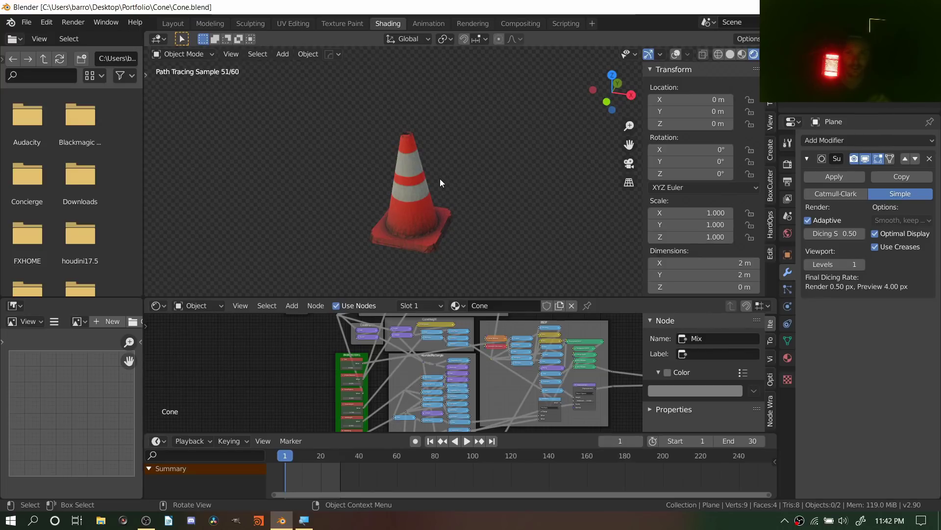
# Step: Inspect the cone plane in solid shading, show the overlays, select the plane, and view it in rendered shading from another angle
pyautogui.click(730, 54)
pyautogui.moveTo(416, 222)
pyautogui.mouseDown(button='middle')
pyautogui.moveTo(384, 222)
pyautogui.moveTo(490, 174)
pyautogui.moveTo(496, 203)
pyautogui.moveTo(463, 211)
pyautogui.mouseUp(button='middle')
pyautogui.click(675, 54)
pyautogui.click(440, 204)
pyautogui.click(754, 54)
pyautogui.scroll(-2, 439, 173)
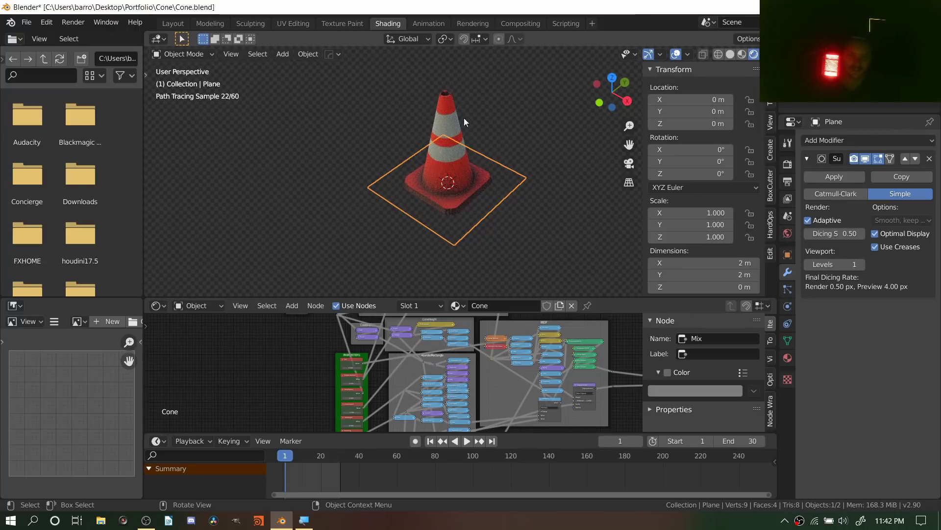
pyautogui.moveTo(501, 183)
pyautogui.mouseDown(button='middle')
pyautogui.moveTo(461, 148)
pyautogui.moveTo(482, 138)
pyautogui.moveTo(464, 140)
pyautogui.moveTo(449, 172)
pyautogui.moveTo(410, 170)
pyautogui.mouseUp(button='middle')
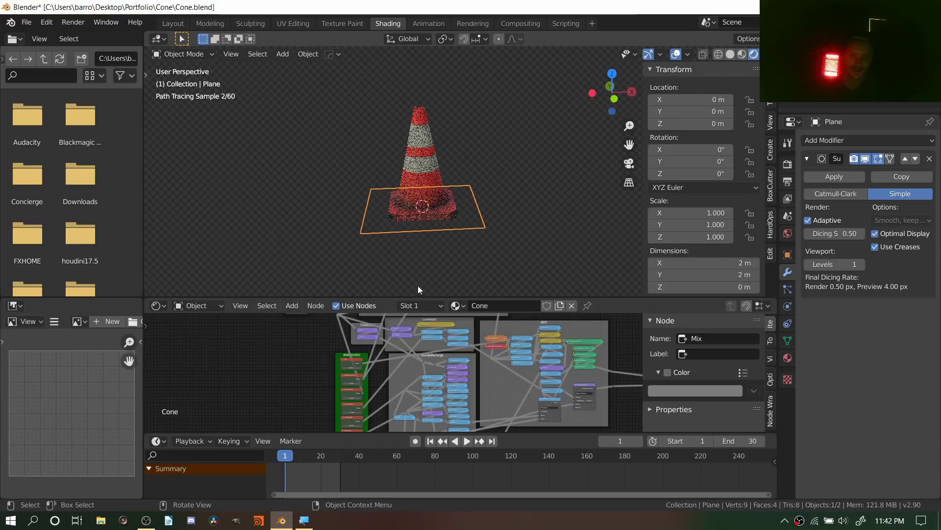
# Step: Examine the full Cone material node tree in a maximized node editor, including its stripe, height, rounded rectangle and BSDF groups
pyautogui.hotkey('ctrl', 'space')
pyautogui.moveTo(527, 219); pyautogui.dragTo(459, 225, button='middle')
pyautogui.press('q')
pyautogui.click(372, 214)
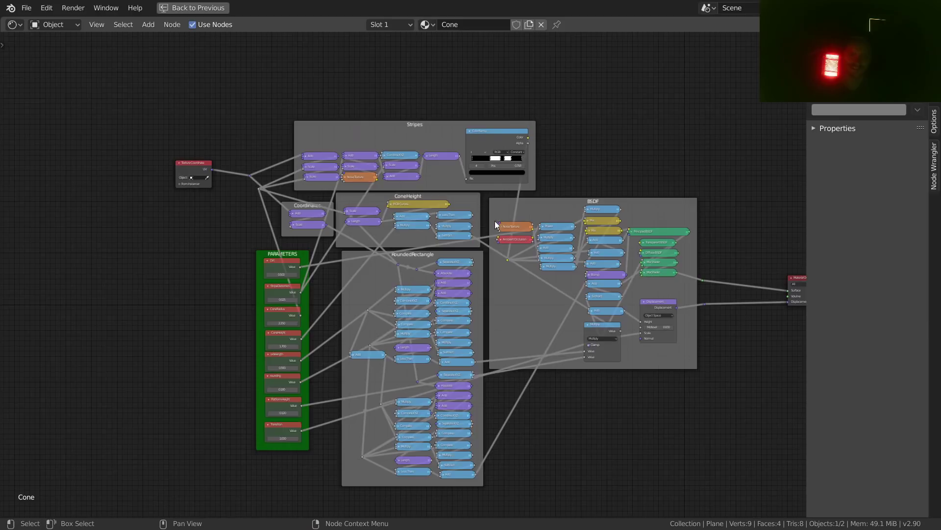
pyautogui.scroll(2, 496, 228)
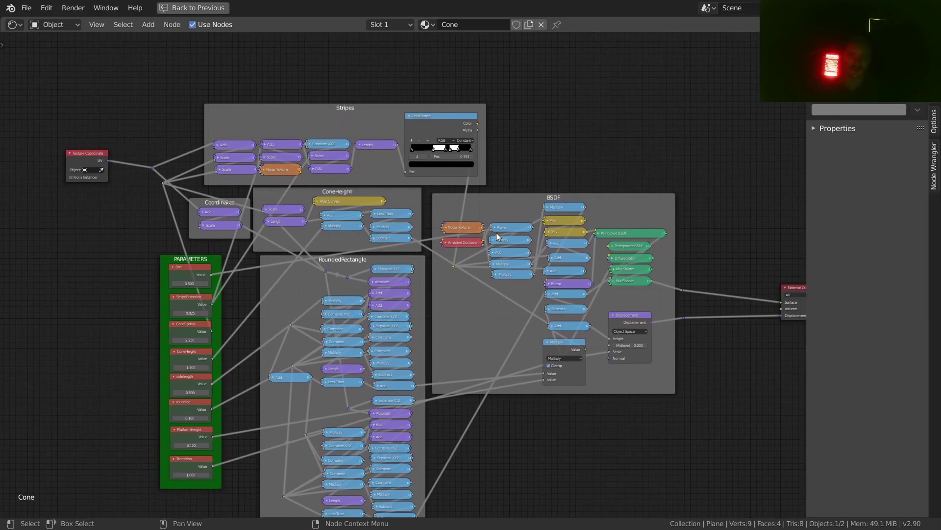
pyautogui.moveTo(416, 224); pyautogui.dragTo(449, 194, button='middle')
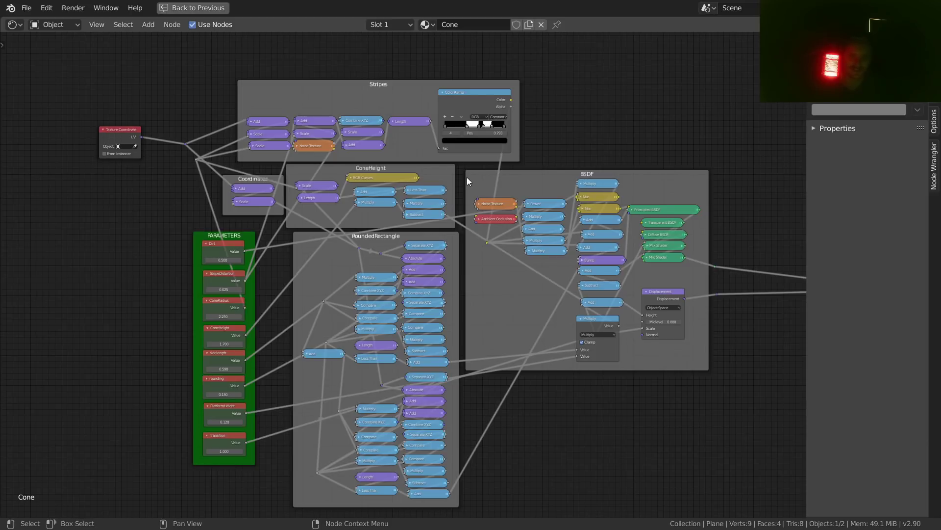
pyautogui.hotkey('ctrl', 'space')
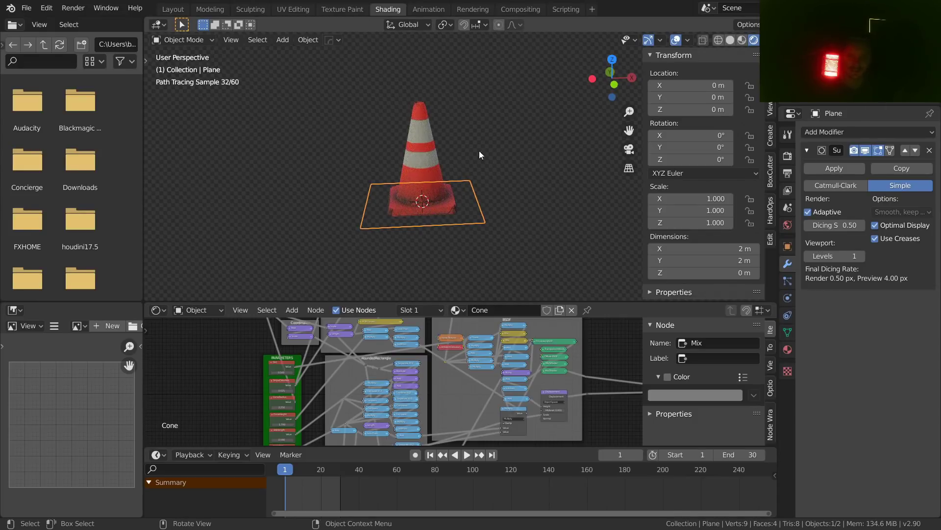
# Step: Try a ConeRadius of 2.330 and a StripeDistortion of 0.345 in the cone material's parameter nodes
pyautogui.scroll(5, 351, 360)
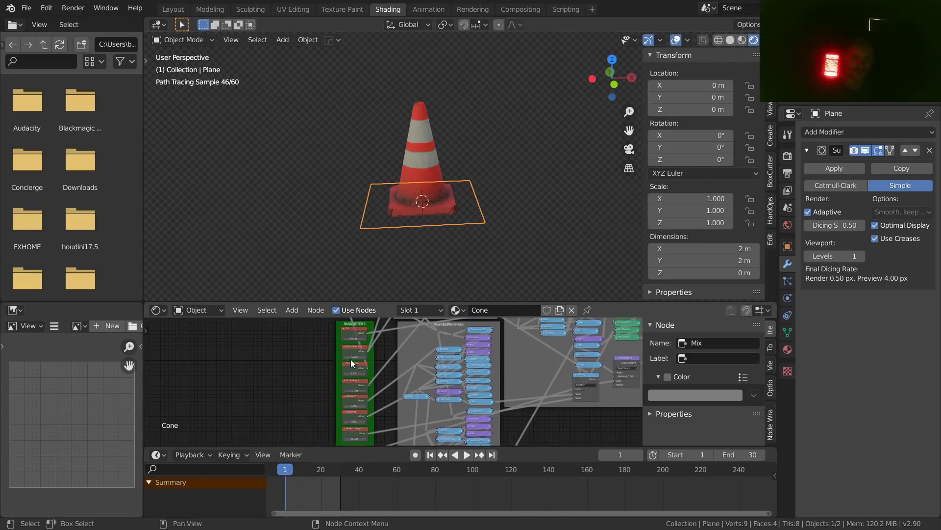
pyautogui.scroll(2, 351, 361)
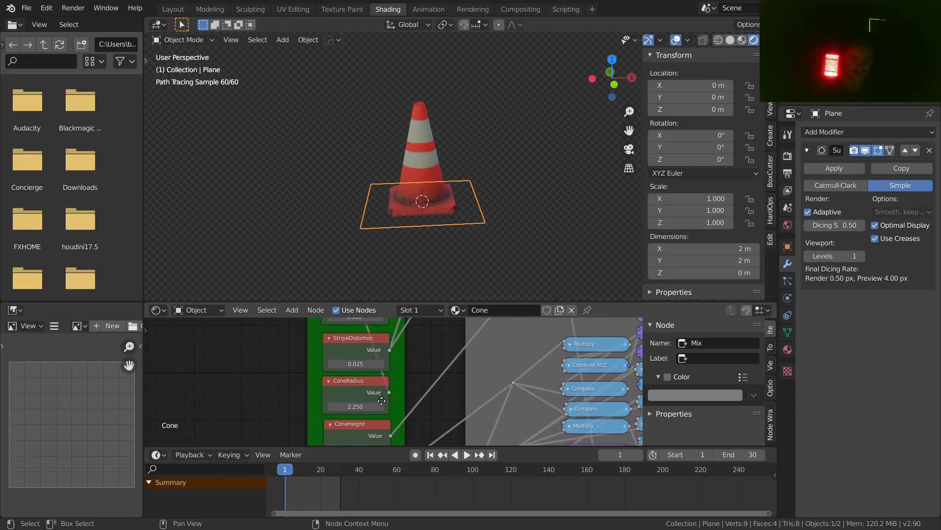
pyautogui.moveTo(357, 407)
pyautogui.mouseDown()
pyautogui.moveTo(387, 406)
pyautogui.moveTo(357, 407)
pyautogui.mouseUp()
pyautogui.moveTo(409, 355); pyautogui.dragTo(415, 377, button='middle')
pyautogui.moveTo(360, 385); pyautogui.dragTo(380, 379)
pyautogui.moveTo(379, 380); pyautogui.dragTo(345, 350, button='middle')
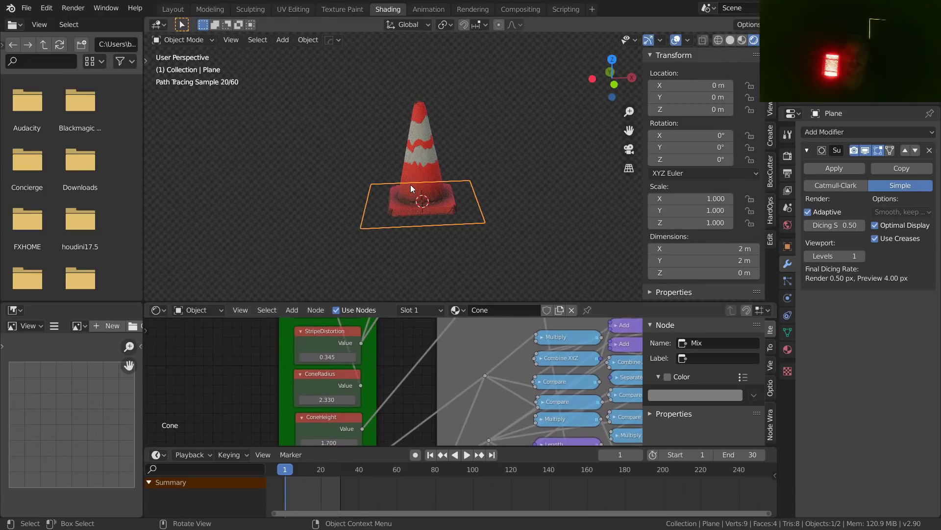
# Step: Review the whole cone node tree and undo the stripe distortion change, leaving the plane selected
pyautogui.scroll(-4, 478, 372)
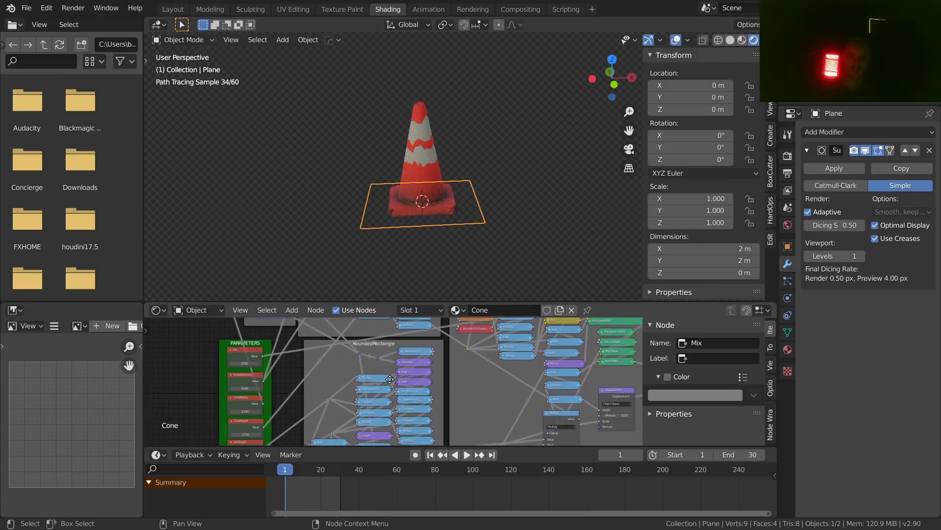
pyautogui.hotkey('ctrl', 'space')
pyautogui.press('Home')
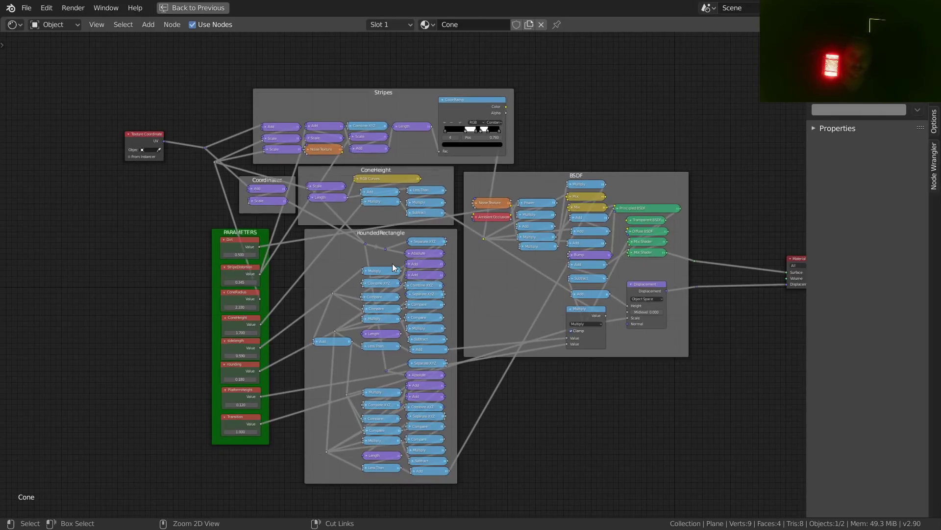
pyautogui.hotkey('ctrl', 'space')
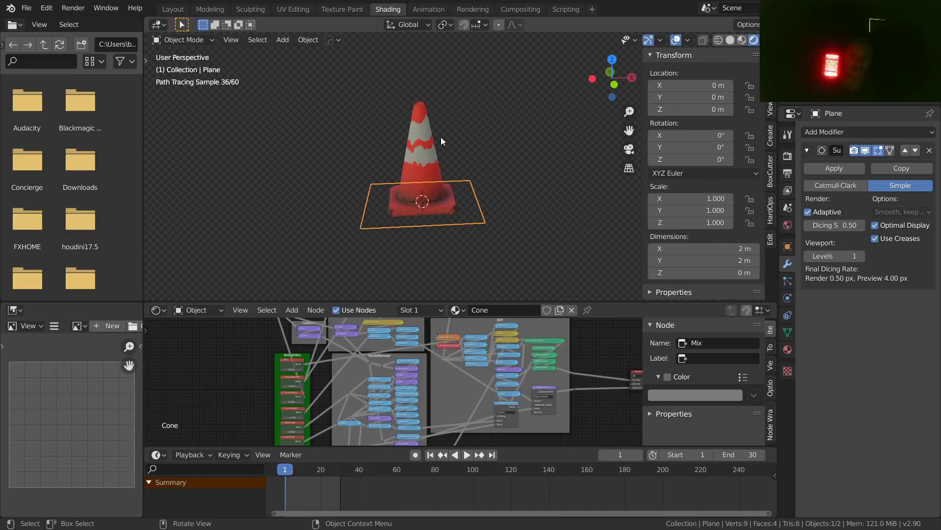
pyautogui.hotkey('ctrl', 'z')
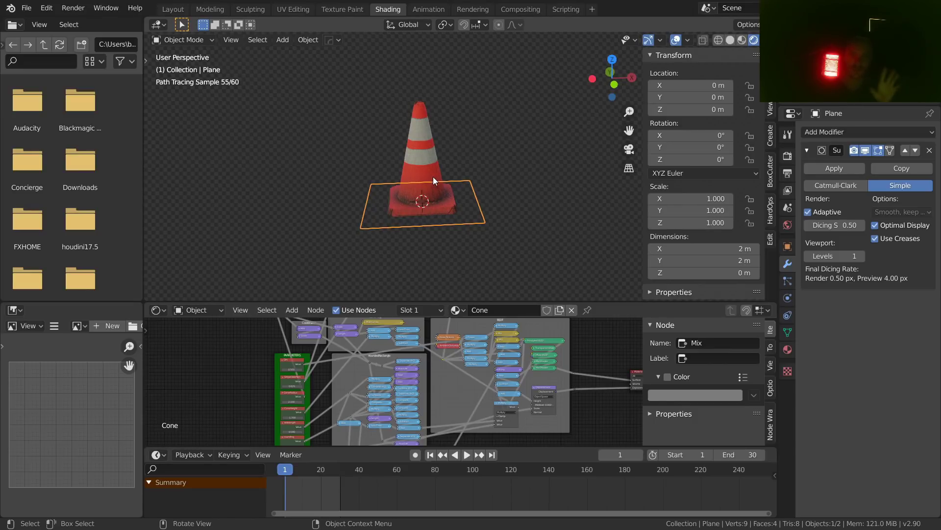
pyautogui.click(508, 177)
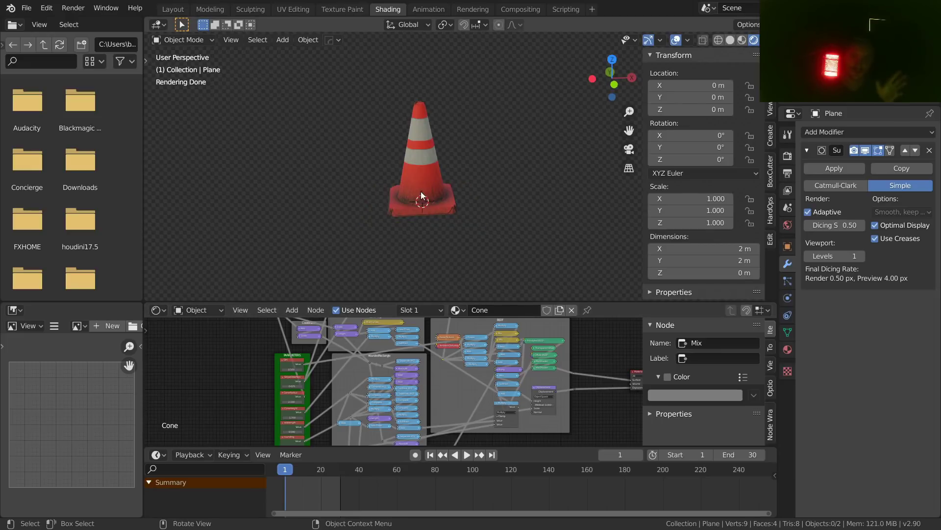
pyautogui.click(424, 201)
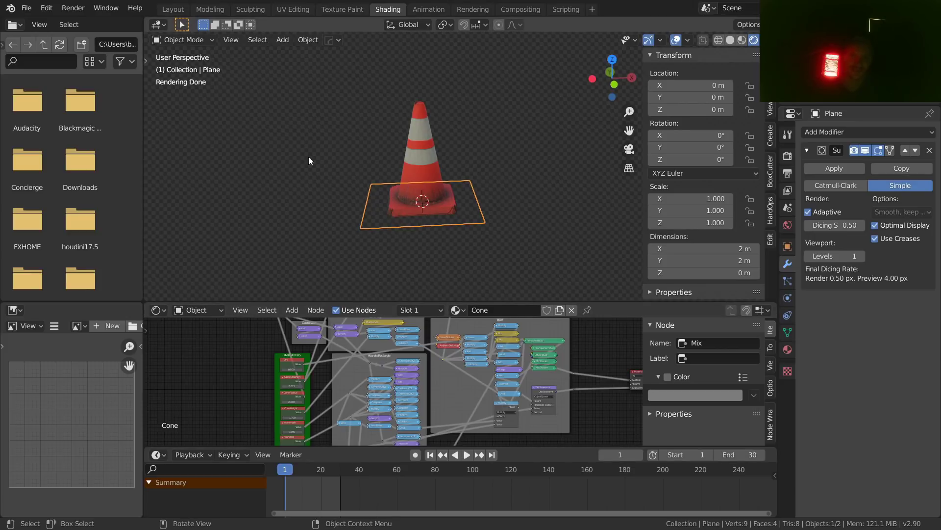
# Step: Create a new General file without saving the changes to the Cone file
pyautogui.hotkey('ctrl', 'n')
pyautogui.click(292, 127)
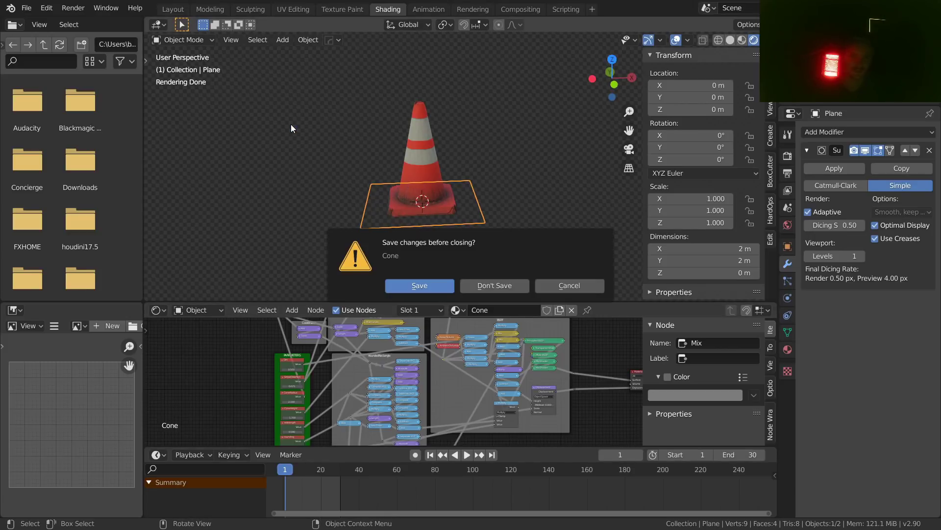
pyautogui.click(489, 286)
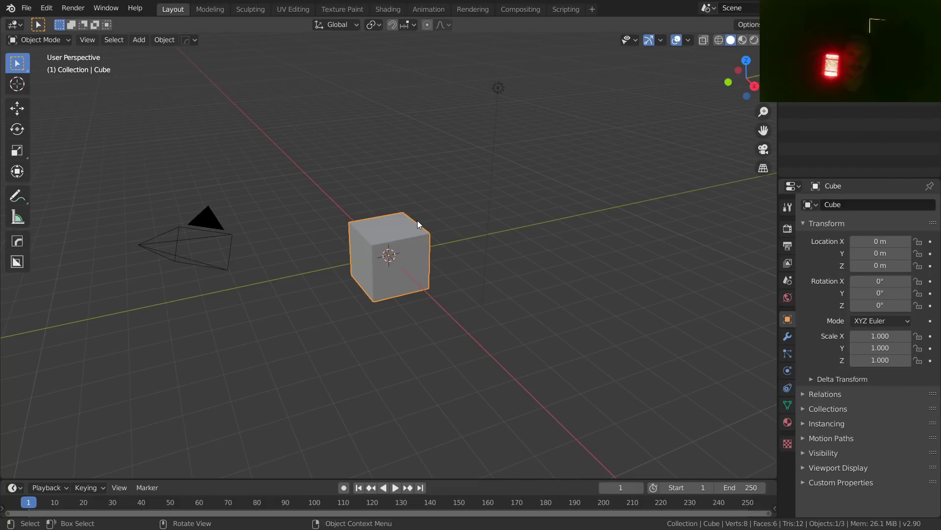
# Step: Check the Blender version and build date on the splash screen
pyautogui.click(8, 7)
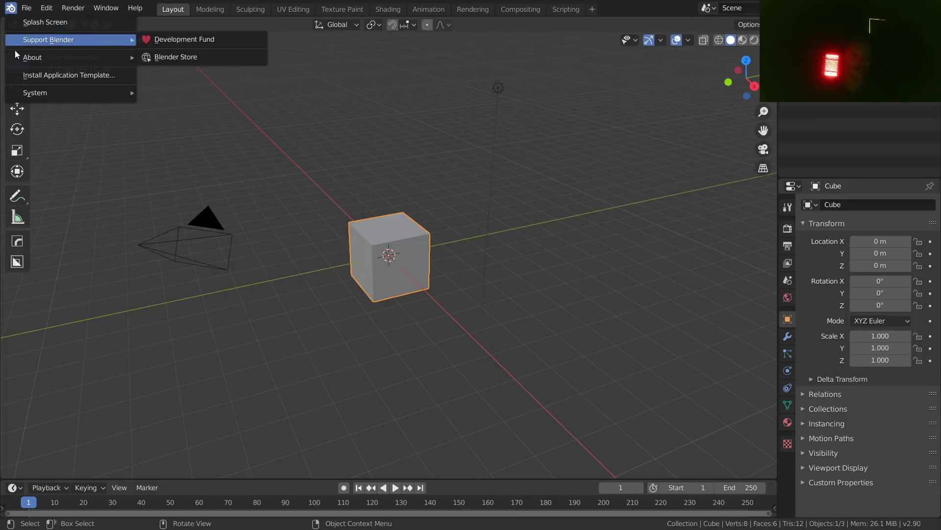
pyautogui.click(36, 25)
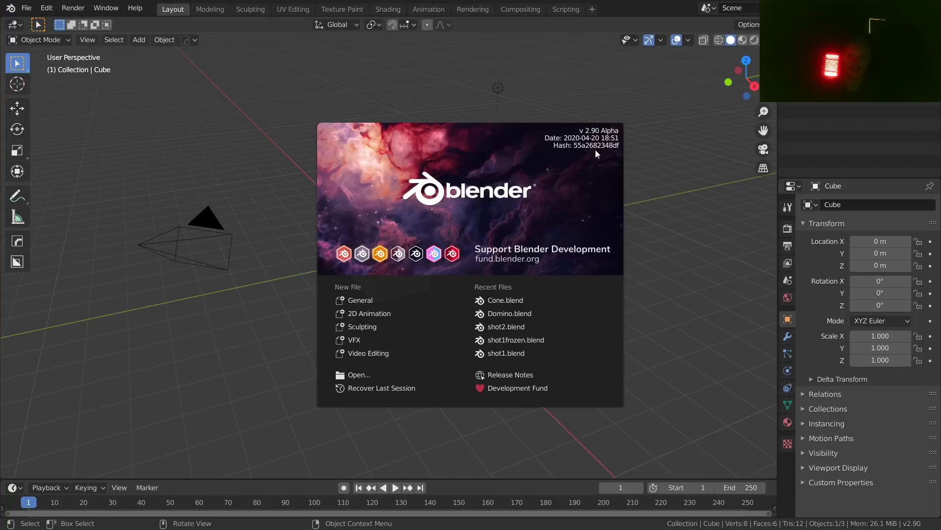
pyautogui.click(649, 154)
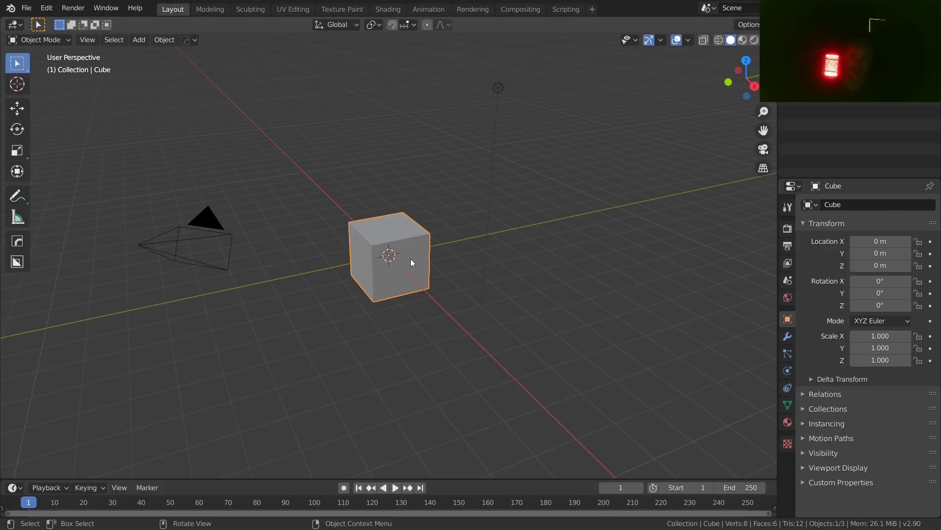
# Step: Set the render engine to Cycles and its device to GPU Compute
pyautogui.click(788, 228)
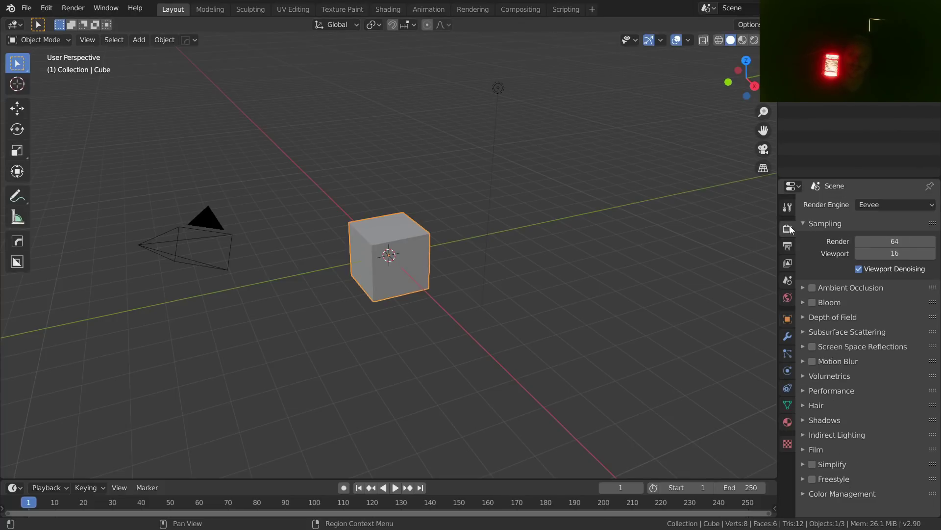
pyautogui.click(892, 205)
pyautogui.click(882, 244)
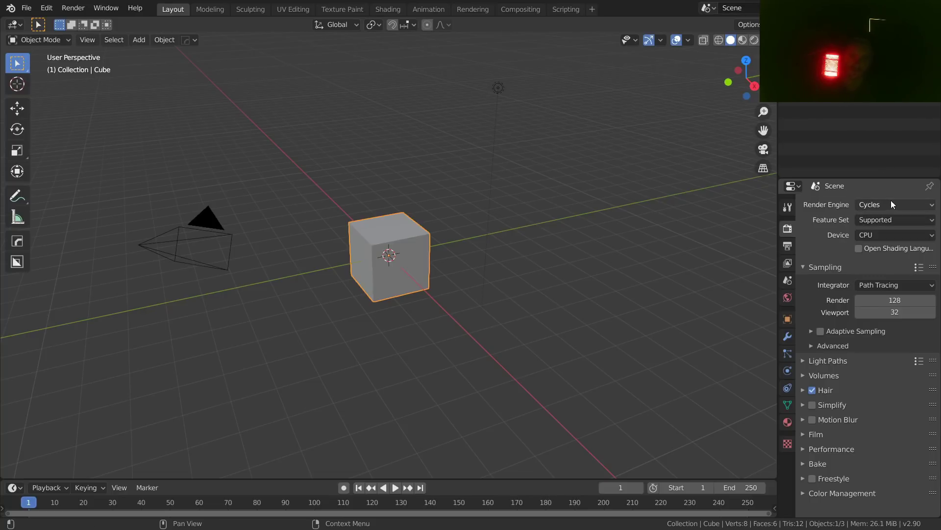
pyautogui.click(879, 235)
pyautogui.click(882, 263)
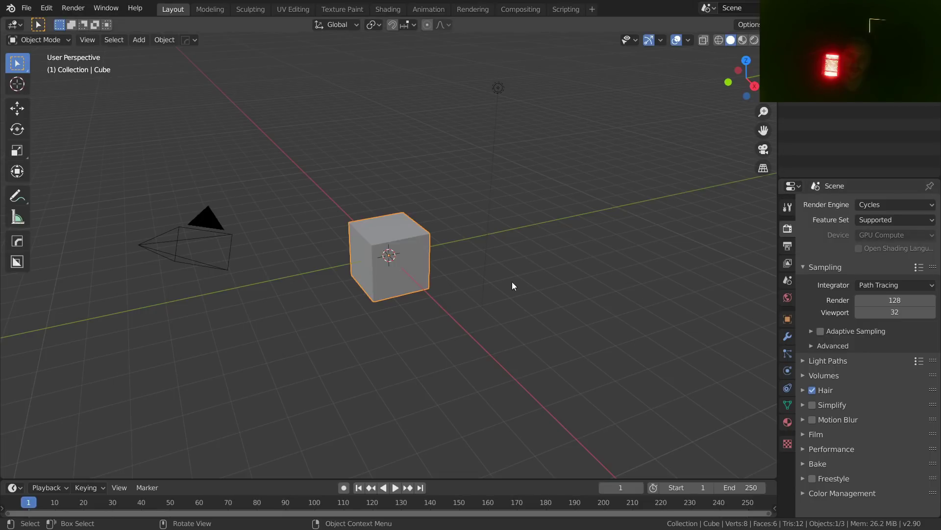
# Step: Replace the default cube with a new mesh plane at the scene's origin
pyautogui.press('x')
pyautogui.click(384, 234)
pyautogui.hotkey('shift', 'a')
pyautogui.moveTo(370, 193)
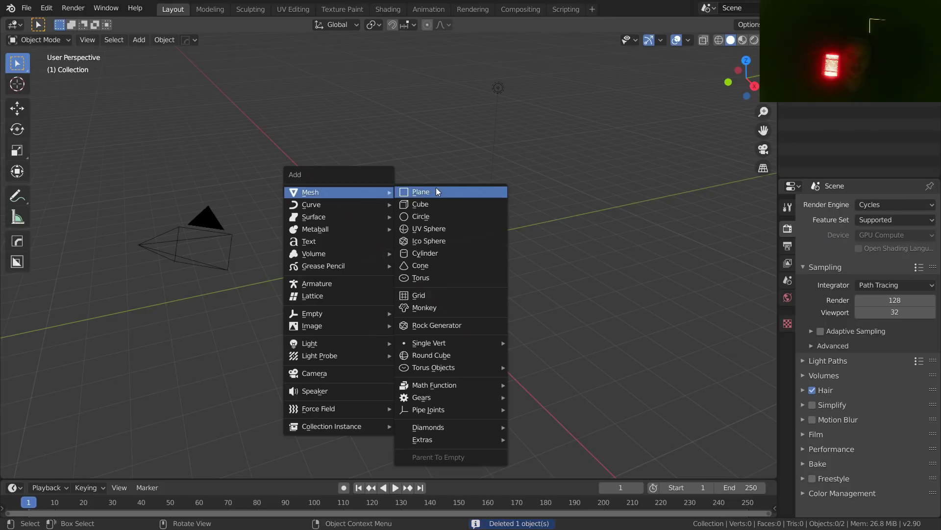
pyautogui.click(437, 194)
pyautogui.scroll(2, 417, 254)
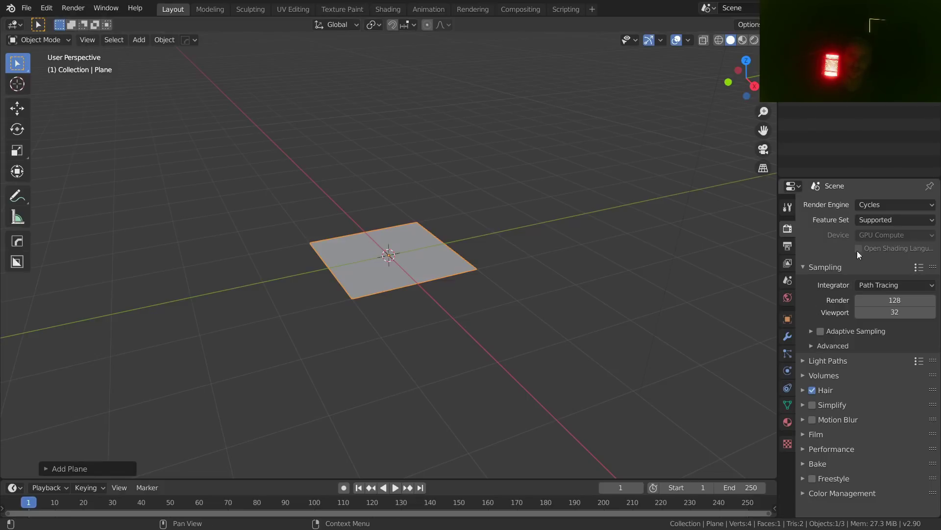
# Step: Set the Cycles feature set to Experimental and add a Subdivision Surface modifier to the plane
pyautogui.click(886, 224)
pyautogui.click(866, 247)
pyautogui.click(788, 336)
pyautogui.click(833, 206)
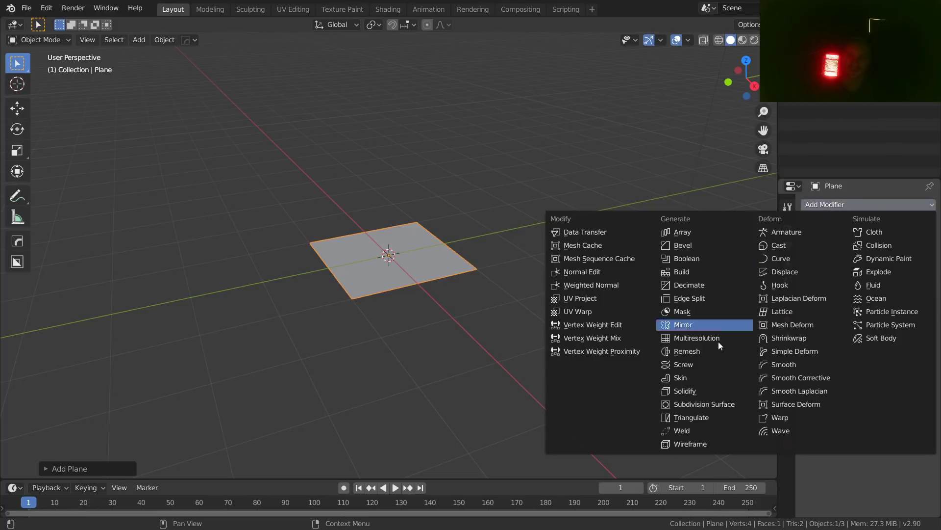
pyautogui.click(714, 402)
pyautogui.scroll(5, 408, 262)
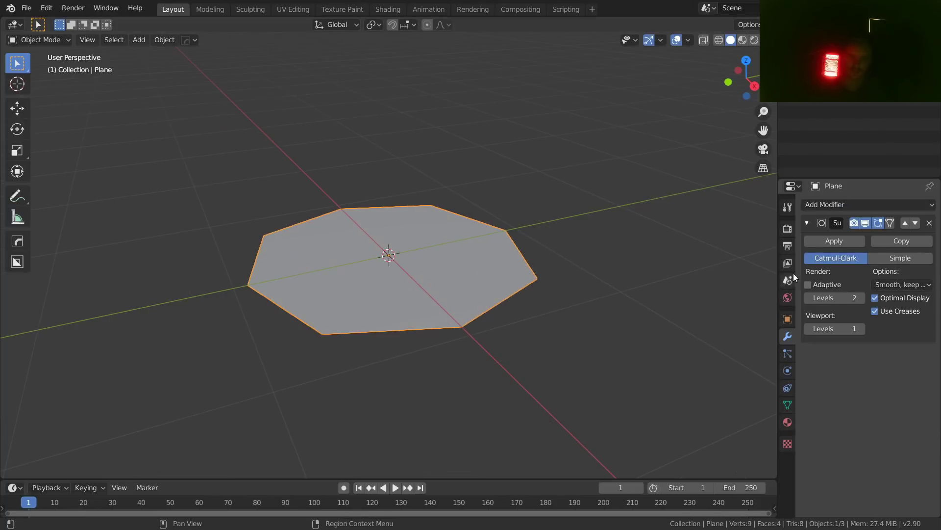
# Step: Enable adaptive subdivision in the plane's Subdivision Surface modifier
pyautogui.click(808, 286)
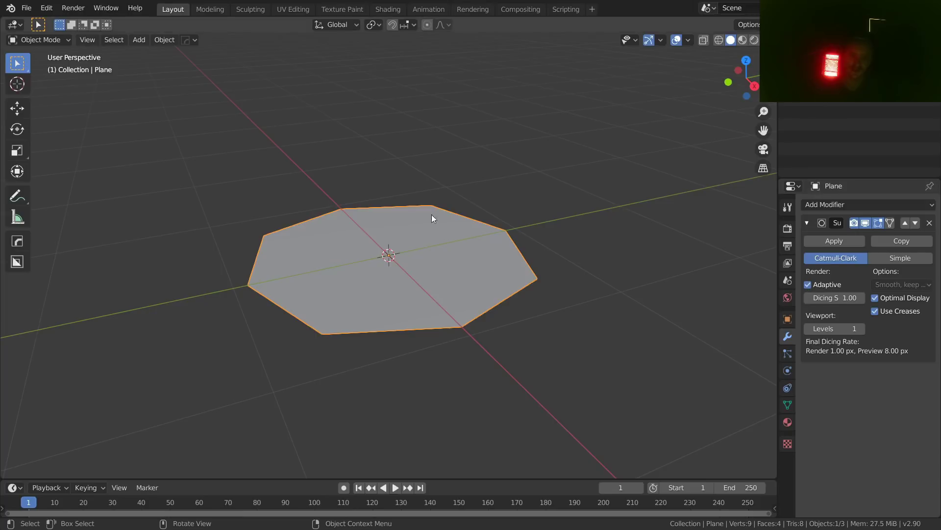
pyautogui.click(808, 285)
pyautogui.click(808, 285)
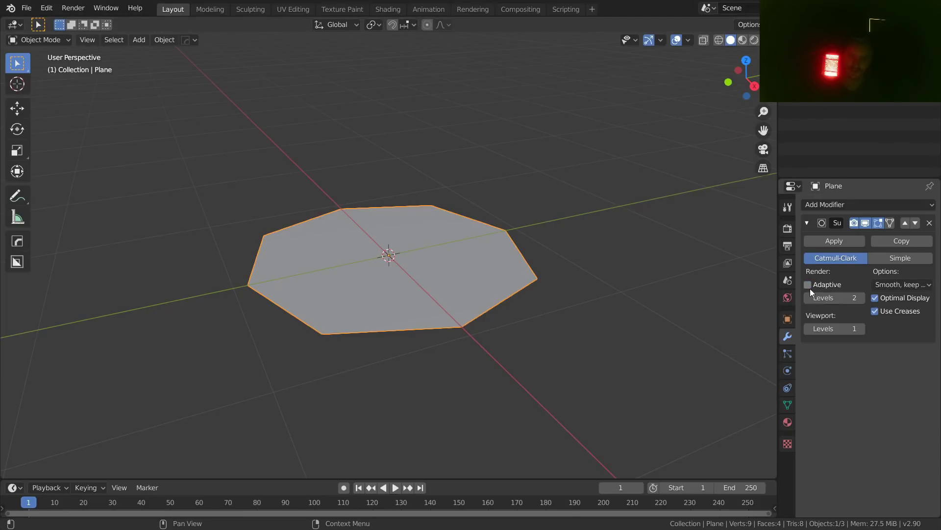
# Step: Try 4 viewport subdivision levels on the plane and reset the levels to 1
pyautogui.click(862, 328)
pyautogui.click(861, 328)
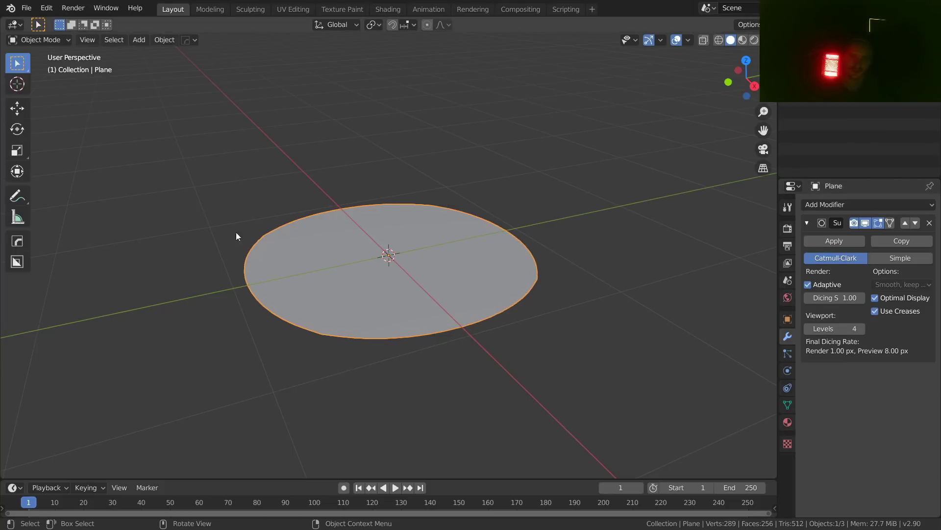
pyautogui.click(837, 326)
pyautogui.write('1')
pyautogui.press('Return')
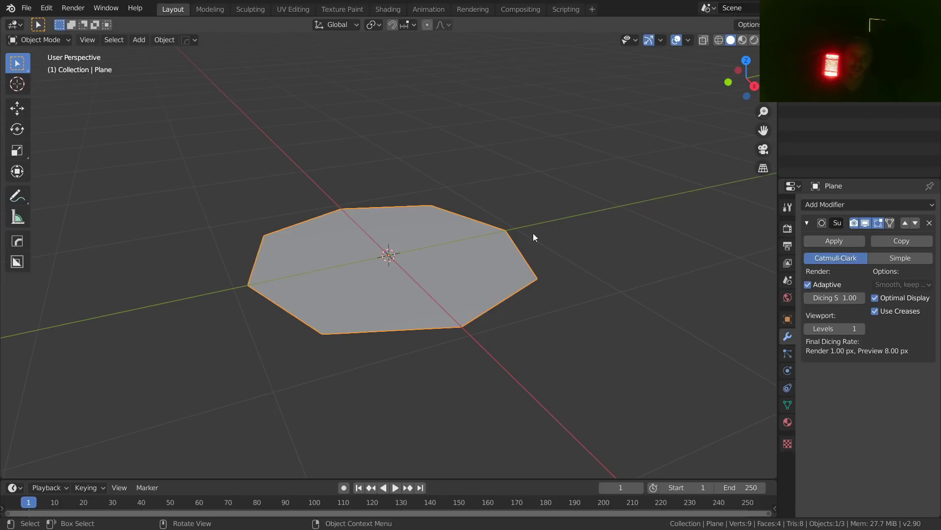
# Step: Set the plane's subdivision type to Simple and check the feature set chosen for Cycles
pyautogui.click(889, 258)
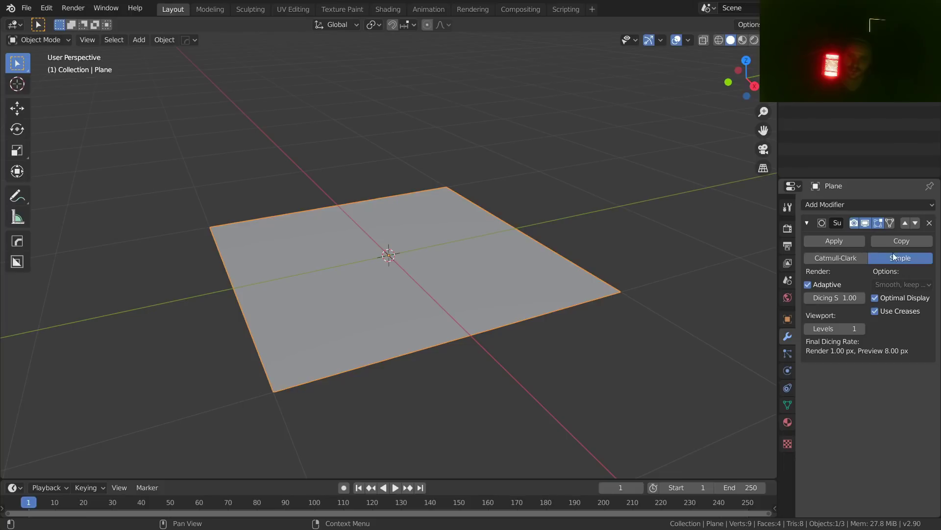
pyautogui.click(788, 228)
pyautogui.click(888, 222)
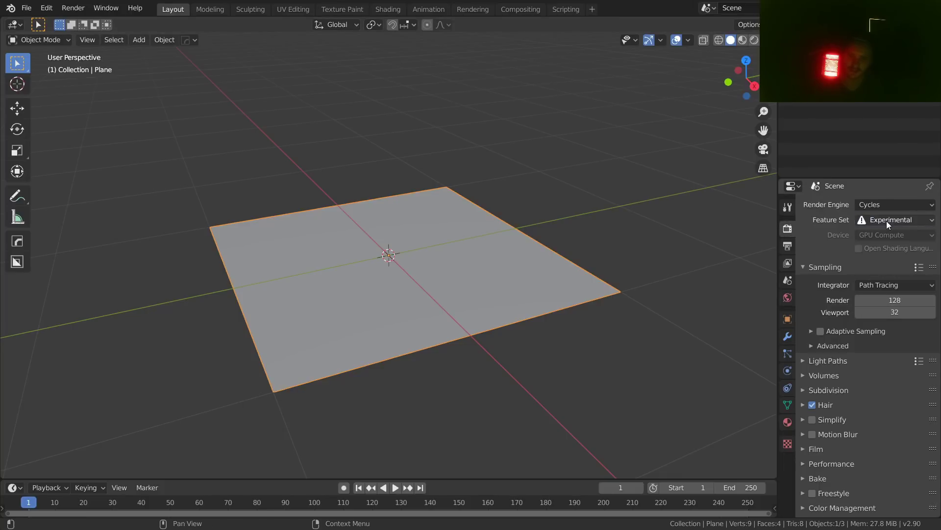
pyautogui.click(787, 336)
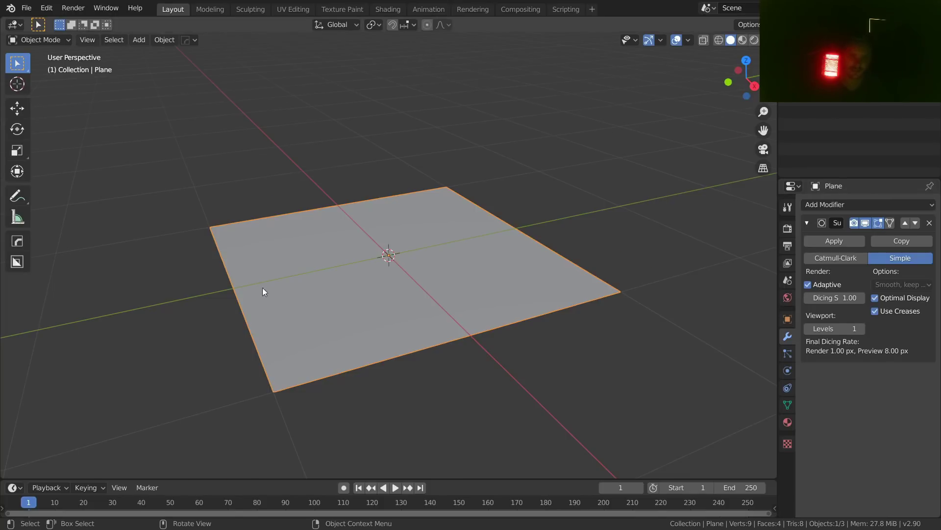
pyautogui.scroll(2, 289, 294)
pyautogui.scroll(-10, 425, 260)
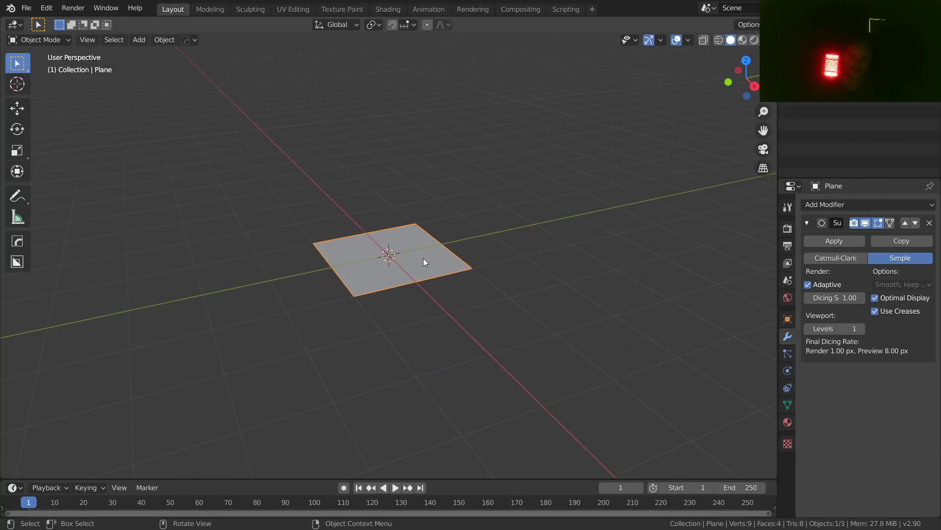
# Step: Switch to the Shading workspace and show the plane from the top in Rendered viewport shading
pyautogui.scroll(-2, 411, 261)
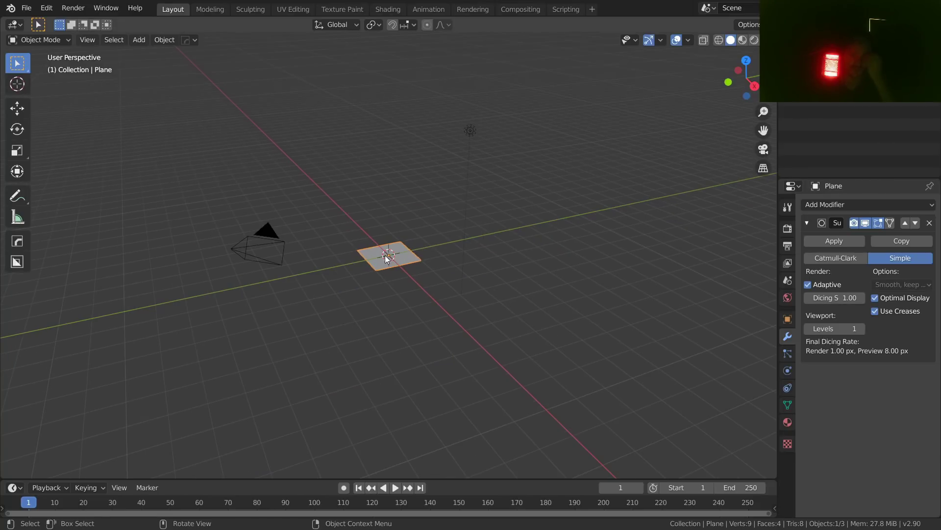
pyautogui.scroll(5, 387, 258)
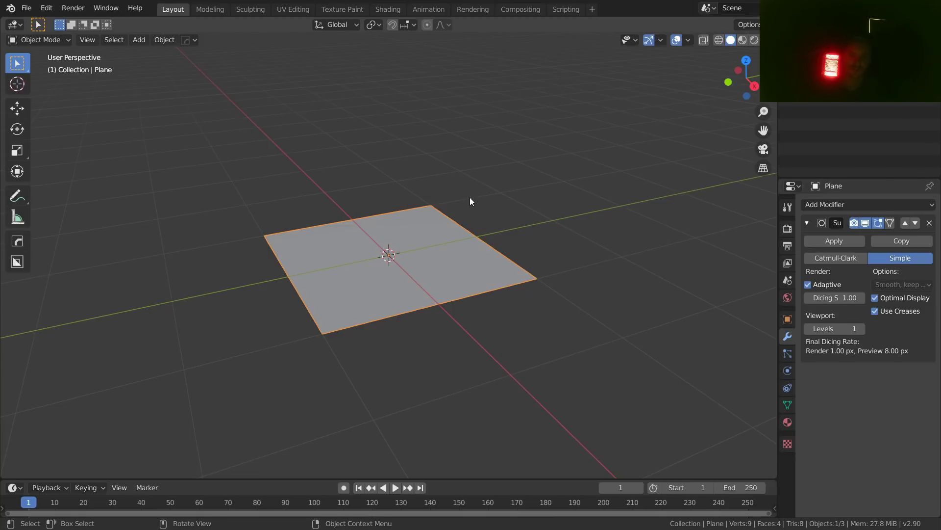
pyautogui.click(388, 9)
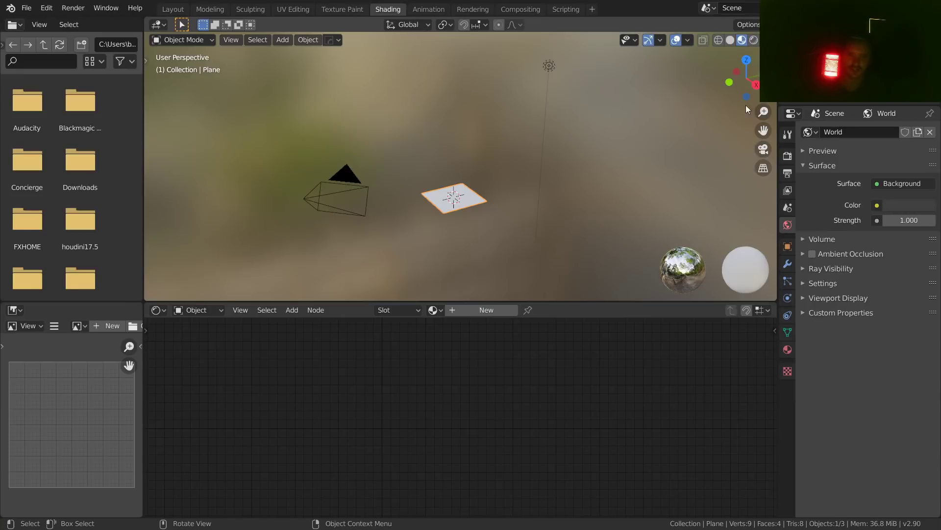
pyautogui.click(752, 61)
pyautogui.scroll(9, 555, 169)
pyautogui.keyDown('shift'); pyautogui.moveTo(561, 182); pyautogui.dragTo(499, 134, button='middle'); pyautogui.keyUp('shift')
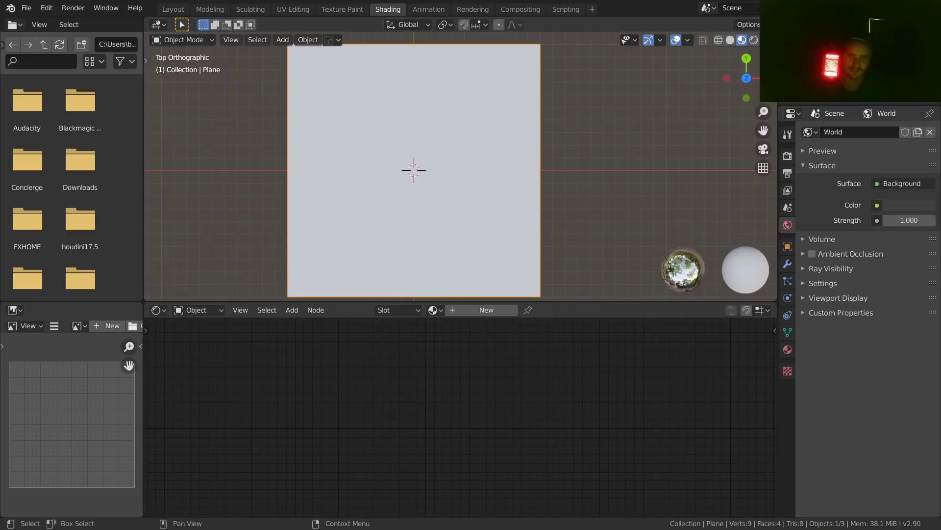
pyautogui.click(759, 43)
pyautogui.scroll(-1, 522, 237)
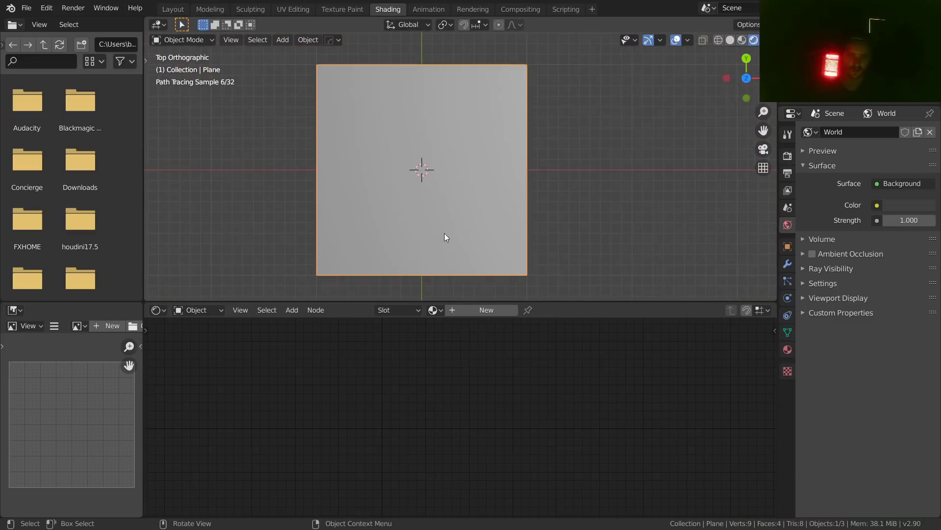
# Step: Create a new material on the plane and name it Cone
pyautogui.click(477, 314)
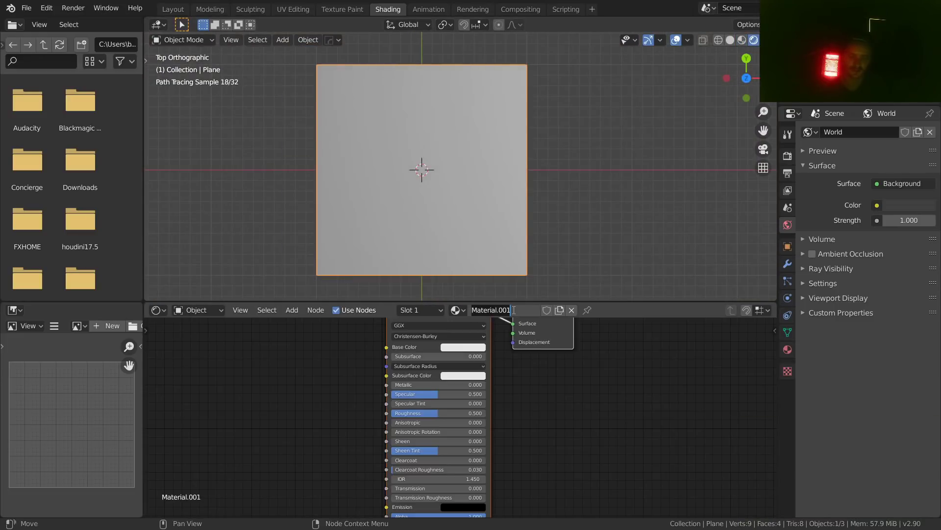
pyautogui.write('Cone')
pyautogui.press('Return')
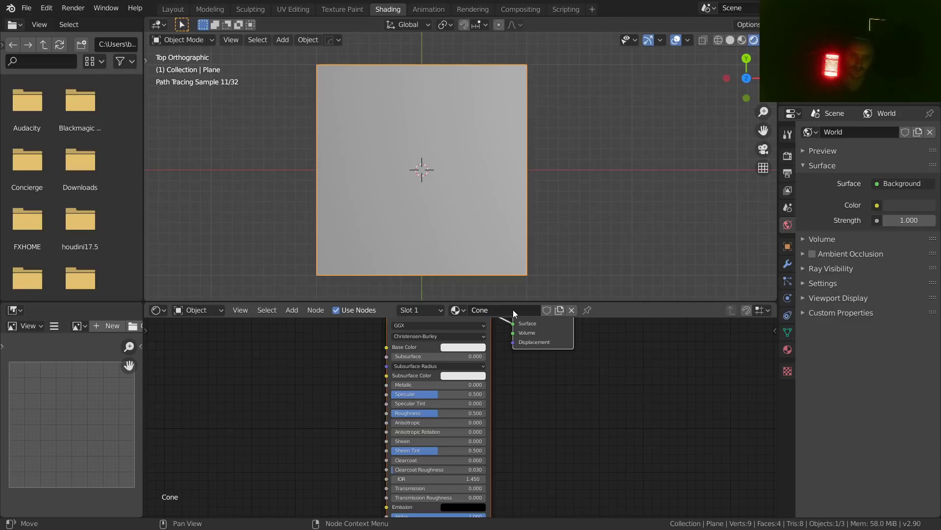
# Step: Save the project to the Desktop as VideoCone.blend
pyautogui.hotkey('ctrl', 's')
pyautogui.click(213, 386)
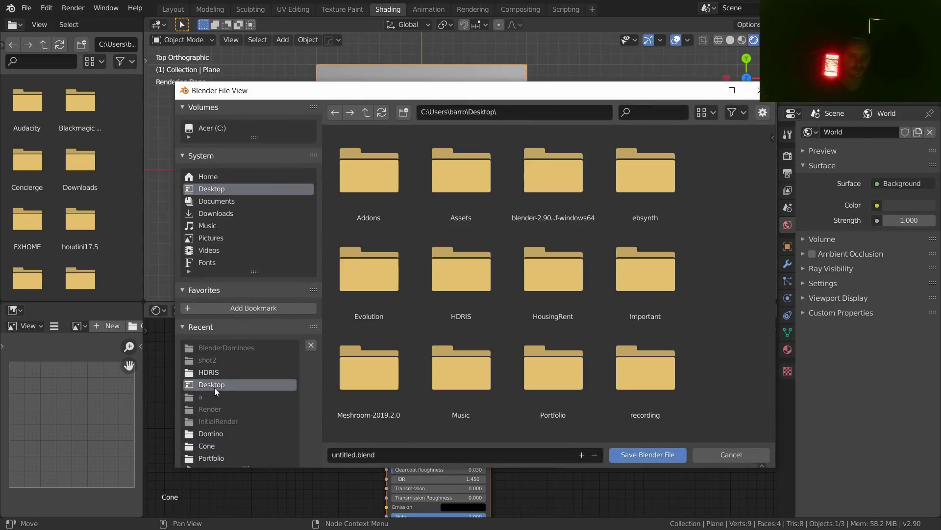
pyautogui.click(342, 455)
pyautogui.doubleClick(343, 455)
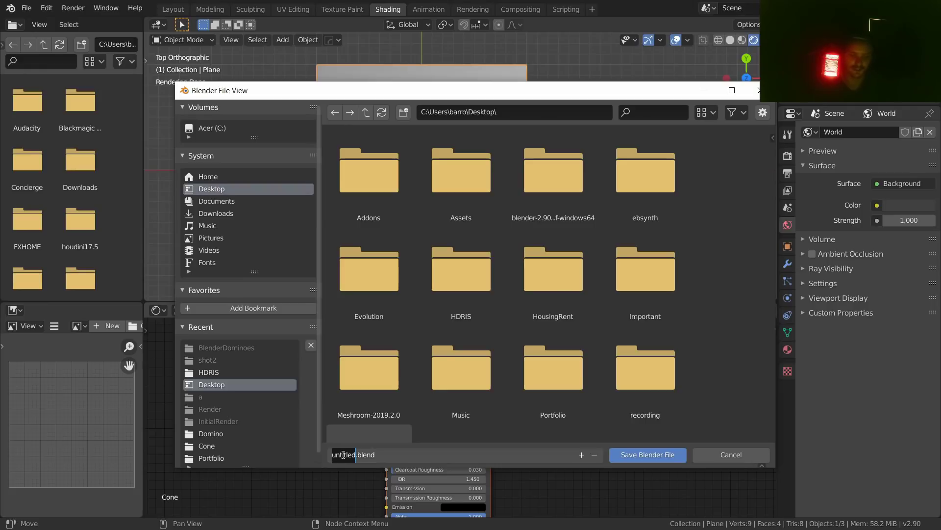
pyautogui.write('VideoCone')
pyautogui.press('Return')
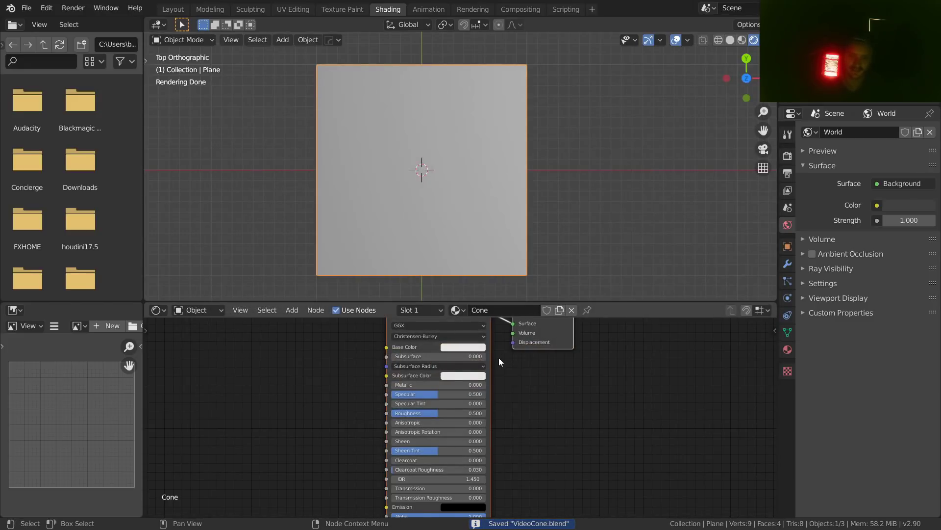
# Step: Set the Cone material's surface displacement method to Displacement and Bump
pyautogui.moveTo(517, 403); pyautogui.dragTo(508, 462, button='middle')
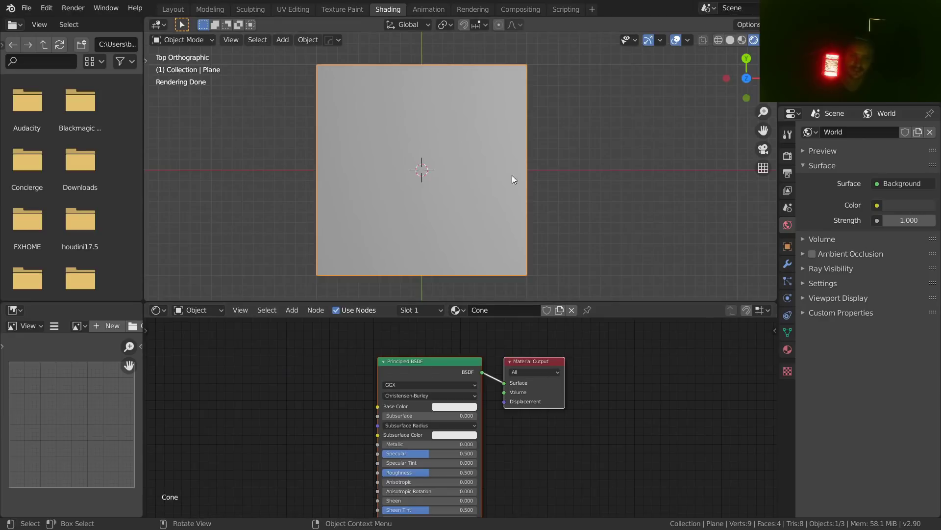
pyautogui.click(788, 349)
pyautogui.scroll(-8, 915, 347)
pyautogui.scroll(-1, 914, 346)
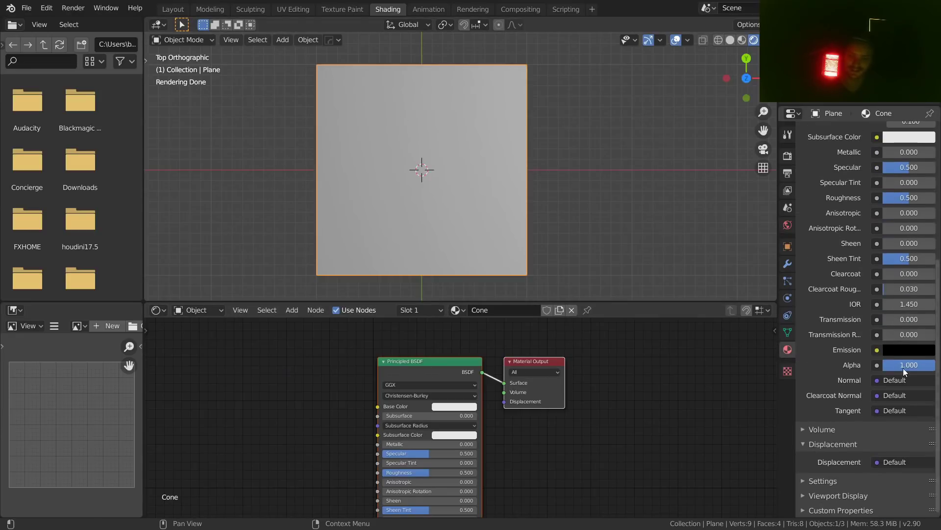
pyautogui.click(830, 478)
pyautogui.scroll(-5, 844, 378)
pyautogui.click(872, 407)
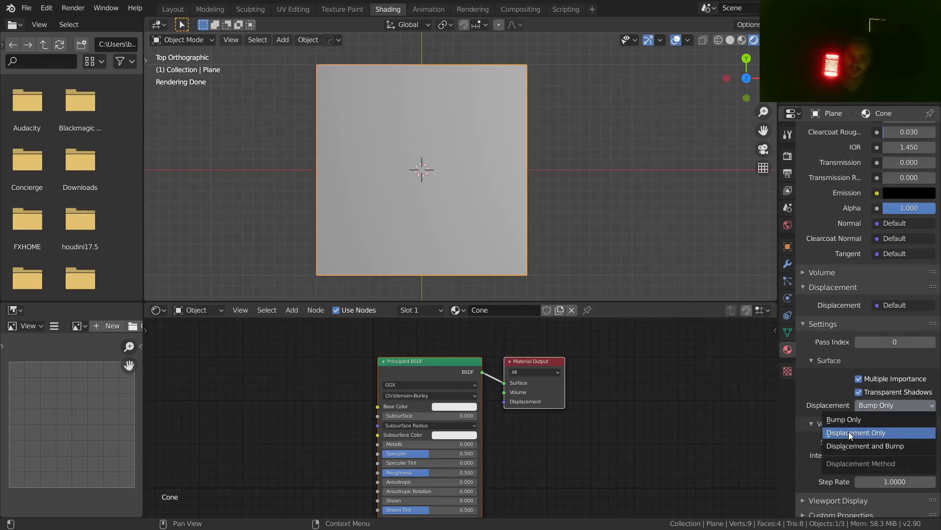
pyautogui.click(881, 449)
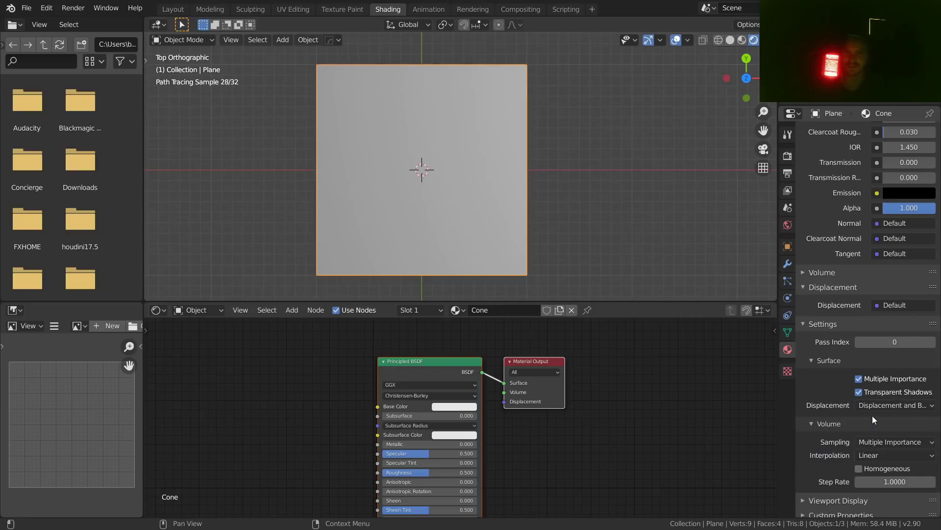
# Step: Delete the Principled BSDF node from the Cone material, keeping only the Material Output
pyautogui.moveTo(561, 370); pyautogui.dragTo(705, 382, button='middle')
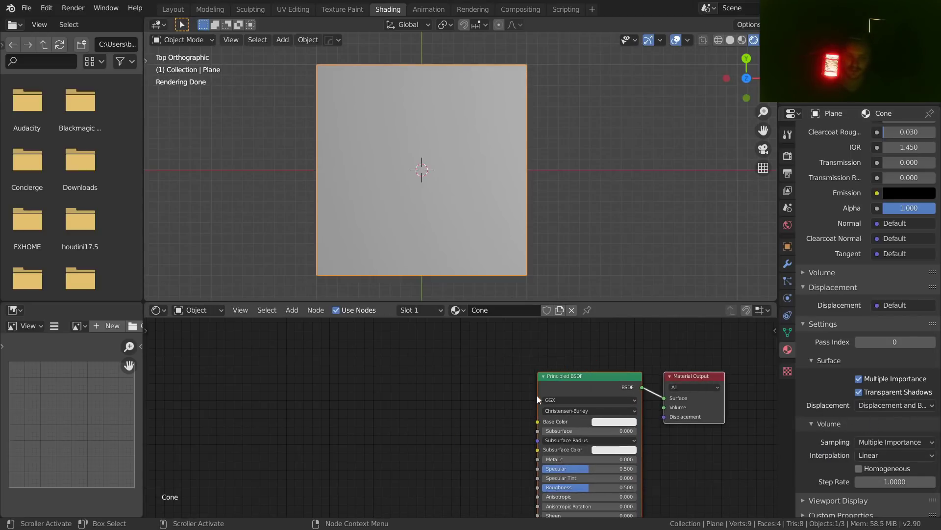
pyautogui.moveTo(556, 391); pyautogui.dragTo(396, 375, button='middle')
pyautogui.scroll(6, 459, 416)
pyautogui.click(627, 427)
pyautogui.moveTo(530, 393)
pyautogui.mouseDown()
pyautogui.moveTo(500, 413)
pyautogui.moveTo(534, 401)
pyautogui.mouseUp()
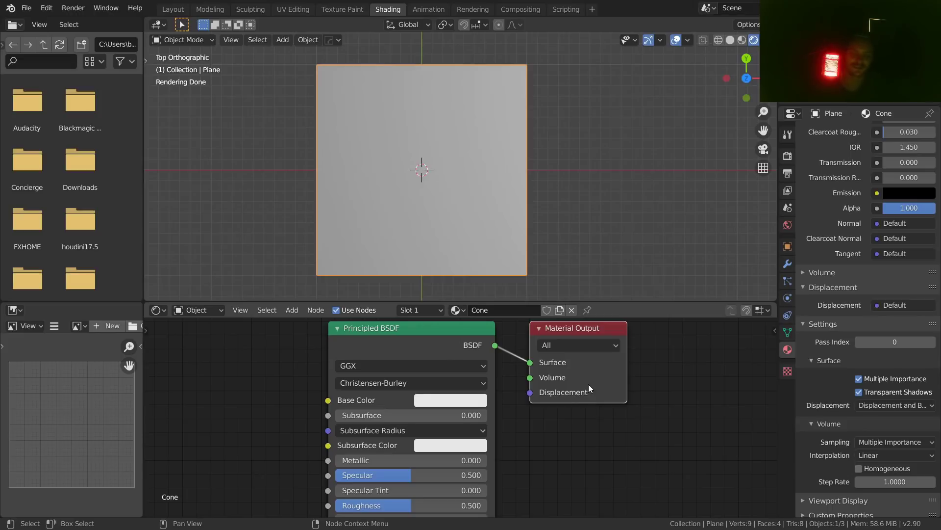
pyautogui.moveTo(527, 419); pyautogui.dragTo(524, 451, button='middle')
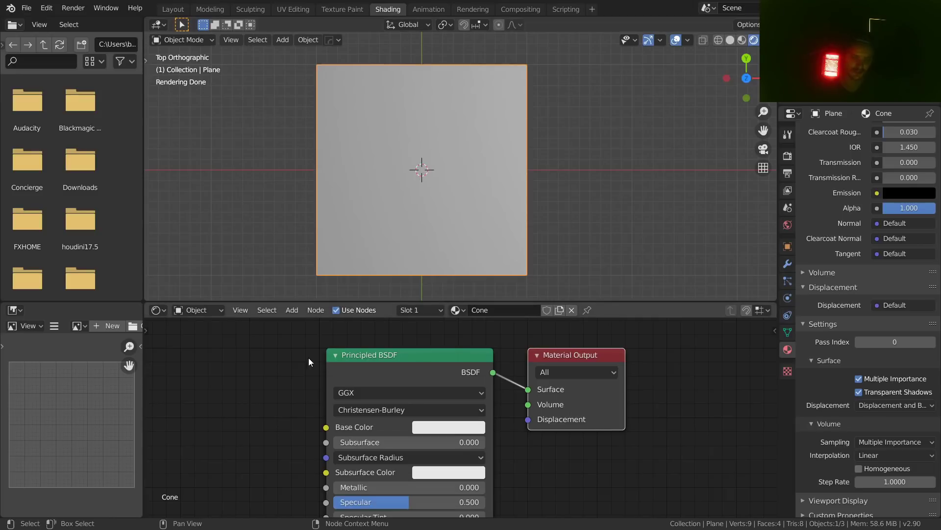
pyautogui.moveTo(278, 392); pyautogui.dragTo(401, 342)
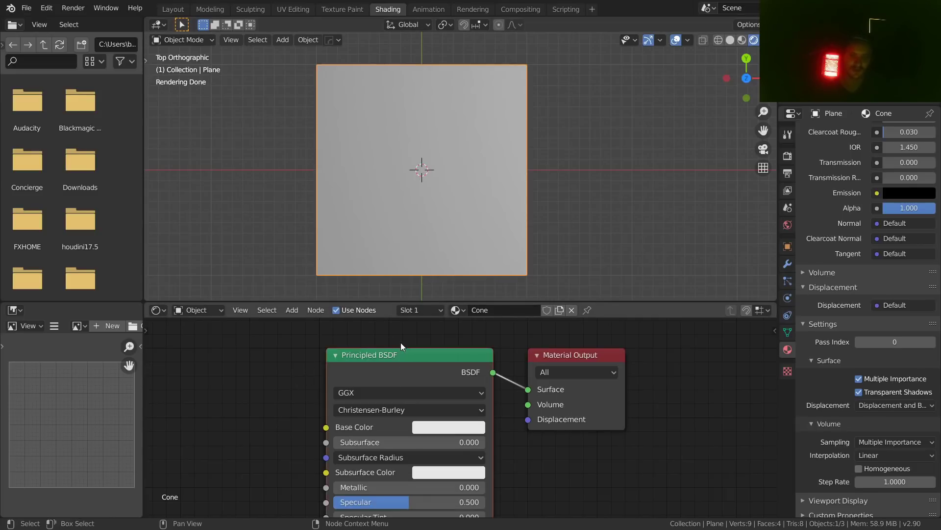
pyautogui.press('x')
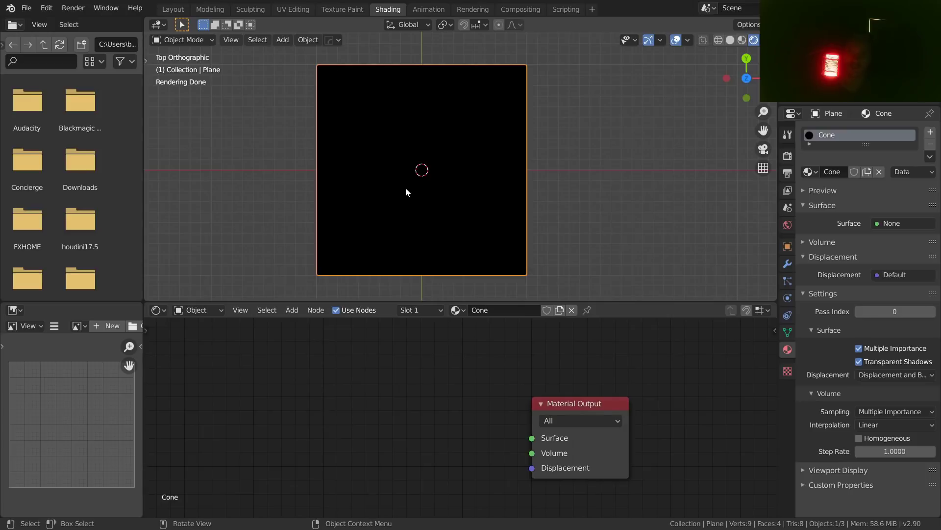
# Step: Add a Texture Coordinate node well before the Material Output in the Cone material
pyautogui.moveTo(350, 398); pyautogui.dragTo(409, 391, button='middle')
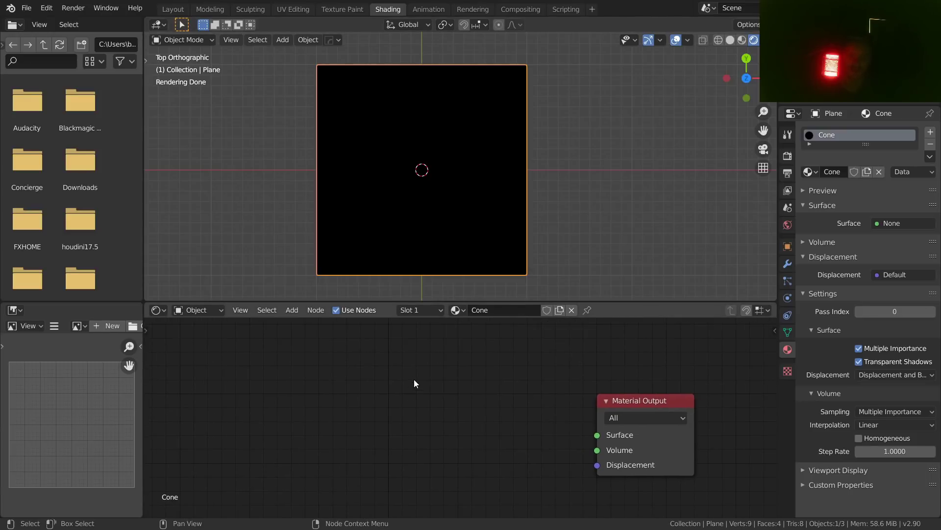
pyautogui.moveTo(444, 379); pyautogui.dragTo(377, 378, button='middle')
pyautogui.hotkey('shift', 'a')
pyautogui.click(345, 358)
pyautogui.write('tex')
pyautogui.press('Return')
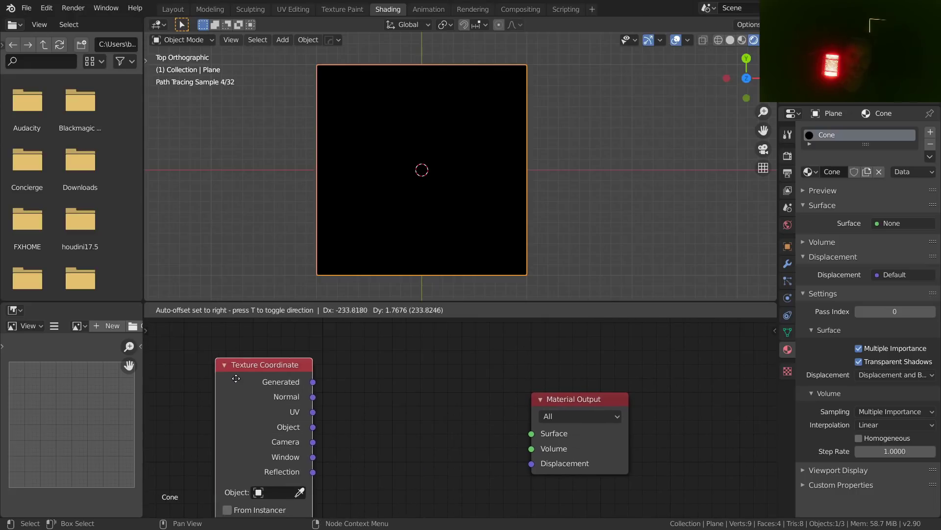
pyautogui.click(199, 356)
pyautogui.moveTo(384, 362); pyautogui.dragTo(485, 372, button='middle')
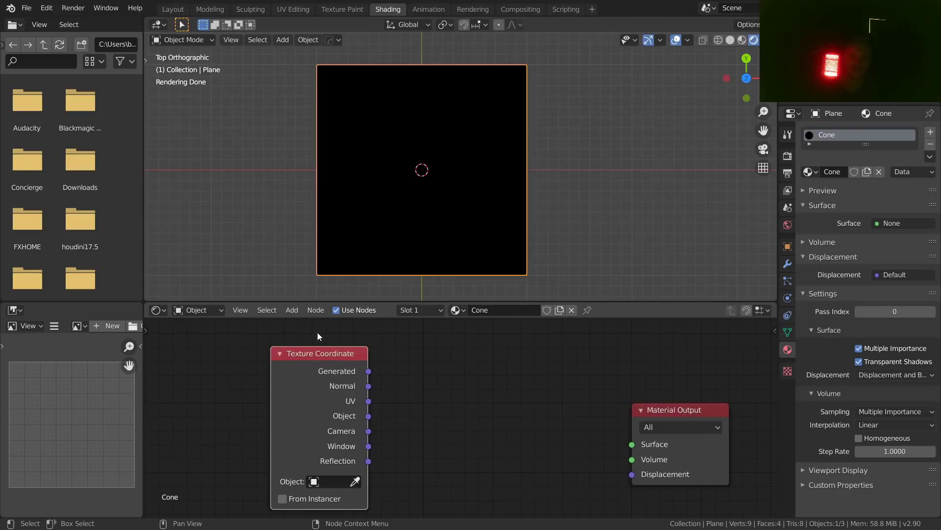
# Step: Preview the Texture Coordinate's Object output on the plane through a Viewer node and move the coordinate node further from it
pyautogui.keyDown('ctrl'); pyautogui.keyDown('shift'); pyautogui.click(347, 360); pyautogui.keyUp('shift'); pyautogui.keyUp('ctrl')
pyautogui.keyDown('ctrl'); pyautogui.keyDown('shift'); pyautogui.click(347, 360); pyautogui.keyUp('shift'); pyautogui.keyUp('ctrl')
pyautogui.keyDown('ctrl'); pyautogui.keyDown('shift'); pyautogui.click(347, 360); pyautogui.keyUp('shift'); pyautogui.keyUp('ctrl')
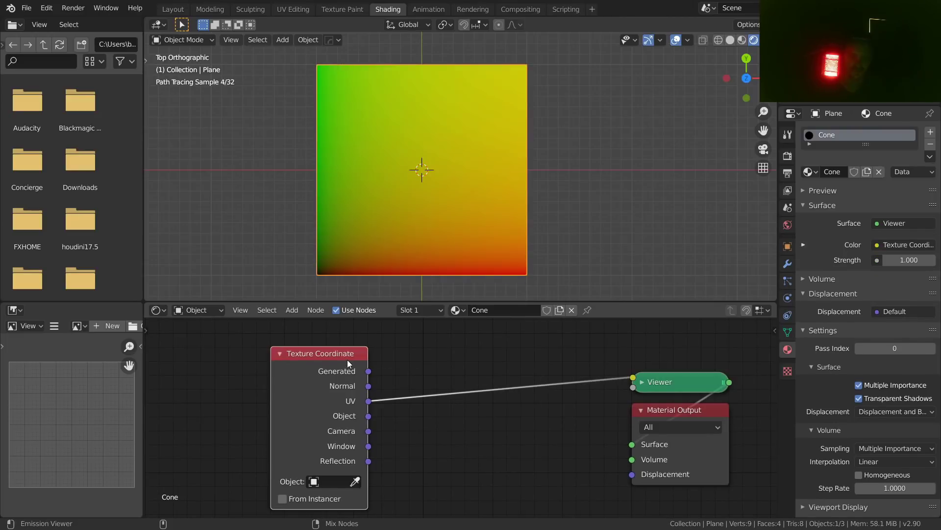
pyautogui.keyDown('ctrl'); pyautogui.keyDown('shift'); pyautogui.click(347, 360); pyautogui.keyUp('shift'); pyautogui.keyUp('ctrl')
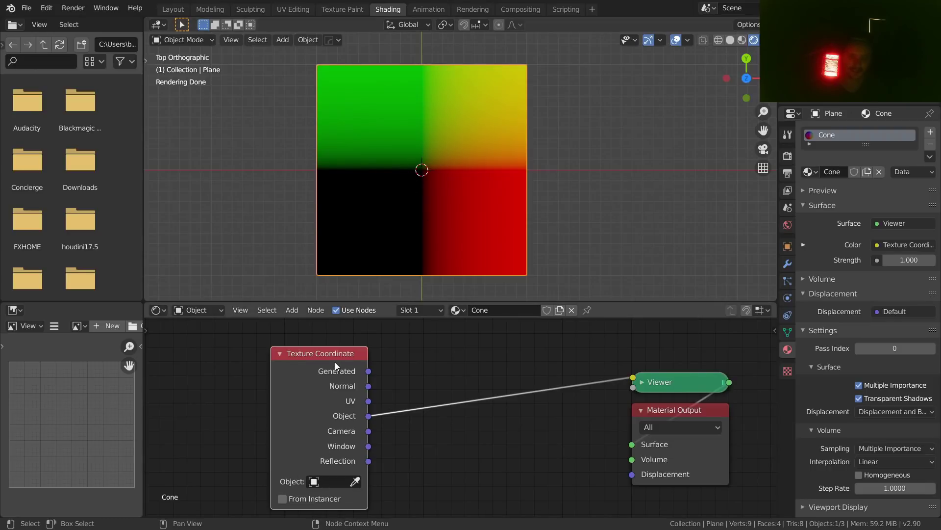
pyautogui.moveTo(341, 358); pyautogui.dragTo(268, 359)
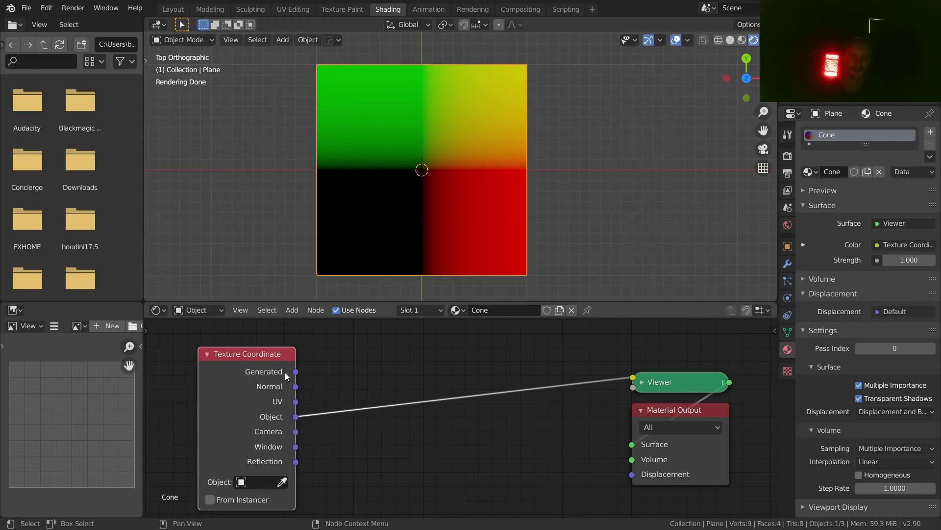
# Step: Cycle the preview through the Texture Coordinate outputs to UV
pyautogui.keyDown('ctrl'); pyautogui.keyDown('shift'); pyautogui.click(278, 360); pyautogui.keyUp('shift'); pyautogui.keyUp('ctrl')
pyautogui.keyDown('ctrl'); pyautogui.keyDown('shift'); pyautogui.click(279, 360); pyautogui.keyUp('shift'); pyautogui.keyUp('ctrl')
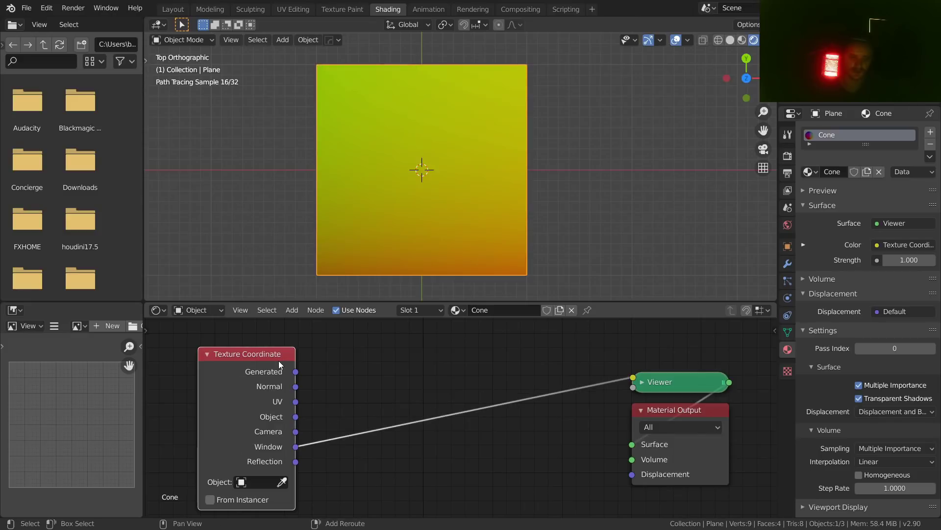
pyautogui.keyDown('ctrl'); pyautogui.keyDown('shift'); pyautogui.click(268, 359); pyautogui.keyUp('shift'); pyautogui.keyUp('ctrl')
pyautogui.keyDown('ctrl'); pyautogui.keyDown('shift'); pyautogui.click(268, 359); pyautogui.keyUp('shift'); pyautogui.keyUp('ctrl')
pyautogui.keyDown('ctrl'); pyautogui.keyDown('shift'); pyautogui.click(268, 359); pyautogui.keyUp('shift'); pyautogui.keyUp('ctrl')
pyautogui.keyDown('ctrl'); pyautogui.keyDown('shift'); pyautogui.click(267, 359); pyautogui.keyUp('shift'); pyautogui.keyUp('ctrl')
# Step: Insert a Vector Math node set to Add between the UV output and the Viewer, with X and Y at -0.5
pyautogui.moveTo(341, 386); pyautogui.dragTo(325, 428, button='middle')
pyautogui.hotkey('shift', 'a')
pyautogui.click(352, 376)
pyautogui.write('vect')
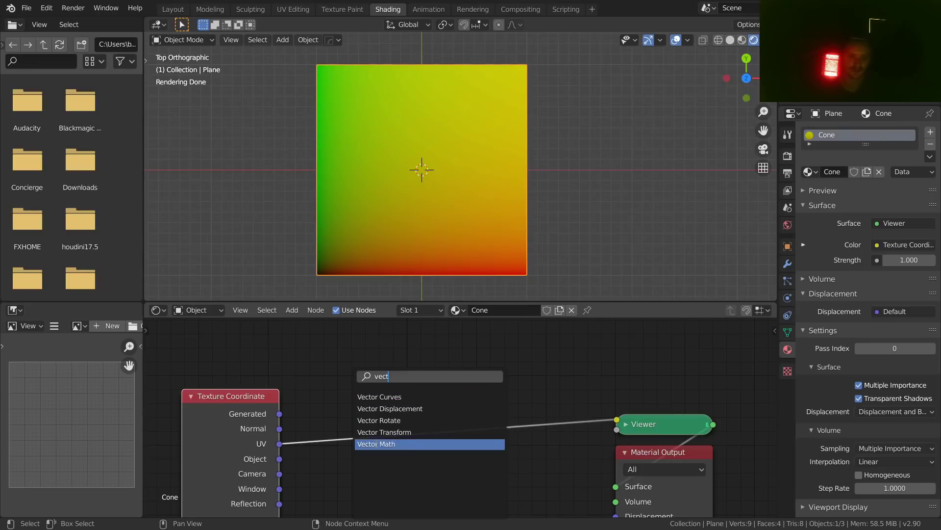
pyautogui.click(368, 443)
pyautogui.click(359, 431)
pyautogui.moveTo(397, 477); pyautogui.dragTo(391, 417, button='middle')
pyautogui.moveTo(391, 416); pyautogui.dragTo(382, 426)
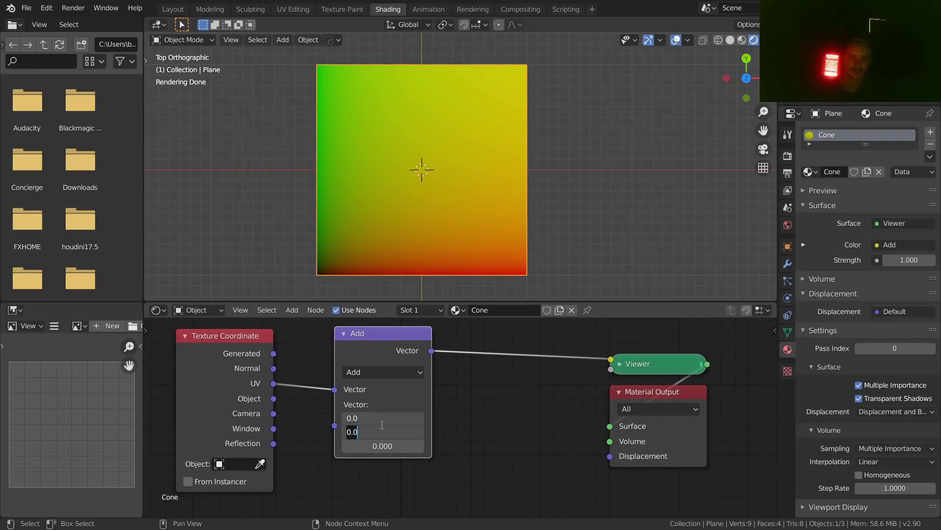
pyautogui.write('-.5')
pyautogui.press('Return')
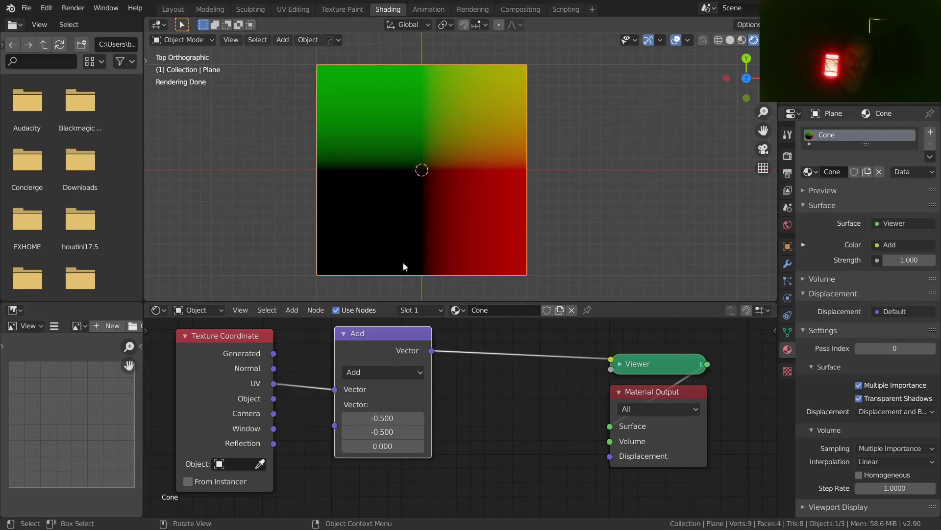
# Step: Delete the Add node and preview the Texture Coordinate's Object output on the plane
pyautogui.press('x')
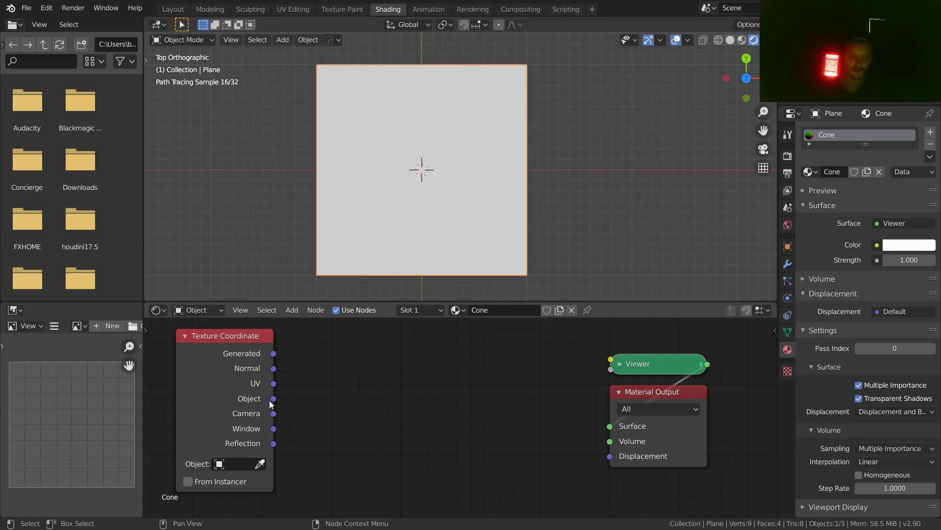
pyautogui.moveTo(273, 399)
pyautogui.mouseDown()
pyautogui.moveTo(354, 382)
pyautogui.moveTo(288, 388)
pyautogui.mouseUp()
pyautogui.keyDown('ctrl'); pyautogui.keyDown('shift'); pyautogui.click(248, 341); pyautogui.keyUp('shift'); pyautogui.keyUp('ctrl')
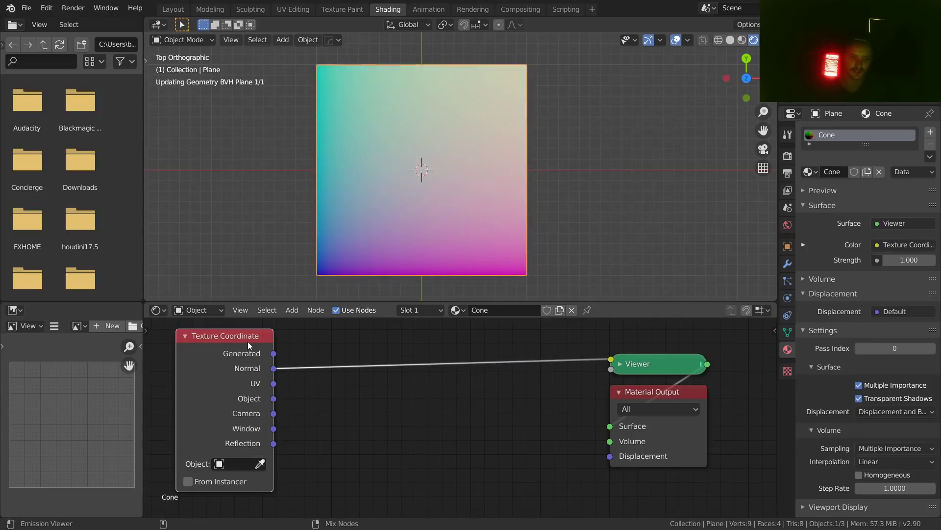
pyautogui.keyDown('ctrl'); pyautogui.keyDown('shift'); pyautogui.click(248, 341); pyautogui.keyUp('shift'); pyautogui.keyUp('ctrl')
pyautogui.keyDown('ctrl'); pyautogui.keyDown('shift'); pyautogui.click(248, 341); pyautogui.keyUp('shift'); pyautogui.keyUp('ctrl')
pyautogui.keyDown('ctrl'); pyautogui.keyDown('shift'); pyautogui.click(248, 341); pyautogui.keyUp('shift'); pyautogui.keyUp('ctrl')
pyautogui.scroll(1, 431, 237)
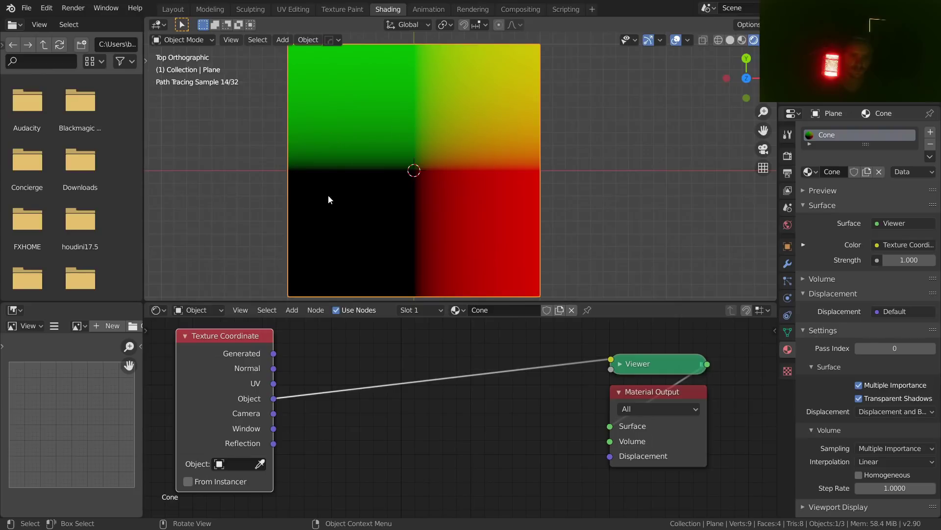
# Step: Insert a Separate XYZ node between the Texture Coordinate's Object output and the Viewer, and preview its Y output
pyautogui.moveTo(254, 353); pyautogui.dragTo(398, 380, button='middle')
pyautogui.moveTo(367, 369); pyautogui.dragTo(187, 366)
pyautogui.hotkey('shift', 'a')
pyautogui.click(348, 353)
pyautogui.write('se')
pyautogui.click(376, 433)
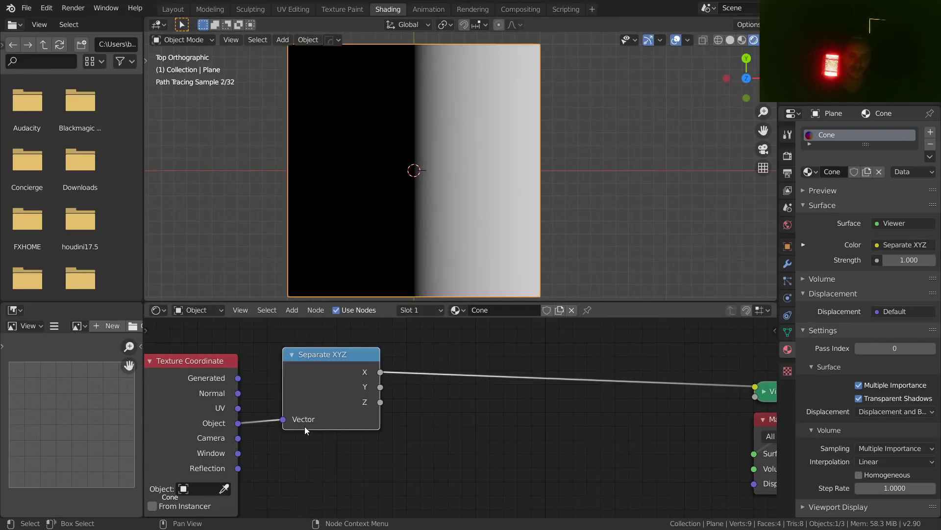
pyautogui.click(337, 355)
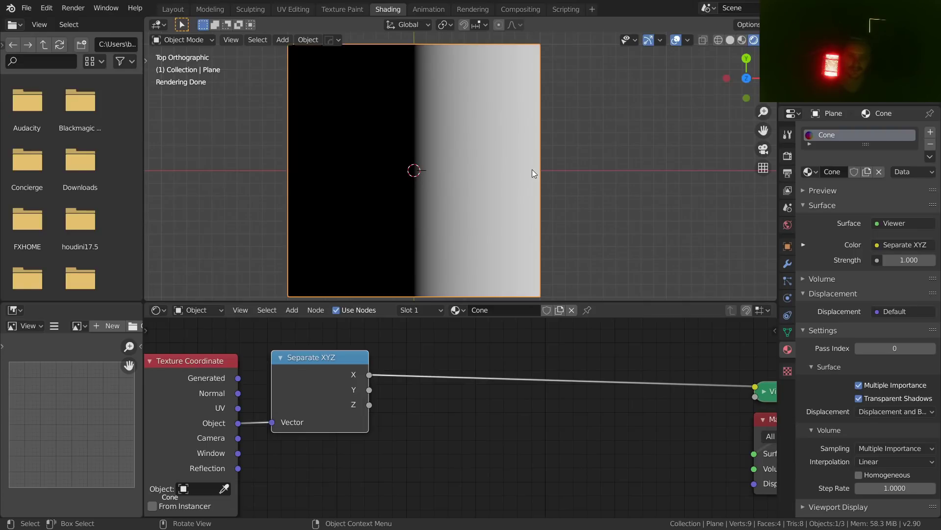
pyautogui.keyDown('ctrl'); pyautogui.keyDown('shift'); pyautogui.click(335, 368); pyautogui.keyUp('shift'); pyautogui.keyUp('ctrl')
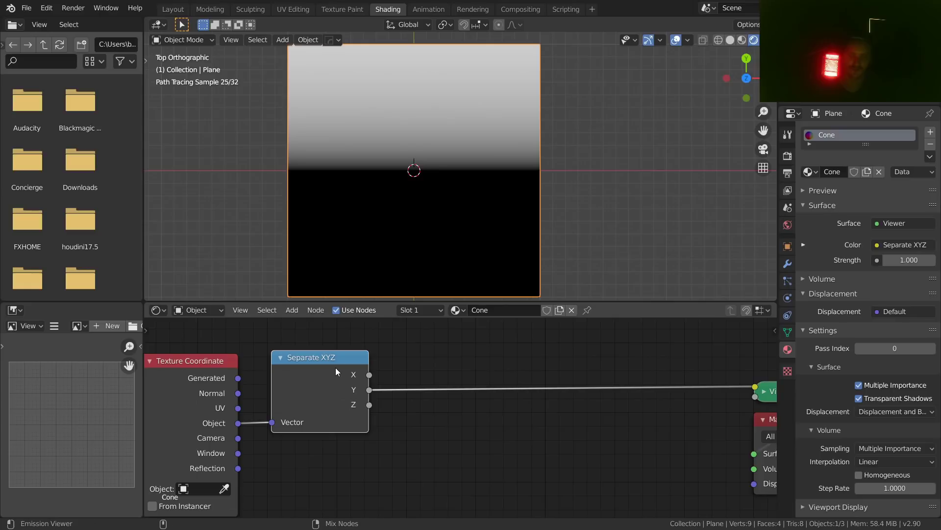
# Step: Preview the Separate XYZ's X output through a Math node set to Greater Than with a threshold of -0.84
pyautogui.keyDown('ctrl'); pyautogui.keyDown('shift'); pyautogui.click(336, 366); pyautogui.keyUp('shift'); pyautogui.keyUp('ctrl')
pyautogui.keyDown('ctrl'); pyautogui.keyDown('shift'); pyautogui.click(358, 377); pyautogui.keyUp('shift'); pyautogui.keyUp('ctrl')
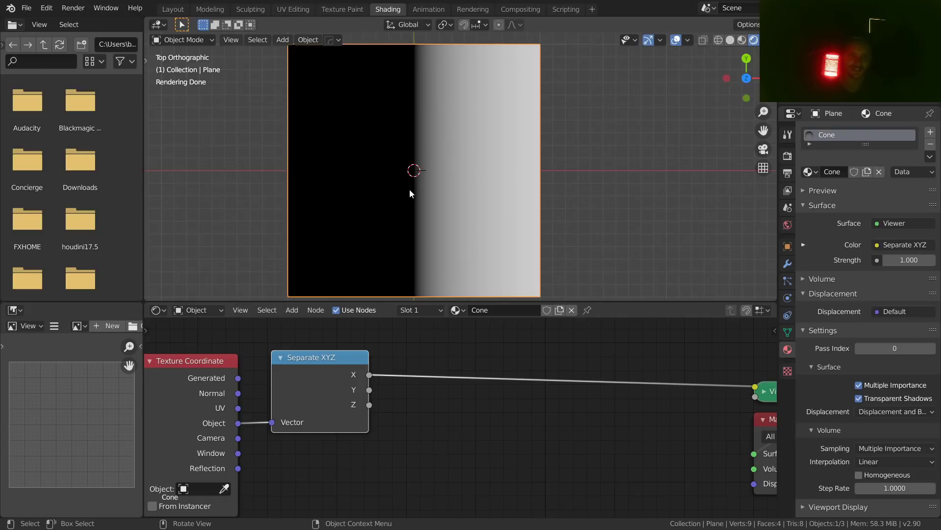
pyautogui.moveTo(475, 388); pyautogui.dragTo(397, 412, button='middle')
pyautogui.hotkey('shift', 'a')
pyautogui.click(390, 346)
pyautogui.write('math')
pyautogui.click(422, 362)
pyautogui.click(365, 357)
pyautogui.click(377, 384)
pyautogui.press('g')
pyautogui.moveTo(277, 403); pyautogui.dragTo(275, 396)
pyautogui.moveTo(392, 437); pyautogui.dragTo(339, 437)
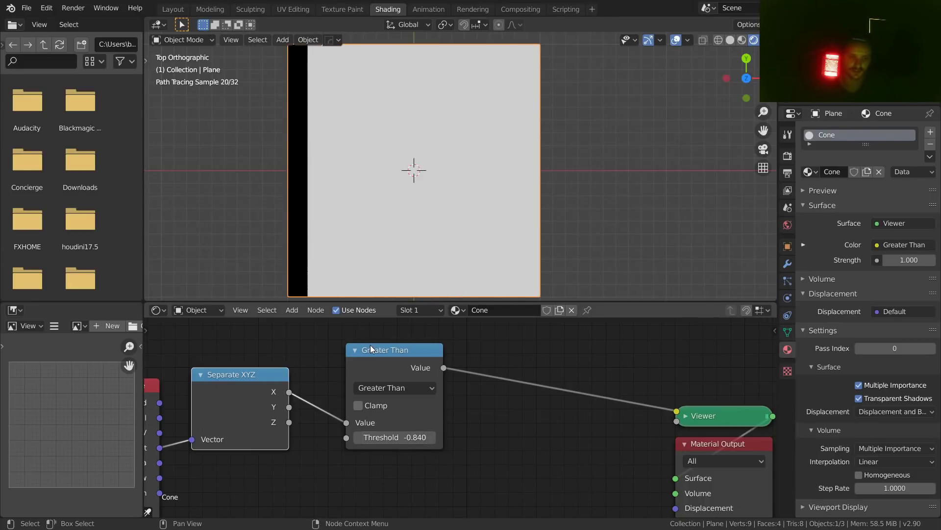
# Step: Delete the Greater Than node while keeping the link, and preview the Separate XYZ's Y output
pyautogui.hotkey('ctrl', 'x')
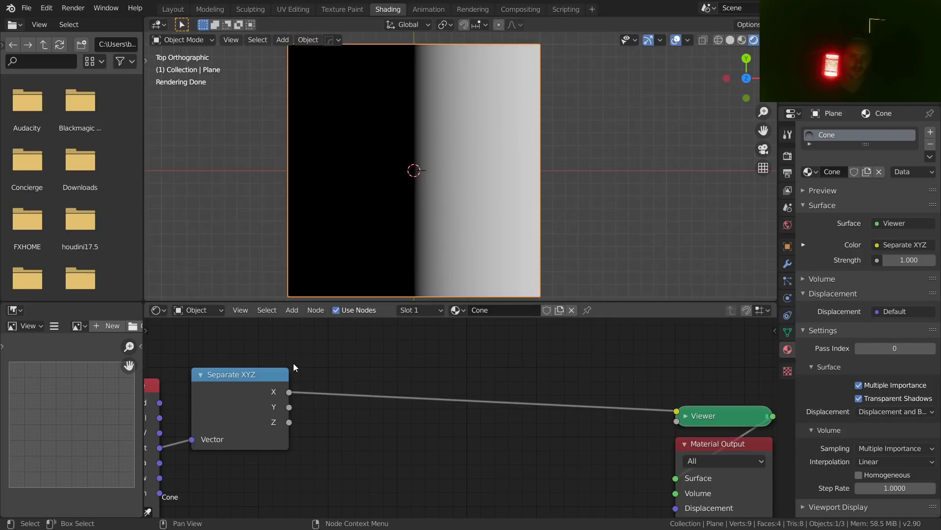
pyautogui.keyDown('ctrl'); pyautogui.keyDown('shift'); pyautogui.click(270, 379); pyautogui.keyUp('shift'); pyautogui.keyUp('ctrl')
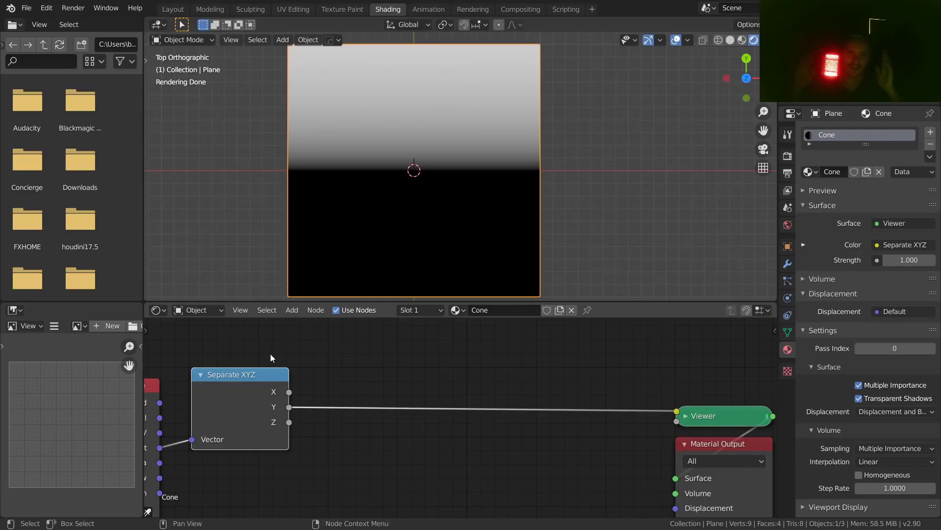
# Step: Add a Math node set to Compare and link the Separate XYZ's X output to its first Value input
pyautogui.moveTo(407, 352); pyautogui.dragTo(389, 394, button='middle')
pyautogui.hotkey('shift', 'a')
pyautogui.click(370, 348)
pyautogui.write('math')
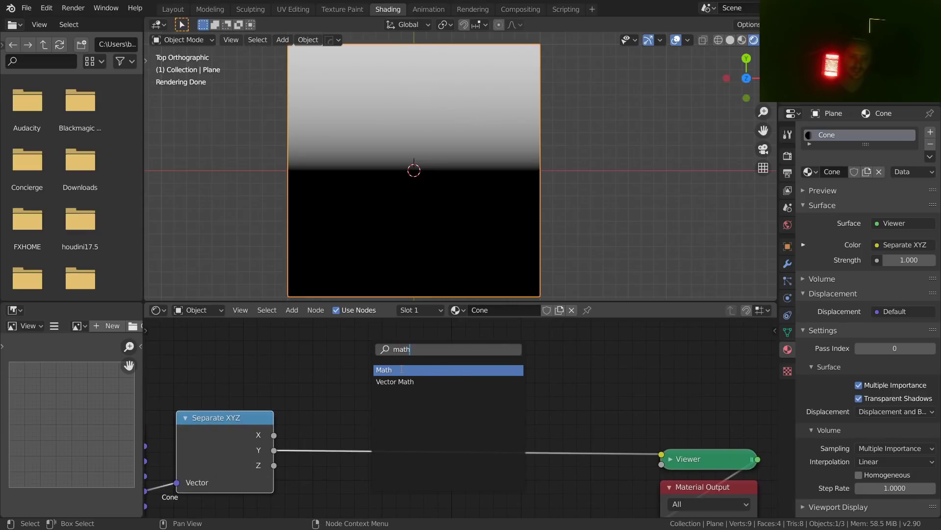
pyautogui.click(402, 369)
pyautogui.click(413, 351)
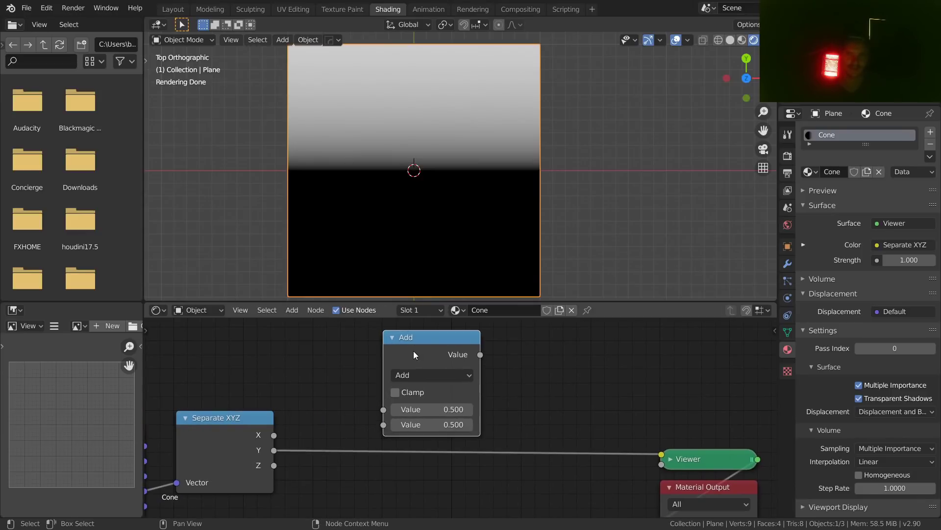
pyautogui.click(424, 374)
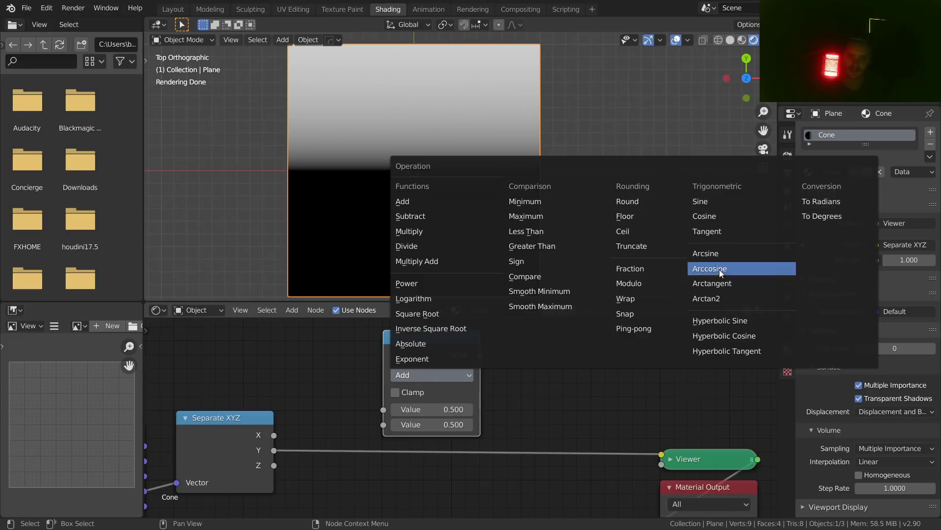
pyautogui.click(542, 276)
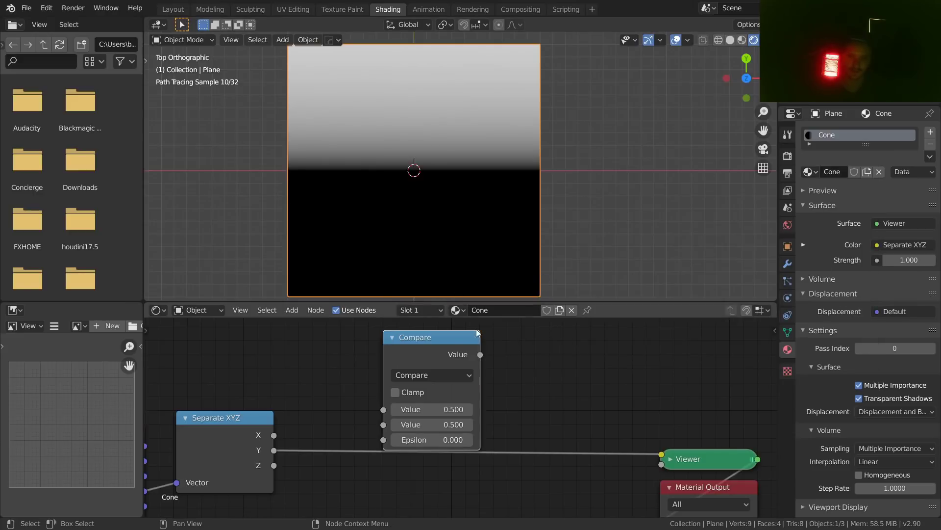
pyautogui.moveTo(276, 434); pyautogui.dragTo(386, 408)
pyautogui.moveTo(405, 392); pyautogui.dragTo(404, 413, button='middle')
pyautogui.moveTo(428, 358); pyautogui.dragTo(408, 336)
# Step: Set the Compare node's Value to 0 and Epsilon to 0.24, and preview it on the plane
pyautogui.click(422, 422)
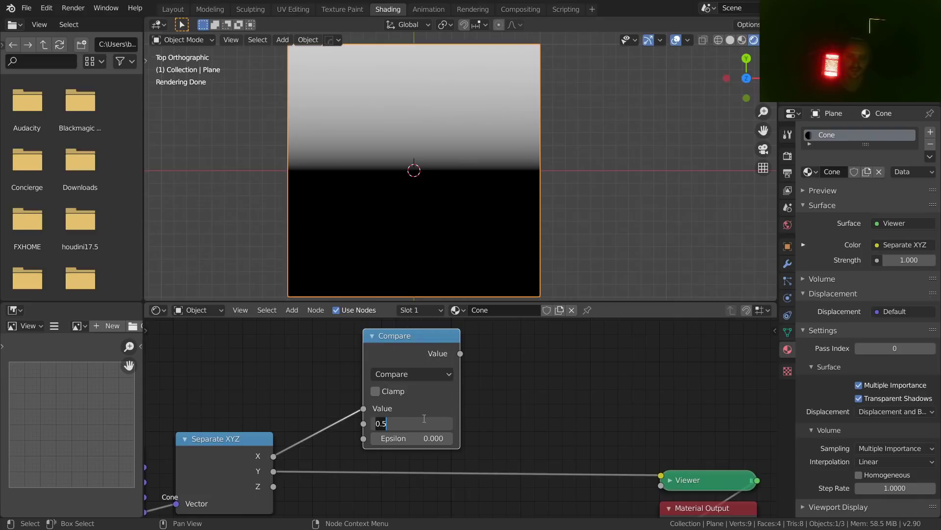
pyautogui.write('0')
pyautogui.press('Return')
pyautogui.click(410, 435)
pyautogui.write('.24')
pyautogui.press('Return')
pyautogui.keyDown('ctrl'); pyautogui.keyDown('shift'); pyautogui.click(423, 341); pyautogui.keyUp('shift'); pyautogui.keyUp('ctrl')
pyautogui.moveTo(420, 339); pyautogui.dragTo(413, 381)
pyautogui.moveTo(330, 407); pyautogui.dragTo(386, 387, button='middle')
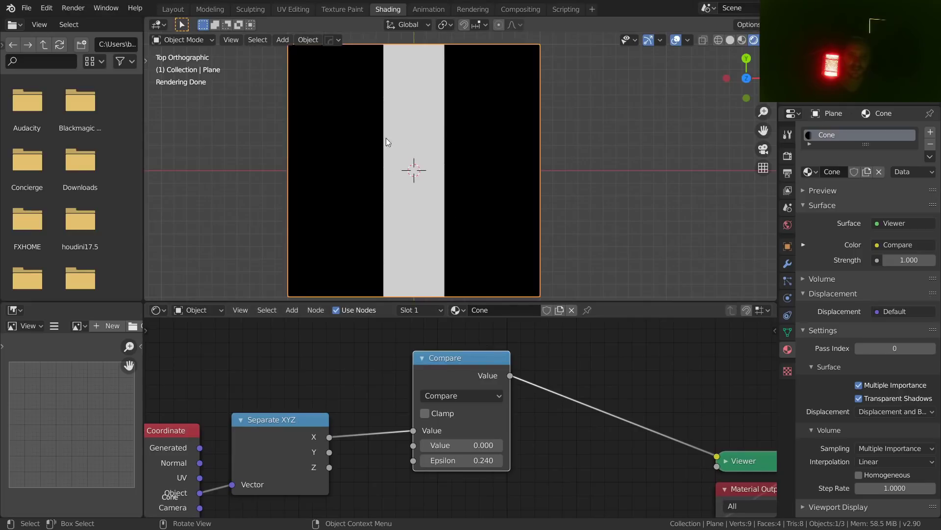
# Step: Try wider and narrower stripes by varying the Compare node's Epsilon, ending at 0.49
pyautogui.moveTo(467, 459)
pyautogui.mouseDown()
pyautogui.moveTo(478, 459)
pyautogui.moveTo(464, 460)
pyautogui.mouseUp()
pyautogui.moveTo(313, 442); pyautogui.dragTo(304, 407)
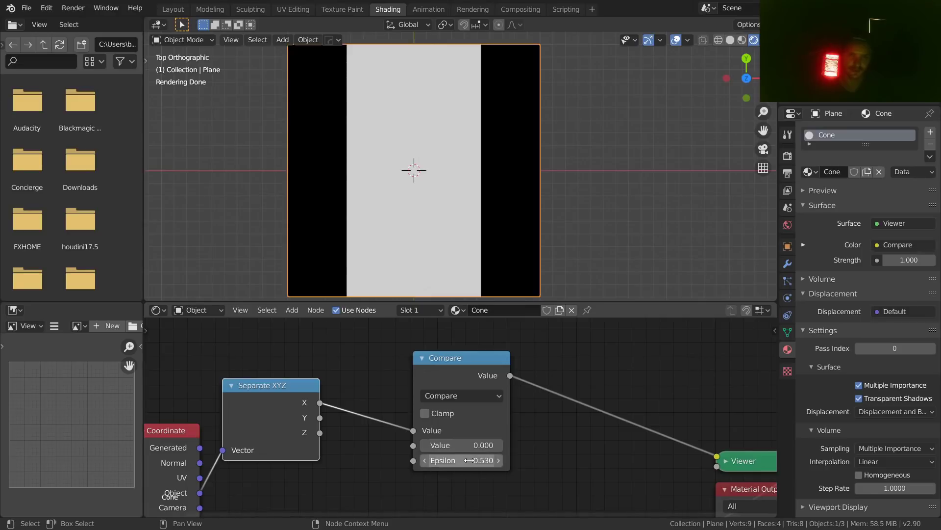
pyautogui.keyDown('shift'); pyautogui.moveTo(476, 460); pyautogui.dragTo(439, 460); pyautogui.keyUp('shift')
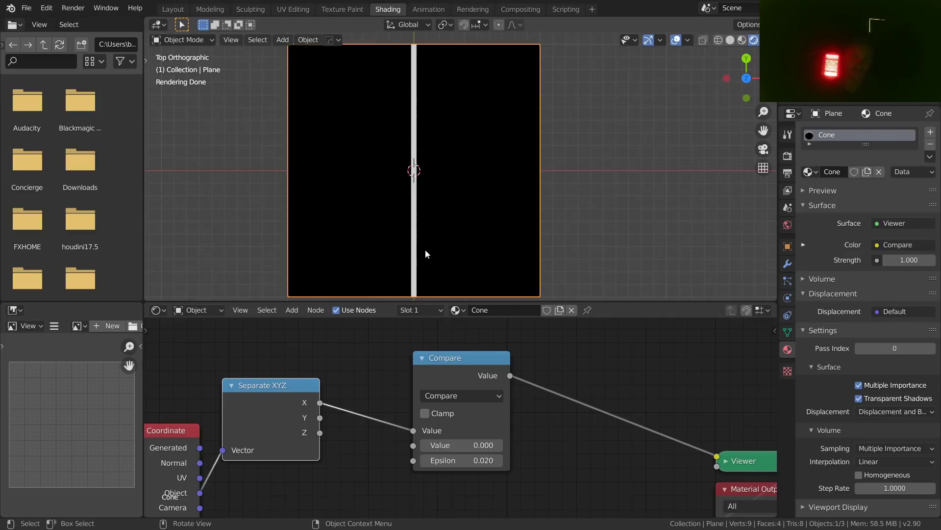
pyautogui.moveTo(444, 460); pyautogui.dragTo(468, 460)
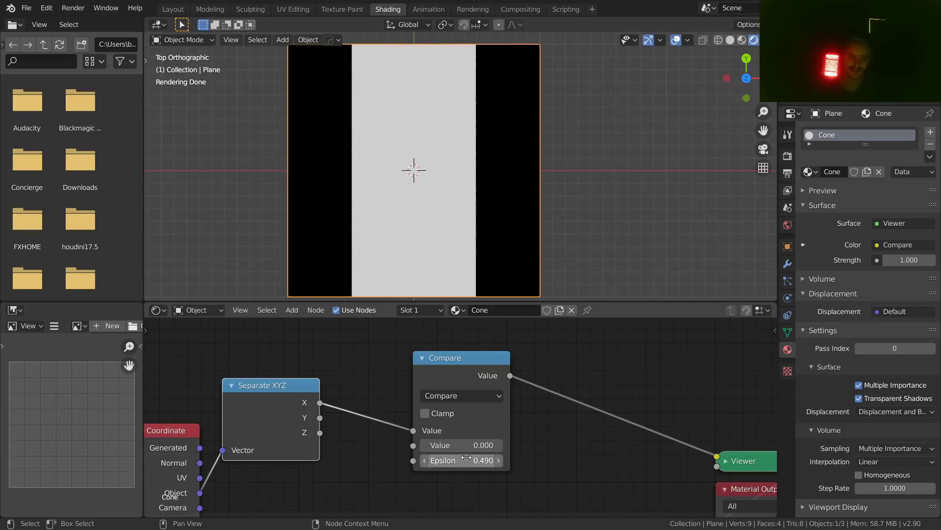
pyautogui.moveTo(449, 371); pyautogui.dragTo(445, 355)
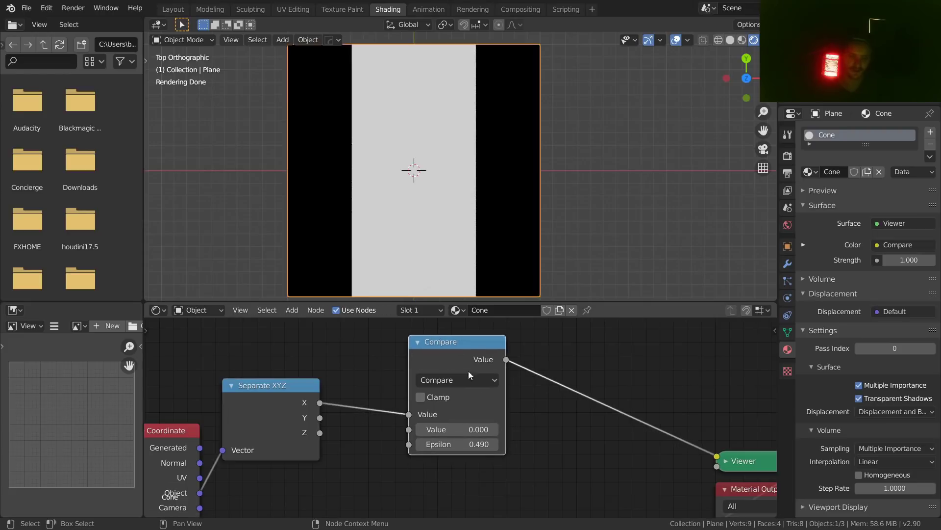
# Step: Duplicate the Compare node below the original, feed it the Separate XYZ's Y output and preview the duplicate
pyautogui.moveTo(451, 357); pyautogui.dragTo(437, 388, button='middle')
pyautogui.moveTo(437, 387); pyautogui.dragTo(436, 331)
pyautogui.hotkey('shift', 'd')
pyautogui.click(436, 475)
pyautogui.moveTo(317, 458); pyautogui.dragTo(341, 412, button='middle')
pyautogui.moveTo(337, 407); pyautogui.dragTo(431, 472)
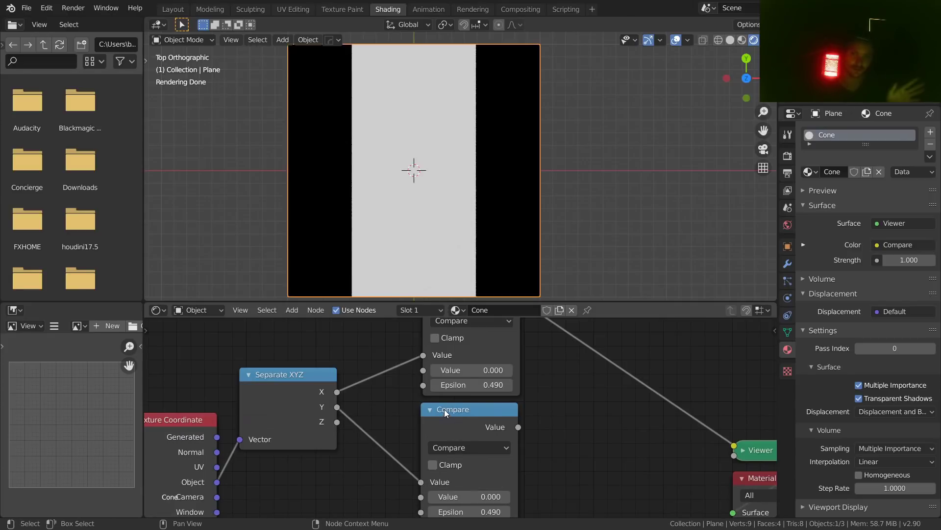
pyautogui.keyDown('ctrl'); pyautogui.keyDown('shift'); pyautogui.click(469, 415); pyautogui.keyUp('shift'); pyautogui.keyUp('ctrl')
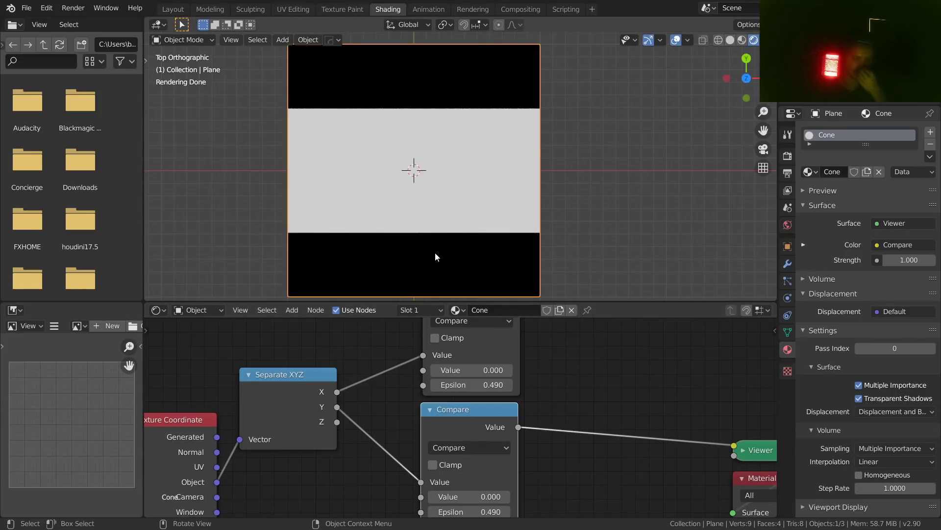
pyautogui.moveTo(519, 416); pyautogui.dragTo(504, 384, button='middle')
pyautogui.moveTo(464, 479); pyautogui.dragTo(452, 479)
pyautogui.hotkey('ctrl', 'z')
# Step: Move the Texture Coordinate and Separate XYZ nodes away from the Compare nodes to make room
pyautogui.moveTo(353, 412); pyautogui.dragTo(508, 476, button='middle')
pyautogui.moveTo(443, 508); pyautogui.dragTo(240, 423)
pyautogui.moveTo(422, 431); pyautogui.dragTo(271, 412)
pyautogui.moveTo(581, 392); pyautogui.dragTo(542, 421, button='middle')
# Step: Add a Value node and link its output to the Epsilon inputs of both Compare nodes
pyautogui.hotkey('shift', 'a')
pyautogui.click(398, 339)
pyautogui.write('val')
pyautogui.press('Return')
pyautogui.click(349, 363)
pyautogui.moveTo(396, 363); pyautogui.dragTo(368, 331, button='middle')
pyautogui.scroll(-4, 378, 348)
pyautogui.moveTo(368, 334); pyautogui.dragTo(458, 497)
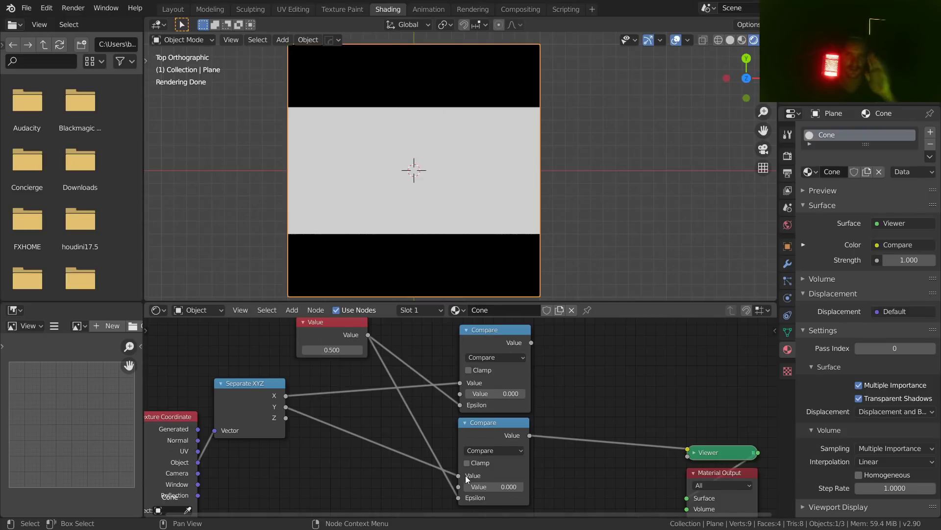
# Step: Move the Viewer and Material Output nodes farther from the Compare nodes, and preview the Y-driven Compare node
pyautogui.moveTo(571, 375); pyautogui.dragTo(357, 371, button='middle')
pyautogui.moveTo(587, 483); pyautogui.dragTo(514, 433)
pyautogui.press('g')
pyautogui.click(630, 426)
pyautogui.moveTo(440, 387); pyautogui.dragTo(524, 404, button='middle')
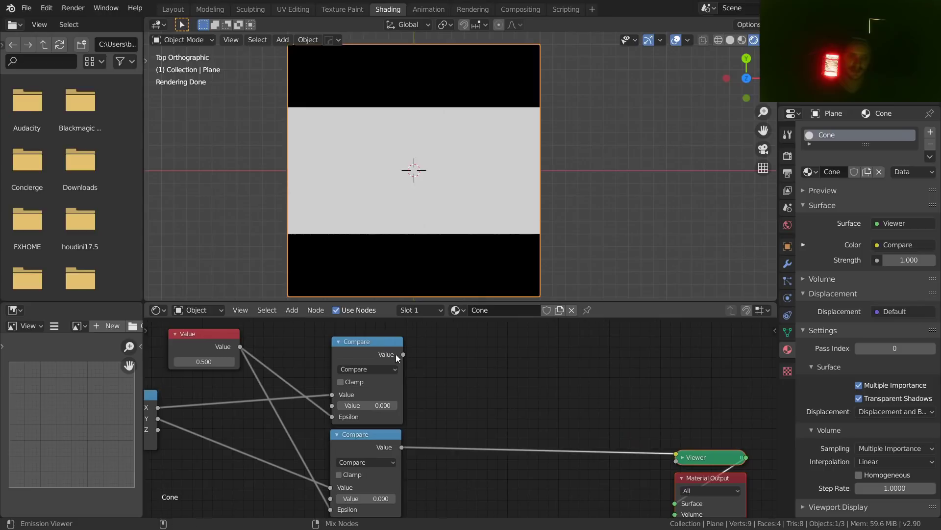
pyautogui.keyDown('ctrl'); pyautogui.keyDown('shift'); pyautogui.click(376, 375); pyautogui.keyUp('shift'); pyautogui.keyUp('ctrl')
pyautogui.keyDown('ctrl'); pyautogui.keyDown('shift'); pyautogui.click(377, 441); pyautogui.keyUp('shift'); pyautogui.keyUp('ctrl')
# Step: Insert a Math node set to Multiply before the Viewer, combining the outputs of both Compare nodes
pyautogui.hotkey('shift', 'a')
pyautogui.click(481, 337)
pyautogui.write('math')
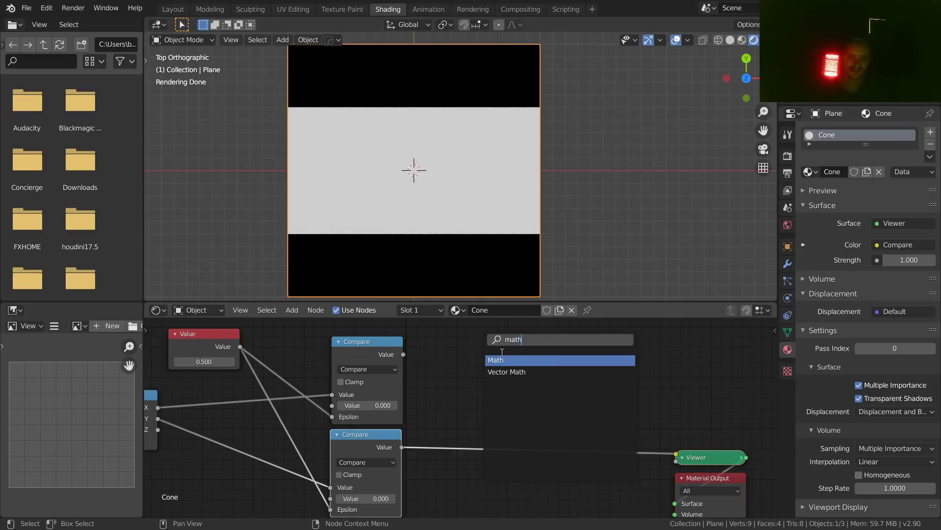
pyautogui.press('Return')
pyautogui.click(531, 431)
pyautogui.click(531, 431)
pyautogui.click(524, 326)
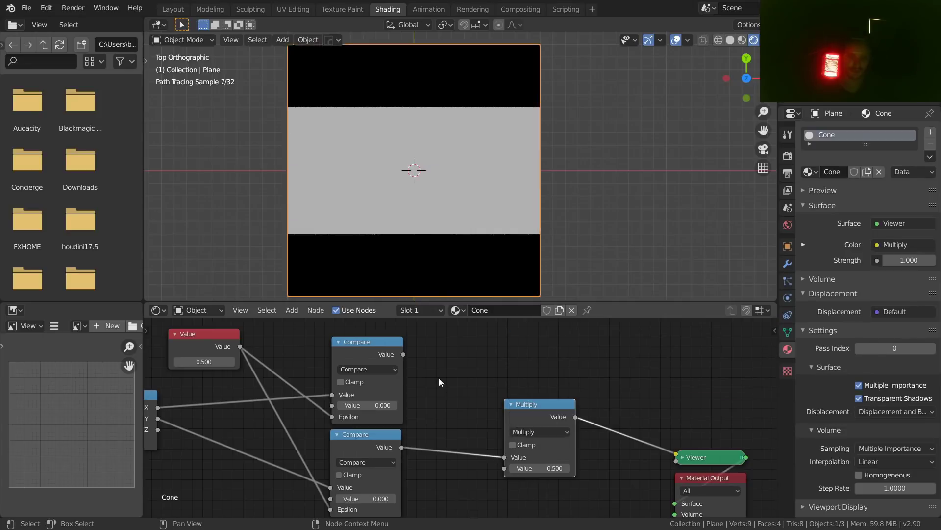
pyautogui.moveTo(403, 354); pyautogui.dragTo(504, 468)
pyautogui.moveTo(535, 411); pyautogui.dragTo(486, 388)
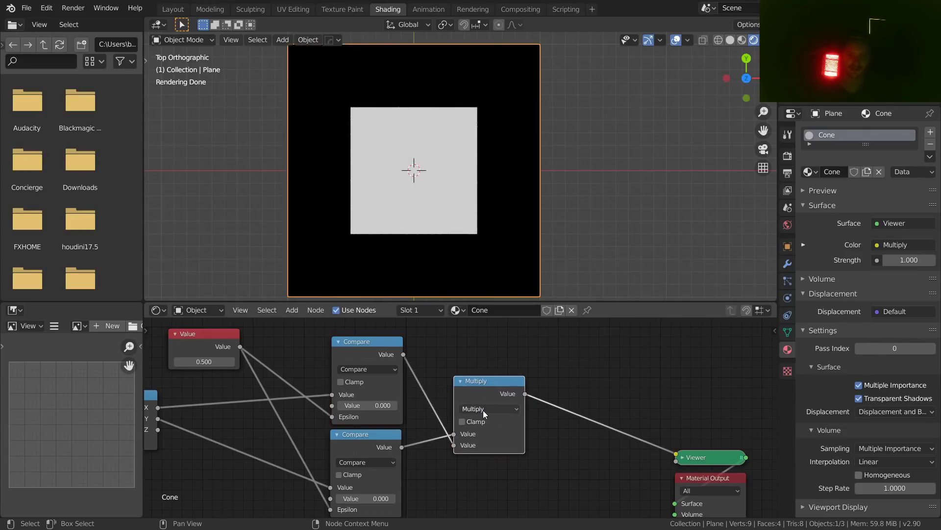
# Step: Preview the two Compare nodes in turn and return the preview to the Multiply node
pyautogui.keyDown('ctrl'); pyautogui.keyDown('shift'); pyautogui.click(373, 352); pyautogui.keyUp('shift'); pyautogui.keyUp('ctrl')
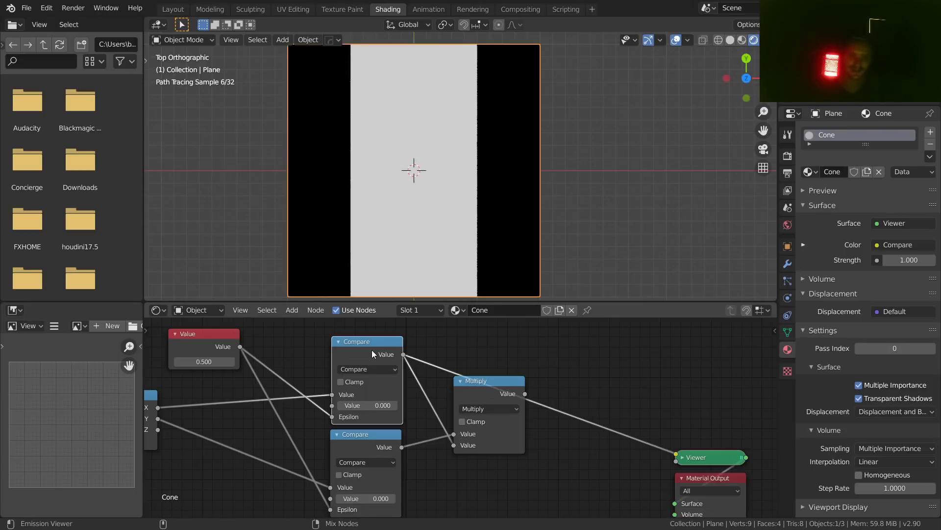
pyautogui.keyDown('ctrl'); pyautogui.keyDown('shift'); pyautogui.click(372, 438); pyautogui.keyUp('shift'); pyautogui.keyUp('ctrl')
pyautogui.keyDown('ctrl'); pyautogui.keyDown('shift'); pyautogui.click(368, 338); pyautogui.keyUp('shift'); pyautogui.keyUp('ctrl')
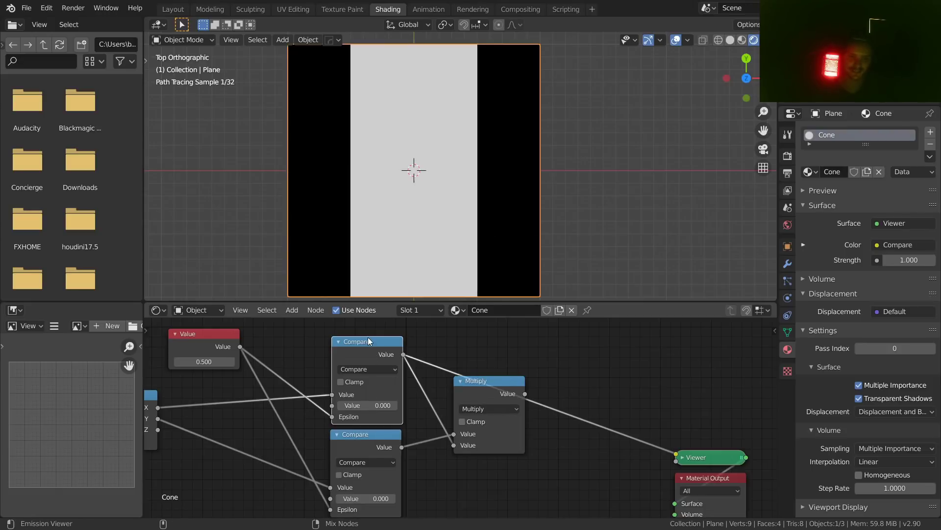
pyautogui.keyDown('ctrl'); pyautogui.keyDown('shift'); pyautogui.click(361, 429); pyautogui.keyUp('shift'); pyautogui.keyUp('ctrl')
pyautogui.keyDown('ctrl'); pyautogui.keyDown('shift'); pyautogui.click(372, 380); pyautogui.keyUp('shift'); pyautogui.keyUp('ctrl')
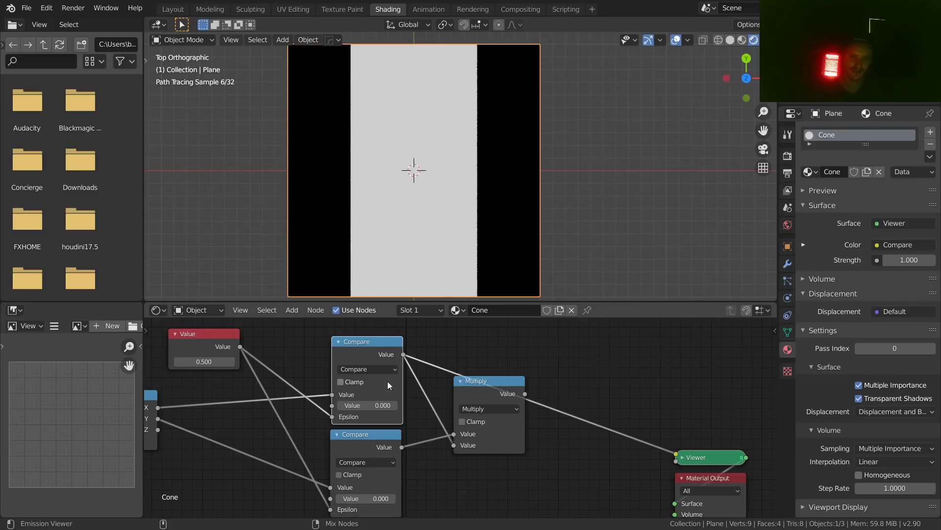
pyautogui.keyDown('ctrl'); pyautogui.keyDown('shift'); pyautogui.click(495, 381); pyautogui.keyUp('shift'); pyautogui.keyUp('ctrl')
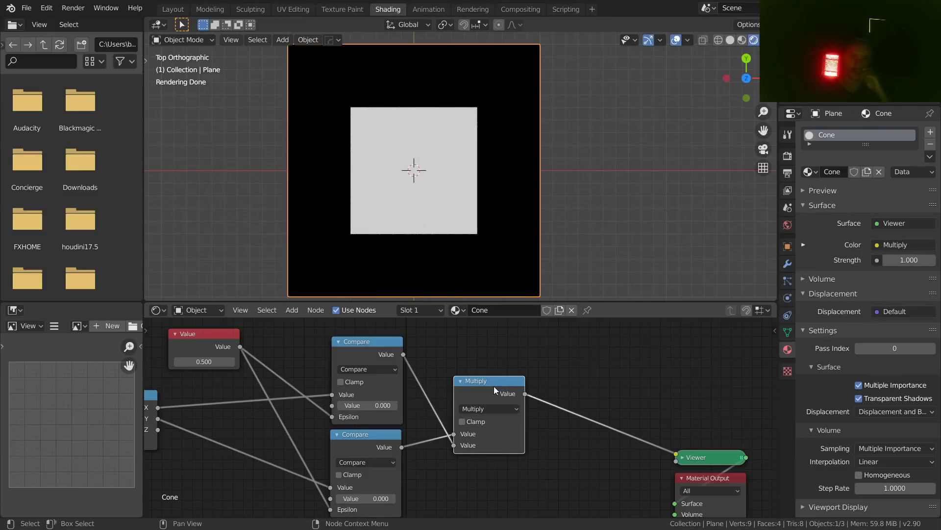
# Step: Try the Add operation on the Math node combining the two Compare outputs, and return it to Multiply
pyautogui.click(488, 409)
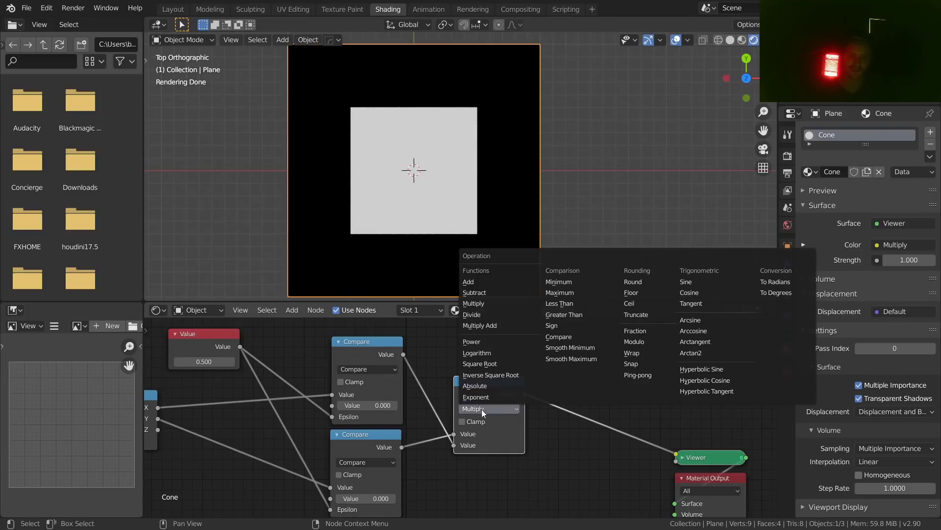
pyautogui.click(476, 281)
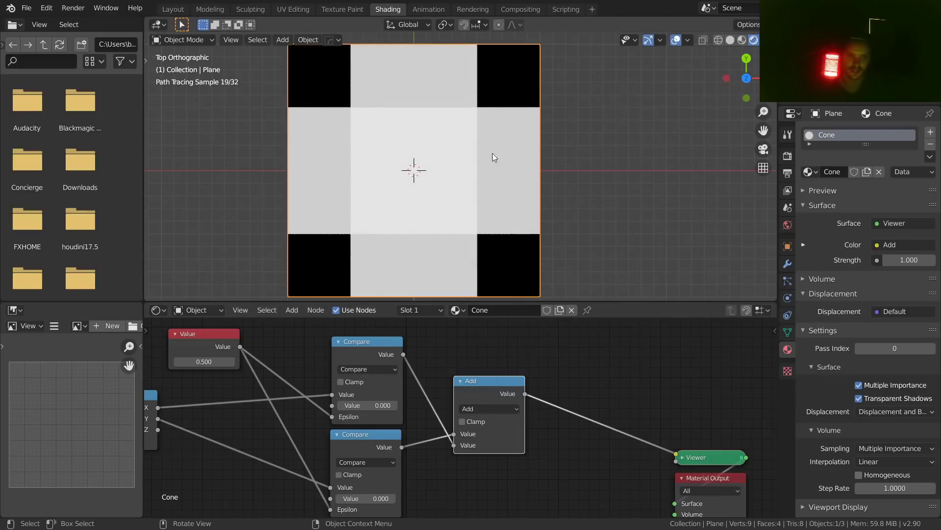
pyautogui.scroll(3, 428, 163)
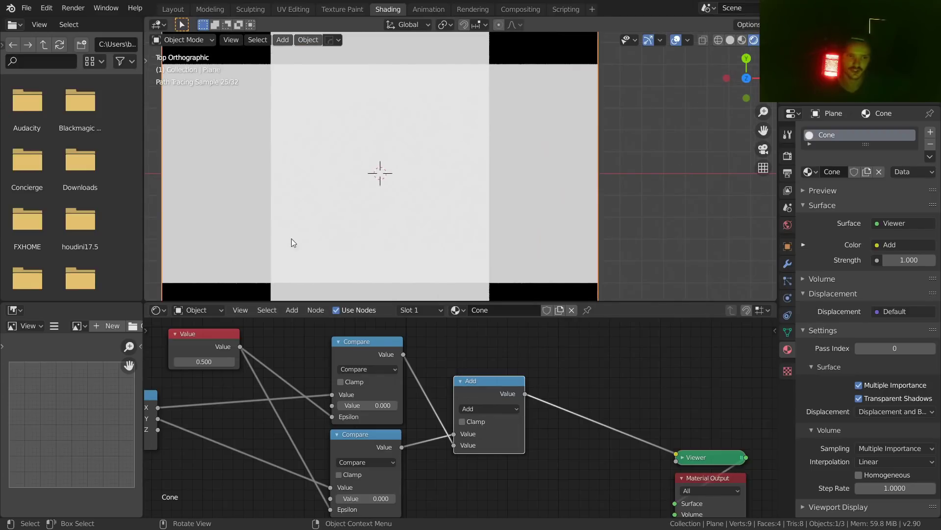
pyautogui.scroll(-5, 400, 139)
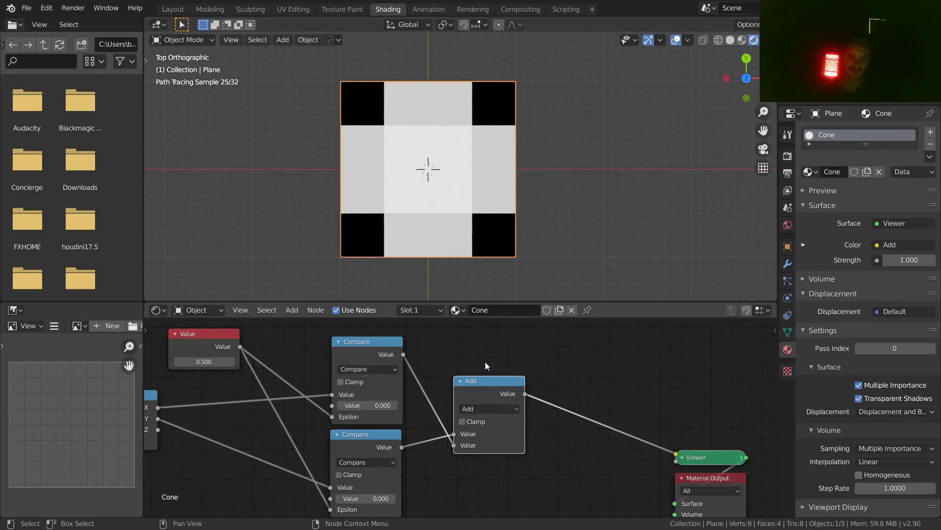
pyautogui.click(473, 410)
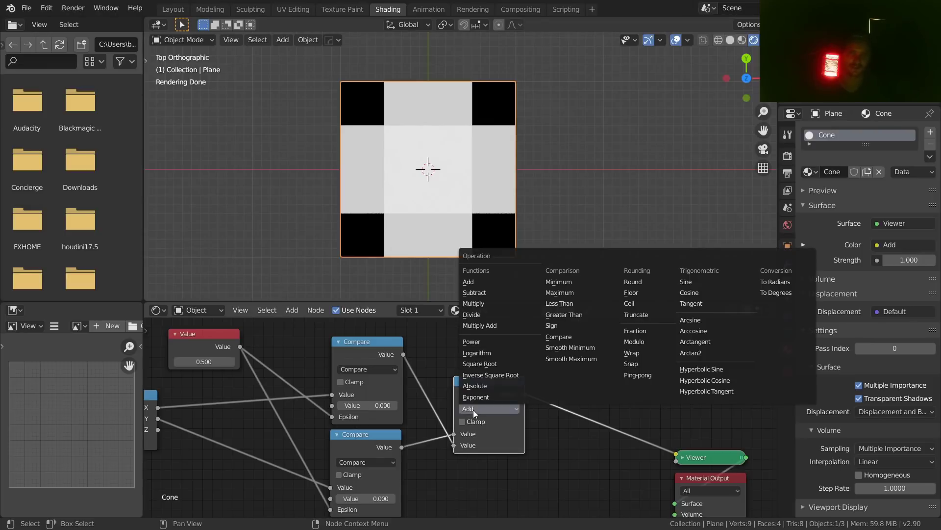
pyautogui.press('m')
pyautogui.press('Return')
pyautogui.click(473, 410)
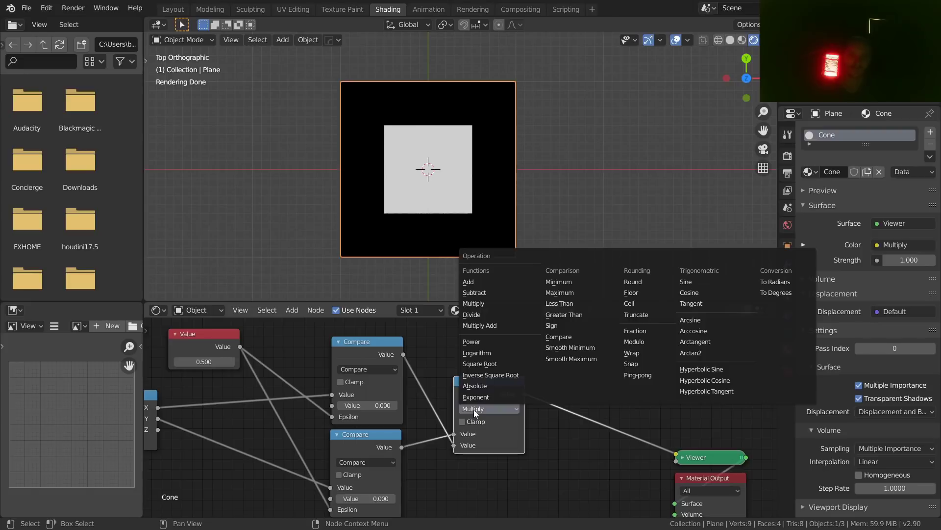
pyautogui.click(558, 468)
# Step: Set the Value node driving both Compare Epsilons to 0.54
pyautogui.moveTo(464, 430); pyautogui.dragTo(652, 459, button='middle')
pyautogui.moveTo(391, 391)
pyautogui.mouseDown()
pyautogui.moveTo(409, 390)
pyautogui.moveTo(386, 390)
pyautogui.moveTo(393, 391)
pyautogui.mouseUp()
# Step: Cut the Value node's links to the Compare nodes and set their Epsilons separately to 0.63 for X and 0.79 for Y
pyautogui.moveTo(422, 409); pyautogui.dragTo(386, 398, button='middle')
pyautogui.keyDown('ctrl'); pyautogui.moveTo(385, 401); pyautogui.dragTo(429, 373, button='right'); pyautogui.keyUp('ctrl')
pyautogui.moveTo(460, 449); pyautogui.dragTo(490, 419, button='middle')
pyautogui.moveTo(545, 404)
pyautogui.mouseDown()
pyautogui.moveTo(574, 404)
pyautogui.moveTo(561, 405)
pyautogui.mouseUp()
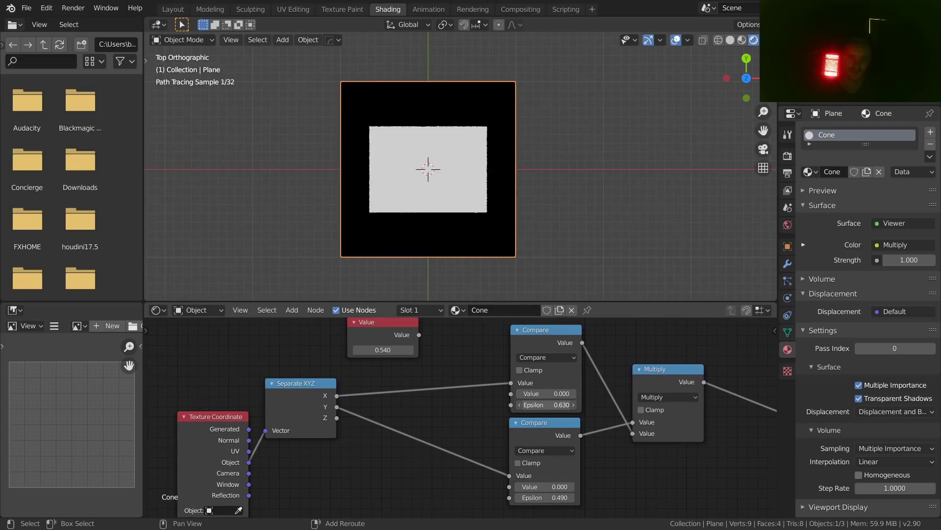
pyautogui.moveTo(545, 497); pyautogui.dragTo(578, 497)
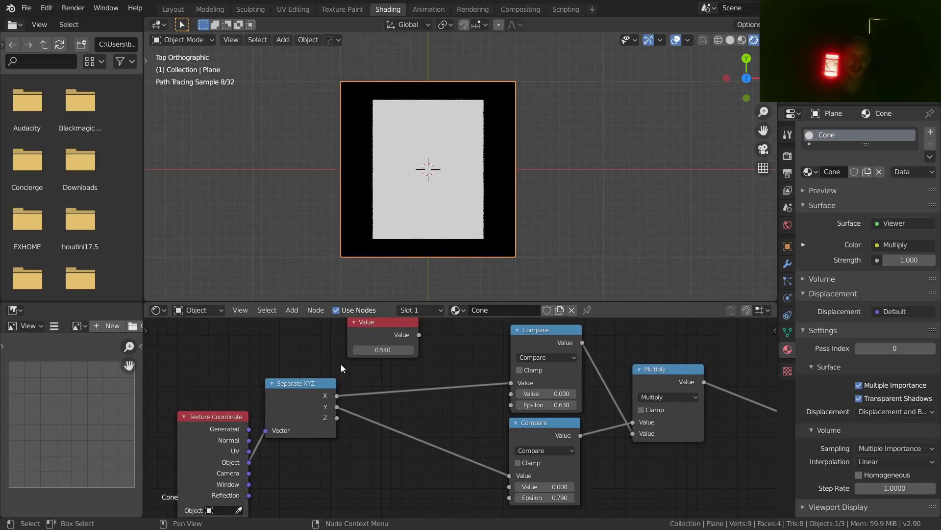
# Step: Undo both separate Epsilon changes and the cutting of the Value node's links
pyautogui.hotkey('ctrl', 'z')
pyautogui.hotkey('ctrl', 'z')
pyautogui.hotkey('ctrl', 'z')
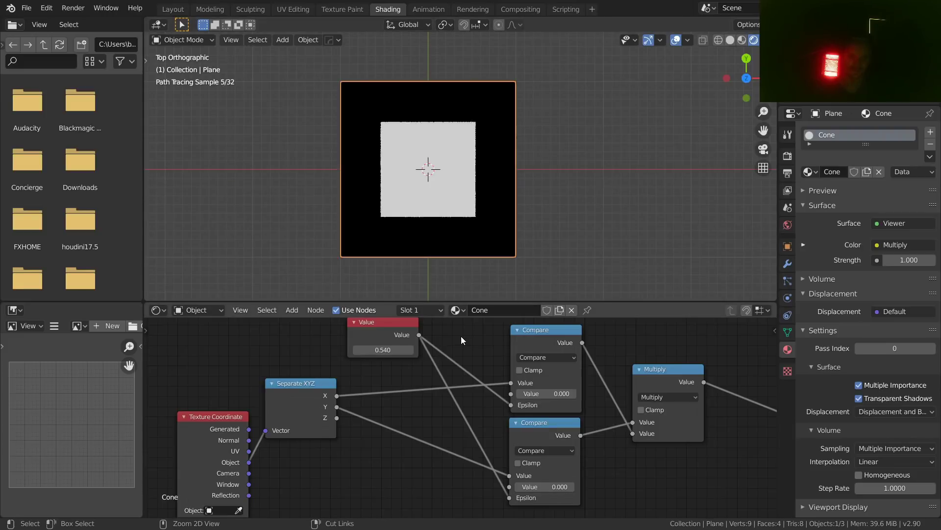
# Step: Insert a shared reroute on the Value node's links to both Epsilon inputs and place it beside the Compare nodes
pyautogui.moveTo(440, 348)
pyautogui.keyDown('shift'); pyautogui.mouseDown(button='right')
pyautogui.moveTo(442, 366)
pyautogui.moveTo(446, 354)
pyautogui.mouseUp(button='right'); pyautogui.keyUp('shift')
pyautogui.moveTo(443, 361); pyautogui.dragTo(472, 411)
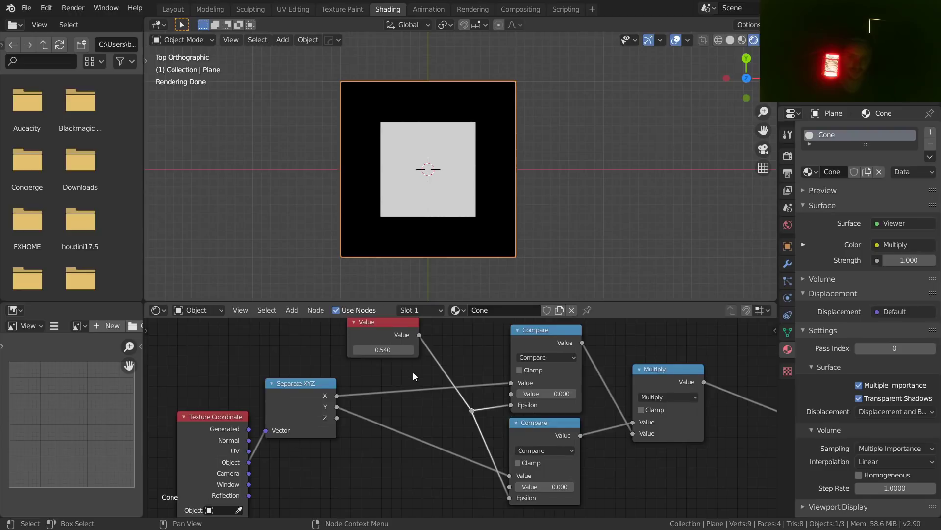
# Step: Place the Value node above the Separate XYZ node and set its value to 0.5
pyautogui.moveTo(380, 334); pyautogui.dragTo(433, 376, button='middle')
pyautogui.moveTo(432, 367); pyautogui.dragTo(350, 366)
pyautogui.click(357, 390)
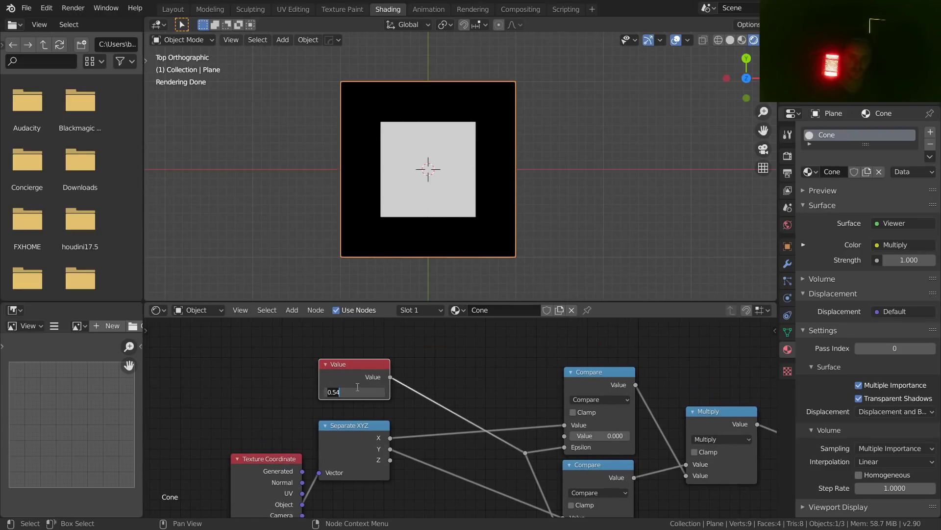
pyautogui.write('.5')
pyautogui.press('Return')
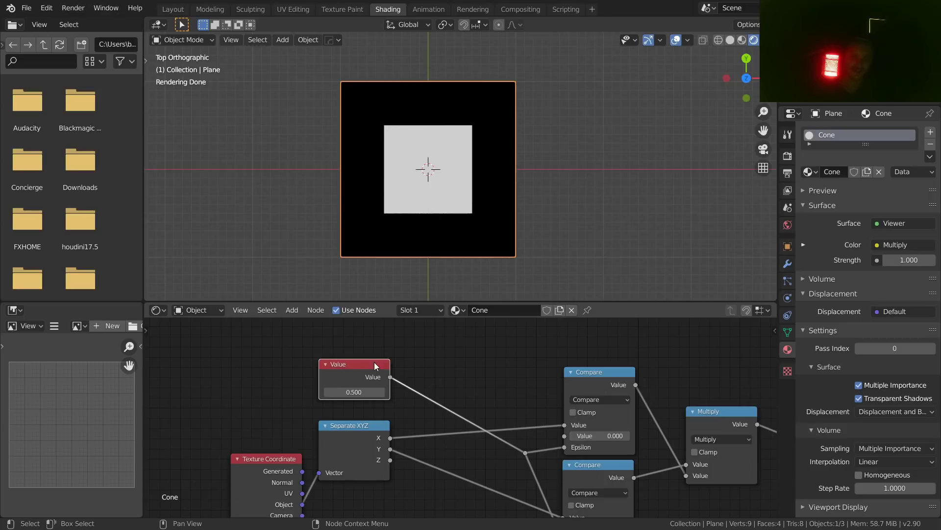
# Step: Set both the name and the label of the Value node to "radius"
pyautogui.press('n')
pyautogui.click(716, 367)
pyautogui.write('radius')
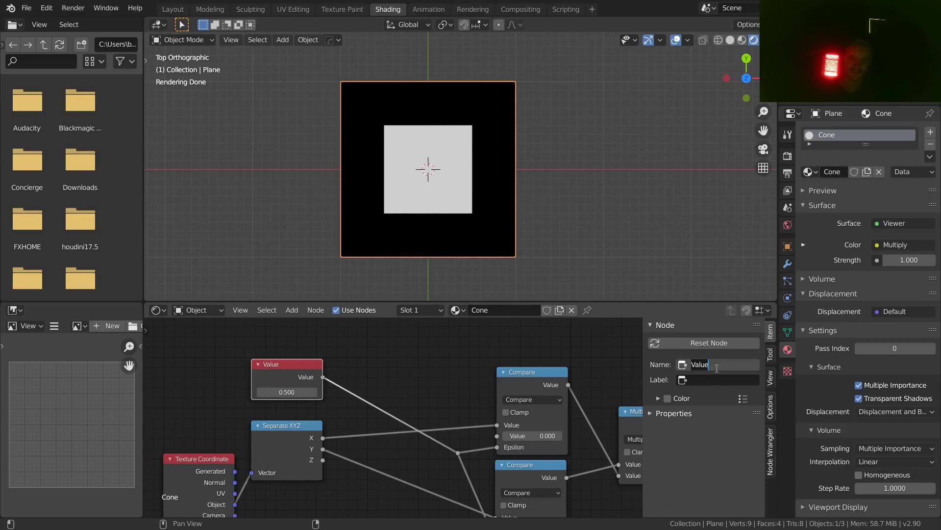
pyautogui.hotkey('ctrl', 'a')
pyautogui.hotkey('ctrl', 'c')
pyautogui.press('Tab')
pyautogui.hotkey('ctrl', 'v')
pyautogui.press('Return')
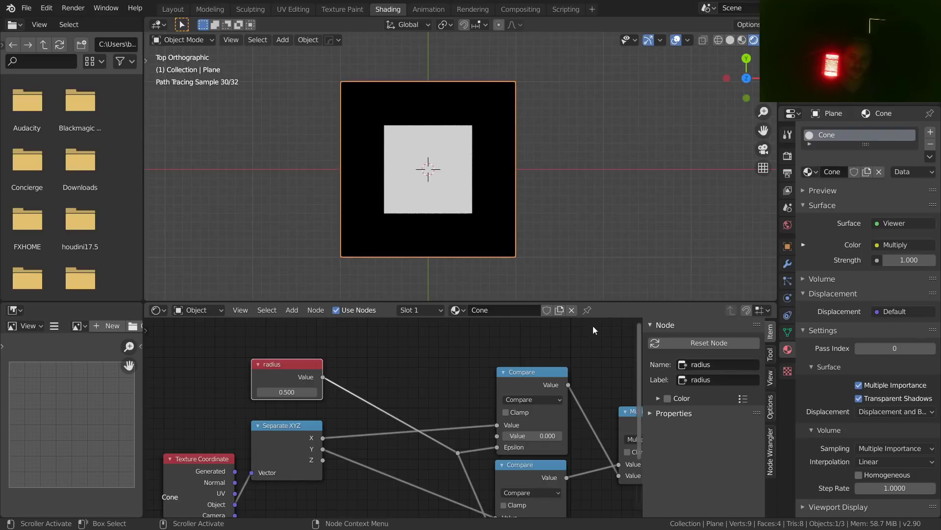
pyautogui.press('n')
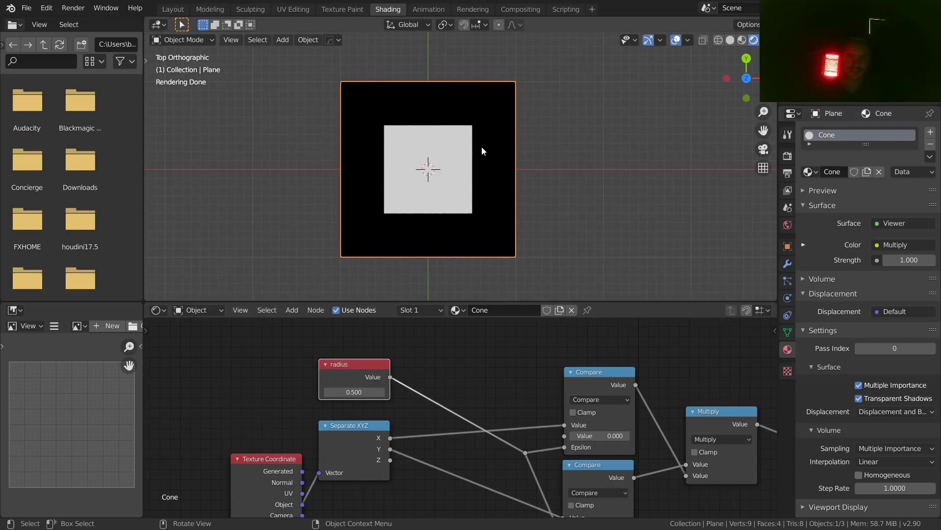
# Step: Examine the edges and upper-right corner of the white square mask on the plane
pyautogui.scroll(4, 483, 149)
pyautogui.moveTo(618, 466); pyautogui.dragTo(479, 422, button='middle')
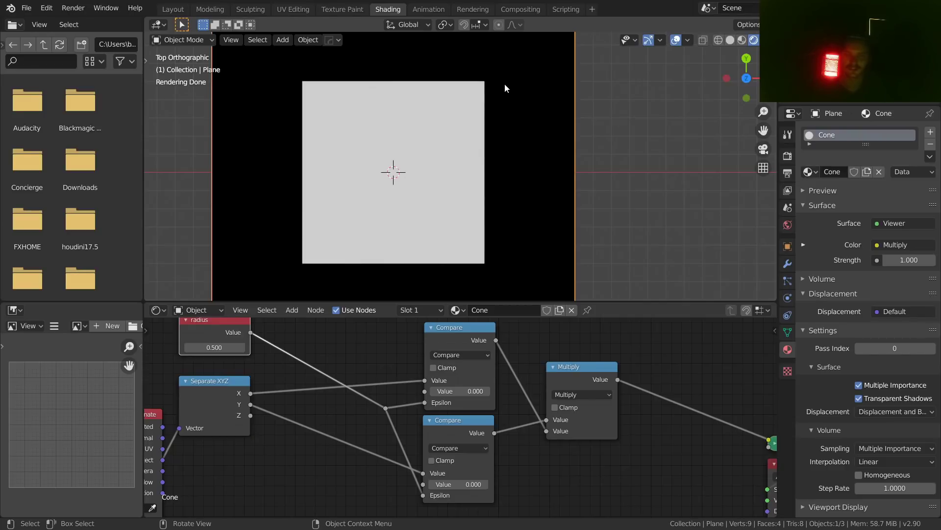
pyautogui.scroll(-1, 505, 88)
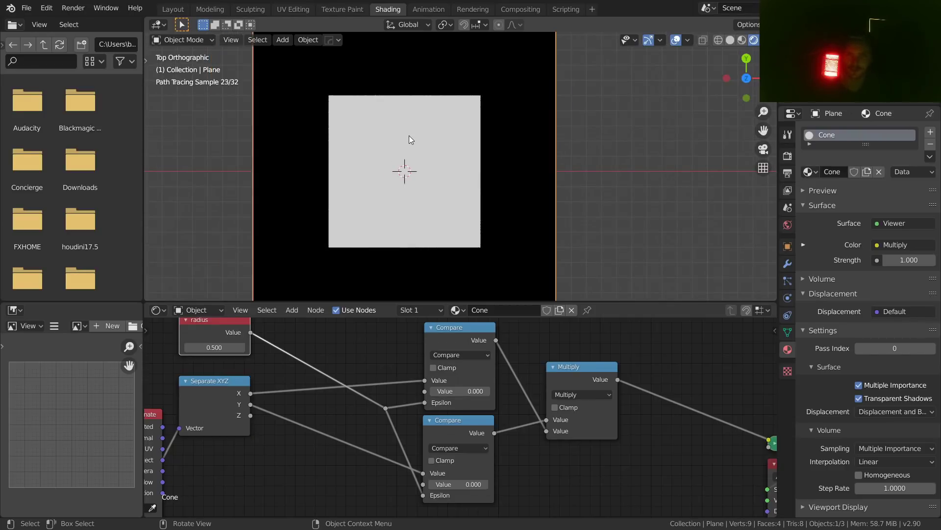
pyautogui.moveTo(377, 168)
pyautogui.keyDown('shift'); pyautogui.mouseDown(button='middle')
pyautogui.moveTo(399, 165)
pyautogui.moveTo(404, 178)
pyautogui.mouseUp(button='middle'); pyautogui.keyUp('shift')
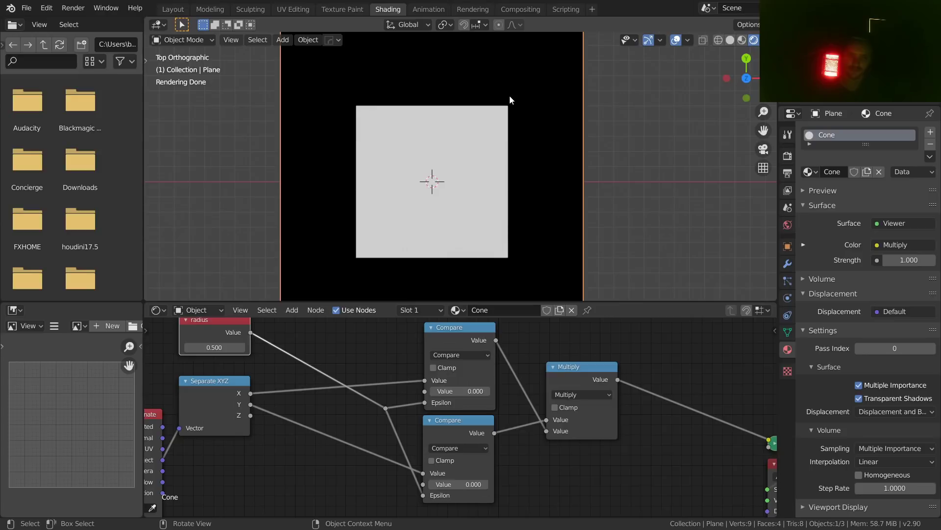
pyautogui.scroll(4, 509, 96)
pyautogui.keyDown('shift'); pyautogui.moveTo(551, 69); pyautogui.dragTo(463, 146, button='middle'); pyautogui.keyUp('shift')
pyautogui.scroll(4, 465, 143)
pyautogui.keyDown('shift'); pyautogui.moveTo(486, 115); pyautogui.dragTo(475, 175, button='middle'); pyautogui.keyUp('shift')
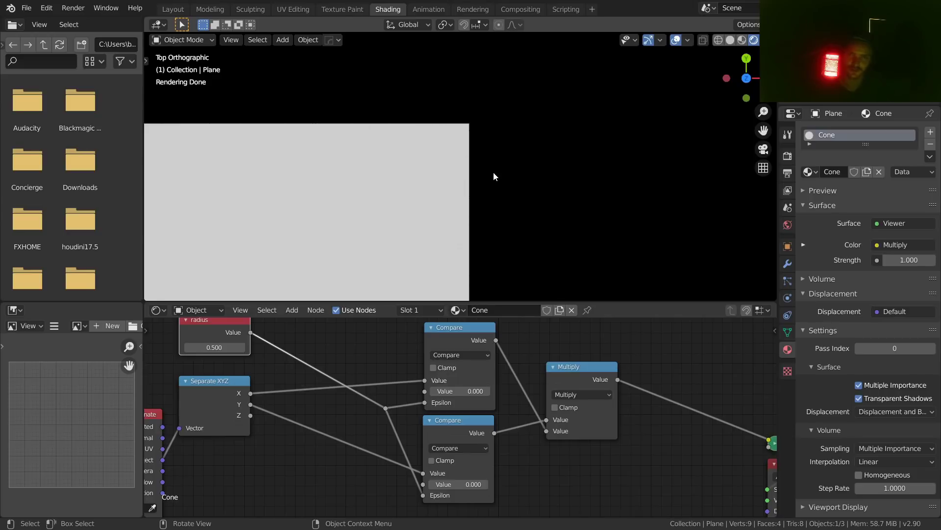
pyautogui.scroll(-4, 426, 179)
pyautogui.keyDown('shift'); pyautogui.moveTo(425, 181); pyautogui.dragTo(441, 135, button='middle'); pyautogui.keyUp('shift')
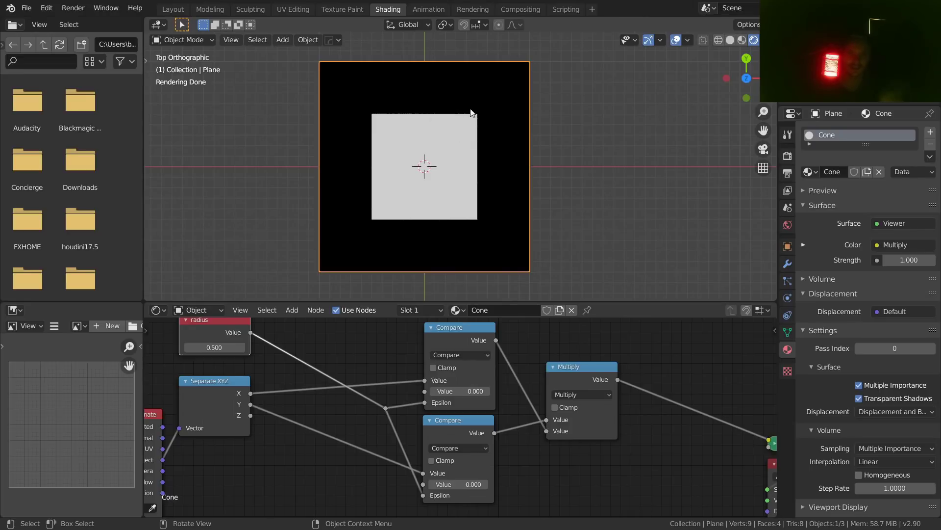
# Step: Move the two Compare nodes, their Epsilon reroute and the Multiply node further up as a group
pyautogui.press('Home')
pyautogui.moveTo(514, 437); pyautogui.dragTo(389, 358)
pyautogui.press('g')
pyautogui.click(386, 510)
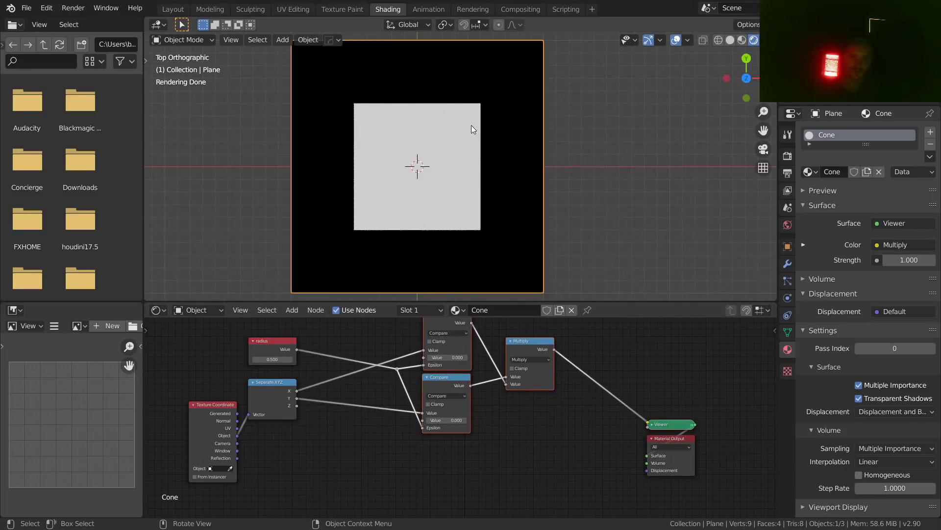
# Step: Try a value of 0.67 in the radius node to enlarge the square mask, and undo it
pyautogui.scroll(3, 471, 125)
pyautogui.keyDown('shift'); pyautogui.moveTo(418, 148); pyautogui.dragTo(426, 187, button='middle'); pyautogui.keyUp('shift')
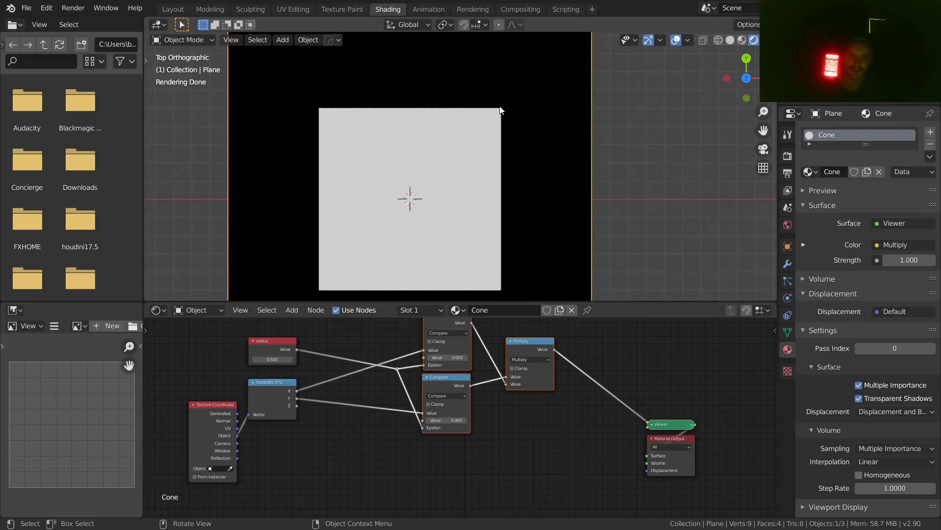
pyautogui.moveTo(276, 326); pyautogui.dragTo(286, 344, button='middle')
pyautogui.scroll(6, 314, 392)
pyautogui.moveTo(253, 385); pyautogui.dragTo(388, 407, button='middle')
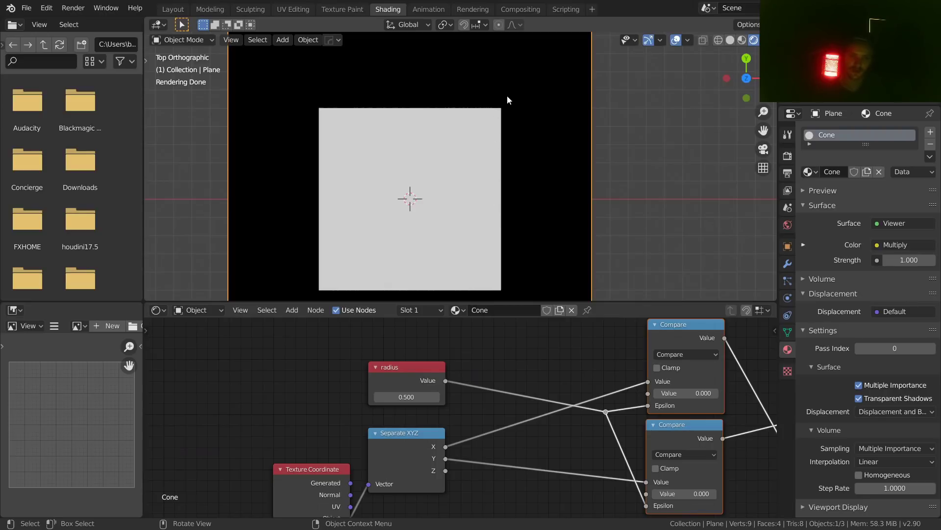
pyautogui.moveTo(402, 389); pyautogui.dragTo(431, 388)
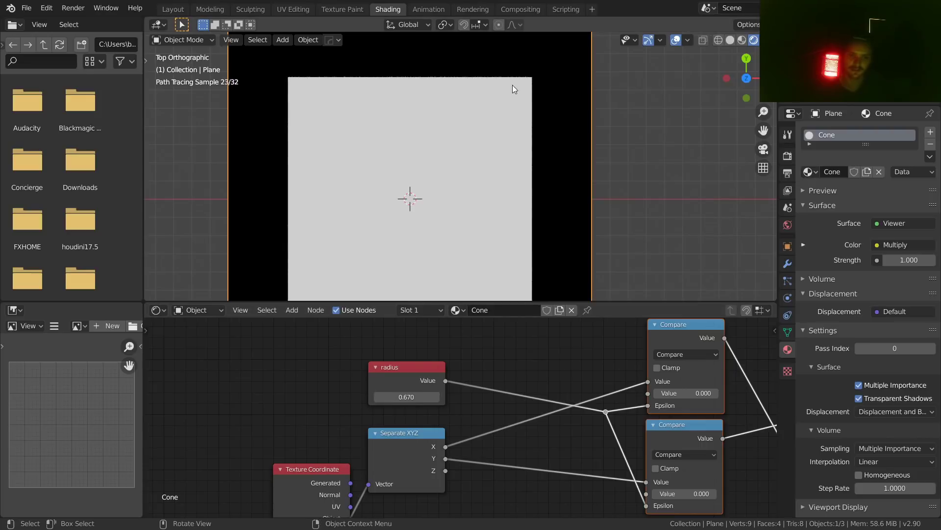
pyautogui.hotkey('ctrl', 'z')
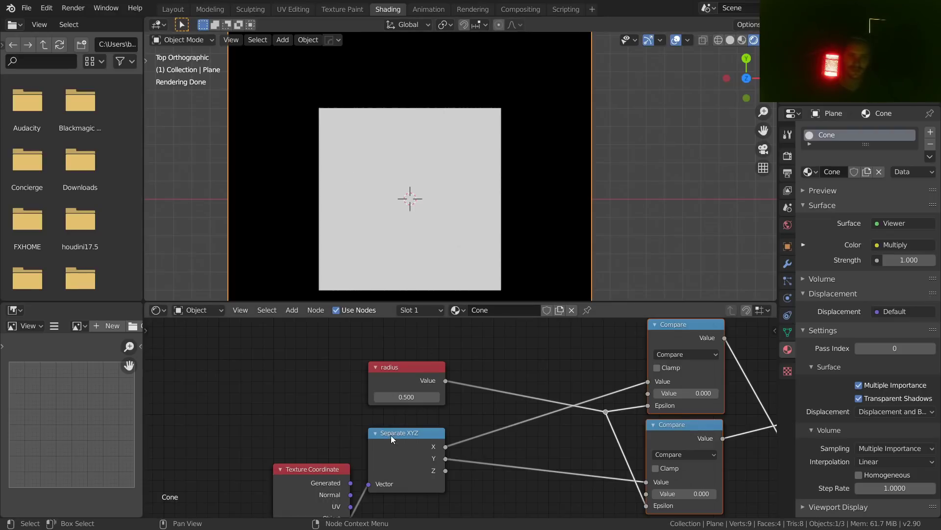
# Step: Spread out the radius, Separate XYZ and Texture Coordinate nodes and preview the Texture Coordinate's Object output in the Viewer
pyautogui.moveTo(411, 376)
pyautogui.mouseDown()
pyautogui.moveTo(427, 368)
pyautogui.moveTo(412, 364)
pyautogui.mouseUp()
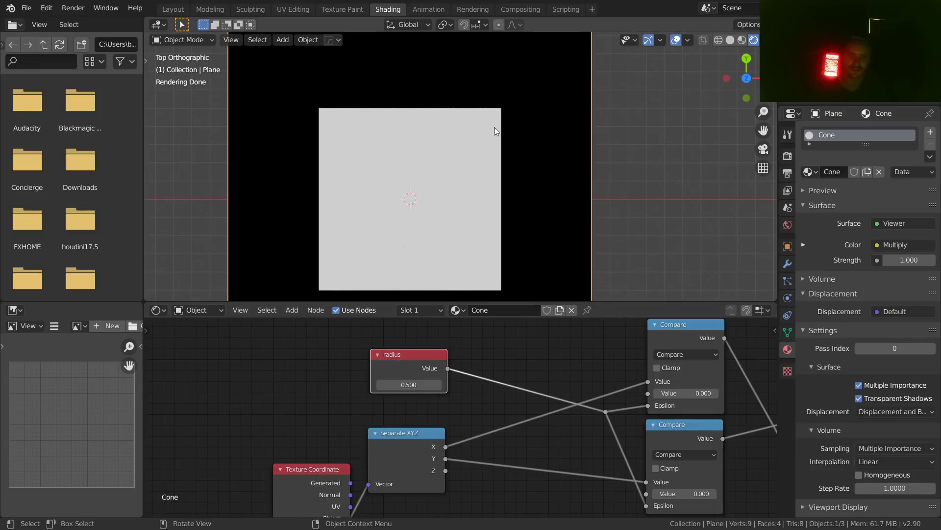
pyautogui.scroll(-3, 481, 400)
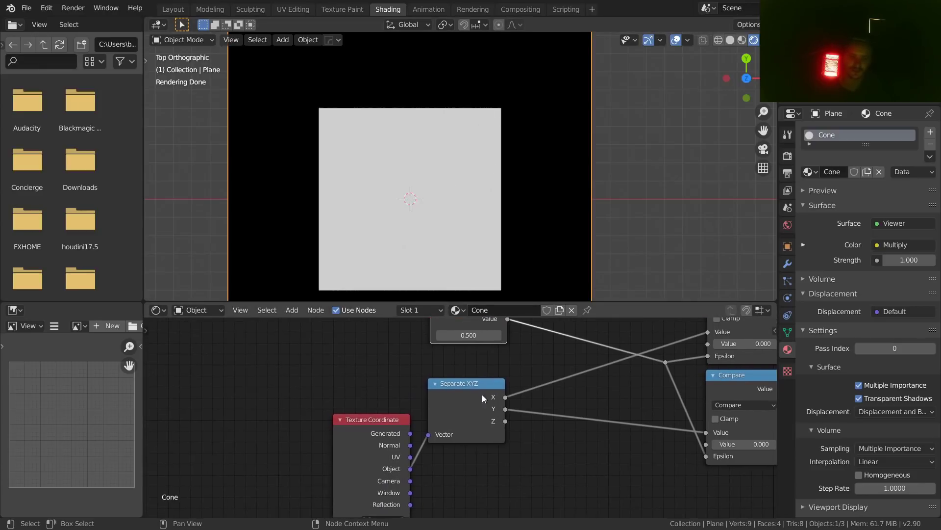
pyautogui.moveTo(475, 408); pyautogui.dragTo(543, 401)
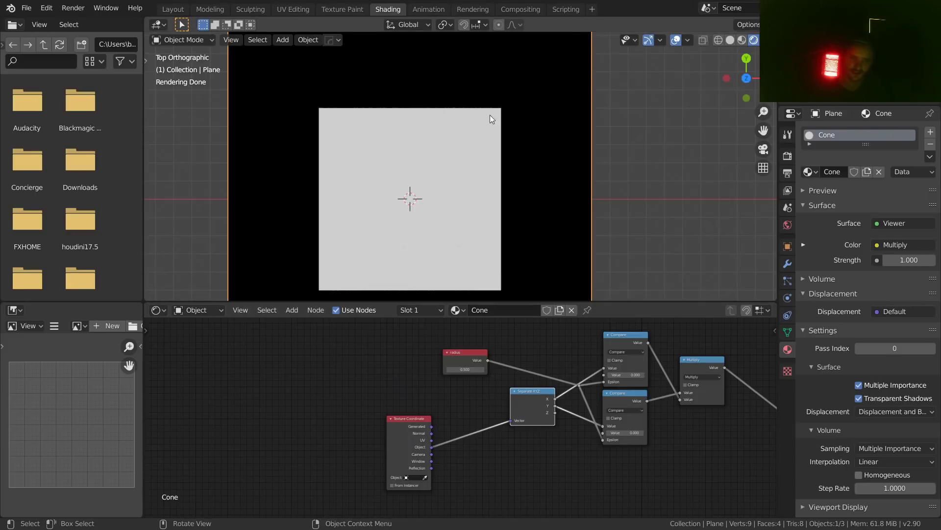
pyautogui.moveTo(518, 411); pyautogui.dragTo(455, 383, button='middle')
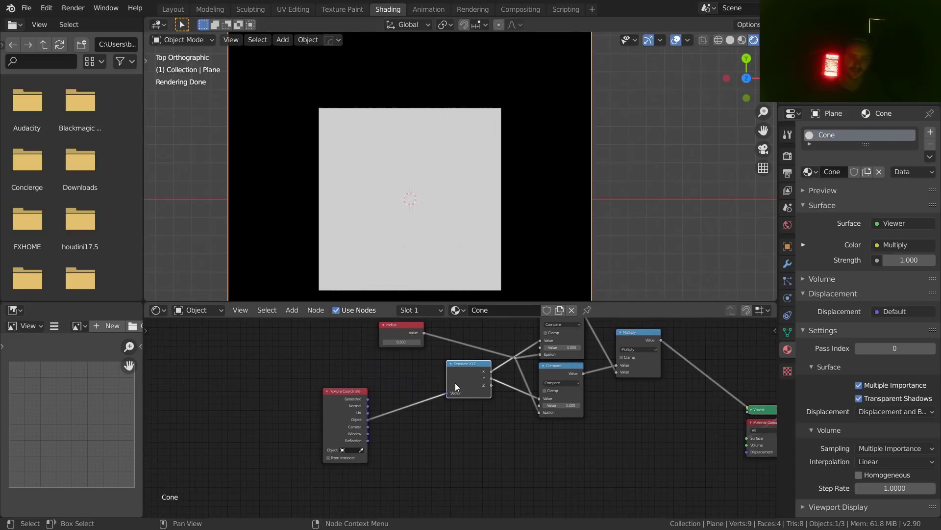
pyautogui.scroll(4, 455, 383)
pyautogui.moveTo(356, 378); pyautogui.dragTo(417, 381, button='middle')
pyautogui.moveTo(367, 390); pyautogui.dragTo(289, 401)
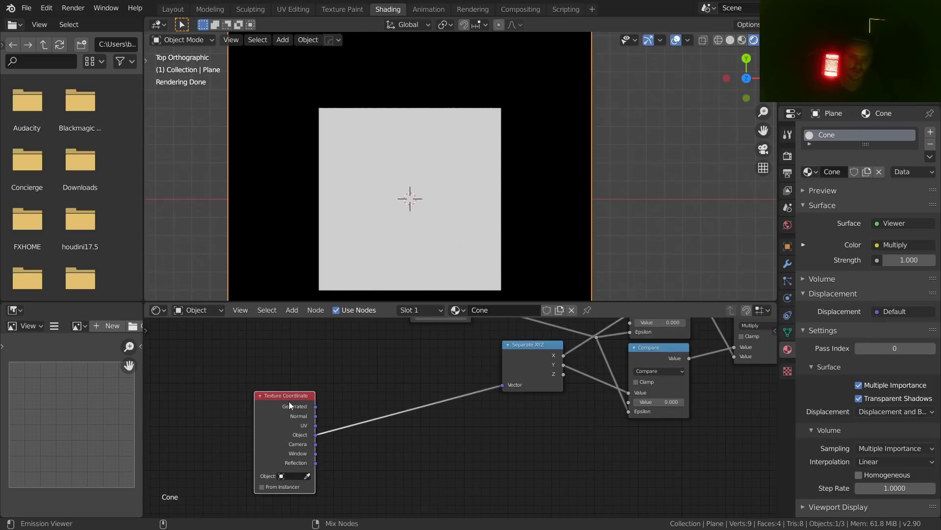
pyautogui.keyDown('ctrl'); pyautogui.keyDown('shift'); pyautogui.click(289, 401); pyautogui.keyUp('shift'); pyautogui.keyUp('ctrl')
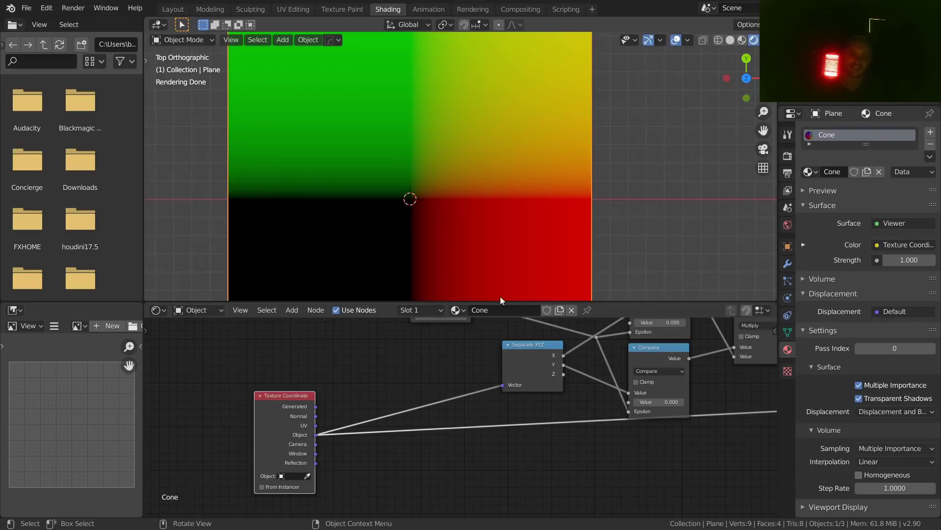
# Step: Insert a Vector Math node in Add mode on the link from the Object coordinates to the Viewer
pyautogui.hotkey('shift', 'a')
pyautogui.click(360, 357)
pyautogui.write('vect')
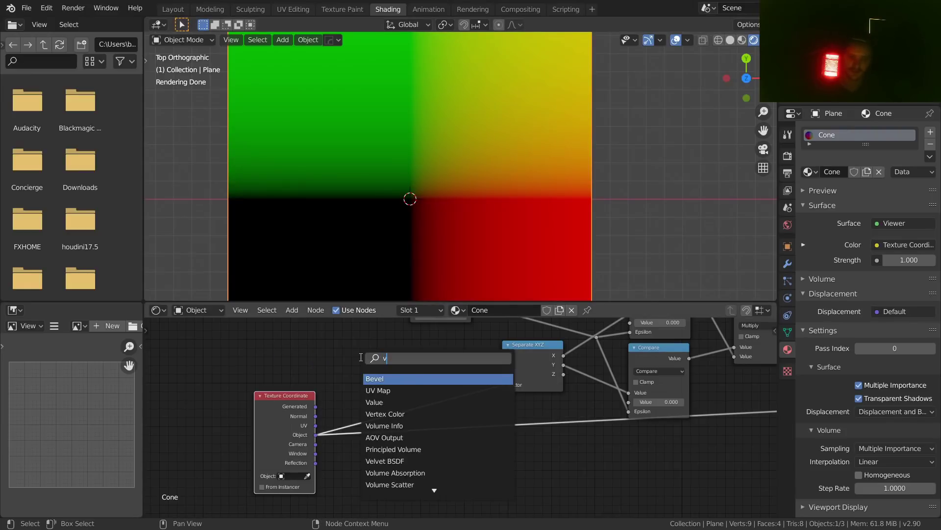
pyautogui.click(390, 425)
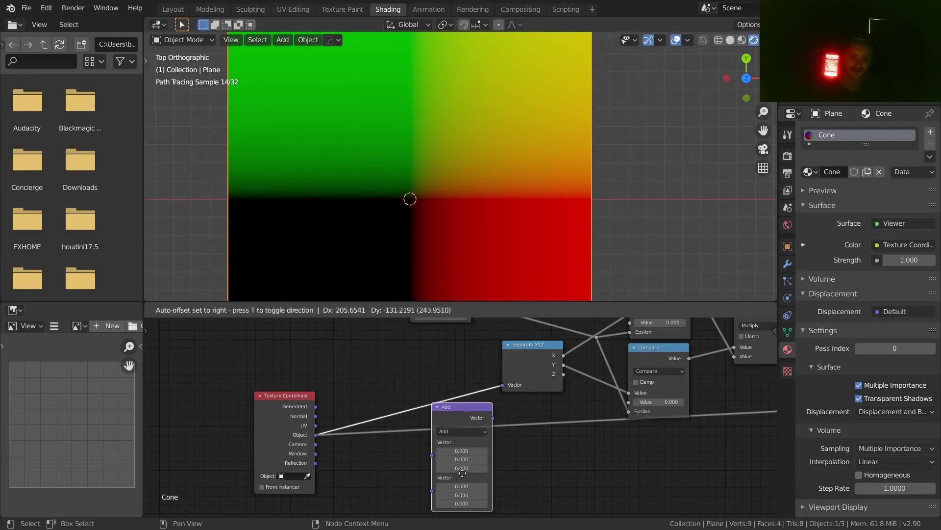
pyautogui.click(454, 468)
pyautogui.scroll(2, 479, 455)
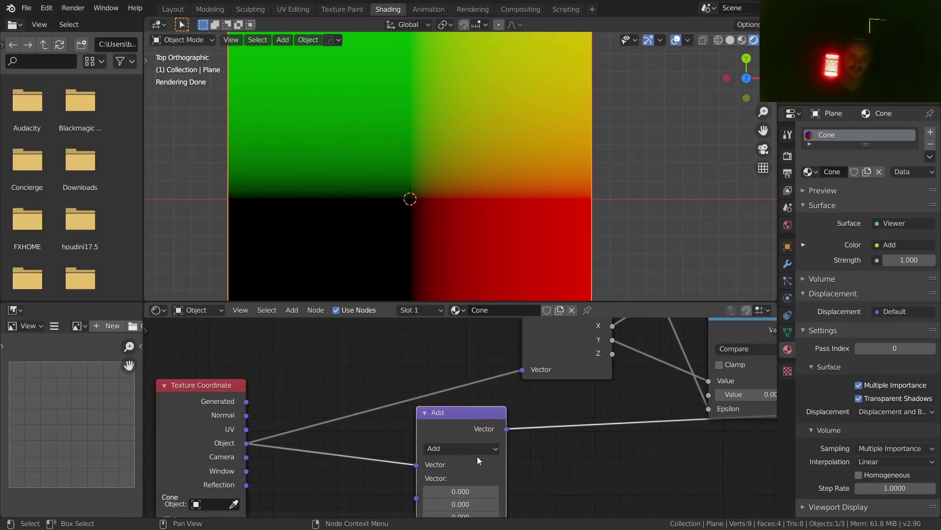
pyautogui.scroll(-3, 446, 208)
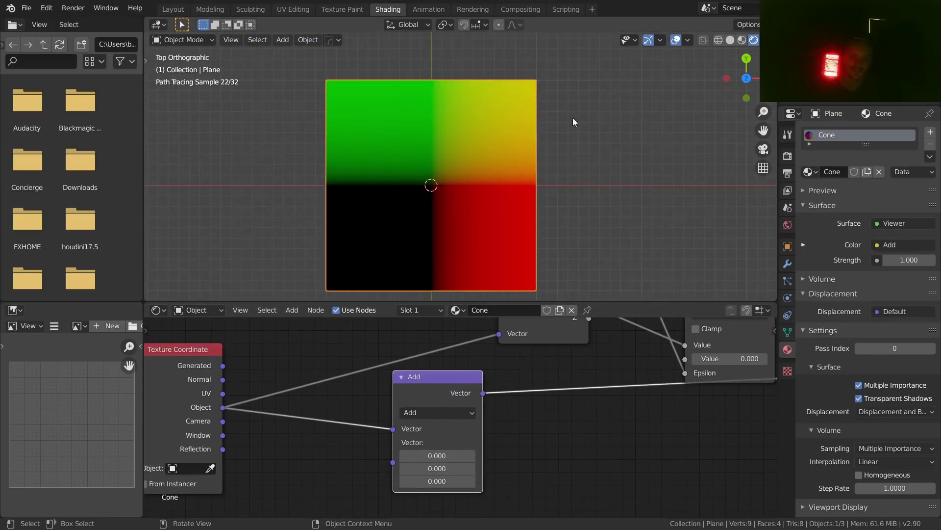
pyautogui.moveTo(469, 453); pyautogui.dragTo(429, 466)
pyautogui.hotkey('ctrl', 'z')
pyautogui.hotkey('ctrl', 'z')
# Step: Move the Add node further from Texture Coordinate, below Separate XYZ, and place the radius node above Texture Coordinate
pyautogui.moveTo(429, 450); pyautogui.dragTo(505, 482, button='middle')
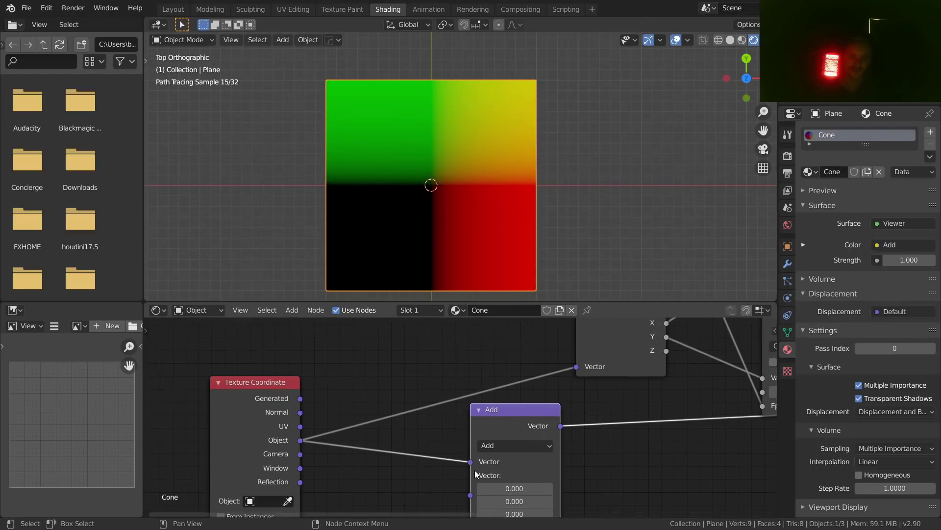
pyautogui.scroll(-3, 496, 427)
pyautogui.moveTo(494, 422); pyautogui.dragTo(553, 431)
pyautogui.scroll(-1, 549, 423)
pyautogui.moveTo(472, 334); pyautogui.dragTo(352, 358)
pyautogui.scroll(3, 422, 353)
pyautogui.moveTo(290, 353)
pyautogui.mouseDown()
pyautogui.moveTo(275, 362)
pyautogui.moveTo(277, 351)
pyautogui.mouseUp()
pyautogui.moveTo(496, 449); pyautogui.dragTo(463, 391, button='middle')
pyautogui.scroll(-3, 464, 391)
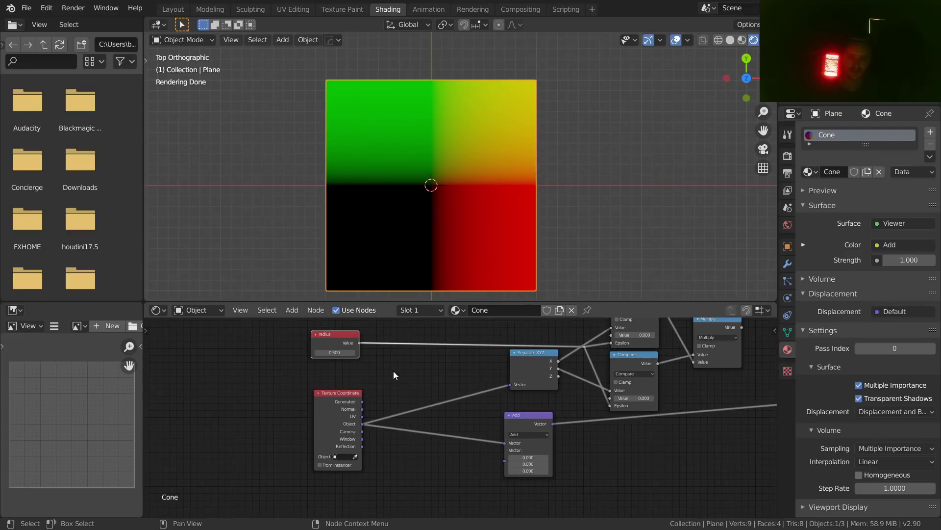
# Step: Try the radius value as the Add node's second vector and undo the connection
pyautogui.moveTo(359, 343); pyautogui.dragTo(505, 451)
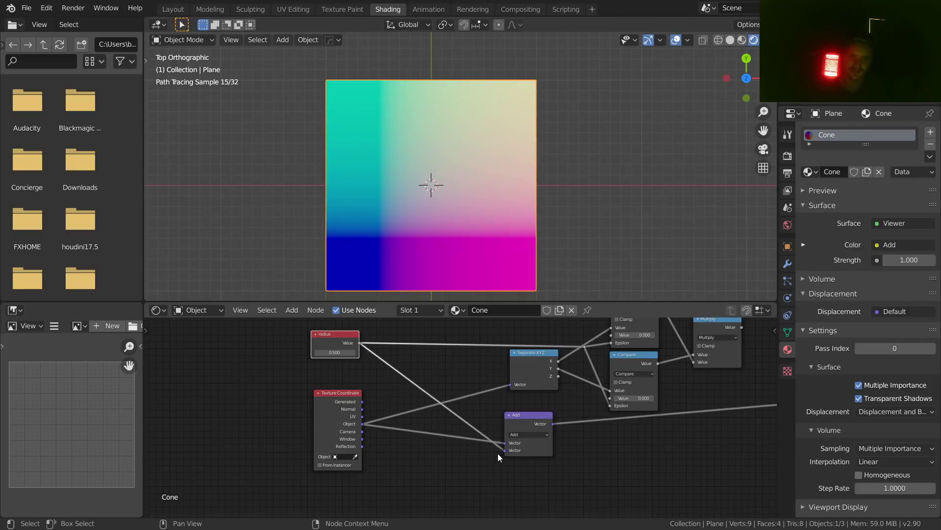
pyautogui.scroll(4, 324, 341)
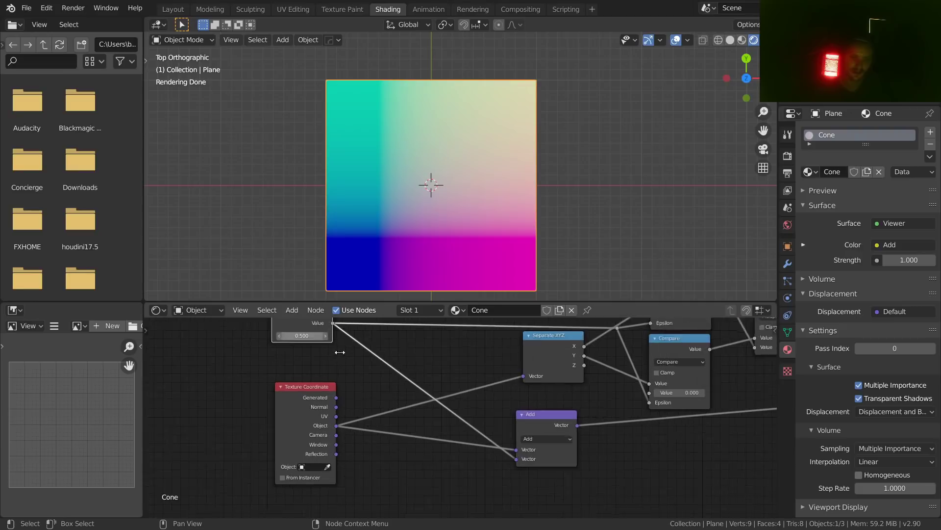
pyautogui.scroll(2, 376, 233)
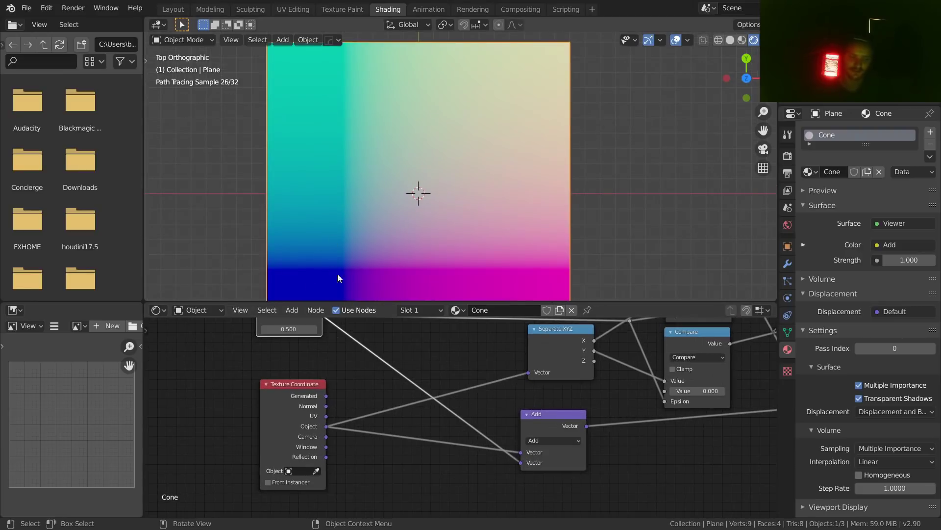
pyautogui.moveTo(430, 420); pyautogui.dragTo(506, 466, button='middle')
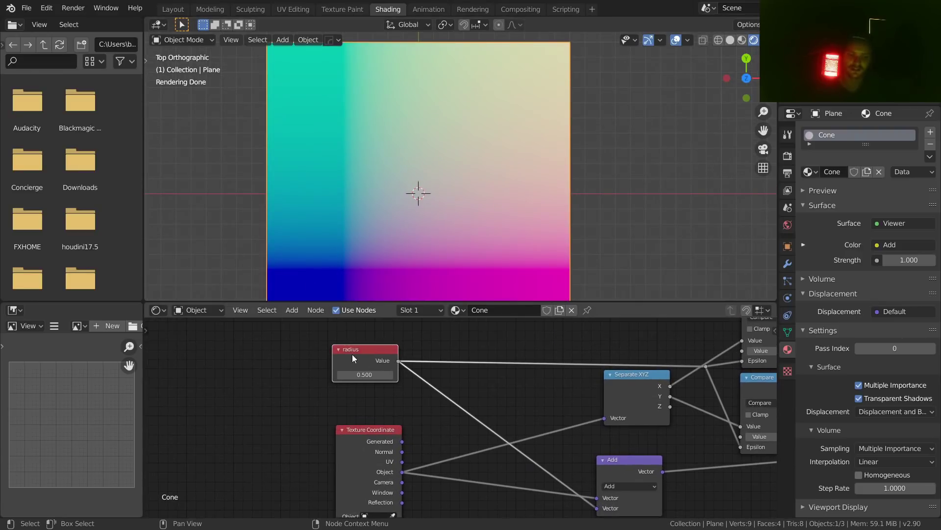
pyautogui.hotkey('ctrl', 'z')
# Step: Rearrange the radius and Texture Coordinate nodes and insert a shared reroute on the Object links to Separate XYZ and Add
pyautogui.moveTo(472, 427); pyautogui.dragTo(391, 403, button='middle')
pyautogui.moveTo(318, 338); pyautogui.dragTo(339, 368)
pyautogui.moveTo(342, 387); pyautogui.dragTo(406, 367, button='middle')
pyautogui.moveTo(368, 386); pyautogui.dragTo(304, 373)
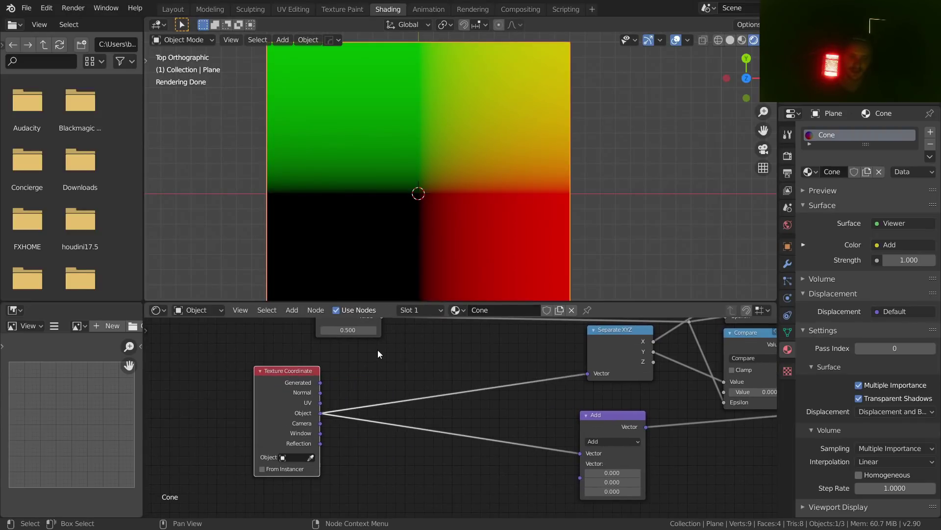
pyautogui.keyDown('shift'); pyautogui.moveTo(499, 468); pyautogui.dragTo(490, 379, button='right'); pyautogui.keyUp('shift')
# Step: Add a Combine XYZ node and place it beside the Add node's second vector input
pyautogui.moveTo(448, 421); pyautogui.dragTo(455, 366, button='middle')
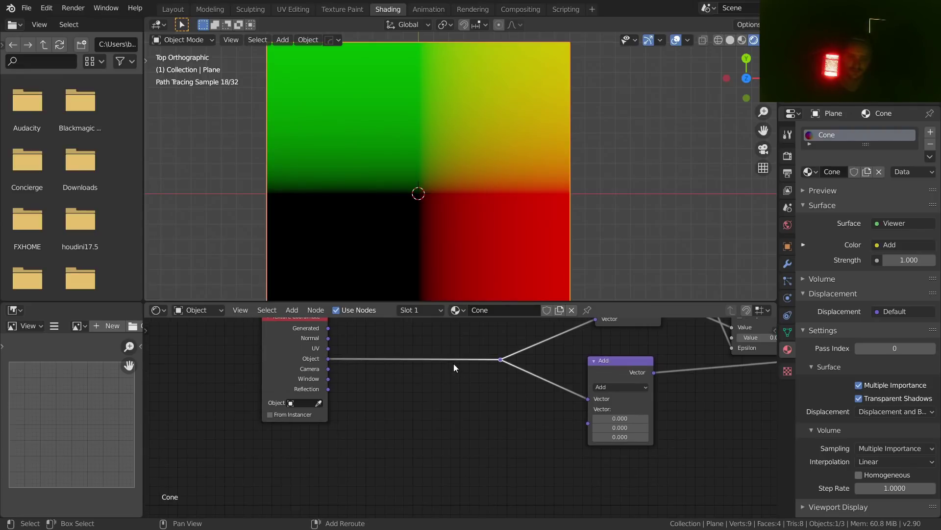
pyautogui.hotkey('shift', 'a')
pyautogui.click(458, 355)
pyautogui.write('combin')
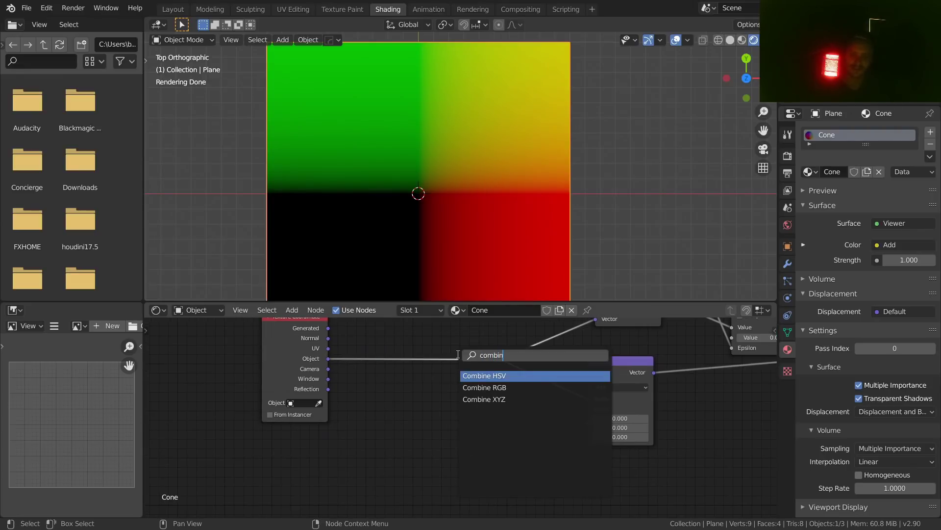
pyautogui.press('Down')
pyautogui.press('Down')
pyautogui.press('Return')
pyautogui.click(541, 419)
pyautogui.scroll(3, 541, 414)
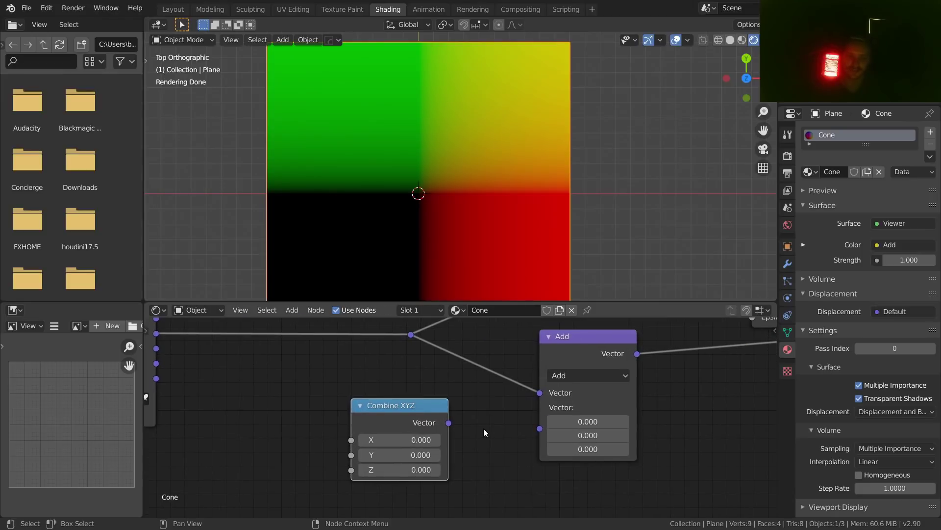
# Step: Connect Combine XYZ to the Add node's second vector and feed the radius value into its X and Y
pyautogui.moveTo(449, 423); pyautogui.dragTo(540, 428)
pyautogui.moveTo(416, 426); pyautogui.dragTo(455, 411)
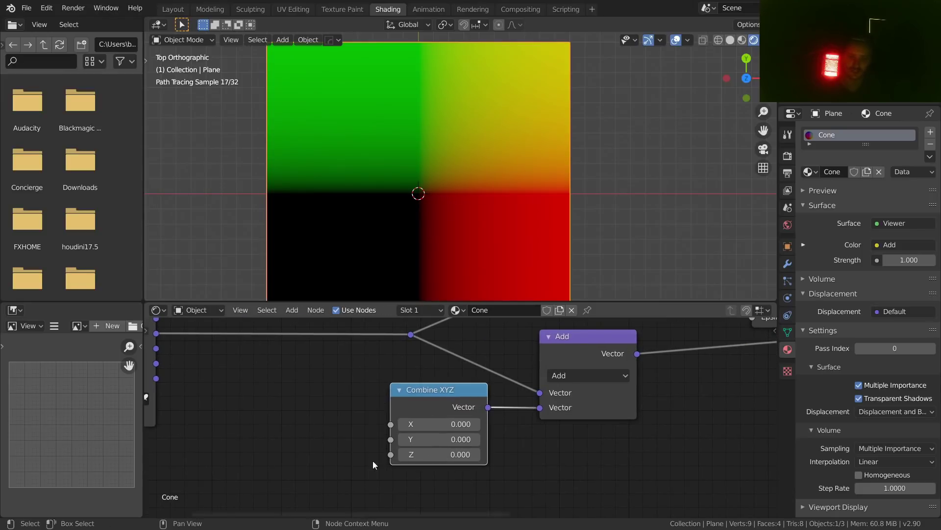
pyautogui.scroll(-4, 454, 411)
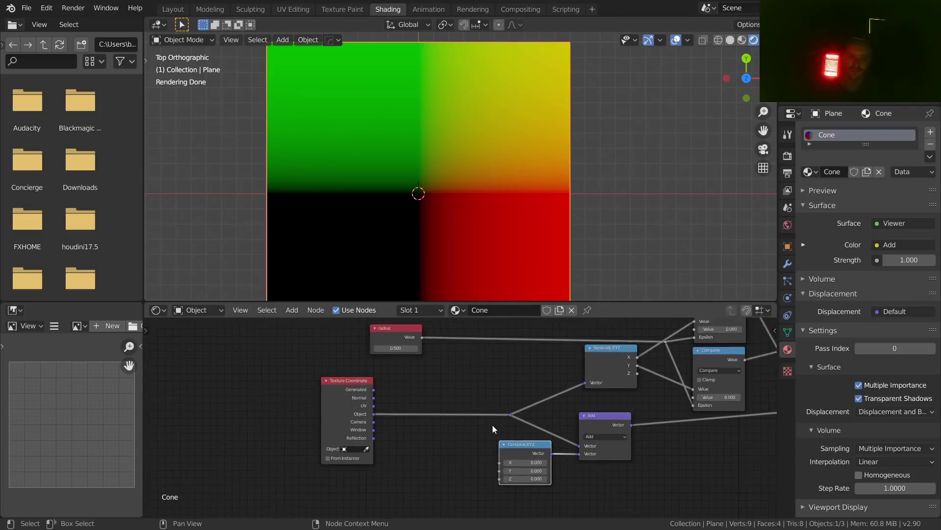
pyautogui.moveTo(429, 354); pyautogui.dragTo(496, 460)
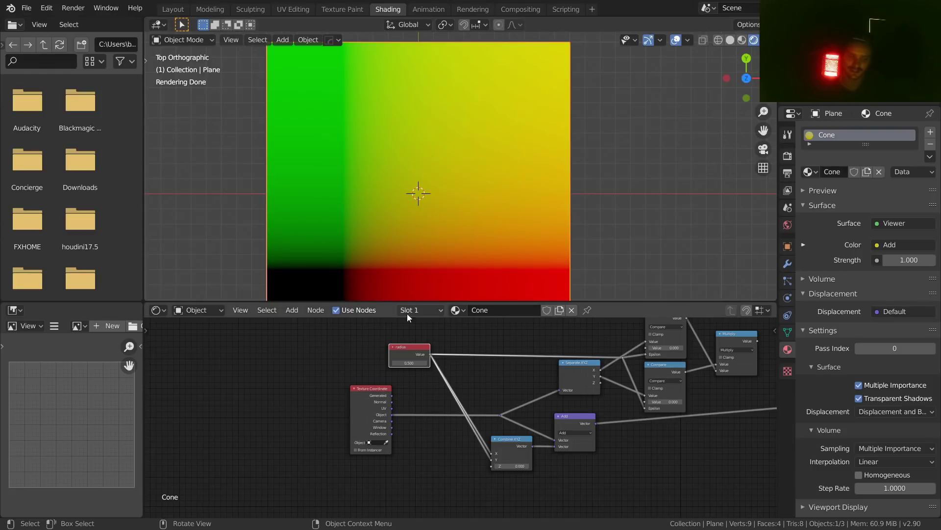
# Step: Insert a shared reroute on the radius links to Combine XYZ and move the radius node further away from it
pyautogui.scroll(3, 378, 378)
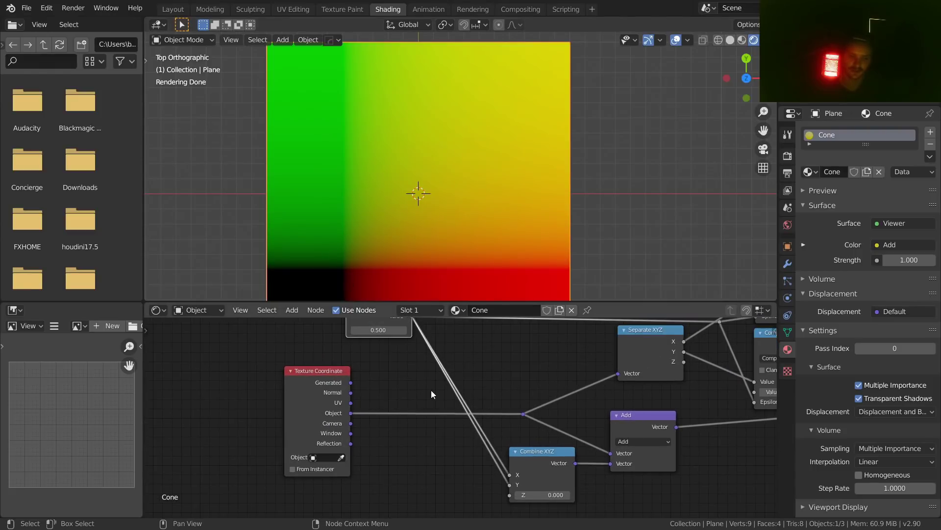
pyautogui.keyDown('shift'); pyautogui.moveTo(429, 393); pyautogui.dragTo(516, 354, button='right'); pyautogui.keyUp('shift')
pyautogui.moveTo(409, 355); pyautogui.dragTo(445, 419, button='middle')
pyautogui.moveTo(431, 380); pyautogui.dragTo(346, 378)
pyautogui.moveTo(466, 431); pyautogui.dragTo(402, 387, button='middle')
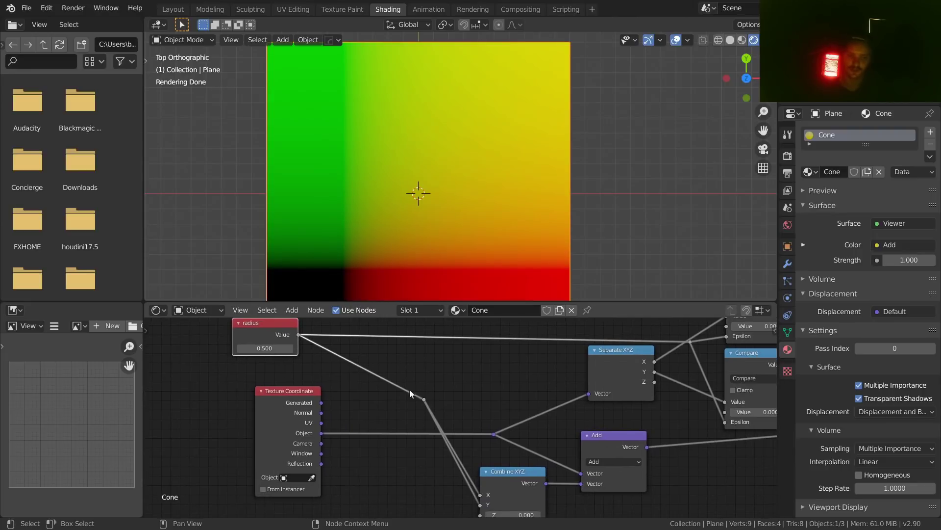
# Step: Insert a copy of the Multiply node between the radius and the Combine XYZ reroute, with its second value at -1
pyautogui.scroll(-4, 432, 407)
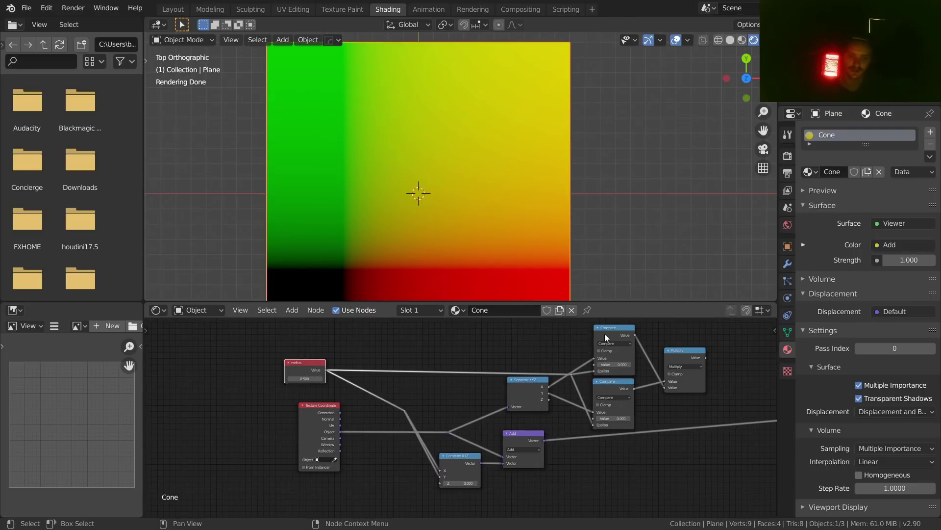
pyautogui.hotkey('shift', 'd')
pyautogui.click(380, 387)
pyautogui.scroll(2, 342, 393)
pyautogui.click(336, 382)
pyautogui.click(334, 384)
pyautogui.click(346, 414)
pyautogui.write('-1')
pyautogui.press('Return')
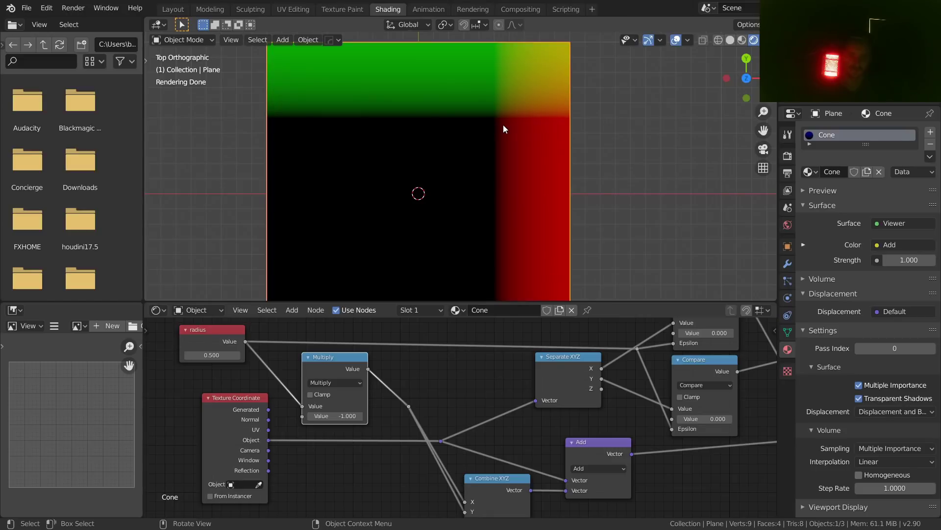
# Step: Duplicate the Separate XYZ, Compare and Multiply group below the original and feed the Add node's vector into the copied Separate XYZ
pyautogui.scroll(-2, 631, 383)
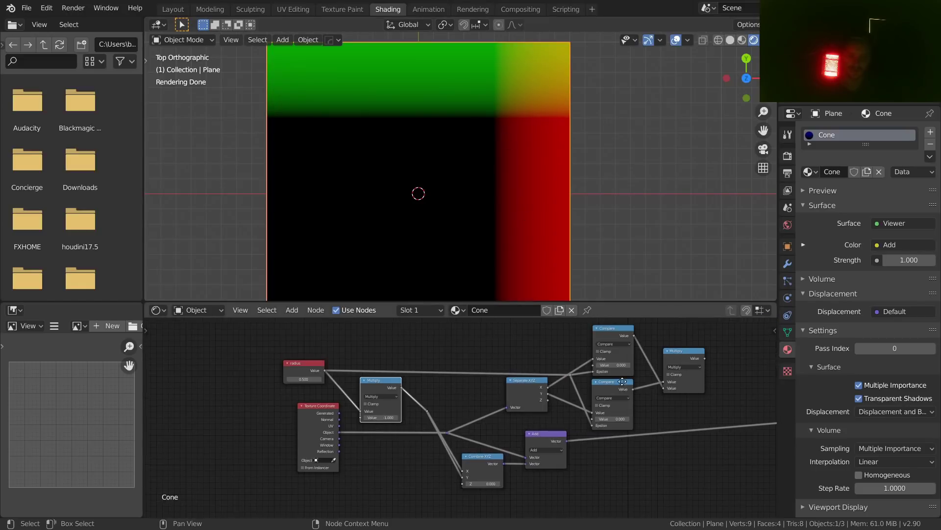
pyautogui.press('Home')
pyautogui.scroll(-2, 441, 442)
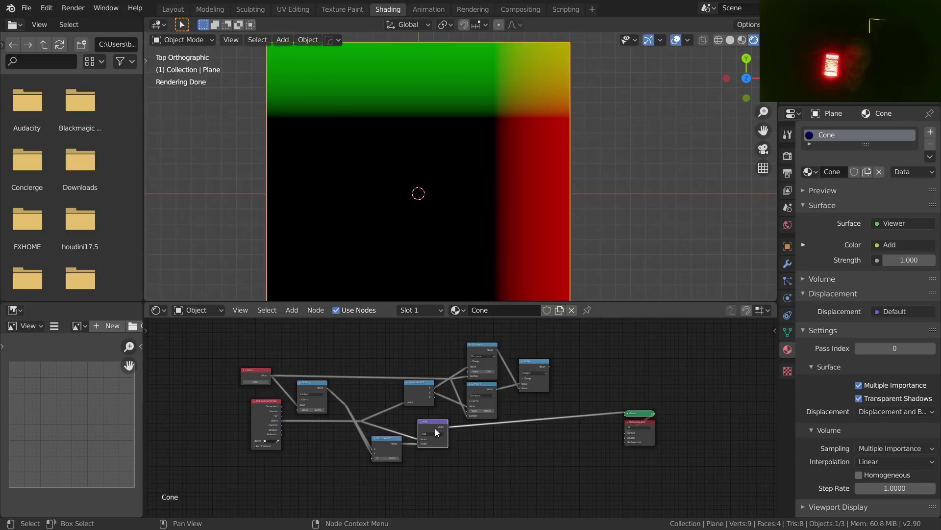
pyautogui.scroll(3, 466, 387)
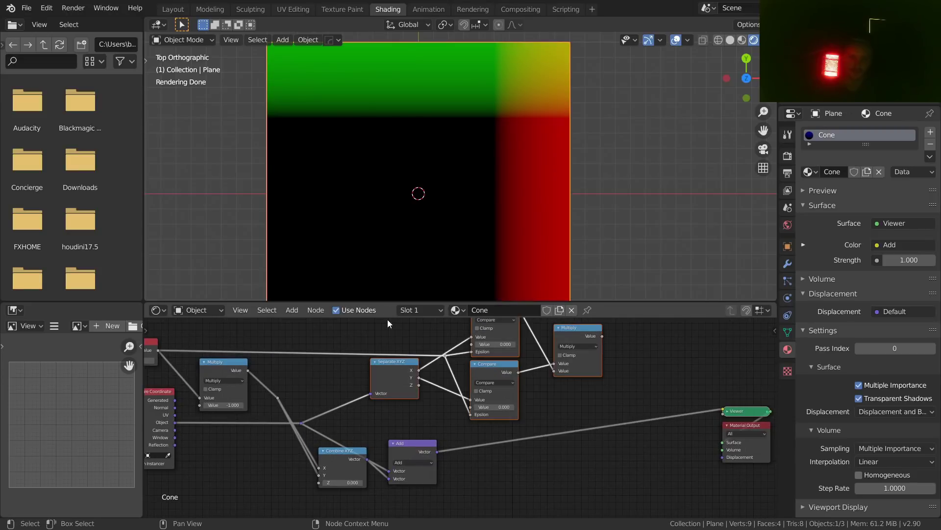
pyautogui.hotkey('shift', 'd')
pyautogui.click(483, 413)
pyautogui.scroll(2, 449, 397)
pyautogui.moveTo(437, 362); pyautogui.dragTo(460, 467)
pyautogui.moveTo(457, 469); pyautogui.dragTo(478, 363, button='middle')
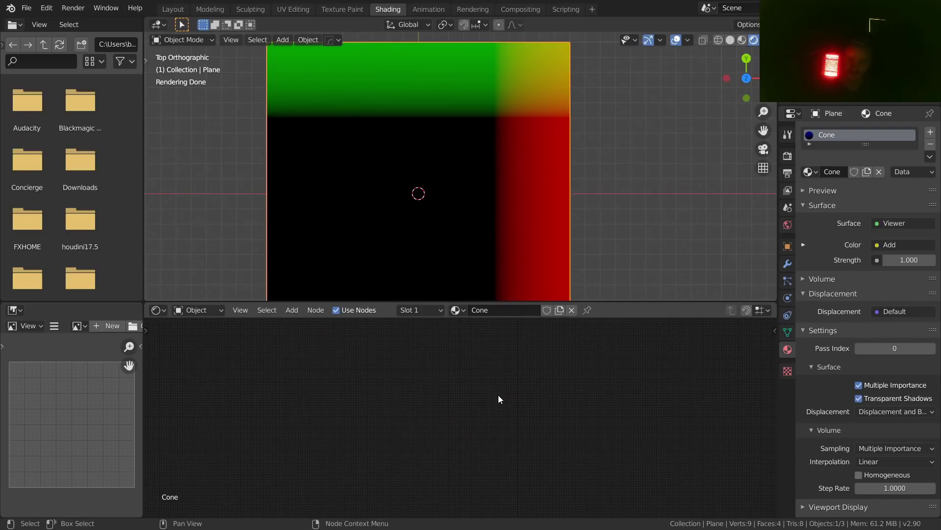
# Step: Save the VideoCone.blend file
pyautogui.press('Home')
pyautogui.scroll(5, 519, 413)
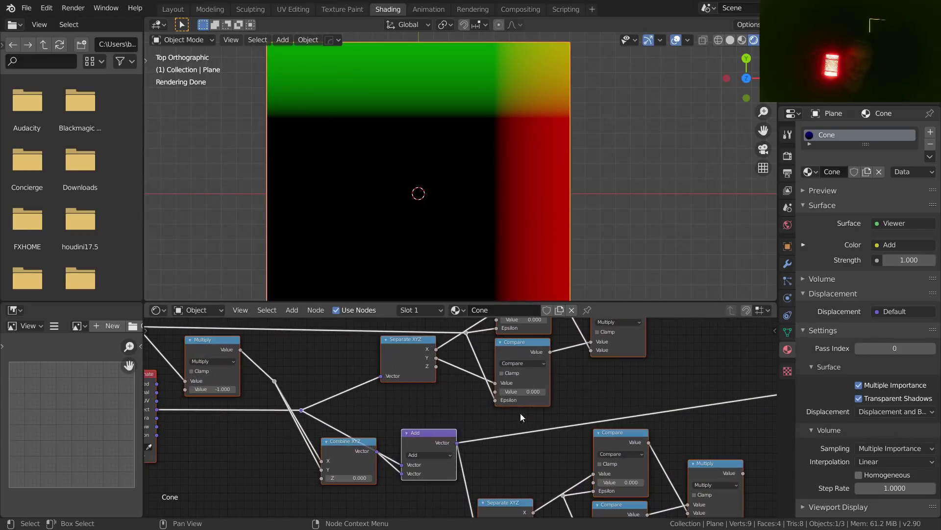
pyautogui.moveTo(466, 408); pyautogui.dragTo(492, 435, button='middle')
pyautogui.hotkey('ctrl', 's')
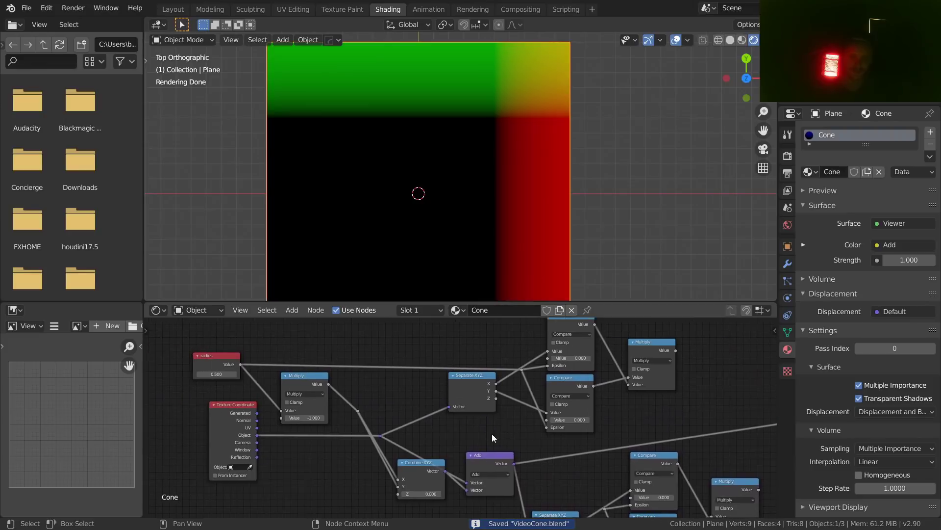
# Step: Delete the duplicated reroute feeding the copied Compare nodes' Epsilon inputs and preview the copied Multiply node
pyautogui.scroll(5, 442, 415)
pyautogui.moveTo(323, 416); pyautogui.dragTo(448, 410, button='middle')
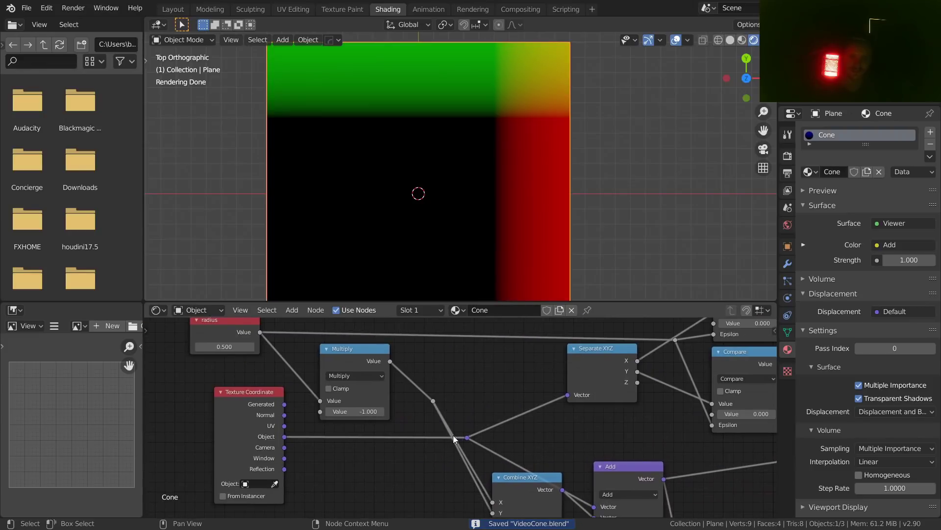
pyautogui.moveTo(750, 382); pyautogui.dragTo(497, 439, button='middle')
pyautogui.moveTo(544, 394); pyautogui.dragTo(573, 448, button='middle')
pyautogui.scroll(-2, 391, 380)
pyautogui.moveTo(421, 385); pyautogui.dragTo(425, 383)
pyautogui.scroll(3, 519, 407)
pyautogui.moveTo(519, 406); pyautogui.dragTo(459, 370, button='middle')
pyautogui.click(483, 425)
pyautogui.press('x')
pyautogui.scroll(-4, 487, 415)
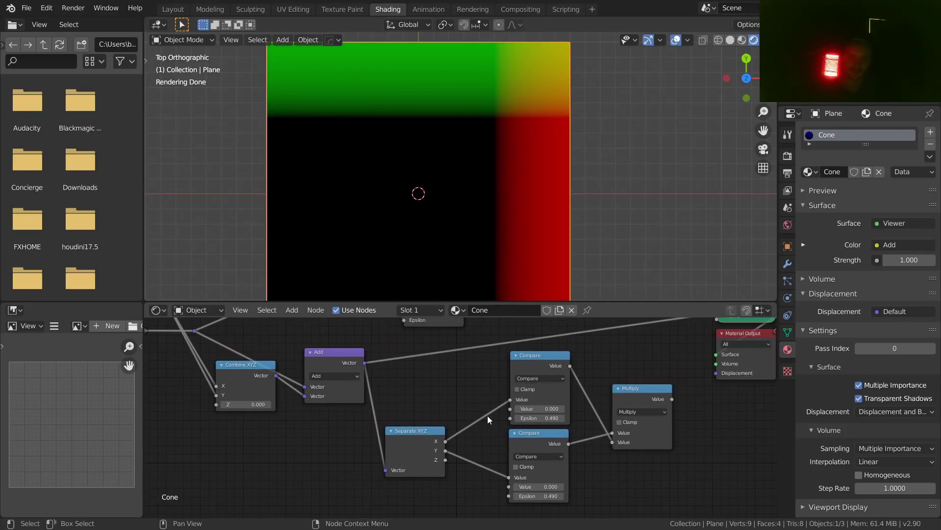
pyautogui.moveTo(613, 396); pyautogui.dragTo(548, 402, button='middle')
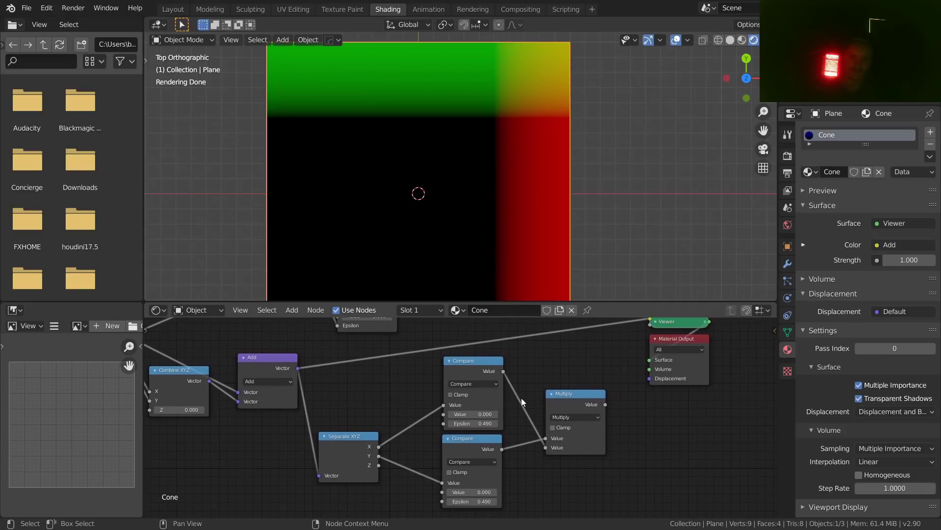
pyautogui.keyDown('ctrl'); pyautogui.keyDown('shift'); pyautogui.click(565, 393); pyautogui.keyUp('shift'); pyautogui.keyUp('ctrl')
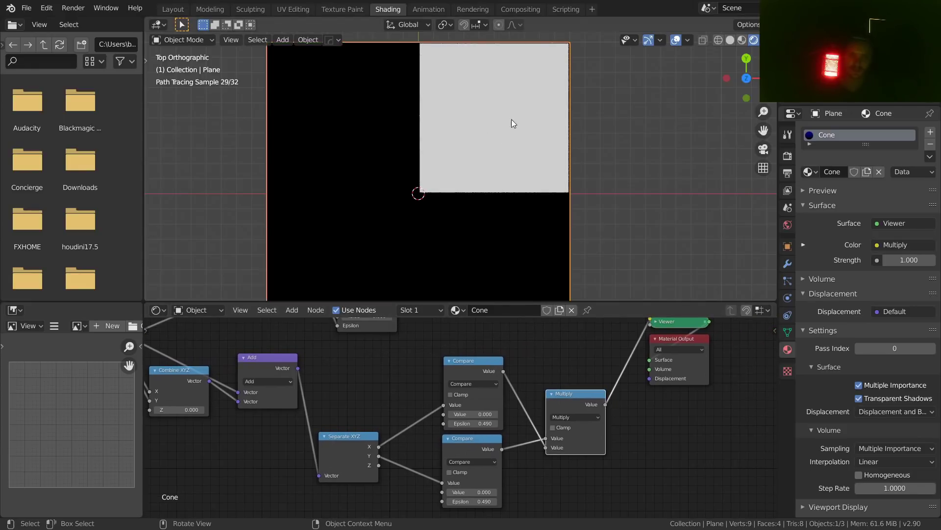
# Step: Add a Value node above the copied Separate XYZ and connect it to the Epsilon of both copied Compare nodes
pyautogui.scroll(2, 481, 402)
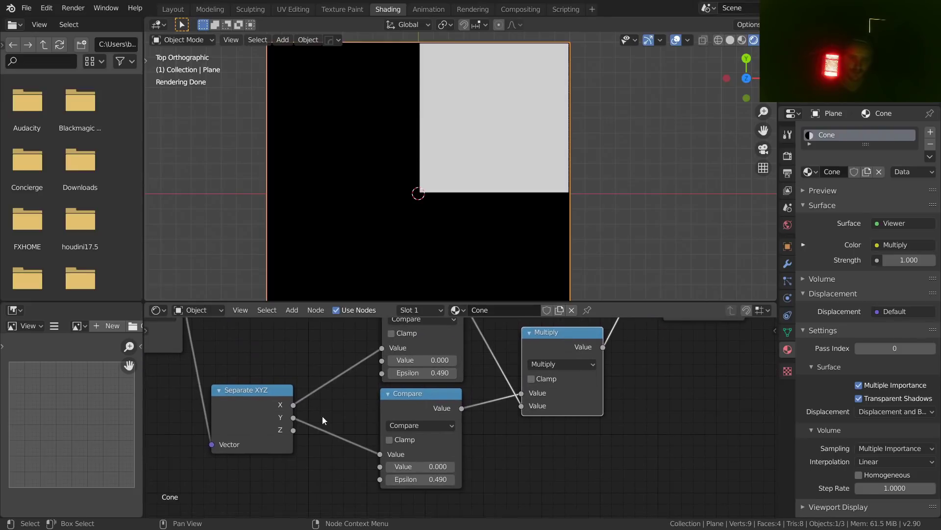
pyautogui.moveTo(262, 352); pyautogui.dragTo(346, 417, button='middle')
pyautogui.hotkey('shift', 'a')
pyautogui.write('va')
pyautogui.press('Return')
pyautogui.click(361, 390)
pyautogui.moveTo(385, 382); pyautogui.dragTo(464, 437)
pyautogui.moveTo(414, 424); pyautogui.dragTo(420, 377, button='middle')
pyautogui.scroll(-2, 420, 376)
pyautogui.moveTo(406, 352); pyautogui.dragTo(469, 479)
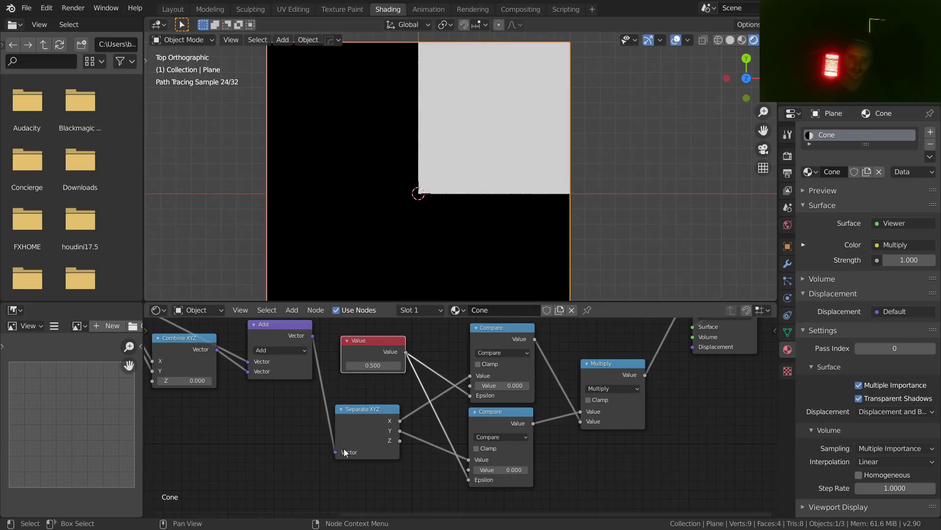
# Step: Set the new Value node to 0.3 and reduce it to 0.2 to shrink the corner square
pyautogui.scroll(2, 334, 459)
pyautogui.click(321, 335)
pyautogui.write('0.3')
pyautogui.press('Return')
pyautogui.moveTo(321, 335)
pyautogui.mouseDown()
pyautogui.moveTo(332, 335)
pyautogui.moveTo(312, 335)
pyautogui.mouseUp()
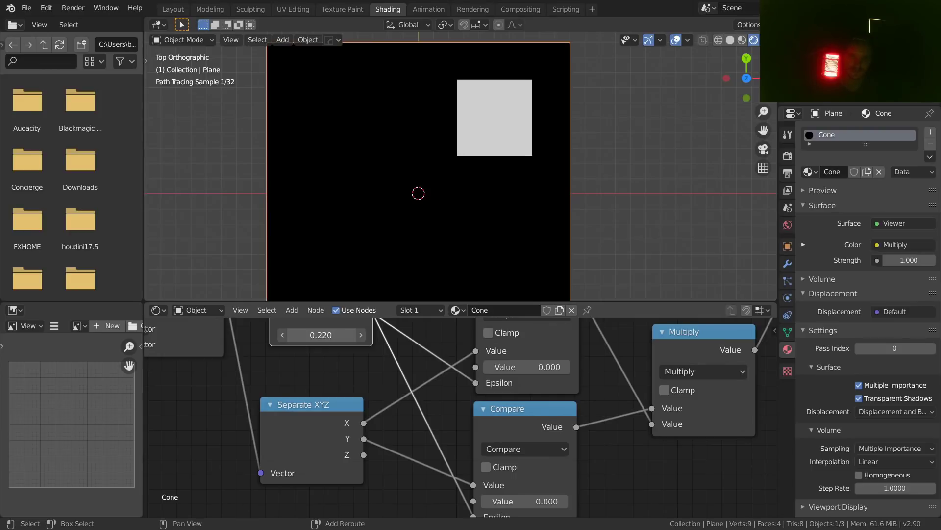
pyautogui.scroll(-4, 480, 407)
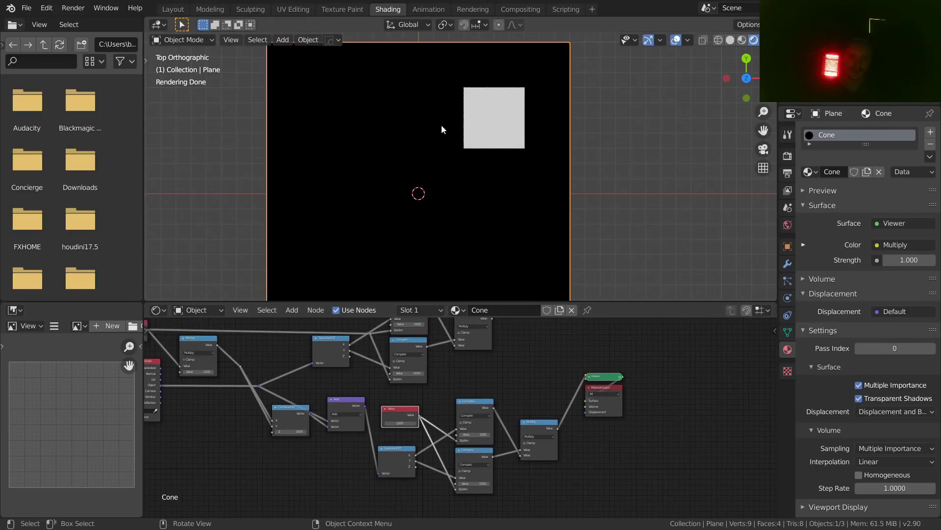
# Step: Move the Viewer and Material Output further away and shift the central square's Multiply node clear of its Compare nodes
pyautogui.scroll(2, 549, 373)
pyautogui.moveTo(603, 362); pyautogui.dragTo(367, 434, button='middle')
pyautogui.moveTo(498, 498); pyautogui.dragTo(417, 417)
pyautogui.press('g')
pyautogui.click(583, 403)
pyautogui.moveTo(245, 346); pyautogui.dragTo(387, 377, button='middle')
pyautogui.moveTo(373, 374); pyautogui.dragTo(480, 397)
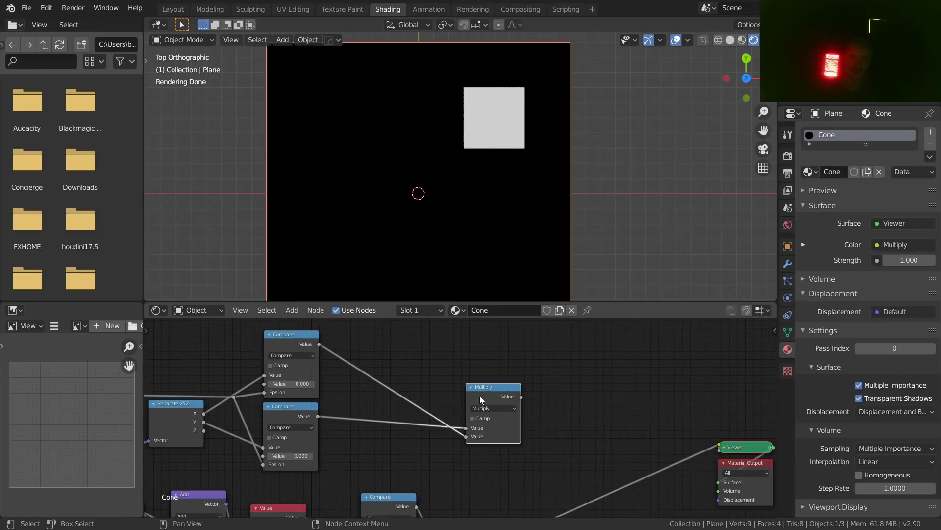
# Step: Preview the central square's Multiply output, the corner square's Multiply output, and the central one again
pyautogui.keyDown('ctrl'); pyautogui.keyDown('shift'); pyautogui.click(480, 396); pyautogui.keyUp('shift'); pyautogui.keyUp('ctrl')
pyautogui.moveTo(513, 455); pyautogui.dragTo(463, 387, button='middle')
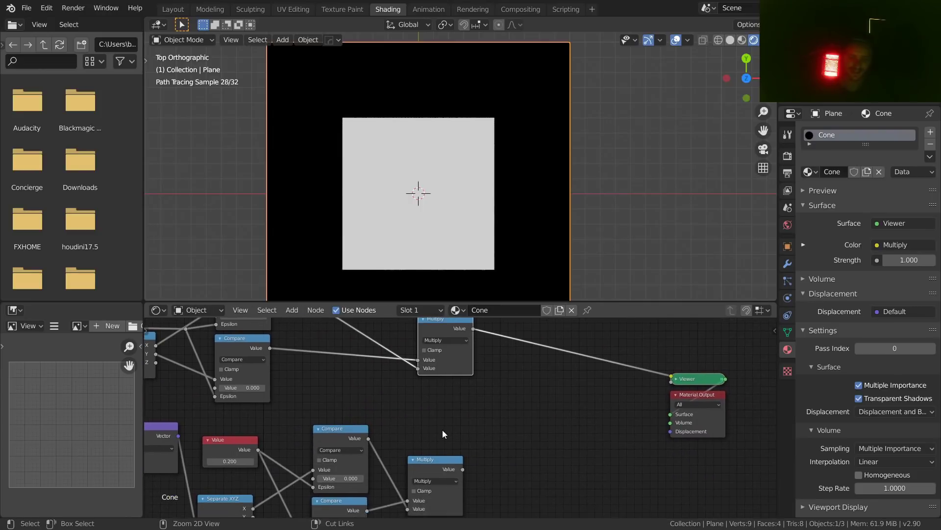
pyautogui.keyDown('ctrl'); pyautogui.keyDown('shift'); pyautogui.click(445, 460); pyautogui.keyUp('shift'); pyautogui.keyUp('ctrl')
pyautogui.moveTo(439, 336); pyautogui.dragTo(425, 366, button='middle')
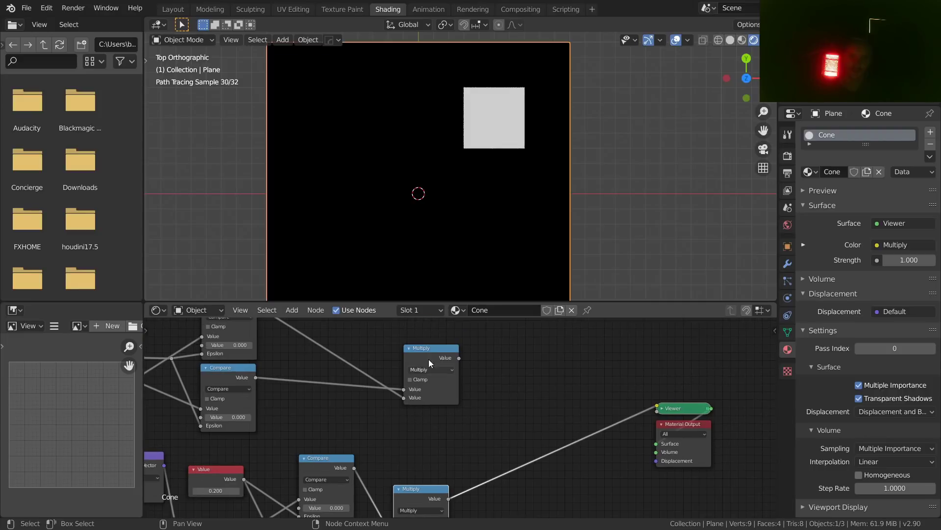
pyautogui.keyDown('ctrl'); pyautogui.keyDown('shift'); pyautogui.click(431, 351); pyautogui.keyUp('shift'); pyautogui.keyUp('ctrl')
# Step: Insert a copy of the central square's Multiply node after the original and change its operation to Subtract
pyautogui.hotkey('shift', 'd')
pyautogui.click(546, 385)
pyautogui.click(540, 386)
pyautogui.scroll(1, 520, 387)
pyautogui.click(558, 380)
pyautogui.click(555, 377)
# Step: Connect the corner square's Multiply output to the second value of Subtract and preview the Subtract result
pyautogui.moveTo(428, 327); pyautogui.dragTo(397, 357)
pyautogui.keyDown('ctrl'); pyautogui.keyDown('shift'); pyautogui.click(396, 357); pyautogui.keyUp('shift'); pyautogui.keyUp('ctrl')
pyautogui.moveTo(418, 515); pyautogui.dragTo(388, 466, button='middle')
pyautogui.keyDown('ctrl'); pyautogui.keyDown('shift'); pyautogui.click(385, 463); pyautogui.keyUp('shift'); pyautogui.keyUp('ctrl')
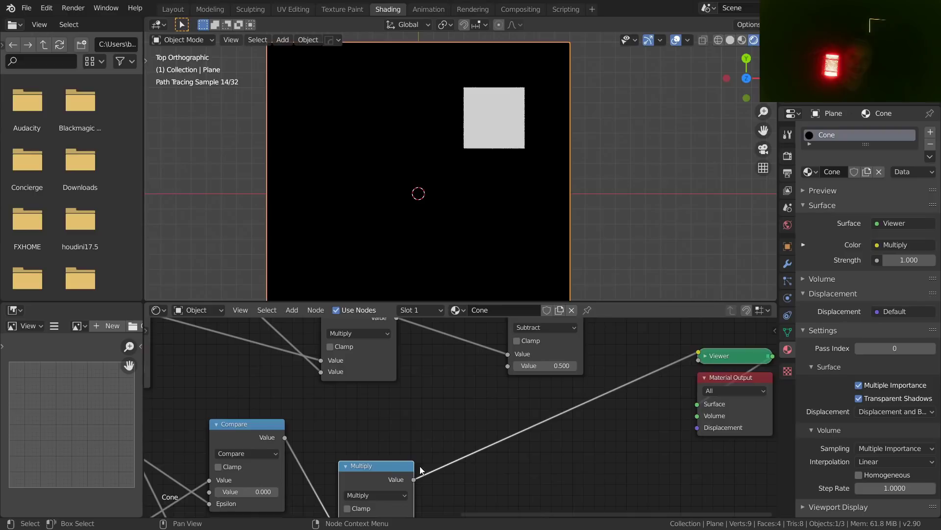
pyautogui.moveTo(414, 479); pyautogui.dragTo(508, 366)
pyautogui.moveTo(511, 367); pyautogui.dragTo(470, 402, button='middle')
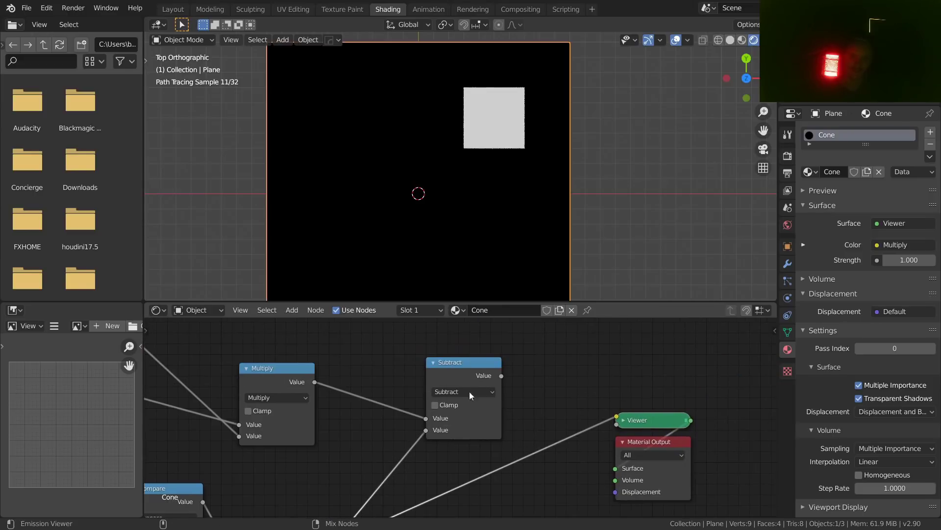
pyautogui.keyDown('ctrl'); pyautogui.keyDown('shift'); pyautogui.click(468, 372); pyautogui.keyUp('shift'); pyautogui.keyUp('ctrl')
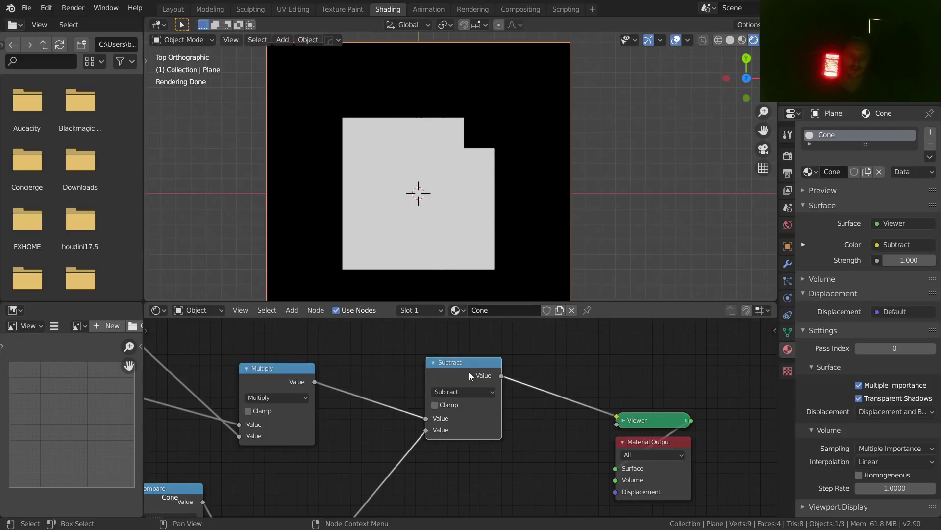
# Step: Try another size in the corner square's Value node and undo the change
pyautogui.moveTo(260, 471); pyautogui.dragTo(396, 427, button='middle')
pyautogui.moveTo(397, 427)
pyautogui.mouseDown()
pyautogui.moveTo(382, 427)
pyautogui.moveTo(417, 427)
pyautogui.moveTo(387, 427)
pyautogui.mouseUp()
pyautogui.hotkey('ctrl', 'z')
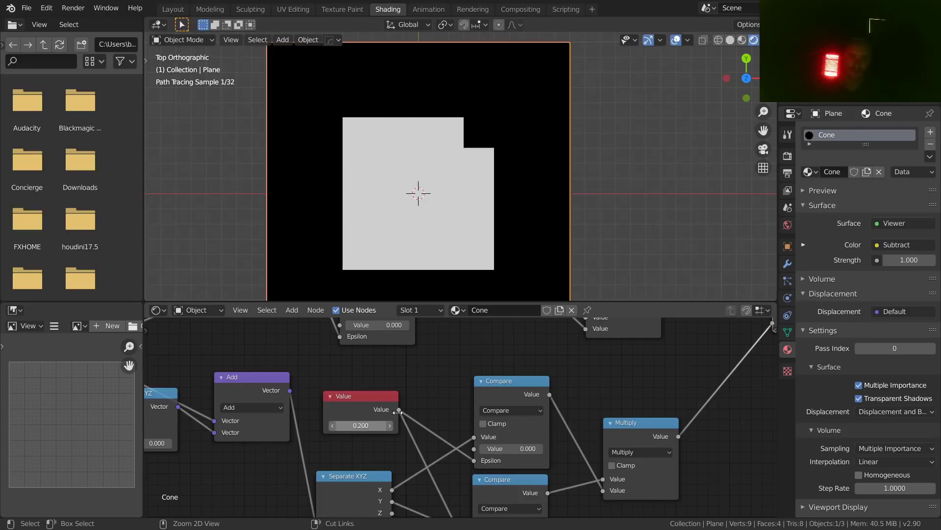
# Step: Preview the corner square, central square and Subtract outputs in turn, examining the area where the two squares overlap
pyautogui.moveTo(657, 386); pyautogui.dragTo(388, 464, button='middle')
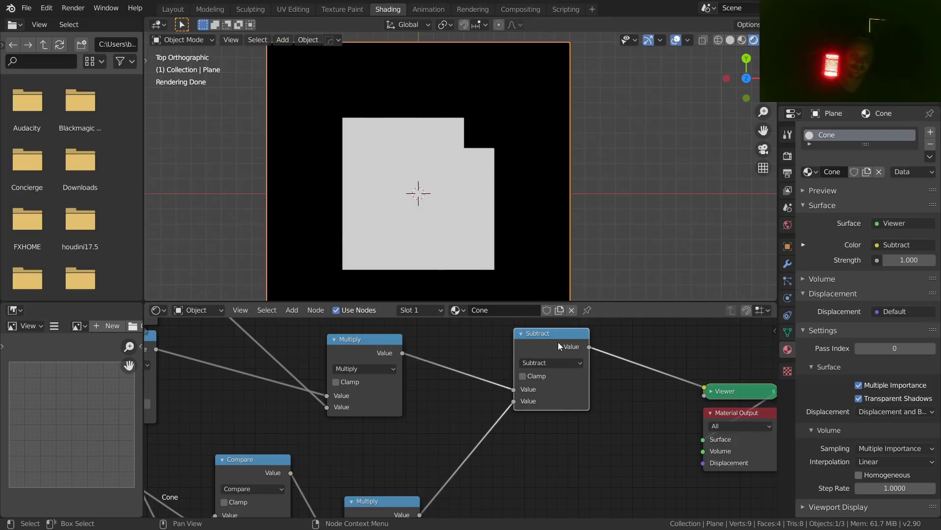
pyautogui.moveTo(384, 474); pyautogui.dragTo(379, 429, button='middle')
pyautogui.keyDown('ctrl'); pyautogui.keyDown('shift'); pyautogui.click(380, 456); pyautogui.keyUp('shift'); pyautogui.keyUp('ctrl')
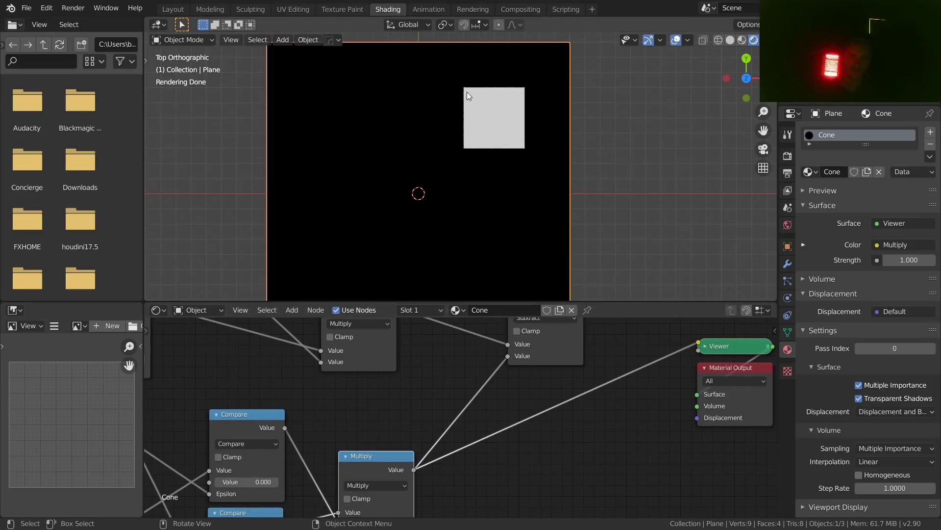
pyautogui.moveTo(359, 307); pyautogui.dragTo(370, 364, button='middle')
pyautogui.keyDown('ctrl'); pyautogui.keyDown('shift'); pyautogui.click(370, 364); pyautogui.keyUp('shift'); pyautogui.keyUp('ctrl')
pyautogui.scroll(4, 485, 125)
pyautogui.keyDown('ctrl'); pyautogui.keyDown('shift'); pyautogui.click(546, 349); pyautogui.keyUp('shift'); pyautogui.keyUp('ctrl')
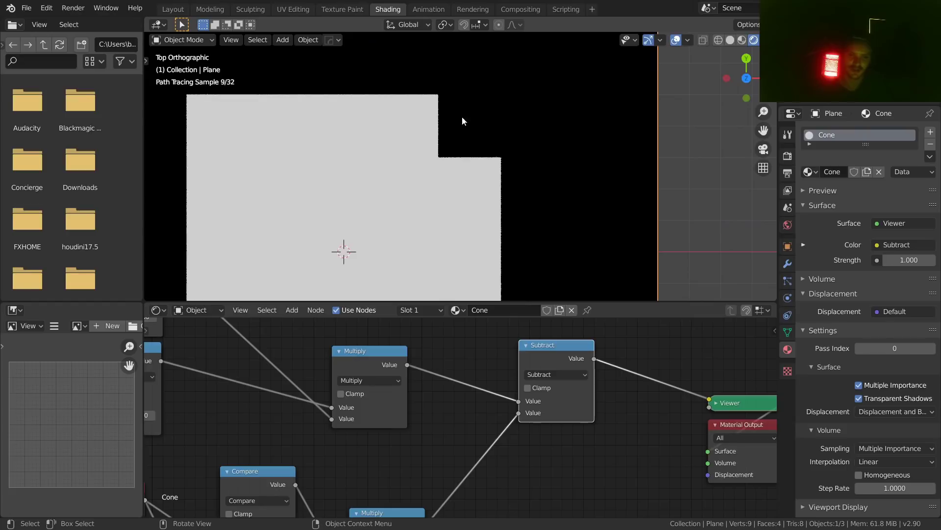
pyautogui.keyDown('shift'); pyautogui.moveTo(472, 83); pyautogui.dragTo(467, 133, button='middle'); pyautogui.keyUp('shift')
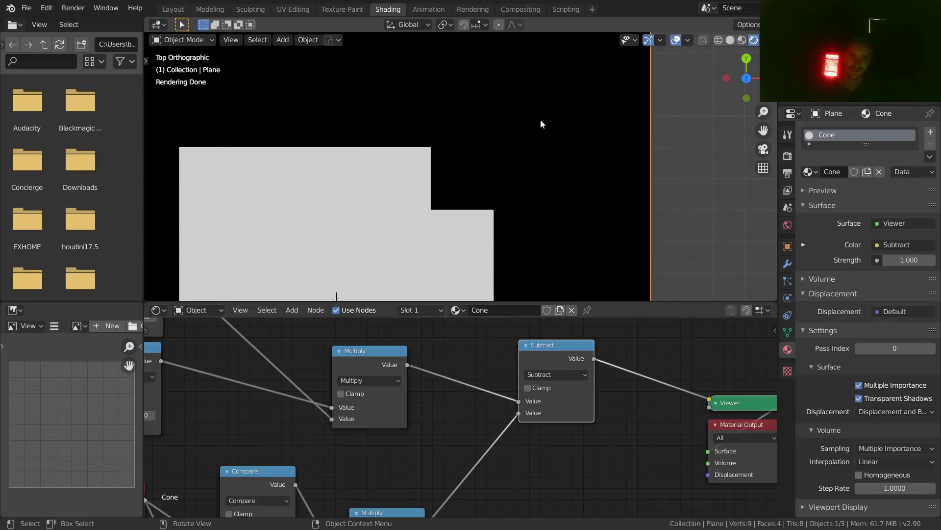
pyautogui.keyDown('shift'); pyautogui.scroll(-3, 393, 465); pyautogui.keyUp('shift')
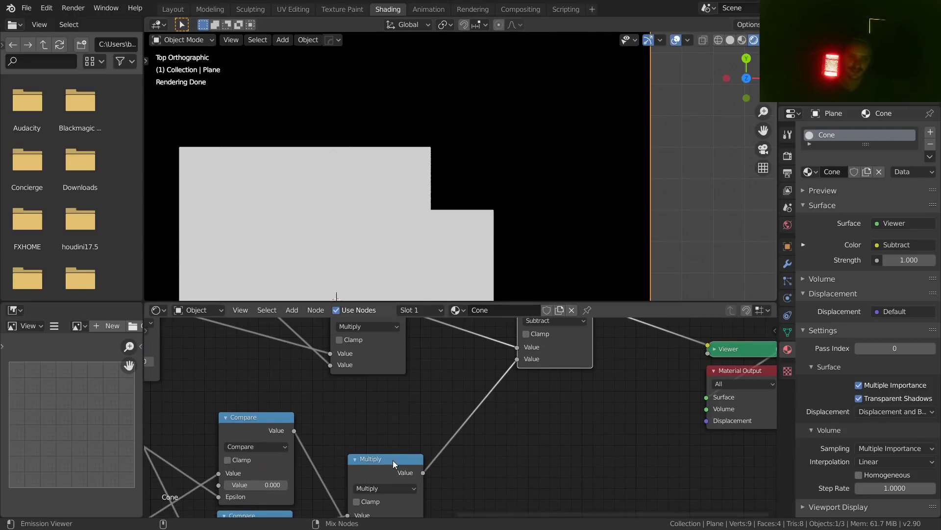
pyautogui.keyDown('ctrl'); pyautogui.keyDown('shift'); pyautogui.click(392, 459); pyautogui.keyUp('shift'); pyautogui.keyUp('ctrl')
pyautogui.moveTo(570, 396); pyautogui.dragTo(442, 449, button='middle')
pyautogui.keyDown('ctrl'); pyautogui.keyDown('shift'); pyautogui.click(434, 381); pyautogui.keyUp('shift'); pyautogui.keyUp('ctrl')
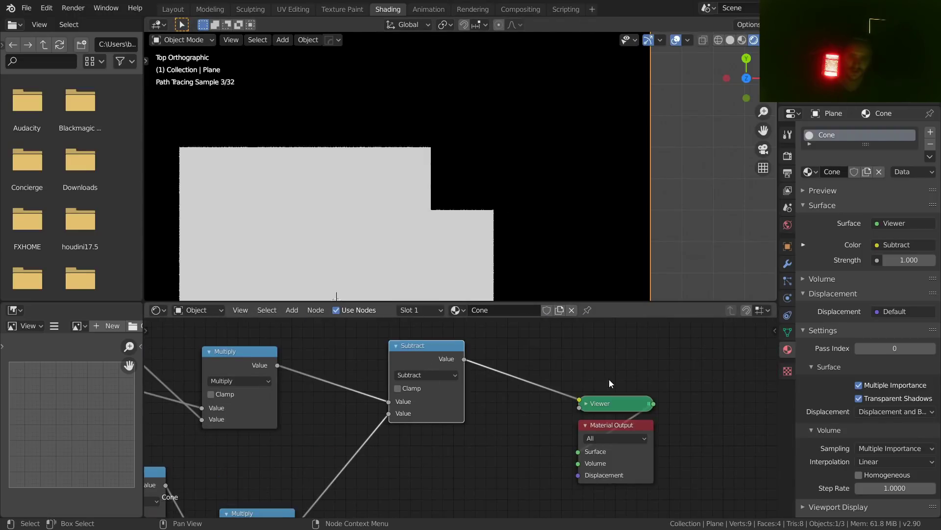
# Step: Move the Viewer and Material Output nodes further from Subtract to make room for another node
pyautogui.moveTo(647, 387); pyautogui.dragTo(525, 390, button='middle')
pyautogui.moveTo(579, 460); pyautogui.dragTo(508, 415)
pyautogui.press('g')
pyautogui.click(663, 408)
pyautogui.moveTo(714, 444); pyautogui.dragTo(471, 396)
pyautogui.press('g')
pyautogui.click(648, 394)
# Step: Insert a copy of the Subtract node between Subtract and the Viewer and change its operation to Greater Than
pyautogui.click(316, 352)
pyautogui.hotkey('shift', 'd')
pyautogui.click(439, 355)
pyautogui.click(437, 377)
pyautogui.press('g')
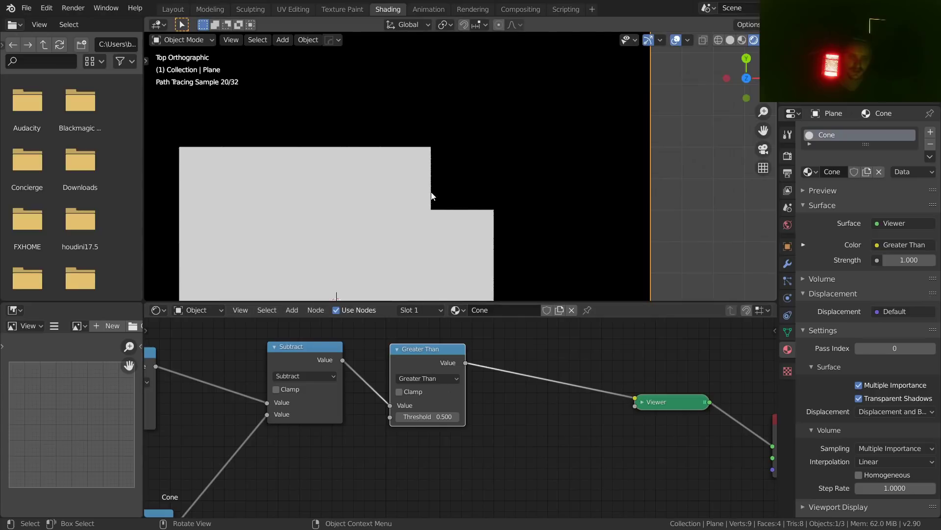
# Step: Try a threshold of -0.190 on the Greater Than node, remove the node while keeping its links, and save the file
pyautogui.scroll(-3, 484, 205)
pyautogui.moveTo(425, 416); pyautogui.dragTo(387, 416)
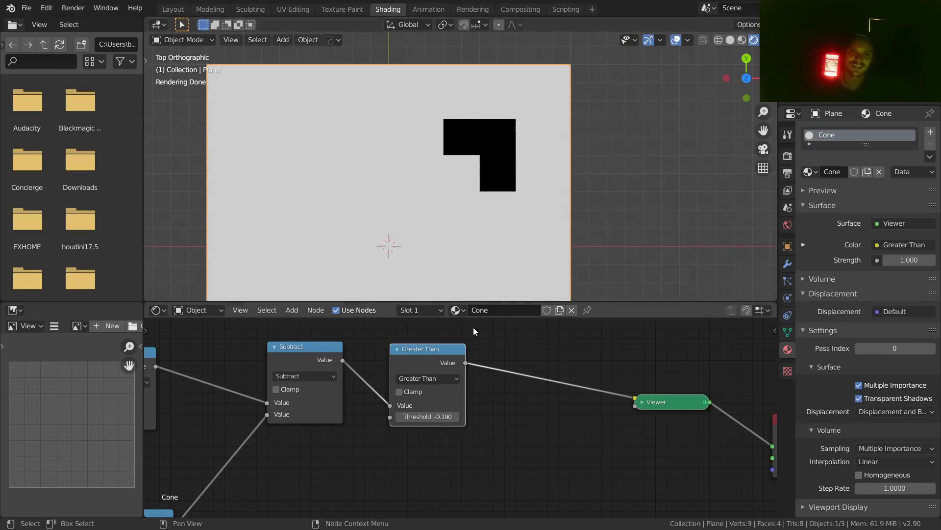
pyautogui.hotkey('ctrl', 'x')
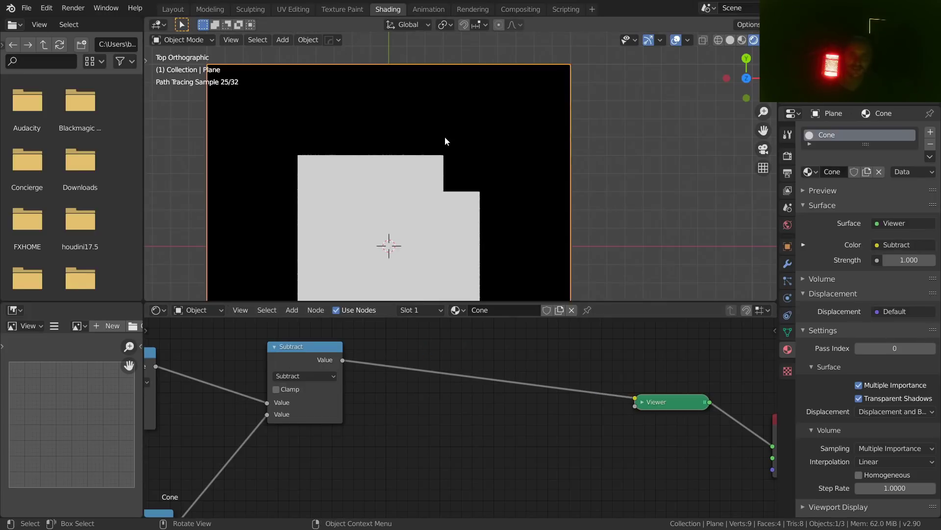
pyautogui.hotkey('ctrl', 's')
# Step: Move the Material Output and Viewer nodes closer to Subtract and enable Clamp on the Subtract node
pyautogui.scroll(-3, 566, 380)
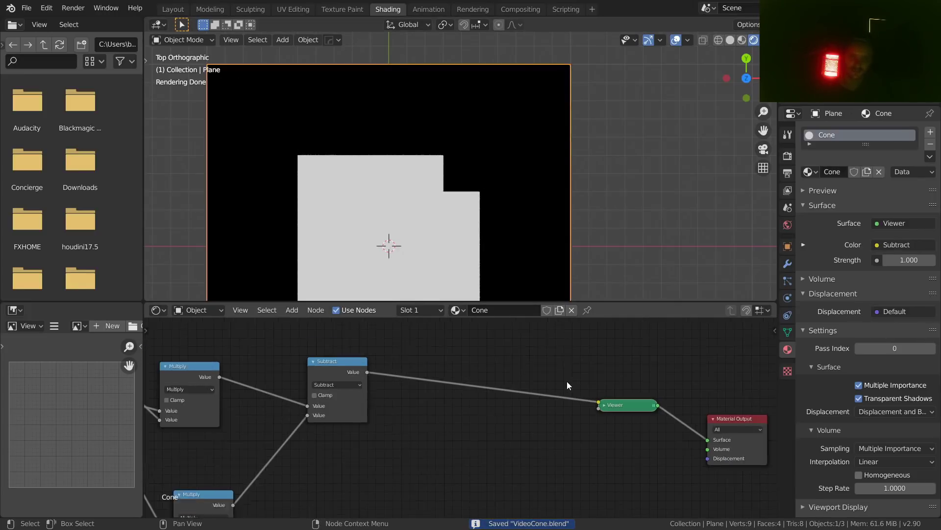
pyautogui.moveTo(708, 418); pyautogui.dragTo(610, 425)
pyautogui.moveTo(674, 445); pyautogui.dragTo(599, 395)
pyautogui.press('g')
pyautogui.click(460, 360)
pyautogui.scroll(2, 371, 394)
pyautogui.moveTo(370, 394); pyautogui.dragTo(464, 413, button='middle')
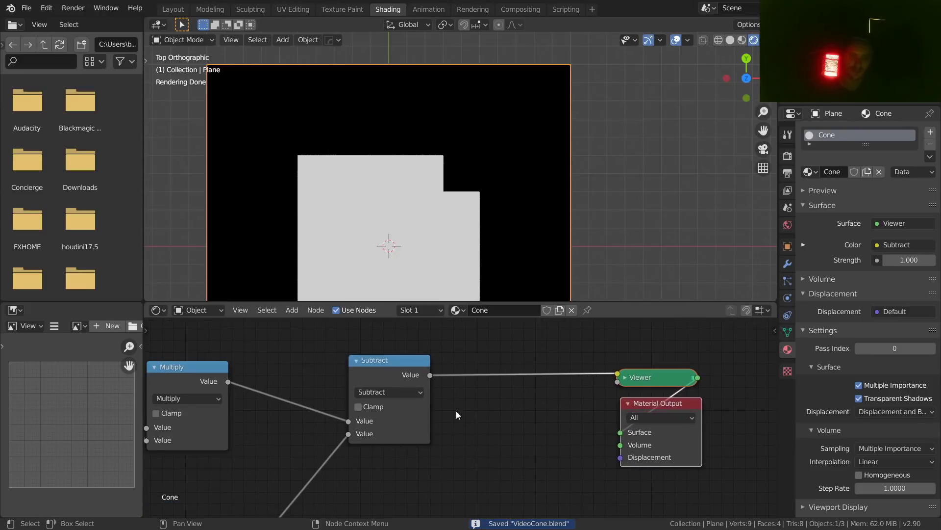
pyautogui.scroll(2, 454, 406)
pyautogui.click(309, 402)
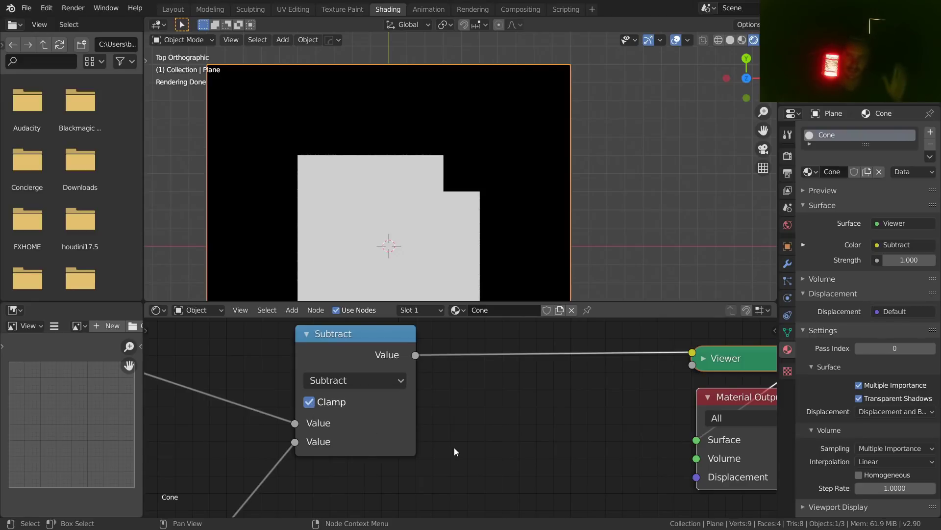
# Step: Try a clamped Greater Than node with a threshold of -0.130 between Subtract and the Viewer, and remove it again
pyautogui.hotkey('shift', 'd')
pyautogui.click(536, 376)
pyautogui.click(536, 378)
pyautogui.click(548, 419)
pyautogui.moveTo(567, 441); pyautogui.dragTo(485, 440)
pyautogui.scroll(-4, 449, 202)
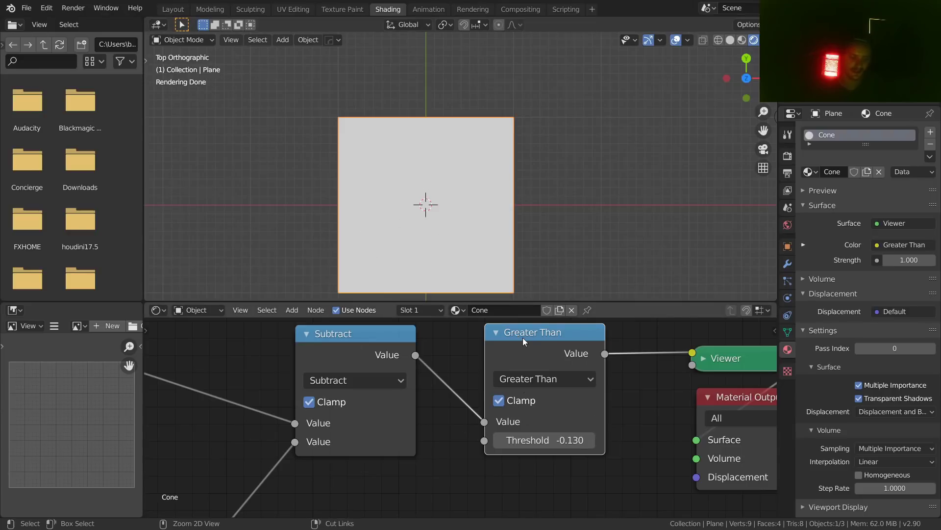
pyautogui.hotkey('ctrl', 'x')
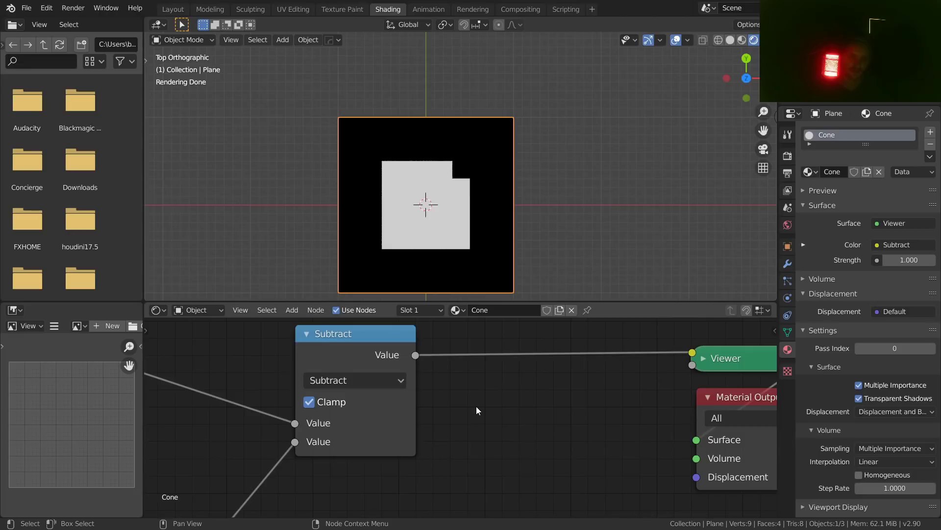
# Step: Duplicate the corner square's whole node chain, from Combine XYZ to Multiply, below the original and delete the copy
pyautogui.scroll(-3, 475, 407)
pyautogui.scroll(-2, 476, 406)
pyautogui.scroll(4, 482, 177)
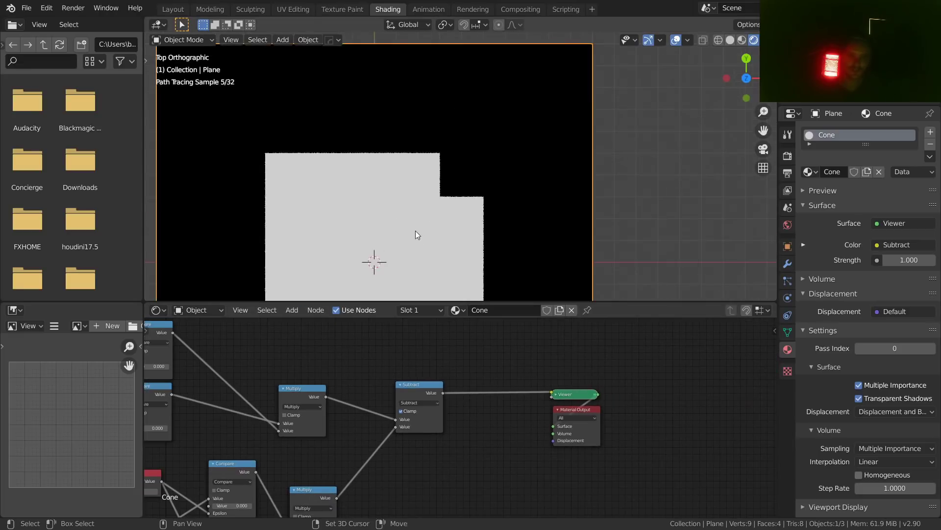
pyautogui.scroll(-6, 302, 410)
pyautogui.moveTo(281, 426); pyautogui.dragTo(409, 343, button='middle')
pyautogui.moveTo(498, 455); pyautogui.dragTo(298, 364)
pyautogui.hotkey('shift', 'd')
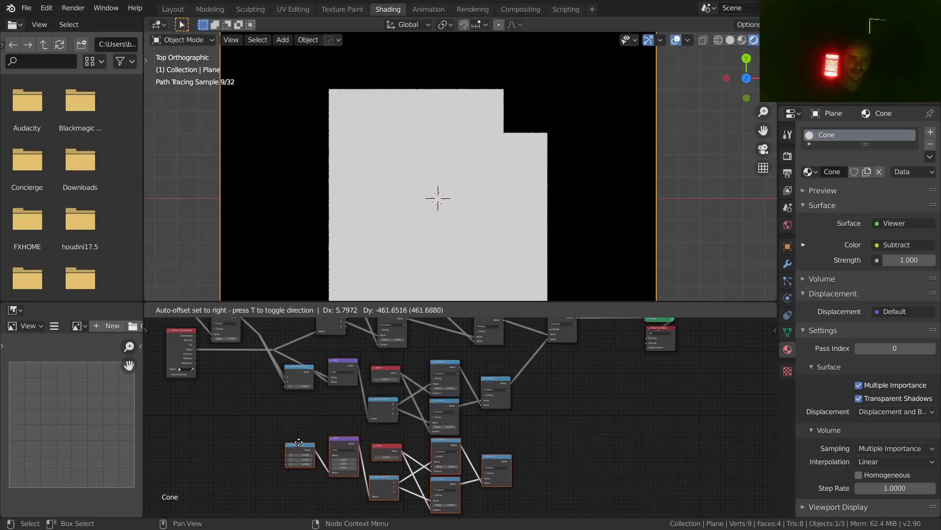
pyautogui.click(325, 433)
pyautogui.scroll(4, 337, 442)
pyautogui.moveTo(339, 443); pyautogui.dragTo(466, 392, button='middle')
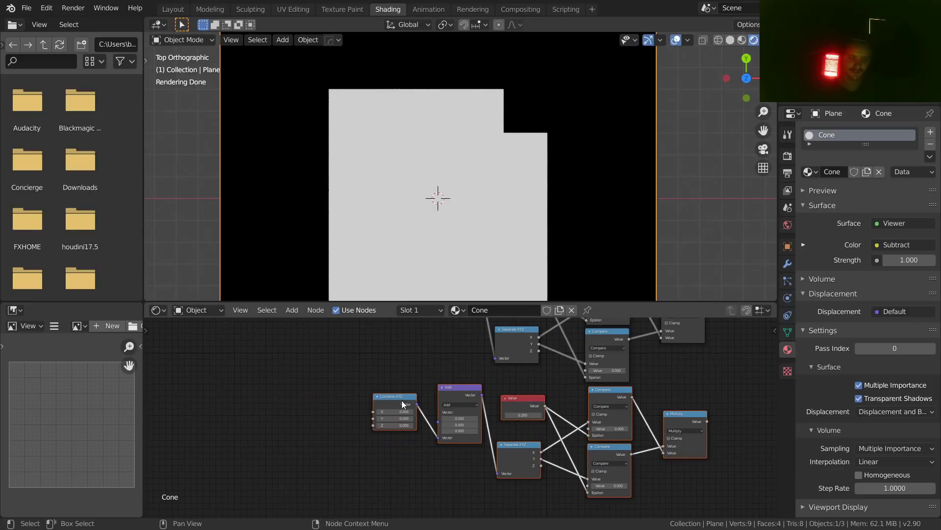
pyautogui.press('x')
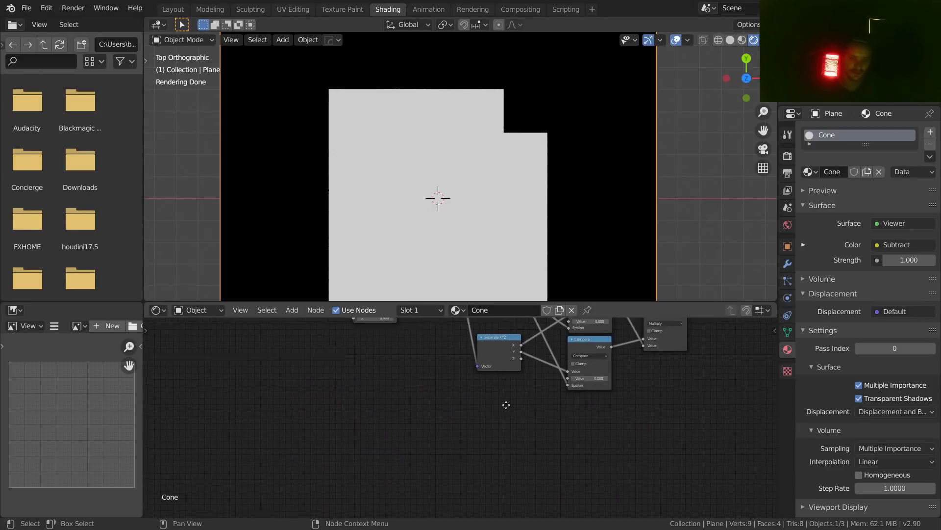
# Step: Save the file and move the corner square's Combine XYZ node further away from its Add node
pyautogui.moveTo(549, 386); pyautogui.dragTo(387, 483, button='middle')
pyautogui.hotkey('ctrl', 's')
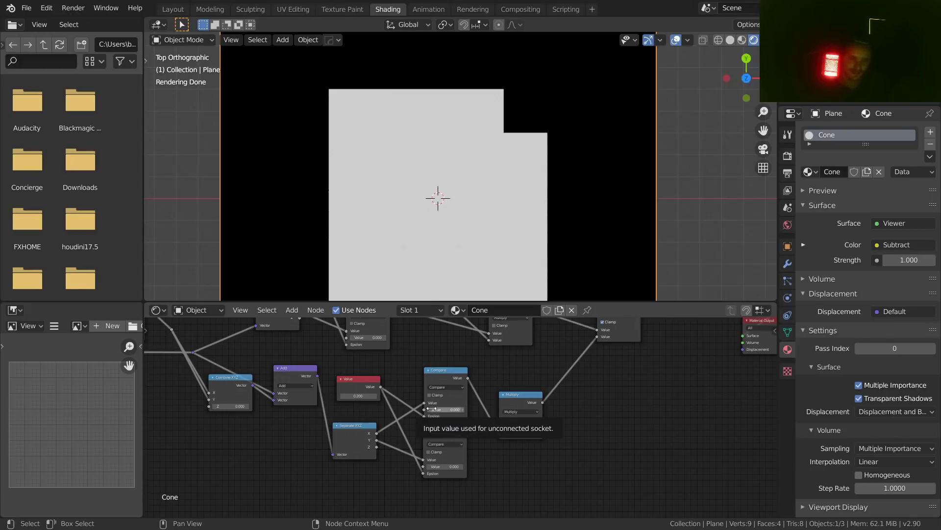
pyautogui.moveTo(223, 402); pyautogui.dragTo(492, 398, button='middle')
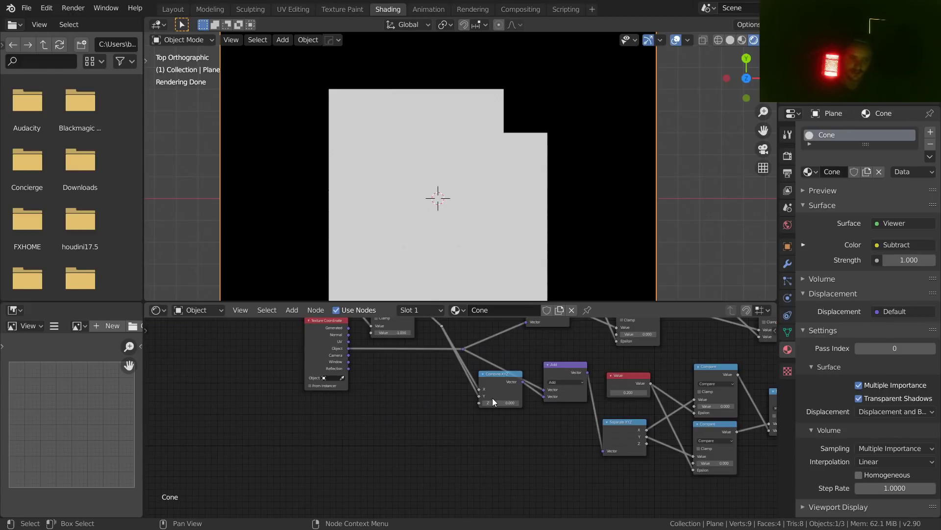
pyautogui.scroll(2, 491, 396)
pyautogui.hotkey('ctrl', 's')
pyautogui.moveTo(523, 363); pyautogui.dragTo(487, 422, button='middle')
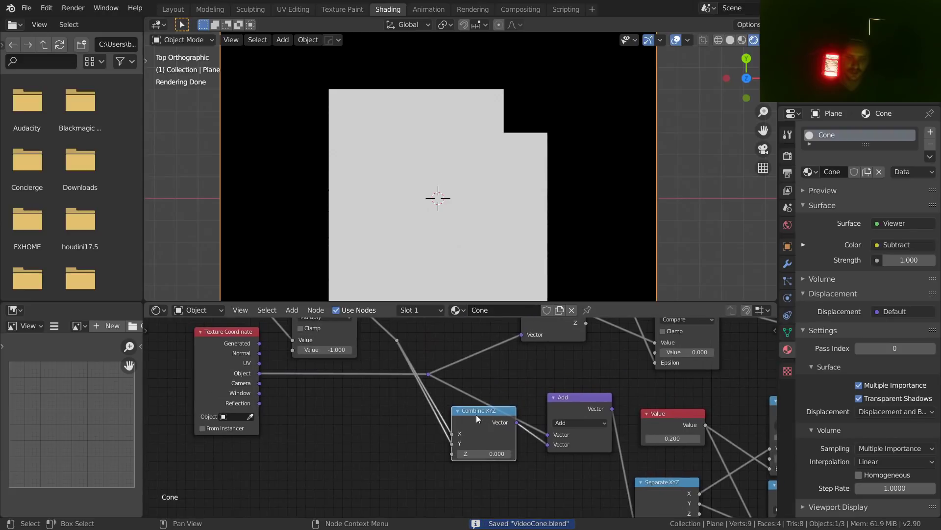
pyautogui.moveTo(477, 418); pyautogui.dragTo(413, 436)
# Step: Preview the output of the corner square's Add node and examine where the offset coordinate gradients start on the plane
pyautogui.keyDown('ctrl'); pyautogui.hscroll(5, 534, 408); pyautogui.keyUp('ctrl')
pyautogui.keyDown('ctrl'); pyautogui.keyDown('shift'); pyautogui.click(473, 401); pyautogui.keyUp('shift'); pyautogui.keyUp('ctrl')
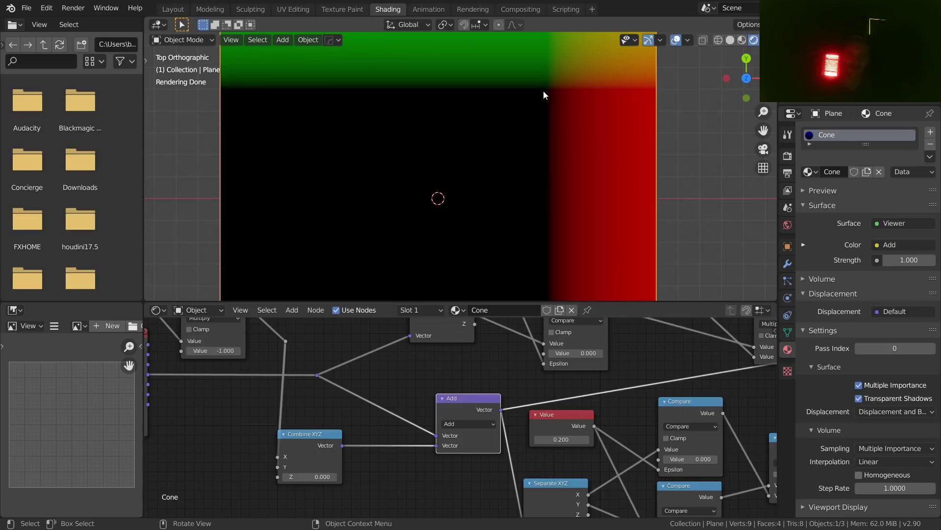
pyautogui.scroll(-3, 319, 148)
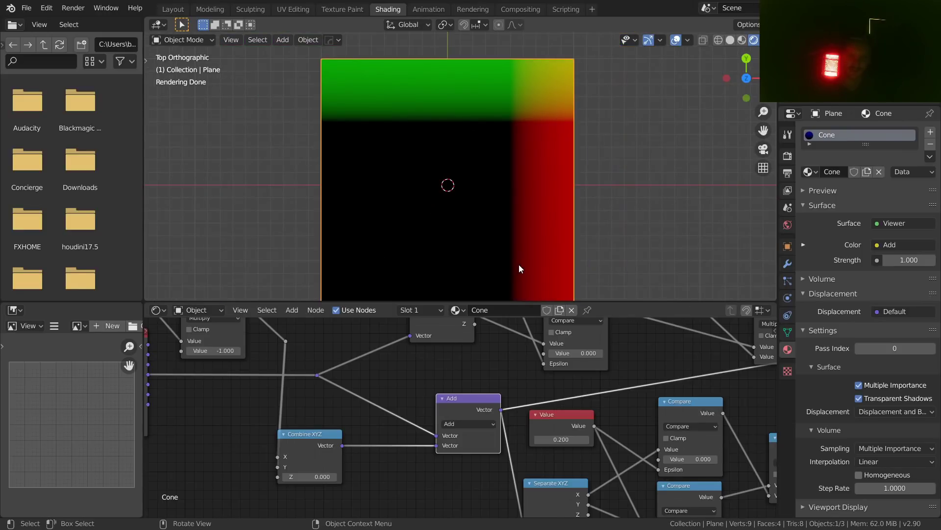
pyautogui.scroll(2, 460, 402)
pyautogui.scroll(2, 504, 198)
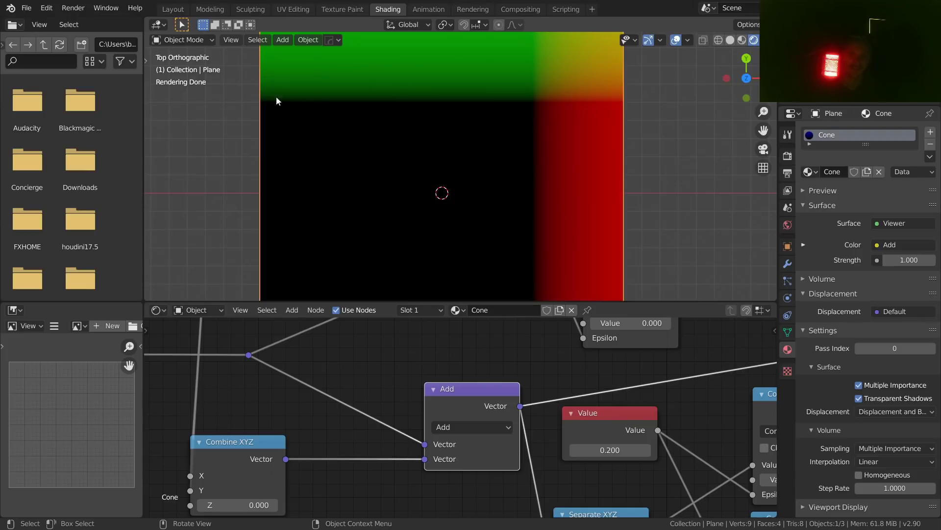
pyautogui.scroll(-2, 469, 133)
pyautogui.moveTo(471, 158)
pyautogui.keyDown('shift'); pyautogui.mouseDown(button='middle')
pyautogui.moveTo(483, 99)
pyautogui.moveTo(440, 186)
pyautogui.mouseUp(button='middle'); pyautogui.keyUp('shift')
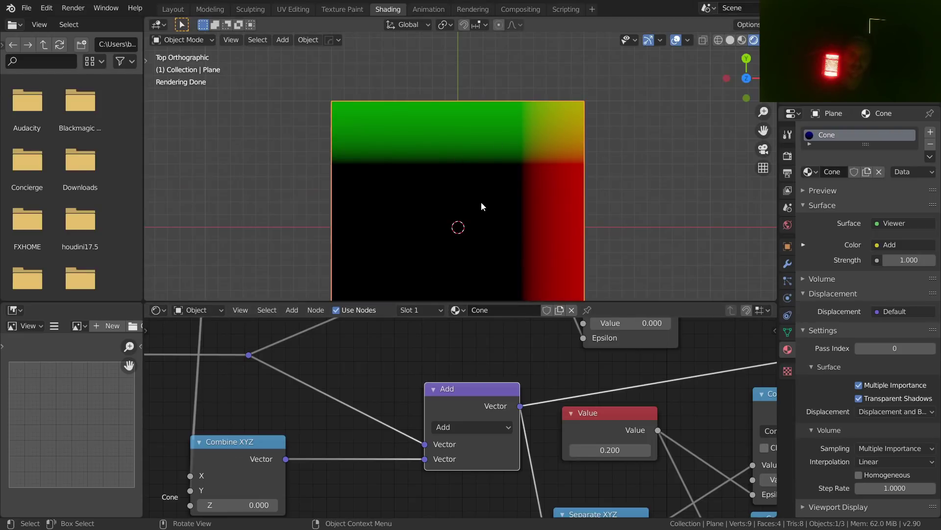
pyautogui.scroll(-2, 492, 200)
pyautogui.keyDown('shift'); pyautogui.moveTo(454, 216); pyautogui.dragTo(462, 177, button='middle'); pyautogui.keyUp('shift')
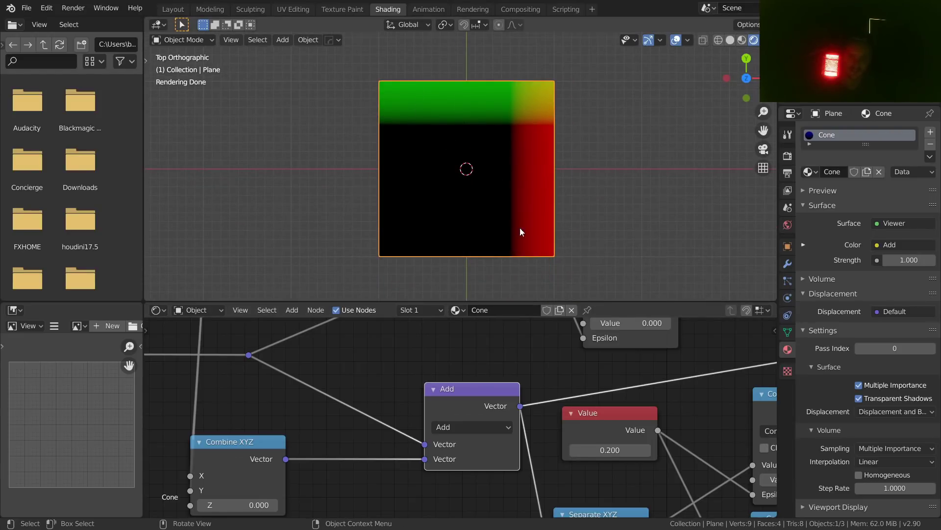
pyautogui.scroll(5, 541, 168)
pyautogui.keyDown('shift'); pyautogui.moveTo(540, 167); pyautogui.dragTo(443, 213, button='middle'); pyautogui.keyUp('shift')
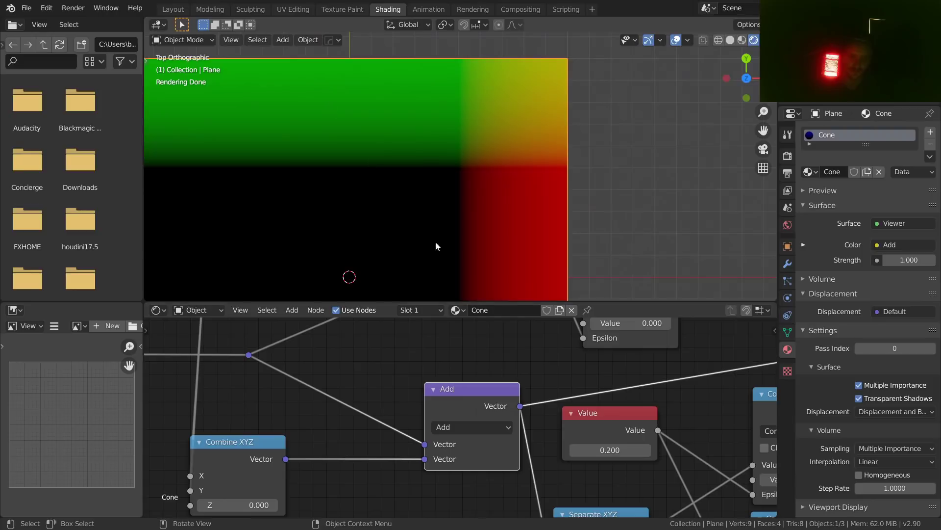
# Step: Move the Add node closer to Combine XYZ, place a duplicate of it below and set the copy's operation to Absolute
pyautogui.moveTo(324, 330); pyautogui.dragTo(458, 321, button='middle')
pyautogui.scroll(-4, 540, 407)
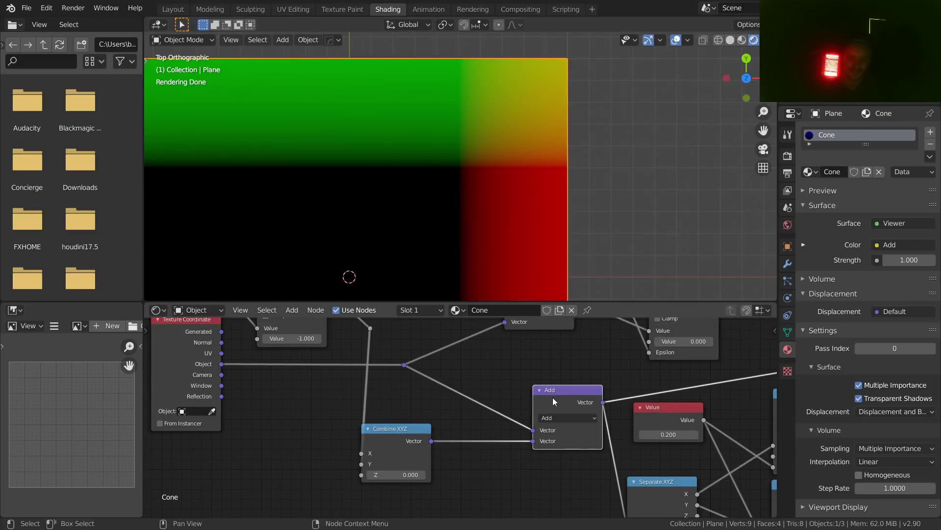
pyautogui.moveTo(552, 397); pyautogui.dragTo(502, 405)
pyautogui.moveTo(497, 398); pyautogui.dragTo(499, 344, button='middle')
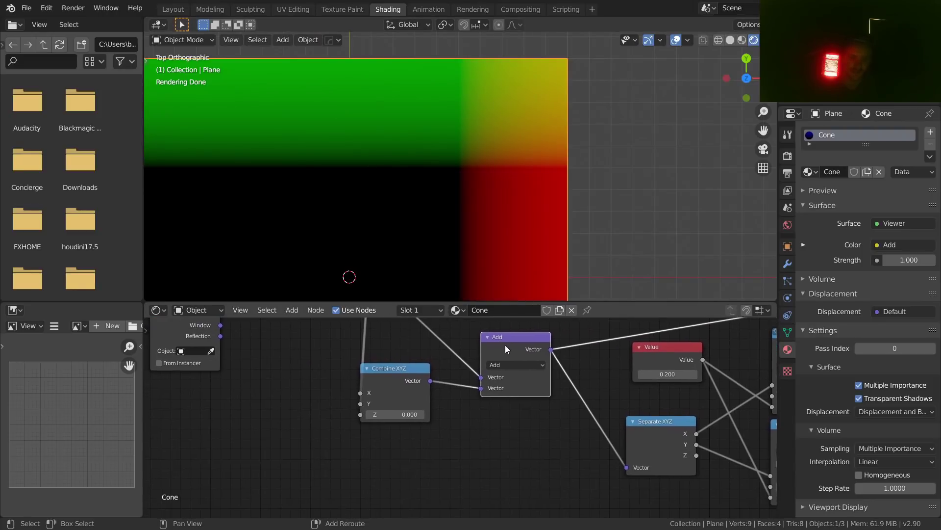
pyautogui.hotkey('shift', 'd')
pyautogui.click(484, 438)
pyautogui.moveTo(496, 446); pyautogui.dragTo(482, 405, button='middle')
pyautogui.click(482, 407)
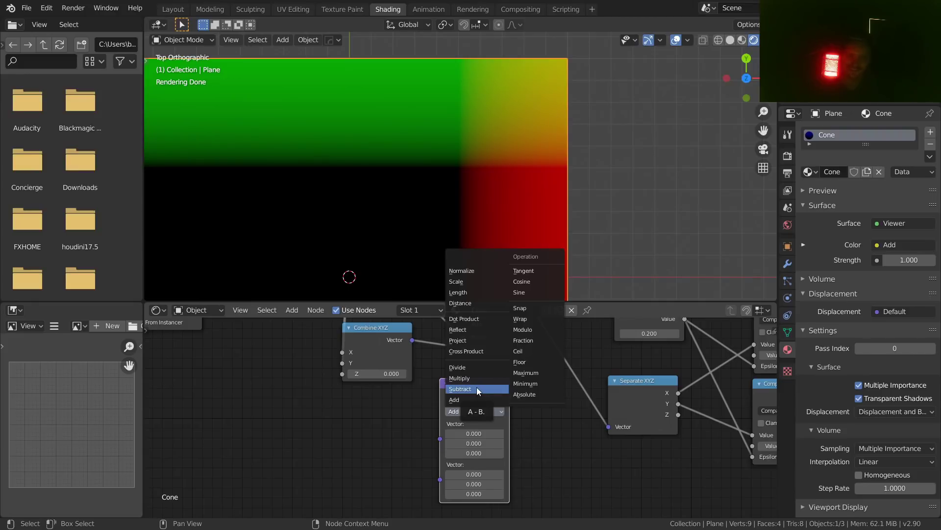
pyautogui.click(530, 393)
# Step: Add a reroute on the Add node's output links and insert the Absolute node between Add and the reroute
pyautogui.scroll(1, 530, 393)
pyautogui.scroll(3, 530, 394)
pyautogui.moveTo(534, 387); pyautogui.dragTo(440, 452, button='middle')
pyautogui.scroll(-6, 448, 450)
pyautogui.keyDown('shift'); pyautogui.moveTo(485, 444); pyautogui.dragTo(486, 359, button='right'); pyautogui.keyUp('shift')
pyautogui.moveTo(480, 398); pyautogui.dragTo(496, 398)
pyautogui.moveTo(404, 445); pyautogui.dragTo(519, 383)
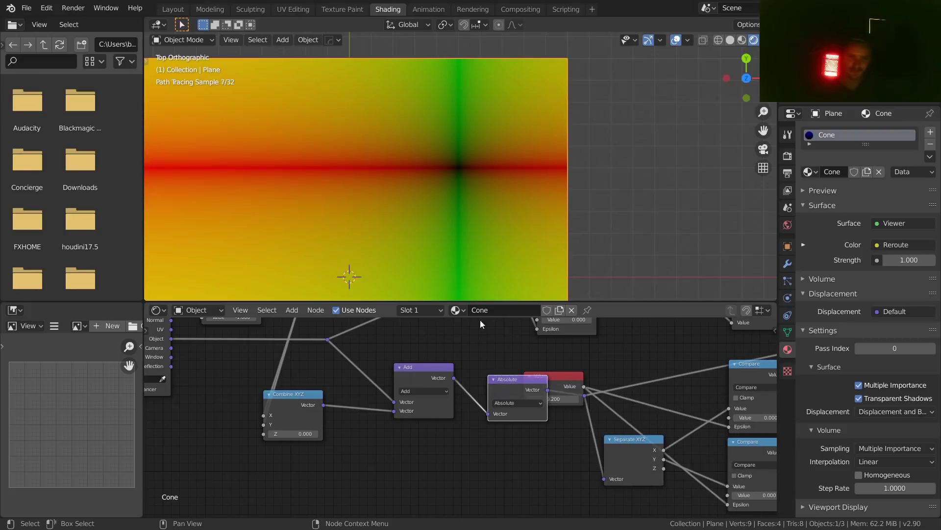
# Step: Examine the mirrored gradients on the whole plane and remove the Absolute node behind Add, keeping the links connected
pyautogui.scroll(-4, 445, 162)
pyautogui.scroll(4, 442, 194)
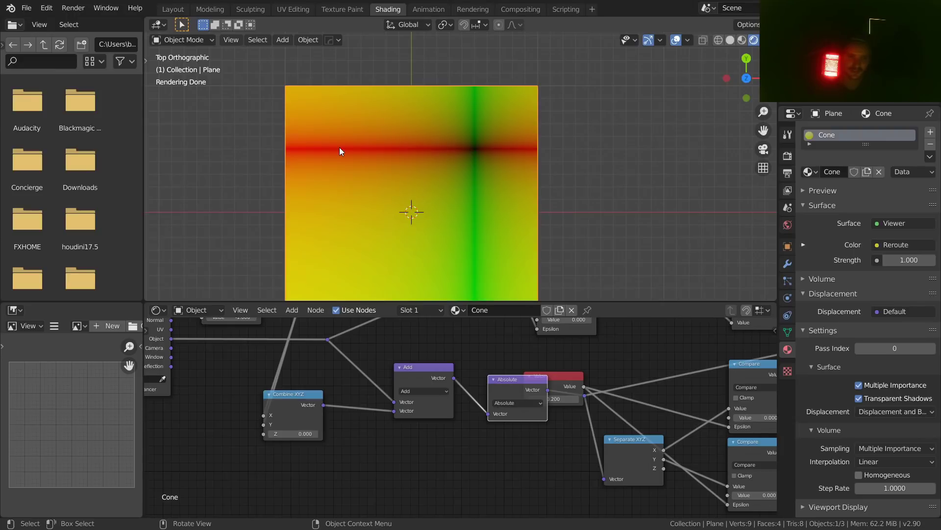
pyautogui.hotkey('ctrl', 'x')
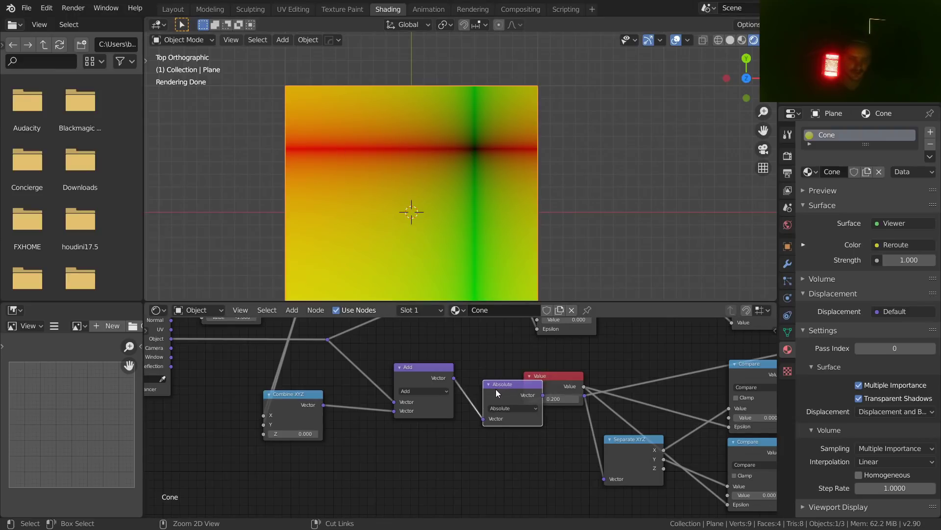
# Step: Duplicate the Add vector node below the corner square's chain and set the copy's operation to Absolute
pyautogui.click(434, 372)
pyautogui.hotkey('shift', 'd')
pyautogui.click(380, 450)
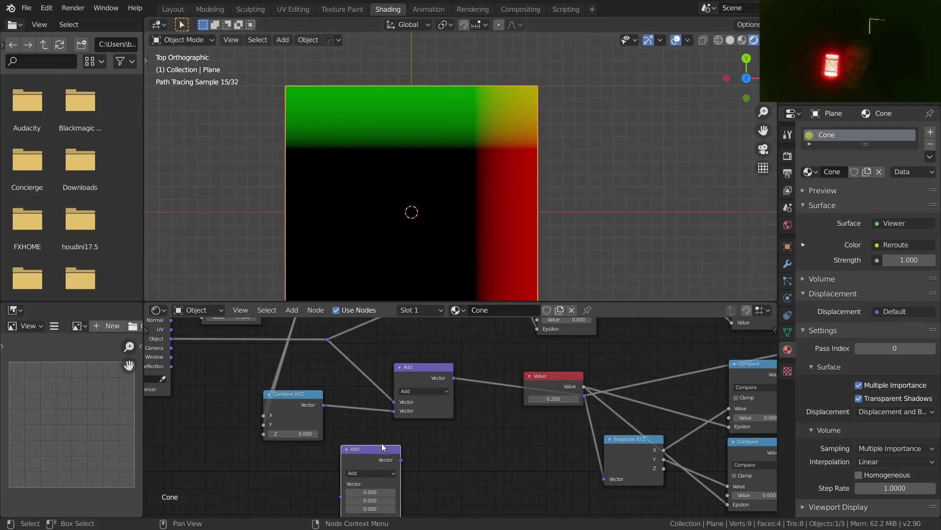
pyautogui.moveTo(380, 449); pyautogui.dragTo(394, 395, button='middle')
pyautogui.click(384, 416)
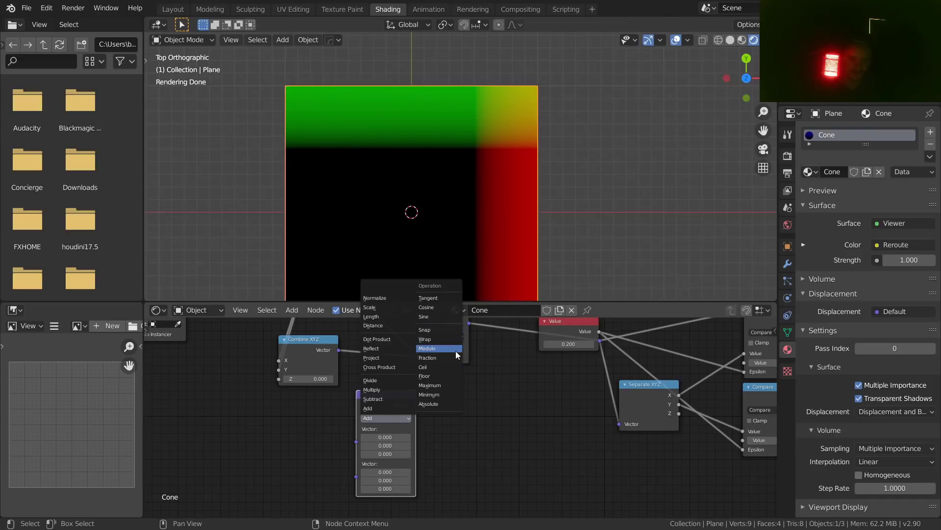
pyautogui.click(437, 404)
# Step: Insert the Absolute node between the Object coordinate reroute and Add, and shift Add slightly closer to it
pyautogui.scroll(2, 416, 395)
pyautogui.scroll(-2, 406, 395)
pyautogui.moveTo(401, 385); pyautogui.dragTo(419, 447, button='middle')
pyautogui.moveTo(419, 447); pyautogui.dragTo(418, 357)
pyautogui.scroll(-2, 452, 179)
pyautogui.scroll(2, 467, 178)
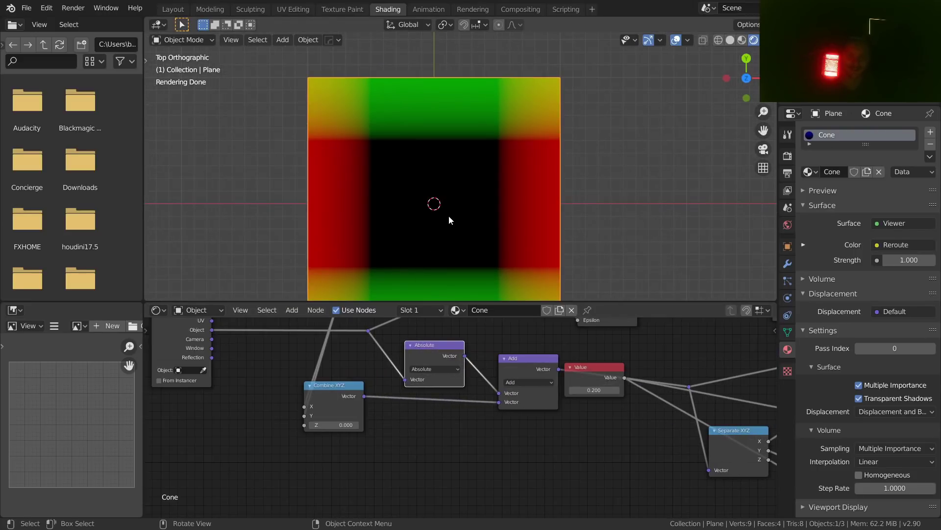
pyautogui.moveTo(514, 359); pyautogui.dragTo(505, 362)
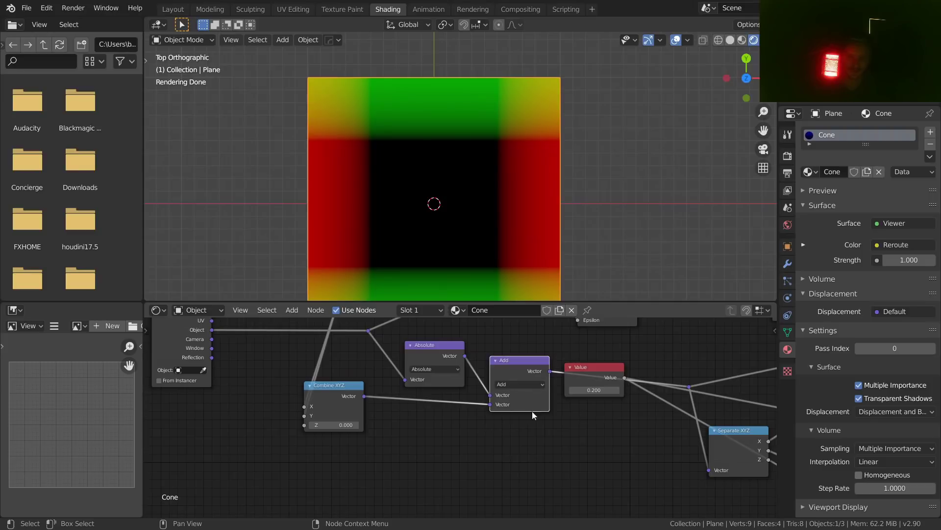
# Step: Preview the Texture Coordinate's Object output, the Absolute node and the Add node in turn to compare their gradients
pyautogui.scroll(2, 534, 393)
pyautogui.moveTo(419, 321); pyautogui.dragTo(476, 370, button='middle')
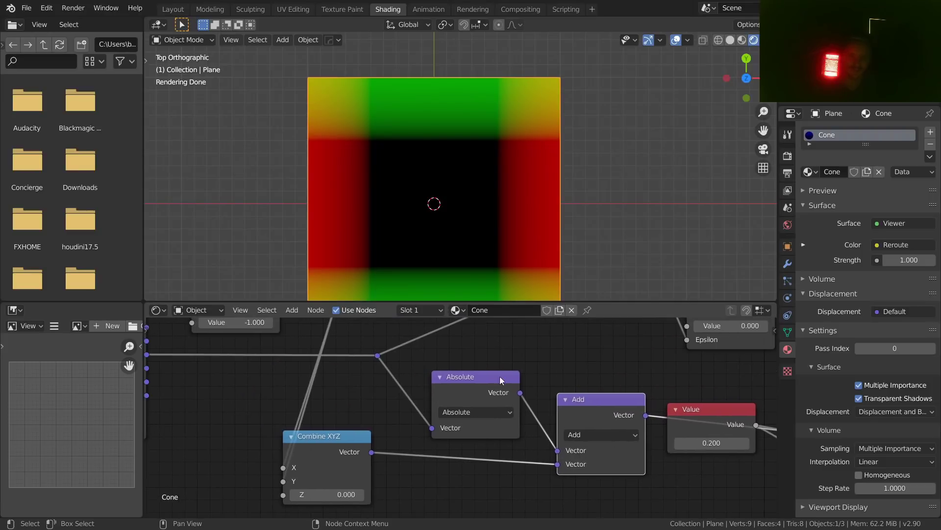
pyautogui.scroll(-1, 452, 384)
pyautogui.keyDown('ctrl'); pyautogui.keyDown('shift'); pyautogui.click(175, 329); pyautogui.keyUp('shift'); pyautogui.keyUp('ctrl')
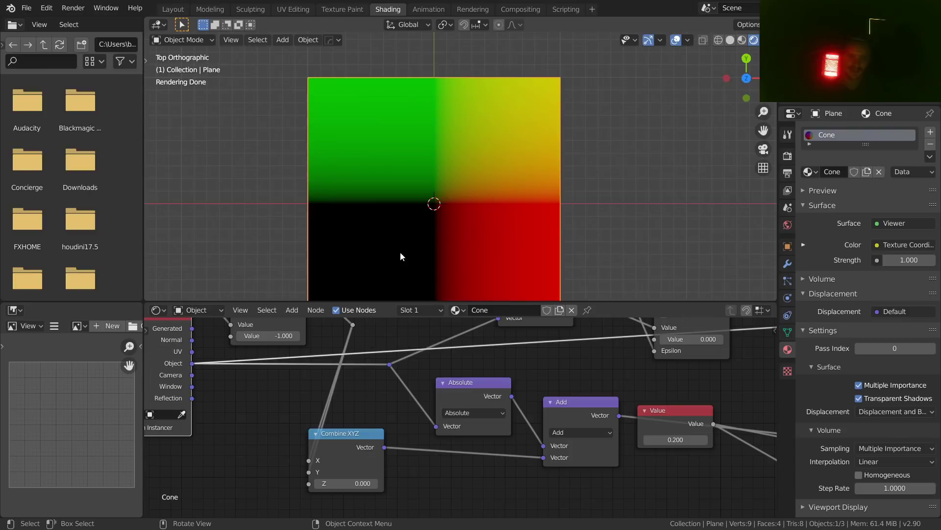
pyautogui.keyDown('ctrl'); pyautogui.keyDown('shift'); pyautogui.click(469, 382); pyautogui.keyUp('shift'); pyautogui.keyUp('ctrl')
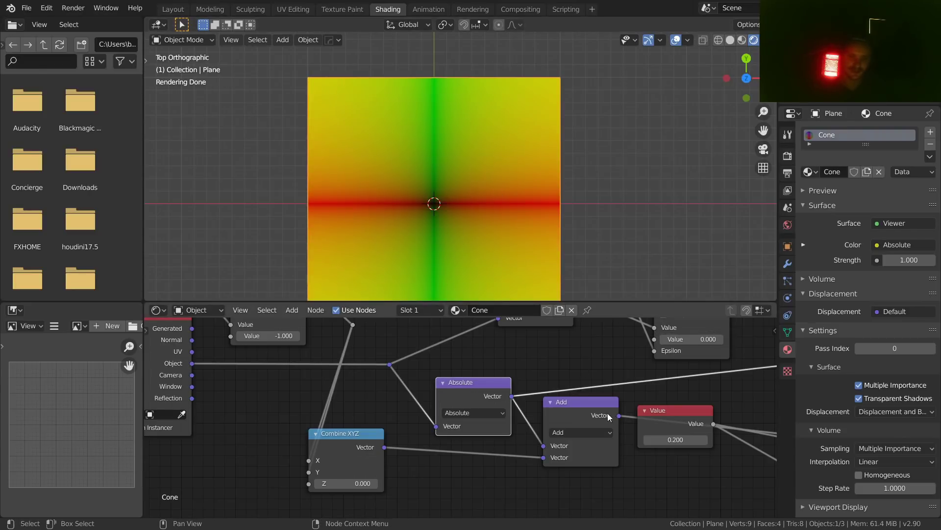
pyautogui.keyDown('ctrl'); pyautogui.keyDown('shift'); pyautogui.click(572, 405); pyautogui.keyUp('shift'); pyautogui.keyUp('ctrl')
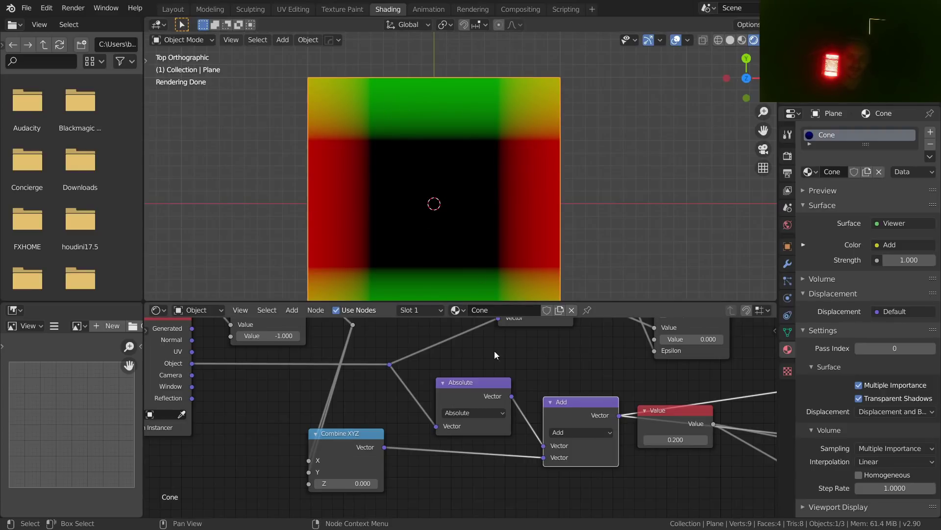
pyautogui.moveTo(467, 386); pyautogui.dragTo(464, 377)
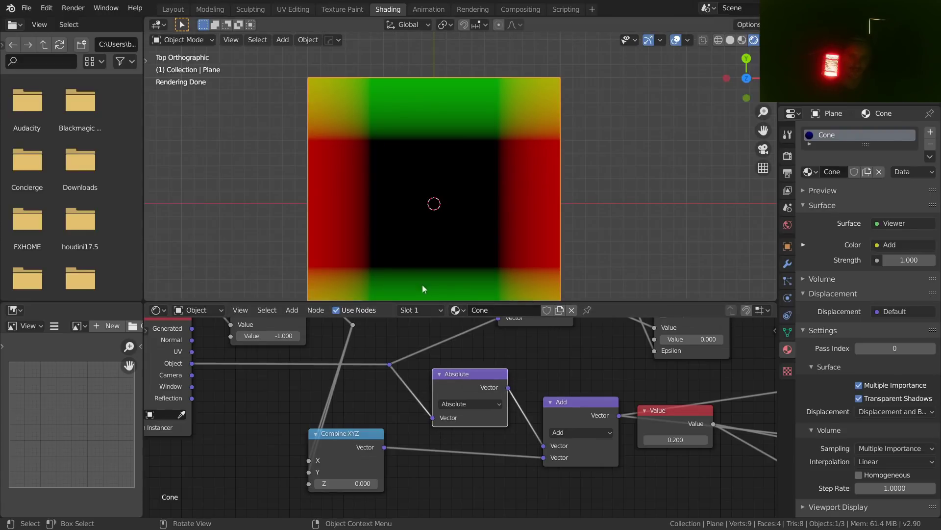
# Step: Preview the Multiply node that combines the corner square's two Compare masks, and undo the accidental node drag
pyautogui.scroll(-8, 528, 410)
pyautogui.moveTo(613, 404); pyautogui.dragTo(268, 395, button='middle')
pyautogui.keyDown('ctrl'); pyautogui.keyDown('shift'); pyautogui.click(497, 423); pyautogui.keyUp('shift'); pyautogui.keyUp('ctrl')
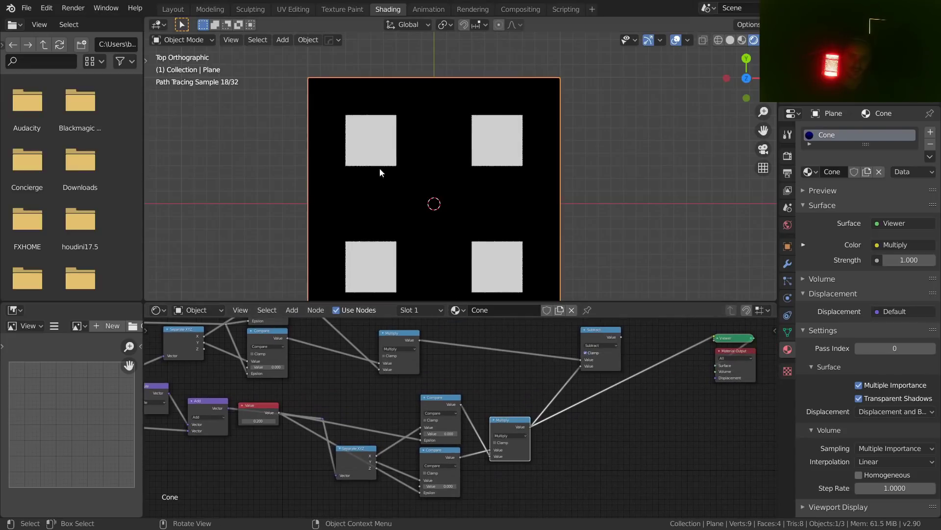
pyautogui.moveTo(387, 379); pyautogui.dragTo(539, 381, button='middle')
pyautogui.scroll(5, 460, 422)
pyautogui.moveTo(386, 427)
pyautogui.mouseDown()
pyautogui.moveTo(376, 426)
pyautogui.moveTo(399, 427)
pyautogui.moveTo(386, 427)
pyautogui.mouseUp()
pyautogui.hotkey('ctrl', 'z')
# Step: Raise the corner mask's Multiply node, shift the Subtract node slightly, and preview the Subtract result
pyautogui.moveTo(601, 381); pyautogui.dragTo(285, 437, button='middle')
pyautogui.moveTo(442, 479); pyautogui.dragTo(449, 453)
pyautogui.moveTo(579, 361); pyautogui.dragTo(553, 354)
pyautogui.keyDown('ctrl'); pyautogui.keyDown('shift'); pyautogui.click(551, 351); pyautogui.keyUp('shift'); pyautogui.keyUp('ctrl')
# Step: Set the corner square's Value node to 0.130, check the notched base corners, and save the file
pyautogui.moveTo(342, 390); pyautogui.dragTo(729, 345, button='middle')
pyautogui.moveTo(342, 369); pyautogui.dragTo(379, 387, button='middle')
pyautogui.moveTo(499, 452); pyautogui.dragTo(479, 452)
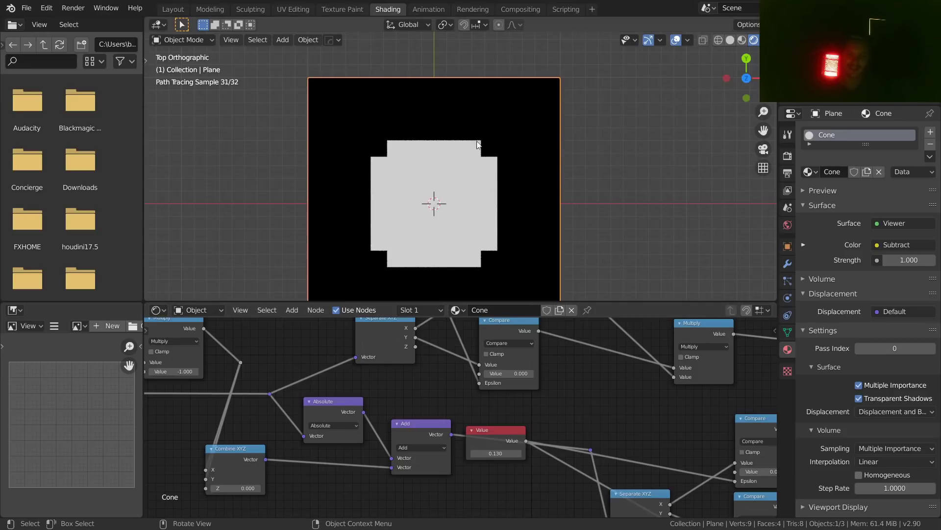
pyautogui.scroll(7, 493, 152)
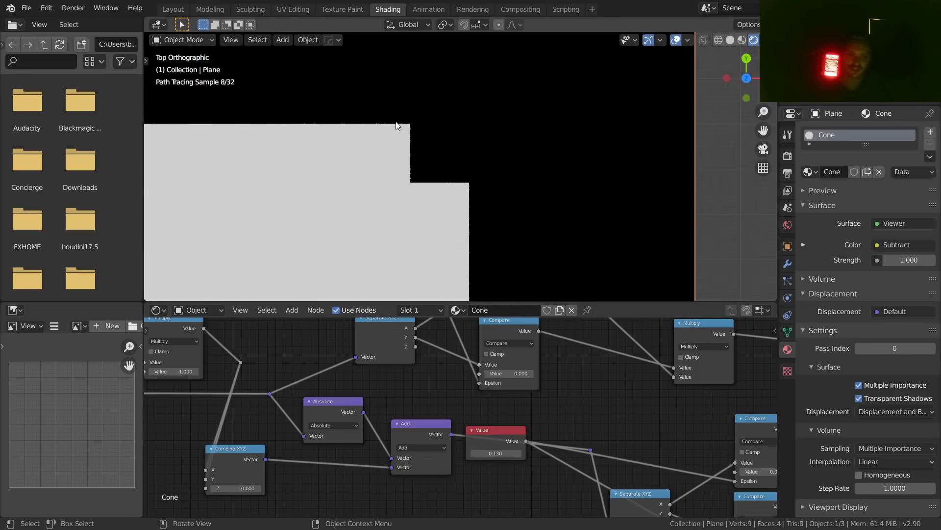
pyautogui.scroll(-4, 392, 172)
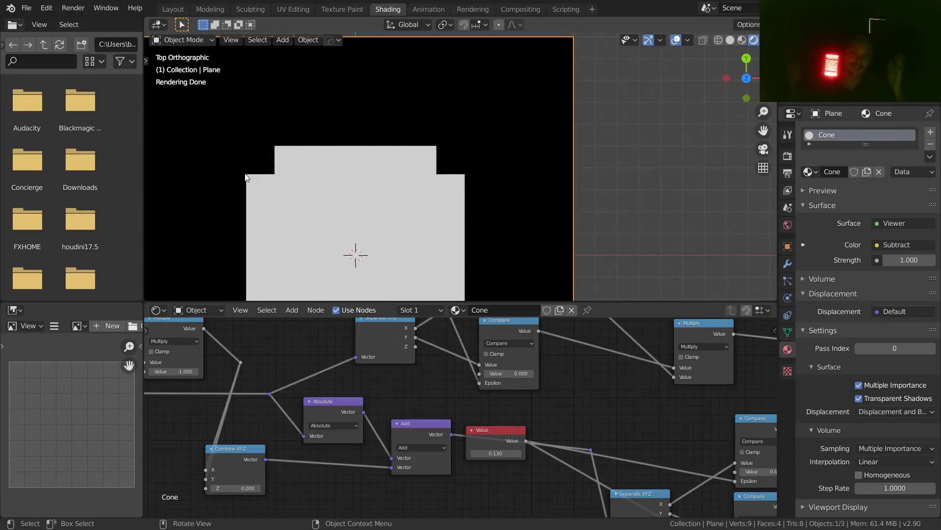
pyautogui.hotkey('ctrl', 's')
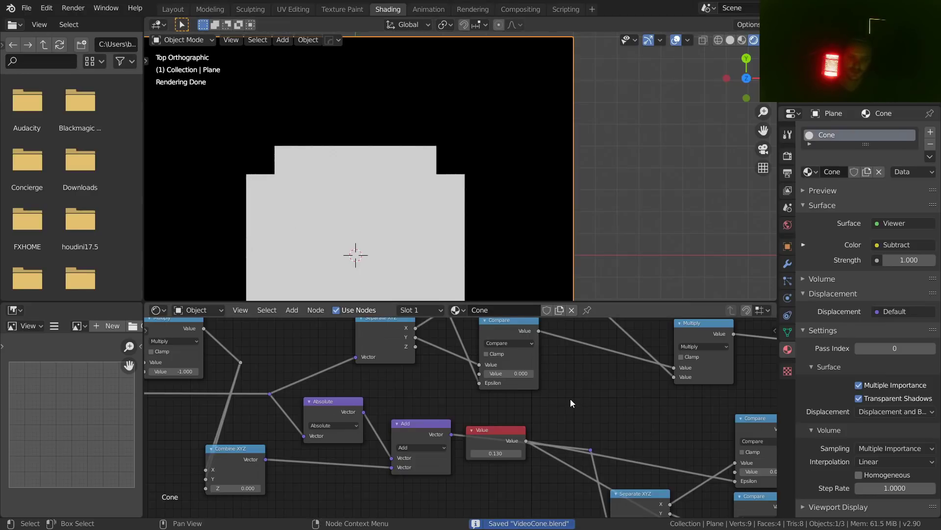
# Step: Move the Add vector node closer to the Absolute node in the corner mask chain
pyautogui.scroll(-2, 570, 398)
pyautogui.moveTo(570, 399); pyautogui.dragTo(614, 394, button='middle')
pyautogui.moveTo(436, 388)
pyautogui.mouseDown()
pyautogui.moveTo(442, 383)
pyautogui.moveTo(437, 387)
pyautogui.mouseUp()
pyautogui.scroll(-3, 461, 157)
pyautogui.keyDown('shift'); pyautogui.moveTo(459, 188); pyautogui.dragTo(470, 178, button='middle'); pyautogui.keyUp('shift')
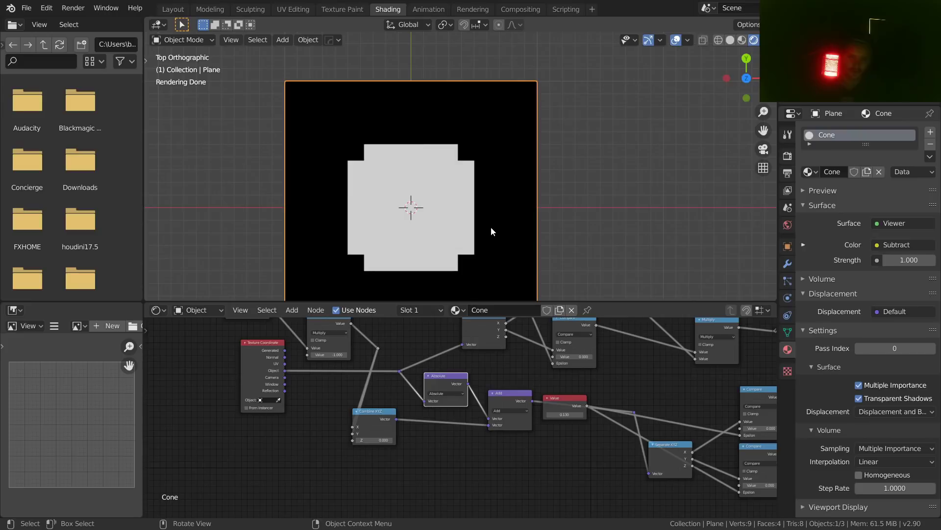
pyautogui.scroll(2, 463, 392)
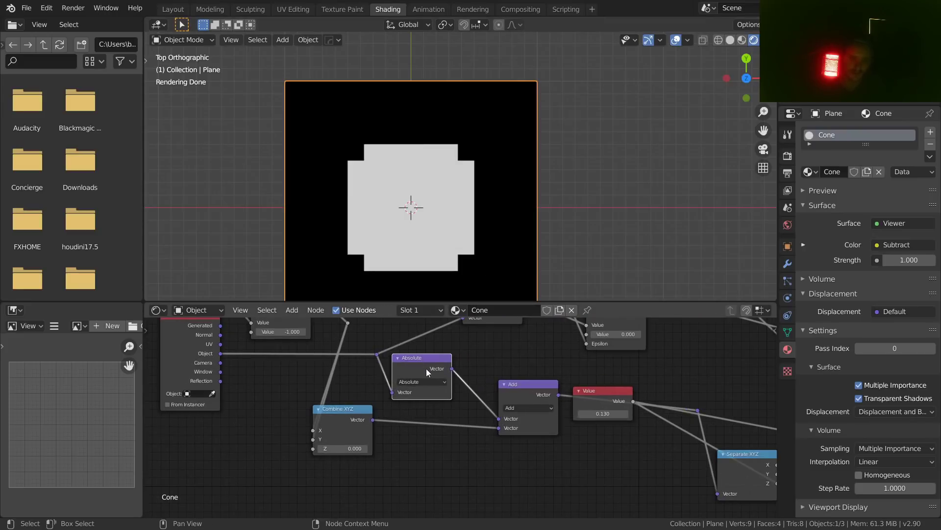
pyautogui.moveTo(514, 388); pyautogui.dragTo(473, 388)
pyautogui.moveTo(513, 401); pyautogui.dragTo(497, 388, button='middle')
pyautogui.moveTo(481, 378); pyautogui.dragTo(490, 387)
pyautogui.scroll(-1, 449, 363)
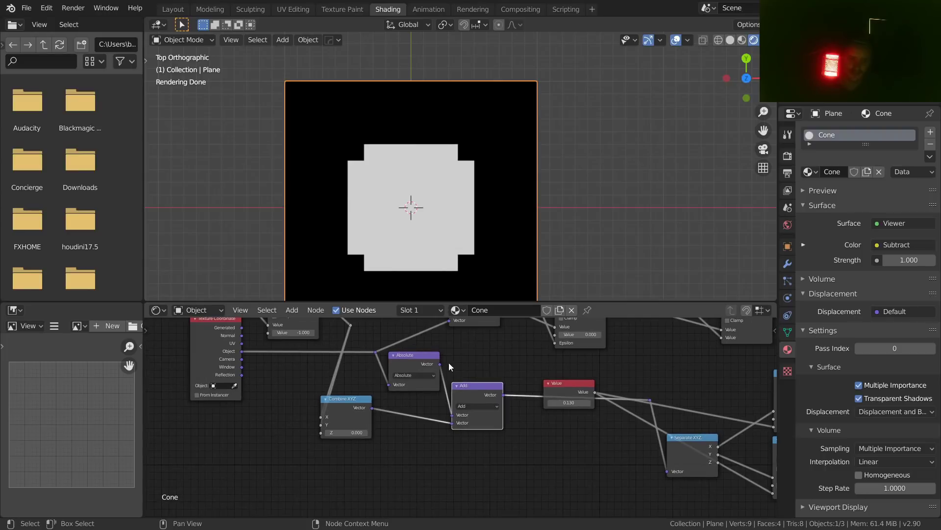
# Step: Preview the Add node, duplicate it below the Value node, and set the copy's operation to Length
pyautogui.keyDown('ctrl'); pyautogui.keyDown('shift'); pyautogui.click(485, 389); pyautogui.keyUp('shift'); pyautogui.keyUp('ctrl')
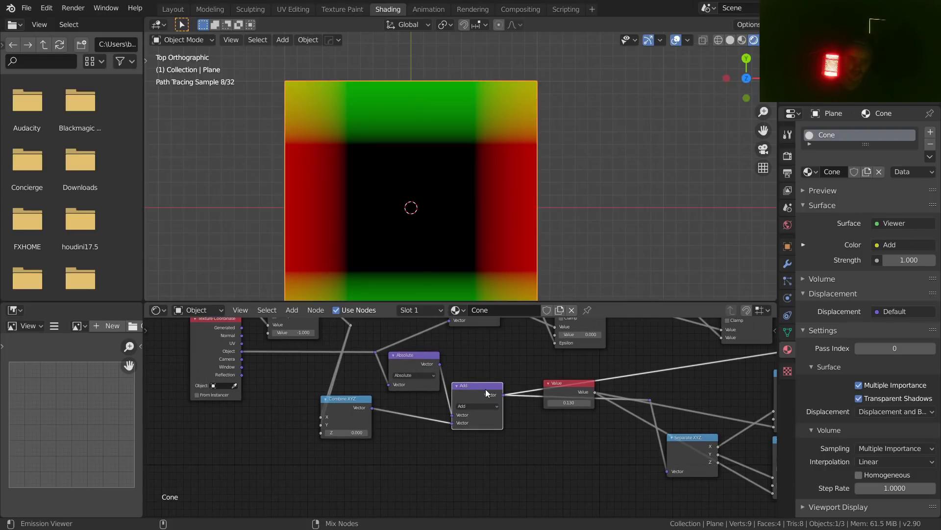
pyautogui.moveTo(518, 401); pyautogui.dragTo(421, 369, button='middle')
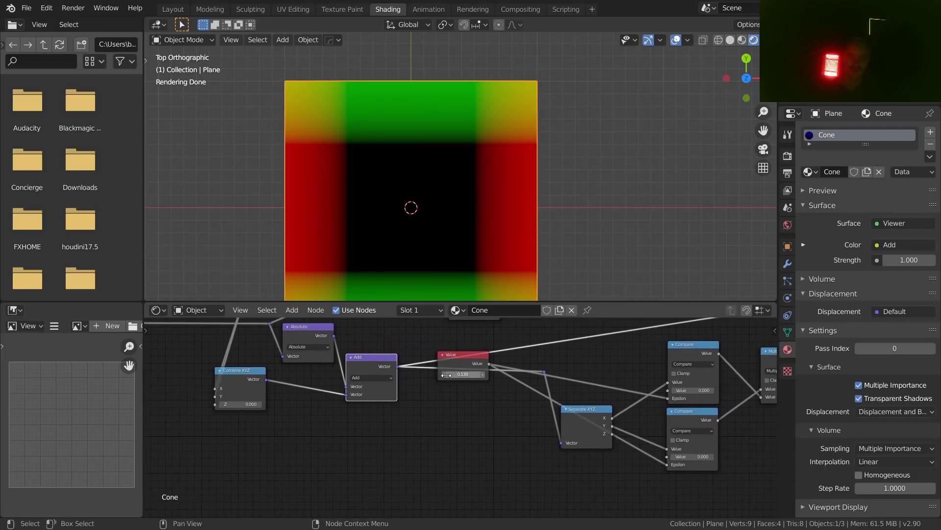
pyautogui.scroll(2, 412, 367)
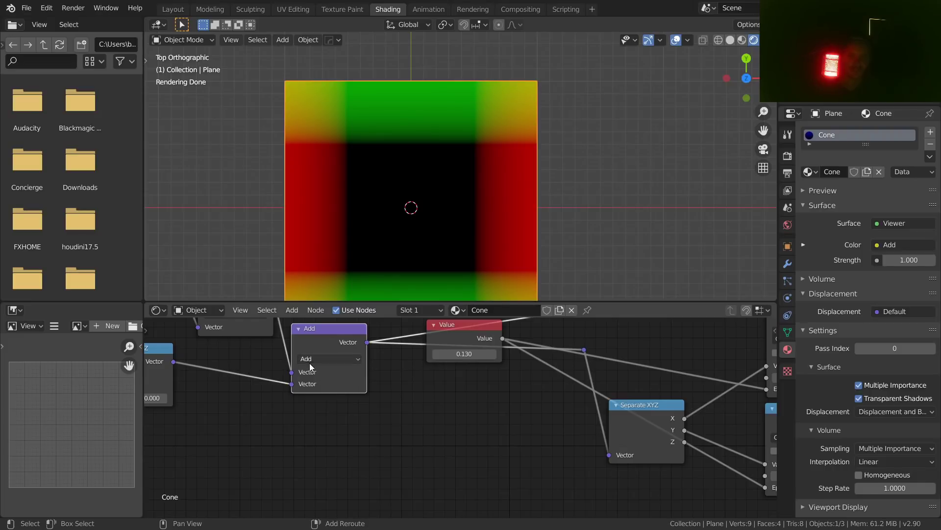
pyautogui.hotkey('shift', 'd')
pyautogui.click(426, 432)
pyautogui.click(439, 427)
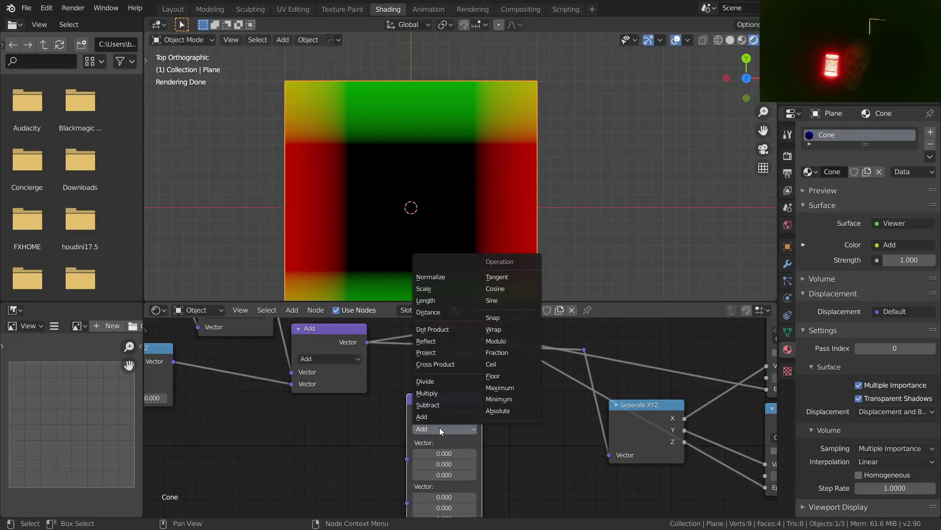
pyautogui.click(425, 300)
# Step: Feed the Add node's vector output into the Length node and preview the Length result
pyautogui.moveTo(366, 341); pyautogui.dragTo(407, 457)
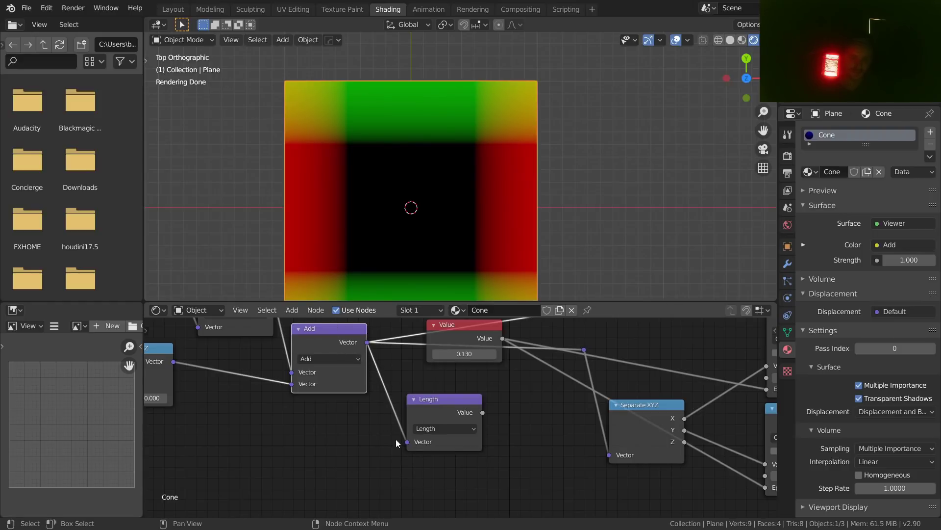
pyautogui.keyDown('ctrl'); pyautogui.keyDown('shift'); pyautogui.click(439, 403); pyautogui.keyUp('shift'); pyautogui.keyUp('ctrl')
pyautogui.scroll(-3, 443, 400)
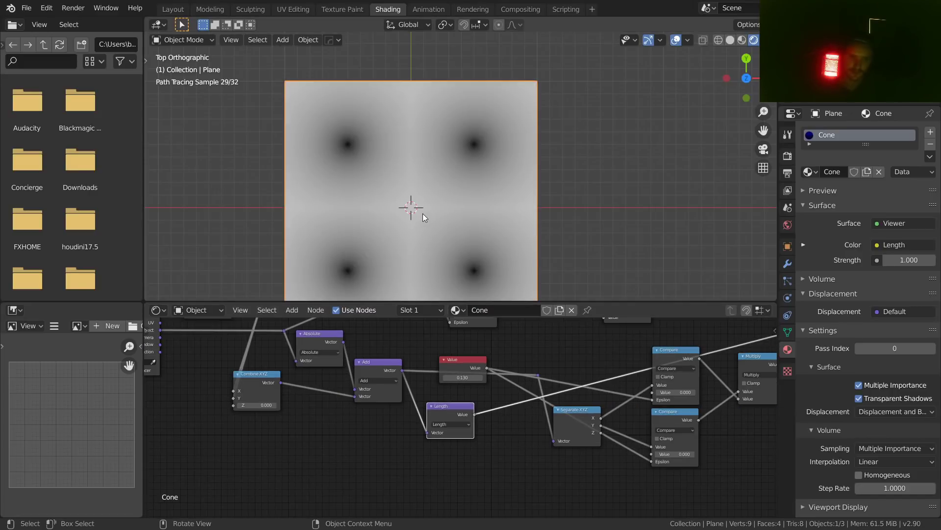
# Step: Examine the radial gradients around the corner centres, comparing the Add preview with the Length preview
pyautogui.scroll(4, 421, 214)
pyautogui.scroll(-4, 449, 166)
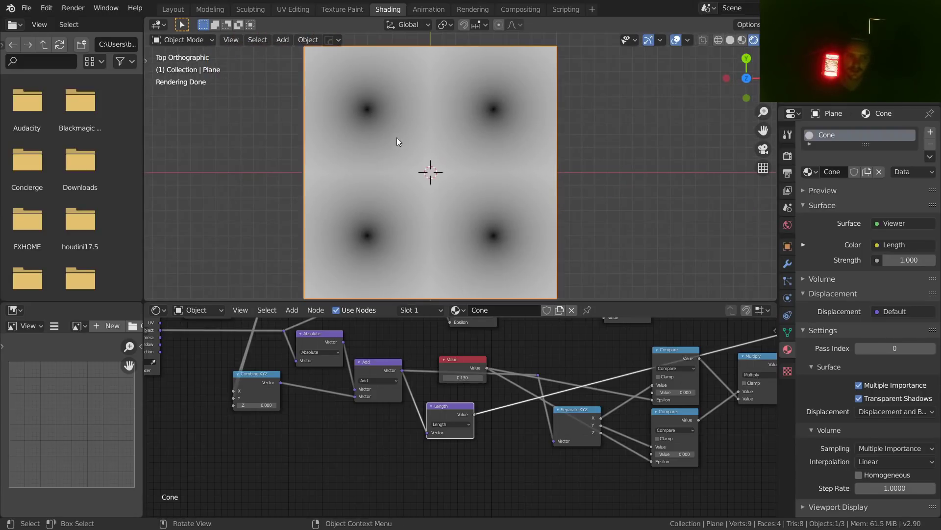
pyautogui.scroll(4, 355, 113)
pyautogui.keyDown('shift'); pyautogui.moveTo(257, 64); pyautogui.dragTo(375, 178, button='middle'); pyautogui.keyUp('shift')
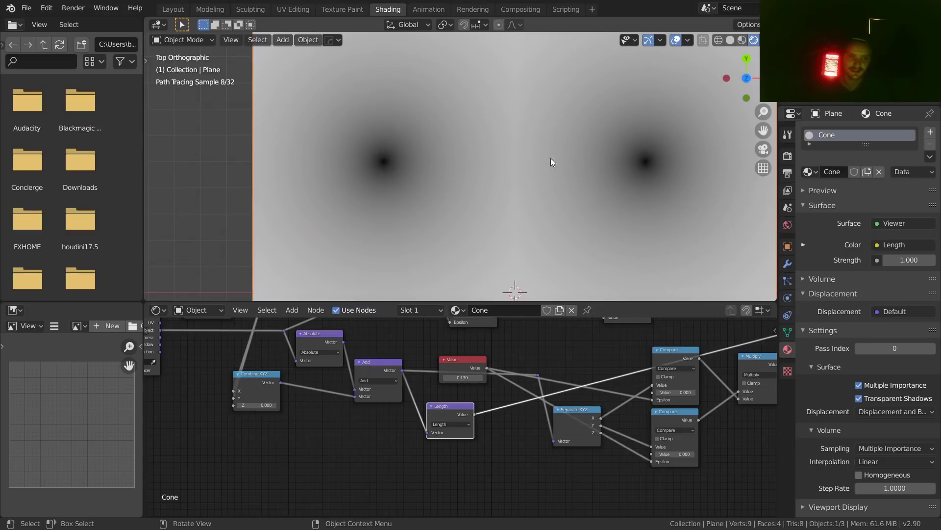
pyautogui.keyDown('shift'); pyautogui.moveTo(574, 164); pyautogui.dragTo(417, 169, button='middle'); pyautogui.keyUp('shift')
pyautogui.scroll(4, 522, 169)
pyautogui.keyDown('shift'); pyautogui.moveTo(590, 159); pyautogui.dragTo(476, 161, button='middle'); pyautogui.keyUp('shift')
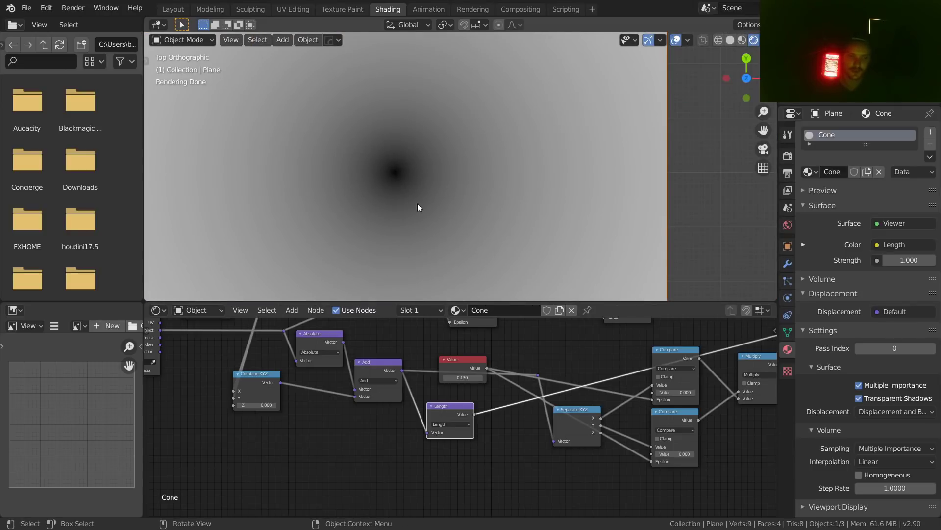
pyautogui.keyDown('ctrl'); pyautogui.keyDown('shift'); pyautogui.click(388, 365); pyautogui.keyUp('shift'); pyautogui.keyUp('ctrl')
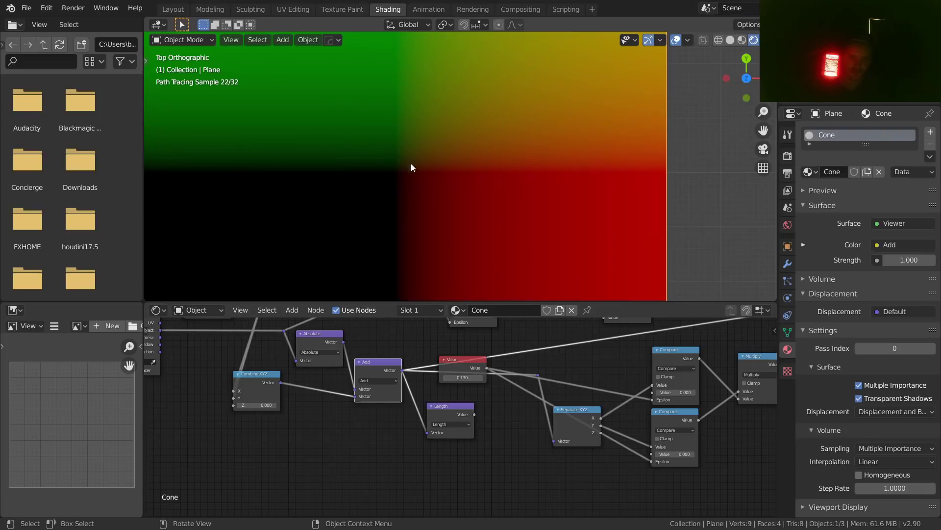
pyautogui.keyDown('ctrl'); pyautogui.keyDown('shift'); pyautogui.click(447, 405); pyautogui.keyUp('shift'); pyautogui.keyUp('ctrl')
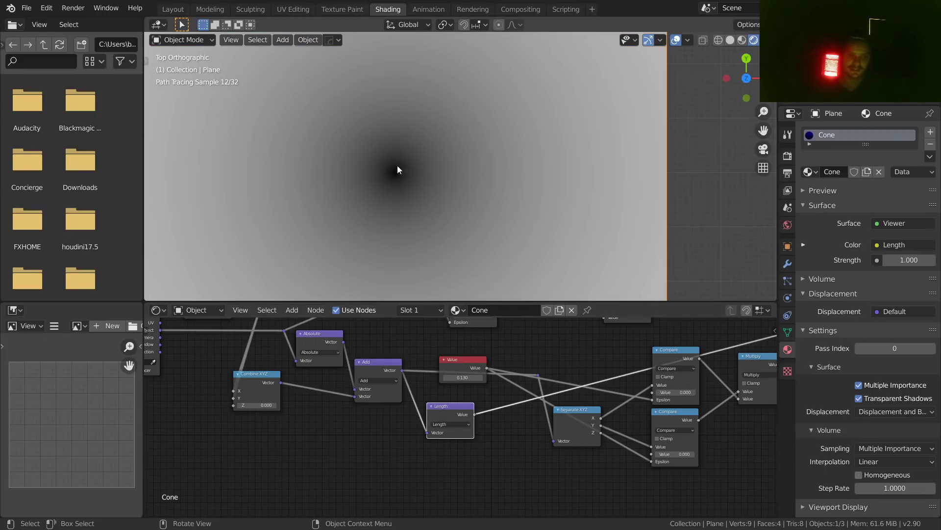
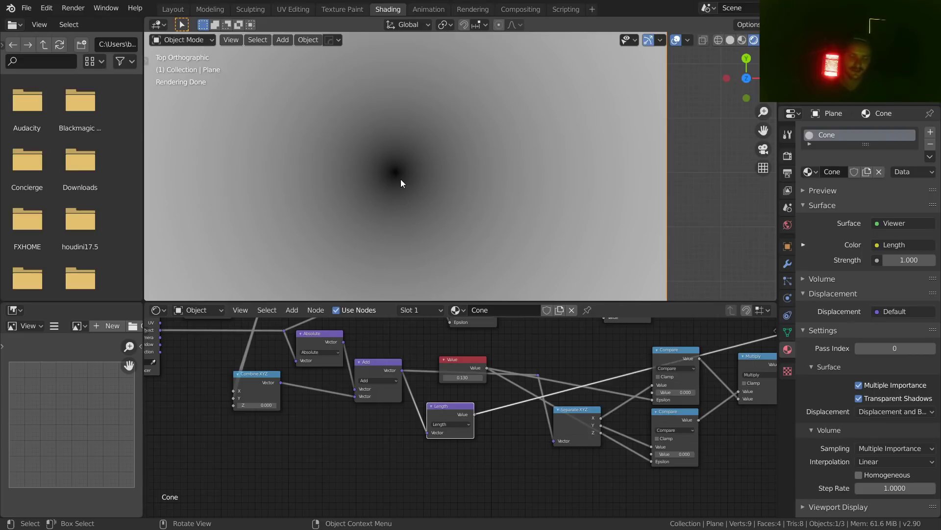
# Step: Mute the Absolute and Add nodes in turn to compare the Length gradient without them, and re-enable both
pyautogui.scroll(-8, 419, 113)
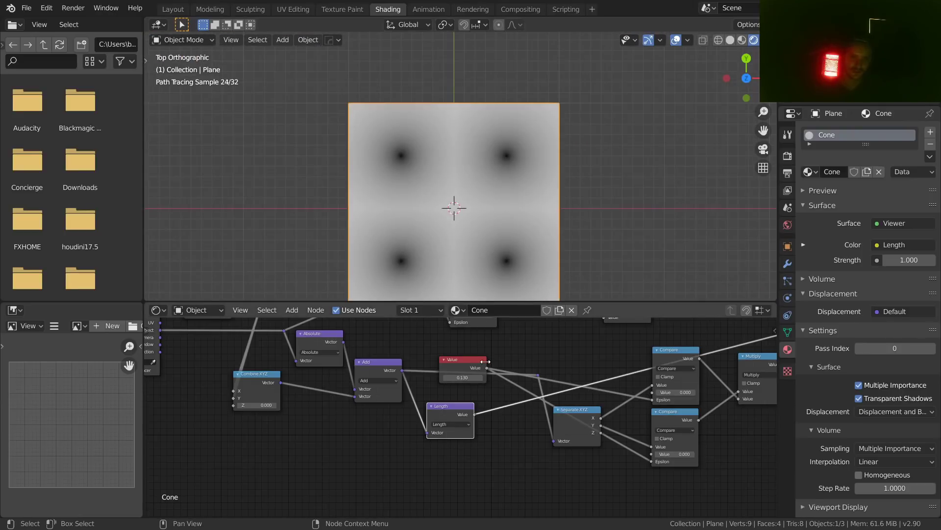
pyautogui.scroll(2, 461, 388)
pyautogui.moveTo(318, 337); pyautogui.dragTo(416, 378, button='middle')
pyautogui.click(382, 363)
pyautogui.press('m')
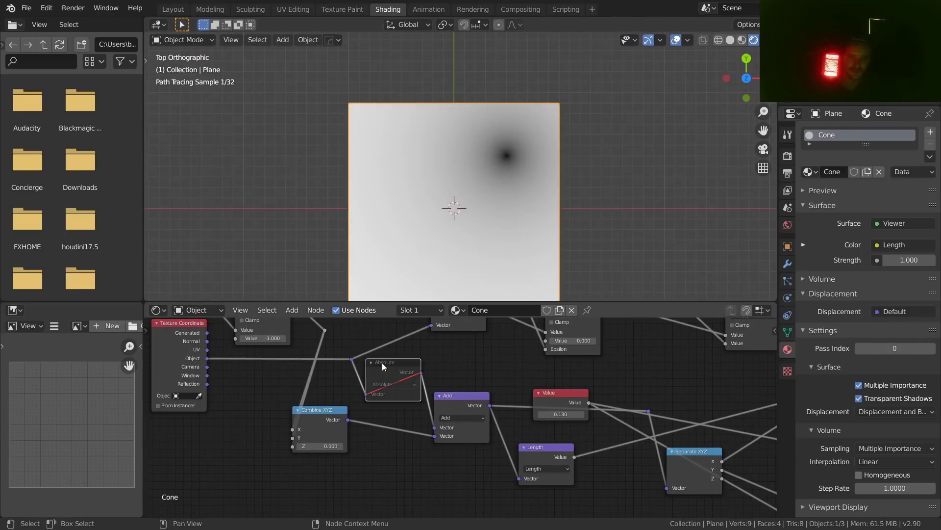
pyautogui.click(460, 394)
pyautogui.press('m')
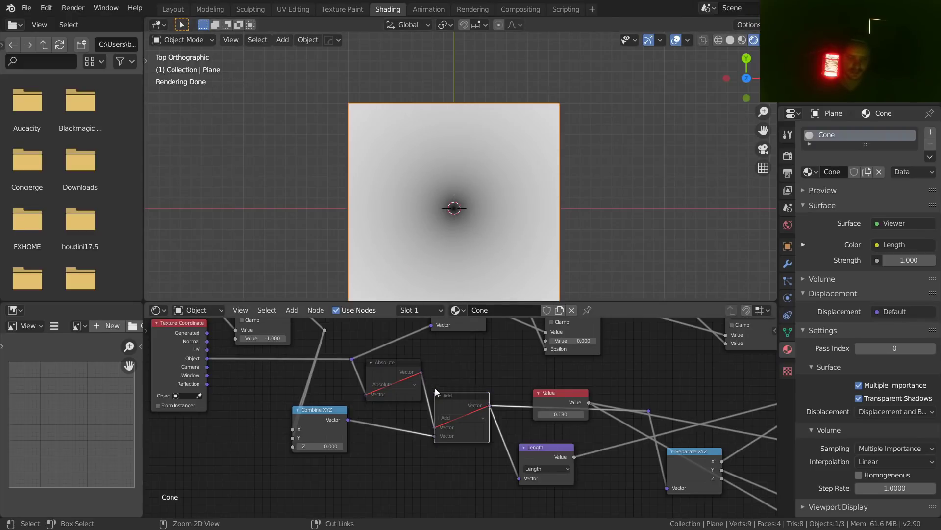
pyautogui.hotkey('ctrl', 'z')
pyautogui.hotkey('ctrl', 'z')
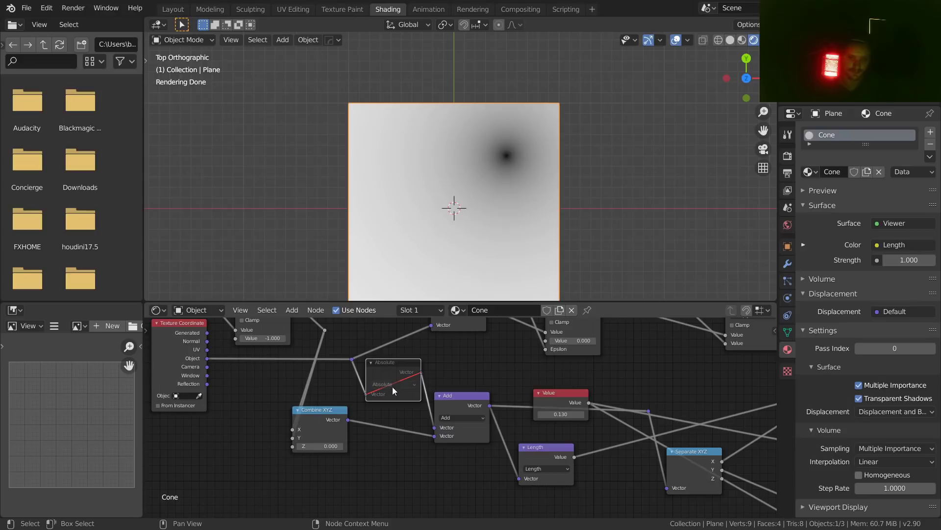
pyautogui.press('m')
# Step: Save the file, and move the Length node lower and the Add node down beneath Absolute
pyautogui.scroll(-2, 530, 420)
pyautogui.hotkey('ctrl', 's')
pyautogui.moveTo(536, 431); pyautogui.dragTo(459, 402, button='middle')
pyautogui.moveTo(460, 402); pyautogui.dragTo(442, 478)
pyautogui.moveTo(384, 348); pyautogui.dragTo(349, 384)
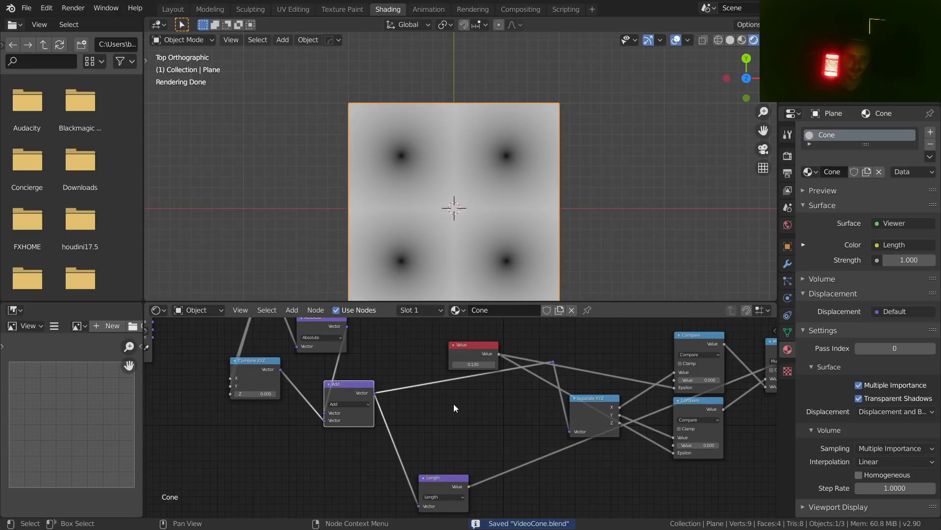
# Step: Add a ColorRamp node on the link between the Length node and the viewer
pyautogui.moveTo(471, 428); pyautogui.dragTo(329, 340, button='middle')
pyautogui.hotkey('shift', 'a')
pyautogui.click(329, 340)
pyautogui.write('c')
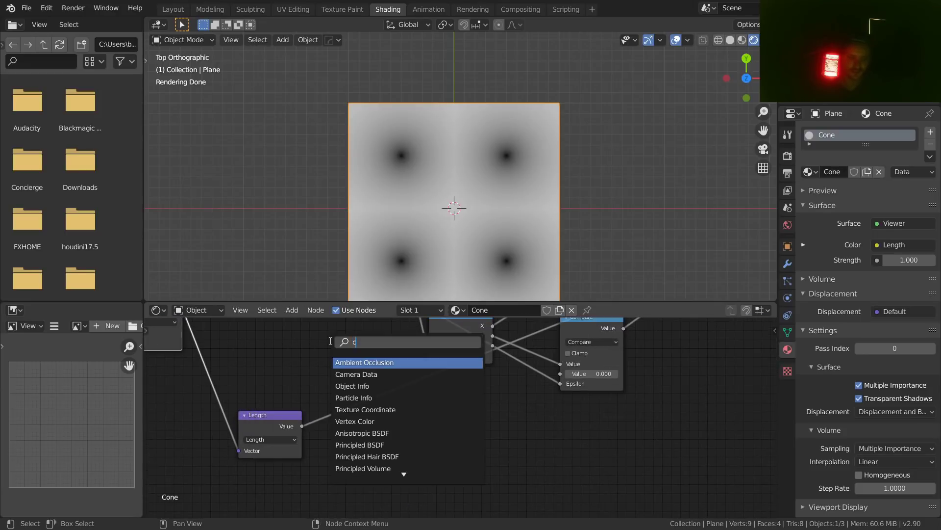
pyautogui.write('olor')
pyautogui.press('Return')
# Step: Set the ColorRamp's black stop to 0.26 and white stop to about 0.32, and remove the node keeping its link
pyautogui.click(404, 424)
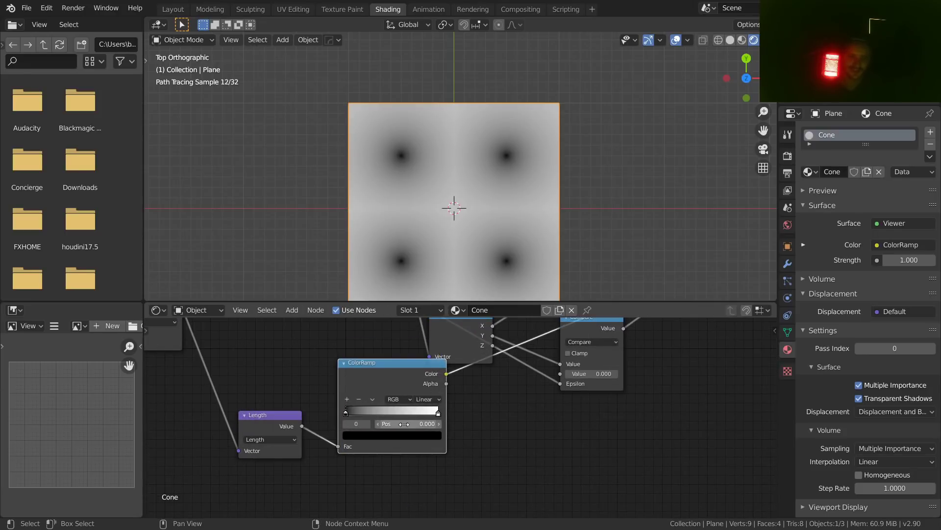
pyautogui.click(404, 423)
pyautogui.write('0.26')
pyautogui.press('Return')
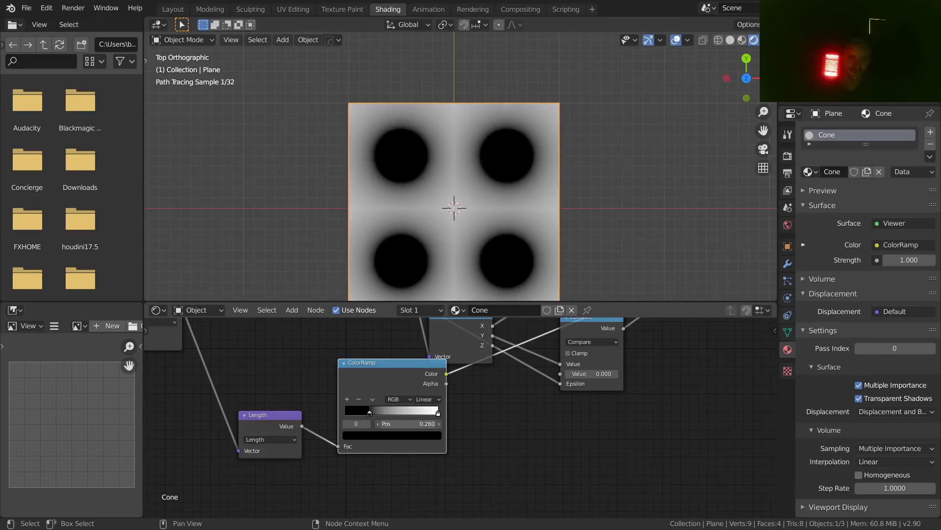
pyautogui.click(369, 424)
pyautogui.moveTo(403, 424); pyautogui.dragTo(370, 424)
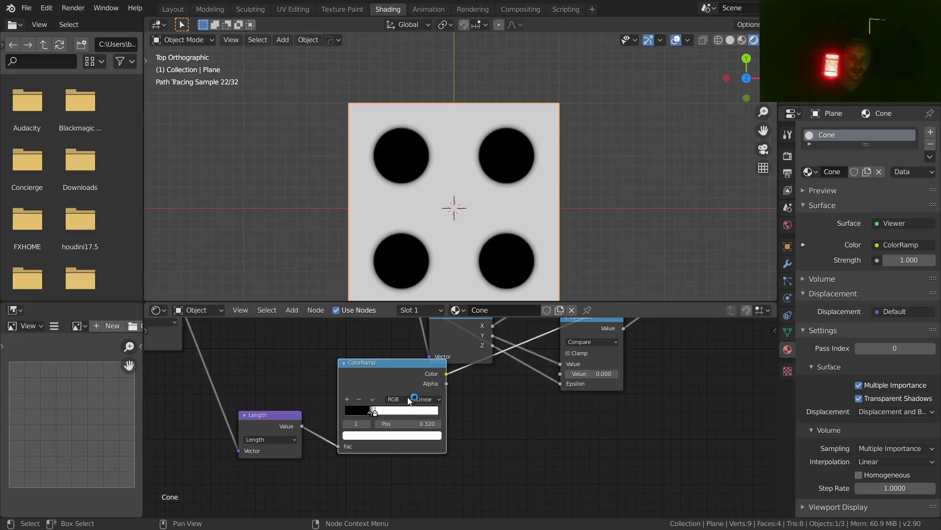
pyautogui.hotkey('ctrl', 'x')
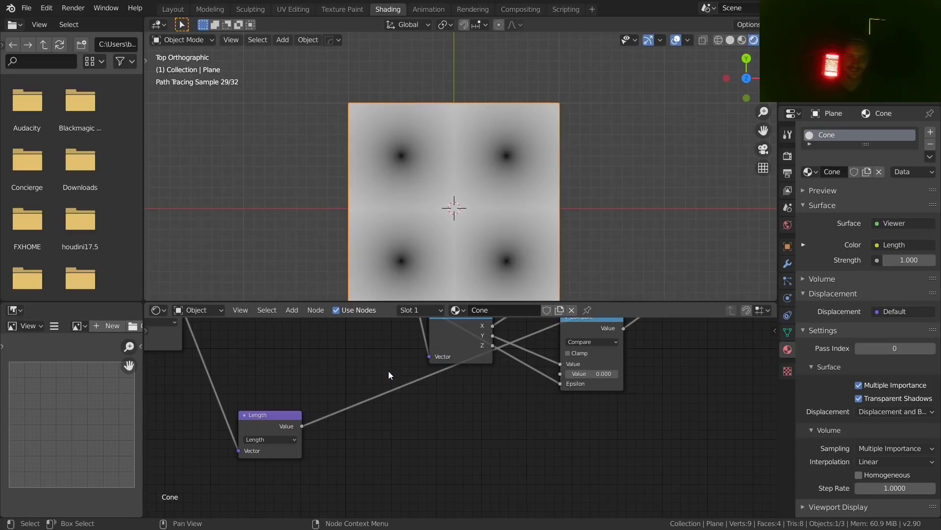
# Step: Move the Length node closer to Add, and shift the 0.130 Value node up and away from the links
pyautogui.moveTo(362, 383); pyautogui.dragTo(473, 435, button='middle')
pyautogui.scroll(-3, 463, 438)
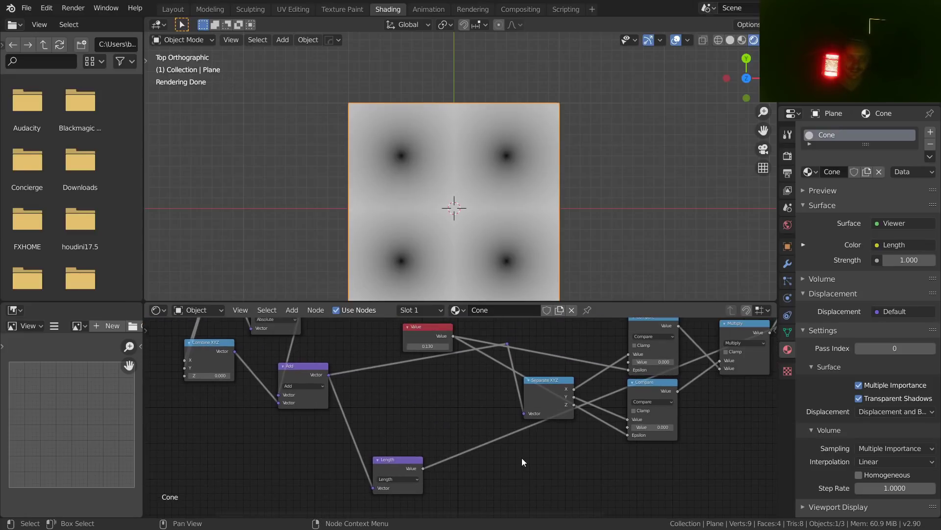
pyautogui.moveTo(404, 460); pyautogui.dragTo(360, 442)
pyautogui.scroll(5, 447, 379)
pyautogui.moveTo(446, 378); pyautogui.dragTo(426, 423, button='middle')
pyautogui.scroll(2, 413, 358)
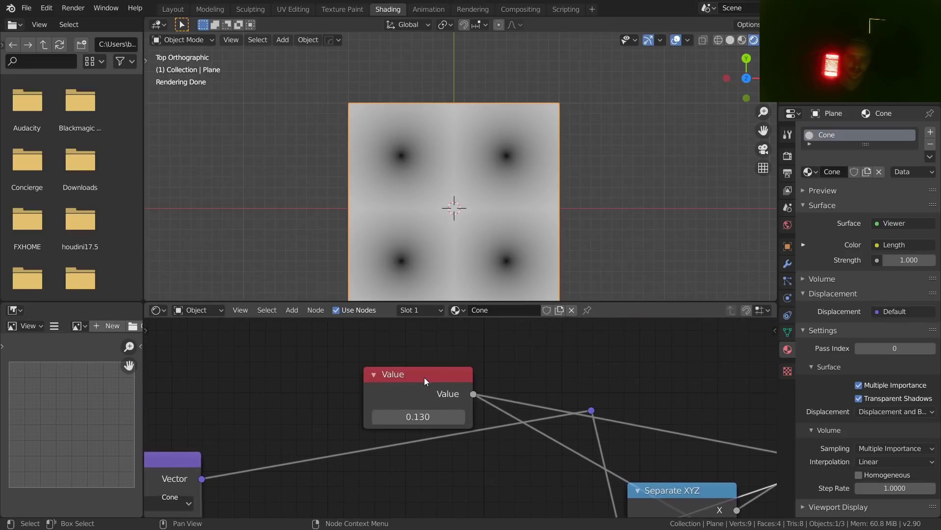
pyautogui.moveTo(423, 381); pyautogui.dragTo(405, 349)
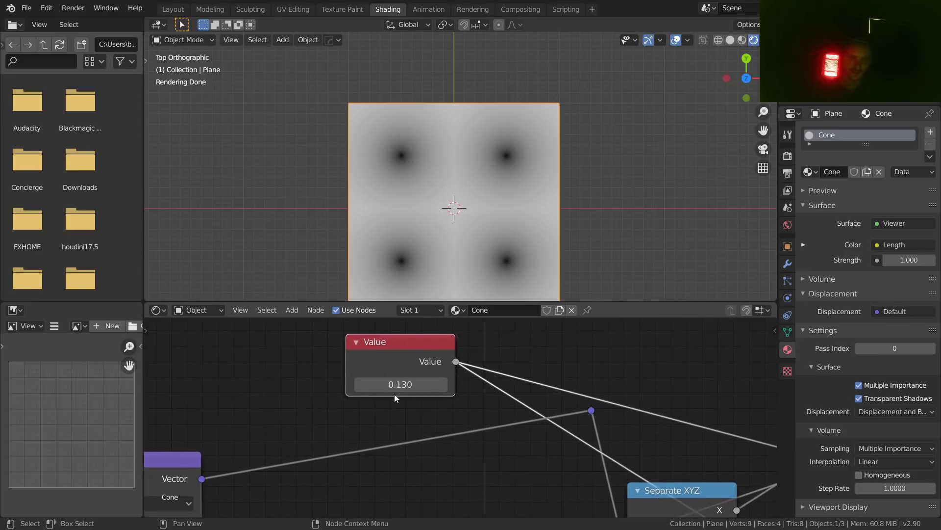
# Step: Preview the Subtract node again and examine the notched corner of the base mask up close
pyautogui.scroll(-3, 394, 393)
pyautogui.moveTo(590, 407); pyautogui.dragTo(337, 422, button='middle')
pyautogui.scroll(-1, 557, 375)
pyautogui.moveTo(558, 375); pyautogui.dragTo(424, 480, button='middle')
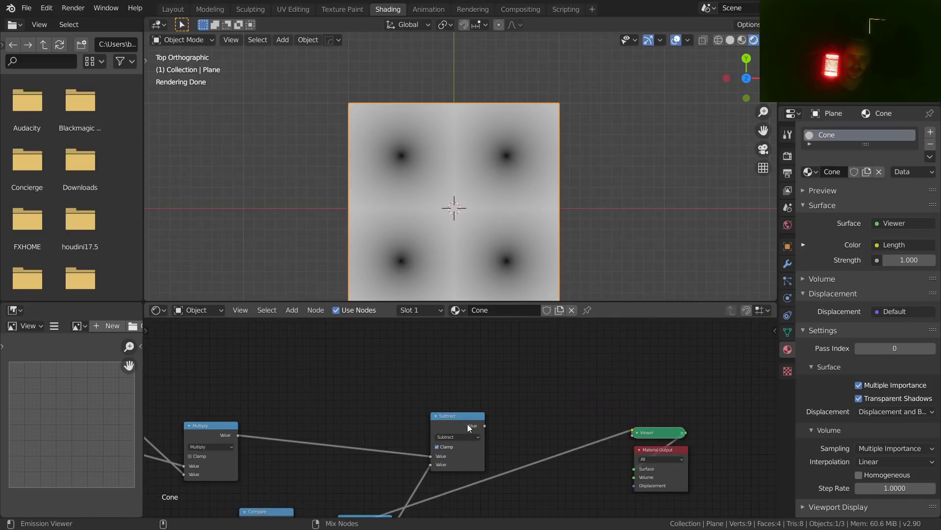
pyautogui.keyDown('ctrl'); pyautogui.keyDown('shift'); pyautogui.click(469, 423); pyautogui.keyUp('shift'); pyautogui.keyUp('ctrl')
pyautogui.scroll(4, 471, 164)
pyautogui.scroll(4, 516, 145)
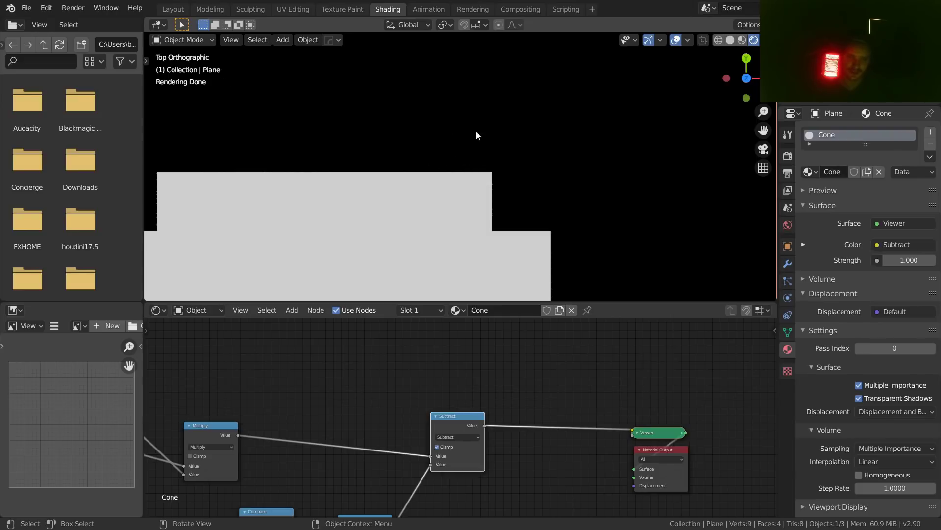
# Step: Preview the output of the Length node in the viewport
pyautogui.scroll(-8, 470, 422)
pyautogui.moveTo(378, 401); pyautogui.dragTo(604, 315, button='middle')
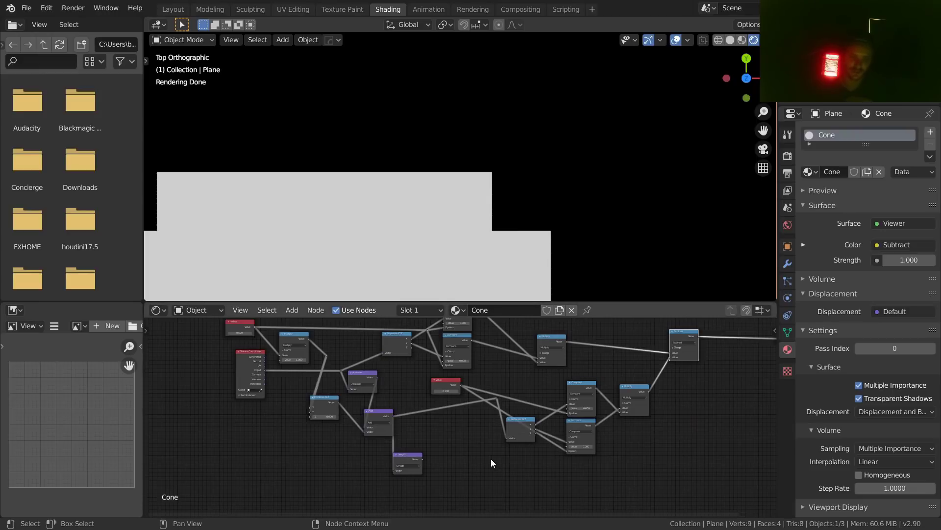
pyautogui.scroll(2, 490, 458)
pyautogui.keyDown('ctrl'); pyautogui.keyDown('shift'); pyautogui.click(392, 474); pyautogui.keyUp('shift'); pyautogui.keyUp('ctrl')
# Step: Add a Math node on the link between the Length node and the viewer, and reposition both nodes
pyautogui.scroll(4, 471, 444)
pyautogui.moveTo(472, 444); pyautogui.dragTo(365, 401, button='middle')
pyautogui.hotkey('shift', 'a')
pyautogui.click(300, 369)
pyautogui.write('math')
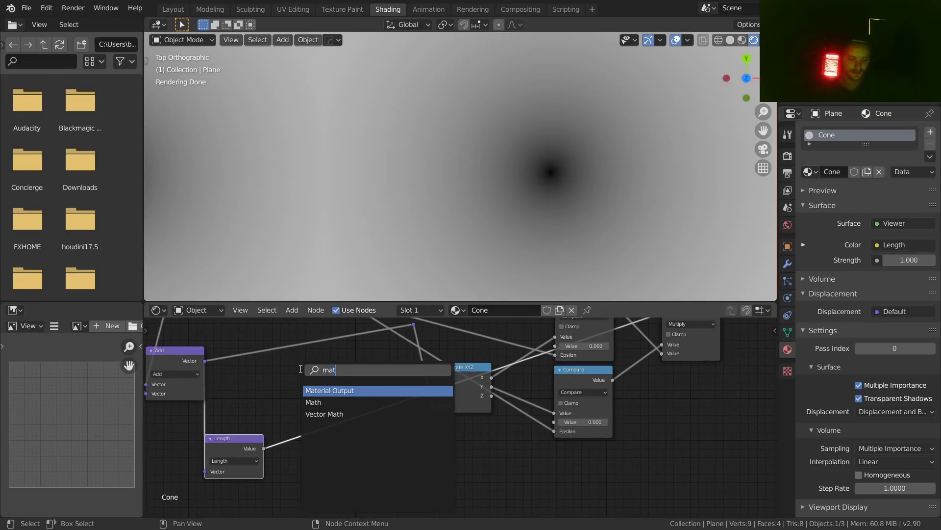
pyautogui.press('Return')
pyautogui.click(362, 464)
pyautogui.moveTo(343, 460); pyautogui.dragTo(504, 428, button='middle')
pyautogui.moveTo(493, 424); pyautogui.dragTo(496, 424)
pyautogui.moveTo(391, 404); pyautogui.dragTo(422, 369)
pyautogui.click(455, 381)
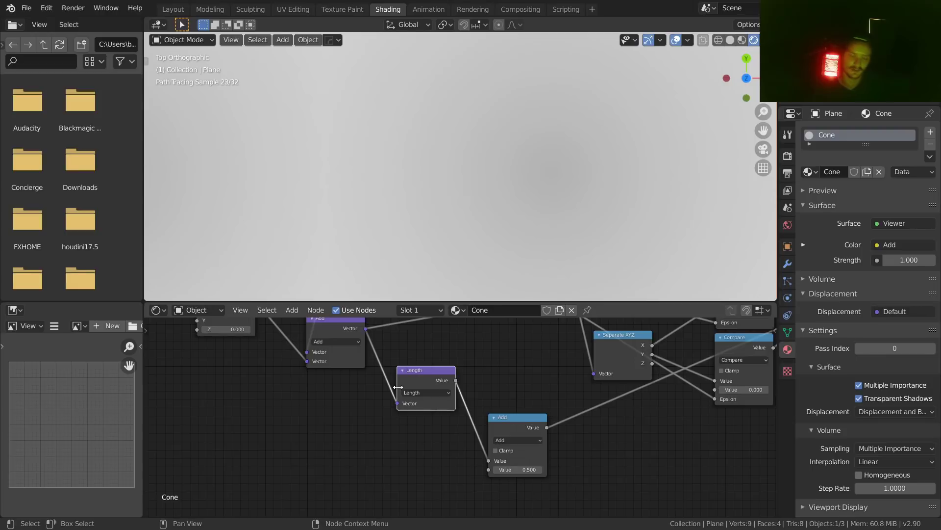
# Step: Set the new Math node to Greater Than with a threshold of 0.290 and move it farther from Length
pyautogui.scroll(-4, 453, 186)
pyautogui.scroll(-1, 452, 183)
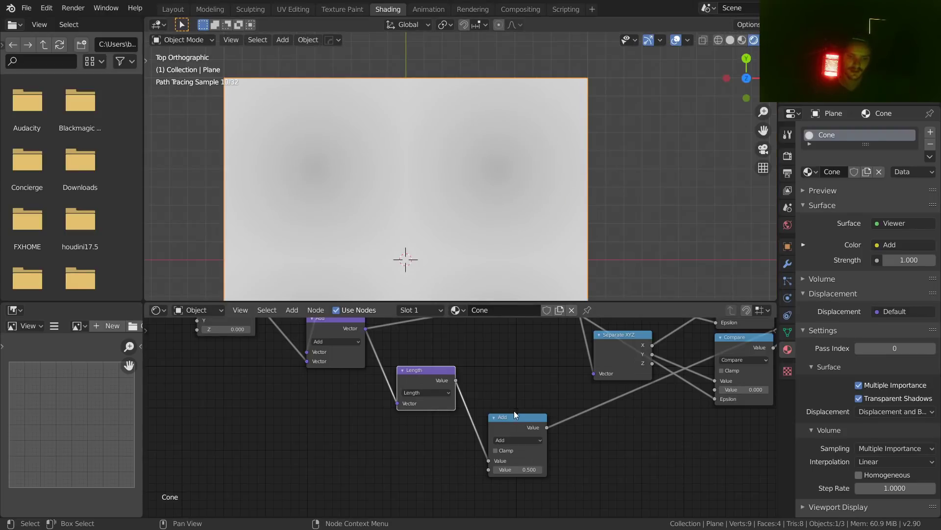
pyautogui.scroll(1, 513, 410)
pyautogui.click(533, 445)
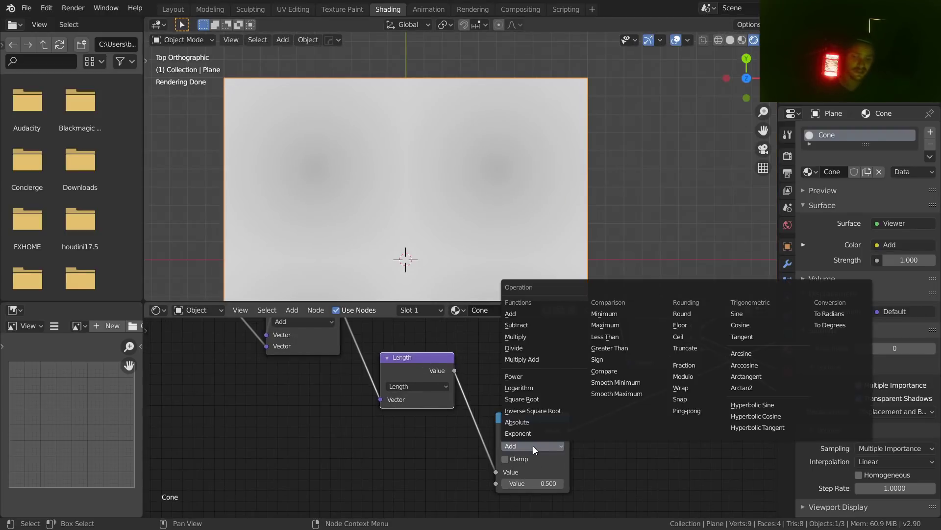
pyautogui.press('g')
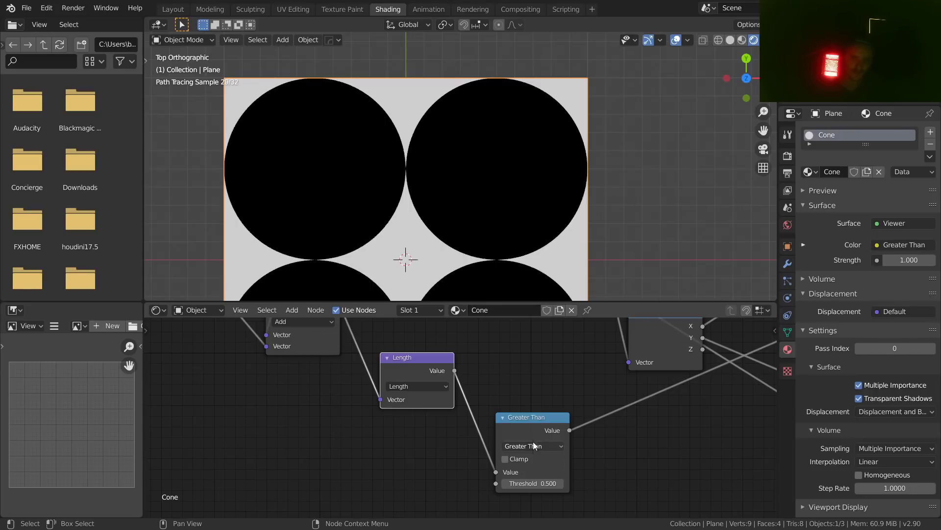
pyautogui.press('g')
pyautogui.click(583, 432)
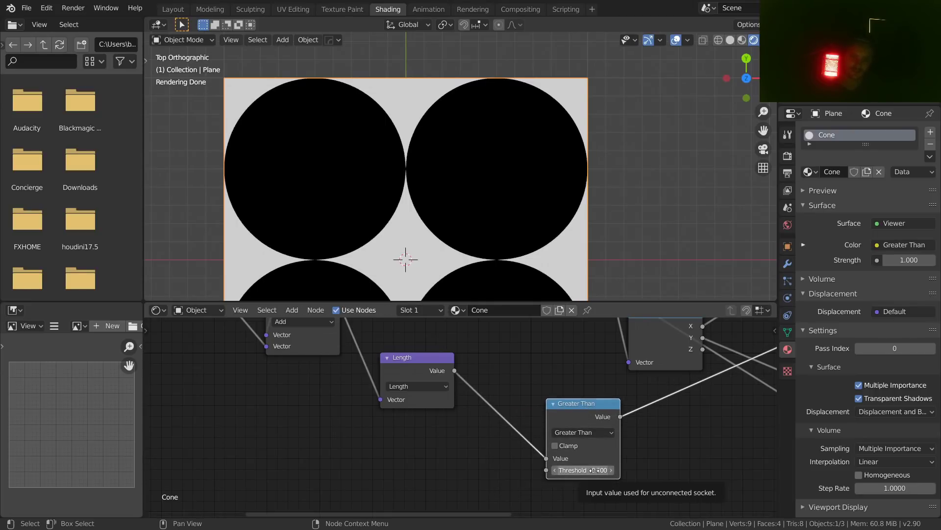
pyautogui.moveTo(595, 470); pyautogui.dragTo(568, 470)
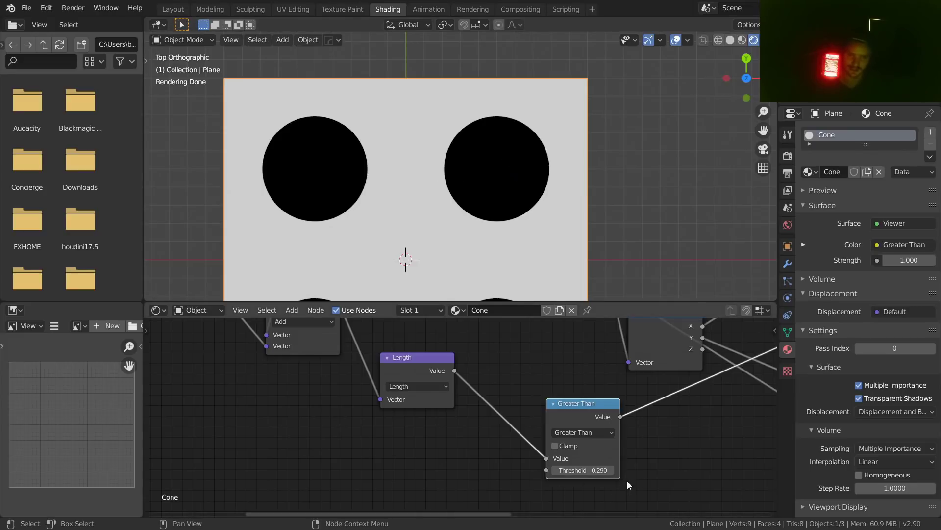
pyautogui.moveTo(628, 438); pyautogui.dragTo(519, 433, button='middle')
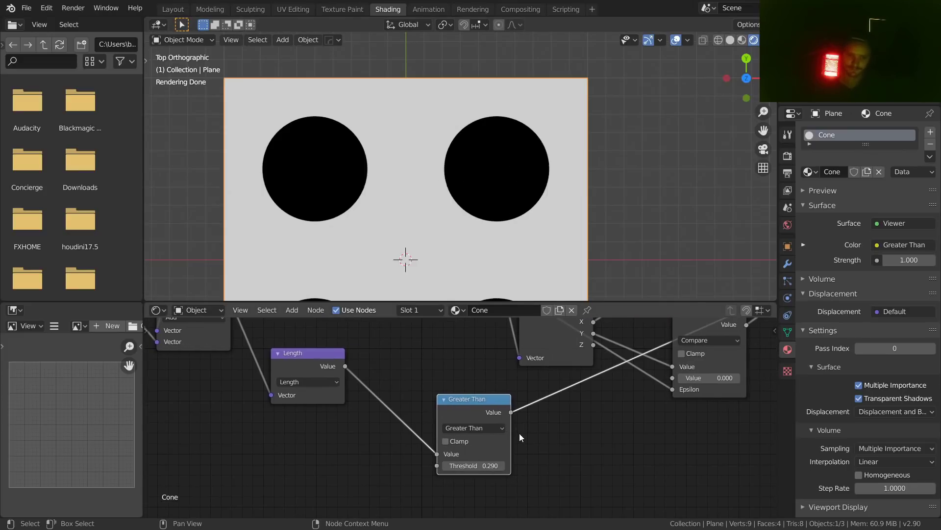
# Step: Try the Less Than operation on the Math node and undo it
pyautogui.click(479, 428)
pyautogui.click(562, 320)
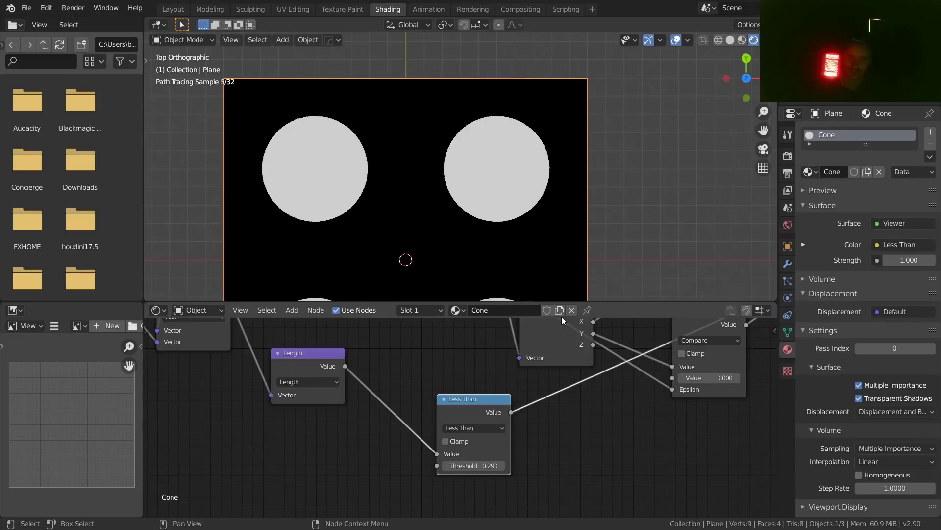
pyautogui.hotkey('ctrl', 'z')
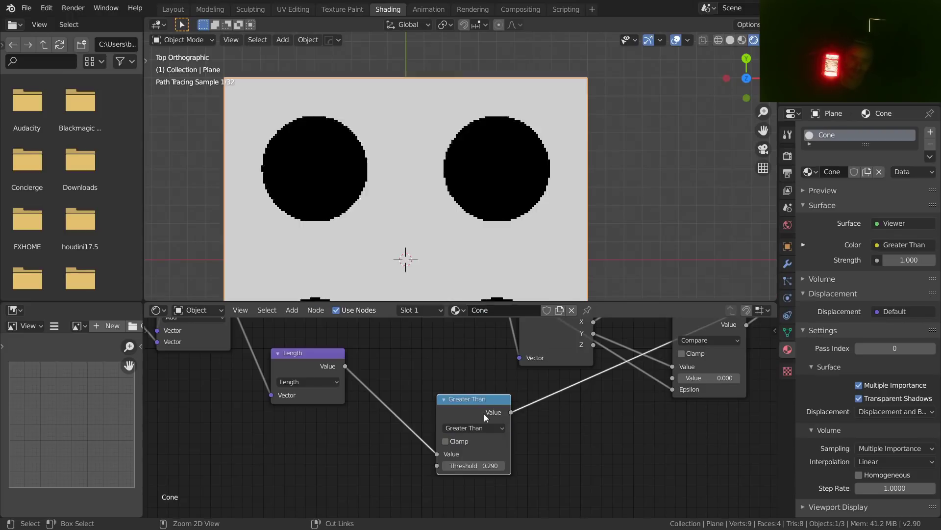
# Step: Try adding an Invert node after the Greater Than node, and undo back through the threshold change
pyautogui.hotkey('shift', 'a')
pyautogui.click(447, 375)
pyautogui.write('inv')
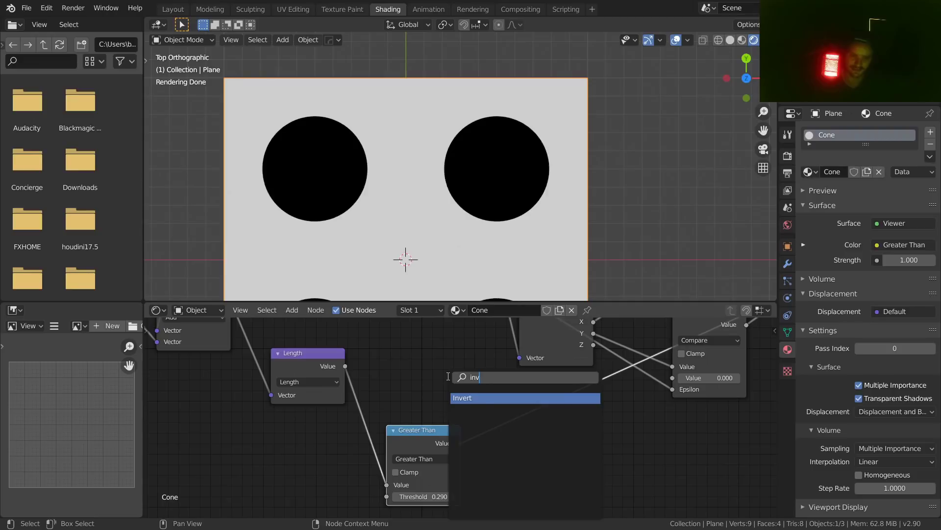
pyautogui.press('Return')
pyautogui.click(447, 375)
pyautogui.hotkey('ctrl', 'z')
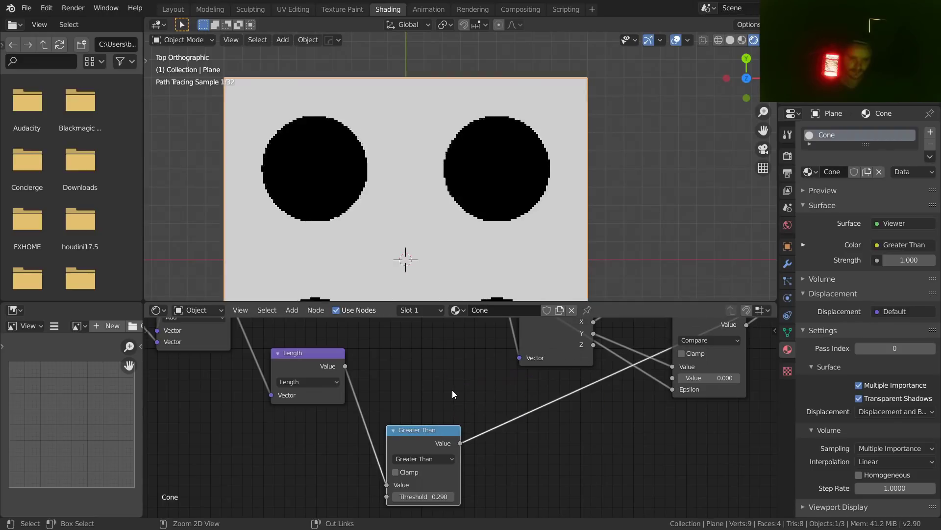
pyautogui.hotkey('ctrl', 'z')
pyautogui.hotkey('ctrl', 'z')
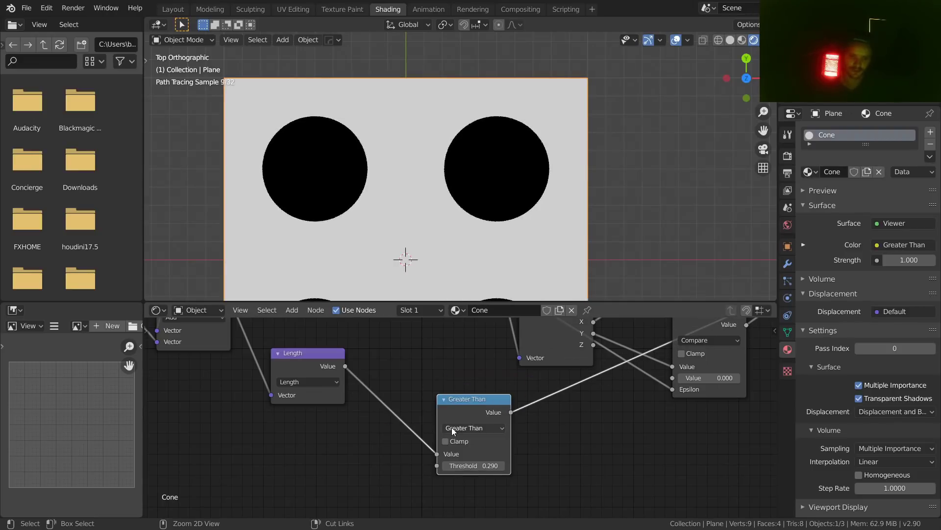
pyautogui.hotkey('ctrl', 'z')
# Step: Change the Math node after Length to Less Than with a threshold of 0.25
pyautogui.click(456, 428)
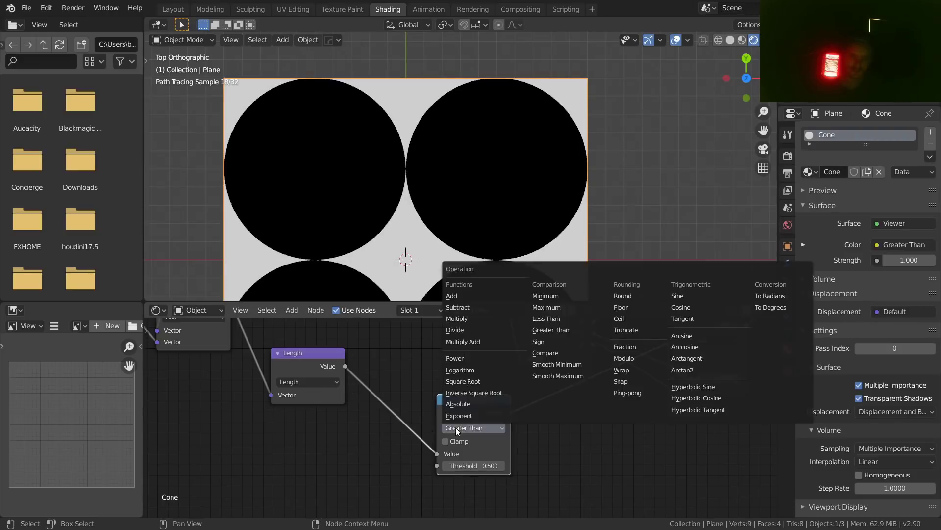
pyautogui.click(546, 318)
pyautogui.click(492, 464)
pyautogui.write('0.25')
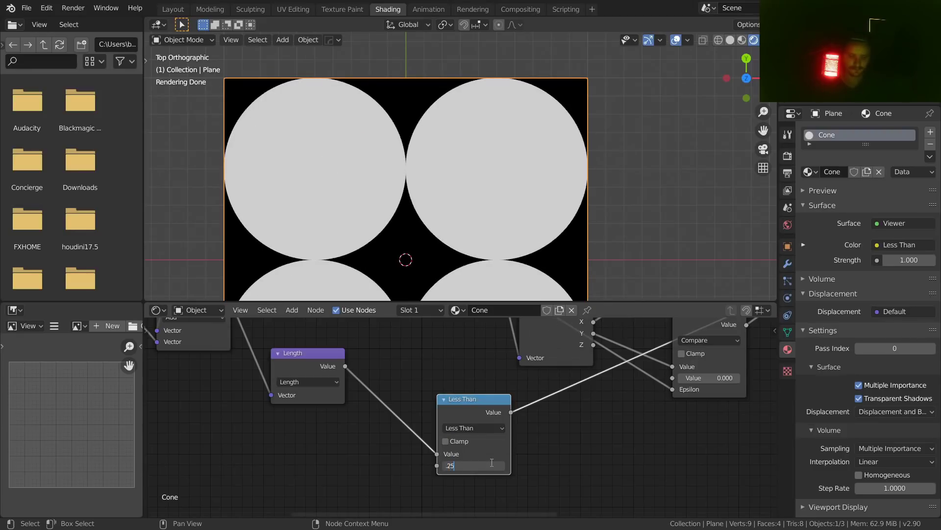
pyautogui.press('Return')
# Step: Move the Less Than node below the lower Compare node, and preview the Subtract node's base mask up close
pyautogui.scroll(-4, 528, 406)
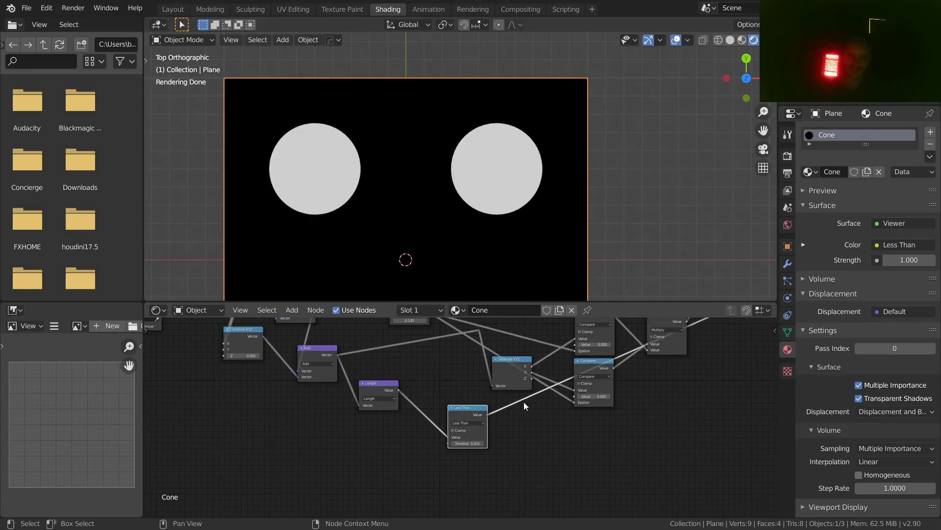
pyautogui.moveTo(523, 401); pyautogui.dragTo(393, 426, button='middle')
pyautogui.moveTo(350, 435); pyautogui.dragTo(489, 459)
pyautogui.scroll(2, 493, 428)
pyautogui.moveTo(532, 401); pyautogui.dragTo(372, 449, button='middle')
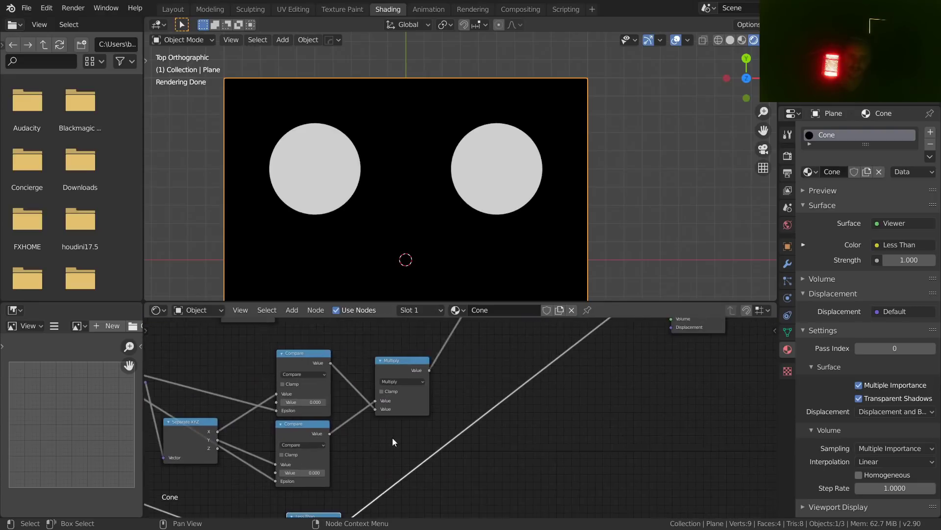
pyautogui.scroll(-3, 516, 413)
pyautogui.moveTo(481, 336); pyautogui.dragTo(469, 352)
pyautogui.keyDown('ctrl'); pyautogui.keyDown('shift'); pyautogui.click(469, 352); pyautogui.keyUp('shift'); pyautogui.keyUp('ctrl')
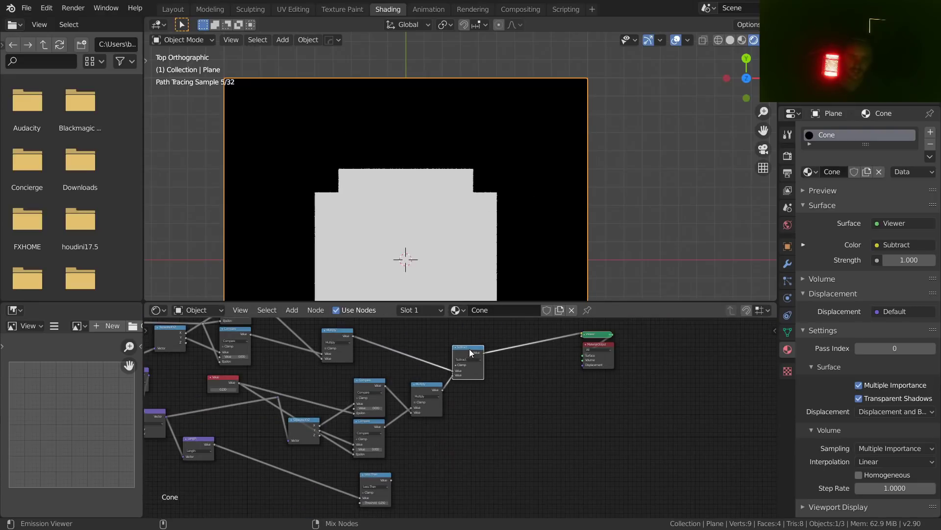
pyautogui.scroll(3, 473, 204)
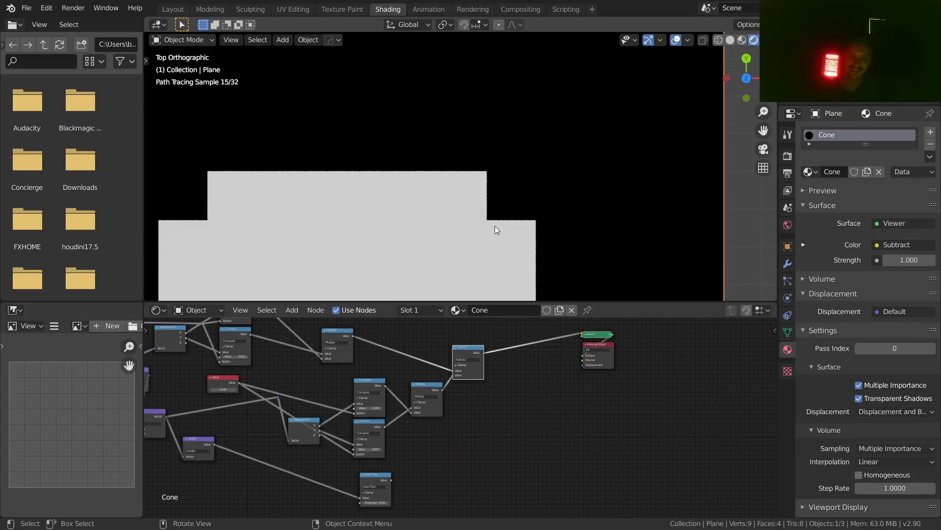
pyautogui.scroll(3, 511, 359)
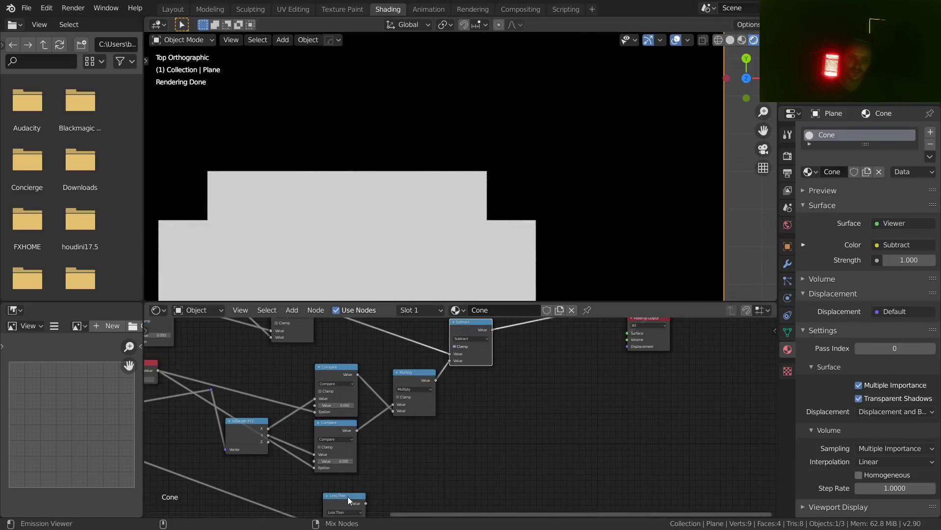
# Step: Preview the output of the Less Than node
pyautogui.keyDown('ctrl'); pyautogui.keyDown('shift'); pyautogui.click(348, 496); pyautogui.keyUp('shift'); pyautogui.keyUp('ctrl')
pyautogui.moveTo(494, 414); pyautogui.dragTo(457, 435, button='middle')
pyautogui.moveTo(374, 419); pyautogui.dragTo(662, 377, button='middle')
pyautogui.moveTo(599, 385); pyautogui.dragTo(384, 387, button='middle')
# Step: Duplicate the Subtract node onto the Less Than viewer link, set it to Add, and connect the Subtract output to it
pyautogui.keyDown('ctrl'); pyautogui.keyDown('shift'); pyautogui.click(486, 392); pyautogui.keyUp('shift'); pyautogui.keyUp('ctrl')
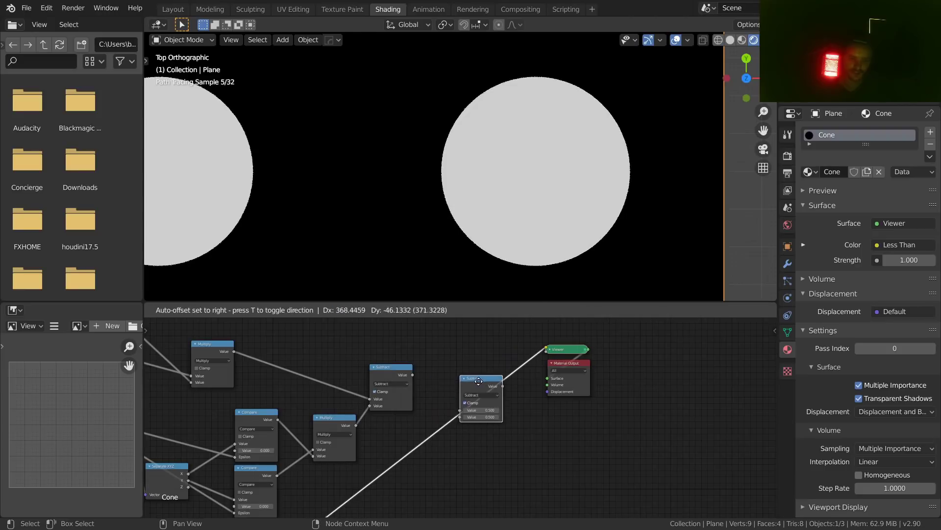
pyautogui.keyDown('ctrl'); pyautogui.scroll(1, 486, 393); pyautogui.keyUp('ctrl')
pyautogui.scroll(4, 465, 390)
pyautogui.moveTo(395, 359); pyautogui.dragTo(461, 419)
pyautogui.moveTo(505, 377); pyautogui.dragTo(467, 377)
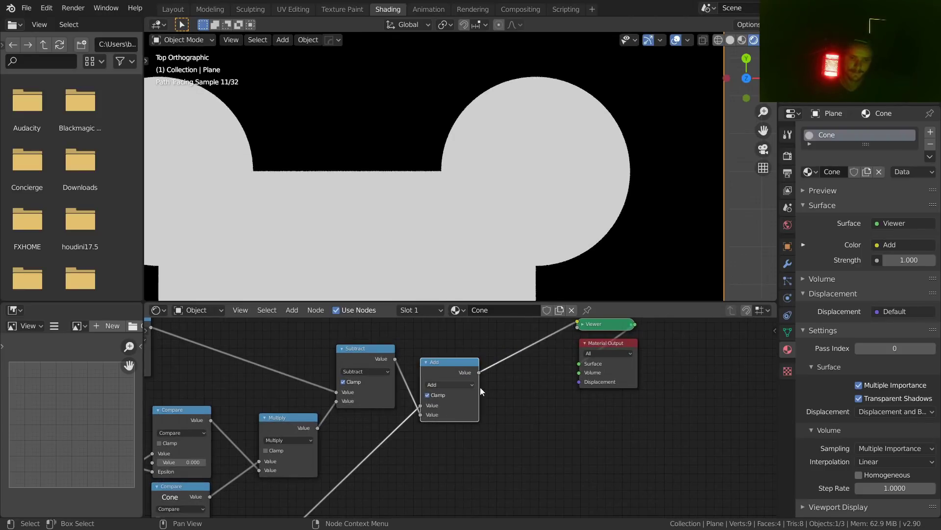
# Step: Turn off Clamp on the new Add node to examine where the masks overlap, and turn it back on
pyautogui.moveTo(411, 410); pyautogui.dragTo(458, 391, button='middle')
pyautogui.scroll(2, 482, 384)
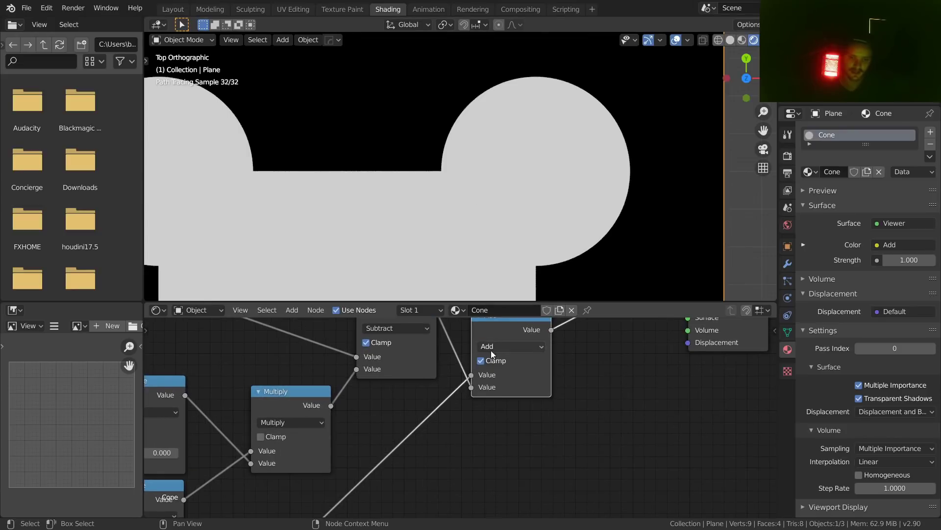
pyautogui.click(481, 361)
pyautogui.scroll(4, 485, 204)
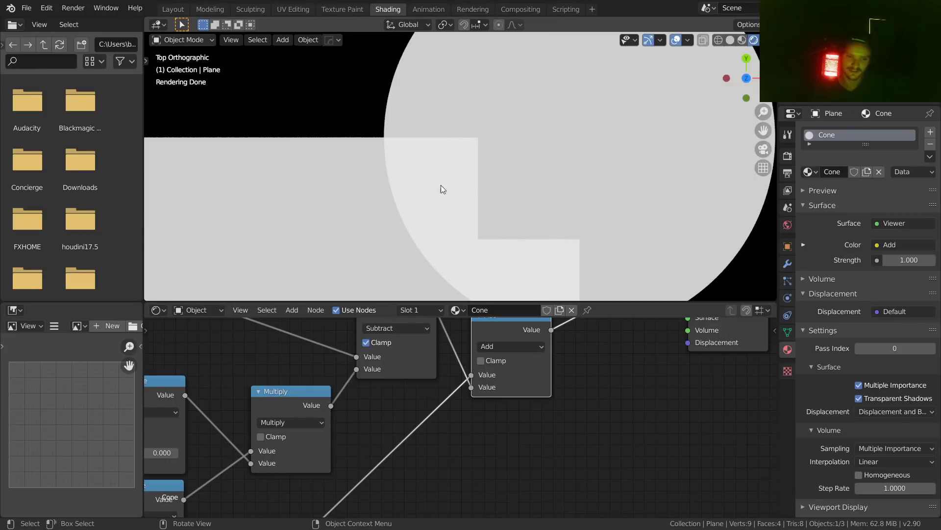
pyautogui.click(481, 361)
# Step: Set the Less Than node's threshold to 0.140 to shrink the corner circles
pyautogui.scroll(-2, 541, 374)
pyautogui.scroll(-4, 497, 258)
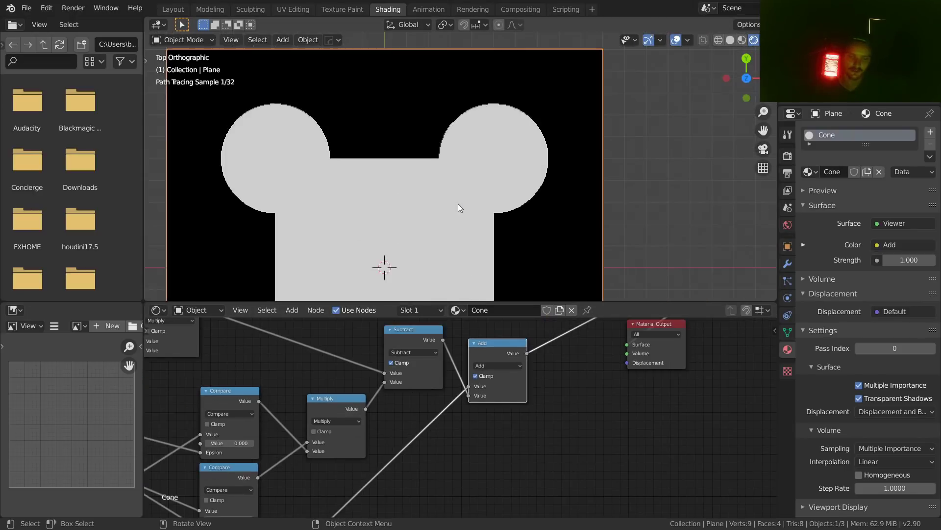
pyautogui.scroll(-2, 459, 206)
pyautogui.keyDown('shift'); pyautogui.moveTo(459, 206); pyautogui.dragTo(486, 160, button='middle'); pyautogui.keyUp('shift')
pyautogui.moveTo(409, 411); pyautogui.dragTo(592, 444, button='middle')
pyautogui.scroll(5, 465, 443)
pyautogui.keyDown('shift'); pyautogui.moveTo(464, 432); pyautogui.dragTo(457, 432); pyautogui.keyUp('shift')
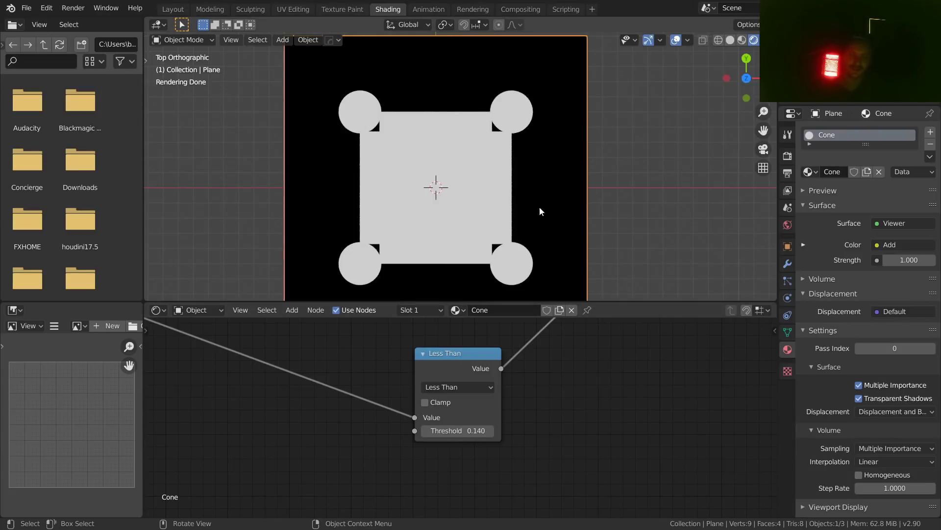
# Step: Try a different threshold on the Less Than node and undo the change
pyautogui.moveTo(458, 431); pyautogui.dragTo(468, 431)
pyautogui.hotkey('ctrl', 'z')
pyautogui.hotkey('ctrl', 'z')
# Step: Save the file and examine a corner circle against the notched base mask
pyautogui.scroll(3, 503, 132)
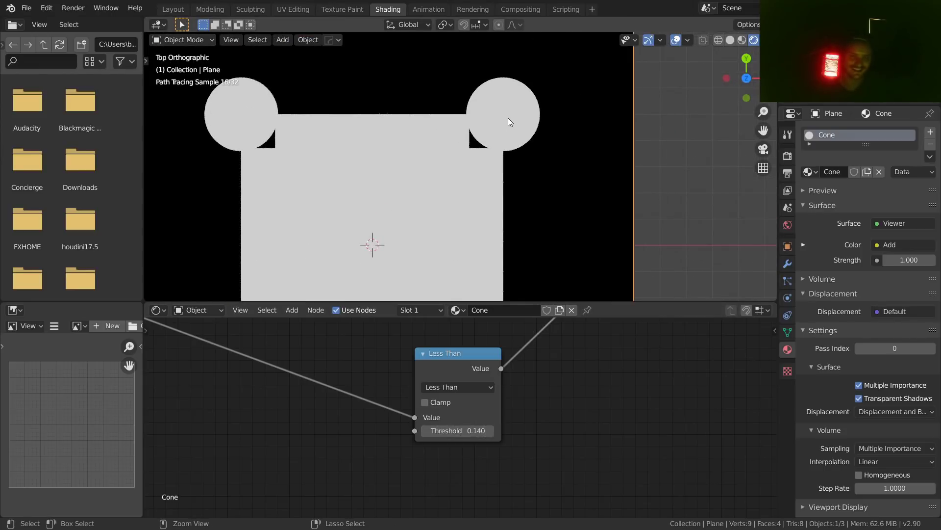
pyautogui.hotkey('ctrl', 's')
pyautogui.scroll(2, 507, 118)
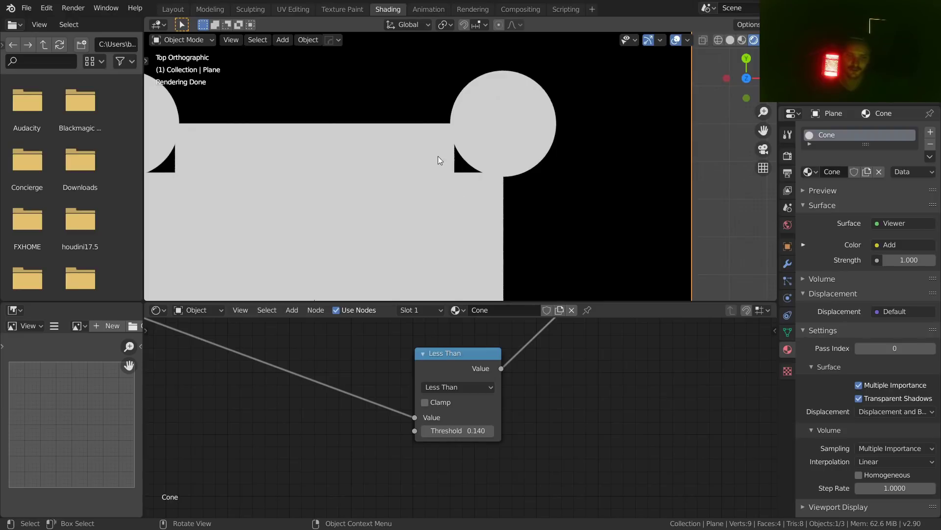
# Step: Preview the Multiply node of the corner squares and set the Value node feeding their Compare nodes to 0.080
pyautogui.scroll(-5, 378, 401)
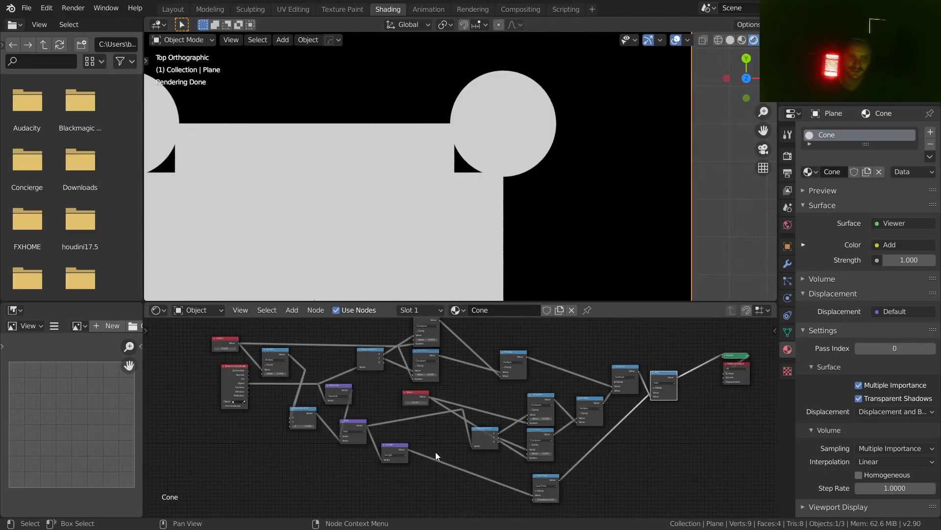
pyautogui.scroll(8, 425, 422)
pyautogui.moveTo(339, 353); pyautogui.dragTo(347, 356)
pyautogui.scroll(-3, 475, 358)
pyautogui.keyDown('ctrl'); pyautogui.keyDown('shift'); pyautogui.click(560, 395); pyautogui.keyUp('shift'); pyautogui.keyUp('ctrl')
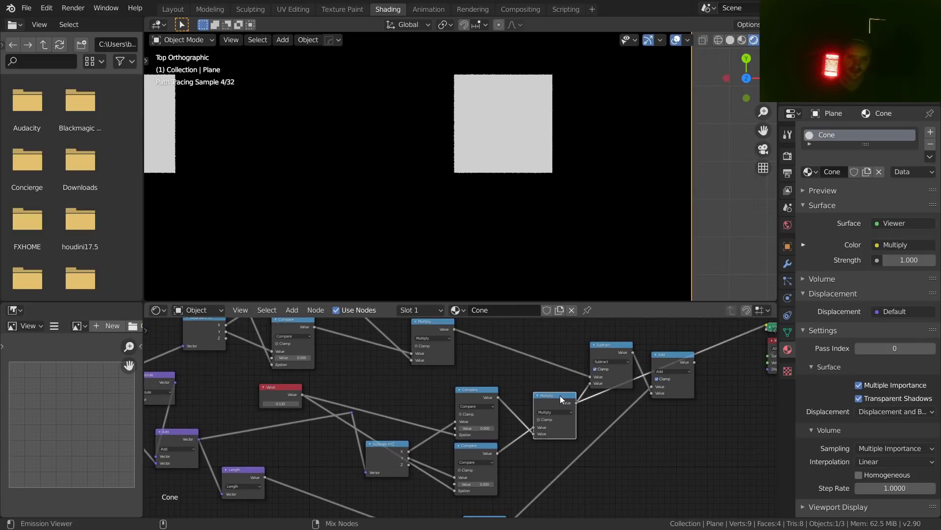
pyautogui.moveTo(308, 370); pyautogui.dragTo(380, 370, button='middle')
pyautogui.moveTo(361, 403); pyautogui.dragTo(358, 402)
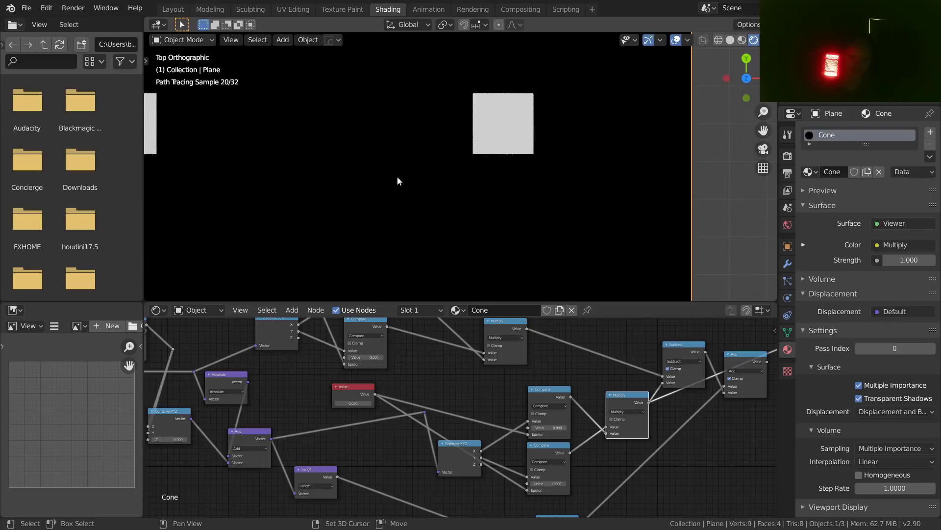
# Step: Move the vector Add node and the Length node upward to free space beneath them
pyautogui.keyDown('shift'); pyautogui.moveTo(181, 155); pyautogui.dragTo(328, 153, button='middle'); pyautogui.keyUp('shift')
pyautogui.moveTo(546, 428); pyautogui.dragTo(678, 381, button='middle')
pyautogui.moveTo(378, 396); pyautogui.dragTo(394, 375)
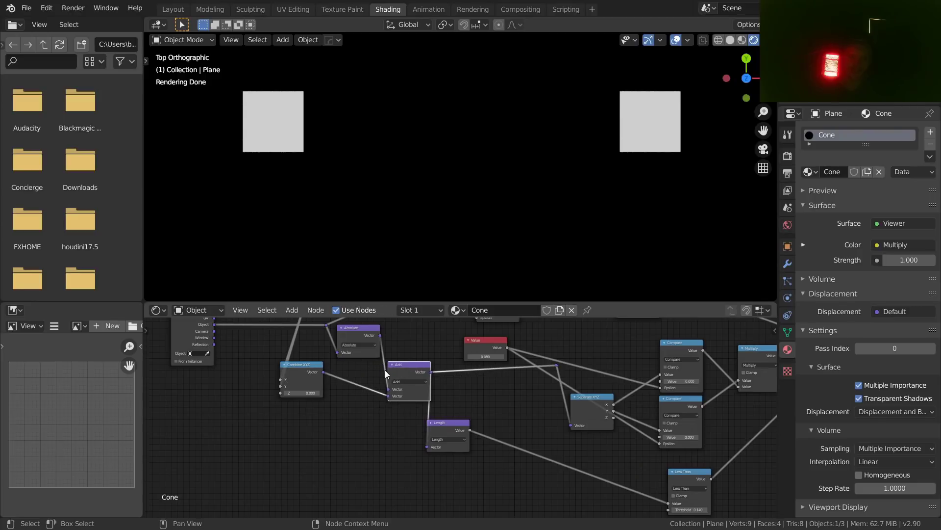
pyautogui.moveTo(445, 419); pyautogui.dragTo(472, 400)
pyautogui.scroll(2, 458, 418)
# Step: Duplicate the vector Add and Length nodes below the originals, and connect the duplicate Length to the Less Than node
pyautogui.moveTo(501, 448); pyautogui.dragTo(372, 368)
pyautogui.hotkey('shift', 'd')
pyautogui.click(376, 457)
pyautogui.moveTo(495, 448); pyautogui.dragTo(403, 396, button='middle')
pyautogui.moveTo(420, 440); pyautogui.dragTo(652, 491)
# Step: Move the Absolute node down, connect it to the duplicate Add node, and delete the original Length node
pyautogui.moveTo(315, 382); pyautogui.dragTo(550, 425, button='middle')
pyautogui.scroll(-5, 550, 425)
pyautogui.moveTo(464, 332); pyautogui.dragTo(515, 480)
pyautogui.scroll(6, 473, 420)
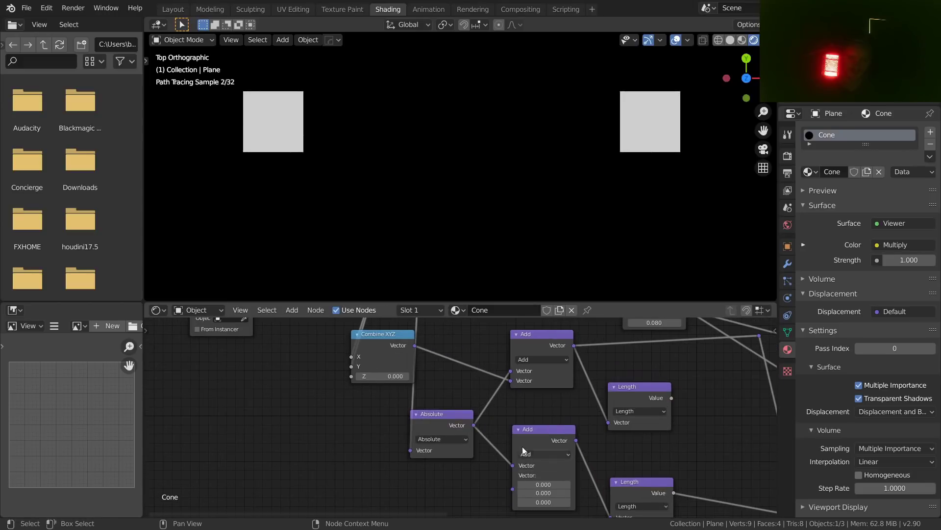
pyautogui.scroll(-5, 554, 417)
pyautogui.press('x')
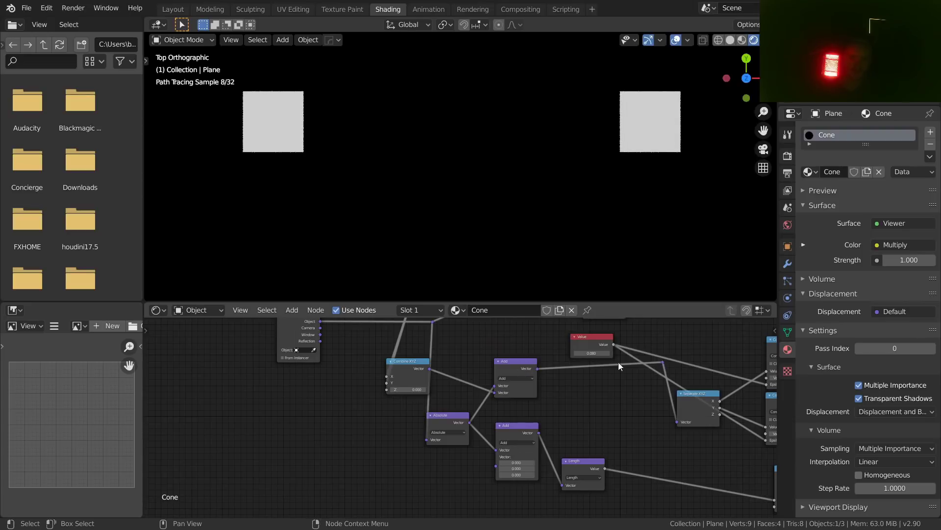
# Step: Dissolve the reroute between the upper vector Add and Separate XYZ nodes, and move the Add and Absolute nodes clear of the duplicated chain
pyautogui.hotkey('ctrl', 'z')
pyautogui.hotkey('ctrl', 'x')
pyautogui.moveTo(521, 378); pyautogui.dragTo(548, 373)
pyautogui.moveTo(449, 415); pyautogui.dragTo(467, 399)
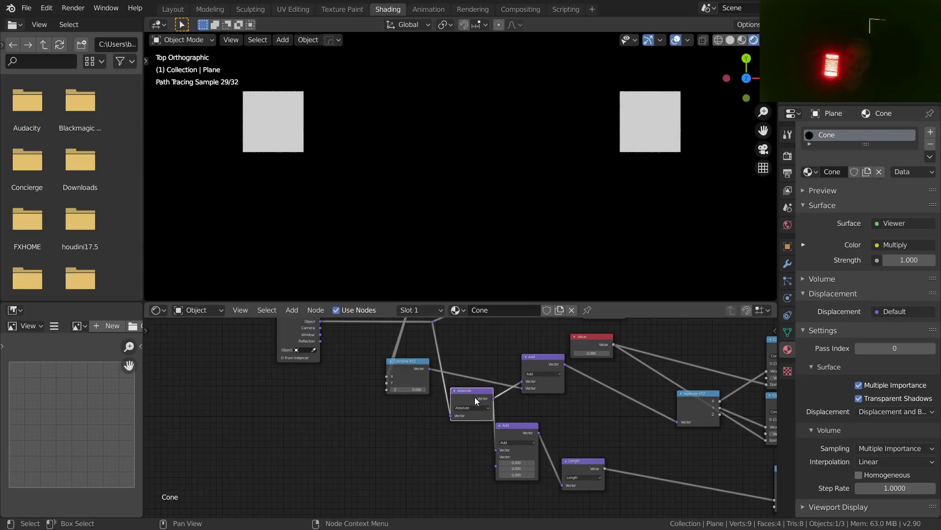
# Step: Examine the Absolute, Add and Length chain that feeds the Less Than node
pyautogui.scroll(2, 467, 399)
pyautogui.moveTo(467, 400); pyautogui.dragTo(357, 408, button='middle')
pyautogui.click(465, 354)
pyautogui.scroll(-3, 530, 370)
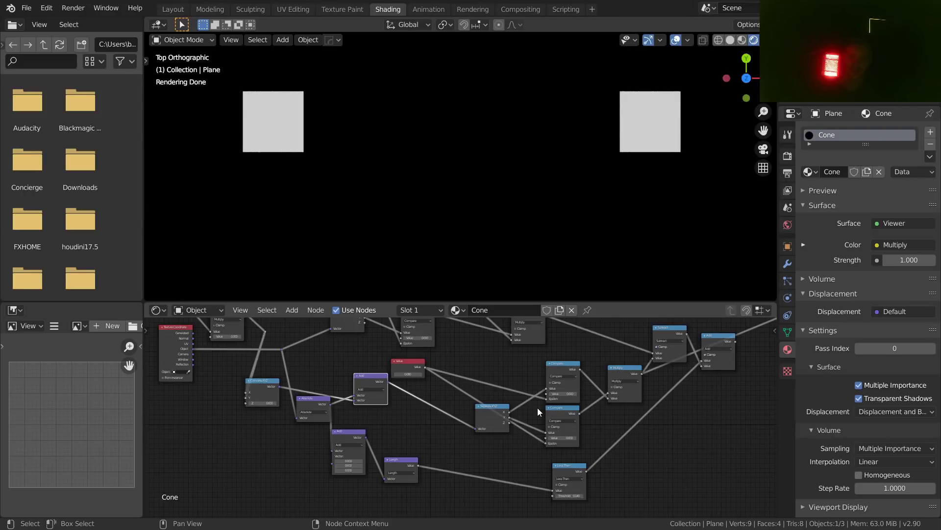
pyautogui.scroll(5, 379, 422)
pyautogui.moveTo(379, 423); pyautogui.dragTo(531, 396, button='middle')
pyautogui.click(416, 363)
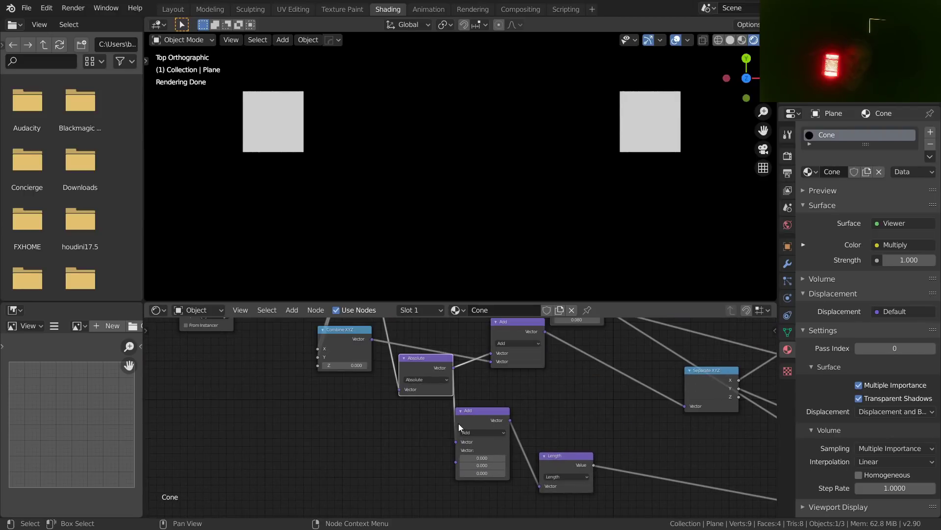
pyautogui.click(493, 409)
pyautogui.moveTo(549, 474); pyautogui.dragTo(389, 433, button='middle')
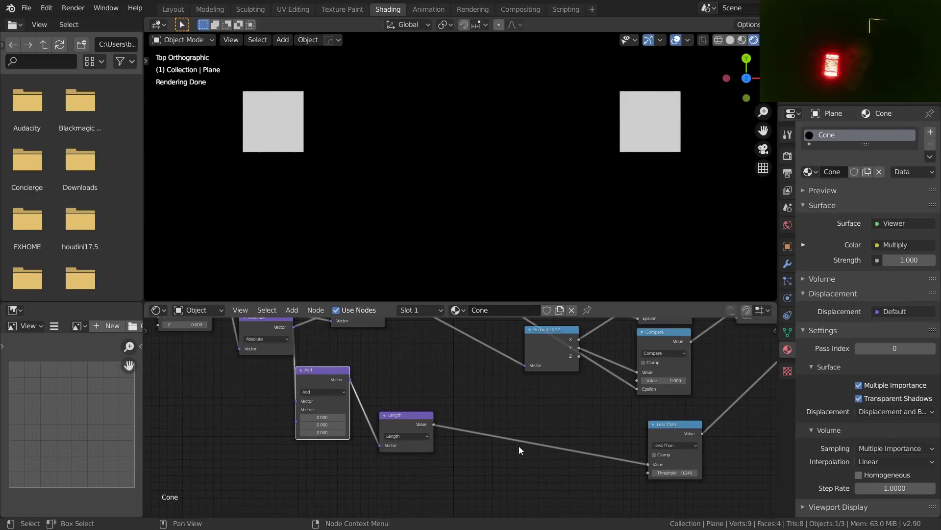
pyautogui.moveTo(451, 372); pyautogui.dragTo(618, 418, button='middle')
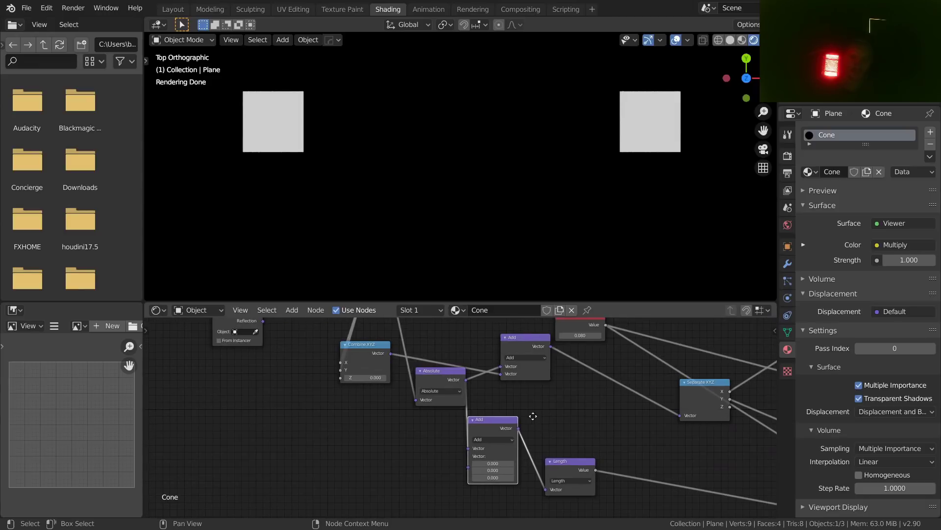
# Step: Duplicate the Combine XYZ node, connect it to the lower Add node's second vector, and feed its X and Y from the radius Multiply reroute
pyautogui.click(359, 353)
pyautogui.hotkey('shift', 'd')
pyautogui.click(394, 485)
pyautogui.moveTo(416, 450); pyautogui.dragTo(468, 467)
pyautogui.scroll(-2, 420, 437)
pyautogui.moveTo(463, 393); pyautogui.dragTo(445, 348, button='middle')
pyautogui.scroll(3, 444, 358)
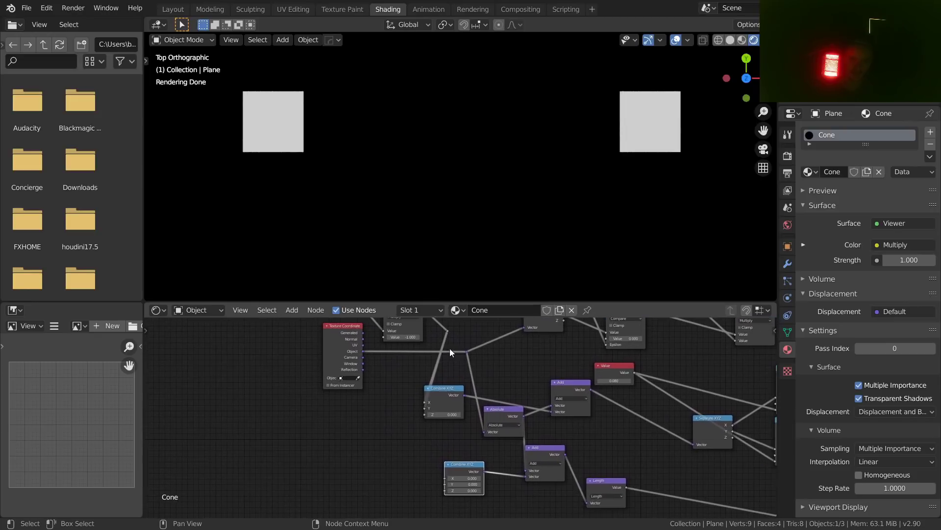
pyautogui.moveTo(448, 333)
pyautogui.mouseDown()
pyautogui.moveTo(460, 467)
pyautogui.moveTo(446, 478)
pyautogui.moveTo(446, 331)
pyautogui.mouseUp()
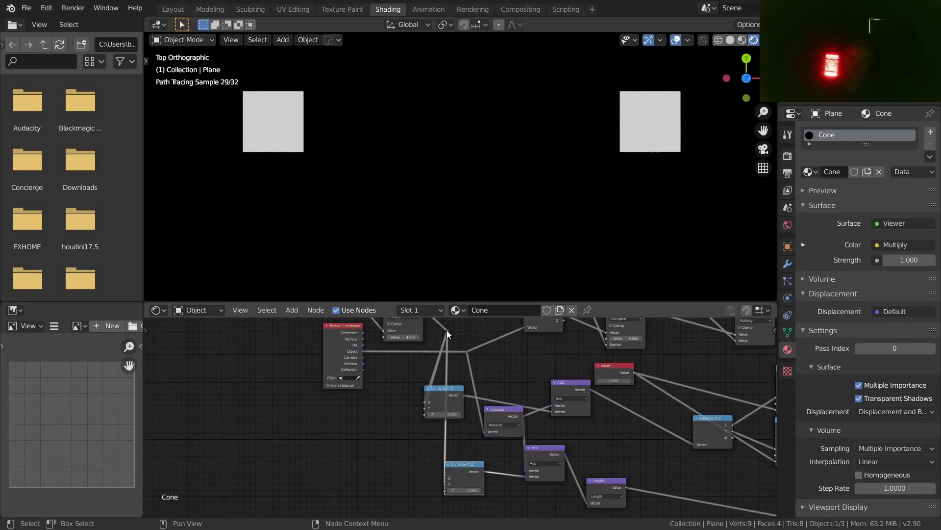
# Step: Preview the Less Than node's circles, followed by the final Add node's combined mask
pyautogui.scroll(-2, 545, 449)
pyautogui.moveTo(545, 449); pyautogui.dragTo(419, 436, button='middle')
pyautogui.scroll(2, 398, 398)
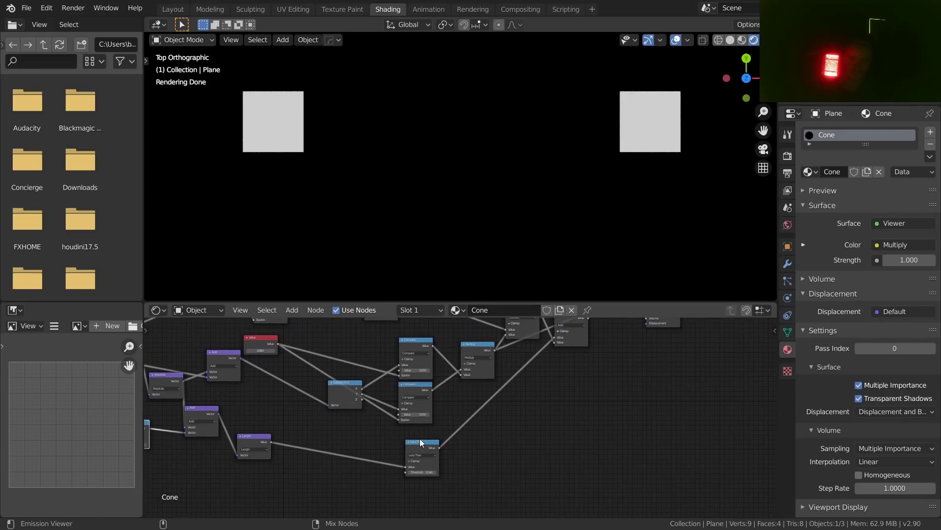
pyautogui.keyDown('ctrl'); pyautogui.keyDown('shift'); pyautogui.click(420, 440); pyautogui.keyUp('shift'); pyautogui.keyUp('ctrl')
pyautogui.moveTo(517, 415); pyautogui.dragTo(511, 446, button='middle')
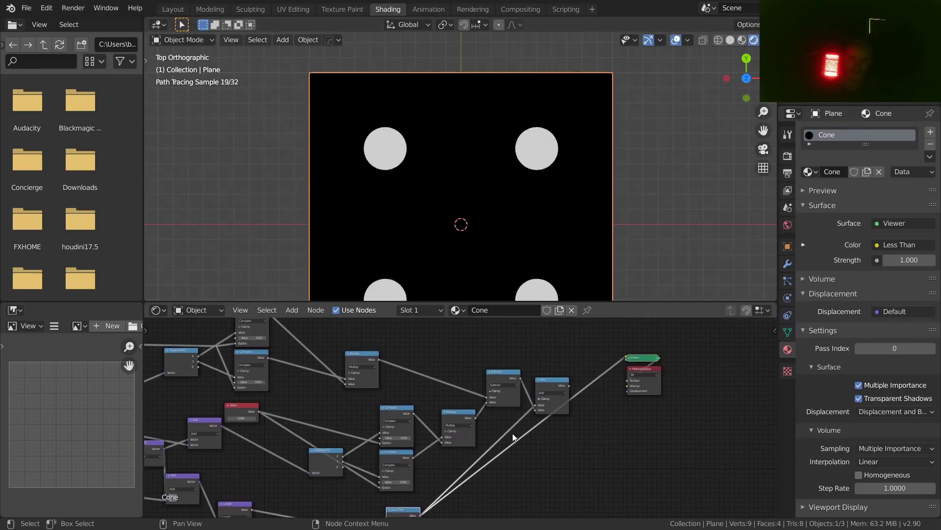
pyautogui.keyDown('ctrl'); pyautogui.keyDown('shift'); pyautogui.click(546, 380); pyautogui.keyUp('shift'); pyautogui.keyUp('ctrl')
pyautogui.scroll(3, 529, 187)
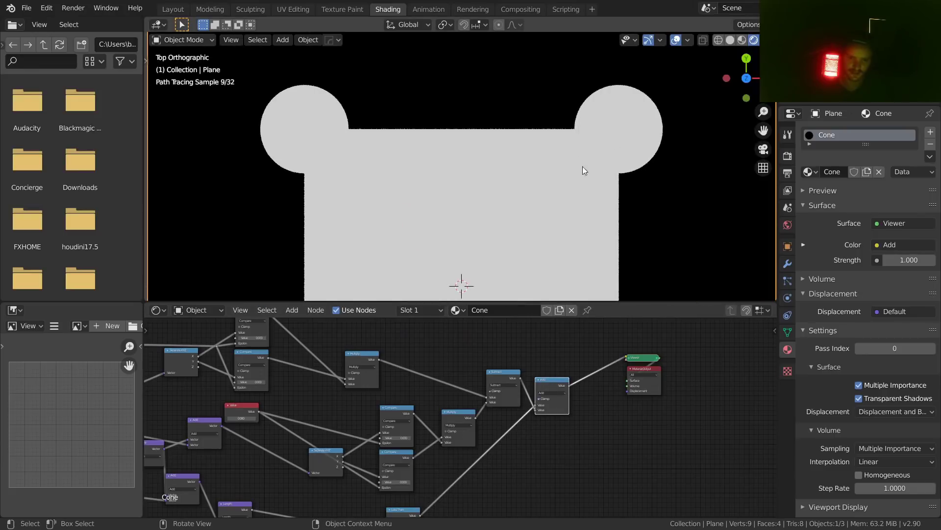
# Step: Lower the Less Than node's threshold so the corner circles are about half as large
pyautogui.moveTo(410, 440); pyautogui.dragTo(515, 335, button='middle')
pyautogui.scroll(2, 456, 416)
pyautogui.moveTo(541, 434); pyautogui.dragTo(540, 434)
# Step: Spread the lower Combine XYZ, Add and Length nodes apart, and insert a duplicate vector Add between Combine XYZ and the existing Add
pyautogui.moveTo(325, 407); pyautogui.dragTo(661, 435, button='middle')
pyautogui.moveTo(432, 391); pyautogui.dragTo(516, 437, button='middle')
pyautogui.moveTo(517, 437); pyautogui.dragTo(545, 422)
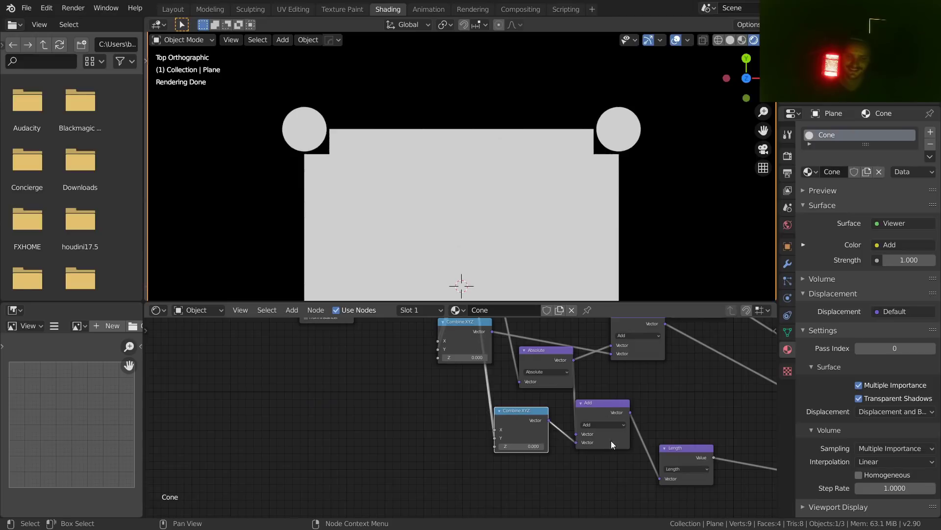
pyautogui.moveTo(622, 415); pyautogui.dragTo(452, 383, button='middle')
pyautogui.moveTo(557, 450); pyautogui.dragTo(405, 382)
pyautogui.press('g')
pyautogui.click(528, 386)
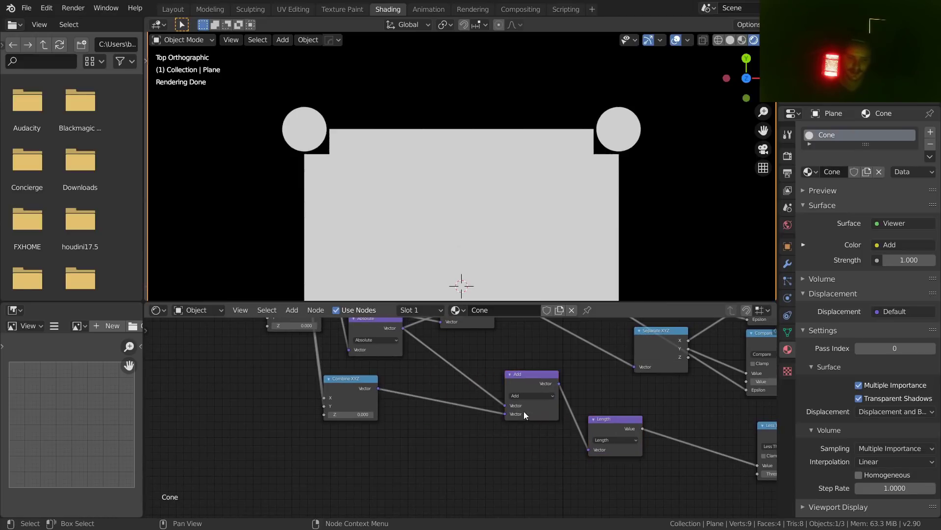
pyautogui.scroll(2, 536, 376)
pyautogui.hotkey('shift', 'd')
pyautogui.click(407, 389)
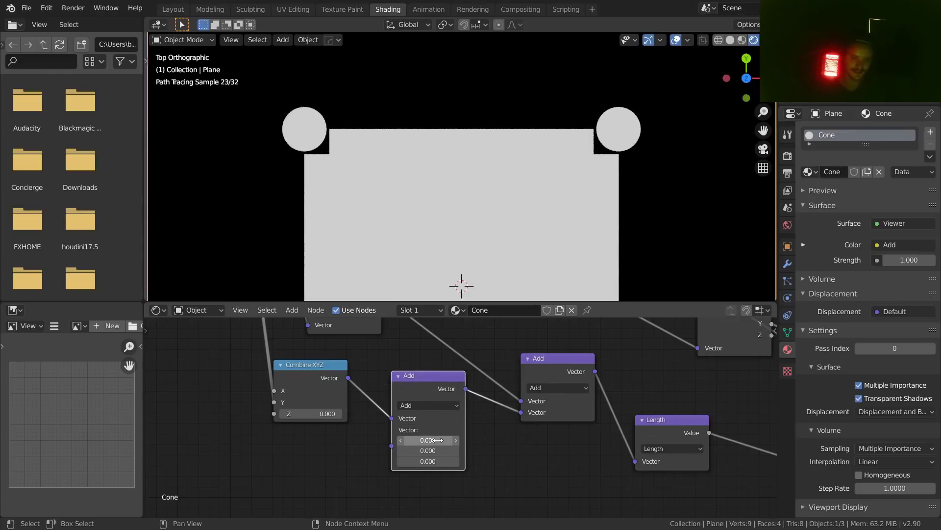
# Step: Try offsetting the corner circles by 0.070 in X and Y on the inserted Add node
pyautogui.moveTo(428, 440); pyautogui.dragTo(442, 450)
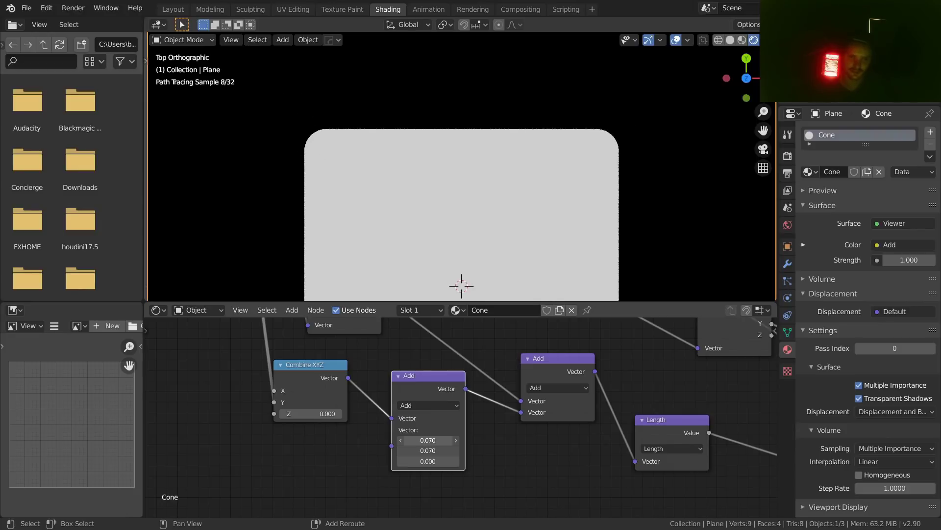
pyautogui.scroll(-4, 559, 147)
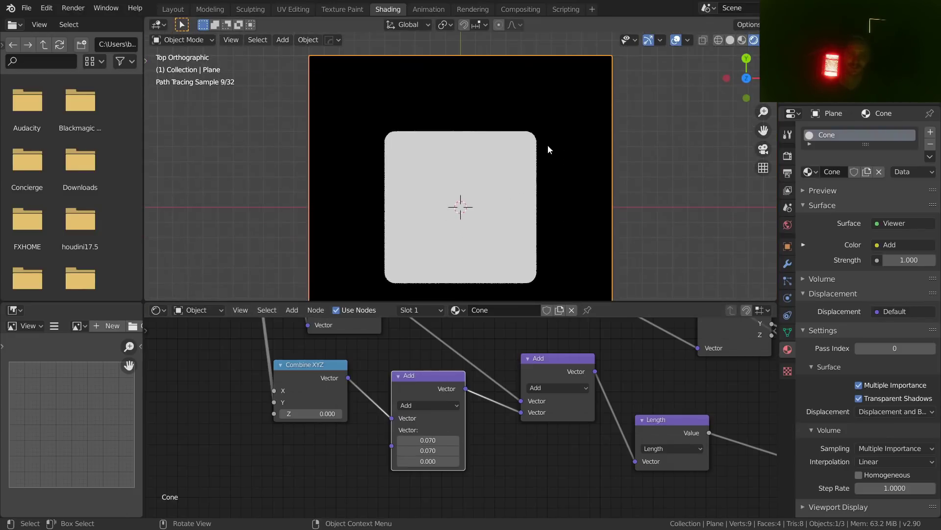
pyautogui.scroll(2, 517, 136)
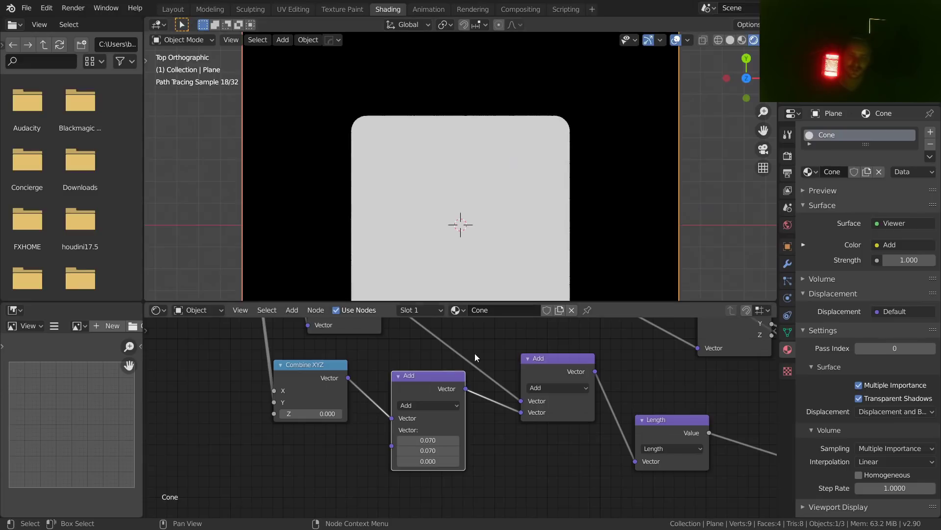
pyautogui.hotkey('ctrl', 'z')
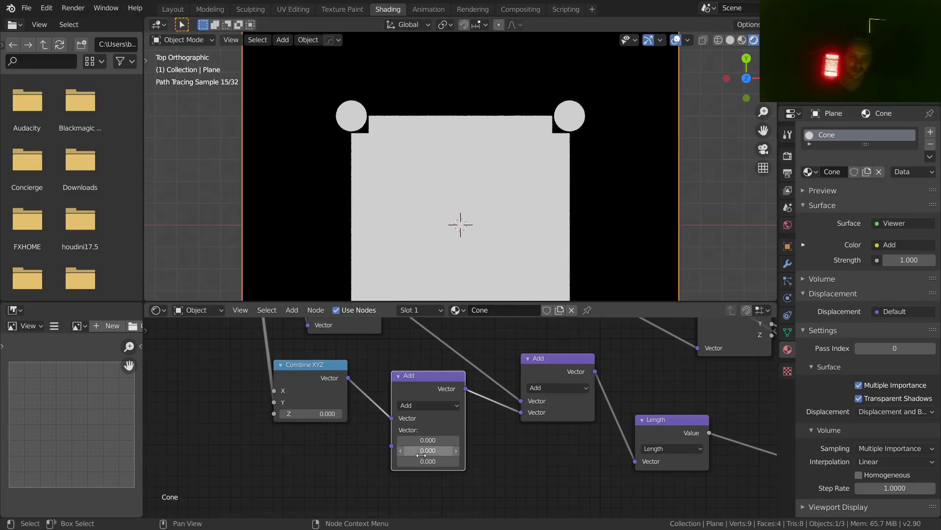
# Step: Duplicate the lower Combine XYZ node beneath it and connect the copy to the inserted Add node's second vector
pyautogui.moveTo(337, 397); pyautogui.dragTo(409, 435, button='middle')
pyautogui.moveTo(382, 407); pyautogui.dragTo(378, 392)
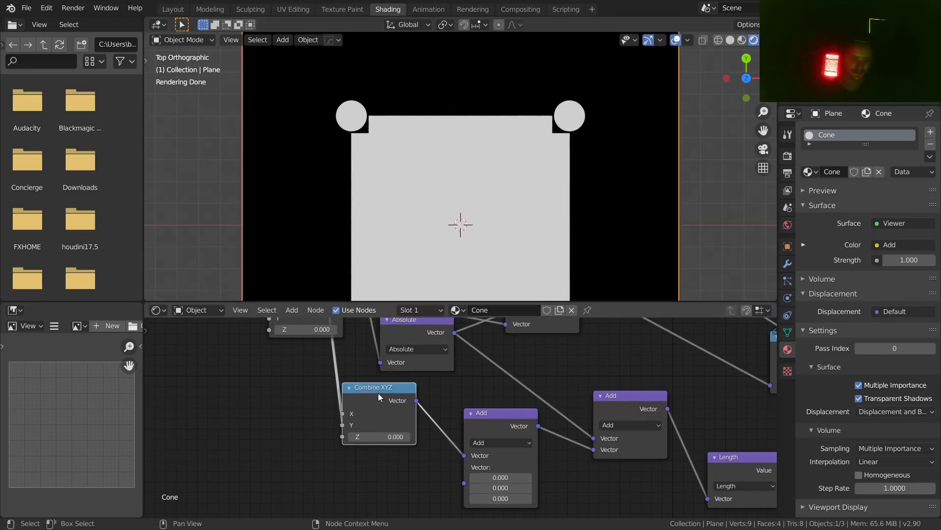
pyautogui.moveTo(378, 393); pyautogui.dragTo(382, 348, button='middle')
pyautogui.hotkey('shift', 'd')
pyautogui.click(389, 437)
pyautogui.moveTo(429, 443); pyautogui.dragTo(469, 438)
pyautogui.scroll(-5, 442, 393)
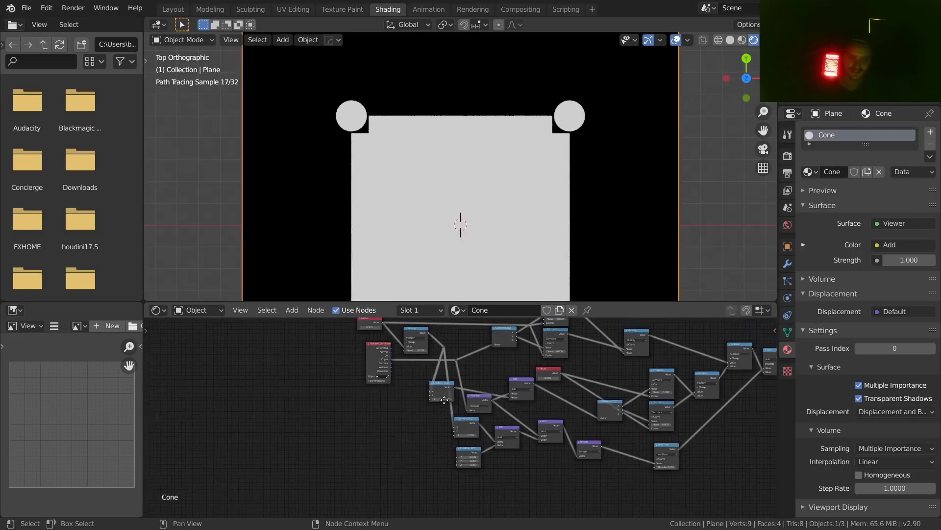
# Step: Move the 0.080 Value node close to the Combine XYZ nodes and connect it to the newest Combine XYZ's X and Y
pyautogui.scroll(2, 416, 371)
pyautogui.moveTo(699, 430); pyautogui.dragTo(524, 387, button='middle')
pyautogui.scroll(3, 527, 387)
pyautogui.moveTo(602, 378); pyautogui.dragTo(486, 358)
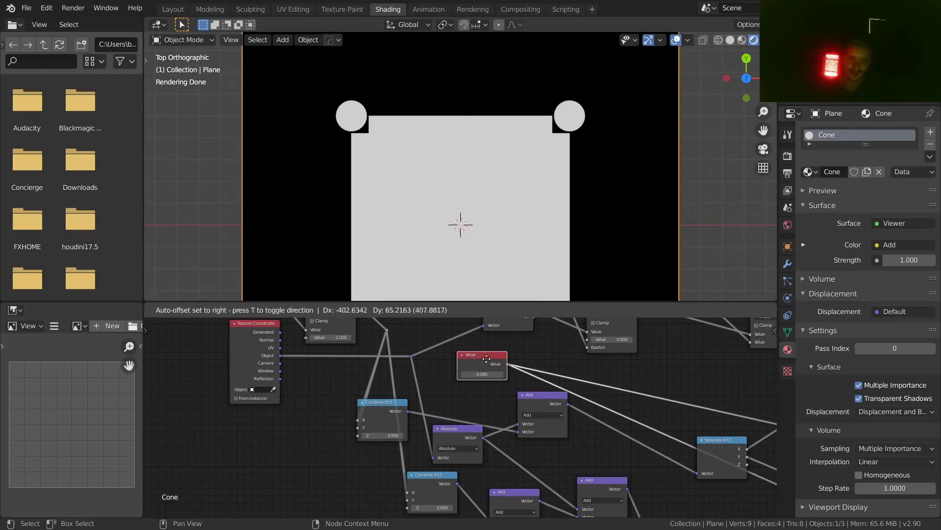
pyautogui.moveTo(527, 368); pyautogui.dragTo(531, 311, button='middle')
pyautogui.scroll(-5, 502, 338)
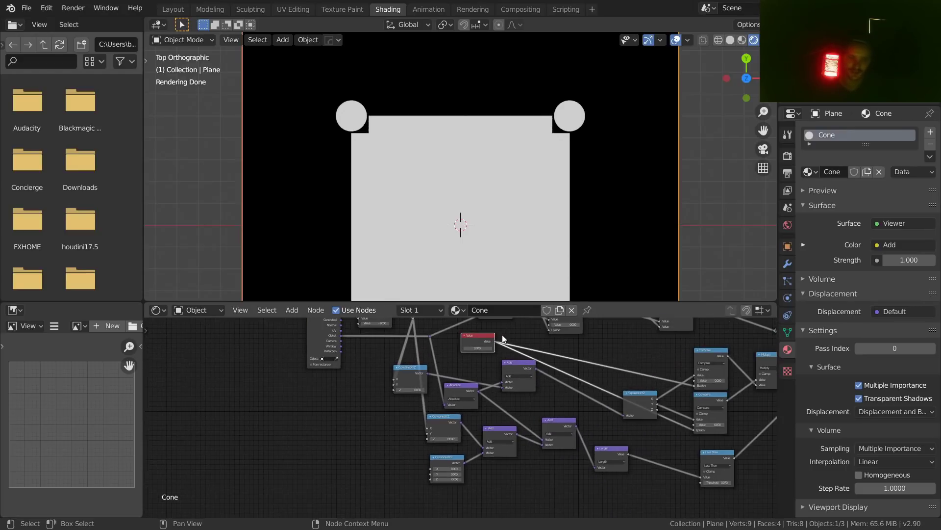
pyautogui.scroll(4, 490, 349)
pyautogui.scroll(-1, 488, 356)
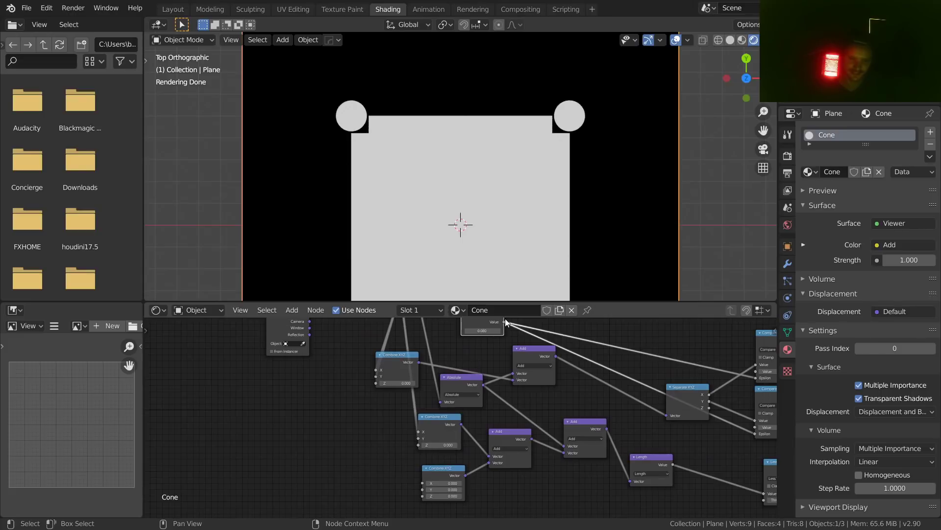
pyautogui.moveTo(504, 321)
pyautogui.mouseDown()
pyautogui.moveTo(434, 481)
pyautogui.moveTo(422, 483)
pyautogui.moveTo(500, 349)
pyautogui.moveTo(504, 321)
pyautogui.mouseUp()
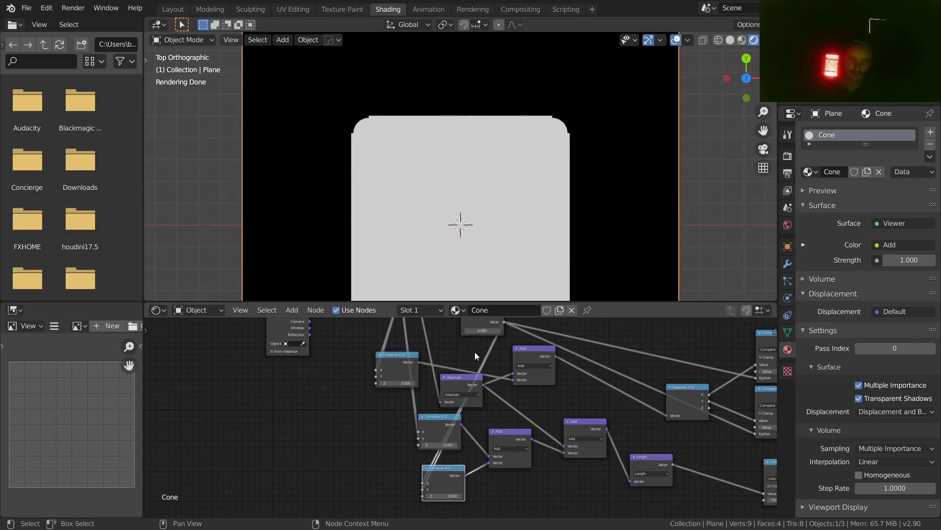
# Step: Examine the rounded corner up close, previewing the Multiply and Subtract nodes to compare the corner notch
pyautogui.scroll(3, 560, 112)
pyautogui.keyDown('shift'); pyautogui.moveTo(579, 112); pyautogui.dragTo(404, 182, button='middle'); pyautogui.keyUp('shift')
pyautogui.scroll(5, 461, 169)
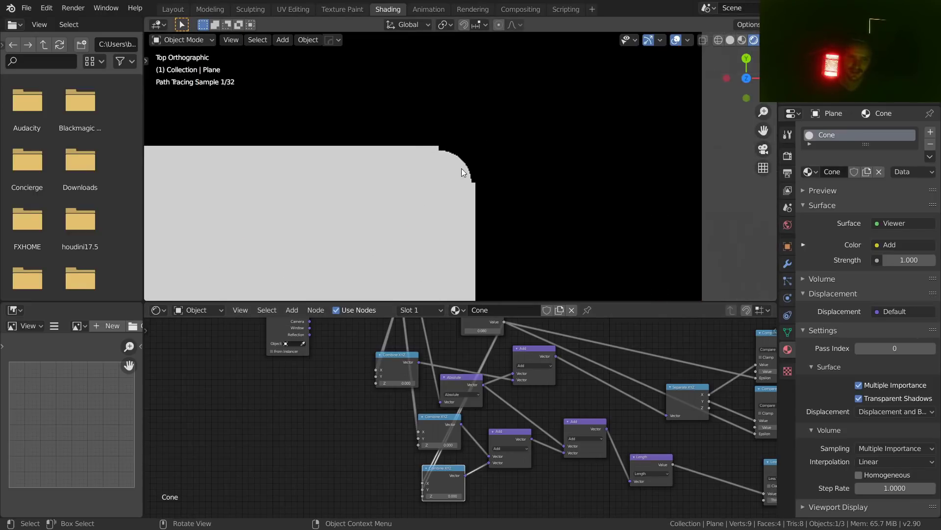
pyautogui.moveTo(630, 427); pyautogui.dragTo(489, 447, button='middle')
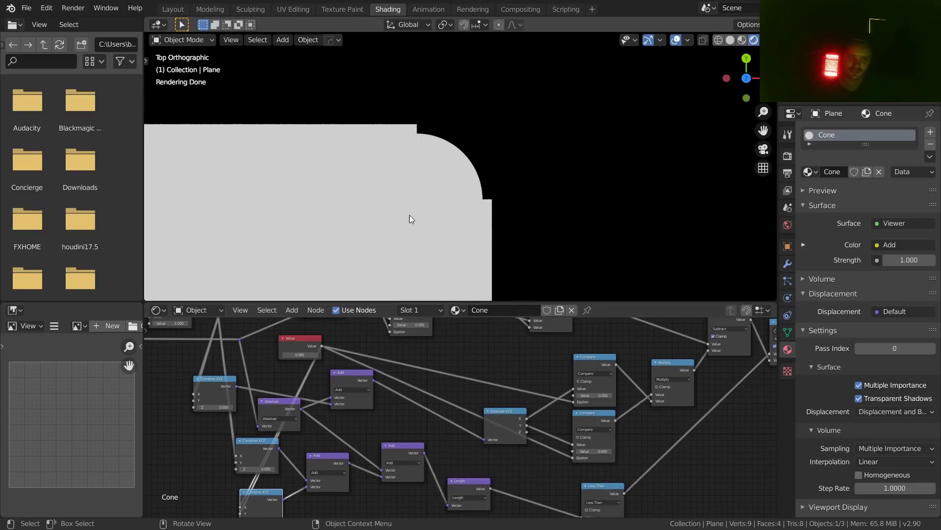
pyautogui.moveTo(679, 367); pyautogui.dragTo(529, 389, button='middle')
pyautogui.keyDown('ctrl'); pyautogui.keyDown('shift'); pyautogui.click(528, 390); pyautogui.keyUp('shift'); pyautogui.keyUp('ctrl')
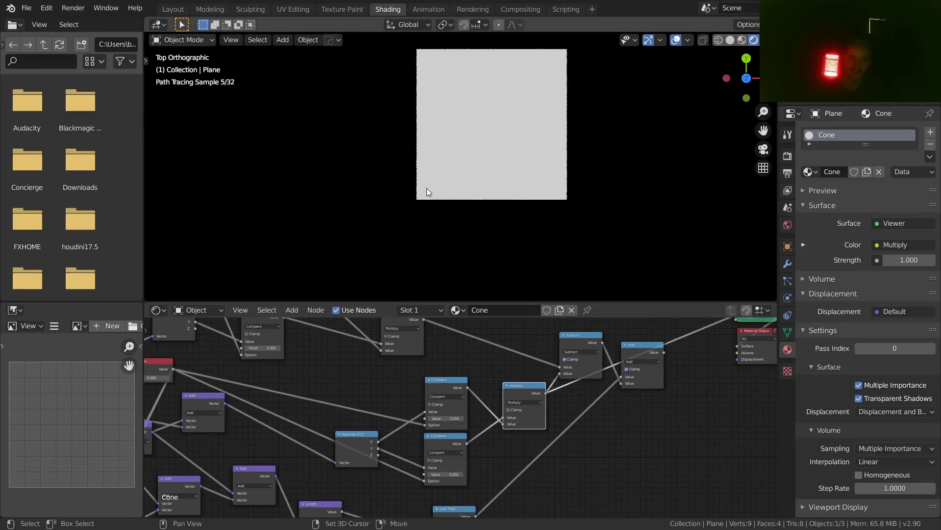
pyautogui.moveTo(492, 361); pyautogui.dragTo(446, 382, button='middle')
pyautogui.keyDown('ctrl'); pyautogui.keyDown('shift'); pyautogui.click(540, 367); pyautogui.keyUp('shift'); pyautogui.keyUp('ctrl')
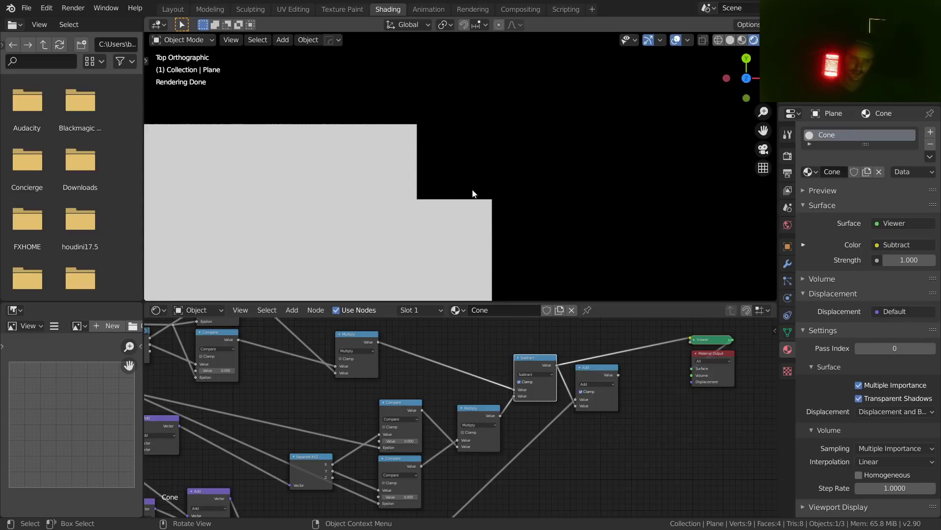
# Step: Connect the Value node to the Less Than node's threshold and preview the final Add node
pyautogui.moveTo(347, 438); pyautogui.dragTo(613, 390, button='middle')
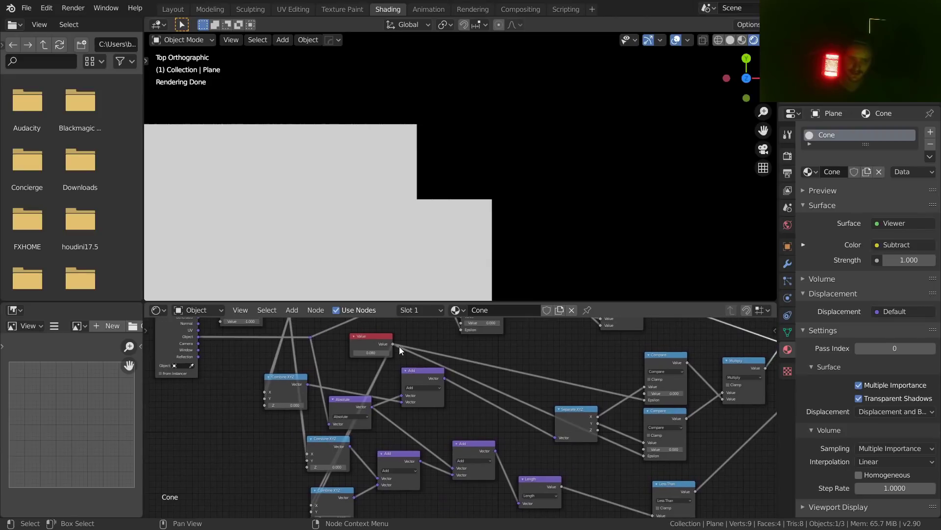
pyautogui.moveTo(526, 384); pyautogui.dragTo(406, 356, button='middle')
pyautogui.scroll(-1, 431, 398)
pyautogui.moveTo(297, 329); pyautogui.dragTo(517, 481)
pyautogui.moveTo(648, 398); pyautogui.dragTo(531, 450, button='middle')
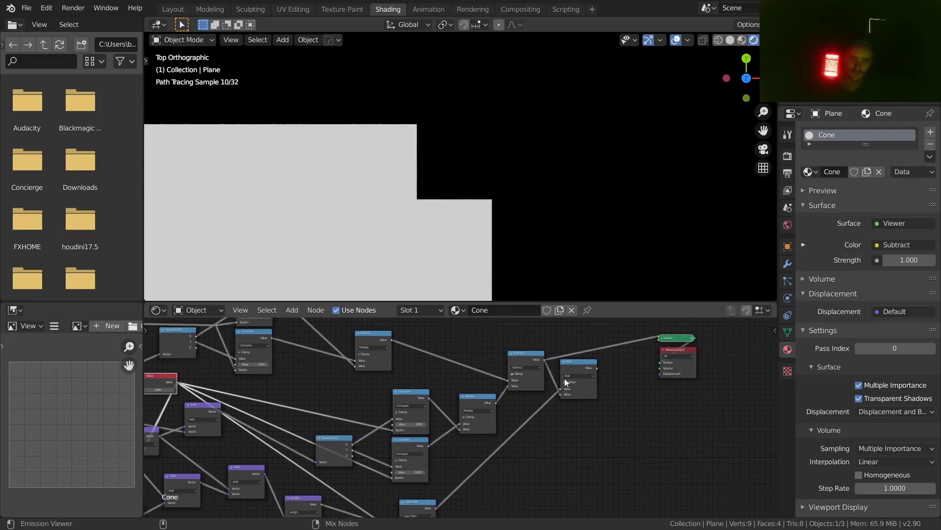
pyautogui.keyDown('ctrl'); pyautogui.keyDown('shift'); pyautogui.click(577, 369); pyautogui.keyUp('shift'); pyautogui.keyUp('ctrl')
pyautogui.scroll(-3, 441, 177)
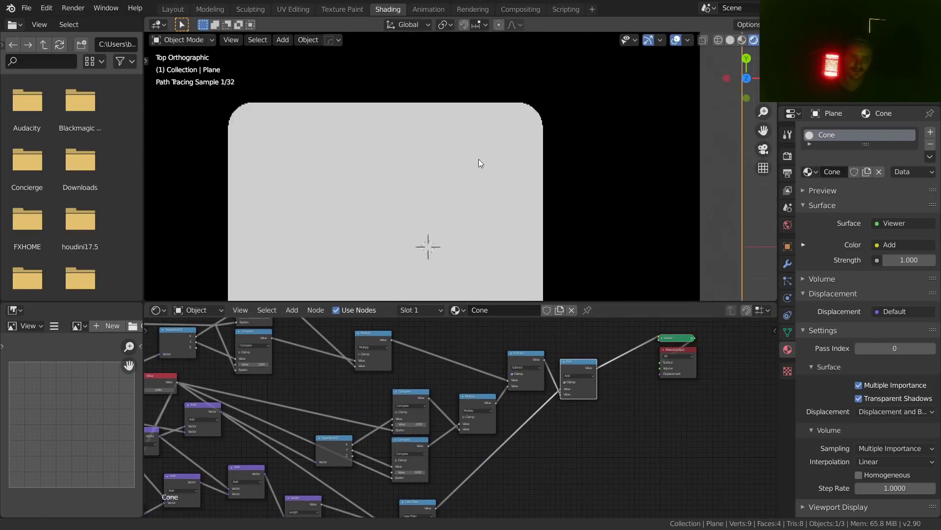
# Step: Save the VideoCone.blend file
pyautogui.hotkey('ctrl', 's')
pyautogui.scroll(-1, 493, 156)
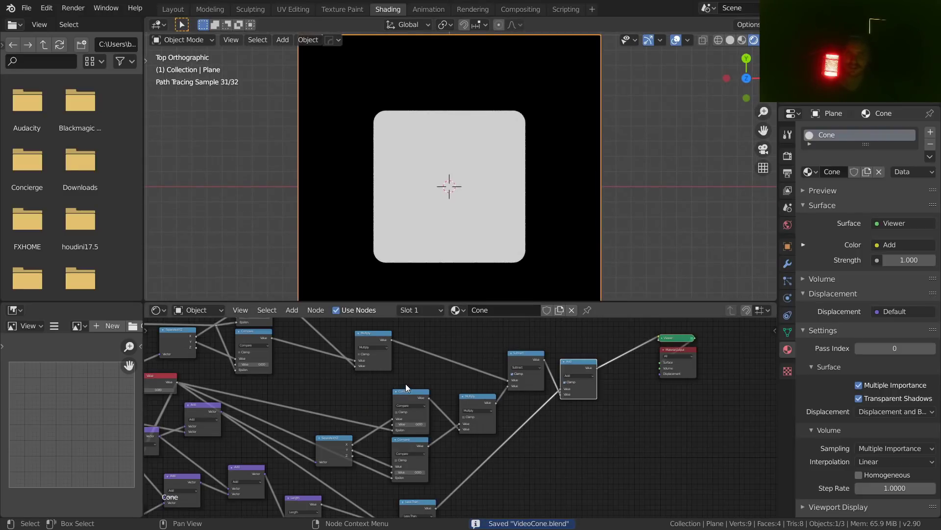
pyautogui.moveTo(280, 436); pyautogui.dragTo(689, 464, button='middle')
pyautogui.scroll(5, 507, 393)
pyautogui.moveTo(526, 375); pyautogui.dragTo(539, 422, button='middle')
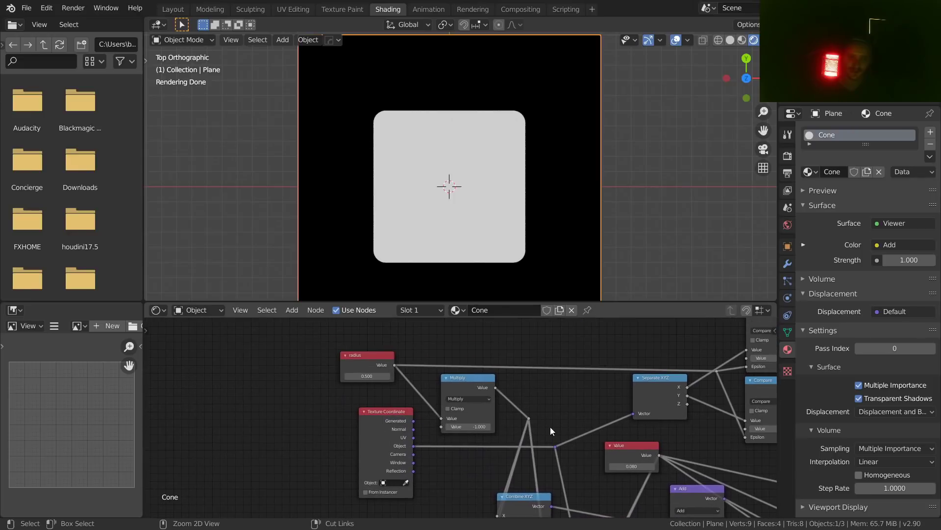
pyautogui.hotkey('ctrl', 's')
# Step: Line up the Value and radius nodes ahead of the Texture Coordinate node, and gather each one's outgoing links in a reroute
pyautogui.scroll(-5, 580, 435)
pyautogui.moveTo(581, 435); pyautogui.dragTo(313, 403)
pyautogui.moveTo(385, 383); pyautogui.dragTo(301, 383)
pyautogui.scroll(6, 319, 408)
pyautogui.keyDown('shift'); pyautogui.moveTo(294, 474); pyautogui.dragTo(324, 340, button='right'); pyautogui.keyUp('shift')
pyautogui.scroll(4, 275, 383)
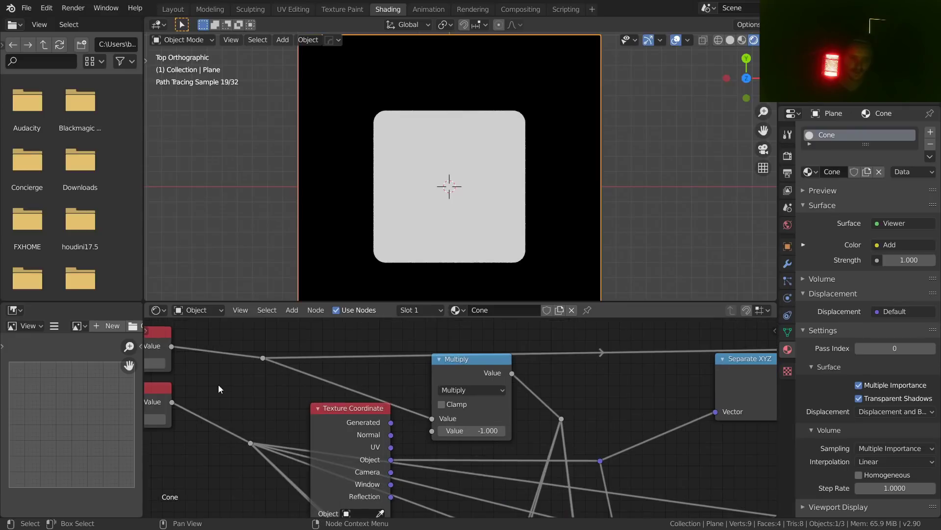
pyautogui.moveTo(243, 384); pyautogui.dragTo(497, 417, button='middle')
pyautogui.moveTo(383, 378); pyautogui.dragTo(380, 354)
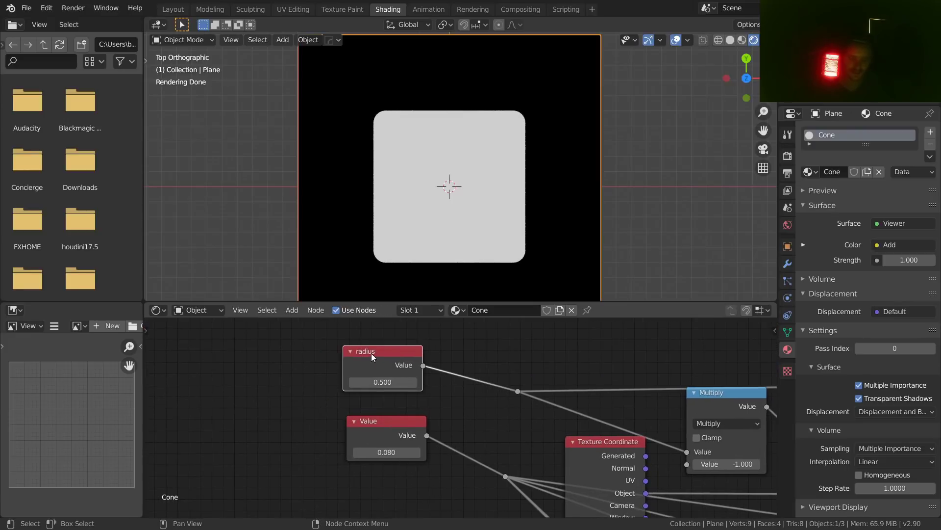
# Step: Rename the radius node to sidelength, in both its name and its label
pyautogui.press('n')
pyautogui.click(714, 365)
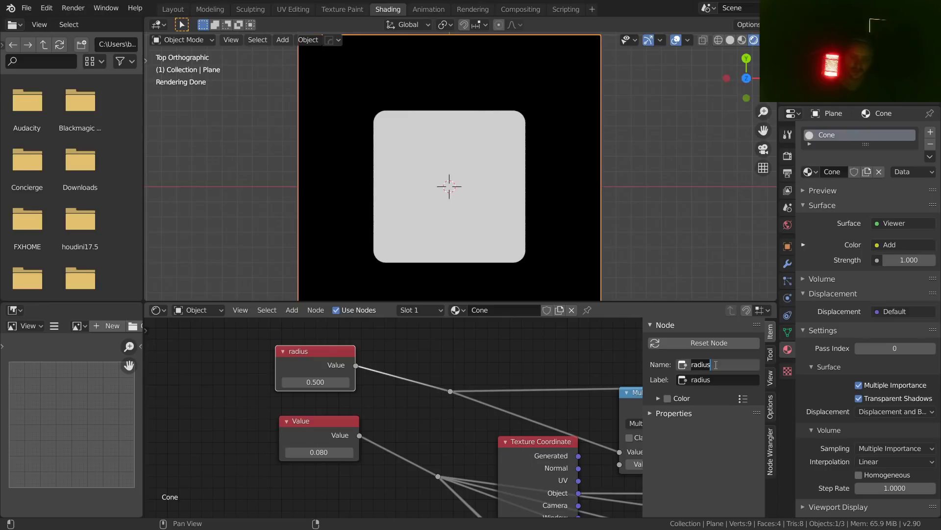
pyautogui.hotkey('ctrl', 'a')
pyautogui.hotkey('ctrl', 'c')
pyautogui.press('Tab')
pyautogui.hotkey('ctrl', 'v')
pyautogui.press('Return')
# Step: Name and label the remaining Value node rounding, and save the file
pyautogui.click(325, 426)
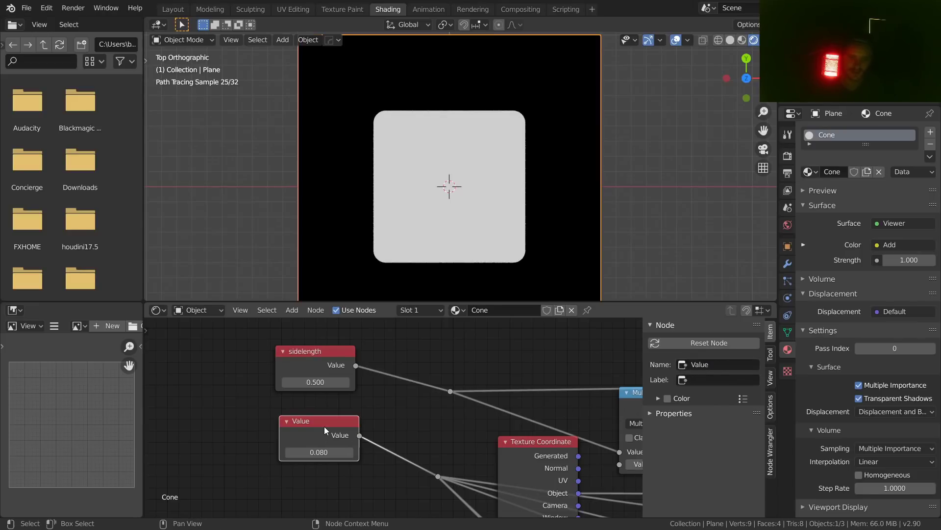
pyautogui.click(717, 364)
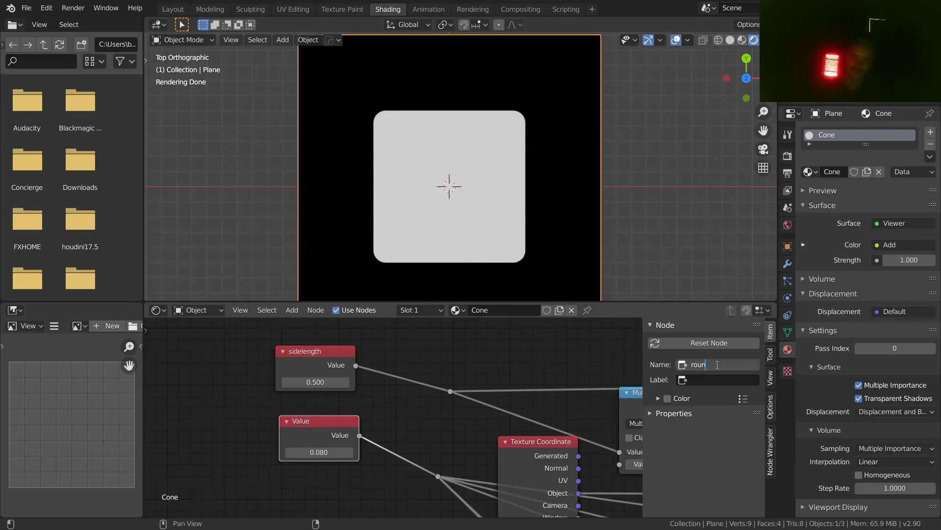
pyautogui.press('Tab')
pyautogui.write('rounding')
pyautogui.press('Return')
pyautogui.hotkey('ctrl', 's')
# Step: Test the rounded mask with sidelength at 0.660 and rounding at 0.360
pyautogui.moveTo(316, 382); pyautogui.dragTo(338, 377)
pyautogui.rightClick(315, 382)
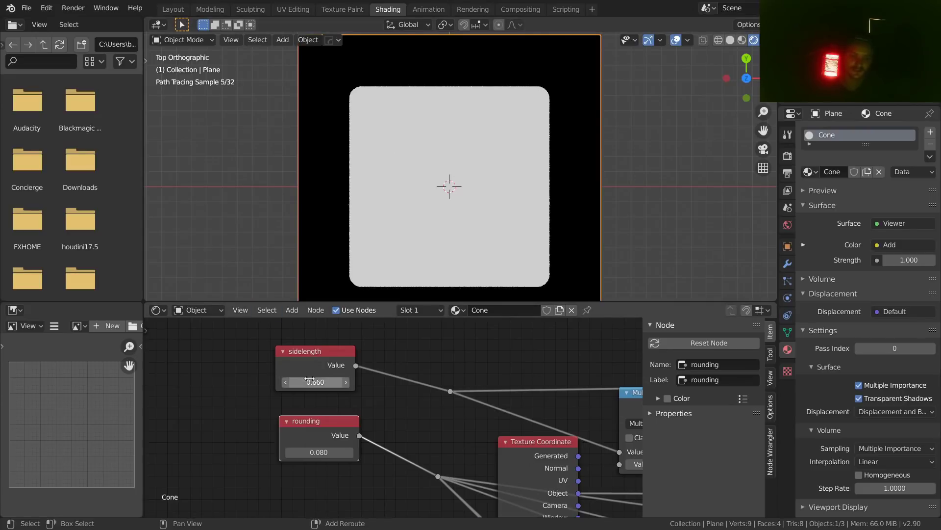
pyautogui.moveTo(318, 452); pyautogui.dragTo(367, 451)
pyautogui.moveTo(309, 382); pyautogui.dragTo(339, 382)
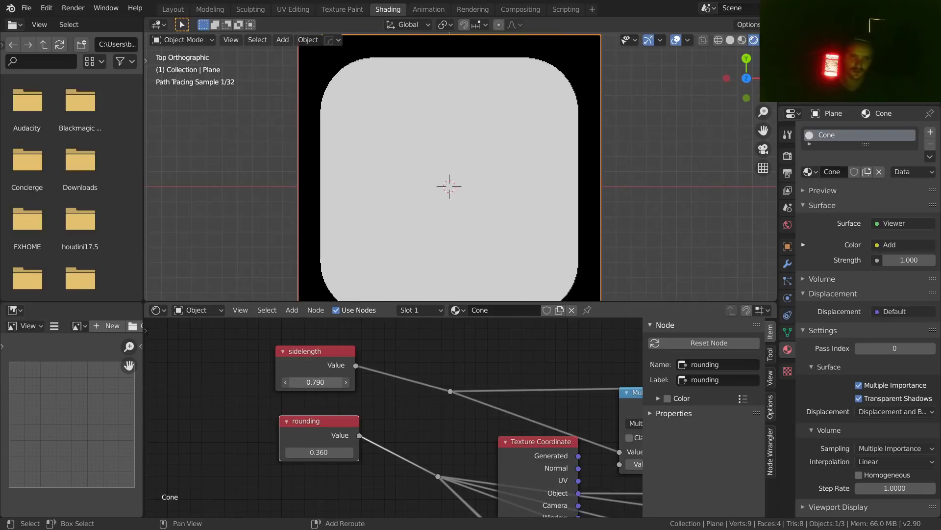
# Step: Preview the two upper Compare nodes, return the preview to the final Add node, and save the file
pyautogui.scroll(-2, 385, 396)
pyautogui.scroll(-1, 519, 384)
pyautogui.moveTo(519, 384); pyautogui.dragTo(251, 380, button='middle')
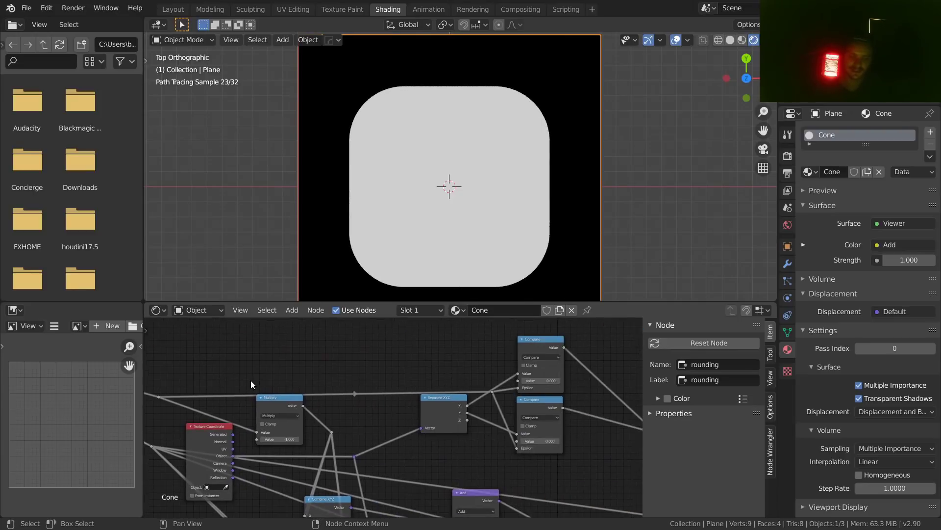
pyautogui.scroll(-1, 457, 386)
pyautogui.keyDown('ctrl'); pyautogui.keyDown('shift'); pyautogui.click(519, 357); pyautogui.keyUp('shift'); pyautogui.keyUp('ctrl')
pyautogui.keyDown('ctrl'); pyautogui.keyDown('shift'); pyautogui.click(522, 401); pyautogui.keyUp('shift'); pyautogui.keyUp('ctrl')
pyautogui.moveTo(522, 401); pyautogui.dragTo(276, 390, button='middle')
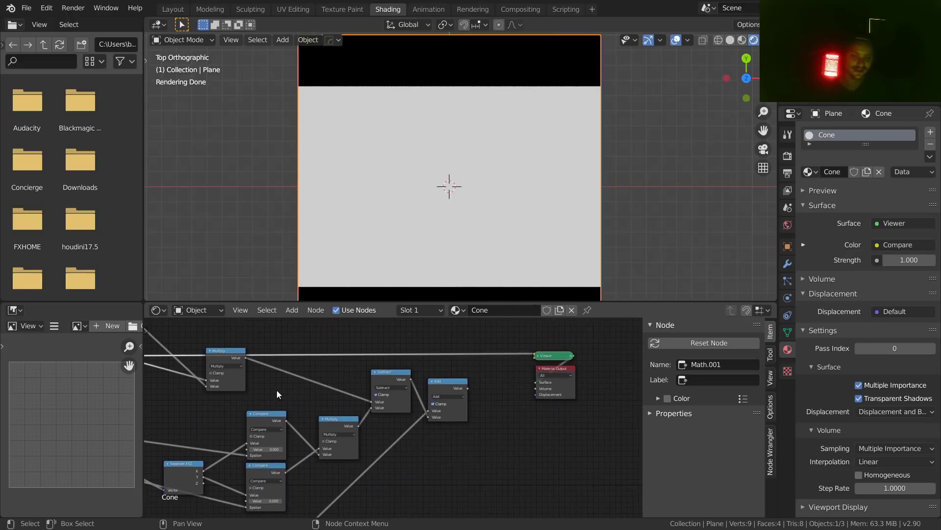
pyautogui.keyDown('ctrl'); pyautogui.keyDown('shift'); pyautogui.click(443, 384); pyautogui.keyUp('shift'); pyautogui.keyUp('ctrl')
pyautogui.hotkey('ctrl', 's')
# Step: Try lowering the sidelength node's value to 0.570, and undo the change
pyautogui.scroll(-2, 319, 394)
pyautogui.moveTo(189, 412); pyautogui.dragTo(524, 407, button='middle')
pyautogui.scroll(2, 314, 387)
pyautogui.moveTo(310, 387); pyautogui.dragTo(434, 441, button='middle')
pyautogui.scroll(6, 355, 402)
pyautogui.keyDown('shift'); pyautogui.moveTo(346, 363); pyautogui.dragTo(307, 364); pyautogui.keyUp('shift')
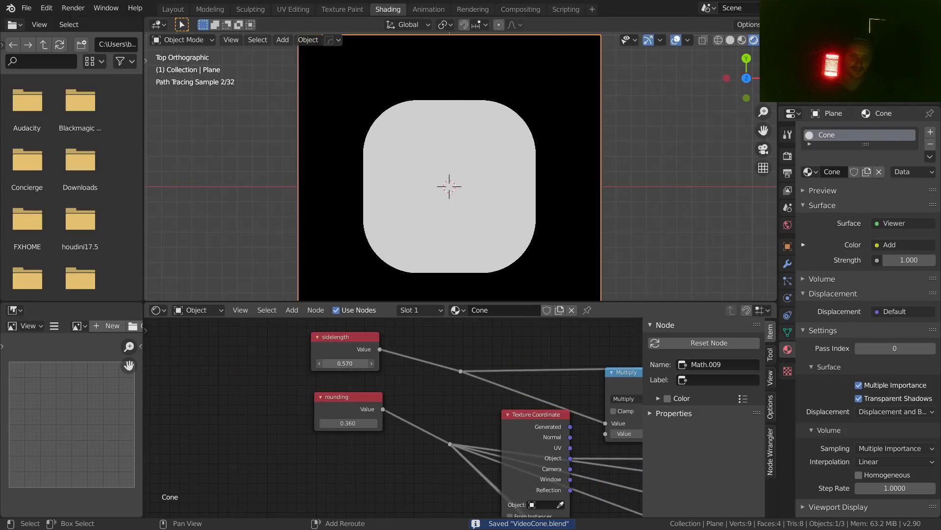
pyautogui.hotkey('ctrl', 'z')
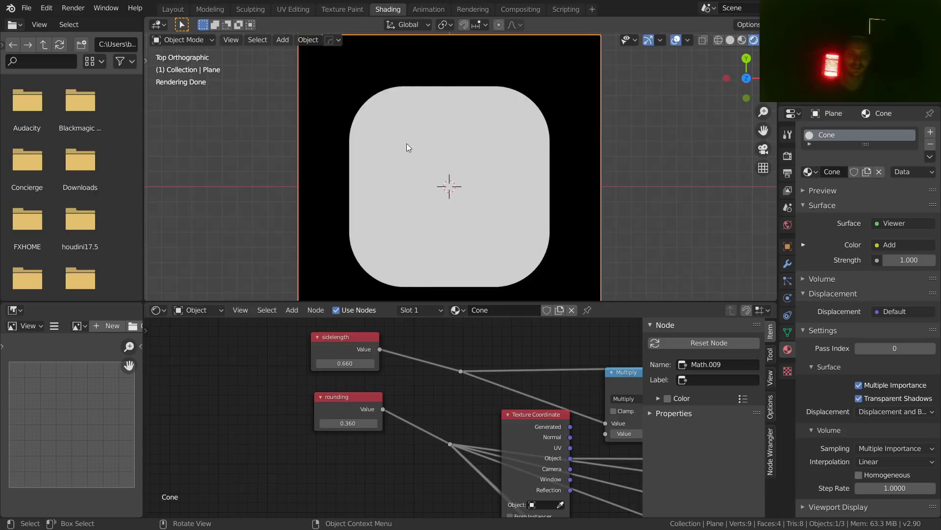
# Step: Set the rounding value to 0.220 and the sidelength value to 0.570
pyautogui.scroll(-2, 500, 177)
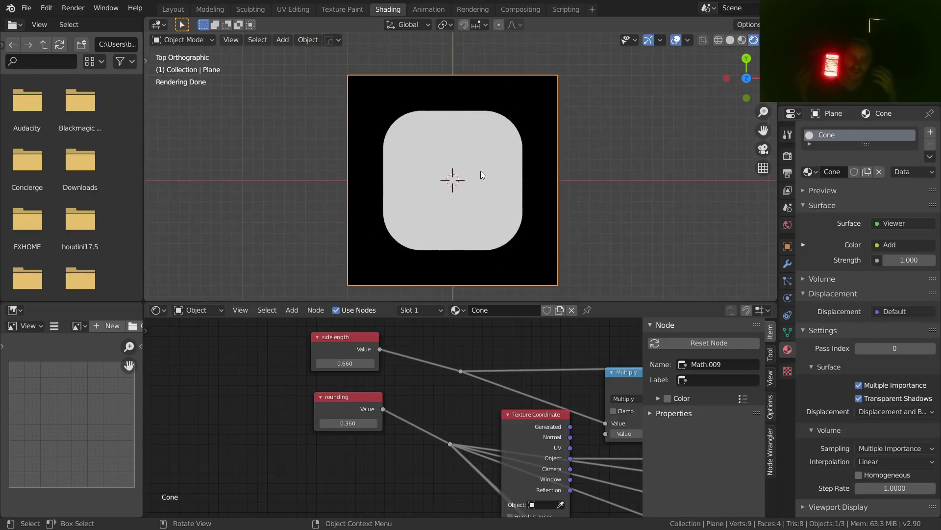
pyautogui.scroll(2, 364, 410)
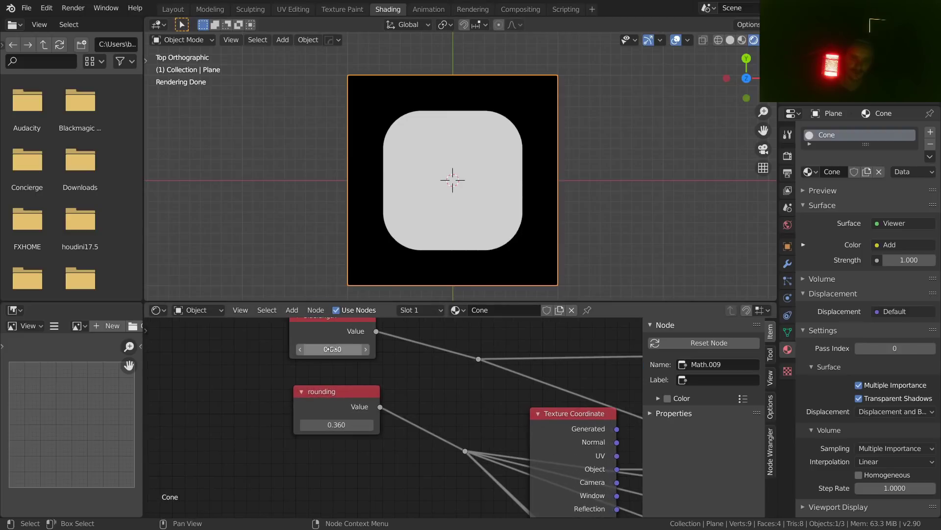
pyautogui.click(332, 349)
pyautogui.click(340, 435)
pyautogui.moveTo(340, 426); pyautogui.dragTo(304, 426)
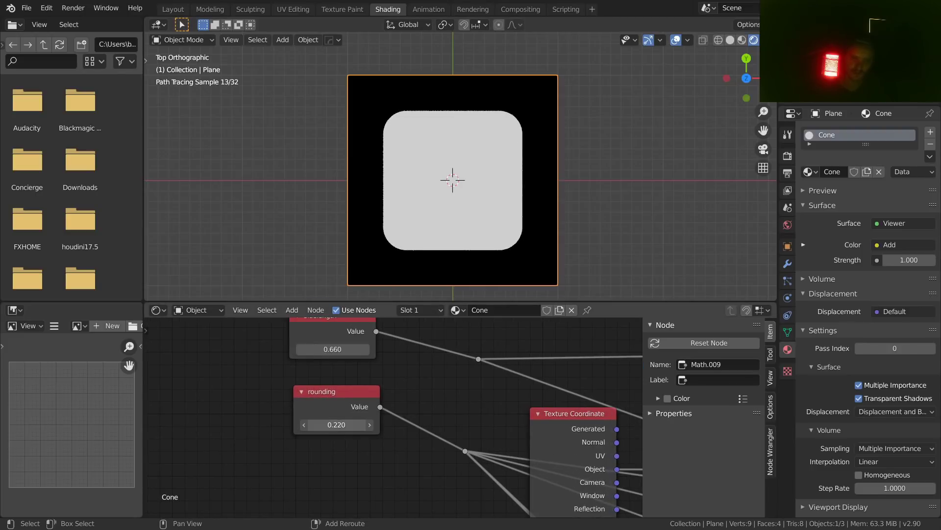
pyautogui.moveTo(322, 349); pyautogui.dragTo(294, 349)
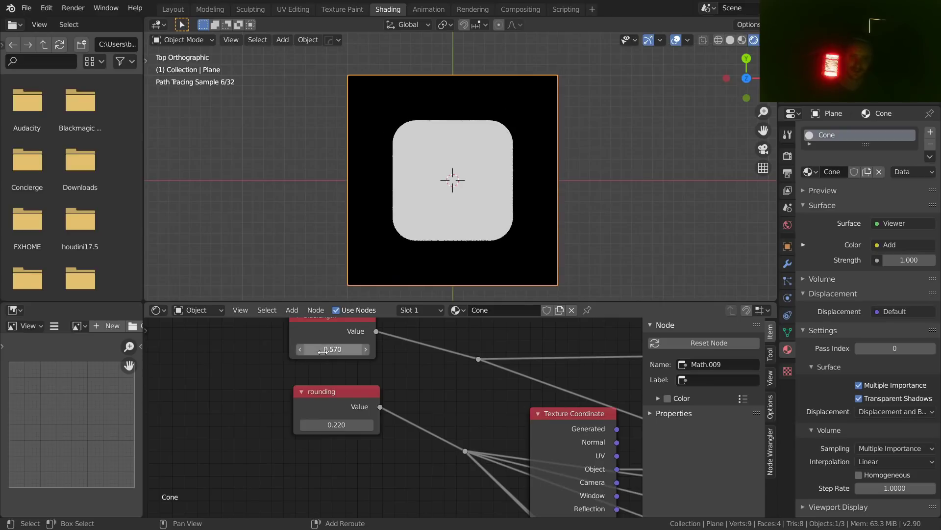
# Step: Save the file and line up the Texture Coordinate node beneath the rounding node
pyautogui.scroll(-5, 363, 426)
pyautogui.scroll(-2, 430, 399)
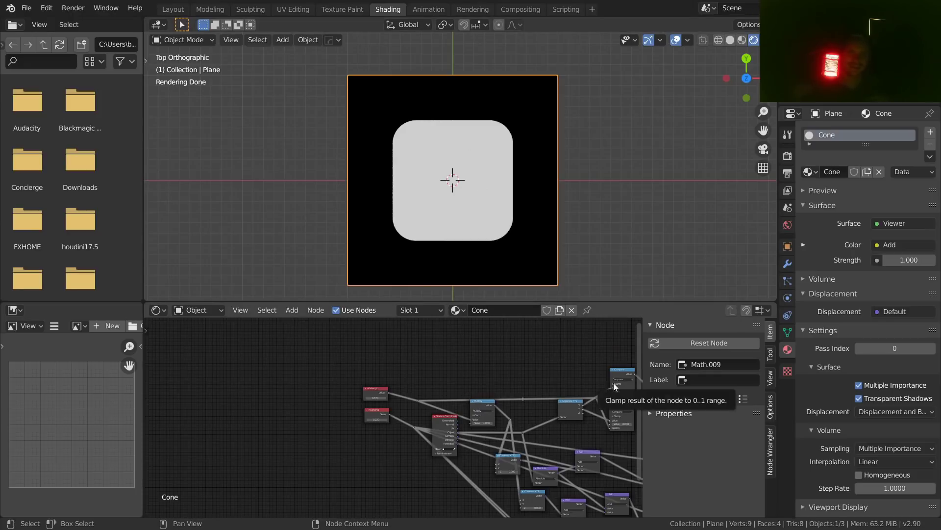
pyautogui.moveTo(612, 382); pyautogui.dragTo(291, 391, button='middle')
pyautogui.moveTo(238, 399); pyautogui.dragTo(485, 391, button='middle')
pyautogui.scroll(-5, 433, 391)
pyautogui.hotkey('ctrl', 's')
pyautogui.scroll(-2, 470, 390)
pyautogui.scroll(6, 300, 379)
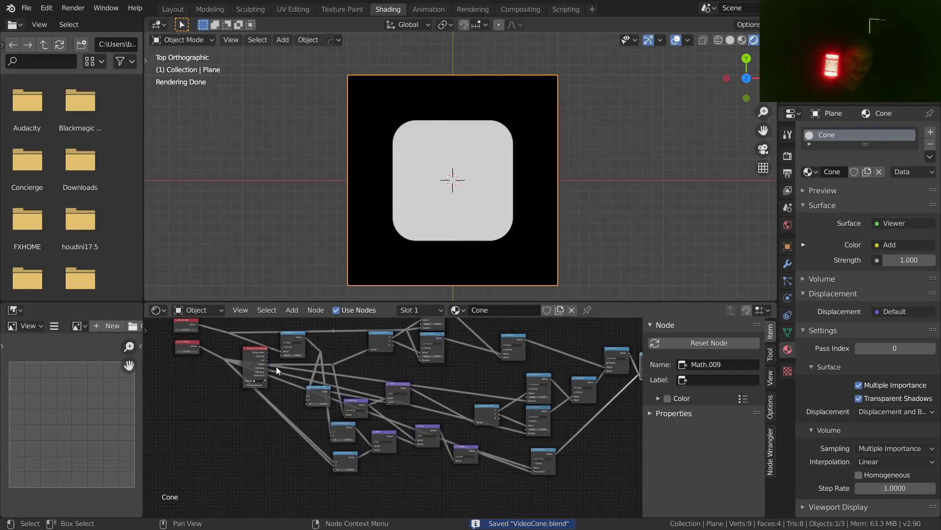
pyautogui.moveTo(270, 368); pyautogui.dragTo(459, 413, button='middle')
pyautogui.moveTo(440, 398); pyautogui.dragTo(372, 410)
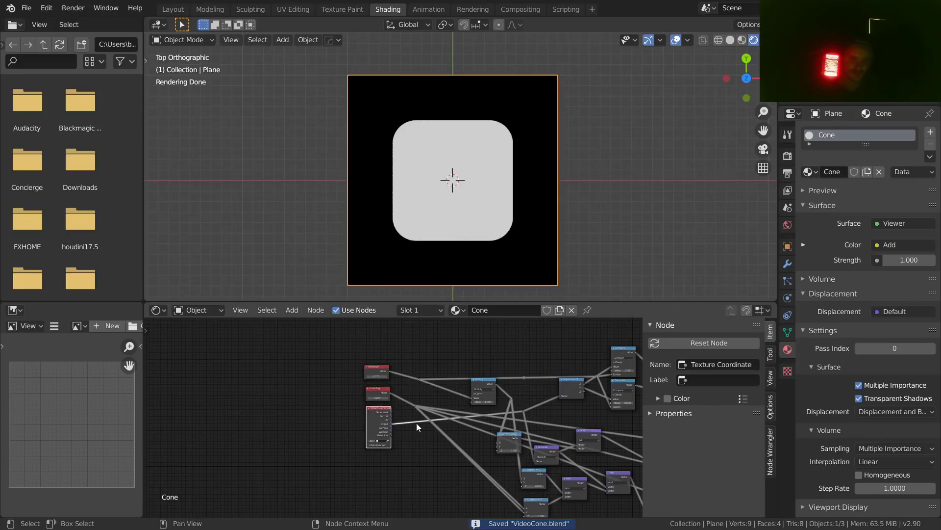
pyautogui.scroll(-5, 416, 423)
pyautogui.moveTo(511, 431); pyautogui.dragTo(340, 413, button='middle')
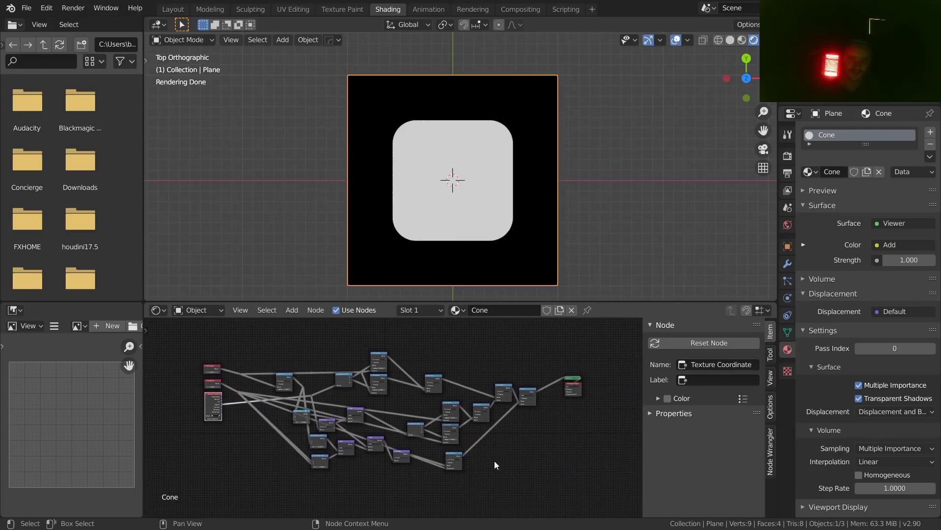
pyautogui.moveTo(550, 481); pyautogui.dragTo(258, 344)
pyautogui.moveTo(181, 390); pyautogui.dragTo(183, 429, button='middle')
pyautogui.scroll(11, 464, 397)
pyautogui.moveTo(316, 465); pyautogui.dragTo(387, 346)
pyautogui.click(379, 364)
pyautogui.hotkey('ctrl', 'z')
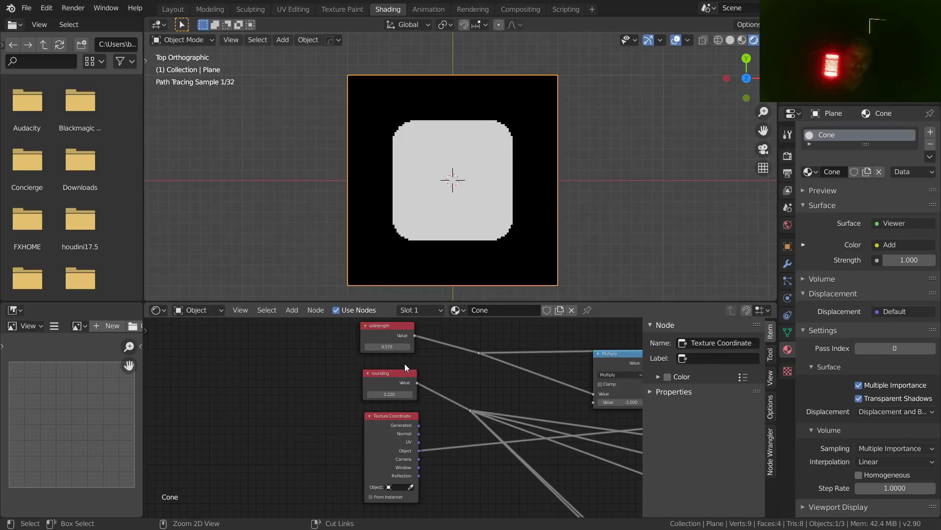
# Step: Move the input reroutes away from the sidelength and rounding nodes, closer to the mask nodes
pyautogui.scroll(-3, 405, 364)
pyautogui.moveTo(421, 438); pyautogui.dragTo(454, 379)
pyautogui.press('g')
pyautogui.click(496, 390)
# Step: Group all nodes between the three input nodes and the Viewer, and leave the group
pyautogui.scroll(-6, 619, 384)
pyautogui.moveTo(619, 385); pyautogui.dragTo(352, 366, button='middle')
pyautogui.moveTo(550, 482); pyautogui.dragTo(253, 325)
pyautogui.press('ctrl')
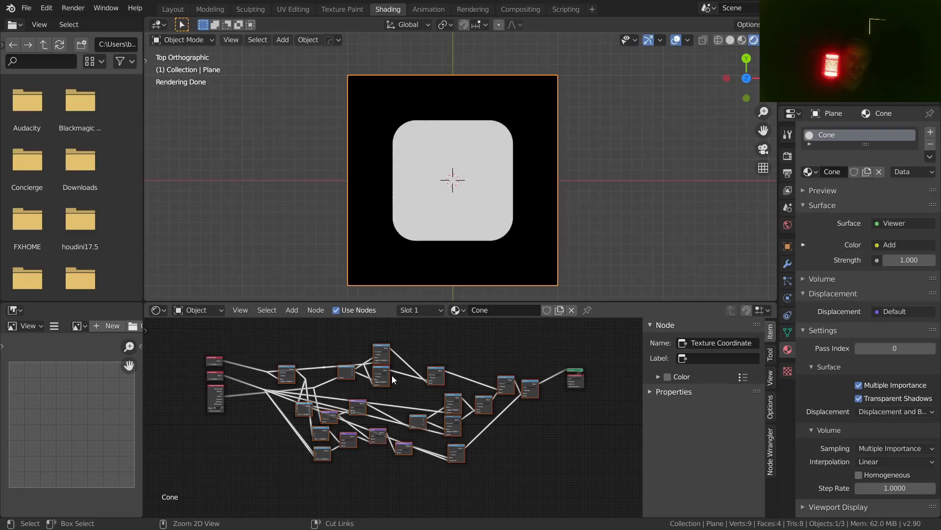
pyautogui.hotkey('ctrl', 'g')
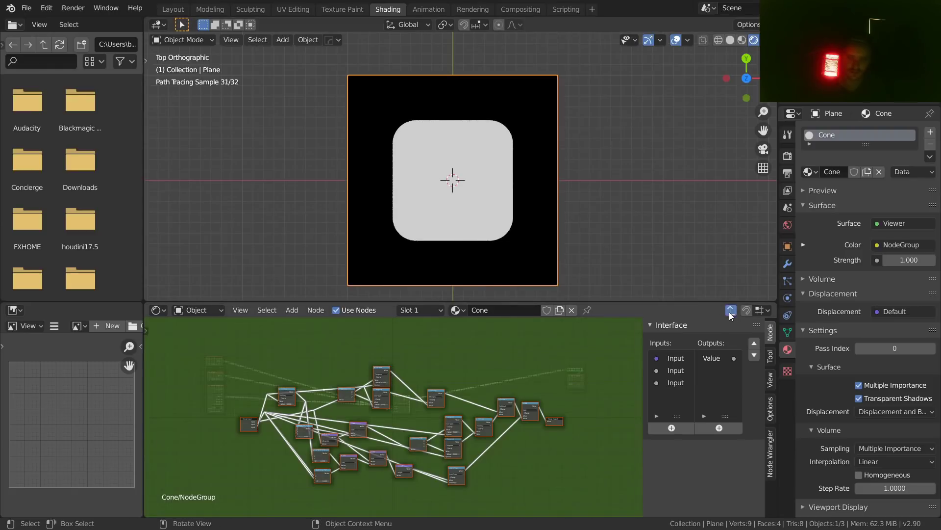
pyautogui.press('Tab')
# Step: Ungroup the mask nodes, try joining them in a frame instead, and undo the frame
pyautogui.scroll(2, 493, 373)
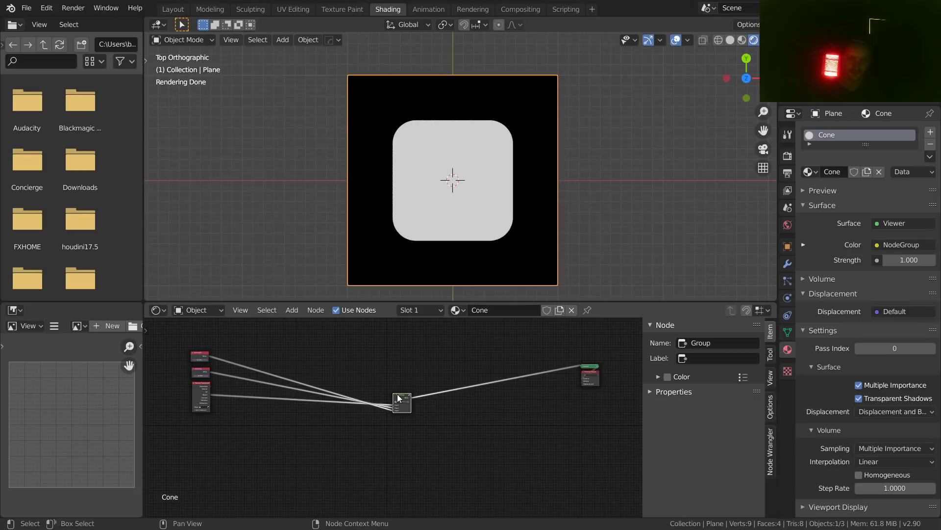
pyautogui.hotkey('ctrl', 'alt', 'g')
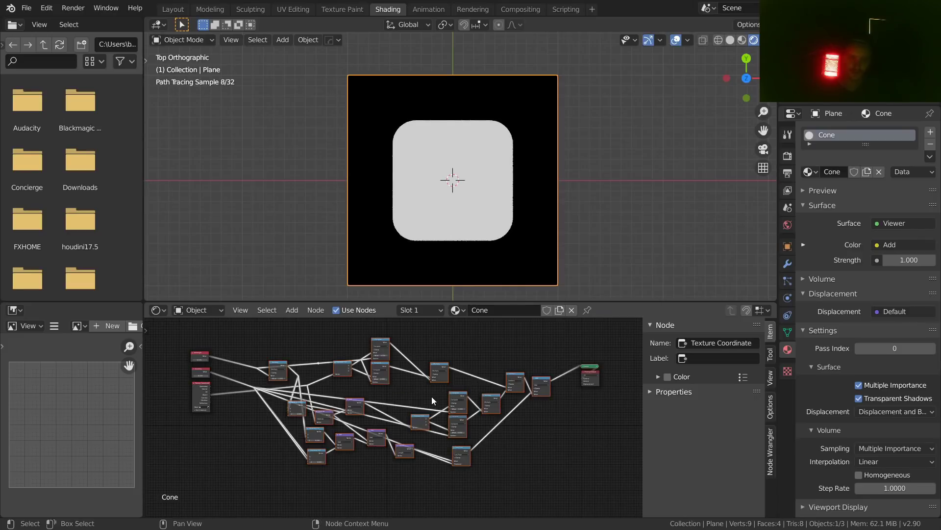
pyautogui.hotkey('ctrl', 'j')
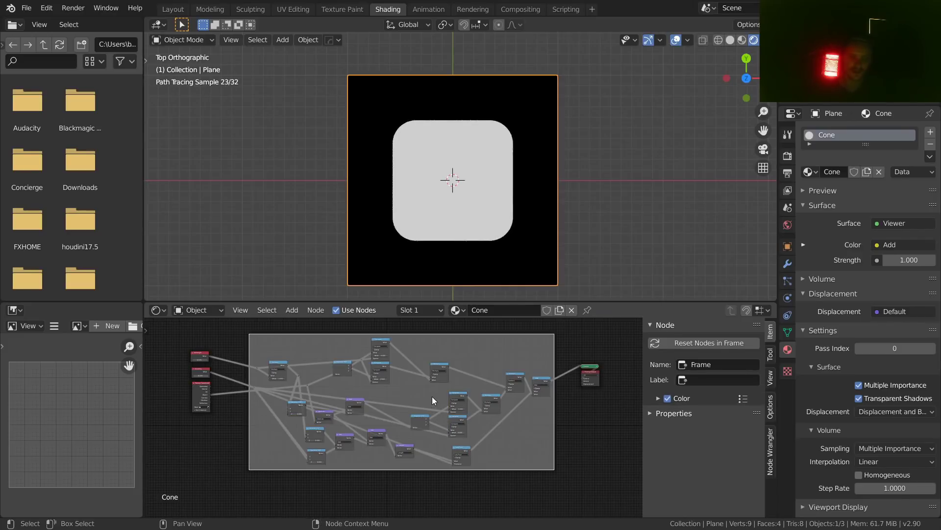
pyautogui.hotkey('ctrl', 'z')
# Step: Make a node group from all mask nodes between the inputs and the Viewer, and return to the main node tree
pyautogui.moveTo(559, 494); pyautogui.dragTo(240, 319)
pyautogui.hotkey('ctrl', 'g')
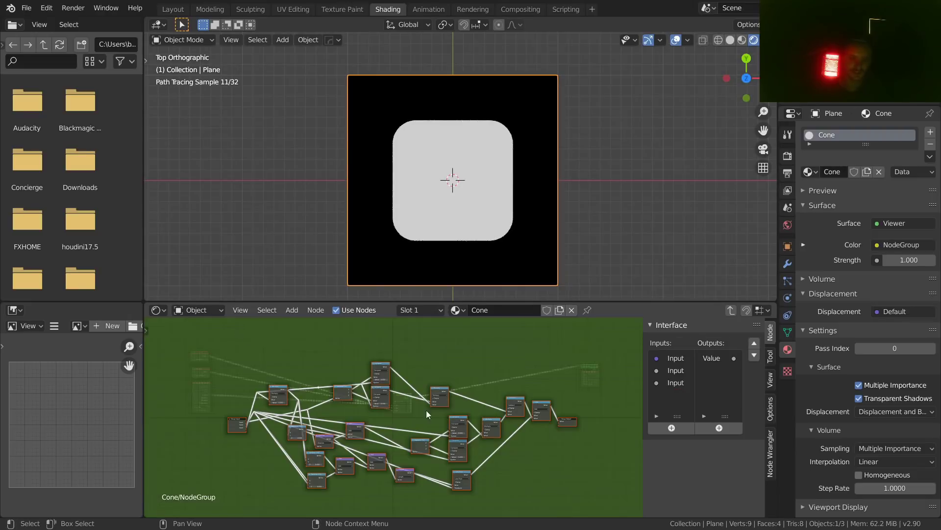
pyautogui.click(731, 310)
# Step: Move the NodeGroup next to the Viewer and Material Output, and bring the three input nodes closer to it
pyautogui.moveTo(501, 439); pyautogui.dragTo(388, 375)
pyautogui.press('g')
pyautogui.click(539, 347)
pyautogui.moveTo(367, 463); pyautogui.dragTo(197, 352)
pyautogui.click(511, 380)
pyautogui.scroll(10, 566, 389)
pyautogui.moveTo(589, 398); pyautogui.dragTo(287, 465, button='middle')
pyautogui.click(396, 439)
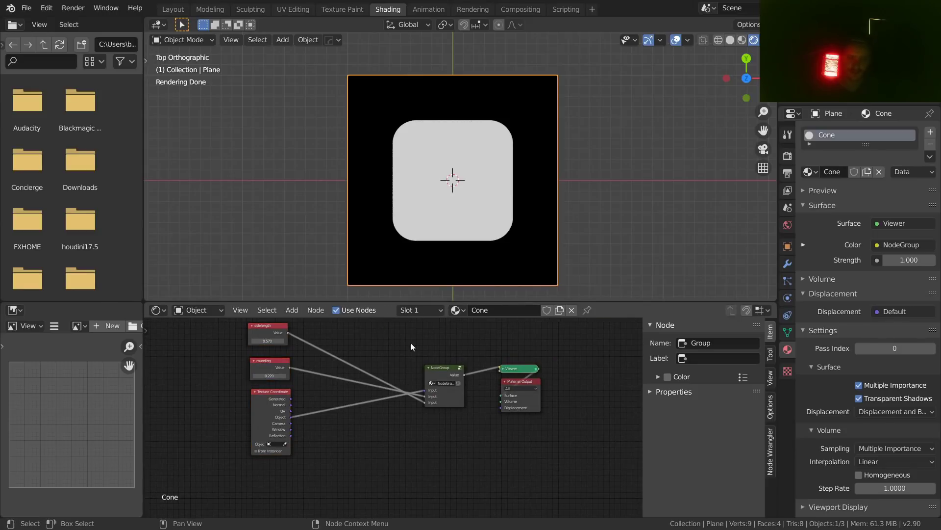
# Step: Look through the nodes inside the NodeGroup and return to the main node tree
pyautogui.click(460, 368)
pyautogui.press('Home')
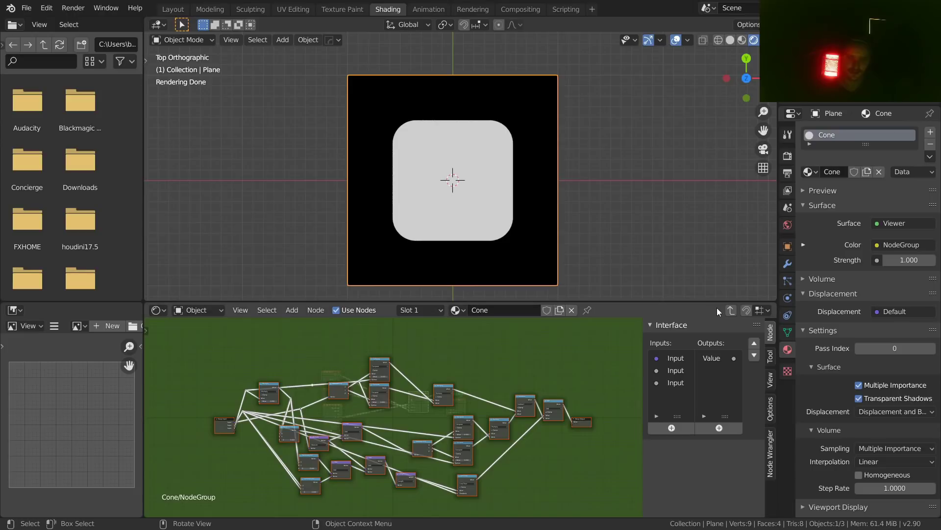
pyautogui.click(731, 309)
pyautogui.scroll(6, 372, 387)
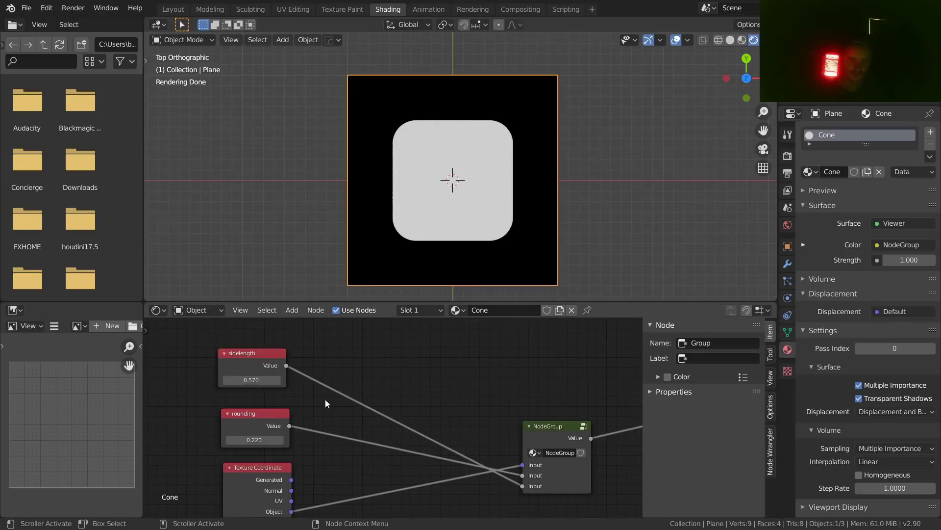
# Step: Try unlinking sidelength and setting the group's own third input to 0.640, and undo both changes
pyautogui.moveTo(246, 382); pyautogui.dragTo(253, 382)
pyautogui.hotkey('ctrl', 'z')
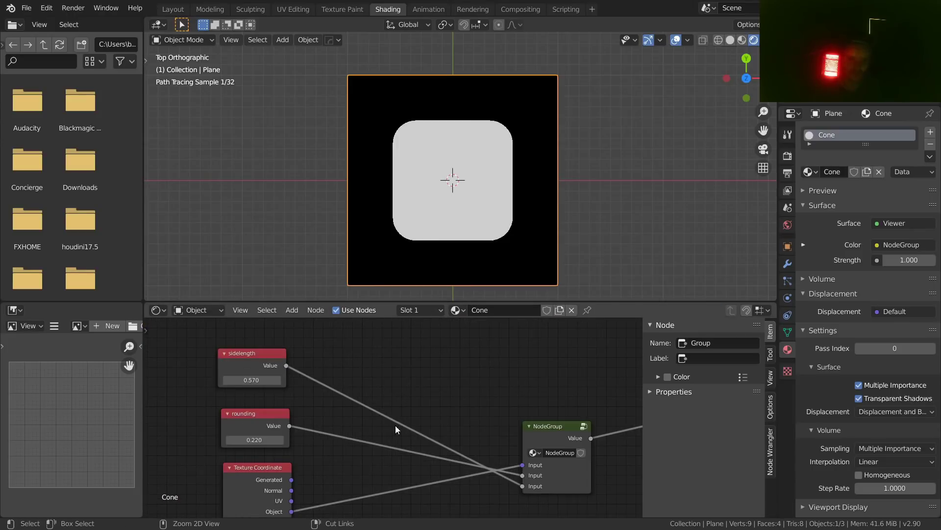
pyautogui.keyDown('ctrl'); pyautogui.moveTo(410, 375); pyautogui.dragTo(415, 376, button='right'); pyautogui.keyUp('ctrl')
pyautogui.moveTo(580, 492); pyautogui.dragTo(483, 454, button='middle')
pyautogui.moveTo(457, 447); pyautogui.dragTo(488, 448)
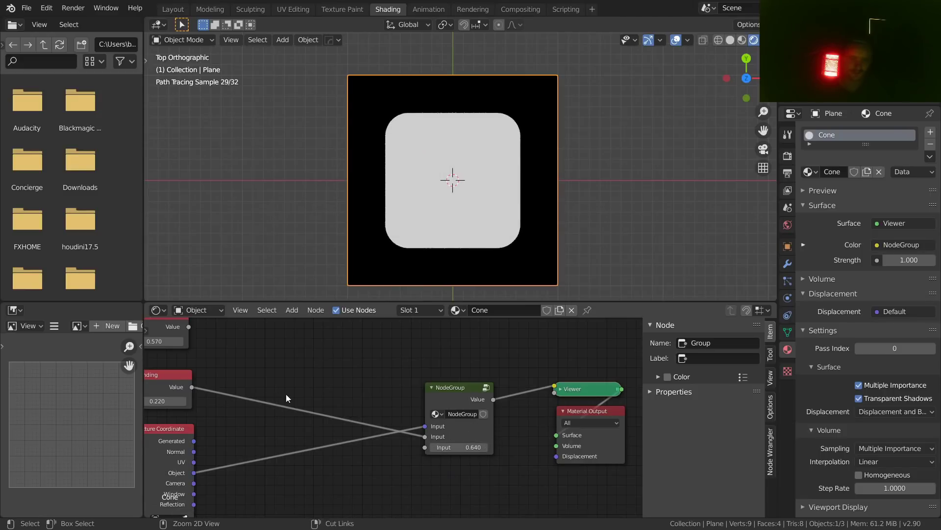
pyautogui.hotkey('ctrl', 'z')
pyautogui.hotkey('ctrl', 'z')
# Step: Stack the input nodes as Texture Coordinate, rounding and sidelength, and hide the Texture Coordinate's unused sockets
pyautogui.scroll(-3, 303, 395)
pyautogui.moveTo(248, 363); pyautogui.dragTo(320, 472)
pyautogui.click(254, 400)
pyautogui.moveTo(255, 401); pyautogui.dragTo(325, 444)
pyautogui.moveTo(246, 429); pyautogui.dragTo(319, 397)
pyautogui.hotkey('ctrl', 'h')
# Step: Place the input nodes and the NodeGroup close together, leaving room before the Material Output, and save the file
pyautogui.moveTo(368, 486); pyautogui.dragTo(313, 410)
pyautogui.press('g')
pyautogui.click(258, 426)
pyautogui.moveTo(459, 475); pyautogui.dragTo(423, 418)
pyautogui.press('g')
pyautogui.click(284, 413)
pyautogui.hotkey('ctrl', 's')
pyautogui.scroll(3, 475, 172)
pyautogui.scroll(-3, 456, 149)
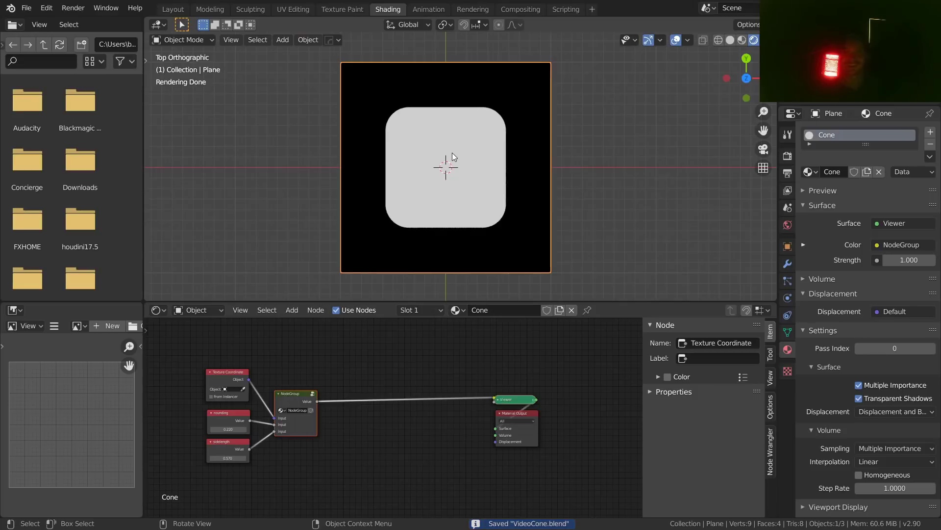
pyautogui.scroll(2, 533, 418)
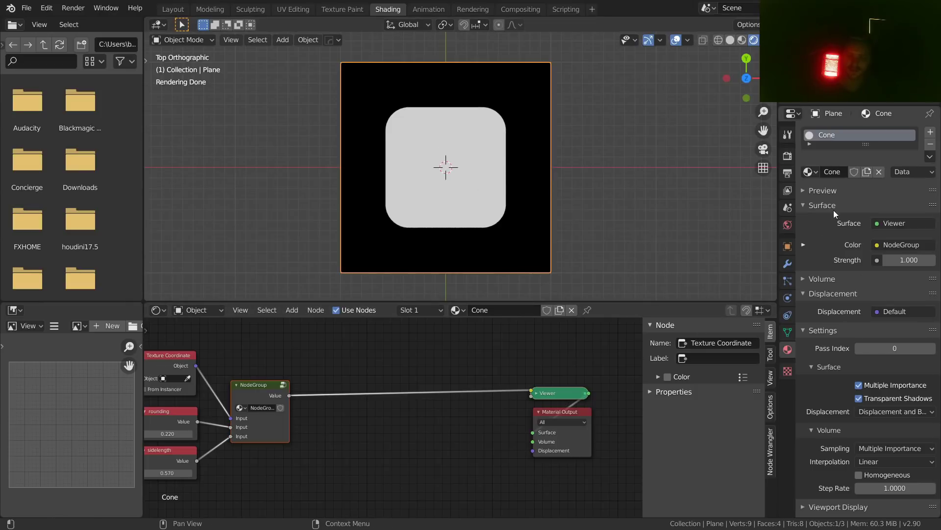
pyautogui.hotkey('ctrl', 's')
pyautogui.moveTo(490, 360); pyautogui.dragTo(482, 372, button='middle')
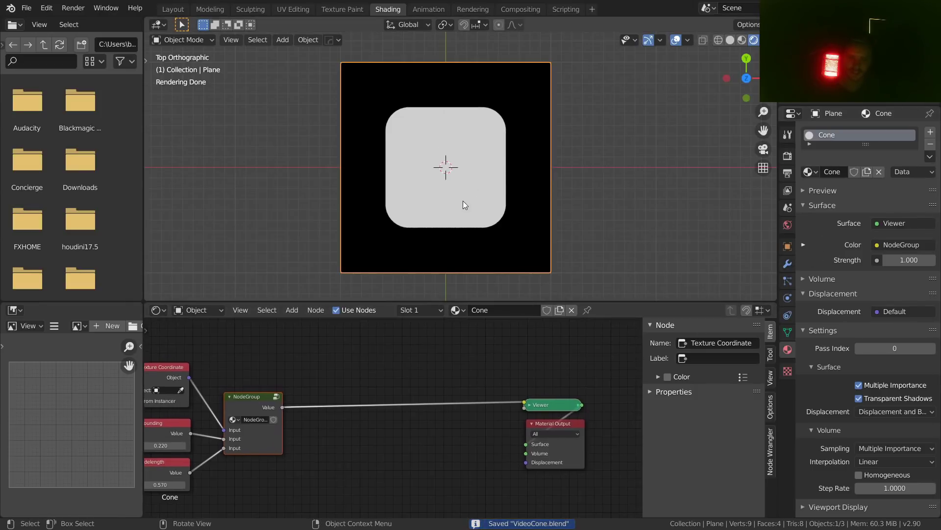
# Step: Add a Diffuse BSDF node above the NodeGroup's output link and connect it to the Material Output's Surface
pyautogui.moveTo(463, 201); pyautogui.dragTo(420, 233, button='middle')
pyautogui.moveTo(475, 372); pyautogui.dragTo(466, 409, button='middle')
pyautogui.hotkey('shift', 'a')
pyautogui.click(425, 360)
pyautogui.write('dif')
pyautogui.press('Return')
pyautogui.click(419, 372)
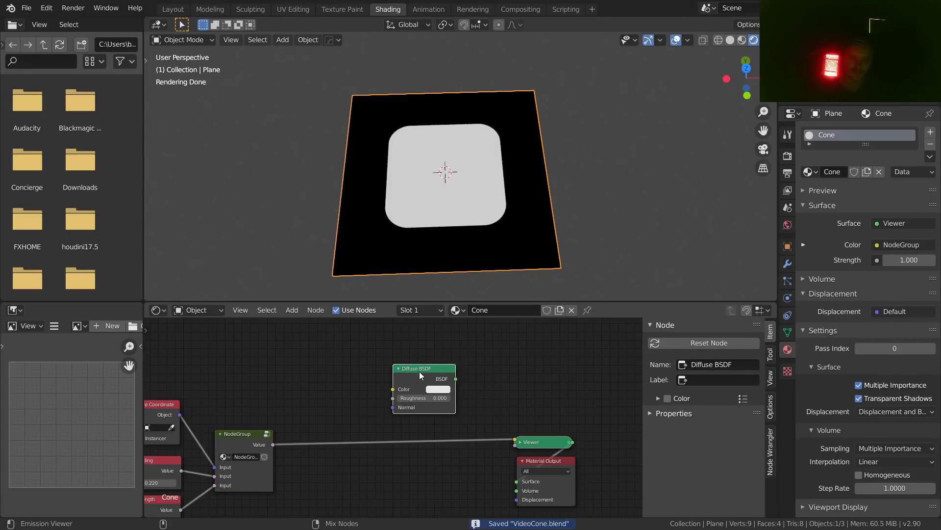
pyautogui.keyDown('ctrl'); pyautogui.keyDown('shift'); pyautogui.click(419, 372); pyautogui.keyUp('shift'); pyautogui.keyUp('ctrl')
# Step: Add a Displacement node below the Diffuse BSDF and connect it to the Material Output's Displacement
pyautogui.moveTo(484, 185); pyautogui.dragTo(492, 356, button='middle')
pyautogui.hotkey('shift', 'a')
pyautogui.click(393, 366)
pyautogui.write('disp')
pyautogui.press('Return')
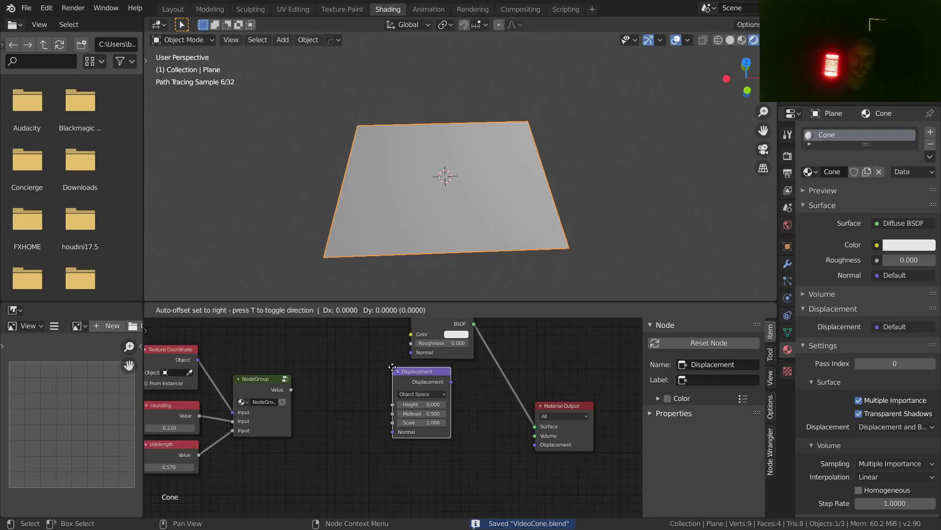
pyautogui.click(480, 442)
pyautogui.moveTo(502, 429); pyautogui.dragTo(534, 447)
# Step: Save the file and set the Displacement node's Midlevel to 0
pyautogui.scroll(2, 391, 434)
pyautogui.moveTo(391, 434); pyautogui.dragTo(334, 419, button='middle')
pyautogui.hotkey('ctrl', 's')
pyautogui.click(443, 461)
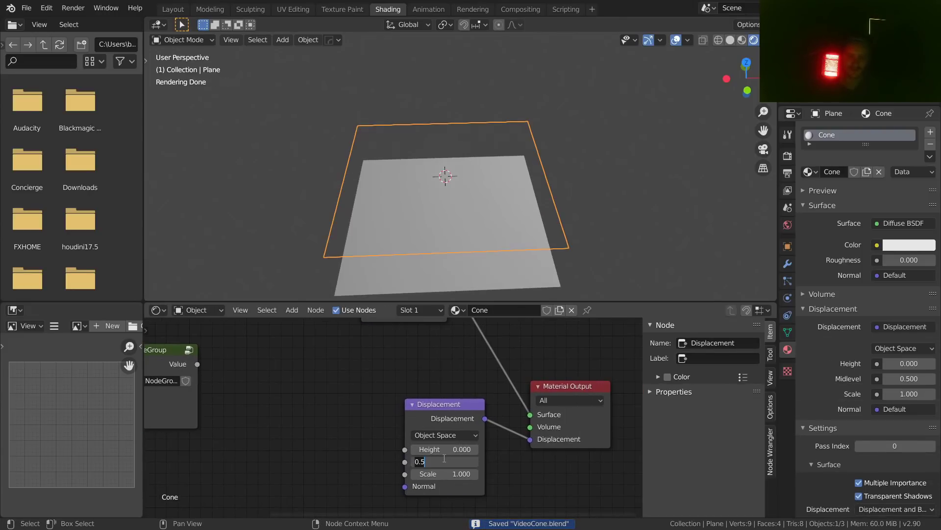
pyautogui.write('0')
pyautogui.press('Return')
pyautogui.moveTo(369, 445); pyautogui.dragTo(387, 445, button='middle')
pyautogui.moveTo(454, 461)
pyautogui.mouseDown()
pyautogui.moveTo(483, 461)
pyautogui.moveTo(454, 461)
pyautogui.mouseUp()
pyautogui.moveTo(361, 442); pyautogui.dragTo(325, 439, button='middle')
pyautogui.moveTo(399, 446); pyautogui.dragTo(577, 450, button='middle')
# Step: Preview the NodeGroup's mask output on the plane
pyautogui.keyDown('ctrl'); pyautogui.keyDown('shift'); pyautogui.click(330, 352); pyautogui.keyUp('shift'); pyautogui.keyUp('ctrl')
pyautogui.moveTo(328, 351); pyautogui.dragTo(249, 358, button='middle')
pyautogui.scroll(1, 522, 158)
pyautogui.keyDown('shift'); pyautogui.moveTo(511, 186); pyautogui.dragTo(508, 168, button='middle'); pyautogui.keyUp('shift')
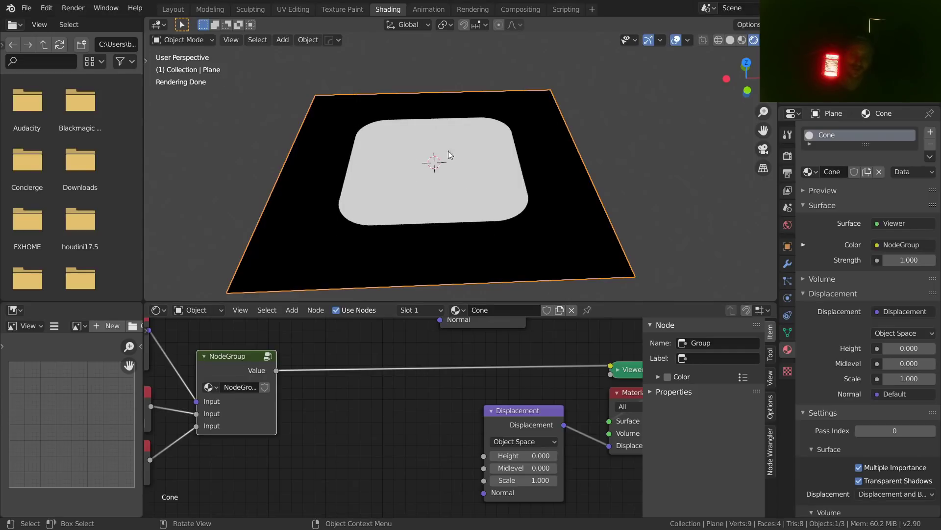
# Step: Connect the NodeGroup's Value to the Displacement's Height and restore the Diffuse BSDF as the surface in place of the Viewer
pyautogui.moveTo(278, 370); pyautogui.dragTo(484, 455)
pyautogui.moveTo(623, 397); pyautogui.dragTo(487, 411, button='middle')
pyautogui.moveTo(507, 408); pyautogui.dragTo(561, 416)
pyautogui.scroll(-4, 409, 365)
pyautogui.keyDown('ctrl'); pyautogui.keyDown('shift'); pyautogui.click(358, 326); pyautogui.keyUp('shift'); pyautogui.keyUp('ctrl')
pyautogui.scroll(-5, 545, 189)
pyautogui.click(571, 187)
pyautogui.moveTo(487, 194); pyautogui.dragTo(506, 185, button='middle')
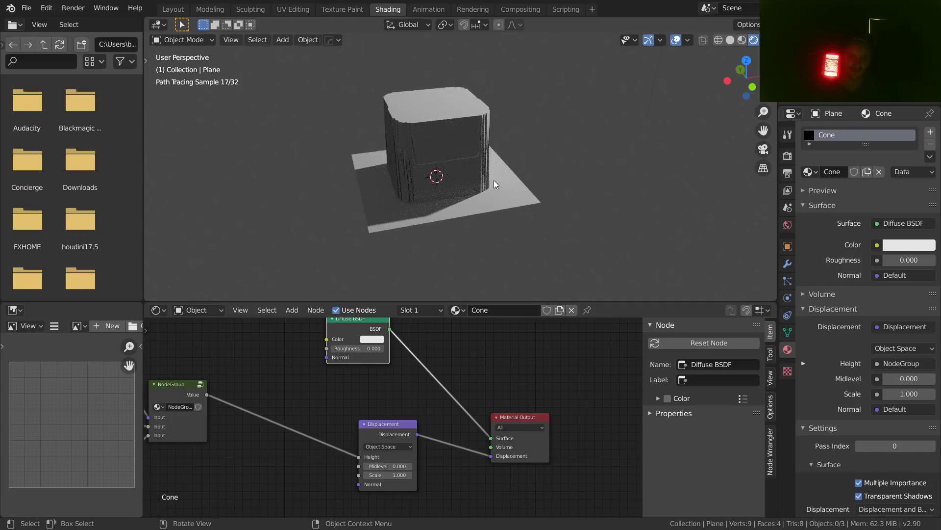
# Step: Try Dicing Scale values of 0.5 and 0.2 on the plane's Subdivision modifier, set it back to 1, and save the file
pyautogui.scroll(5, 445, 148)
pyautogui.keyDown('shift'); pyautogui.moveTo(445, 148); pyautogui.dragTo(484, 154, button='middle'); pyautogui.keyUp('shift')
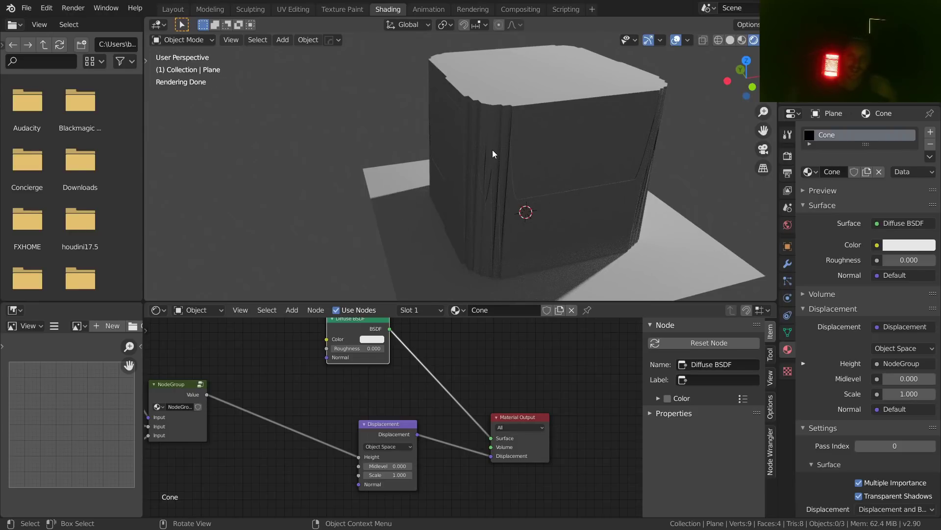
pyautogui.scroll(5, 523, 110)
pyautogui.scroll(-4, 541, 100)
pyautogui.keyDown('shift'); pyautogui.moveTo(541, 100); pyautogui.dragTo(519, 151, button='middle'); pyautogui.keyUp('shift')
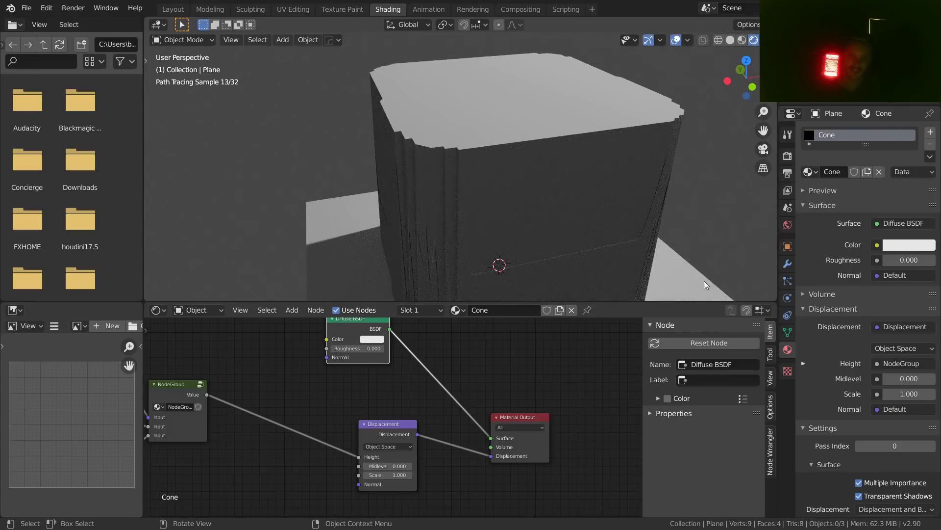
pyautogui.click(787, 264)
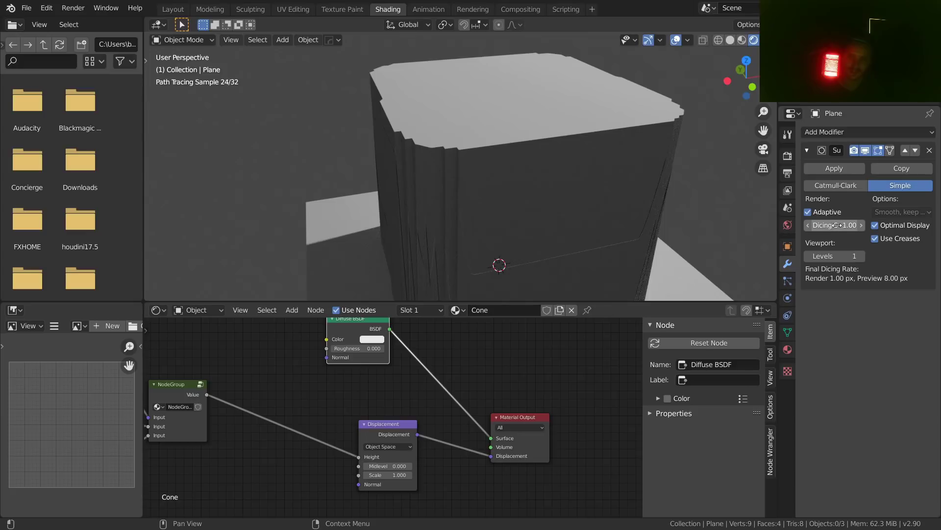
pyautogui.press('Return')
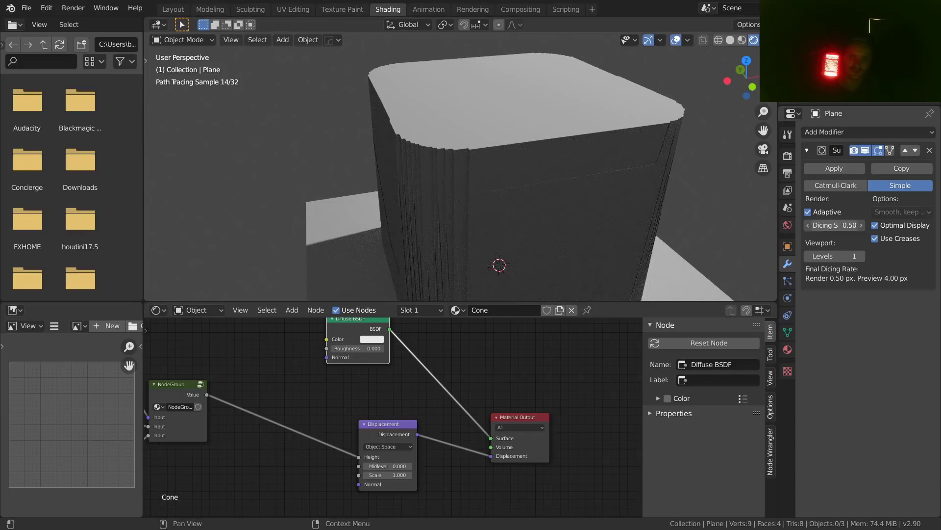
pyautogui.press('Return')
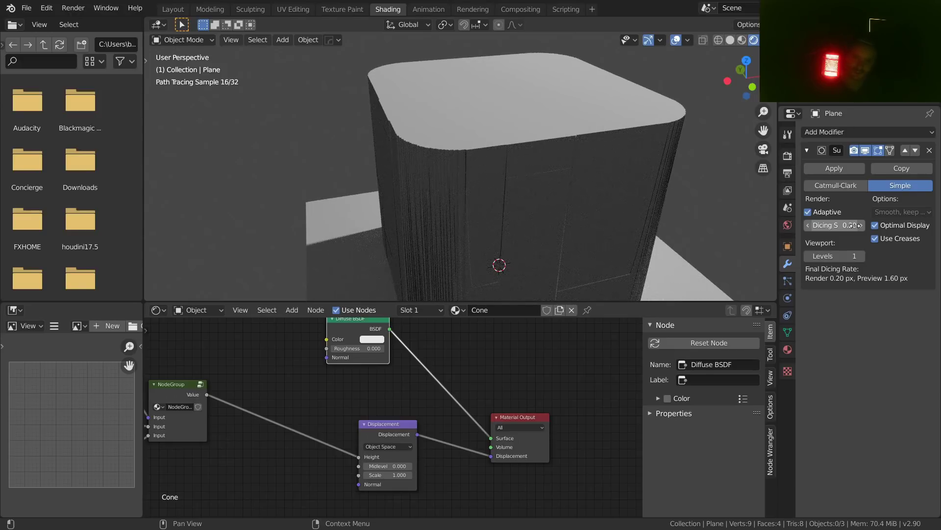
pyautogui.click(855, 225)
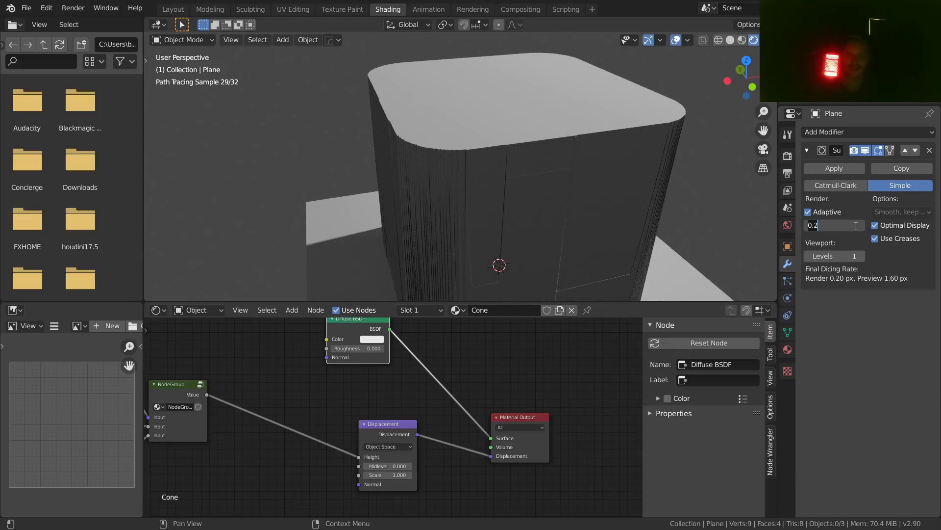
pyautogui.press('Return')
pyautogui.hotkey('ctrl', 's')
# Step: Try a lower Scale on the Displacement node, undo the change, and save the file
pyautogui.moveTo(372, 431); pyautogui.dragTo(492, 410, button='middle')
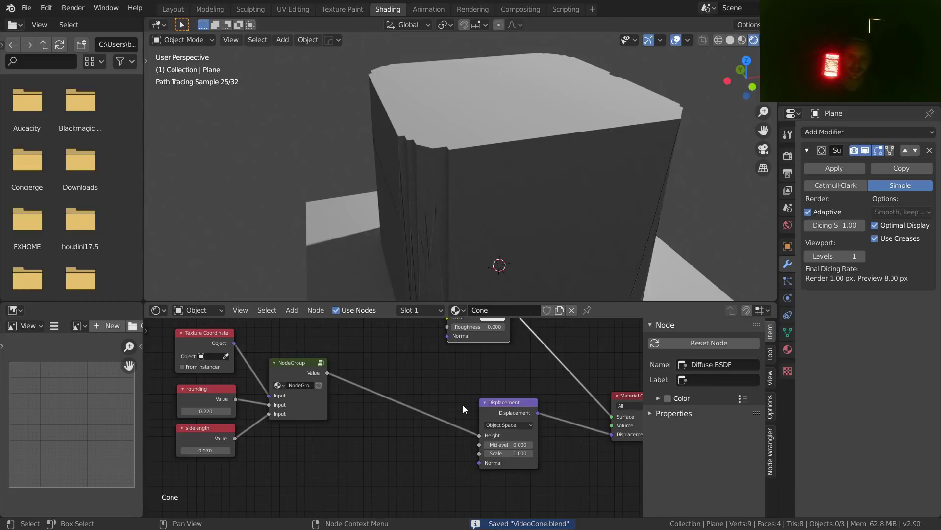
pyautogui.scroll(-5, 485, 157)
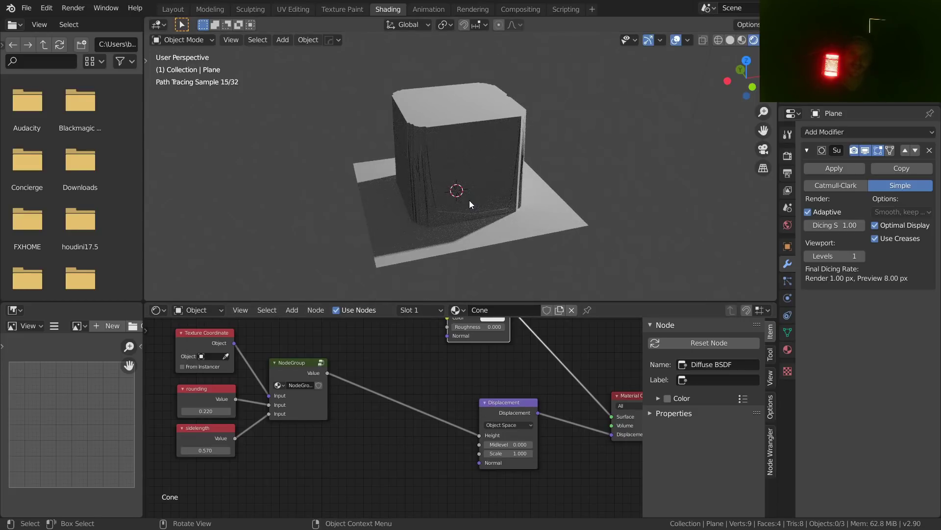
pyautogui.scroll(2, 529, 461)
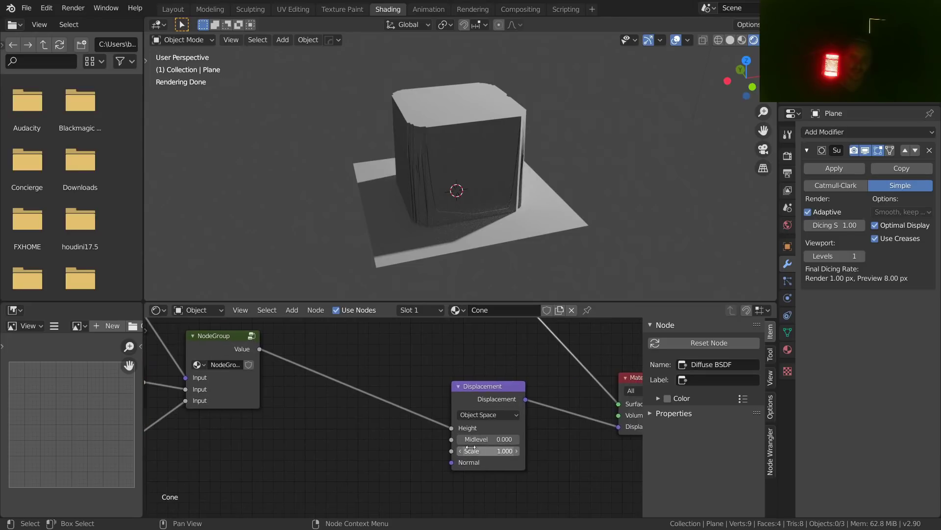
pyautogui.moveTo(488, 450); pyautogui.dragTo(447, 451)
pyautogui.hotkey('ctrl', 'z')
pyautogui.hotkey('ctrl', 's')
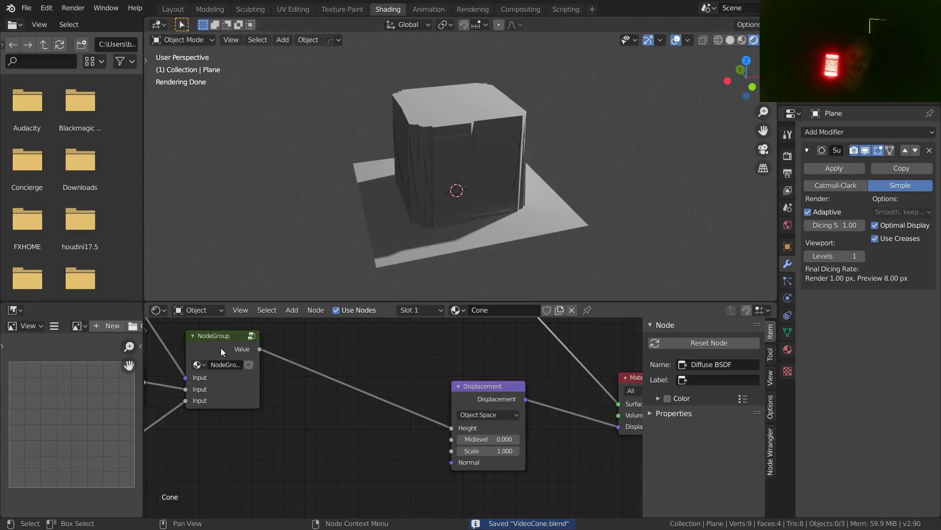
# Step: Insert a Math node on the link between the NodeGroup and the Displacement node's Height
pyautogui.moveTo(241, 345); pyautogui.dragTo(246, 356)
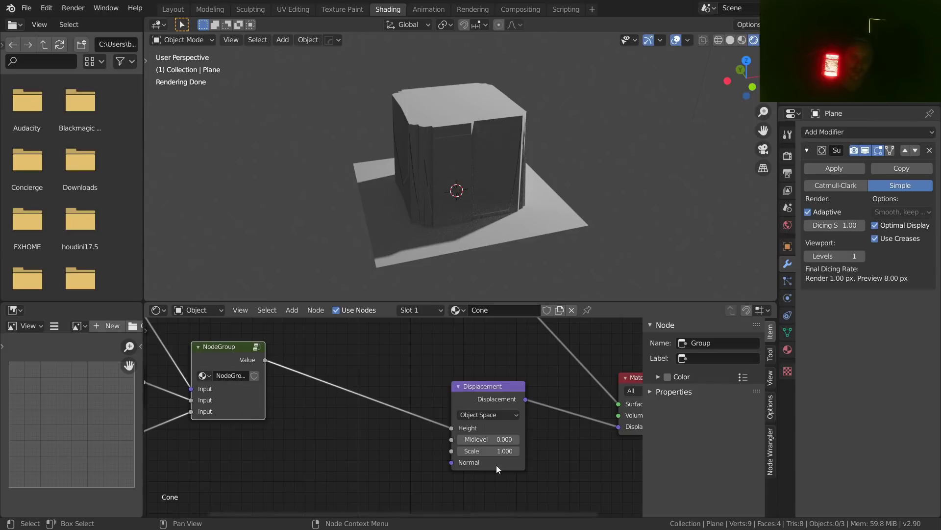
pyautogui.moveTo(326, 412); pyautogui.dragTo(392, 424, button='middle')
pyautogui.scroll(1, 413, 335)
pyautogui.hotkey('shift', 'a')
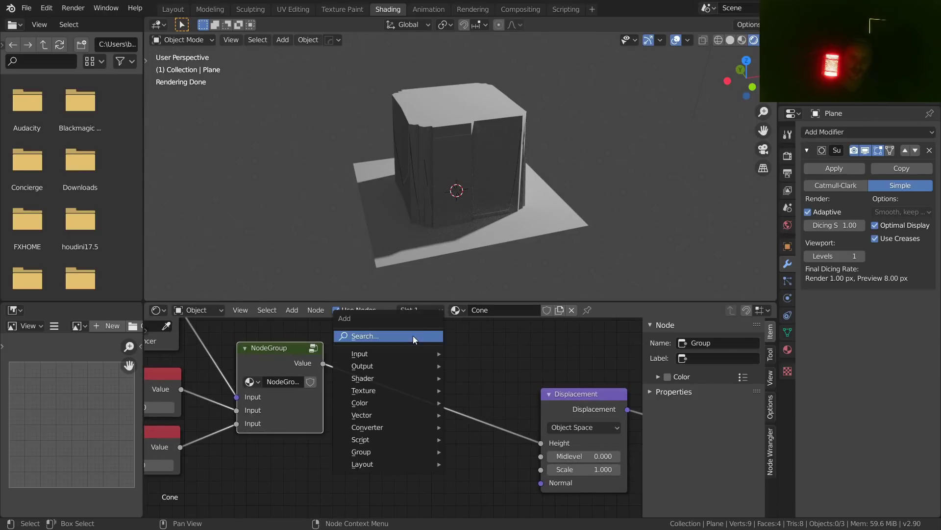
pyautogui.write('mu')
pyautogui.press('BackSpace')
pyautogui.write('ath')
pyautogui.press('Return')
pyautogui.click(396, 371)
# Step: Set the Math node's operation to Multiply with a value of 0.28 and save the file
pyautogui.click(418, 375)
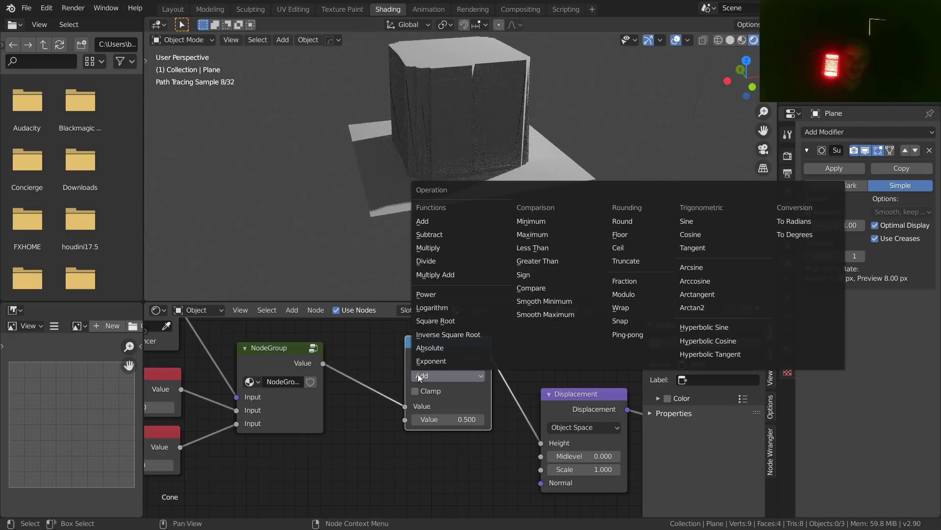
pyautogui.click(428, 248)
pyautogui.moveTo(459, 419); pyautogui.dragTo(363, 420)
pyautogui.hotkey('ctrl', 's')
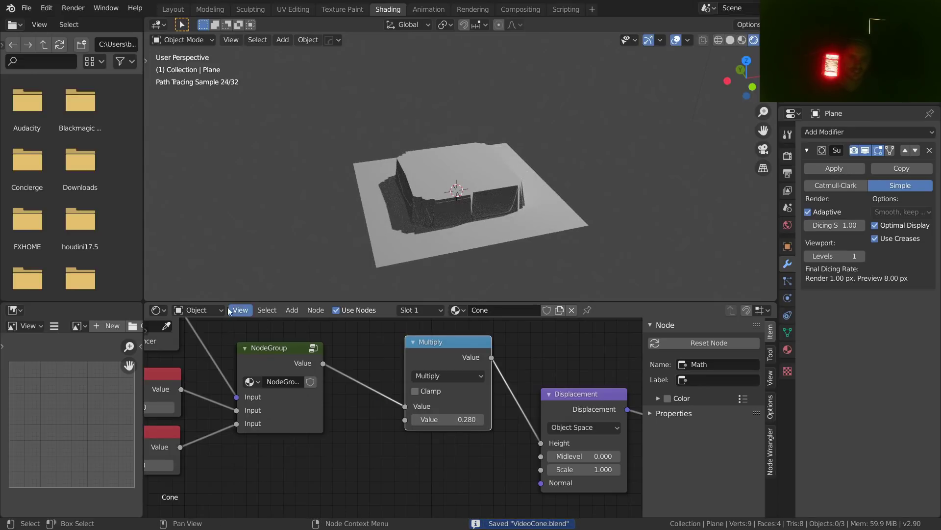
# Step: Switch to the World shader nodes and add an Environment Texture with its mapping setup feeding the Background node
pyautogui.click(156, 310)
pyautogui.click(198, 310)
pyautogui.click(199, 331)
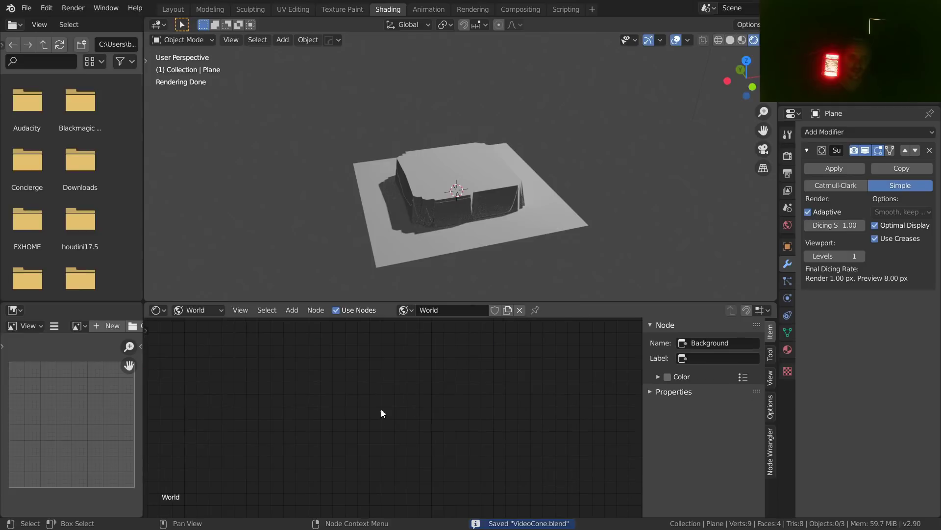
pyautogui.moveTo(264, 419); pyautogui.dragTo(480, 381, button='middle')
pyautogui.scroll(3, 336, 421)
pyautogui.moveTo(336, 421); pyautogui.dragTo(555, 401, button='middle')
pyautogui.moveTo(487, 435); pyautogui.dragTo(379, 352)
pyautogui.hotkey('ctrl', 't')
# Step: Load approaching_storm_2k.hdr from the HDRIS folder into the Environment Texture, and replace it with reading_room_2k.hdr
pyautogui.click(303, 376)
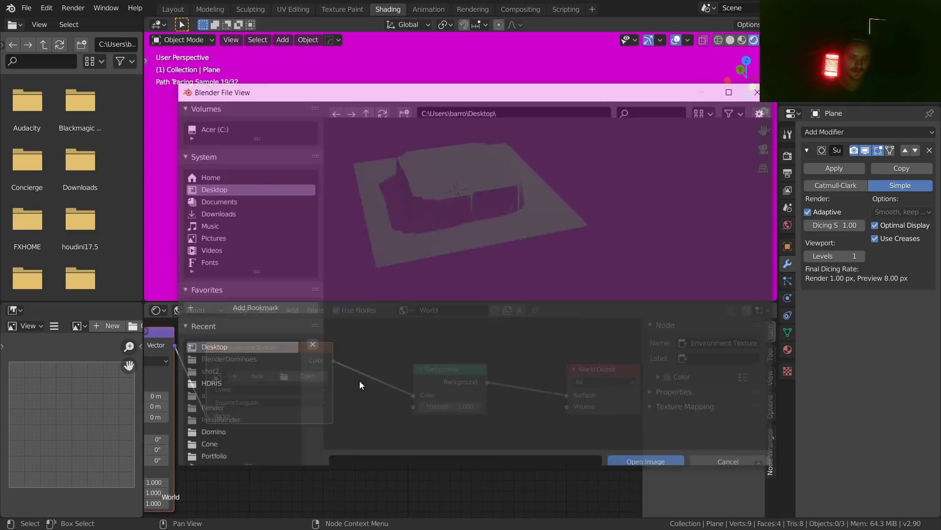
pyautogui.click(201, 385)
pyautogui.click(466, 196)
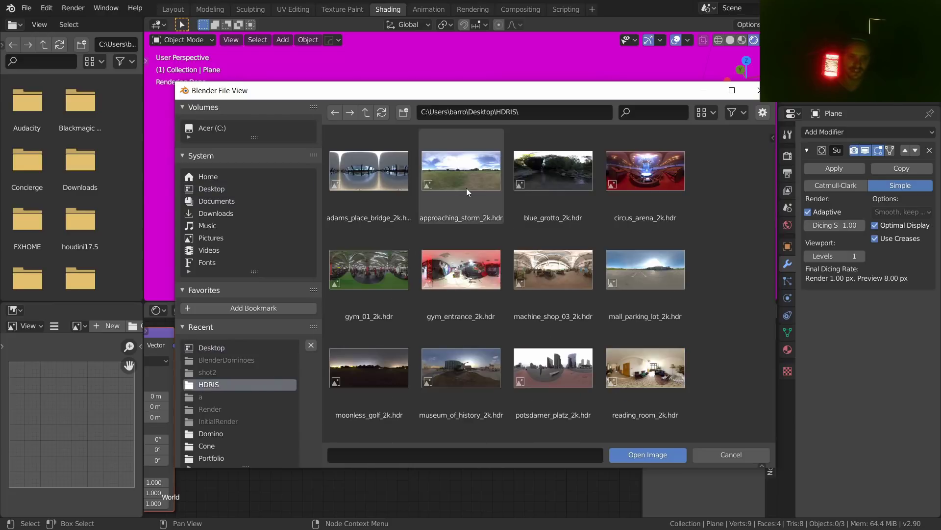
pyautogui.doubleClick(470, 183)
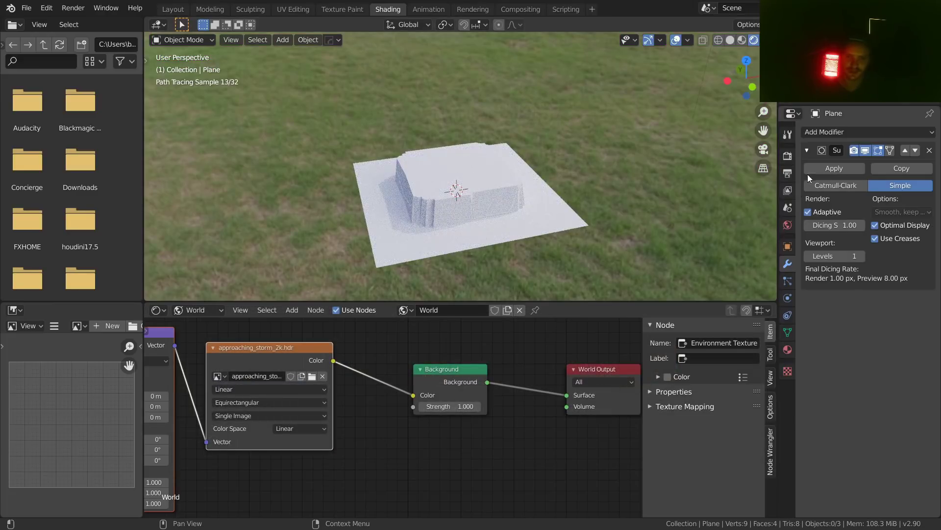
pyautogui.click(309, 377)
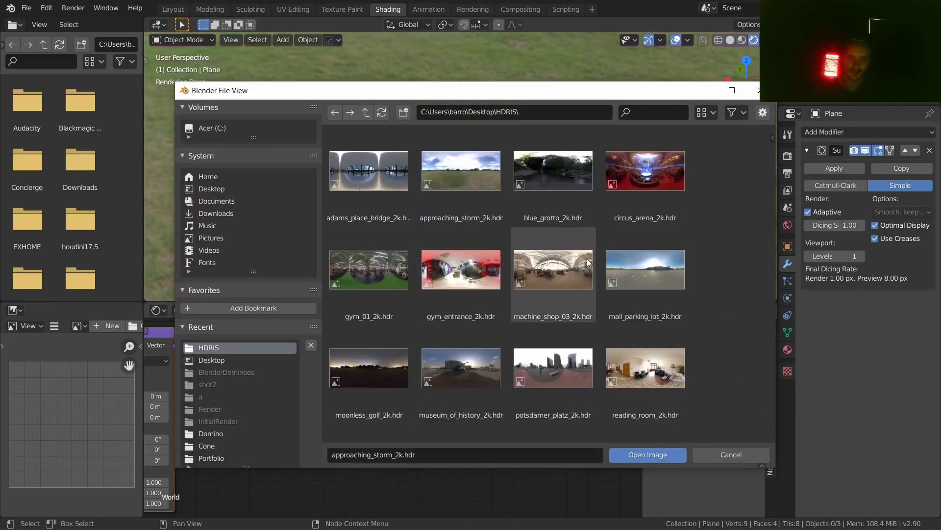
pyautogui.doubleClick(635, 375)
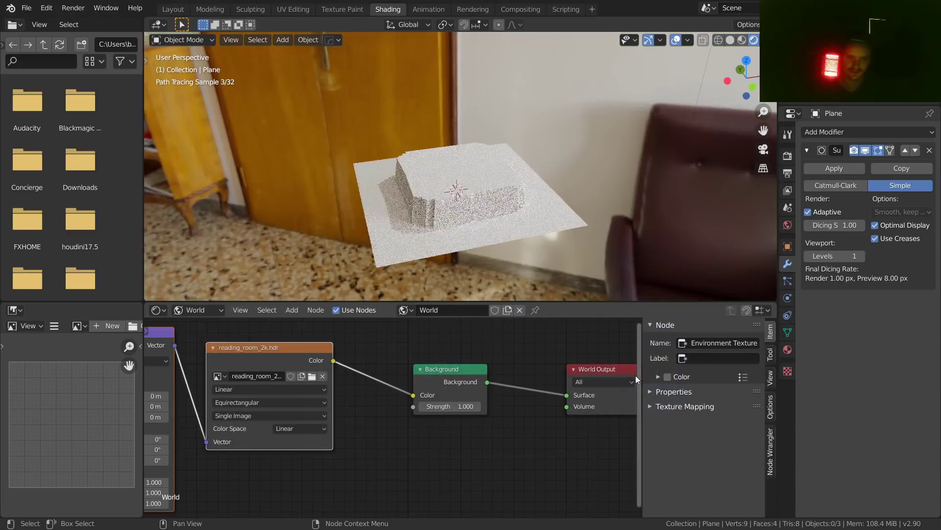
# Step: Make the render's film background transparent in the scene's render settings
pyautogui.click(788, 156)
pyautogui.click(817, 379)
pyautogui.click(820, 462)
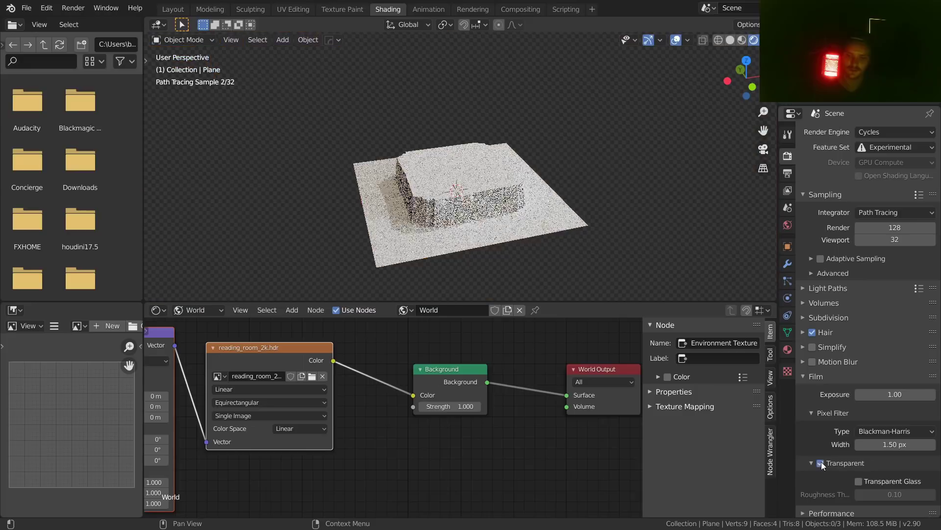
pyautogui.scroll(4, 431, 215)
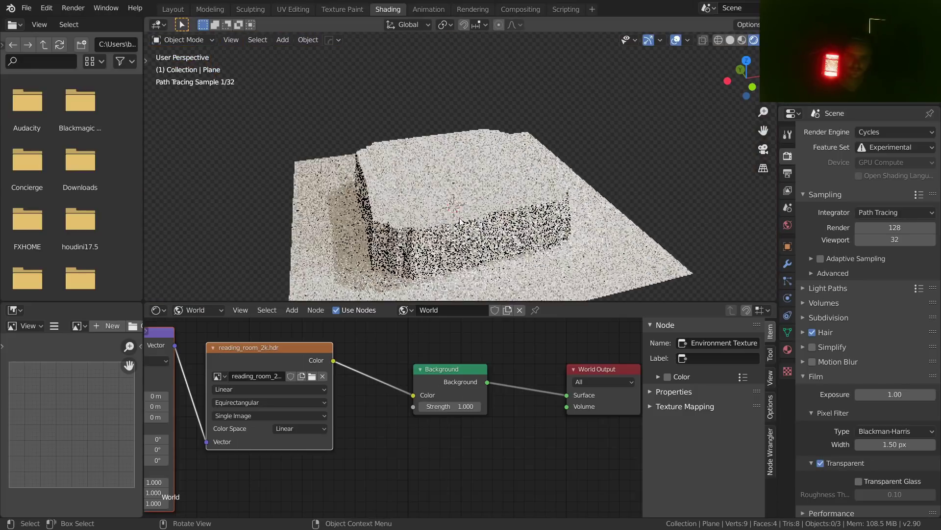
pyautogui.scroll(-1, 464, 226)
# Step: Return to the plane's object shader nodes and set the Multiply node's value to 0.13
pyautogui.click(464, 234)
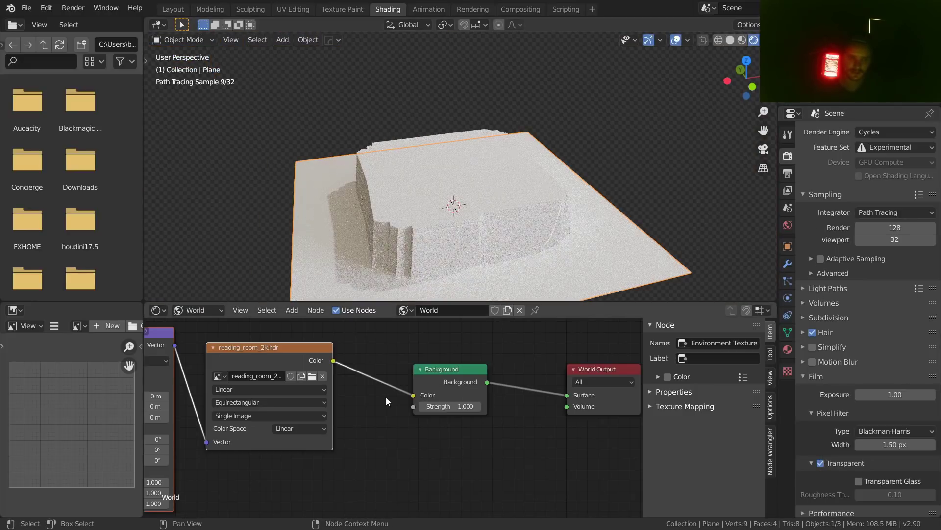
pyautogui.click(196, 310)
pyautogui.click(200, 329)
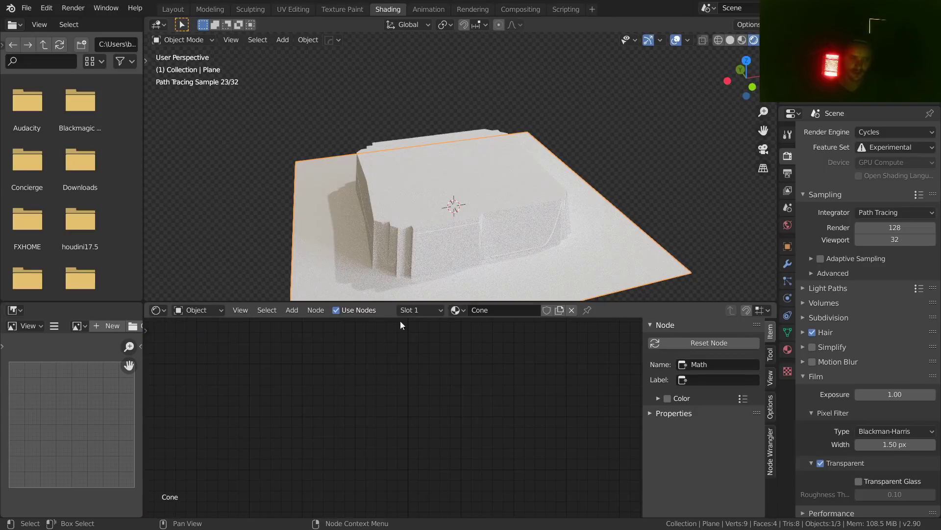
pyautogui.press('Home')
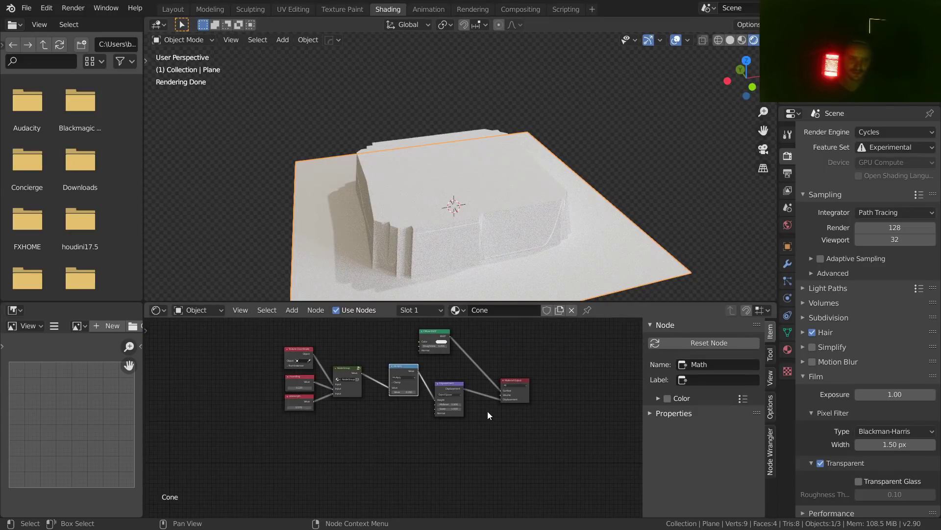
pyautogui.scroll(4, 489, 412)
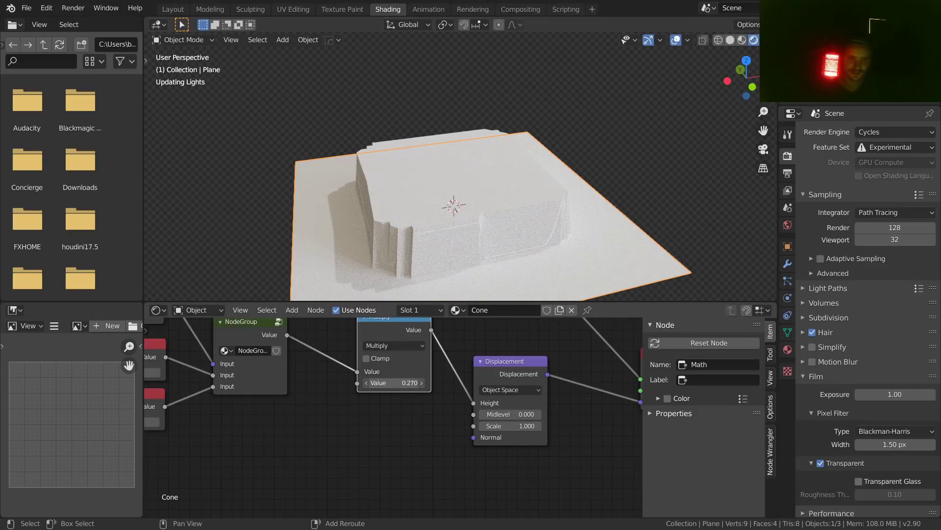
pyautogui.moveTo(394, 383)
pyautogui.mouseDown()
pyautogui.moveTo(378, 383)
pyautogui.moveTo(390, 383)
pyautogui.mouseUp()
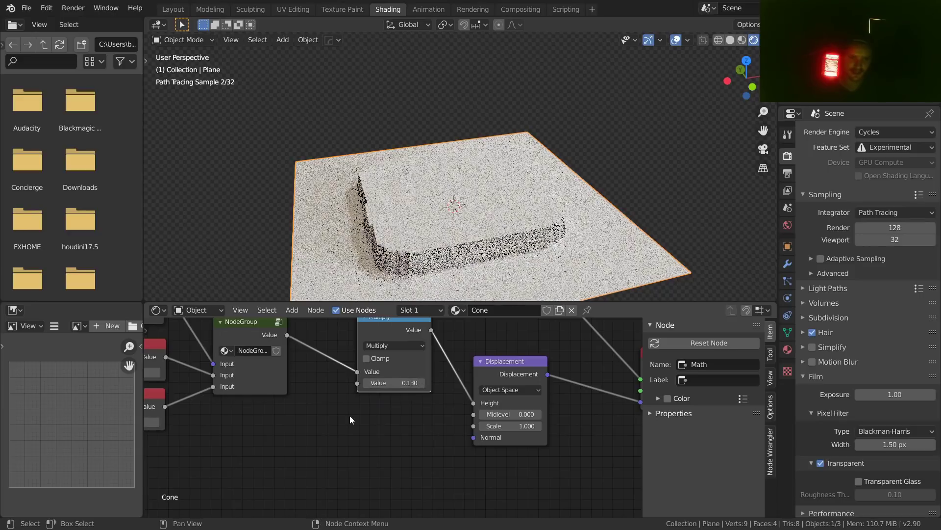
# Step: Add a Value node set to 0.13 below the NodeGroup and connect it to the Multiply node's second value
pyautogui.moveTo(344, 409); pyautogui.dragTo(444, 411, button='middle')
pyautogui.hotkey('shift', 'a')
pyautogui.click(445, 337)
pyautogui.write('val')
pyautogui.press('Return')
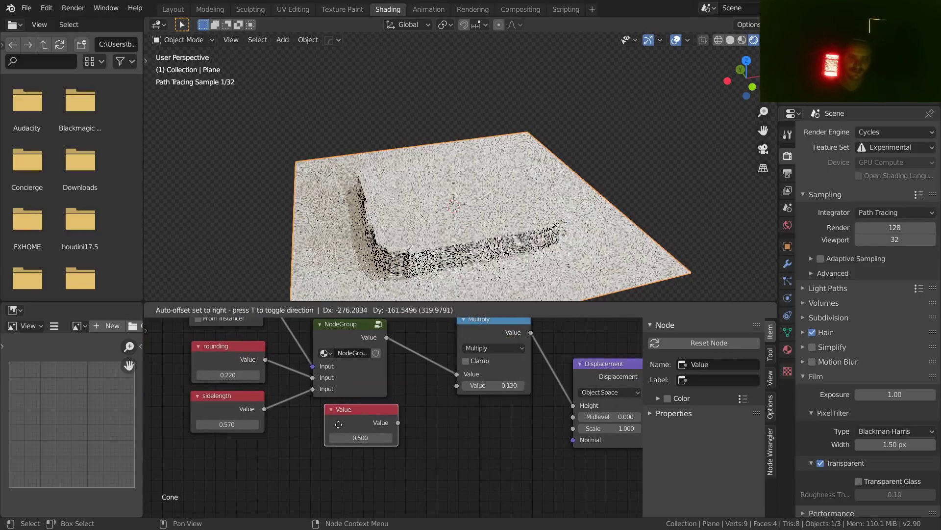
pyautogui.click(337, 440)
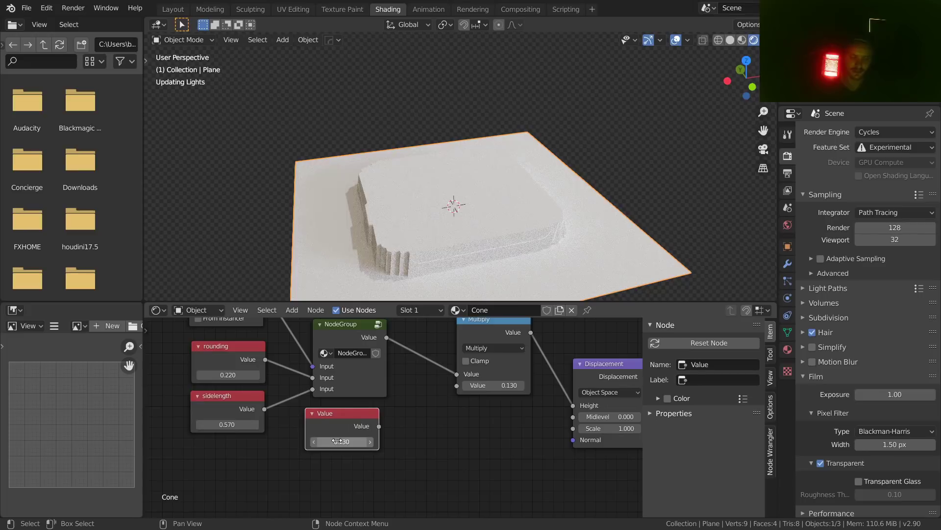
pyautogui.moveTo(379, 426); pyautogui.dragTo(456, 385)
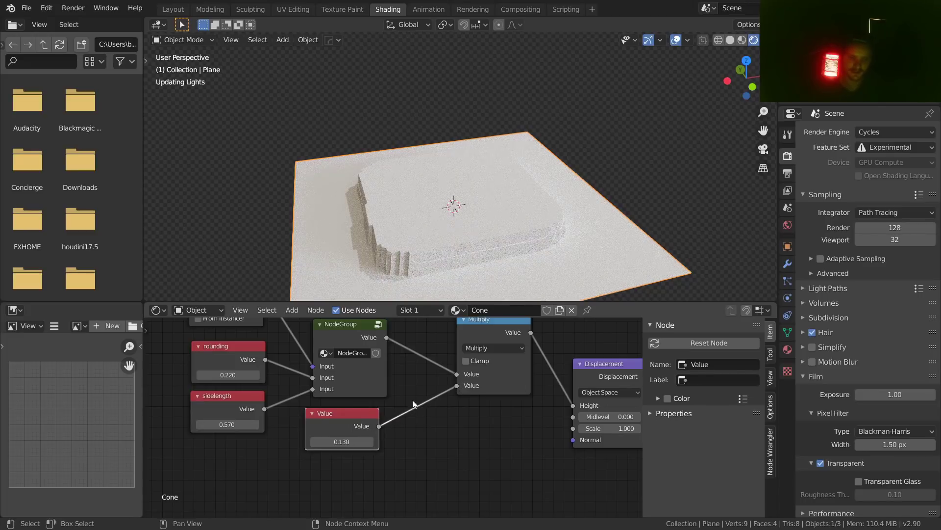
# Step: Place the new Value node directly beneath the sidelength node, trying a different value and undoing it
pyautogui.moveTo(321, 426); pyautogui.dragTo(202, 464)
pyautogui.moveTo(234, 478); pyautogui.dragTo(269, 464, button='middle')
pyautogui.moveTo(267, 465); pyautogui.dragTo(292, 465)
pyautogui.hotkey('ctrl', 'z')
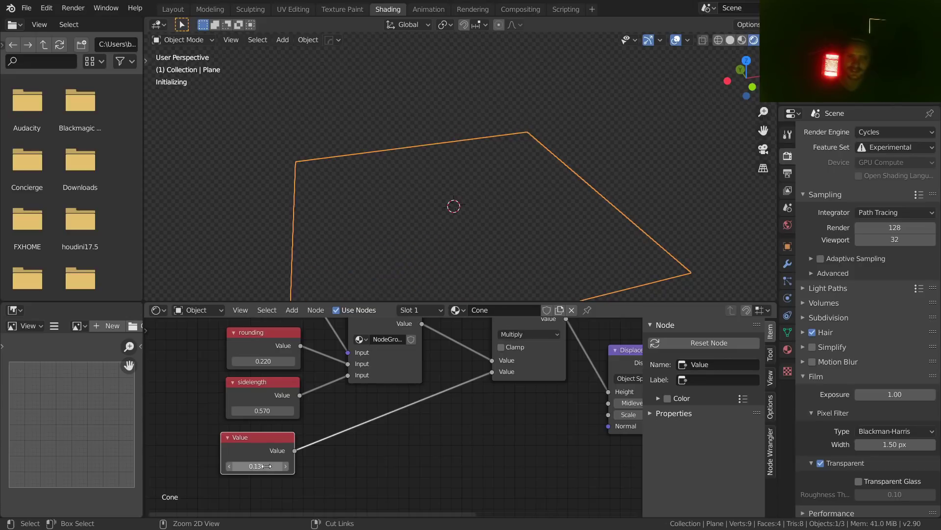
pyautogui.moveTo(269, 437); pyautogui.dragTo(274, 430)
# Step: Name and label the new Value node baseheight and save the file
pyautogui.press('n')
pyautogui.press('n')
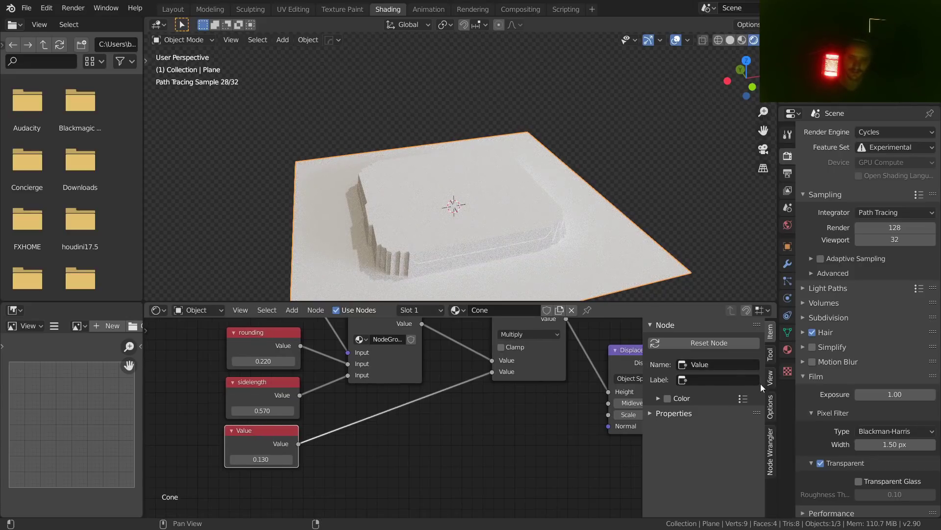
pyautogui.click(706, 364)
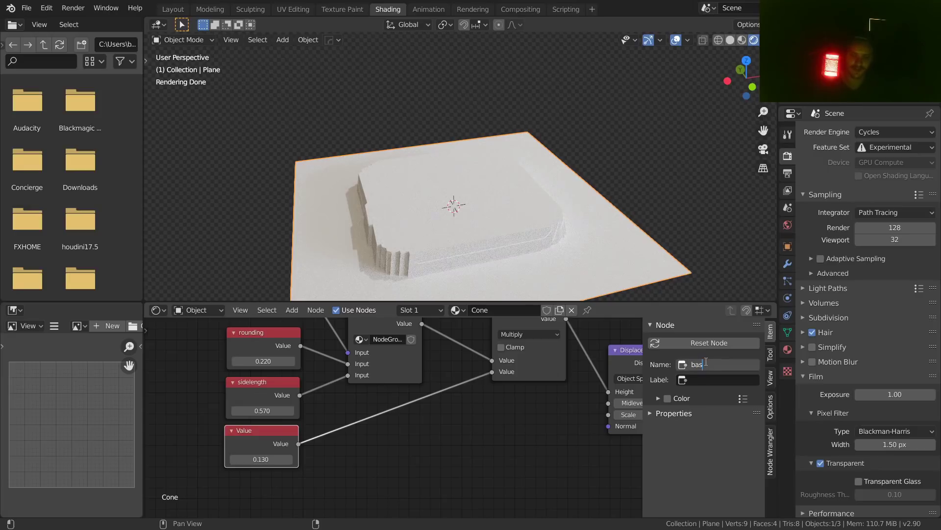
pyautogui.press('Return')
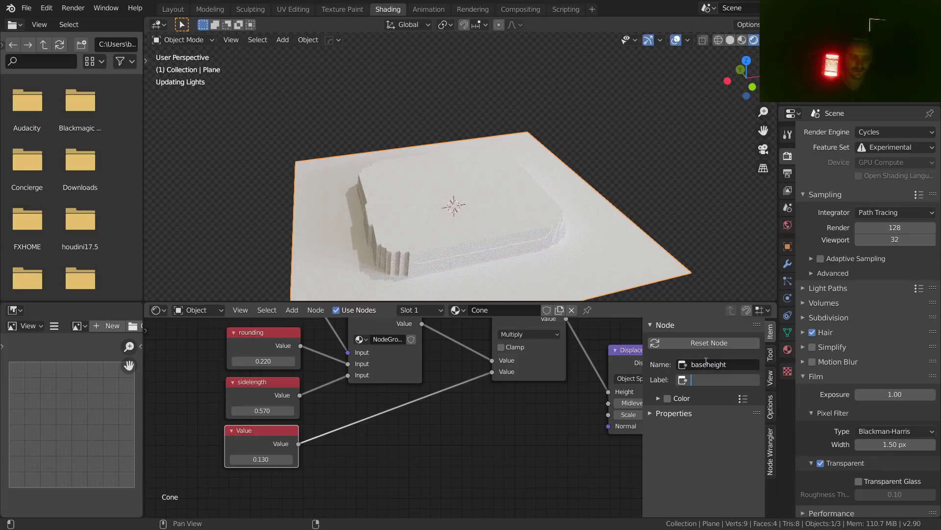
pyautogui.press('n')
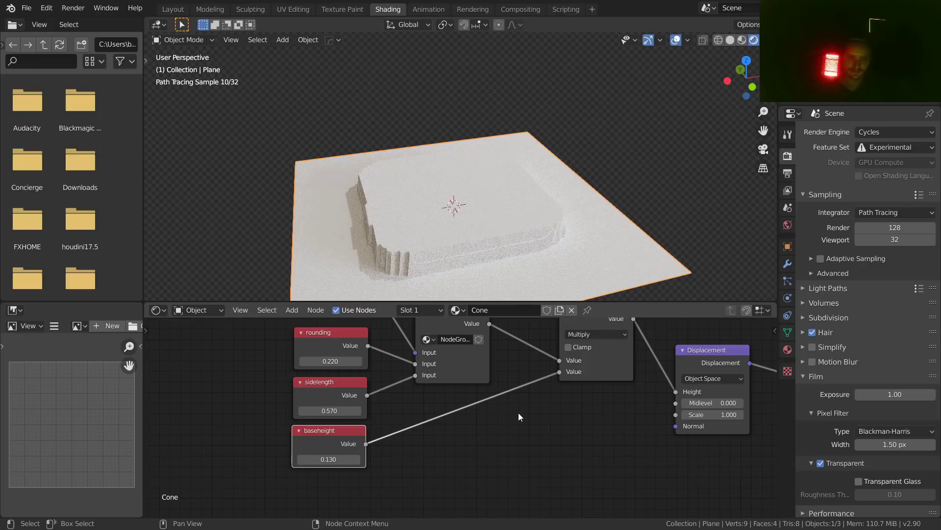
pyautogui.scroll(-4, 519, 413)
pyautogui.moveTo(638, 393); pyautogui.dragTo(466, 417, button='middle')
pyautogui.hotkey('ctrl', 's')
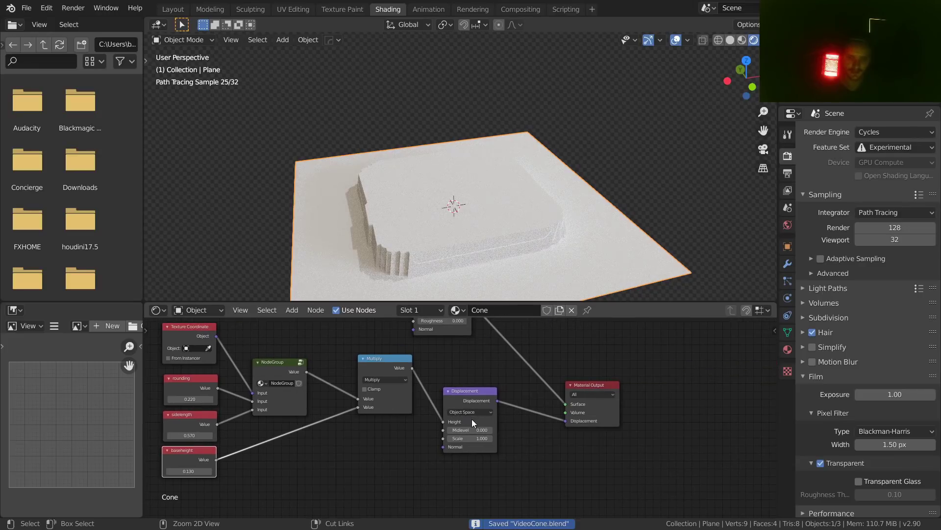
# Step: Set the plane's adaptive subdivision dicing scale to 0.20, keeping the viewport levels at 1
pyautogui.scroll(2, 471, 418)
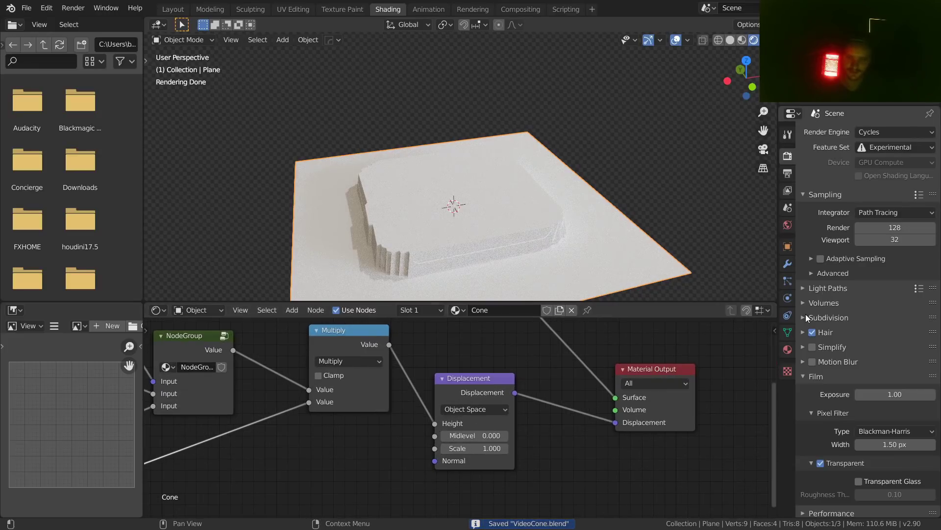
pyautogui.click(788, 264)
pyautogui.click(834, 225)
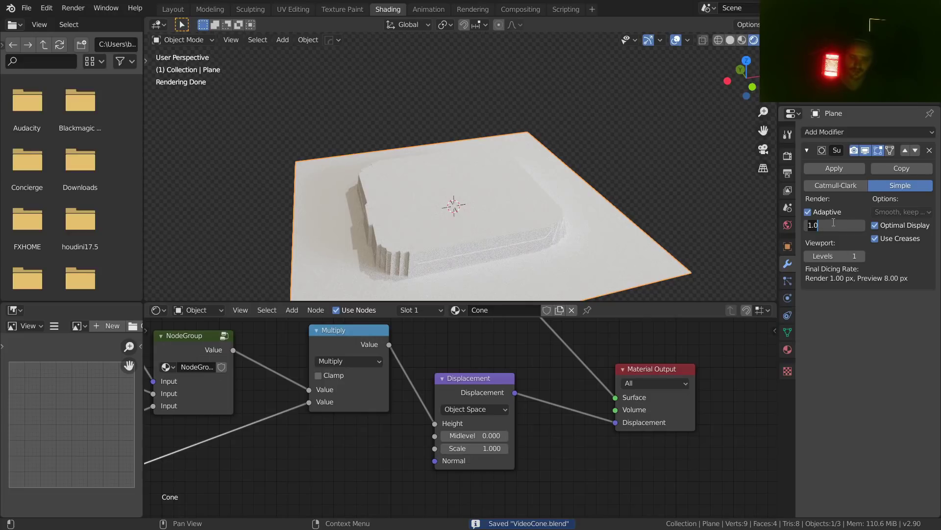
pyautogui.press('Return')
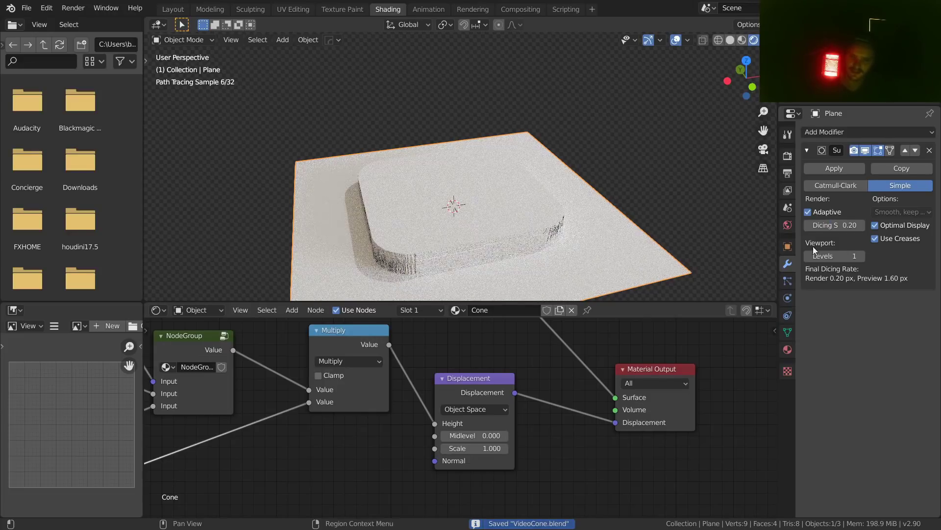
pyautogui.click(861, 256)
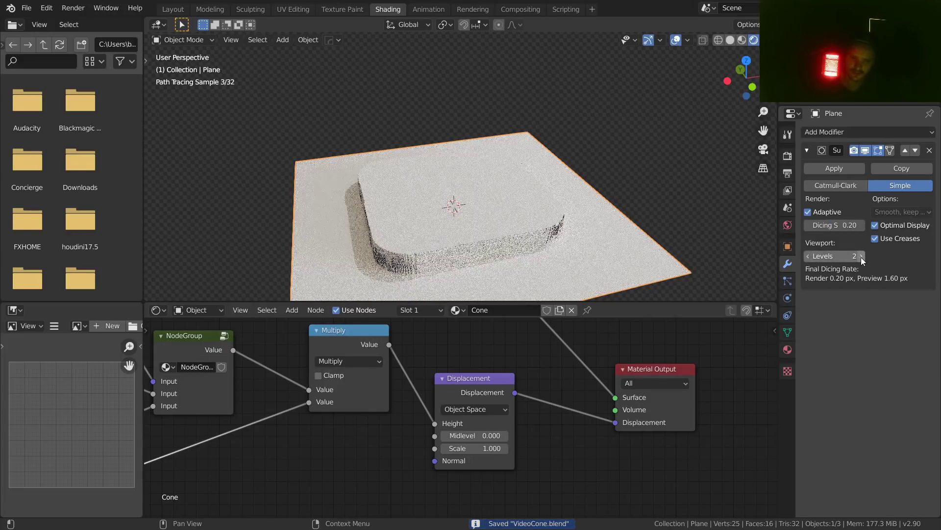
pyautogui.click(809, 256)
# Step: Examine the displaced shape's side walls and rounded corners up close, and save the file
pyautogui.moveTo(616, 211); pyautogui.dragTo(531, 207, button='middle')
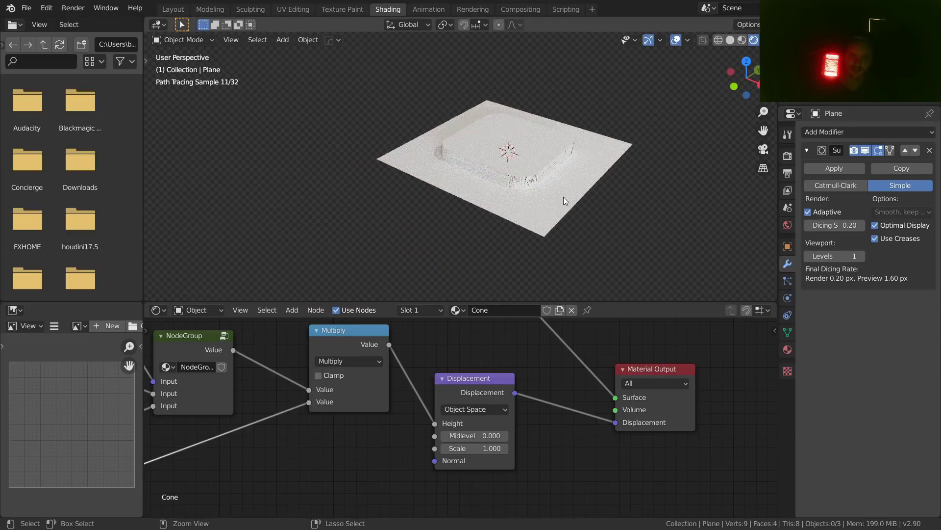
pyautogui.hotkey('ctrl', 's')
pyautogui.scroll(6, 523, 179)
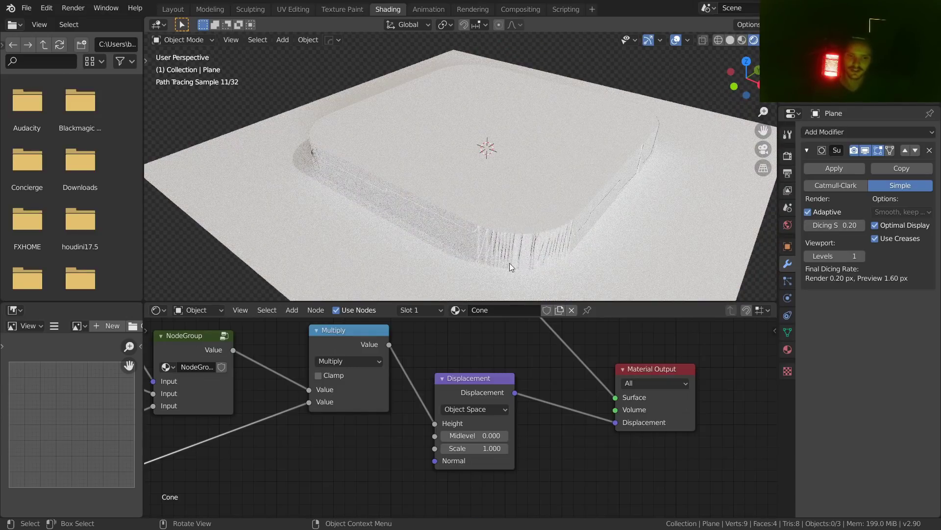
pyautogui.moveTo(590, 227); pyautogui.dragTo(662, 228, button='middle')
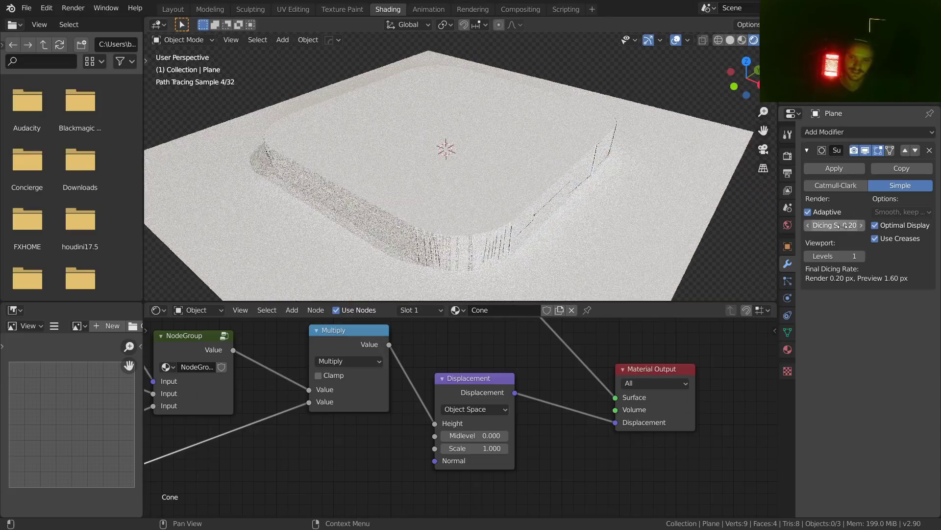
pyautogui.scroll(-3, 541, 208)
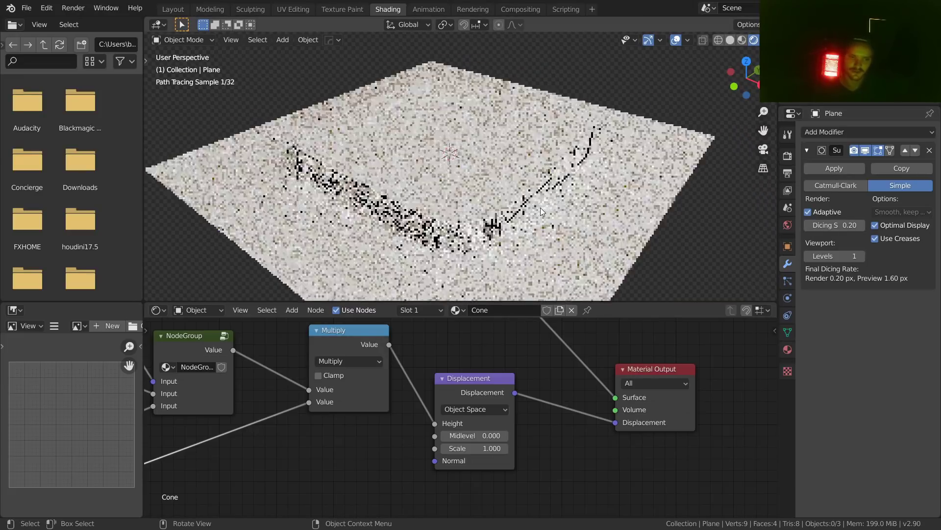
pyautogui.hotkey('ctrl', 's')
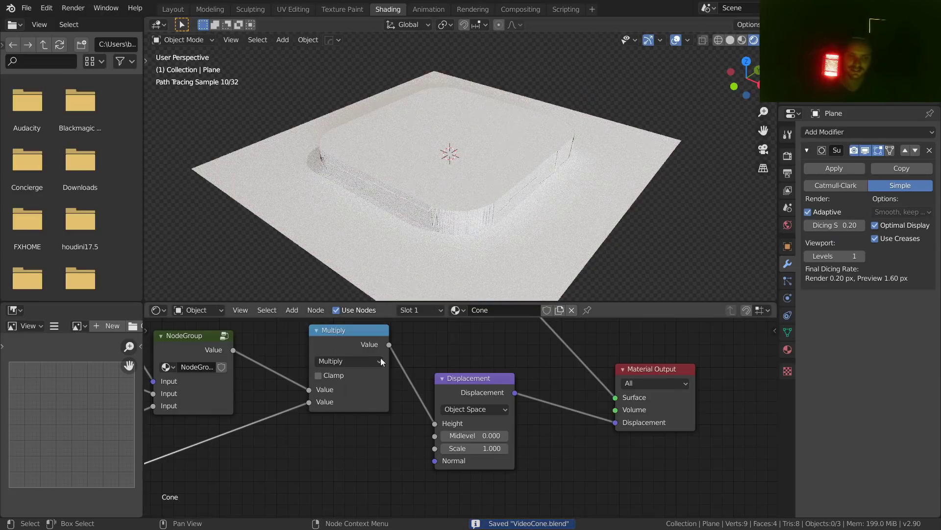
# Step: Preview the node group's output on the plane and view it from directly above
pyautogui.moveTo(415, 350); pyautogui.dragTo(531, 383, button='middle')
pyautogui.keyDown('ctrl'); pyautogui.keyDown('shift'); pyautogui.click(329, 373); pyautogui.keyUp('shift'); pyautogui.keyUp('ctrl')
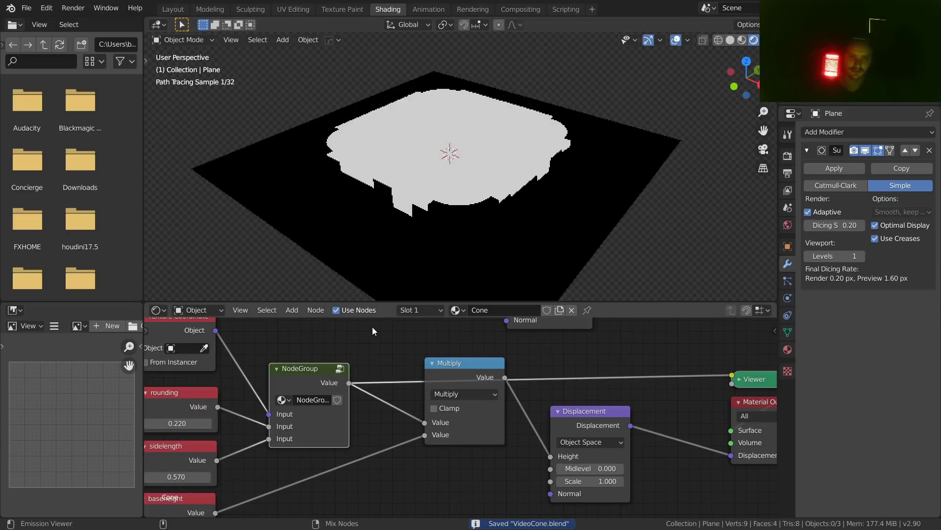
pyautogui.click(745, 59)
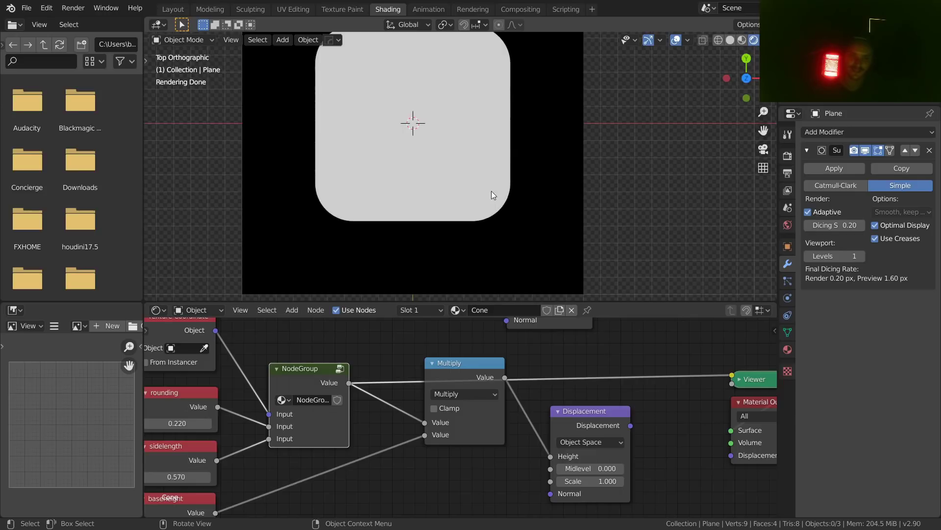
# Step: Reconnect the Displacement node to the Material Output's Displacement input, restore Diffuse BSDF as the surface shader, and save the file
pyautogui.keyDown('ctrl'); pyautogui.keyDown('shift'); pyautogui.click(581, 411); pyautogui.keyUp('shift'); pyautogui.keyUp('ctrl')
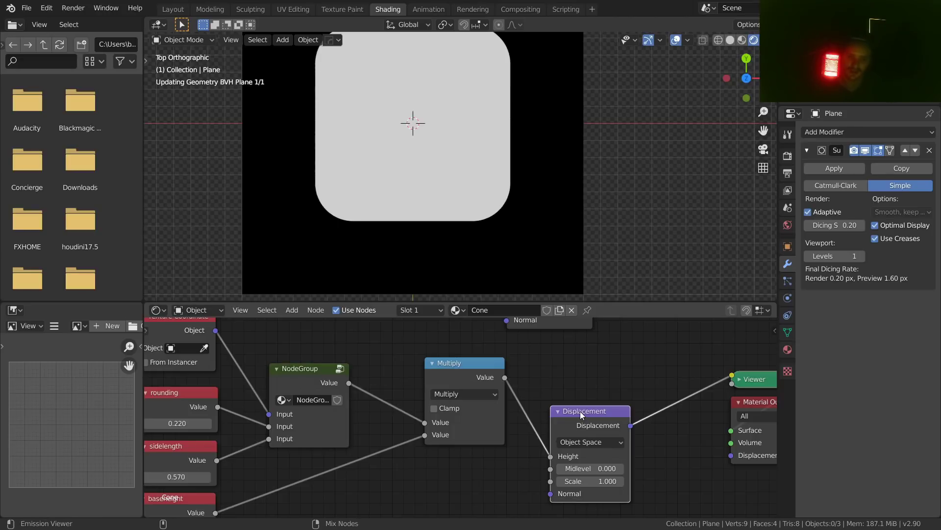
pyautogui.moveTo(631, 426); pyautogui.dragTo(731, 455)
pyautogui.press('Home')
pyautogui.keyDown('ctrl'); pyautogui.keyDown('shift'); pyautogui.click(521, 351); pyautogui.keyUp('shift'); pyautogui.keyUp('ctrl')
pyautogui.moveTo(513, 231); pyautogui.dragTo(499, 176, button='middle')
pyautogui.scroll(2, 501, 169)
pyautogui.scroll(-1, 501, 169)
pyautogui.hotkey('ctrl', 's')
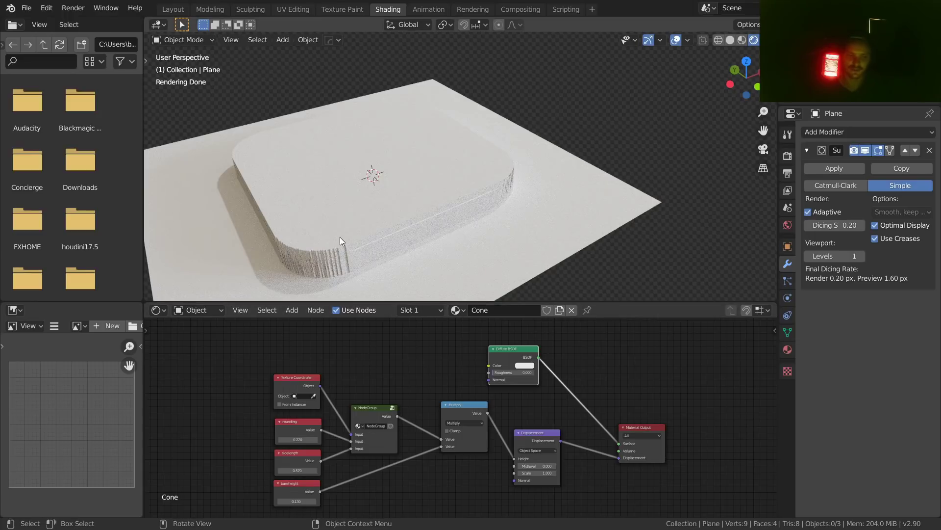
pyautogui.hotkey('ctrl', 's')
pyautogui.moveTo(381, 232); pyautogui.dragTo(423, 215, button='middle')
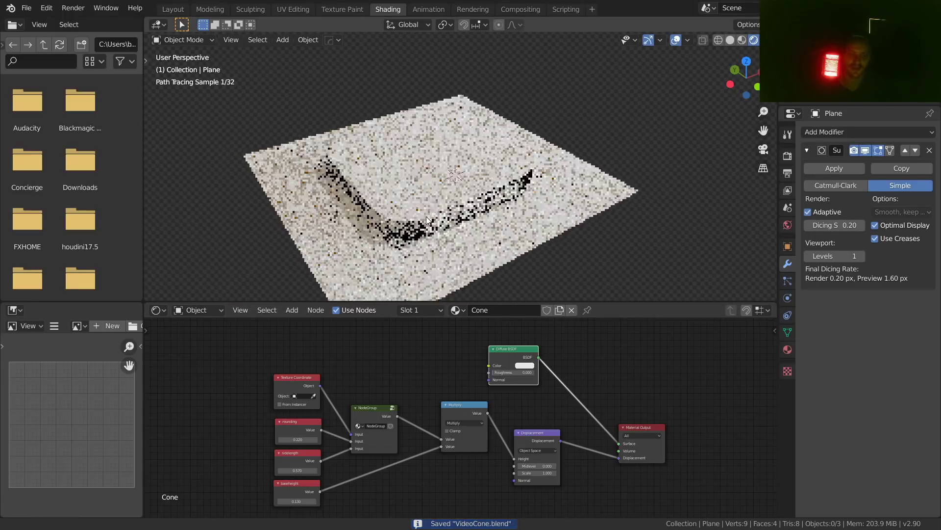
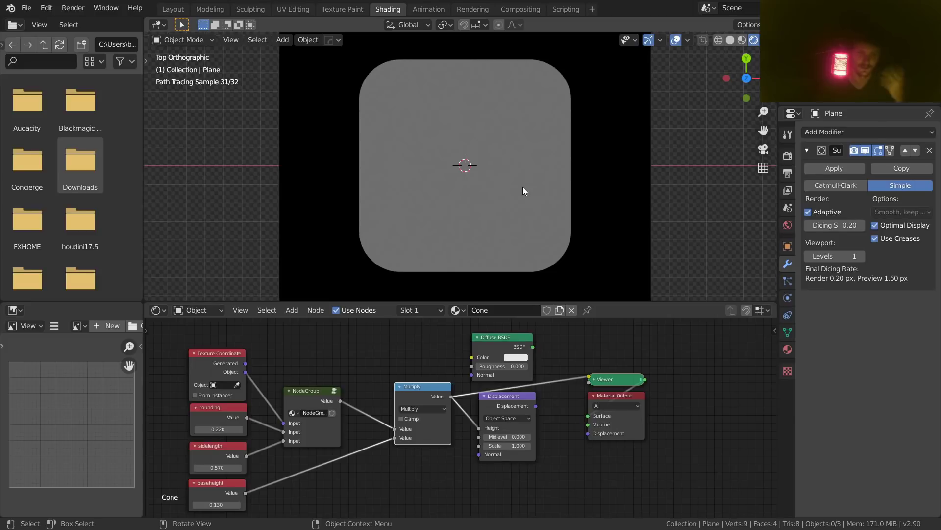
# Step: Try a rounding value of -0.010 on the rounded square and undo it
pyautogui.moveTo(261, 404); pyautogui.dragTo(438, 356, button='middle')
pyautogui.scroll(5, 399, 388)
pyautogui.moveTo(382, 376); pyautogui.dragTo(384, 421, button='middle')
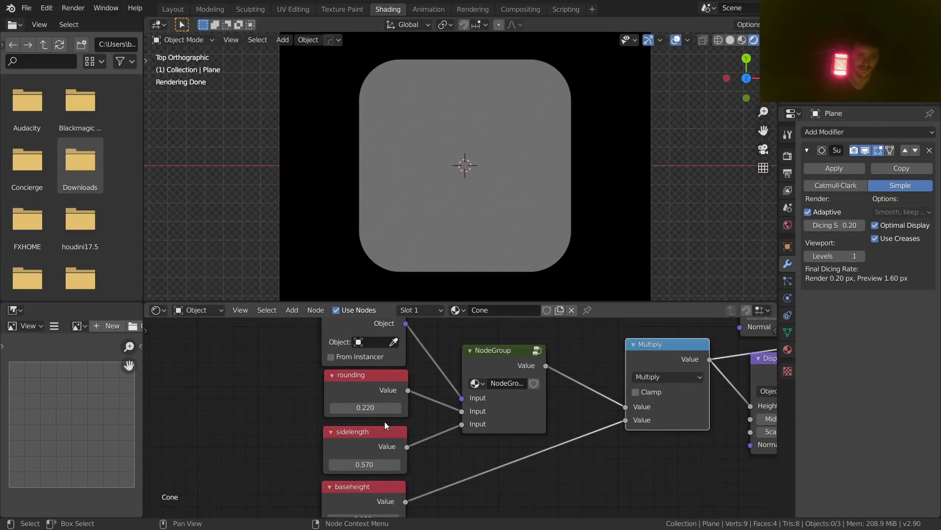
pyautogui.keyDown('shift'); pyautogui.moveTo(366, 406); pyautogui.dragTo(344, 407); pyautogui.keyUp('shift')
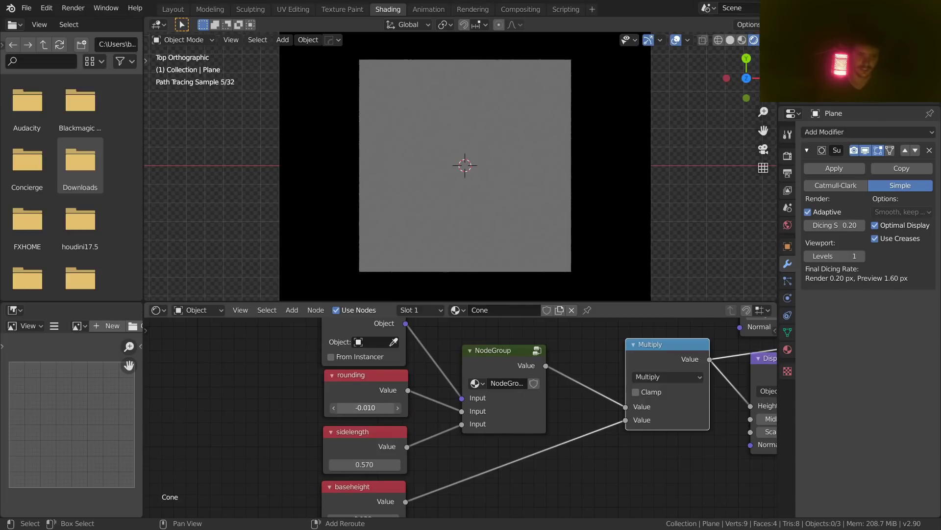
pyautogui.hotkey('ctrl', 'z')
# Step: Try a sidelength value of 0.660 and return it to 0.570
pyautogui.moveTo(414, 462); pyautogui.dragTo(412, 454, button='middle')
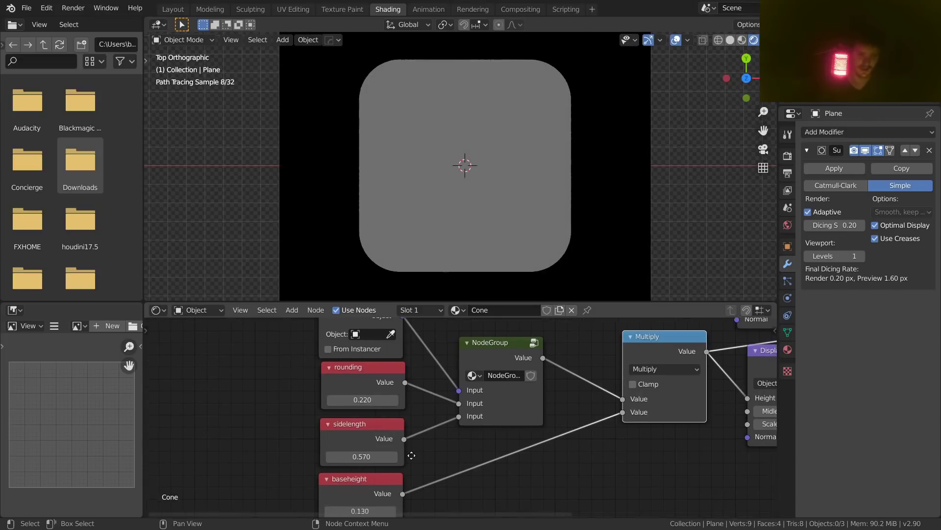
pyautogui.moveTo(361, 456); pyautogui.dragTo(373, 456)
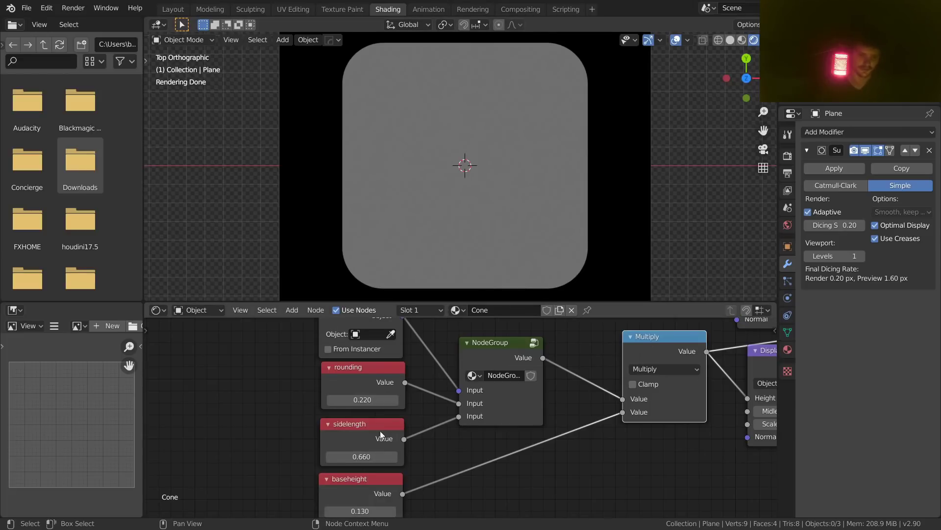
pyautogui.moveTo(374, 458); pyautogui.dragTo(369, 457)
# Step: Link the Displacement node back to the Material Output's Displacement input and show the Diffuse BSDF on the surface in perspective
pyautogui.moveTo(768, 406); pyautogui.dragTo(316, 417, button='middle')
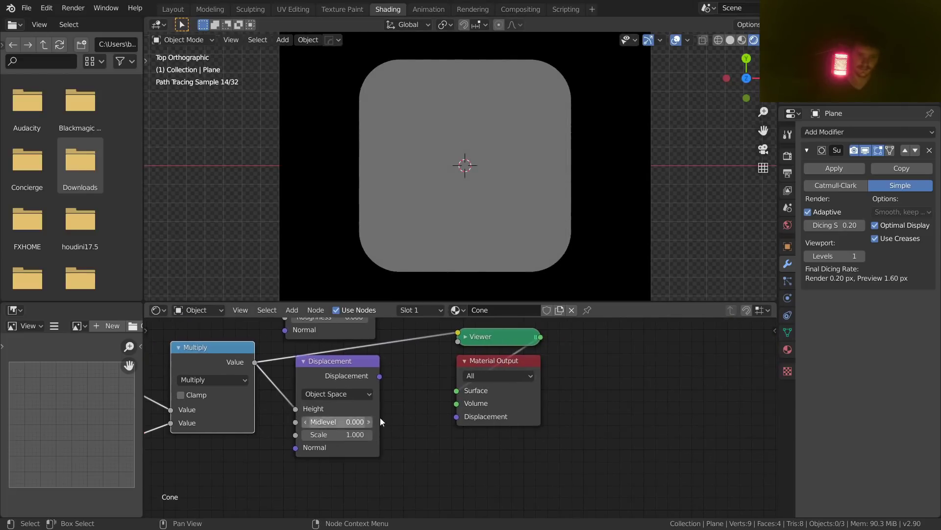
pyautogui.moveTo(379, 376); pyautogui.dragTo(456, 417)
pyautogui.moveTo(387, 344); pyautogui.dragTo(401, 441, button='middle')
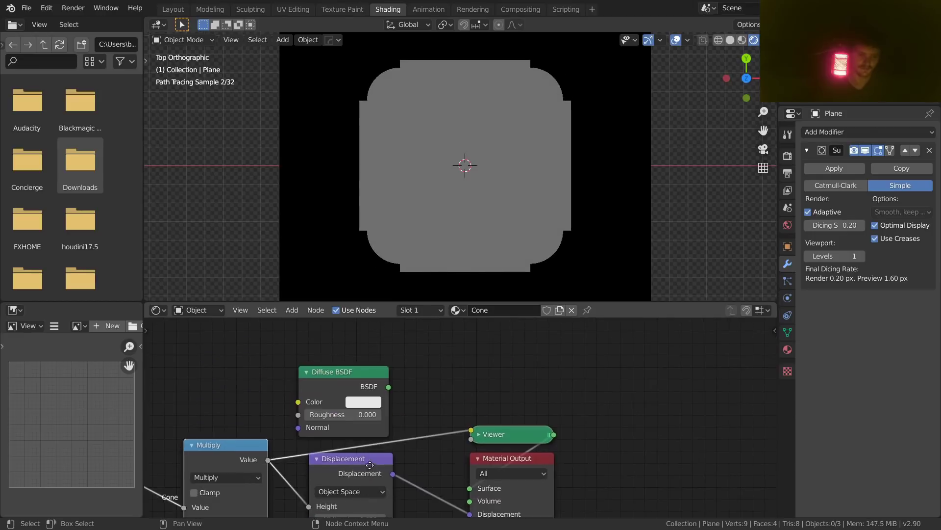
pyautogui.keyDown('ctrl'); pyautogui.keyDown('shift'); pyautogui.click(353, 375); pyautogui.keyUp('shift'); pyautogui.keyUp('ctrl')
pyautogui.moveTo(397, 265); pyautogui.dragTo(455, 147, button='middle')
# Step: Try a baseheight value of 0.000 and undo it
pyautogui.moveTo(252, 443); pyautogui.dragTo(643, 501, button='middle')
pyautogui.keyDown('shift'); pyautogui.moveTo(314, 479); pyautogui.dragTo(280, 479); pyautogui.keyUp('shift')
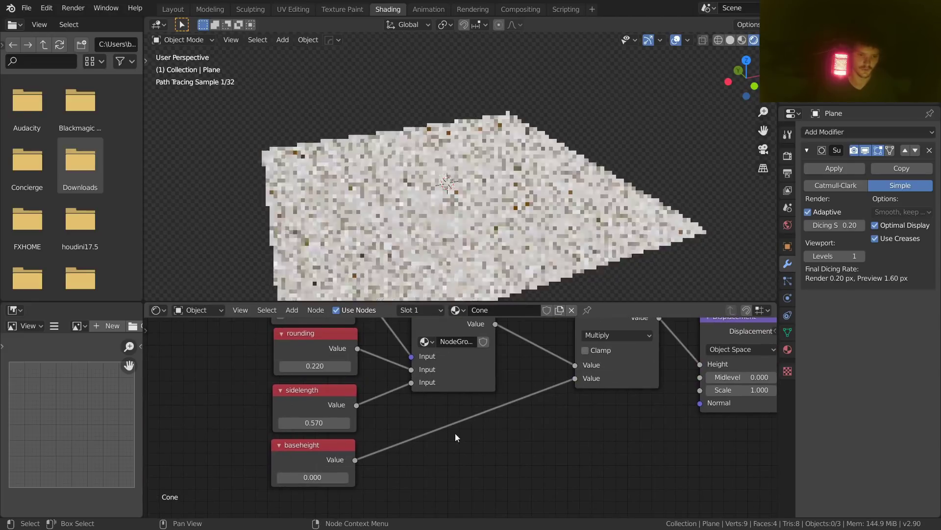
pyautogui.moveTo(518, 438); pyautogui.dragTo(470, 445, button='middle')
pyautogui.hotkey('ctrl', 'z')
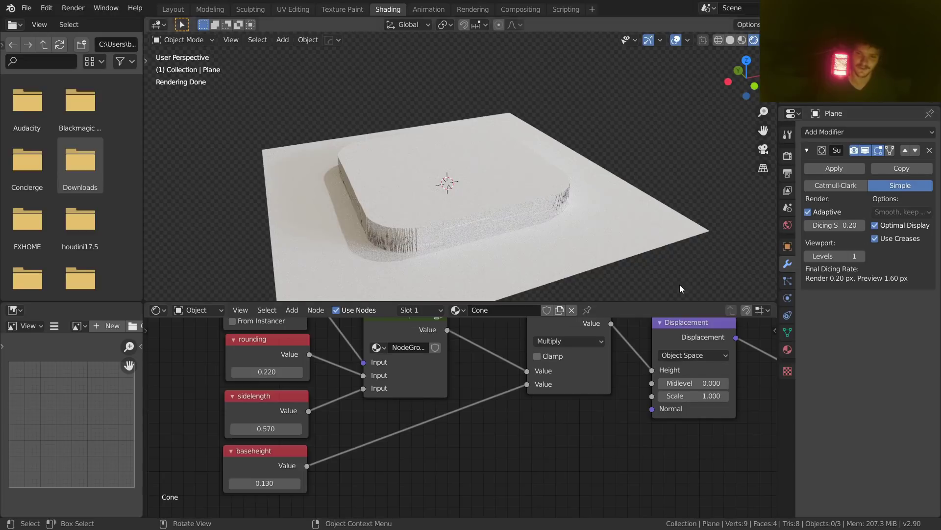
# Step: Adjust the layout of the baseheight, Multiply and Displacement nodes by moving each one slightly
pyautogui.moveTo(549, 379); pyautogui.dragTo(489, 366, button='middle')
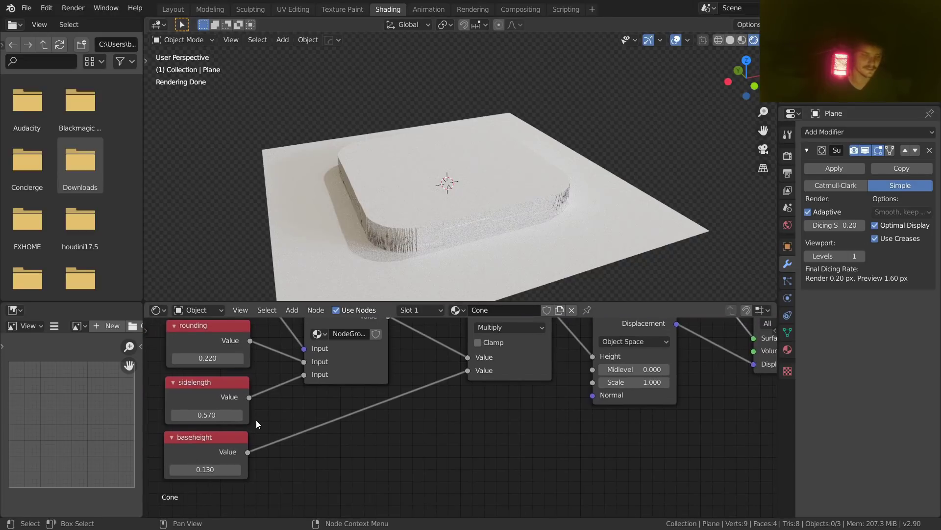
pyautogui.moveTo(525, 414); pyautogui.dragTo(542, 420, button='middle')
pyautogui.scroll(-1, 525, 417)
pyautogui.moveTo(267, 446); pyautogui.dragTo(278, 449)
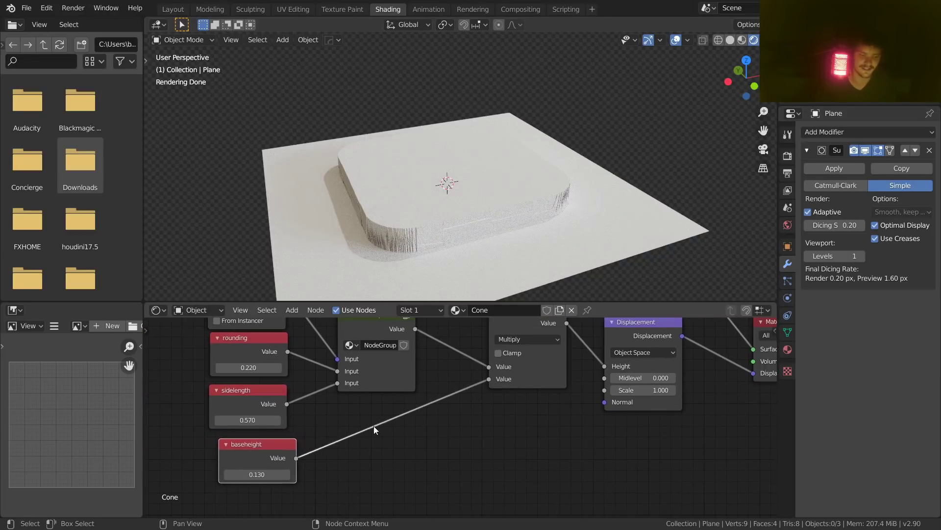
pyautogui.moveTo(431, 380); pyautogui.dragTo(385, 424, button='middle')
pyautogui.moveTo(455, 364)
pyautogui.mouseDown()
pyautogui.moveTo(429, 360)
pyautogui.moveTo(440, 369)
pyautogui.mouseUp()
pyautogui.moveTo(517, 358); pyautogui.dragTo(403, 362, button='middle')
pyautogui.moveTo(501, 378); pyautogui.dragTo(499, 375)
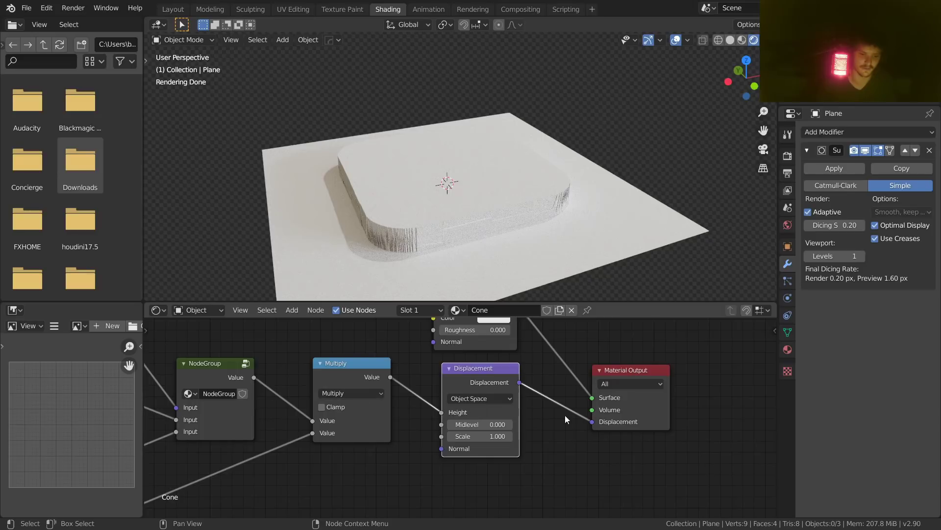
# Step: Open the node group to look at its internal nodes and return to the main Cone node tree
pyautogui.scroll(-3, 452, 208)
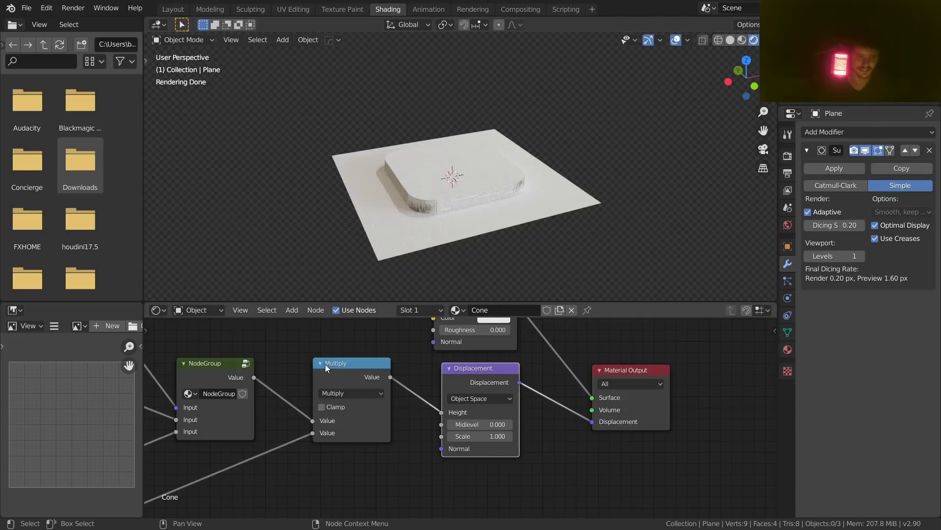
pyautogui.press('Home')
pyautogui.click(435, 395)
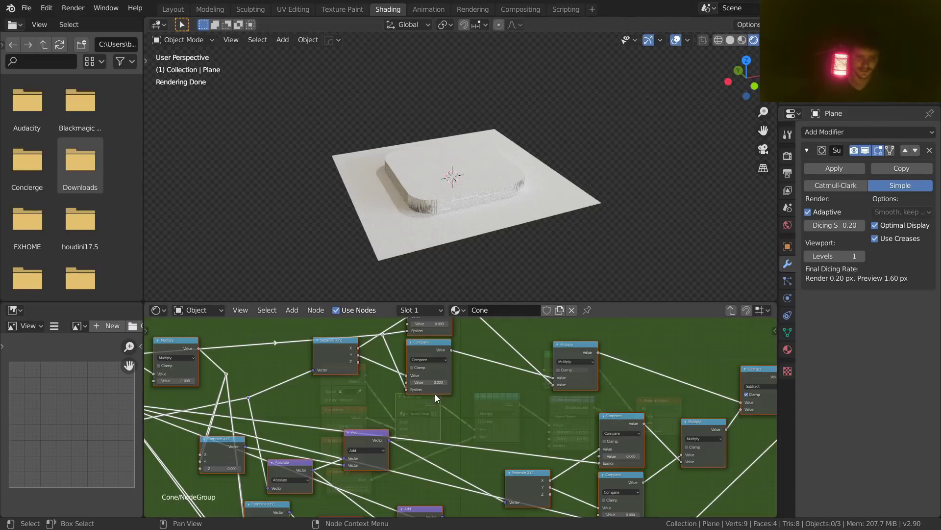
pyautogui.click(730, 310)
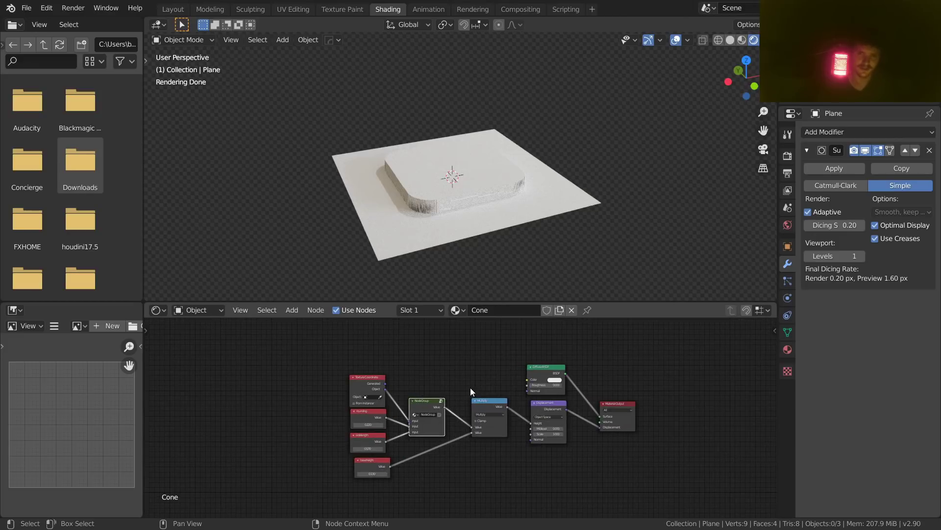
pyautogui.scroll(2, 469, 388)
pyautogui.scroll(3, 460, 191)
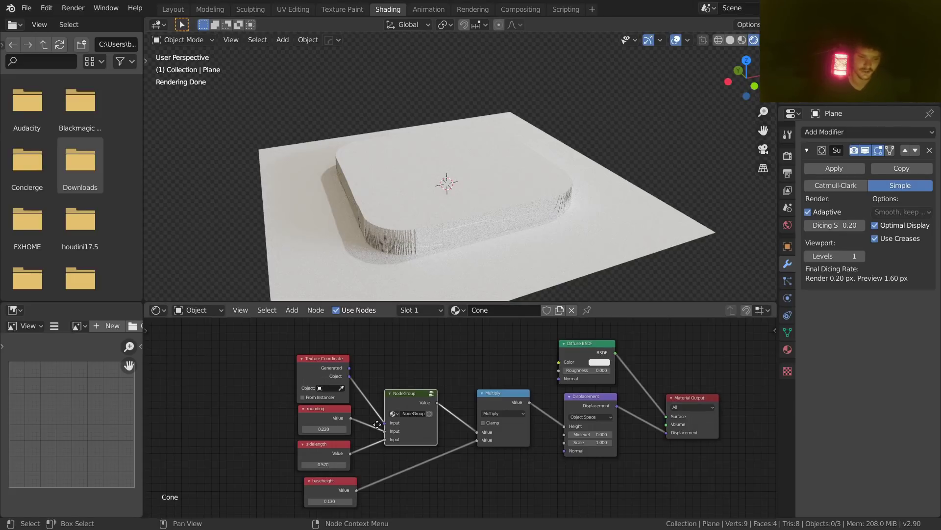
# Step: Move the Texture Coordinate node away from the value nodes and preview its Object output on the plane from directly above
pyautogui.moveTo(377, 420); pyautogui.dragTo(419, 464, button='middle')
pyautogui.moveTo(376, 424); pyautogui.dragTo(351, 410)
pyautogui.scroll(4, 388, 387)
pyautogui.keyDown('ctrl'); pyautogui.keyDown('shift'); pyautogui.click(295, 383); pyautogui.keyUp('shift'); pyautogui.keyUp('ctrl')
pyautogui.keyDown('ctrl'); pyautogui.keyDown('shift'); pyautogui.click(295, 383); pyautogui.keyUp('shift'); pyautogui.keyUp('ctrl')
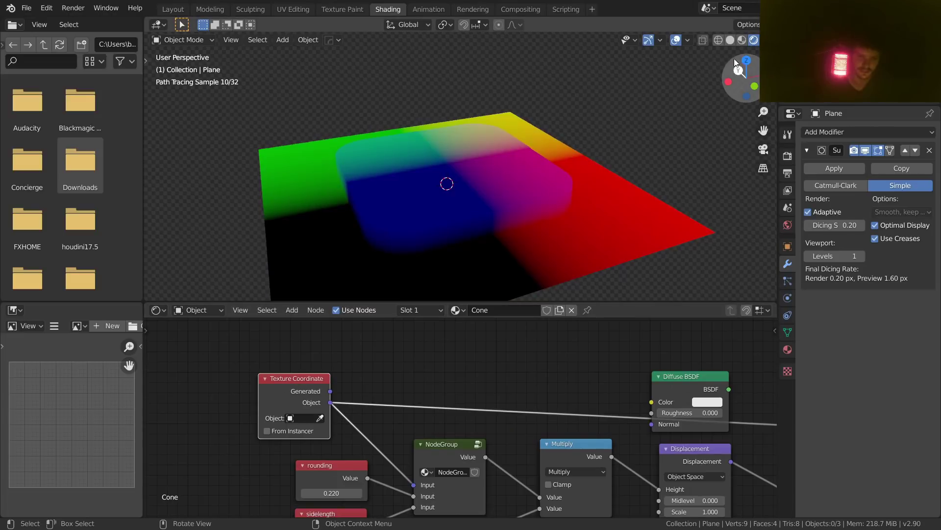
pyautogui.click(744, 58)
pyautogui.scroll(-2, 472, 158)
# Step: Cut the link between the Displacement node and the Material Output
pyautogui.moveTo(573, 404); pyautogui.dragTo(390, 339, button='middle')
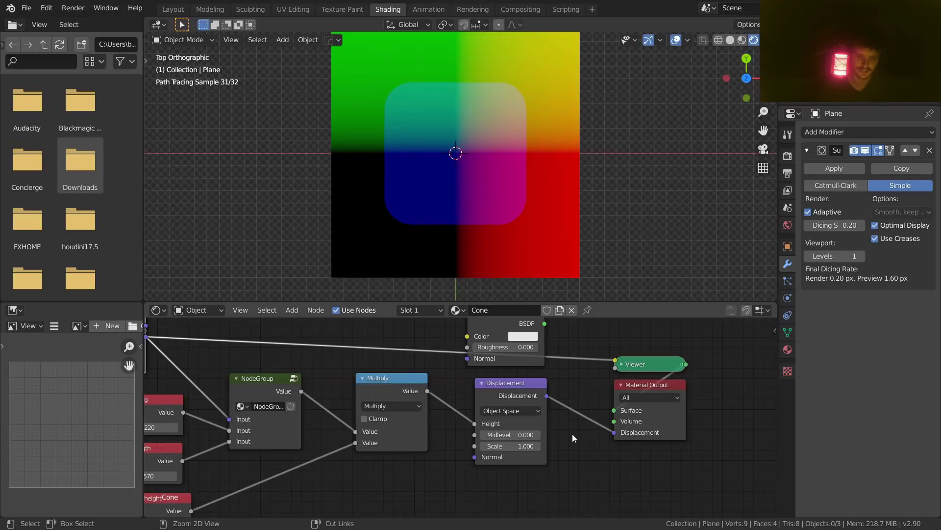
pyautogui.keyDown('ctrl'); pyautogui.moveTo(576, 418); pyautogui.dragTo(586, 398, button='right'); pyautogui.keyUp('ctrl')
pyautogui.moveTo(564, 386); pyautogui.dragTo(556, 423, button='middle')
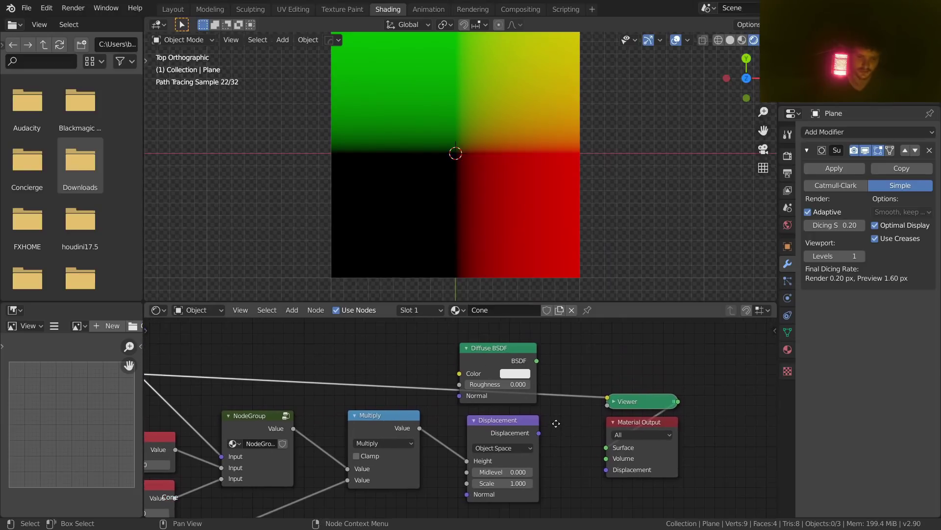
# Step: Move the Diffuse BSDF node clear of the preview link and save the file with the plane seen from above
pyautogui.moveTo(517, 361); pyautogui.dragTo(549, 333)
pyautogui.moveTo(376, 354); pyautogui.dragTo(585, 402, button='middle')
pyautogui.moveTo(471, 186); pyautogui.dragTo(483, 159, button='middle')
pyautogui.click(748, 74)
pyautogui.hotkey('ctrl', 's')
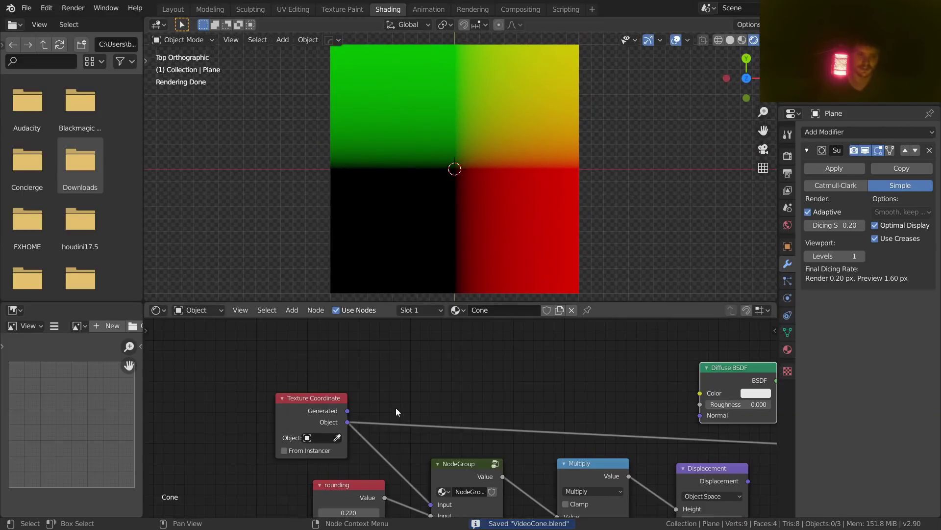
# Step: Add a Vector Math node set to Length on the Texture Coordinate's Object link and preview its value on the plane
pyautogui.hotkey('shift', 'a')
pyautogui.click(415, 338)
pyautogui.write('vect')
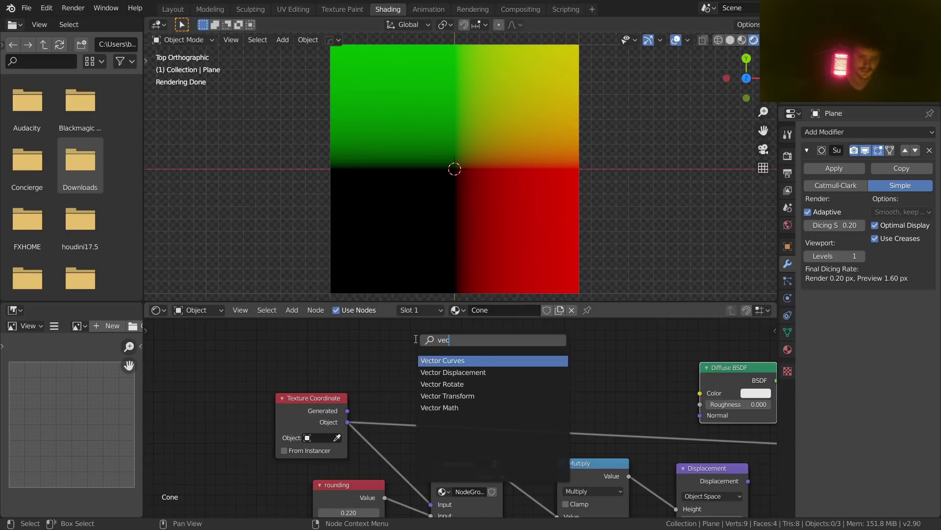
pyautogui.click(447, 408)
pyautogui.click(433, 380)
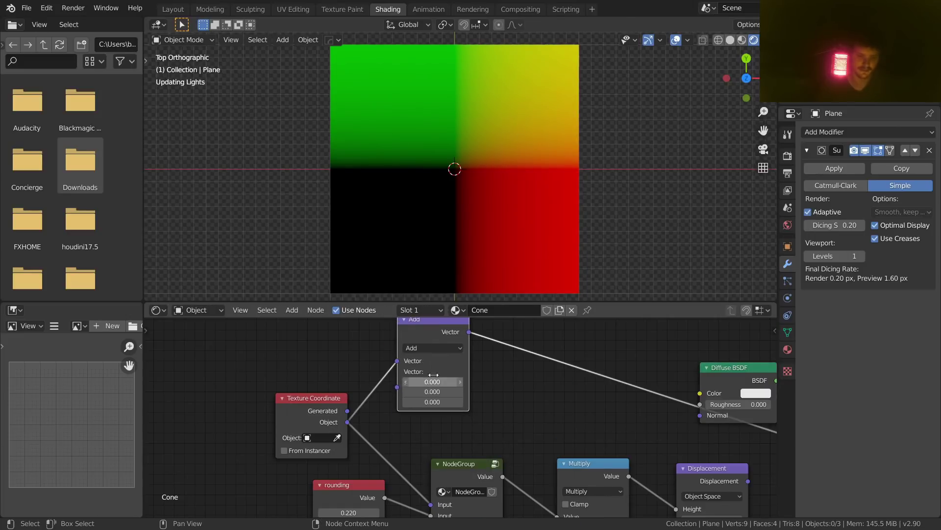
pyautogui.click(426, 348)
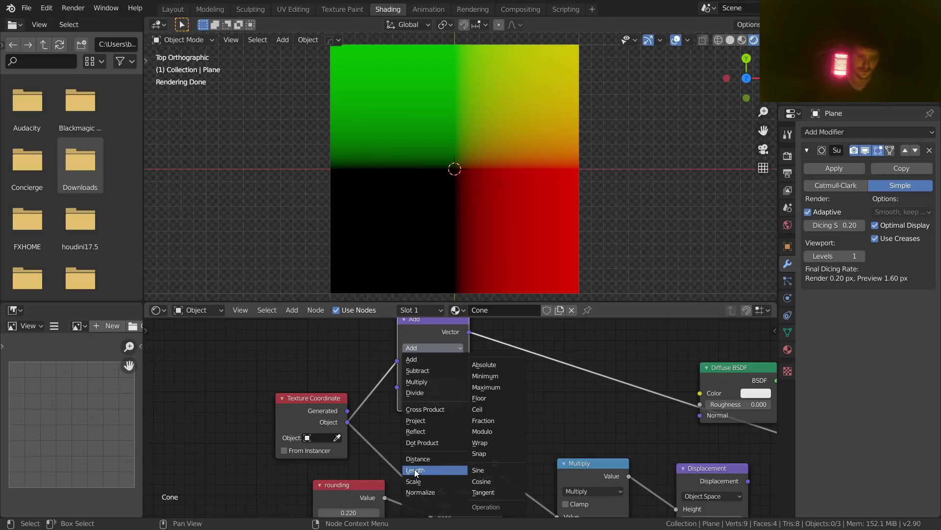
pyautogui.click(415, 470)
pyautogui.moveTo(426, 337); pyautogui.dragTo(418, 364, button='middle')
pyautogui.keyDown('ctrl'); pyautogui.keyDown('shift'); pyautogui.click(418, 357); pyautogui.keyUp('shift'); pyautogui.keyUp('ctrl')
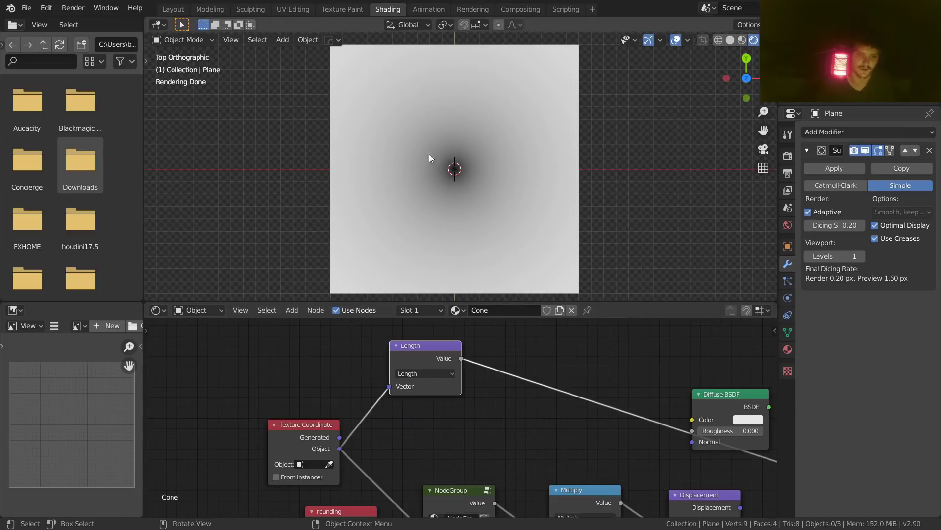
# Step: Compare the previews of the Object coordinates, the Length value and the Displacement output on the plane
pyautogui.keyDown('ctrl'); pyautogui.keyDown('shift'); pyautogui.click(292, 431); pyautogui.keyUp('shift'); pyautogui.keyUp('ctrl')
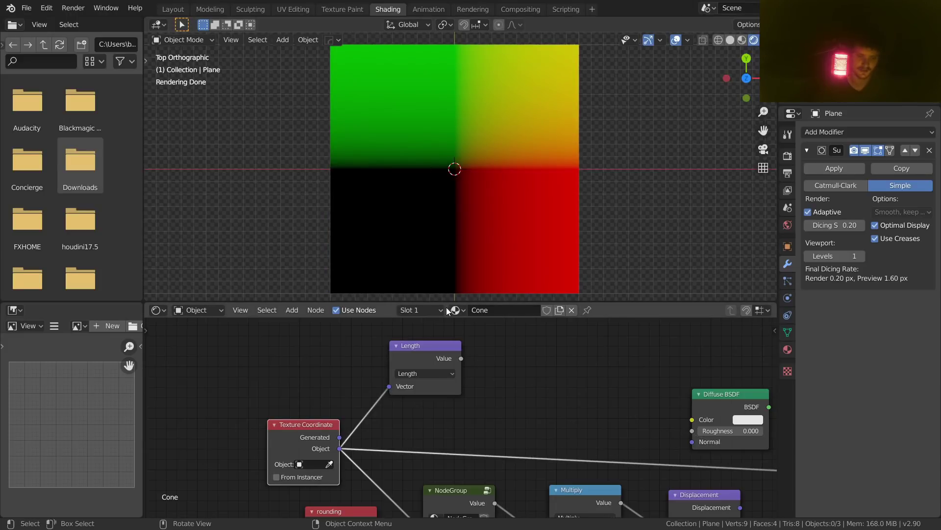
pyautogui.keyDown('ctrl'); pyautogui.keyDown('shift'); pyautogui.click(433, 348); pyautogui.keyUp('shift'); pyautogui.keyUp('ctrl')
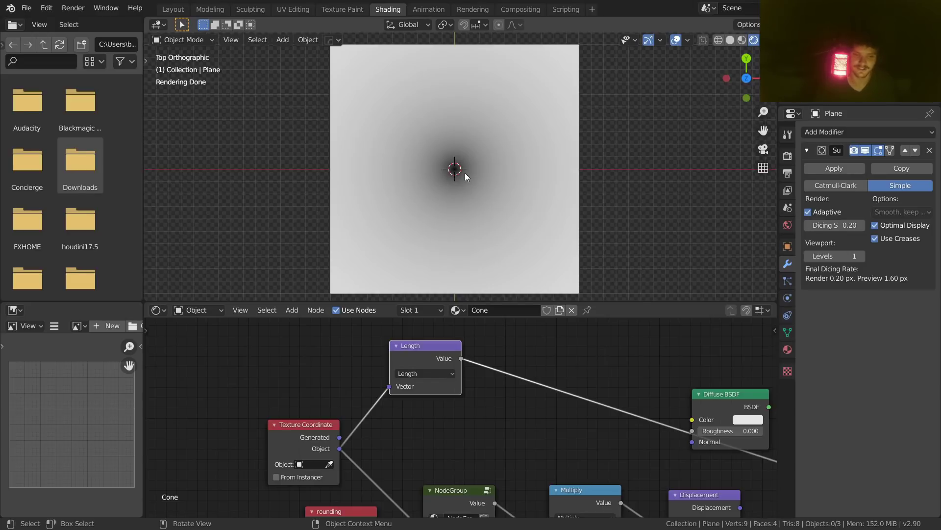
pyautogui.moveTo(490, 347); pyautogui.dragTo(350, 349, button='middle')
pyautogui.scroll(-1, 455, 348)
pyautogui.scroll(-3, 455, 348)
pyautogui.moveTo(321, 369); pyautogui.dragTo(322, 376)
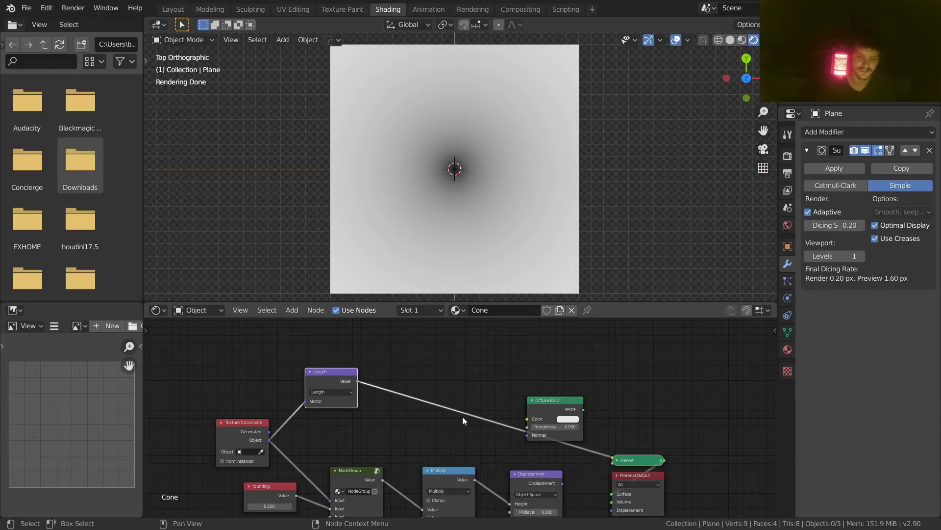
pyautogui.moveTo(524, 478); pyautogui.dragTo(448, 437, button='middle')
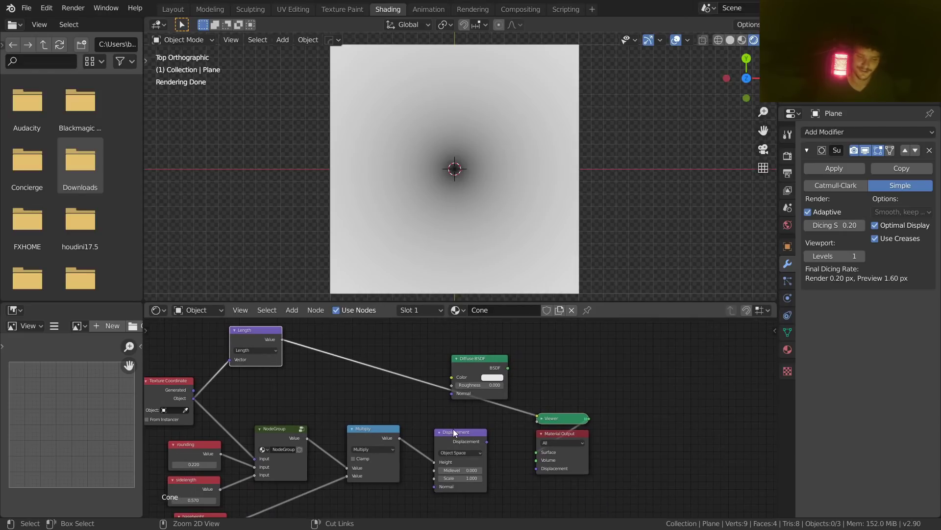
pyautogui.keyDown('ctrl'); pyautogui.keyDown('shift'); pyautogui.click(477, 439); pyautogui.keyUp('shift'); pyautogui.keyUp('ctrl')
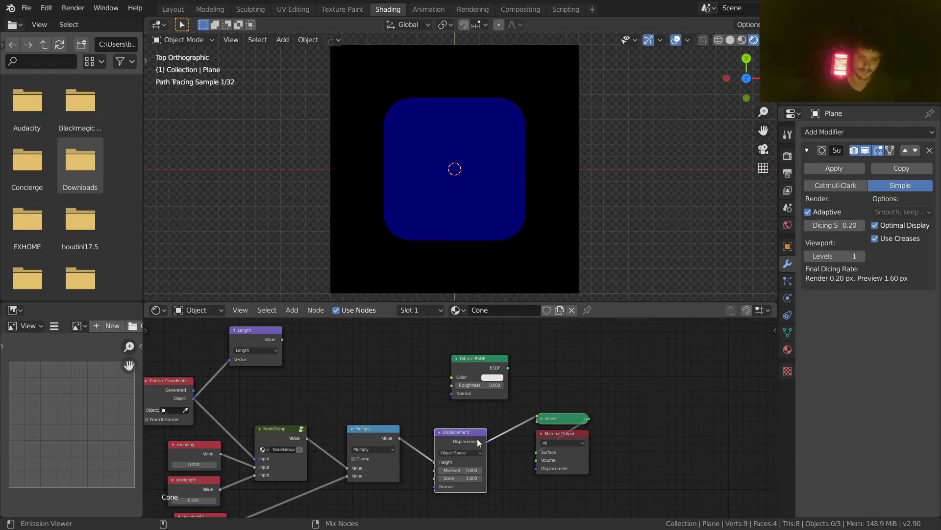
# Step: Delete the Viewer node and reconnect Displacement and Diffuse BSDF to the Displacement and Surface inputs of the Material Output
pyautogui.click(555, 418)
pyautogui.press('x')
pyautogui.keyDown('alt'); pyautogui.moveTo(484, 440); pyautogui.dragTo(547, 466, button='right'); pyautogui.keyUp('alt')
pyautogui.moveTo(509, 368); pyautogui.dragTo(536, 452)
pyautogui.moveTo(476, 104)
pyautogui.mouseDown(button='middle')
pyautogui.moveTo(499, 90)
pyautogui.moveTo(485, 113)
pyautogui.mouseUp(button='middle')
# Step: Move the value nodes, NodeGroup and Multiply away from the Displacement node to make room for another node
pyautogui.moveTo(333, 435); pyautogui.dragTo(442, 416, button='middle')
pyautogui.scroll(-3, 442, 418)
pyautogui.moveTo(478, 475); pyautogui.dragTo(345, 422)
pyautogui.moveTo(476, 492); pyautogui.dragTo(343, 434)
pyautogui.press('g')
pyautogui.click(367, 439)
pyautogui.click(456, 406)
pyautogui.scroll(3, 460, 404)
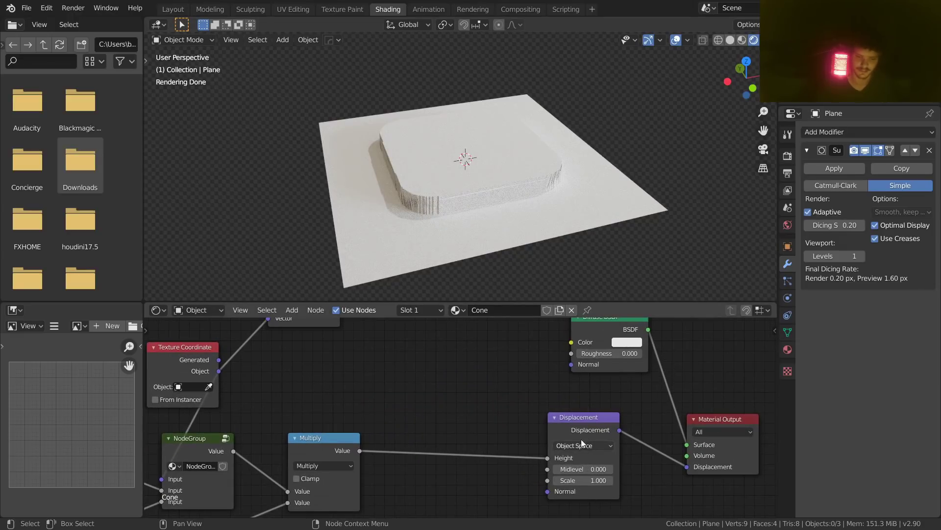
# Step: Add a Math node set to Add in the free space before Displacement, and move the Length node farther from it
pyautogui.moveTo(431, 425); pyautogui.dragTo(465, 417, button='middle')
pyautogui.scroll(-3, 413, 413)
pyautogui.hotkey('shift', 'a')
pyautogui.click(434, 368)
pyautogui.write('math')
pyautogui.press('Return')
pyautogui.click(450, 422)
pyautogui.moveTo(370, 363); pyautogui.dragTo(380, 351)
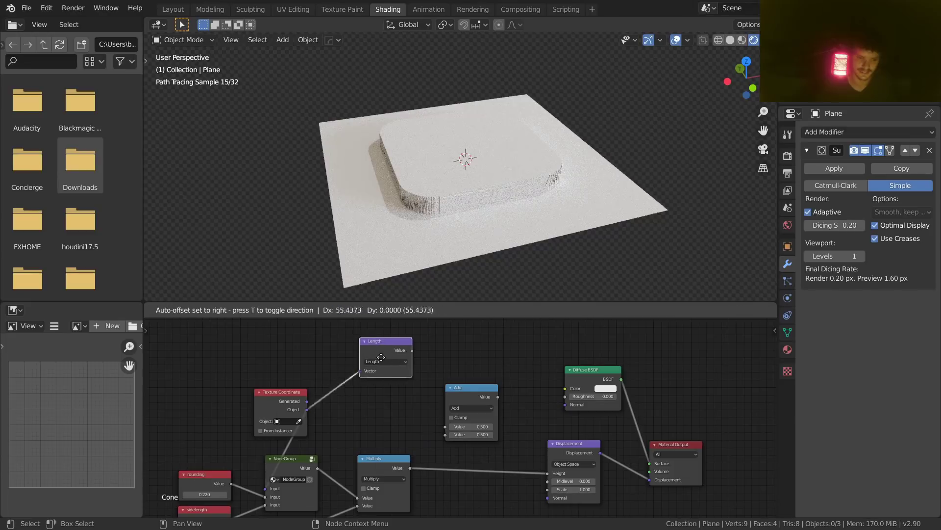
pyautogui.moveTo(385, 467); pyautogui.dragTo(384, 466)
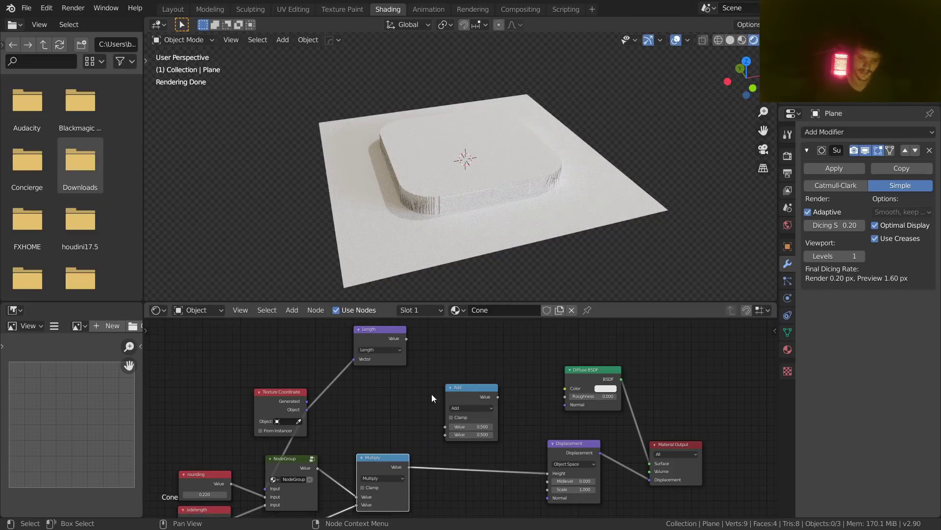
# Step: Insert the Add node between Multiply and Displacement and connect the Length value to its second Value input
pyautogui.scroll(2, 471, 392)
pyautogui.moveTo(472, 378); pyautogui.dragTo(505, 449)
pyautogui.scroll(-3, 410, 367)
pyautogui.moveTo(410, 345); pyautogui.dragTo(461, 484)
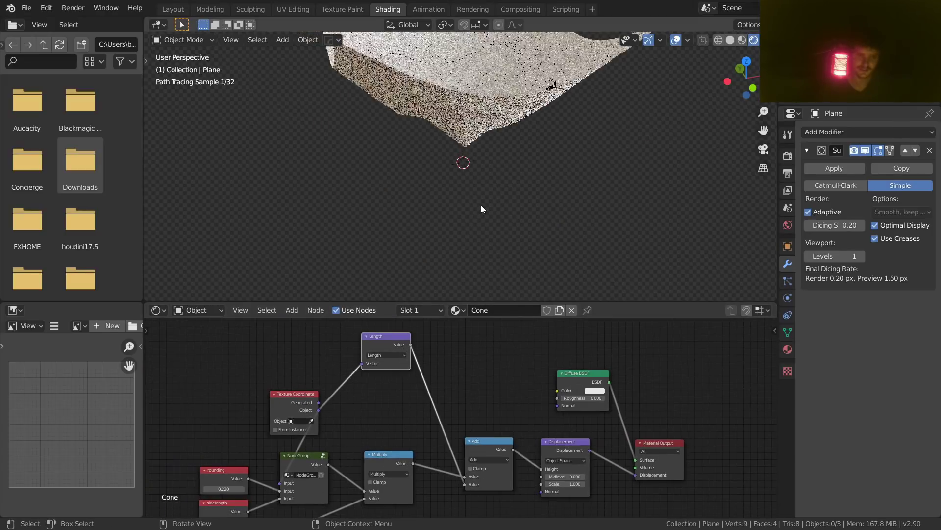
pyautogui.keyDown('shift'); pyautogui.moveTo(452, 121); pyautogui.dragTo(445, 170, button='middle'); pyautogui.keyUp('shift')
pyautogui.moveTo(445, 169); pyautogui.dragTo(442, 190, button='middle')
pyautogui.scroll(4, 450, 174)
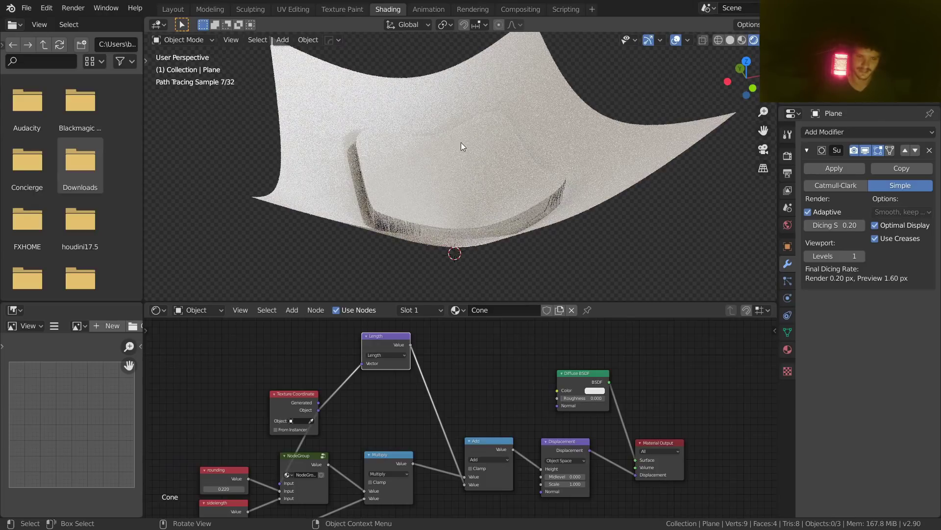
# Step: Preview the Length gradient on the displaced plane and switch the surface back to the Diffuse BSDF
pyautogui.keyDown('ctrl'); pyautogui.keyDown('shift'); pyautogui.click(395, 339); pyautogui.keyUp('shift'); pyautogui.keyUp('ctrl')
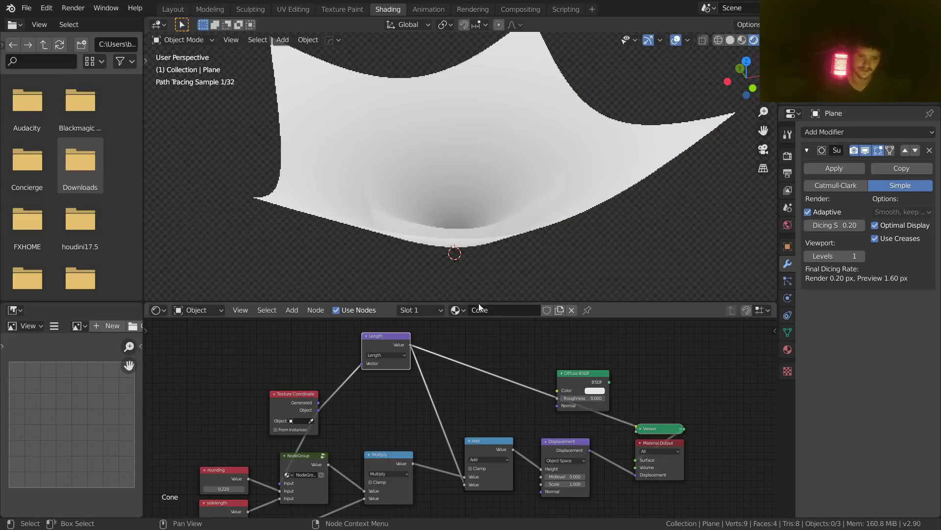
pyautogui.moveTo(472, 205); pyautogui.dragTo(460, 227, button='middle')
pyautogui.scroll(2, 460, 227)
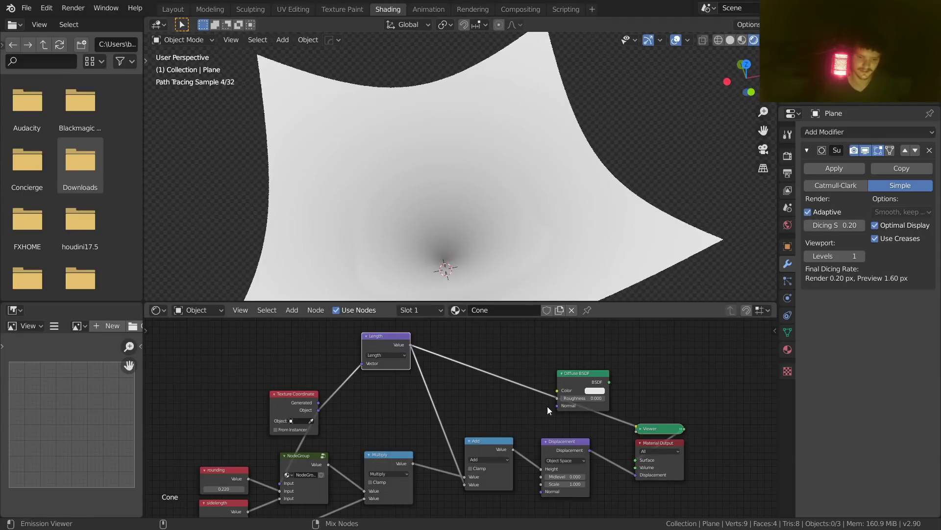
pyautogui.keyDown('ctrl'); pyautogui.keyDown('shift'); pyautogui.click(574, 378); pyautogui.keyUp('shift'); pyautogui.keyUp('ctrl')
pyautogui.scroll(-3, 463, 201)
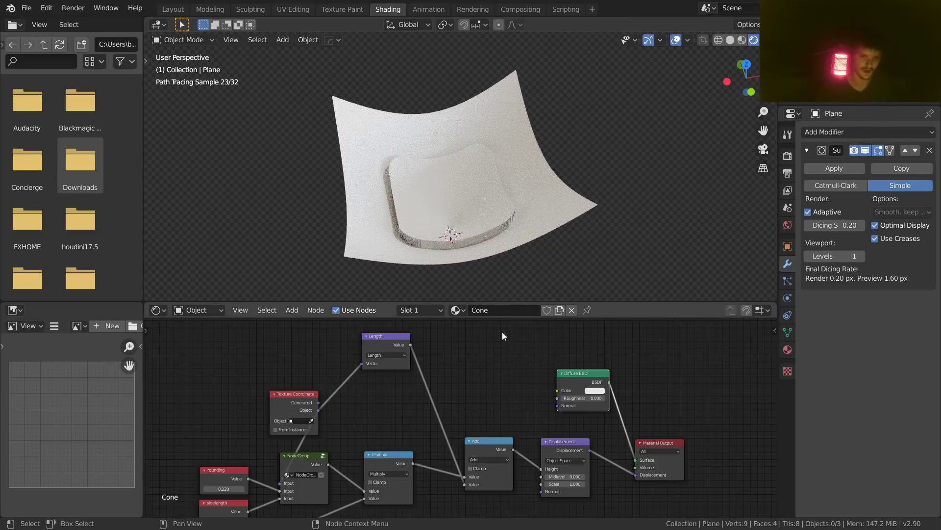
# Step: Compare the Length gradient on the plane with Displacement disconnected and reconnected, and return the surface to the Diffuse BSDF
pyautogui.keyDown('ctrl'); pyautogui.keyDown('shift'); pyautogui.click(394, 343); pyautogui.keyUp('shift'); pyautogui.keyUp('ctrl')
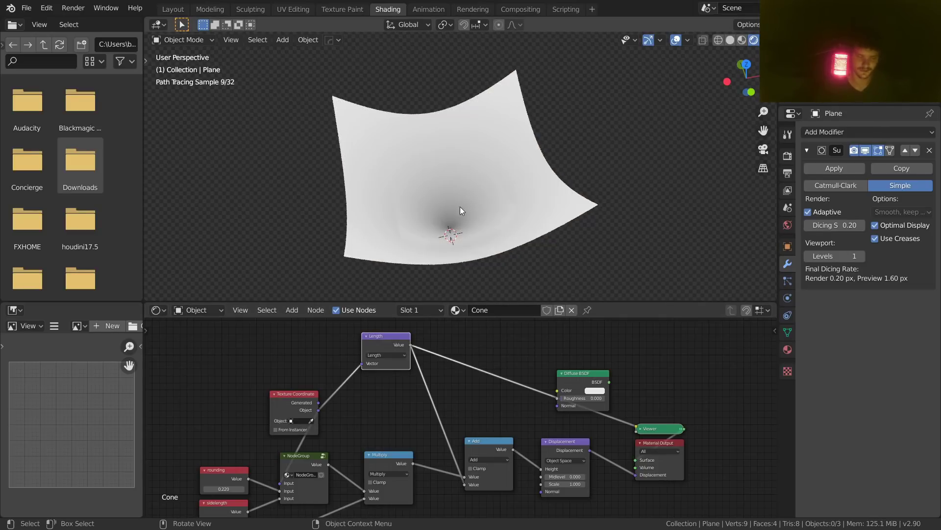
pyautogui.keyDown('ctrl'); pyautogui.moveTo(597, 467); pyautogui.dragTo(610, 443, button='right'); pyautogui.keyUp('ctrl')
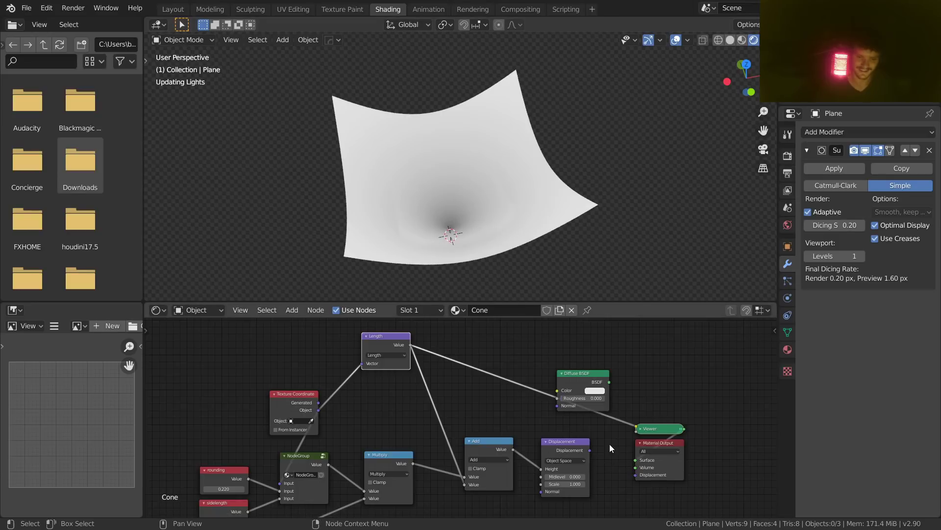
pyautogui.keyDown('shift'); pyautogui.moveTo(448, 193); pyautogui.dragTo(445, 148, button='middle'); pyautogui.keyUp('shift')
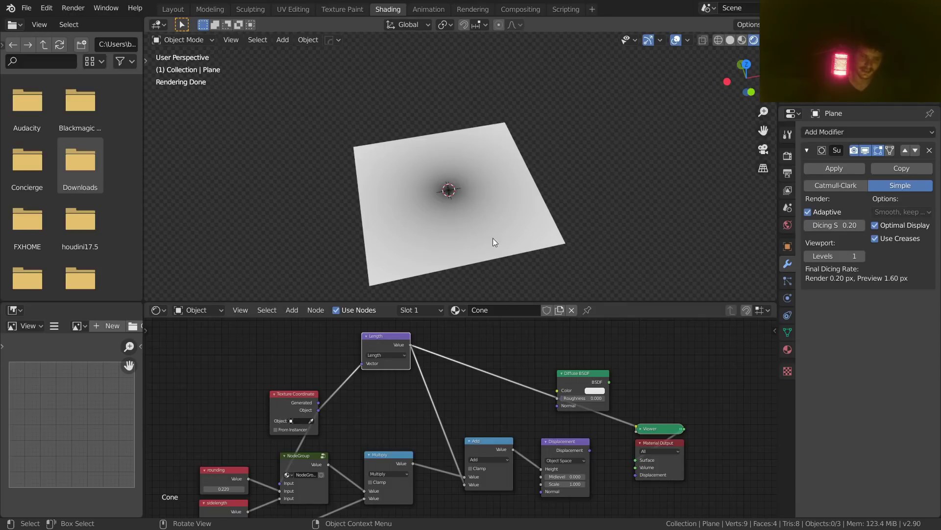
pyautogui.keyDown('alt'); pyautogui.moveTo(575, 445); pyautogui.dragTo(637, 474, button='right'); pyautogui.keyUp('alt')
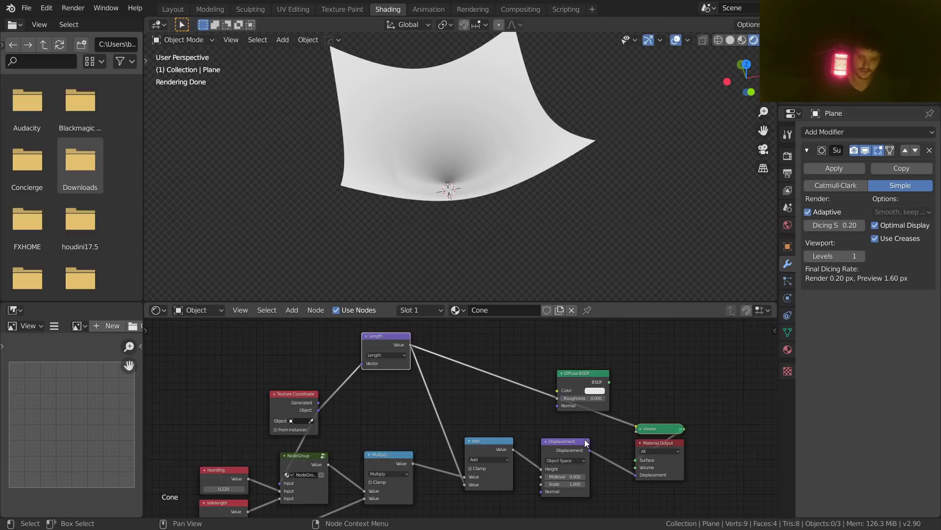
pyautogui.keyDown('ctrl'); pyautogui.keyDown('shift'); pyautogui.click(587, 372); pyautogui.keyUp('shift'); pyautogui.keyUp('ctrl')
# Step: Add an Invert node, feed the Length value into its Color input and preview its output on the plane
pyautogui.scroll(2, 467, 362)
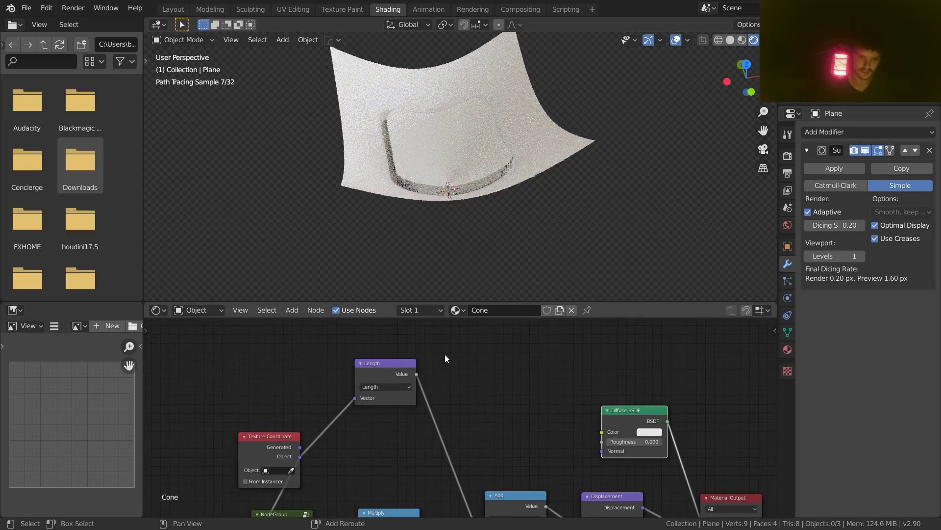
pyautogui.hotkey('shift', 'a')
pyautogui.write('inv')
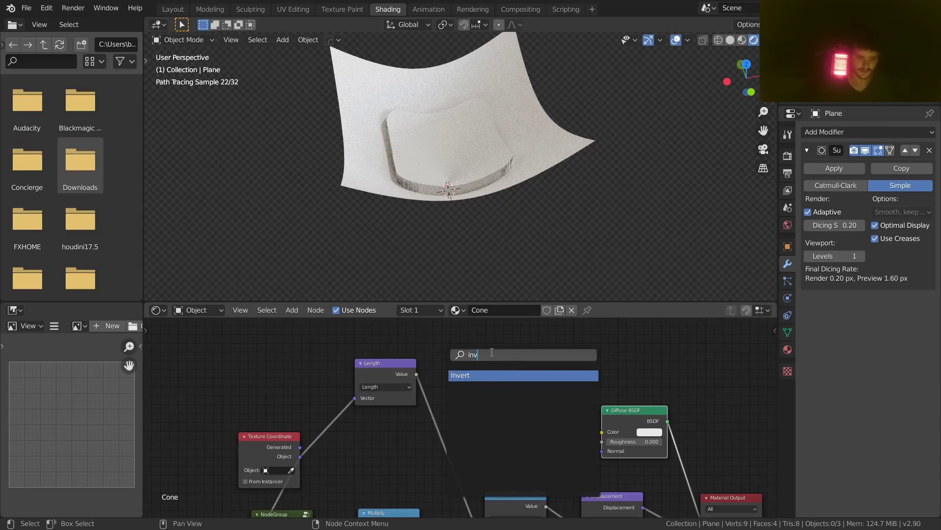
pyautogui.click(487, 375)
pyautogui.click(489, 357)
pyautogui.keyDown('alt'); pyautogui.moveTo(407, 376); pyautogui.dragTo(447, 363, button='right'); pyautogui.keyUp('alt')
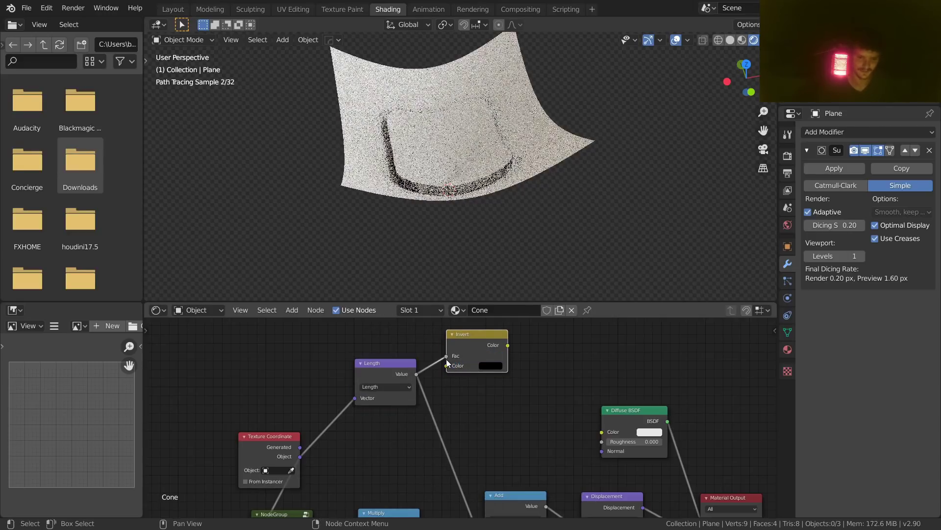
pyautogui.keyDown('ctrl'); pyautogui.keyDown('shift'); pyautogui.click(484, 338); pyautogui.keyUp('shift'); pyautogui.keyUp('ctrl')
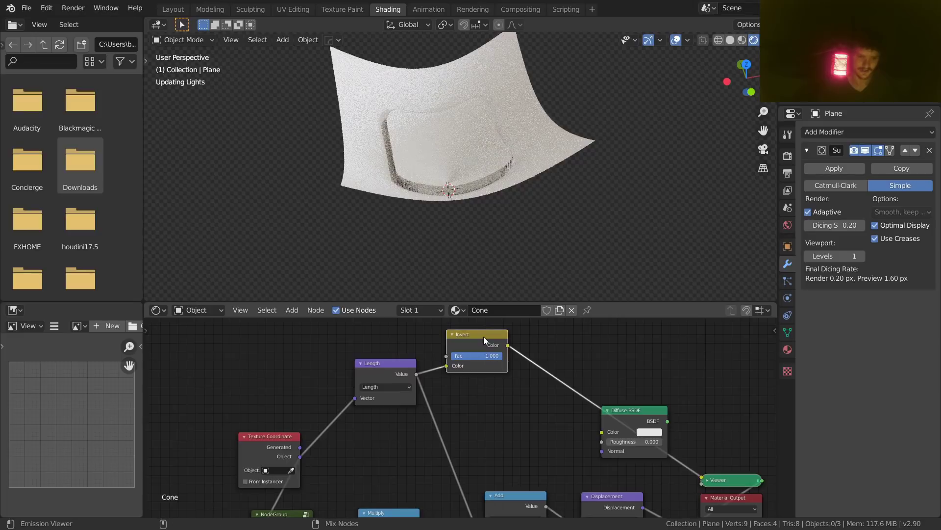
# Step: Show the plane from directly above and cut the link between Displacement and the Material Output
pyautogui.click(745, 64)
pyautogui.moveTo(674, 515); pyautogui.dragTo(586, 482, button='middle')
pyautogui.keyDown('ctrl'); pyautogui.moveTo(586, 495); pyautogui.dragTo(587, 469, button='right'); pyautogui.keyUp('ctrl')
pyautogui.scroll(1, 457, 421)
pyautogui.keyDown('shift'); pyautogui.moveTo(410, 388); pyautogui.dragTo(499, 463, button='middle'); pyautogui.keyUp('shift')
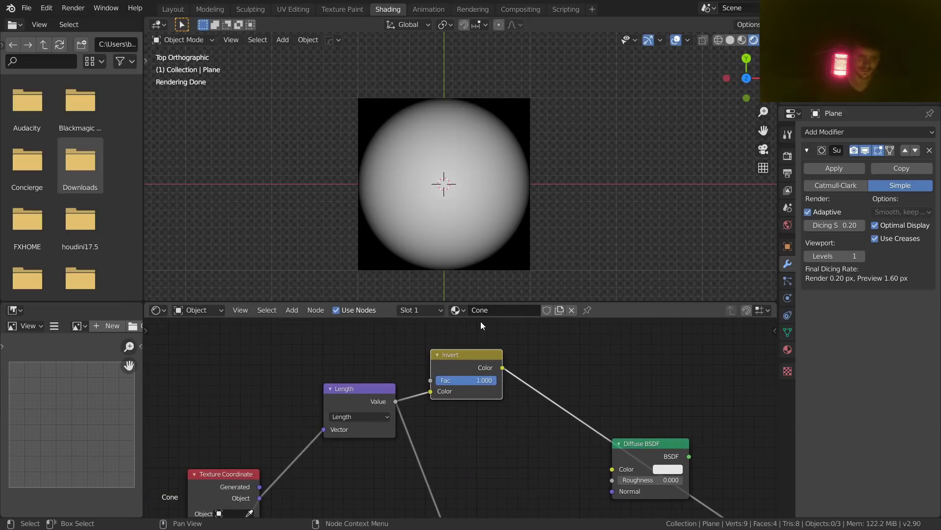
# Step: Toggle muting on the Invert node to compare the gradient, and delete the node while keeping its link connected
pyautogui.press('m')
pyautogui.press('m')
pyautogui.hotkey('ctrl', 'x')
pyautogui.moveTo(460, 378); pyautogui.dragTo(376, 290, button='middle')
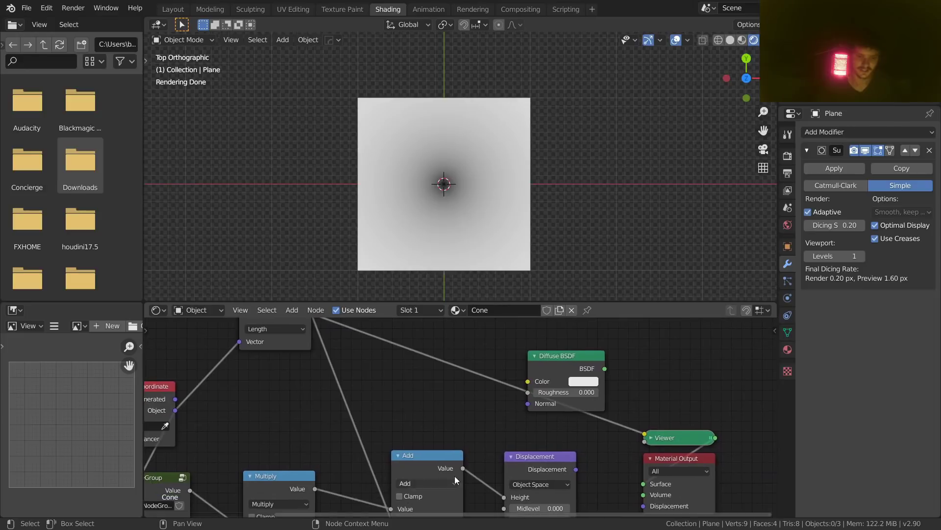
# Step: Insert an RGB Curves node into the link from Length to the Viewer and move the Diffuse BSDF clear of it
pyautogui.moveTo(379, 378); pyautogui.dragTo(351, 439, button='middle')
pyautogui.moveTo(535, 426); pyautogui.dragTo(586, 370)
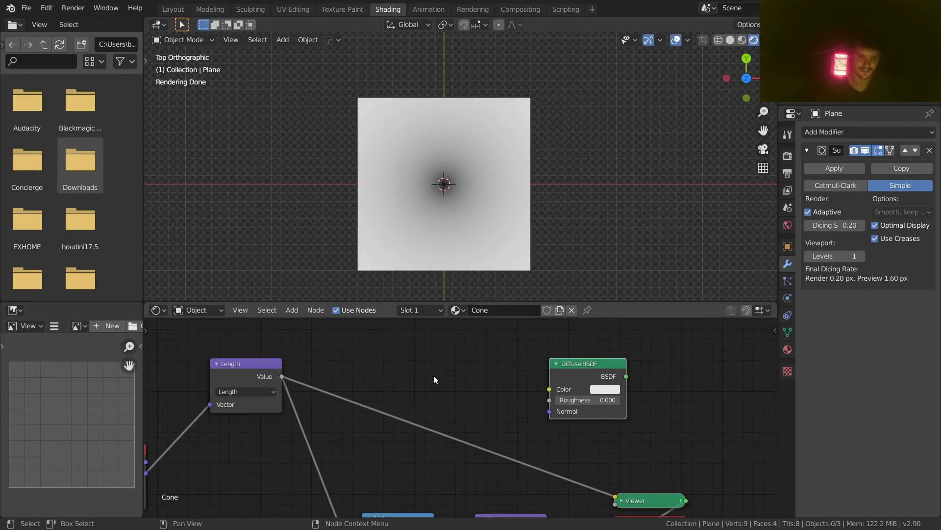
pyautogui.moveTo(380, 319); pyautogui.dragTo(422, 367, button='middle')
pyautogui.hotkey('shift', 'a')
pyautogui.click(422, 365)
pyautogui.write('rgb')
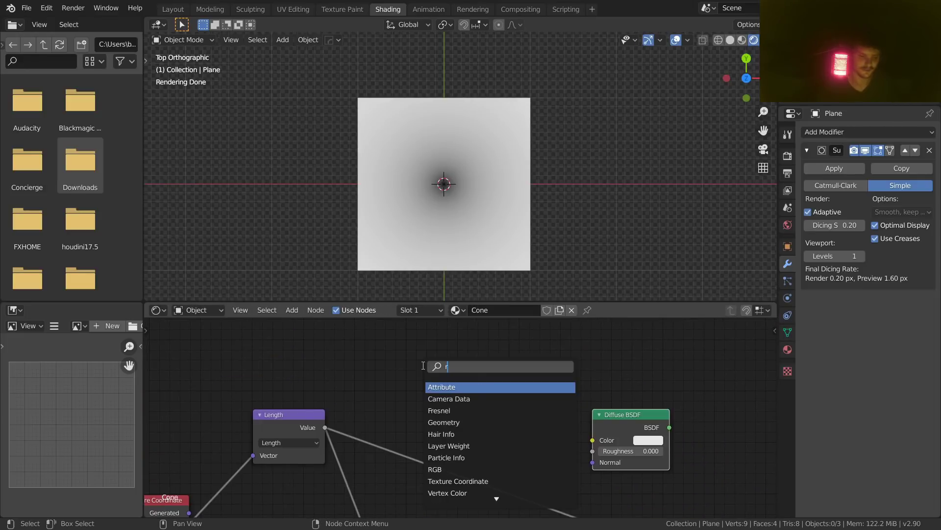
pyautogui.press('Down')
pyautogui.press('Return')
pyautogui.click(412, 377)
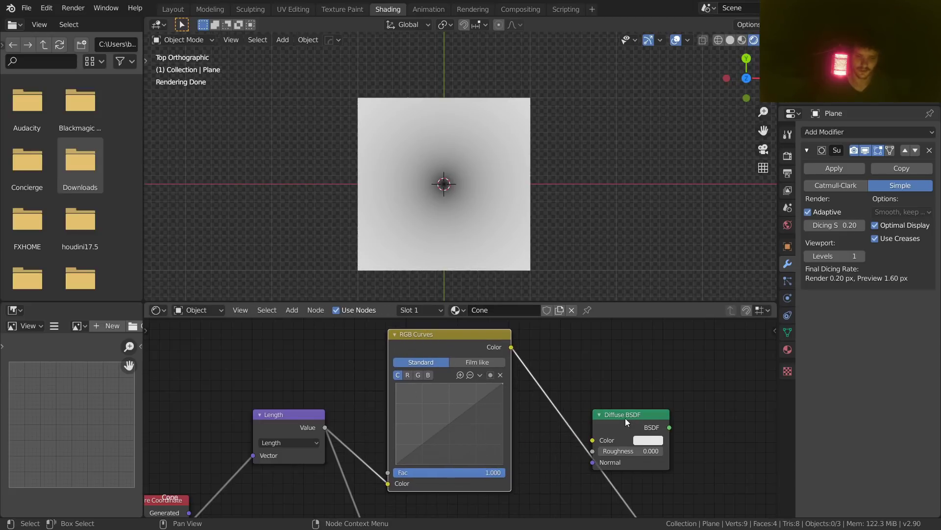
pyautogui.moveTo(625, 420); pyautogui.dragTo(700, 393)
pyautogui.click(455, 334)
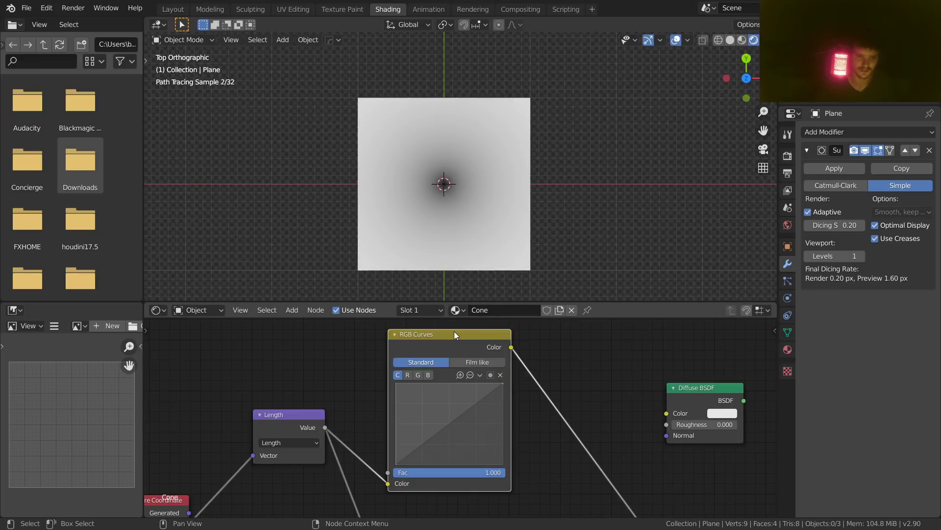
# Step: Connect the RGB Curves Color output to the Add node's second Value input in place of the direct Length link
pyautogui.moveTo(576, 403); pyautogui.dragTo(508, 342, button='middle')
pyautogui.scroll(-3, 508, 343)
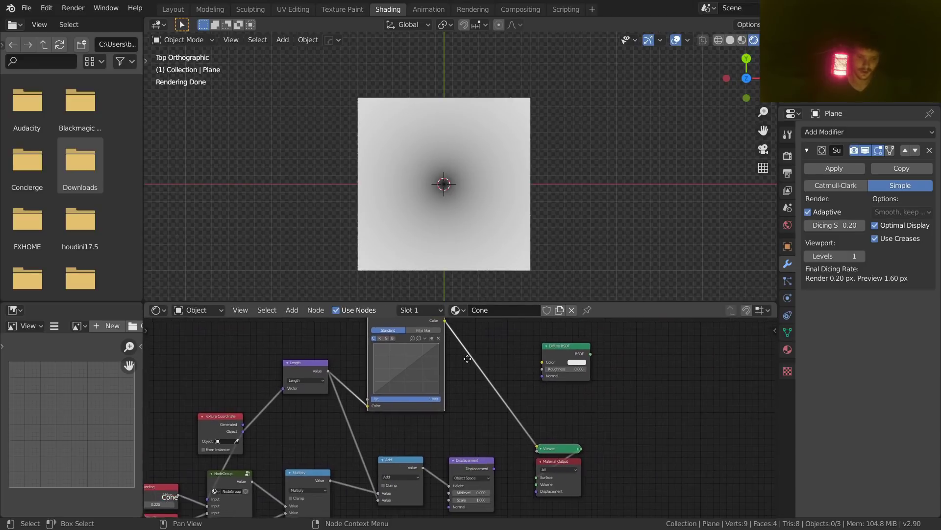
pyautogui.moveTo(470, 335); pyautogui.dragTo(404, 508)
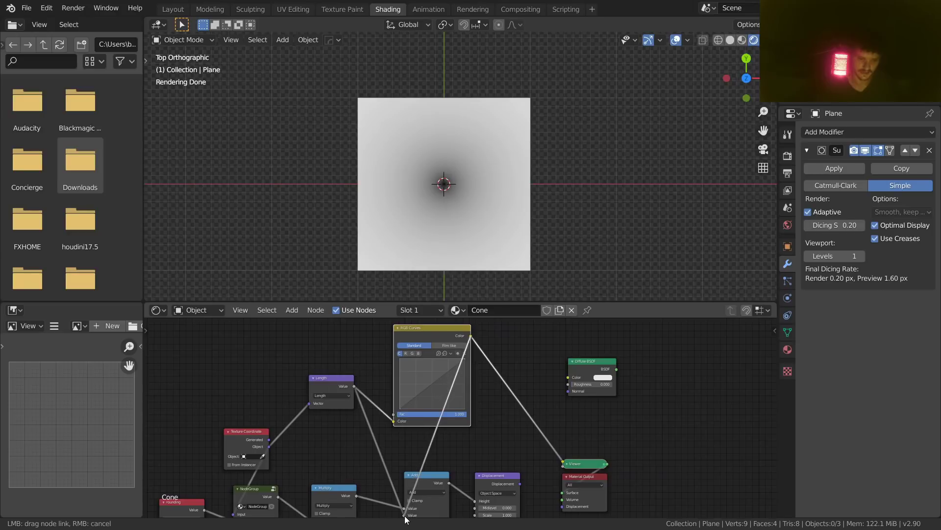
# Step: Reconnect Displacement to the Material Output and show the displaced plane in perspective with the Diffuse BSDF as its surface
pyautogui.moveTo(521, 483); pyautogui.dragTo(562, 506)
pyautogui.moveTo(456, 211); pyautogui.dragTo(463, 147, button='middle')
pyautogui.keyDown('ctrl'); pyautogui.keyDown('shift'); pyautogui.click(587, 360); pyautogui.keyUp('shift'); pyautogui.keyUp('ctrl')
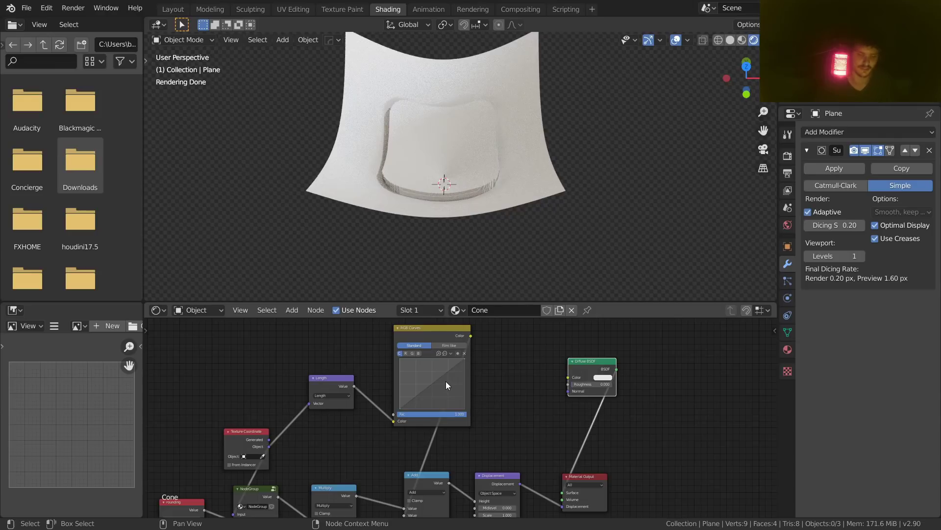
pyautogui.scroll(3, 497, 376)
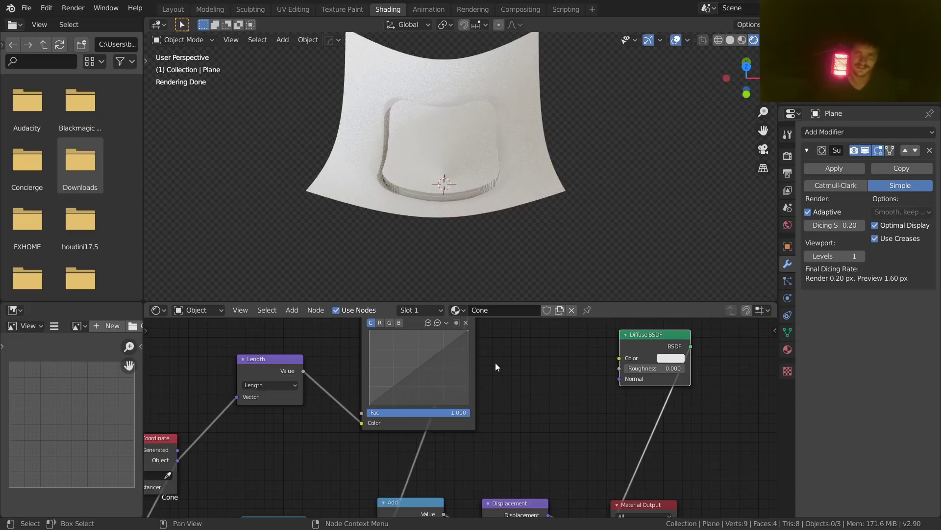
# Step: Invert the RGB Curves line by moving its start point to X 0, Y 1 and its end point to X 1, Y 0
pyautogui.scroll(5, 490, 377)
pyautogui.moveTo(494, 350); pyautogui.dragTo(505, 409, button='middle')
pyautogui.scroll(-4, 505, 409)
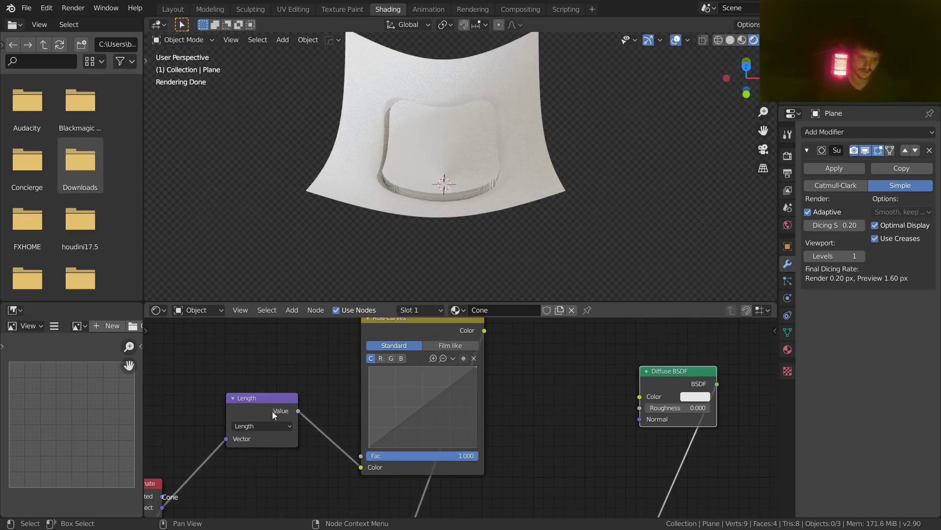
pyautogui.moveTo(297, 435); pyautogui.dragTo(286, 426)
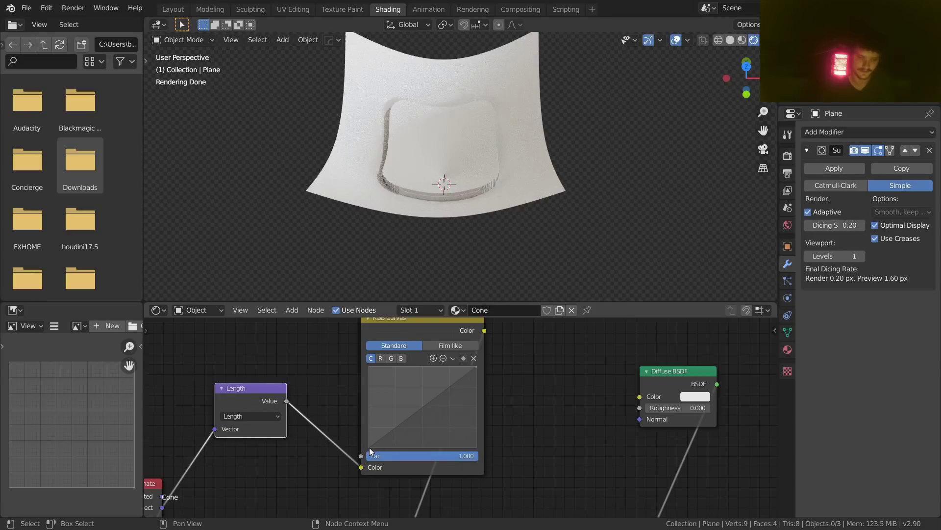
pyautogui.moveTo(369, 448); pyautogui.dragTo(366, 367)
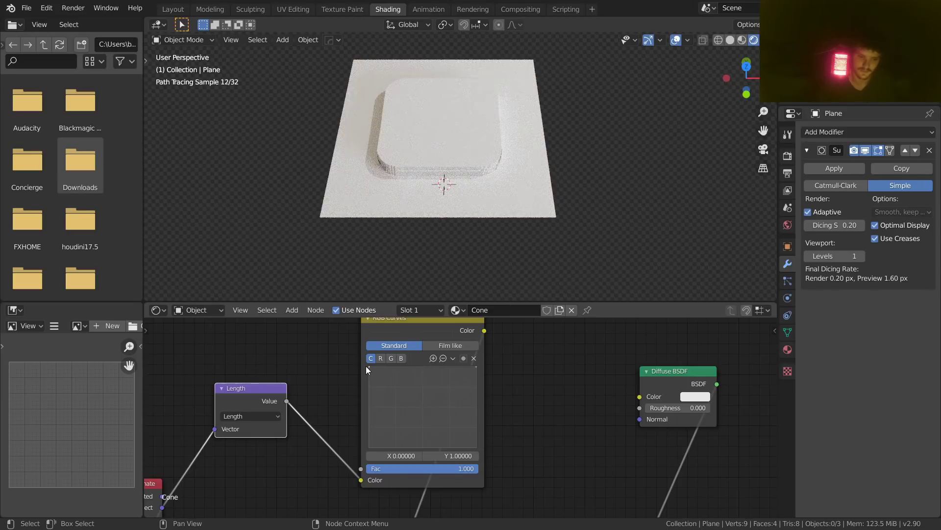
pyautogui.moveTo(477, 366); pyautogui.dragTo(479, 448)
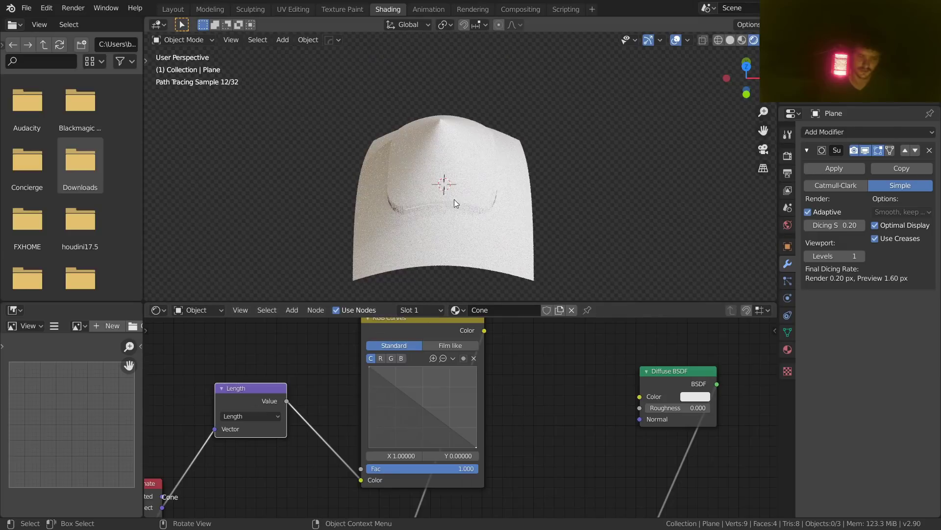
pyautogui.moveTo(465, 140); pyautogui.dragTo(468, 118, button='middle')
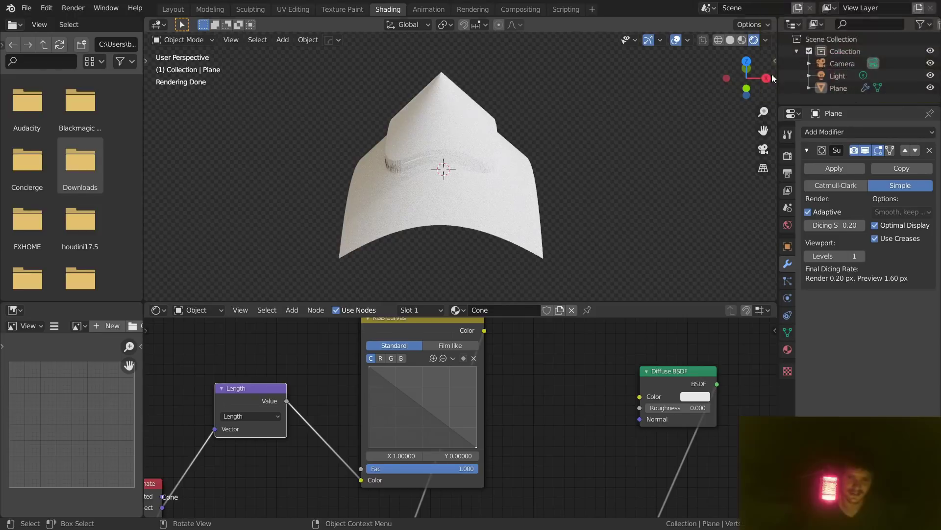
pyautogui.click(747, 88)
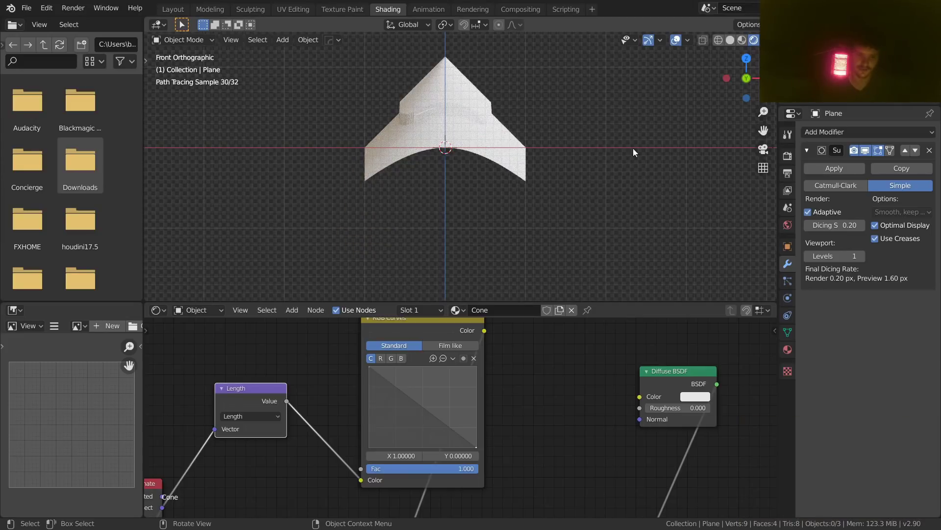
pyautogui.moveTo(466, 151); pyautogui.dragTo(475, 193, button='middle')
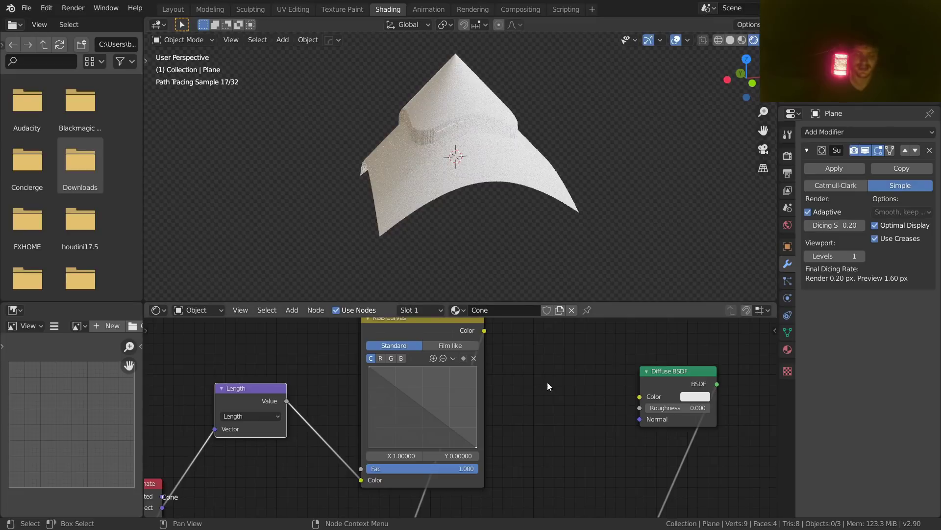
# Step: Shift the RGB Curves node aside and add a Math node beside it
pyautogui.moveTo(383, 376); pyautogui.dragTo(403, 431, button='middle')
pyautogui.moveTo(419, 375); pyautogui.dragTo(386, 363)
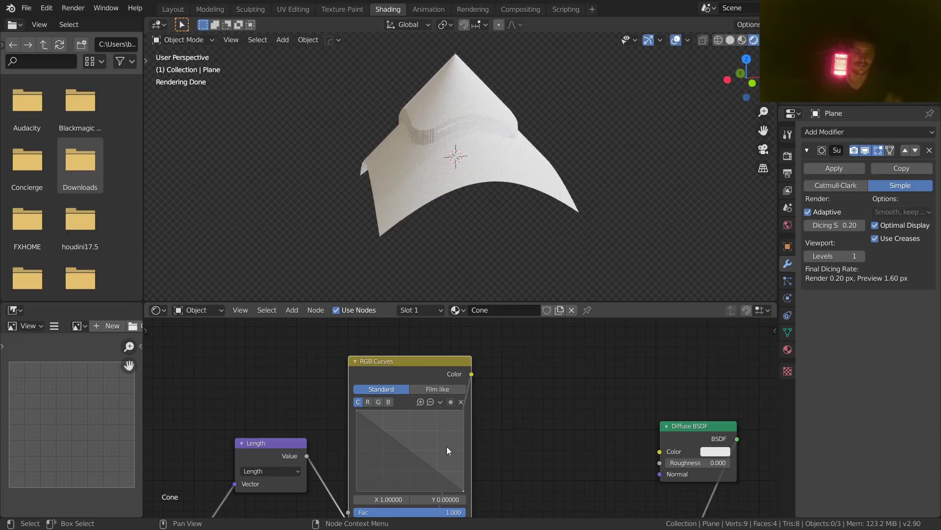
pyautogui.scroll(-3, 440, 446)
pyautogui.hotkey('shift', 'a')
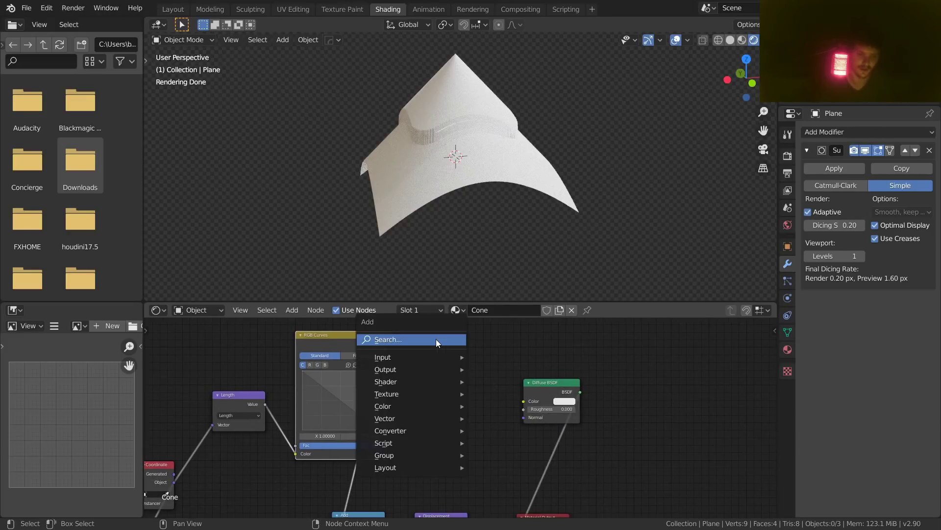
pyautogui.click(436, 340)
pyautogui.write('math')
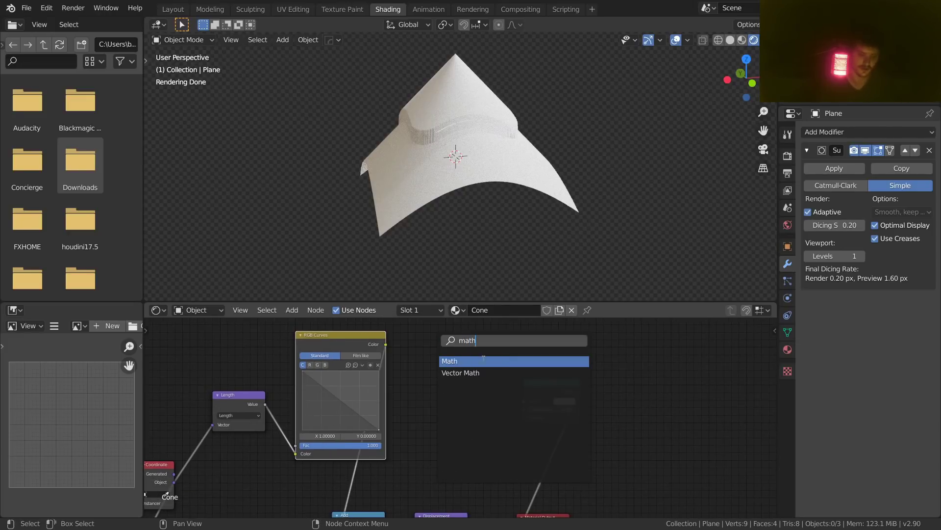
pyautogui.press('Return')
pyautogui.click(457, 371)
# Step: Set the new Add node's second Value to 0 and insert it into the link leaving the RGB Curves Color output
pyautogui.scroll(2, 457, 372)
pyautogui.moveTo(397, 406); pyautogui.dragTo(442, 401, button='middle')
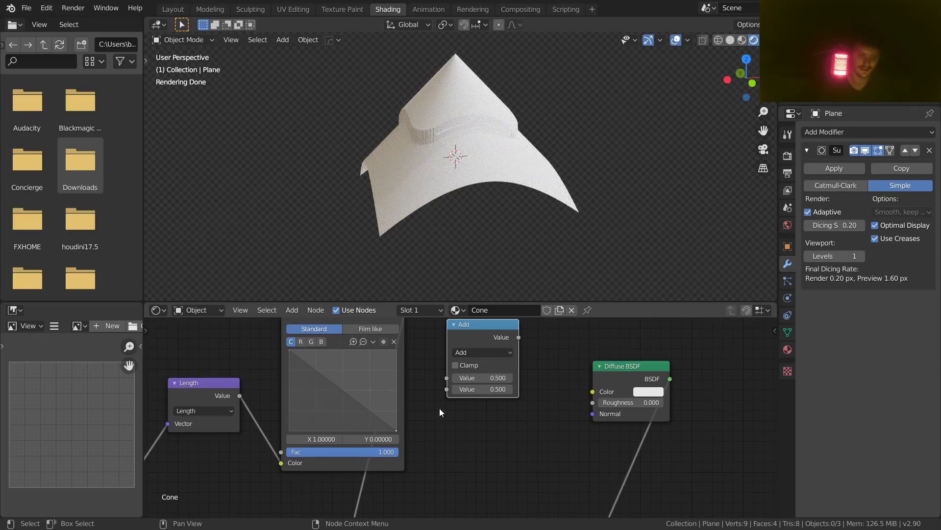
pyautogui.scroll(-3, 421, 402)
pyautogui.click(477, 395)
pyautogui.write('0')
pyautogui.press('Return')
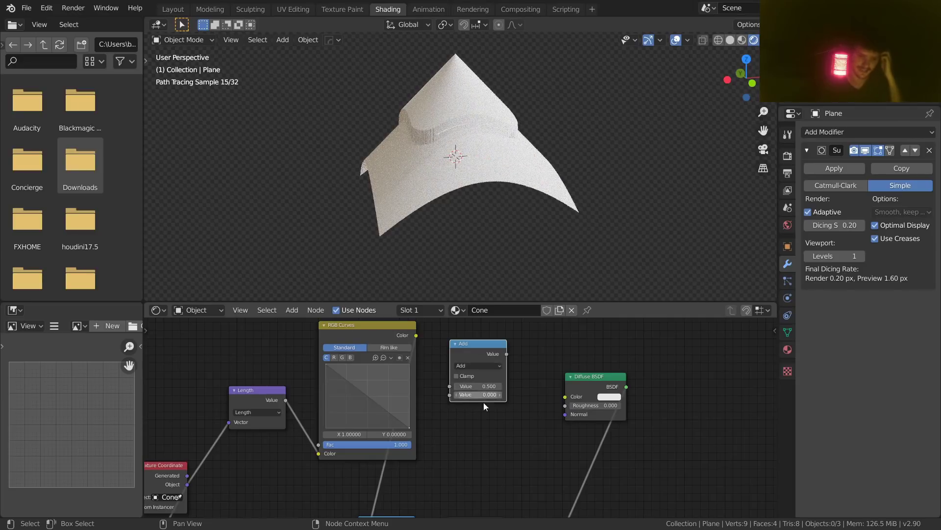
pyautogui.moveTo(476, 345); pyautogui.dragTo(398, 433)
pyautogui.moveTo(465, 433); pyautogui.dragTo(478, 383)
pyautogui.scroll(2, 347, 370)
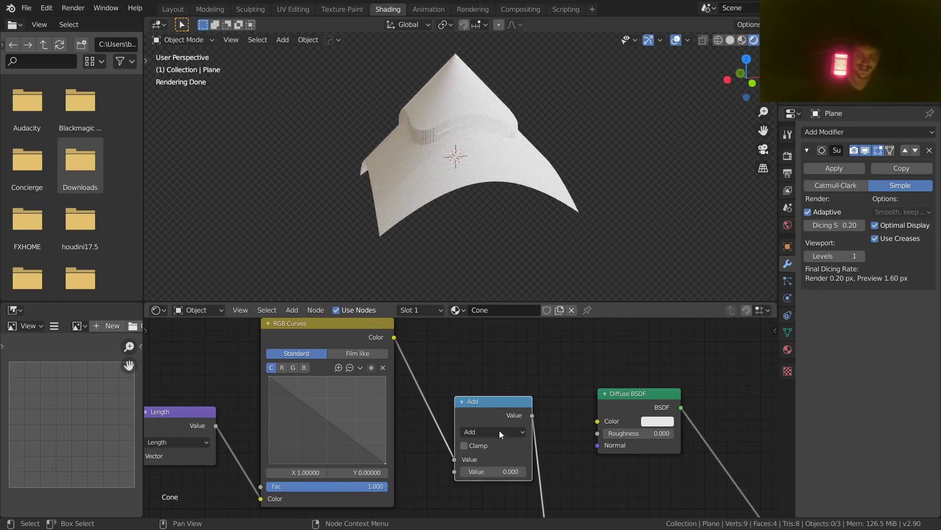
# Step: Toggle muting on the inserted Add node to compare, enable its Clamp option and move it closer to RGB Curves
pyautogui.press('m')
pyautogui.press('m')
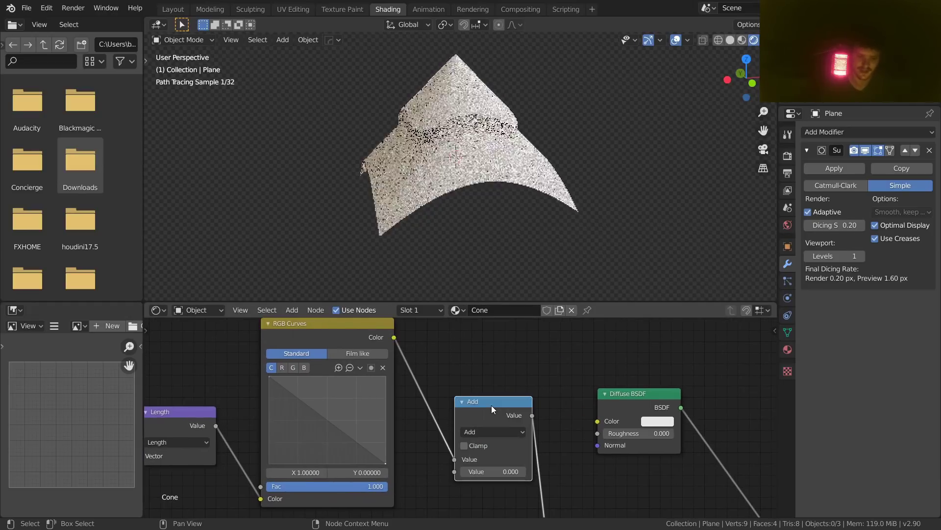
pyautogui.click(464, 449)
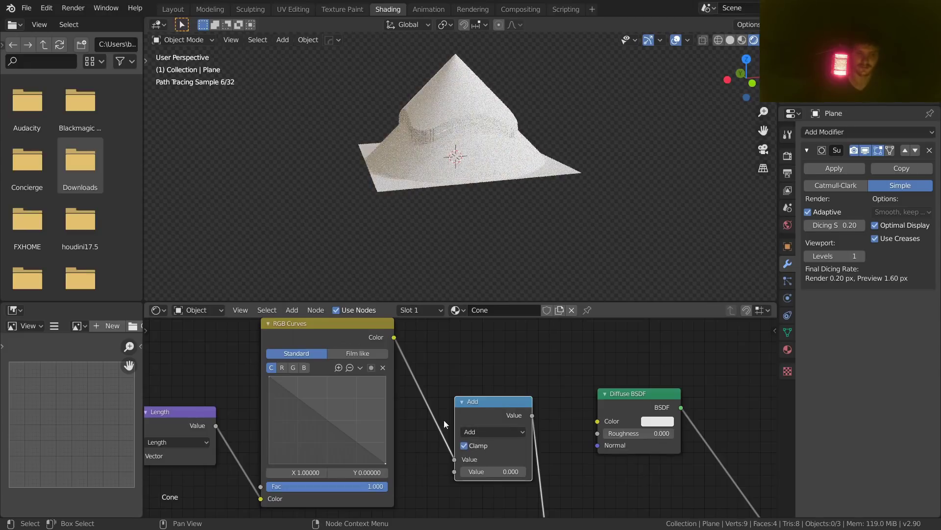
pyautogui.moveTo(485, 417); pyautogui.dragTo(465, 400)
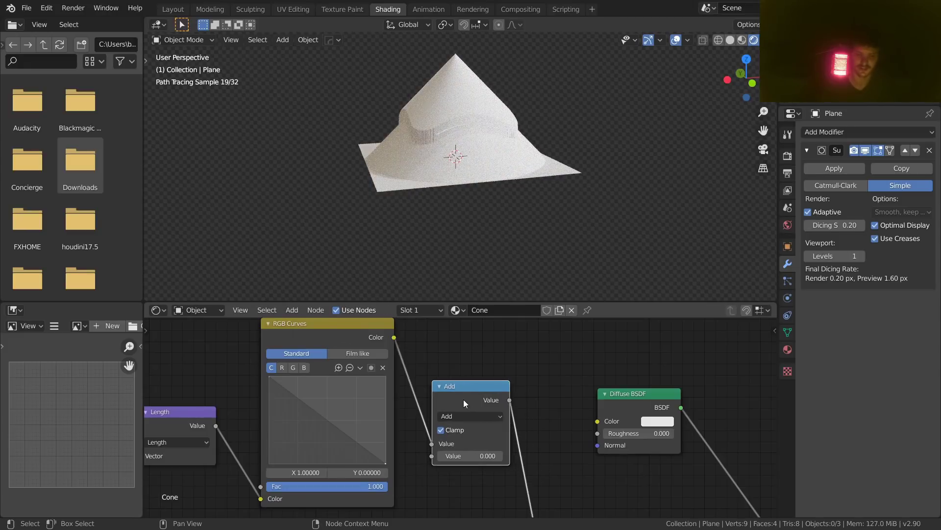
pyautogui.click(444, 430)
pyautogui.click(443, 430)
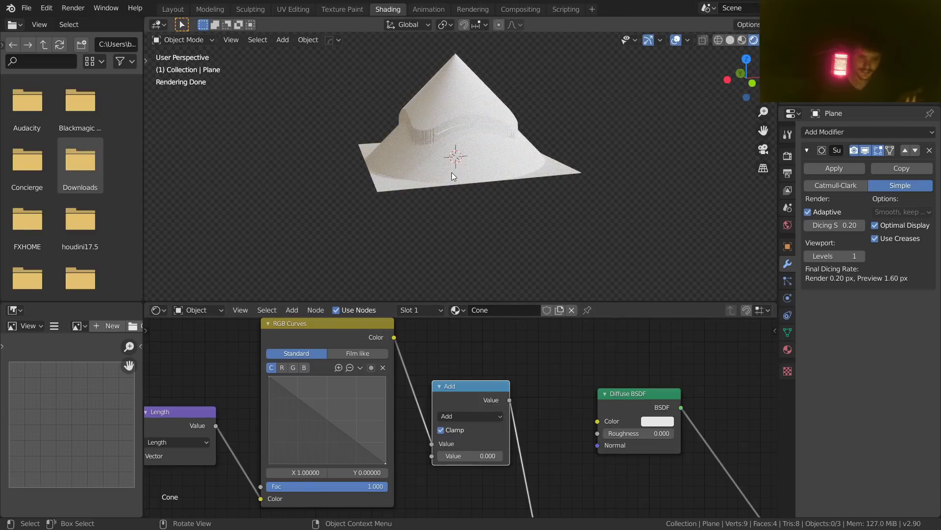
# Step: Move the Texture Coordinate and Length nodes away from RGB Curves to open a gap in the node chain
pyautogui.moveTo(452, 172)
pyautogui.mouseDown(button='middle')
pyautogui.moveTo(416, 163)
pyautogui.moveTo(479, 203)
pyautogui.moveTo(366, 228)
pyautogui.mouseUp(button='middle')
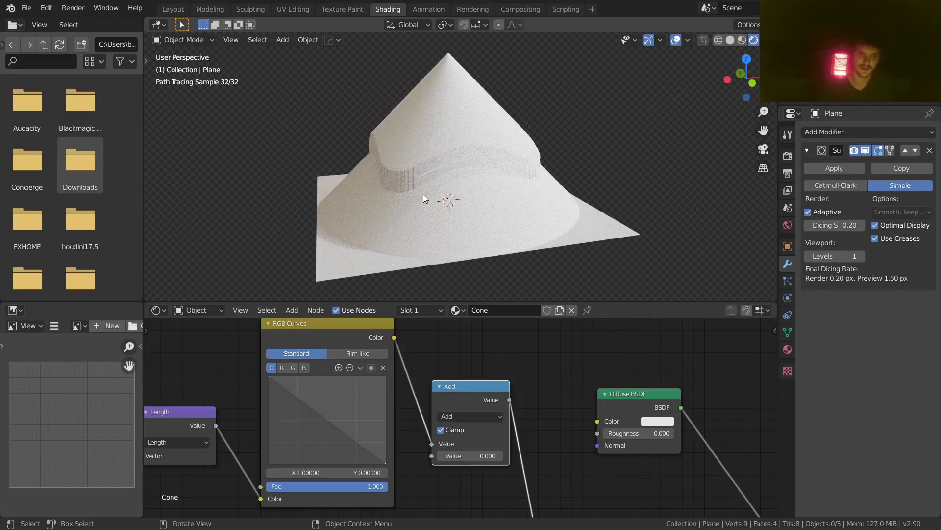
pyautogui.moveTo(267, 397); pyautogui.dragTo(325, 393, button='middle')
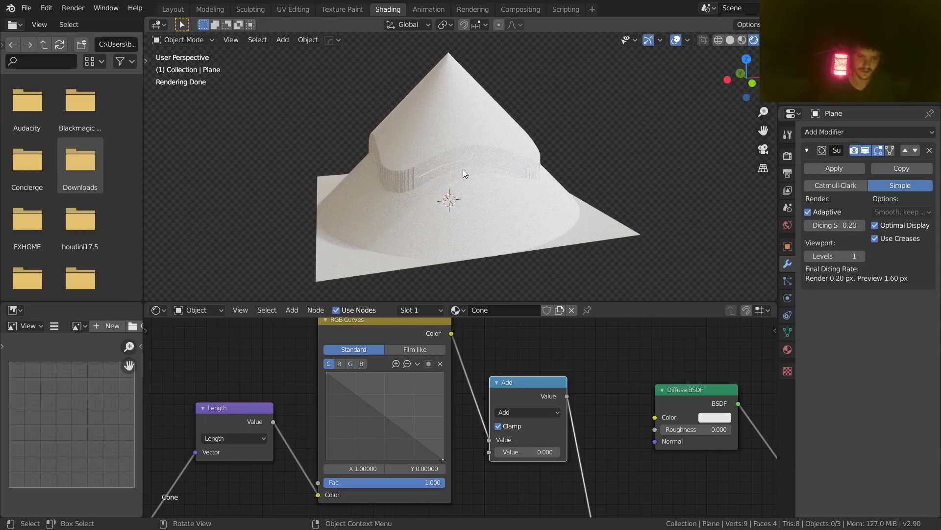
pyautogui.moveTo(166, 416); pyautogui.dragTo(374, 333, button='middle')
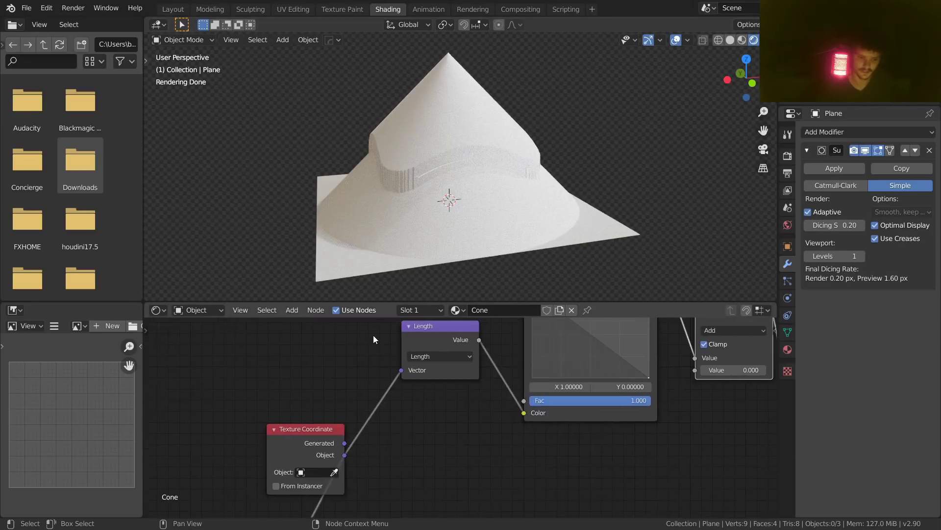
pyautogui.scroll(-5, 374, 335)
pyautogui.moveTo(343, 425); pyautogui.dragTo(229, 397)
pyautogui.moveTo(469, 374); pyautogui.dragTo(361, 386)
pyautogui.moveTo(533, 381); pyautogui.dragTo(516, 431, button='middle')
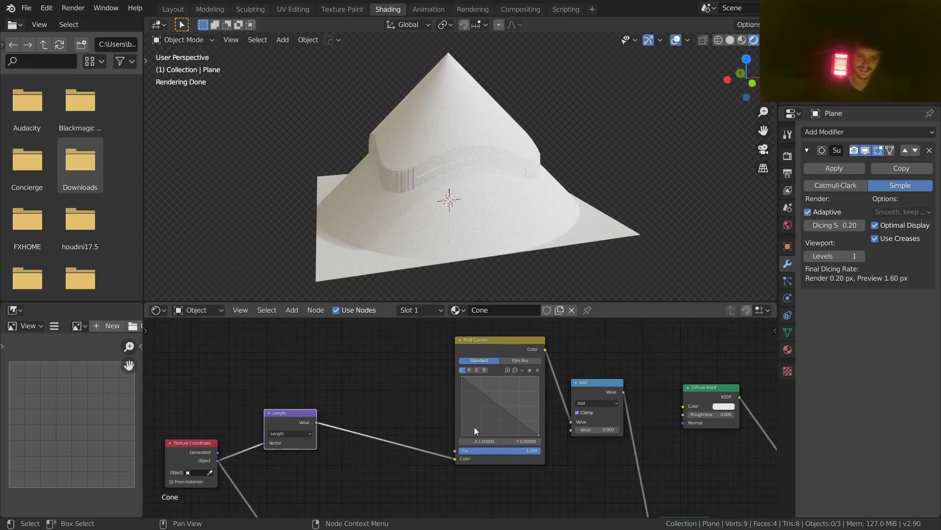
# Step: Duplicate the clamped Add node into the link between Length and RGB Curves, with its operation set to Multiply and Clamp off
pyautogui.click(588, 382)
pyautogui.hotkey('shift', 'd')
pyautogui.click(396, 400)
pyautogui.click(378, 430)
pyautogui.click(388, 424)
pyautogui.click(393, 441)
pyautogui.click(398, 446)
# Step: Try Multiply values of 1.9 and 2.6 to narrow the cone, and delete the Multiply node while keeping its link
pyautogui.write('1.9')
pyautogui.press('Return')
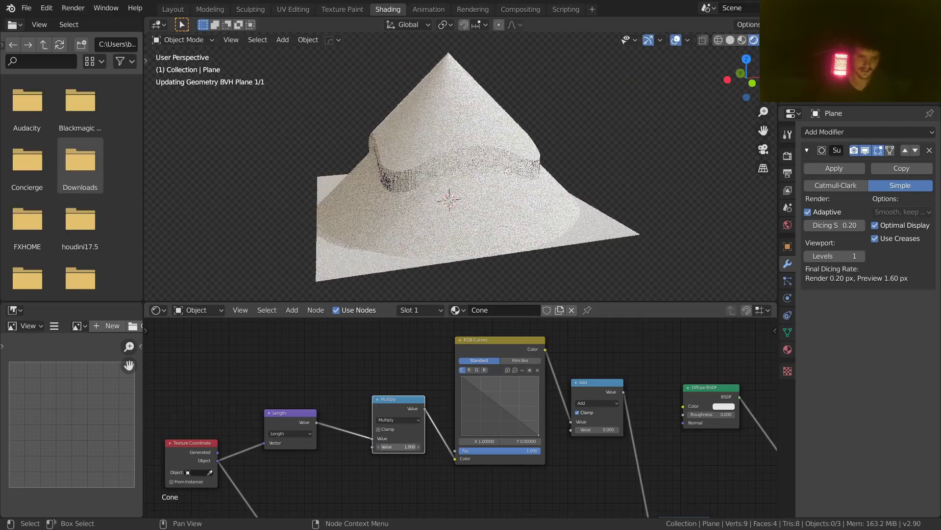
pyautogui.moveTo(405, 448); pyautogui.dragTo(409, 448)
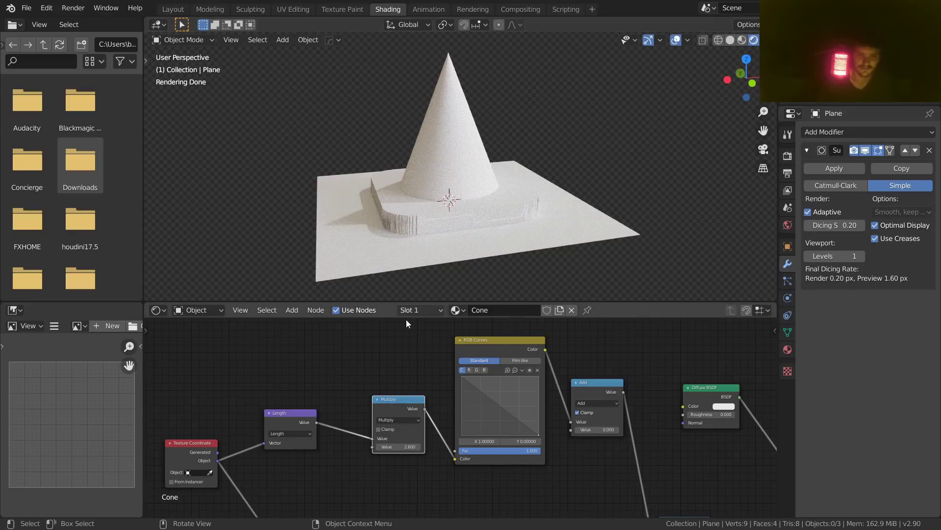
pyautogui.hotkey('ctrl', 'x')
# Step: Reposition the Length and RGB Curves nodes and move the curve's end point to about X 0.40, Y 0
pyautogui.moveTo(293, 415); pyautogui.dragTo(343, 409)
pyautogui.scroll(5, 498, 390)
pyautogui.moveTo(498, 390); pyautogui.dragTo(384, 388, button='middle')
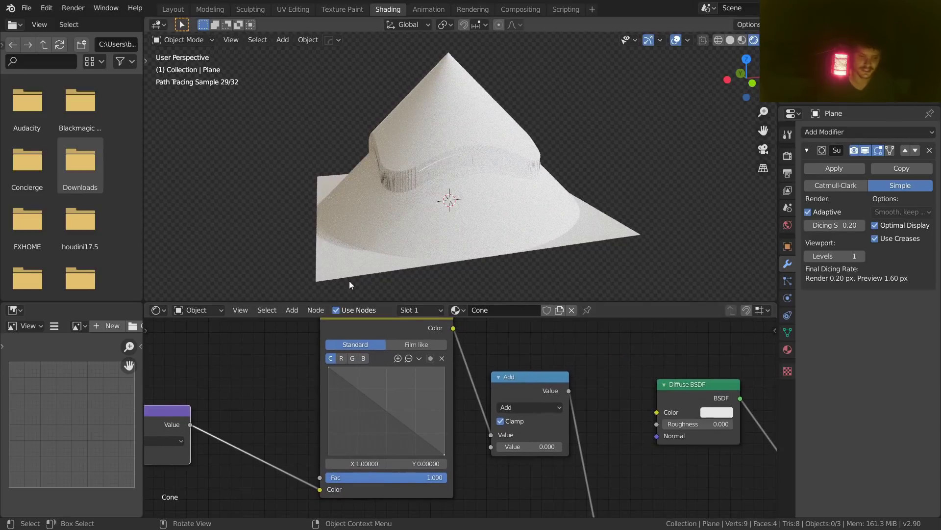
pyautogui.moveTo(379, 391); pyautogui.dragTo(433, 427, button='middle')
pyautogui.moveTo(423, 354); pyautogui.dragTo(364, 332)
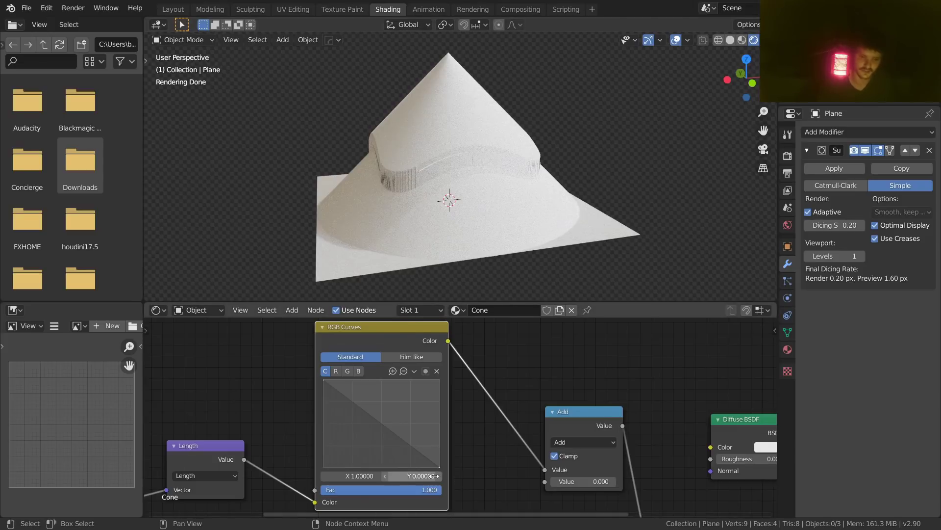
pyautogui.moveTo(439, 469); pyautogui.dragTo(386, 468)
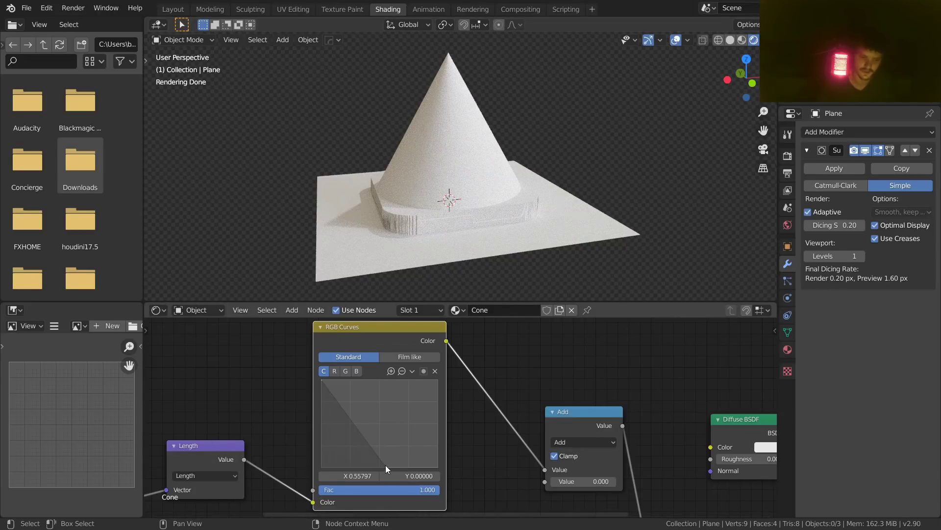
pyautogui.moveTo(385, 465); pyautogui.dragTo(364, 468)
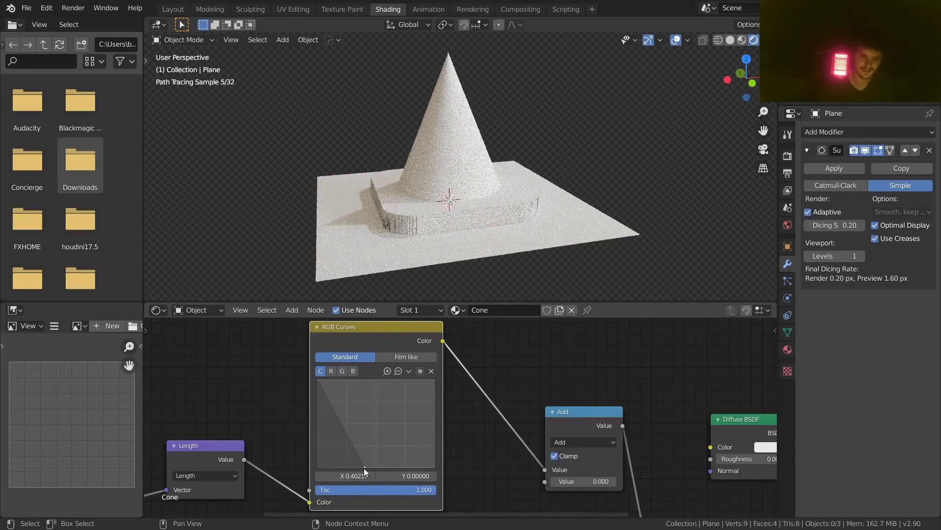
# Step: Try reshaping the cone with curve points at about X 0.16, Y 0.90 and X 0.21, Y 0.49, and undo both
pyautogui.moveTo(482, 116); pyautogui.dragTo(466, 146, button='middle')
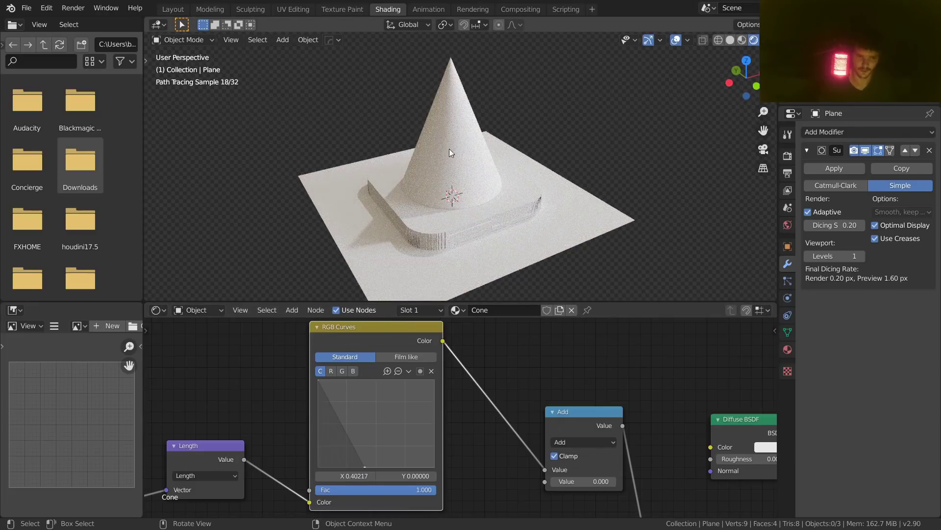
pyautogui.scroll(5, 446, 84)
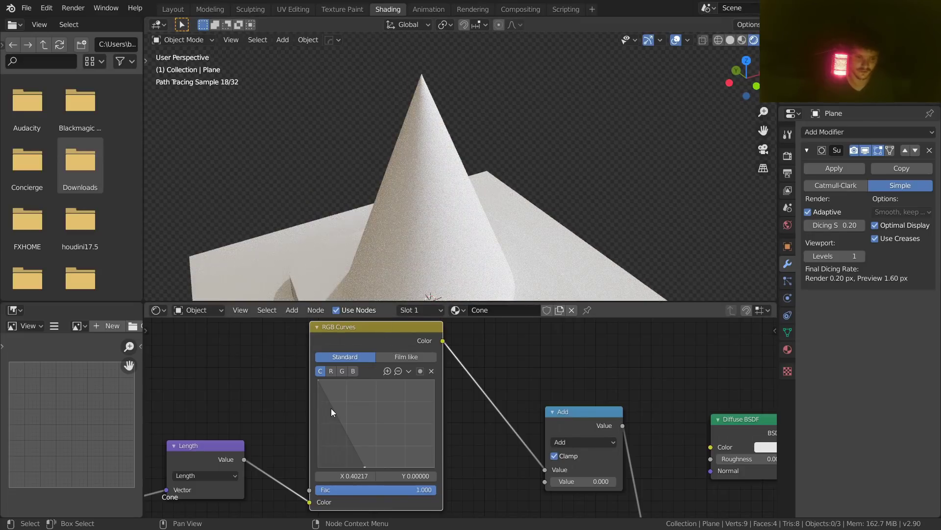
pyautogui.moveTo(329, 405); pyautogui.dragTo(335, 388)
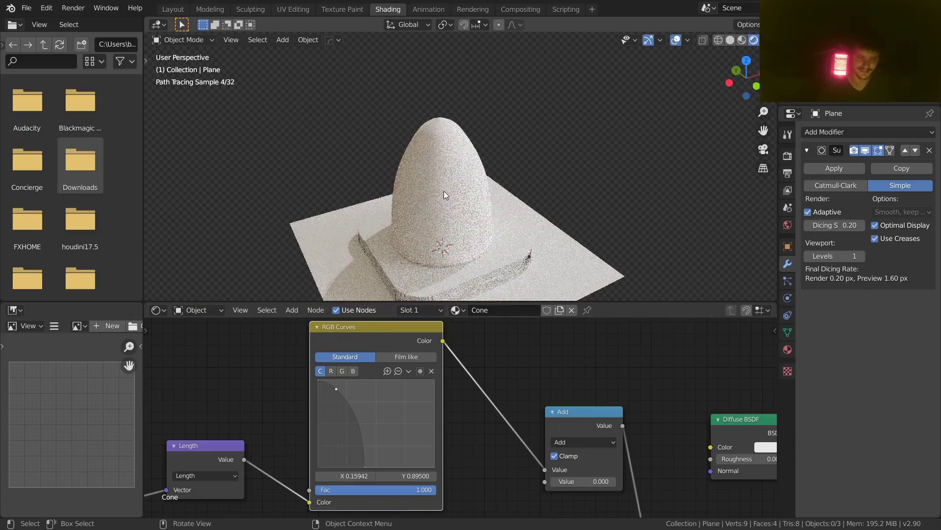
pyautogui.moveTo(354, 417); pyautogui.dragTo(342, 424)
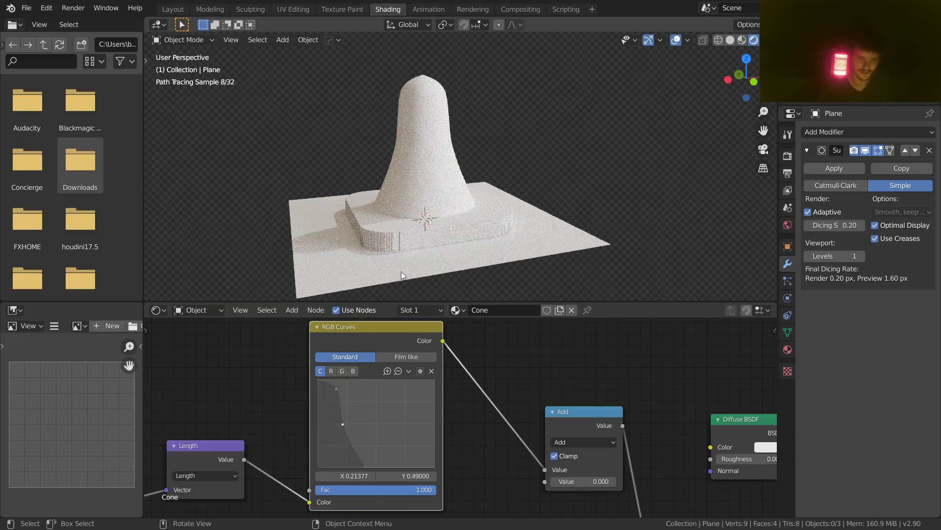
pyautogui.hotkey('ctrl', 'z')
pyautogui.hotkey('ctrl', 'z')
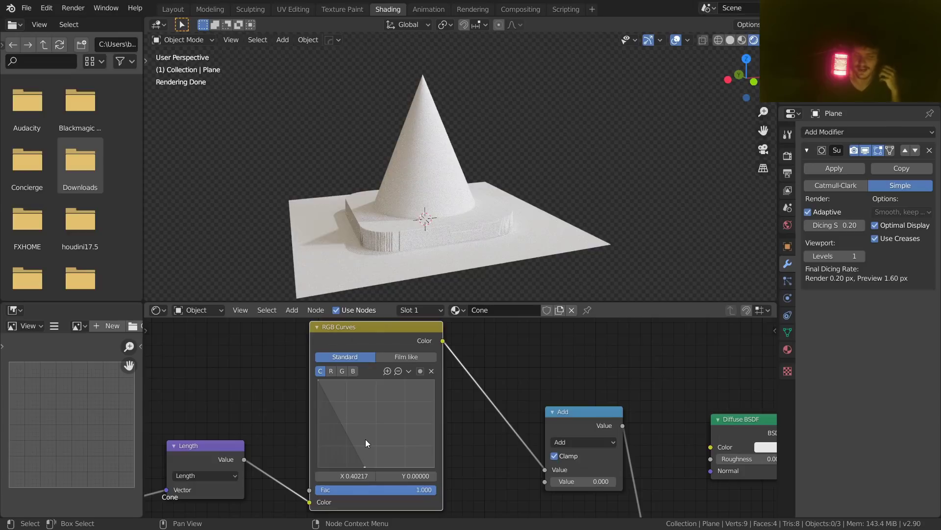
# Step: Move the Length node up and slightly away from the RGB Curves node
pyautogui.moveTo(201, 458); pyautogui.dragTo(197, 429)
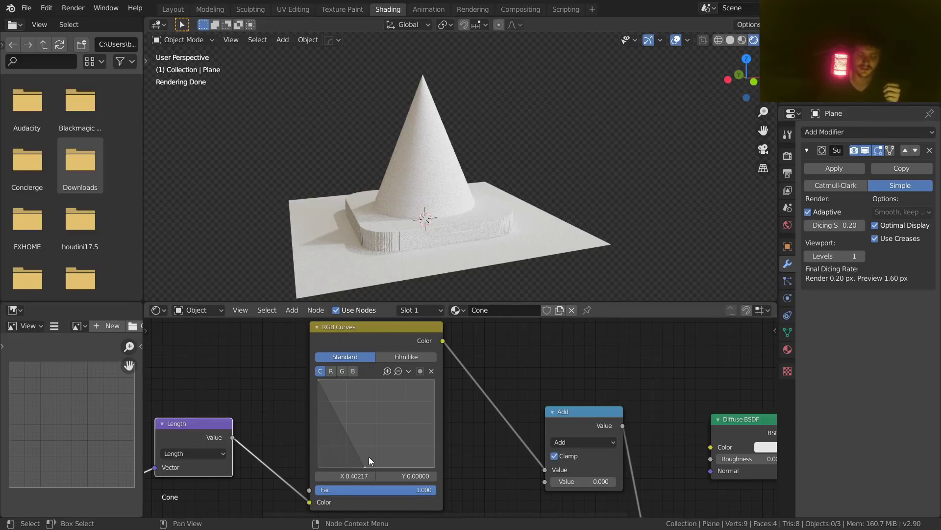
pyautogui.moveTo(495, 99)
pyautogui.mouseDown(button='middle')
pyautogui.moveTo(498, 119)
pyautogui.moveTo(401, 271)
pyautogui.mouseUp(button='middle')
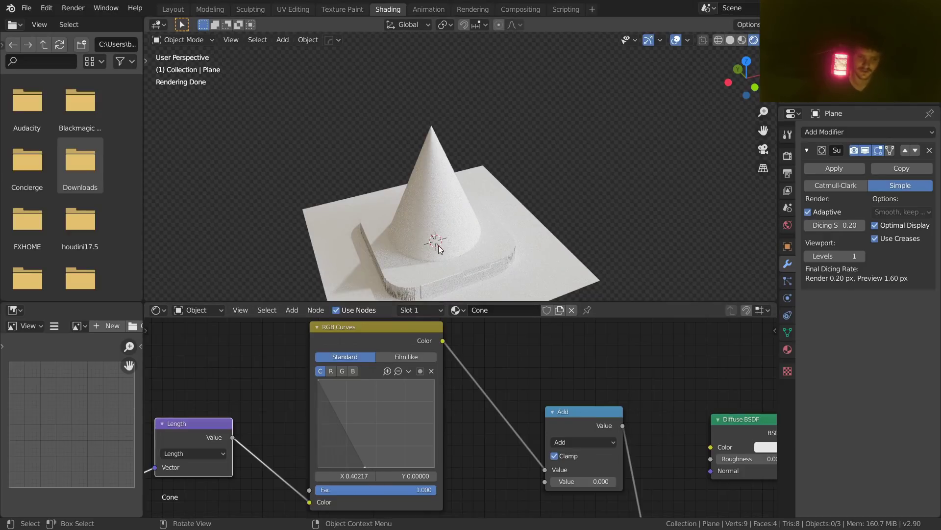
# Step: Try a concave cone profile with a curve point at about X 0.18, Y 0.22, inspect it from the front, and undo the point
pyautogui.moveTo(352, 443); pyautogui.dragTo(332, 422)
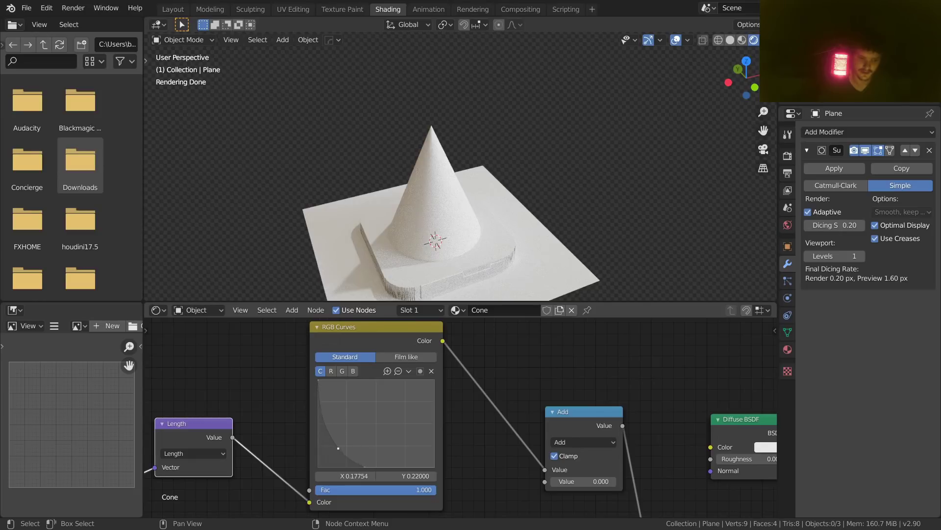
pyautogui.moveTo(747, 78); pyautogui.dragTo(748, 96)
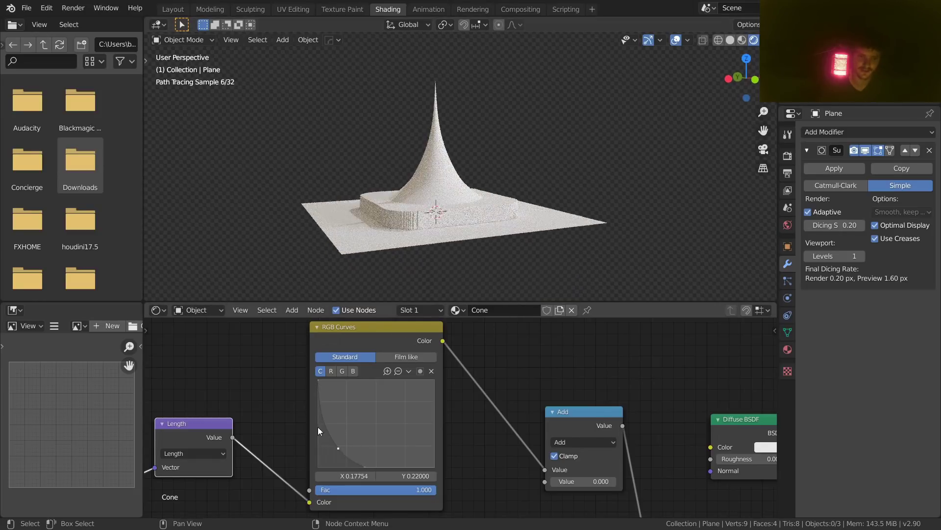
pyautogui.click(755, 79)
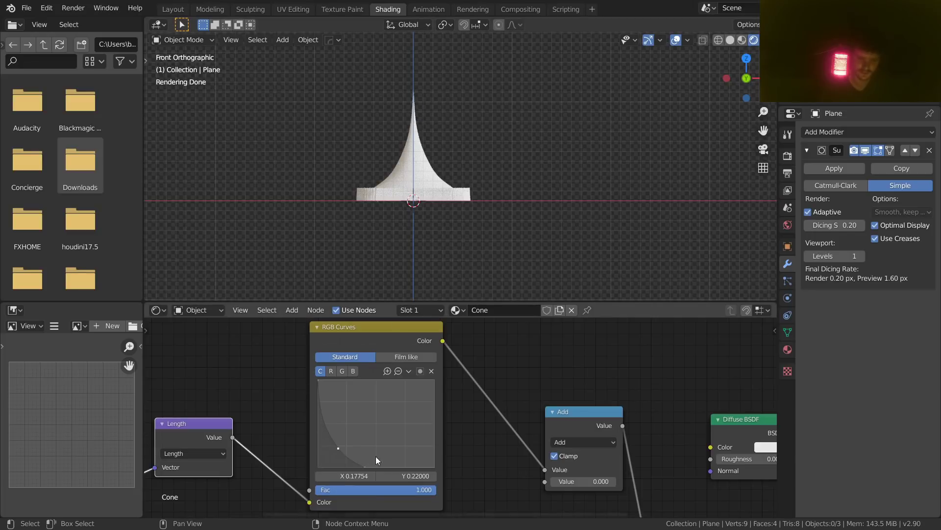
pyautogui.hotkey('ctrl', 'z')
# Step: Add a point to the upper part of the RGB Curves line and set its handle type to Vector Handle
pyautogui.moveTo(396, 132); pyautogui.dragTo(417, 137, button='middle')
pyautogui.scroll(5, 407, 160)
pyautogui.scroll(-3, 408, 159)
pyautogui.click(329, 396)
pyautogui.scroll(2, 337, 395)
pyautogui.scroll(3, 343, 397)
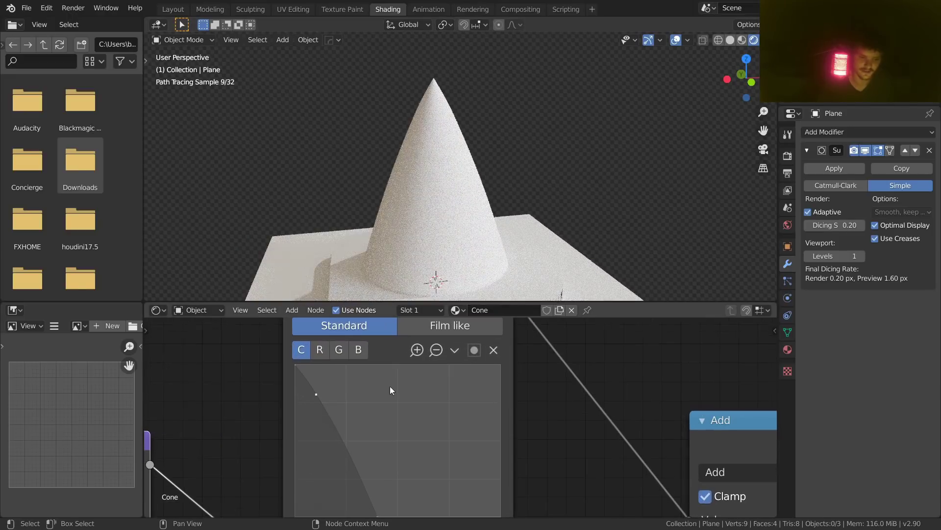
pyautogui.click(456, 349)
pyautogui.click(507, 387)
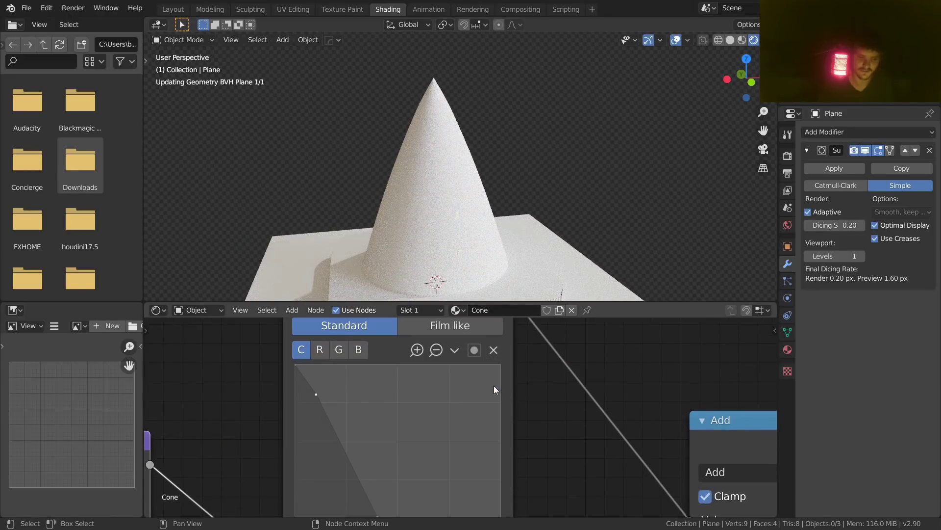
# Step: Move the new curve point to about X 0.09, Y 1.00 to flatten the cone's tip, and save the file
pyautogui.moveTo(316, 395); pyautogui.dragTo(337, 381)
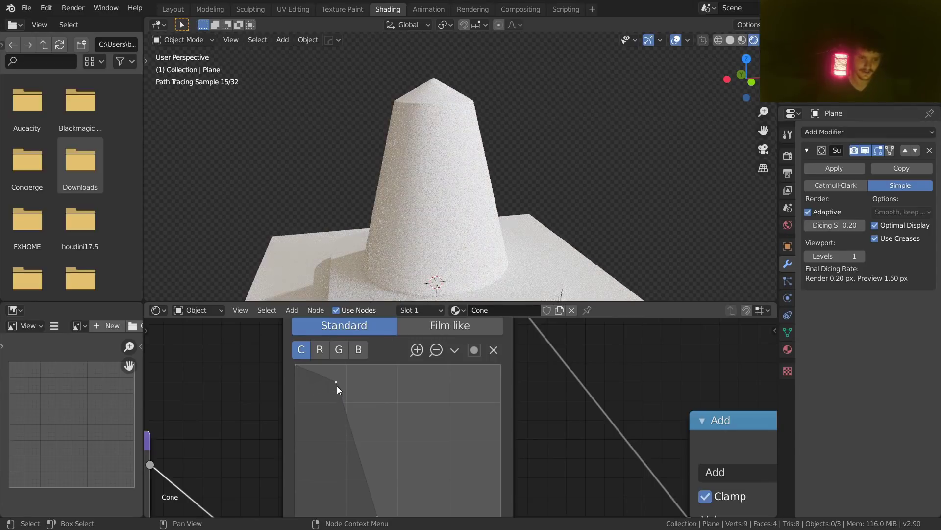
pyautogui.moveTo(337, 385); pyautogui.dragTo(334, 364)
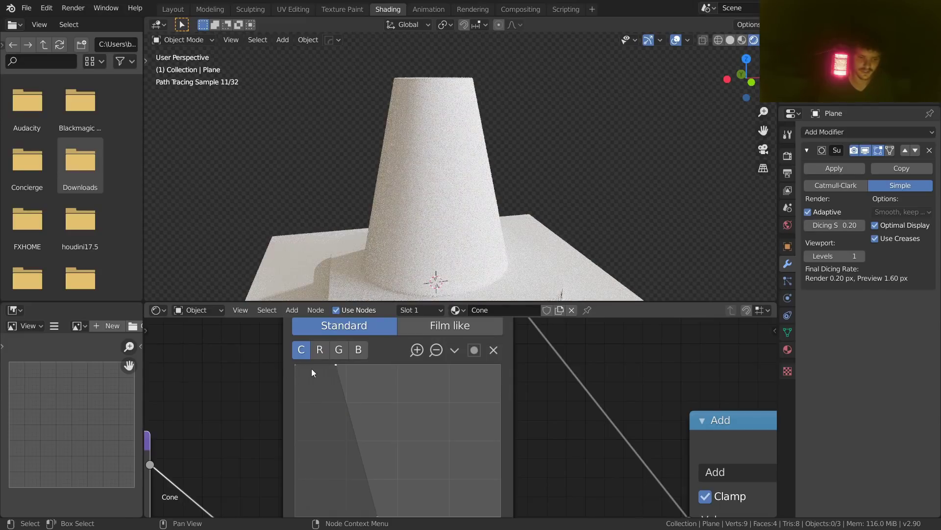
pyautogui.scroll(-4, 487, 128)
pyautogui.moveTo(331, 364); pyautogui.dragTo(312, 364)
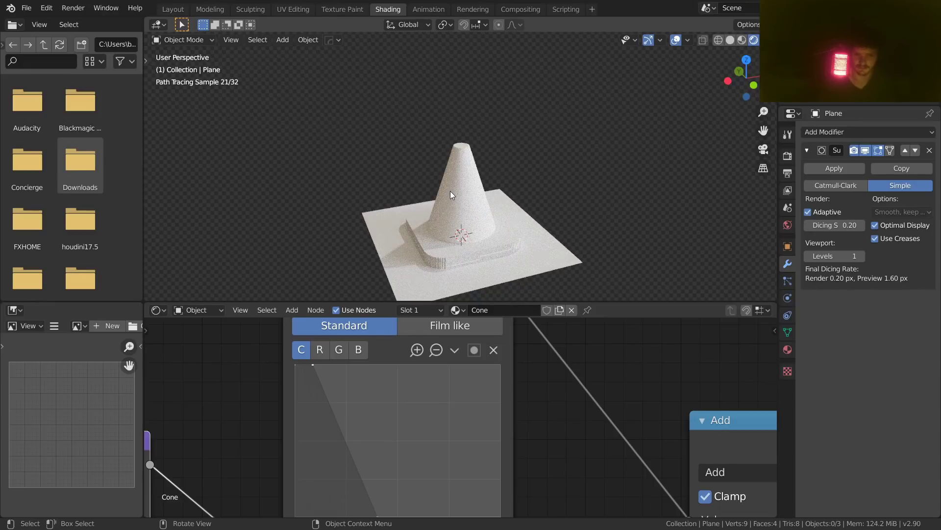
pyautogui.scroll(3, 450, 190)
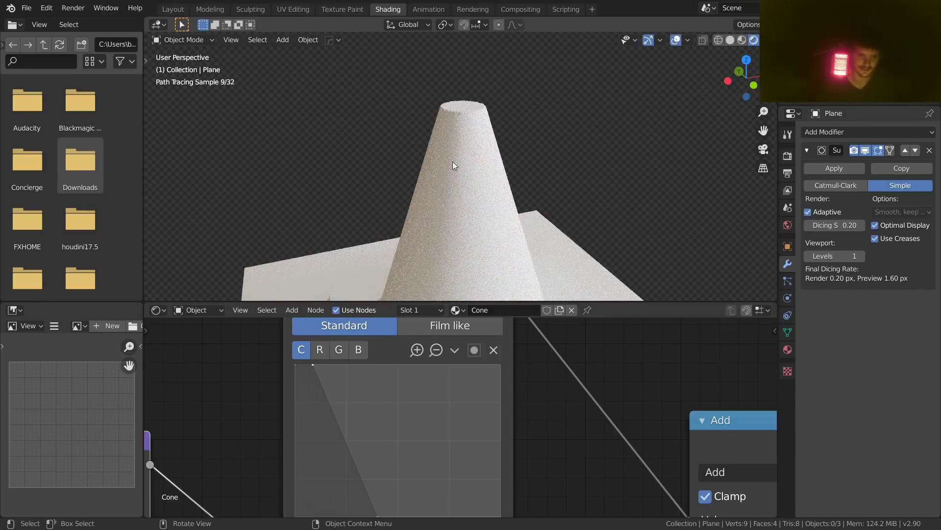
pyautogui.scroll(-3, 452, 161)
pyautogui.hotkey('ctrl', 's')
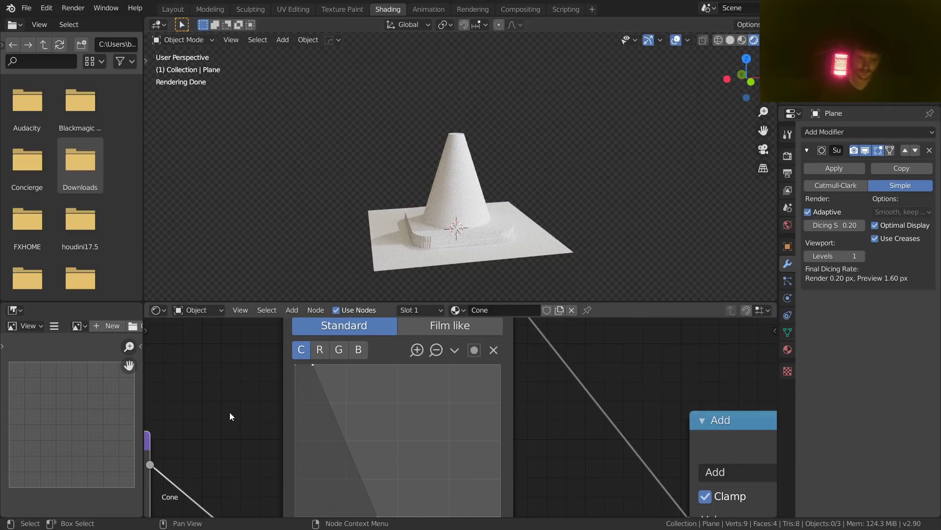
# Step: Tidy the node layout by moving the clamped Add node closer to RGB Curves and the base's Multiply node away from the NodeGroup
pyautogui.moveTo(254, 406); pyautogui.dragTo(426, 336, button='middle')
pyautogui.scroll(-2, 360, 370)
pyautogui.moveTo(314, 373); pyautogui.dragTo(528, 462, button='middle')
pyautogui.scroll(-8, 466, 485)
pyautogui.moveTo(465, 484); pyautogui.dragTo(446, 377, button='middle')
pyautogui.scroll(-3, 364, 439)
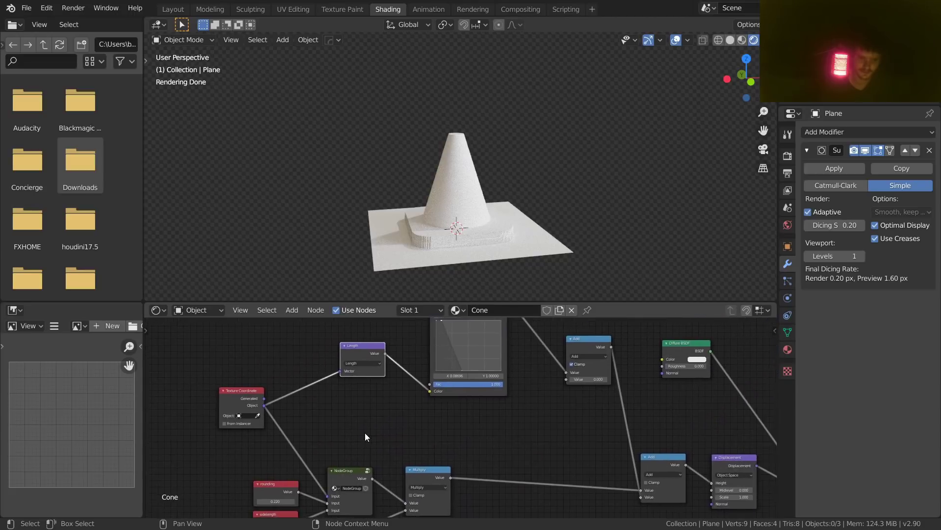
pyautogui.scroll(3, 361, 415)
pyautogui.moveTo(465, 378); pyautogui.dragTo(340, 496, button='middle')
pyautogui.moveTo(519, 387); pyautogui.dragTo(493, 428)
pyautogui.moveTo(493, 428); pyautogui.dragTo(458, 336, button='middle')
pyautogui.scroll(2, 451, 363)
pyautogui.moveTo(160, 463); pyautogui.dragTo(430, 427, button='middle')
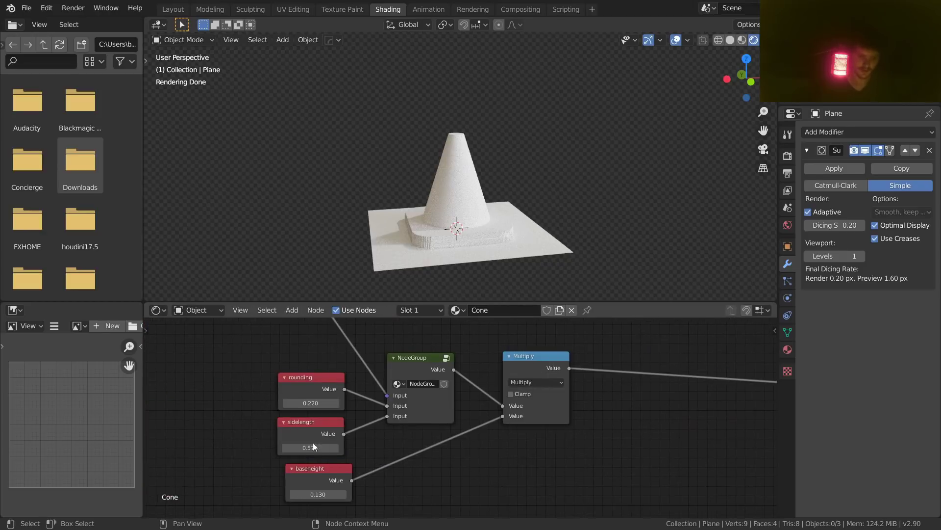
pyautogui.moveTo(524, 362); pyautogui.dragTo(548, 371)
pyautogui.moveTo(621, 373); pyautogui.dragTo(274, 386, button='middle')
pyautogui.scroll(-6, 537, 387)
pyautogui.moveTo(462, 365); pyautogui.dragTo(495, 448, button='middle')
# Step: Duplicate the clamped Add node into its link to the final Add, with Clamp off, operation Multiply and value 1
pyautogui.click(428, 354)
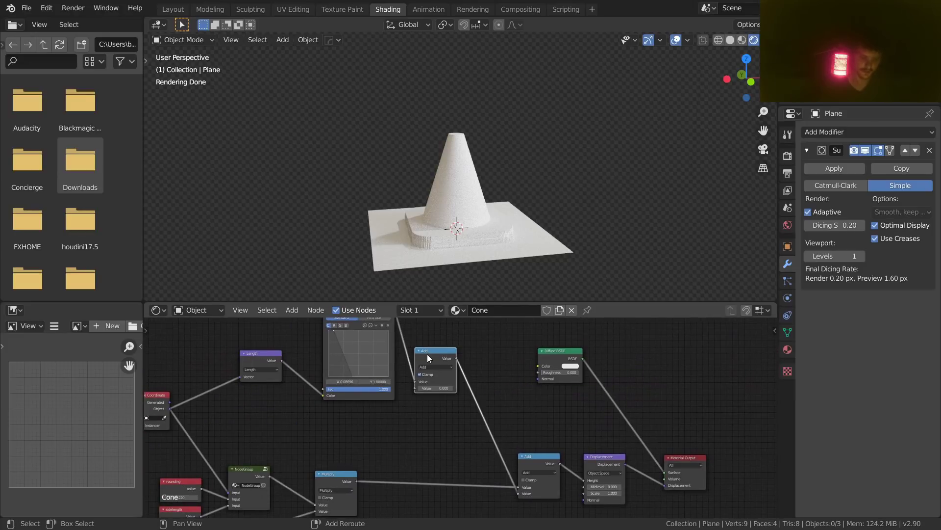
pyautogui.hotkey('shift', 'd')
pyautogui.click(496, 394)
pyautogui.scroll(3, 496, 396)
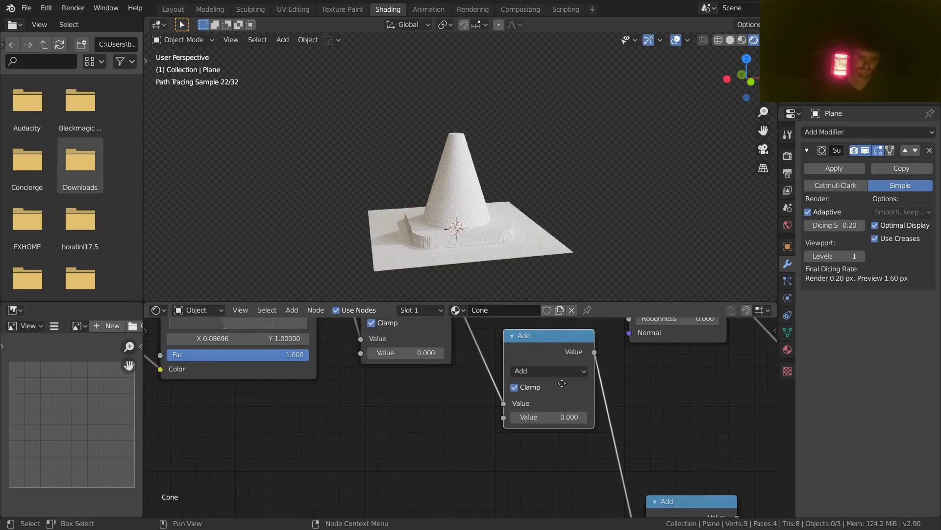
pyautogui.moveTo(563, 384); pyautogui.dragTo(462, 392, button='middle')
pyautogui.click(412, 403)
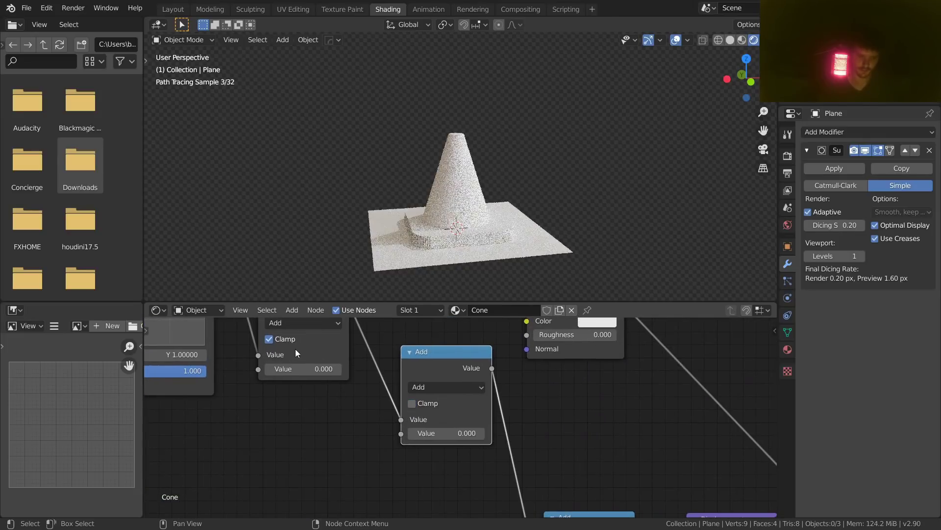
pyautogui.click(431, 388)
pyautogui.click(426, 255)
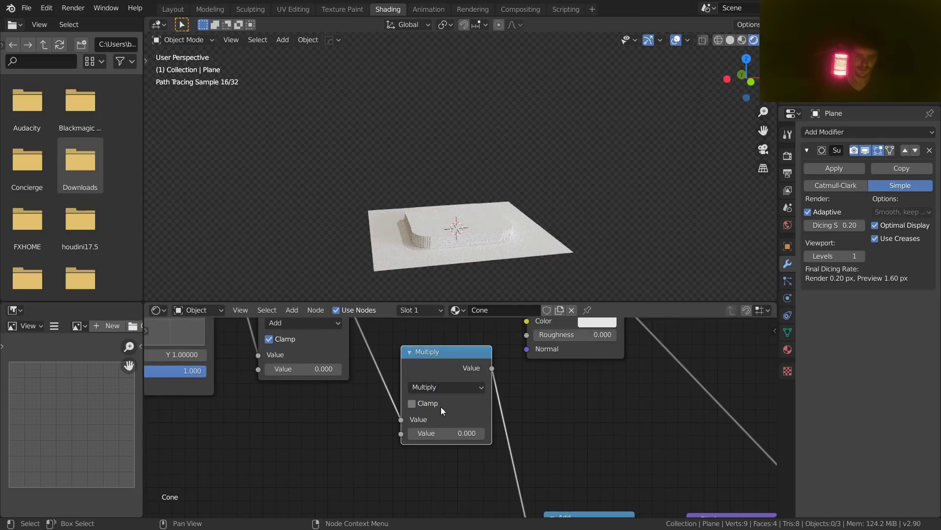
pyautogui.click(449, 433)
pyautogui.write('1')
pyautogui.press('Return')
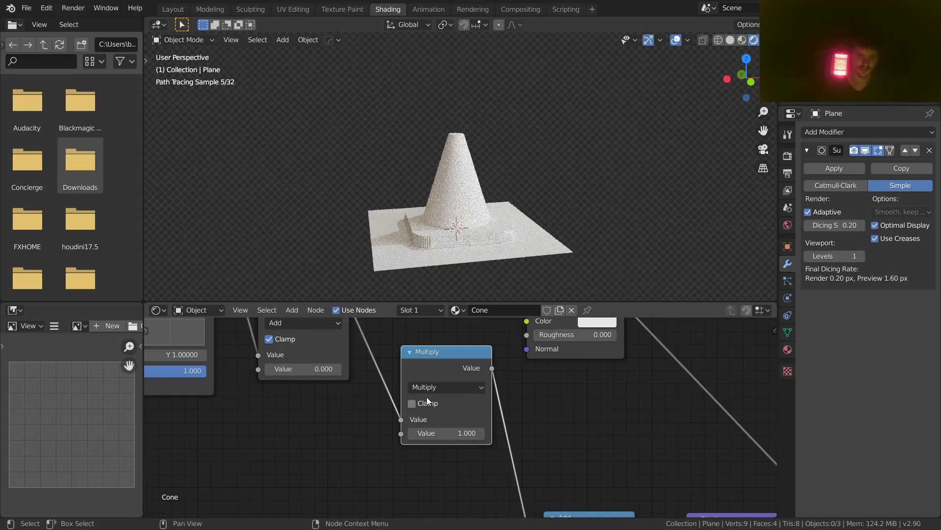
# Step: Set the cone's Multiply value to about 1.41 and view the model from the front
pyautogui.scroll(-3, 436, 373)
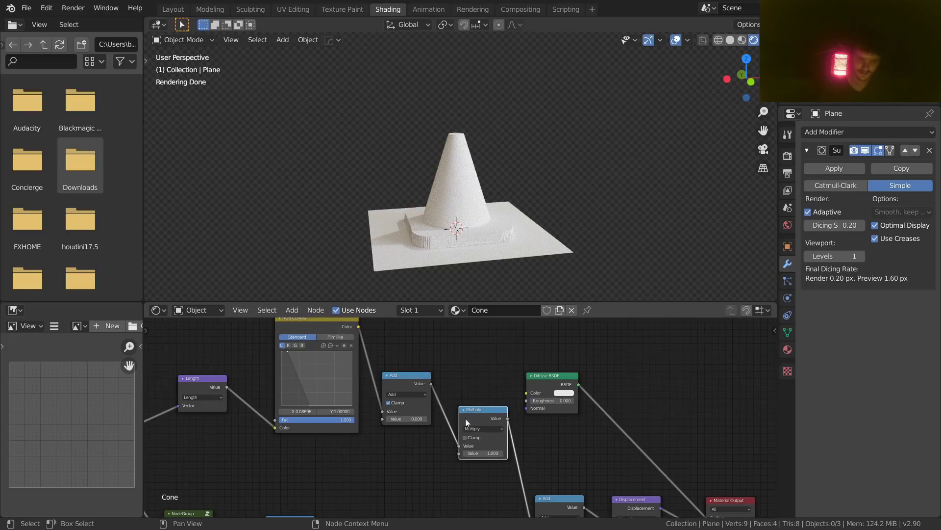
pyautogui.moveTo(516, 461); pyautogui.dragTo(477, 420, button='middle')
pyautogui.scroll(5, 500, 378)
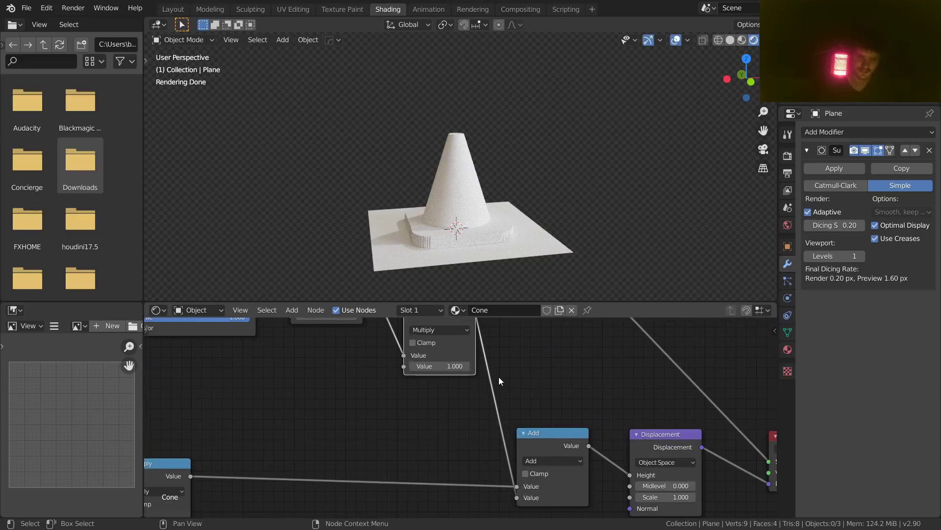
pyautogui.moveTo(499, 376); pyautogui.dragTo(493, 418, button='middle')
pyautogui.moveTo(447, 408); pyautogui.dragTo(491, 409)
pyautogui.hotkey('ctrl', 'z')
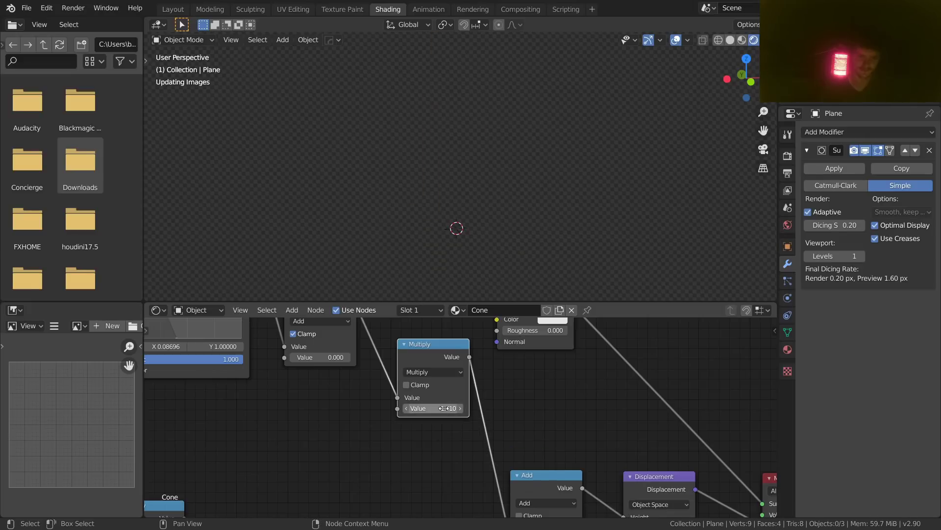
pyautogui.click(755, 84)
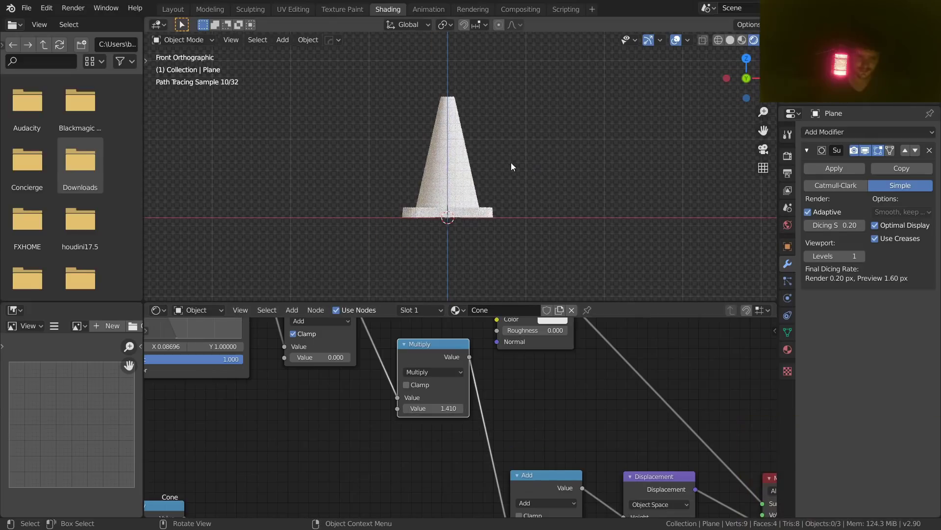
# Step: Add a Value node and connect it to the second Value input of the cone's Multiply node
pyautogui.moveTo(354, 374); pyautogui.dragTo(449, 372, button='middle')
pyautogui.hotkey('shift', 'a')
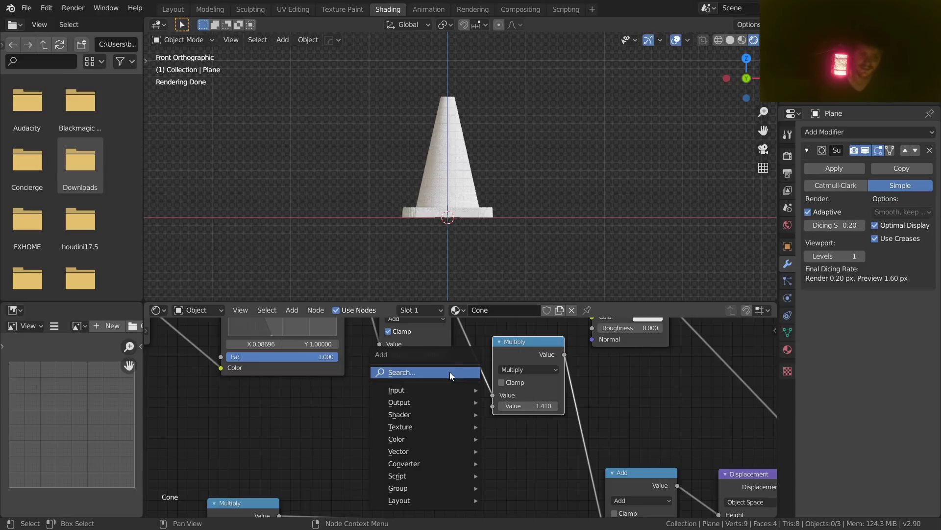
pyautogui.click(449, 371)
pyautogui.write('val')
pyautogui.press('Return')
pyautogui.moveTo(423, 406); pyautogui.dragTo(499, 406)
# Step: Place the new Value node directly above the rounding node with the other parameter nodes
pyautogui.scroll(-6, 440, 394)
pyautogui.moveTo(440, 388); pyautogui.dragTo(584, 375, button='middle')
pyautogui.press('g')
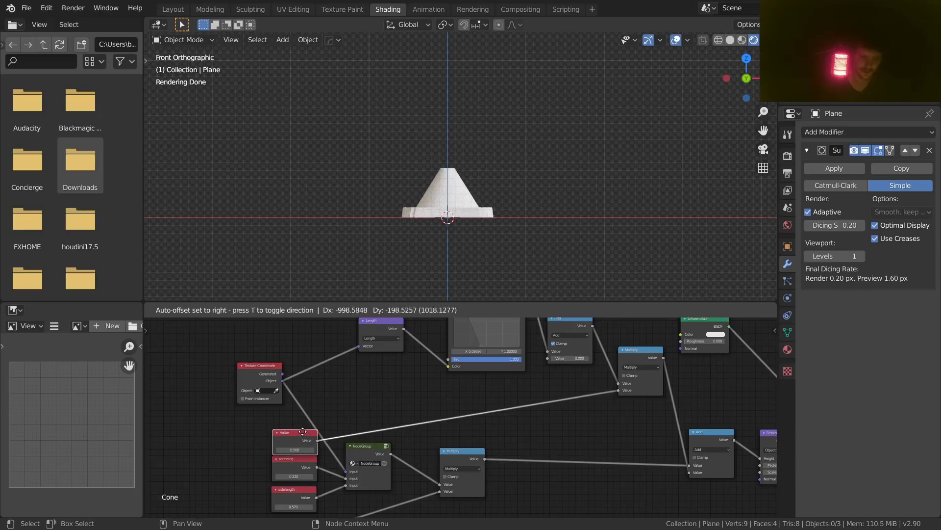
pyautogui.click(267, 440)
pyautogui.moveTo(327, 452); pyautogui.dragTo(390, 395, button='middle')
pyautogui.scroll(2, 355, 388)
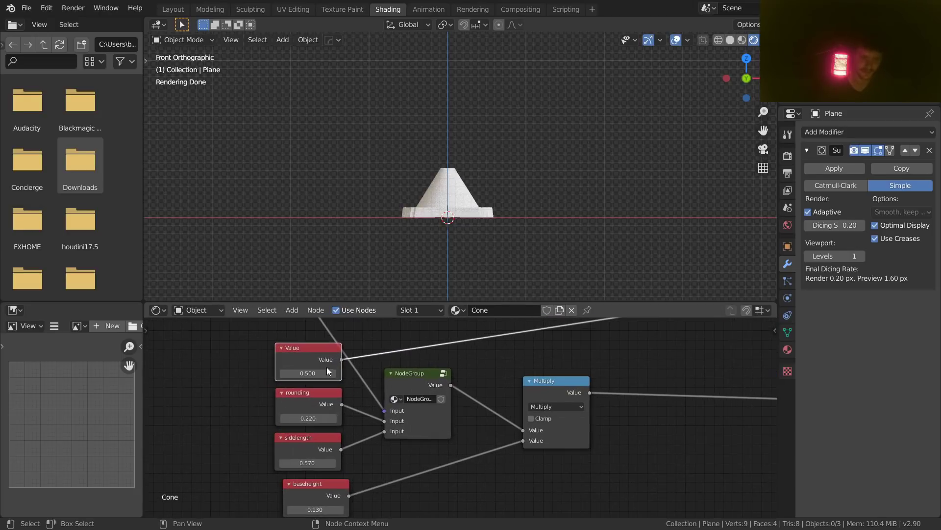
# Step: Set the new Value node's name and label to coneheight, and its value to 1.4
pyautogui.press('n')
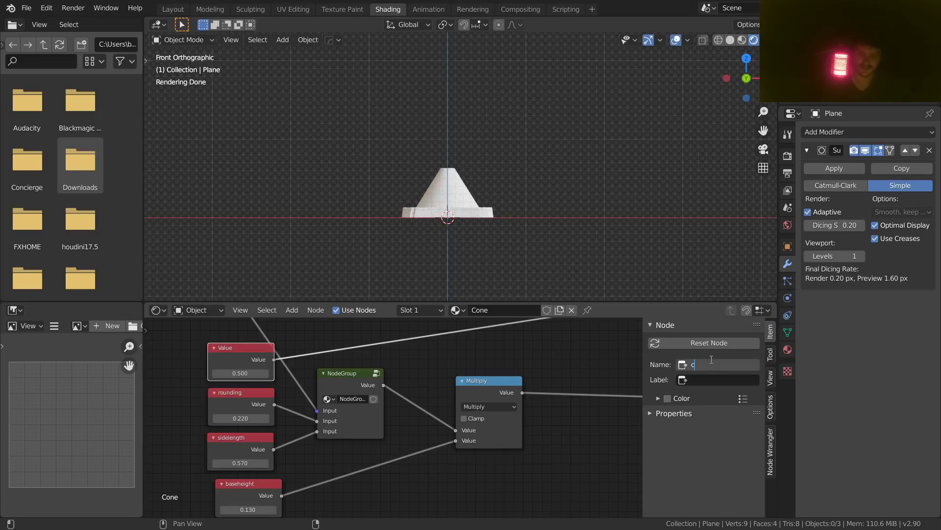
pyautogui.hotkey('ctrl', 'a')
pyautogui.hotkey('ctrl', 'c')
pyautogui.press('Tab')
pyautogui.hotkey('ctrl', 'v')
pyautogui.press('Return')
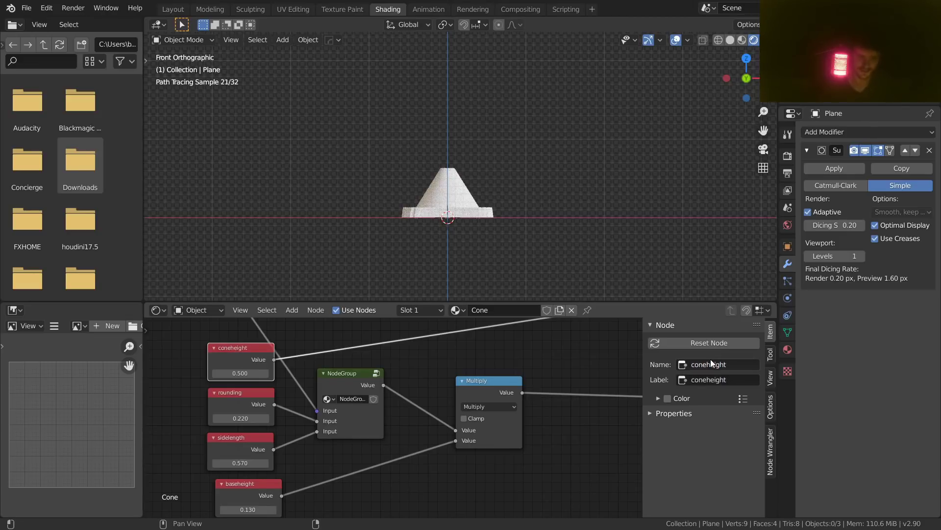
pyautogui.moveTo(382, 342); pyautogui.dragTo(470, 395, button='middle')
pyautogui.moveTo(388, 402); pyautogui.dragTo(431, 402)
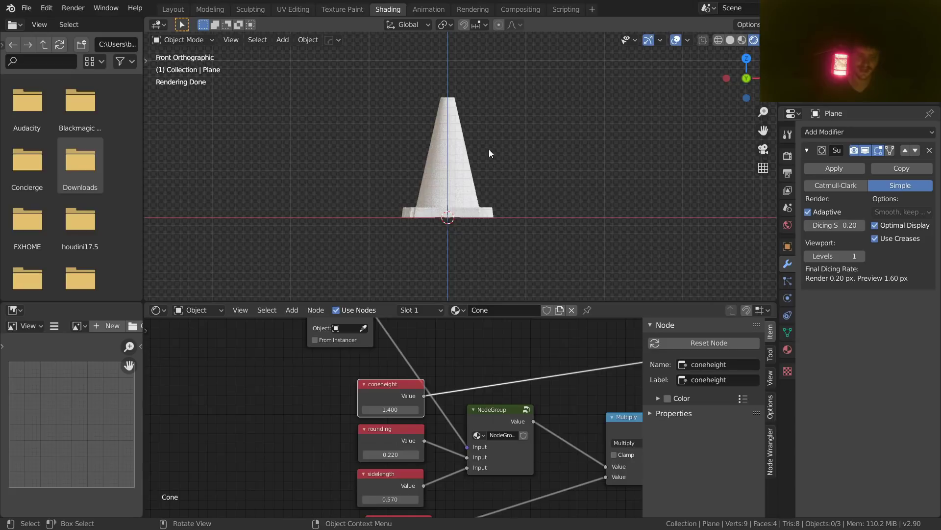
# Step: Try to drive the upper RGB Curves point with a new Value node, and delete that node
pyautogui.moveTo(564, 358); pyautogui.dragTo(422, 462, button='middle')
pyautogui.scroll(10, 403, 419)
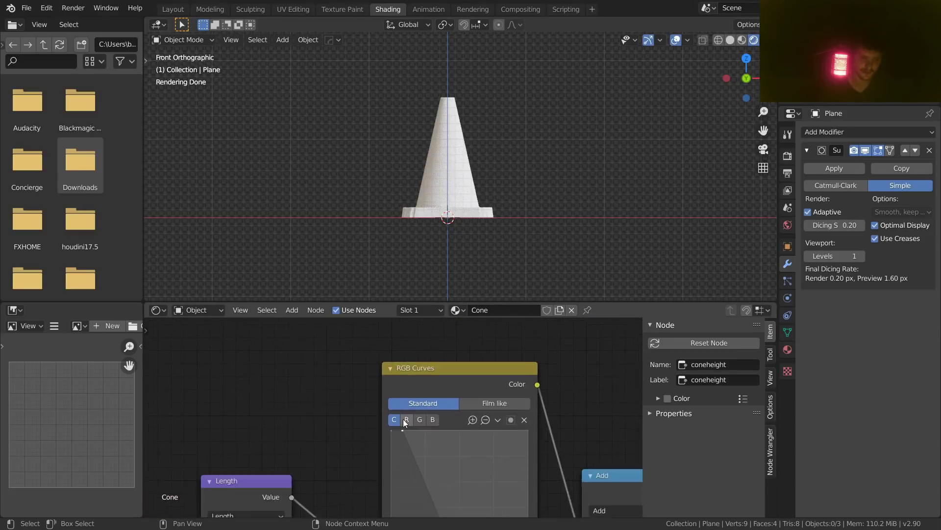
pyautogui.scroll(-4, 407, 436)
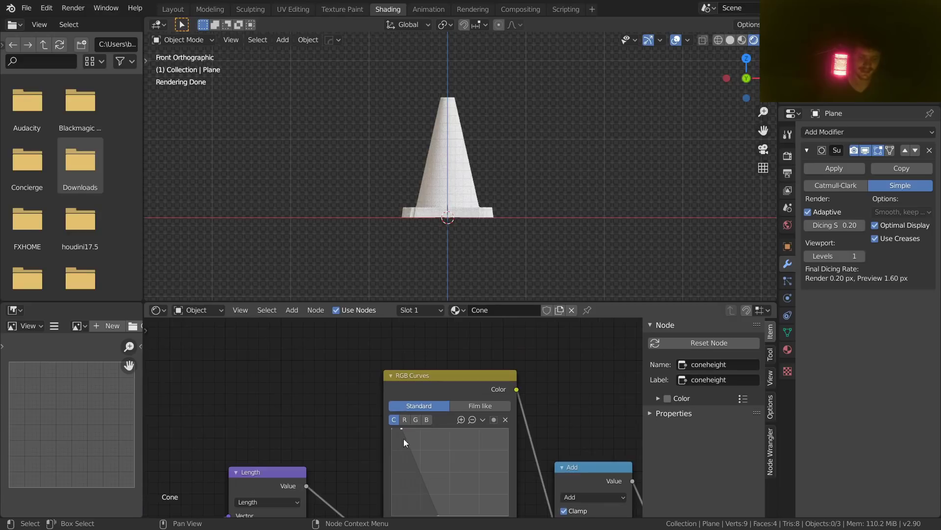
pyautogui.hotkey('shift', 'a')
pyautogui.click(303, 369)
pyautogui.write('val')
pyautogui.press('Return')
pyautogui.click(264, 378)
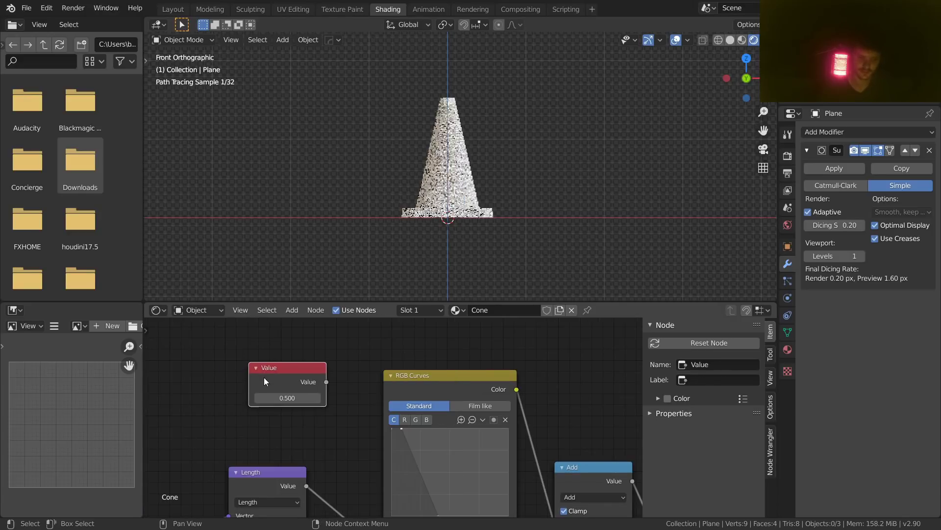
pyautogui.moveTo(327, 382); pyautogui.dragTo(399, 427)
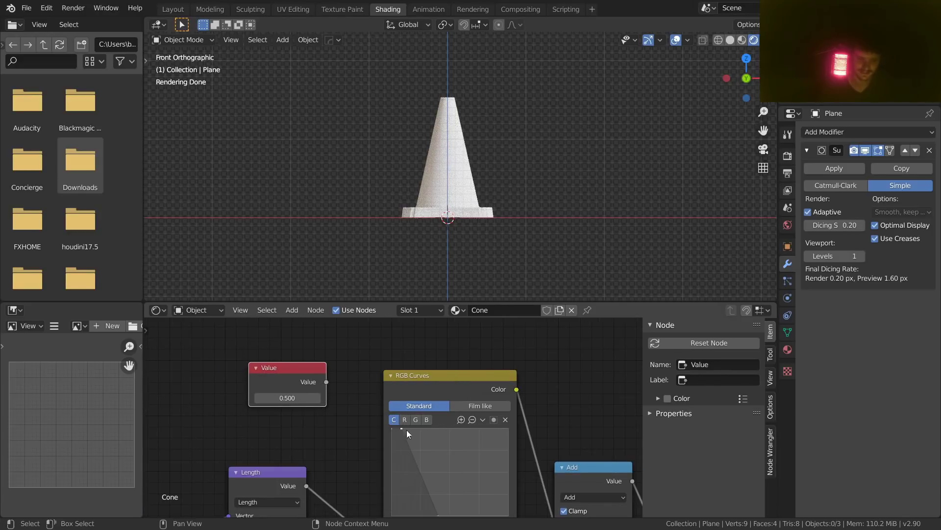
pyautogui.press('x')
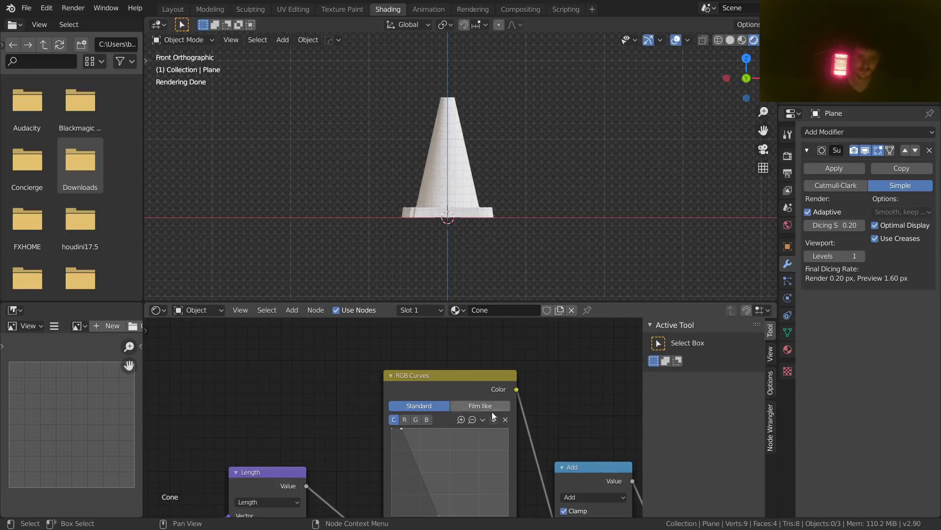
pyautogui.scroll(-2, 426, 426)
pyautogui.moveTo(358, 466); pyautogui.dragTo(324, 406, button='middle')
pyautogui.scroll(2, 386, 369)
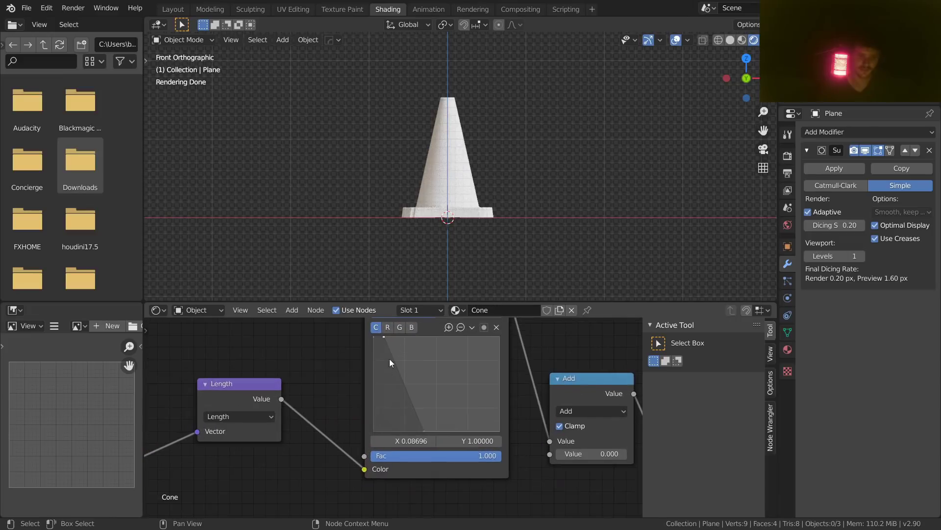
# Step: Undo a slight move of the upper RGB Curves point, set the coneheight value to 1.44, and save the file
pyautogui.moveTo(385, 338)
pyautogui.mouseDown()
pyautogui.moveTo(402, 342)
pyautogui.moveTo(385, 336)
pyautogui.mouseUp()
pyautogui.hotkey('ctrl', 'z')
pyautogui.scroll(-4, 302, 379)
pyautogui.moveTo(316, 380); pyautogui.dragTo(410, 327, button='middle')
pyautogui.scroll(2, 395, 396)
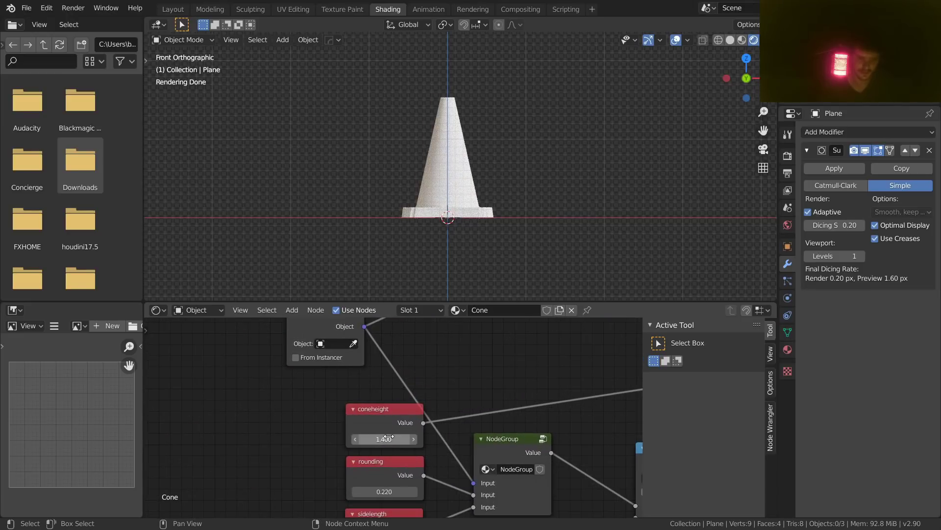
pyautogui.keyDown('shift'); pyautogui.moveTo(387, 439); pyautogui.dragTo(392, 438); pyautogui.keyUp('shift')
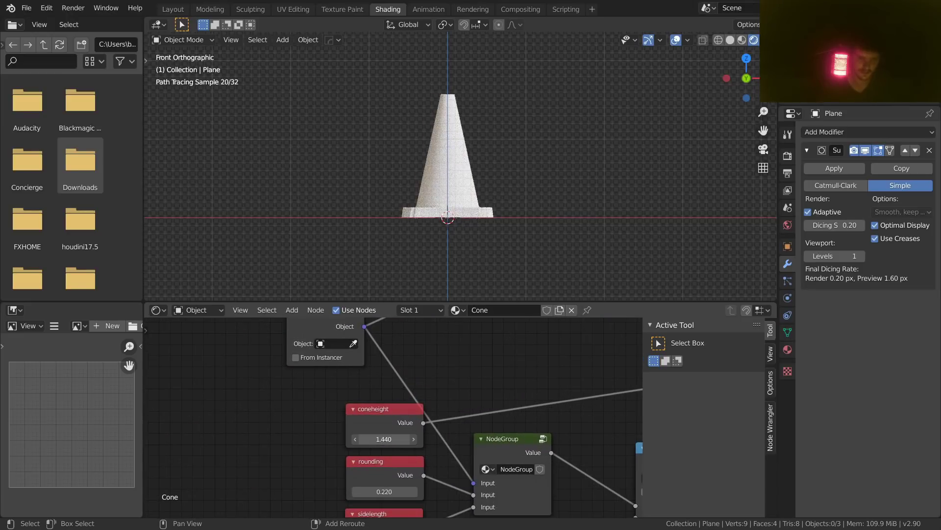
pyautogui.moveTo(471, 147)
pyautogui.mouseDown(button='middle')
pyautogui.moveTo(490, 199)
pyautogui.moveTo(462, 225)
pyautogui.mouseUp(button='middle')
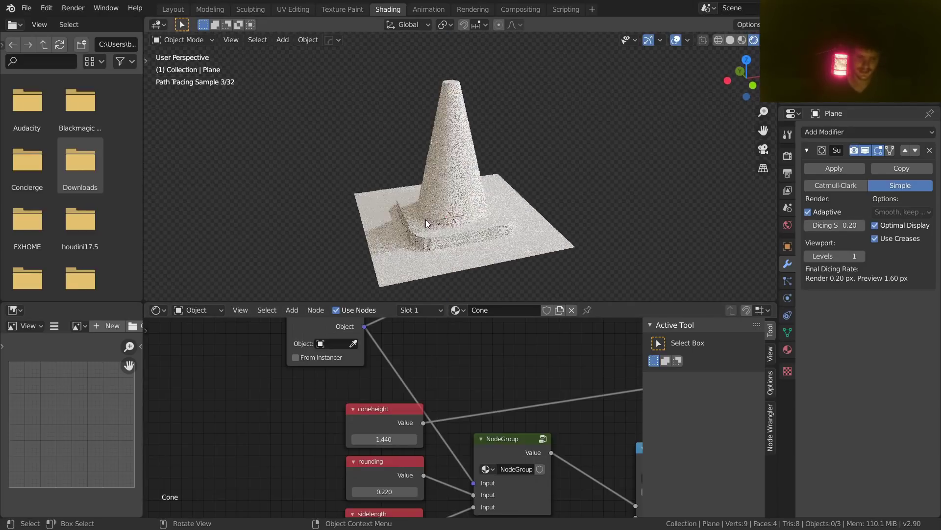
pyautogui.moveTo(513, 387); pyautogui.dragTo(392, 436, button='middle')
pyautogui.scroll(-6, 393, 434)
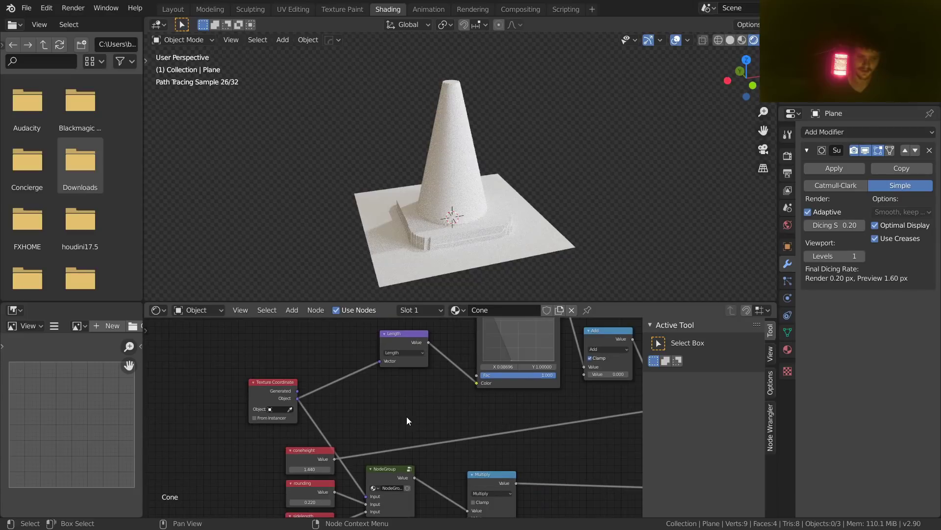
pyautogui.hotkey('ctrl', 's')
# Step: Move the lower RGB Curves point outward to about X 0.482, Y 0 to widen the cone's base, and save the file
pyautogui.scroll(-1, 487, 385)
pyautogui.moveTo(505, 374); pyautogui.dragTo(432, 404, button='middle')
pyautogui.scroll(12, 483, 372)
pyautogui.moveTo(469, 376); pyautogui.dragTo(398, 408, button='middle')
pyautogui.moveTo(401, 407); pyautogui.dragTo(413, 409)
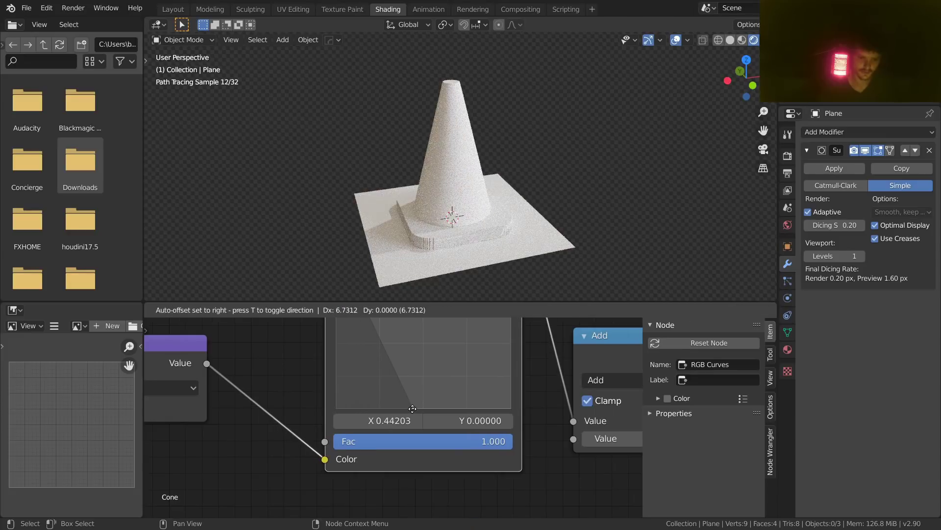
pyautogui.moveTo(418, 408); pyautogui.dragTo(420, 408)
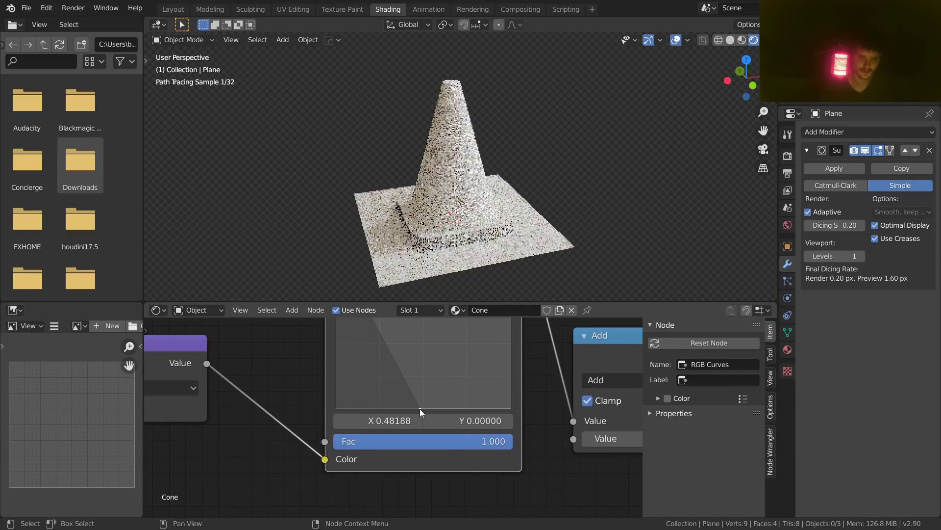
pyautogui.scroll(-4, 450, 175)
pyautogui.moveTo(450, 174); pyautogui.dragTo(313, 200, button='middle')
pyautogui.scroll(5, 522, 178)
pyautogui.hotkey('ctrl', 's')
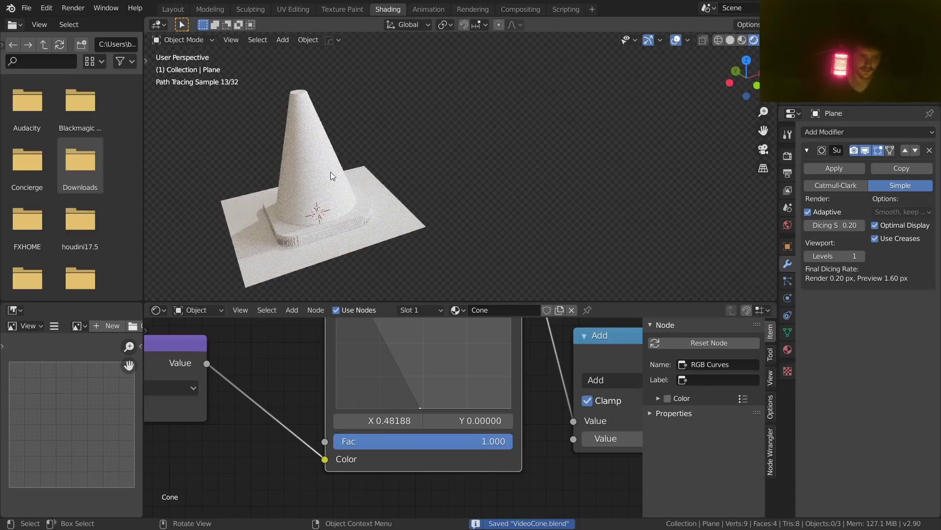
# Step: Try a new RGB Curves point at about X 0.391, Y 0.085 to flare the cone's foot, and undo it
pyautogui.scroll(-3, 363, 172)
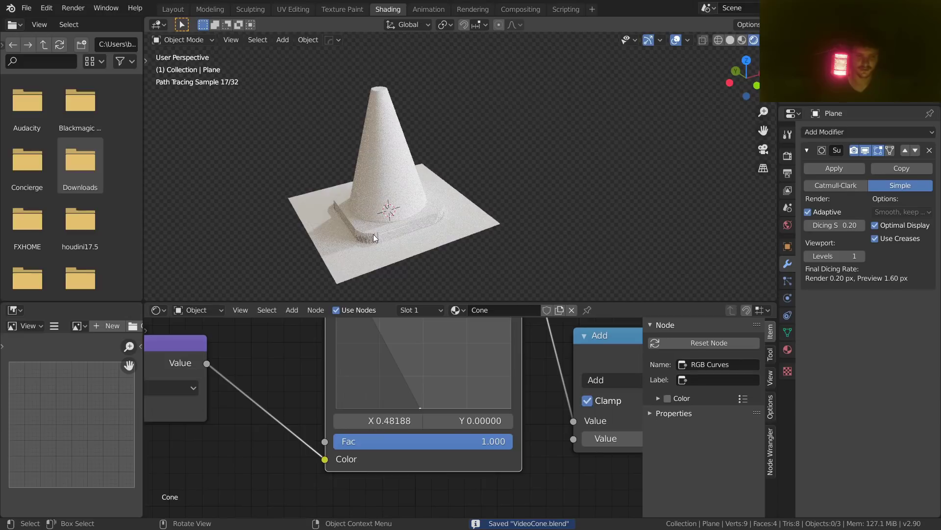
pyautogui.scroll(8, 475, 145)
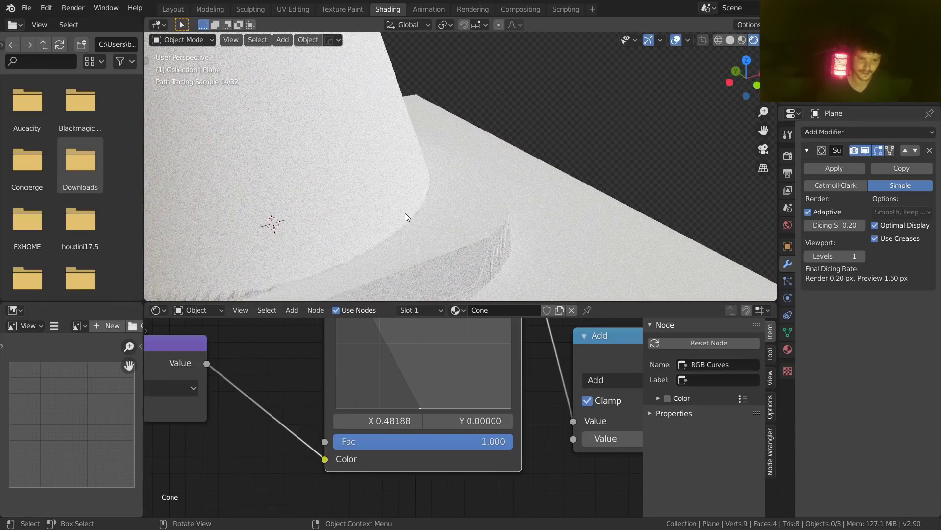
pyautogui.moveTo(411, 393); pyautogui.dragTo(402, 398)
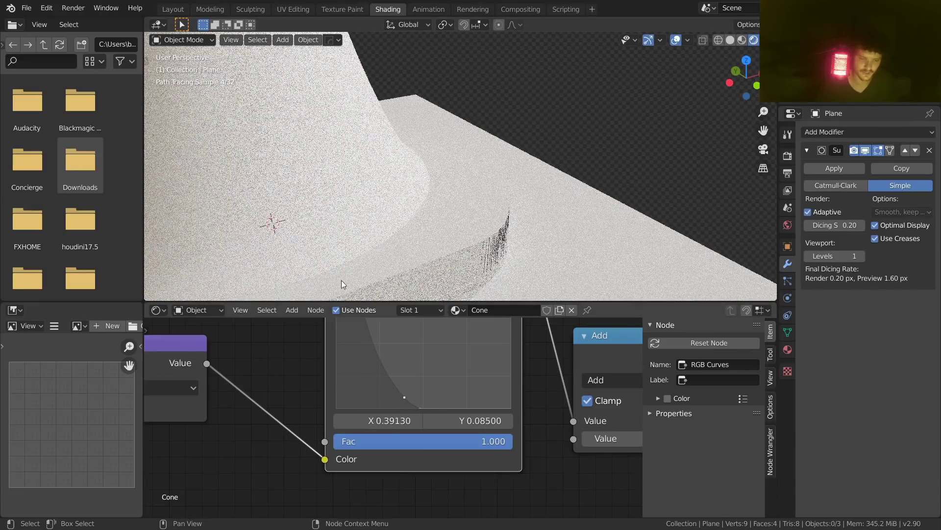
pyautogui.scroll(-8, 404, 149)
pyautogui.moveTo(415, 149); pyautogui.dragTo(386, 129, button='middle')
pyautogui.hotkey('ctrl', 'z')
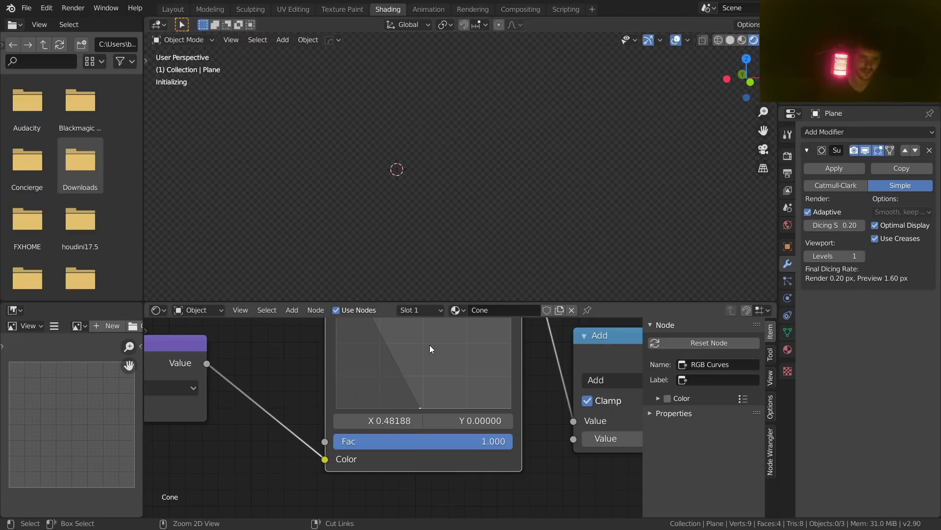
# Step: Add an RGB Curves point near the lower end at about X 0.424, Y 0.105, check the cone's shape, and save the file
pyautogui.moveTo(375, 183)
pyautogui.mouseDown(button='middle')
pyautogui.moveTo(413, 159)
pyautogui.moveTo(439, 194)
pyautogui.mouseUp(button='middle')
pyautogui.scroll(4, 439, 194)
pyautogui.moveTo(414, 400); pyautogui.dragTo(410, 395)
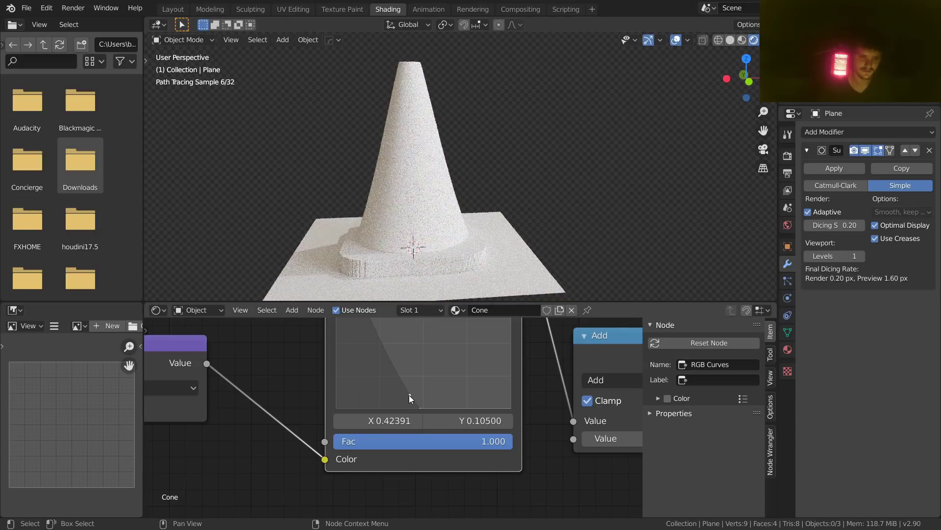
pyautogui.scroll(-5, 505, 191)
pyautogui.hotkey('ctrl', 's')
pyautogui.moveTo(479, 184); pyautogui.dragTo(496, 206, button='middle')
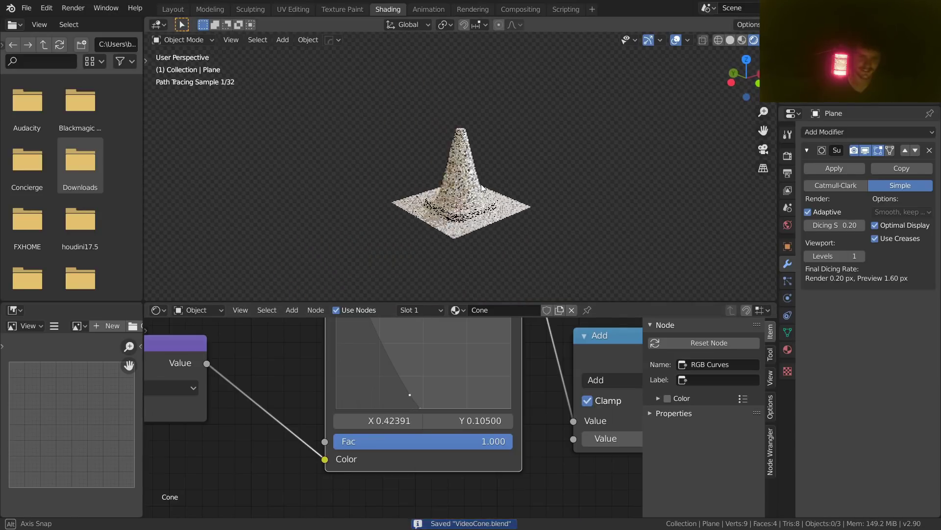
pyautogui.scroll(3, 474, 199)
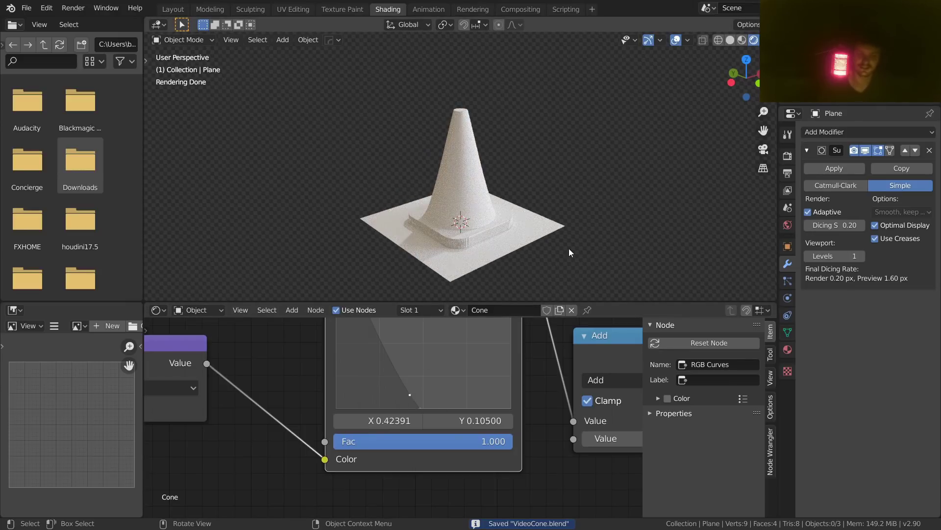
pyautogui.hotkey('ctrl', 's')
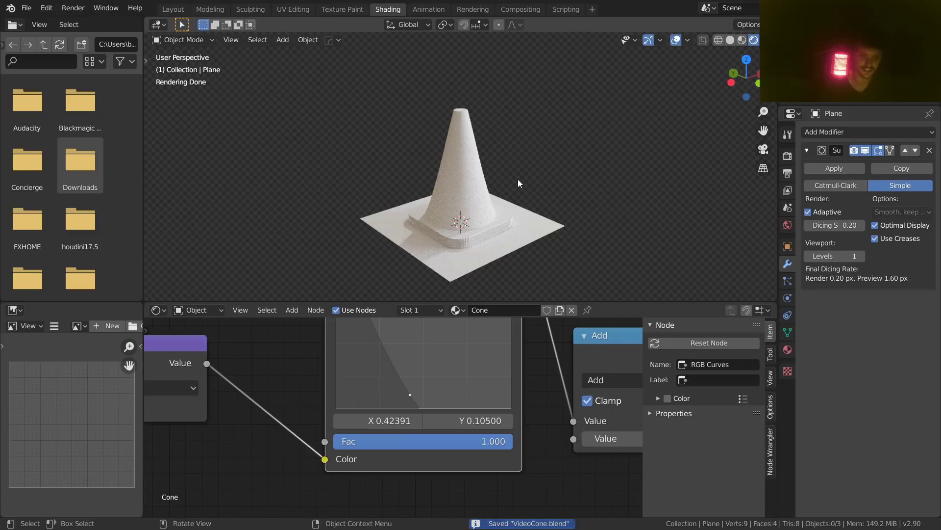
pyautogui.scroll(2, 481, 196)
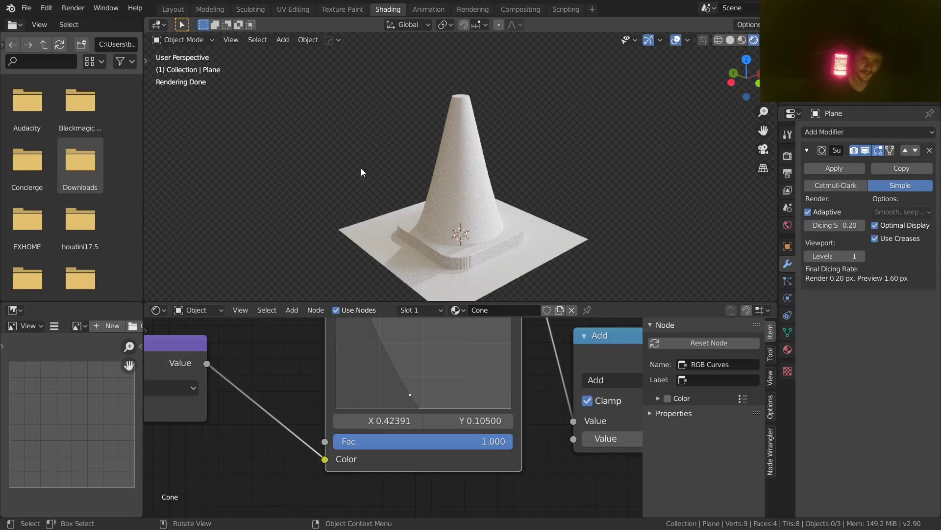
pyautogui.keyDown('shift'); pyautogui.moveTo(475, 194); pyautogui.dragTo(444, 166, button='middle'); pyautogui.keyUp('shift')
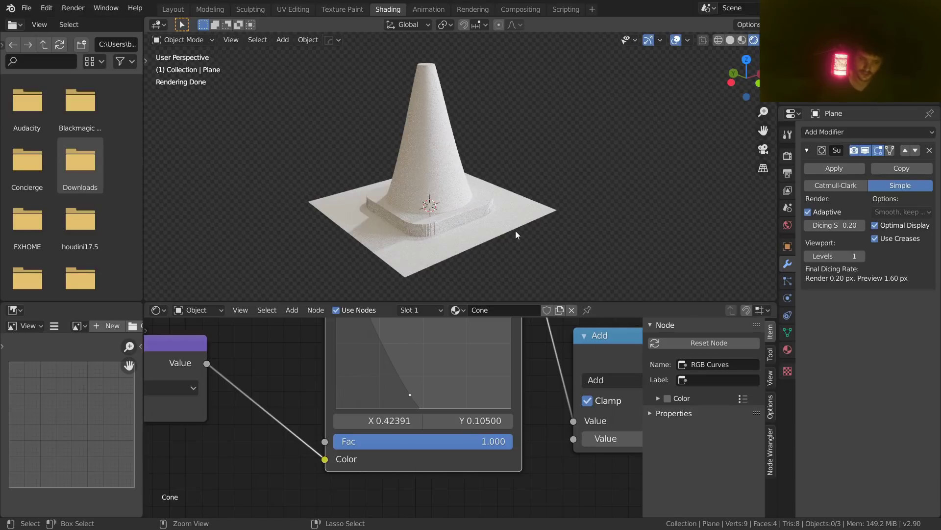
pyautogui.hotkey('ctrl', 's')
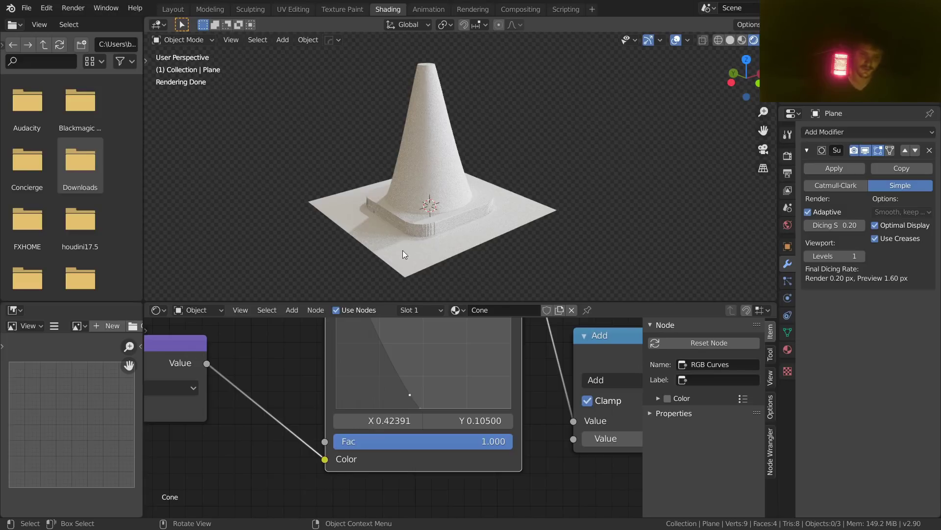
# Step: Move the Material Output and Diffuse BSDF nodes farther away from the displacement nodes to make room for more shader nodes
pyautogui.scroll(-5, 524, 357)
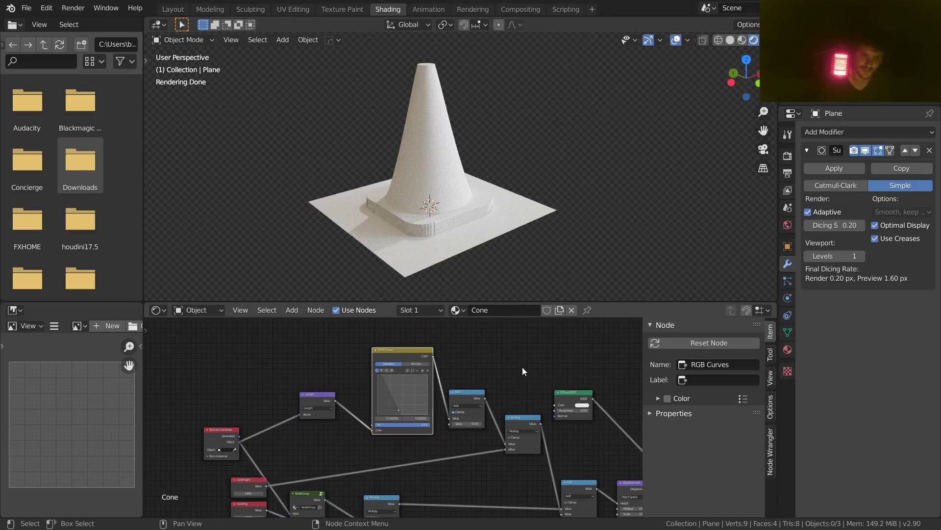
pyautogui.moveTo(551, 394); pyautogui.dragTo(275, 316, button='middle')
pyautogui.scroll(4, 432, 434)
pyautogui.moveTo(490, 457); pyautogui.dragTo(443, 399)
pyautogui.moveTo(449, 404); pyautogui.dragTo(574, 391)
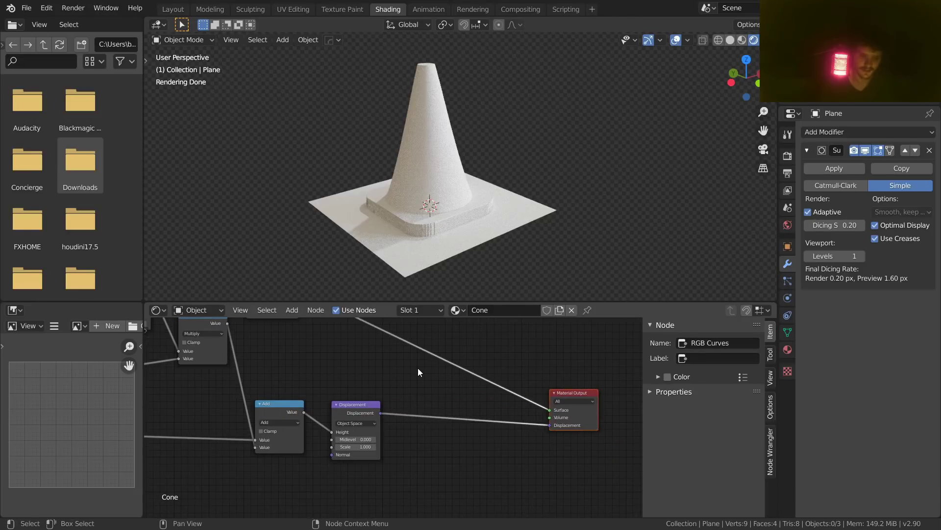
pyautogui.moveTo(417, 365); pyautogui.dragTo(491, 472, button='middle')
pyautogui.moveTo(360, 384); pyautogui.dragTo(466, 364)
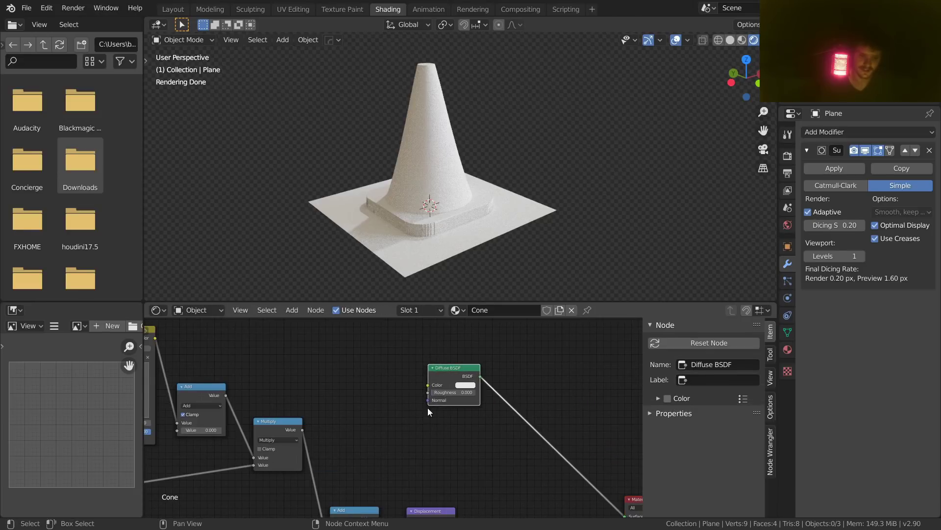
# Step: Add a Transparent BSDF node directly below the Diffuse BSDF node
pyautogui.scroll(3, 470, 378)
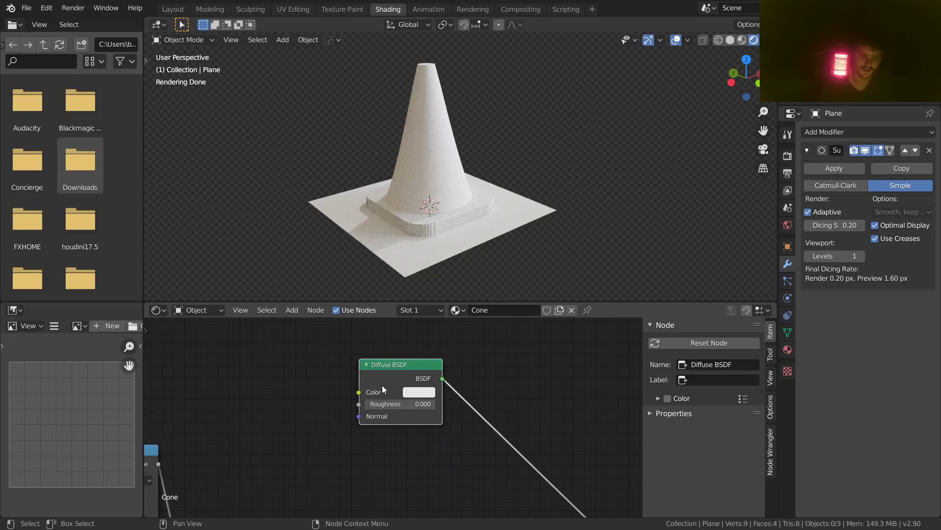
pyautogui.hotkey('shift', 'a')
pyautogui.click(283, 353)
pyautogui.write('tra')
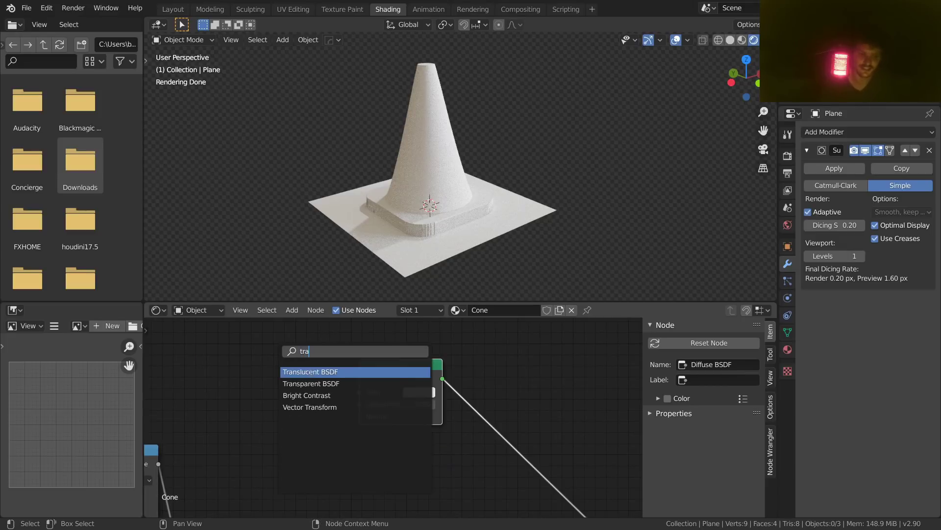
pyautogui.click(314, 384)
pyautogui.click(458, 469)
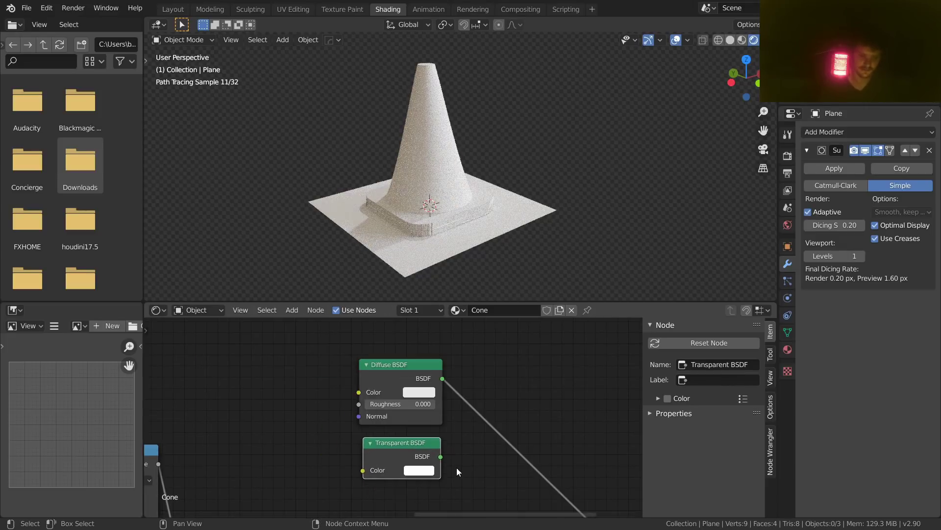
# Step: Test the Transparent BSDF on the Material Output's Surface input, and reconnect the Diffuse BSDF there
pyautogui.scroll(-3, 458, 469)
pyautogui.moveTo(366, 407); pyautogui.dragTo(512, 497)
pyautogui.click(410, 232)
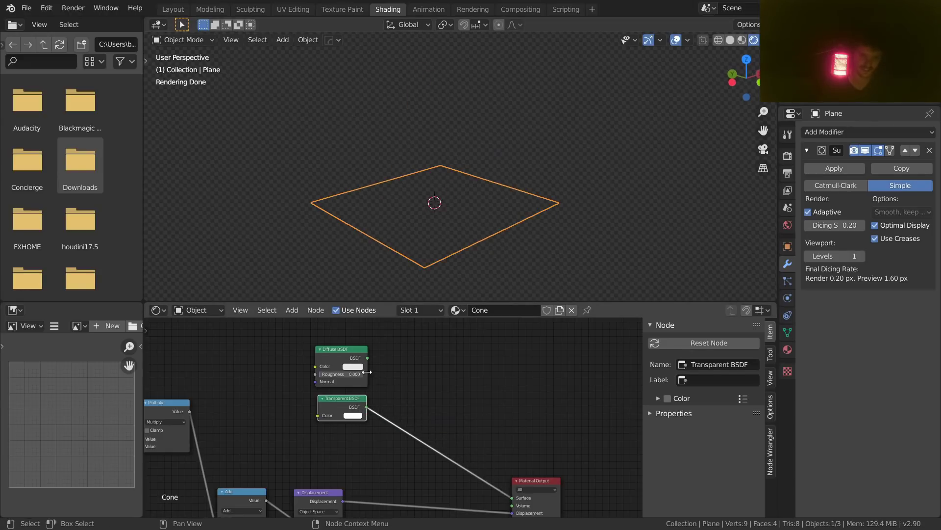
pyautogui.moveTo(367, 359); pyautogui.dragTo(513, 497)
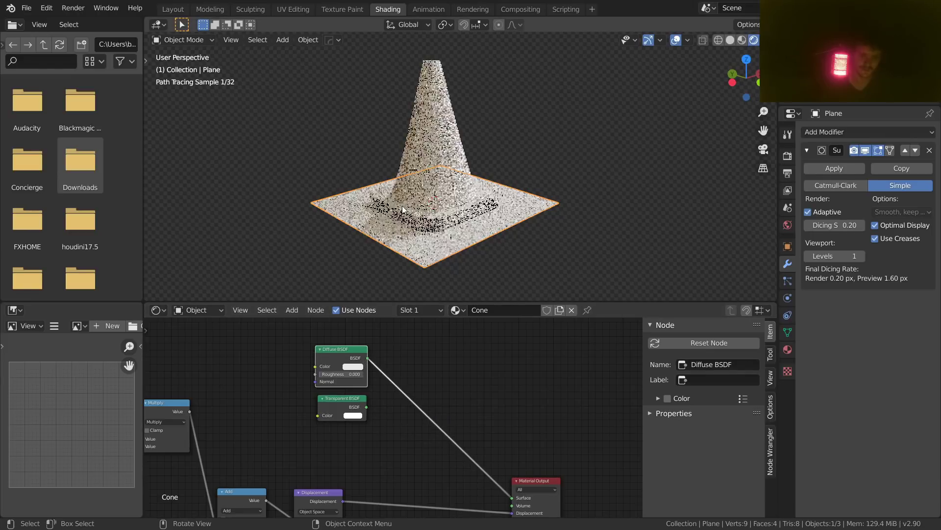
# Step: Insert a Mix Shader between the Diffuse BSDF and the Material Output, and connect the Transparent BSDF to its second Shader input
pyautogui.scroll(2, 414, 360)
pyautogui.hotkey('shift', 'a')
pyautogui.click(417, 348)
pyautogui.write('mix')
pyautogui.click(450, 374)
pyautogui.click(434, 375)
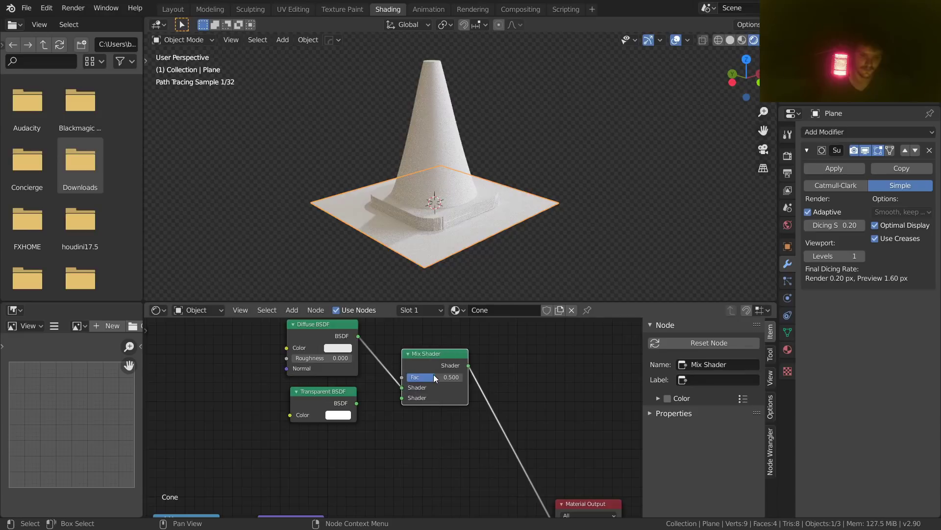
pyautogui.moveTo(356, 403); pyautogui.dragTo(401, 397)
pyautogui.click(490, 284)
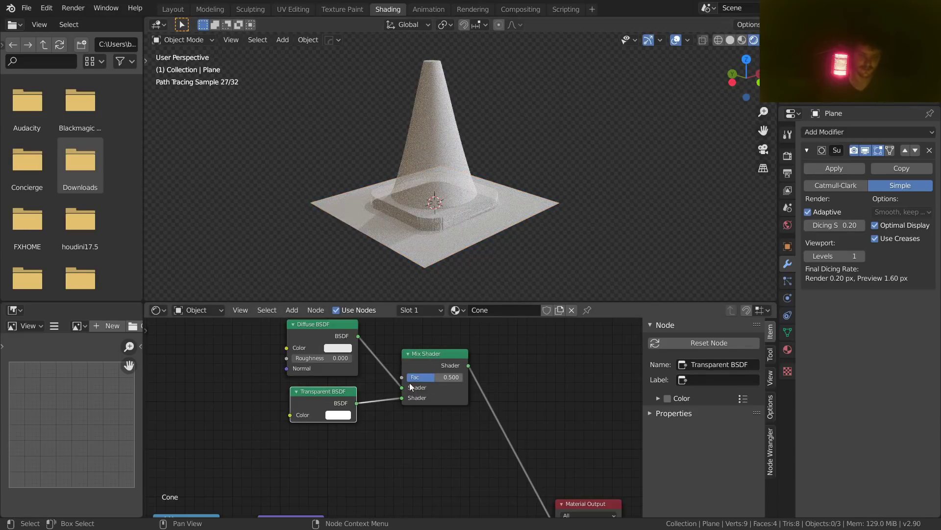
# Step: Try a different Mix Shader factor, and reset it to its default of 0.5
pyautogui.moveTo(507, 188); pyautogui.dragTo(493, 194, button='middle')
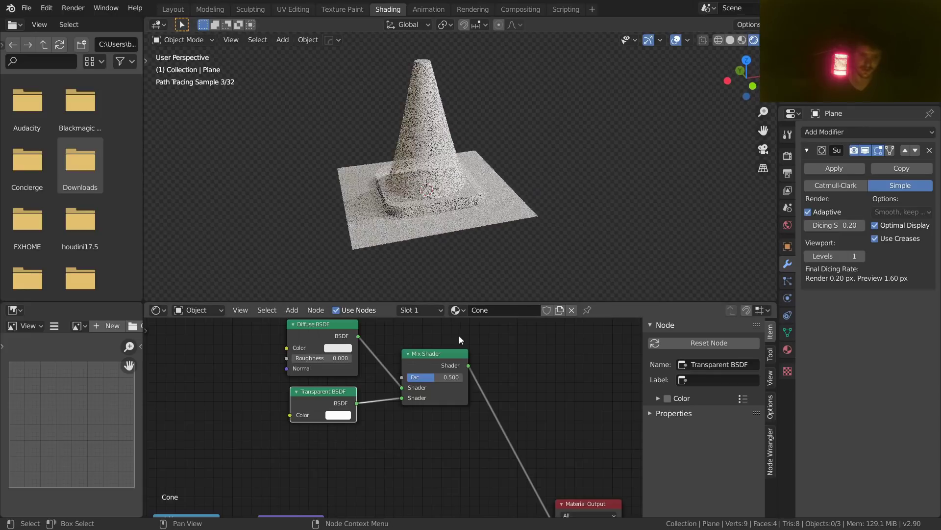
pyautogui.moveTo(429, 380); pyautogui.dragTo(463, 378)
pyautogui.press('BackSpace')
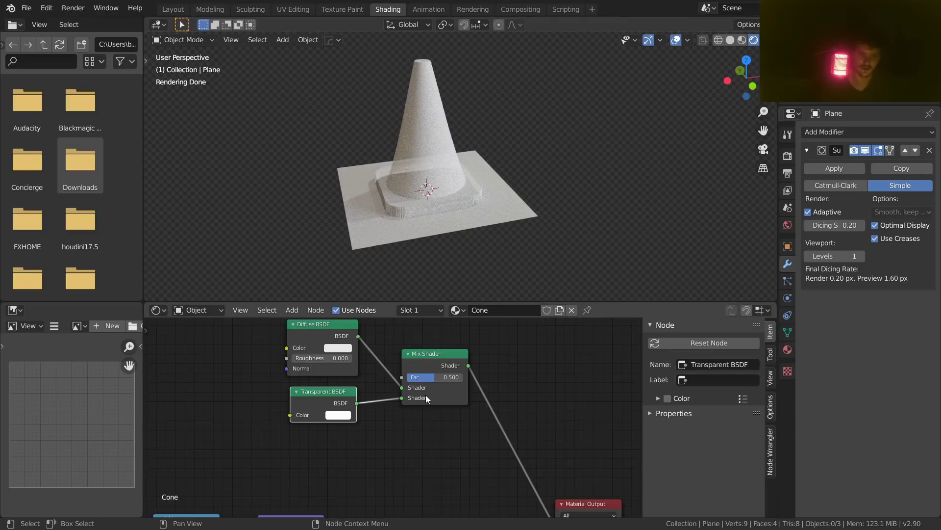
# Step: Move the Mix Shader node farther from the Diffuse and Transparent BSDF nodes, and save the file
pyautogui.moveTo(422, 381)
pyautogui.mouseDown()
pyautogui.moveTo(458, 371)
pyautogui.moveTo(418, 353)
pyautogui.mouseUp()
pyautogui.hotkey('ctrl', 's')
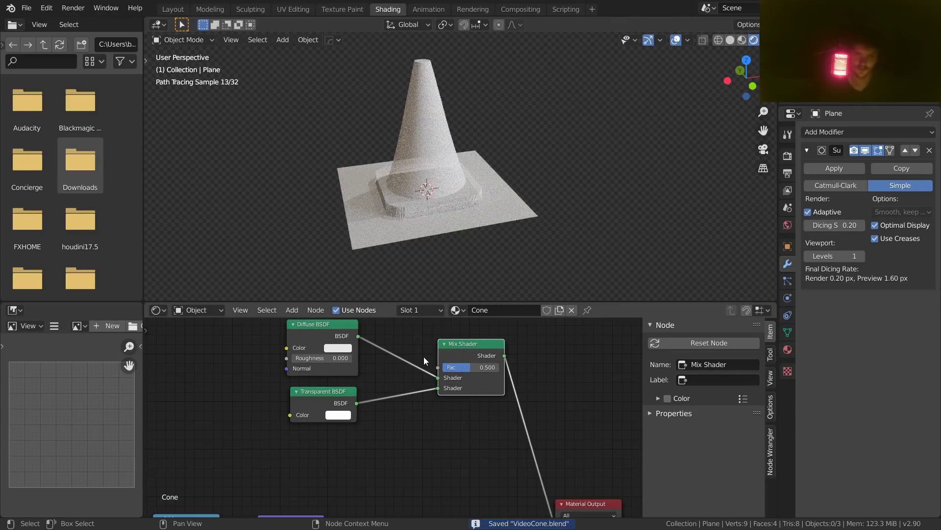
pyautogui.scroll(-6, 293, 428)
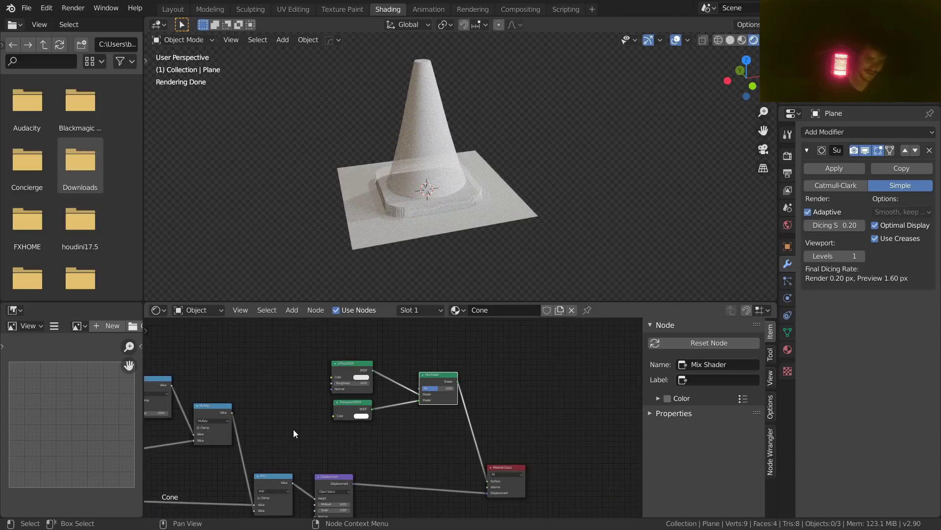
# Step: Preview the output of the Multiply node that follows the NodeGroup, looking at the plane in top orthographic view
pyautogui.click(751, 57)
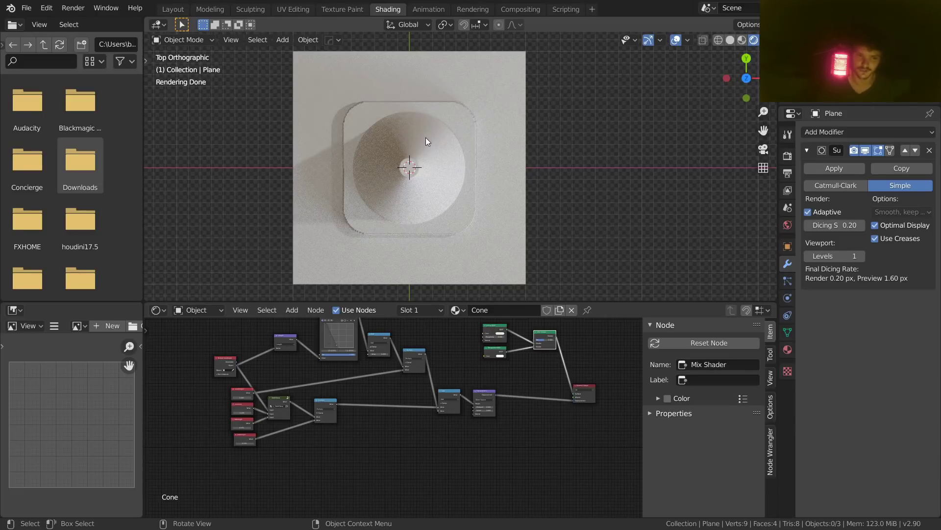
pyautogui.scroll(2, 344, 388)
pyautogui.keyDown('ctrl'); pyautogui.keyDown('shift'); pyautogui.click(296, 388); pyautogui.keyUp('shift'); pyautogui.keyUp('ctrl')
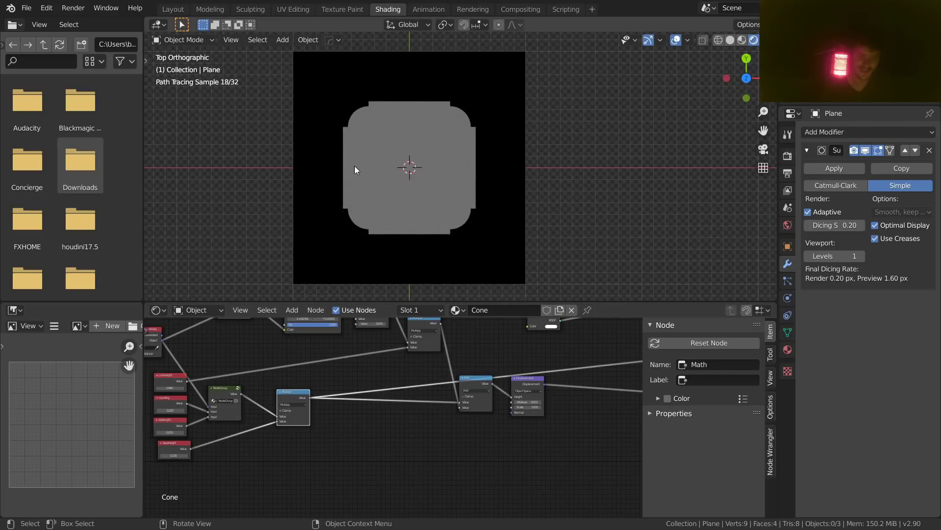
pyautogui.moveTo(390, 164); pyautogui.dragTo(452, 139, button='middle')
pyautogui.click(748, 65)
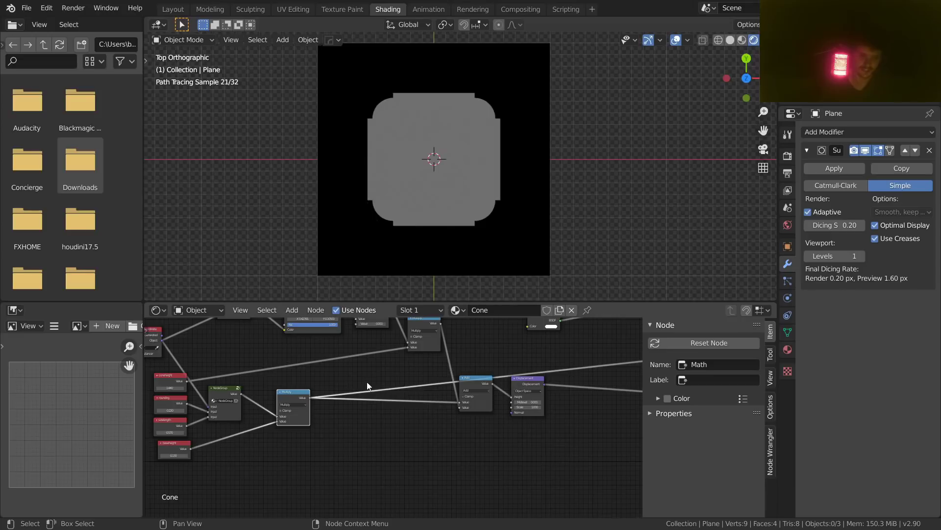
# Step: Preview the output of the NodeGroup node in top orthographic view
pyautogui.moveTo(369, 383); pyautogui.dragTo(305, 432, button='middle')
pyautogui.moveTo(243, 447); pyautogui.dragTo(320, 451, button='middle')
pyautogui.scroll(2, 320, 451)
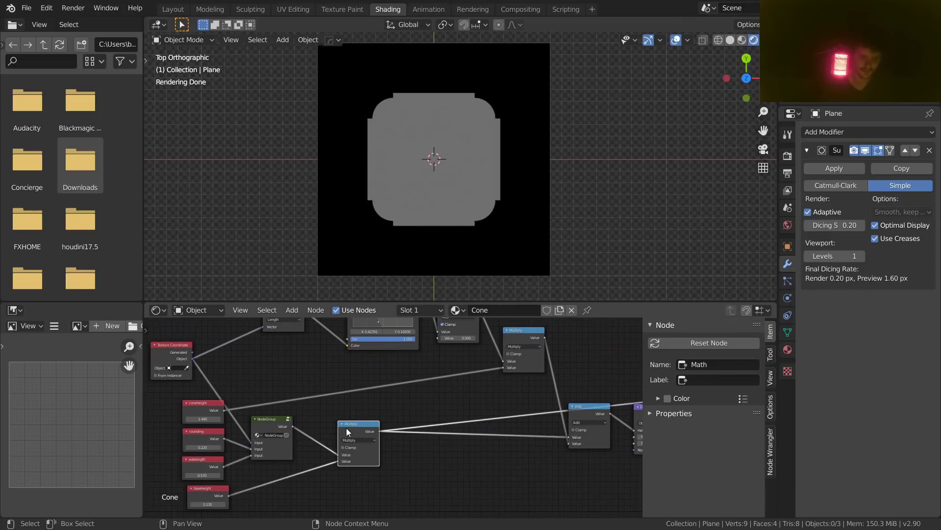
pyautogui.keyDown('ctrl'); pyautogui.keyDown('shift'); pyautogui.click(280, 425); pyautogui.keyUp('shift'); pyautogui.keyUp('ctrl')
pyautogui.scroll(-2, 267, 425)
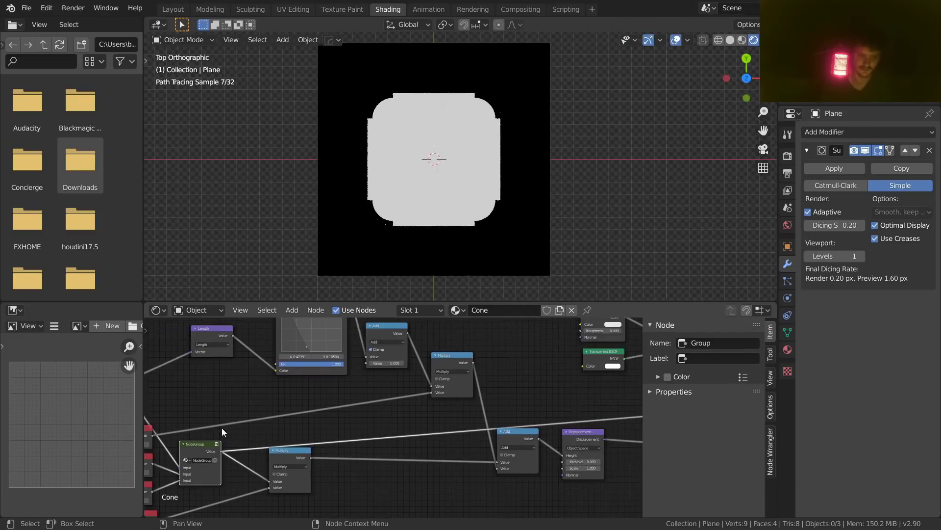
# Step: Connect the NodeGroup's Value output to the Mix Shader's Fac input, and route the Mix Shader back to the Material Output
pyautogui.moveTo(266, 442); pyautogui.dragTo(602, 358)
pyautogui.moveTo(602, 358); pyautogui.dragTo(359, 389, button='middle')
pyautogui.keyDown('ctrl'); pyautogui.keyDown('shift'); pyautogui.click(359, 386); pyautogui.keyUp('shift'); pyautogui.keyUp('ctrl')
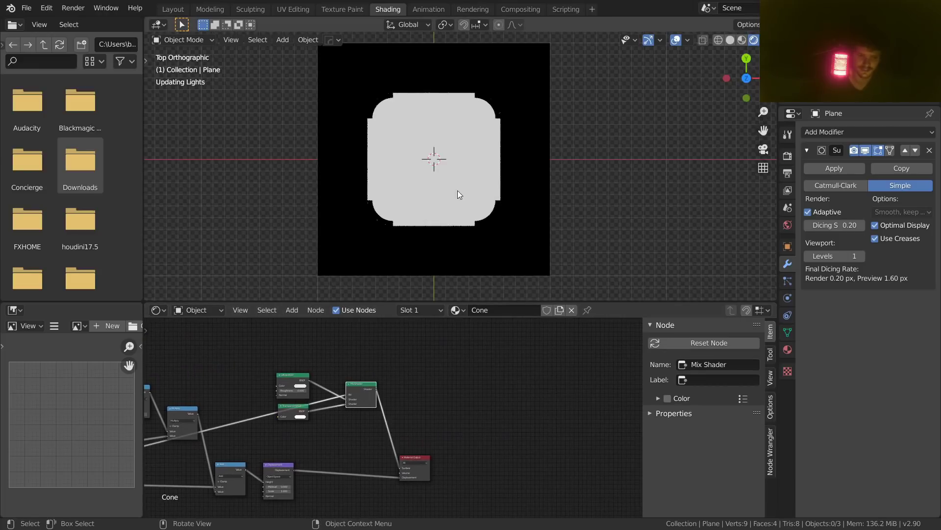
pyautogui.moveTo(454, 207); pyautogui.dragTo(463, 168, button='middle')
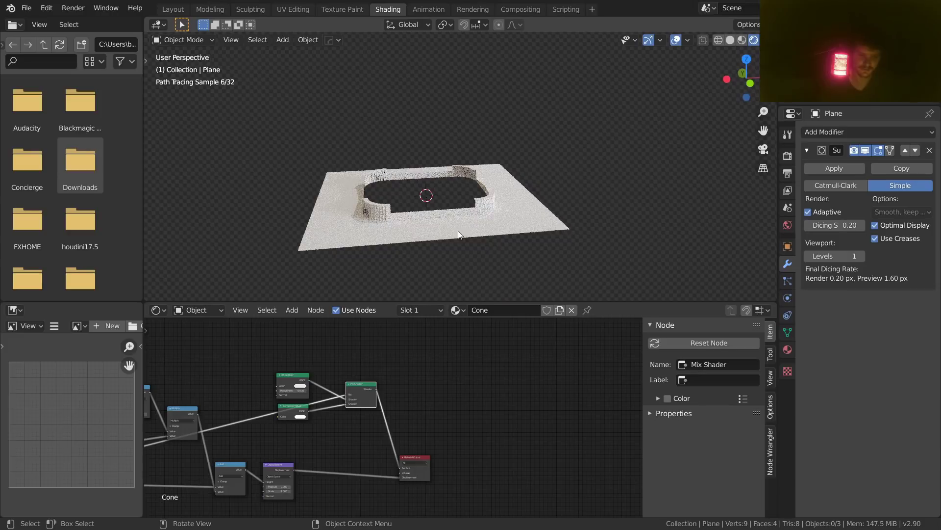
pyautogui.scroll(4, 362, 393)
pyautogui.moveTo(362, 392); pyautogui.dragTo(555, 378, button='middle')
pyautogui.hotkey('shift', 'a')
pyautogui.click(272, 366)
pyautogui.write('inv')
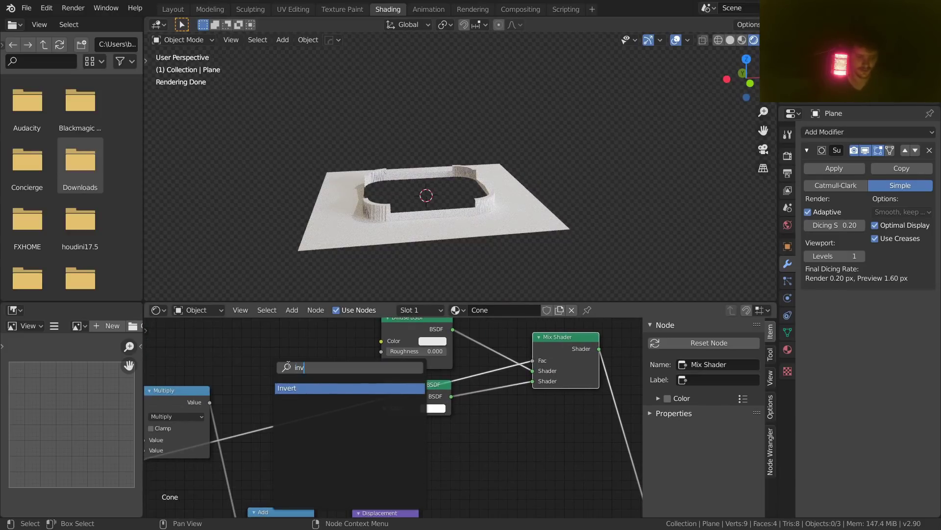
pyautogui.click(302, 388)
pyautogui.click(236, 344)
pyautogui.press('x')
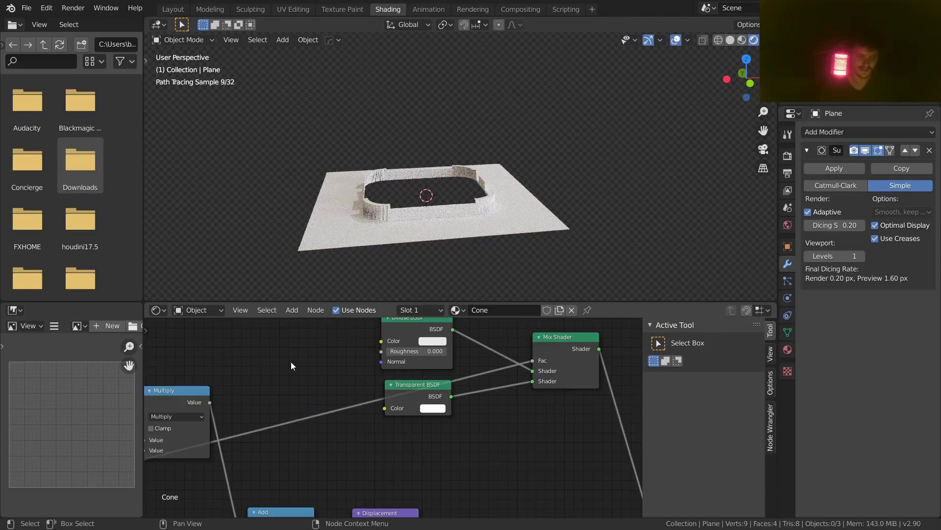
# Step: Swap the Mix Shader's two Shader inputs so Transparent BSDF comes first and Diffuse BSDF second, and save the file
pyautogui.moveTo(536, 369); pyautogui.dragTo(443, 374, button='middle')
pyautogui.click(460, 349)
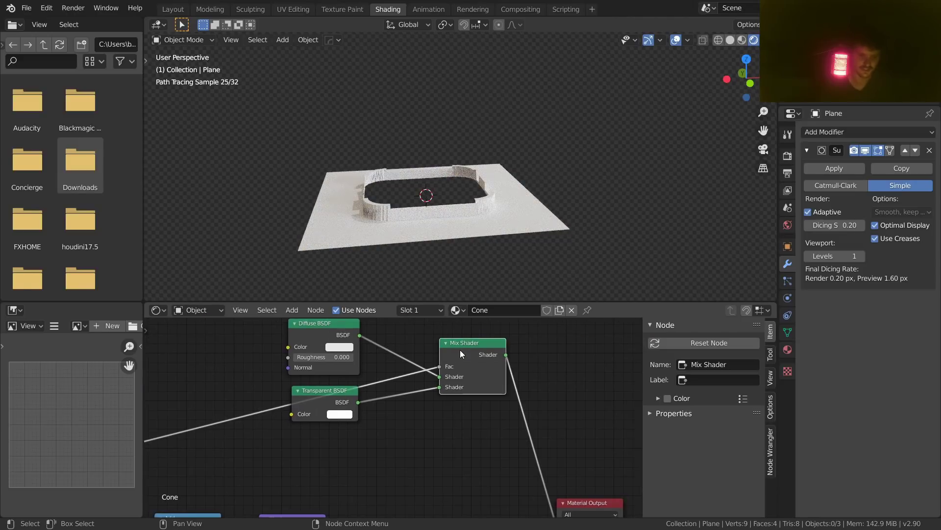
pyautogui.hotkey('alt', 's')
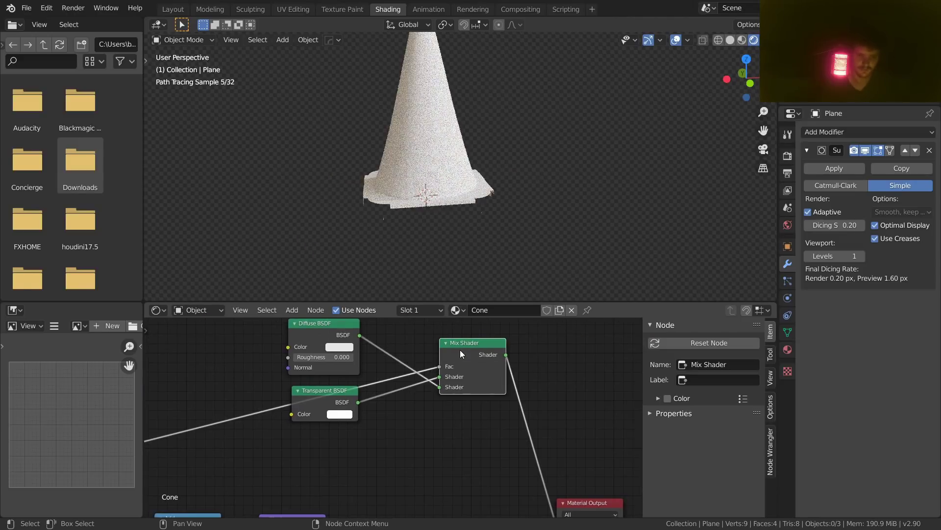
pyautogui.scroll(-3, 431, 209)
pyautogui.hotkey('ctrl', 's')
pyautogui.moveTo(441, 184); pyautogui.dragTo(480, 176, button='middle')
pyautogui.scroll(3, 480, 176)
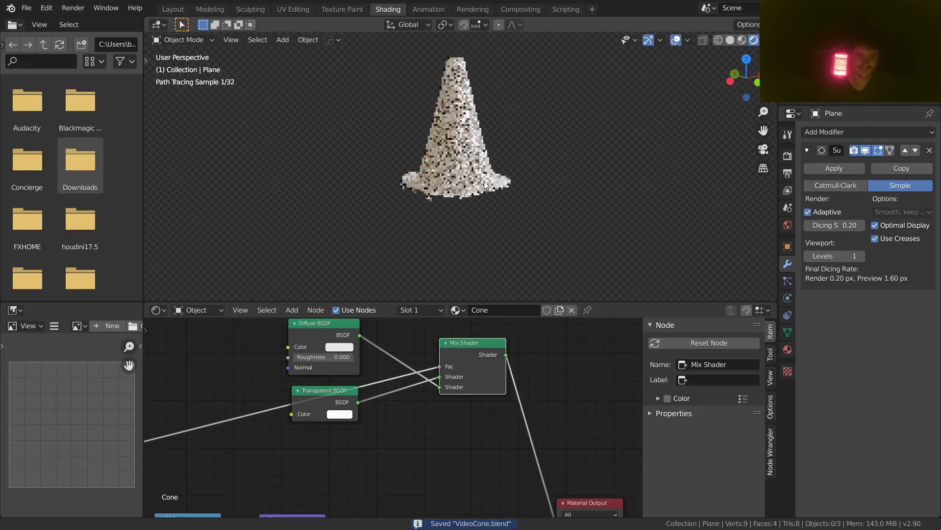
pyautogui.scroll(1, 390, 188)
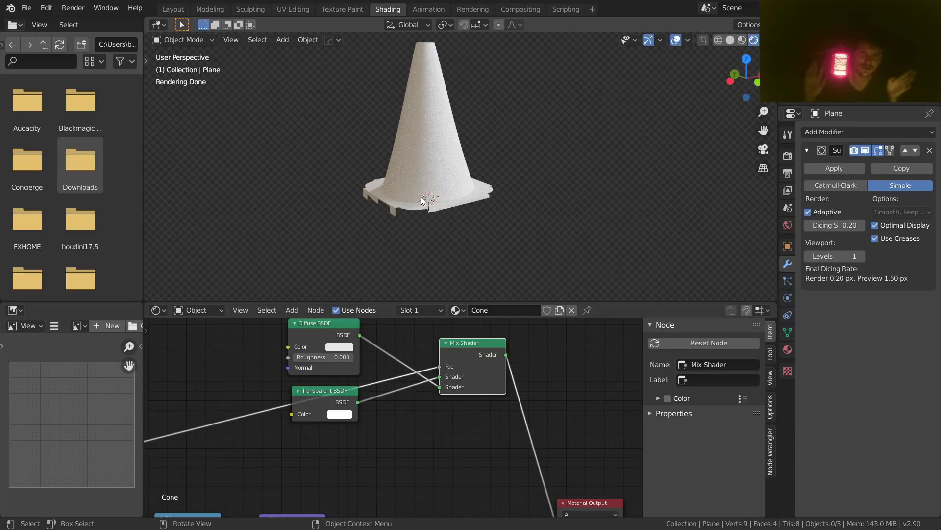
pyautogui.hotkey('ctrl', 's')
# Step: Try a dicing scale of 0.10 in the plane's subdivision modifier, and undo it
pyautogui.doubleClick(834, 223)
pyautogui.press('BackSpace')
pyautogui.write('1')
pyautogui.press('Return')
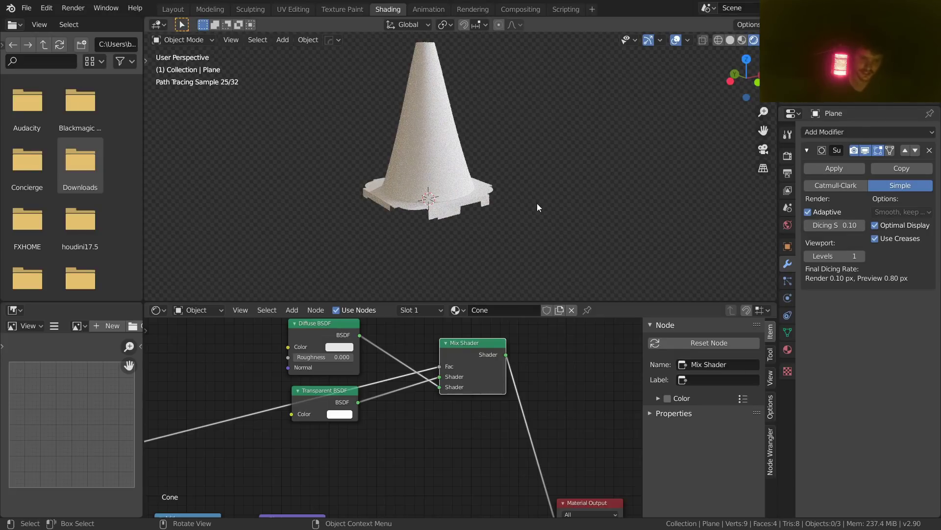
pyautogui.hotkey('ctrl', 'z')
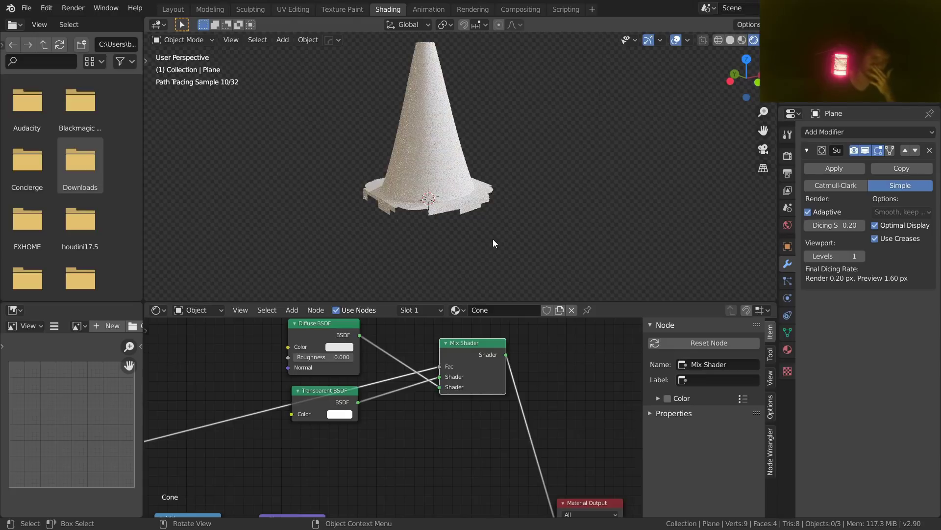
# Step: Preview the NodeGroup's output on the displaced cone and look at it from the top
pyautogui.scroll(-9, 373, 430)
pyautogui.moveTo(175, 451); pyautogui.dragTo(358, 414, button='middle')
pyautogui.scroll(5, 358, 414)
pyautogui.moveTo(260, 417); pyautogui.dragTo(469, 392, button='middle')
pyautogui.keyDown('ctrl'); pyautogui.keyDown('shift'); pyautogui.click(382, 421); pyautogui.keyUp('shift'); pyautogui.keyUp('ctrl')
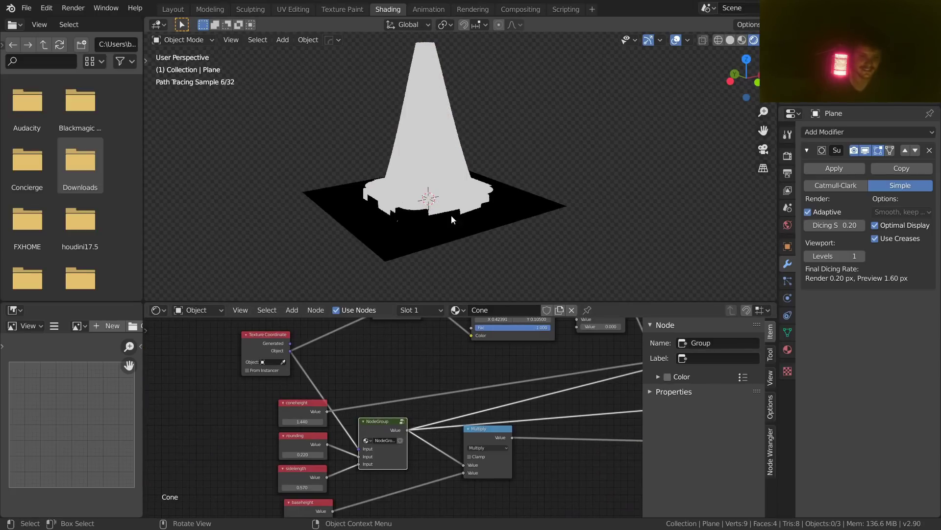
pyautogui.click(749, 58)
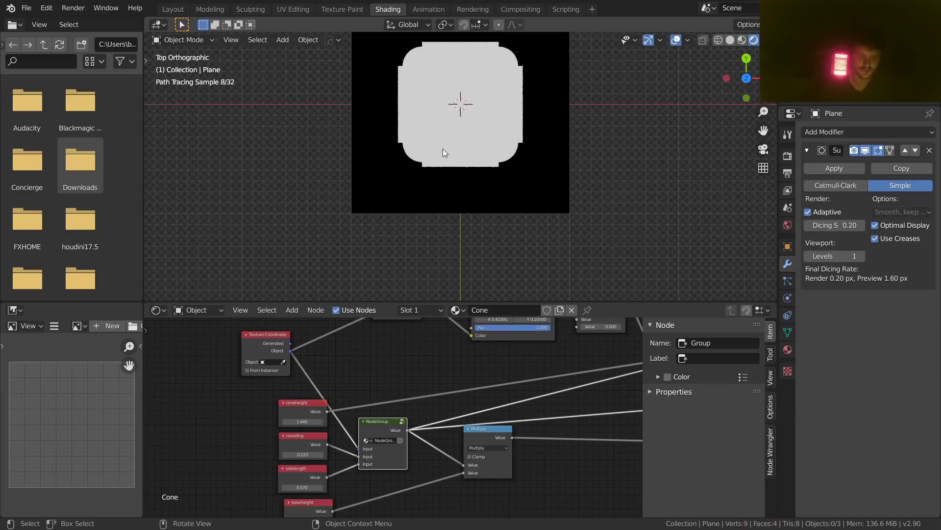
# Step: Disconnect the Displacement node from the Material Output and examine the edges and rounded corners of the flat base mask
pyautogui.moveTo(638, 431); pyautogui.dragTo(250, 424, button='middle')
pyautogui.keyDown('ctrl'); pyautogui.moveTo(523, 434); pyautogui.dragTo(536, 391, button='right'); pyautogui.keyUp('ctrl')
pyautogui.keyDown('shift'); pyautogui.moveTo(419, 156); pyautogui.dragTo(392, 207, button='middle'); pyautogui.keyUp('shift')
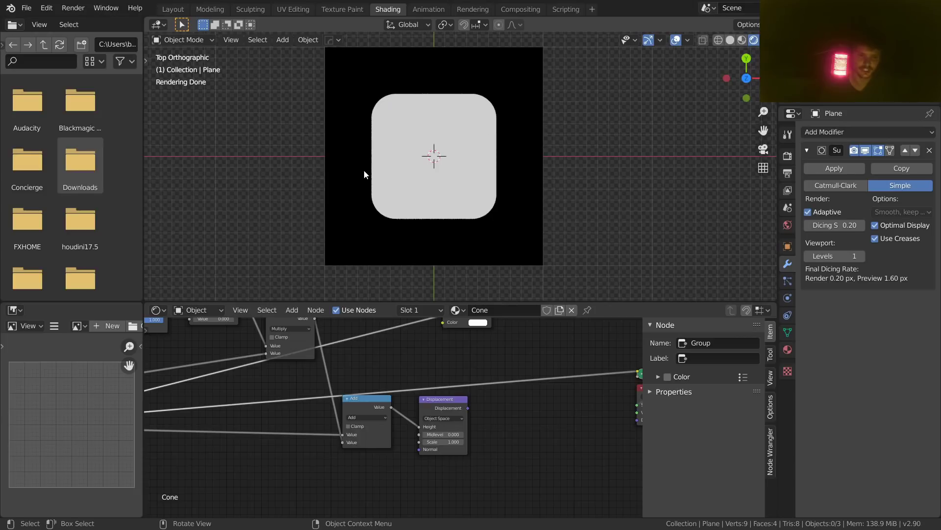
pyautogui.scroll(7, 376, 216)
pyautogui.keyDown('shift'); pyautogui.moveTo(373, 272); pyautogui.dragTo(358, 163, button='middle'); pyautogui.keyUp('shift')
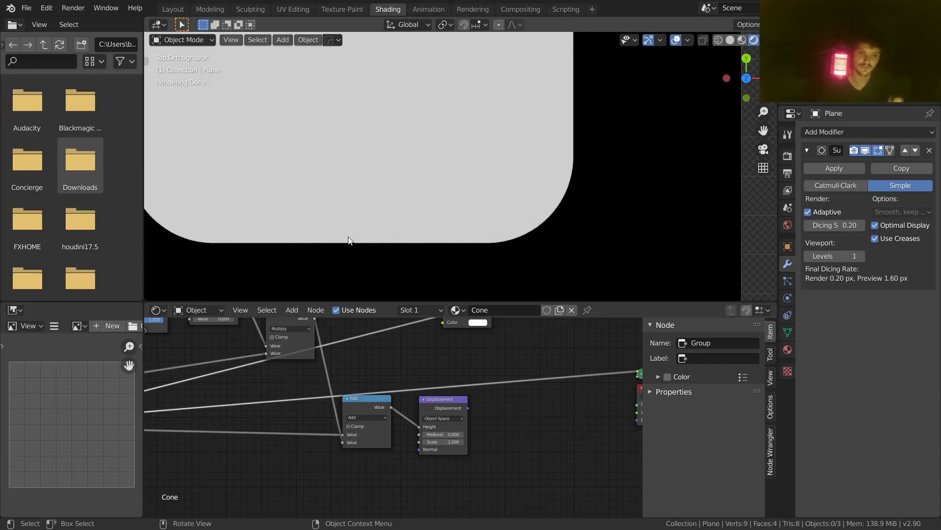
pyautogui.scroll(2, 426, 258)
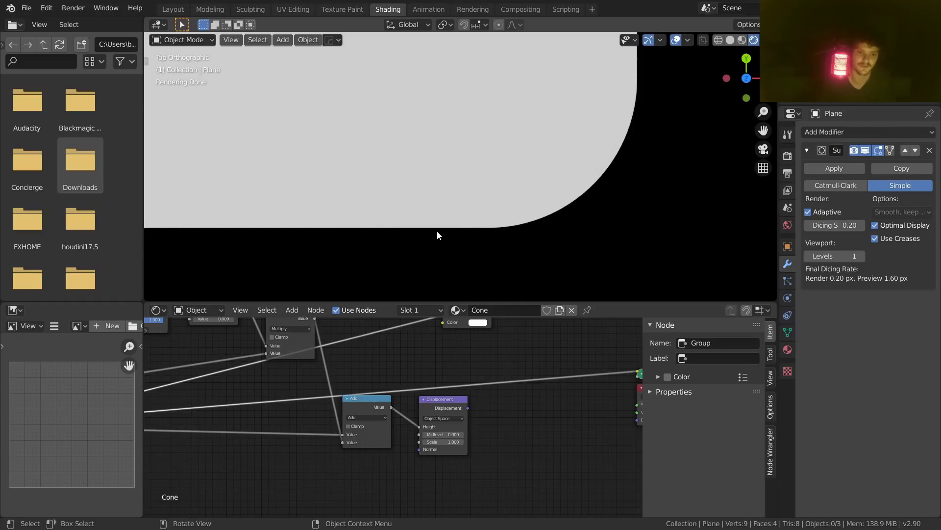
# Step: Route the Mix Shader back to the Material Output's Surface and reconnect the Displacement node to its Displacement input
pyautogui.scroll(-3, 519, 381)
pyautogui.moveTo(470, 342); pyautogui.dragTo(431, 357, button='middle')
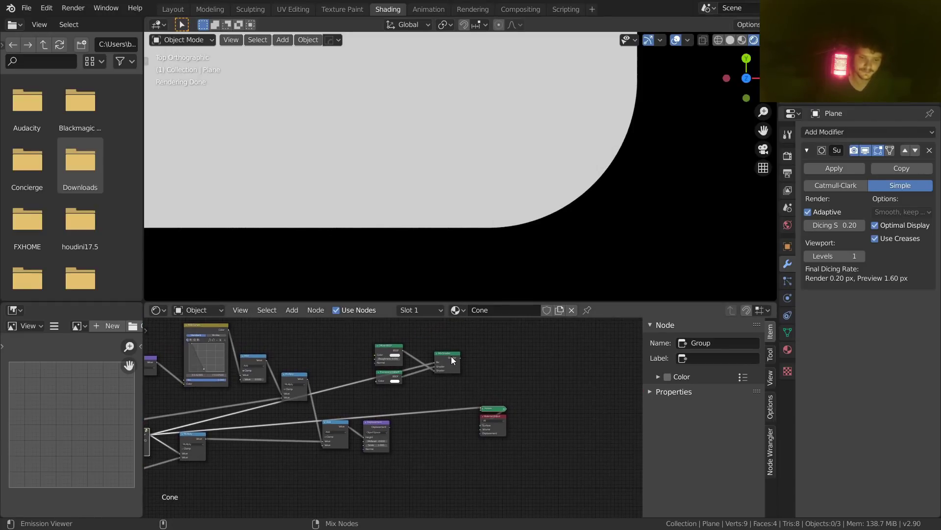
pyautogui.keyDown('ctrl'); pyautogui.keyDown('shift'); pyautogui.click(451, 359); pyautogui.keyUp('shift'); pyautogui.keyUp('ctrl')
pyautogui.scroll(5, 394, 415)
pyautogui.moveTo(388, 432); pyautogui.dragTo(522, 440)
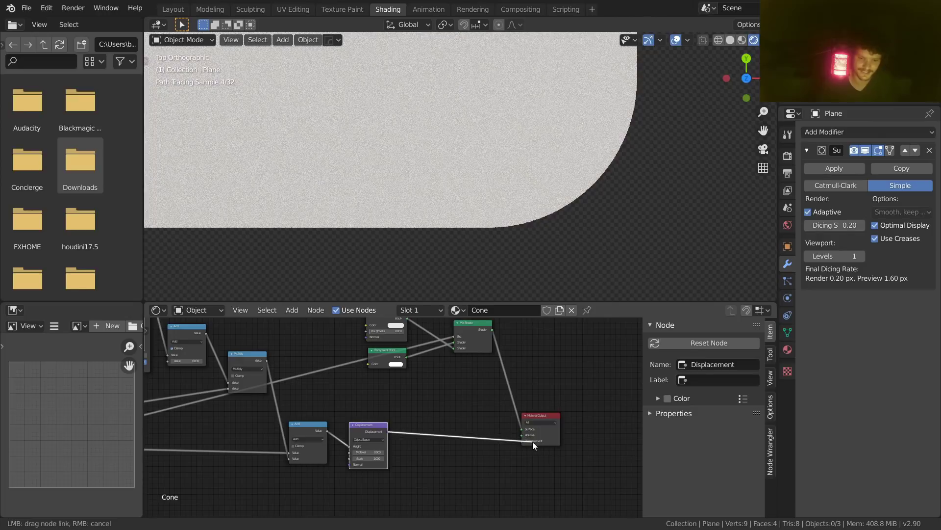
# Step: Examine the cone's base edges in perspective view and save the file
pyautogui.moveTo(420, 163)
pyautogui.mouseDown(button='middle')
pyautogui.moveTo(448, 71)
pyautogui.moveTo(422, 143)
pyautogui.mouseUp(button='middle')
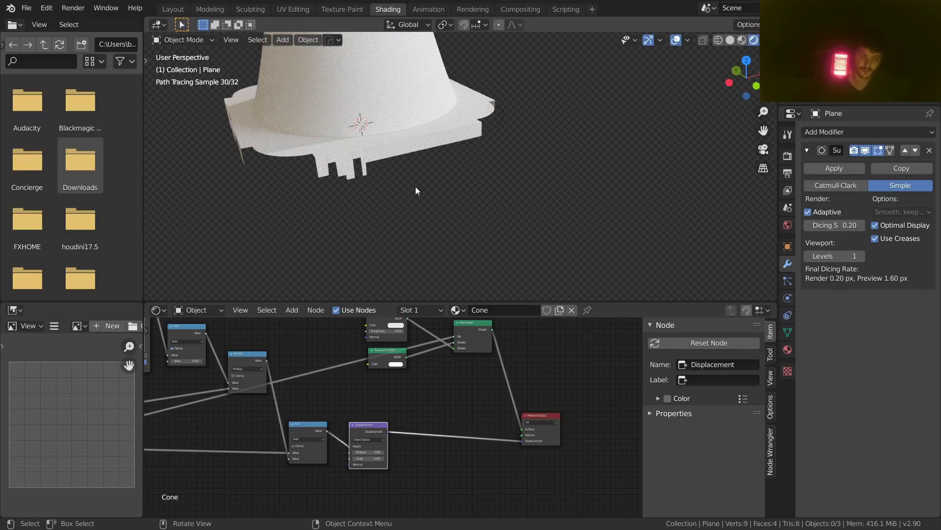
pyautogui.scroll(-4, 425, 158)
pyautogui.keyDown('shift'); pyautogui.moveTo(423, 156); pyautogui.dragTo(423, 213, button='middle'); pyautogui.keyUp('shift')
pyautogui.scroll(-1, 424, 174)
pyautogui.hotkey('ctrl', 's')
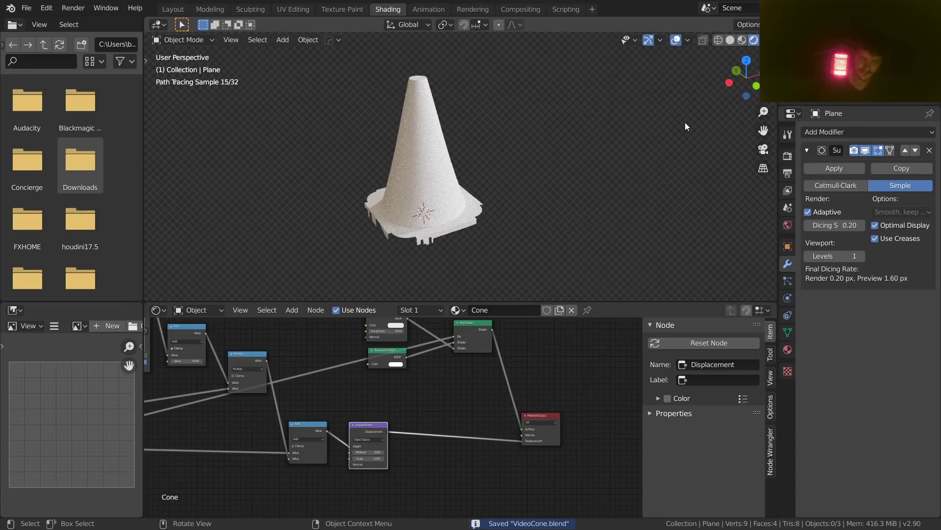
# Step: Preview the NodeGroup's output, and duplicate the node, placing the copy below the original
pyautogui.moveTo(260, 449); pyautogui.dragTo(501, 397, button='middle')
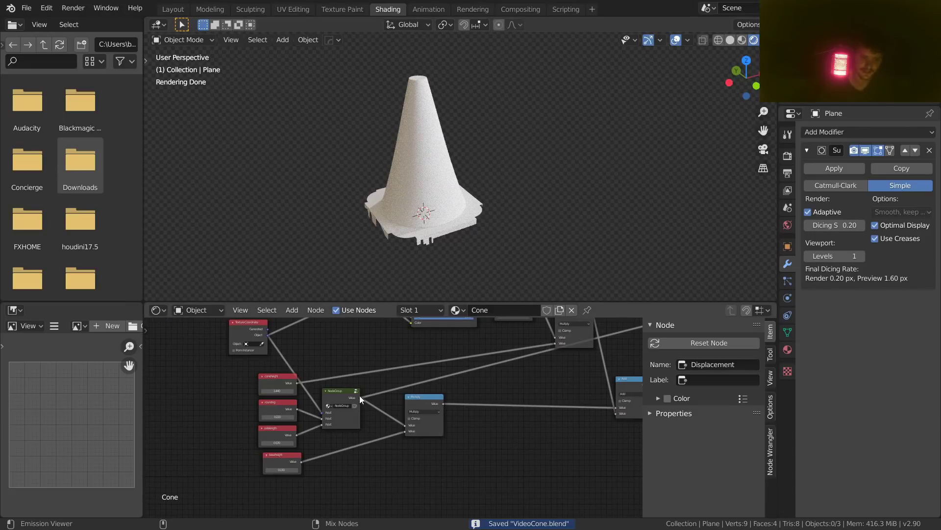
pyautogui.keyDown('ctrl'); pyautogui.keyDown('shift'); pyautogui.click(343, 394); pyautogui.keyUp('shift'); pyautogui.keyUp('ctrl')
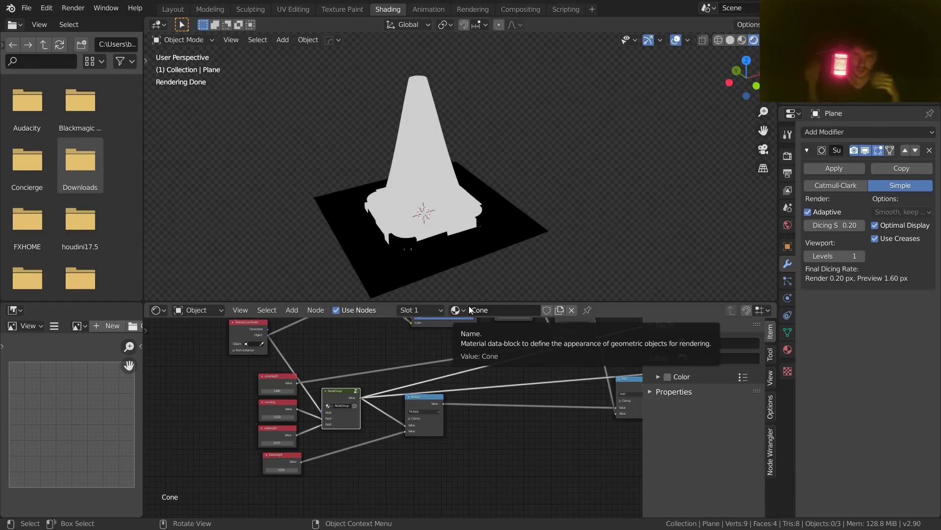
pyautogui.moveTo(355, 375); pyautogui.dragTo(385, 341, button='middle')
pyautogui.hotkey('shift', 'd')
pyautogui.click(360, 399)
pyautogui.scroll(-1, 360, 399)
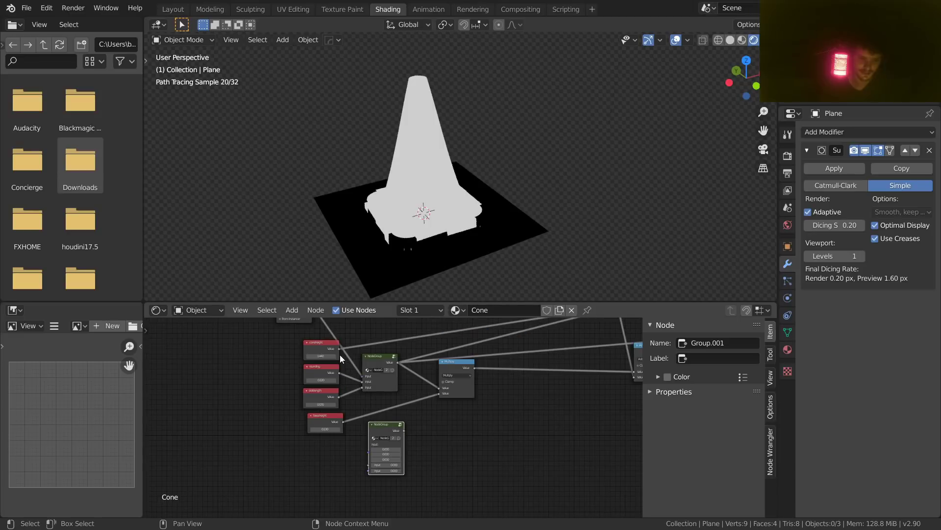
# Step: Connect the Texture Coordinate's Object output and the rounding and sidelength values to the duplicated NodeGroup's three inputs, and adjust the group nodes' positions
pyautogui.scroll(-2, 329, 358)
pyautogui.moveTo(328, 343); pyautogui.dragTo(374, 458)
pyautogui.scroll(3, 381, 408)
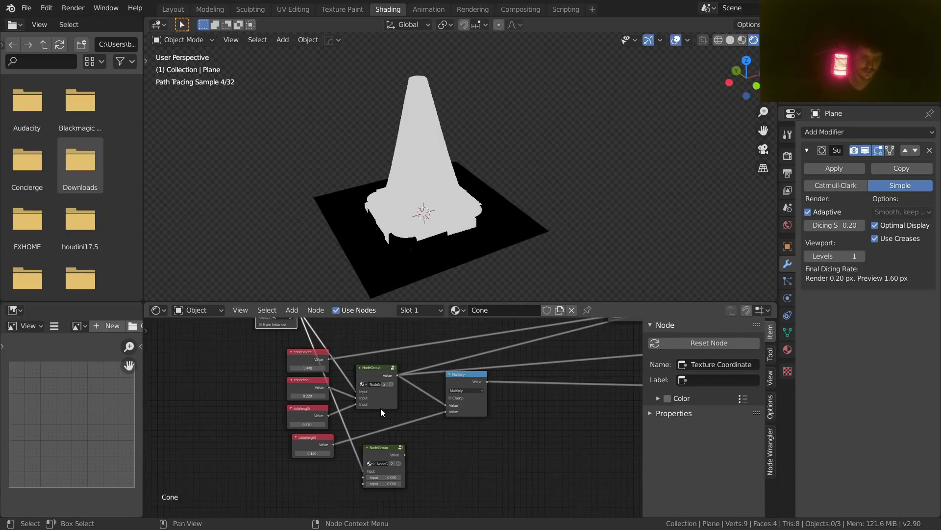
pyautogui.moveTo(319, 362); pyautogui.dragTo(368, 477)
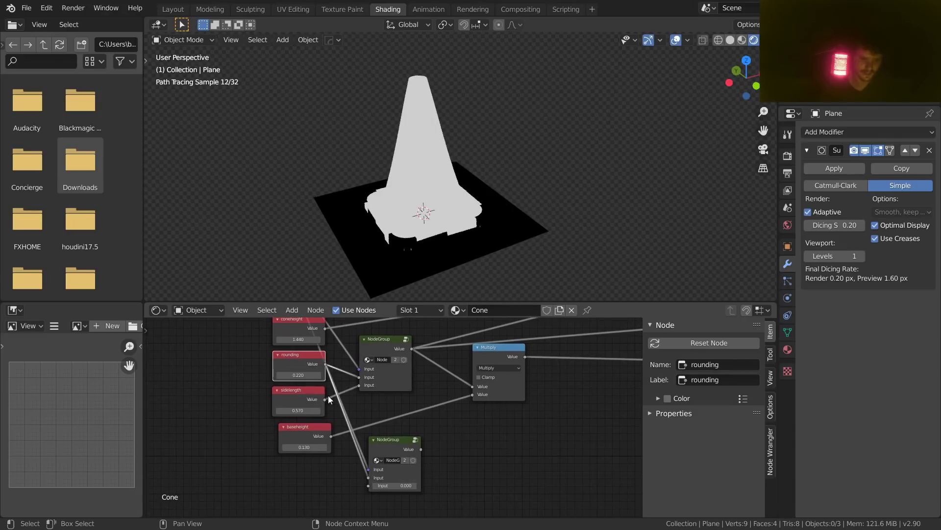
pyautogui.moveTo(325, 399); pyautogui.dragTo(375, 483)
pyautogui.moveTo(387, 448); pyautogui.dragTo(408, 449)
pyautogui.moveTo(379, 341); pyautogui.dragTo(383, 336)
pyautogui.moveTo(420, 441); pyautogui.dragTo(416, 433)
pyautogui.scroll(2, 420, 435)
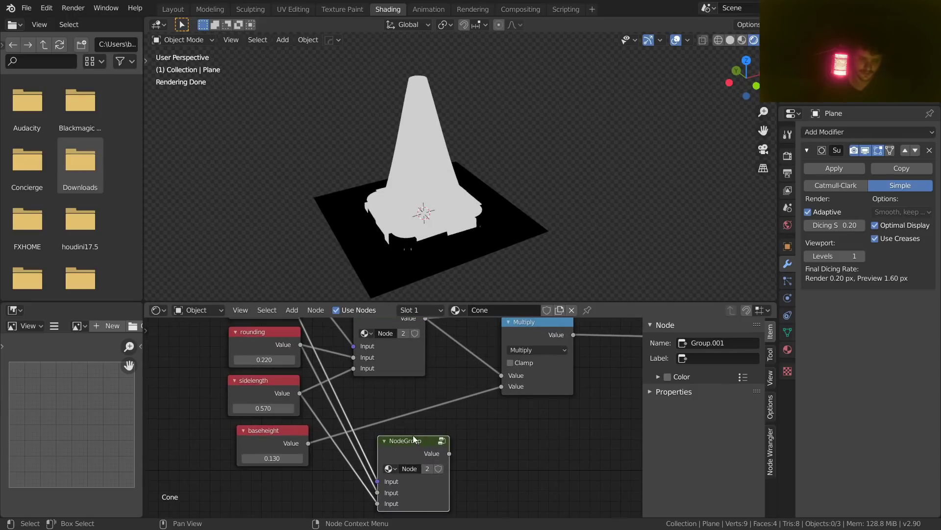
# Step: Cut the link from the Displacement node to the Material Output and save the file
pyautogui.scroll(-6, 416, 438)
pyautogui.keyDown('ctrl'); pyautogui.moveTo(464, 404); pyautogui.dragTo(467, 374, button='right'); pyautogui.keyUp('ctrl')
pyautogui.hotkey('ctrl', 's')
# Step: Compare the previews of the original NodeGroup and its duplicate on the flat plane
pyautogui.moveTo(262, 417); pyautogui.dragTo(423, 426, button='middle')
pyautogui.scroll(7, 450, 396)
pyautogui.keyDown('ctrl'); pyautogui.keyDown('shift'); pyautogui.click(387, 360); pyautogui.keyUp('shift'); pyautogui.keyUp('ctrl')
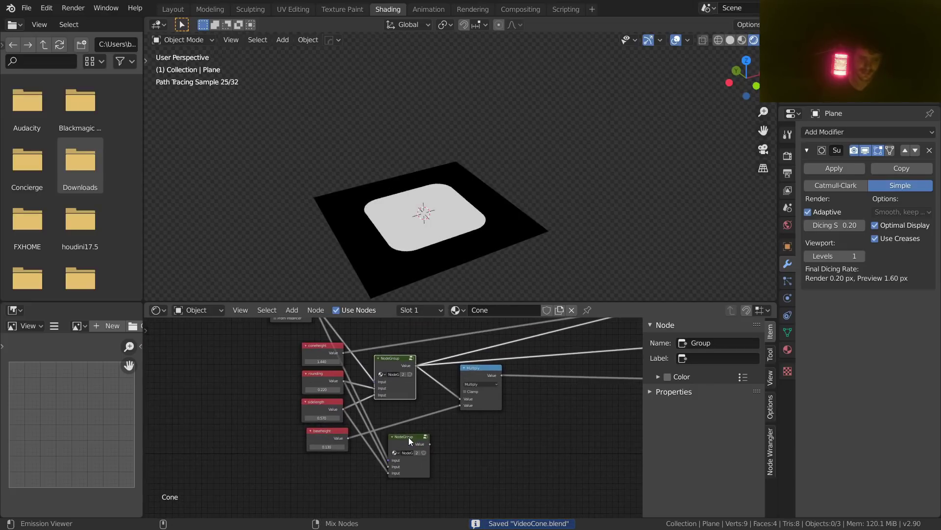
pyautogui.keyDown('ctrl'); pyautogui.keyDown('shift'); pyautogui.click(409, 437); pyautogui.keyUp('shift'); pyautogui.keyUp('ctrl')
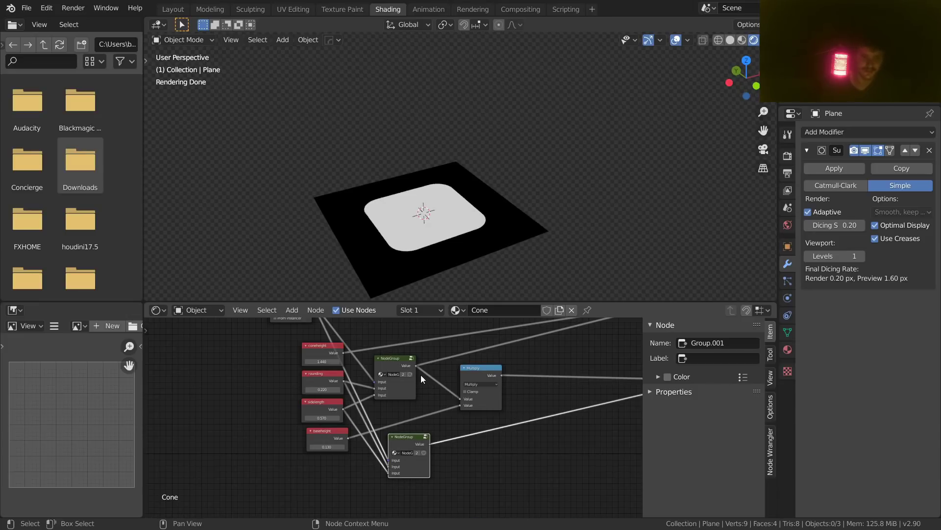
# Step: Add reroute points to the rounding and sidelength links, and place them close to the original NodeGroup's inputs
pyautogui.scroll(4, 421, 375)
pyautogui.moveTo(258, 399); pyautogui.dragTo(245, 420)
pyautogui.hotkey('ctrl', 'z')
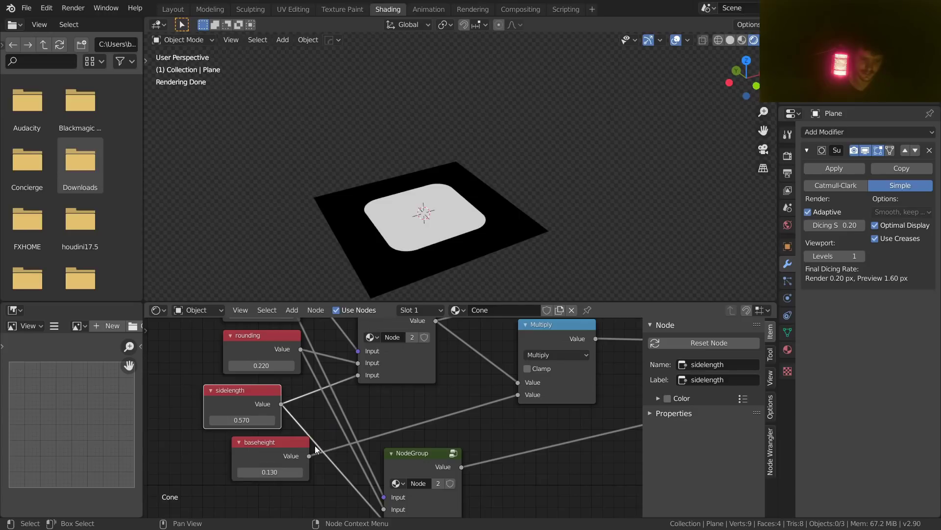
pyautogui.keyDown('shift'); pyautogui.moveTo(296, 428); pyautogui.dragTo(314, 349, button='right'); pyautogui.keyUp('shift')
pyautogui.press('g')
pyautogui.click(347, 355)
pyautogui.moveTo(282, 421); pyautogui.dragTo(300, 395)
pyautogui.press('g')
pyautogui.click(338, 398)
# Step: Move the baseheight and sidelength value nodes farther away from the reroute points
pyautogui.moveTo(250, 438); pyautogui.dragTo(324, 406, button='middle')
pyautogui.moveTo(323, 416); pyautogui.dragTo(225, 427)
pyautogui.moveTo(295, 372); pyautogui.dragTo(229, 375)
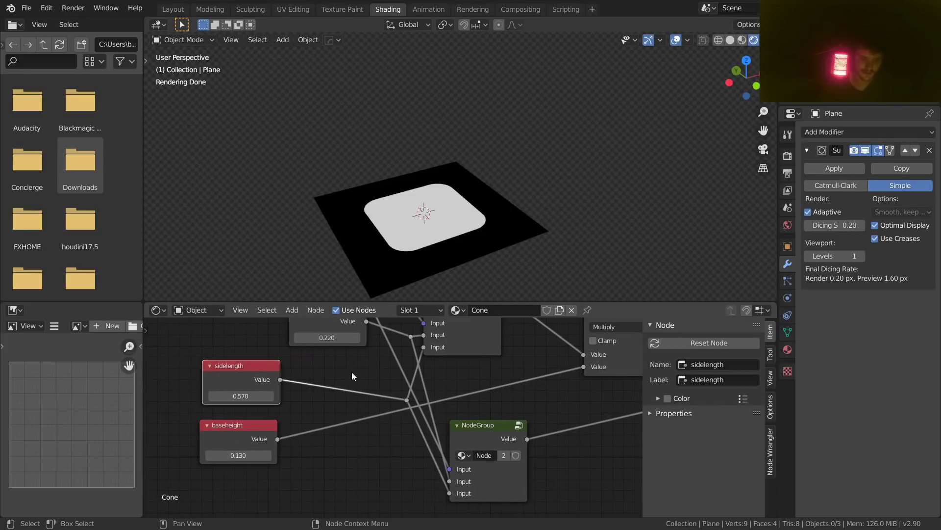
# Step: Insert a Math node set to Add on the link between the sidelength reroute point and the duplicated NodeGroup
pyautogui.hotkey('shift', 'a')
pyautogui.write('add')
pyautogui.press('Return')
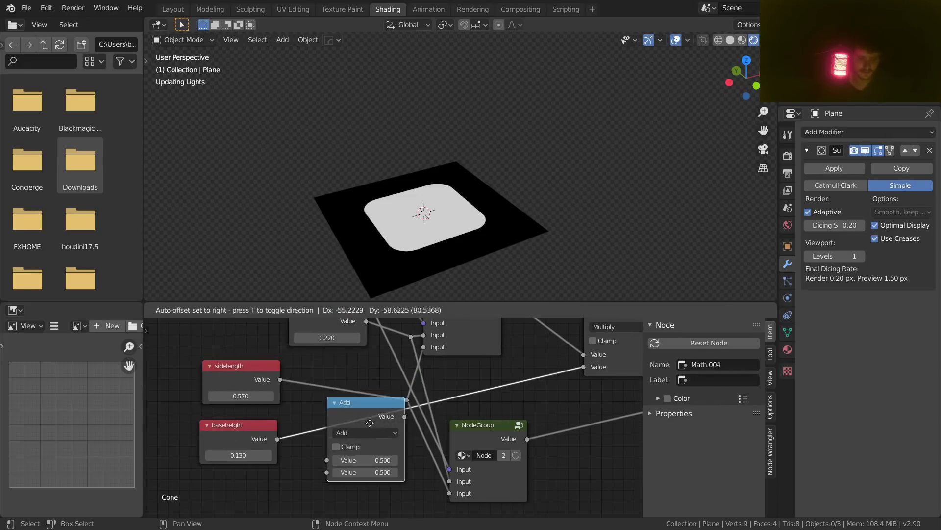
pyautogui.click(412, 456)
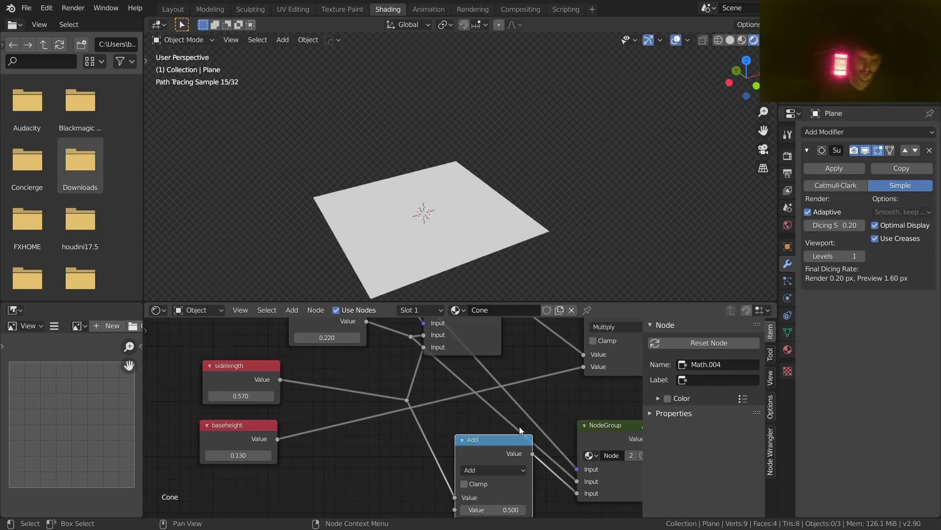
# Step: Set the second value of the new Add node to 0
pyautogui.moveTo(492, 463); pyautogui.dragTo(425, 419, button='middle')
pyautogui.scroll(-2, 289, 375)
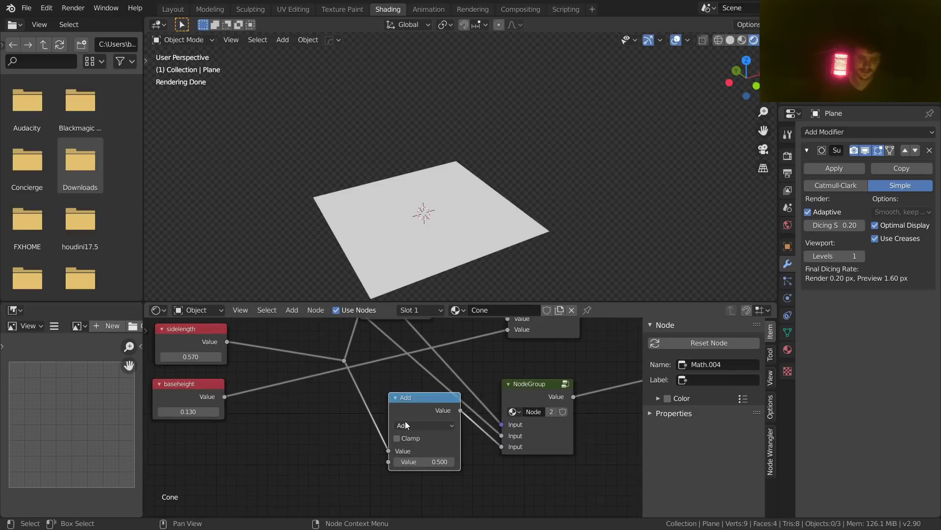
pyautogui.scroll(3, 404, 420)
pyautogui.click(423, 472)
pyautogui.write('0')
pyautogui.press('Return')
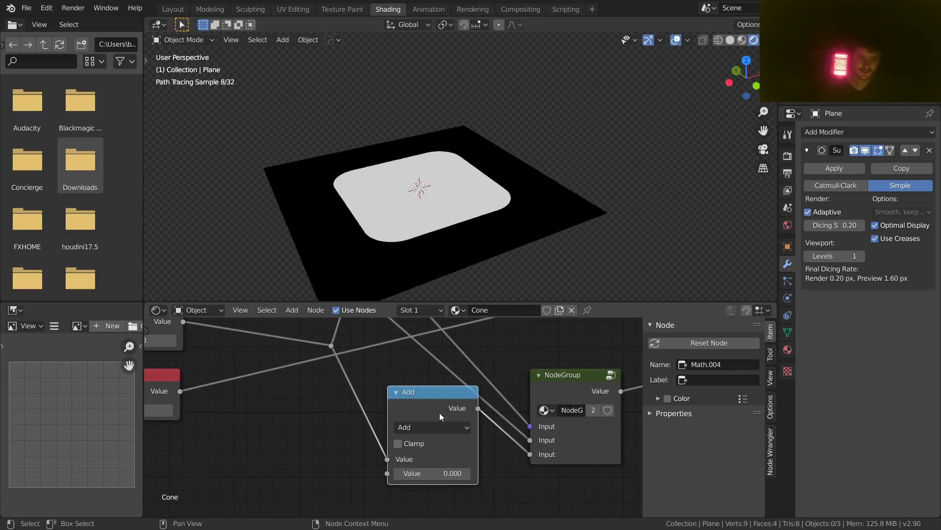
# Step: Set the second value of the Add node feeding the duplicated NodeGroup to 0.01
pyautogui.click(431, 473)
pyautogui.press('Return')
pyautogui.scroll(5, 471, 172)
pyautogui.keyDown('shift'); pyautogui.moveTo(456, 254); pyautogui.dragTo(626, 97, button='middle'); pyautogui.keyUp('shift')
pyautogui.click(450, 474)
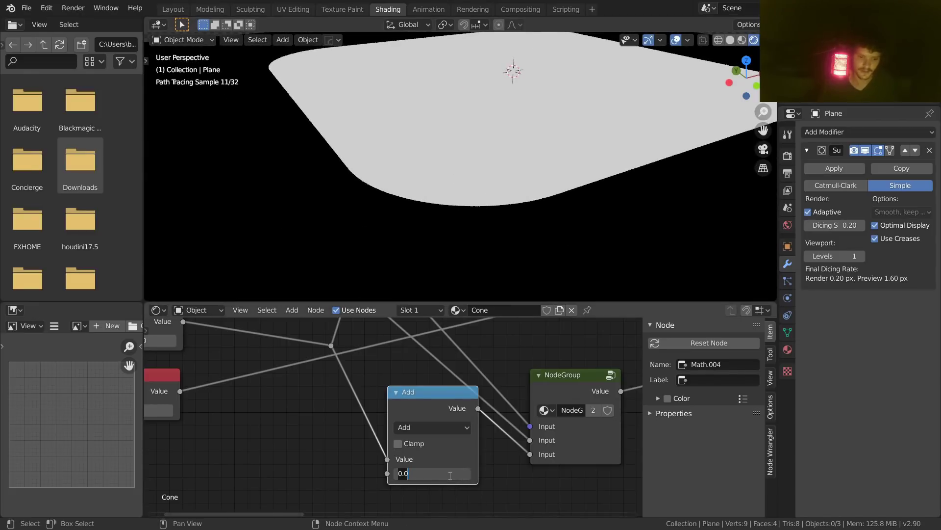
pyautogui.write('.01')
pyautogui.press('Return')
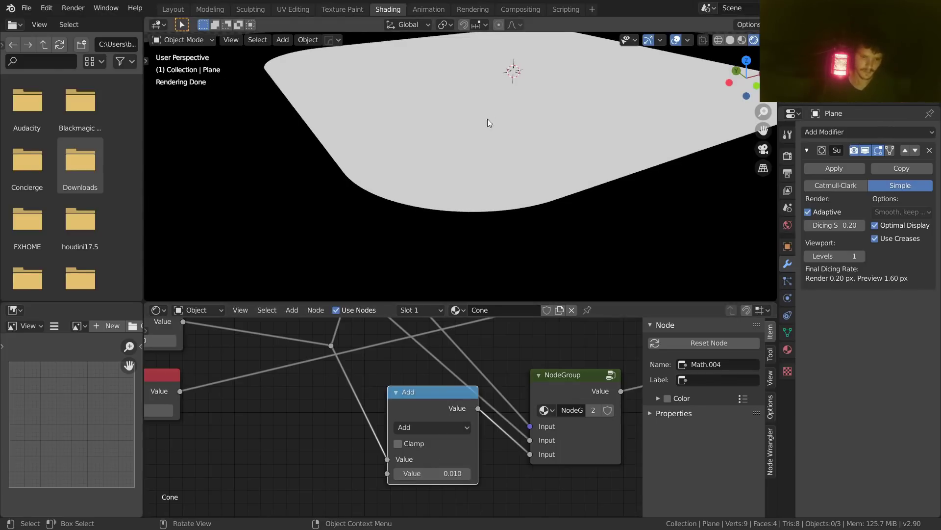
# Step: Preview the original NodeGroup's output and the duplicated NodeGroup's output to compare the two base masks
pyautogui.scroll(-6, 488, 427)
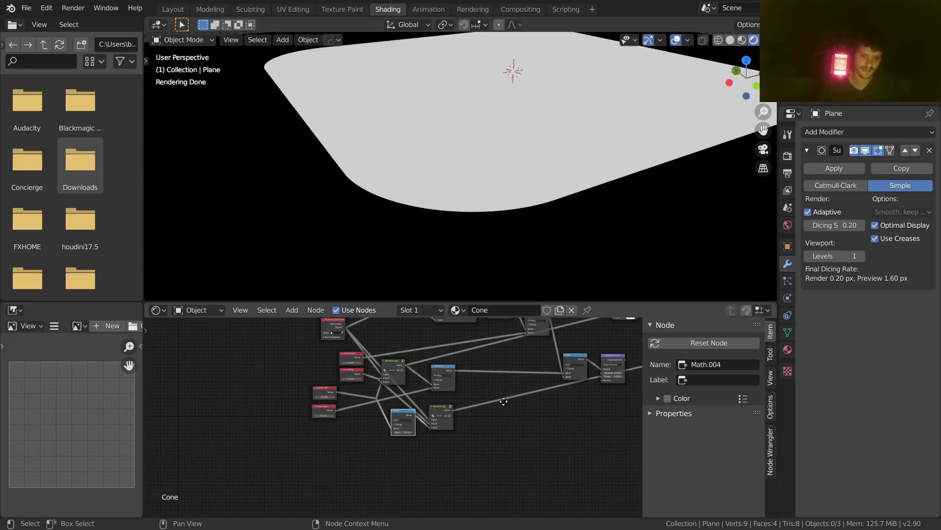
pyautogui.moveTo(360, 441)
pyautogui.mouseDown()
pyautogui.moveTo(381, 443)
pyautogui.moveTo(364, 451)
pyautogui.mouseUp()
pyautogui.click(300, 401)
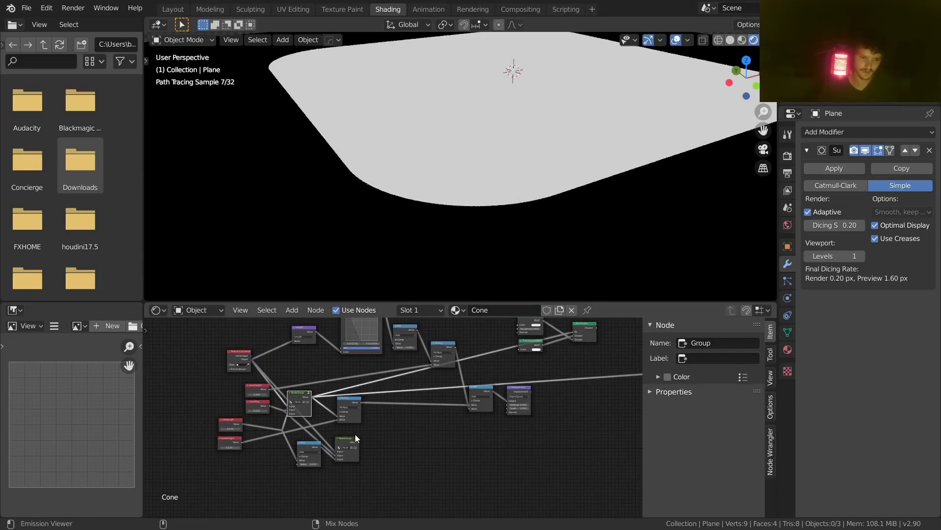
pyautogui.press('Tab')
pyautogui.click(732, 311)
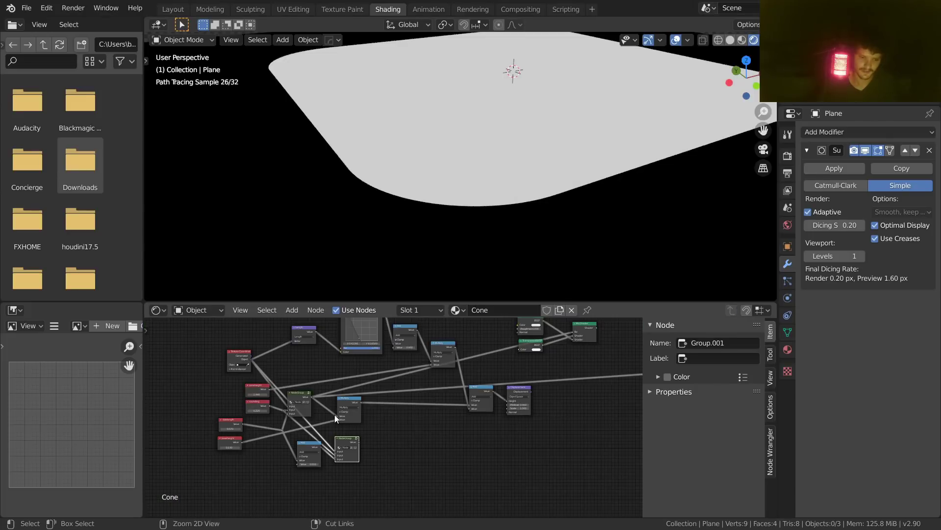
pyautogui.keyDown('ctrl'); pyautogui.keyDown('shift'); pyautogui.click(353, 440); pyautogui.keyUp('shift'); pyautogui.keyUp('ctrl')
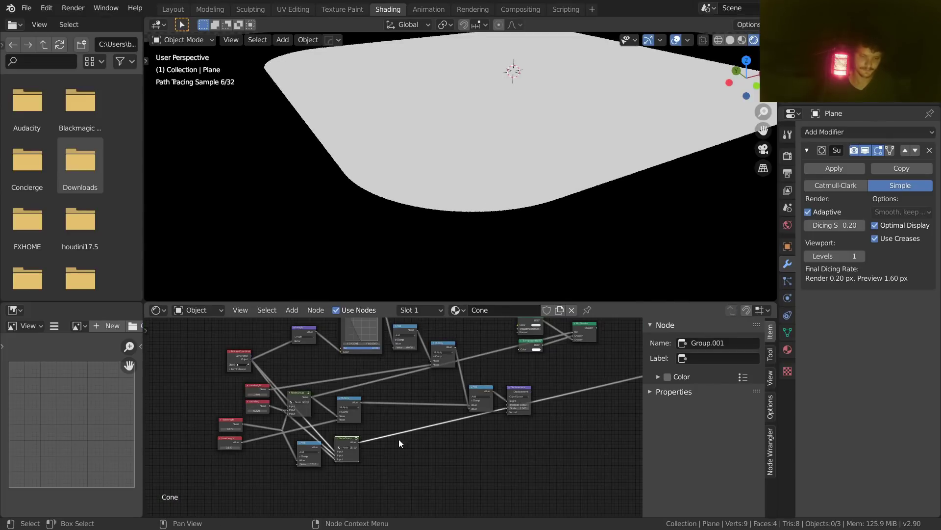
# Step: Link the duplicated NodeGroup's value to the Mix Shader's factor and send the Mix Shader to the material output
pyautogui.moveTo(399, 439); pyautogui.dragTo(328, 466, button='middle')
pyautogui.moveTo(301, 469); pyautogui.dragTo(516, 364)
pyautogui.keyDown('ctrl'); pyautogui.keyDown('shift'); pyautogui.click(525, 351); pyautogui.keyUp('shift'); pyautogui.keyUp('ctrl')
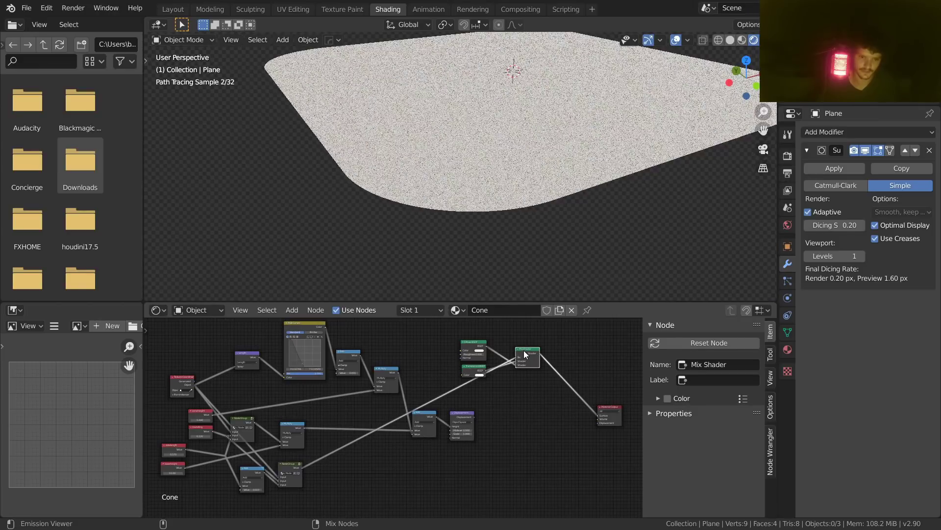
pyautogui.scroll(-3, 483, 212)
pyautogui.scroll(2, 520, 409)
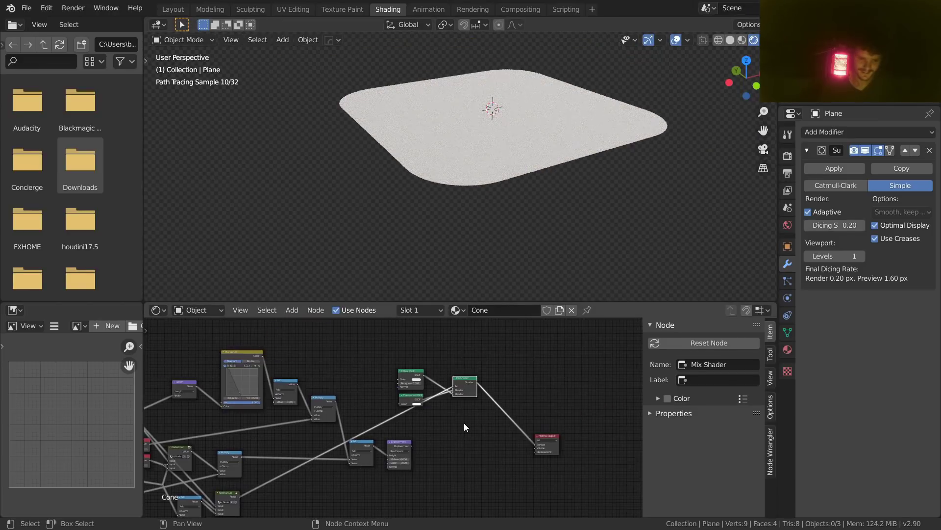
# Step: Connect the Displacement node to the Material Output's displacement input and save the file
pyautogui.click(416, 454)
pyautogui.moveTo(416, 454); pyautogui.dragTo(573, 461)
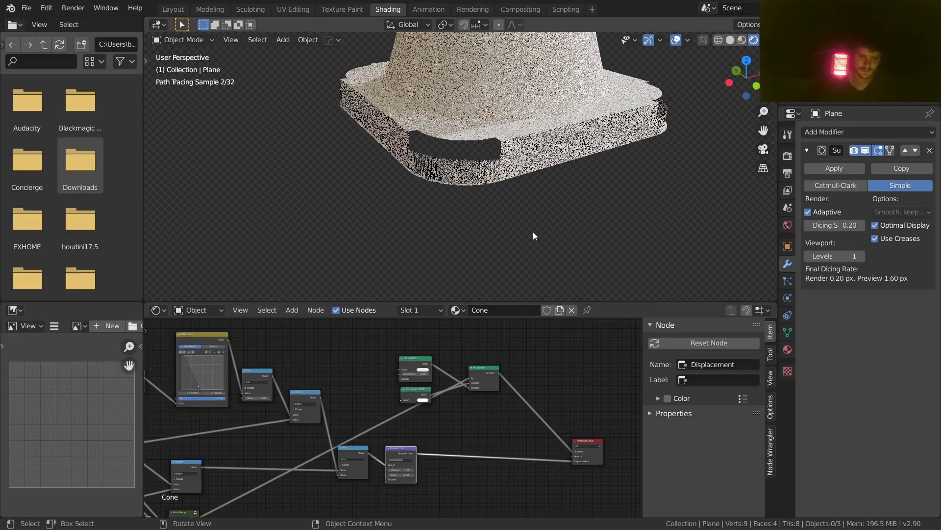
pyautogui.click(533, 231)
pyautogui.keyDown('shift'); pyautogui.moveTo(485, 81); pyautogui.dragTo(371, 177, button='middle'); pyautogui.keyUp('shift')
pyautogui.scroll(-4, 371, 179)
pyautogui.hotkey('ctrl', 's')
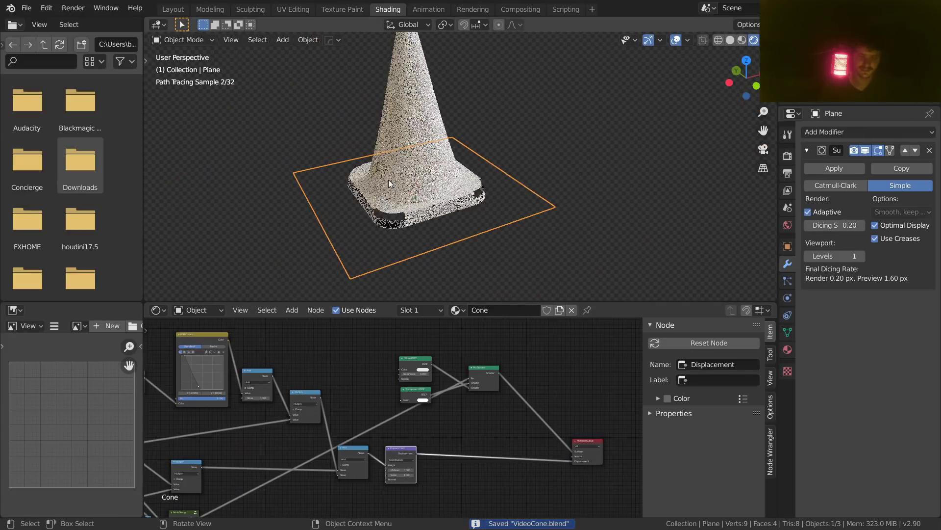
pyautogui.moveTo(417, 210); pyautogui.dragTo(427, 174, button='middle')
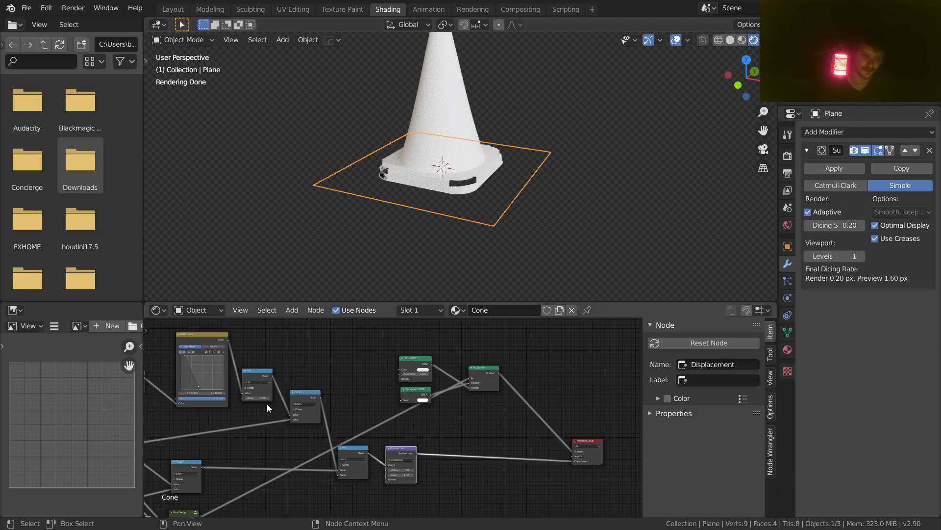
# Step: Set the second value of the duplicate mask's Add node to 0.02
pyautogui.moveTo(237, 397); pyautogui.dragTo(160, 495, button='middle')
pyautogui.moveTo(461, 449); pyautogui.dragTo(314, 420, button='middle')
pyautogui.scroll(7, 456, 412)
pyautogui.scroll(6, 388, 413)
pyautogui.click(389, 418)
pyautogui.write('.02')
pyautogui.press('Return')
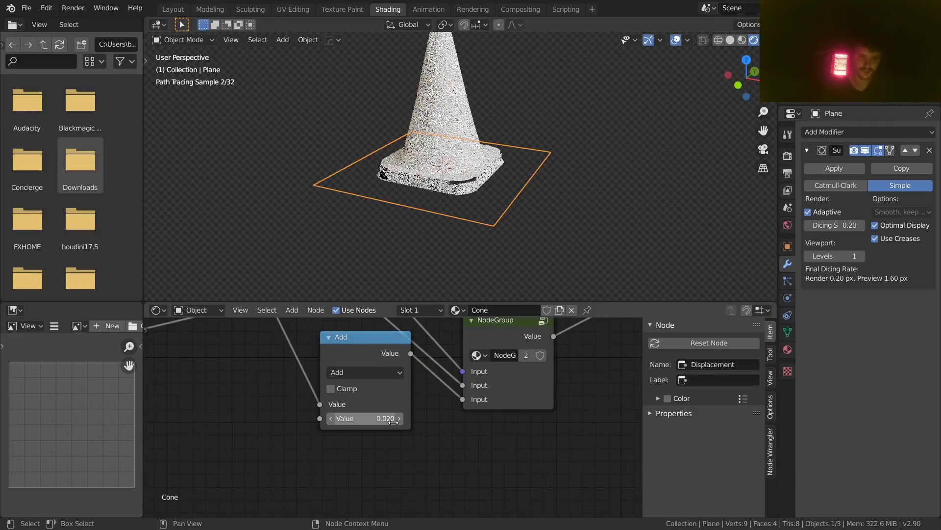
# Step: Inspect the cone's base edge up close and set the mask's Add value to 0.03
pyautogui.scroll(3, 401, 163)
pyautogui.scroll(3, 401, 163)
pyautogui.moveTo(401, 162); pyautogui.dragTo(346, 163, button='middle')
pyautogui.click(383, 419)
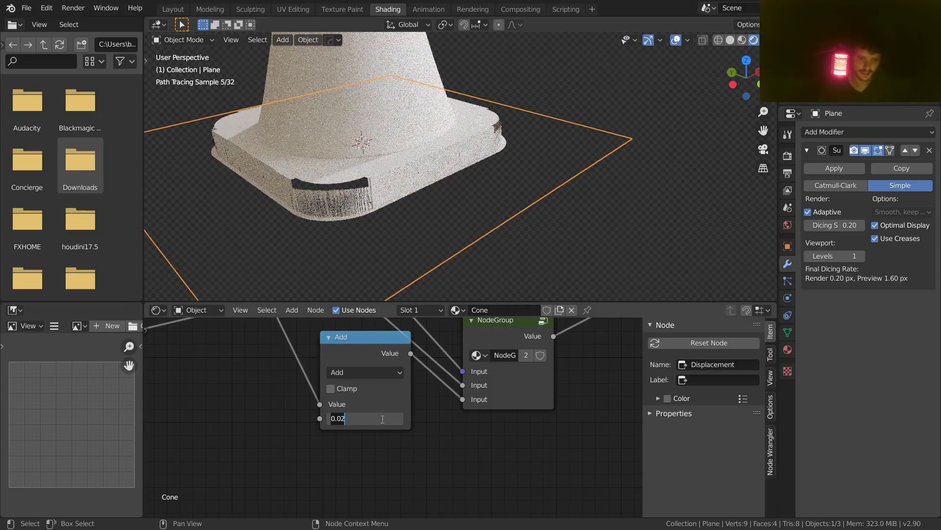
pyautogui.write('.03')
pyautogui.press('Return')
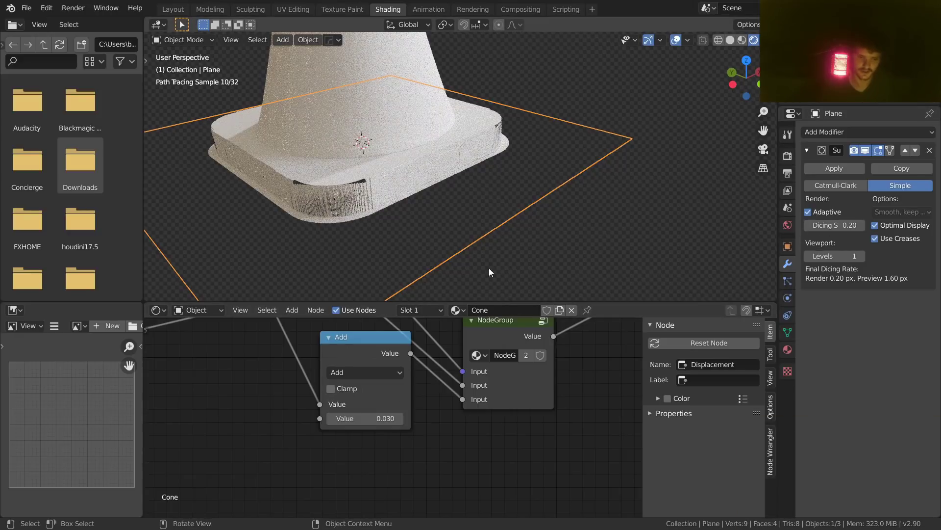
# Step: Set the mask's Add value to 0.05, check the corners of the cone's base, and save the file
pyautogui.click(389, 417)
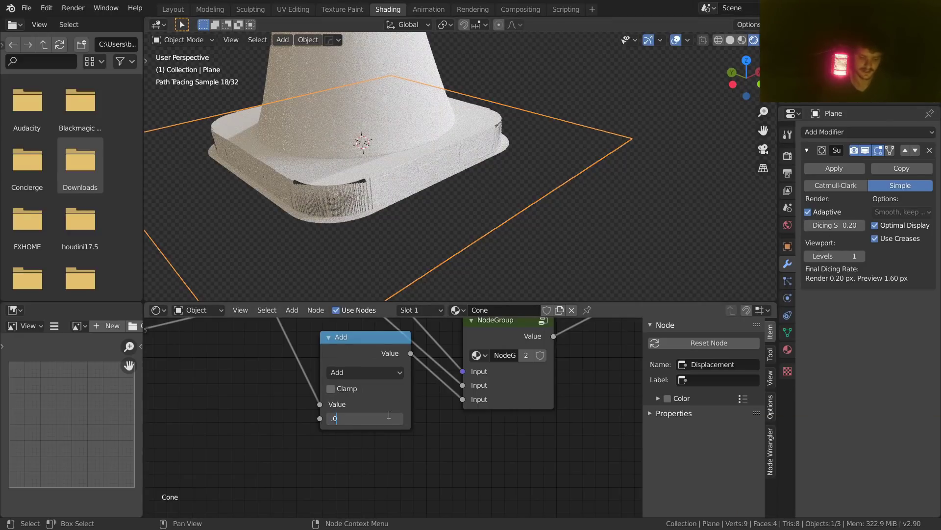
pyautogui.write('.05')
pyautogui.press('Return')
pyautogui.moveTo(497, 101); pyautogui.dragTo(475, 170, button='middle')
pyautogui.hotkey('ctrl', 's')
pyautogui.scroll(6, 475, 171)
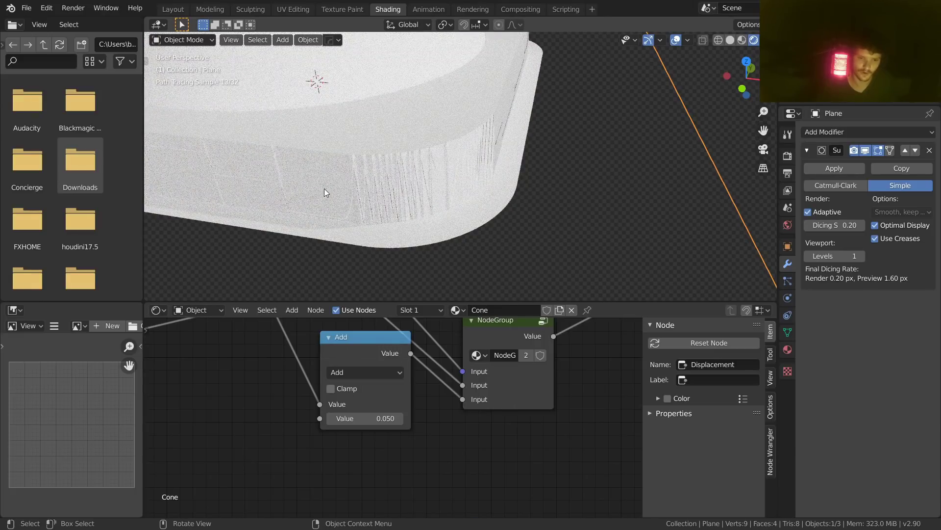
pyautogui.hotkey('ctrl', 's')
# Step: Try 0.02 as the mask's Add value, restore it to 0.05, and save the file
pyautogui.scroll(-5, 502, 172)
pyautogui.click(610, 157)
pyautogui.scroll(-4, 472, 151)
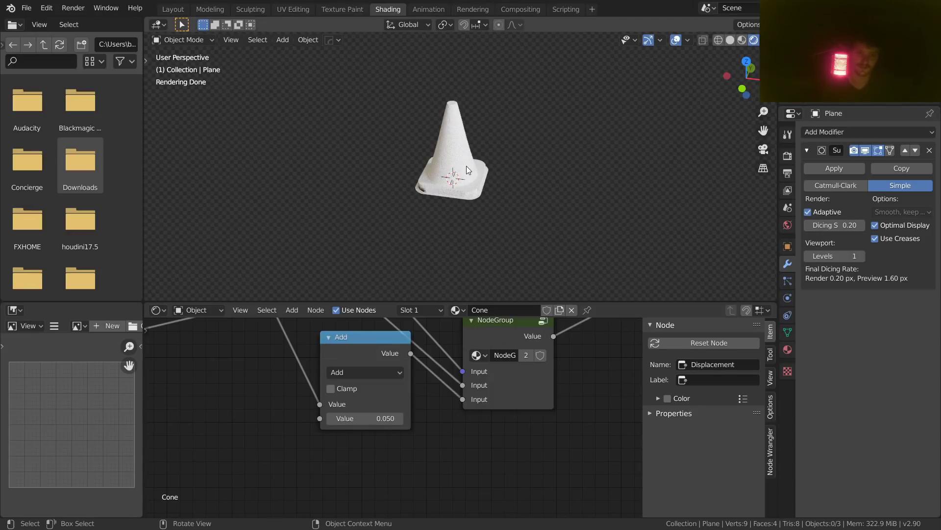
pyautogui.scroll(3, 466, 165)
pyautogui.click(337, 417)
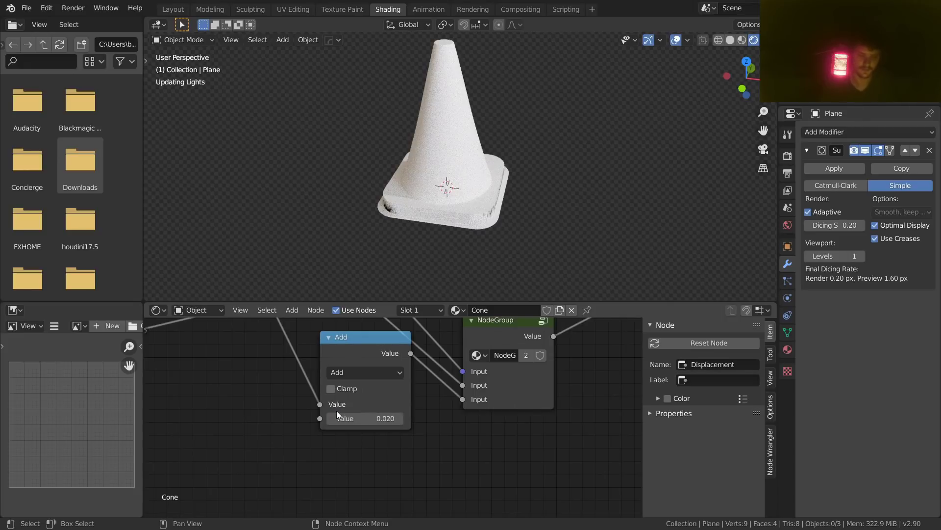
pyautogui.click(396, 416)
pyautogui.write('.05')
pyautogui.press('Return')
pyautogui.hotkey('ctrl', 's')
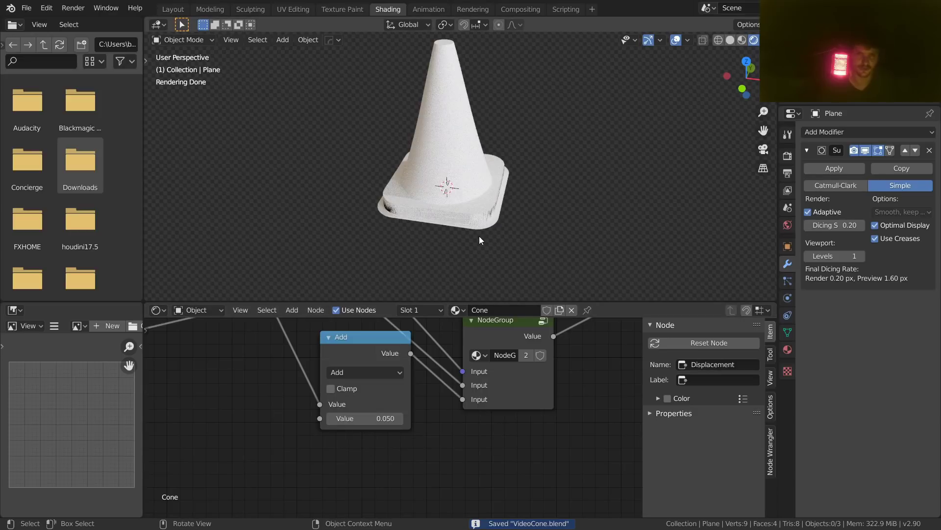
# Step: Examine the cone's sides and flat top from several angles, and save the file
pyautogui.moveTo(481, 188)
pyautogui.mouseDown(button='middle')
pyautogui.moveTo(464, 165)
pyautogui.moveTo(446, 183)
pyautogui.mouseUp(button='middle')
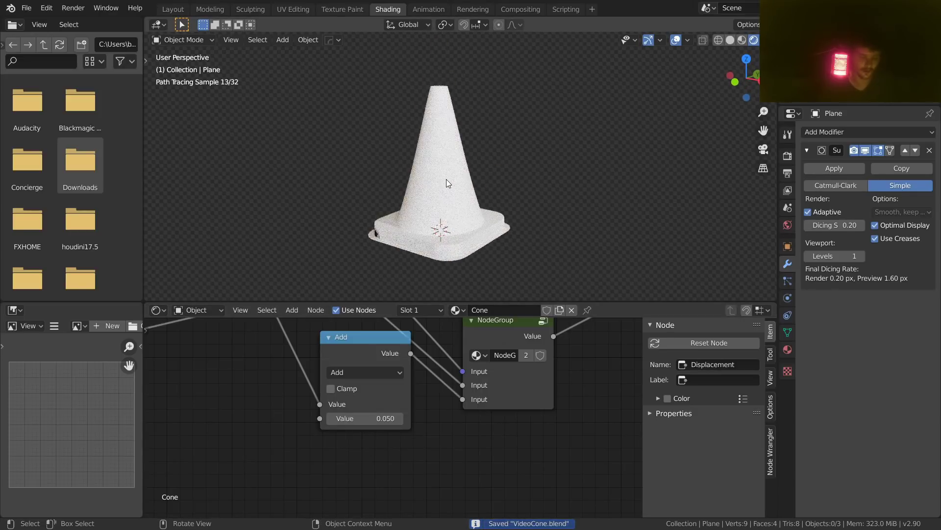
pyautogui.moveTo(441, 230)
pyautogui.mouseDown(button='middle')
pyautogui.moveTo(463, 200)
pyautogui.moveTo(469, 206)
pyautogui.mouseUp(button='middle')
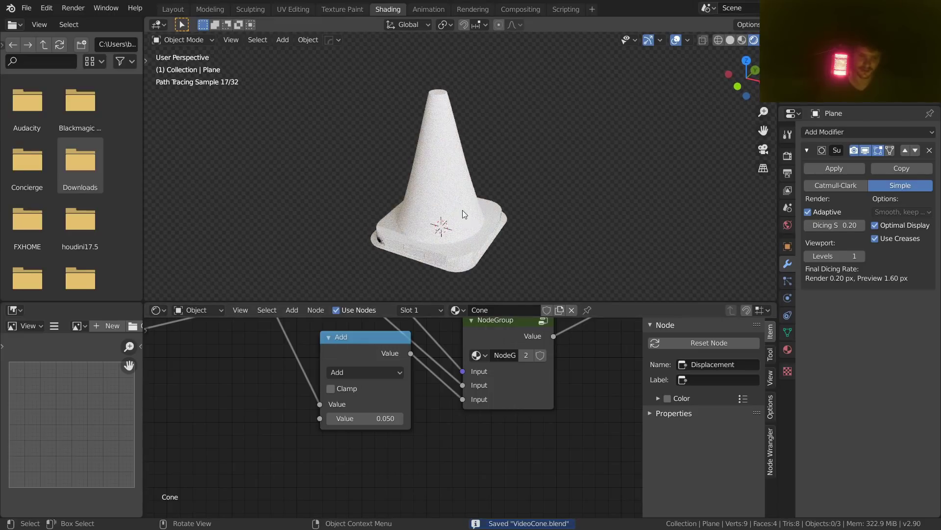
pyautogui.scroll(7, 441, 144)
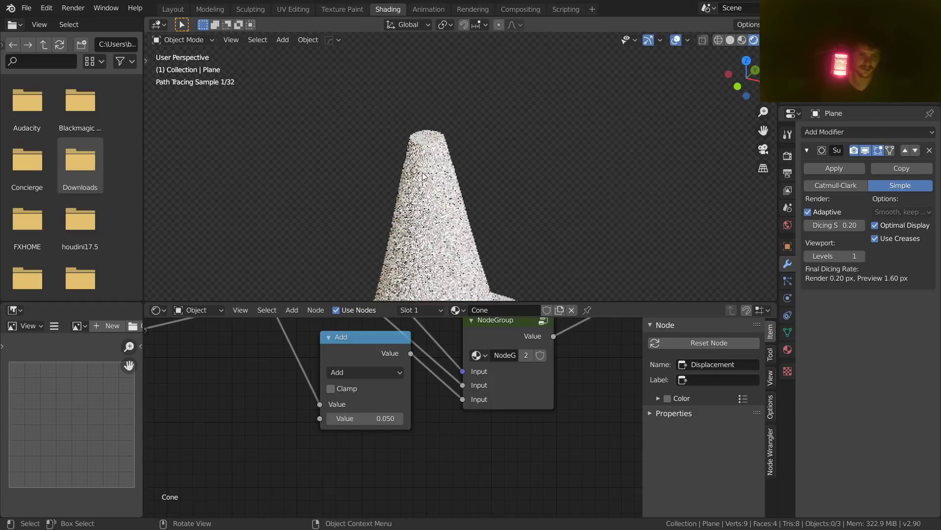
pyautogui.moveTo(406, 129); pyautogui.dragTo(410, 157, button='middle')
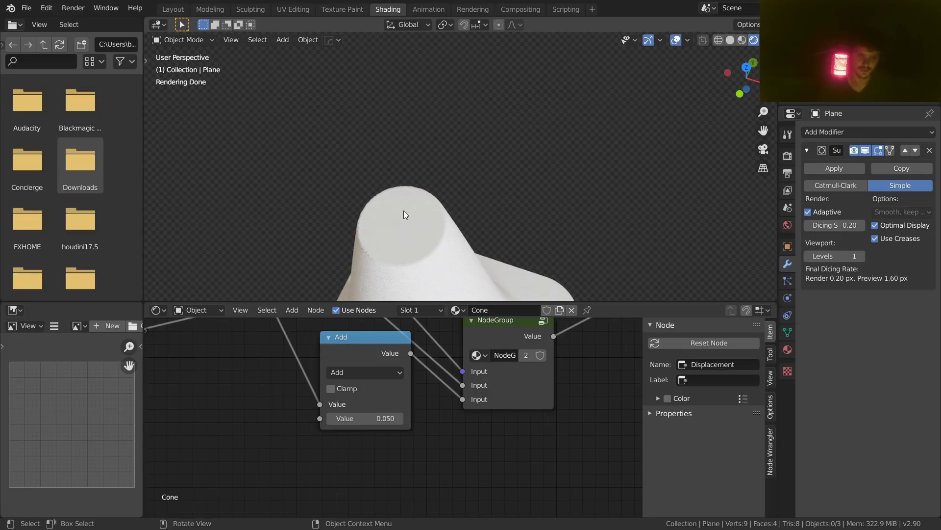
pyautogui.scroll(-5, 434, 377)
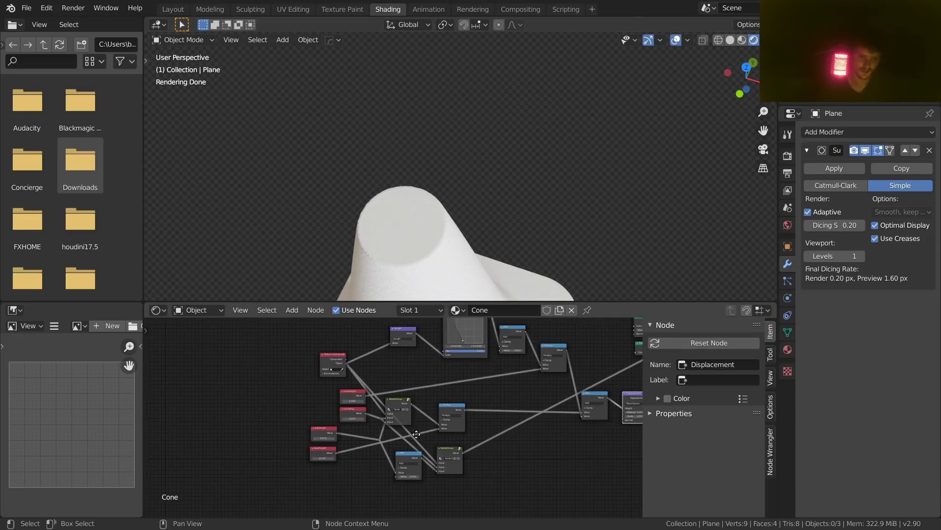
pyautogui.scroll(1, 429, 380)
pyautogui.moveTo(433, 379); pyautogui.dragTo(408, 474, button='middle')
pyautogui.hotkey('ctrl', 's')
pyautogui.scroll(-5, 419, 246)
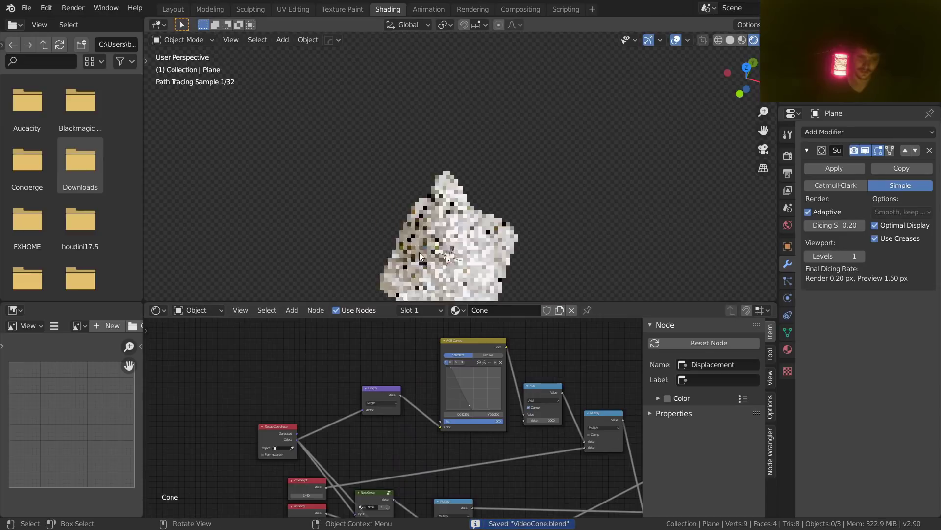
pyautogui.scroll(2, 366, 399)
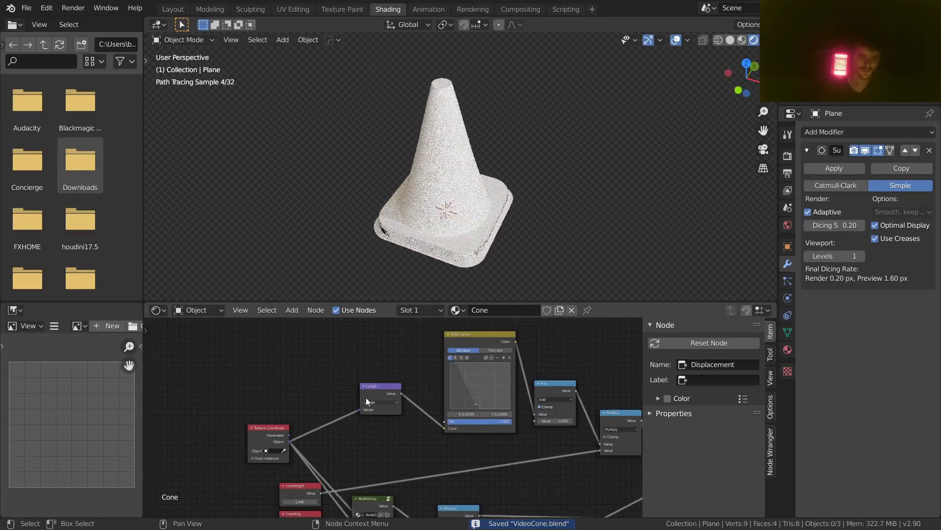
# Step: Move the Length node up, preview its output on the plane from the top view, and save the file
pyautogui.moveTo(399, 415); pyautogui.dragTo(346, 362)
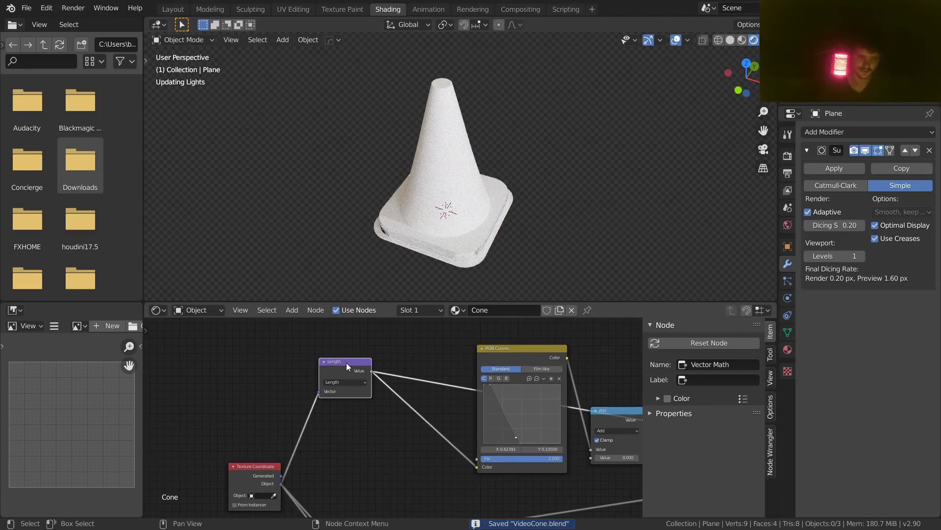
pyautogui.click(747, 60)
pyautogui.hotkey('ctrl', 's')
pyautogui.scroll(-4, 329, 361)
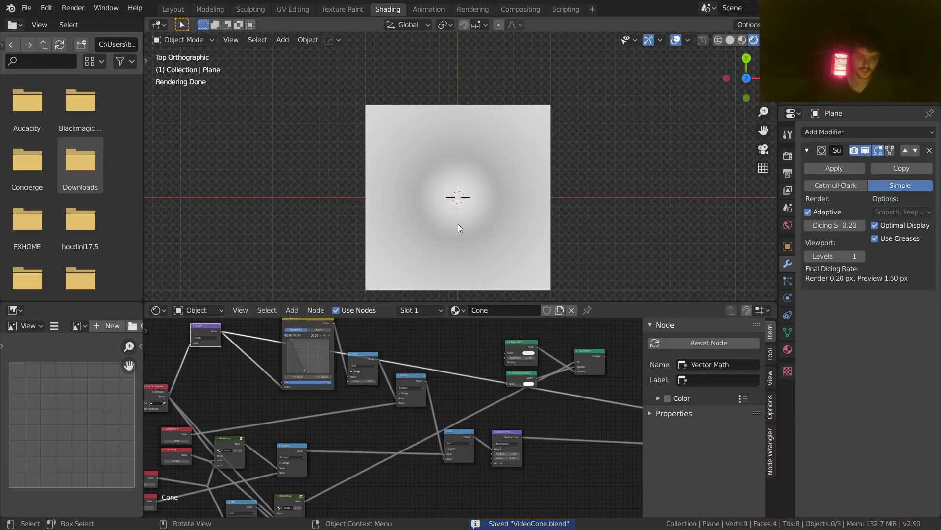
pyautogui.moveTo(565, 415); pyautogui.dragTo(355, 363, button='middle')
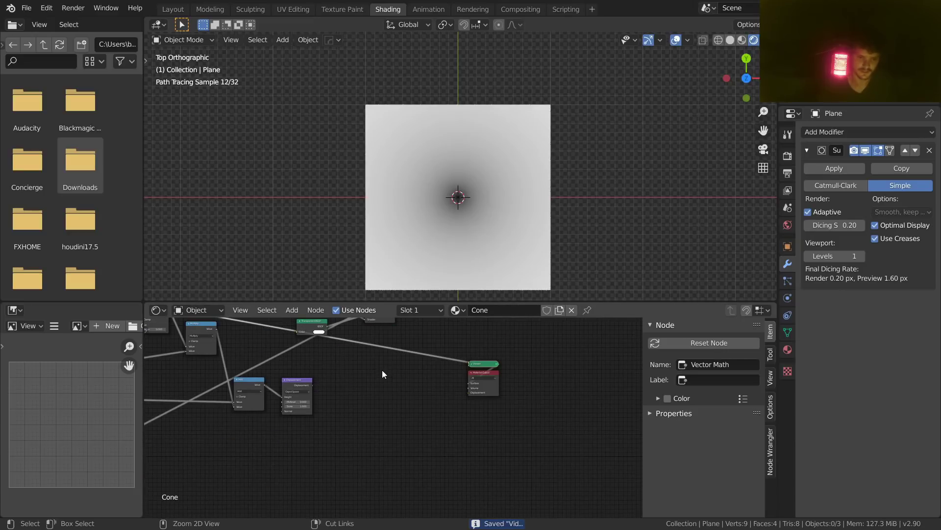
pyautogui.scroll(3, 470, 205)
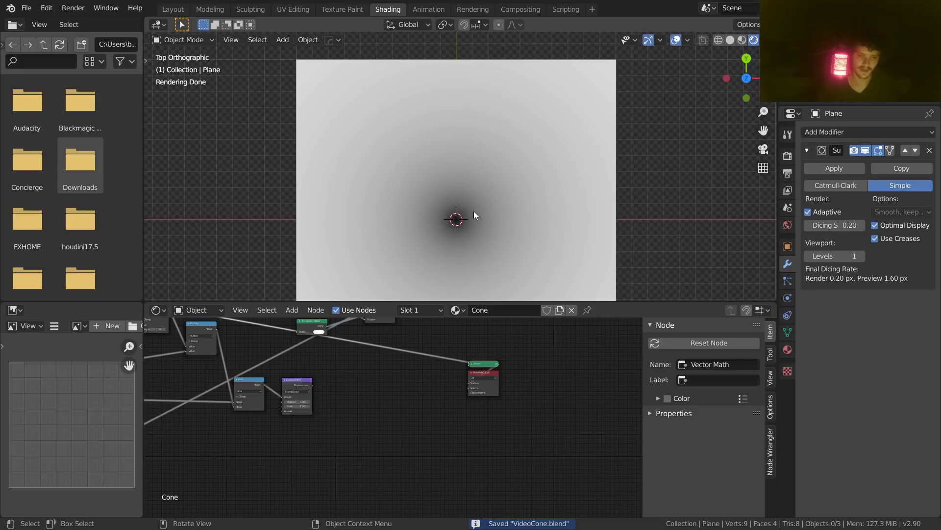
# Step: Move the Length node well above the RGB Curves node and insert a Math node on its preview link
pyautogui.moveTo(285, 444); pyautogui.dragTo(632, 461, button='middle')
pyautogui.moveTo(437, 329); pyautogui.dragTo(385, 411, button='middle')
pyautogui.moveTo(395, 369); pyautogui.dragTo(396, 377)
pyautogui.scroll(4, 343, 364)
pyautogui.moveTo(326, 364); pyautogui.dragTo(400, 406, button='middle')
pyautogui.moveTo(332, 404); pyautogui.dragTo(346, 328)
pyautogui.moveTo(371, 359); pyautogui.dragTo(313, 425, button='middle')
pyautogui.hotkey('shift', 'a')
pyautogui.click(354, 367)
pyautogui.write('math')
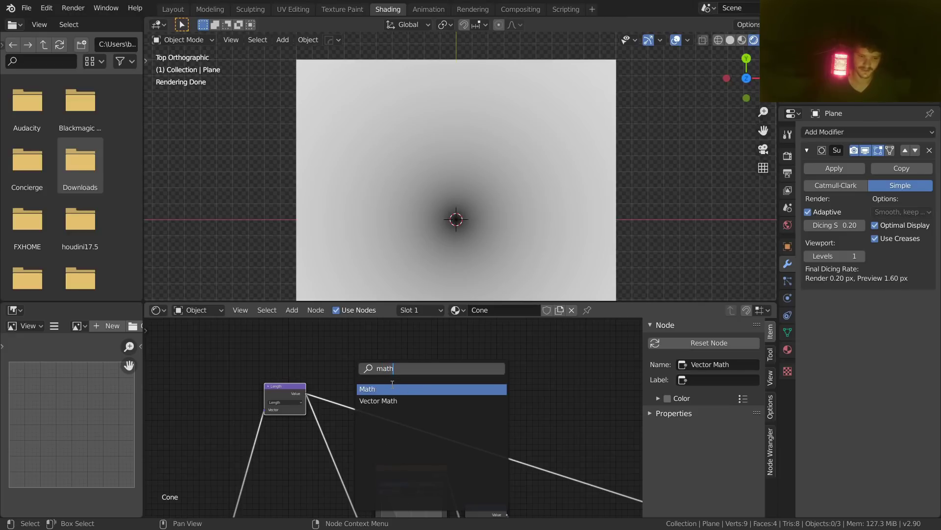
pyautogui.click(393, 388)
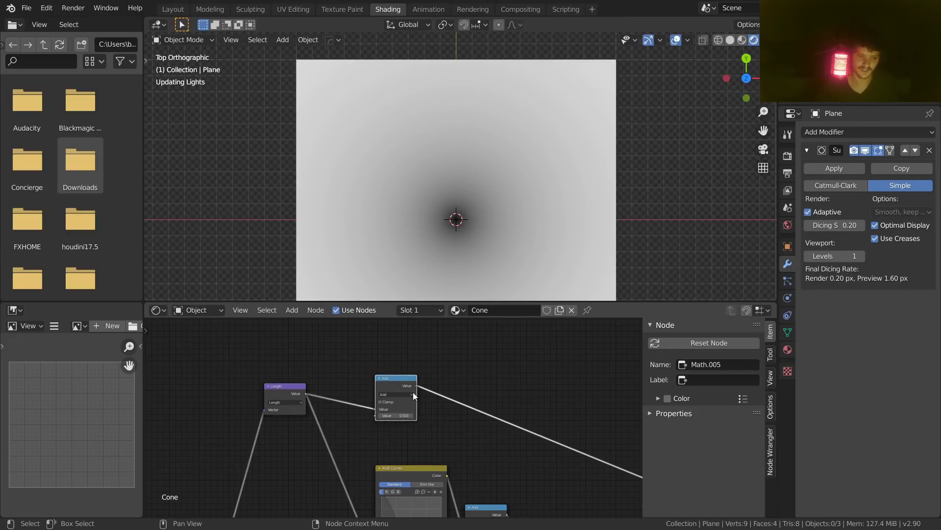
# Step: Change the new Math node's operation to Less Than and set its threshold to 0.28
pyautogui.click(416, 398)
pyautogui.scroll(2, 417, 398)
pyautogui.click(393, 383)
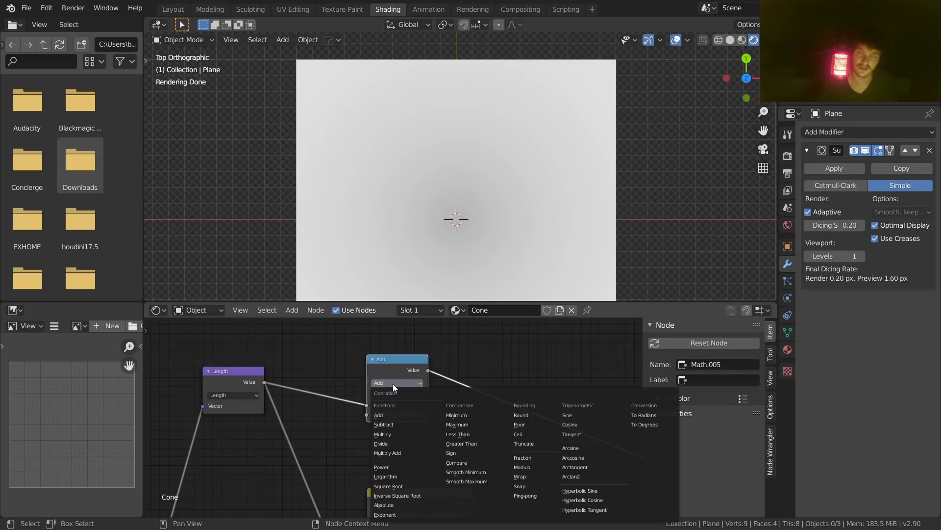
pyautogui.click(460, 436)
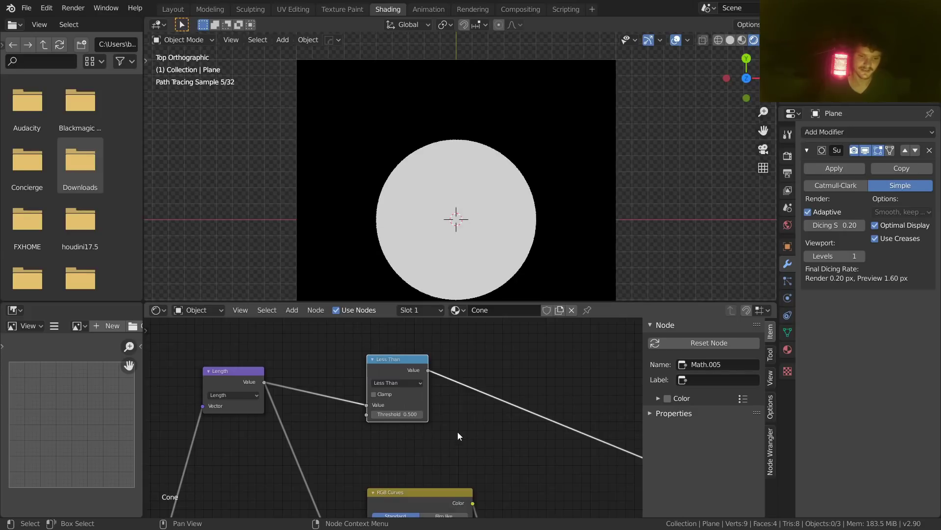
pyautogui.click(420, 414)
pyautogui.moveTo(402, 414); pyautogui.dragTo(388, 414)
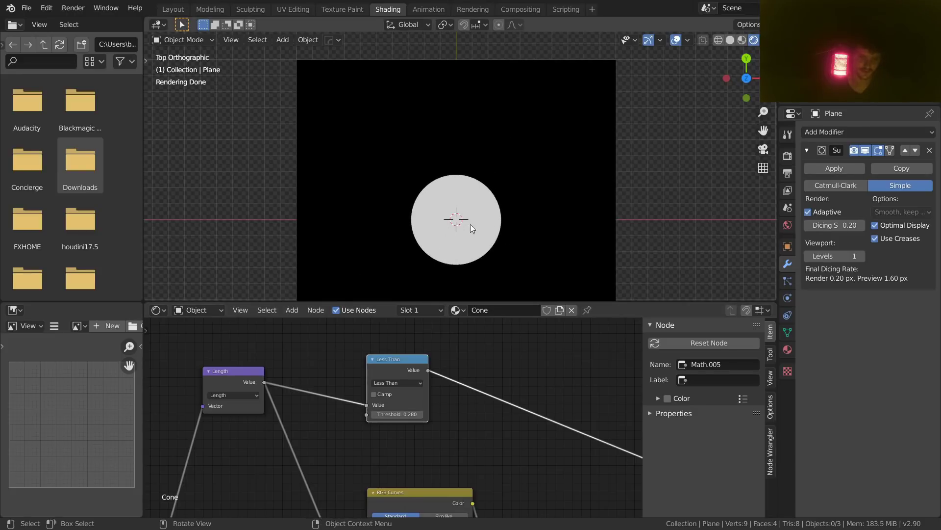
# Step: Add a Value node beside the Length node and connect it to the Less Than node's threshold
pyautogui.moveTo(341, 372); pyautogui.dragTo(497, 397, button='middle')
pyautogui.hotkey('shift', 'a')
pyautogui.click(377, 338)
pyautogui.write('val')
pyautogui.press('Return')
pyautogui.click(227, 406)
pyautogui.moveTo(272, 408); pyautogui.dragTo(521, 439)
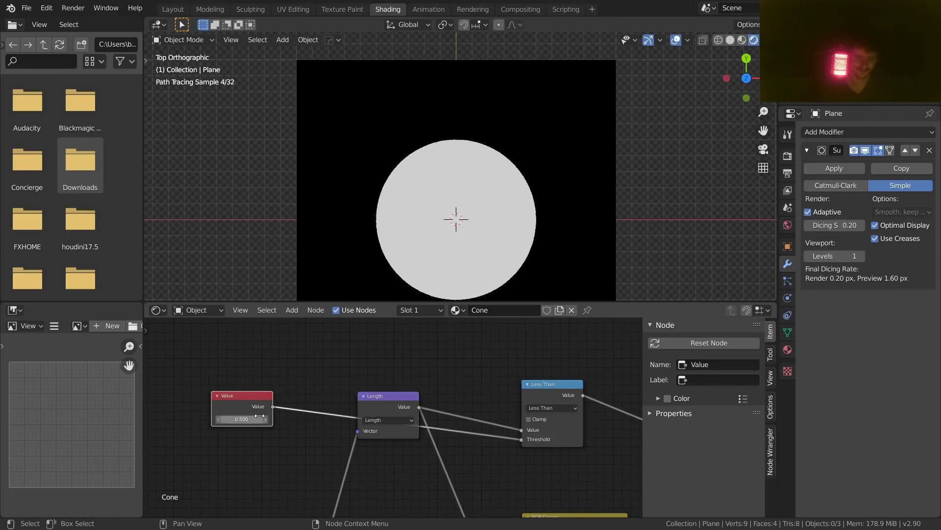
# Step: Set both the name and the label of the new Value node to punchin
pyautogui.click(728, 365)
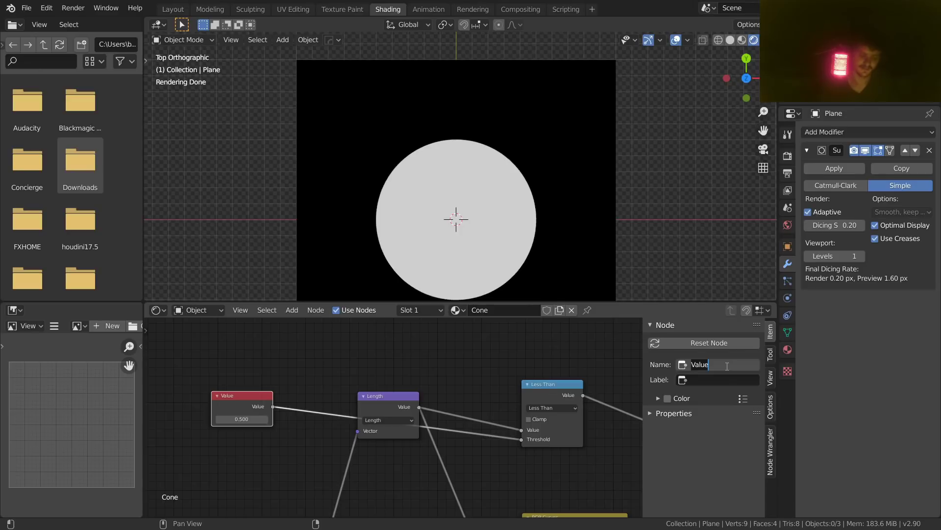
pyautogui.write('punchin')
pyautogui.press('Tab')
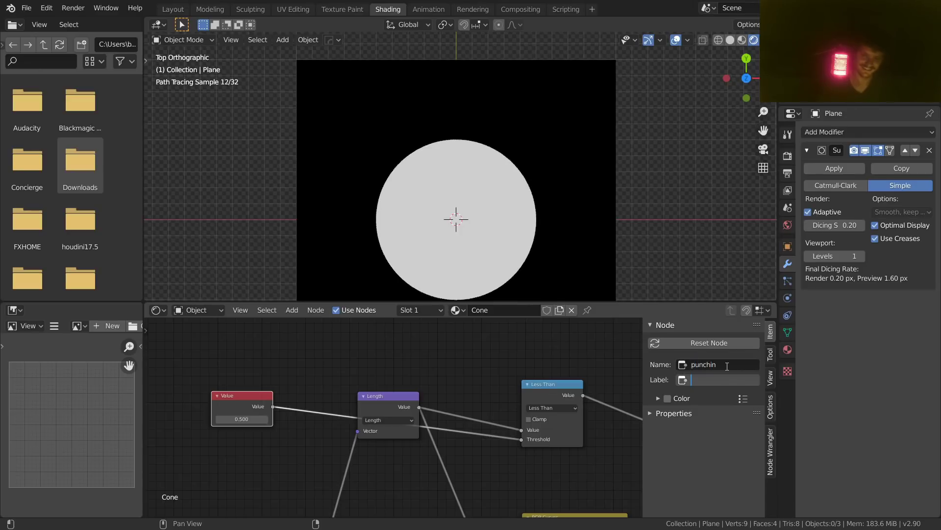
pyautogui.click(727, 364)
pyautogui.press('Tab')
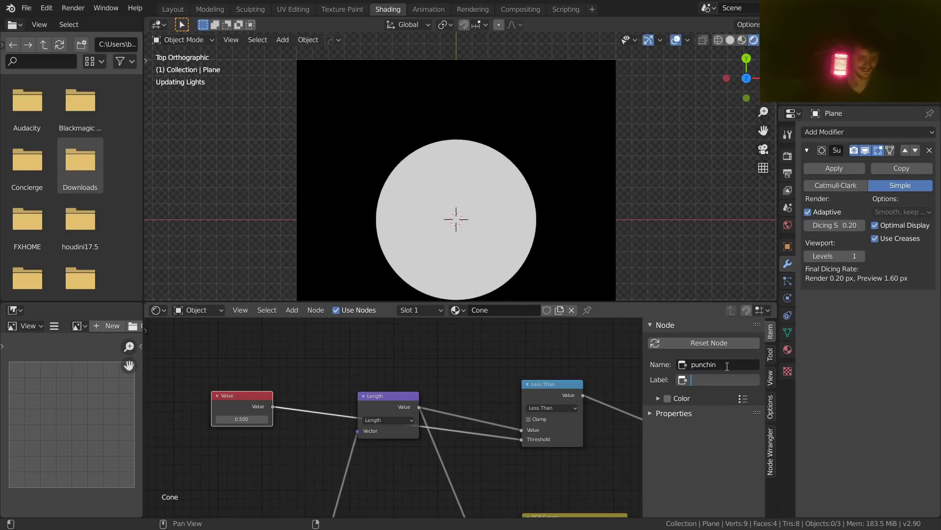
pyautogui.press('Return')
# Step: Move the punchin node down beneath the baseheight value node
pyautogui.scroll(-2, 396, 414)
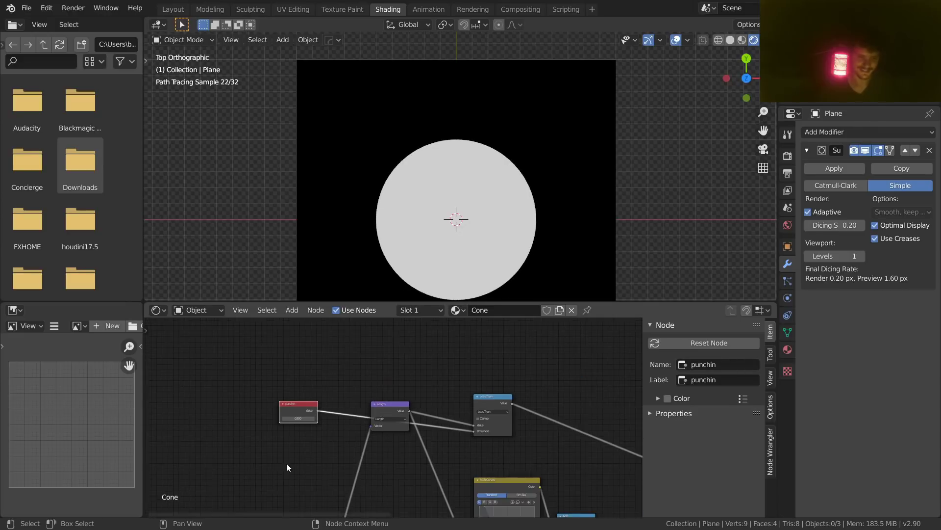
pyautogui.moveTo(287, 463); pyautogui.dragTo(334, 380, button='middle')
pyautogui.scroll(-1, 362, 363)
pyautogui.press('g')
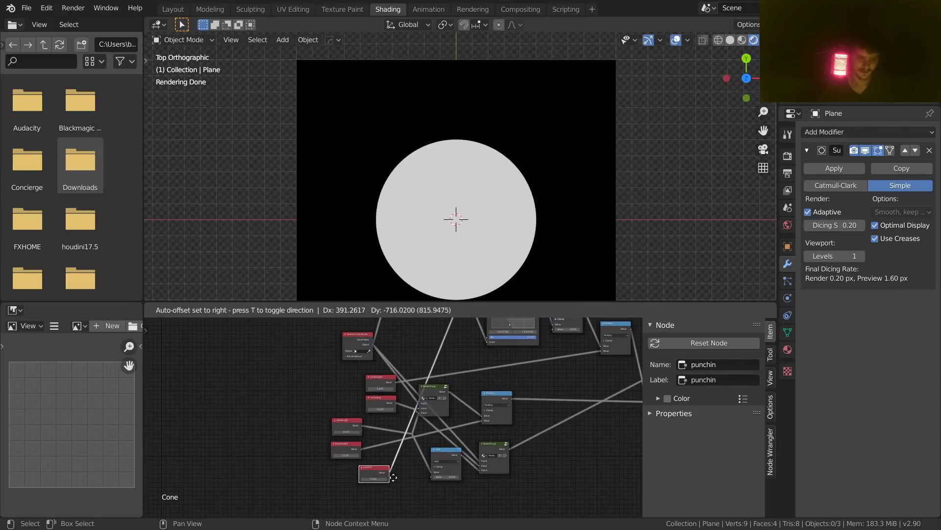
pyautogui.click(395, 478)
pyautogui.scroll(8, 338, 462)
pyautogui.moveTo(370, 462); pyautogui.dragTo(369, 375, button='middle')
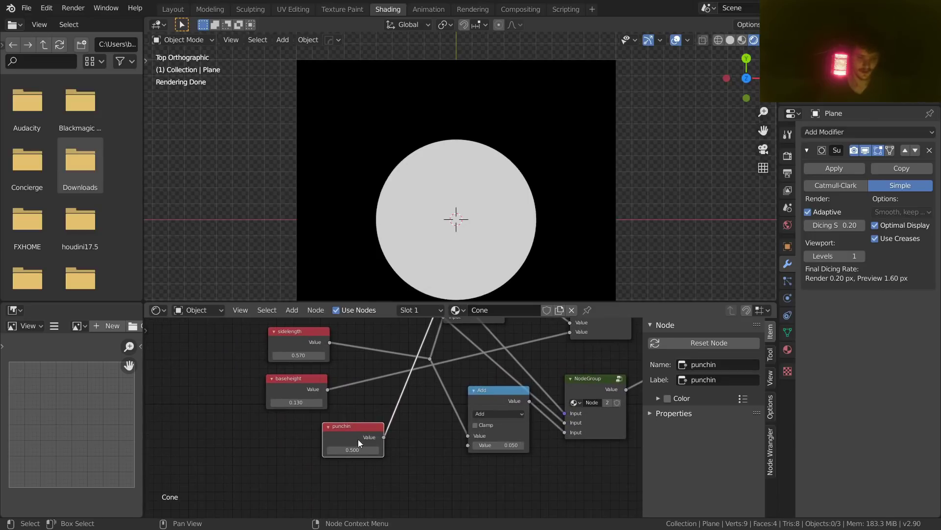
pyautogui.moveTo(357, 451); pyautogui.dragTo(364, 452)
pyautogui.hotkey('ctrl', 'z')
# Step: Reconnect the Displacement node to the Material Output, restore the Mix Shader as the surface, and save the file
pyautogui.scroll(-8, 404, 439)
pyautogui.moveTo(549, 338); pyautogui.dragTo(363, 520, button='middle')
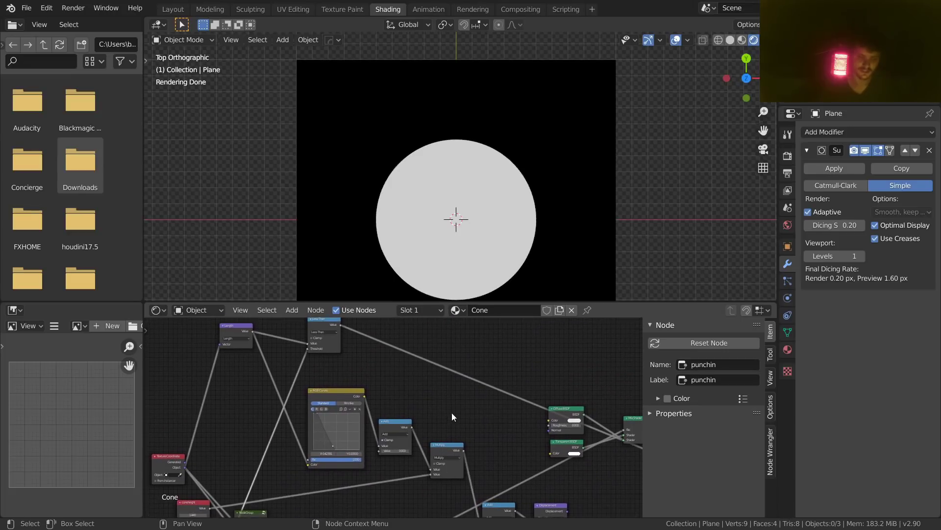
pyautogui.moveTo(436, 420); pyautogui.dragTo(378, 347, button='middle')
pyautogui.moveTo(460, 445); pyautogui.dragTo(505, 438)
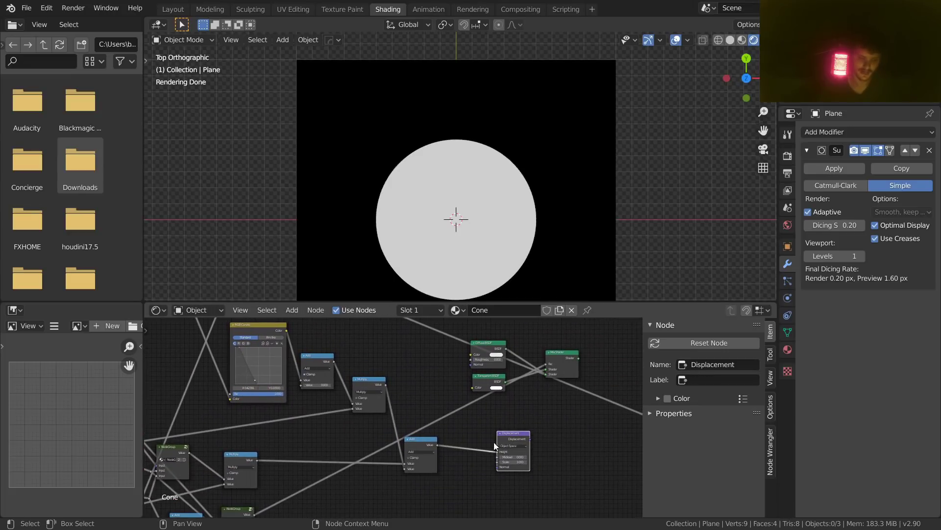
pyautogui.moveTo(515, 437); pyautogui.dragTo(372, 436, button='middle')
pyautogui.moveTo(372, 437); pyautogui.dragTo(502, 452)
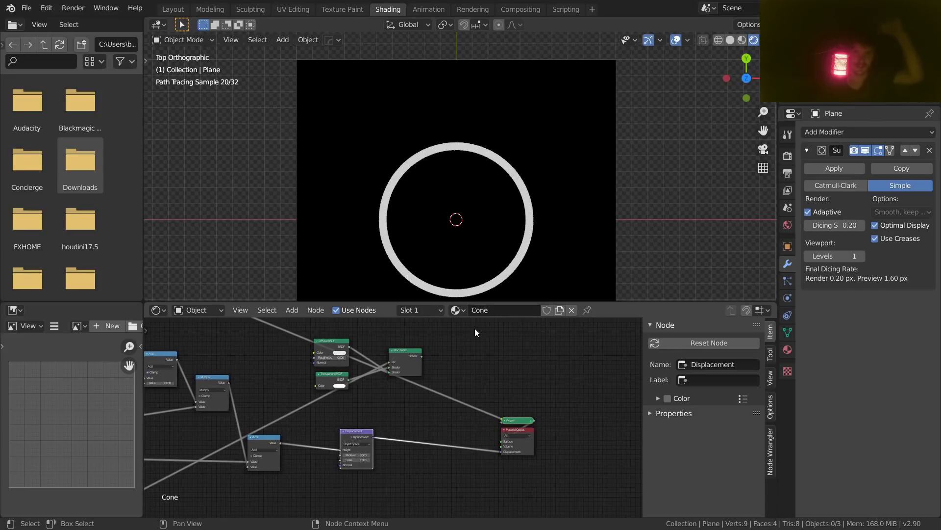
pyautogui.keyDown('ctrl'); pyautogui.keyDown('shift'); pyautogui.click(405, 366); pyautogui.keyUp('shift'); pyautogui.keyUp('ctrl')
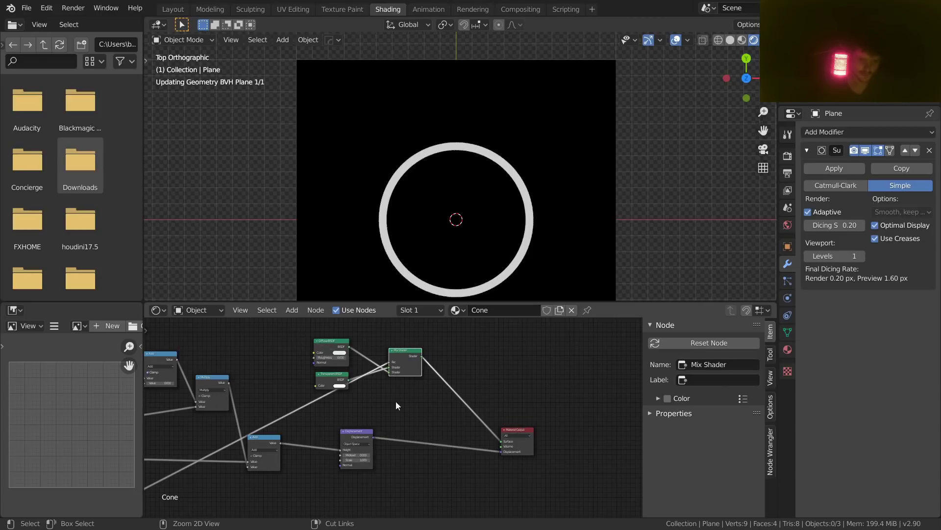
pyautogui.hotkey('ctrl', 's')
# Step: Duplicate the final Add node, insert the copy before the Displacement node, and change its operation to Subtract
pyautogui.moveTo(470, 237); pyautogui.dragTo(473, 181, button='middle')
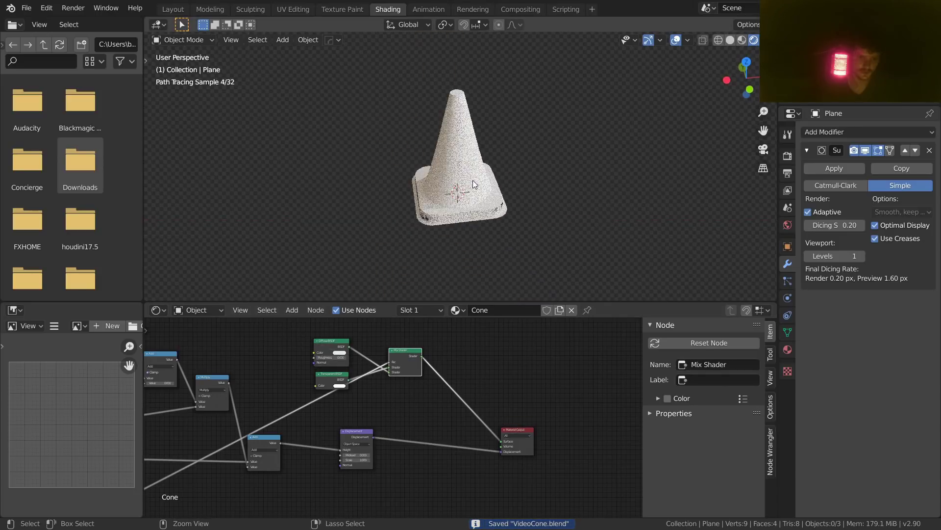
pyautogui.moveTo(292, 447); pyautogui.dragTo(436, 432, button='middle')
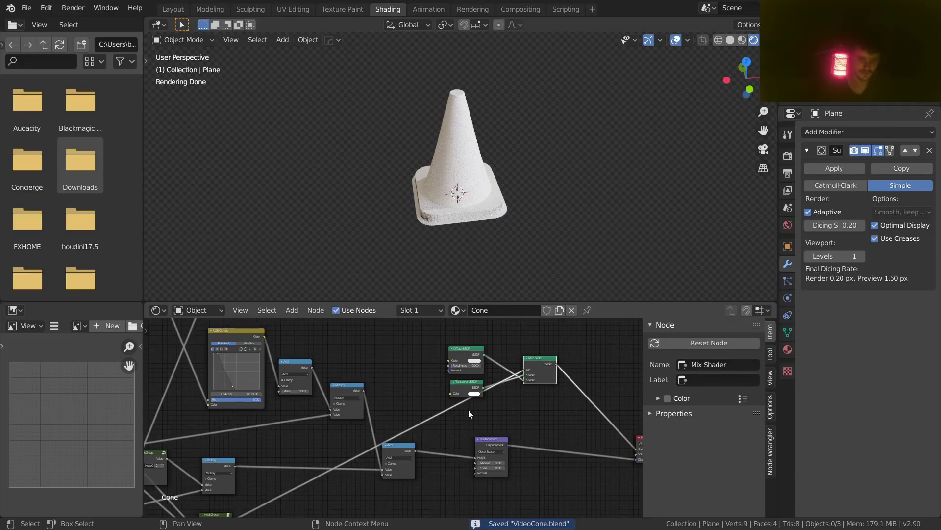
pyautogui.moveTo(308, 410); pyautogui.dragTo(410, 355, button='middle')
pyautogui.moveTo(322, 402); pyautogui.dragTo(332, 398)
pyautogui.moveTo(448, 366); pyautogui.dragTo(380, 424, button='middle')
pyautogui.click(378, 385)
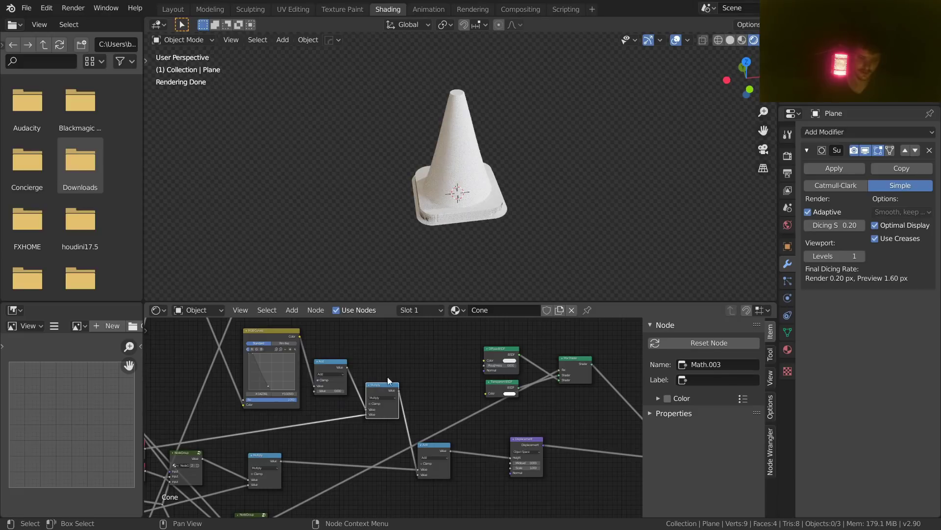
pyautogui.scroll(2, 356, 439)
pyautogui.click(385, 459)
pyautogui.hotkey('shift', 'd')
pyautogui.click(462, 453)
pyautogui.click(464, 461)
pyautogui.press('s')
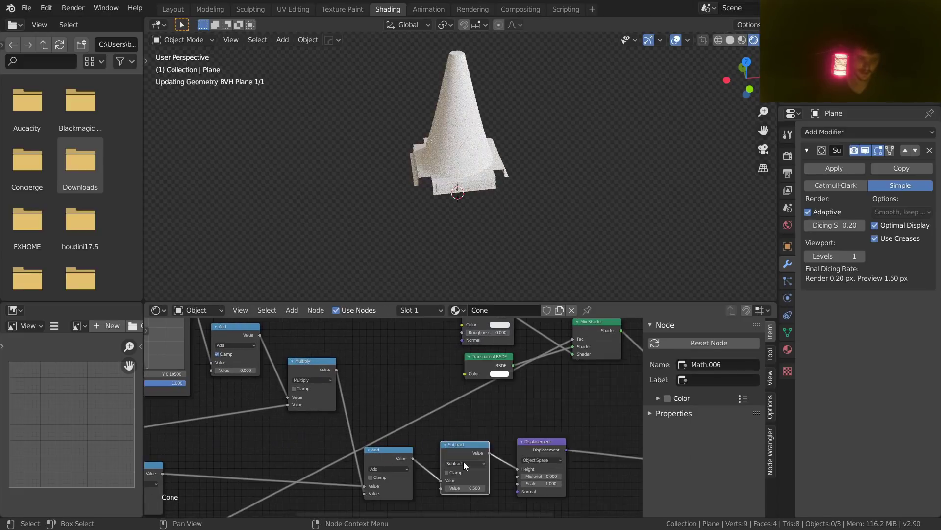
# Step: Connect the Less Than output to the Subtract node's second value, restore the Mix Shader output, and save the file
pyautogui.scroll(-4, 420, 431)
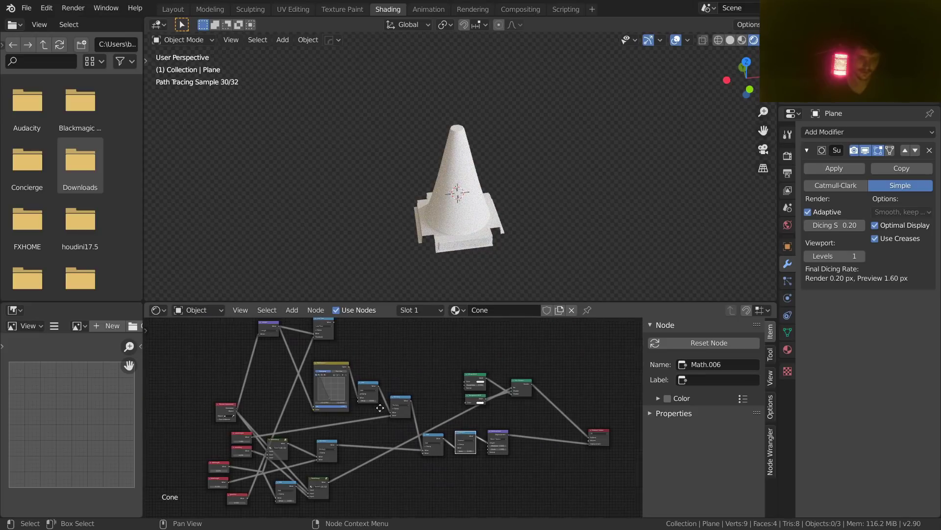
pyautogui.keyDown('ctrl'); pyautogui.keyDown('shift'); pyautogui.click(311, 341); pyautogui.keyUp('shift'); pyautogui.keyUp('ctrl')
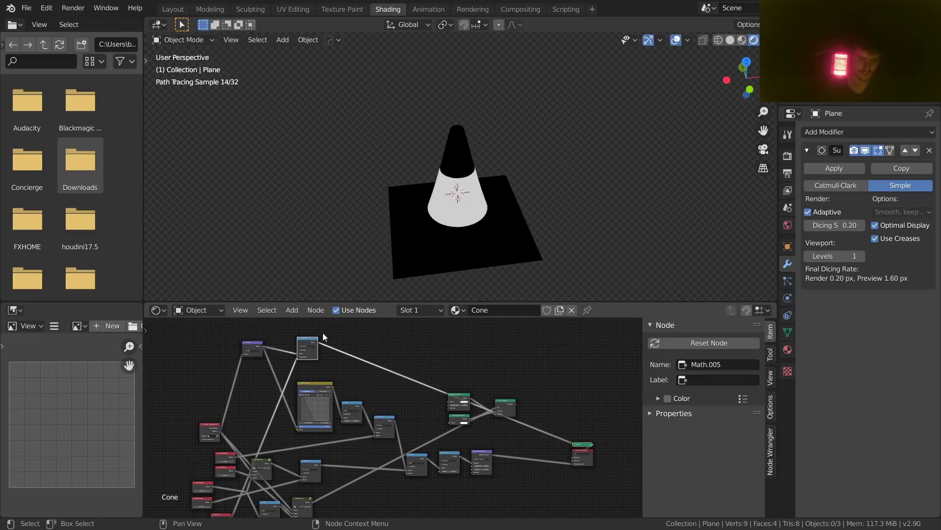
pyautogui.moveTo(317, 340); pyautogui.dragTo(440, 472)
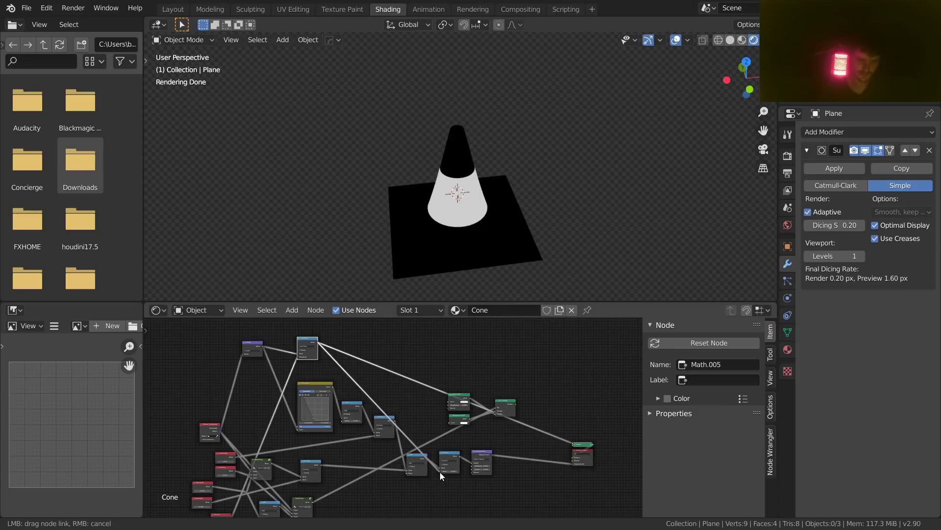
pyautogui.keyDown('ctrl'); pyautogui.keyDown('shift'); pyautogui.click(511, 405); pyautogui.keyUp('shift'); pyautogui.keyUp('ctrl')
pyautogui.hotkey('ctrl', 's')
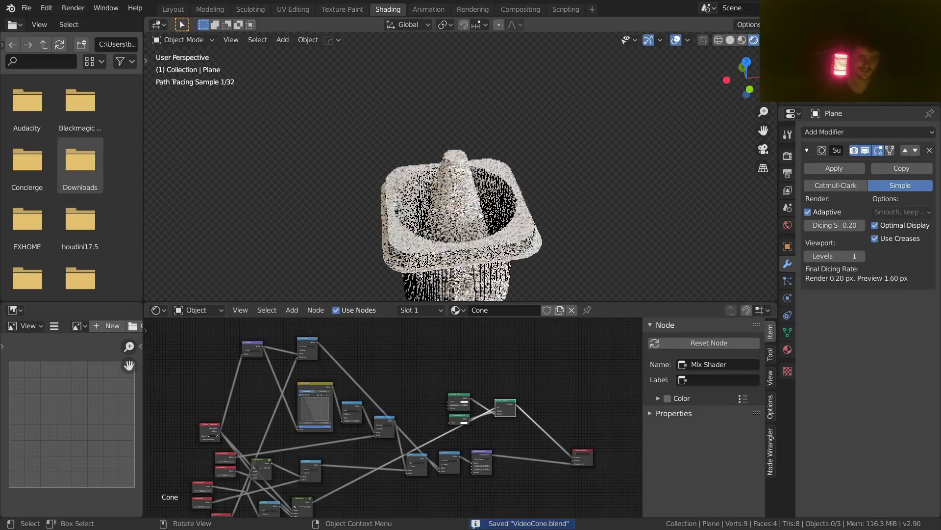
# Step: Try punchin values of 0.1 and 0.05 while inspecting the hole in the cone's top
pyautogui.moveTo(479, 211); pyautogui.dragTo(470, 245, button='middle')
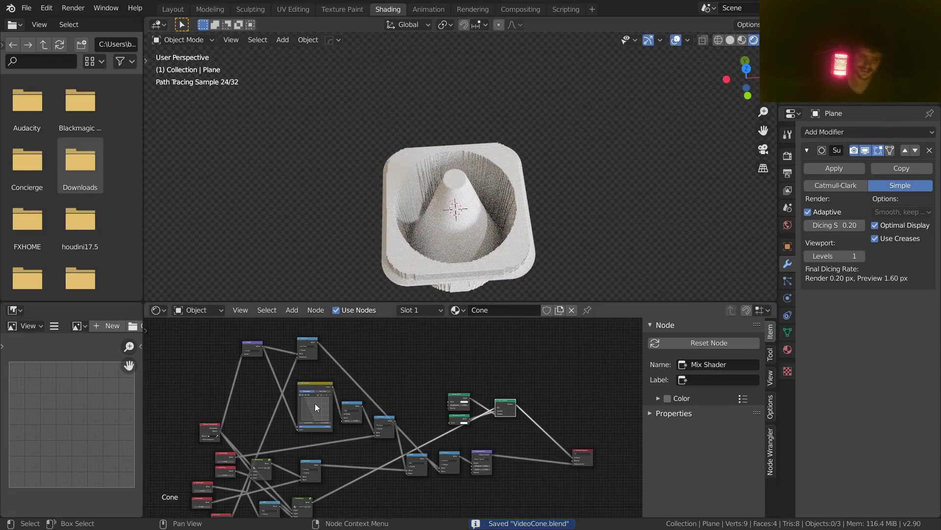
pyautogui.scroll(6, 395, 421)
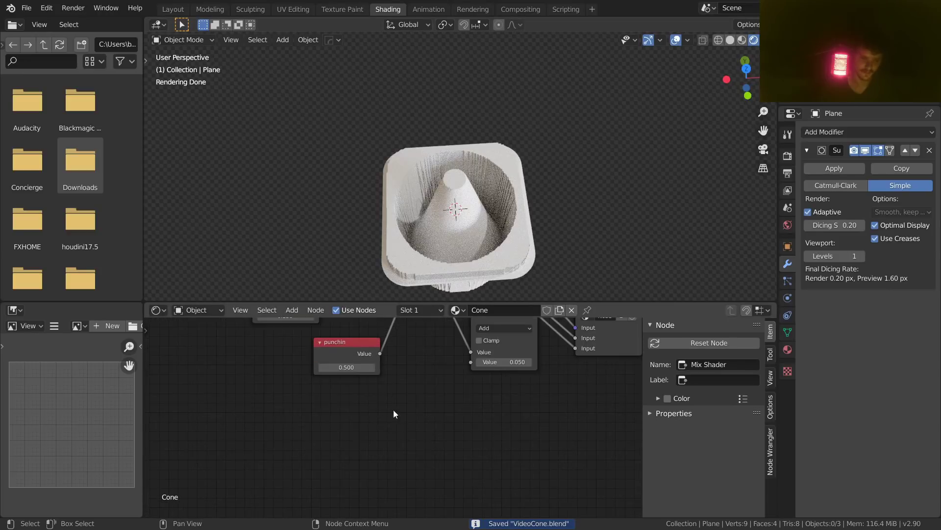
pyautogui.moveTo(395, 420); pyautogui.dragTo(400, 456, button='middle')
pyautogui.press('BackSpace')
pyautogui.write('1')
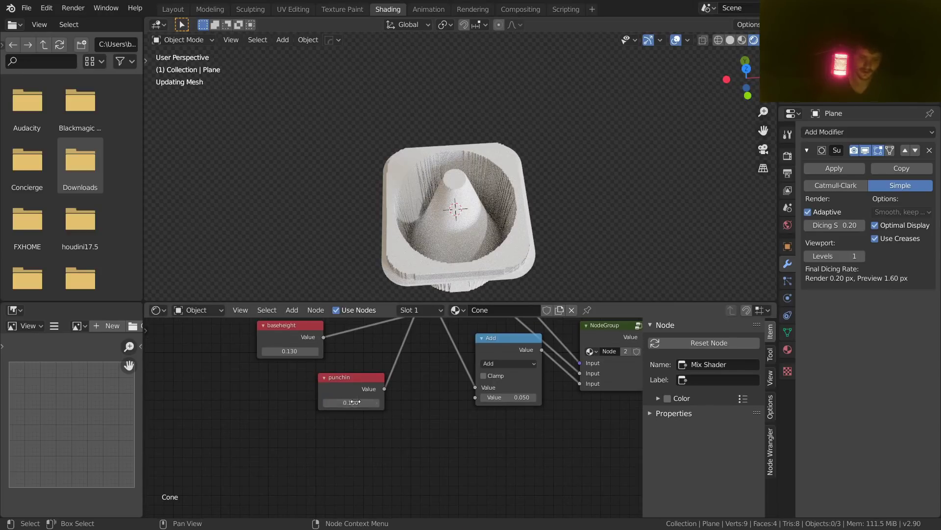
pyautogui.press('Return')
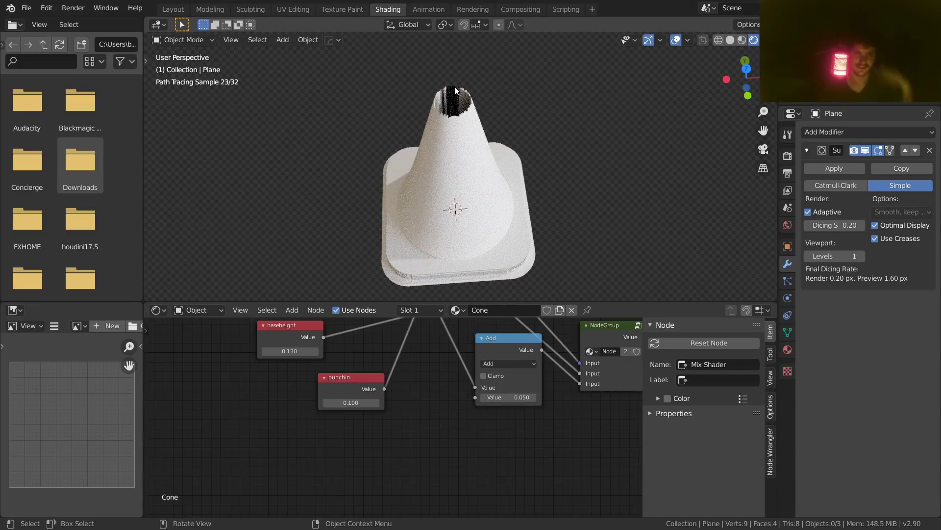
pyautogui.moveTo(353, 403); pyautogui.dragTo(340, 403)
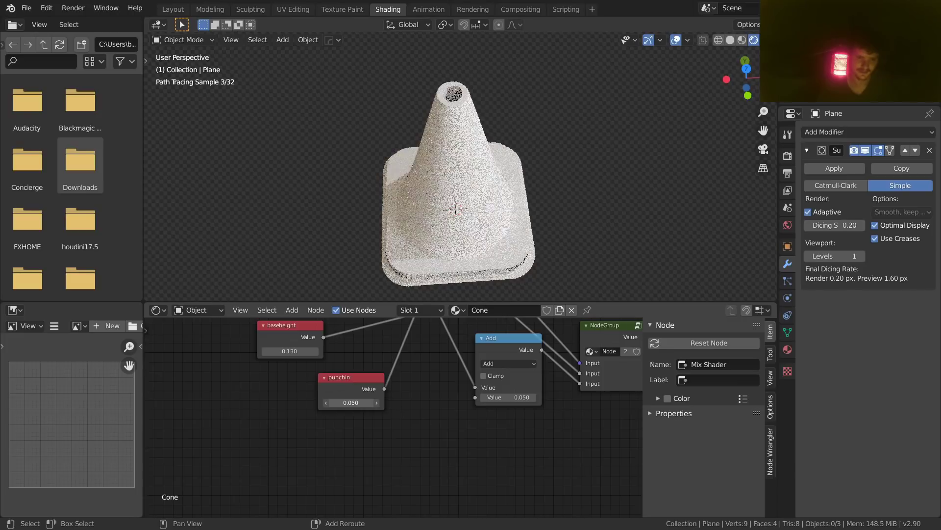
pyautogui.scroll(5, 465, 104)
pyautogui.keyDown('ctrl'); pyautogui.moveTo(465, 100); pyautogui.dragTo(440, 170, button='middle'); pyautogui.keyUp('ctrl')
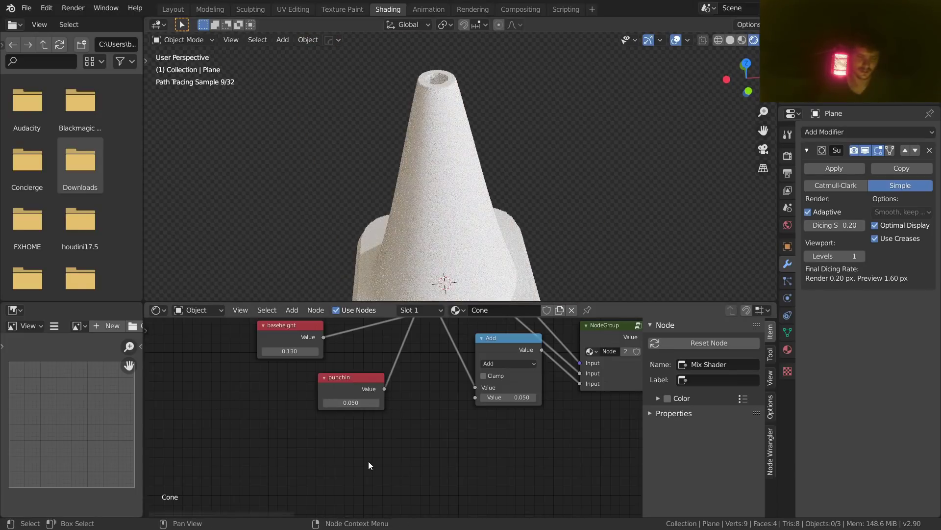
# Step: Set the punchin value to 0.06 and save the file
pyautogui.click(353, 407)
pyautogui.write('.0')
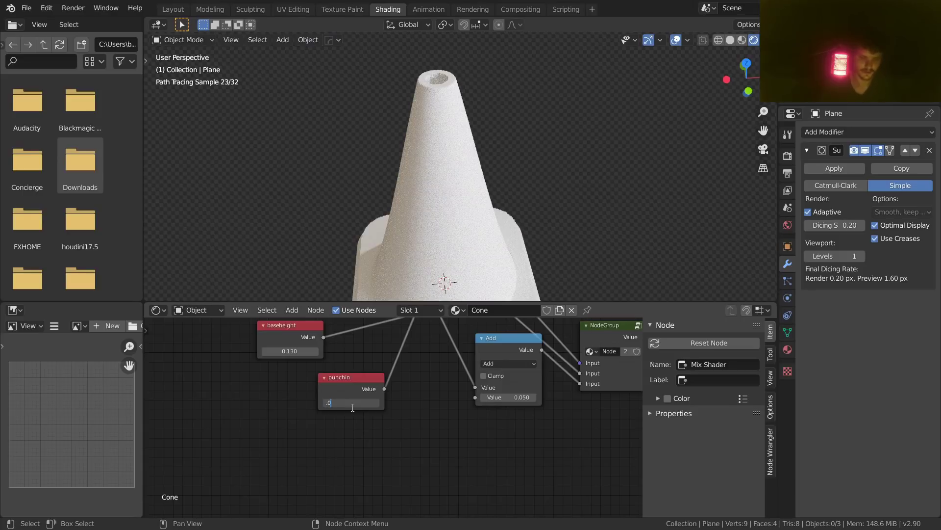
pyautogui.write('6')
pyautogui.press('Return')
pyautogui.scroll(-3, 460, 139)
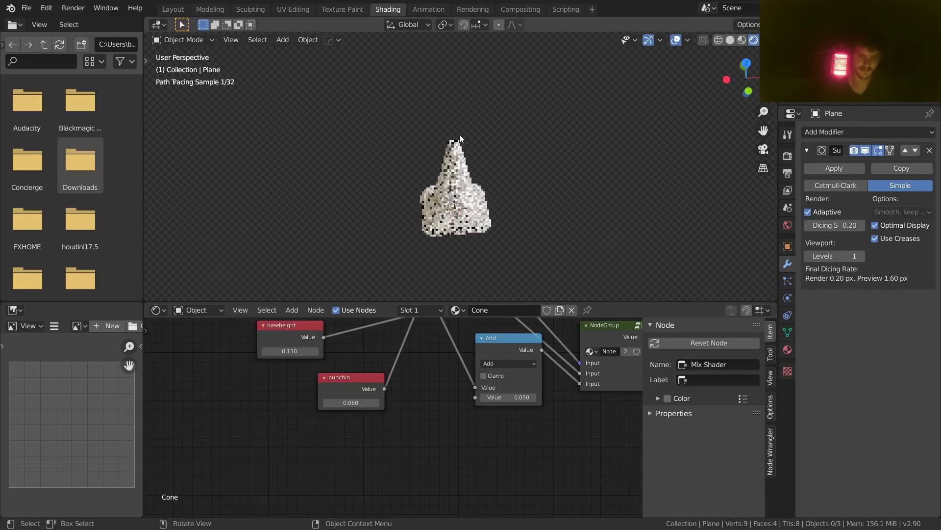
pyautogui.hotkey('ctrl', 's')
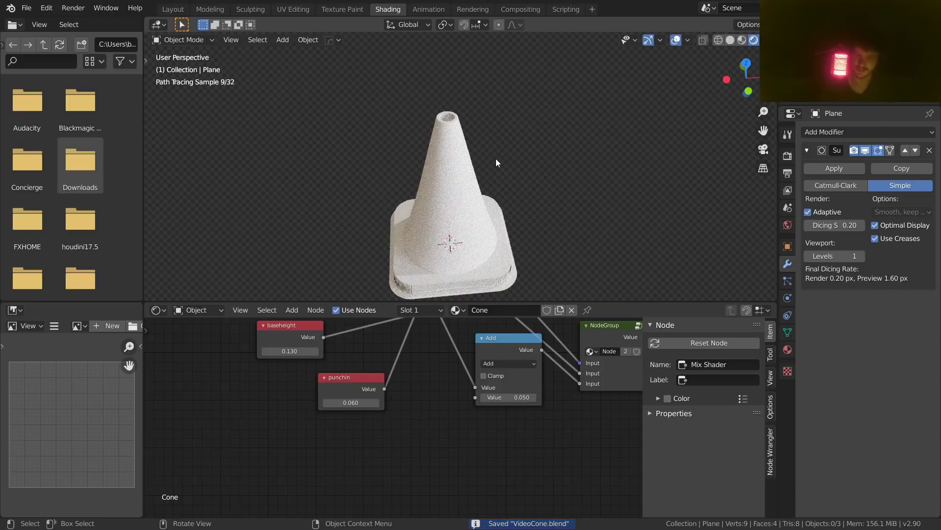
# Step: Preview the Less Than mask on the flat plane with displacement disconnected, and reconnect the Displacement node to the Material Output
pyautogui.scroll(-6, 490, 360)
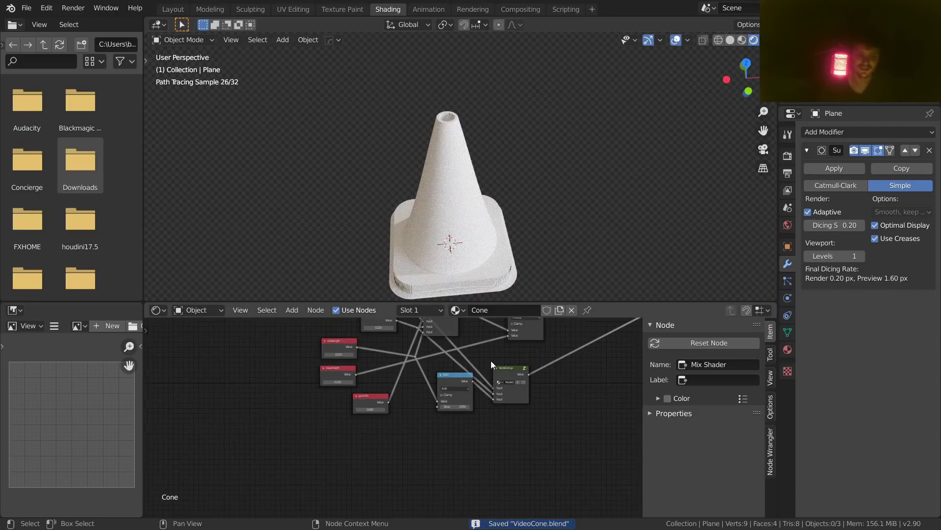
pyautogui.scroll(7, 399, 442)
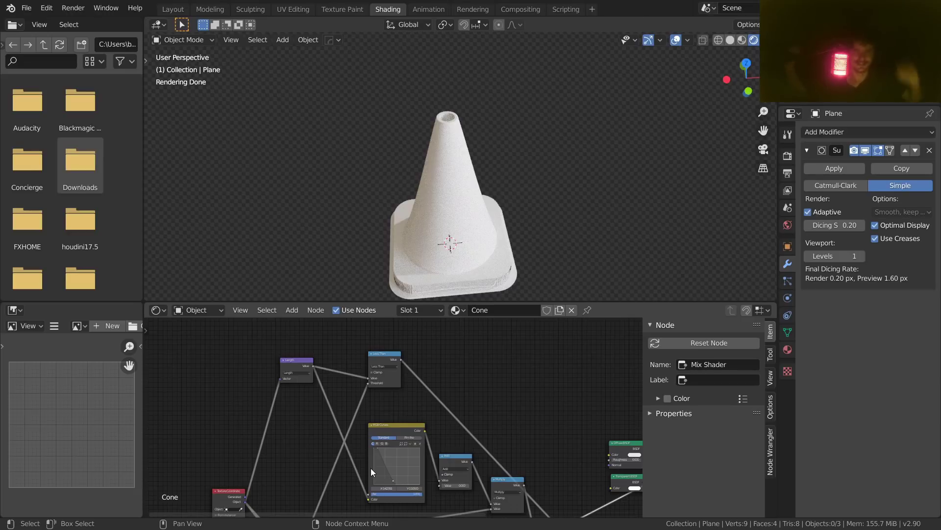
pyautogui.keyDown('ctrl'); pyautogui.keyDown('shift'); pyautogui.click(383, 355); pyautogui.keyUp('shift'); pyautogui.keyUp('ctrl')
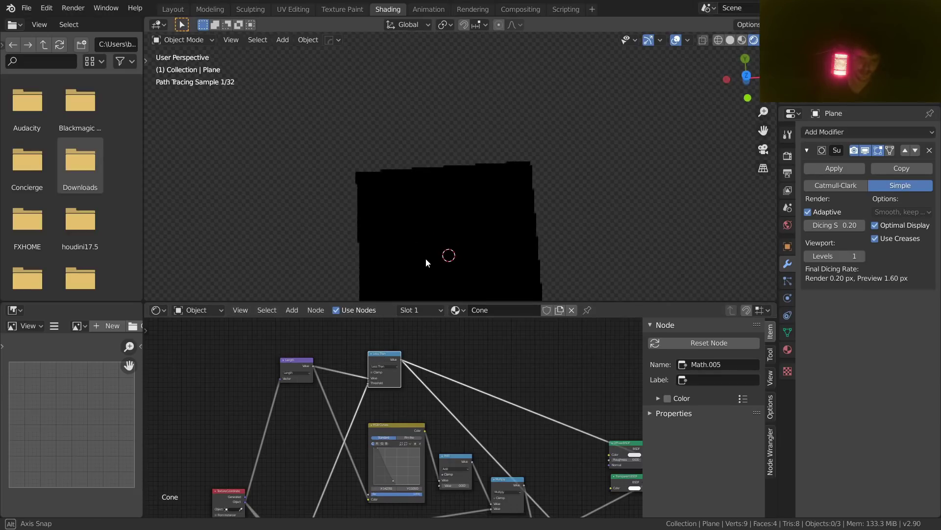
pyautogui.moveTo(426, 245); pyautogui.dragTo(425, 239, button='middle')
pyautogui.moveTo(560, 482); pyautogui.dragTo(258, 375, button='middle')
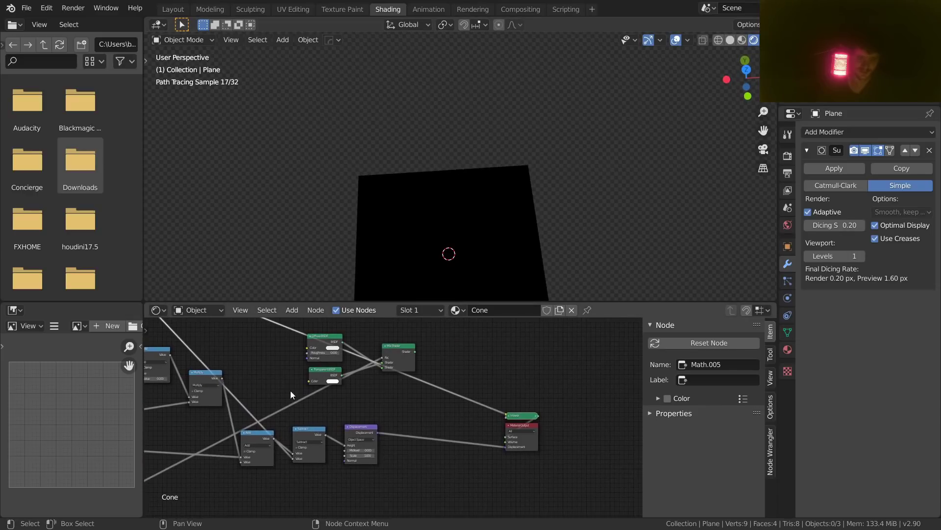
pyautogui.moveTo(467, 252); pyautogui.dragTo(464, 205, button='middle')
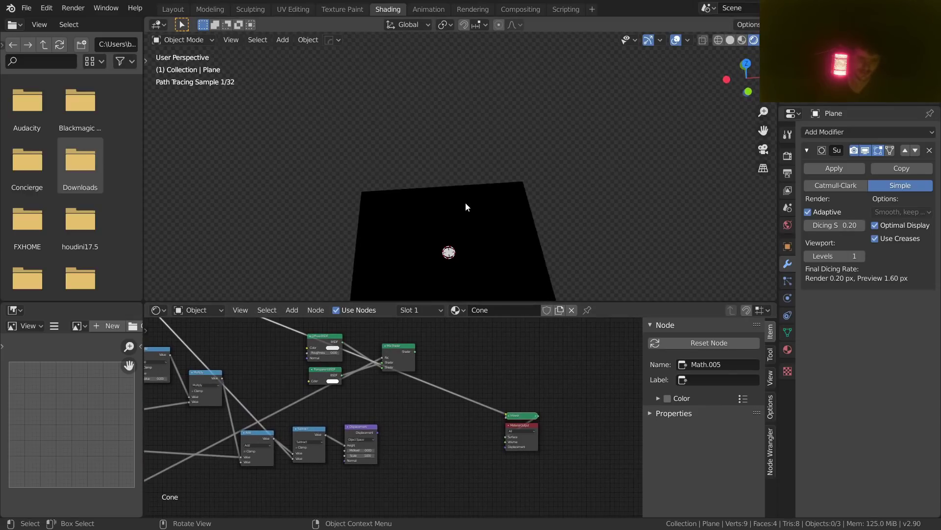
pyautogui.keyDown('shift'); pyautogui.moveTo(459, 261); pyautogui.dragTo(362, 239, button='middle'); pyautogui.keyUp('shift')
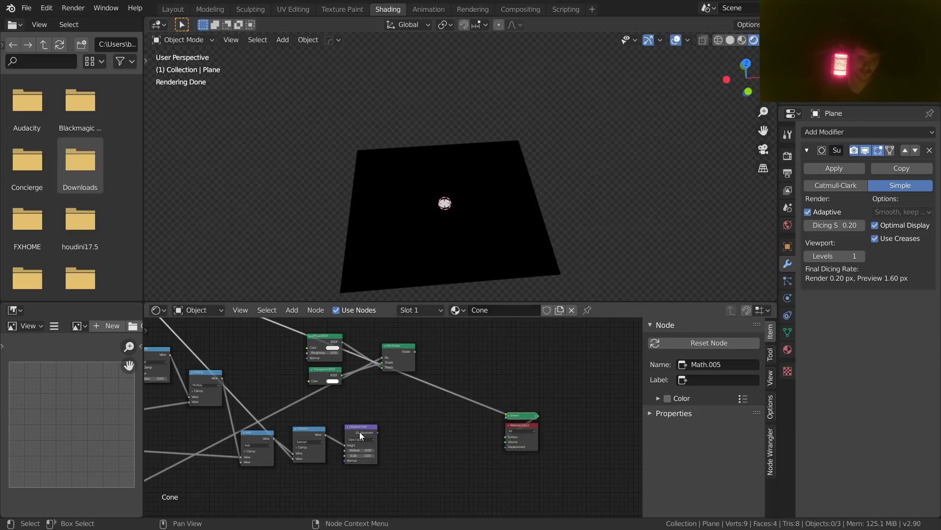
pyautogui.moveTo(378, 432); pyautogui.dragTo(506, 447)
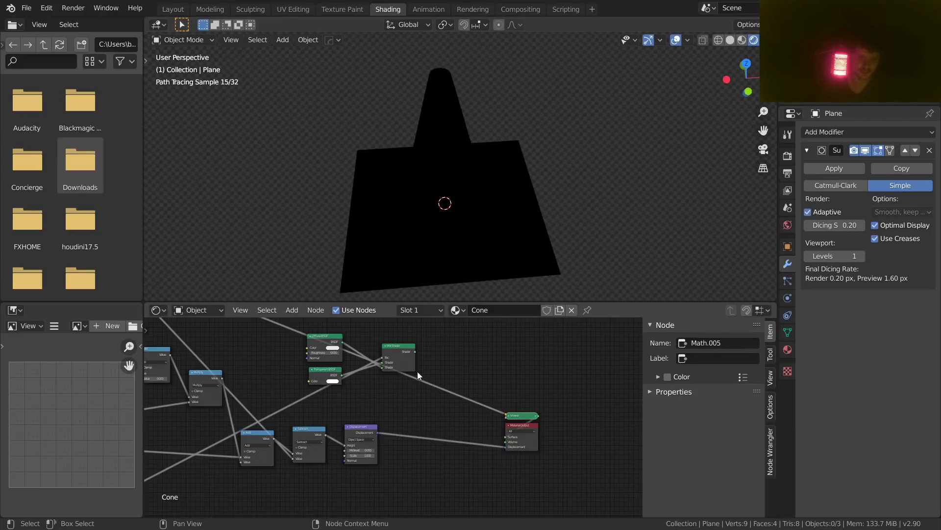
# Step: Restore the Mix Shader to the Material Output and inspect the cone's hole from underneath and above
pyautogui.keyDown('ctrl'); pyautogui.keyDown('shift'); pyautogui.click(393, 346); pyautogui.keyUp('shift'); pyautogui.keyUp('ctrl')
pyautogui.moveTo(441, 85); pyautogui.dragTo(463, 288, button='middle')
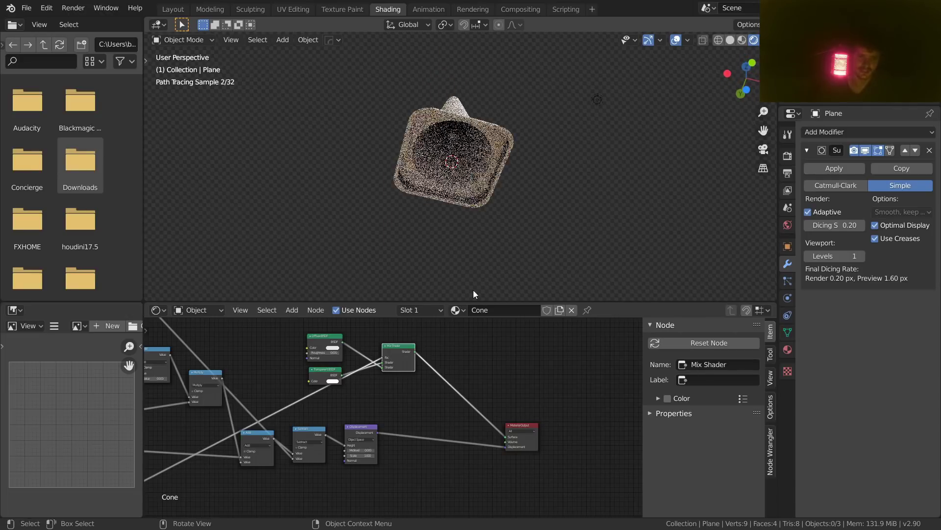
pyautogui.scroll(2, 454, 128)
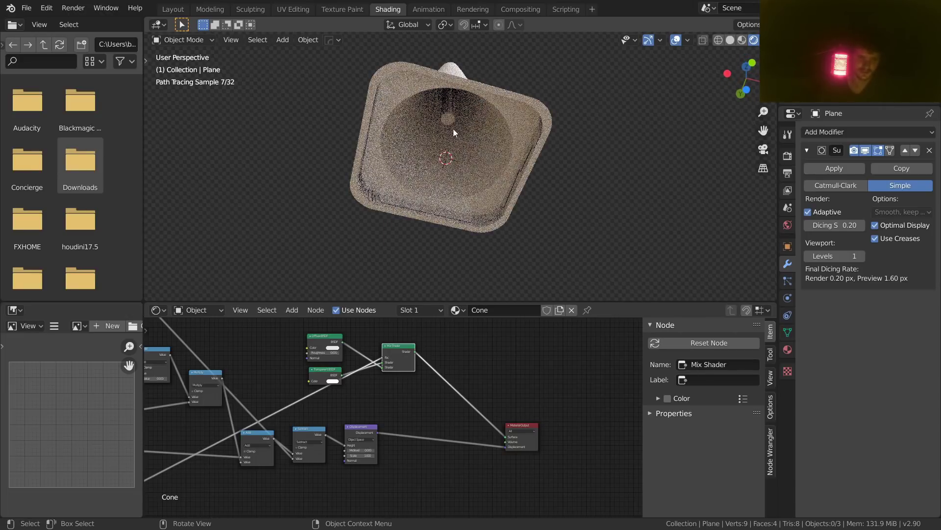
pyautogui.moveTo(456, 131); pyautogui.dragTo(464, 59, button='middle')
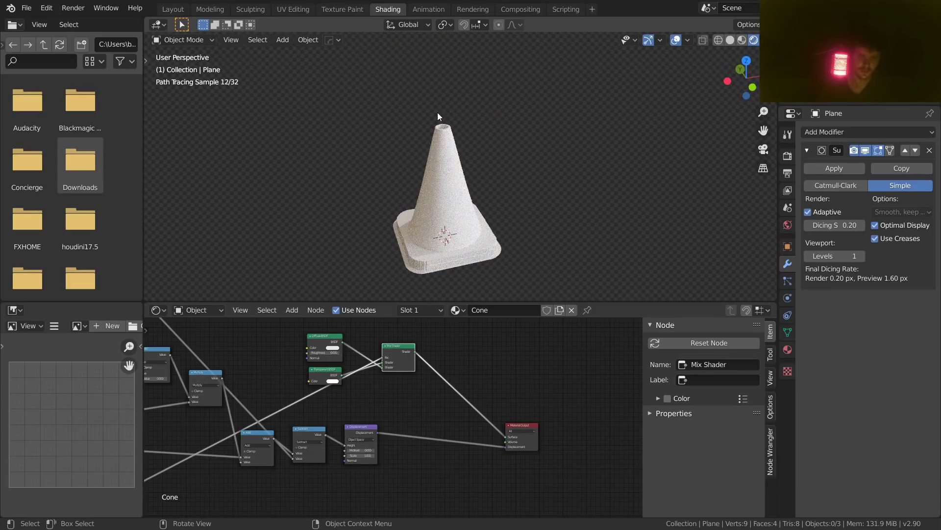
pyautogui.scroll(3, 449, 108)
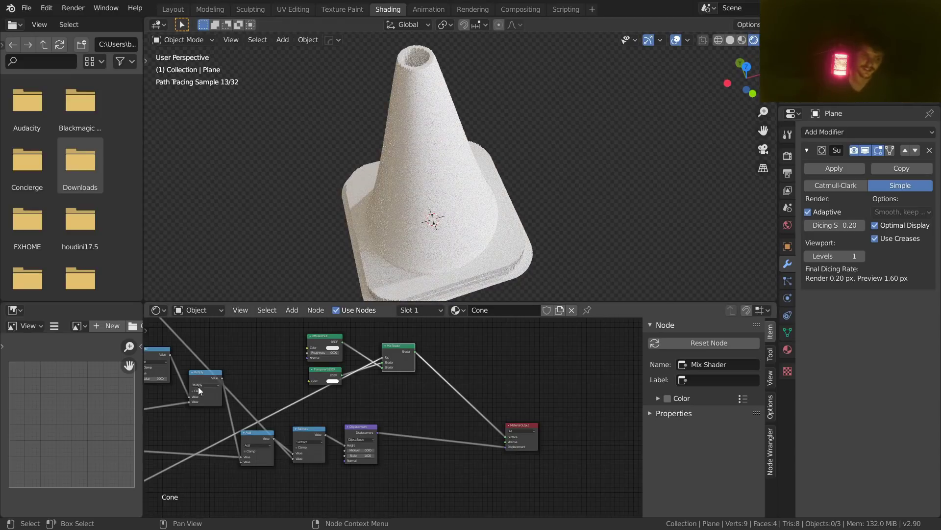
# Step: Duplicate the Subtract node onto the Less Than link feeding Subtract and set the copy to Multiply
pyautogui.moveTo(259, 353); pyautogui.dragTo(388, 379, button='middle')
pyautogui.click(434, 453)
pyautogui.moveTo(433, 453); pyautogui.dragTo(441, 442)
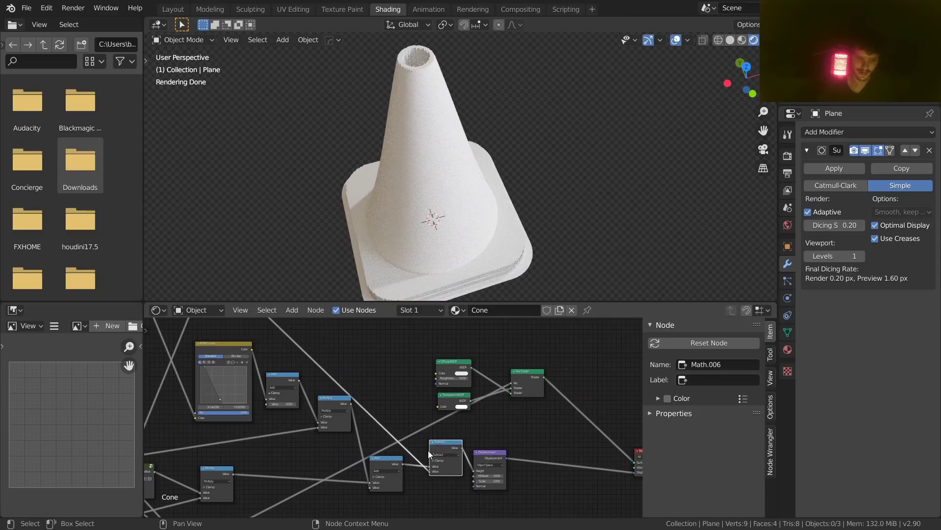
pyautogui.hotkey('shift', 'd')
pyautogui.click(311, 334)
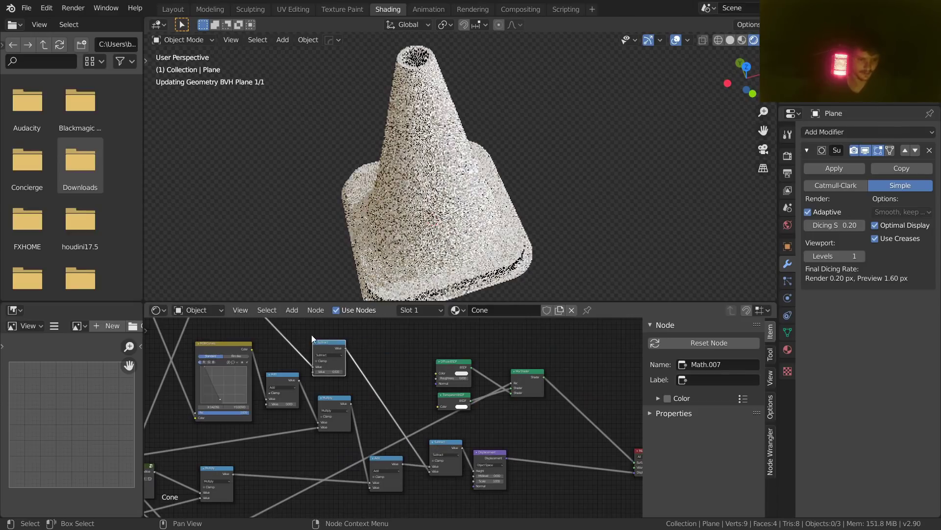
pyautogui.click(327, 354)
pyautogui.click(322, 382)
# Step: Try 1, 0 and 0.1 as the new Multiply node's second value
pyautogui.scroll(4, 402, 389)
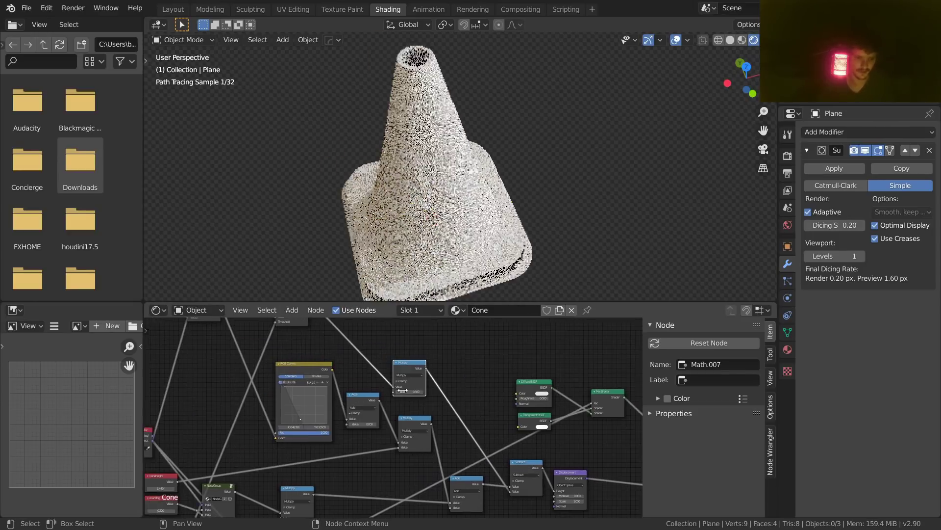
pyautogui.moveTo(427, 383); pyautogui.dragTo(405, 416, button='middle')
pyautogui.doubleClick(436, 398)
pyautogui.write('1')
pyautogui.press('Return')
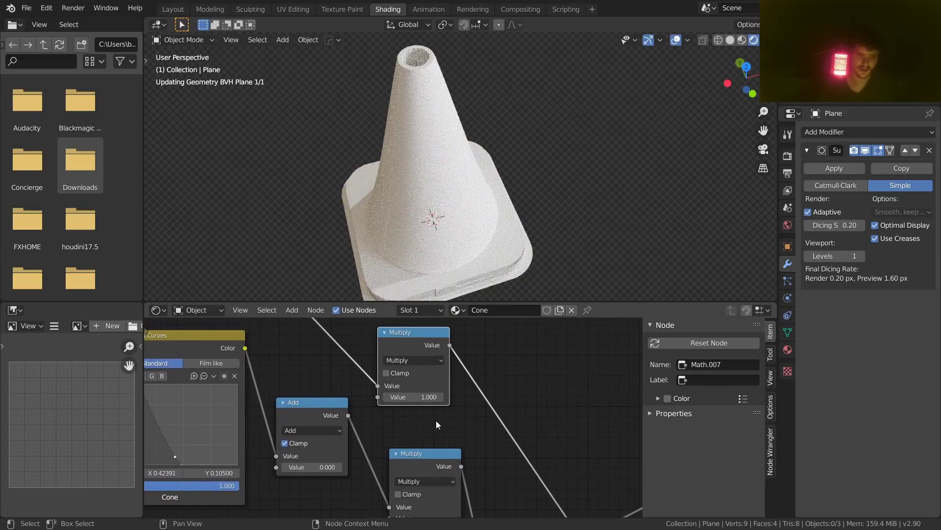
pyautogui.doubleClick(424, 397)
pyautogui.write('0')
pyautogui.press('Return')
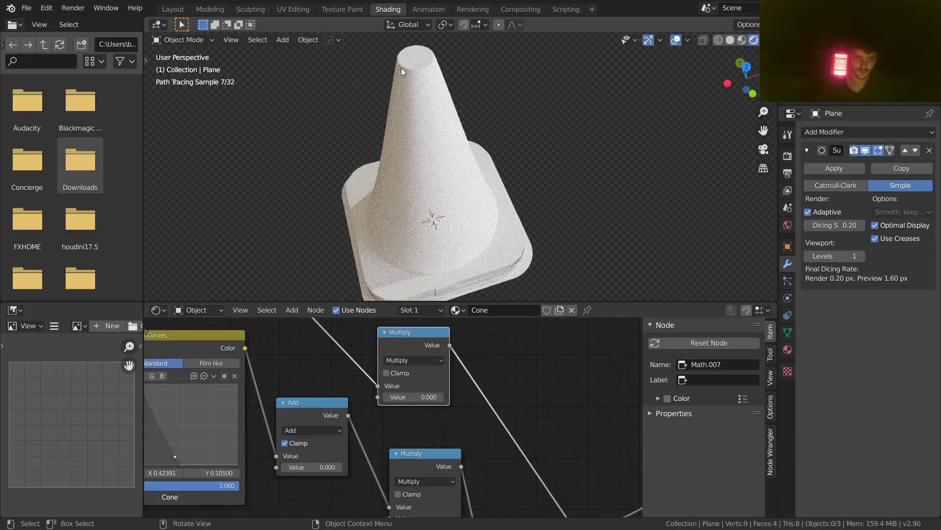
pyautogui.doubleClick(422, 397)
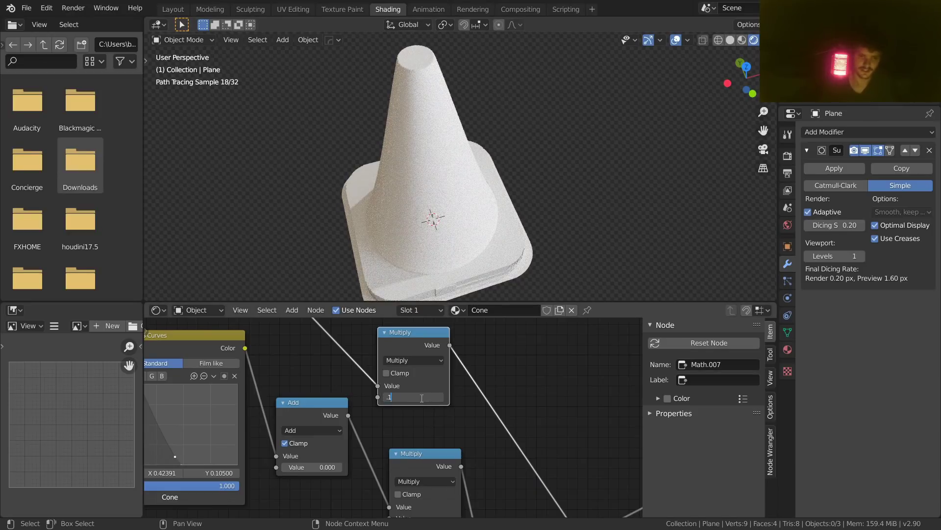
pyautogui.write('.1')
pyautogui.press('Return')
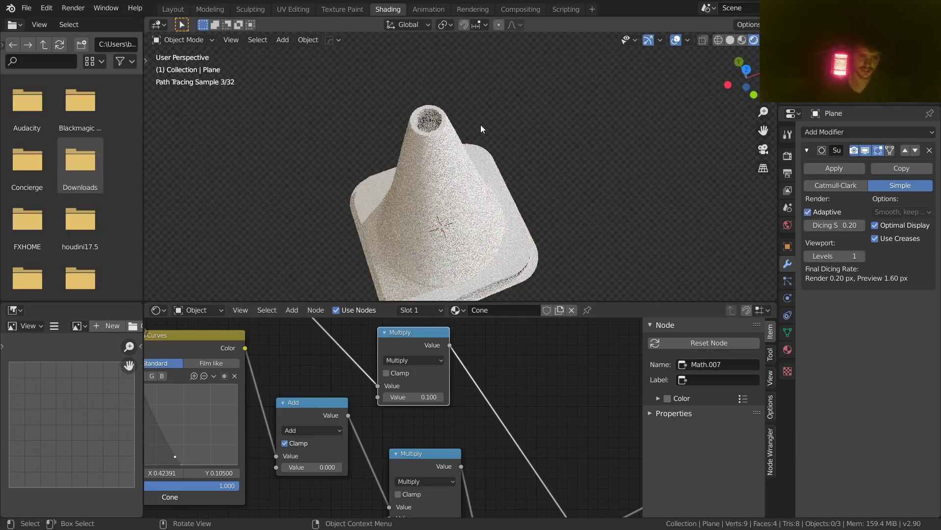
# Step: Set the new Multiply node's second value to 0.2, inspect the hole's depth, and save the file
pyautogui.moveTo(414, 397); pyautogui.dragTo(414, 397)
pyautogui.click(526, 234)
pyautogui.click(410, 80)
pyautogui.moveTo(410, 81); pyautogui.dragTo(527, 136, button='middle')
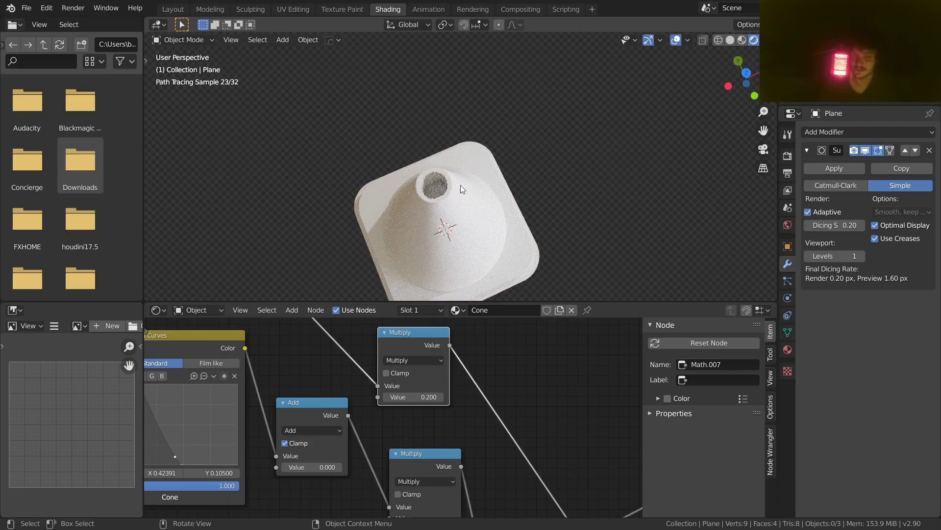
pyautogui.hotkey('ctrl', 's')
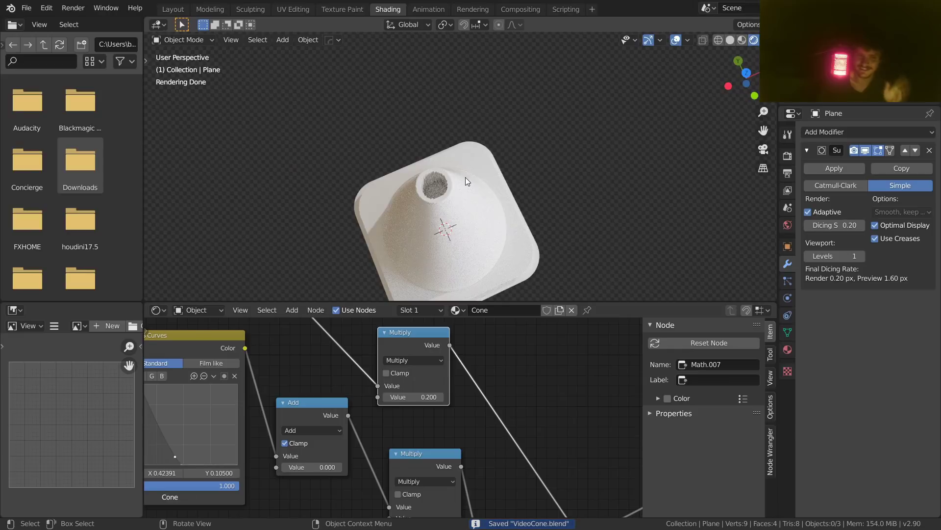
pyautogui.moveTo(465, 182); pyautogui.dragTo(469, 294, button='middle')
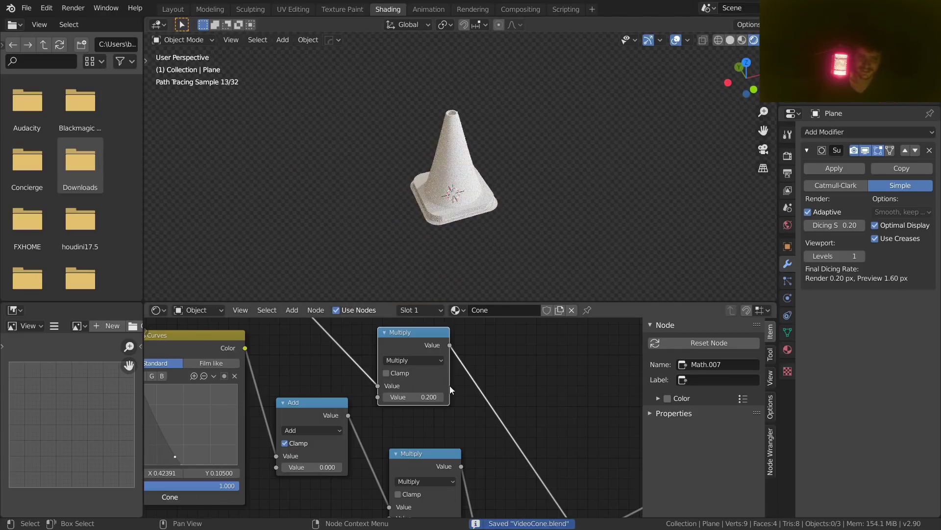
# Step: Move the hole's Multiply node aside and add a Value node in front of it
pyautogui.moveTo(446, 375); pyautogui.dragTo(439, 395, button='middle')
pyautogui.moveTo(411, 361); pyautogui.dragTo(513, 342)
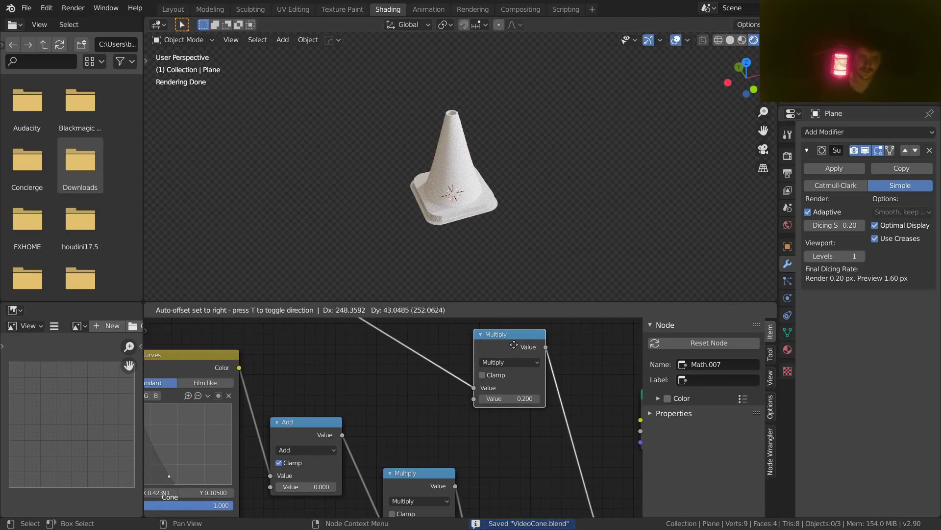
pyautogui.hotkey('shift', 'a')
pyautogui.click(356, 354)
pyautogui.write('va')
pyautogui.click(364, 371)
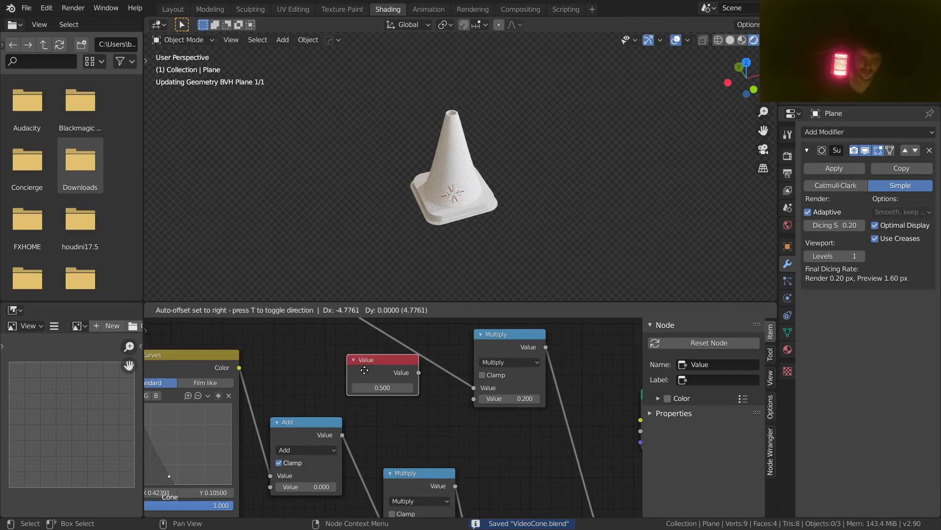
pyautogui.click(299, 373)
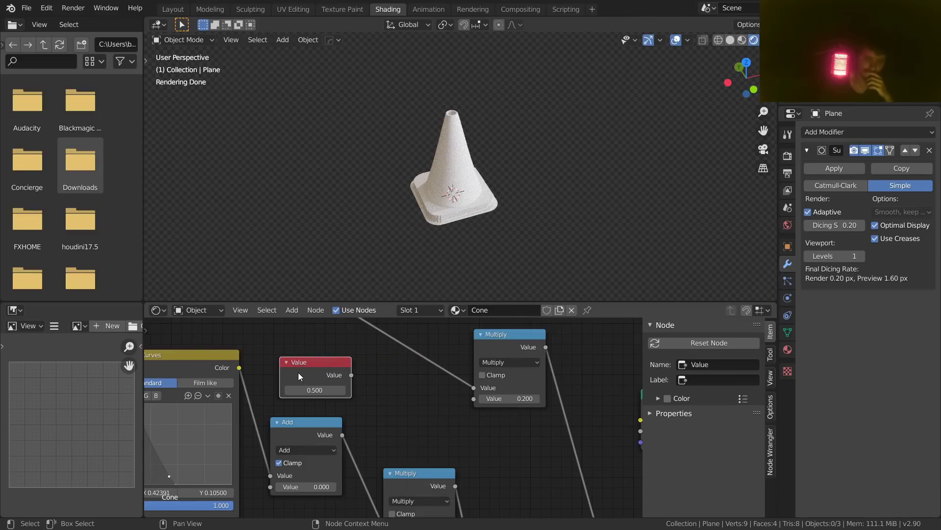
# Step: Connect the Value node to the Multiply node's second value, set it to 0.2, and save the file
pyautogui.moveTo(351, 374); pyautogui.dragTo(473, 398)
pyautogui.click(311, 391)
pyautogui.write('.2')
pyautogui.press('Return')
pyautogui.hotkey('ctrl', 's')
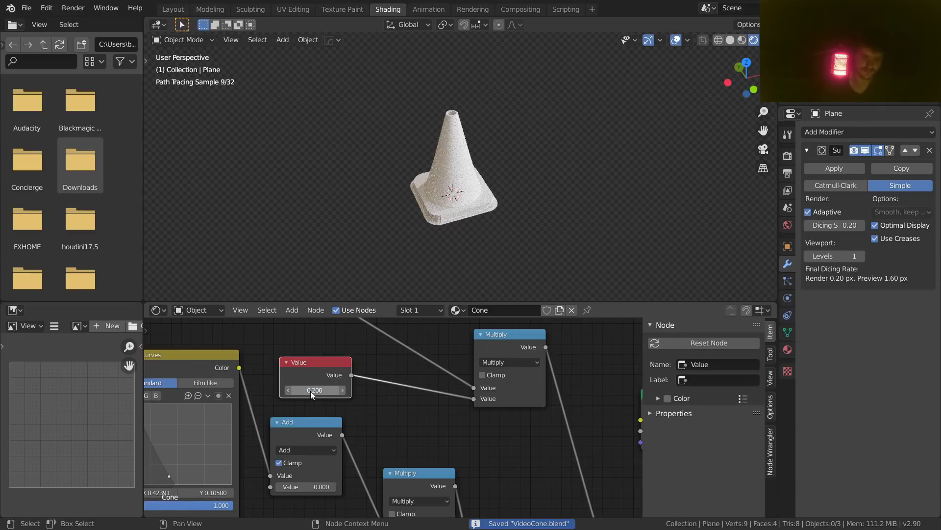
# Step: Move the new Value node across the tree to sit beside the sidelength and baseheight parameter nodes
pyautogui.press('Home')
pyautogui.scroll(-5, 501, 334)
pyautogui.moveTo(501, 334); pyautogui.dragTo(466, 363, button='middle')
pyautogui.moveTo(514, 353); pyautogui.dragTo(277, 467)
pyautogui.moveTo(305, 484); pyautogui.dragTo(347, 384, button='middle')
pyautogui.scroll(5, 346, 385)
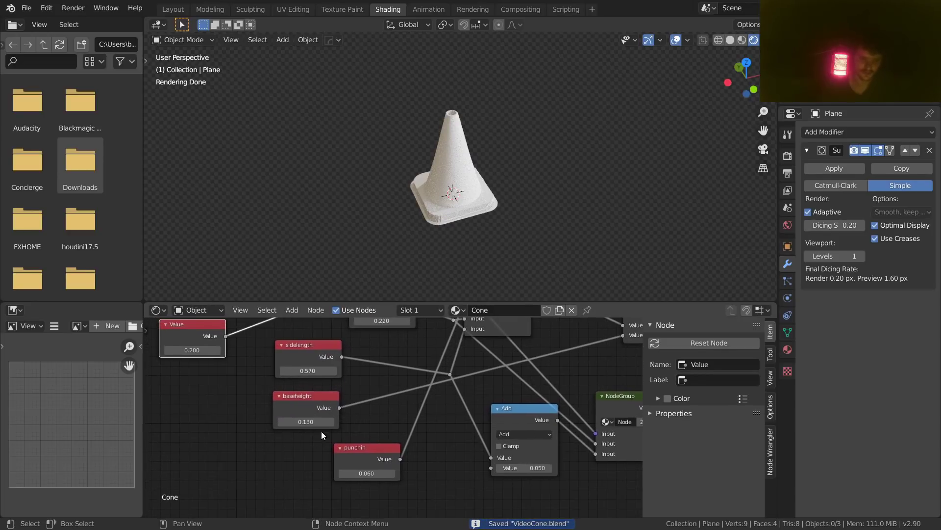
pyautogui.moveTo(348, 403); pyautogui.dragTo(341, 490, button='middle')
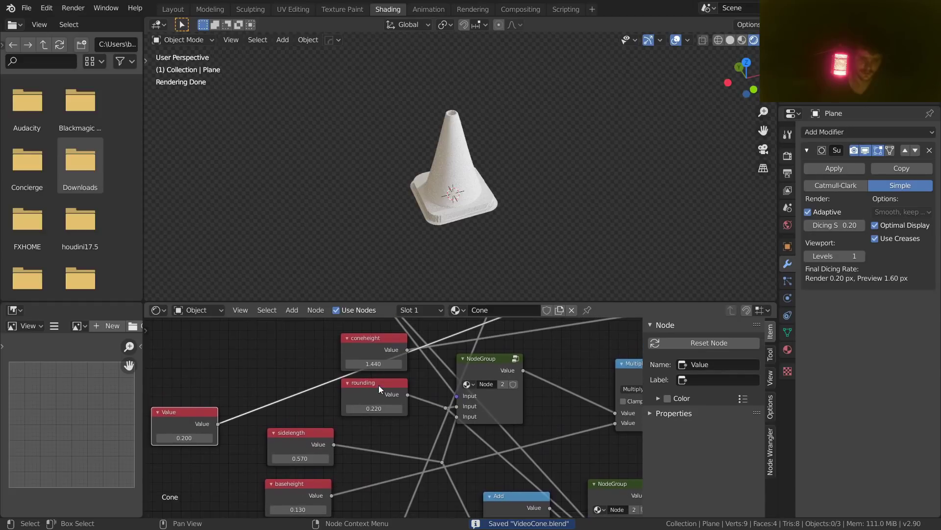
# Step: Try a coneheight of 2.45, inspect the hole in the cone's top, and undo the change
pyautogui.moveTo(373, 367); pyautogui.dragTo(435, 367)
pyautogui.moveTo(458, 90); pyautogui.dragTo(478, 113, button='middle')
pyautogui.scroll(3, 463, 125)
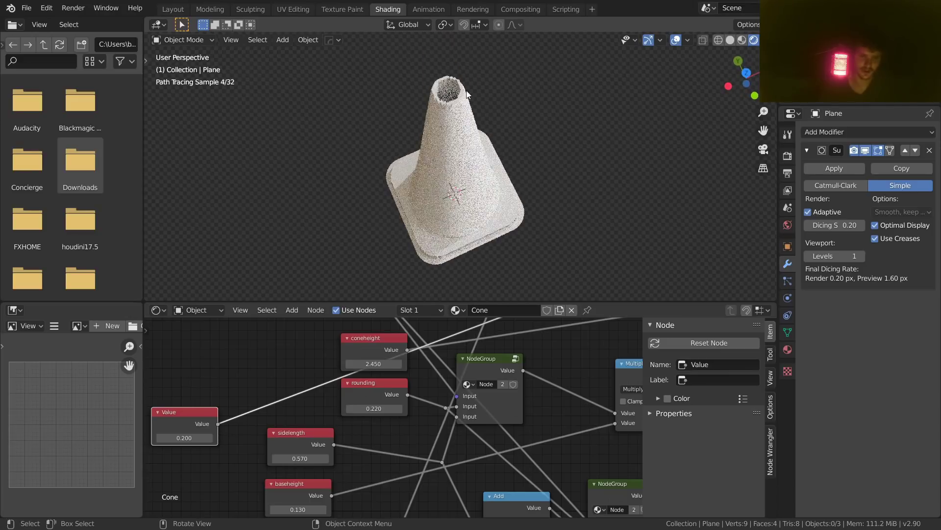
pyautogui.hotkey('ctrl', 'z')
pyautogui.scroll(-3, 466, 146)
pyautogui.moveTo(466, 146); pyautogui.dragTo(459, 140, button='middle')
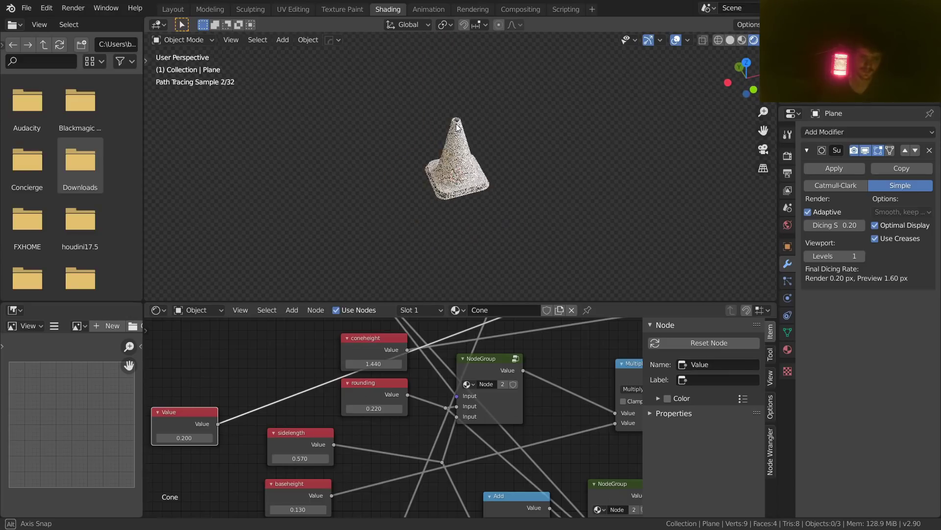
# Step: Save the file and line up the Value, sidelength, baseheight and punchin nodes in one column
pyautogui.hotkey('ctrl', 's')
pyautogui.scroll(-4, 305, 343)
pyautogui.press('g')
pyautogui.click(326, 360)
pyautogui.moveTo(309, 411); pyautogui.dragTo(367, 361)
pyautogui.press('g')
pyautogui.click(320, 372)
pyautogui.moveTo(355, 444); pyautogui.dragTo(396, 413)
pyautogui.press('g')
pyautogui.click(305, 425)
pyautogui.scroll(5, 528, 164)
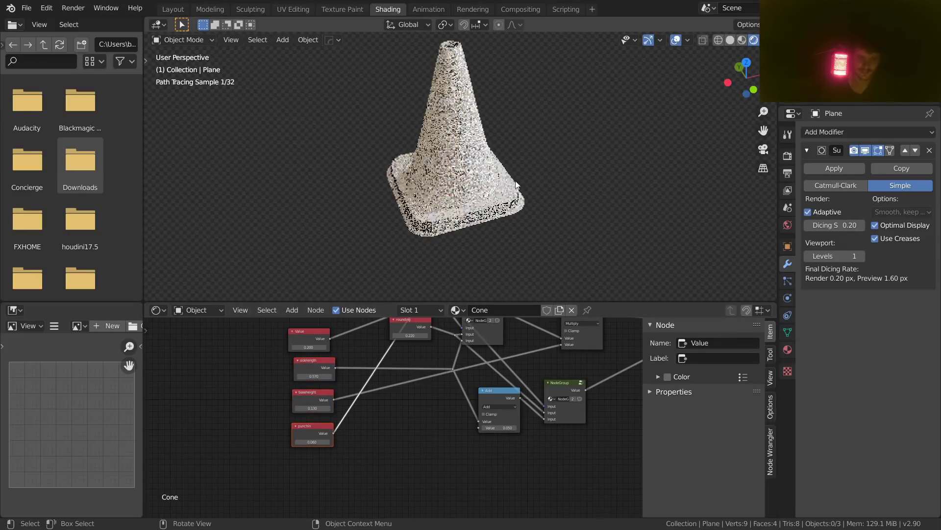
# Step: Move the coneheight and rounding nodes to the head of the parameter column, above the Value node
pyautogui.moveTo(311, 359); pyautogui.dragTo(317, 433, button='middle')
pyautogui.moveTo(371, 422); pyautogui.dragTo(427, 369)
pyautogui.press('g')
pyautogui.click(324, 353)
# Step: Add another Value node between the punchin node and the Add node
pyautogui.moveTo(403, 405); pyautogui.dragTo(327, 351, button='middle')
pyautogui.hotkey('shift', 'a')
pyautogui.click(339, 341)
pyautogui.write('va')
pyautogui.press('Return')
pyautogui.click(335, 469)
# Step: Set the added Value node to 0.05 and connect it to the Add node's second value
pyautogui.scroll(2, 421, 458)
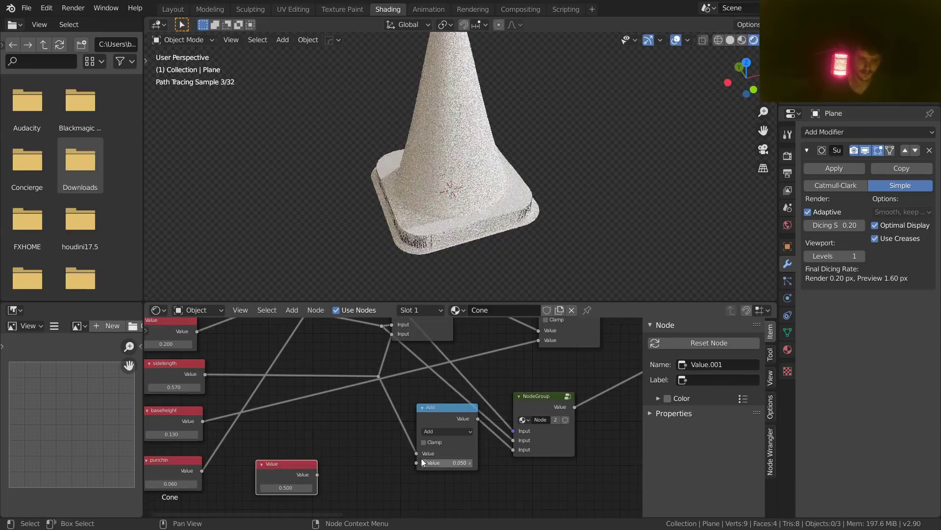
pyautogui.moveTo(422, 458); pyautogui.dragTo(428, 413, button='middle')
pyautogui.click(268, 425)
pyautogui.write('.05')
pyautogui.press('Return')
pyautogui.moveTo(311, 410); pyautogui.dragTo(411, 398)
# Step: Name and label the 0.05 Value node margin
pyautogui.click(713, 364)
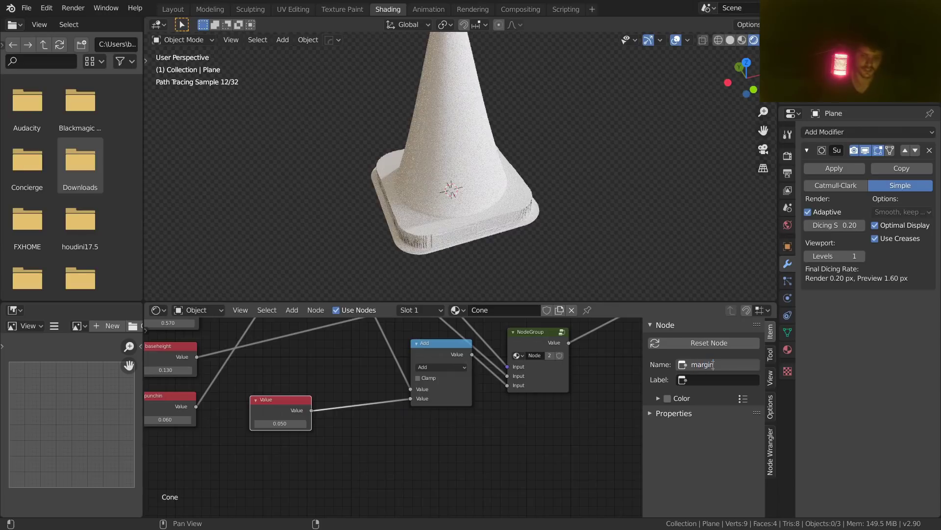
pyautogui.press('Tab')
pyautogui.write('margin')
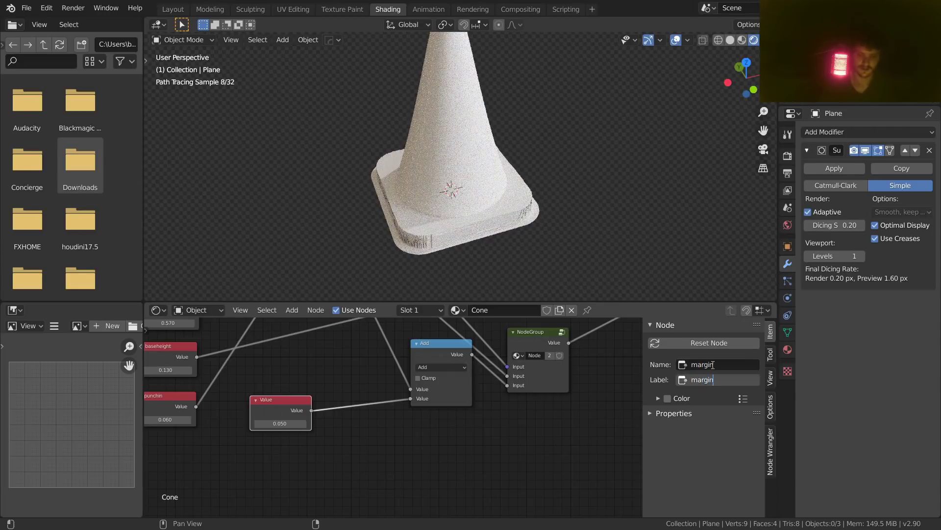
pyautogui.press('Return')
# Step: Place the margin node directly below punchin, save the file, and view the whole cone
pyautogui.moveTo(343, 389); pyautogui.dragTo(501, 360, button='middle')
pyautogui.press('g')
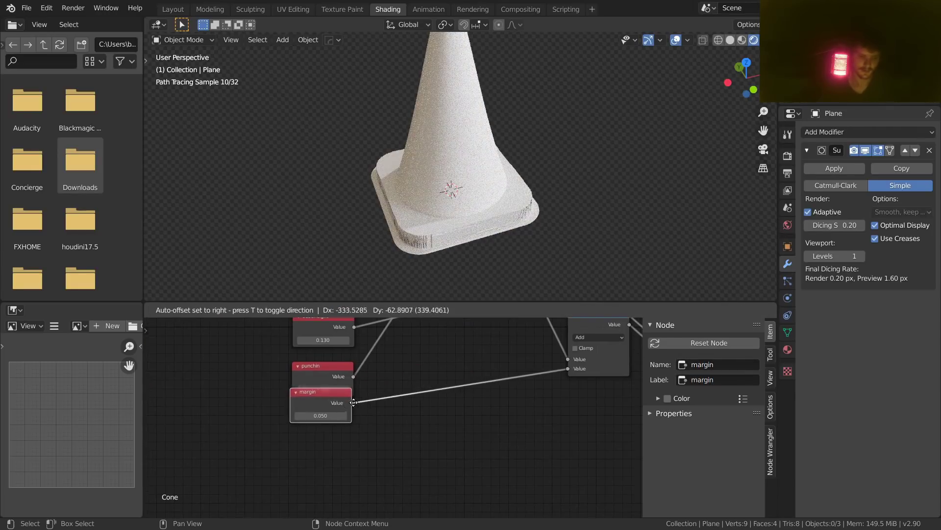
pyautogui.click(355, 414)
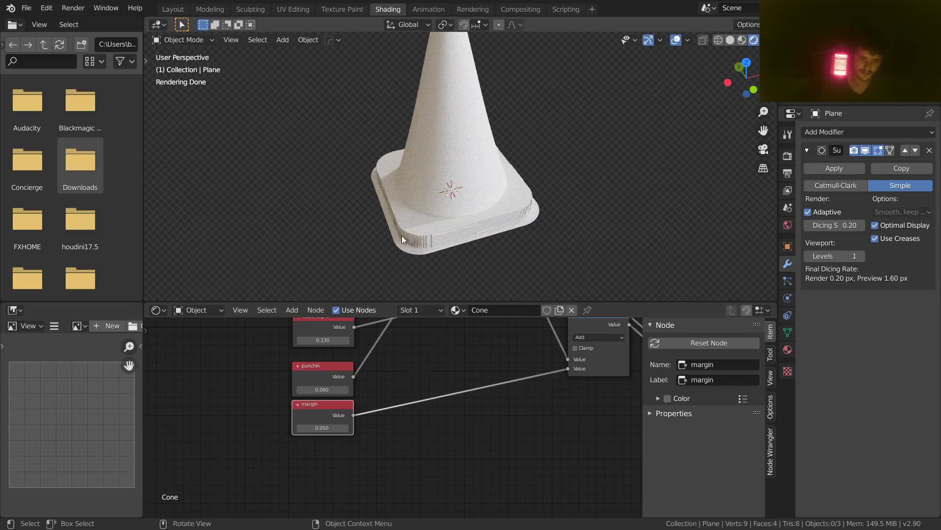
pyautogui.hotkey('ctrl', 's')
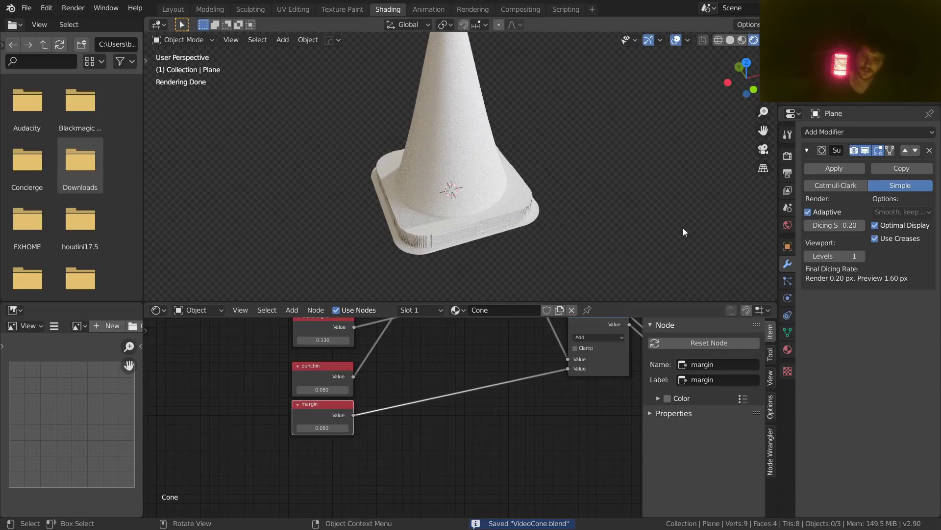
pyautogui.moveTo(507, 255)
pyautogui.mouseDown(button='middle')
pyautogui.moveTo(470, 211)
pyautogui.moveTo(470, 218)
pyautogui.mouseUp(button='middle')
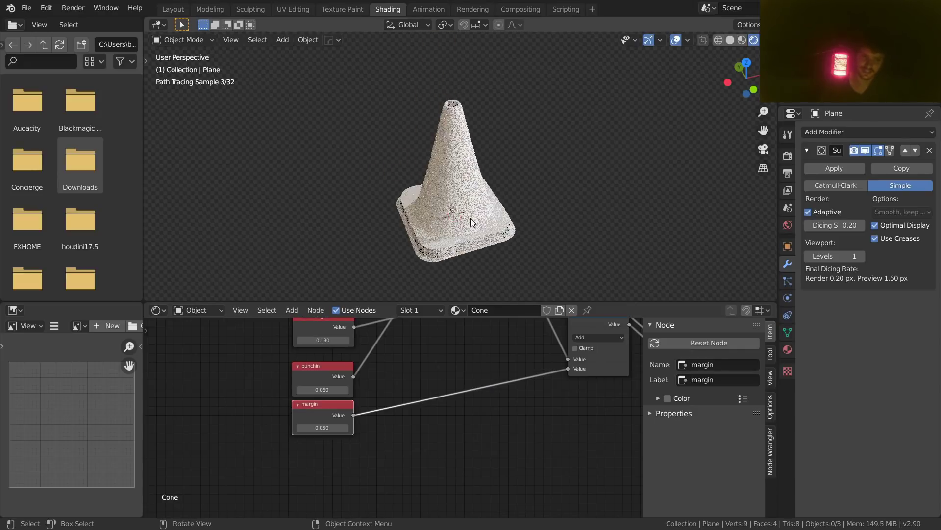
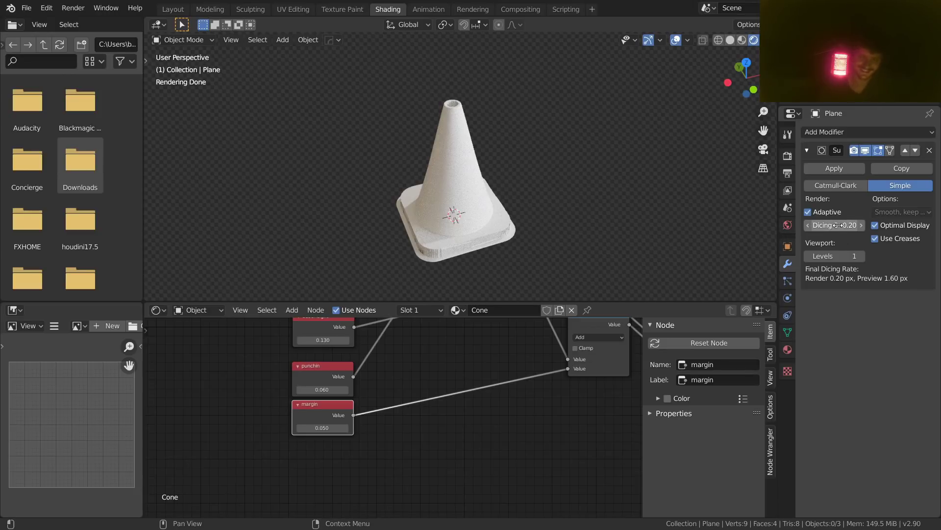
# Step: Save the file, try a lower coneheight, and undo that height change
pyautogui.hotkey('ctrl', 's')
pyautogui.scroll(-2, 405, 392)
pyautogui.moveTo(405, 392); pyautogui.dragTo(401, 461, button='middle')
pyautogui.moveTo(402, 356); pyautogui.dragTo(403, 416, button='middle')
pyautogui.scroll(5, 403, 416)
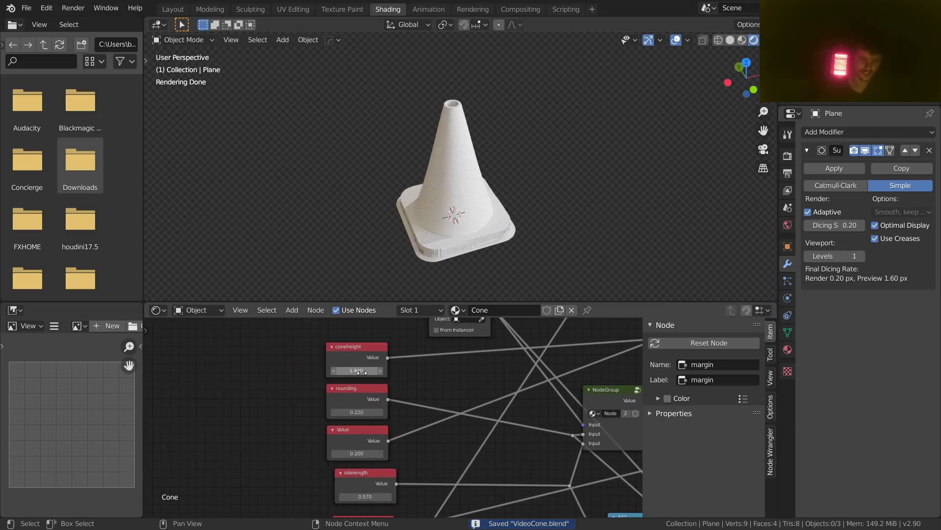
pyautogui.moveTo(361, 372); pyautogui.dragTo(333, 371)
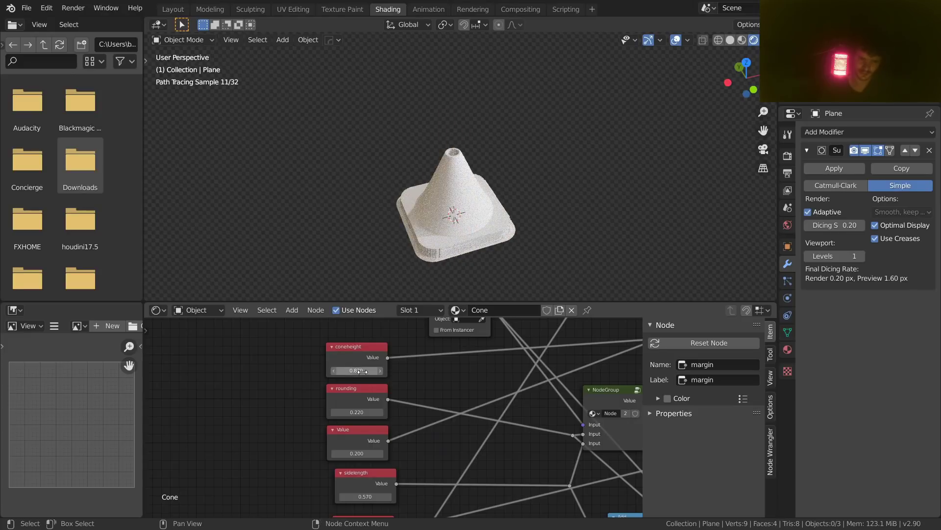
pyautogui.hotkey('ctrl', 'z')
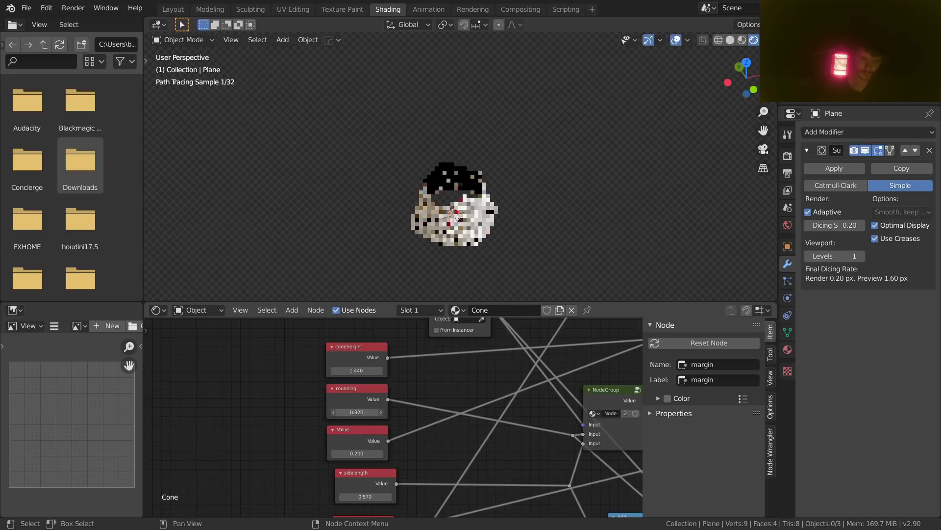
# Step: Try a rounding value of -1.38, examine the base corners, and undo the rounding change
pyautogui.moveTo(356, 412); pyautogui.dragTo(327, 412)
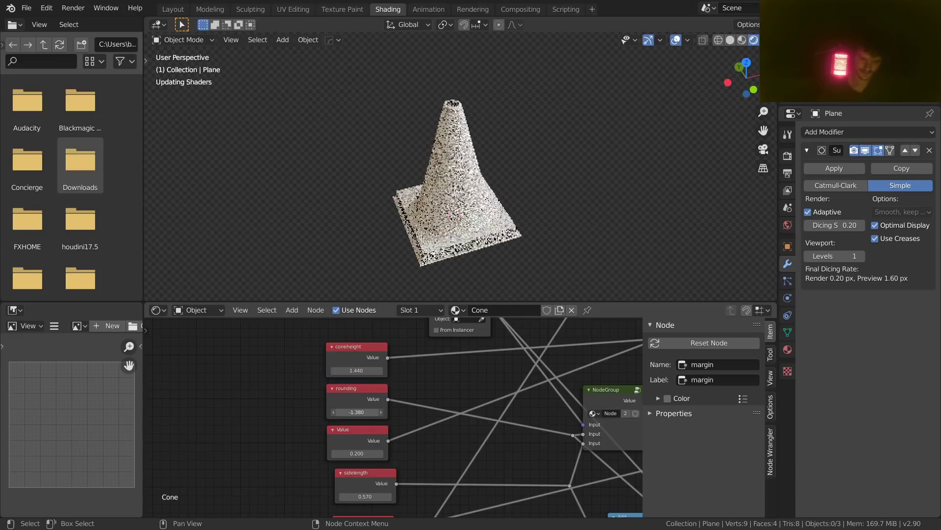
pyautogui.scroll(4, 429, 249)
pyautogui.keyDown('shift'); pyautogui.moveTo(429, 249); pyautogui.dragTo(453, 146, button='middle'); pyautogui.keyUp('shift')
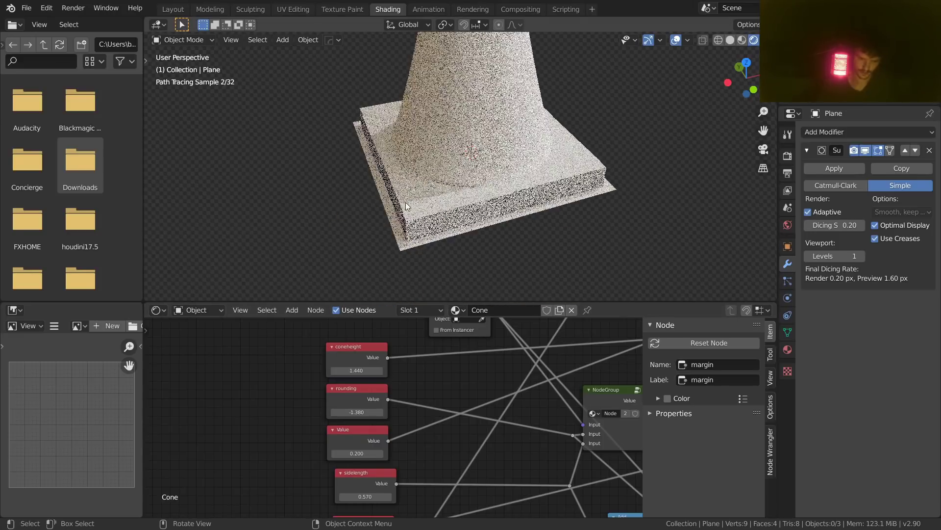
pyautogui.scroll(-3, 389, 420)
pyautogui.moveTo(364, 411); pyautogui.dragTo(291, 355, button='middle')
pyautogui.scroll(2, 394, 417)
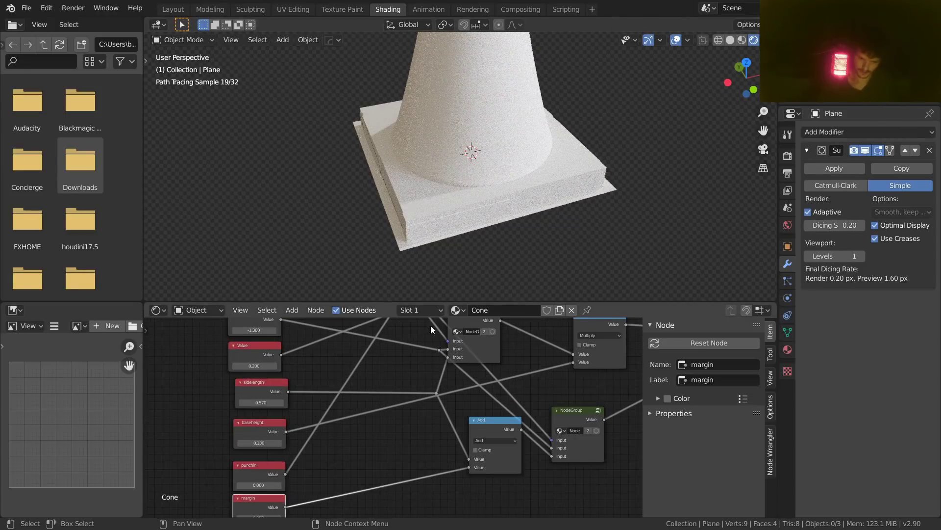
pyautogui.moveTo(455, 353); pyautogui.dragTo(322, 338, button='middle')
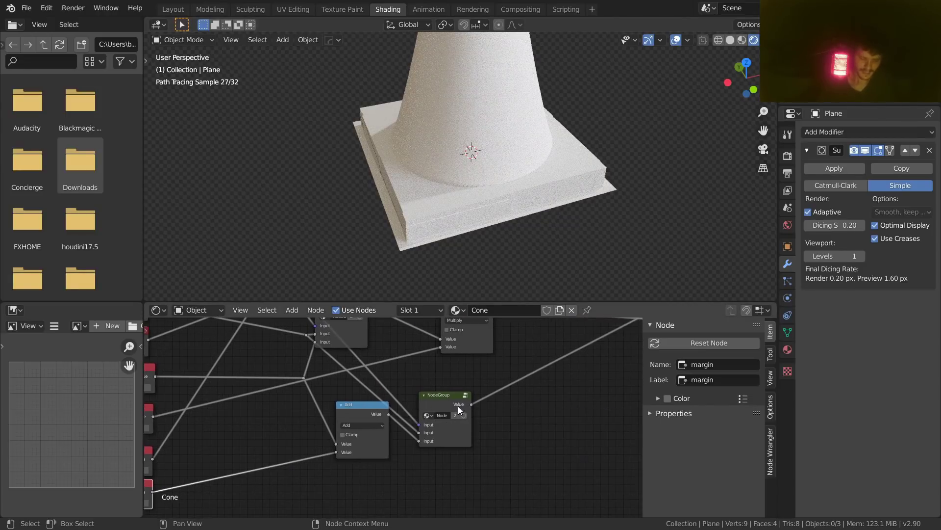
pyautogui.moveTo(337, 398); pyautogui.dragTo(510, 420, button='middle')
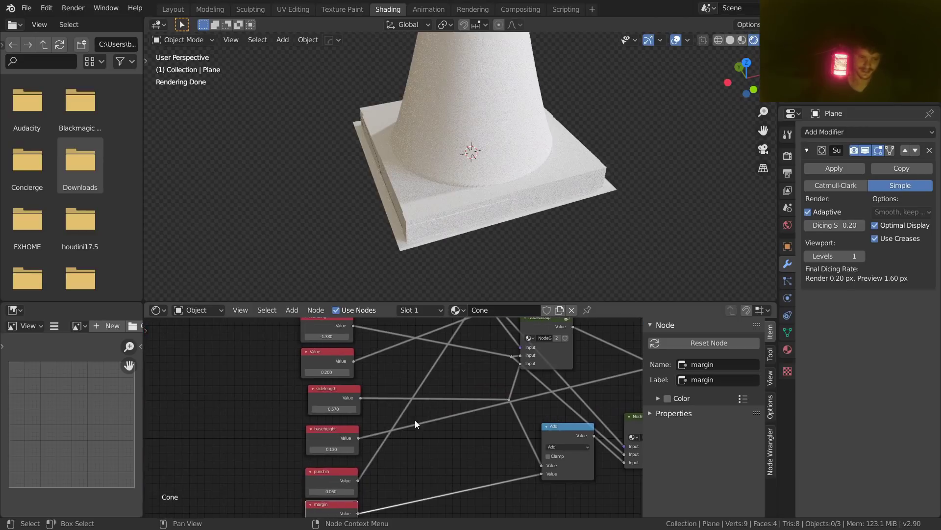
pyautogui.hotkey('ctrl', 'z')
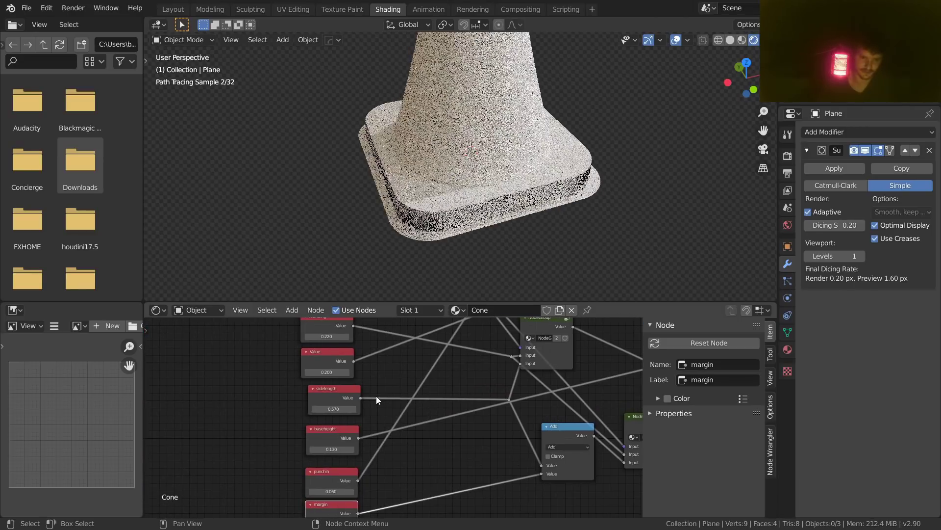
# Step: Name and label the unnamed 0.200 Value node below rounding punchinstrength
pyautogui.moveTo(352, 363); pyautogui.dragTo(304, 452, button='middle')
pyautogui.click(285, 451)
pyautogui.scroll(-4, 286, 451)
pyautogui.scroll(4, 366, 434)
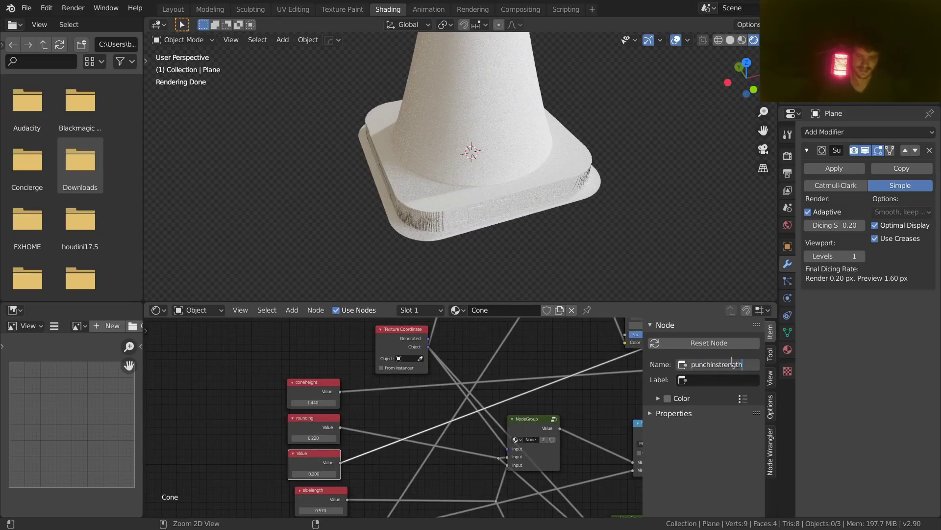
pyautogui.hotkey('ctrl', 'a')
pyautogui.hotkey('ctrl', 'c')
pyautogui.press('Tab')
pyautogui.hotkey('ctrl', 'v')
pyautogui.press('Return')
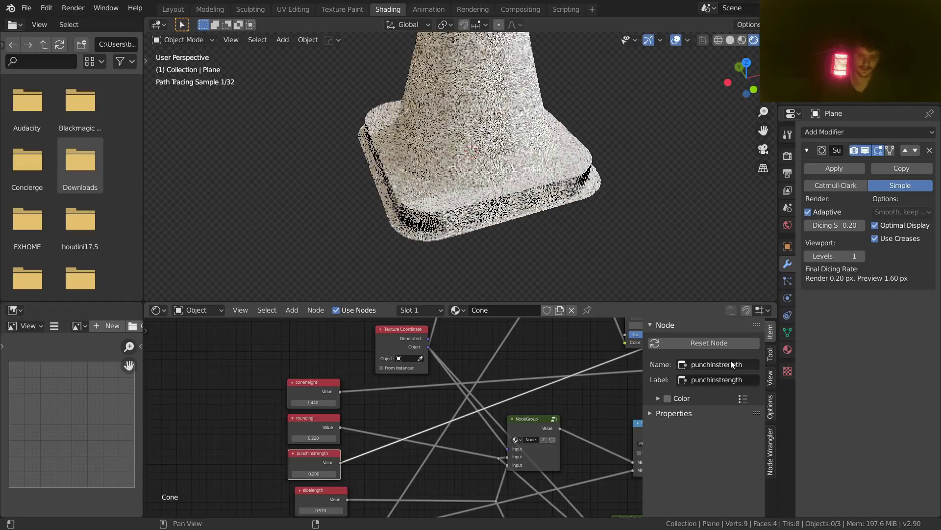
# Step: With the whole cone in view, try sidelength values of 0.39 and 1.25, and undo the changes
pyautogui.scroll(-3, 528, 105)
pyautogui.keyDown('shift'); pyautogui.moveTo(527, 104); pyautogui.dragTo(522, 168, button='middle'); pyautogui.keyUp('shift')
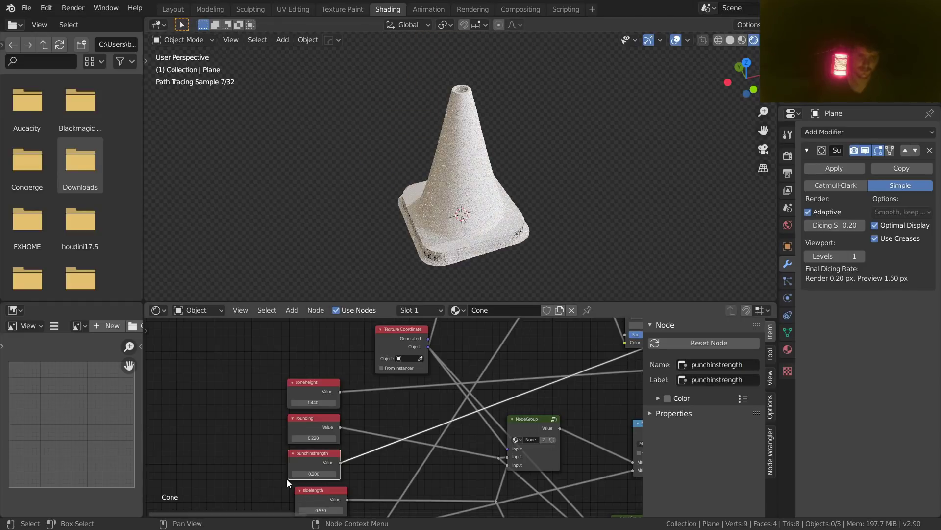
pyautogui.press('Return')
pyautogui.hotkey('ctrl', 'z')
pyautogui.moveTo(384, 403); pyautogui.dragTo(392, 511, button='middle')
pyautogui.scroll(2, 367, 415)
pyautogui.moveTo(338, 410); pyautogui.dragTo(358, 411)
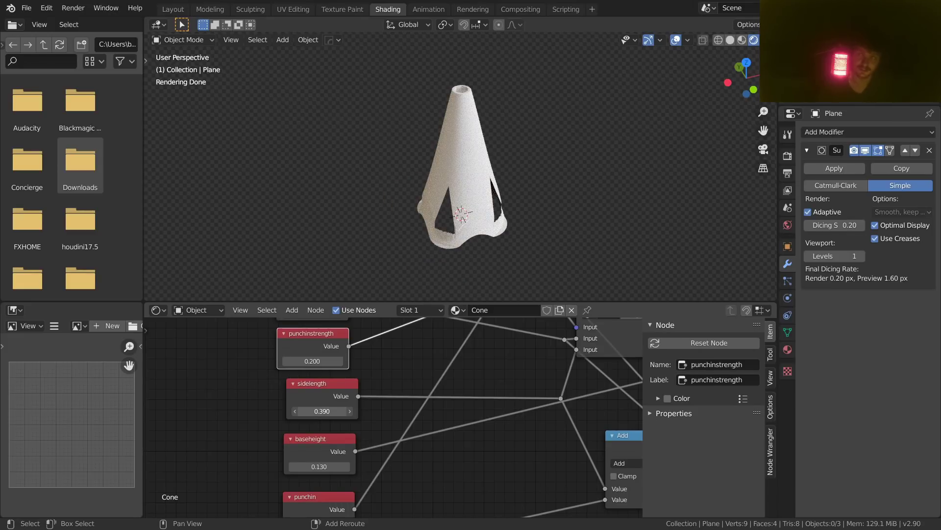
pyautogui.moveTo(324, 411); pyautogui.dragTo(331, 411)
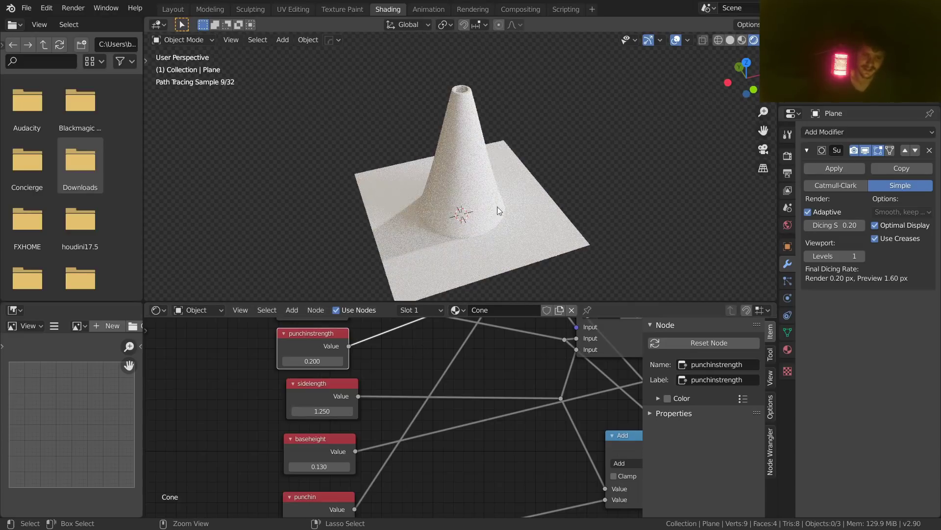
pyautogui.hotkey('ctrl', 'z')
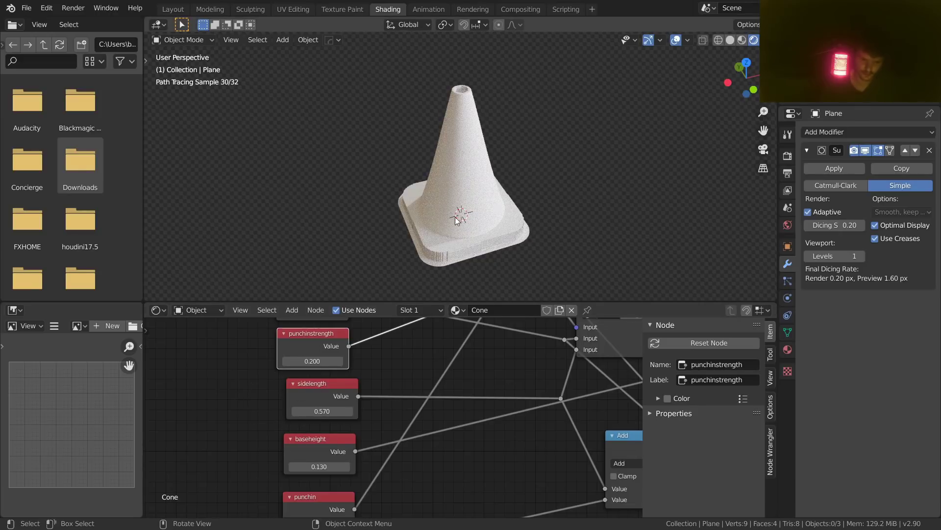
pyautogui.moveTo(447, 223); pyautogui.dragTo(457, 215, button='middle')
# Step: Save the file, try baseheight values of 0.44 and 0.06, and undo both changes
pyautogui.hotkey('ctrl', 's')
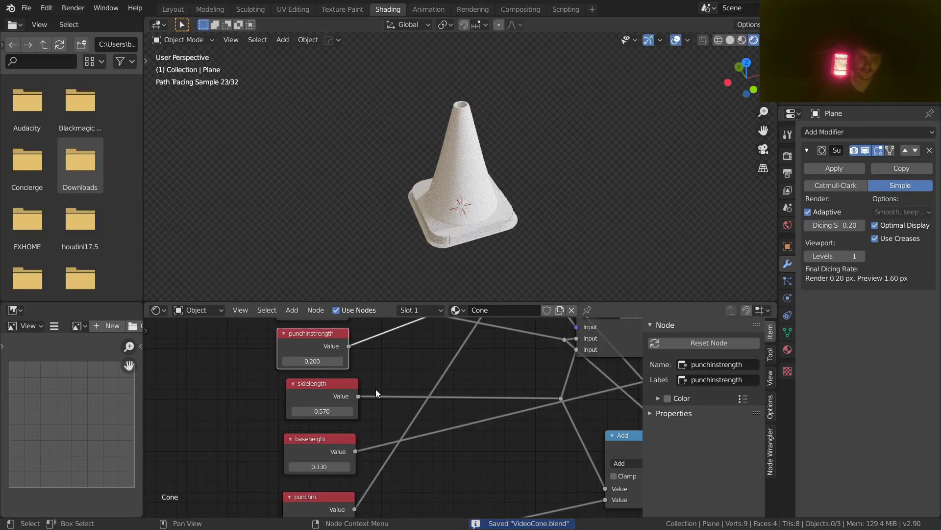
pyautogui.moveTo(315, 461); pyautogui.dragTo(301, 419, button='middle')
pyautogui.moveTo(301, 421); pyautogui.dragTo(320, 421)
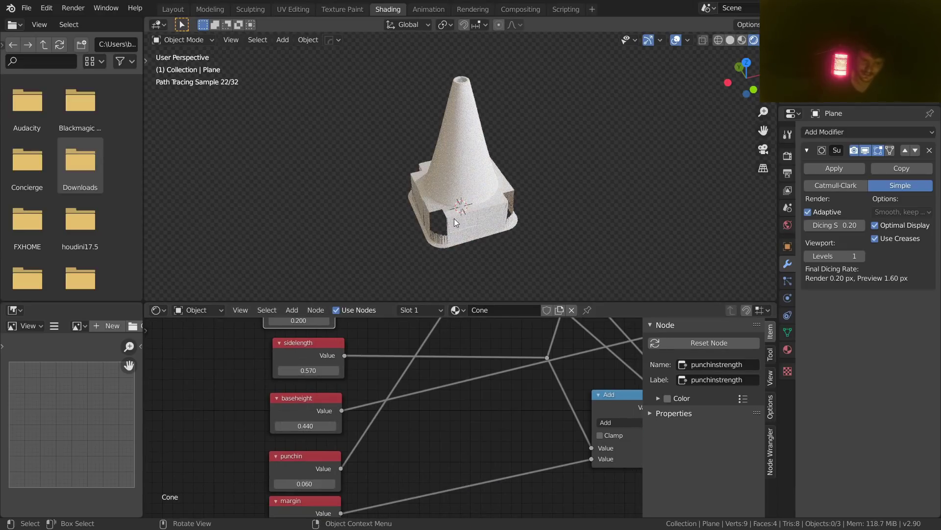
pyautogui.hotkey('ctrl', 'z')
pyautogui.hotkey('ctrl', 's')
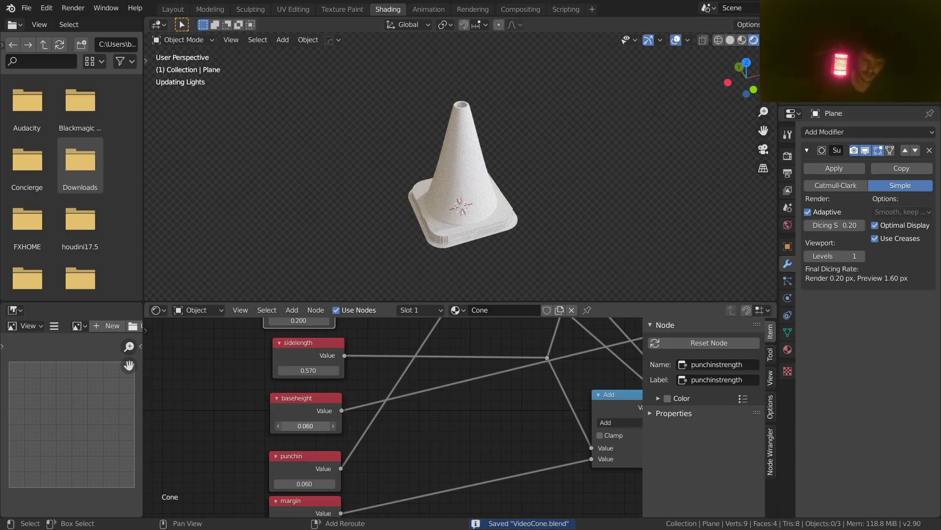
pyautogui.hotkey('ctrl', 'z')
# Step: Save the file and inspect the cone's shape from the side and from above
pyautogui.moveTo(328, 456); pyautogui.dragTo(340, 406, button='middle')
pyautogui.scroll(-1, 496, 152)
pyautogui.hotkey('ctrl', 's')
pyautogui.scroll(2, 497, 157)
pyautogui.moveTo(498, 205); pyautogui.dragTo(525, 173, button='middle')
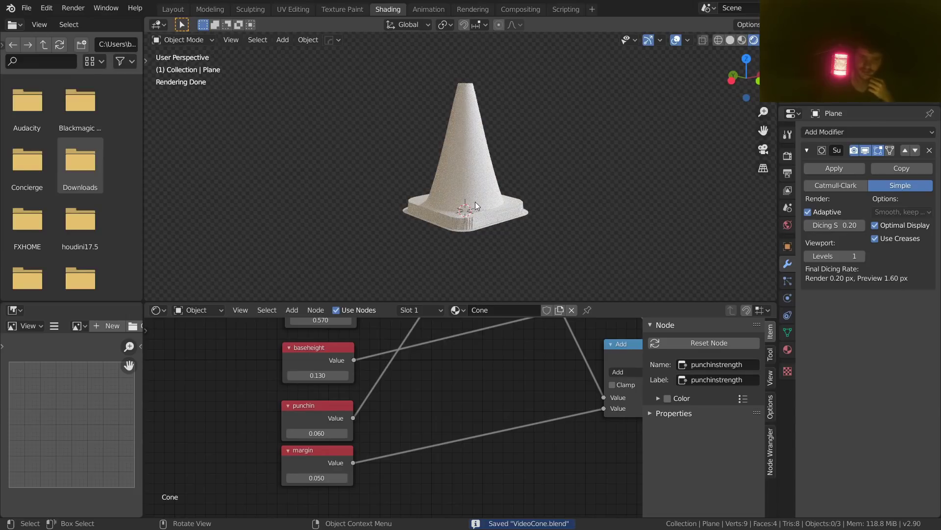
pyautogui.moveTo(475, 202); pyautogui.dragTo(467, 234, button='middle')
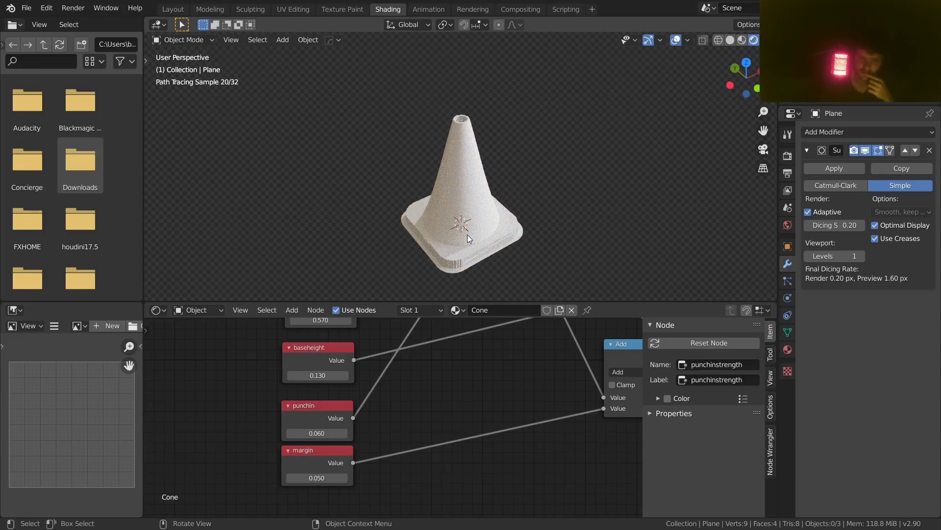
pyautogui.click(467, 234)
pyautogui.hotkey('ctrl', 's')
pyautogui.click(573, 172)
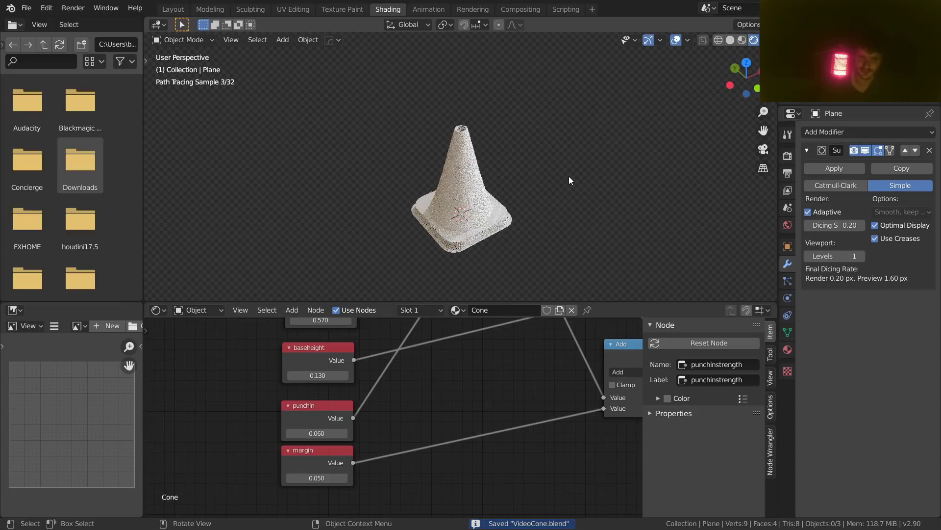
# Step: Move the Texture Coordinate node directly above the coneheight node, in line with the value nodes
pyautogui.scroll(-8, 494, 411)
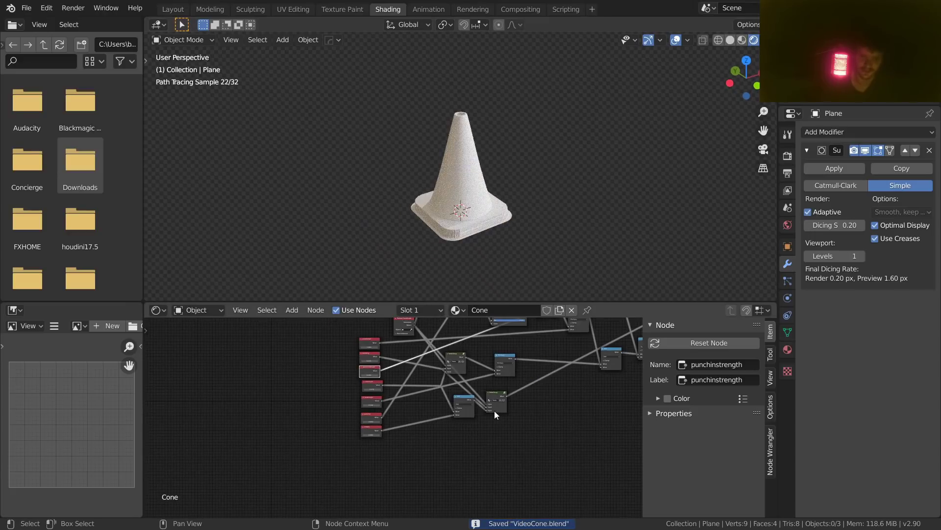
pyautogui.scroll(6, 412, 417)
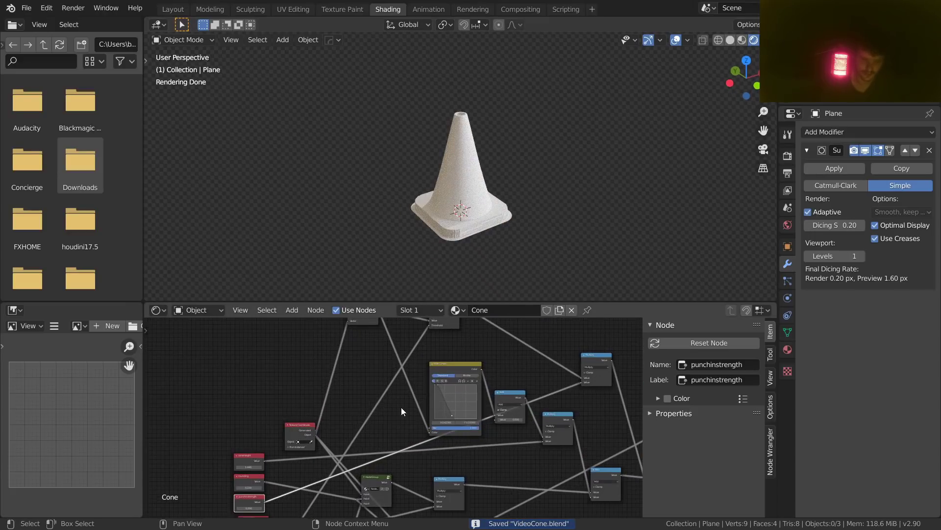
pyautogui.moveTo(304, 428); pyautogui.dragTo(249, 426)
pyautogui.scroll(-6, 245, 428)
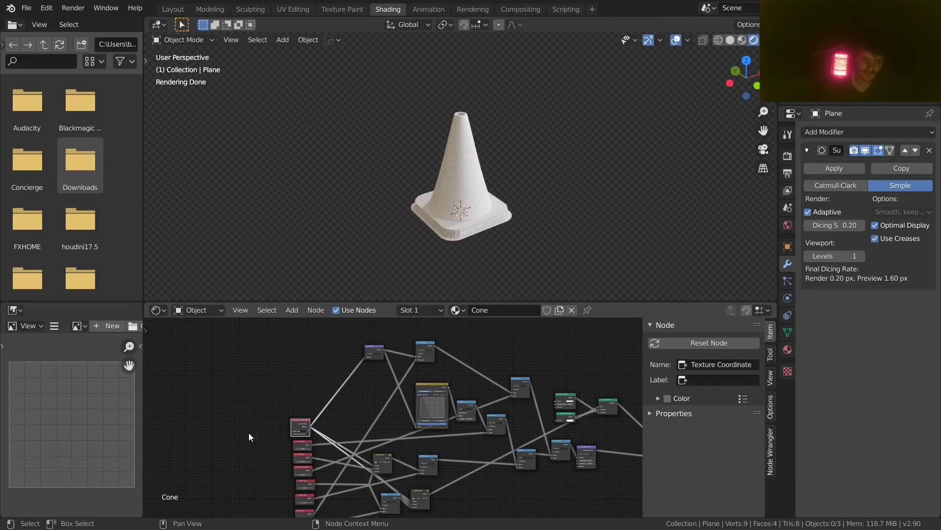
pyautogui.moveTo(260, 452); pyautogui.dragTo(262, 404, button='middle')
pyautogui.moveTo(268, 484); pyautogui.dragTo(310, 377)
pyautogui.moveTo(385, 378); pyautogui.dragTo(291, 440, button='middle')
pyautogui.moveTo(255, 342); pyautogui.dragTo(519, 419)
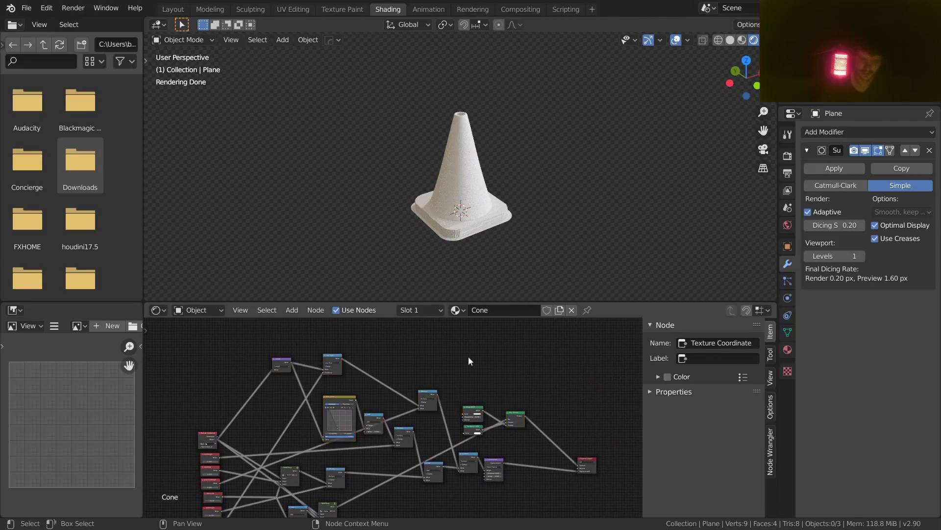
# Step: Move the RGB Curves node up beneath the threshold math node, save, and place the Length node beside Texture Coordinate
pyautogui.scroll(3, 469, 375)
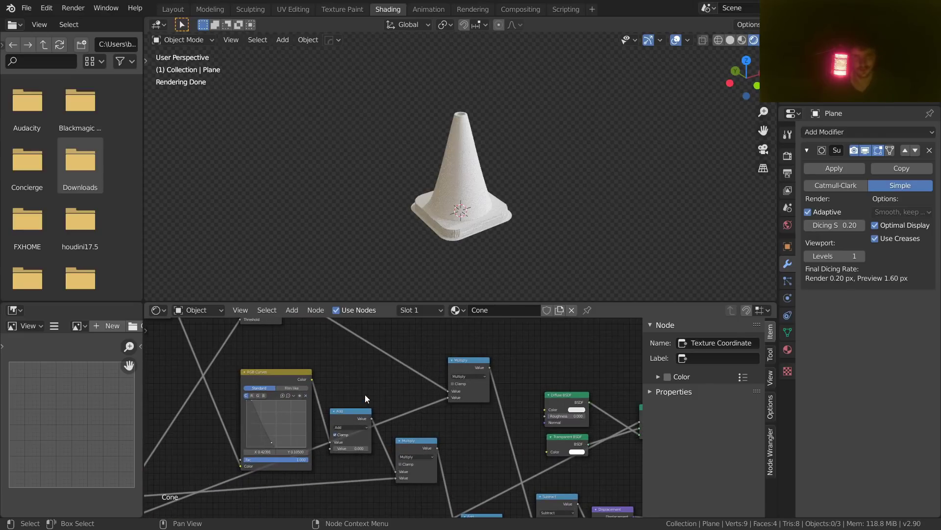
pyautogui.moveTo(365, 395); pyautogui.dragTo(419, 380, button='middle')
pyautogui.moveTo(342, 361); pyautogui.dragTo(342, 348)
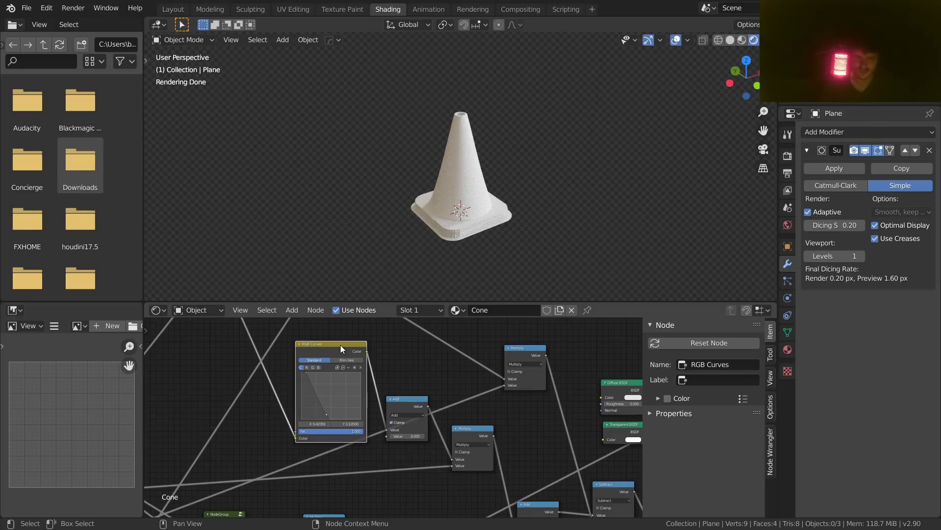
pyautogui.scroll(-3, 340, 346)
pyautogui.hotkey('ctrl', 's')
pyautogui.moveTo(327, 357); pyautogui.dragTo(334, 387, button='middle')
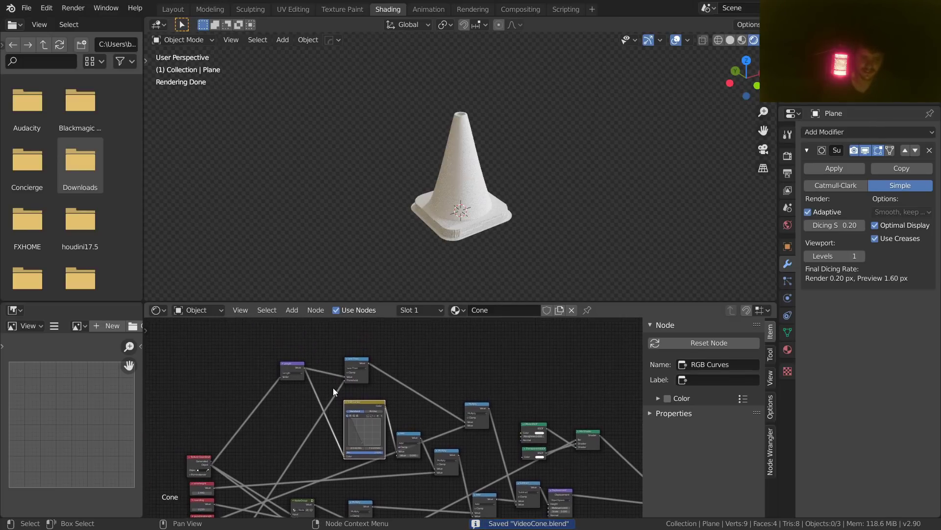
pyautogui.moveTo(363, 402); pyautogui.dragTo(362, 391)
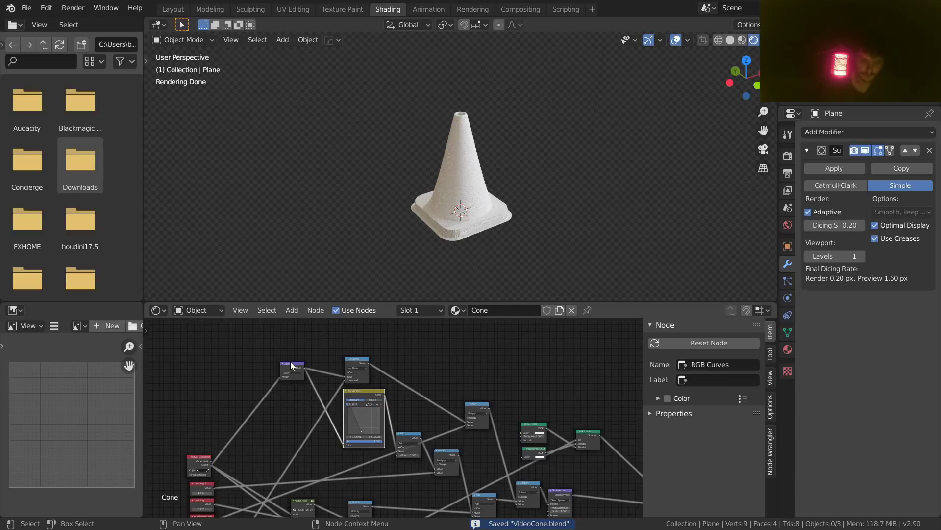
pyautogui.moveTo(291, 364); pyautogui.dragTo(213, 427)
# Step: Group the threshold, RGB Curves, Add and two Multiply nodes of the cone shape, and exit the new group
pyautogui.moveTo(370, 452); pyautogui.dragTo(316, 425, button='middle')
pyautogui.moveTo(286, 458); pyautogui.dragTo(422, 325)
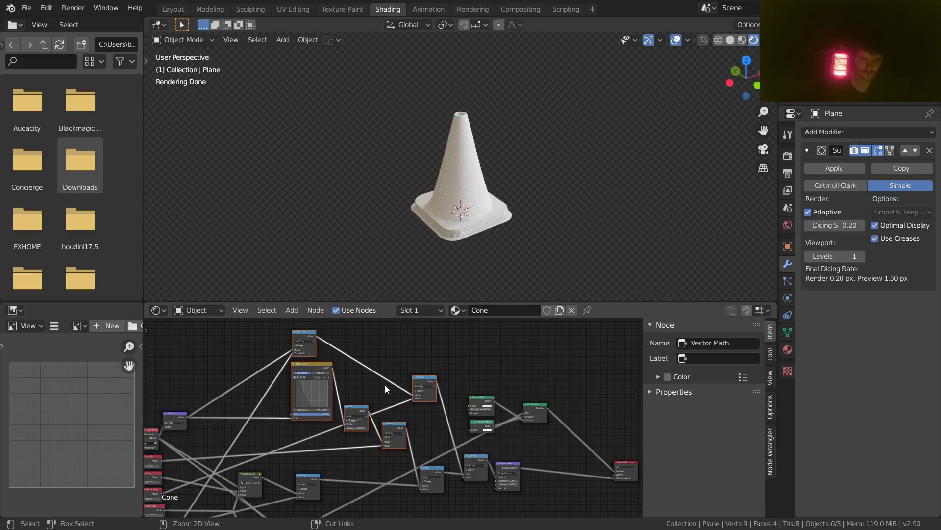
pyautogui.hotkey('ctrl', 'g')
pyautogui.press('Tab')
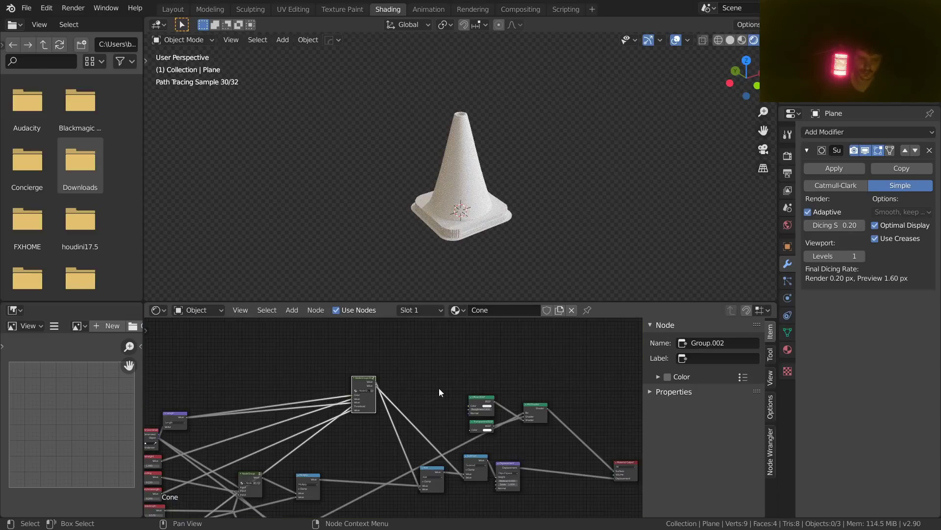
# Step: Move the new cone group directly above the first base NodeGroup, and save the file
pyautogui.moveTo(375, 382); pyautogui.dragTo(396, 418)
pyautogui.scroll(4, 415, 436)
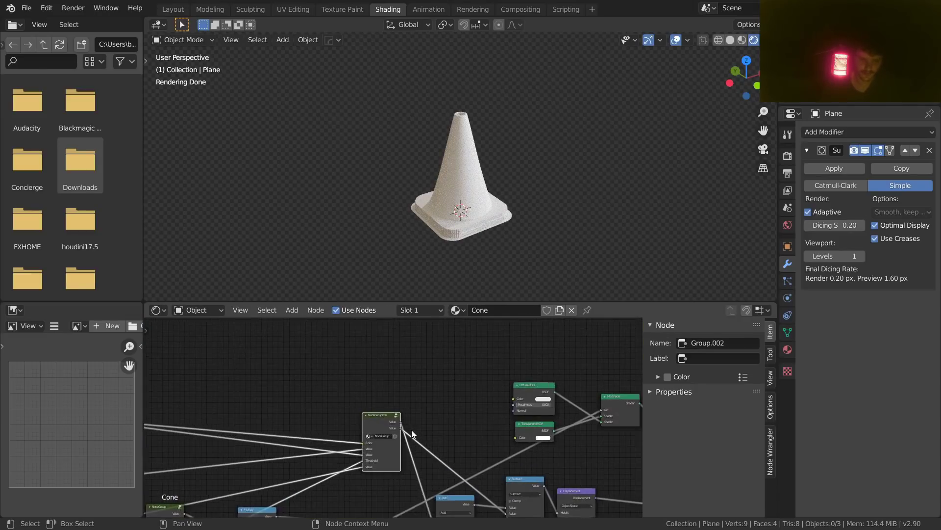
pyautogui.scroll(-3, 354, 439)
pyautogui.moveTo(354, 440); pyautogui.dragTo(466, 358, button='middle')
pyautogui.hotkey('ctrl', 's')
pyautogui.moveTo(510, 329); pyautogui.dragTo(339, 349)
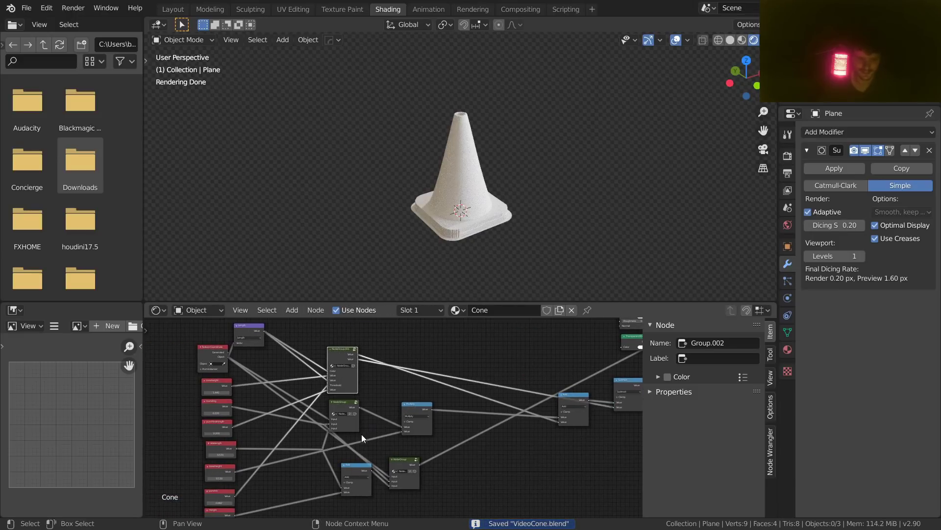
# Step: Stack the second NodeGroup below the first, place Add beside margin and Multiply nearer the final Add, and save
pyautogui.moveTo(357, 467); pyautogui.dragTo(322, 478)
pyautogui.moveTo(410, 466); pyautogui.dragTo(351, 445)
pyautogui.moveTo(416, 405); pyautogui.dragTo(512, 439)
pyautogui.moveTo(308, 481); pyautogui.dragTo(291, 488)
pyautogui.moveTo(290, 487); pyautogui.dragTo(296, 433, button='middle')
pyautogui.press('Home')
pyautogui.hotkey('ctrl', 's')
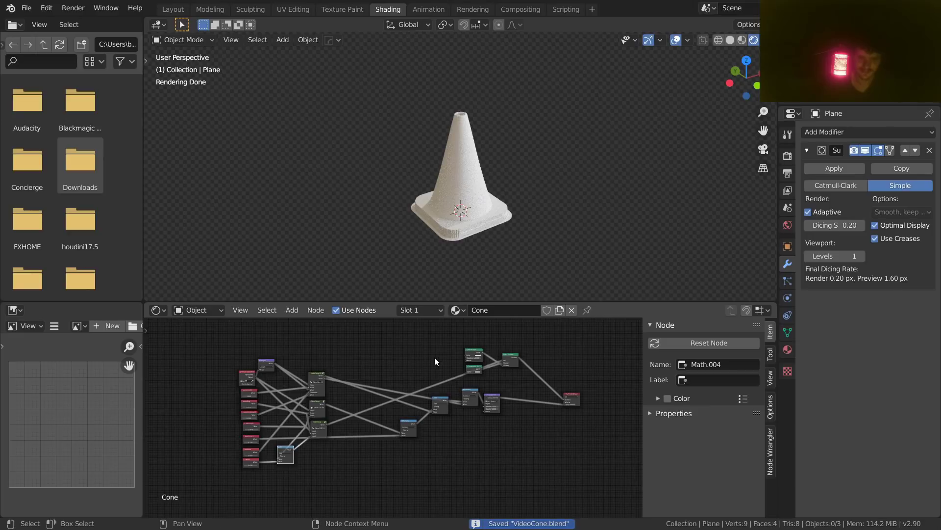
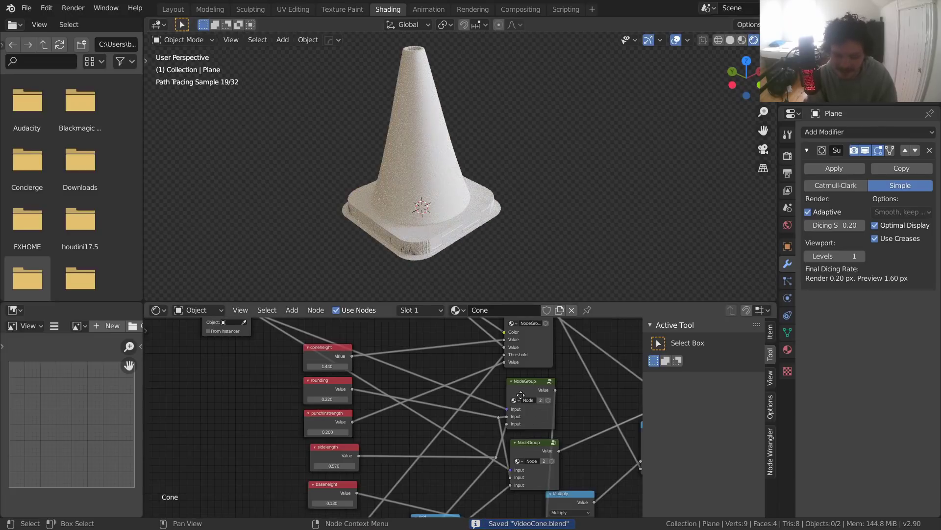
# Step: Cut the link between the Displacement node and the Material Output
pyautogui.moveTo(520, 395); pyautogui.dragTo(255, 384, button='middle')
pyautogui.scroll(-6, 393, 419)
pyautogui.keyDown('ctrl'); pyautogui.moveTo(527, 425); pyautogui.dragTo(507, 400, button='right'); pyautogui.keyUp('ctrl')
pyautogui.moveTo(394, 385); pyautogui.dragTo(441, 407, button='middle')
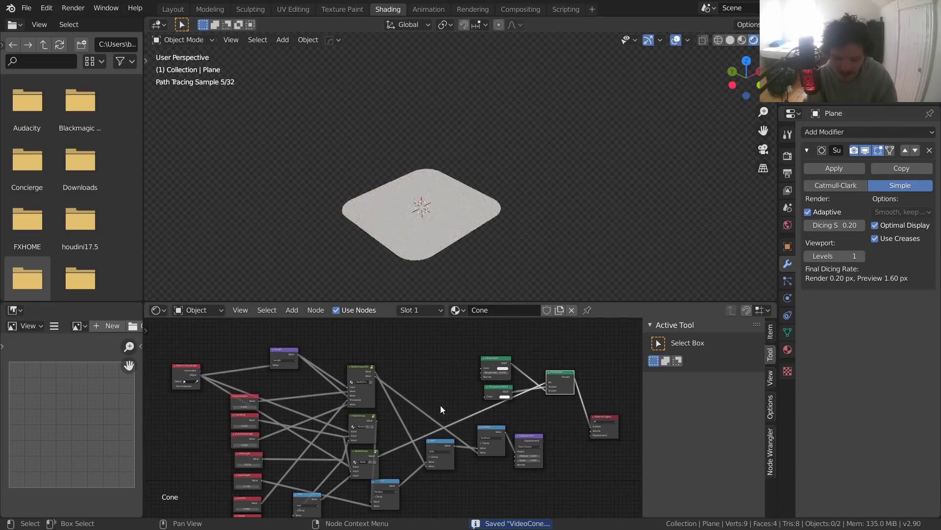
# Step: Preview the output of the cone group on the plane, followed by that of the NodeGroup beneath it
pyautogui.scroll(1, 361, 358)
pyautogui.keyDown('ctrl'); pyautogui.keyDown('shift'); pyautogui.click(354, 355); pyautogui.keyUp('shift'); pyautogui.keyUp('ctrl')
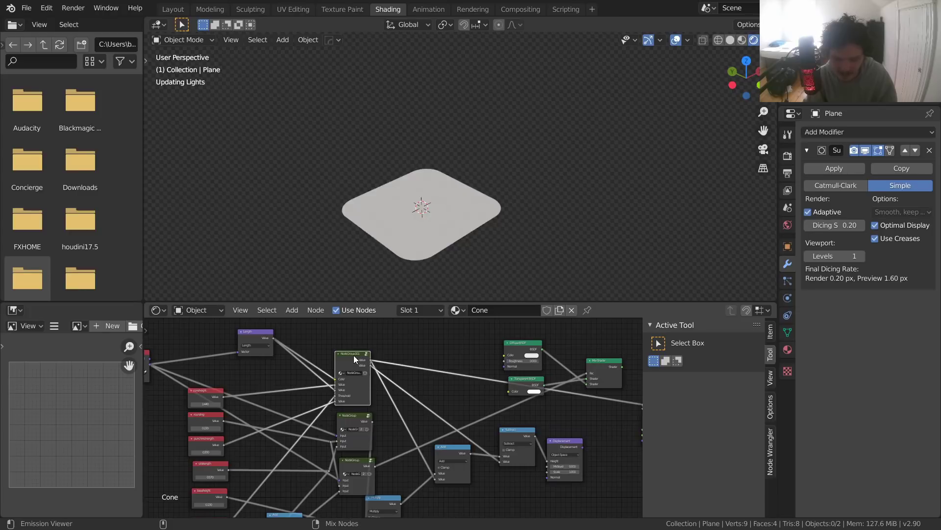
pyautogui.keyDown('ctrl'); pyautogui.keyDown('shift'); pyautogui.click(354, 416); pyautogui.keyUp('shift'); pyautogui.keyUp('ctrl')
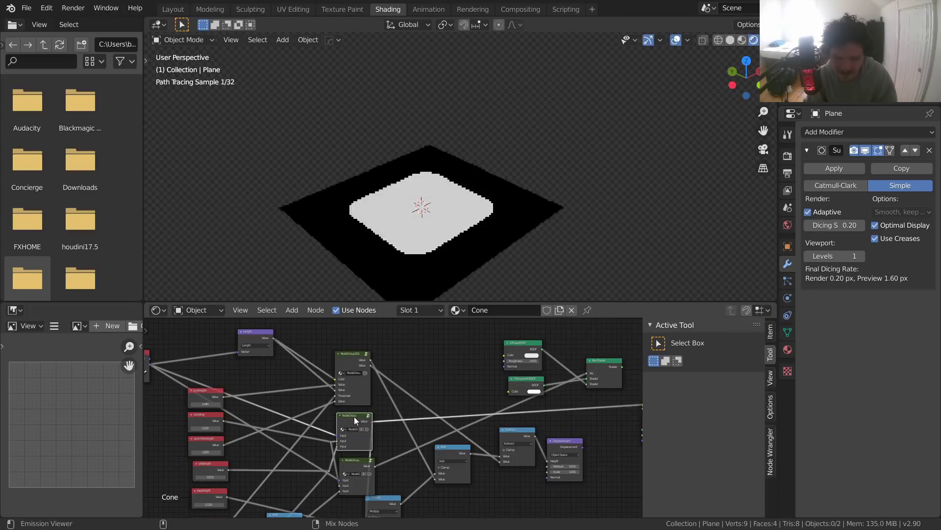
# Step: Preview the output of the lowest NodeGroup in the stack on the plane
pyautogui.keyDown('ctrl'); pyautogui.keyDown('shift'); pyautogui.click(354, 460); pyautogui.keyUp('shift'); pyautogui.keyUp('ctrl')
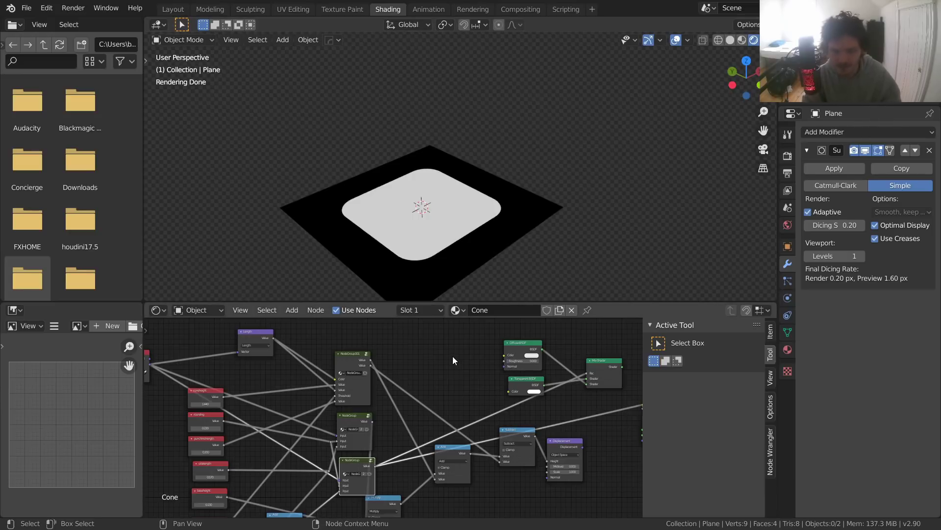
pyautogui.moveTo(548, 412); pyautogui.dragTo(544, 417, button='middle')
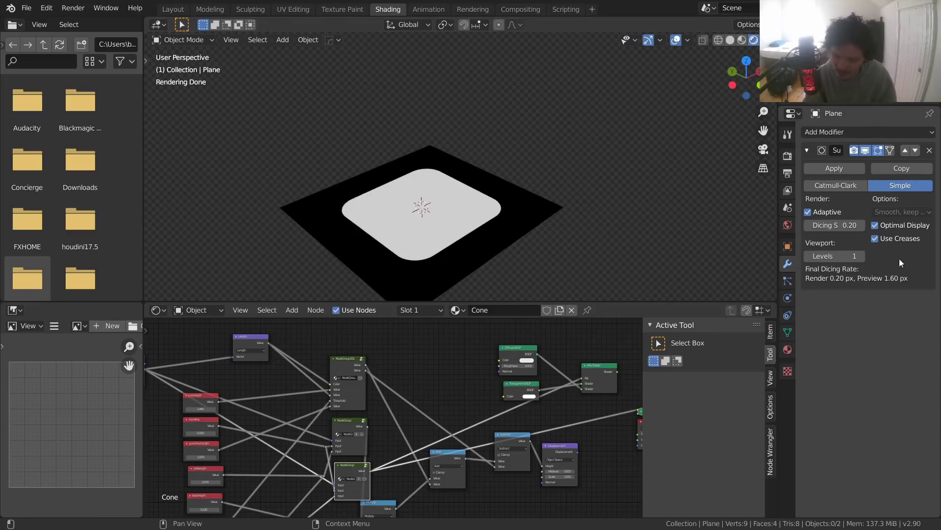
# Step: Restore the Mix Shader as the Material Output's surface and reconnect the Displacement node to its displacement input
pyautogui.moveTo(607, 370); pyautogui.dragTo(518, 369, button='middle')
pyautogui.click(519, 369)
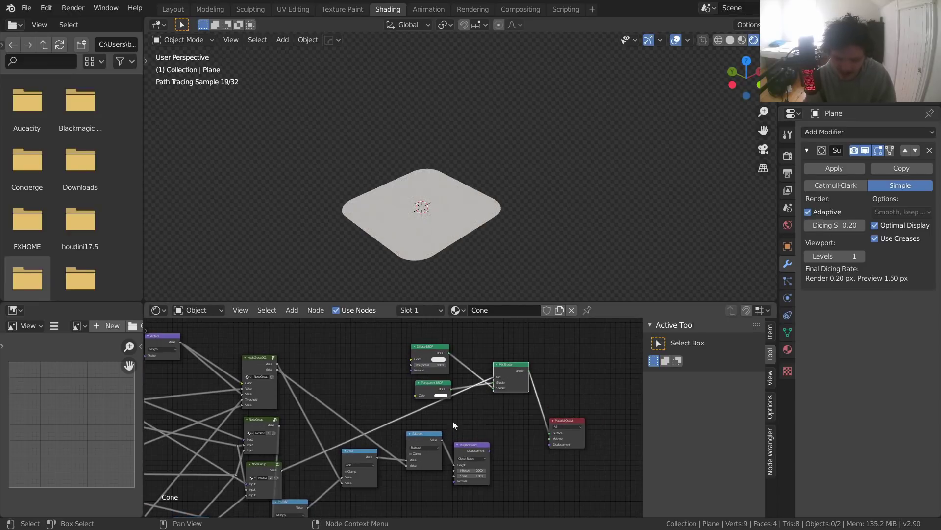
pyautogui.moveTo(489, 450); pyautogui.dragTo(554, 444)
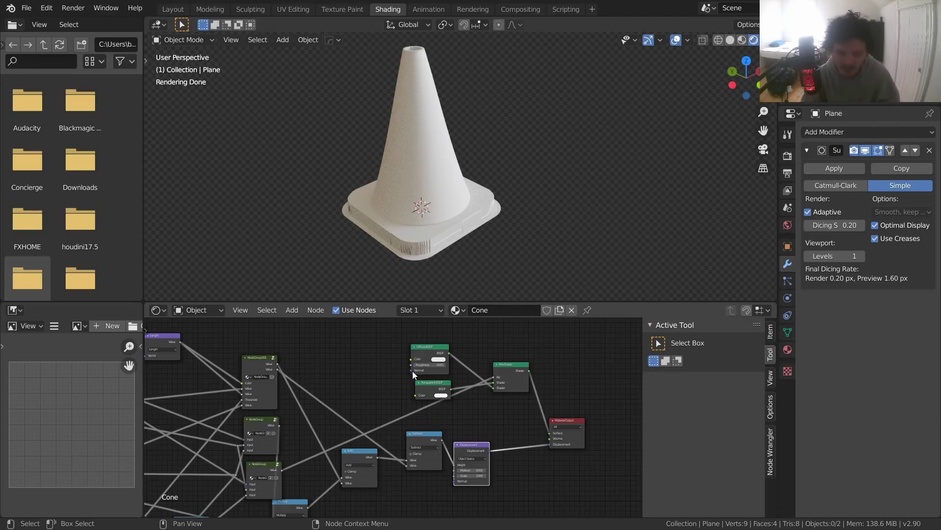
# Step: Reposition the Diffuse BSDF and Transparent BSDF nodes slightly farther up and away from the Mix Shader
pyautogui.scroll(2, 421, 360)
pyautogui.moveTo(422, 361); pyautogui.dragTo(392, 425, button='middle')
pyautogui.scroll(4, 407, 371)
pyautogui.moveTo(399, 367); pyautogui.dragTo(364, 416, button='middle')
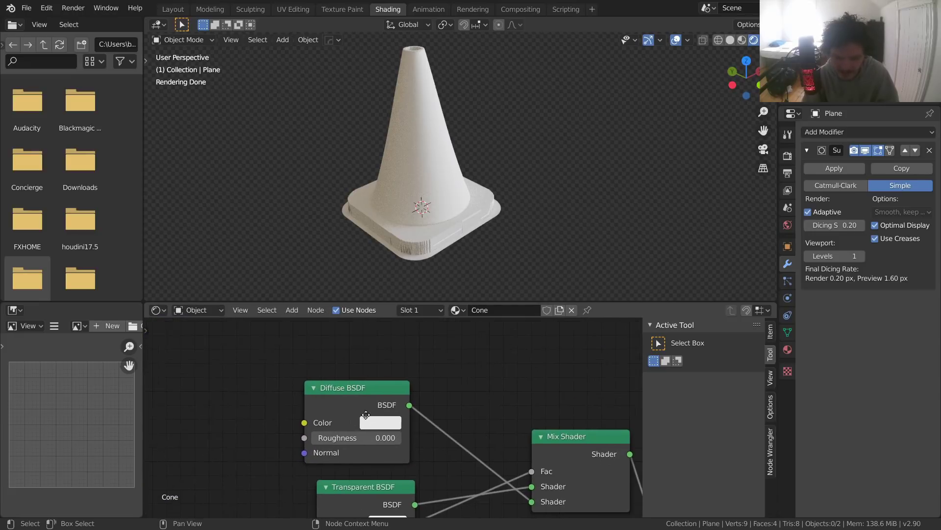
pyautogui.moveTo(372, 392)
pyautogui.mouseDown()
pyautogui.moveTo(397, 381)
pyautogui.moveTo(358, 380)
pyautogui.mouseUp()
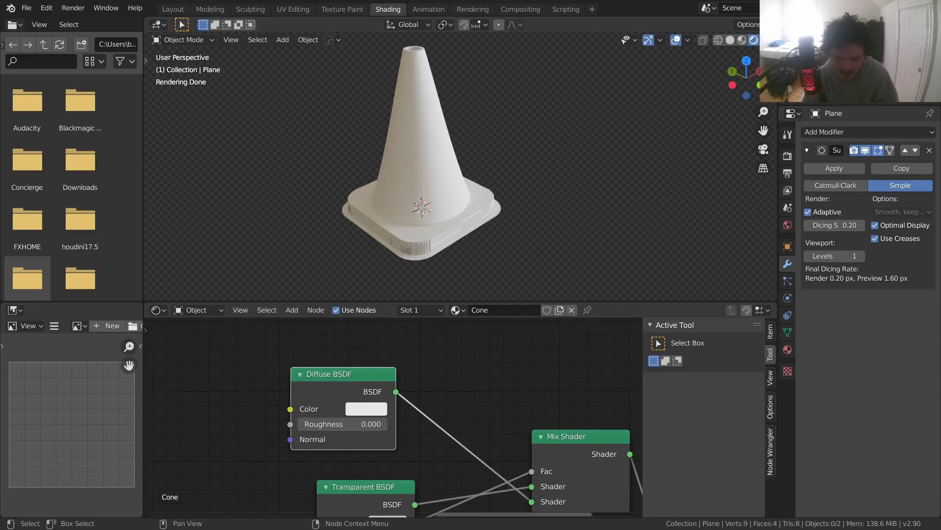
pyautogui.moveTo(361, 346); pyautogui.dragTo(357, 335, button='middle')
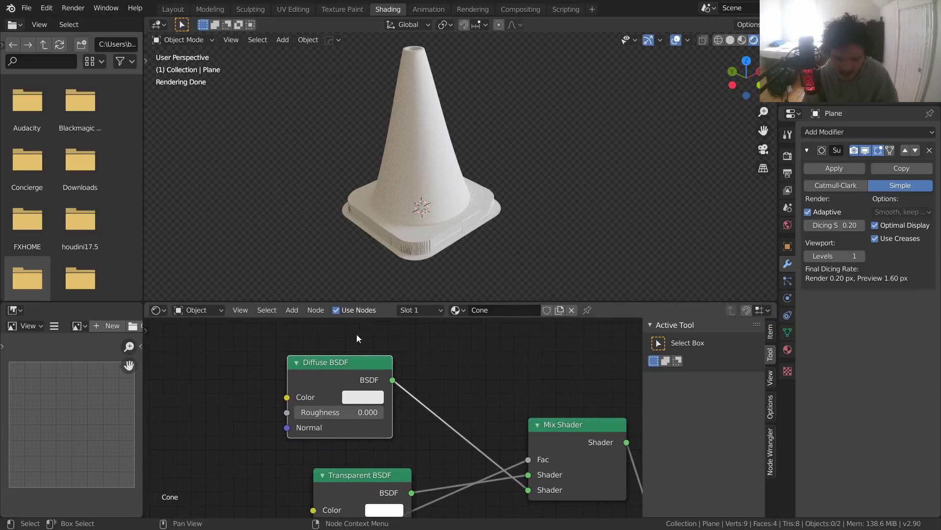
pyautogui.click(511, 245)
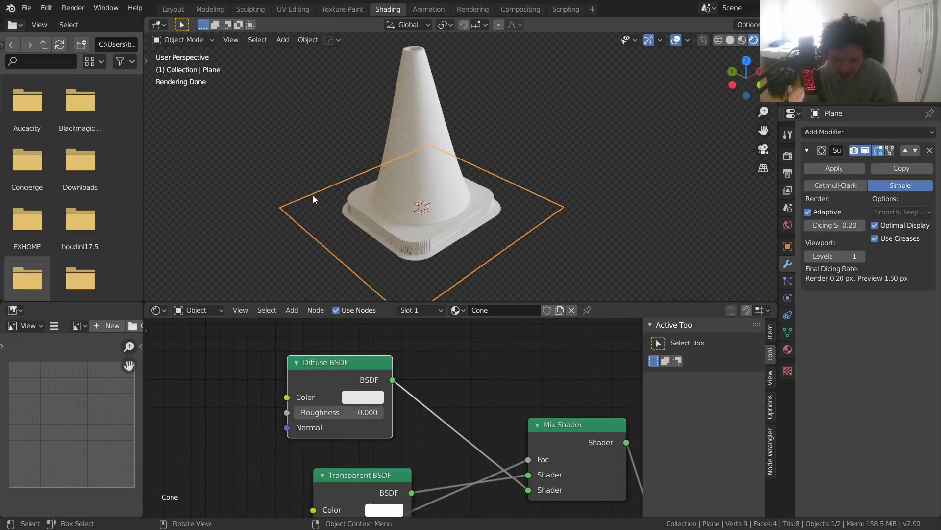
pyautogui.moveTo(357, 481); pyautogui.dragTo(353, 415, button='middle')
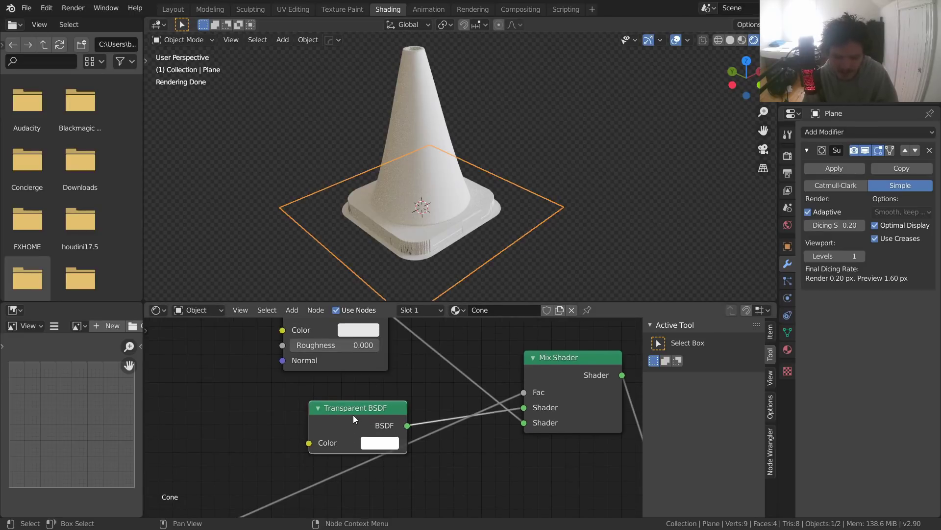
pyautogui.moveTo(353, 414); pyautogui.dragTo(339, 394)
pyautogui.scroll(-4, 385, 370)
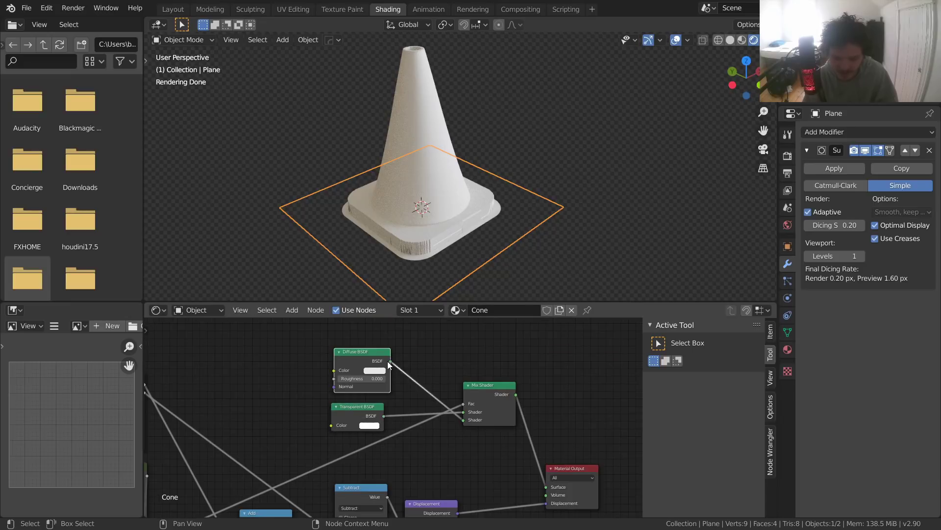
# Step: Try the Diffuse BSDF directly as the Material Output's surface, and link the Mix Shader back in
pyautogui.moveTo(388, 361); pyautogui.dragTo(545, 490)
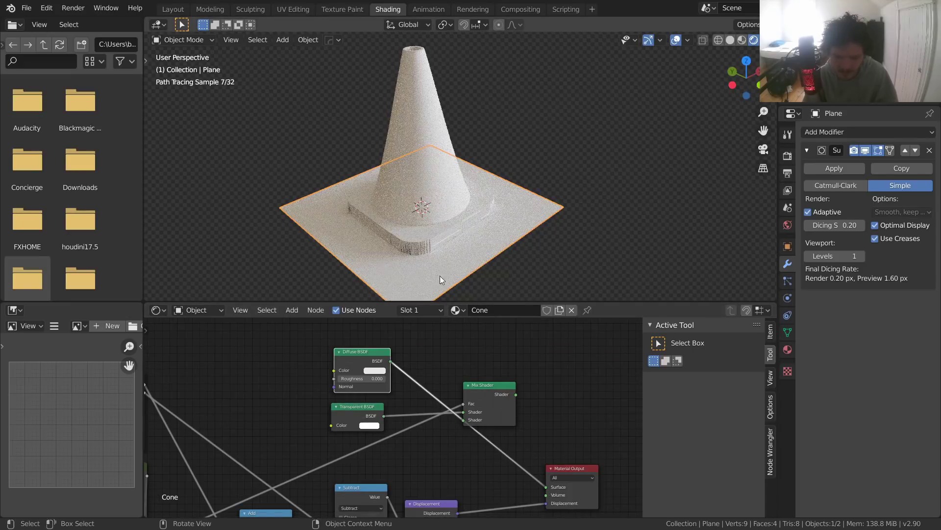
pyautogui.moveTo(515, 395); pyautogui.dragTo(546, 487)
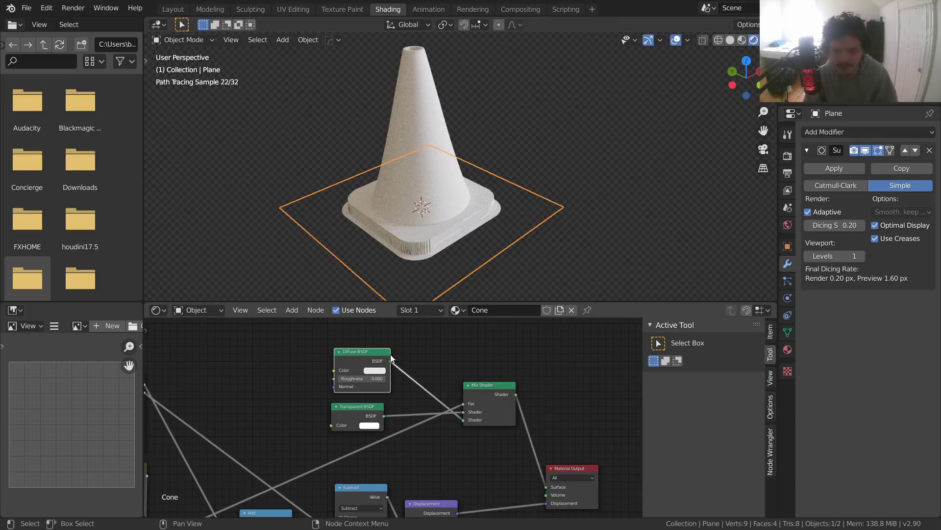
pyautogui.click(385, 371)
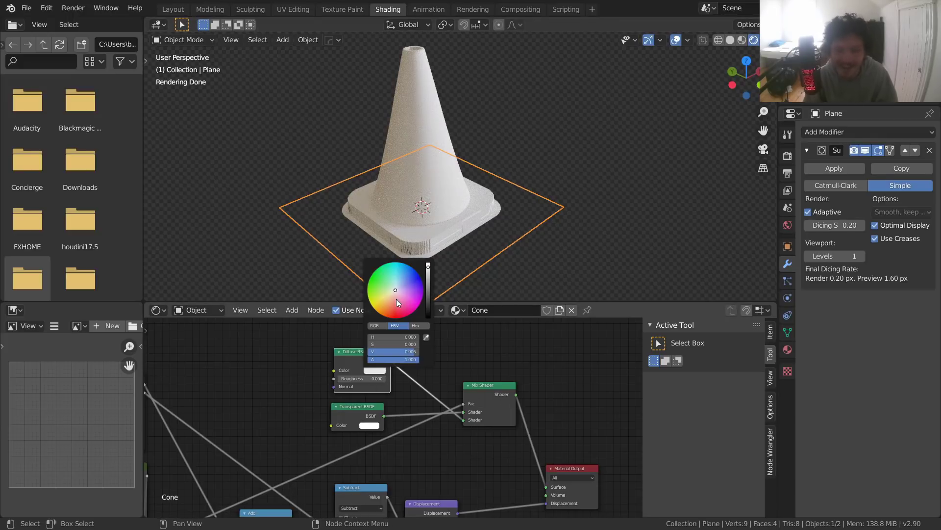
pyautogui.moveTo(384, 310); pyautogui.dragTo(390, 314)
pyautogui.hotkey('ctrl', 'z')
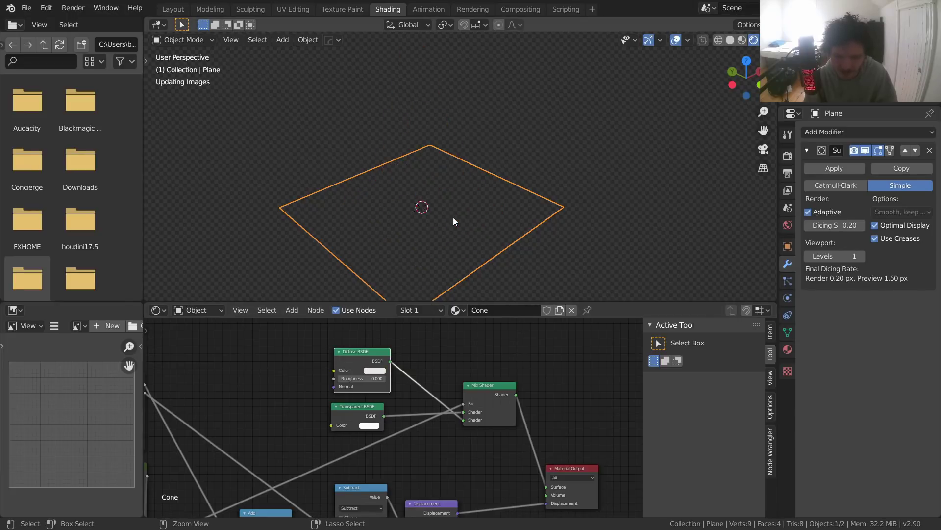
# Step: Examine the cone's profile in the left orthographic view, return to a perspective view with the node tree framed, and save the file
pyautogui.hotkey('ctrl', 's')
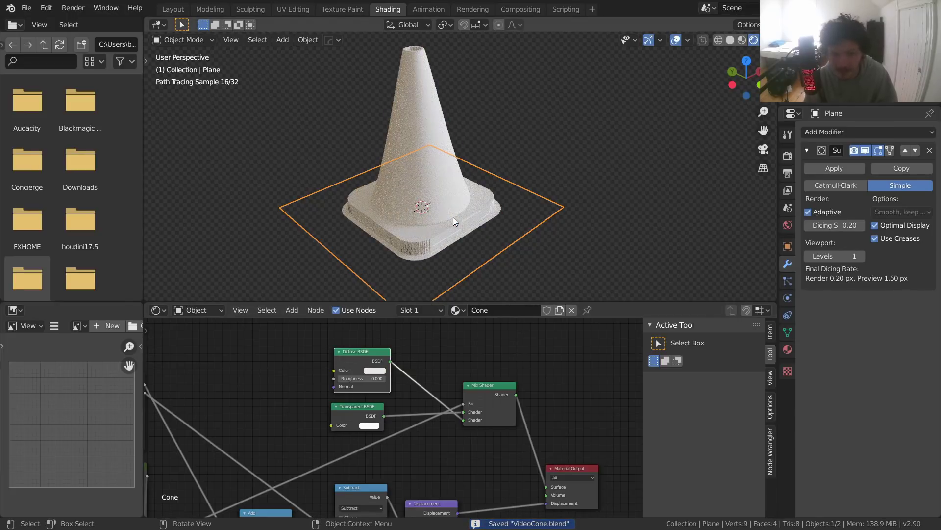
pyautogui.click(732, 86)
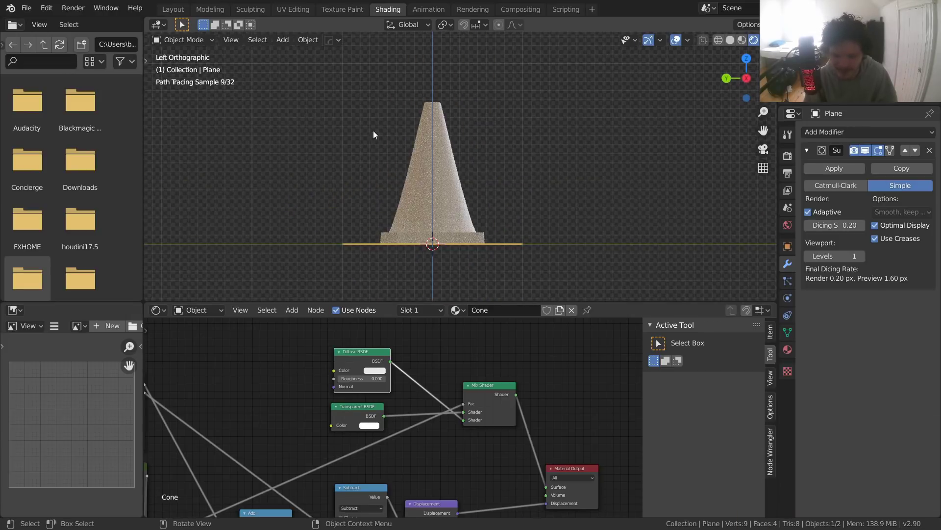
pyautogui.scroll(3, 441, 137)
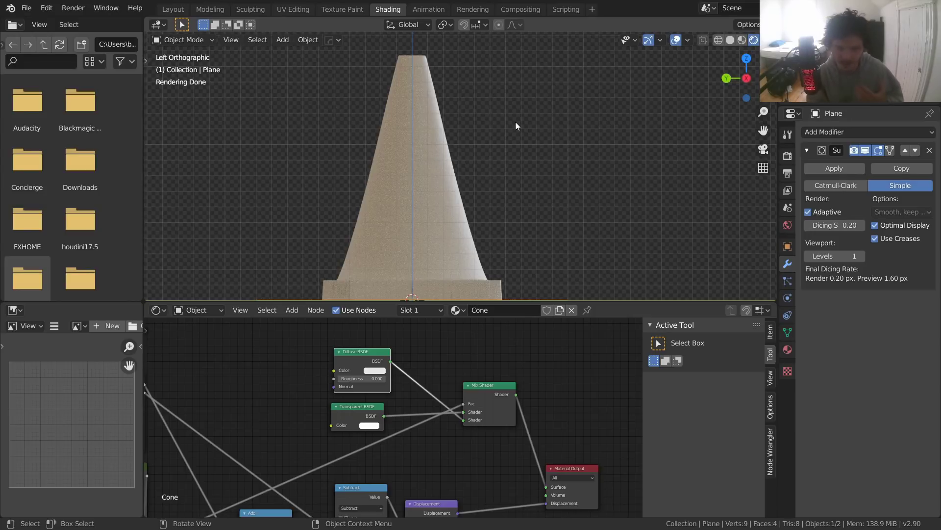
pyautogui.moveTo(449, 190); pyautogui.dragTo(401, 169, button='middle')
pyautogui.moveTo(264, 379); pyautogui.dragTo(445, 328, button='middle')
pyautogui.press('Home')
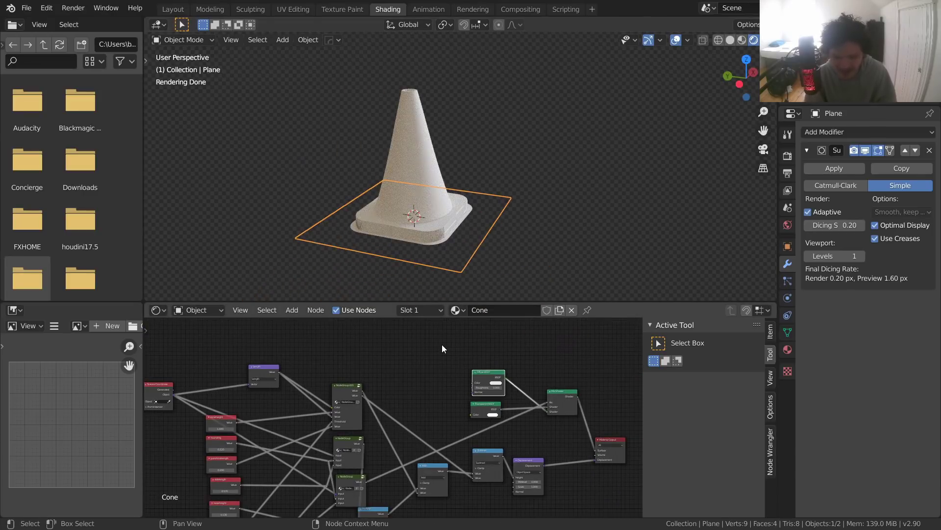
pyautogui.hotkey('ctrl', 's')
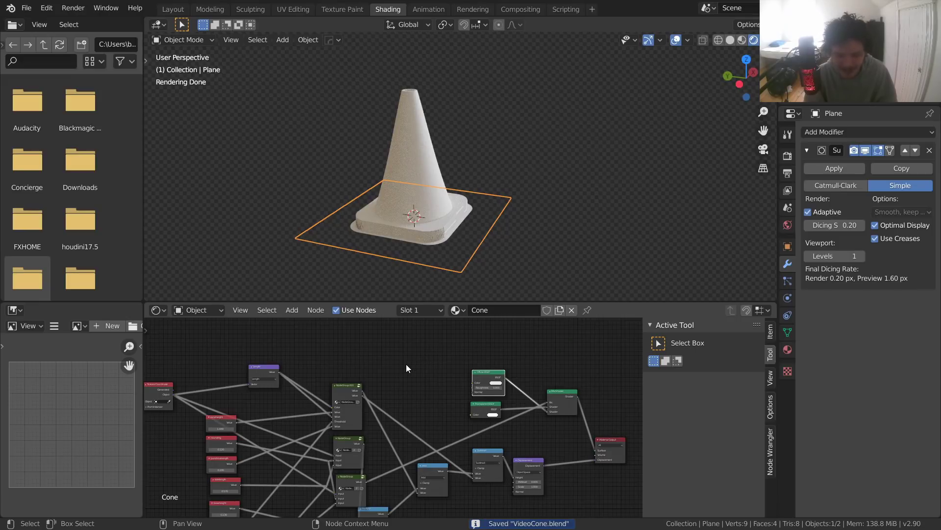
# Step: Add a Geometry node in the empty space above the Texture Coordinate node
pyautogui.scroll(3, 369, 362)
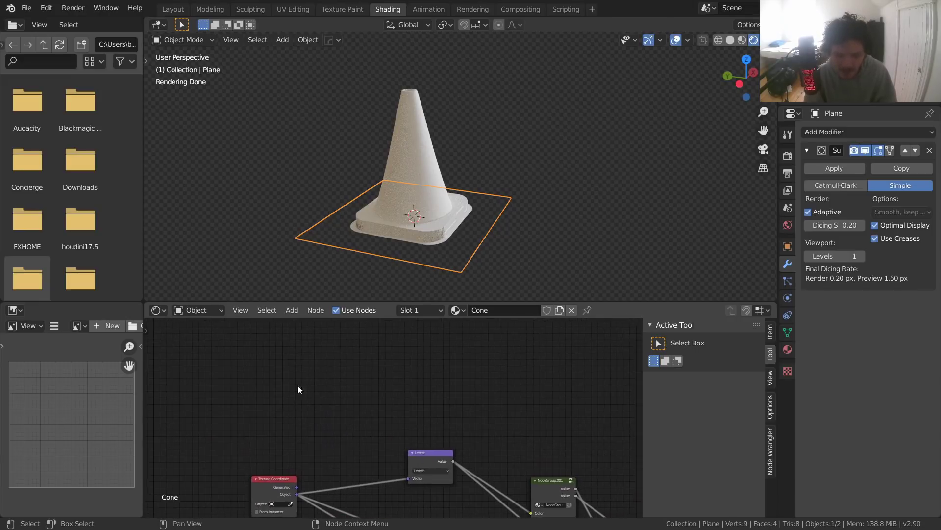
pyautogui.hotkey('shift', 'a')
pyautogui.click(286, 344)
pyautogui.write('ge')
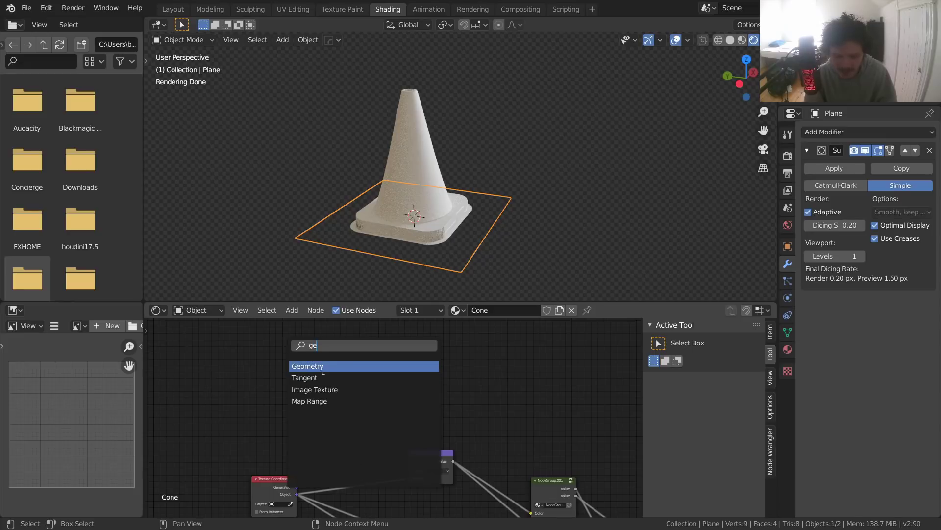
pyautogui.press('Return')
pyautogui.click(242, 365)
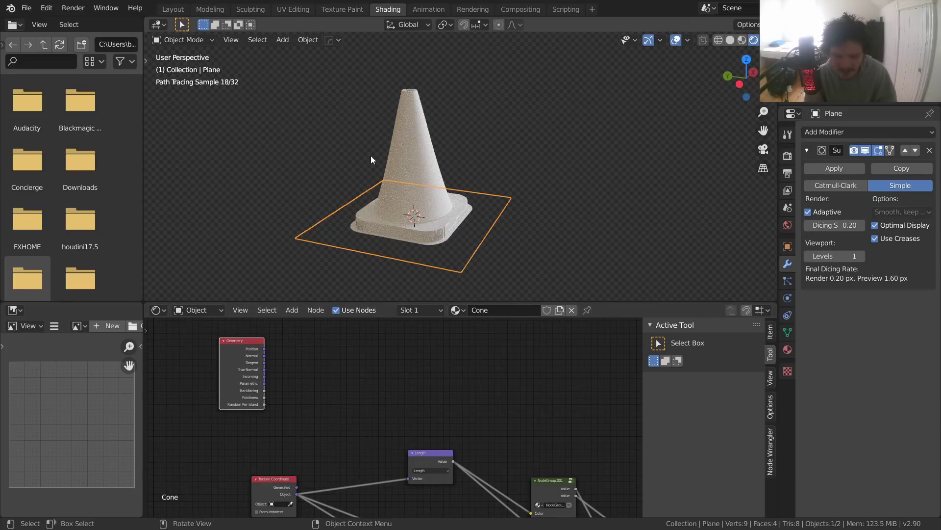
# Step: View the cone in left orthographic and preview the Geometry node's Position output on it
pyautogui.click(740, 84)
pyautogui.scroll(6, 438, 149)
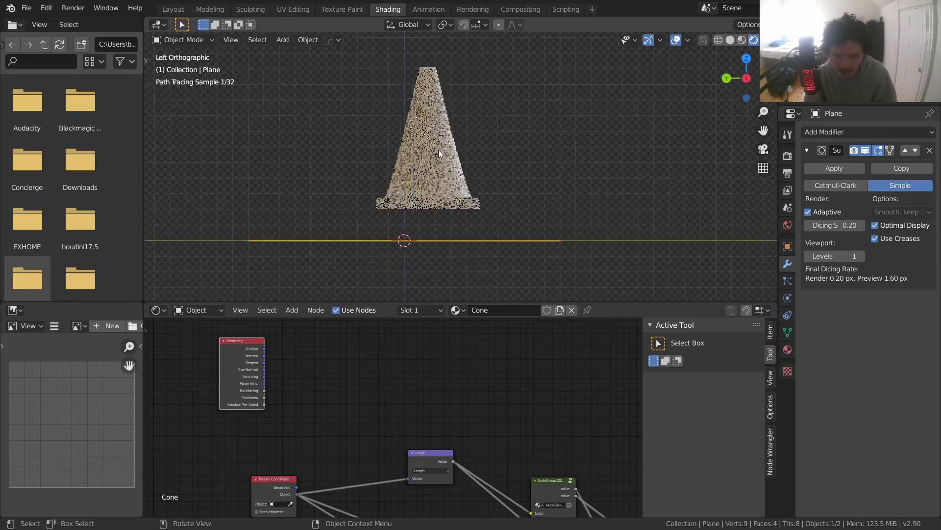
pyautogui.scroll(-5, 468, 195)
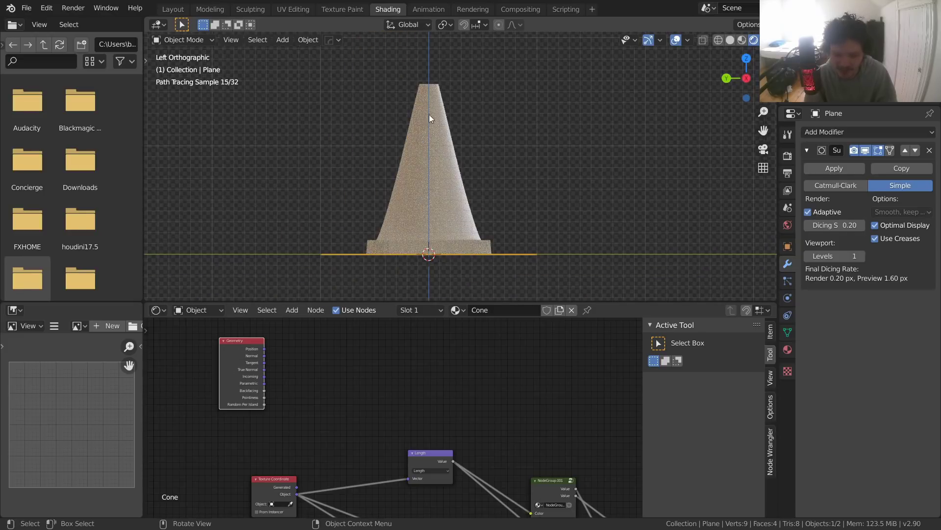
pyautogui.scroll(5, 228, 346)
pyautogui.moveTo(245, 344); pyautogui.dragTo(366, 387, button='middle')
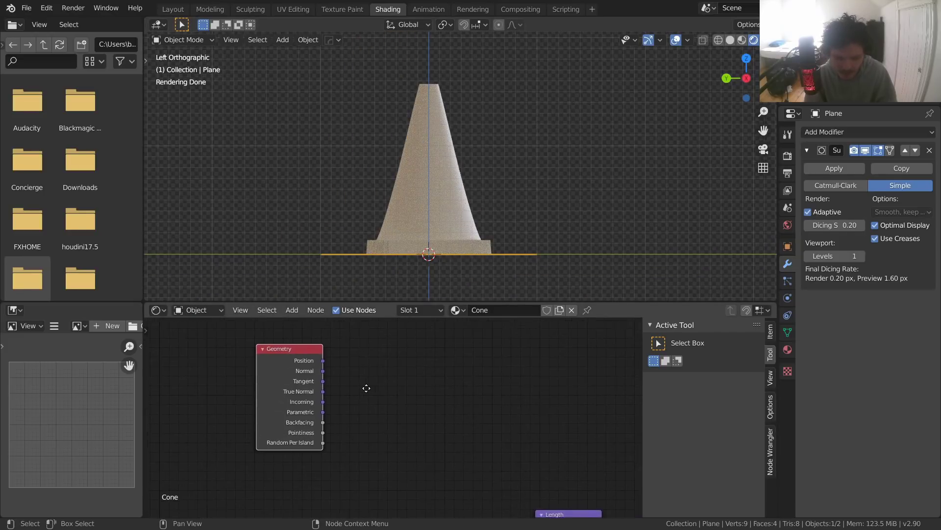
pyautogui.moveTo(283, 347); pyautogui.dragTo(310, 355)
pyautogui.keyDown('ctrl'); pyautogui.keyDown('shift'); pyautogui.click(311, 355); pyautogui.keyUp('shift'); pyautogui.keyUp('ctrl')
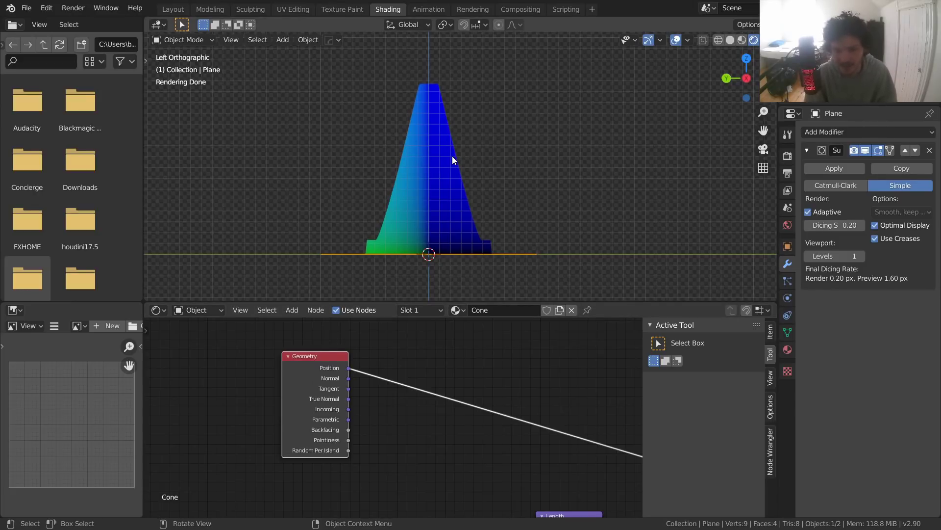
# Step: Add a Separate XYZ node fed by the Geometry node's Position, and preview its Z output on the cone
pyautogui.moveTo(388, 363); pyautogui.dragTo(266, 373, button='middle')
pyautogui.hotkey('shift', 'a')
pyautogui.click(300, 342)
pyautogui.write('se')
pyautogui.click(327, 422)
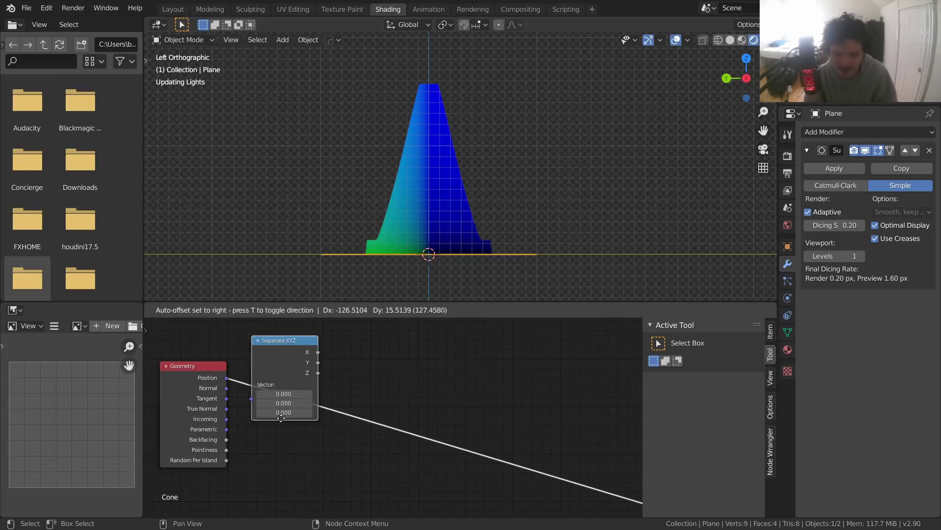
pyautogui.click(305, 346)
pyautogui.keyDown('ctrl'); pyautogui.keyDown('shift'); pyautogui.click(306, 348); pyautogui.keyUp('shift'); pyautogui.keyUp('ctrl')
pyautogui.keyDown('ctrl'); pyautogui.keyDown('shift'); pyautogui.click(311, 354); pyautogui.keyUp('shift'); pyautogui.keyUp('ctrl')
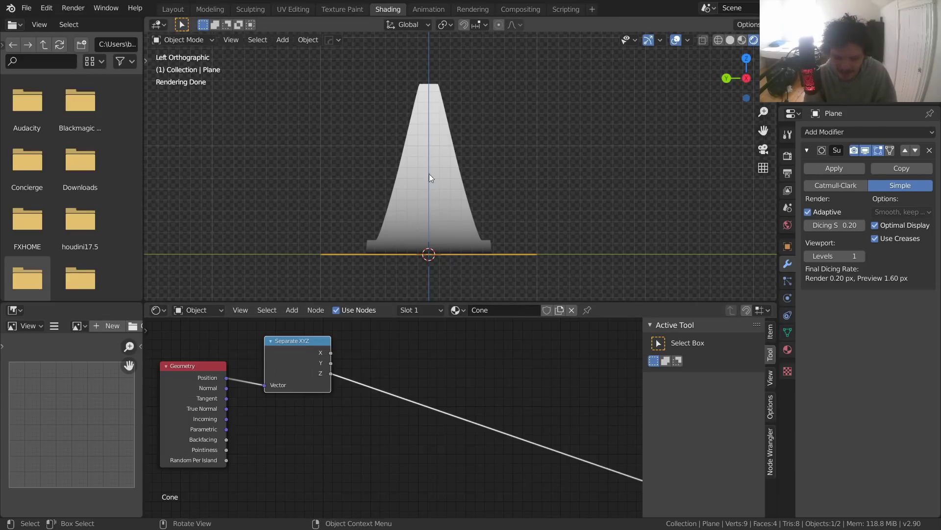
pyautogui.hotkey('shift', 'a')
pyautogui.click(389, 342)
pyautogui.write('math')
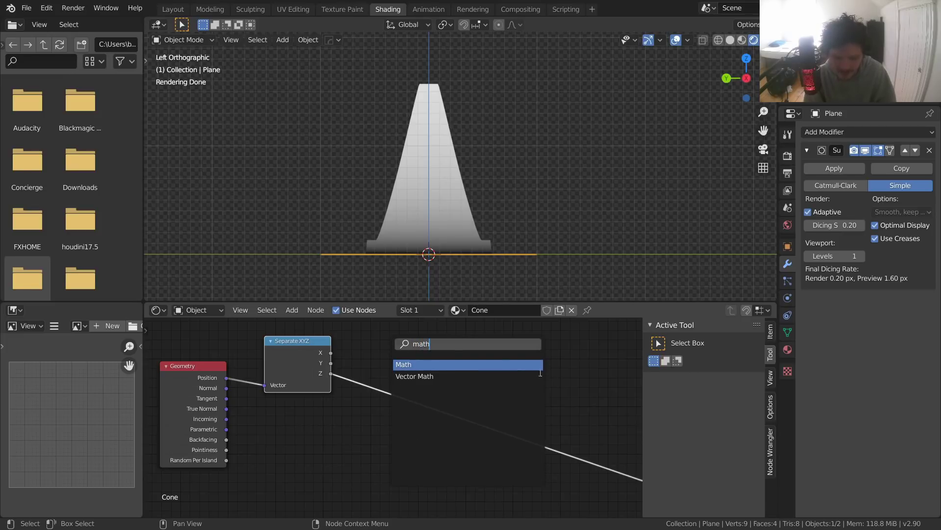
pyautogui.press('Escape')
# Step: Insert a ColorRamp after the Separate XYZ node's Z output and set its interpolation to Constant
pyautogui.hotkey('shift', 'a')
pyautogui.click(477, 331)
pyautogui.write('colo')
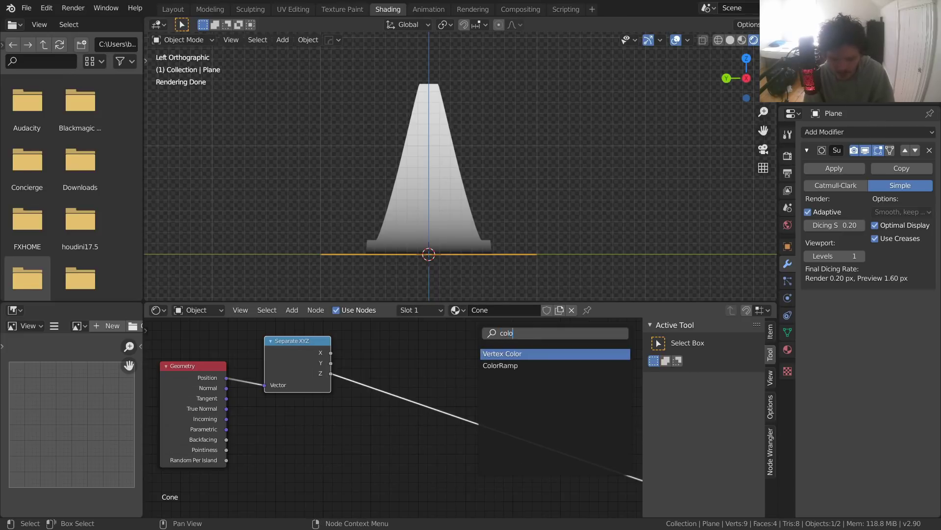
pyautogui.click(501, 365)
pyautogui.click(427, 383)
pyautogui.click(496, 392)
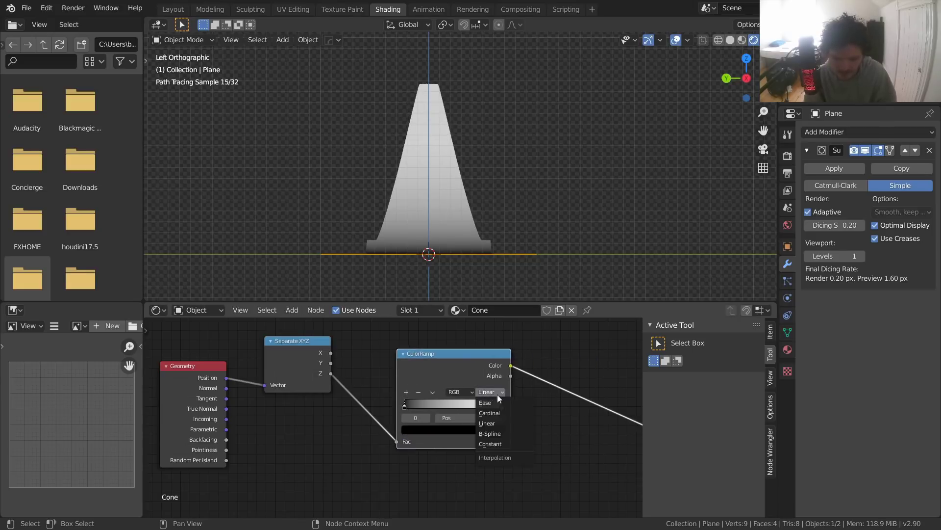
pyautogui.click(500, 443)
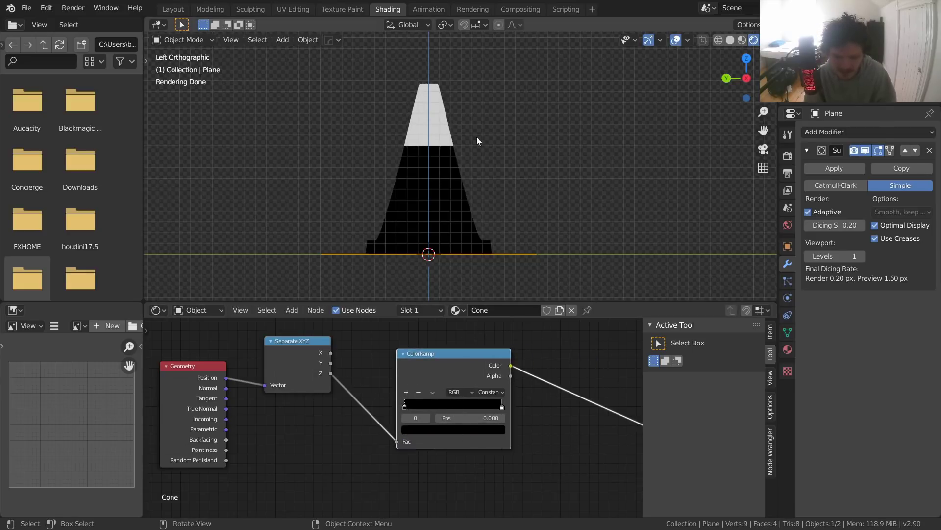
# Step: Set the ColorRamp's white stop position to 0.660 and check the colour split on the cone in perspective
pyautogui.click(428, 418)
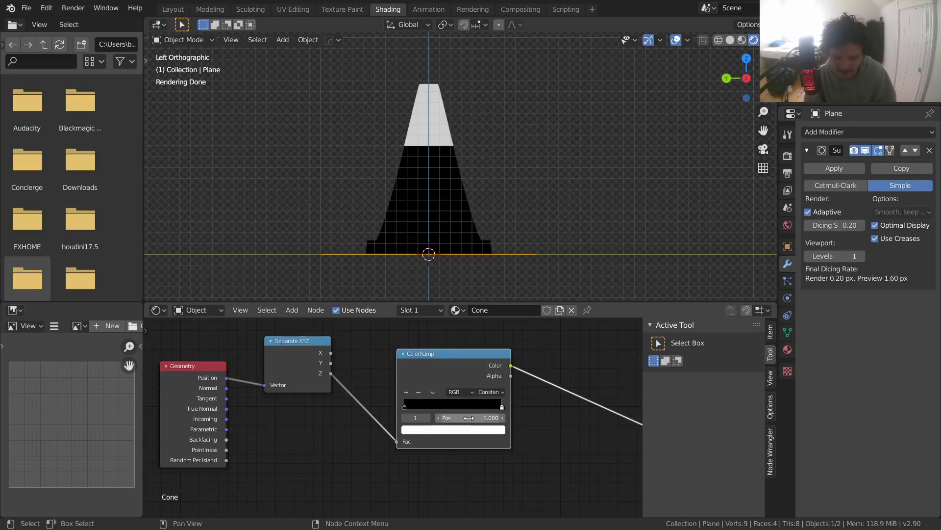
pyautogui.moveTo(463, 418); pyautogui.dragTo(390, 418)
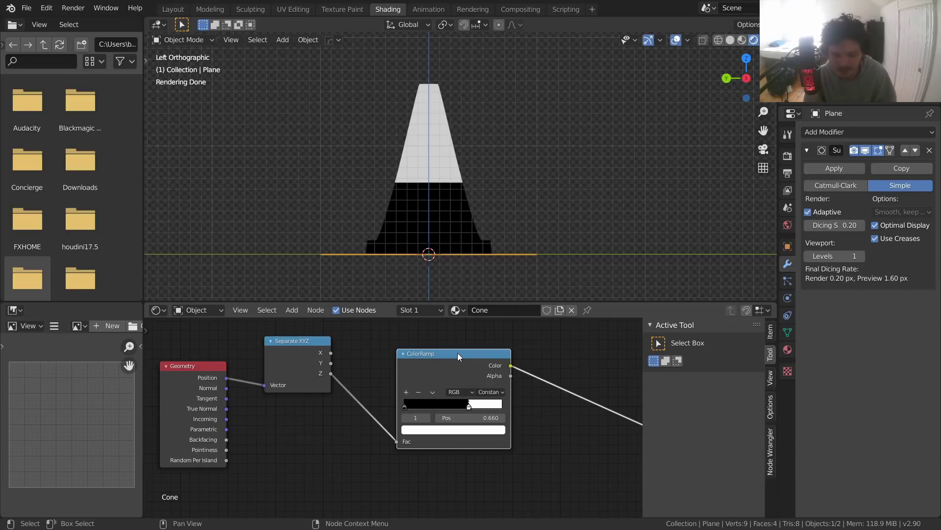
pyautogui.moveTo(447, 148); pyautogui.dragTo(418, 205, button='middle')
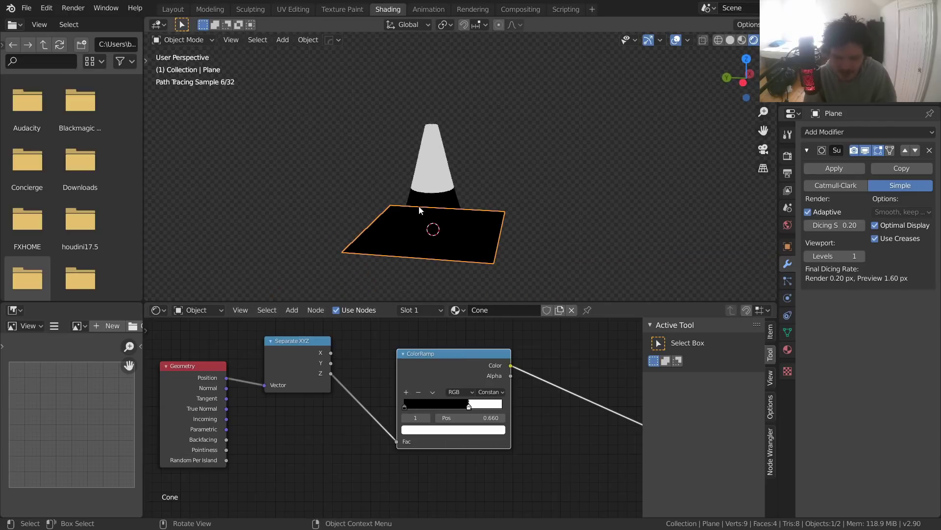
# Step: Try a coneheight value of 2.150 to check the colour split on a taller cone, and undo the change
pyautogui.moveTo(343, 510); pyautogui.dragTo(438, 299, button='middle')
pyautogui.scroll(-1, 439, 299)
pyautogui.scroll(-6, 421, 490)
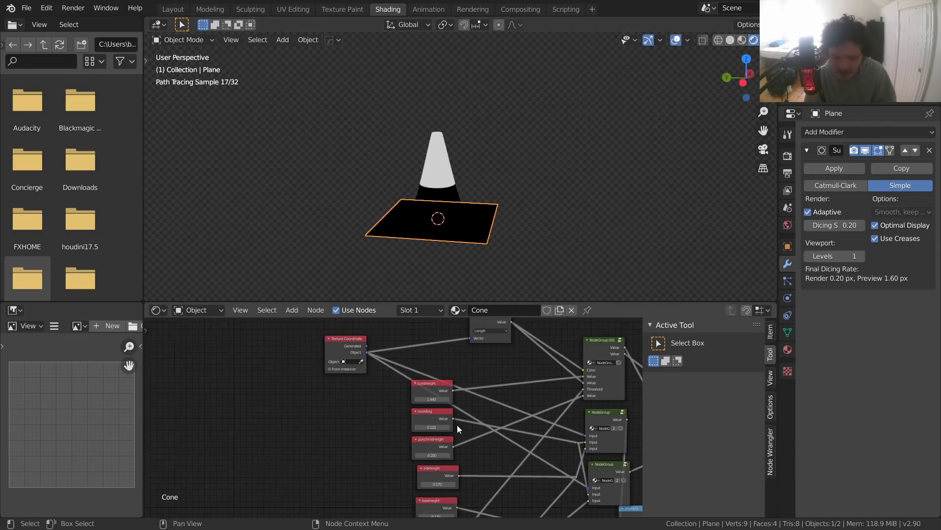
pyautogui.moveTo(445, 439); pyautogui.dragTo(358, 425, button='middle')
pyautogui.scroll(7, 387, 417)
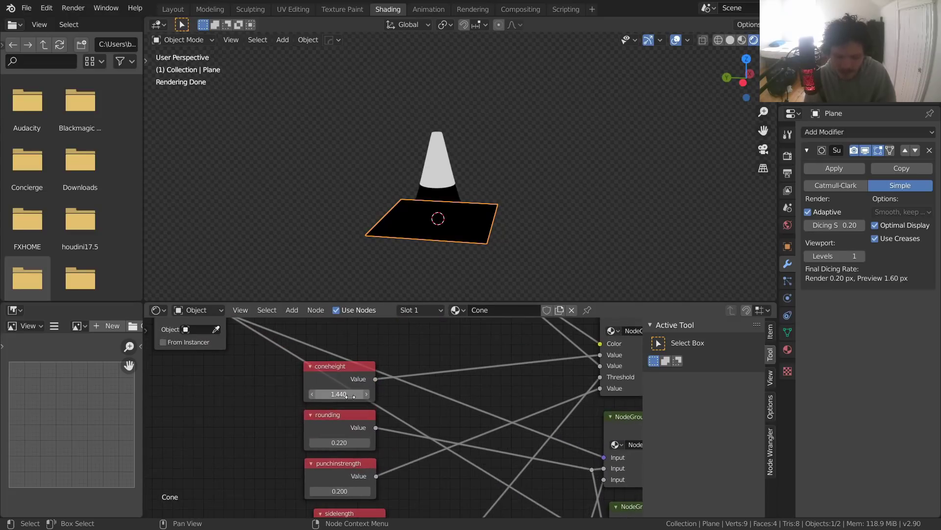
pyautogui.moveTo(339, 394); pyautogui.dragTo(373, 395)
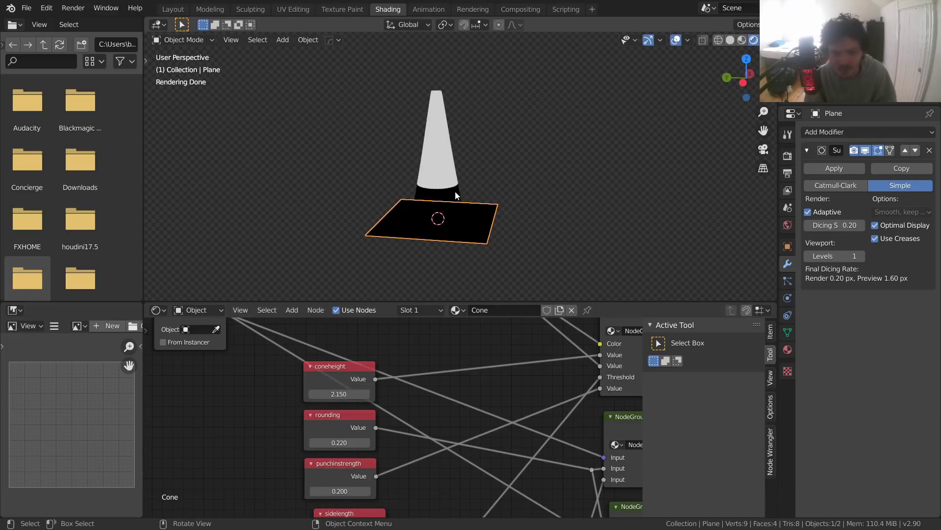
pyautogui.hotkey('ctrl', 'z')
# Step: Delete the Geometry, Separate XYZ and ColorRamp nodes from the cone material and save the file
pyautogui.moveTo(449, 384); pyautogui.dragTo(424, 385, button='middle')
pyautogui.scroll(-4, 424, 385)
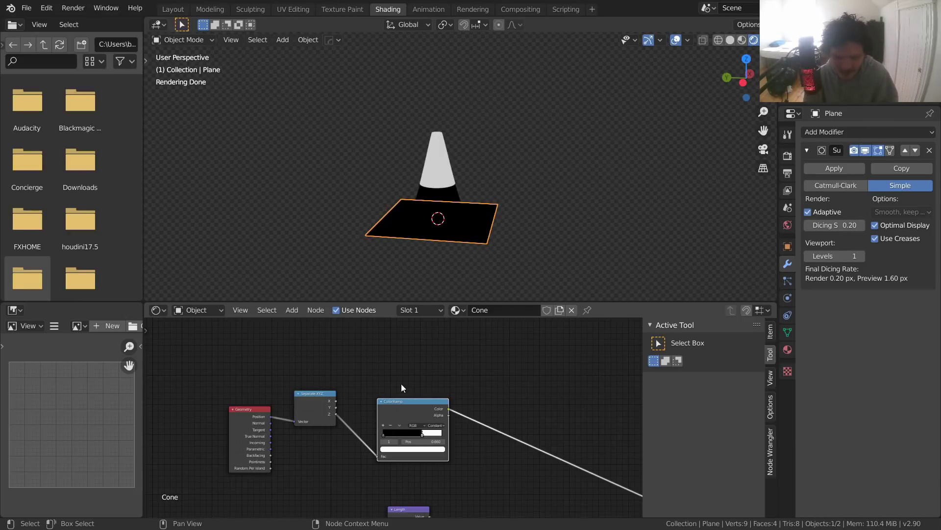
pyautogui.moveTo(515, 466); pyautogui.dragTo(255, 412)
pyautogui.press('x')
pyautogui.moveTo(439, 441); pyautogui.dragTo(380, 330, button='middle')
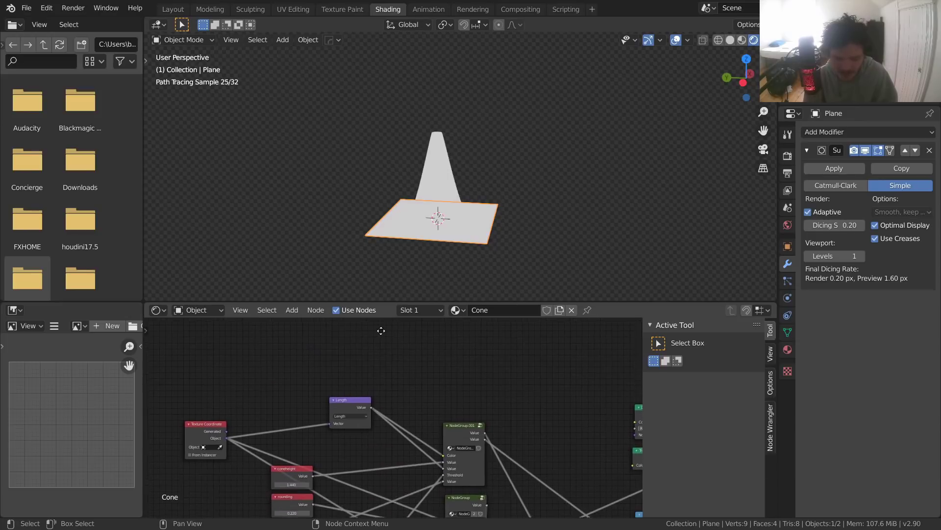
pyautogui.hotkey('ctrl', 's')
pyautogui.scroll(2, 419, 283)
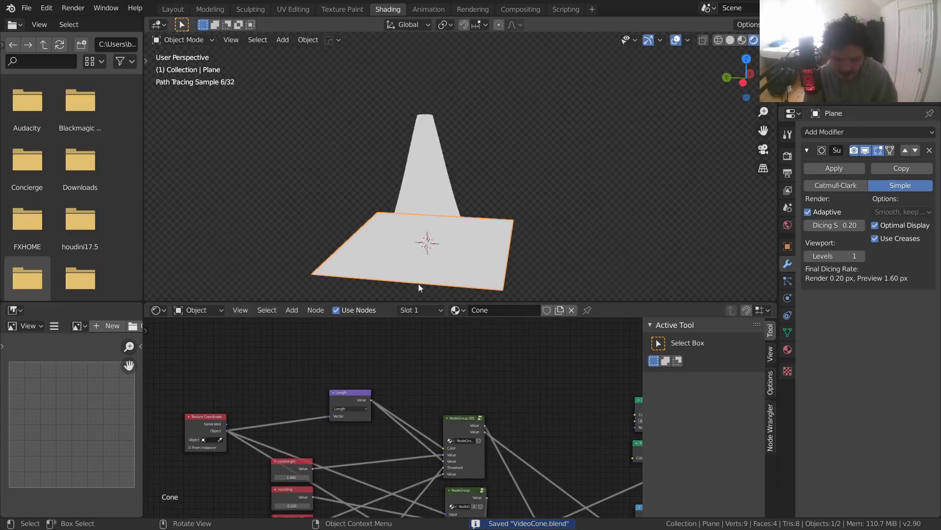
# Step: Cut the link from the Displacement node to the Material Output
pyautogui.click(357, 396)
pyautogui.scroll(-6, 500, 412)
pyautogui.moveTo(525, 404); pyautogui.dragTo(277, 321, button='middle')
pyautogui.keyDown('ctrl'); pyautogui.moveTo(408, 403); pyautogui.dragTo(384, 380, button='right'); pyautogui.keyUp('ctrl')
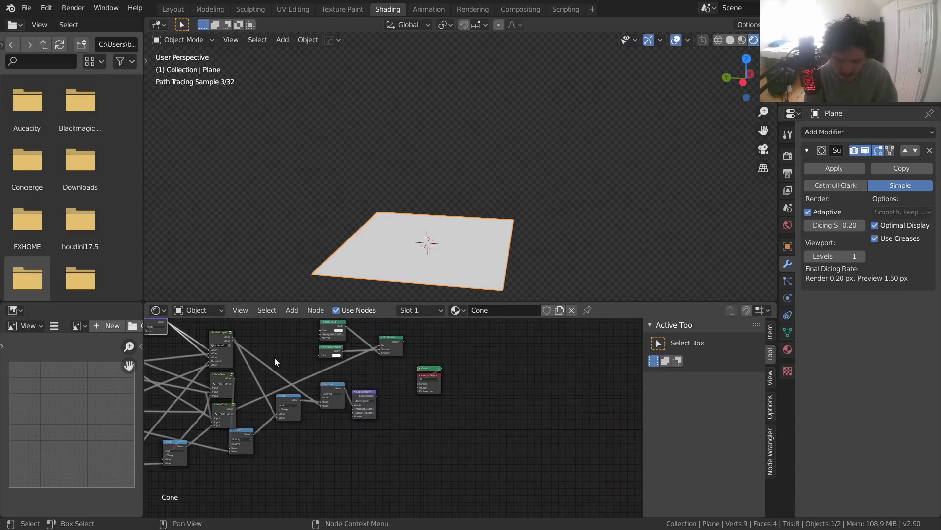
# Step: Preview the Length node's output on the plane
pyautogui.scroll(5, 428, 407)
pyautogui.keyDown('ctrl'); pyautogui.keyDown('shift'); pyautogui.click(360, 362); pyautogui.keyUp('shift'); pyautogui.keyUp('ctrl')
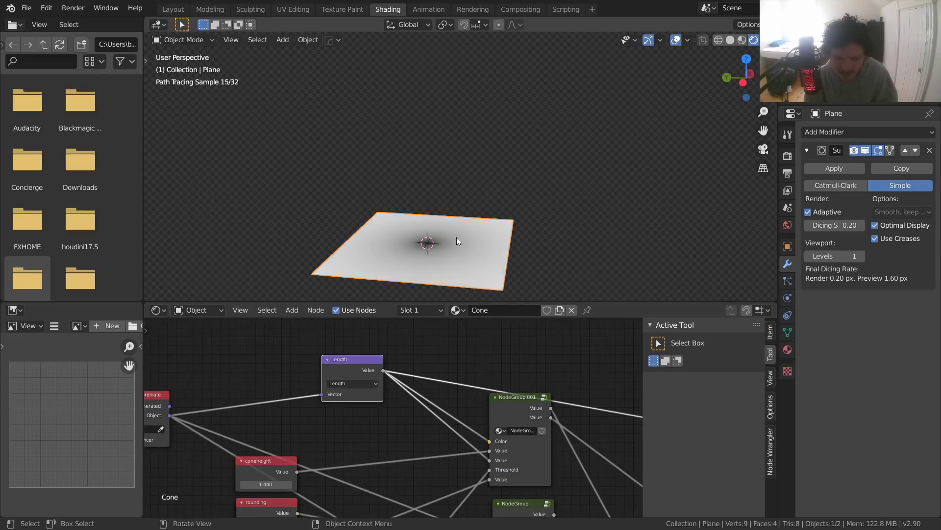
pyautogui.moveTo(456, 238); pyautogui.dragTo(365, 239, button='middle')
pyautogui.keyDown('shift'); pyautogui.moveTo(446, 248); pyautogui.dragTo(401, 211, button='middle'); pyautogui.keyUp('shift')
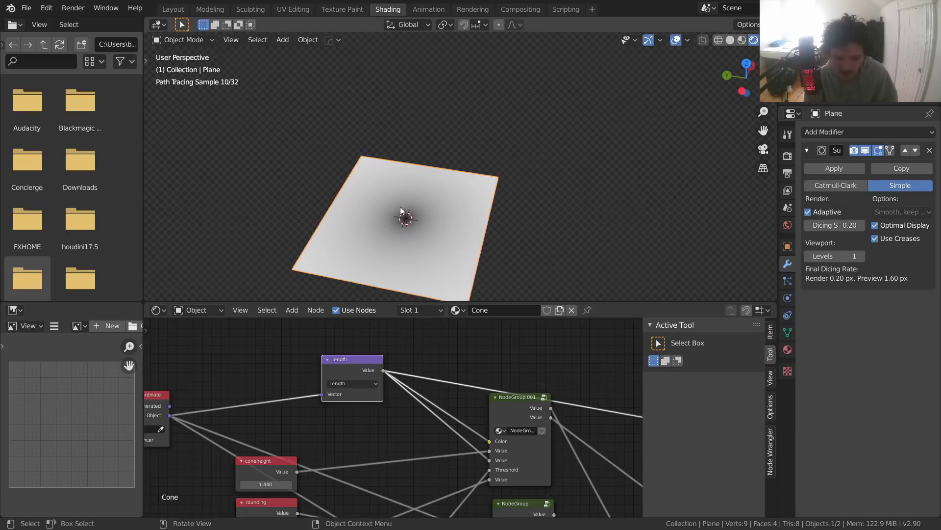
pyautogui.moveTo(244, 392); pyautogui.dragTo(294, 389, button='middle')
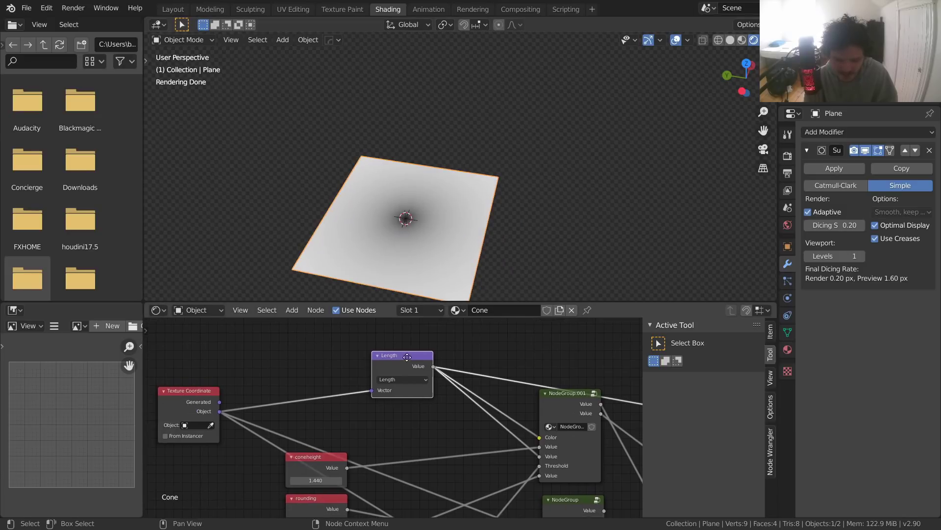
# Step: Reposition the Length and Texture Coordinate nodes to tidy the start of the node tree
pyautogui.moveTo(407, 356); pyautogui.dragTo(412, 357)
pyautogui.moveTo(211, 397); pyautogui.dragTo(231, 383)
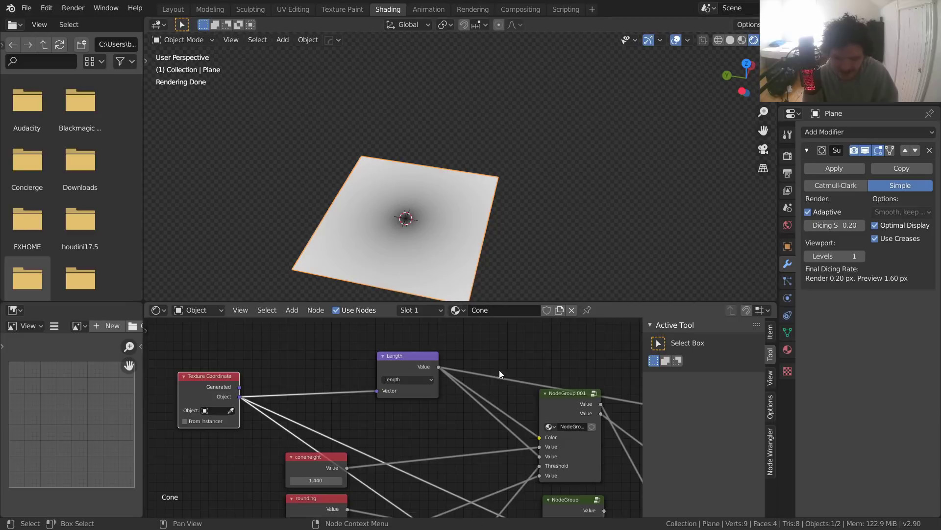
pyautogui.scroll(-9, 450, 404)
pyautogui.moveTo(550, 430); pyautogui.dragTo(307, 365, button='middle')
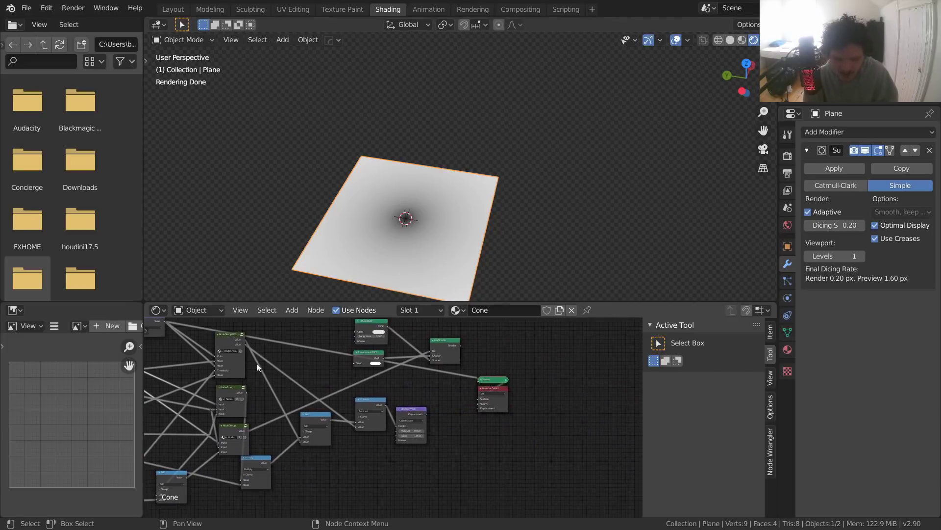
pyautogui.moveTo(221, 360); pyautogui.dragTo(464, 451, button='middle')
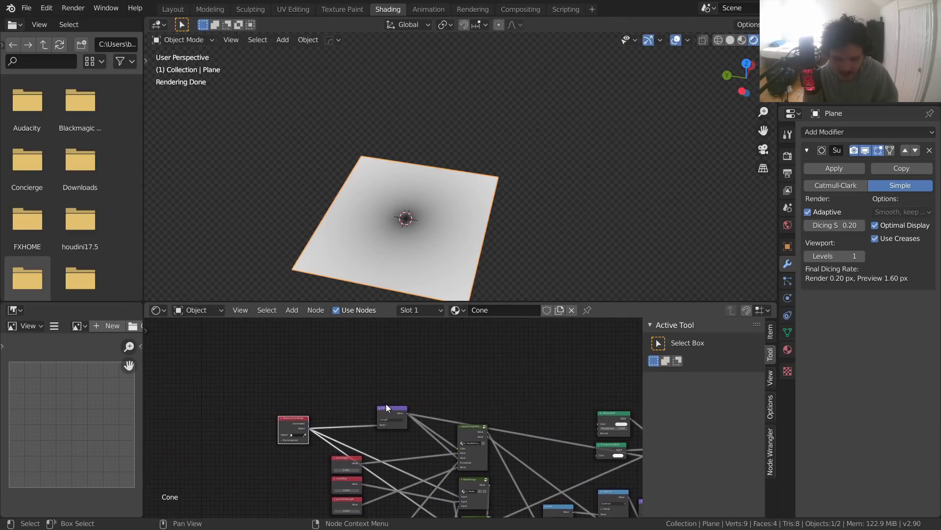
pyautogui.moveTo(386, 407); pyautogui.dragTo(381, 390)
# Step: Connect the Displacement node to the Material Output's Displacement input and output the Mix Shader to its Surface
pyautogui.moveTo(526, 437); pyautogui.dragTo(188, 387, button='middle')
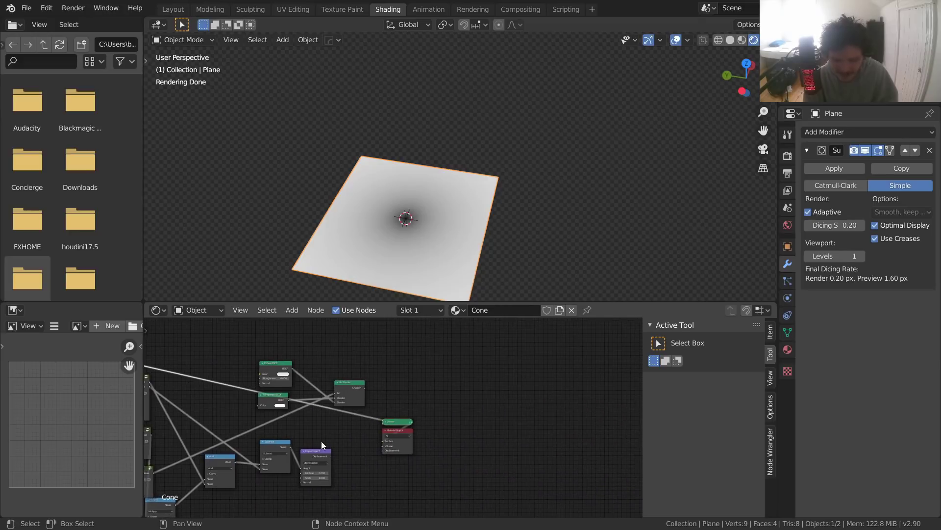
pyautogui.click(330, 457)
pyautogui.moveTo(330, 457); pyautogui.dragTo(383, 451)
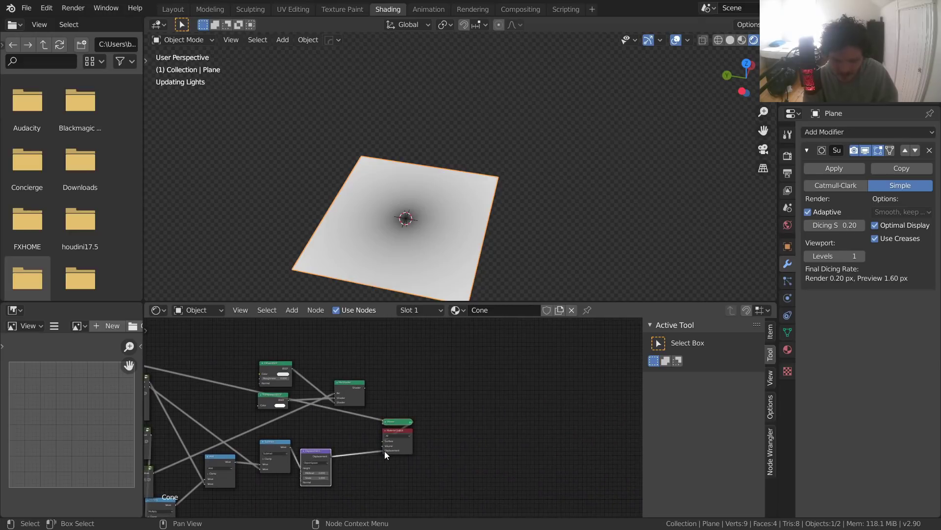
pyautogui.moveTo(338, 159); pyautogui.dragTo(387, 220, button='middle')
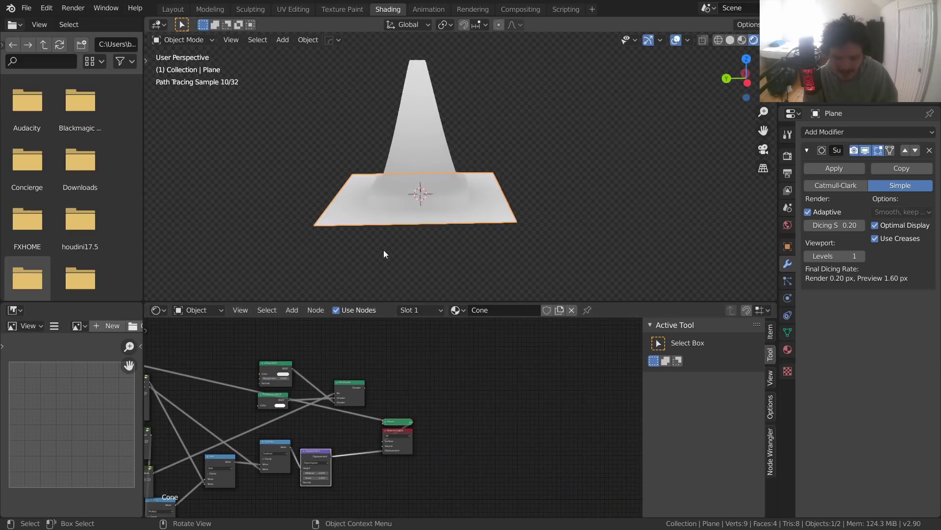
pyautogui.keyDown('ctrl'); pyautogui.keyDown('shift'); pyautogui.click(353, 385); pyautogui.keyUp('shift'); pyautogui.keyUp('ctrl')
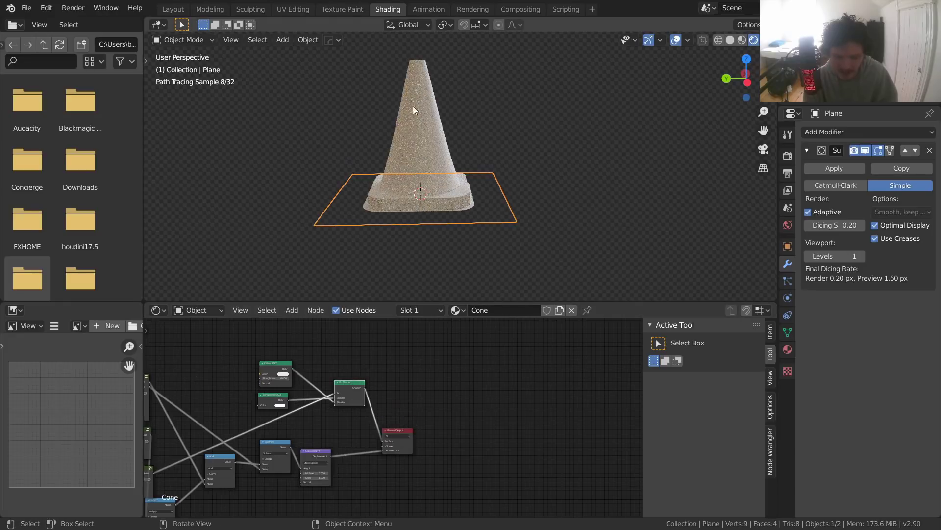
pyautogui.moveTo(430, 111); pyautogui.dragTo(414, 118, button='middle')
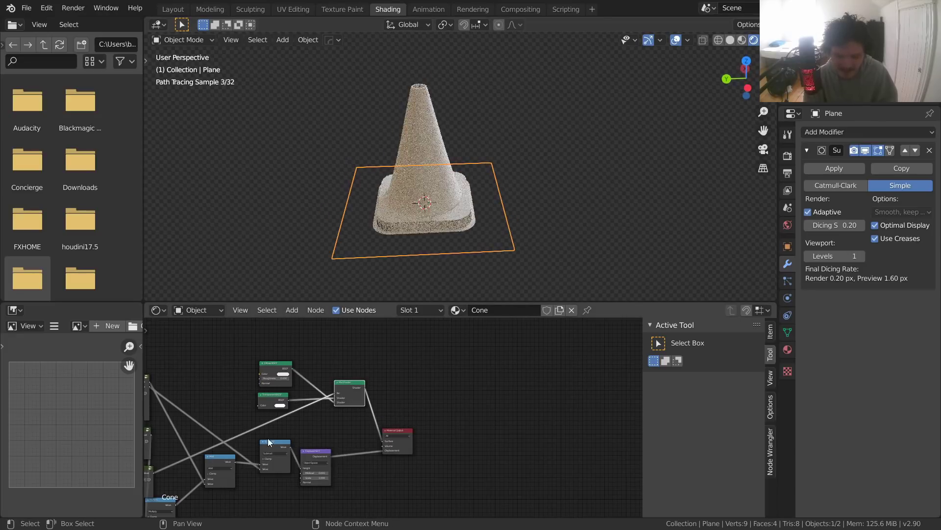
# Step: Add a Separate XYZ node in the empty space above the Texture Coordinate node
pyautogui.moveTo(252, 424); pyautogui.dragTo(493, 387, button='middle')
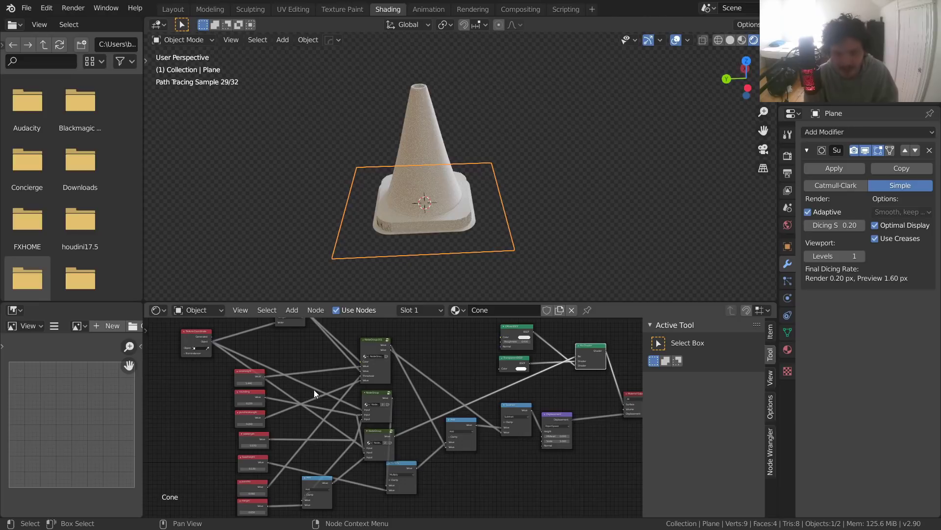
pyautogui.scroll(5, 277, 364)
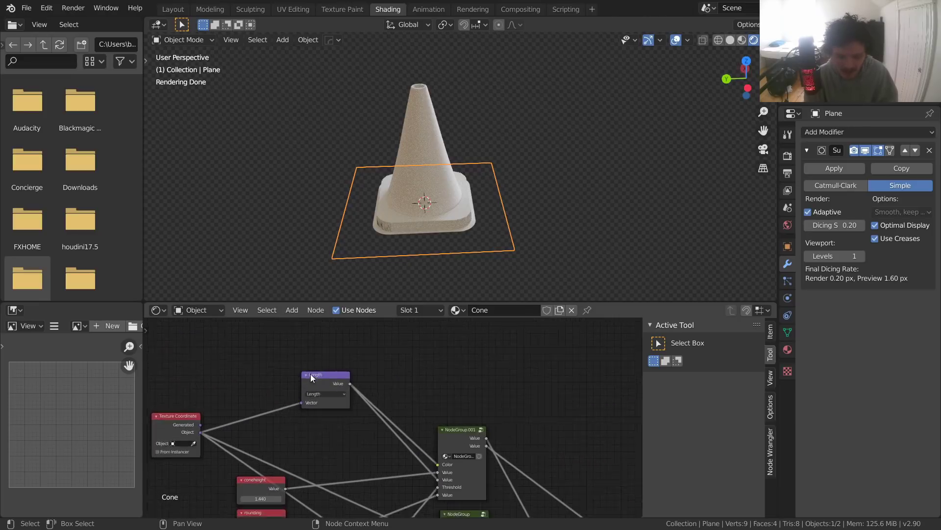
pyautogui.moveTo(310, 374); pyautogui.dragTo(386, 416, button='middle')
pyautogui.hotkey('shift', 'a')
pyautogui.click(319, 357)
pyautogui.write('sep')
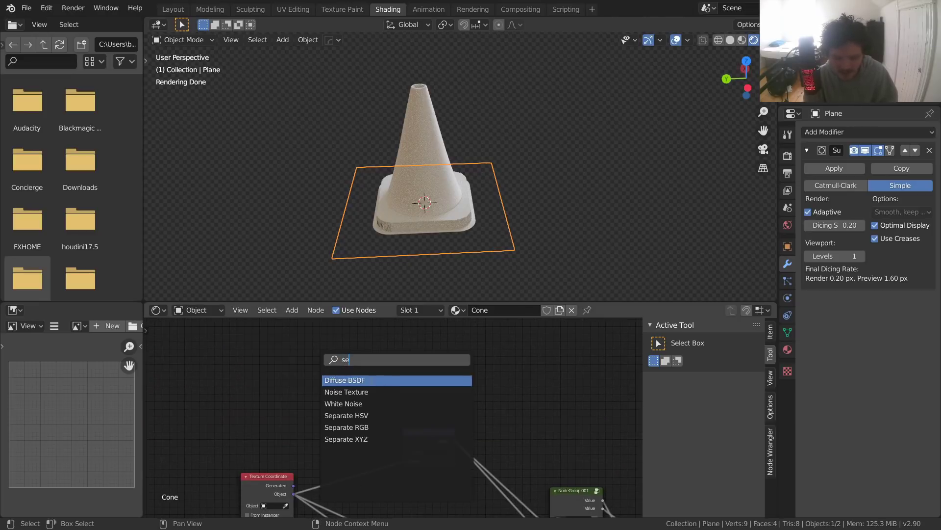
pyautogui.click(348, 423)
pyautogui.click(323, 399)
# Step: Add a Combine XYZ node beside the Separate XYZ node
pyautogui.hotkey('shift', 'a')
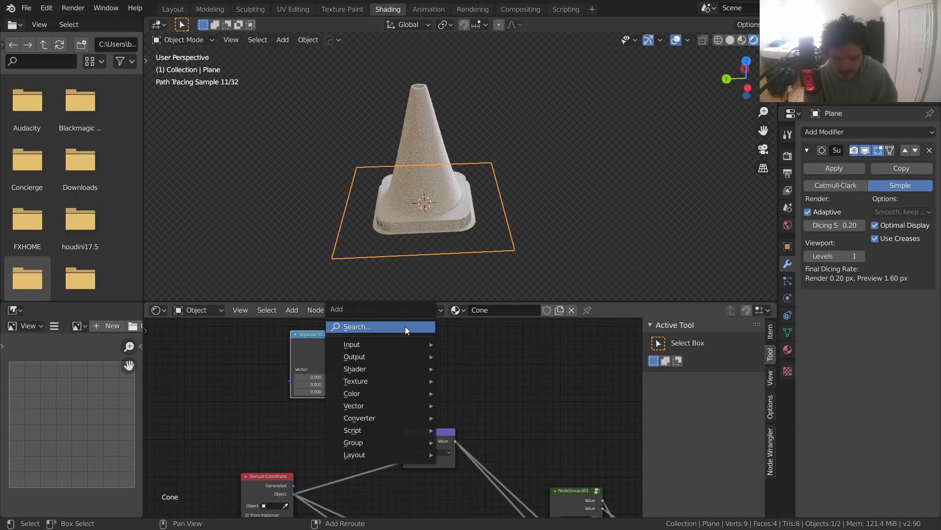
pyautogui.click(405, 325)
pyautogui.write('com')
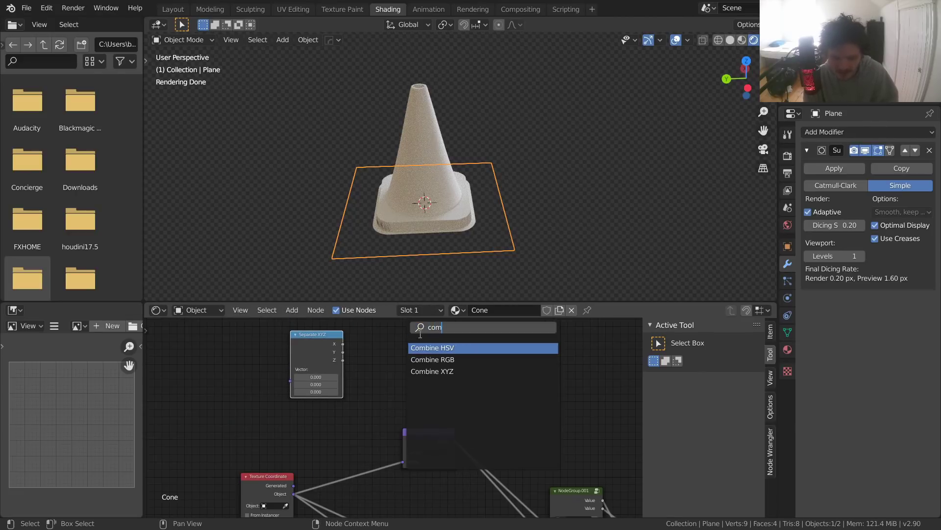
pyautogui.click(432, 371)
pyautogui.click(424, 381)
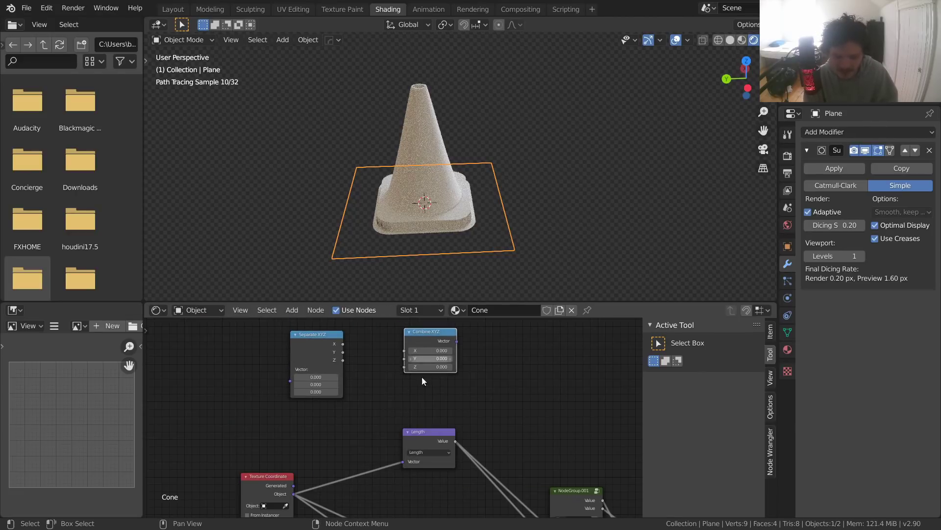
# Step: Feed the Texture Coordinate's Object output into the Separate XYZ node's Vector input
pyautogui.scroll(3, 283, 414)
pyautogui.moveTo(283, 420); pyautogui.dragTo(316, 390, button='middle')
pyautogui.scroll(-4, 318, 394)
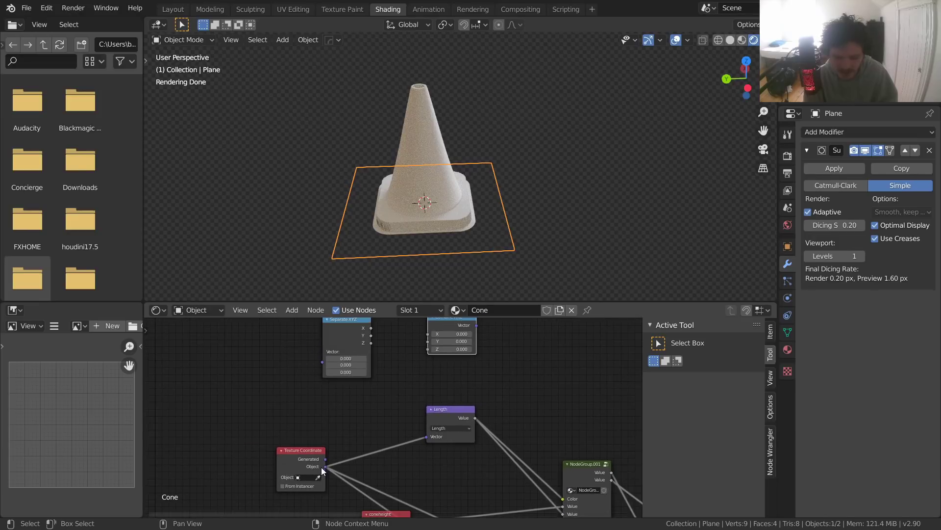
pyautogui.moveTo(325, 466); pyautogui.dragTo(322, 362)
pyautogui.moveTo(405, 344); pyautogui.dragTo(348, 401, button='middle')
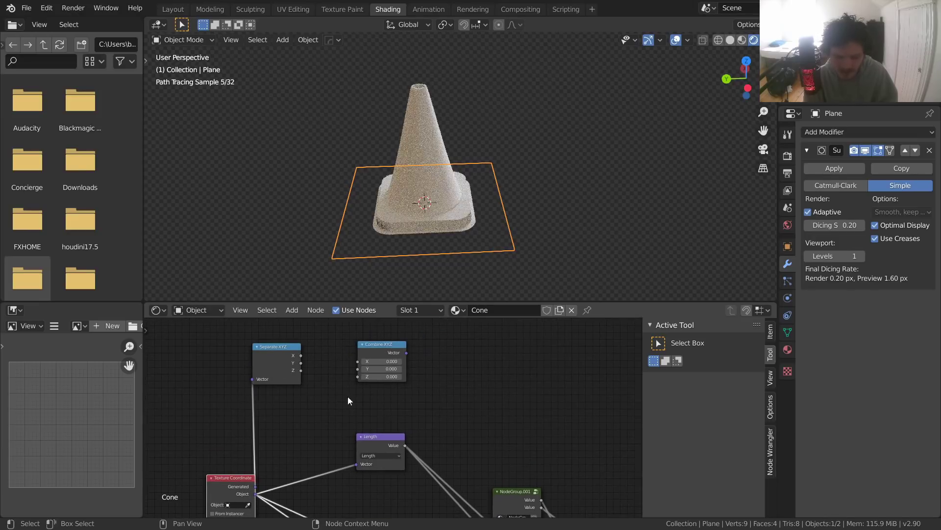
# Step: Duplicate the Length node beyond Combine XYZ and connect the combined Vector output to the copy
pyautogui.hotkey('shift', 'd')
pyautogui.click(510, 341)
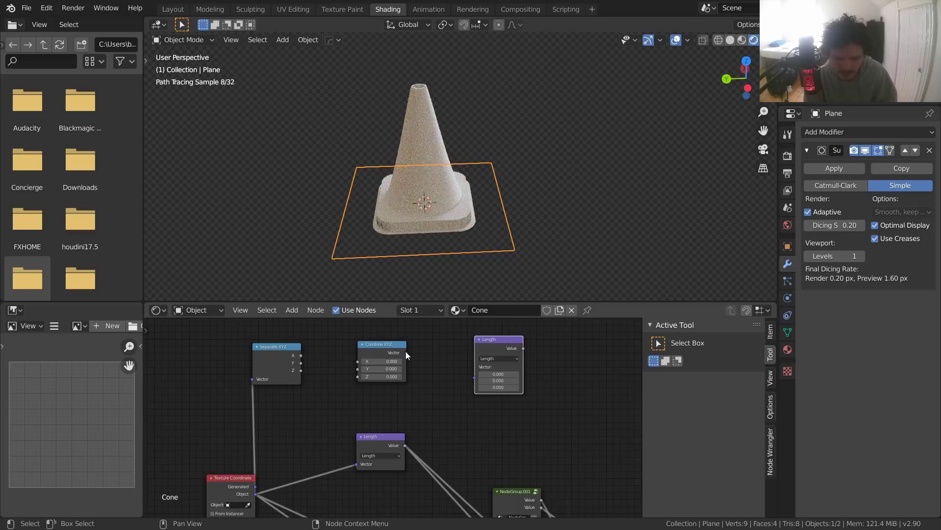
pyautogui.moveTo(406, 353); pyautogui.dragTo(473, 374)
# Step: Link the X, Y and Z outputs of Separate XYZ to the matching inputs of Combine XYZ
pyautogui.scroll(3, 352, 360)
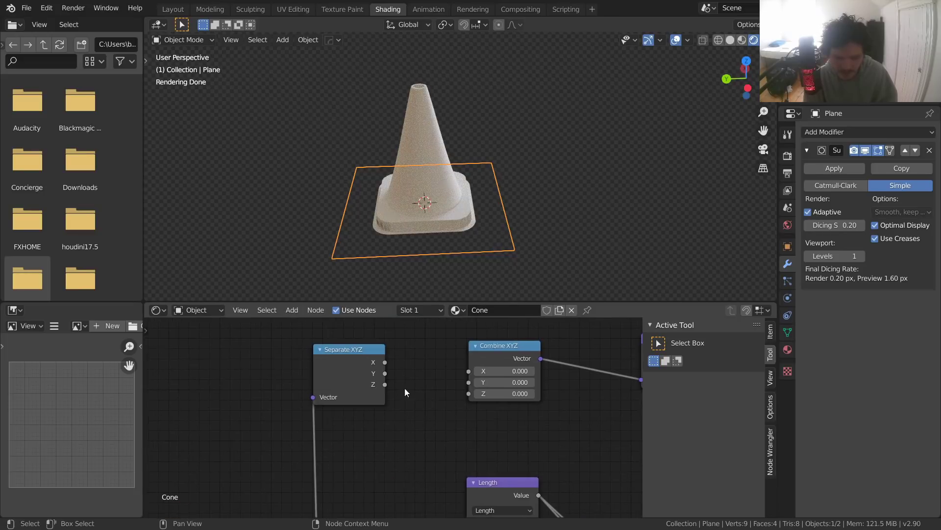
pyautogui.moveTo(385, 363); pyautogui.dragTo(469, 381)
pyautogui.moveTo(385, 384); pyautogui.dragTo(469, 394)
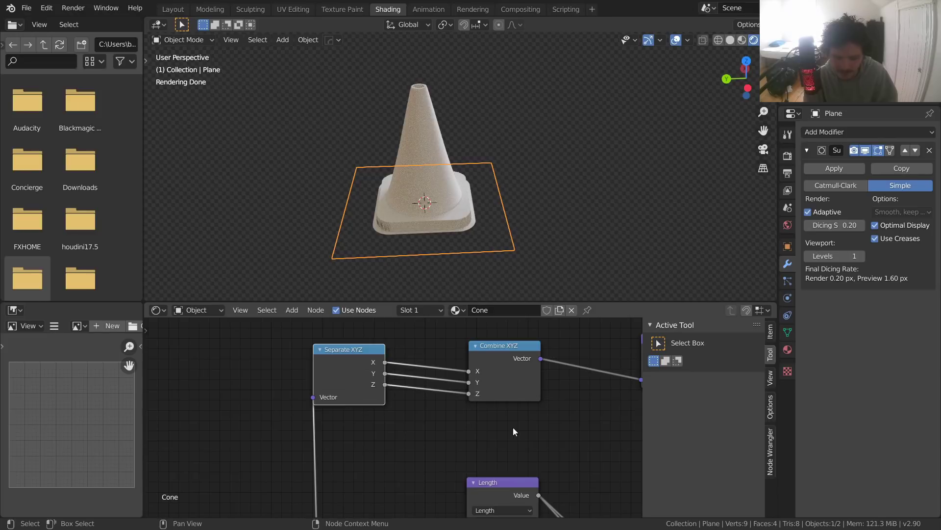
# Step: Move the Separate XYZ and Combine XYZ nodes closer to the tree and space out the duplicated Length node
pyautogui.moveTo(513, 428); pyautogui.dragTo(365, 376)
pyautogui.press('g')
pyautogui.click(426, 377)
pyautogui.scroll(-4, 389, 392)
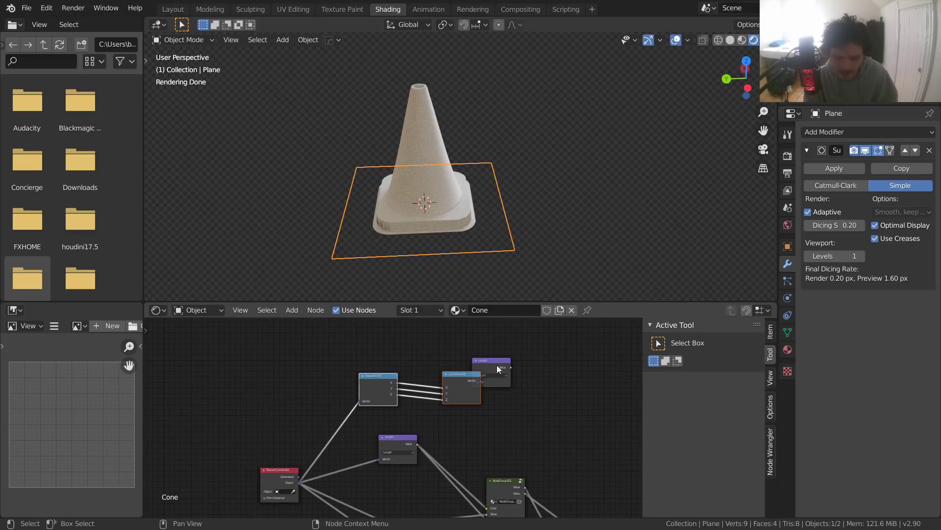
pyautogui.click(552, 390)
pyautogui.scroll(1, 425, 403)
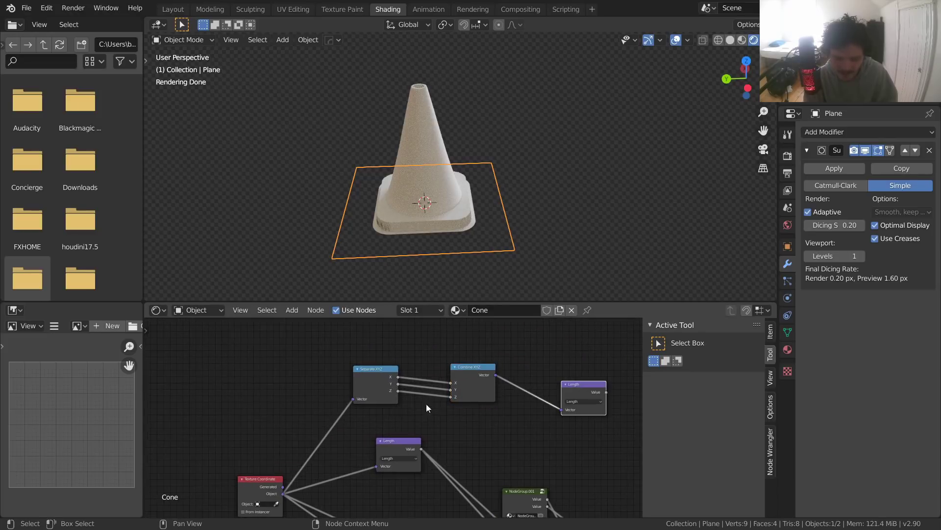
# Step: Examine the path from Texture Coordinate through Separate XYZ and Combine XYZ against the direct path into the original Length node
pyautogui.click(255, 486)
pyautogui.click(364, 374)
pyautogui.click(590, 387)
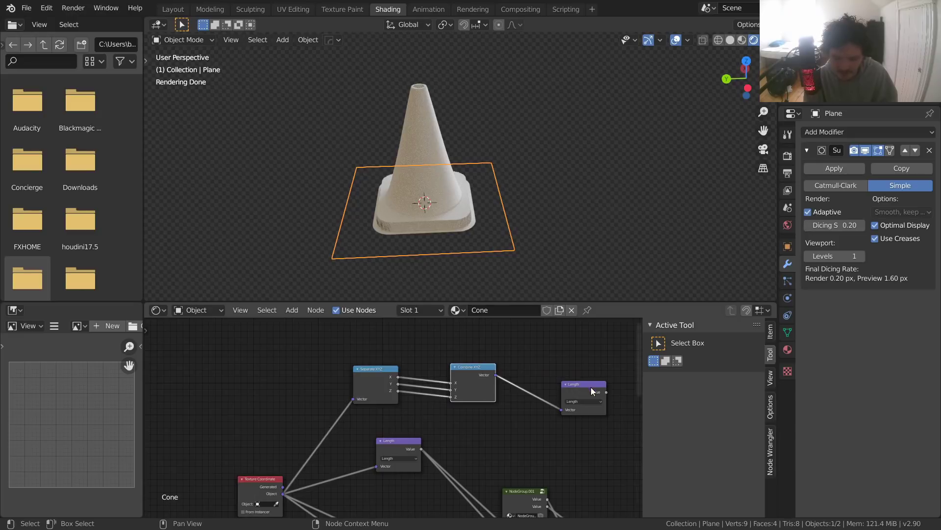
pyautogui.moveTo(337, 408); pyautogui.dragTo(340, 385, button='middle')
pyautogui.click(269, 463)
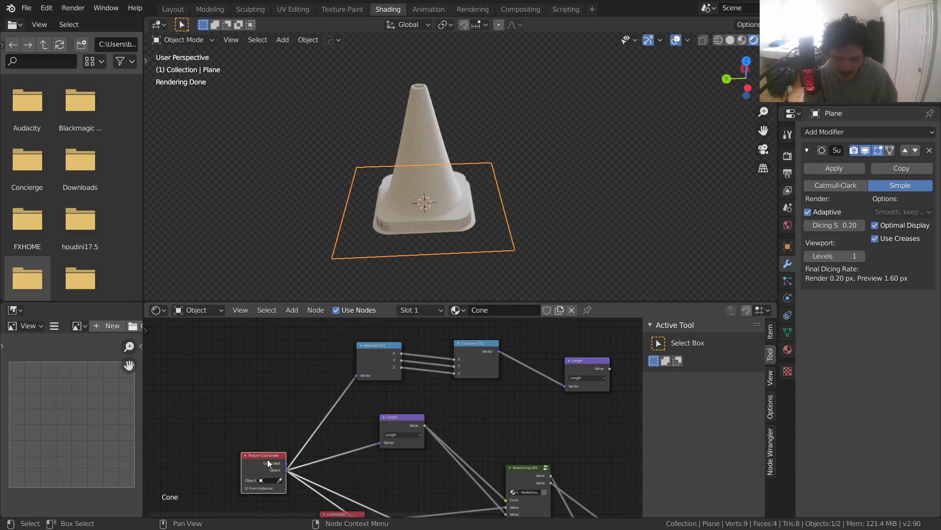
pyautogui.click(392, 430)
pyautogui.click(380, 354)
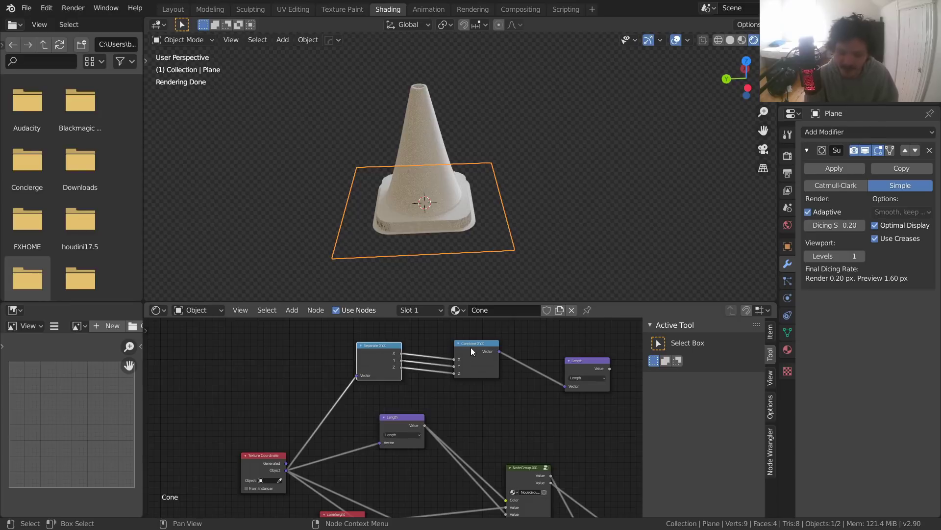
pyautogui.click(471, 346)
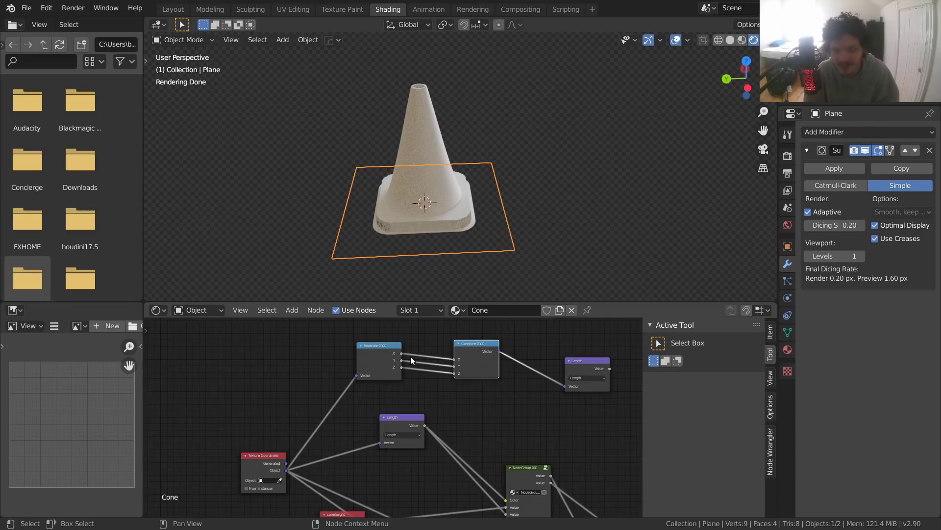
# Step: Compare the previews of the original and duplicated Length nodes, ending on the duplicate
pyautogui.moveTo(495, 360); pyautogui.dragTo(373, 360, button='middle')
pyautogui.keyDown('ctrl'); pyautogui.keyDown('shift'); pyautogui.click(458, 366); pyautogui.keyUp('shift'); pyautogui.keyUp('ctrl')
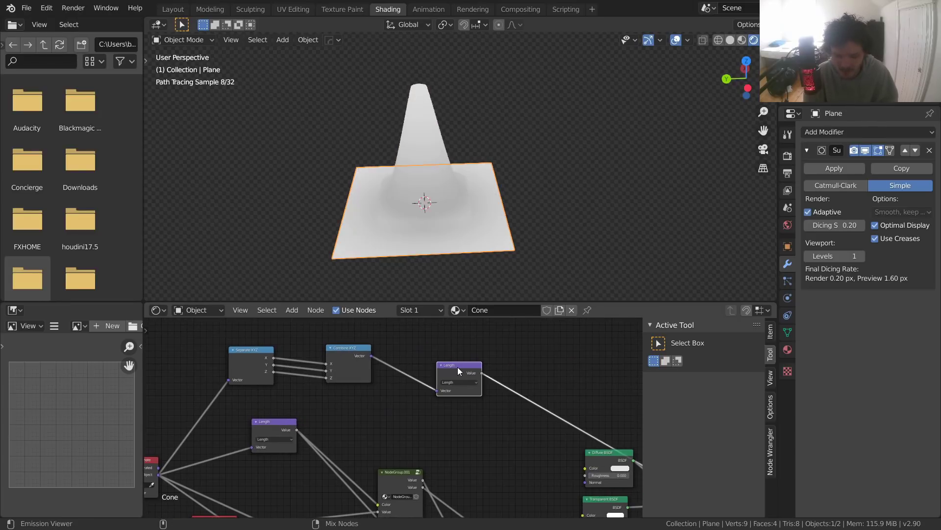
pyautogui.keyDown('ctrl'); pyautogui.keyDown('shift'); pyautogui.click(275, 424); pyautogui.keyUp('shift'); pyautogui.keyUp('ctrl')
pyautogui.keyDown('ctrl'); pyautogui.keyDown('shift'); pyautogui.click(457, 370); pyautogui.keyUp('shift'); pyautogui.keyUp('ctrl')
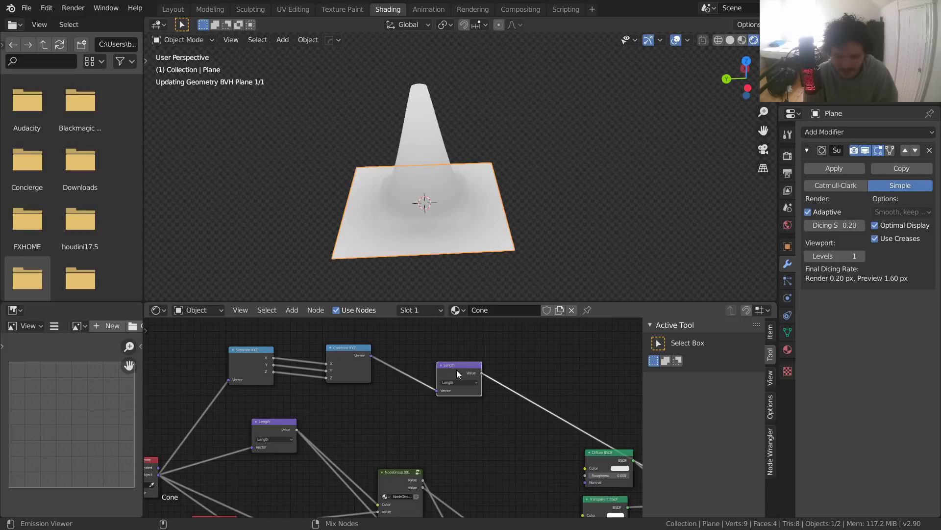
pyautogui.keyDown('ctrl'); pyautogui.keyDown('shift'); pyautogui.click(278, 425); pyautogui.keyUp('shift'); pyautogui.keyUp('ctrl')
pyautogui.keyDown('ctrl'); pyautogui.keyDown('shift'); pyautogui.click(452, 366); pyautogui.keyUp('shift'); pyautogui.keyUp('ctrl')
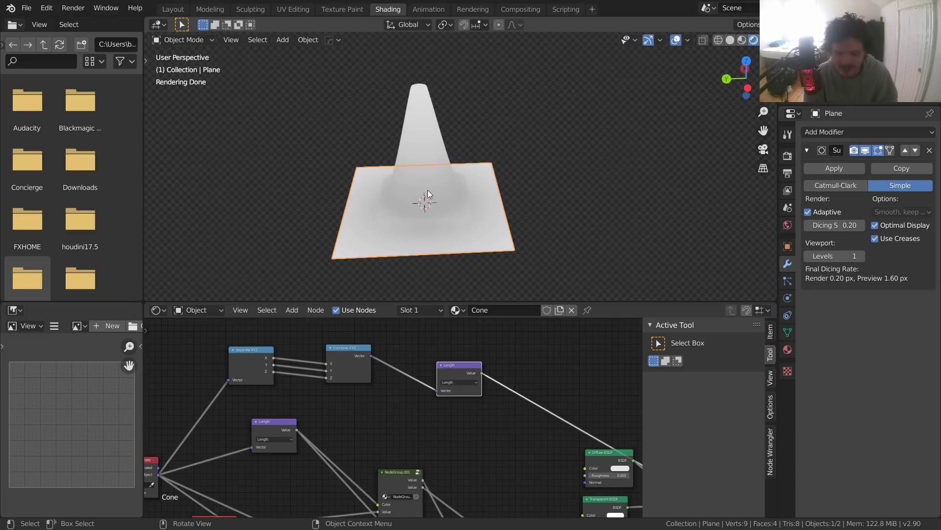
# Step: Cut the Z link between the Separate XYZ and Combine XYZ nodes
pyautogui.moveTo(427, 190); pyautogui.dragTo(429, 166, button='middle')
pyautogui.moveTo(296, 344); pyautogui.dragTo(344, 430, button='middle')
pyautogui.scroll(11, 388, 358)
pyautogui.keyDown('ctrl'); pyautogui.moveTo(341, 394); pyautogui.dragTo(337, 403, button='right'); pyautogui.keyUp('ctrl')
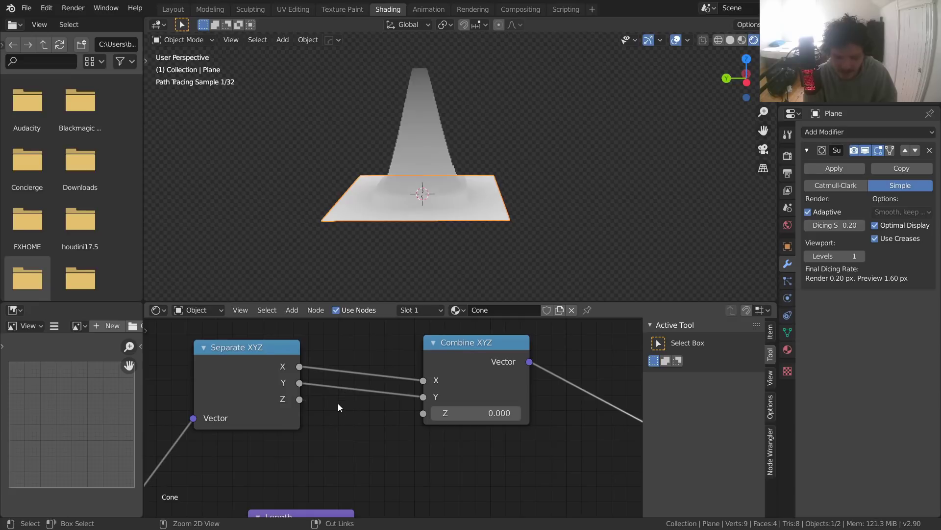
# Step: Disconnect the Displacement node from the Material Output
pyautogui.scroll(-3, 339, 408)
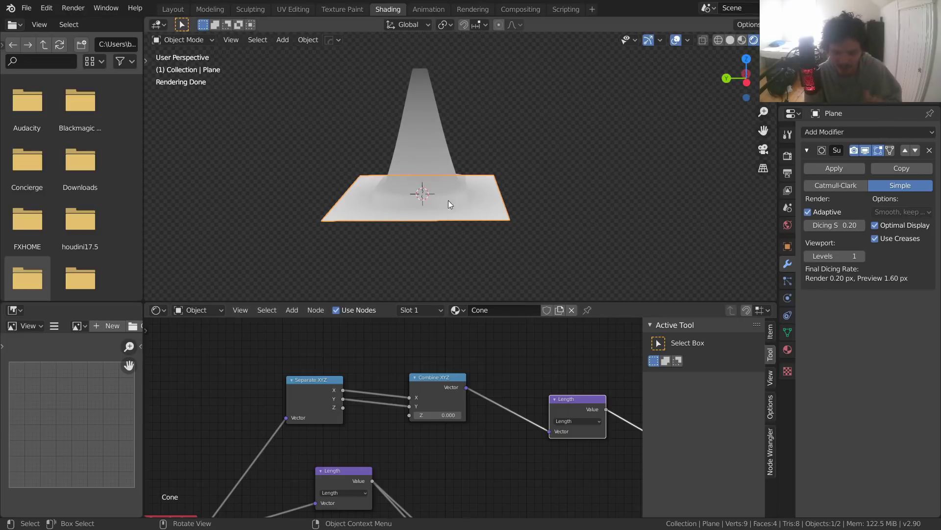
pyautogui.scroll(-8, 397, 416)
pyautogui.moveTo(441, 416); pyautogui.dragTo(311, 349, button='middle')
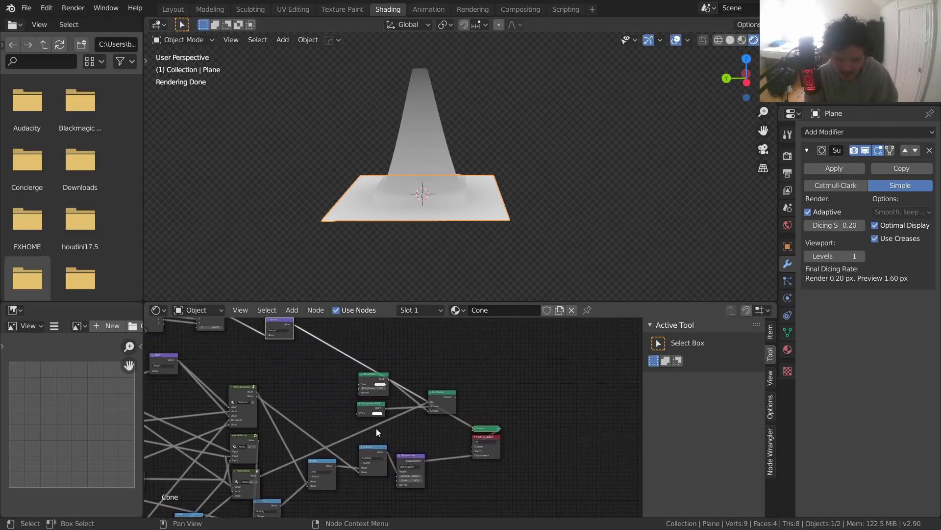
pyautogui.keyDown('ctrl'); pyautogui.moveTo(458, 487); pyautogui.dragTo(430, 437, button='right'); pyautogui.keyUp('ctrl')
pyautogui.moveTo(299, 393); pyautogui.dragTo(458, 453, button='middle')
pyautogui.scroll(2, 458, 452)
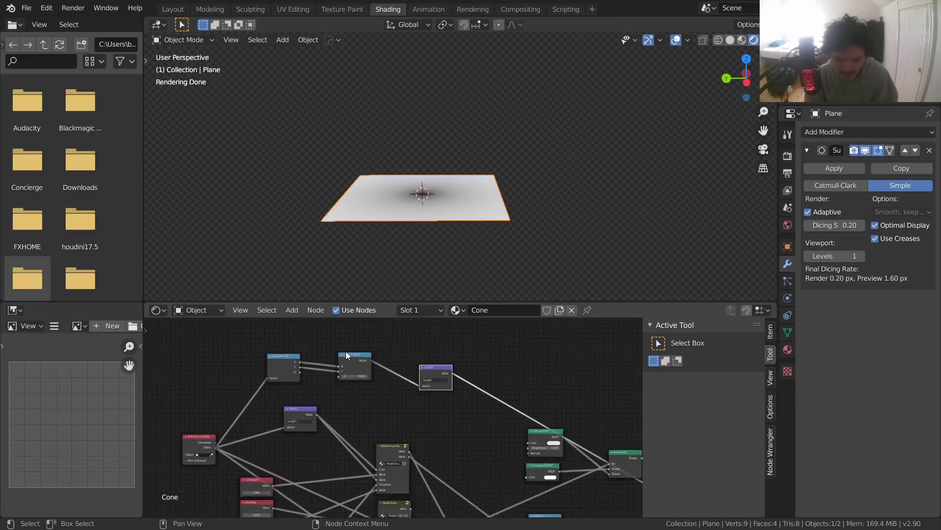
# Step: Compare the previews of the original and duplicated Length nodes on the undisplaced plane, ending on the duplicate
pyautogui.scroll(2, 345, 354)
pyautogui.moveTo(463, 147); pyautogui.dragTo(424, 255, button='middle')
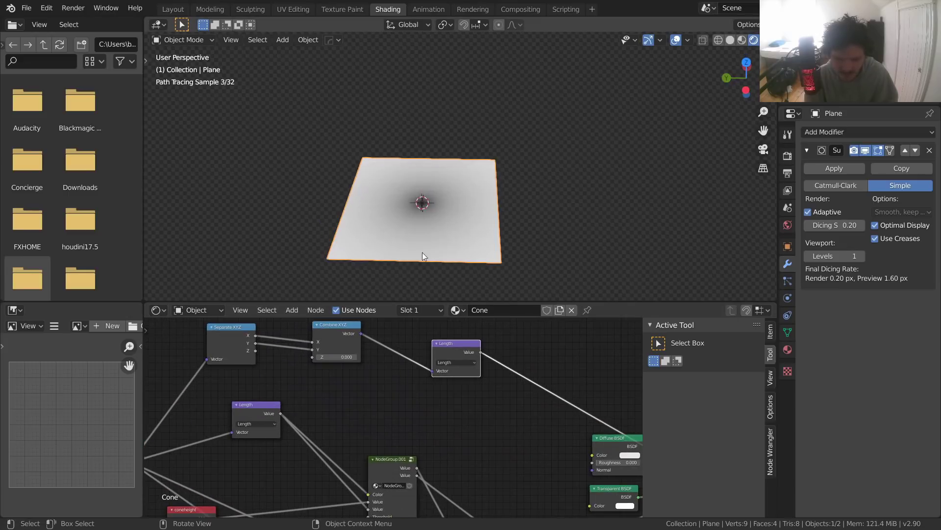
pyautogui.keyDown('ctrl'); pyautogui.keyDown('shift'); pyautogui.click(262, 414); pyautogui.keyUp('shift'); pyautogui.keyUp('ctrl')
pyautogui.keyDown('ctrl'); pyautogui.keyDown('shift'); pyautogui.click(458, 343); pyautogui.keyUp('shift'); pyautogui.keyUp('ctrl')
# Step: Reconnect the Displacement node to the Material Output and compare both Length node previews on the cone, ending on the duplicate
pyautogui.moveTo(521, 395); pyautogui.dragTo(268, 305, button='middle')
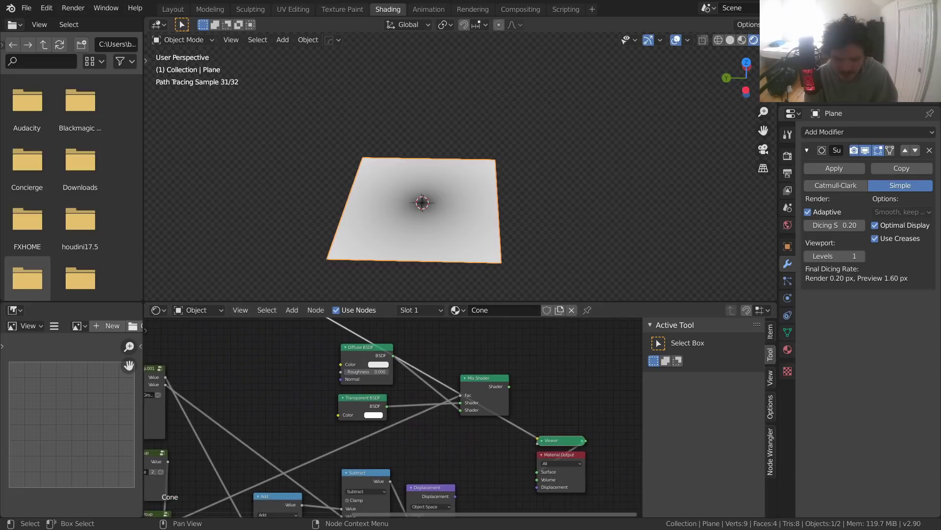
pyautogui.moveTo(456, 496); pyautogui.dragTo(538, 487)
pyautogui.moveTo(151, 381); pyautogui.dragTo(379, 495, button='middle')
pyautogui.keyDown('ctrl'); pyautogui.keyDown('shift'); pyautogui.click(245, 429); pyautogui.keyUp('shift'); pyautogui.keyUp('ctrl')
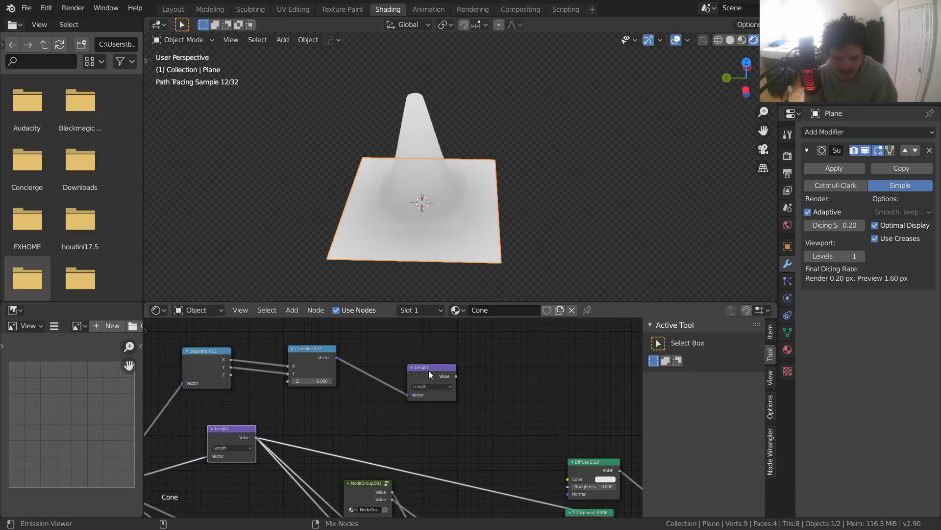
pyautogui.keyDown('ctrl'); pyautogui.keyDown('shift'); pyautogui.click(429, 370); pyautogui.keyUp('shift'); pyautogui.keyUp('ctrl')
pyautogui.keyDown('ctrl'); pyautogui.keyDown('shift'); pyautogui.click(253, 426); pyautogui.keyUp('shift'); pyautogui.keyUp('ctrl')
pyautogui.keyDown('ctrl'); pyautogui.keyDown('shift'); pyautogui.click(423, 366); pyautogui.keyUp('shift'); pyautogui.keyUp('ctrl')
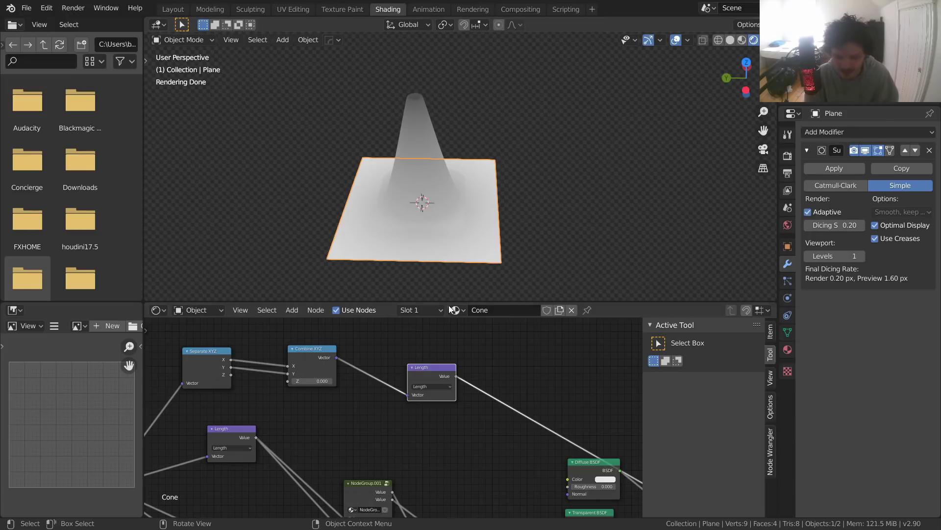
# Step: Move the duplicated Length node closer to Combine XYZ and insert a ColorRamp on its output link
pyautogui.moveTo(427, 375); pyautogui.dragTo(381, 354)
pyautogui.hotkey('ctrl', 's')
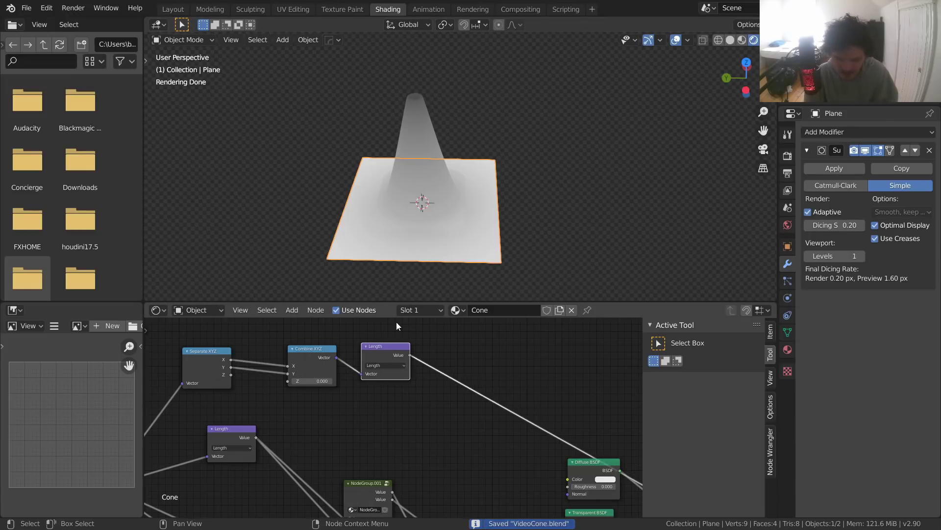
pyautogui.moveTo(485, 319); pyautogui.dragTo(370, 343, button='middle')
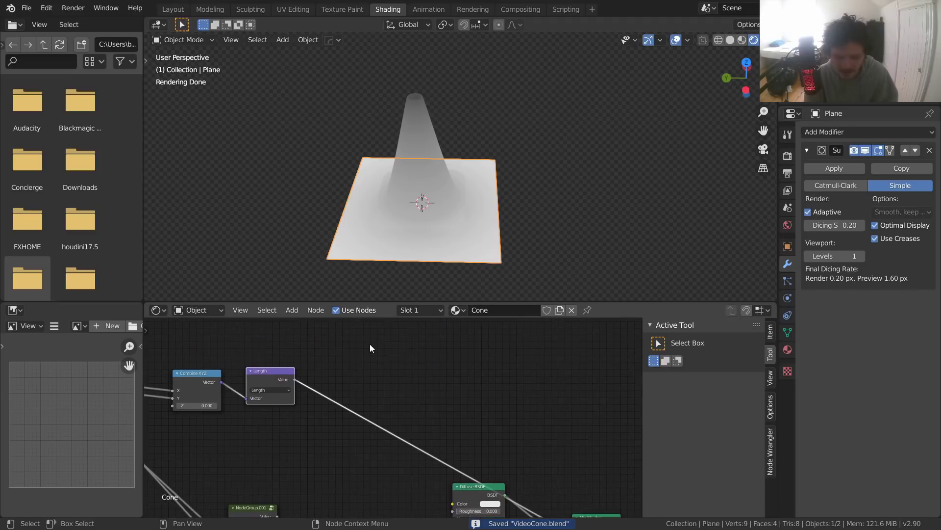
pyautogui.hotkey('shift', 'a')
pyautogui.click(370, 343)
pyautogui.write('colo')
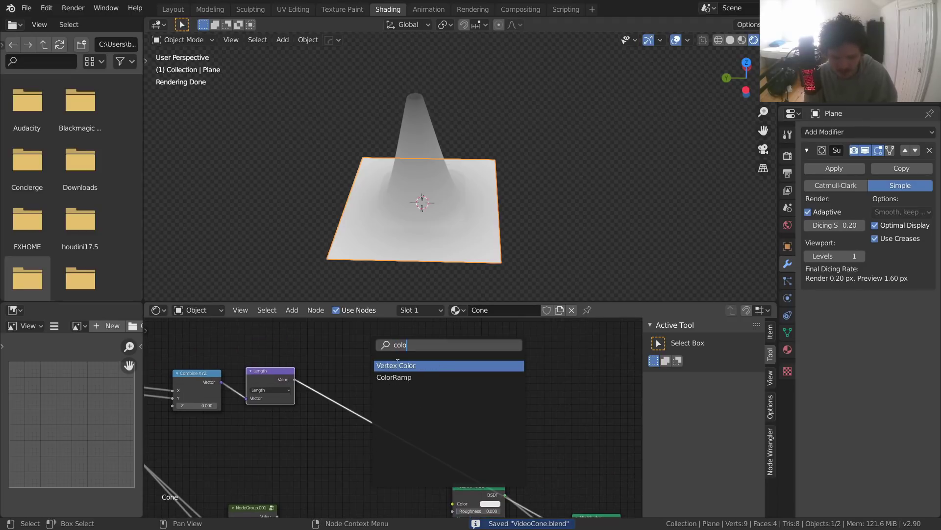
pyautogui.click(399, 376)
pyautogui.click(350, 389)
# Step: Set the ColorRamp interpolation to Constant and save the file
pyautogui.scroll(3, 373, 376)
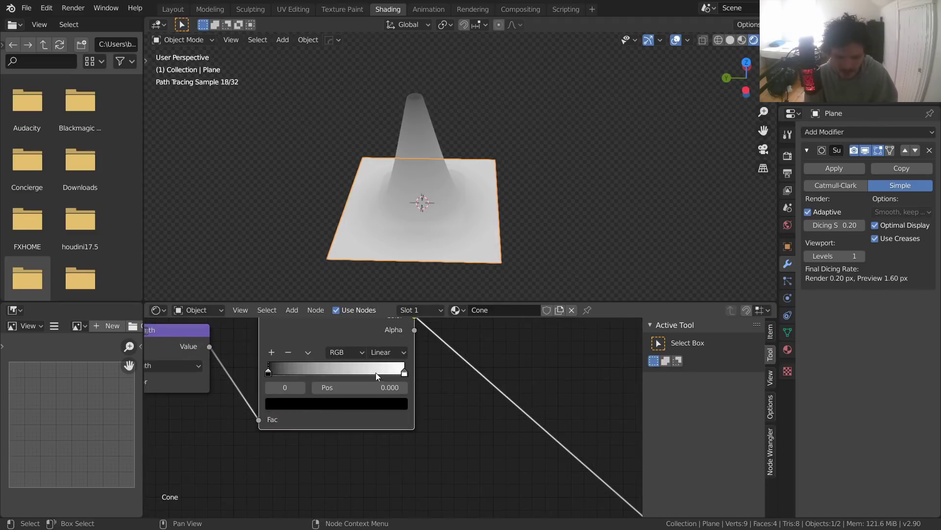
pyautogui.click(387, 352)
pyautogui.click(401, 423)
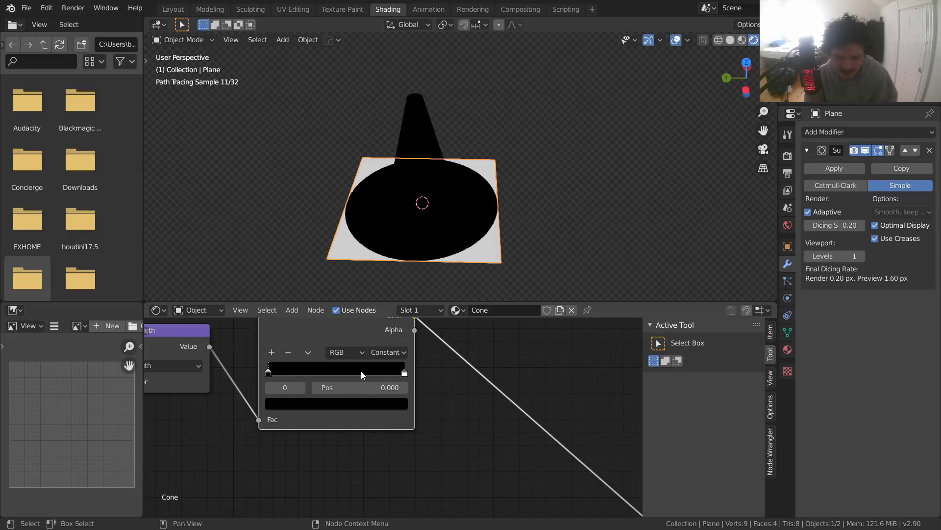
pyautogui.hotkey('ctrl', 's')
# Step: Switch the viewport to the Left Orthographic view with the whole cone in frame, and save the file
pyautogui.moveTo(431, 221); pyautogui.dragTo(439, 196, button='middle')
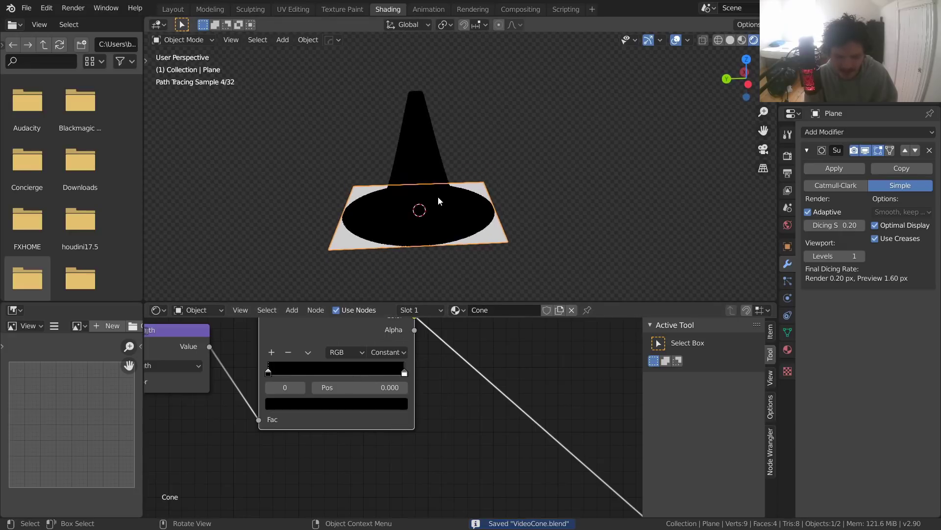
pyautogui.click(749, 84)
pyautogui.keyDown('shift'); pyautogui.moveTo(422, 158); pyautogui.dragTo(452, 187, button='middle'); pyautogui.keyUp('shift')
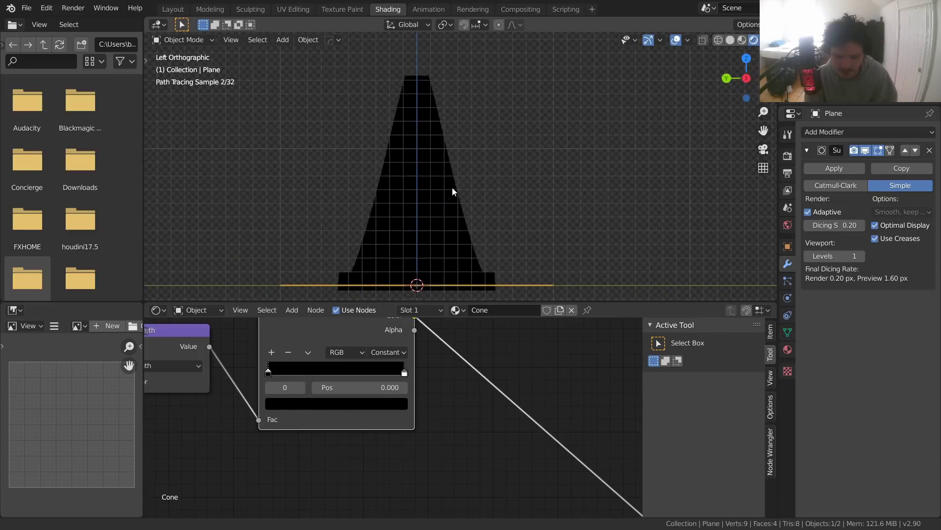
pyautogui.hotkey('ctrl', 's')
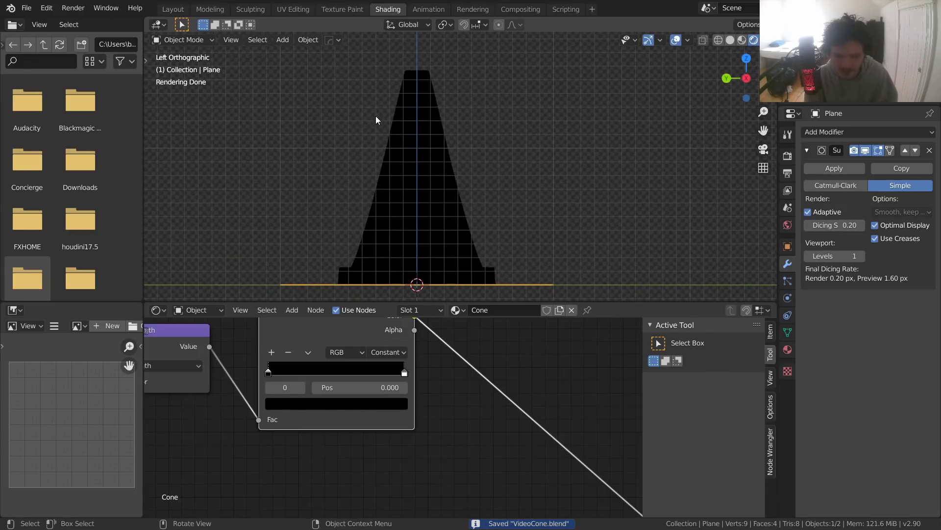
# Step: Set the position of the ColorRamp's white stop to 0.156 so white begins just below the cone's tip
pyautogui.click(300, 386)
pyautogui.moveTo(361, 387); pyautogui.dragTo(235, 387)
pyautogui.press('Escape')
pyautogui.click(269, 387)
pyautogui.moveTo(339, 387); pyautogui.dragTo(216, 388)
pyautogui.click(302, 387)
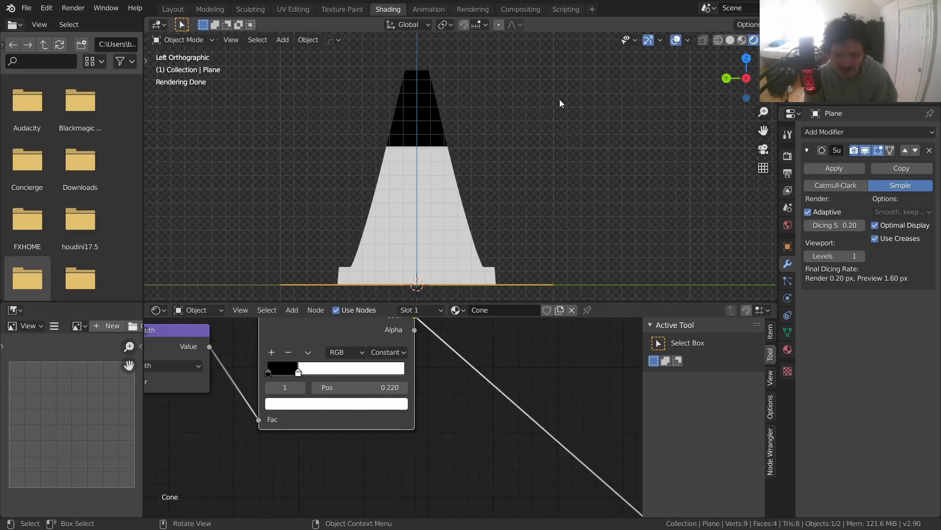
pyautogui.moveTo(343, 388); pyautogui.dragTo(318, 387)
# Step: Add a black stop to the ColorRamp at about 0.209 to end the upper white stripe
pyautogui.scroll(-3, 437, 175)
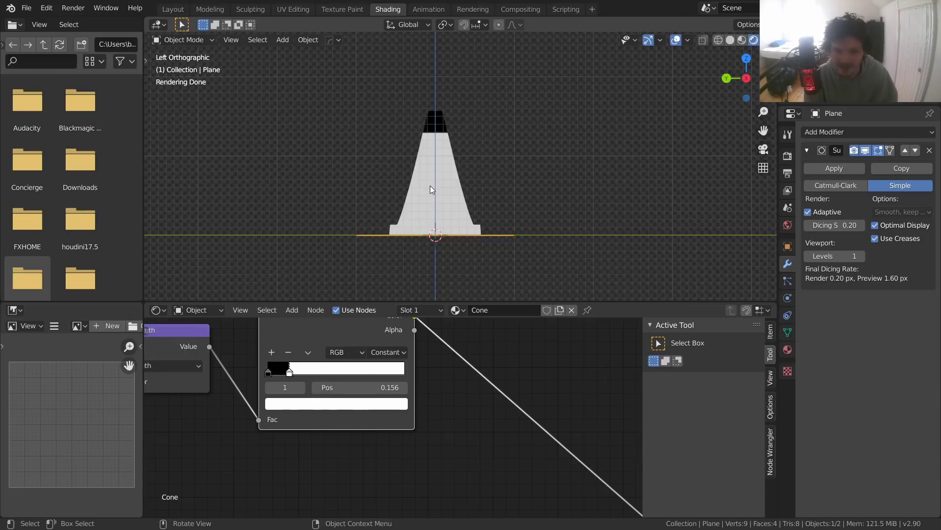
pyautogui.scroll(2, 448, 205)
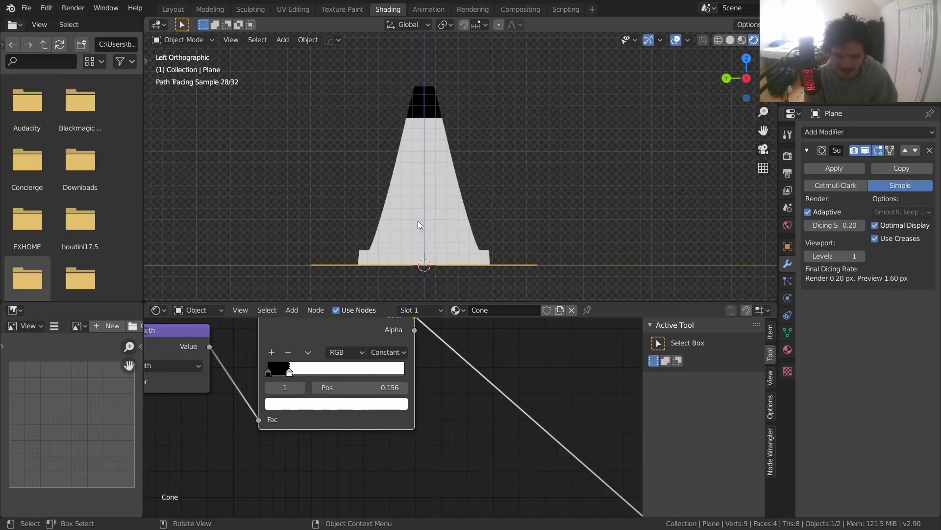
pyautogui.click(271, 352)
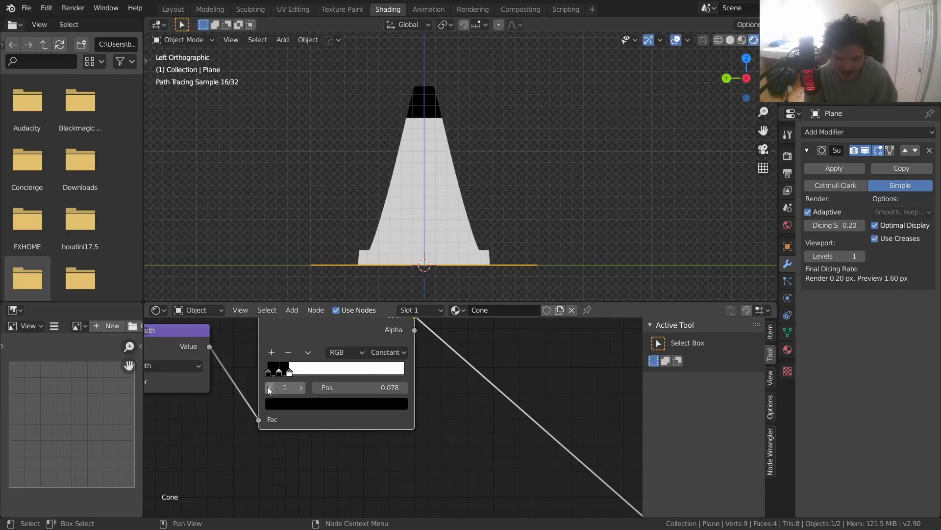
pyautogui.keyDown('shift'); pyautogui.moveTo(368, 391); pyautogui.dragTo(496, 390); pyautogui.keyUp('shift')
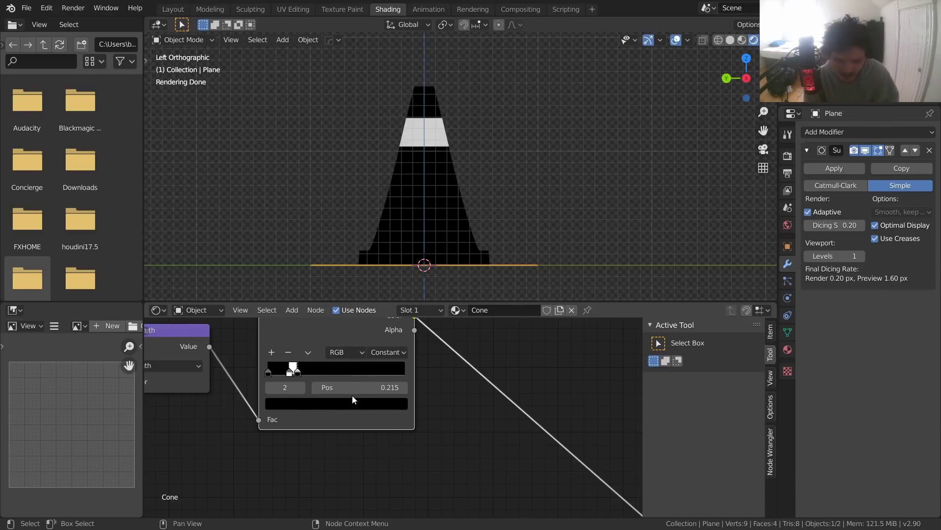
pyautogui.keyDown('shift'); pyautogui.moveTo(361, 387); pyautogui.dragTo(356, 387); pyautogui.keyUp('shift')
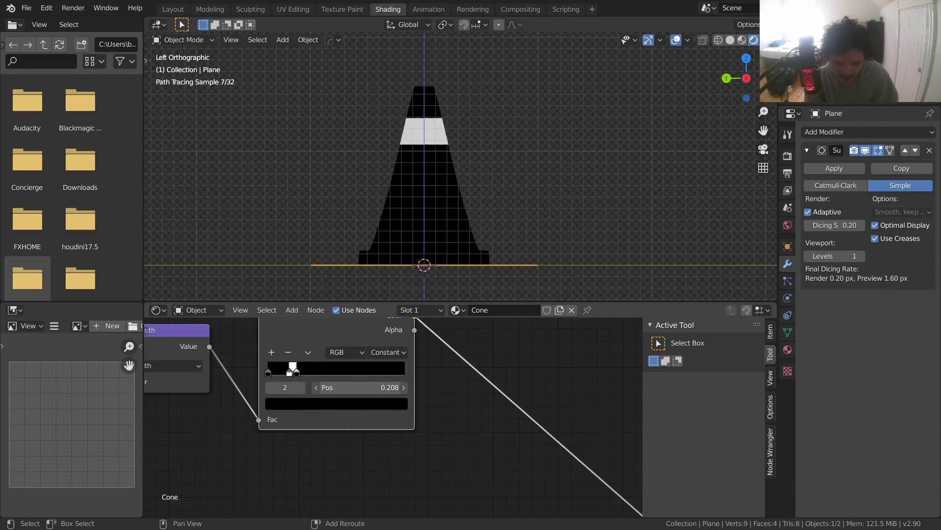
# Step: Add a lower white stripe with a white ColorRamp stop at 0.263 and a black stop at 0.326, and save the file
pyautogui.click(270, 353)
pyautogui.moveTo(343, 387); pyautogui.dragTo(364, 388)
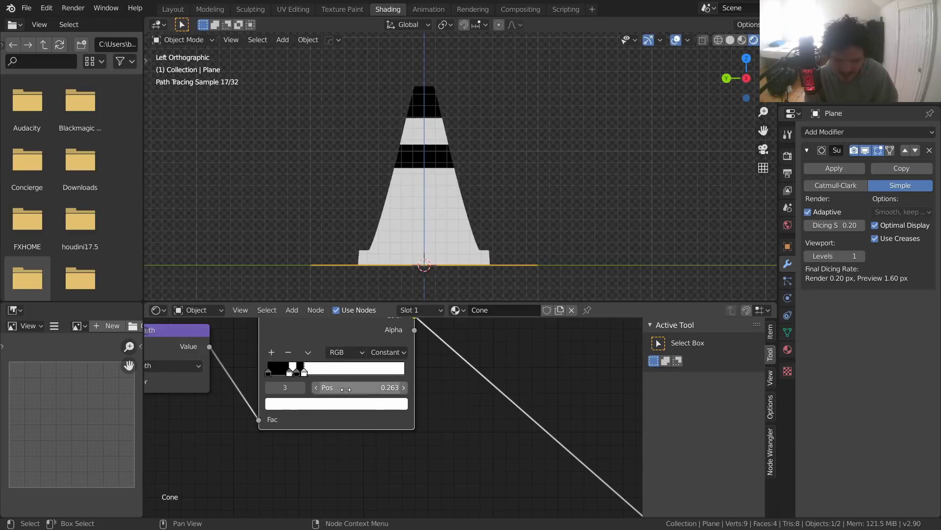
pyautogui.click(272, 352)
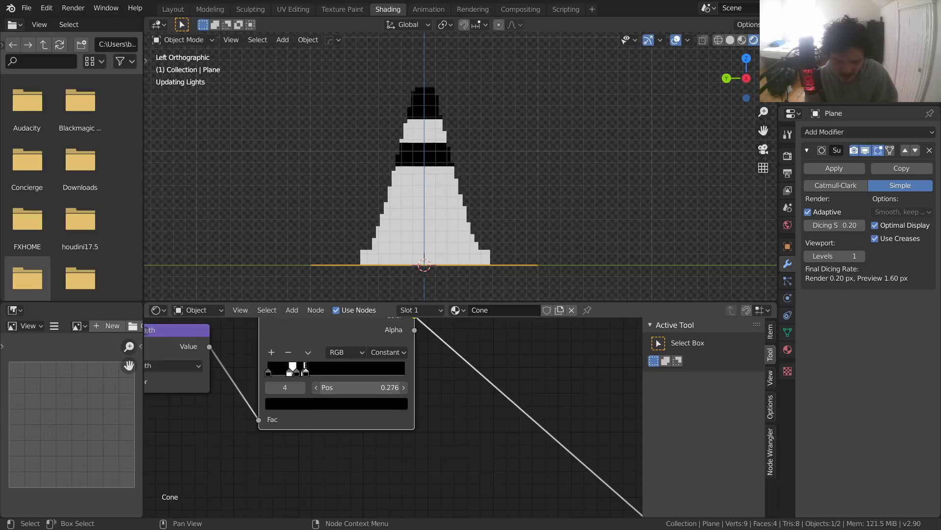
pyautogui.moveTo(364, 387)
pyautogui.mouseDown()
pyautogui.moveTo(349, 388)
pyautogui.moveTo(387, 387)
pyautogui.moveTo(373, 387)
pyautogui.mouseUp()
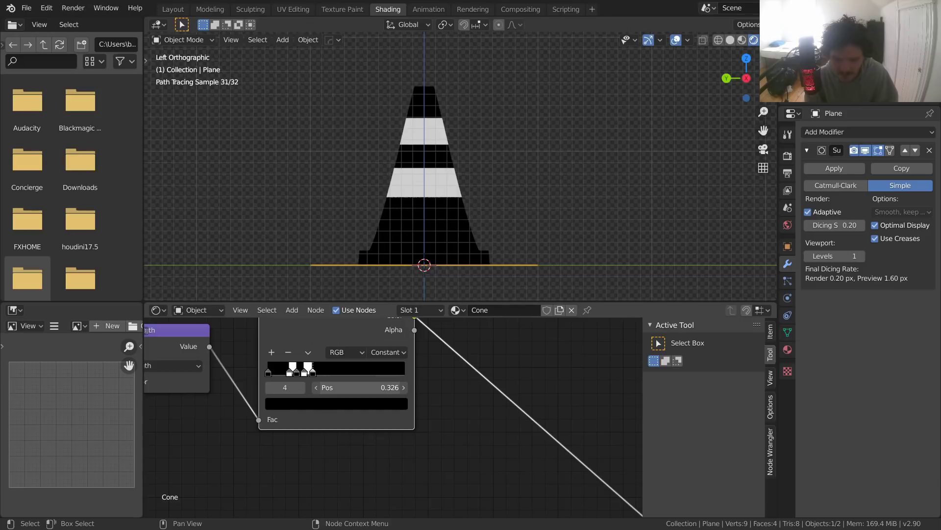
pyautogui.scroll(-3, 351, 418)
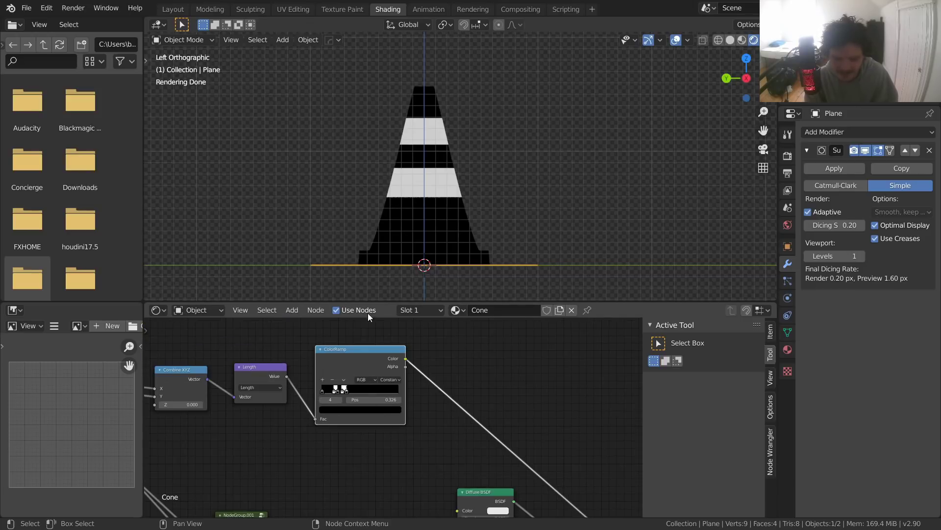
pyautogui.scroll(-5, 384, 363)
pyautogui.hotkey('ctrl', 's')
# Step: Open NodeGroup.001 to view its internal nodes, and return to the main Cone node tree
pyautogui.moveTo(407, 361); pyautogui.dragTo(439, 386, button='middle')
pyautogui.scroll(4, 402, 388)
pyautogui.click(415, 362)
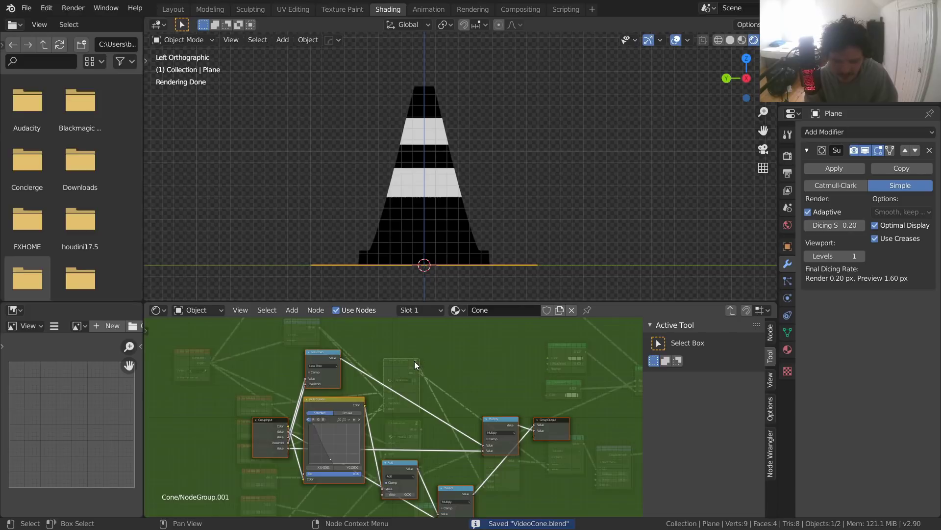
pyautogui.scroll(-2, 336, 426)
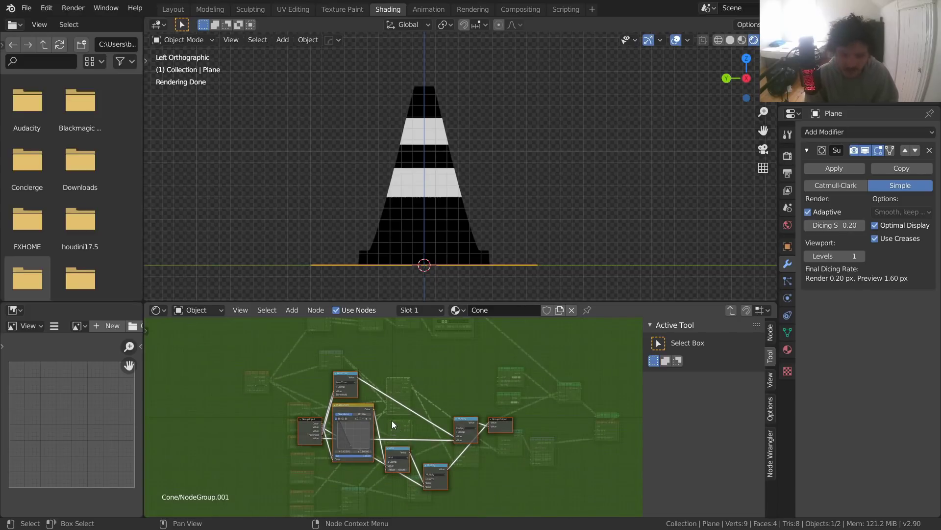
pyautogui.click(731, 310)
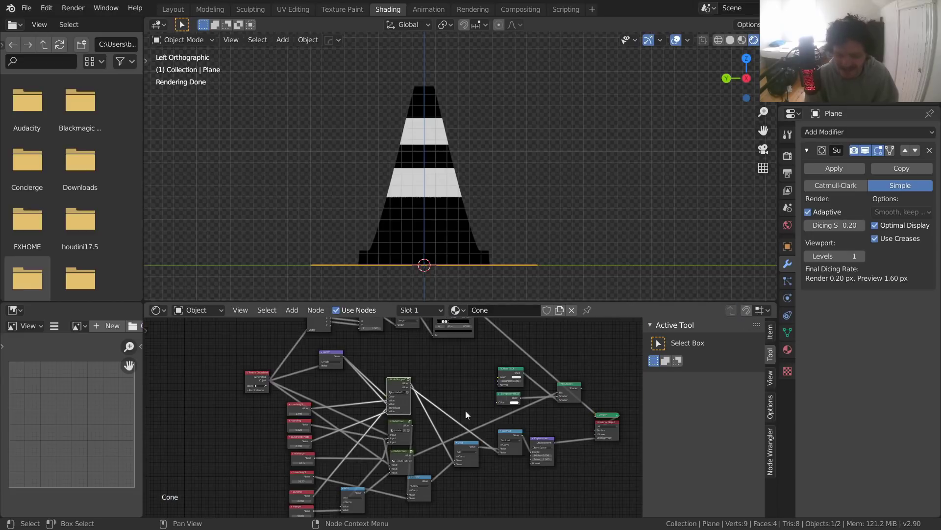
# Step: Set the position of the ColorRamp's last black stop to 0.320 to narrow the lower white stripe
pyautogui.scroll(2, 436, 373)
pyautogui.moveTo(407, 381); pyautogui.dragTo(331, 333, button='middle')
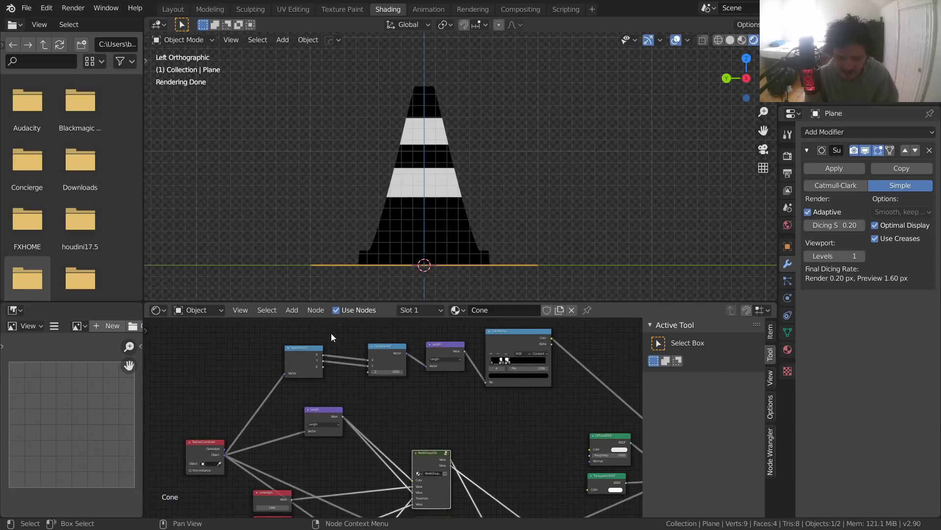
pyautogui.scroll(5, 331, 334)
pyautogui.moveTo(530, 345); pyautogui.dragTo(421, 388, button='middle')
pyautogui.scroll(2, 345, 373)
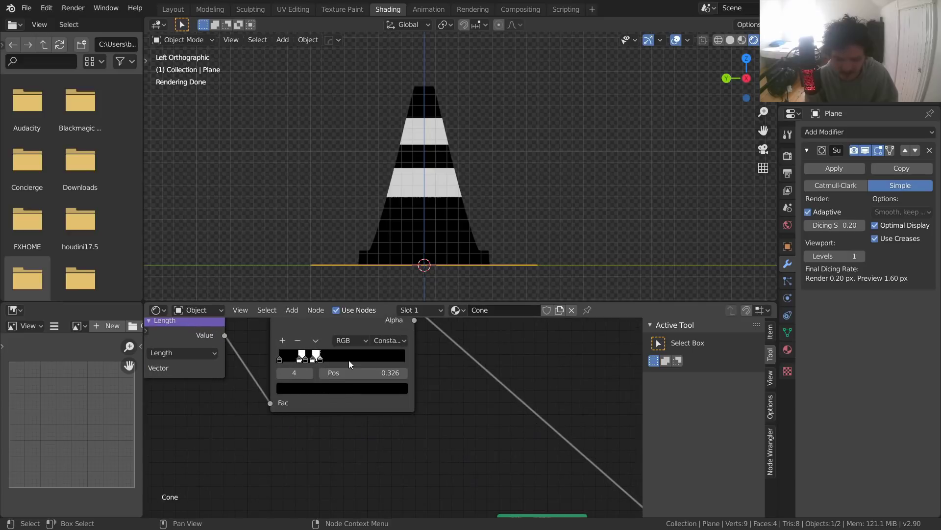
pyautogui.hotkey('ctrl', 's')
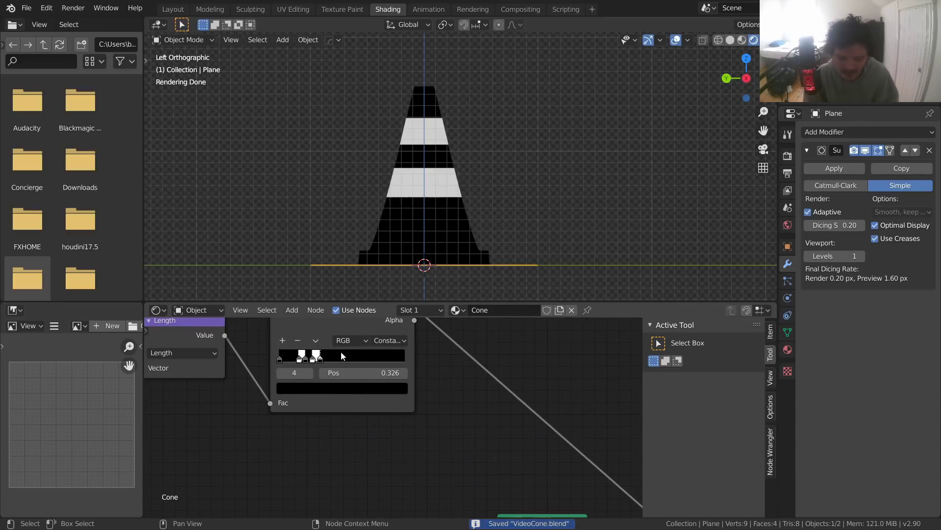
pyautogui.moveTo(341, 354); pyautogui.dragTo(392, 432, button='middle')
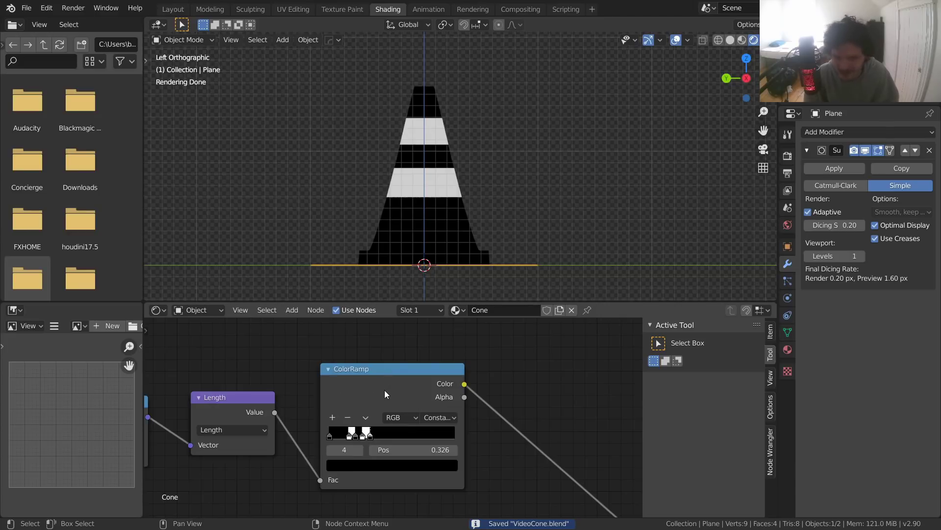
pyautogui.scroll(1, 400, 404)
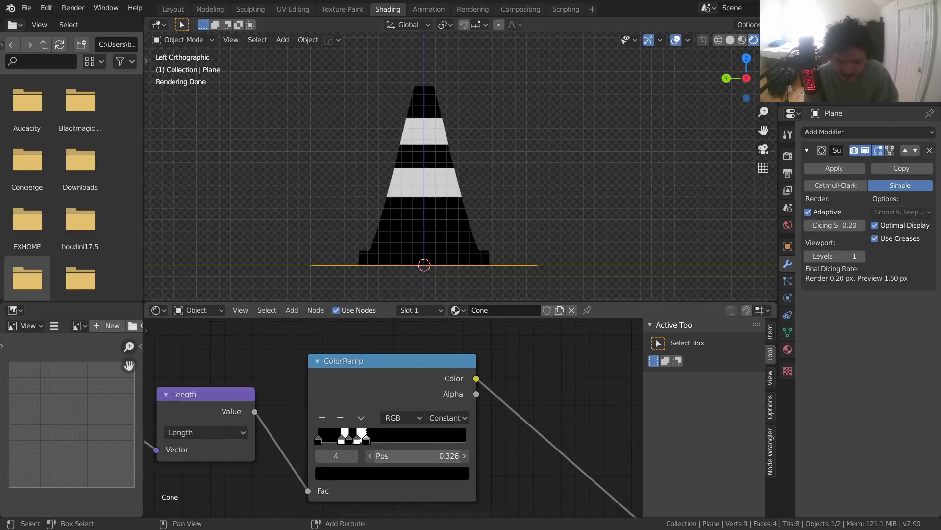
pyautogui.moveTo(417, 456); pyautogui.dragTo(415, 456)
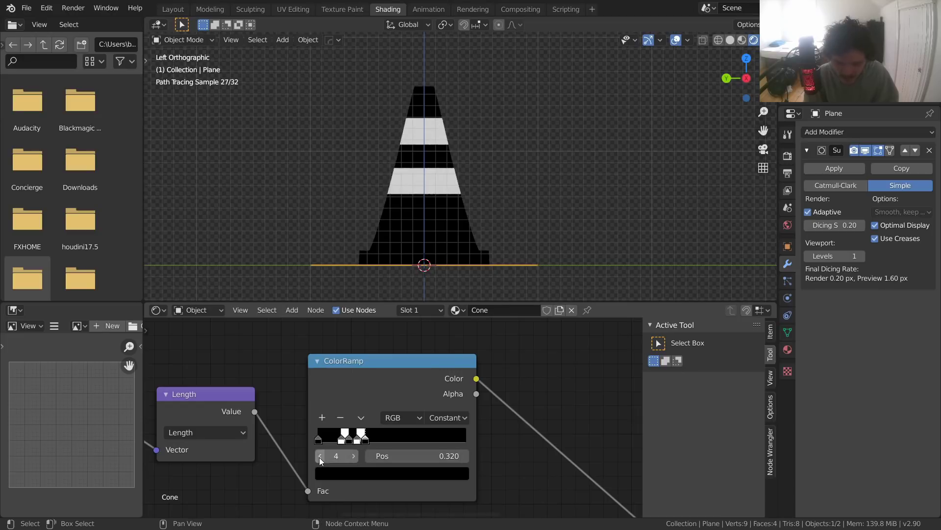
# Step: Set the position of the ColorRamp's first white stop to 0.154 and save the file
pyautogui.click(319, 456)
pyautogui.scroll(3, 326, 458)
pyautogui.click(256, 489)
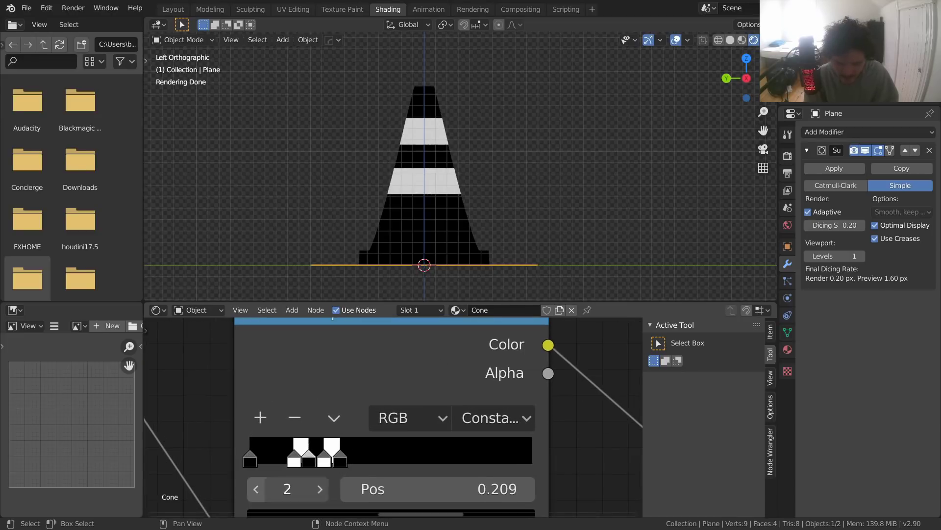
pyautogui.click(256, 489)
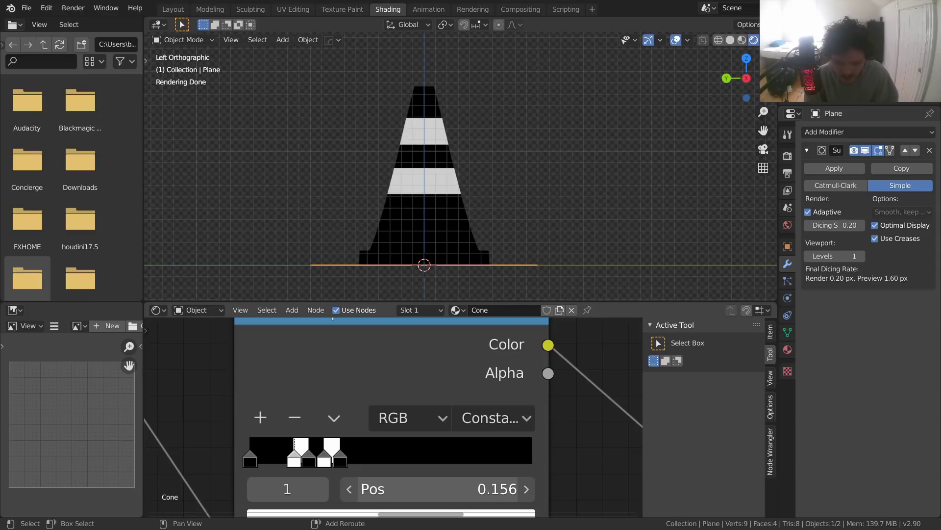
pyautogui.moveTo(437, 489); pyautogui.dragTo(437, 488)
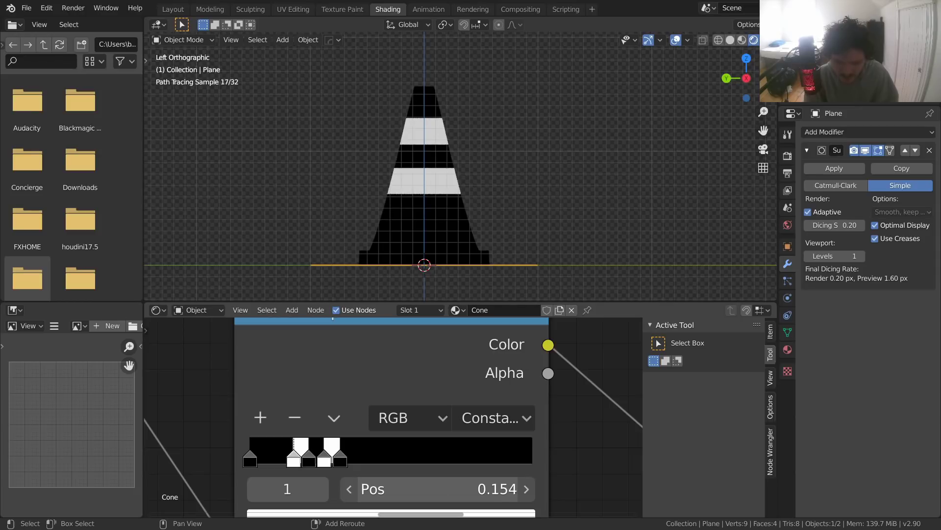
pyautogui.scroll(-4, 493, 206)
pyautogui.hotkey('ctrl', 's')
pyautogui.moveTo(422, 156); pyautogui.dragTo(406, 207, button='middle')
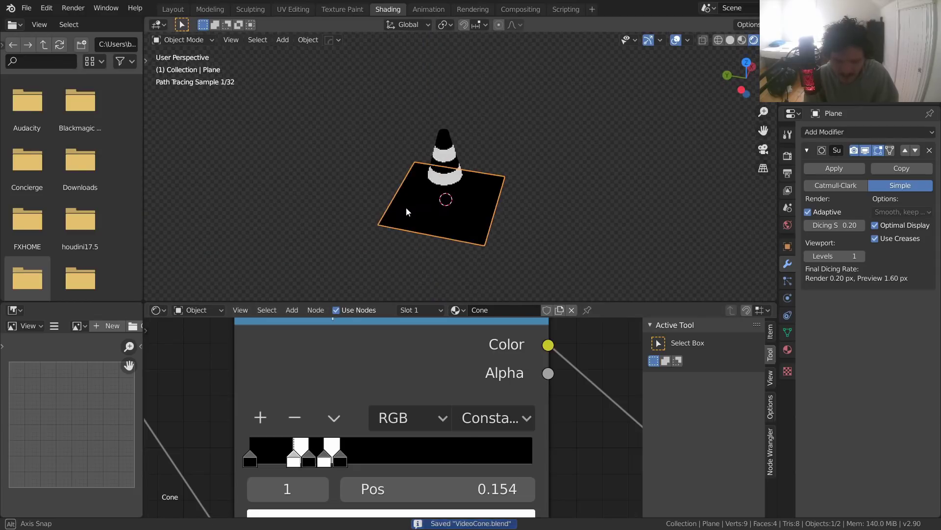
# Step: Reconnect the Mix Shader to the Material Output's Surface and save the file
pyautogui.scroll(-8, 431, 410)
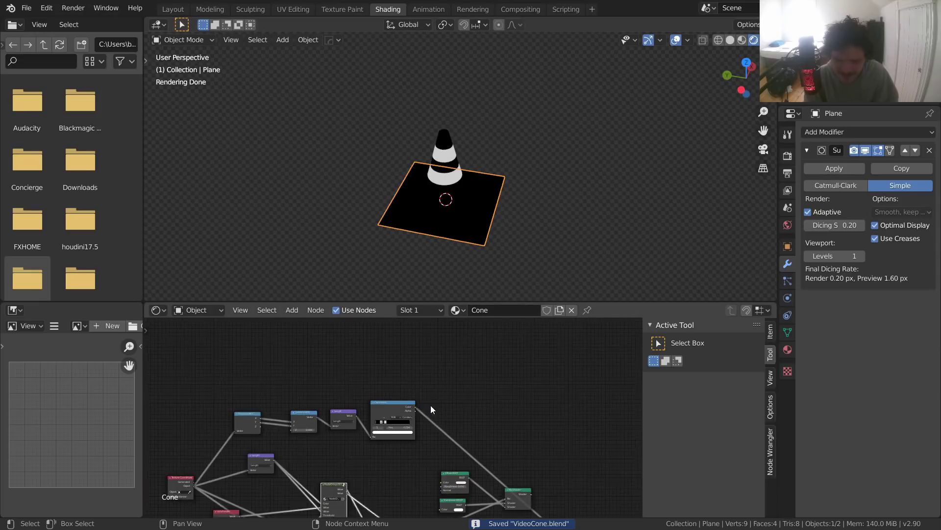
pyautogui.scroll(-1, 432, 409)
pyautogui.moveTo(488, 425); pyautogui.dragTo(336, 352, button='middle')
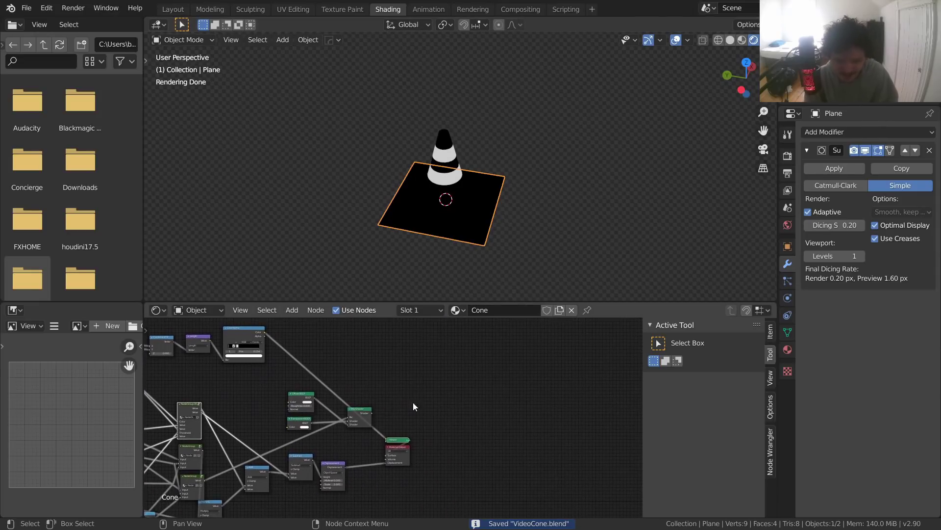
pyautogui.scroll(2, 392, 406)
pyautogui.keyDown('ctrl'); pyautogui.keyDown('shift'); pyautogui.click(339, 402); pyautogui.keyUp('shift'); pyautogui.keyUp('ctrl')
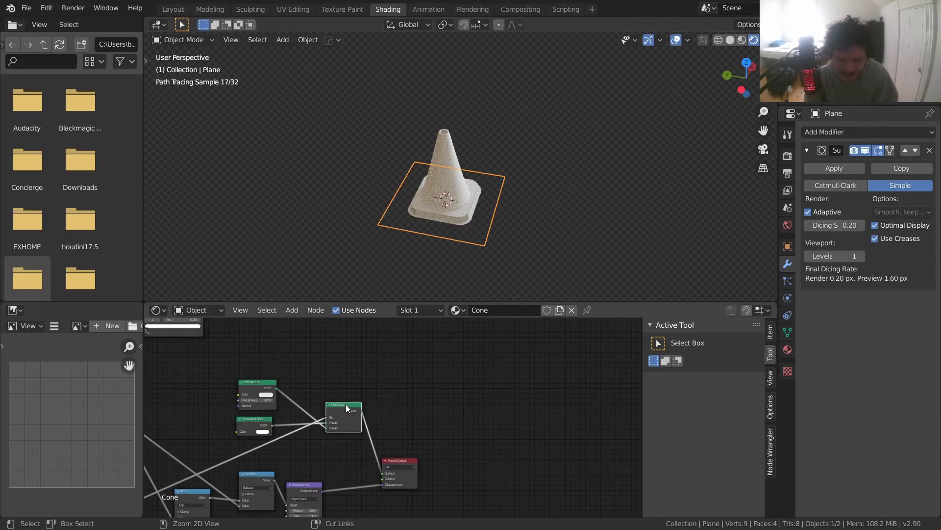
pyautogui.hotkey('ctrl', 's')
# Step: Connect the ColorRamp's Color output to the Diffuse BSDF's Color, deselect the plane, and save the file
pyautogui.moveTo(346, 404); pyautogui.dragTo(489, 448, button='middle')
pyautogui.scroll(-3, 480, 445)
pyautogui.scroll(4, 400, 393)
pyautogui.moveTo(400, 393); pyautogui.dragTo(403, 372, button='middle')
pyautogui.scroll(1, 420, 441)
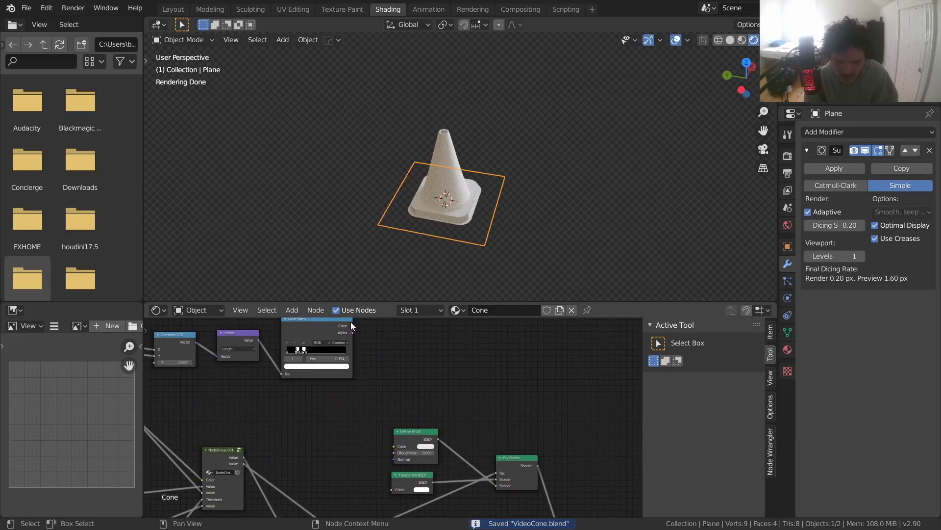
pyautogui.moveTo(352, 324); pyautogui.dragTo(395, 448)
pyautogui.scroll(2, 441, 189)
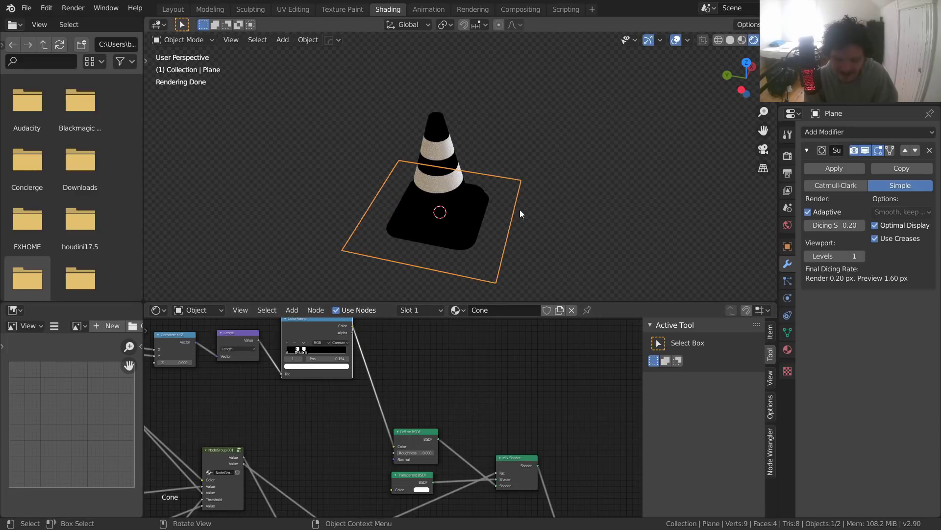
pyautogui.click(560, 166)
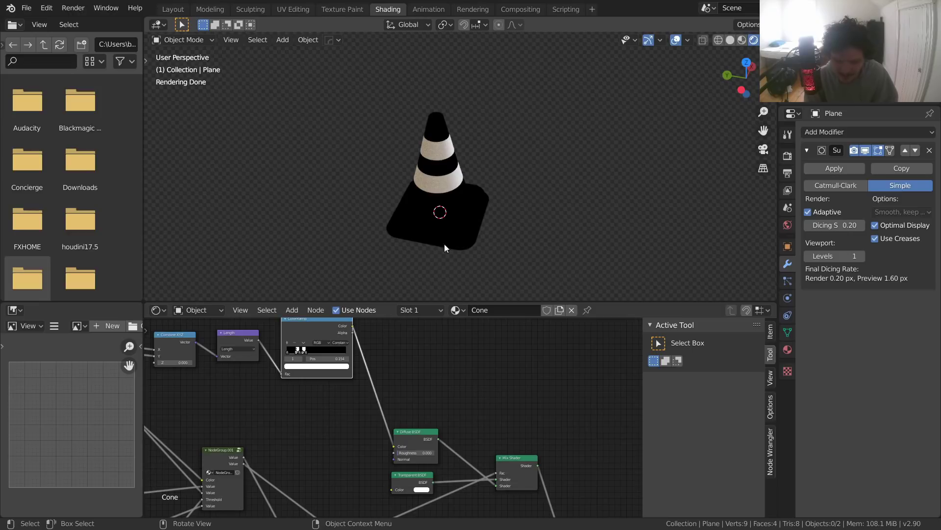
pyautogui.moveTo(459, 432); pyautogui.dragTo(401, 466, button='middle')
pyautogui.hotkey('ctrl', 's')
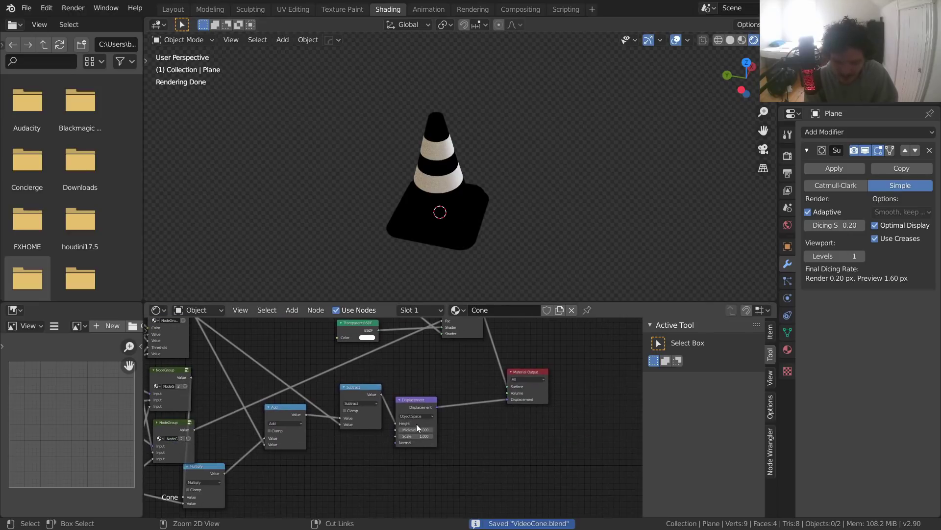
# Step: Cut the Displacement link to the Material Output to inspect the flat stripe rings, and reconnect it
pyautogui.scroll(6, 417, 425)
pyautogui.moveTo(481, 457)
pyautogui.mouseDown(button='middle')
pyautogui.moveTo(483, 433)
pyautogui.moveTo(455, 473)
pyautogui.mouseUp(button='middle')
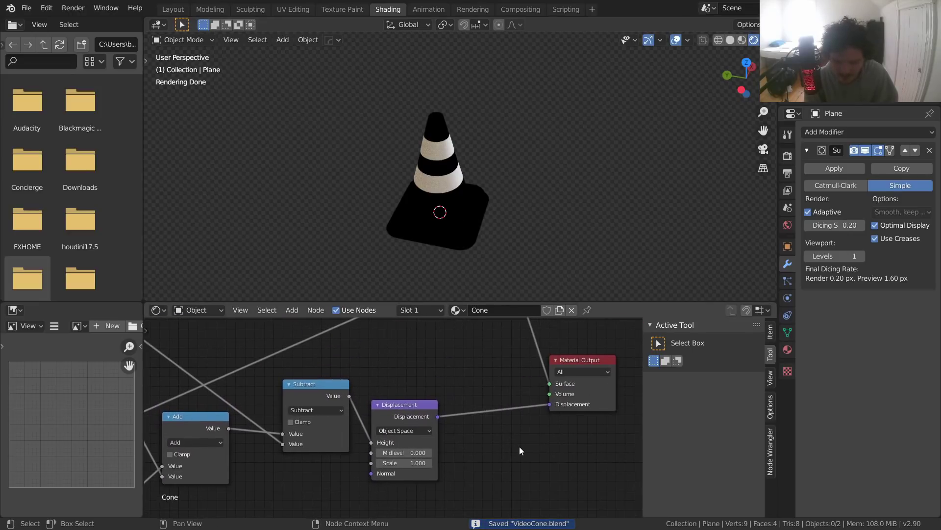
pyautogui.keyDown('ctrl'); pyautogui.moveTo(513, 443); pyautogui.dragTo(478, 370, button='right'); pyautogui.keyUp('ctrl')
pyautogui.scroll(6, 434, 205)
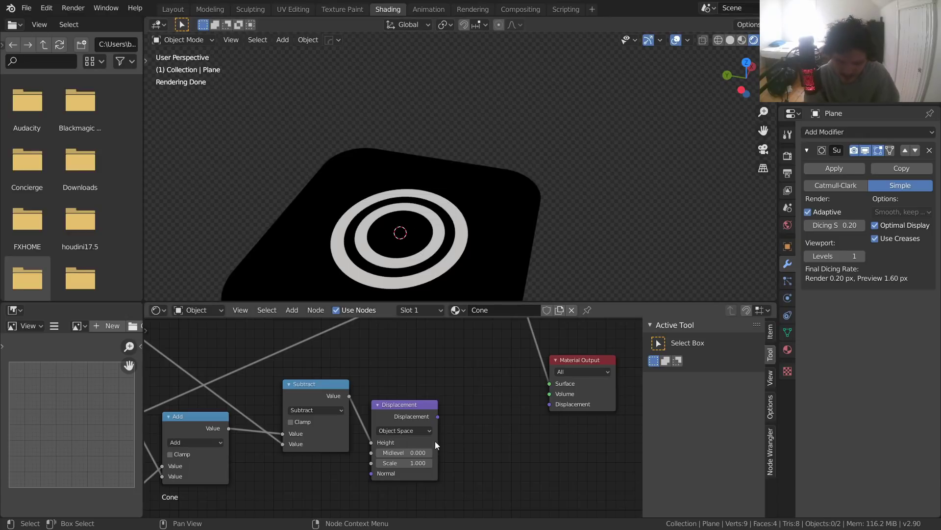
pyautogui.moveTo(437, 416); pyautogui.dragTo(550, 411)
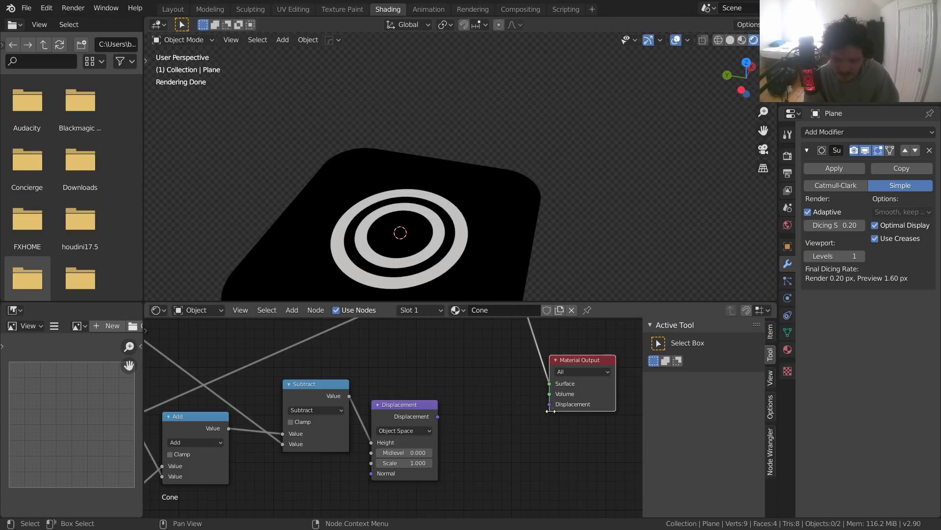
pyautogui.moveTo(438, 416); pyautogui.dragTo(550, 404)
pyautogui.scroll(-5, 472, 180)
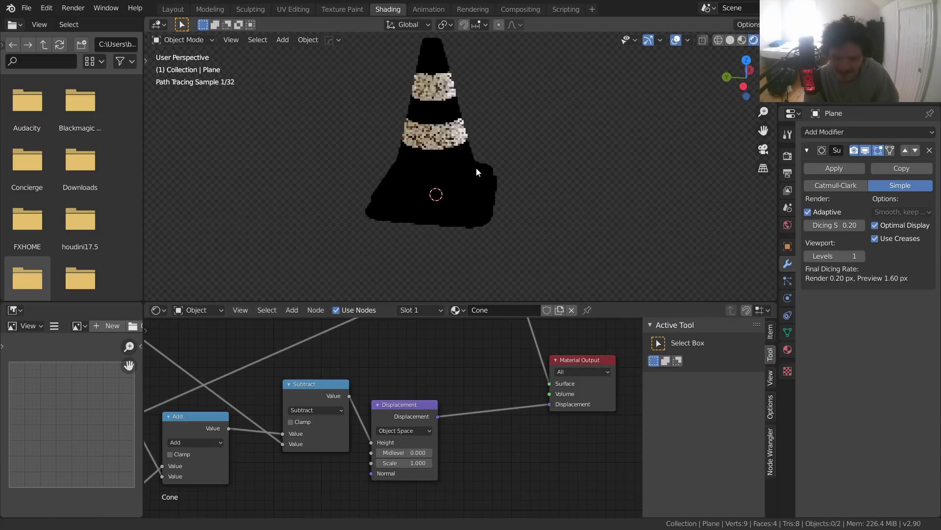
# Step: Try a lower Scale on the Displacement node and set it back to 1
pyautogui.moveTo(410, 462); pyautogui.dragTo(378, 463)
pyautogui.click(416, 463)
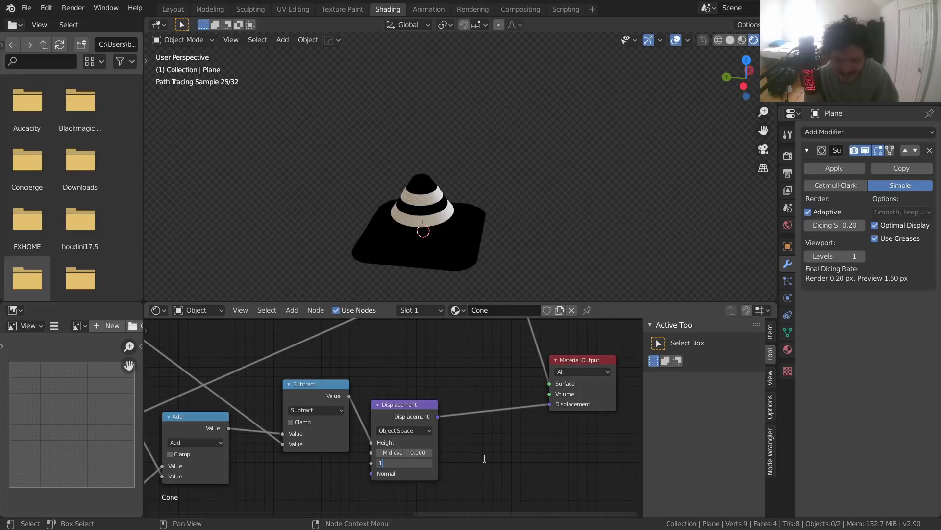
pyautogui.write('1')
pyautogui.press('Return')
# Step: Try coneheight values of 2.380 and 3.010, undo both changes, and save the file
pyautogui.scroll(-8, 481, 457)
pyautogui.moveTo(246, 440); pyautogui.dragTo(475, 436, button='middle')
pyautogui.scroll(6, 287, 395)
pyautogui.moveTo(283, 395); pyautogui.dragTo(499, 442, button='middle')
pyautogui.scroll(2, 422, 403)
pyautogui.moveTo(431, 385); pyautogui.dragTo(477, 385)
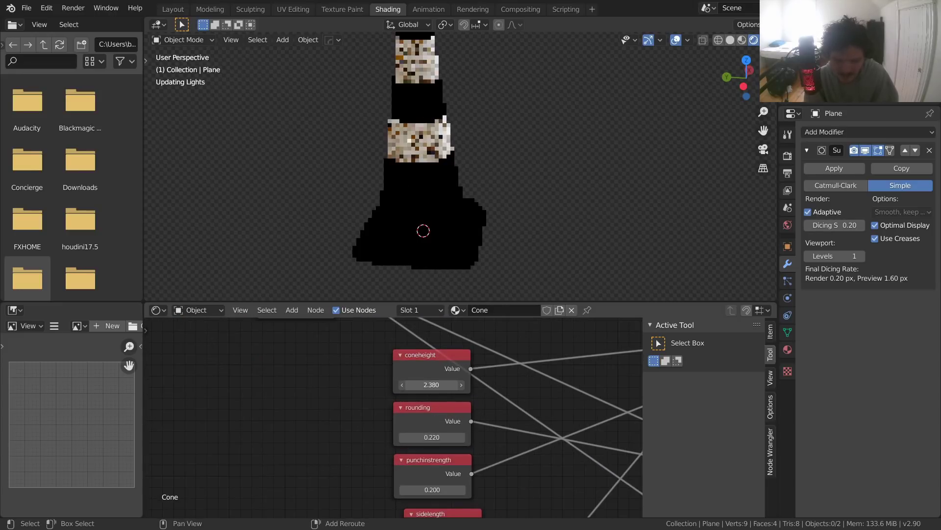
pyautogui.scroll(-4, 441, 172)
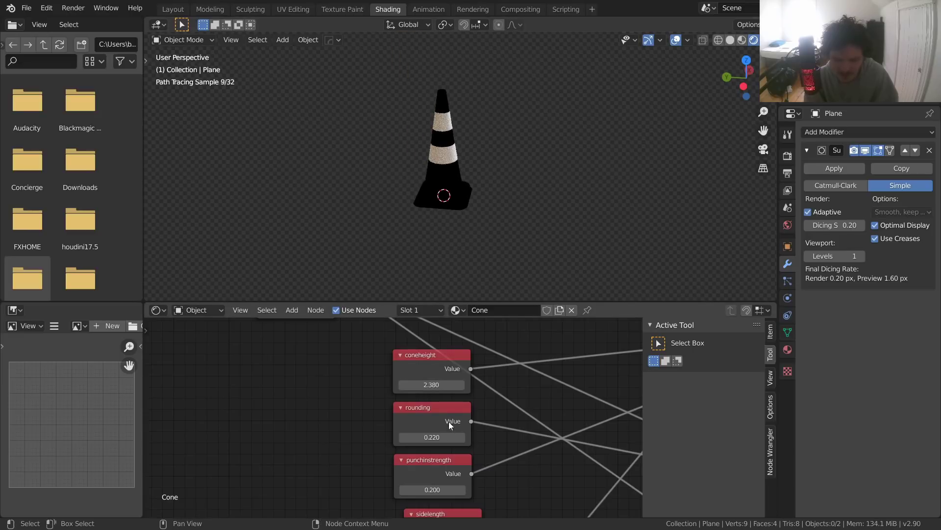
pyautogui.moveTo(431, 385); pyautogui.dragTo(453, 385)
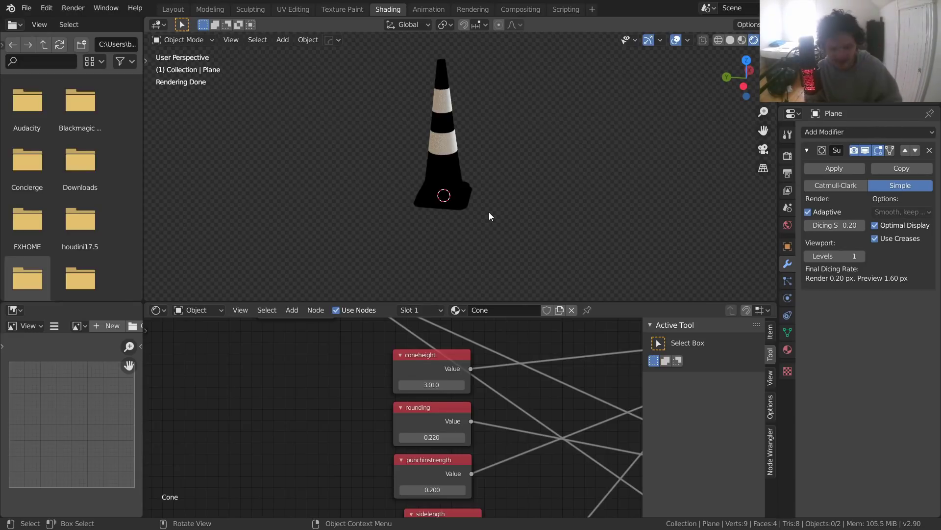
pyautogui.hotkey('ctrl', 'z')
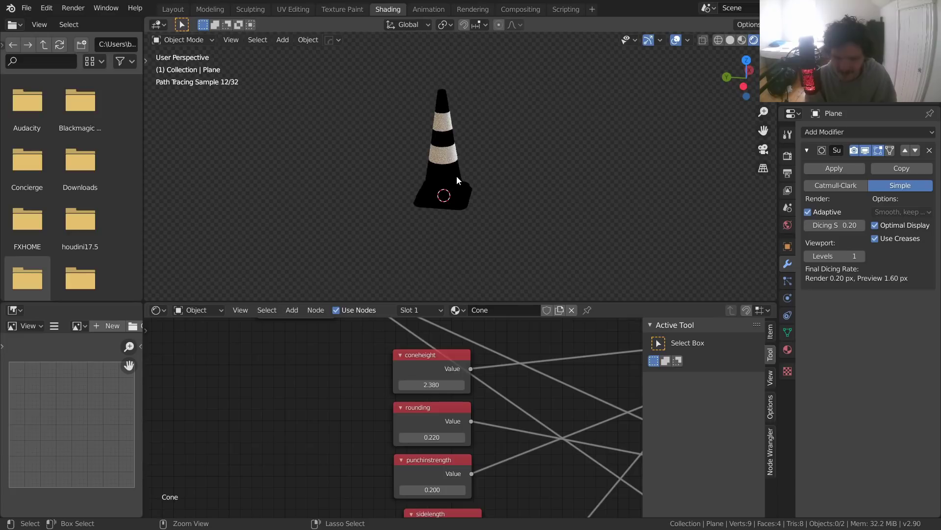
pyautogui.hotkey('ctrl', 'z')
pyautogui.hotkey('ctrl', 's')
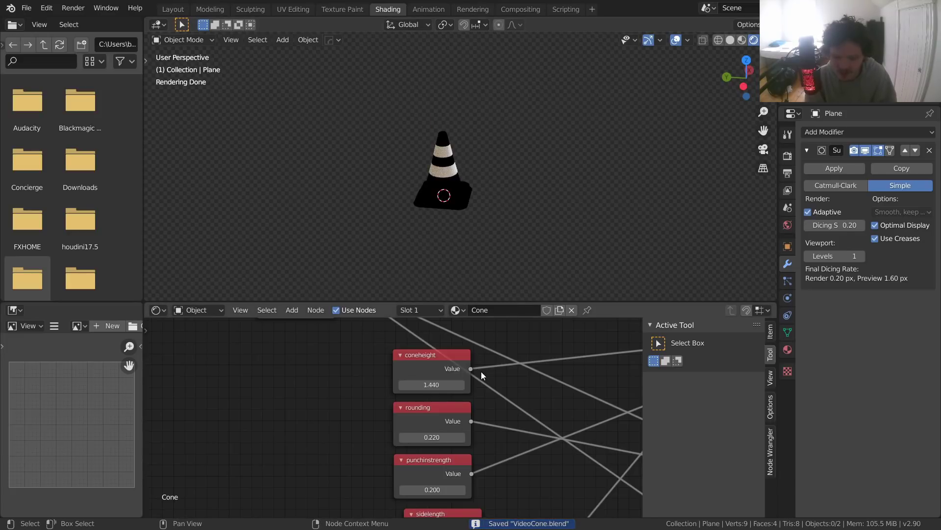
# Step: Preview the Length node fed directly by the Texture Coordinate, restore the Mix Shader as surface output, and save the file
pyautogui.scroll(-8, 469, 385)
pyautogui.moveTo(501, 375); pyautogui.dragTo(411, 472, button='middle')
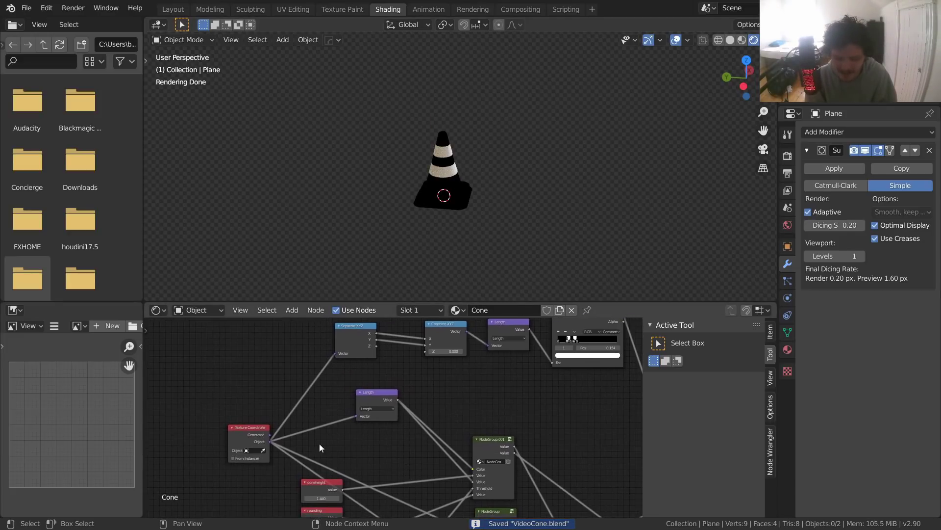
pyautogui.click(375, 394)
pyautogui.keyDown('ctrl'); pyautogui.keyDown('shift'); pyautogui.click(375, 393); pyautogui.keyUp('shift'); pyautogui.keyUp('ctrl')
pyautogui.moveTo(461, 396); pyautogui.dragTo(438, 411, button='middle')
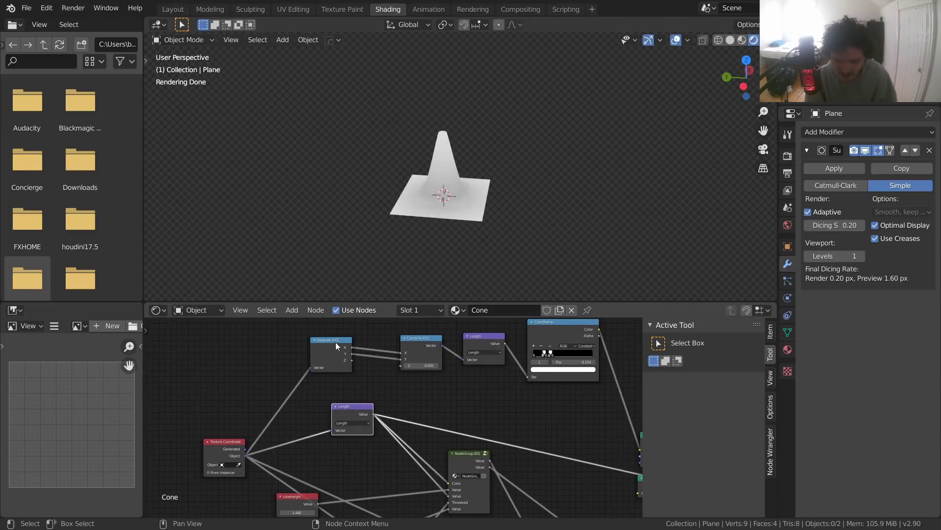
pyautogui.moveTo(518, 416); pyautogui.dragTo(390, 403, button='middle')
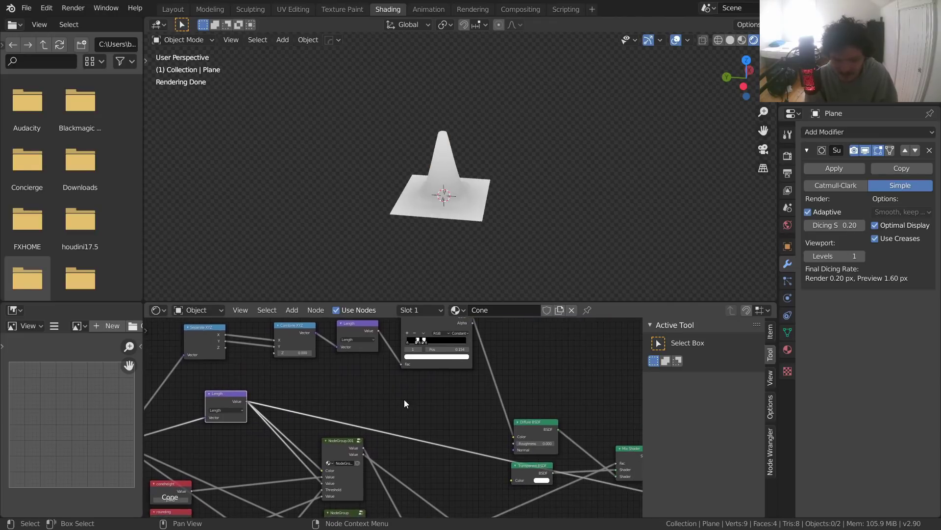
pyautogui.scroll(-7, 403, 405)
pyautogui.moveTo(541, 432); pyautogui.dragTo(450, 403, button='middle')
pyautogui.keyDown('ctrl'); pyautogui.keyDown('shift'); pyautogui.click(442, 407); pyautogui.keyUp('shift'); pyautogui.keyUp('ctrl')
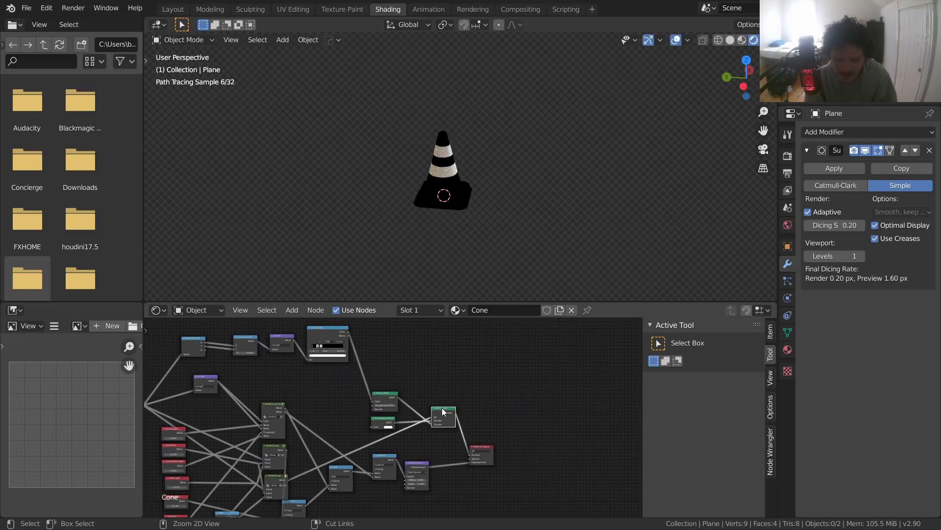
pyautogui.hotkey('ctrl', 's')
# Step: Move the Diffuse BSDF node away from the Transparent BSDF node
pyautogui.scroll(5, 469, 191)
pyautogui.scroll(3, 336, 357)
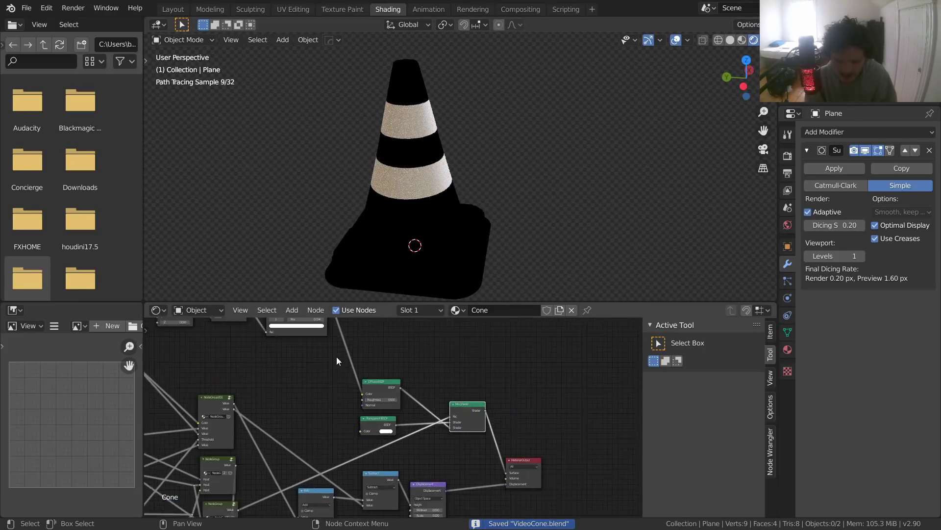
pyautogui.moveTo(493, 444); pyautogui.dragTo(515, 418)
pyautogui.scroll(5, 508, 404)
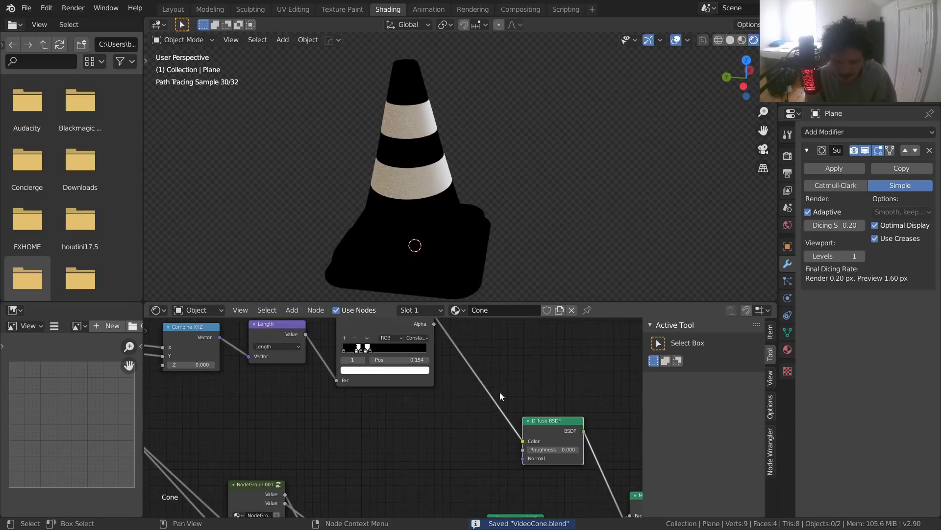
# Step: Try Ease interpolation on the ColorRamp and undo the change
pyautogui.moveTo(489, 380); pyautogui.dragTo(435, 413, button='middle')
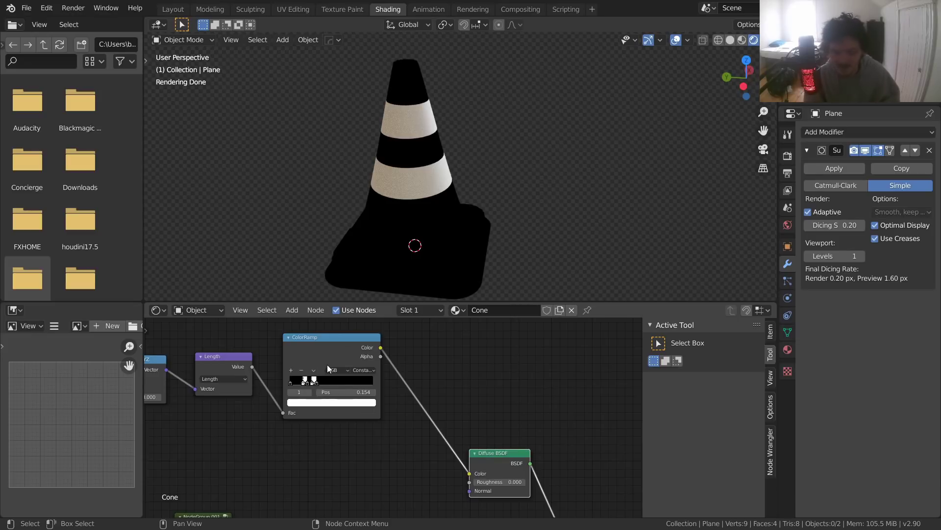
pyautogui.click(365, 371)
pyautogui.click(374, 379)
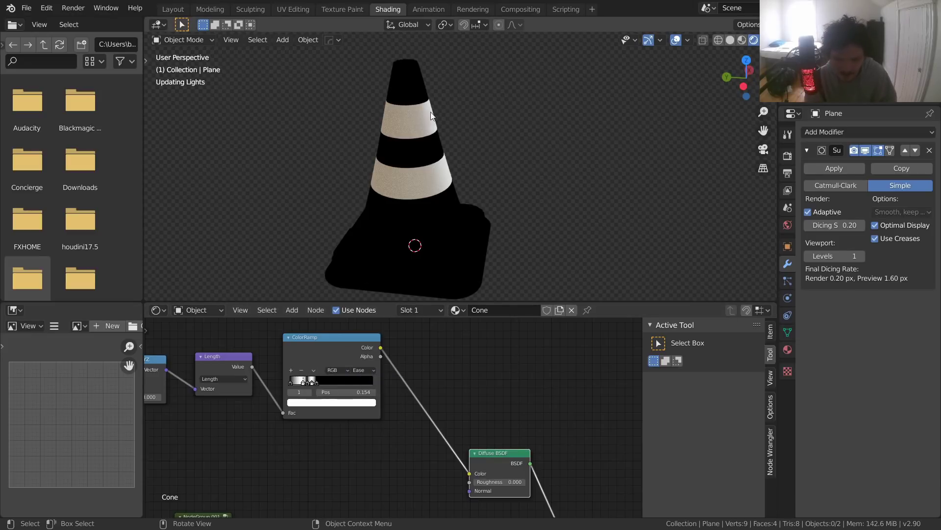
pyautogui.hotkey('ctrl', 'z')
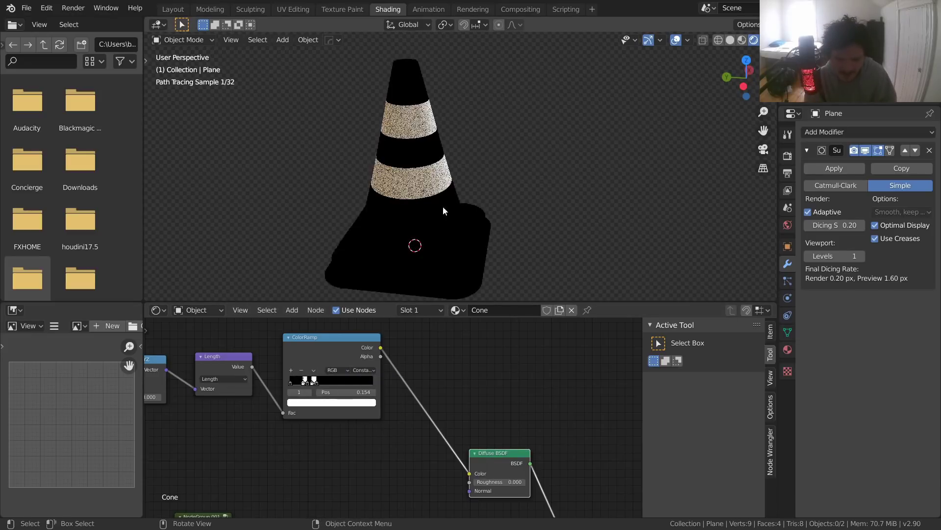
# Step: Insert a Mix color node between the ColorRamp and the Diffuse BSDF, with the ColorRamp's Color driving its Fac
pyautogui.scroll(1, 431, 361)
pyautogui.moveTo(430, 361); pyautogui.dragTo(346, 364, button='middle')
pyautogui.hotkey('shift', 'a')
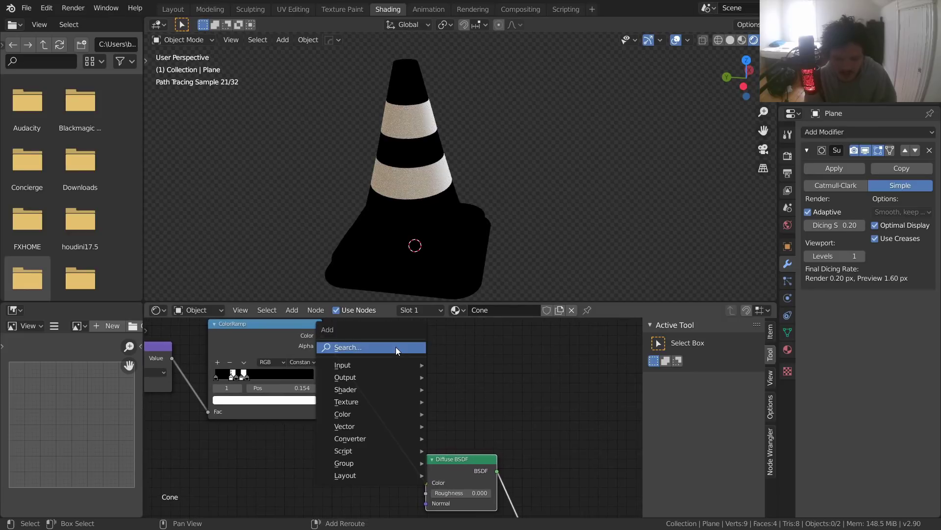
pyautogui.click(396, 346)
pyautogui.write('mi')
pyautogui.click(414, 392)
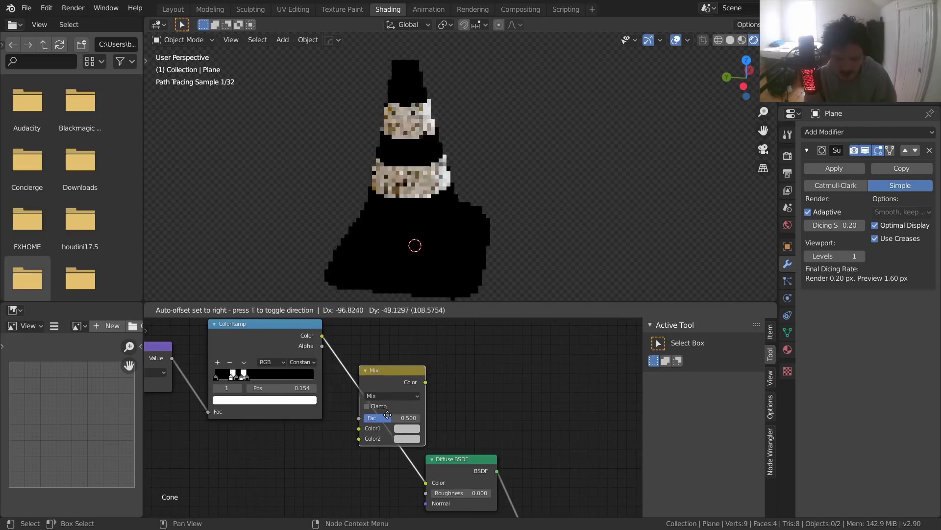
pyautogui.click(410, 435)
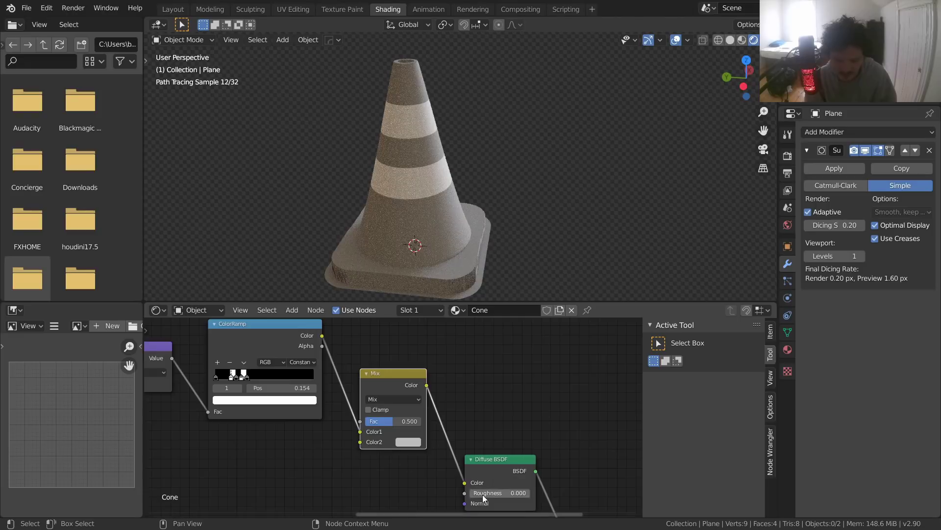
pyautogui.moveTo(360, 431); pyautogui.dragTo(360, 421)
# Step: Set the Mix node's Color1 to a bright orange and brighten its Color2 to near white
pyautogui.scroll(2, 389, 446)
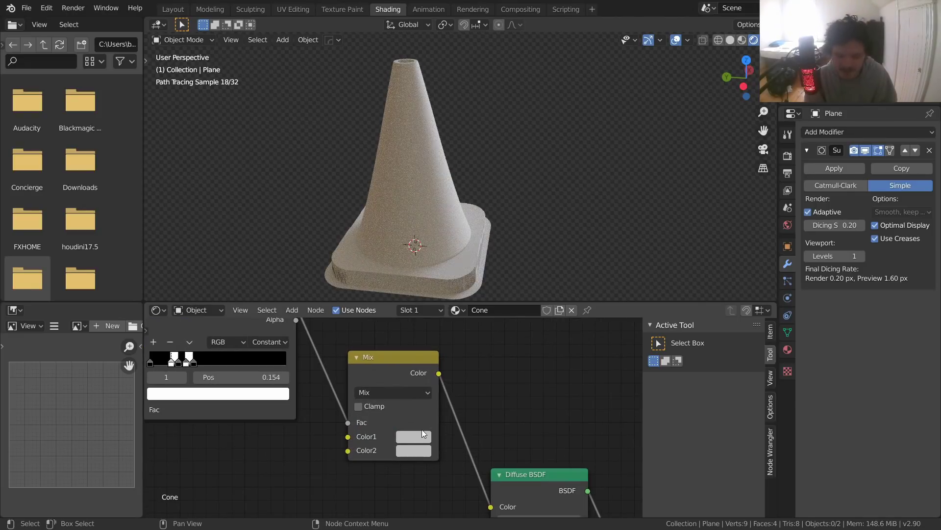
pyautogui.click(420, 435)
pyautogui.moveTo(510, 261); pyautogui.dragTo(508, 251)
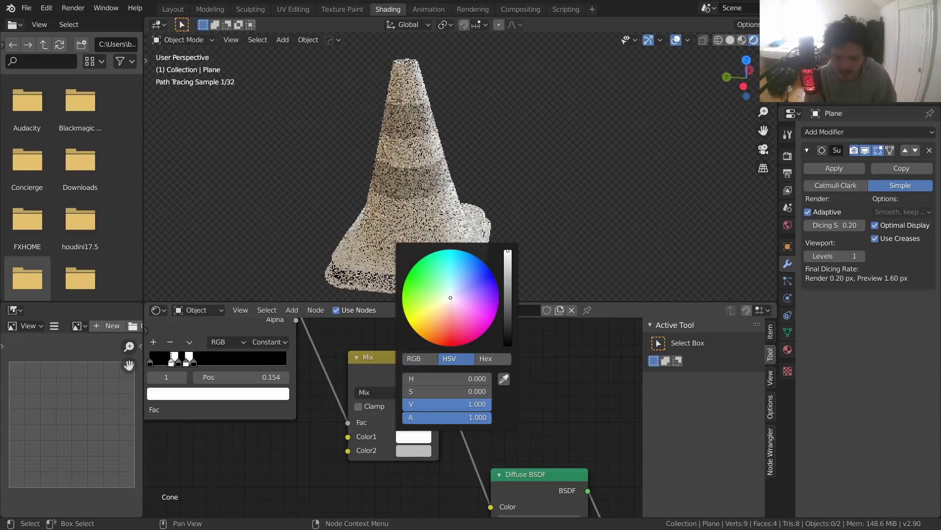
pyautogui.click(412, 436)
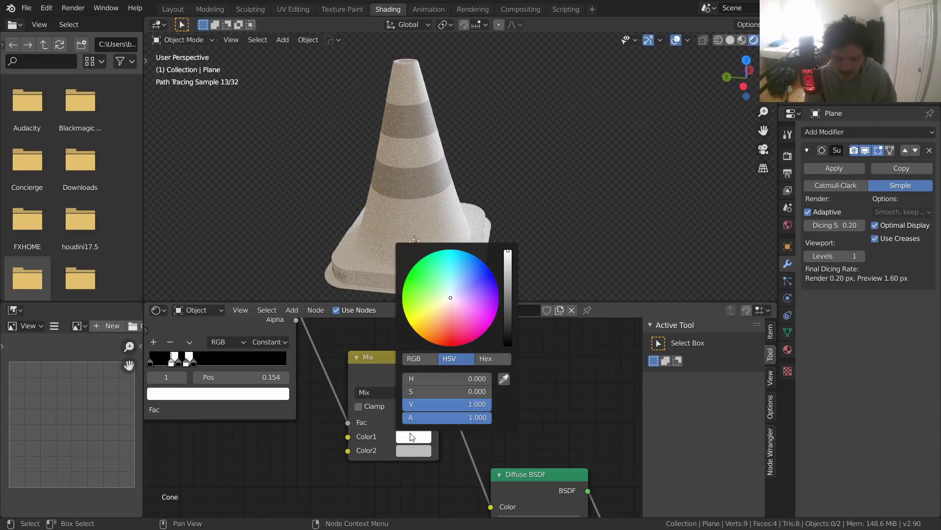
pyautogui.moveTo(435, 331); pyautogui.dragTo(426, 341)
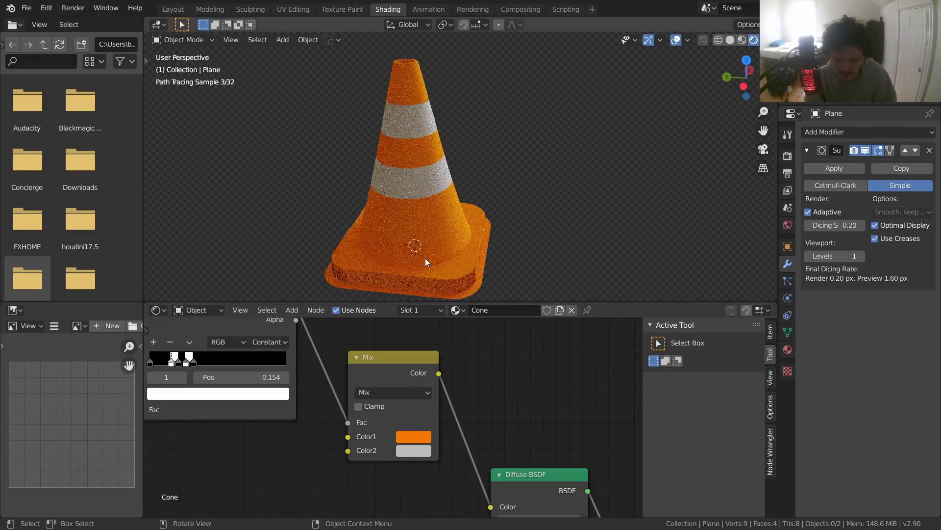
pyautogui.click(411, 449)
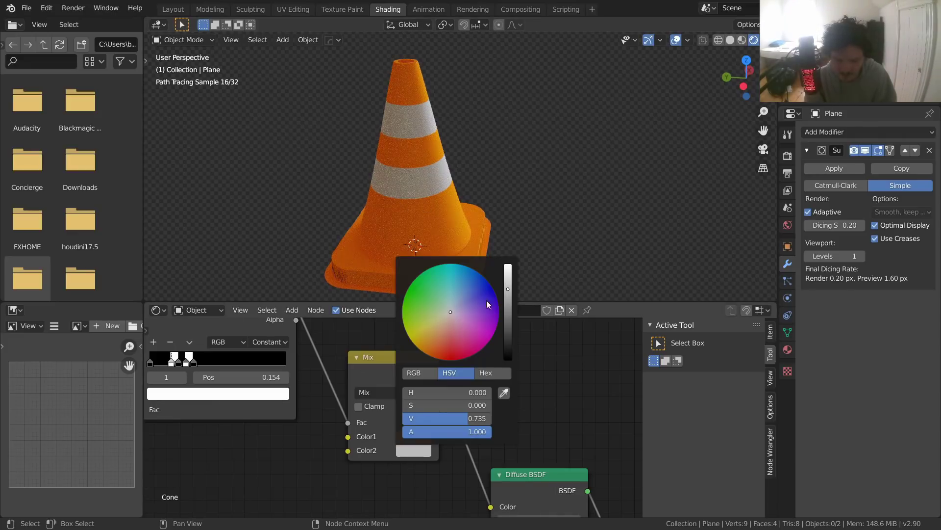
pyautogui.moveTo(508, 282); pyautogui.dragTo(509, 273)
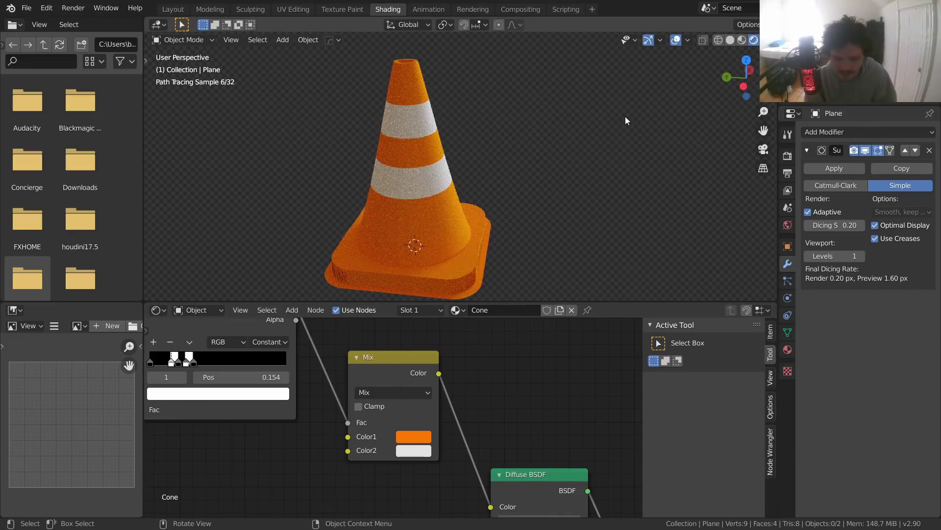
# Step: Shift the Mix node's Color1 to a redder orange with hue 0.054, saturation 0.997 and value 1.000, and save the file
pyautogui.click(744, 86)
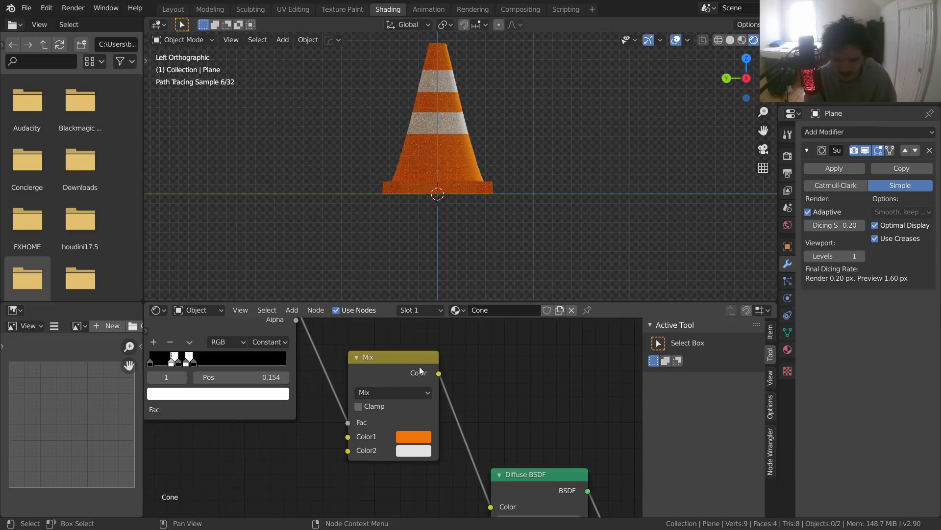
pyautogui.click(415, 435)
pyautogui.click(435, 343)
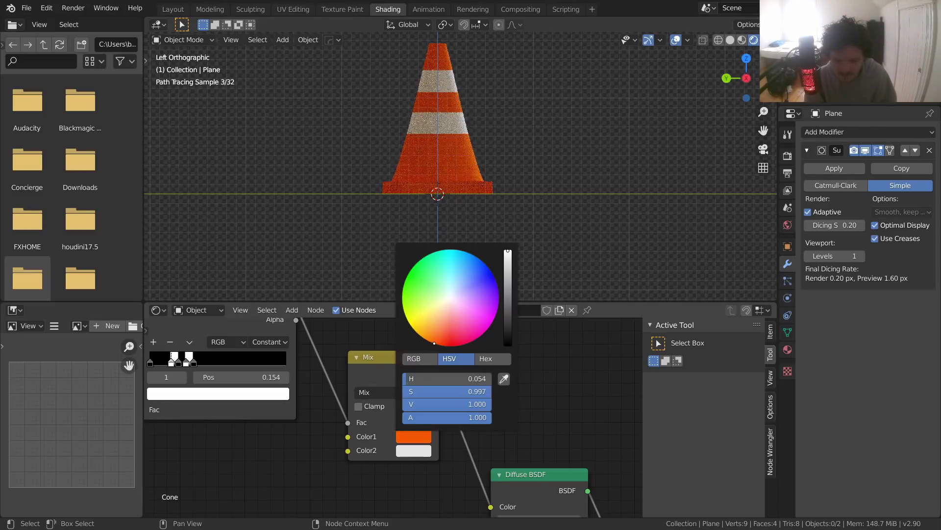
pyautogui.moveTo(357, 85); pyautogui.dragTo(425, 151, button='middle')
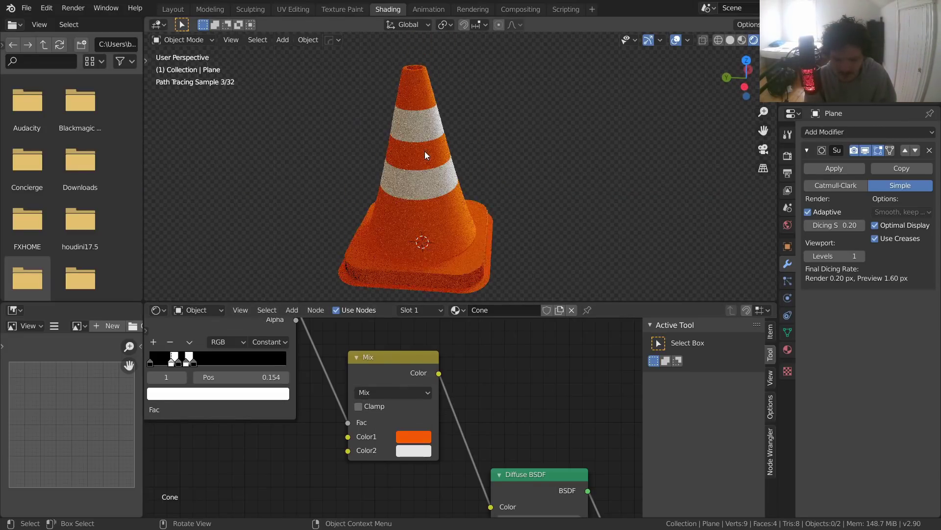
pyautogui.hotkey('ctrl', 's')
pyautogui.scroll(-3, 425, 151)
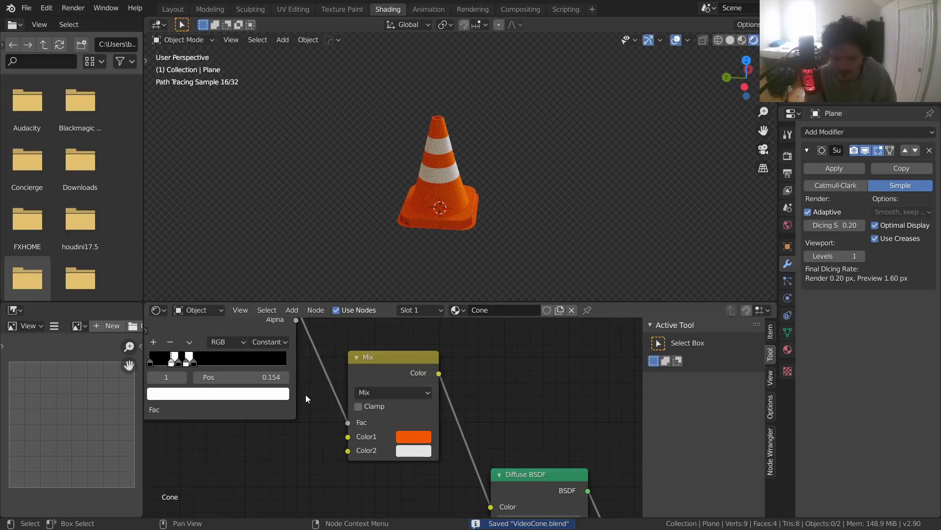
# Step: Check the cone's stripes up close and from the left orthographic view, and save the file
pyautogui.moveTo(303, 398); pyautogui.dragTo(496, 450, button='middle')
pyautogui.scroll(2, 457, 196)
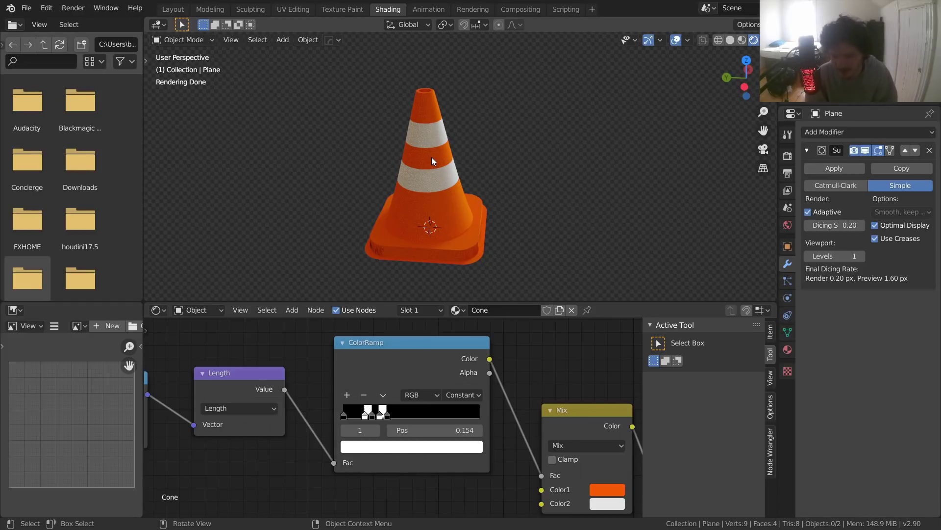
pyautogui.scroll(5, 431, 157)
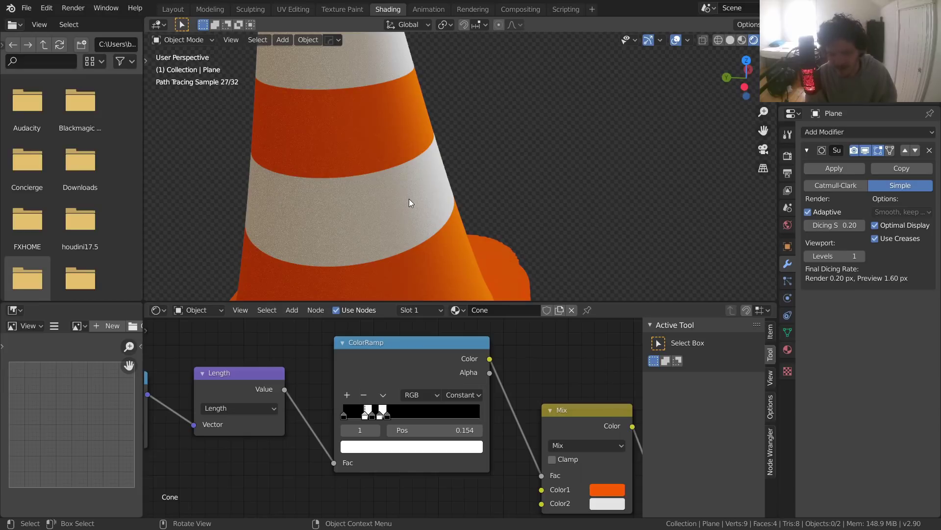
pyautogui.click(745, 87)
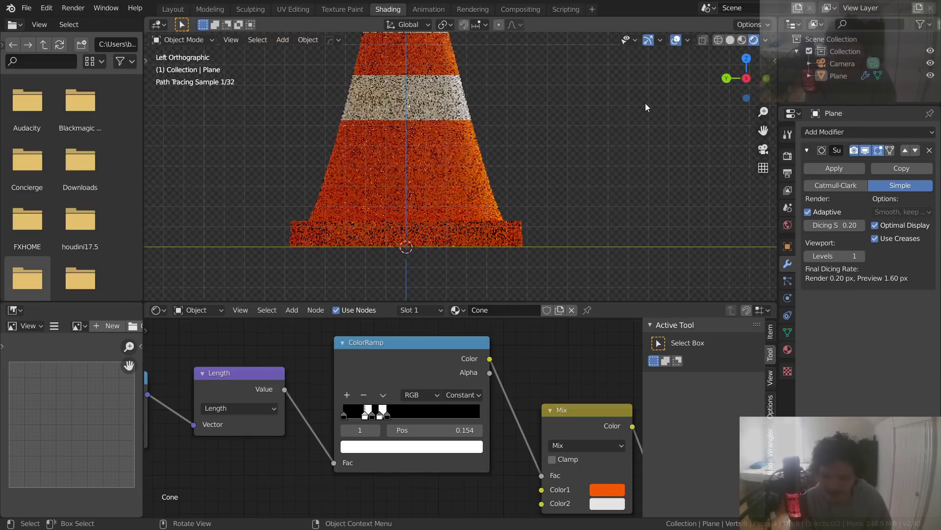
pyautogui.scroll(-4, 429, 102)
pyautogui.keyDown('shift'); pyautogui.moveTo(428, 101); pyautogui.dragTo(417, 140, button='middle'); pyautogui.keyUp('shift')
pyautogui.hotkey('ctrl', 's')
# Step: Move the Texture Coordinate node away from the Separate XYZ and Length nodes to make space between them
pyautogui.moveTo(255, 366); pyautogui.dragTo(657, 330, button='middle')
pyautogui.scroll(-8, 504, 322)
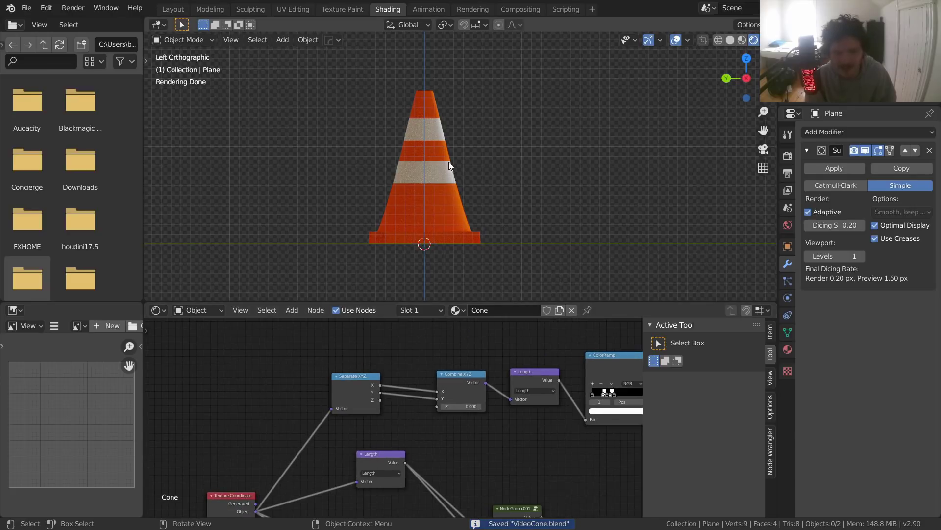
pyautogui.moveTo(637, 377); pyautogui.dragTo(462, 386, button='middle')
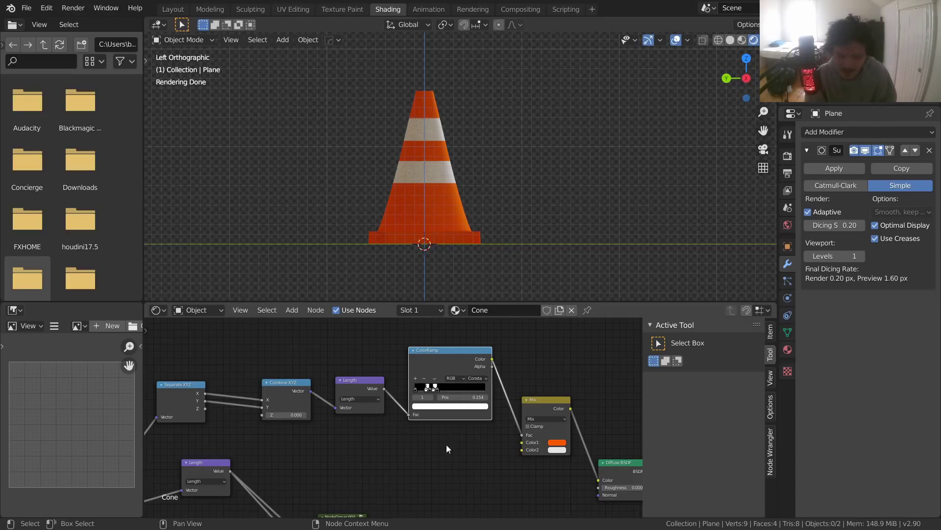
pyautogui.moveTo(340, 380); pyautogui.dragTo(514, 361, button='middle')
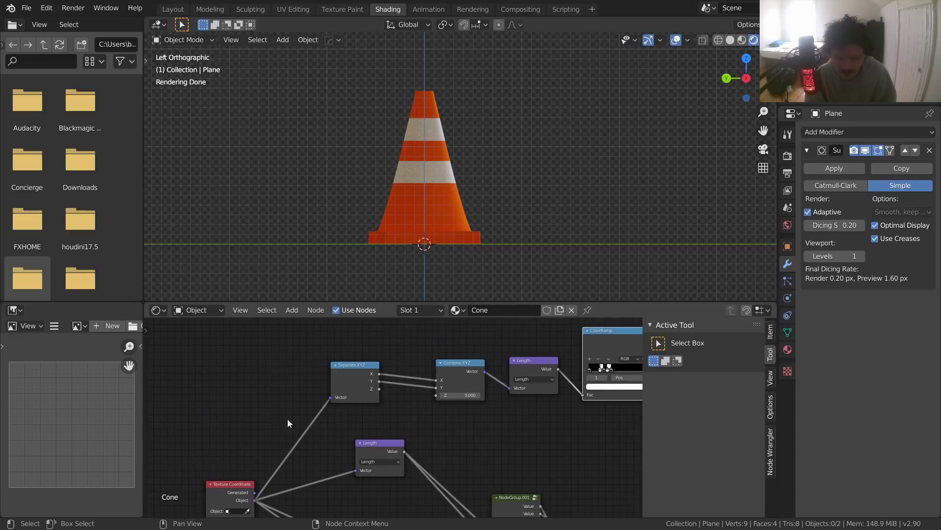
pyautogui.moveTo(222, 487); pyautogui.dragTo(181, 447)
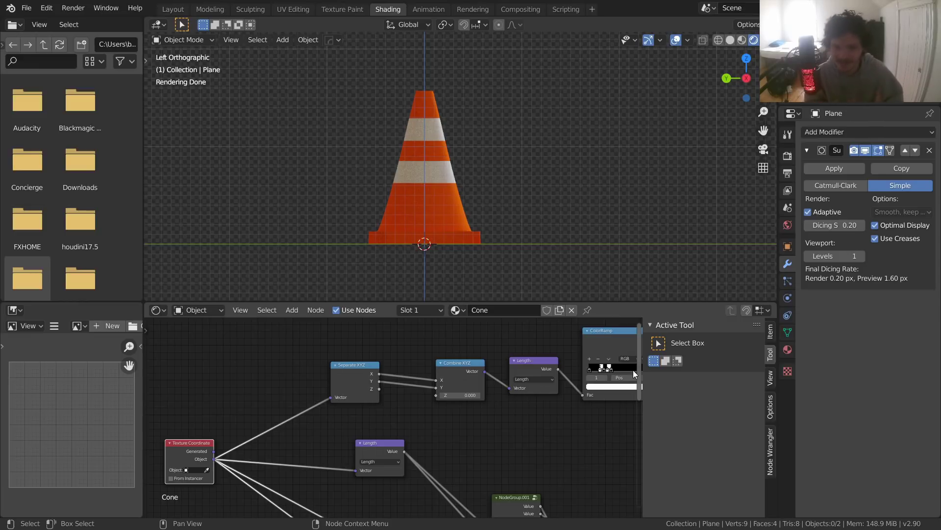
# Step: Detach the link feeding the Separate XYZ node's Vector input and undo the change
pyautogui.moveTo(634, 370); pyautogui.dragTo(423, 386, button='middle')
pyautogui.moveTo(246, 413); pyautogui.dragTo(524, 390, button='middle')
pyautogui.scroll(1, 413, 390)
pyautogui.scroll(4, 415, 391)
pyautogui.moveTo(398, 384); pyautogui.dragTo(336, 362)
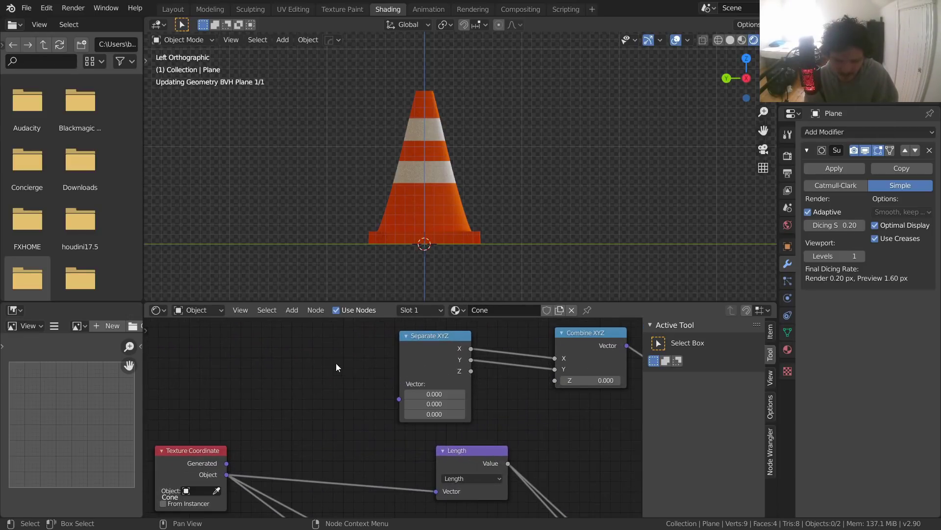
pyautogui.hotkey('ctrl', 'z')
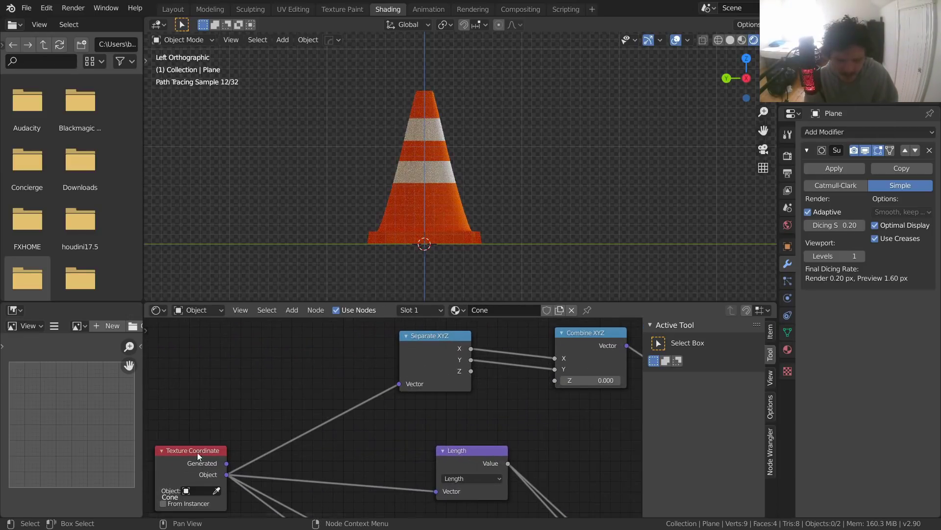
# Step: Move the Texture Coordinate node slightly farther out and add a Noise Texture node just above it
pyautogui.moveTo(197, 452); pyautogui.dragTo(160, 440)
pyautogui.moveTo(227, 386); pyautogui.dragTo(365, 405, button='middle')
pyautogui.hotkey('shift', 'a')
pyautogui.click(288, 363)
pyautogui.write('n')
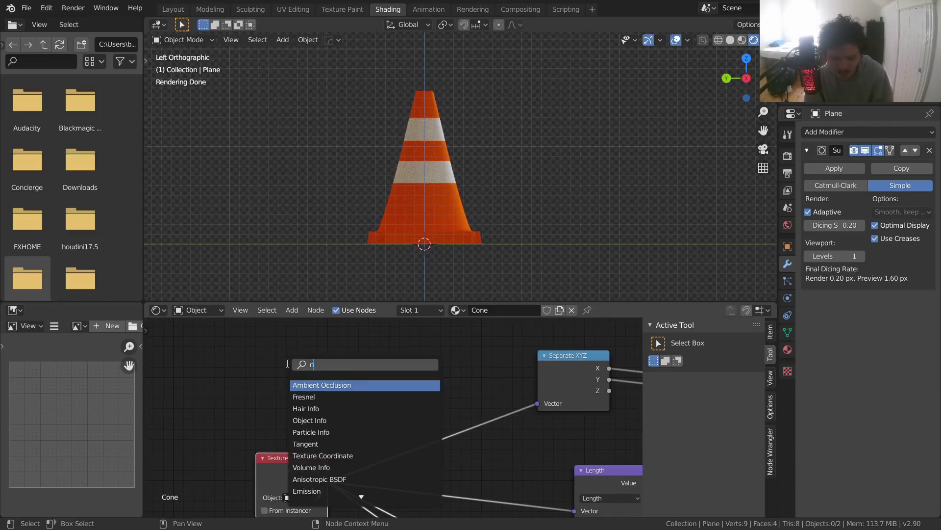
pyautogui.write('oi')
pyautogui.press('Return')
pyautogui.click(276, 346)
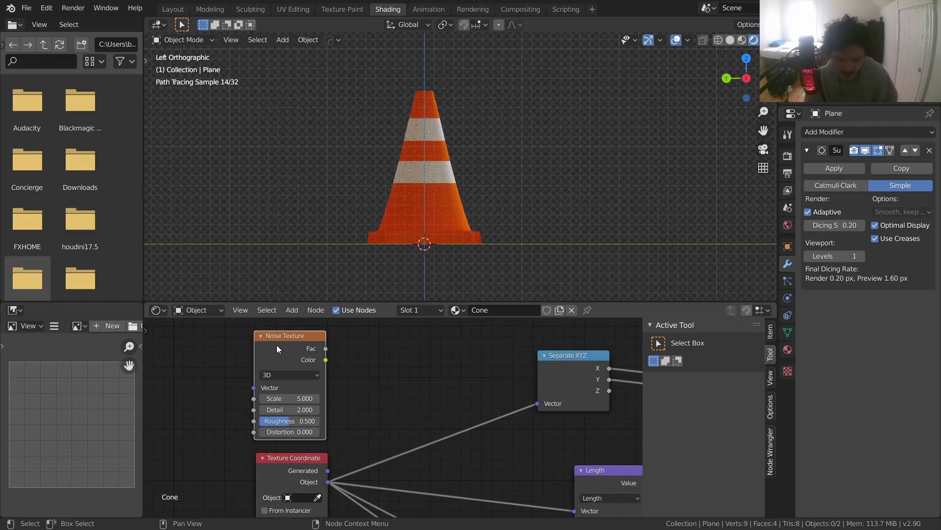
# Step: Insert a Vector Math Add node between Texture Coordinate and Separate XYZ, with the Noise Texture's Color feeding its second Vector input
pyautogui.moveTo(426, 399); pyautogui.dragTo(362, 399, button='middle')
pyautogui.press('capslock')
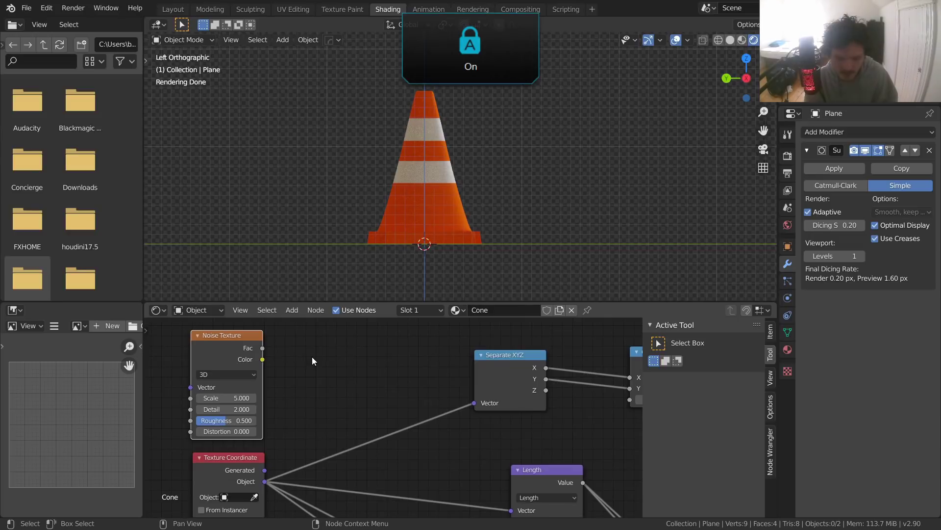
pyautogui.press('capslock')
pyautogui.hotkey('shift', 'a')
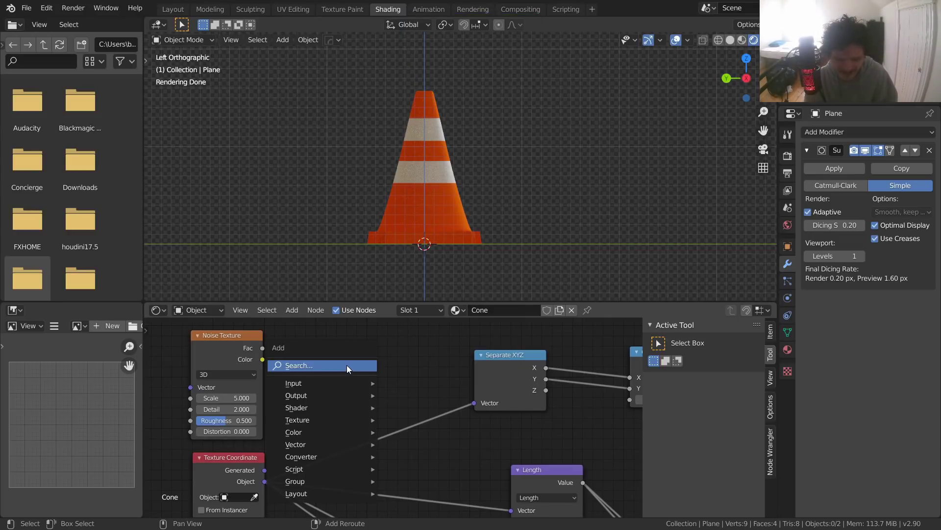
pyautogui.write('vec')
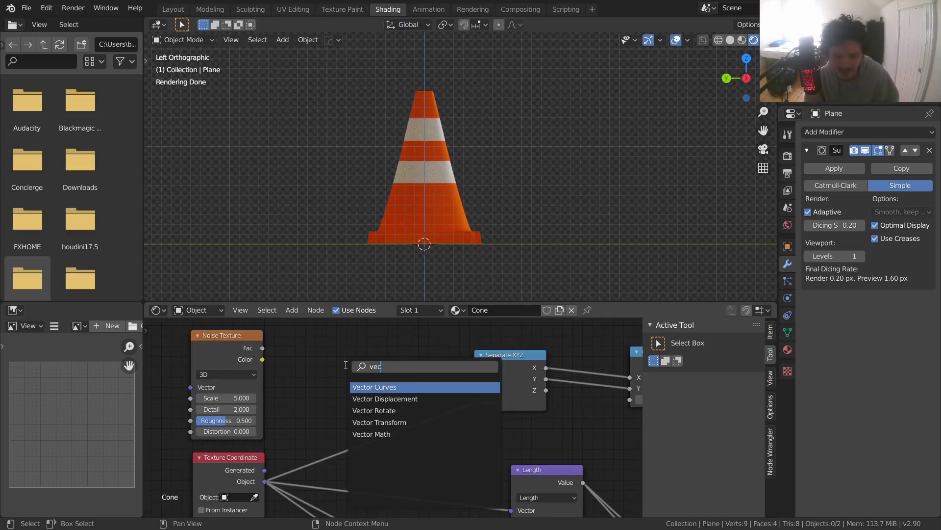
pyautogui.click(372, 434)
pyautogui.click(355, 398)
pyautogui.moveTo(262, 358); pyautogui.dragTo(326, 407)
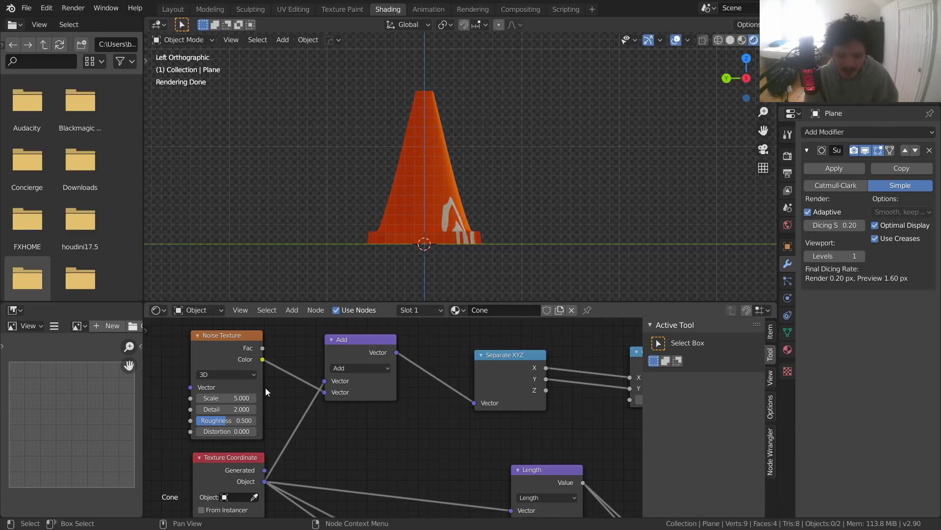
# Step: Check the noise-distorted stripes on the cone, and reposition the Texture Coordinate, Add and Noise Texture nodes for a tidier layout
pyautogui.scroll(2, 431, 232)
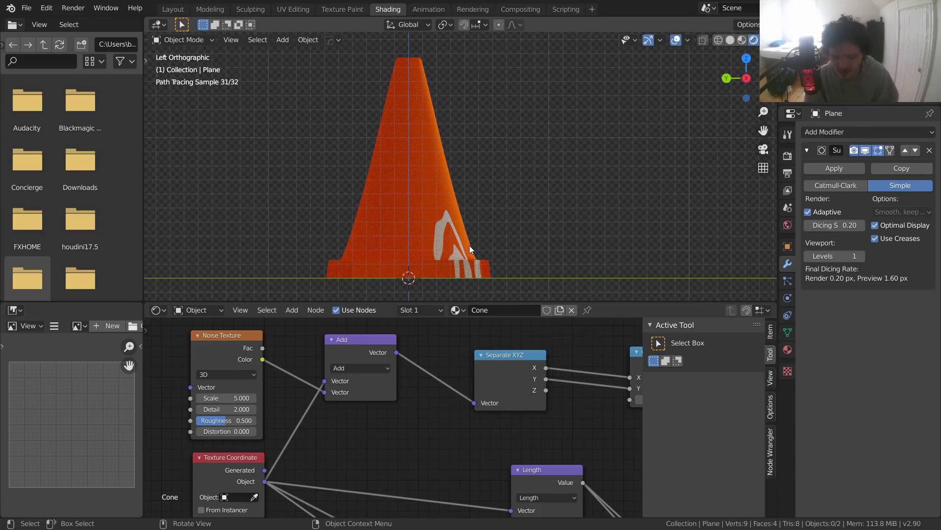
pyautogui.moveTo(453, 195)
pyautogui.mouseDown(button='middle')
pyautogui.moveTo(384, 231)
pyautogui.moveTo(415, 157)
pyautogui.moveTo(438, 201)
pyautogui.mouseUp(button='middle')
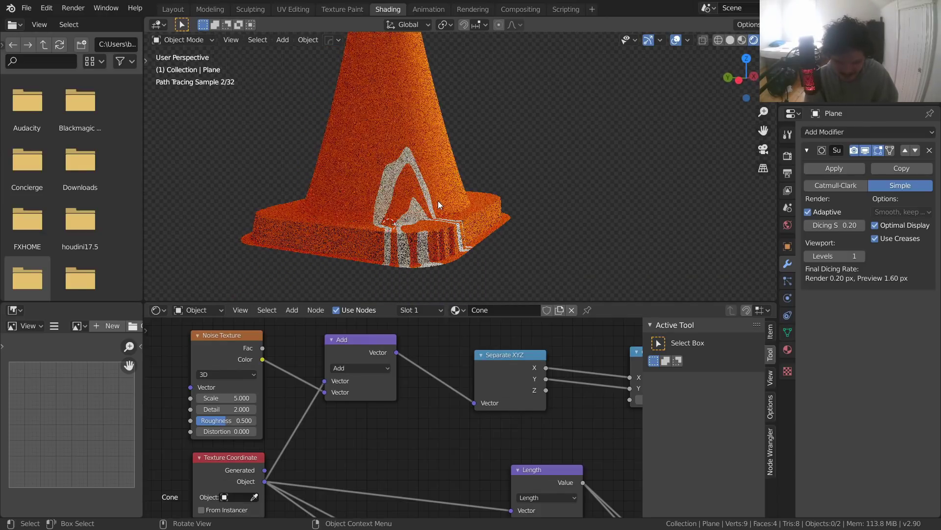
pyautogui.click(741, 82)
pyautogui.keyDown('shift'); pyautogui.moveTo(420, 130); pyautogui.dragTo(416, 187, button='middle'); pyautogui.keyUp('shift')
pyautogui.moveTo(225, 465); pyautogui.dragTo(216, 466)
pyautogui.moveTo(349, 339); pyautogui.dragTo(349, 349)
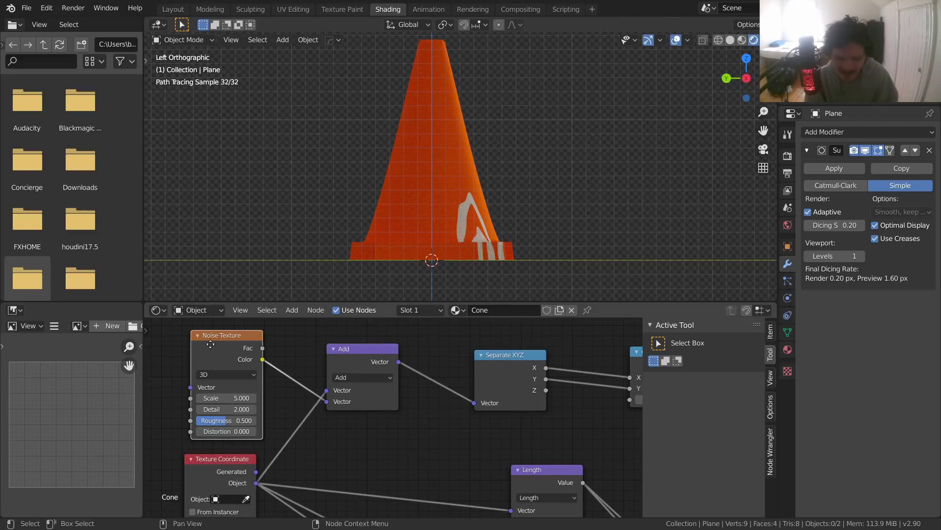
pyautogui.moveTo(220, 340); pyautogui.dragTo(211, 345)
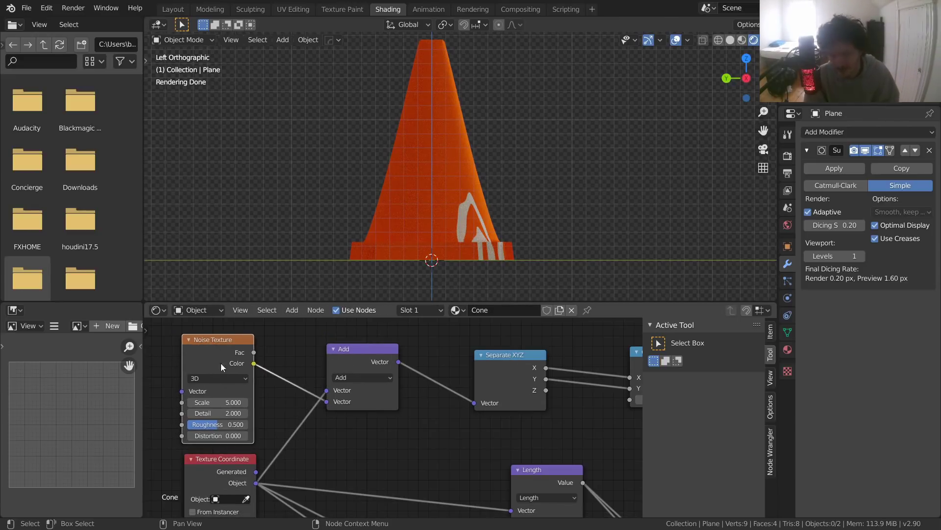
# Step: Try a Noise Texture scale of 5.300 and undo the change
pyautogui.moveTo(224, 390); pyautogui.dragTo(244, 388, button='middle')
pyautogui.moveTo(240, 400); pyautogui.dragTo(241, 400)
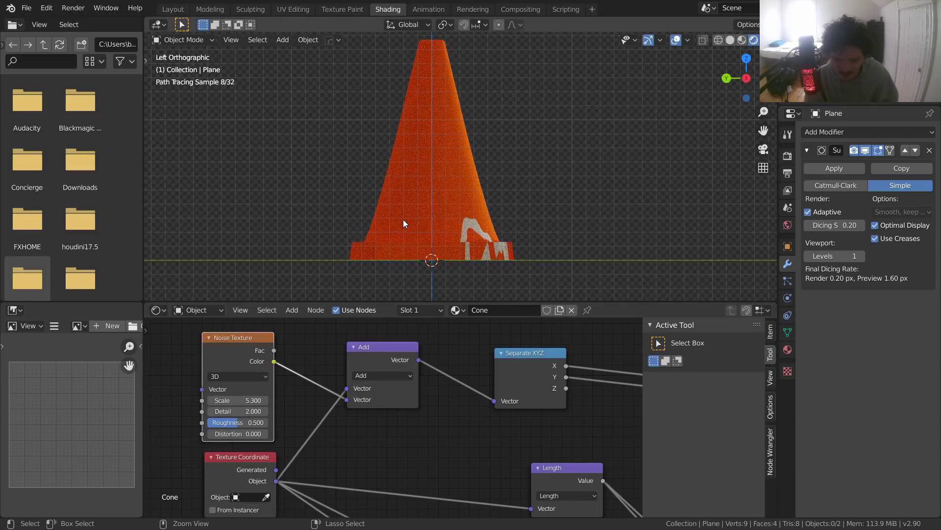
pyautogui.hotkey('ctrl', 'z')
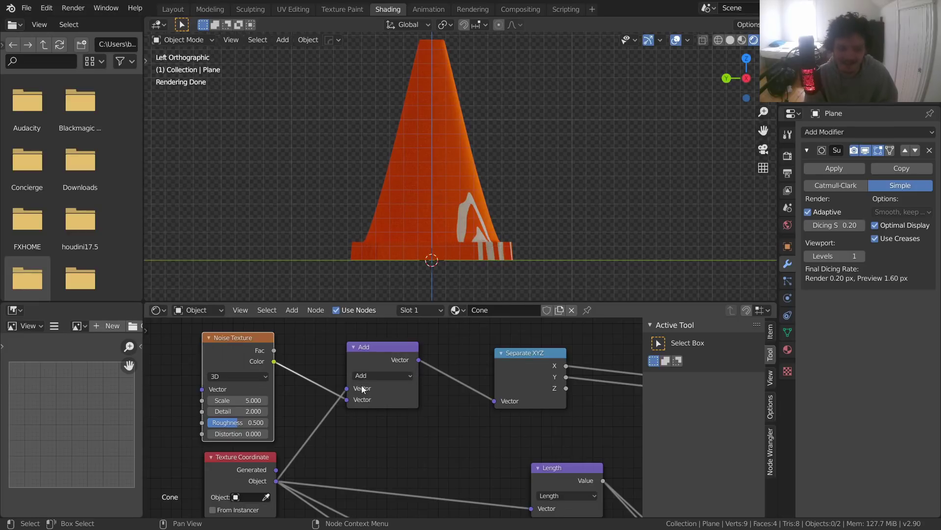
# Step: Preview the Noise Texture's Fac output and the Add node's vector on the cone, and restore the full material preview
pyautogui.moveTo(341, 384); pyautogui.dragTo(425, 394, button='middle')
pyautogui.moveTo(326, 355); pyautogui.dragTo(337, 352)
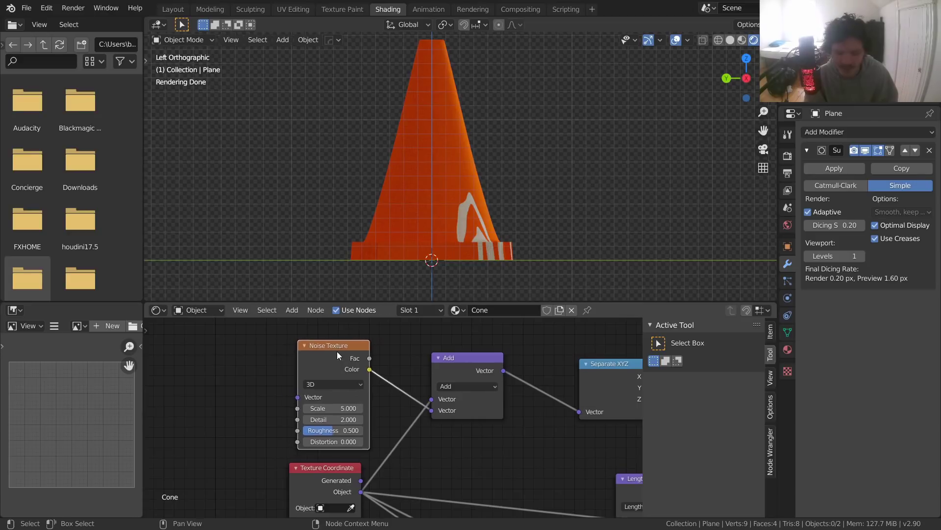
pyautogui.keyDown('ctrl'); pyautogui.keyDown('shift'); pyautogui.click(338, 352); pyautogui.keyUp('shift'); pyautogui.keyUp('ctrl')
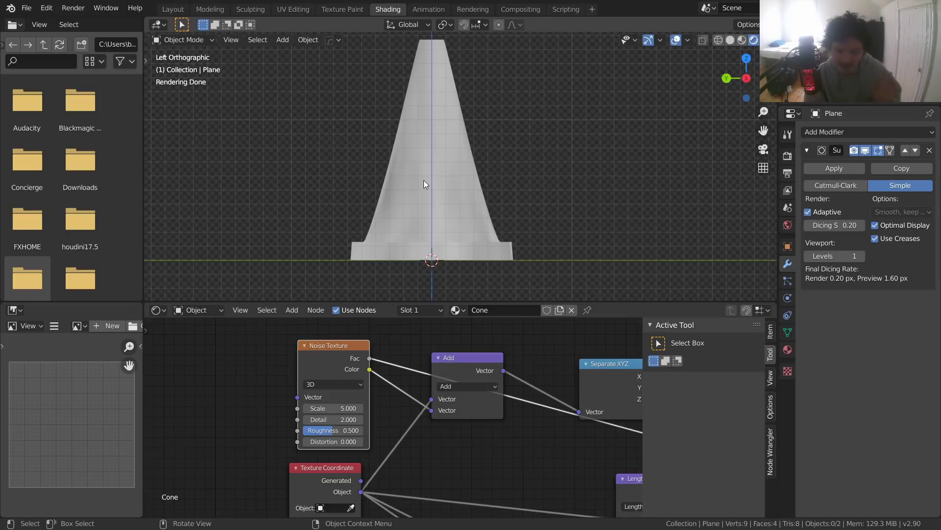
pyautogui.keyDown('ctrl'); pyautogui.keyDown('shift'); pyautogui.click(470, 360); pyautogui.keyUp('shift'); pyautogui.keyUp('ctrl')
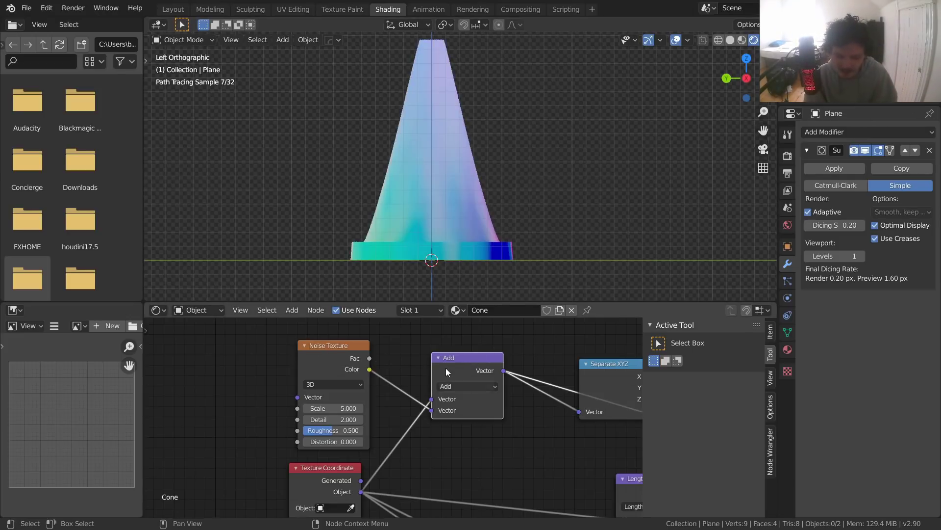
pyautogui.scroll(-8, 445, 380)
pyautogui.moveTo(447, 367); pyautogui.dragTo(176, 357, button='middle')
pyautogui.moveTo(421, 384); pyautogui.dragTo(532, 403, button='middle')
pyautogui.keyDown('ctrl'); pyautogui.keyDown('shift'); pyautogui.click(532, 449); pyautogui.keyUp('shift'); pyautogui.keyUp('ctrl')
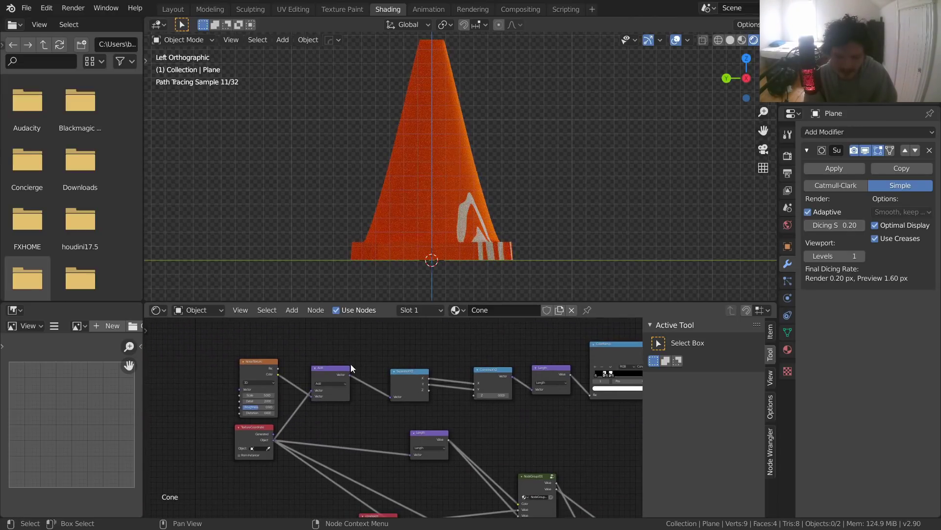
# Step: Look inside the NodeGroup.001 node group and return to the main Cone node tree
pyautogui.scroll(3, 354, 369)
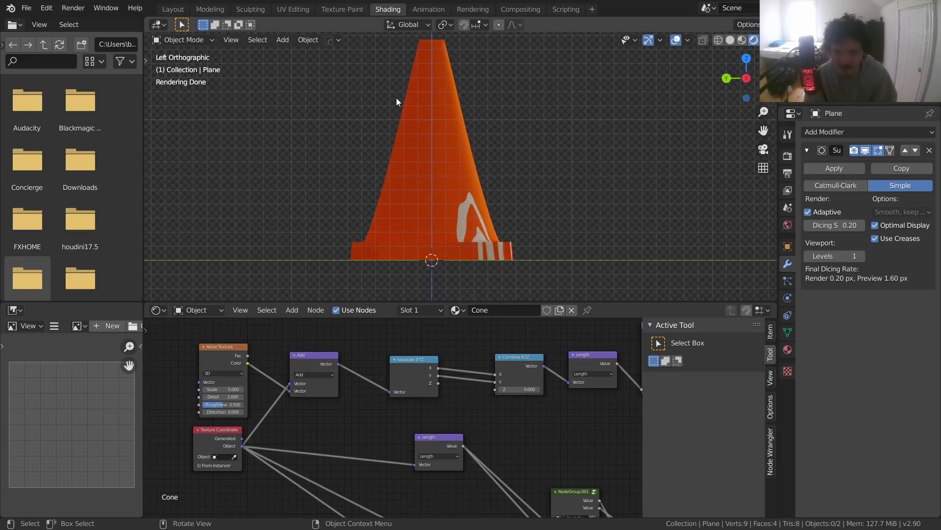
pyautogui.moveTo(409, 405); pyautogui.dragTo(337, 437, button='middle')
pyautogui.press('Tab')
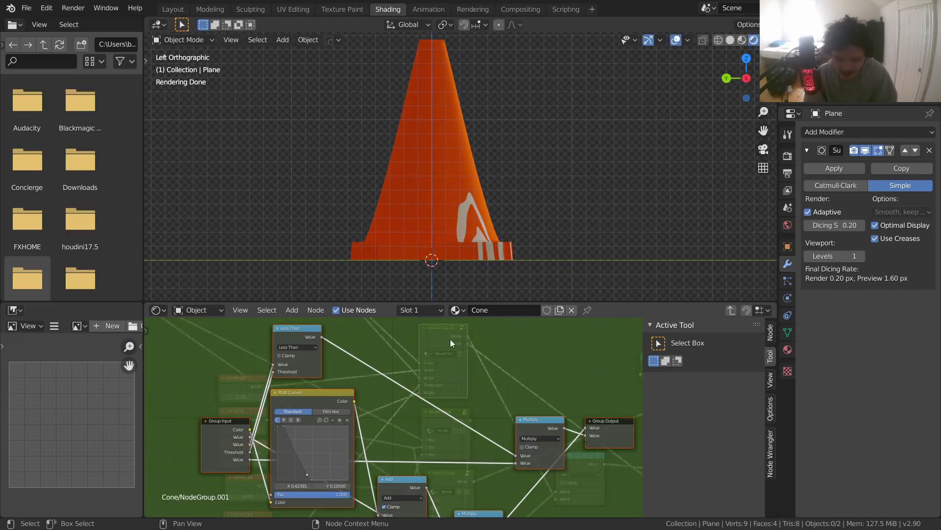
pyautogui.click(727, 313)
# Step: Inspect the nodes inside the lower NodeGroup, including the Absolute and Combine XYZ nodes, and return to the main Cone node tree
pyautogui.moveTo(508, 385); pyautogui.dragTo(469, 333, button='middle')
pyautogui.click(436, 422)
pyautogui.press('Tab')
pyautogui.moveTo(275, 407); pyautogui.dragTo(503, 395, button='middle')
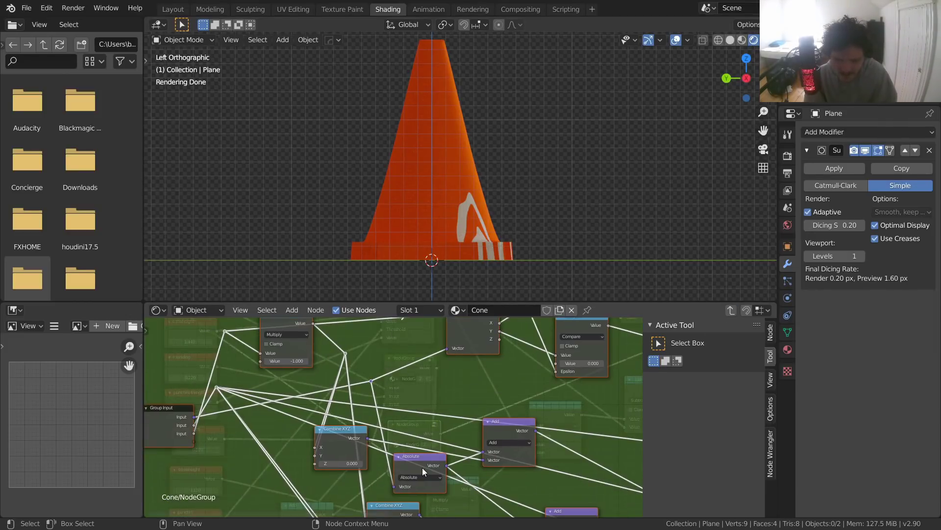
pyautogui.press('g')
pyautogui.click(552, 418)
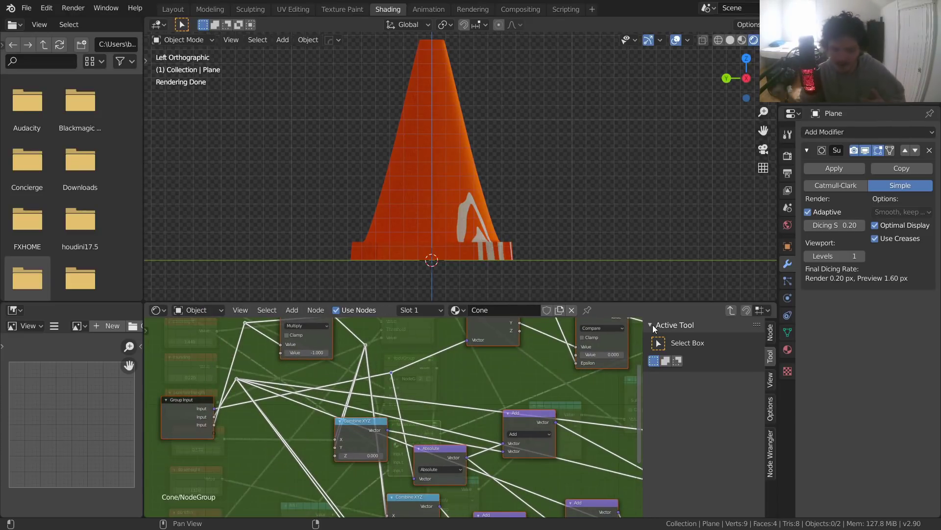
pyautogui.click(730, 310)
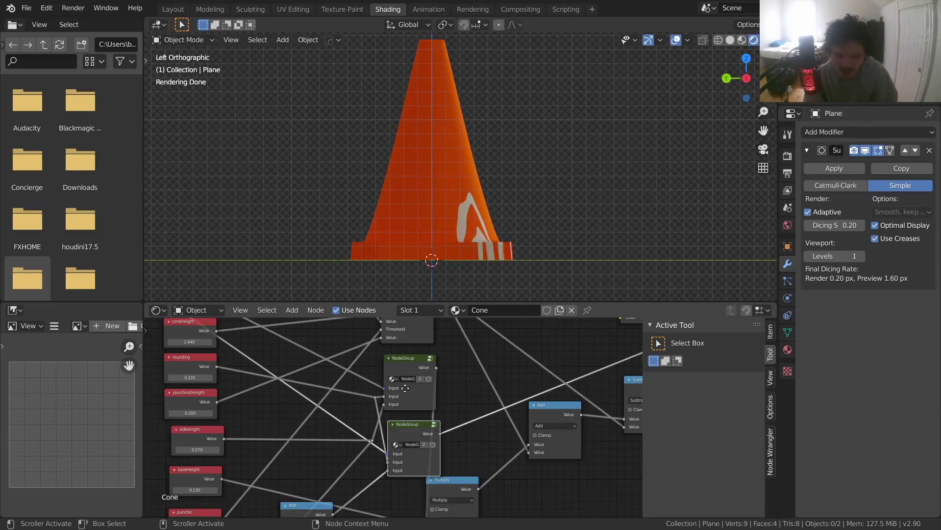
pyautogui.moveTo(324, 380); pyautogui.dragTo(410, 405, button='middle')
pyautogui.scroll(-7, 406, 408)
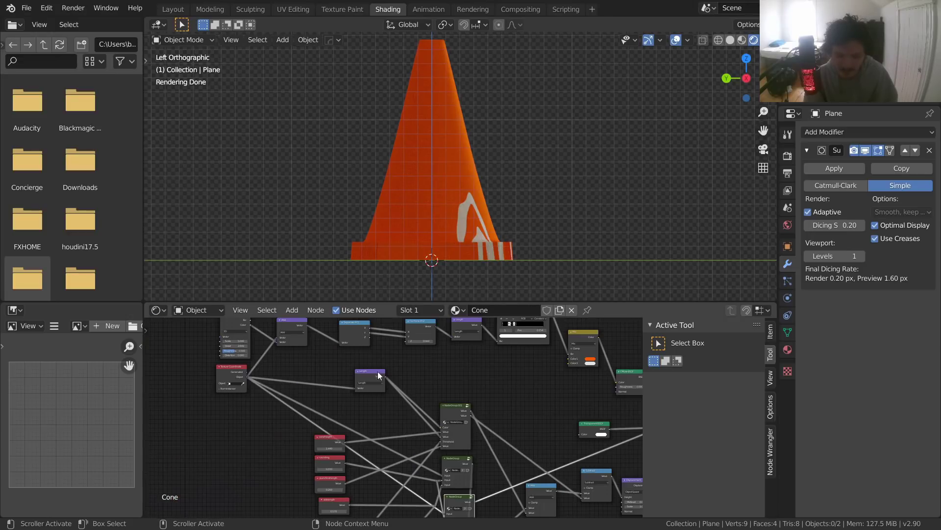
# Step: Move the Noise Texture, Texture Coordinate and Add nodes away from the Separate XYZ node to make room between them
pyautogui.moveTo(372, 364); pyautogui.dragTo(400, 422, button='middle')
pyautogui.scroll(7, 363, 386)
pyautogui.moveTo(287, 394); pyautogui.dragTo(384, 402, button='middle')
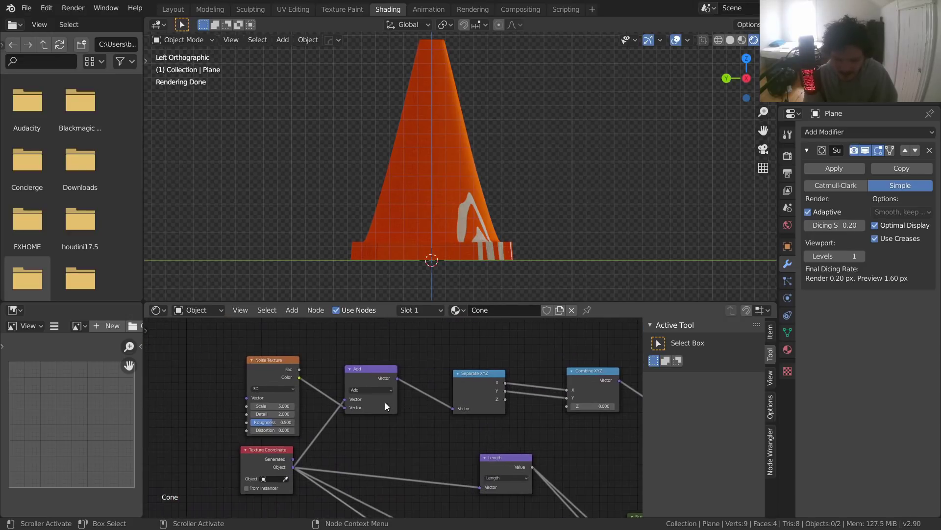
pyautogui.moveTo(371, 466); pyautogui.dragTo(250, 368)
pyautogui.press('g')
pyautogui.click(284, 378)
pyautogui.click(322, 428)
# Step: Duplicate the Add node onto the link before Separate XYZ and set all three components of its second vector to -0.5
pyautogui.moveTo(260, 356); pyautogui.dragTo(303, 387, button='middle')
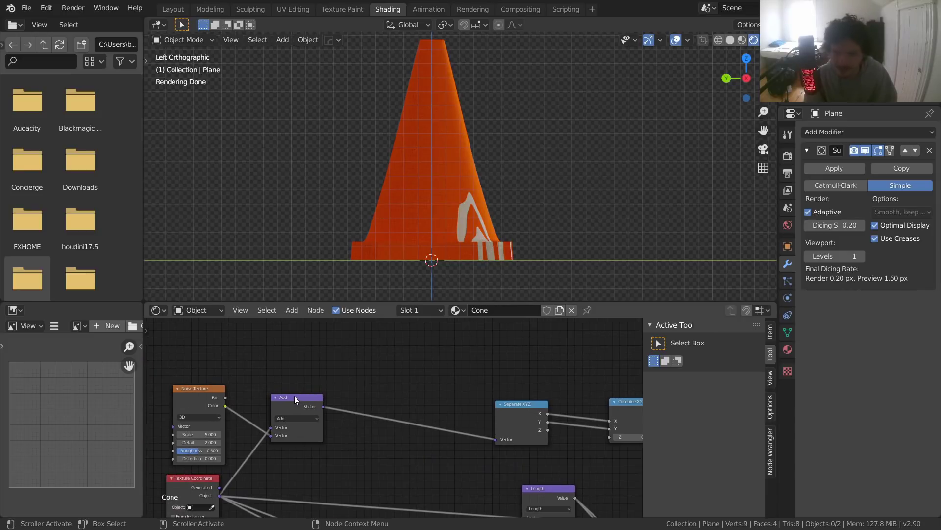
pyautogui.hotkey('shift', 'd')
pyautogui.click(393, 387)
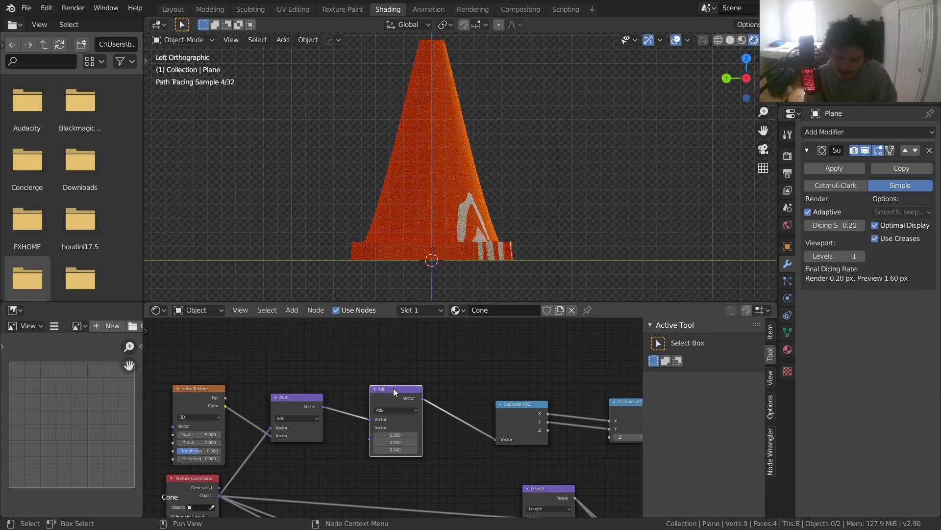
pyautogui.moveTo(405, 436); pyautogui.dragTo(405, 450)
pyautogui.write('-0.5')
pyautogui.press('Return')
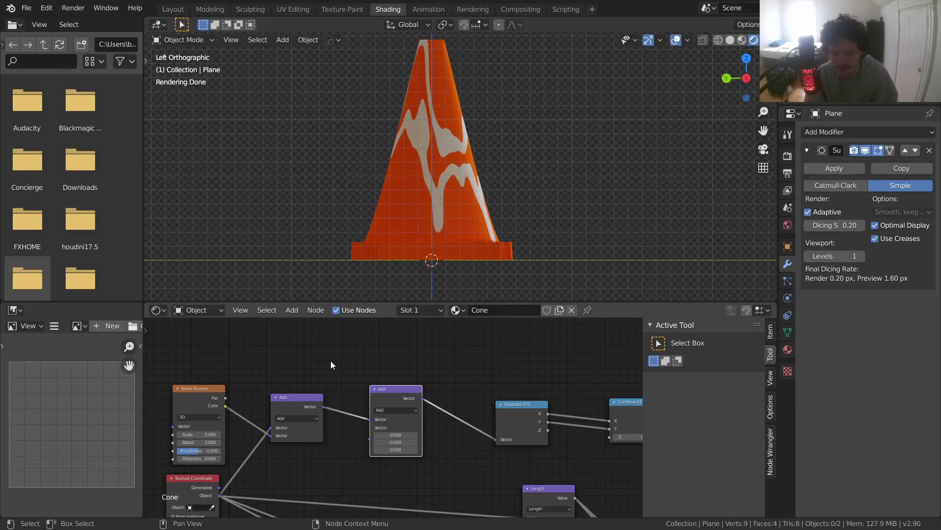
# Step: Try a slightly lower Noise Texture scale and undo the change
pyautogui.moveTo(343, 369); pyautogui.dragTo(503, 324, button='middle')
pyautogui.scroll(5, 412, 335)
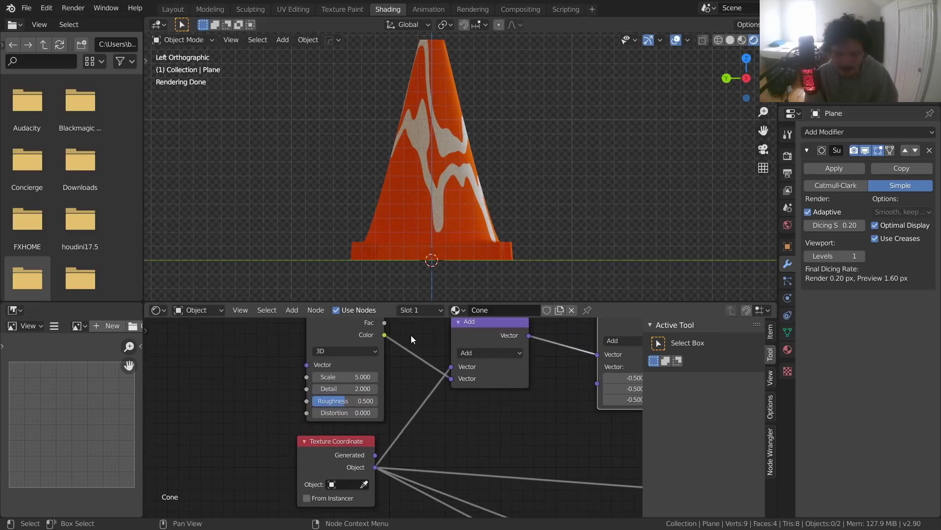
pyautogui.scroll(1, 411, 334)
pyautogui.moveTo(353, 391)
pyautogui.mouseDown()
pyautogui.moveTo(323, 391)
pyautogui.moveTo(367, 391)
pyautogui.moveTo(357, 389)
pyautogui.mouseUp()
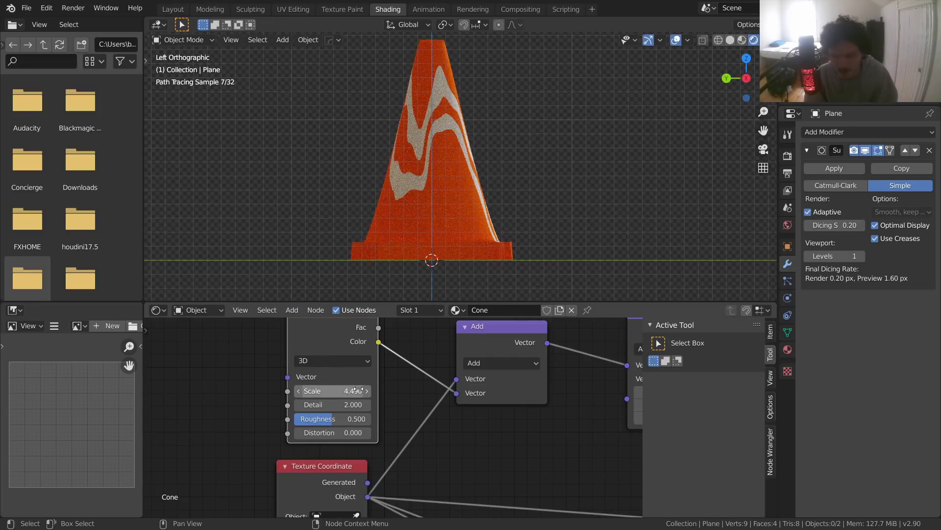
pyautogui.hotkey('ctrl', 'z')
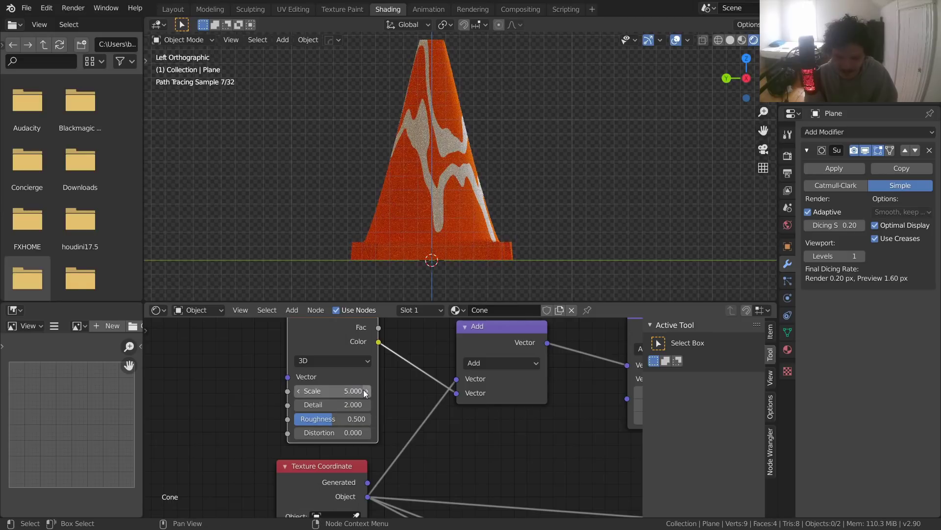
# Step: Move the second Add node closer to the first one, and collapse and re-expand it
pyautogui.scroll(-3, 316, 396)
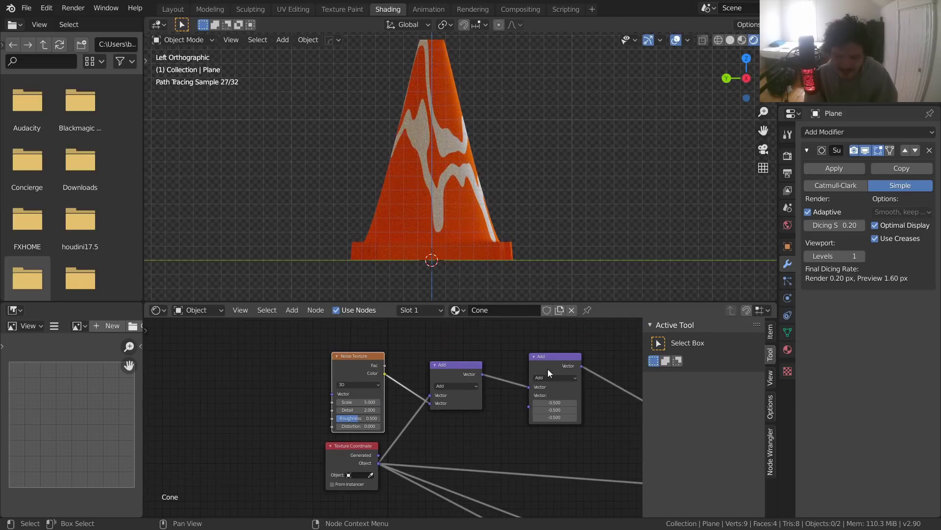
pyautogui.moveTo(548, 369); pyautogui.dragTo(523, 365)
pyautogui.click(511, 360)
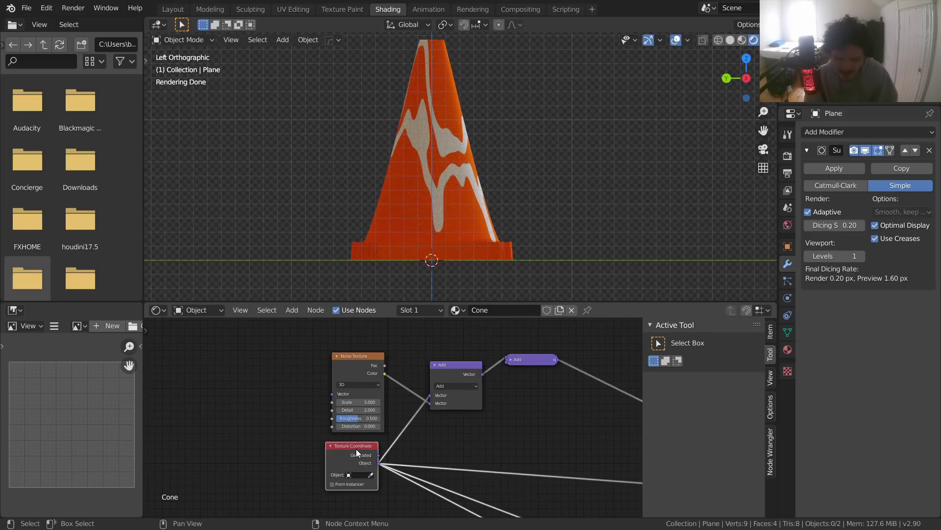
pyautogui.click(361, 357)
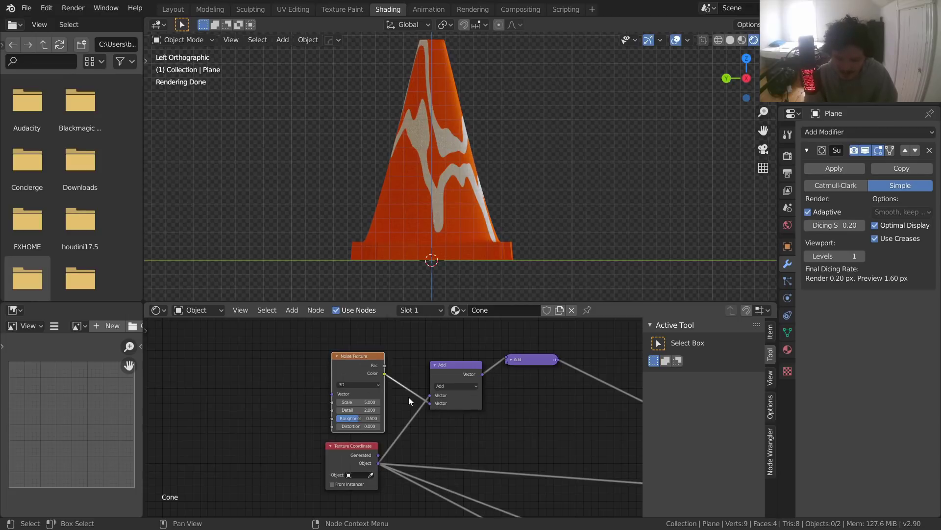
pyautogui.moveTo(503, 392); pyautogui.dragTo(398, 400, button='middle')
pyautogui.click(406, 367)
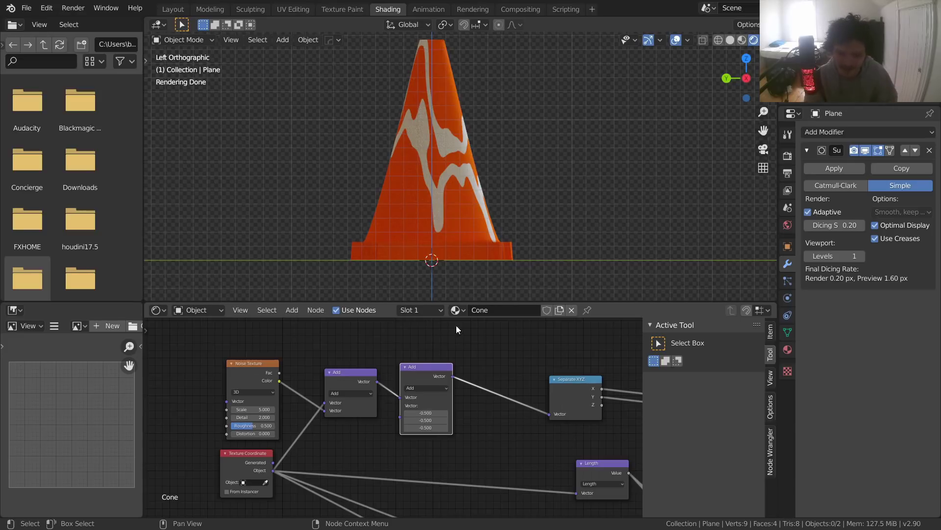
# Step: Try a Noise Texture scale of 1000 and set it back to 5
pyautogui.scroll(1, 311, 379)
pyautogui.scroll(4, 249, 414)
pyautogui.moveTo(249, 414); pyautogui.dragTo(352, 420, button='middle')
pyautogui.click(354, 411)
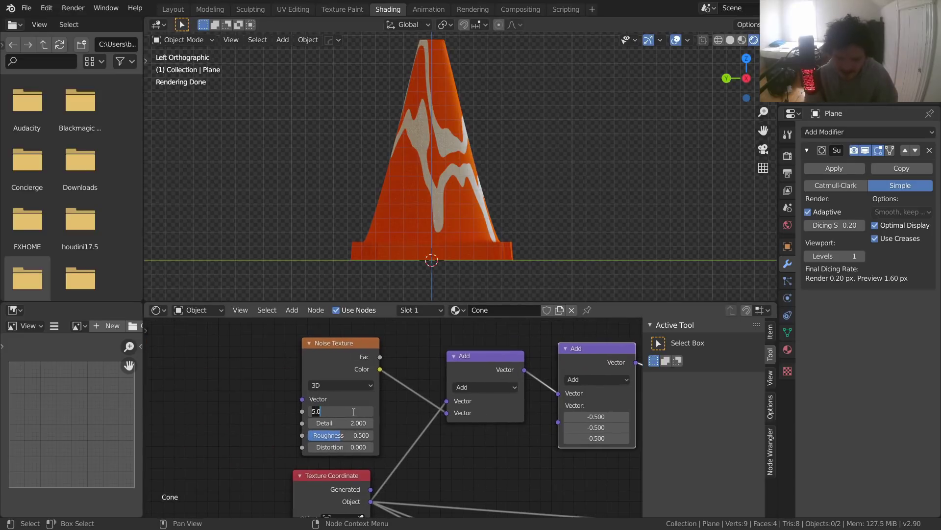
pyautogui.write('1000')
pyautogui.press('Return')
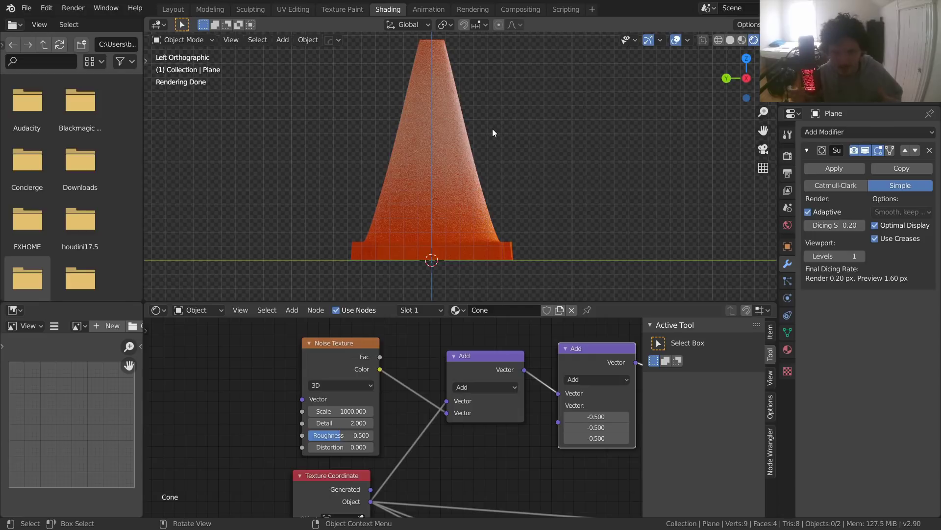
pyautogui.click(340, 411)
pyautogui.write('5')
pyautogui.press('Return')
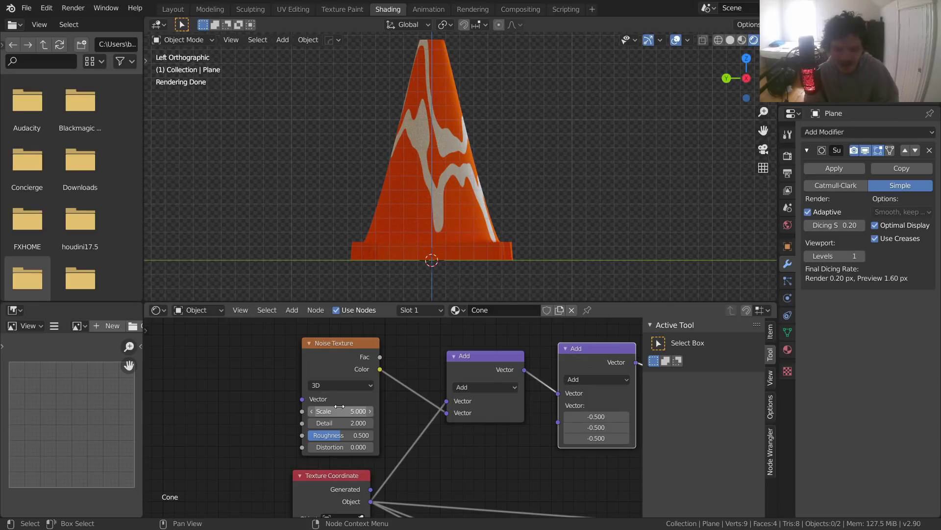
pyautogui.moveTo(439, 342); pyautogui.dragTo(411, 413, button='middle')
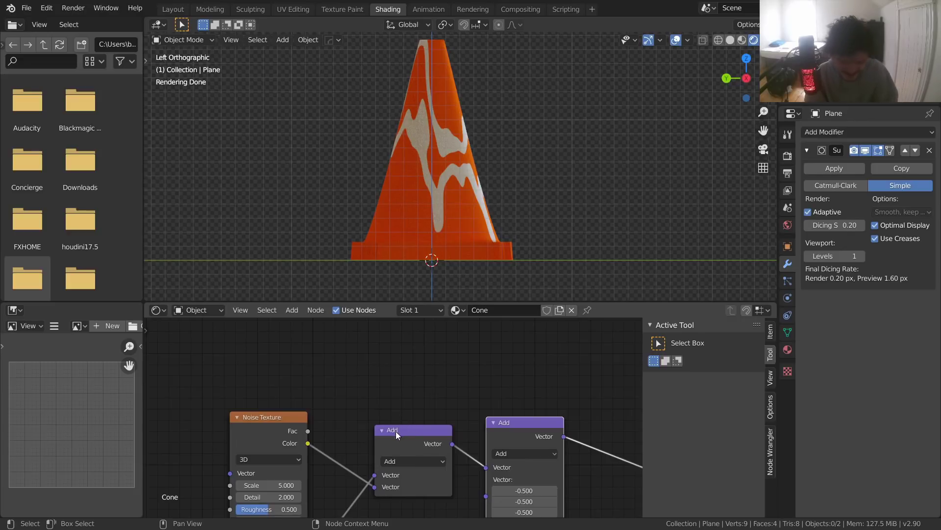
pyautogui.moveTo(407, 431); pyautogui.dragTo(364, 502)
pyautogui.click(366, 378)
pyautogui.scroll(-9, 381, 386)
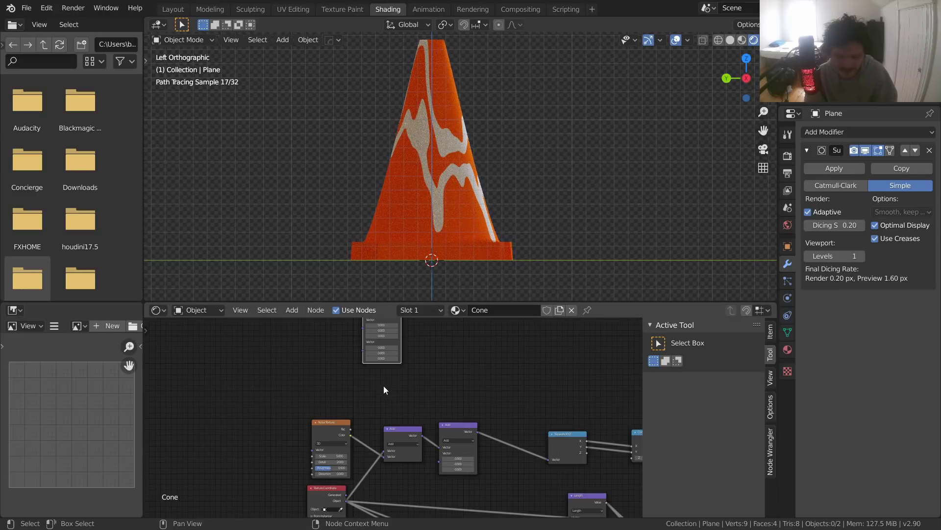
pyautogui.press('x')
# Step: Place a duplicate of the first Add node above the node chain and move the Noise Texture farther from the first Add node
pyautogui.scroll(3, 393, 382)
pyautogui.click(401, 437)
pyautogui.hotkey('shift', 'd')
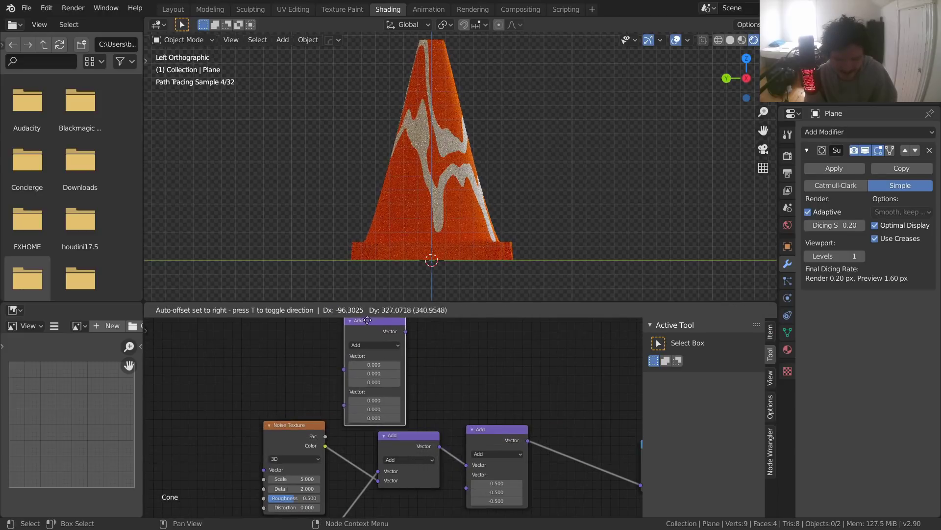
pyautogui.click(366, 508)
pyautogui.moveTo(357, 458); pyautogui.dragTo(408, 459, button='middle')
pyautogui.moveTo(360, 449); pyautogui.dragTo(268, 445)
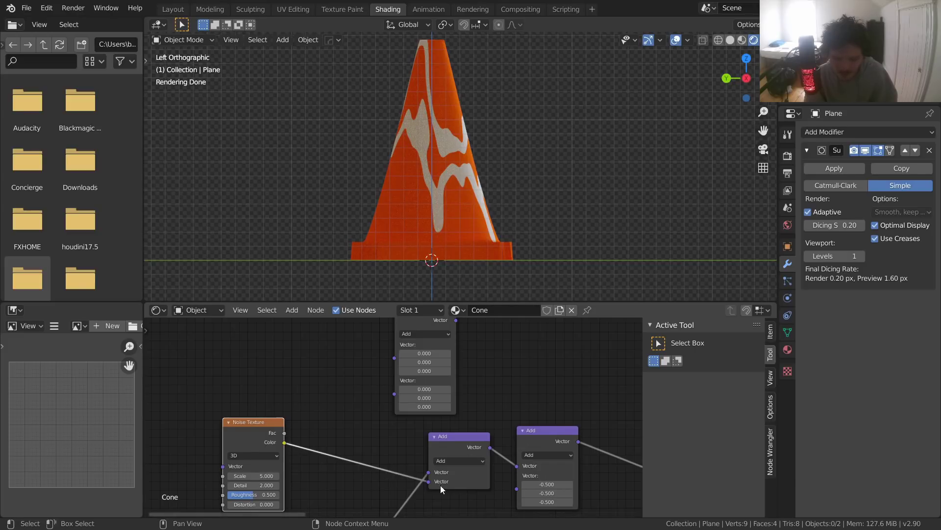
# Step: Connect the Noise Texture's Color output to the duplicated vector math node and change its operation to Scale
pyautogui.moveTo(438, 488); pyautogui.dragTo(373, 511, button='middle')
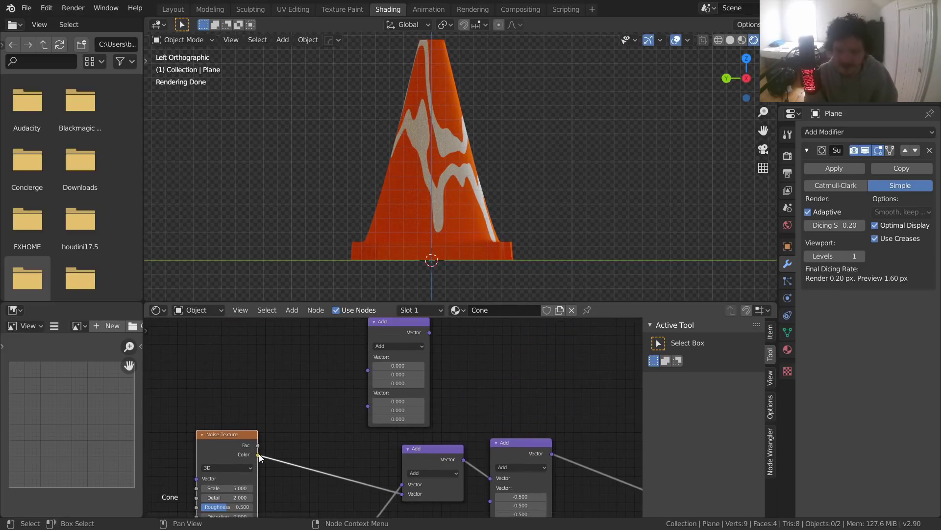
pyautogui.moveTo(258, 454); pyautogui.dragTo(367, 371)
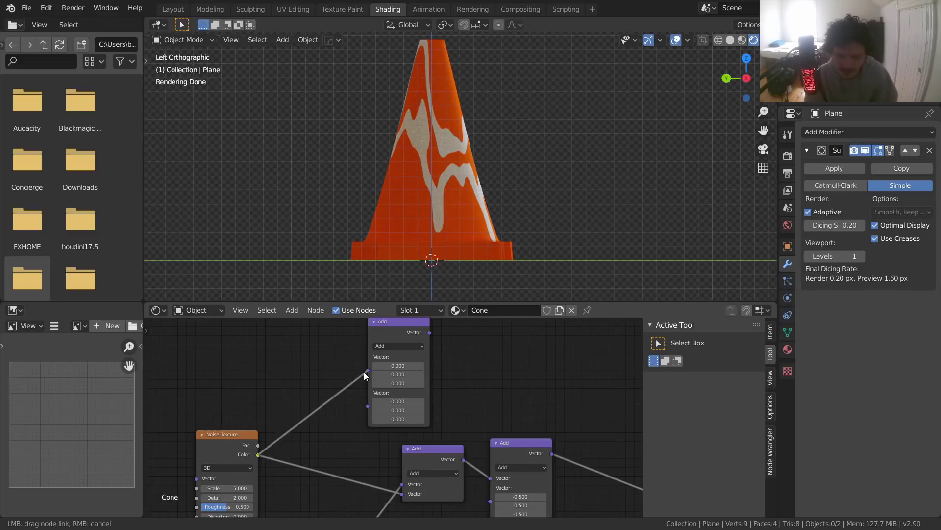
pyautogui.moveTo(389, 356); pyautogui.dragTo(349, 398, button='middle')
pyautogui.click(360, 387)
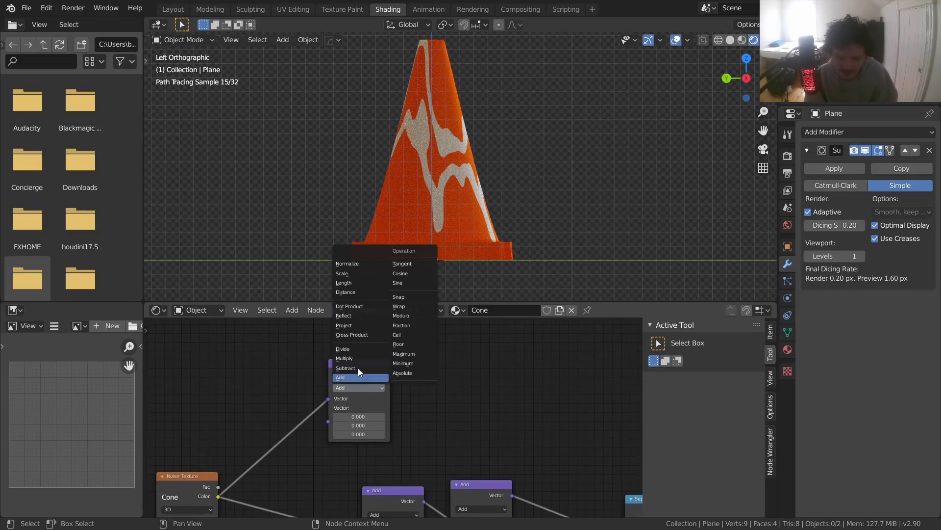
pyautogui.click(348, 275)
pyautogui.scroll(2, 372, 343)
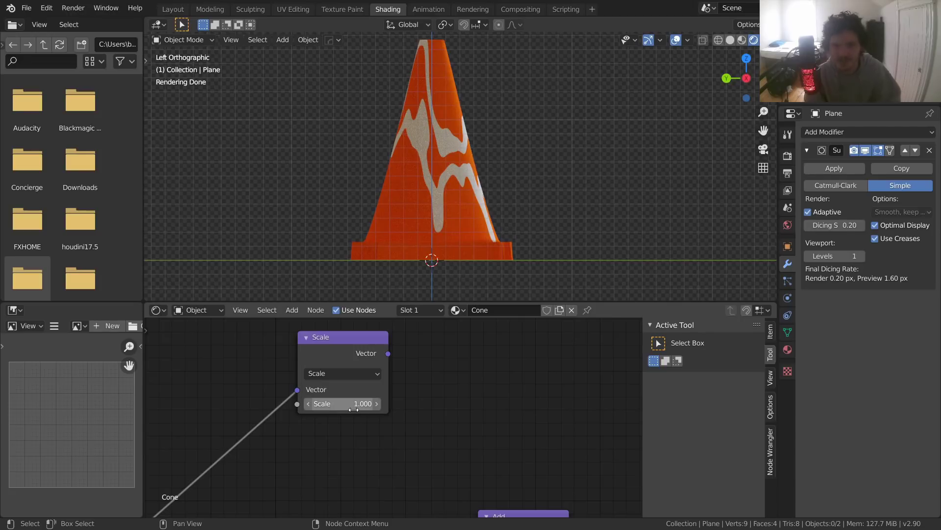
# Step: Place the Scale node between the Noise Texture and the first Add node, connect its output to the Add node's second input, and reset its scale to 1
pyautogui.scroll(-2, 354, 408)
pyautogui.moveTo(354, 402); pyautogui.dragTo(417, 393, button='middle')
pyautogui.moveTo(417, 392); pyautogui.dragTo(341, 454)
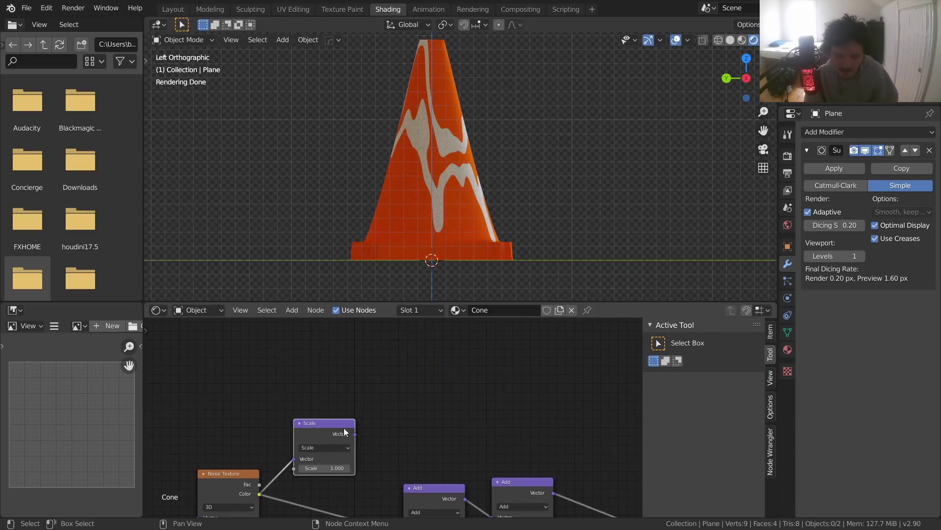
pyautogui.moveTo(381, 440); pyautogui.dragTo(351, 370, button='middle')
pyautogui.moveTo(326, 364); pyautogui.dragTo(376, 461)
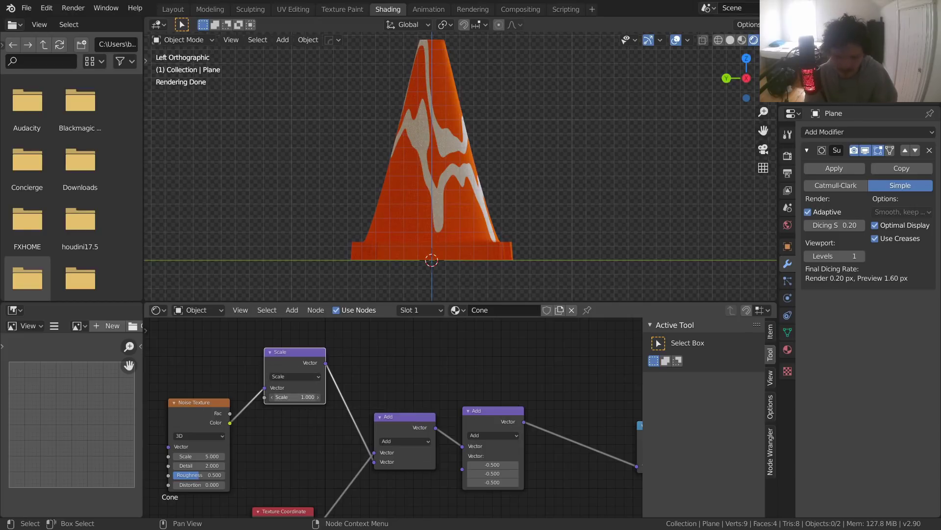
pyautogui.moveTo(297, 399)
pyautogui.mouseDown()
pyautogui.moveTo(317, 400)
pyautogui.moveTo(299, 397)
pyautogui.mouseUp()
pyautogui.press('BackSpace')
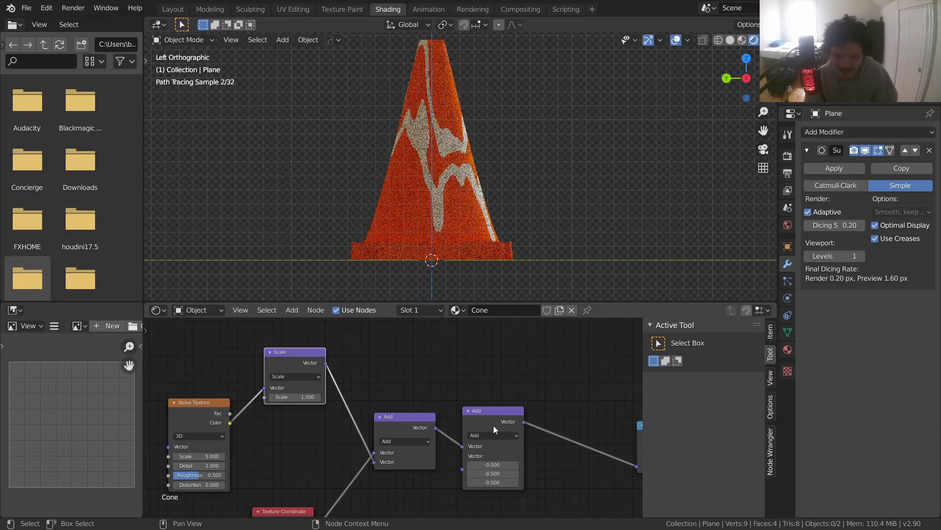
# Step: Move the second Add node farther from the first one and place a duplicate of the Scale node below the two
pyautogui.moveTo(493, 426); pyautogui.dragTo(495, 405)
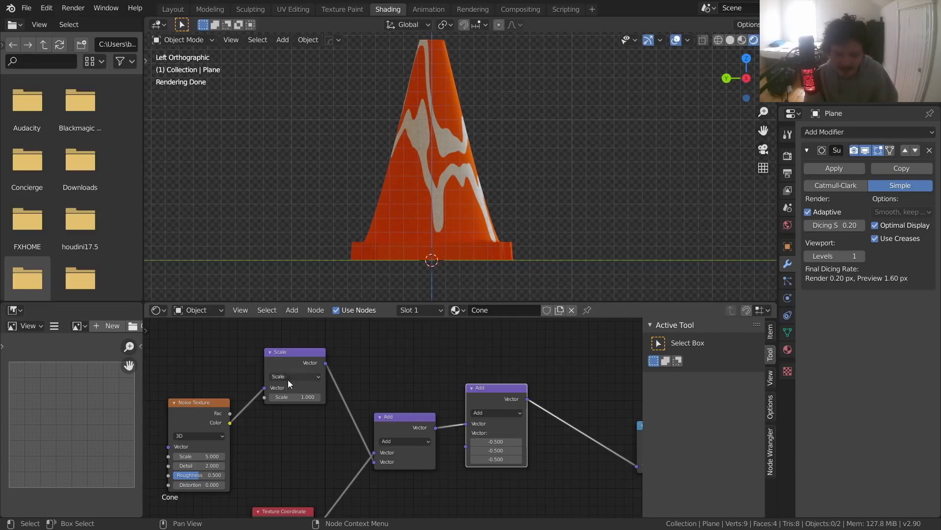
pyautogui.moveTo(498, 396); pyautogui.dragTo(536, 374)
pyautogui.click(293, 350)
pyautogui.moveTo(338, 382); pyautogui.dragTo(324, 338, button='middle')
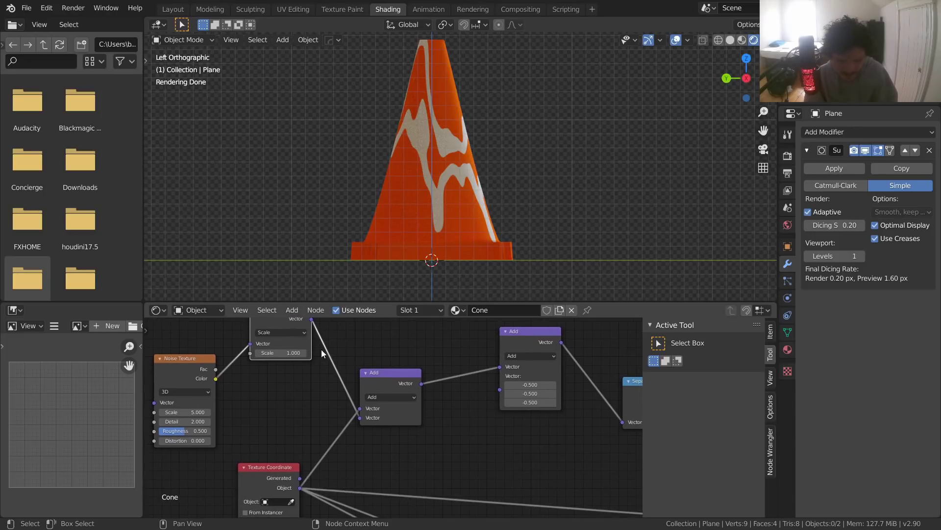
pyautogui.hotkey('shift', 'd')
pyautogui.click(489, 439)
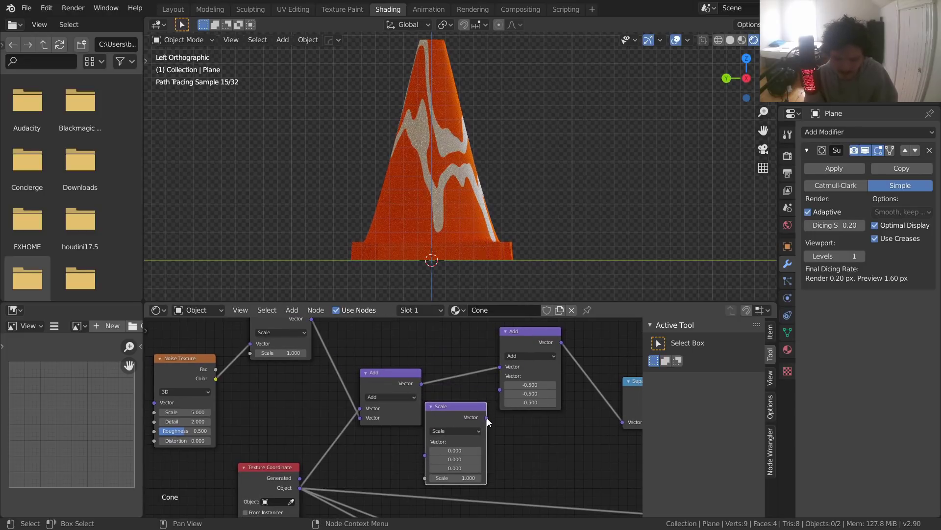
# Step: Connect the duplicated Scale node to the second Add node's lower vector input and set all three of its vector components to -0.5
pyautogui.moveTo(486, 417); pyautogui.dragTo(500, 376)
pyautogui.scroll(1, 471, 446)
pyautogui.click(454, 456)
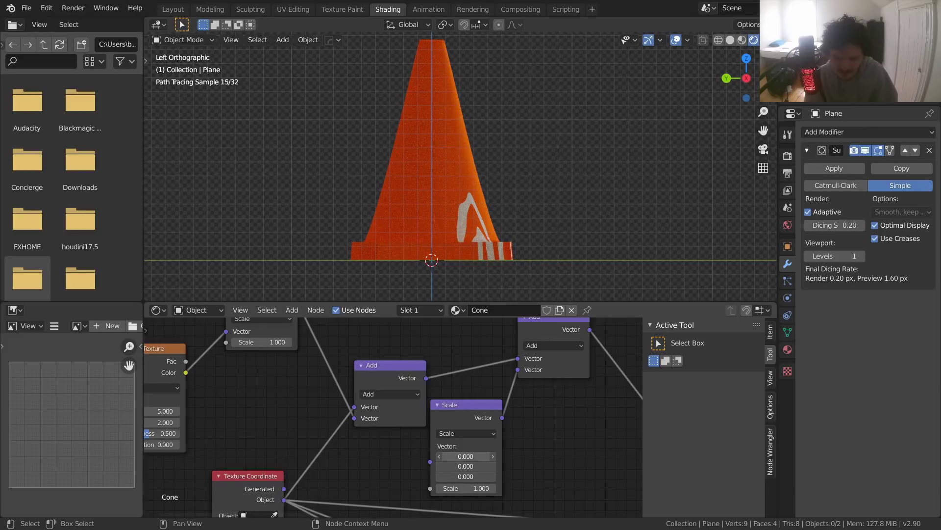
pyautogui.write('-.5')
pyautogui.press('Return')
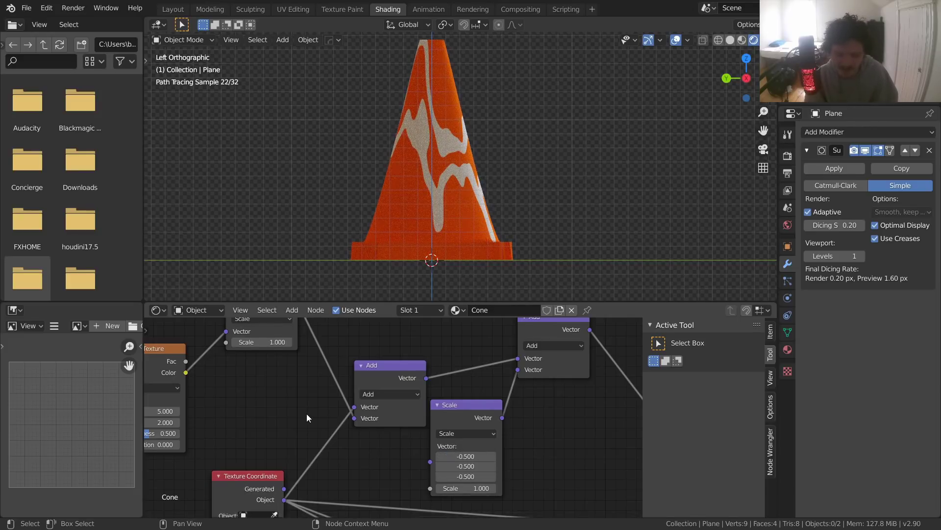
# Step: Add a Value node beside the Noise Texture and connect it to the Scale input of the Scale node fed by the noise
pyautogui.moveTo(262, 374); pyautogui.dragTo(372, 410, button='middle')
pyautogui.hotkey('shift', 'a')
pyautogui.click(358, 391)
pyautogui.write('value')
pyautogui.press('Return')
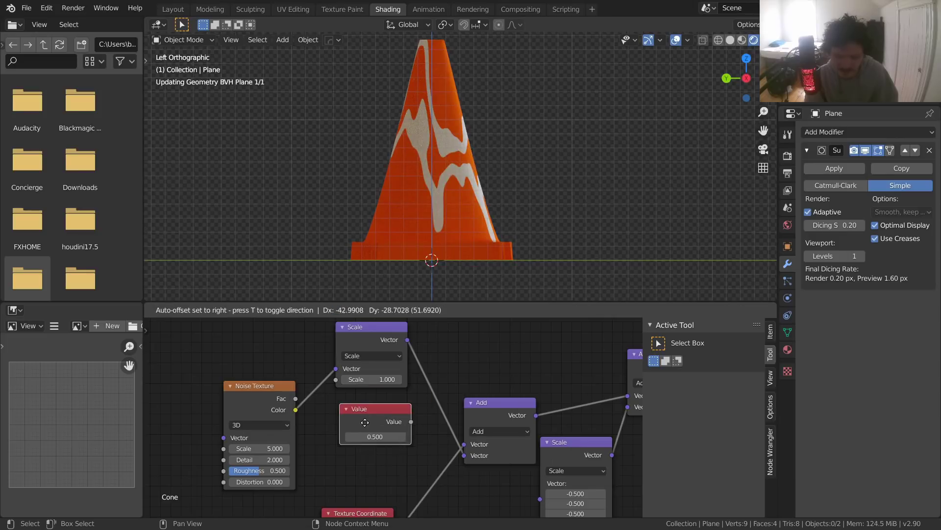
pyautogui.click(393, 436)
pyautogui.moveTo(395, 436)
pyautogui.mouseDown()
pyautogui.moveTo(334, 397)
pyautogui.moveTo(336, 380)
pyautogui.mouseUp()
# Step: Connect the Value node to the Scale input of the Scale node holding the -0.5 vector as well
pyautogui.moveTo(413, 391); pyautogui.dragTo(364, 370, button='middle')
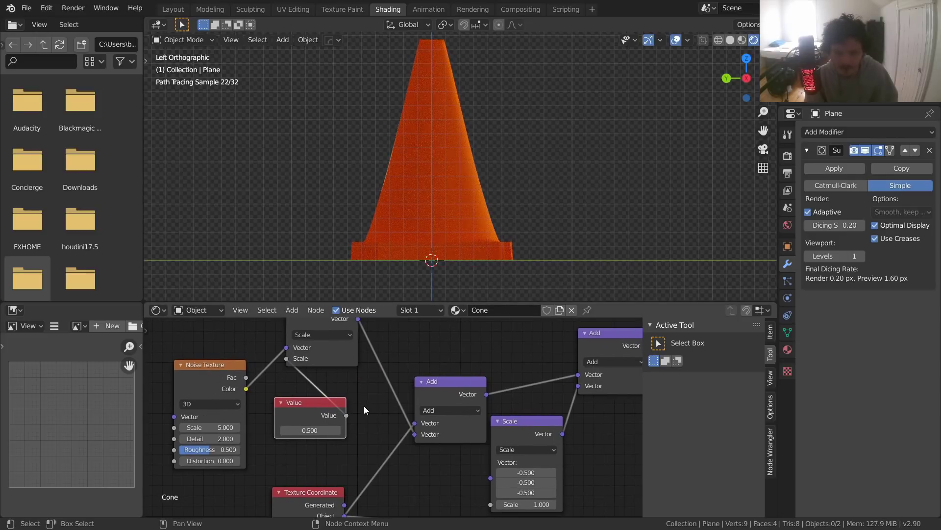
pyautogui.moveTo(347, 416)
pyautogui.mouseDown()
pyautogui.moveTo(387, 387)
pyautogui.moveTo(481, 478)
pyautogui.moveTo(489, 505)
pyautogui.mouseUp()
pyautogui.moveTo(316, 427); pyautogui.dragTo(330, 454, button='middle')
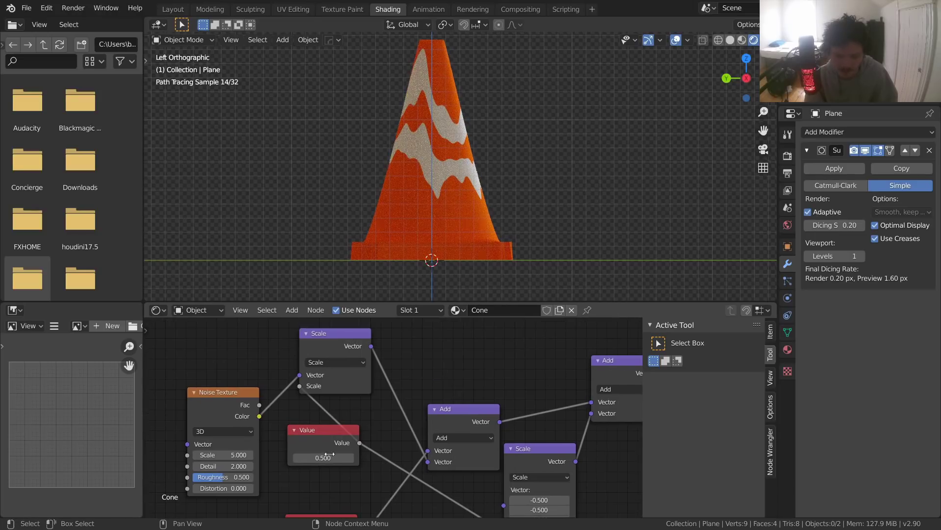
pyautogui.moveTo(395, 441); pyautogui.dragTo(253, 356, button='middle')
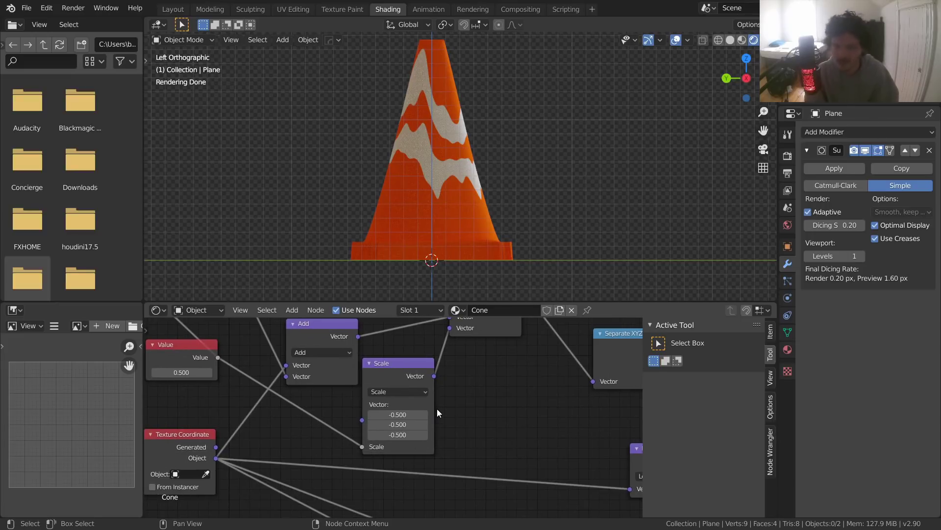
pyautogui.moveTo(311, 430); pyautogui.dragTo(464, 447, button='middle')
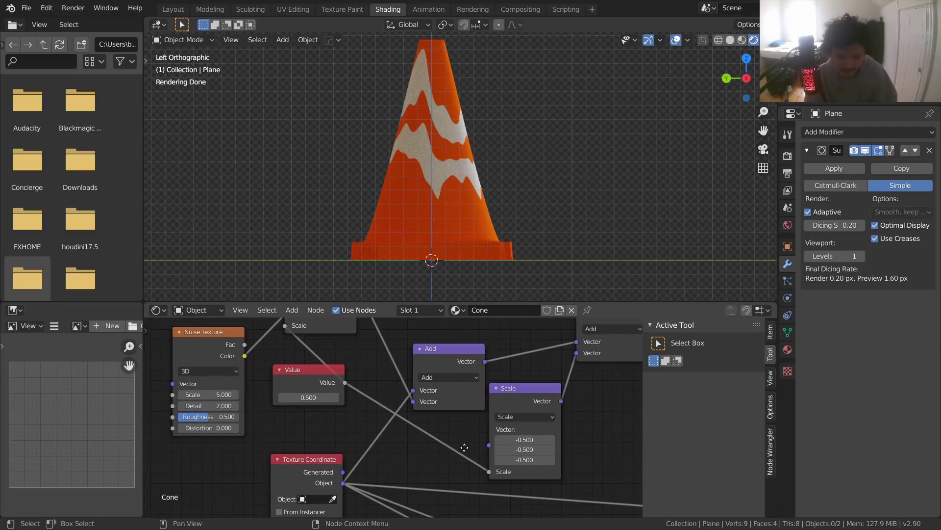
# Step: Set the Value node to 0.03 to weaken the stripe distortion, and save the file
pyautogui.moveTo(317, 398)
pyautogui.mouseDown()
pyautogui.moveTo(343, 398)
pyautogui.moveTo(289, 398)
pyautogui.mouseUp()
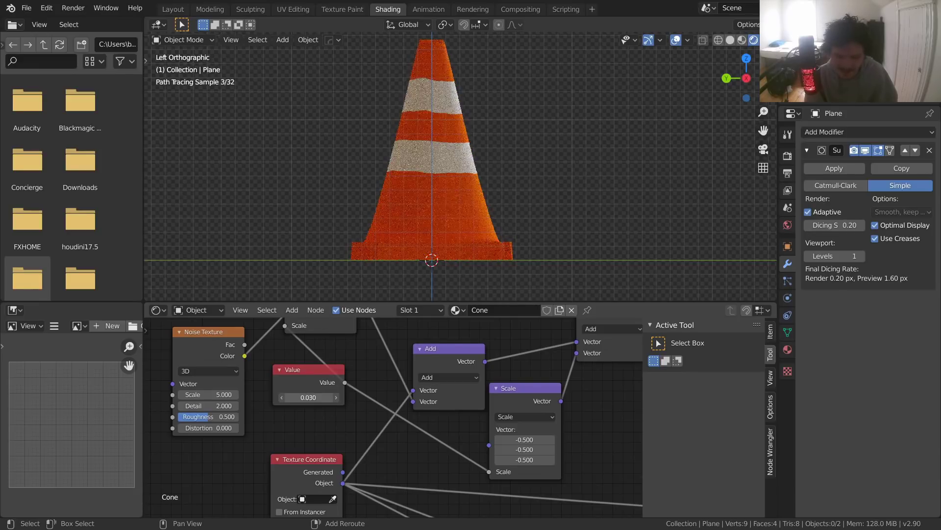
pyautogui.scroll(4, 383, 189)
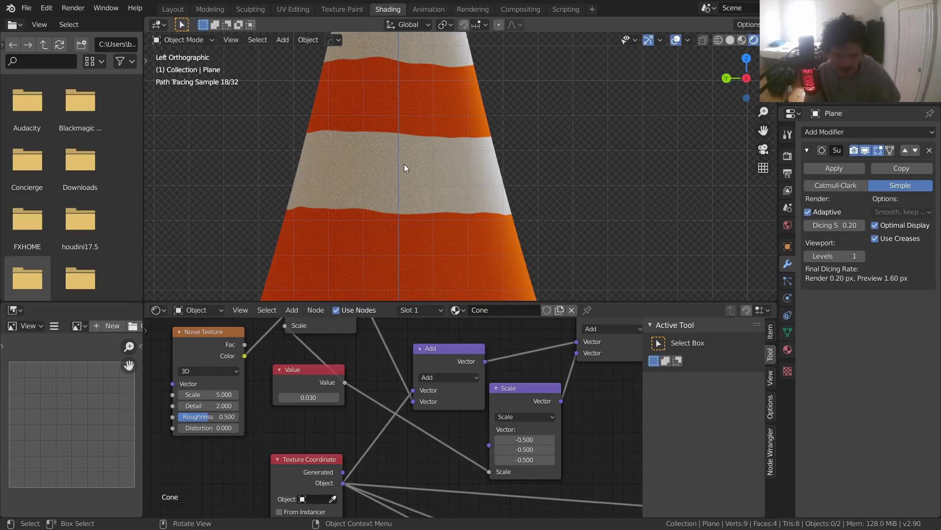
pyautogui.scroll(4, 434, 210)
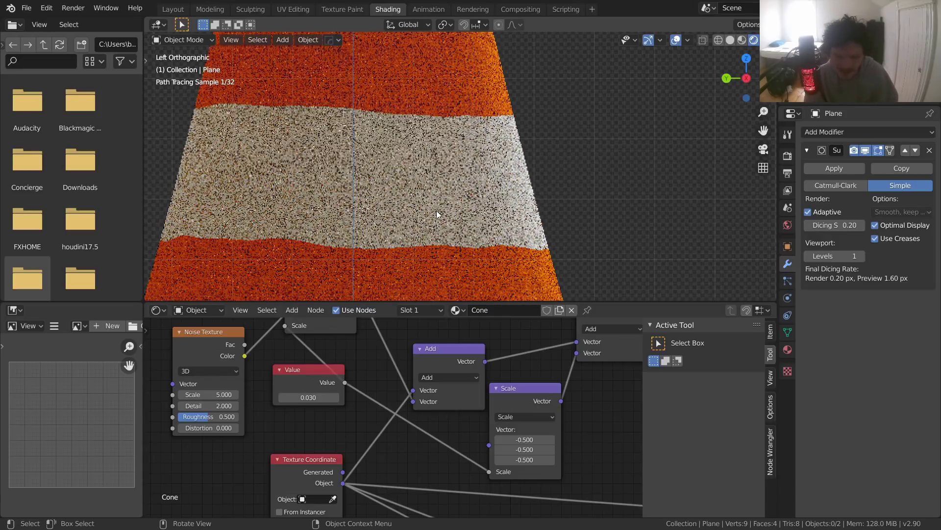
pyautogui.hotkey('ctrl', 's')
# Step: Try a Scale of 50 and a Detail of 16 on the Noise Texture, and undo both changes
pyautogui.scroll(3, 335, 336)
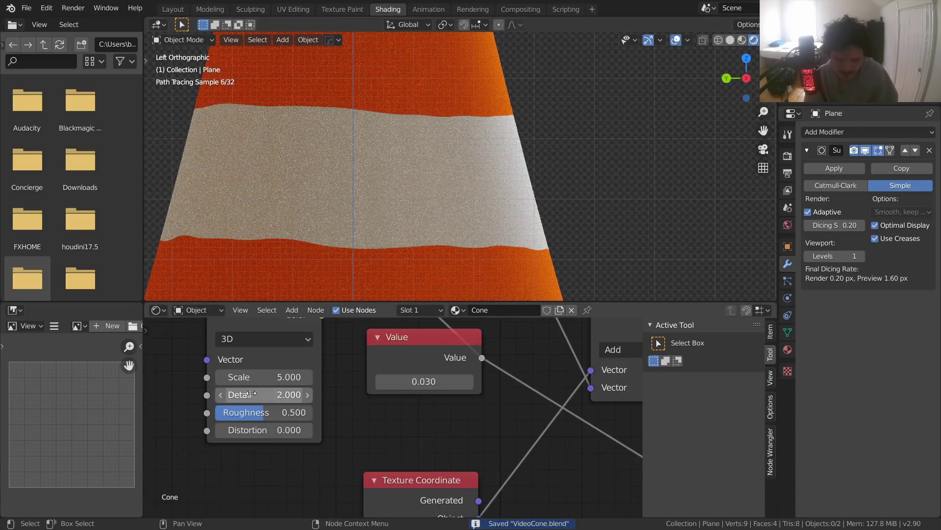
pyautogui.click(278, 379)
pyautogui.write('50')
pyautogui.press('Return')
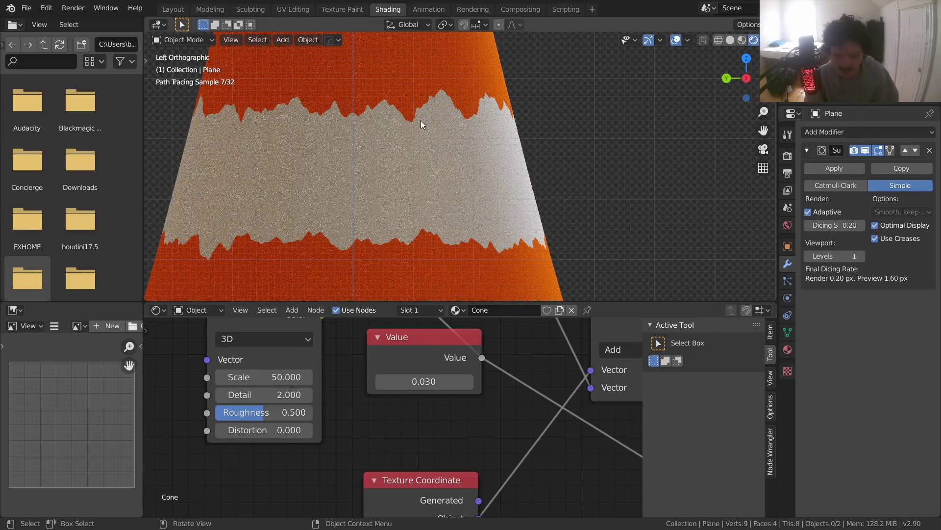
pyautogui.click(287, 395)
pyautogui.write('1')
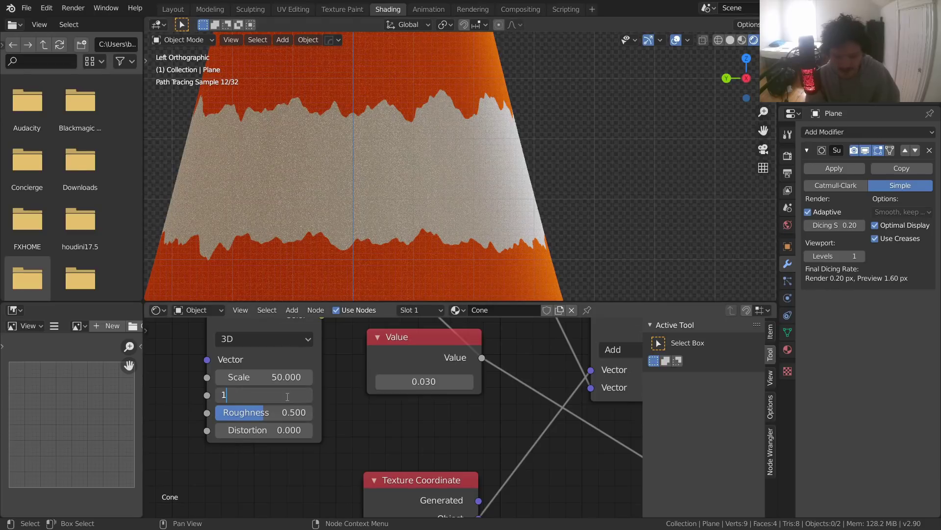
pyautogui.write('6')
pyautogui.press('Return')
pyautogui.scroll(4, 452, 78)
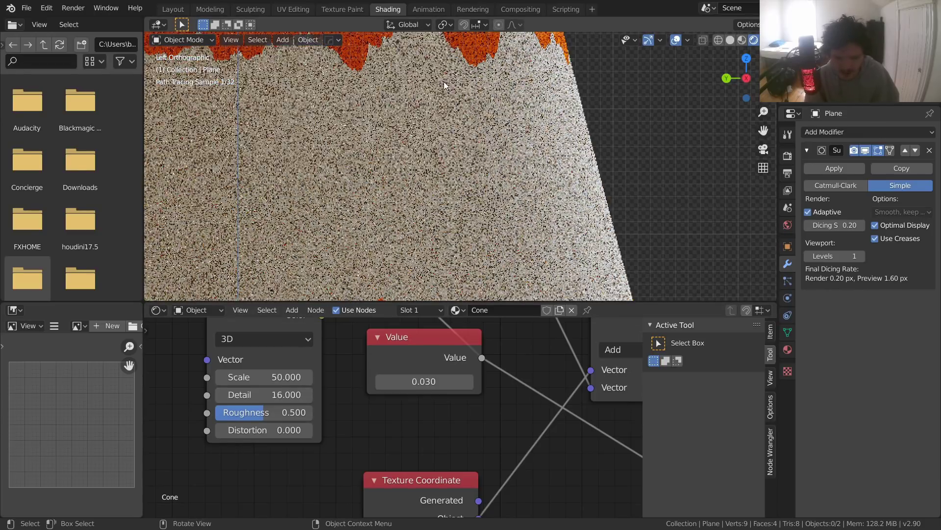
pyautogui.scroll(-4, 444, 86)
pyautogui.hotkey('ctrl', 'z')
pyautogui.hotkey('ctrl', 'z')
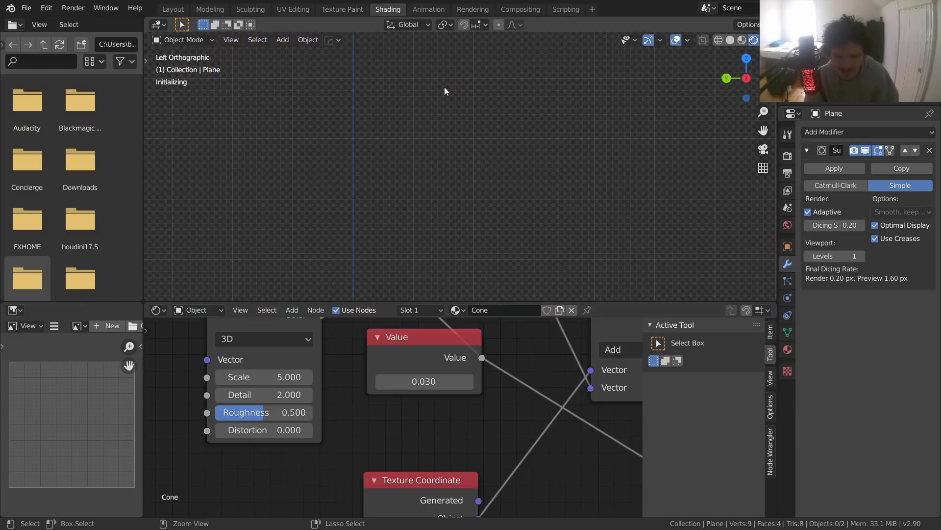
# Step: Move the distortion Value node directly above the coneheight and rounding value nodes
pyautogui.scroll(-3, 407, 360)
pyautogui.moveTo(452, 407); pyautogui.dragTo(229, 465)
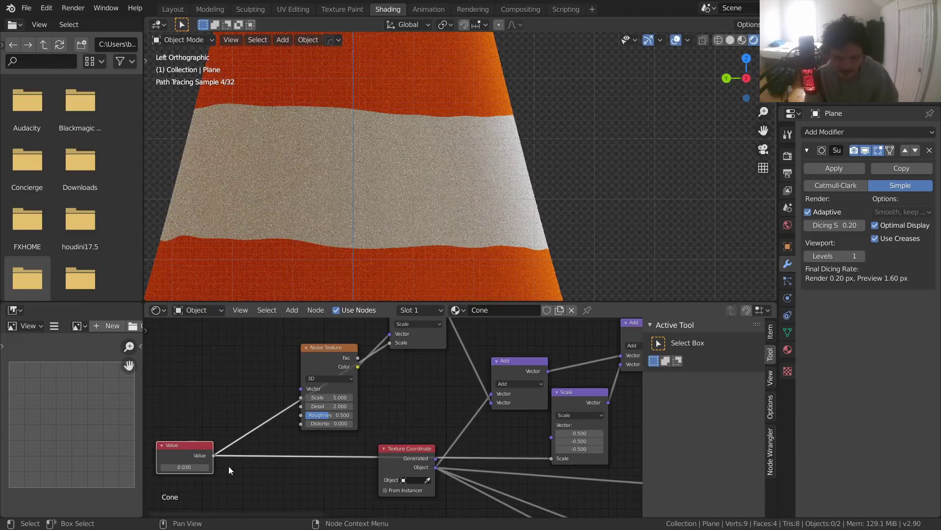
pyautogui.scroll(-3, 405, 394)
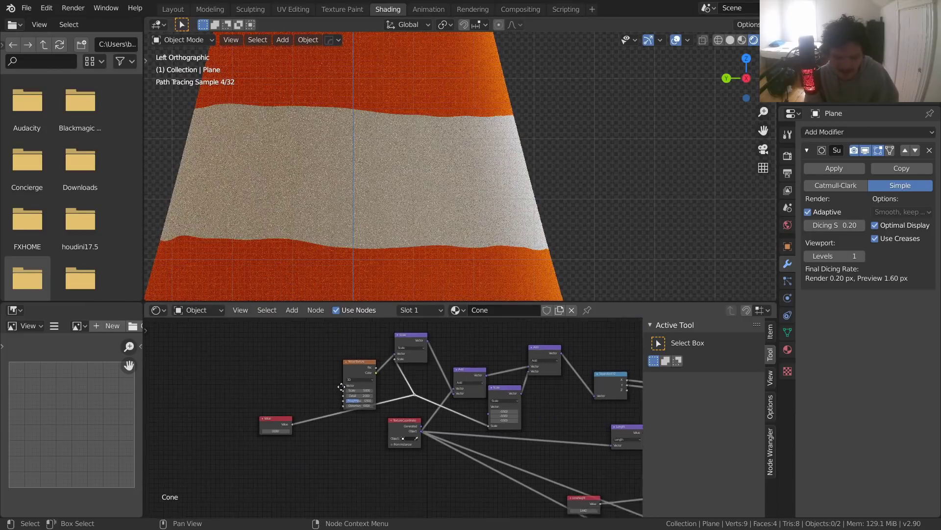
pyautogui.moveTo(341, 387); pyautogui.dragTo(374, 356, button='middle')
pyautogui.click(311, 391)
pyautogui.moveTo(302, 437); pyautogui.dragTo(275, 359, button='middle')
pyautogui.press('g')
pyautogui.click(598, 446)
pyautogui.moveTo(533, 426); pyautogui.dragTo(345, 464, button='middle')
pyautogui.press('g')
pyautogui.click(410, 418)
pyautogui.scroll(7, 422, 399)
pyautogui.moveTo(423, 412); pyautogui.dragTo(383, 431, button='middle')
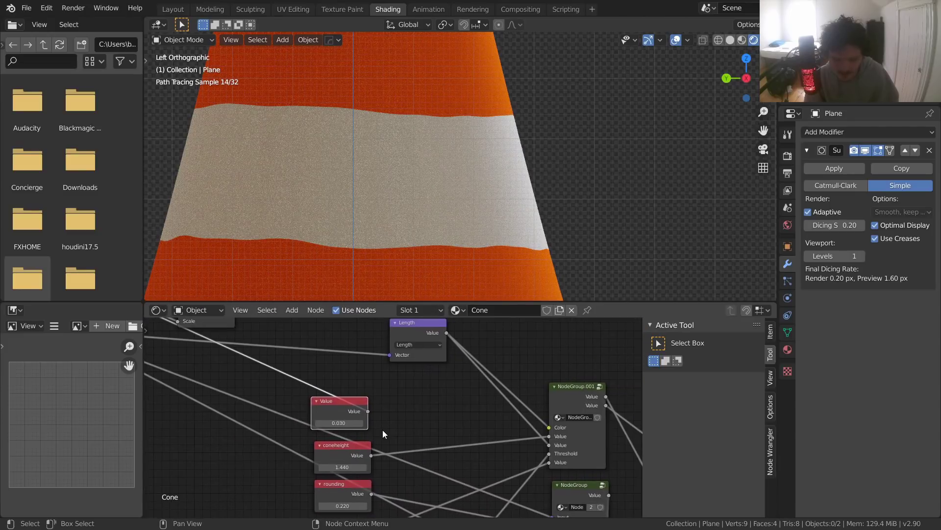
# Step: Set both the name and the label of the moved Value node to stripe, and save the file
pyautogui.press('n')
pyautogui.press('n')
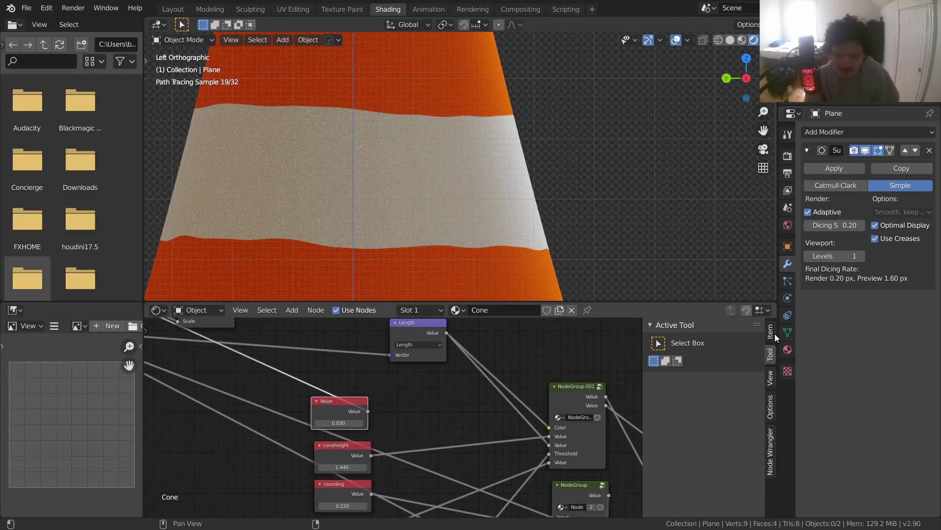
pyautogui.click(775, 334)
pyautogui.click(714, 364)
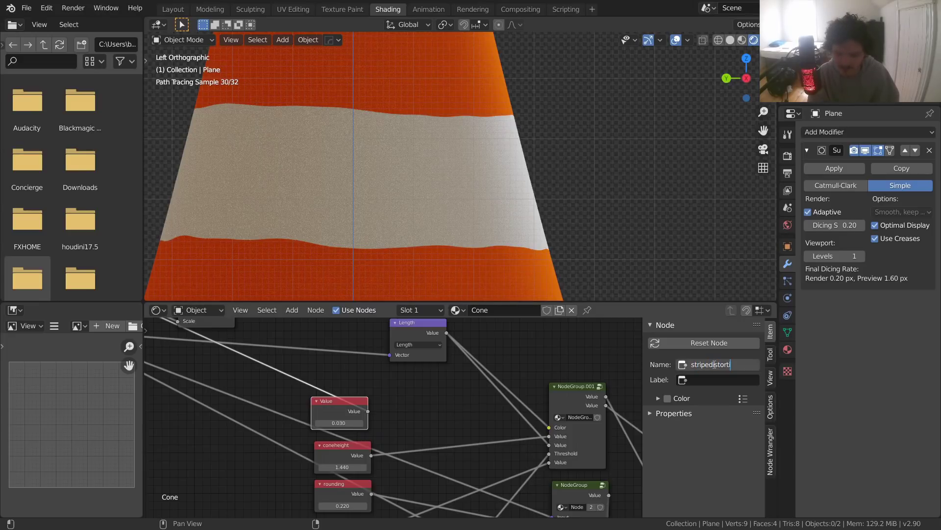
pyautogui.hotkey('ctrl', 'a')
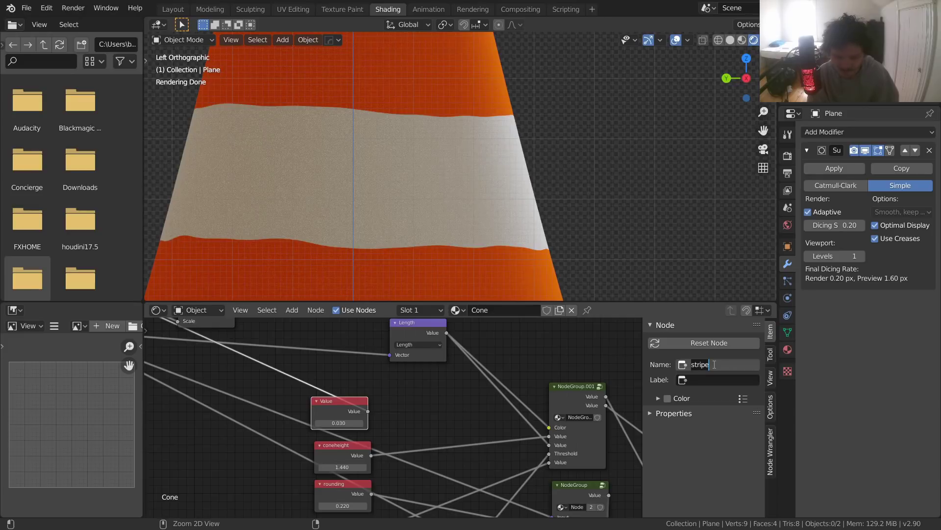
pyautogui.hotkey('ctrl', 'c')
pyautogui.press('Tab')
pyautogui.hotkey('ctrl', 'v')
pyautogui.press('Return')
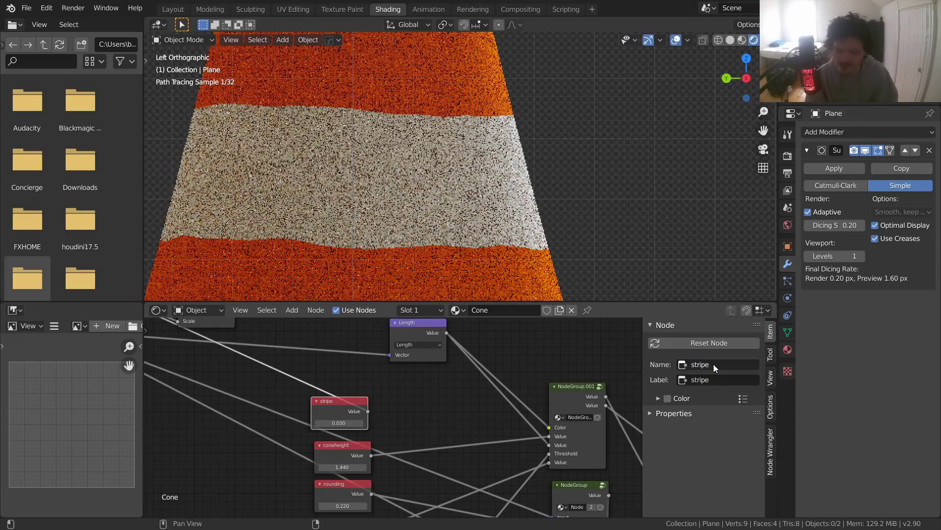
pyautogui.scroll(-5, 374, 396)
pyautogui.hotkey('ctrl', 's')
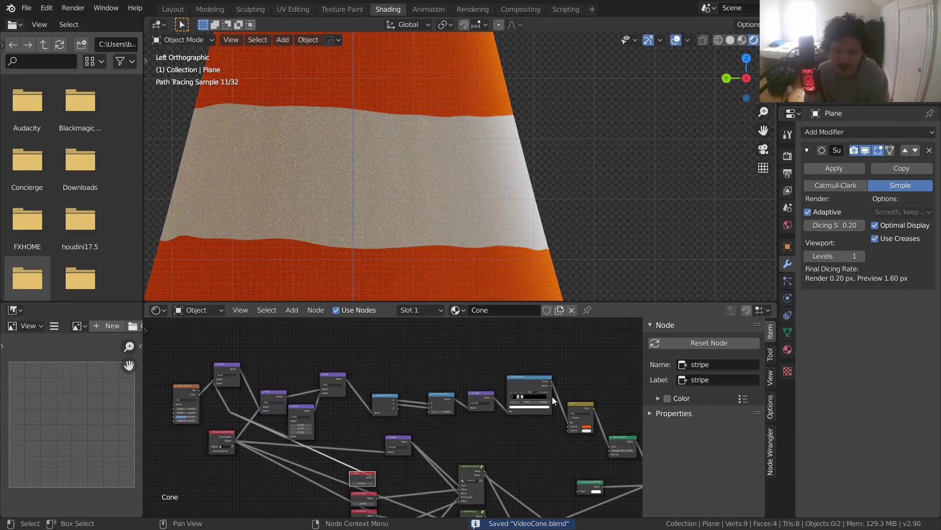
# Step: Move the Length node beside Combine XYZ and insert a Math node set to Add between Length and the ColorRamp
pyautogui.scroll(-5, 460, 278)
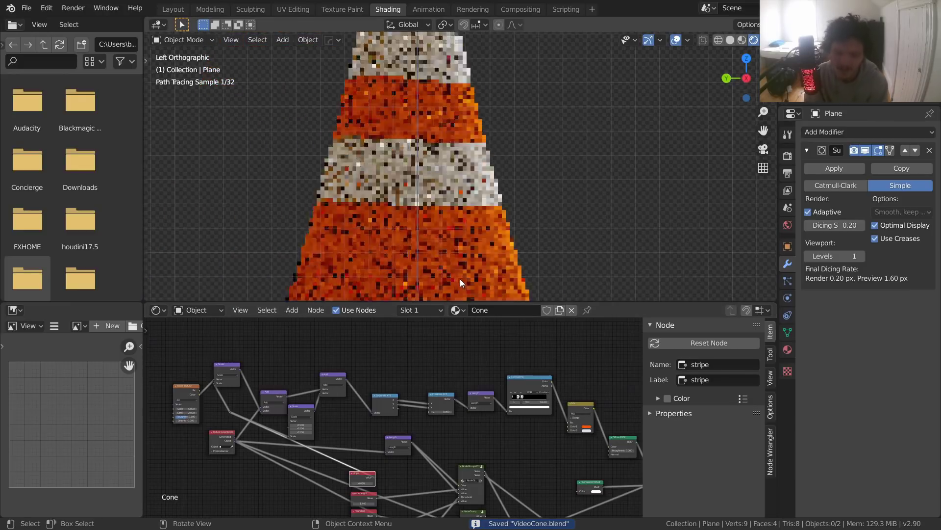
pyautogui.scroll(-3, 463, 254)
pyautogui.scroll(5, 441, 411)
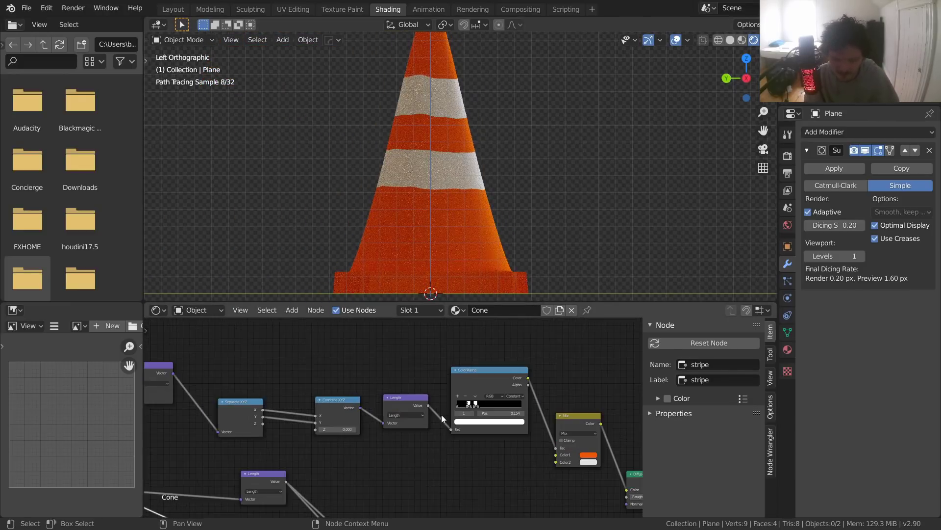
pyautogui.moveTo(443, 403); pyautogui.dragTo(409, 407)
pyautogui.hotkey('shift', 'a')
pyautogui.click(402, 349)
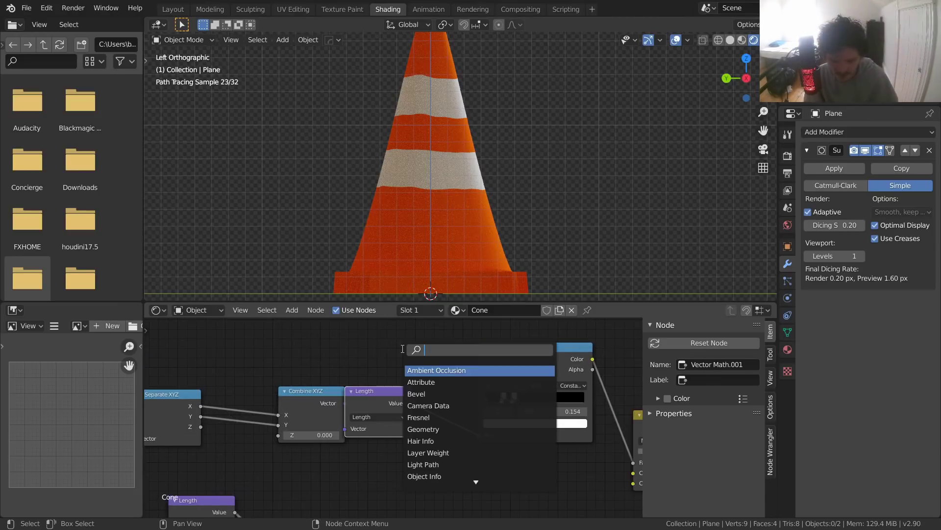
pyautogui.write('math')
pyautogui.press('Return')
pyautogui.click(471, 428)
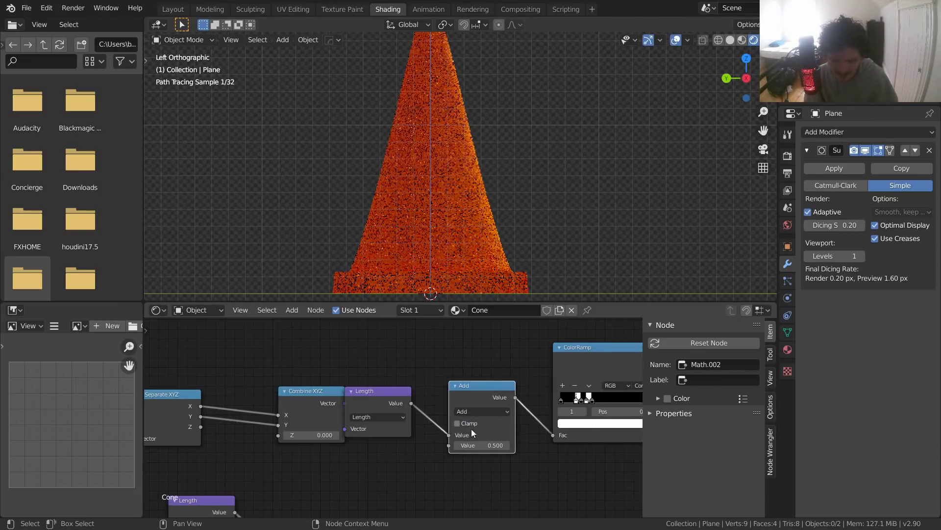
# Step: Set the Math node's second value to 0, try a small stripe offset with it, and return it to 0
pyautogui.doubleClick(486, 445)
pyautogui.write('0')
pyautogui.press('Return')
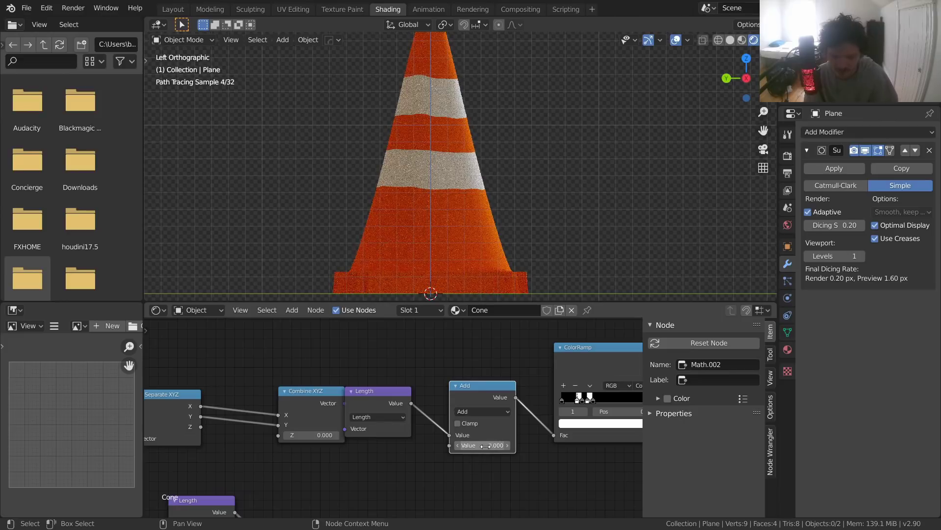
pyautogui.moveTo(486, 445); pyautogui.dragTo(486, 445)
pyautogui.scroll(-8, 493, 437)
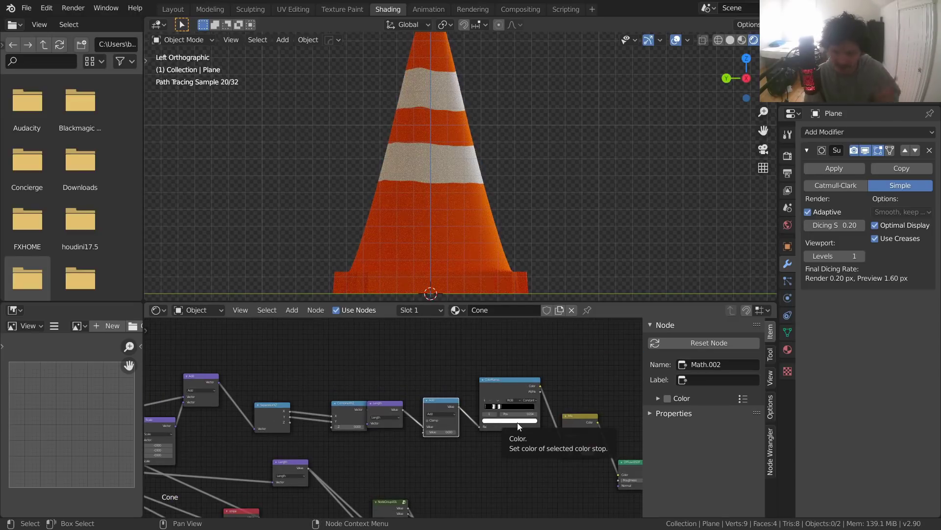
pyautogui.scroll(2, 453, 436)
pyautogui.moveTo(454, 439); pyautogui.dragTo(452, 439)
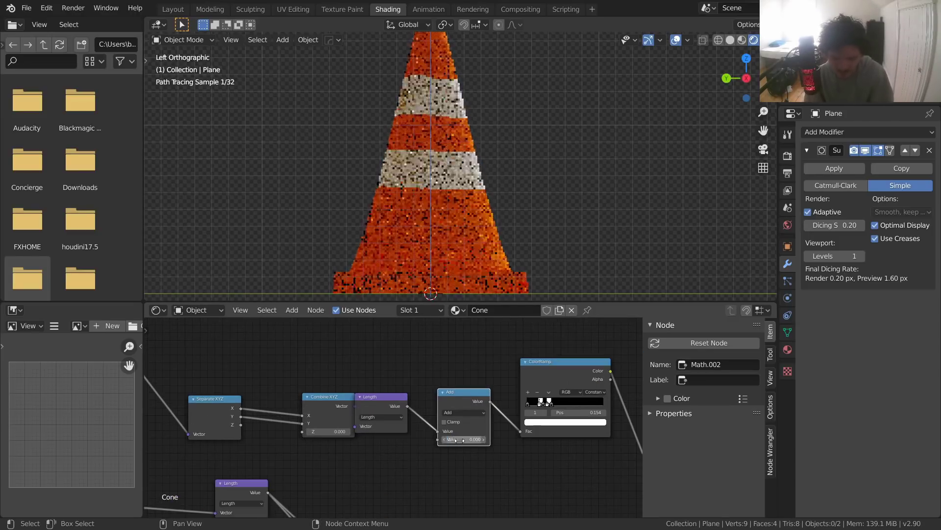
# Step: Add a Value node below the Length node, connect it to the Math node's second input and set it to 0
pyautogui.hotkey('shift', 'a')
pyautogui.click(409, 346)
pyautogui.write('va')
pyautogui.press('Return')
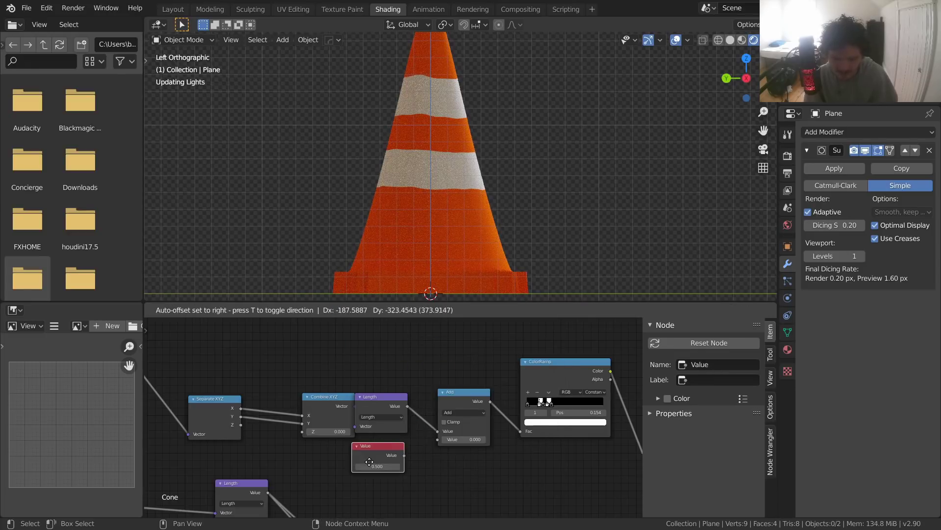
pyautogui.click(365, 448)
pyautogui.moveTo(404, 455); pyautogui.dragTo(437, 439)
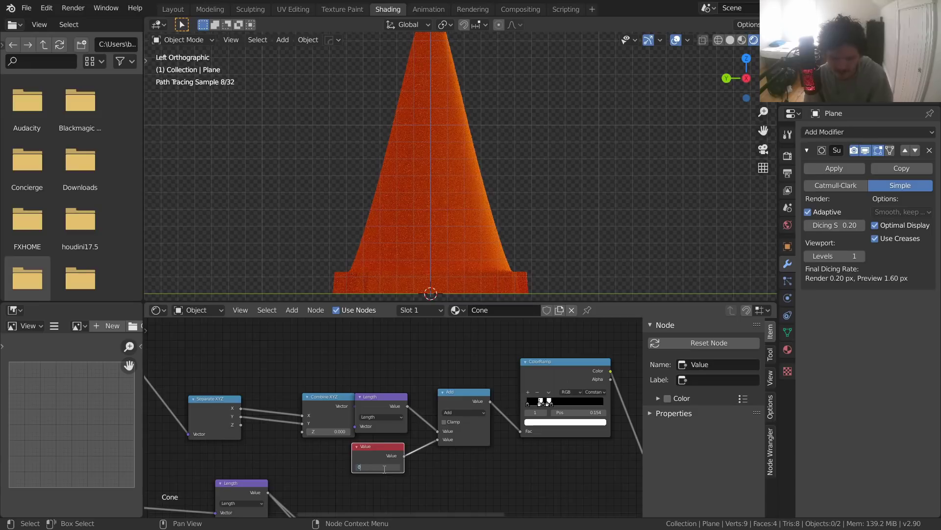
pyautogui.press('Return')
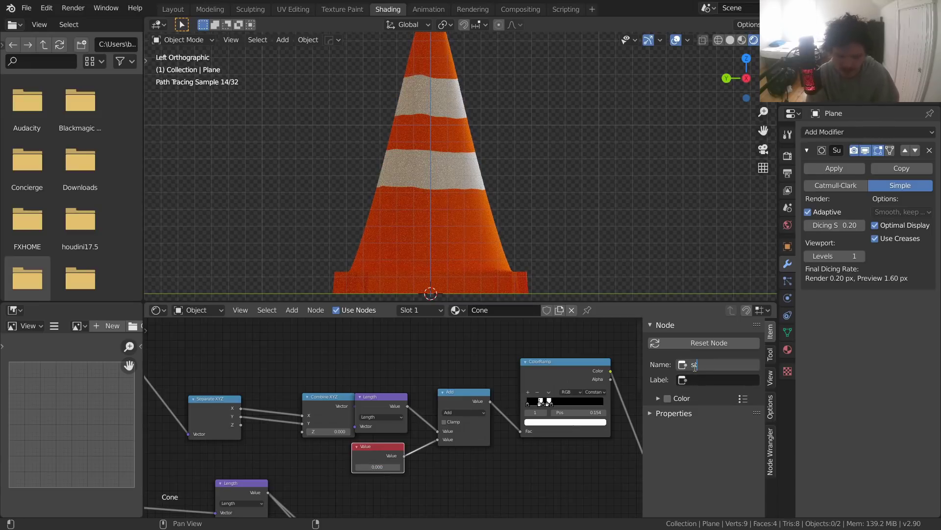
# Step: Set both the name and the label of the new Value node to stripe
pyautogui.press('Tab')
pyautogui.write('stripe')
pyautogui.press('Return')
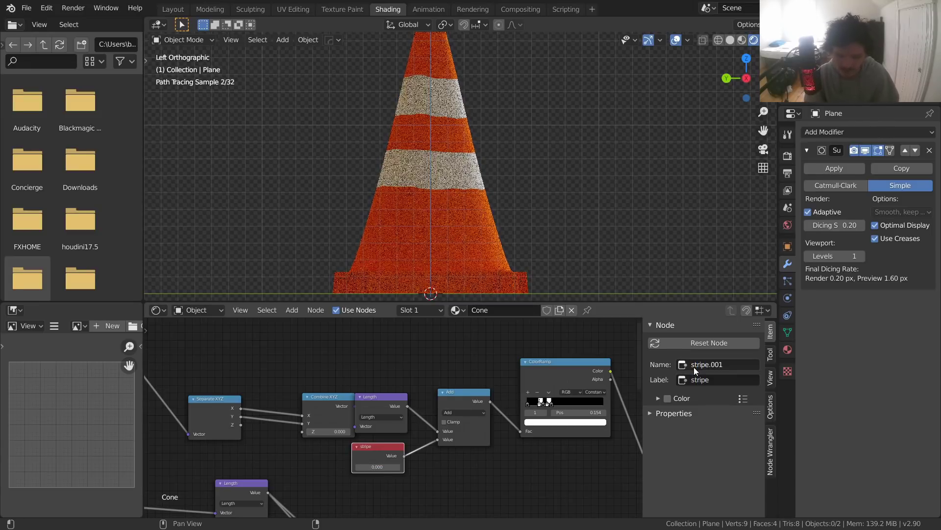
# Step: Move the new stripe node above the 0.03 value node in the group of parameter nodes
pyautogui.scroll(-6, 387, 429)
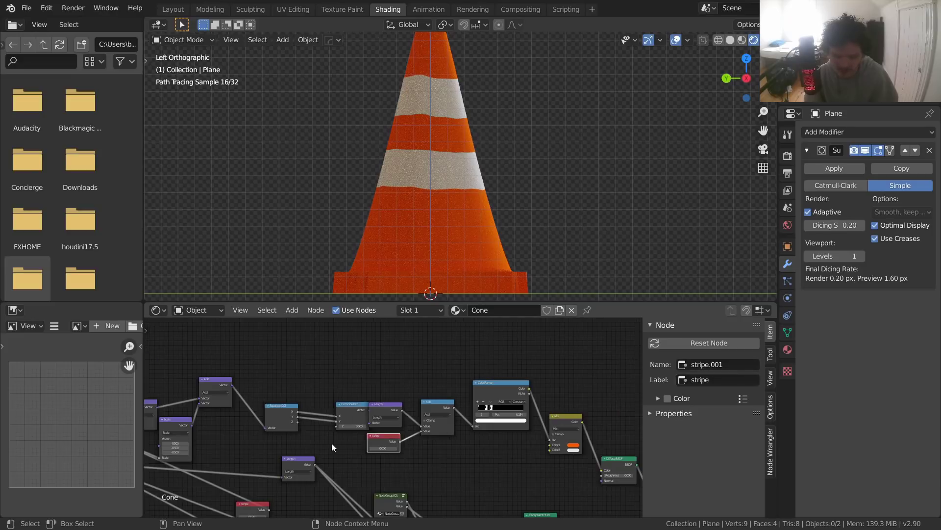
pyautogui.moveTo(287, 457); pyautogui.dragTo(429, 377, button='middle')
pyautogui.scroll(5, 431, 378)
pyautogui.press('g')
pyautogui.click(381, 418)
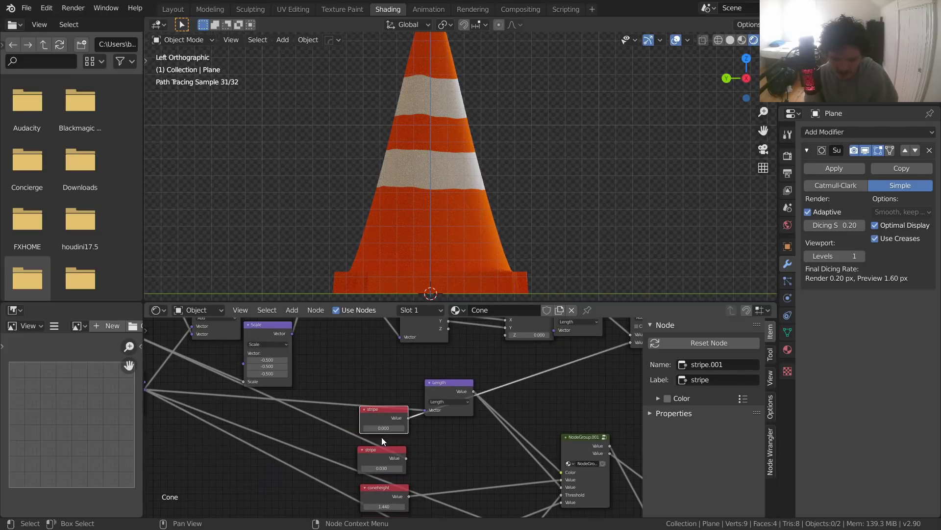
# Step: Change the name and label of the 0.03 value node to stripedistortion
pyautogui.click(381, 458)
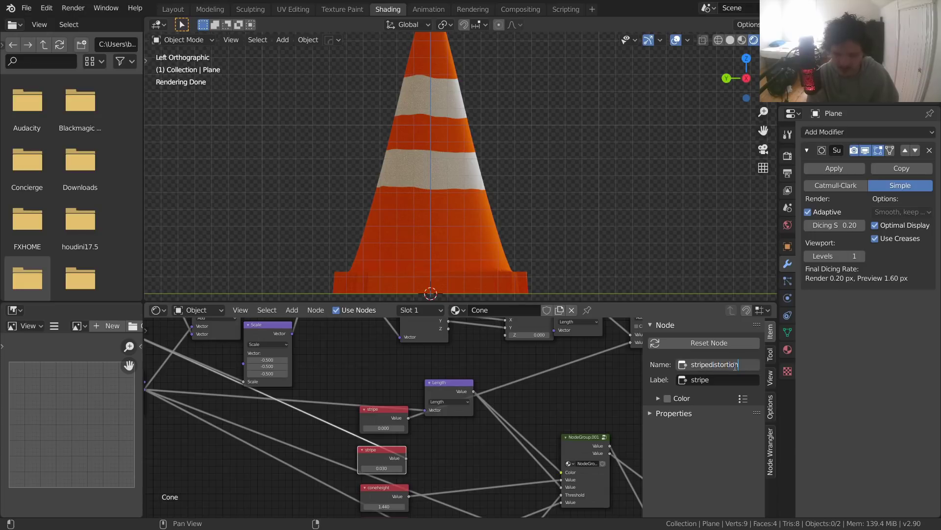
pyautogui.hotkey('ctrl', 'a')
pyautogui.press('Tab')
pyautogui.hotkey('ctrl', 'v')
pyautogui.press('Return')
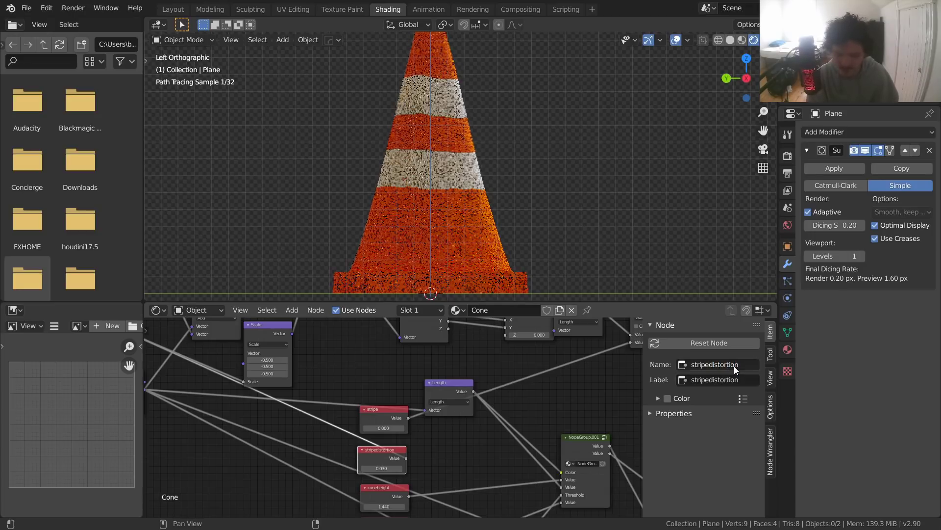
# Step: Move the stripe node closer to the stripedistortion node and align it directly above
pyautogui.scroll(1, 414, 405)
pyautogui.click(392, 406)
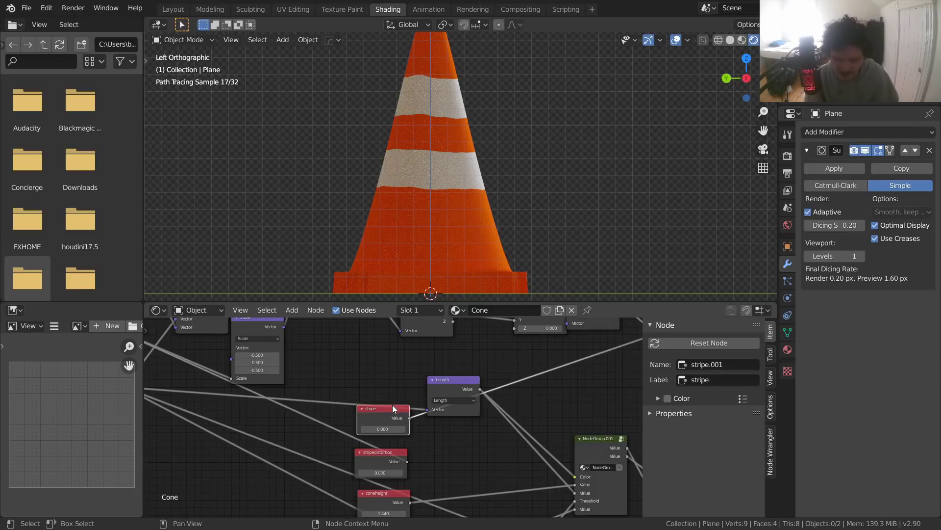
pyautogui.press('g')
pyautogui.click(388, 421)
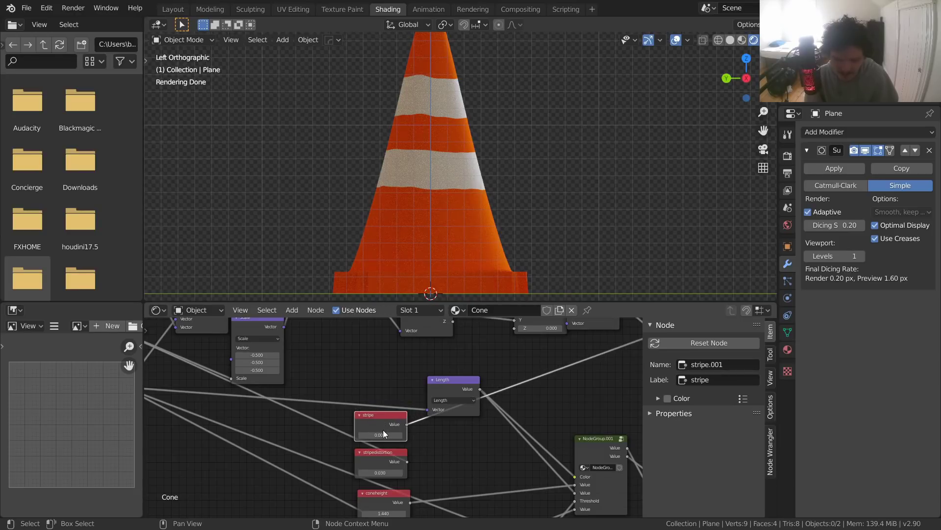
# Step: Try a different stripe value and undo it, then set the stripedistortion value to 0.06
pyautogui.keyDown('shift'); pyautogui.moveTo(383, 434); pyautogui.dragTo(370, 434); pyautogui.keyUp('shift')
pyautogui.hotkey('ctrl', 'z')
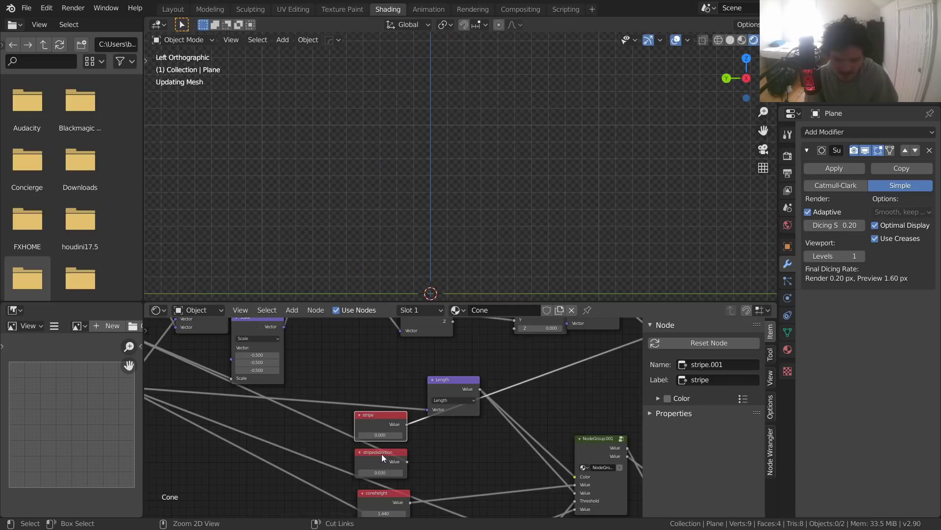
pyautogui.moveTo(383, 473)
pyautogui.keyDown('shift'); pyautogui.mouseDown()
pyautogui.moveTo(416, 472)
pyautogui.moveTo(377, 472)
pyautogui.moveTo(397, 472)
pyautogui.mouseUp(); pyautogui.keyUp('shift')
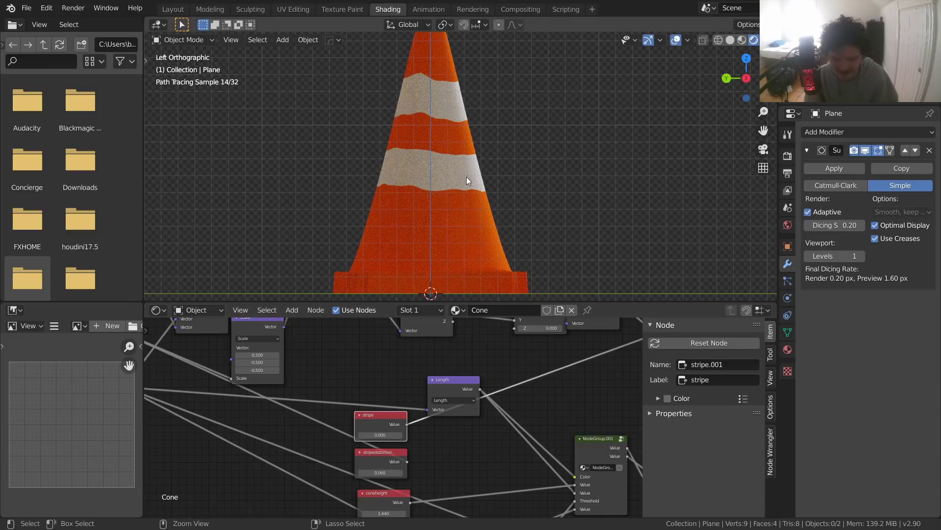
# Step: Undo the last stripedistortion value change and save the file
pyautogui.hotkey('ctrl', 'z')
pyautogui.hotkey('ctrl', 's')
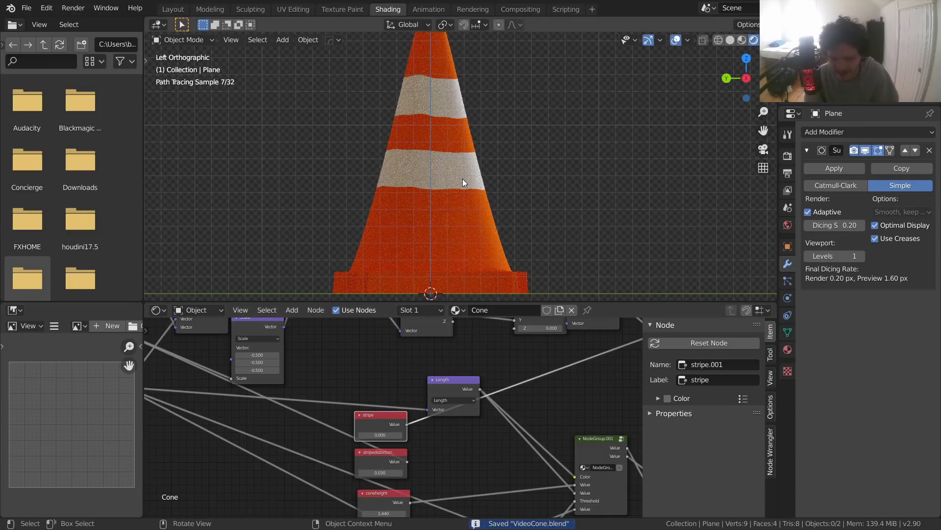
pyautogui.scroll(4, 460, 181)
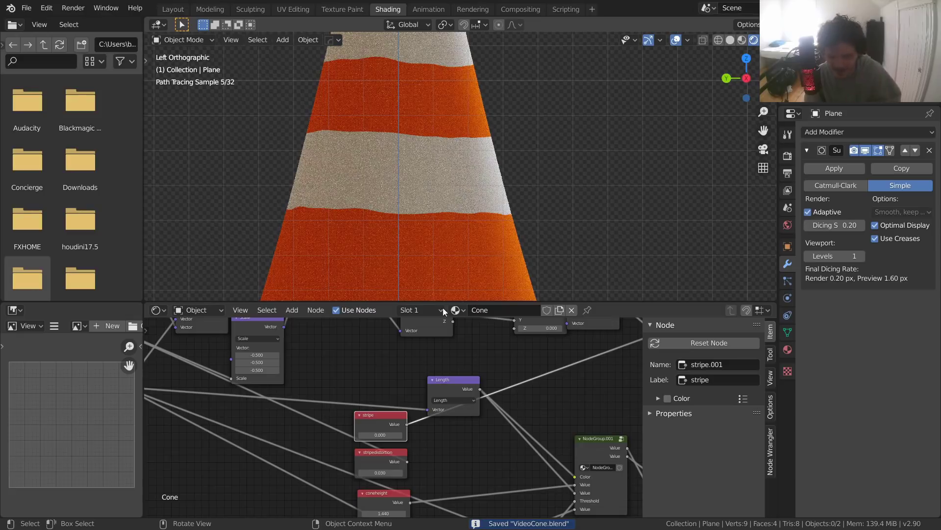
# Step: Set the stripedistortion value to 0.02
pyautogui.scroll(2, 374, 466)
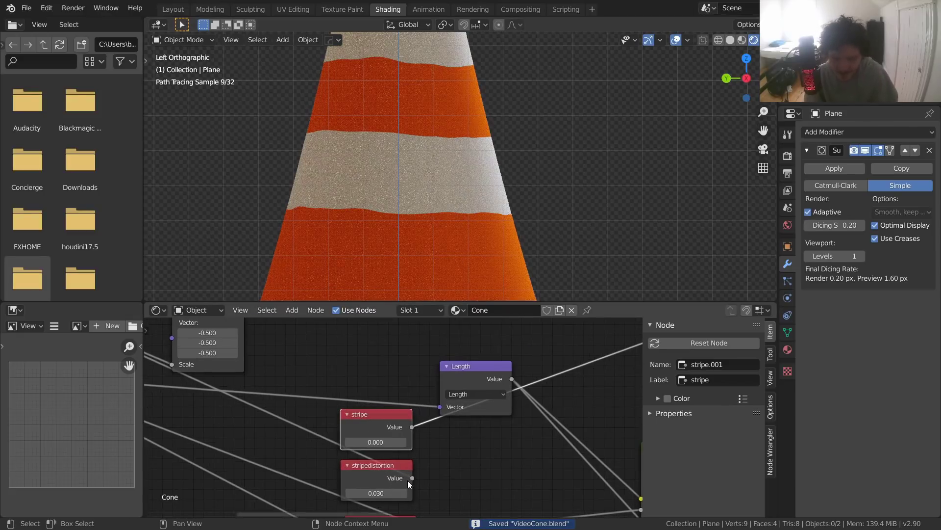
pyautogui.click(378, 493)
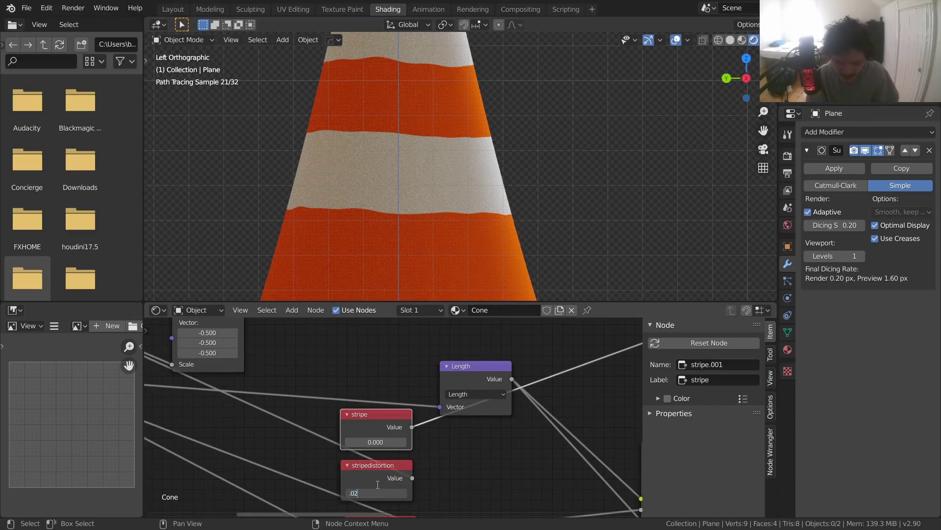
pyautogui.press('Return')
pyautogui.scroll(-5, 542, 155)
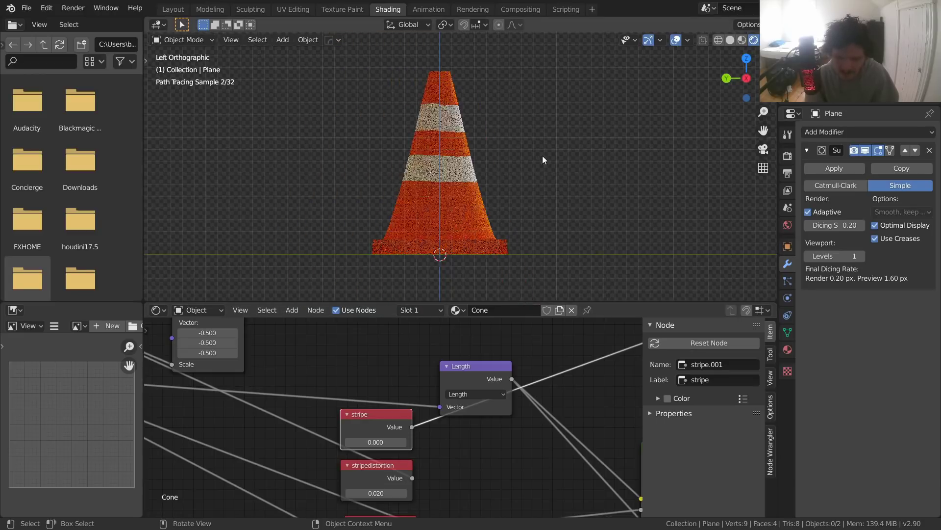
# Step: Hide the viewport overlays and set the stripedistortion value to 0.01, saving the file
pyautogui.click(677, 41)
pyautogui.moveTo(428, 185); pyautogui.dragTo(401, 203, button='middle')
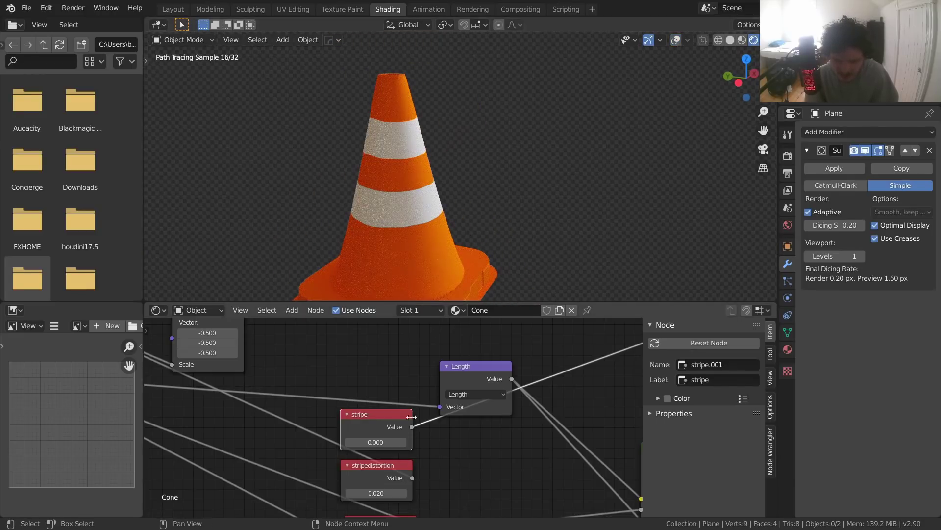
pyautogui.click(377, 493)
pyautogui.write('.01')
pyautogui.press('Return')
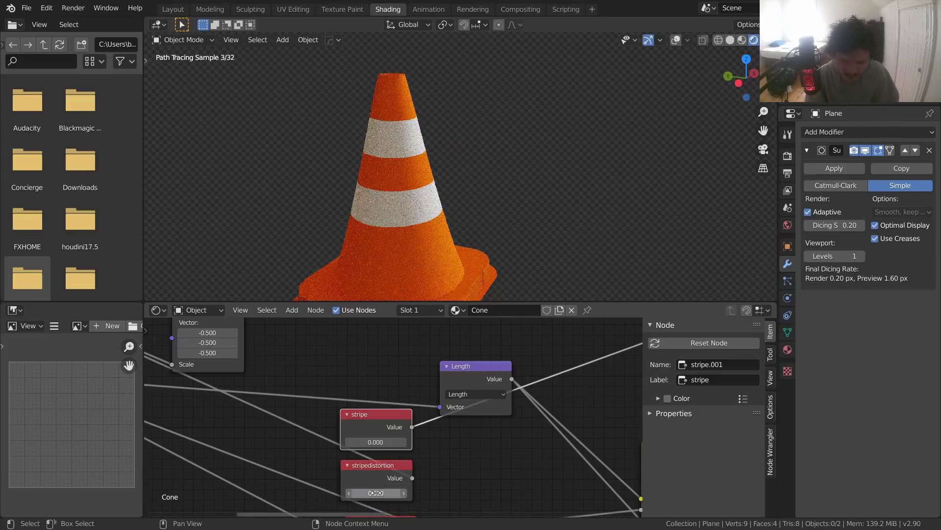
pyautogui.hotkey('ctrl', 's')
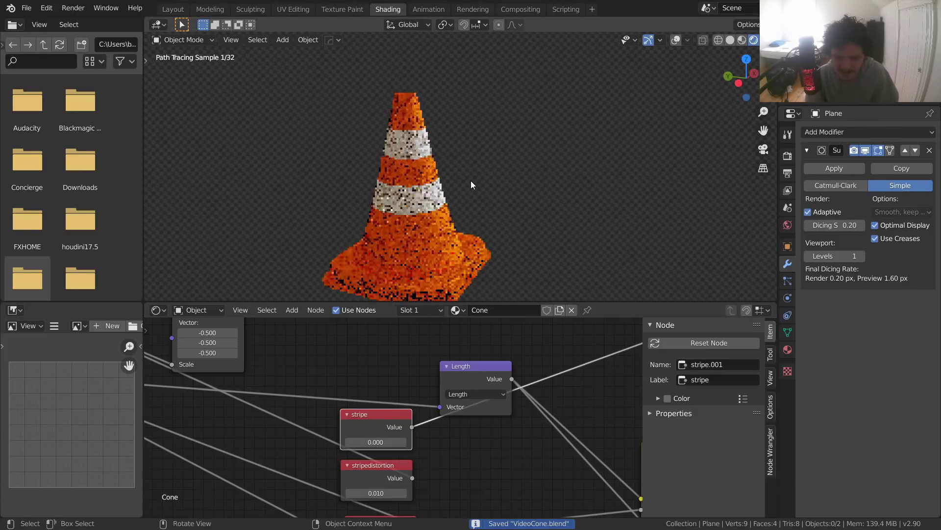
# Step: Preview the ColorRamp node's output on the cone to show the black and white stripe mask
pyautogui.scroll(-3, 471, 184)
pyautogui.moveTo(409, 184); pyautogui.dragTo(426, 166, button='middle')
pyautogui.scroll(-4, 481, 364)
pyautogui.scroll(-5, 480, 365)
pyautogui.moveTo(481, 365)
pyautogui.mouseDown(button='middle')
pyautogui.moveTo(414, 386)
pyautogui.moveTo(362, 378)
pyautogui.moveTo(422, 365)
pyautogui.moveTo(448, 375)
pyautogui.mouseUp(button='middle')
pyautogui.keyDown('ctrl'); pyautogui.keyDown('shift'); pyautogui.click(454, 352); pyautogui.keyUp('shift'); pyautogui.keyUp('ctrl')
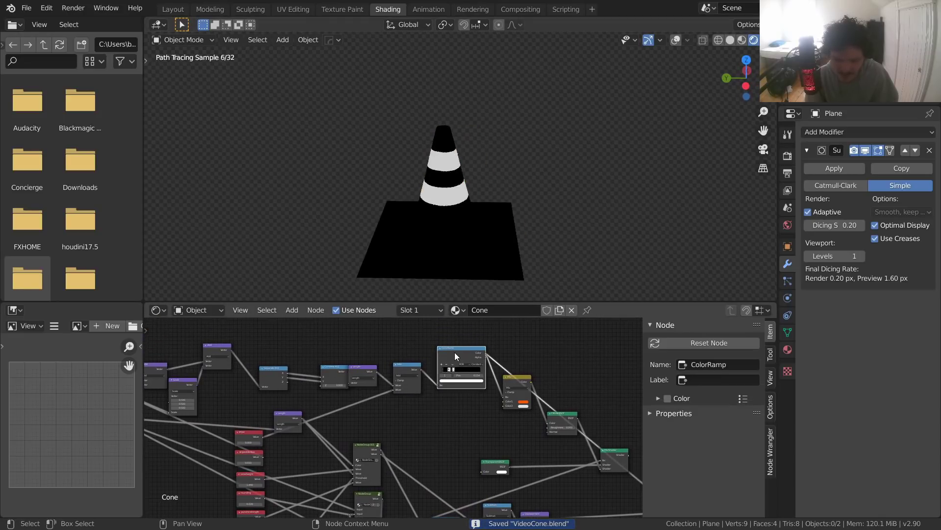
# Step: Cut the link between the Displacement node and the Material Output so the stripe mask shows on the flat plane
pyautogui.moveTo(278, 393); pyautogui.dragTo(377, 369, button='middle')
pyautogui.scroll(2, 389, 379)
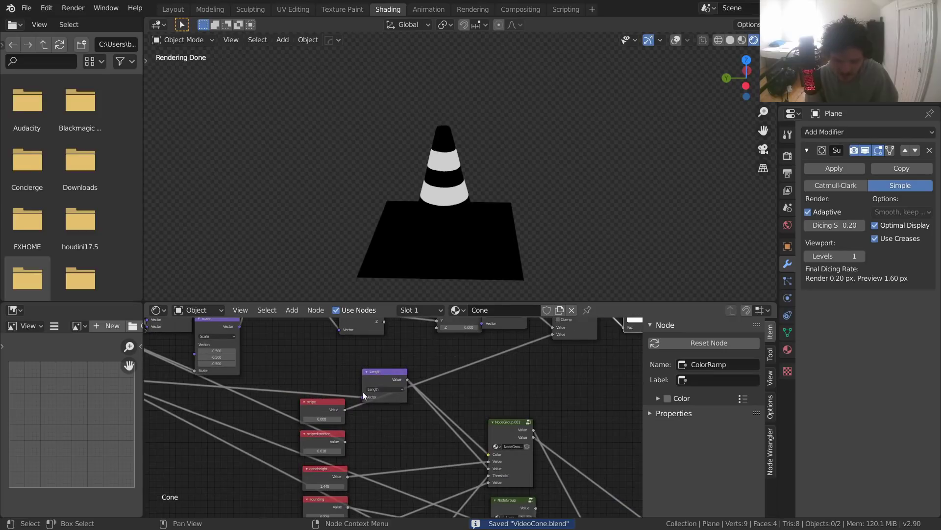
pyautogui.moveTo(471, 391); pyautogui.dragTo(324, 396, button='middle')
pyautogui.scroll(-7, 323, 392)
pyautogui.moveTo(482, 408); pyautogui.dragTo(411, 381, button='middle')
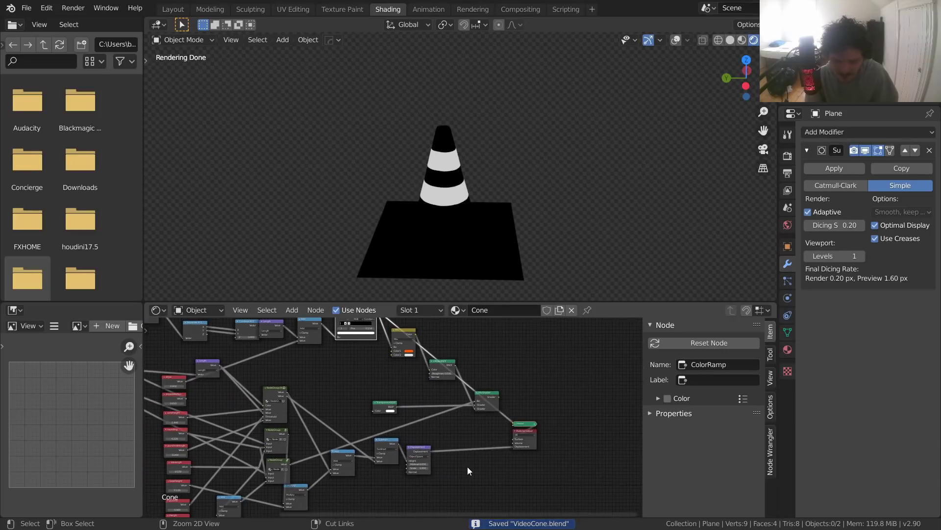
pyautogui.keyDown('ctrl'); pyautogui.moveTo(467, 467); pyautogui.dragTo(451, 439, button='right'); pyautogui.keyUp('ctrl')
pyautogui.scroll(4, 454, 212)
pyautogui.keyDown('shift'); pyautogui.moveTo(440, 219); pyautogui.dragTo(479, 154, button='middle'); pyautogui.keyUp('shift')
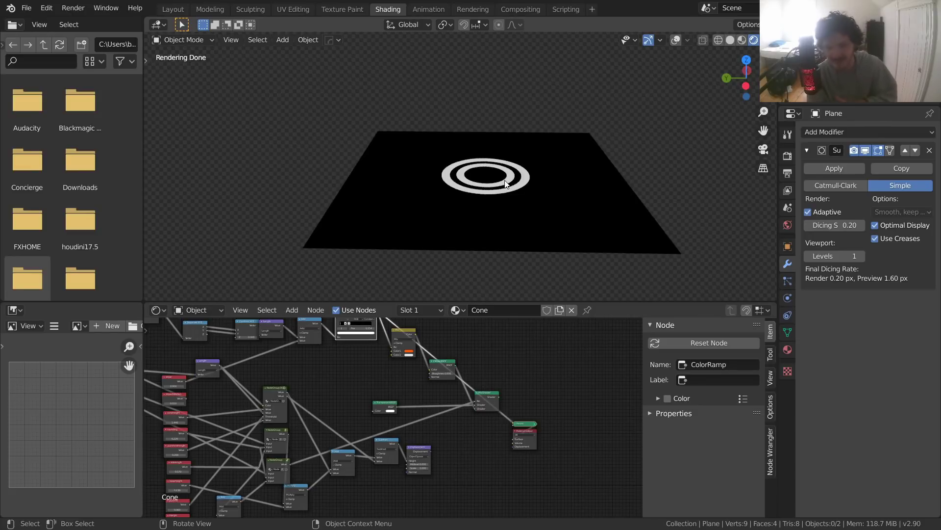
# Step: Examine the ring pattern on the flat plane from the top view and save the file
pyautogui.moveTo(181, 376); pyautogui.dragTo(405, 447, button='middle')
pyautogui.scroll(4, 405, 446)
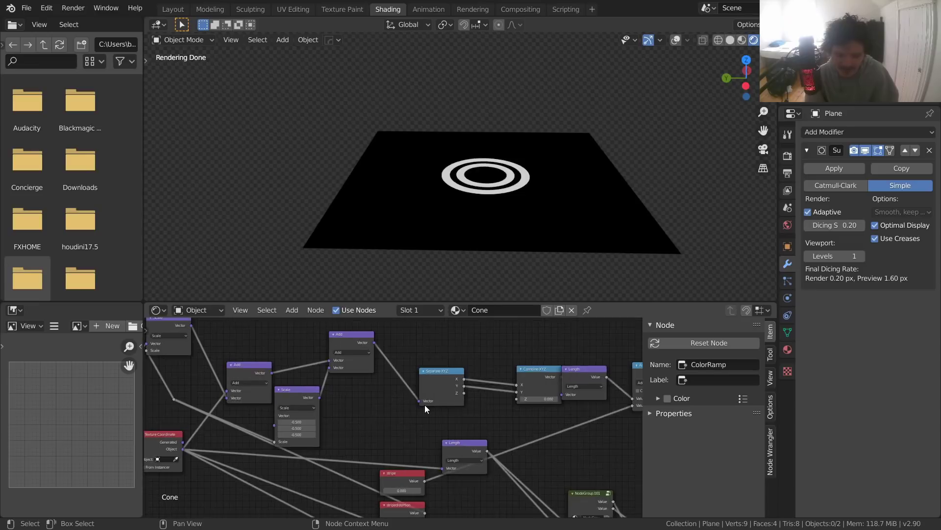
pyautogui.moveTo(355, 382); pyautogui.dragTo(392, 402)
pyautogui.scroll(-4, 403, 407)
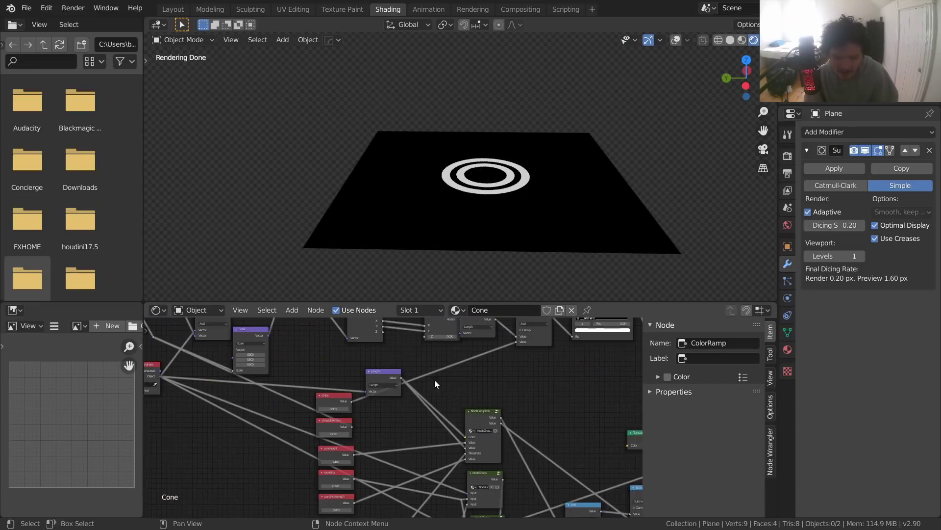
pyautogui.scroll(2, 435, 379)
pyautogui.click(745, 60)
pyautogui.scroll(5, 566, 144)
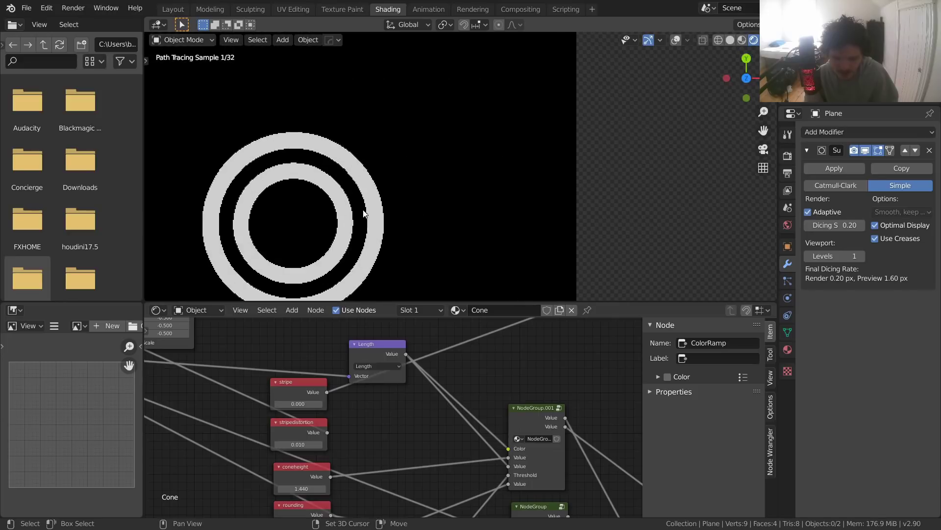
pyautogui.hotkey('ctrl', 's')
pyautogui.scroll(2, 289, 417)
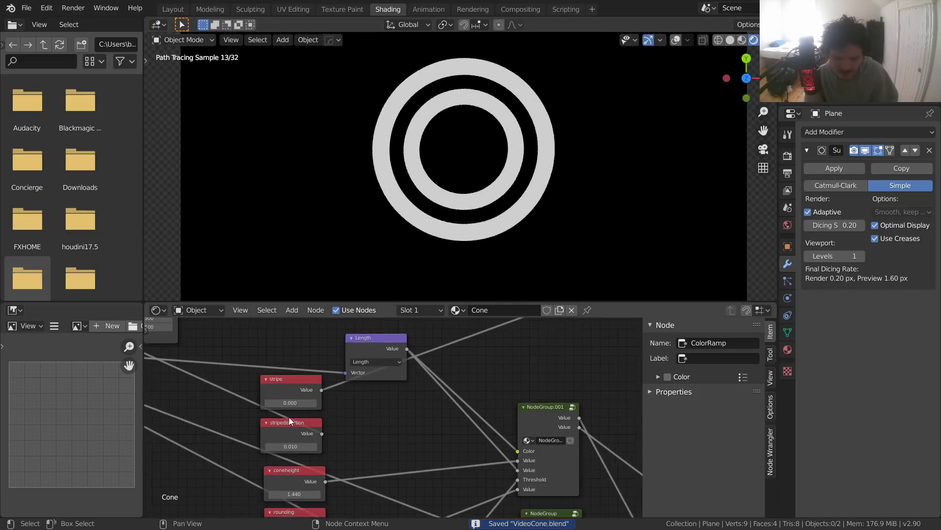
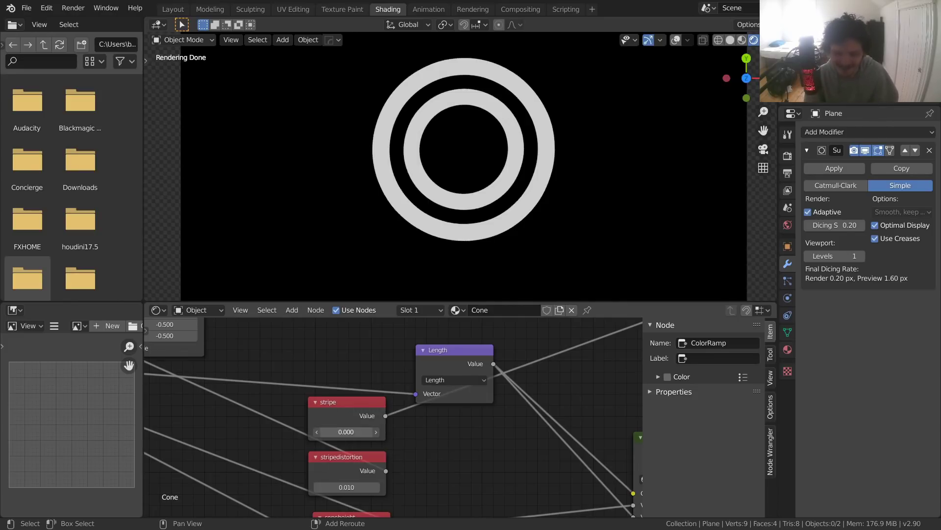
# Step: Try a negative value on the stripe node and return it to 0
pyautogui.moveTo(359, 432)
pyautogui.mouseDown()
pyautogui.moveTo(338, 432)
pyautogui.moveTo(356, 435)
pyautogui.mouseUp()
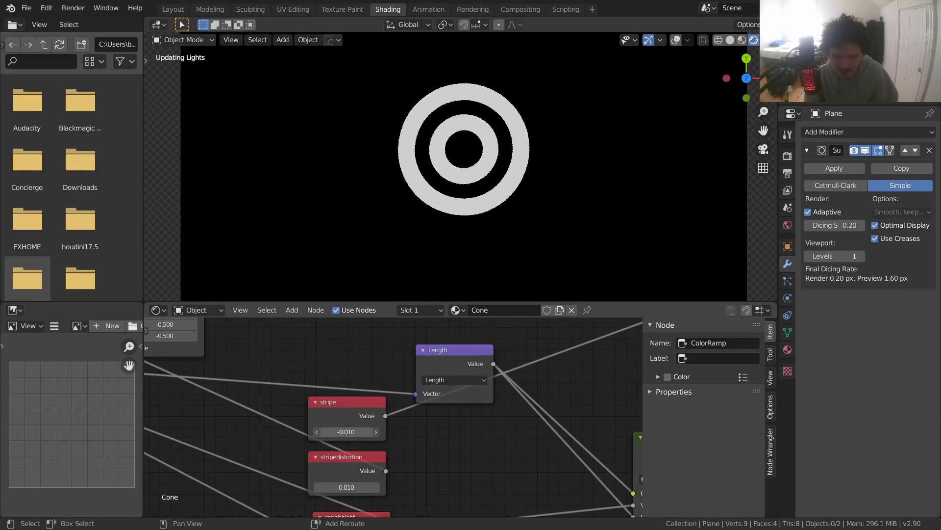
pyautogui.moveTo(346, 432); pyautogui.dragTo(351, 432)
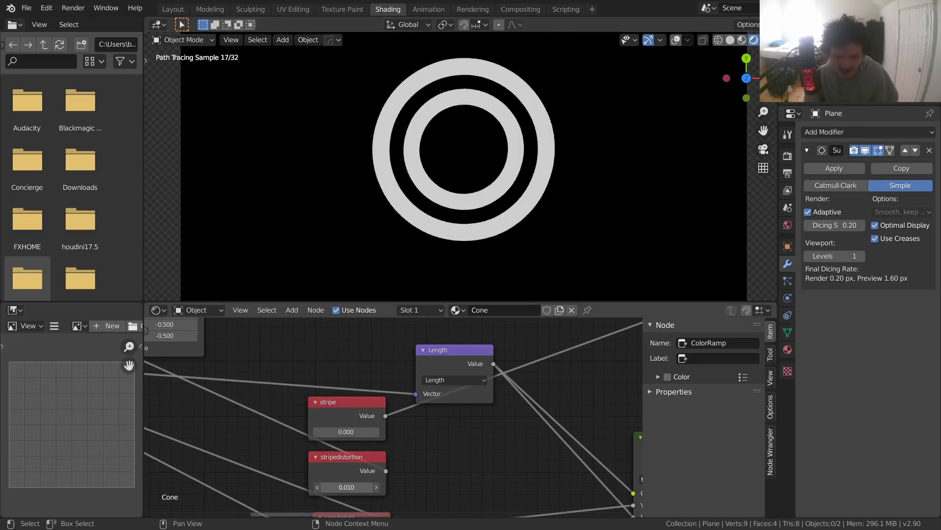
# Step: Try a stripedistortion value of 0.51, undo it and save the file
pyautogui.moveTo(346, 487)
pyautogui.mouseDown()
pyautogui.moveTo(373, 486)
pyautogui.moveTo(352, 487)
pyautogui.mouseUp()
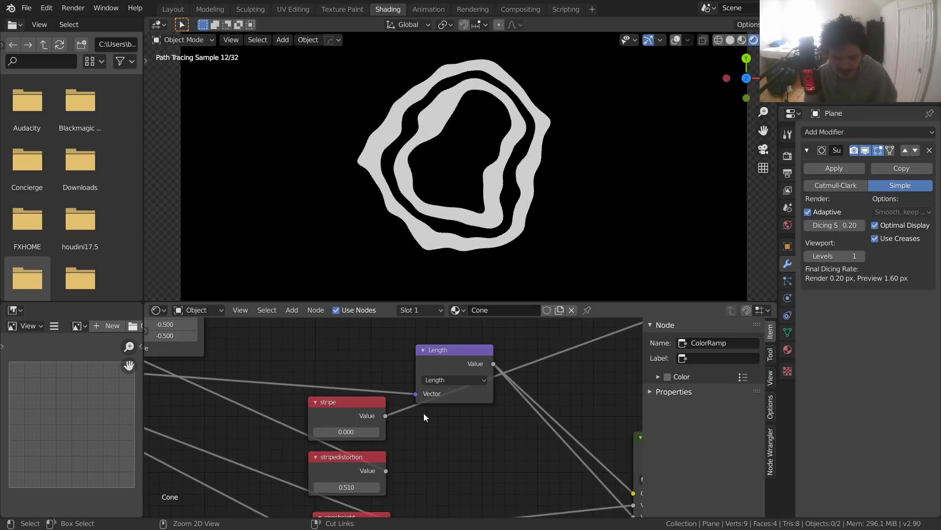
pyautogui.hotkey('ctrl', 'z')
pyautogui.hotkey('ctrl', 's')
# Step: Send the Mix Shader back to the Material Output's surface and view the orange and white plane in perspective
pyautogui.scroll(-7, 428, 407)
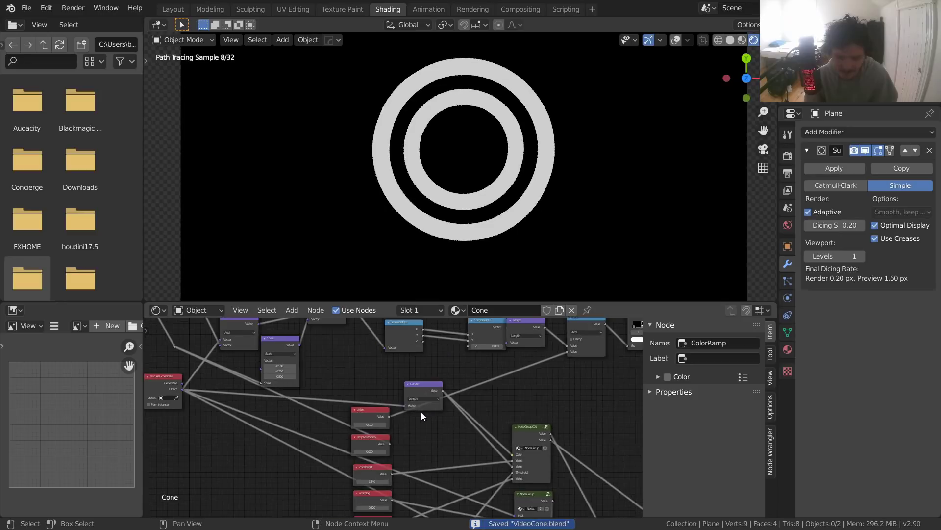
pyautogui.keyDown('ctrl'); pyautogui.keyDown('shift'); pyautogui.click(454, 395); pyautogui.keyUp('shift'); pyautogui.keyUp('ctrl')
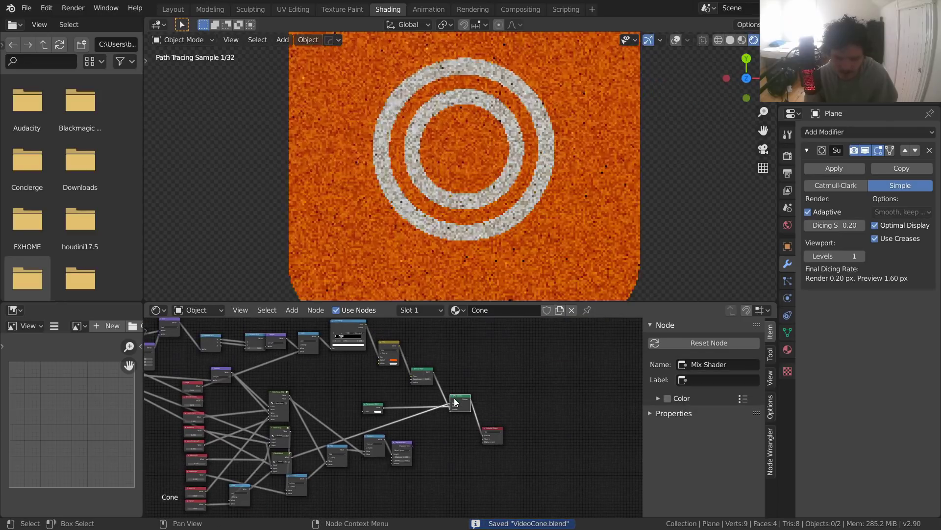
pyautogui.moveTo(448, 399); pyautogui.dragTo(442, 372, button='middle')
pyautogui.moveTo(441, 132); pyautogui.dragTo(447, 216, button='middle')
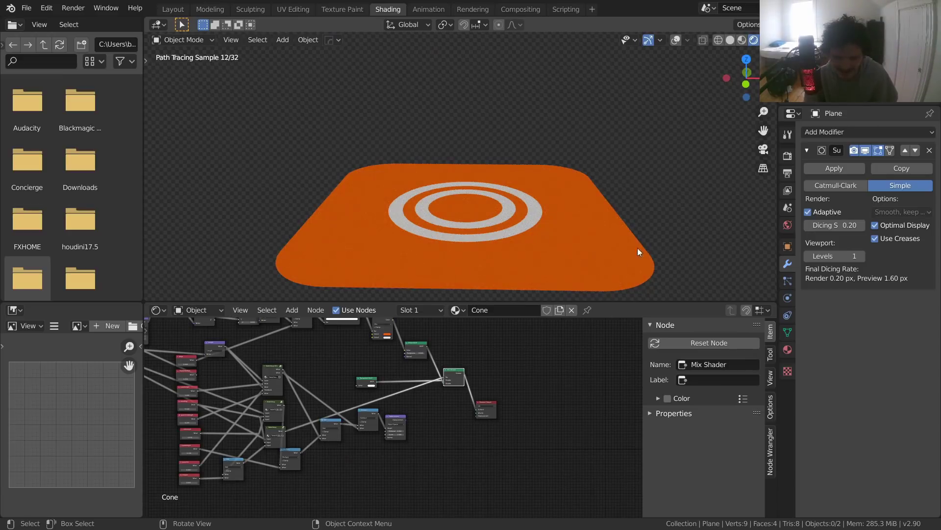
# Step: Connect the Displacement node to the Material Output's Displacement input and save the file
pyautogui.moveTo(405, 420); pyautogui.dragTo(478, 419)
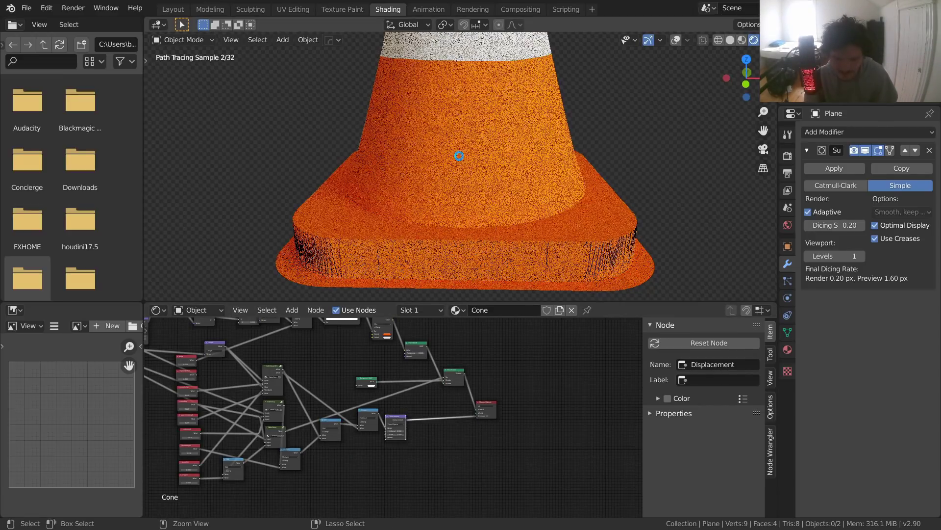
pyautogui.hotkey('ctrl', 's')
pyautogui.scroll(-8, 458, 156)
pyautogui.keyDown('shift'); pyautogui.moveTo(457, 157); pyautogui.dragTo(437, 184, button='middle'); pyautogui.keyUp('shift')
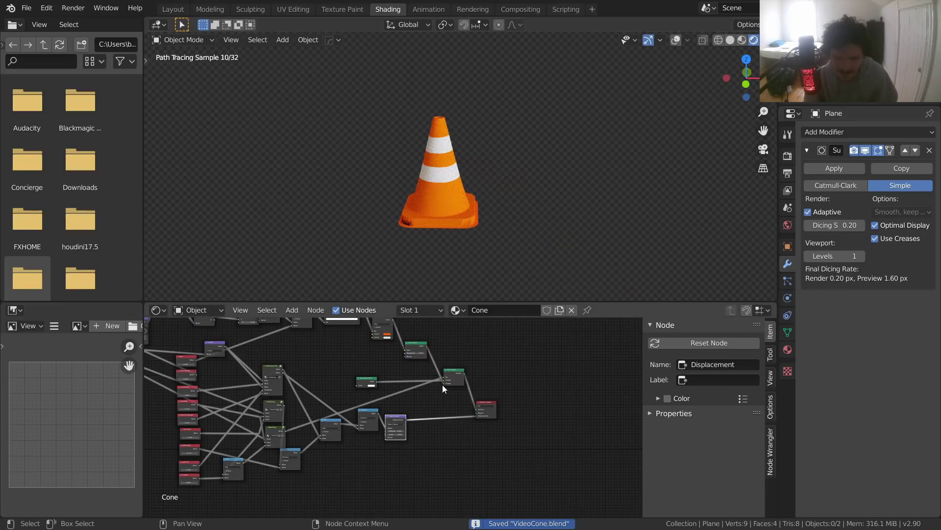
# Step: Move the Displacement node away from the Subtract node, towards the Material Output, to make room
pyautogui.scroll(9, 427, 409)
pyautogui.moveTo(395, 413); pyautogui.dragTo(450, 418)
pyautogui.scroll(3, 428, 402)
pyautogui.moveTo(425, 396); pyautogui.dragTo(381, 386, button='middle')
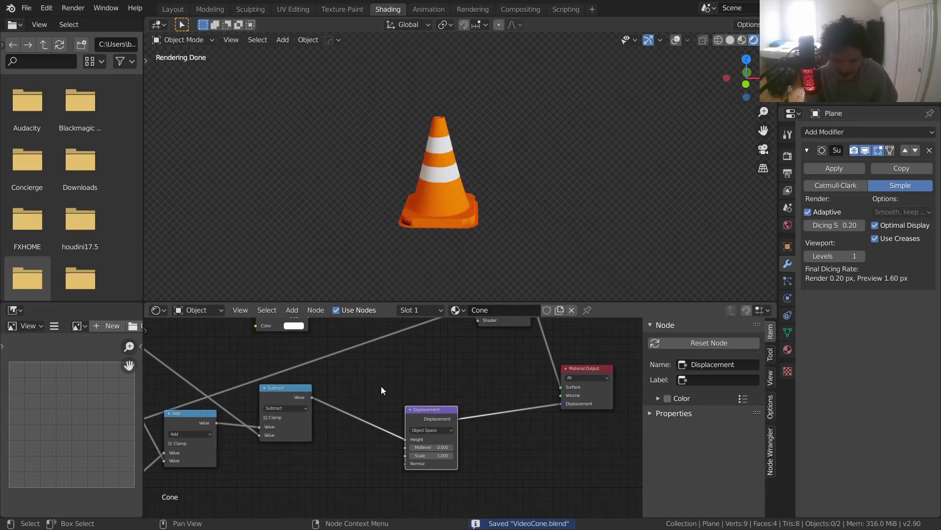
# Step: Add a Value node below the Subtract node
pyautogui.hotkey('shift', 'a')
pyautogui.click(392, 365)
pyautogui.write('va')
pyautogui.press('Return')
pyautogui.click(261, 475)
pyautogui.moveTo(381, 461); pyautogui.dragTo(376, 411, button='middle')
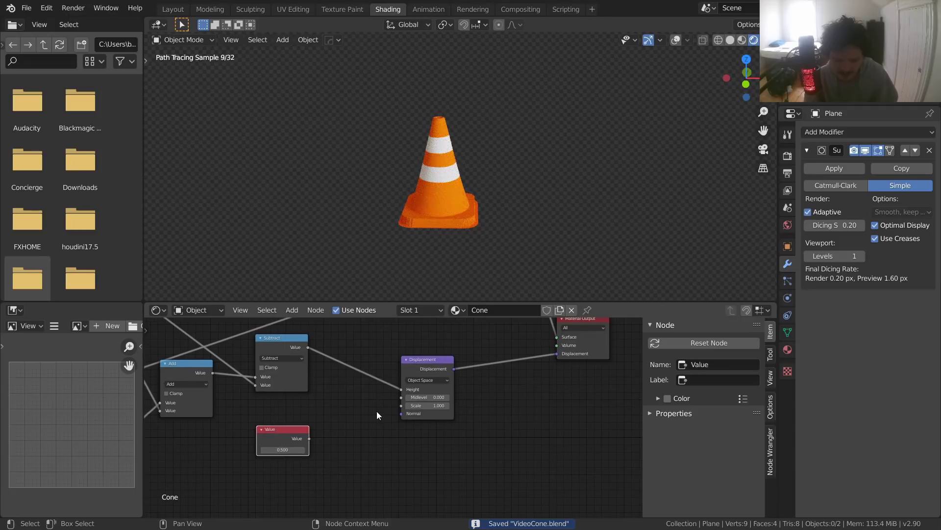
# Step: Set the new Value node to 1 and connect it to the Displacement node's Scale input
pyautogui.write('1')
pyautogui.press('Return')
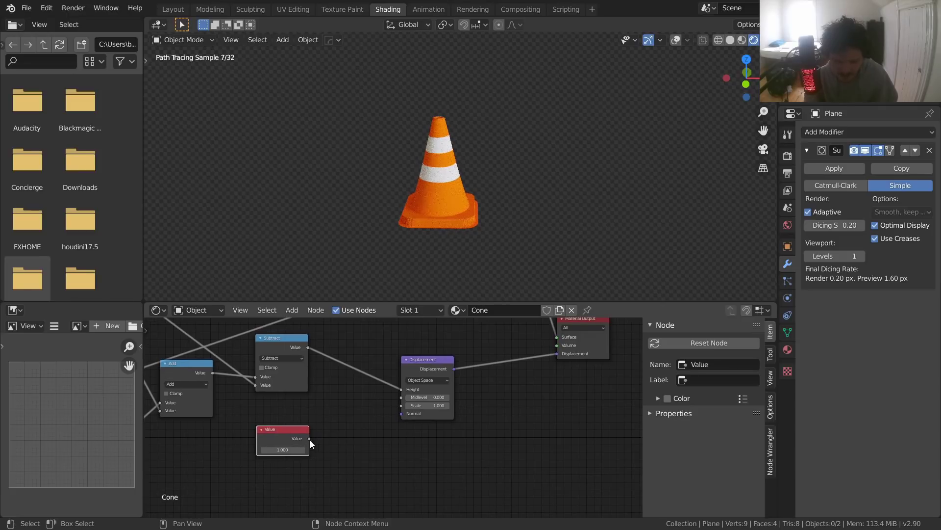
pyautogui.moveTo(309, 439); pyautogui.dragTo(401, 405)
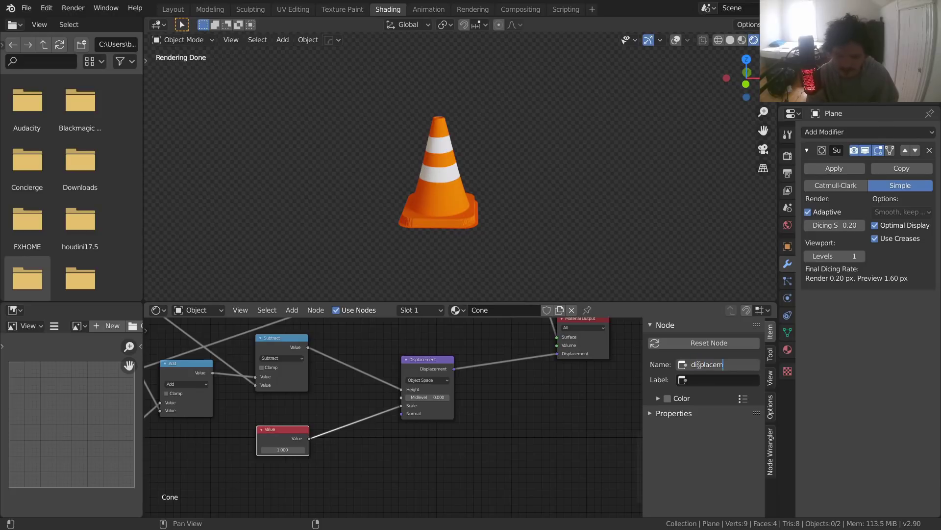
# Step: Change the name and label of the new Value node to displacement
pyautogui.press('Tab')
pyautogui.write('displace')
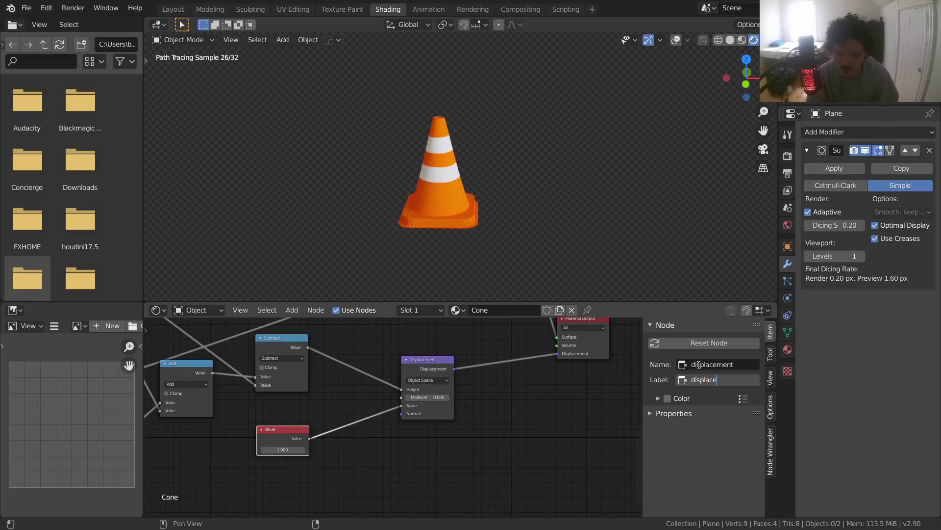
pyautogui.write('ment')
pyautogui.press('Return')
# Step: Move the Displacement node slightly higher, level with the Subtract node
pyautogui.scroll(-6, 392, 407)
pyautogui.moveTo(319, 408); pyautogui.dragTo(397, 390, button='middle')
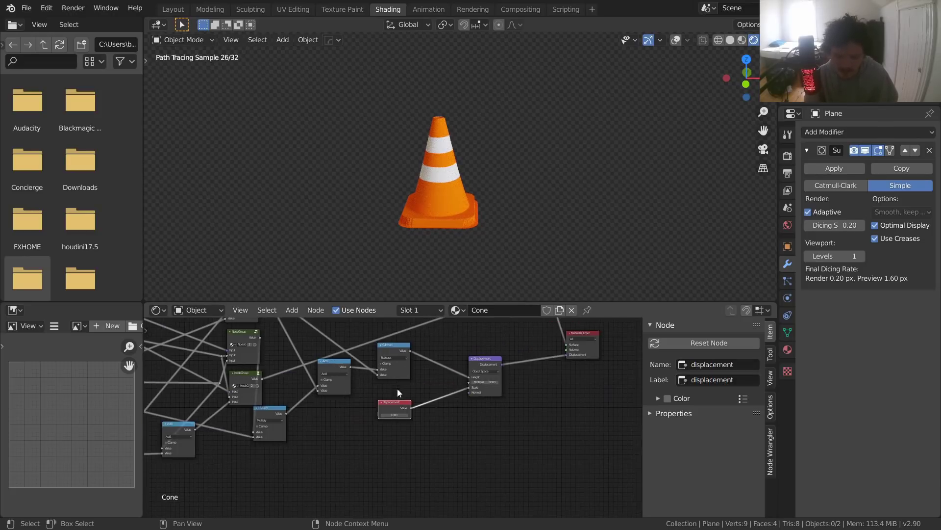
pyautogui.scroll(1, 398, 392)
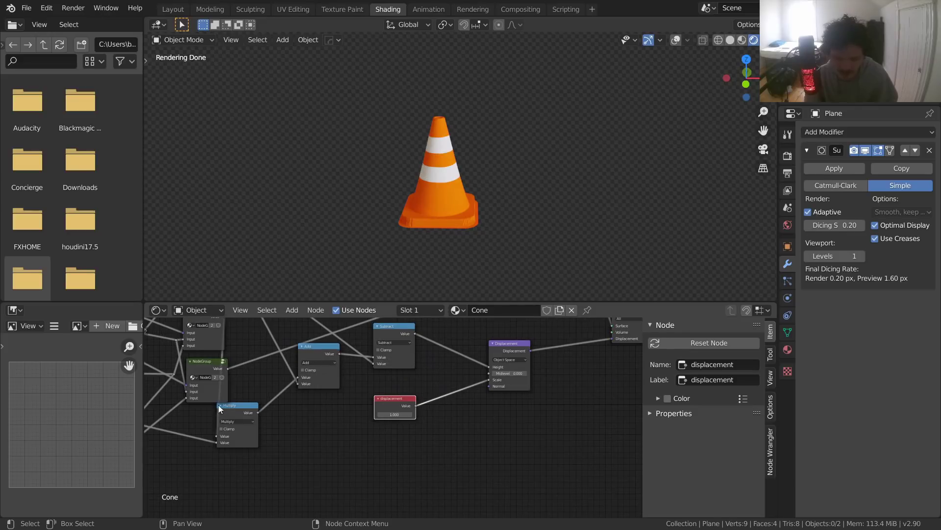
pyautogui.moveTo(495, 380); pyautogui.dragTo(501, 361)
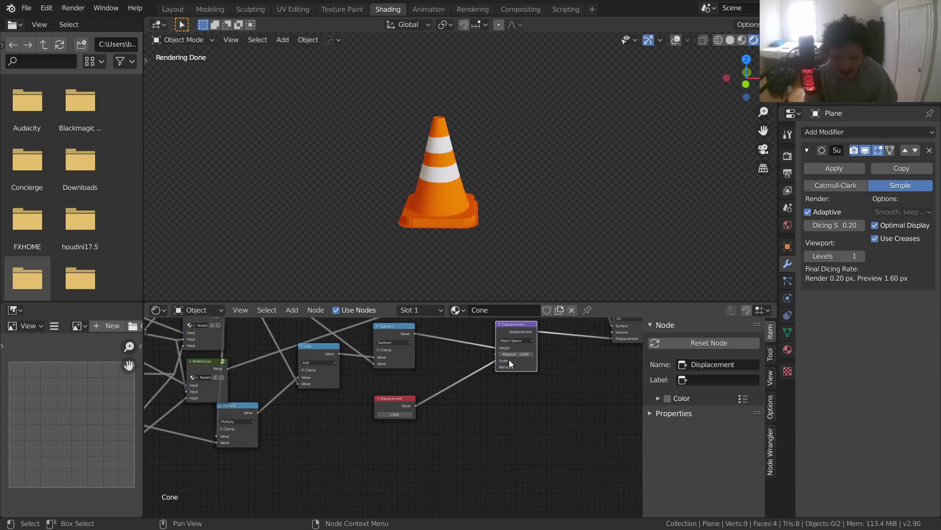
# Step: Move the displacement value node to the end of the parameter node column, directly beneath the margin node
pyautogui.scroll(-3, 390, 407)
pyautogui.moveTo(368, 396); pyautogui.dragTo(401, 397, button='middle')
pyautogui.moveTo(394, 394); pyautogui.dragTo(237, 466)
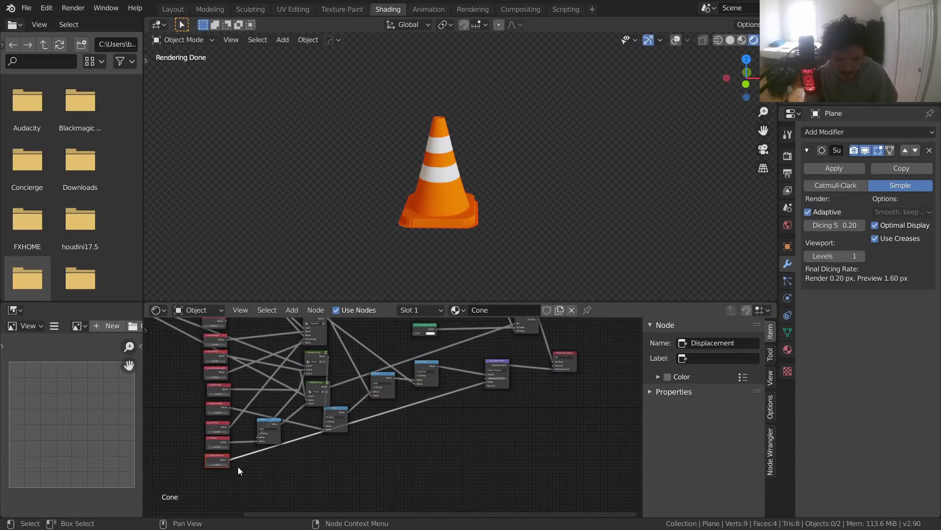
pyautogui.scroll(5, 239, 467)
pyautogui.moveTo(323, 441); pyautogui.dragTo(446, 442, button='middle')
pyautogui.scroll(5, 393, 441)
pyautogui.moveTo(357, 466); pyautogui.dragTo(439, 417, button='middle')
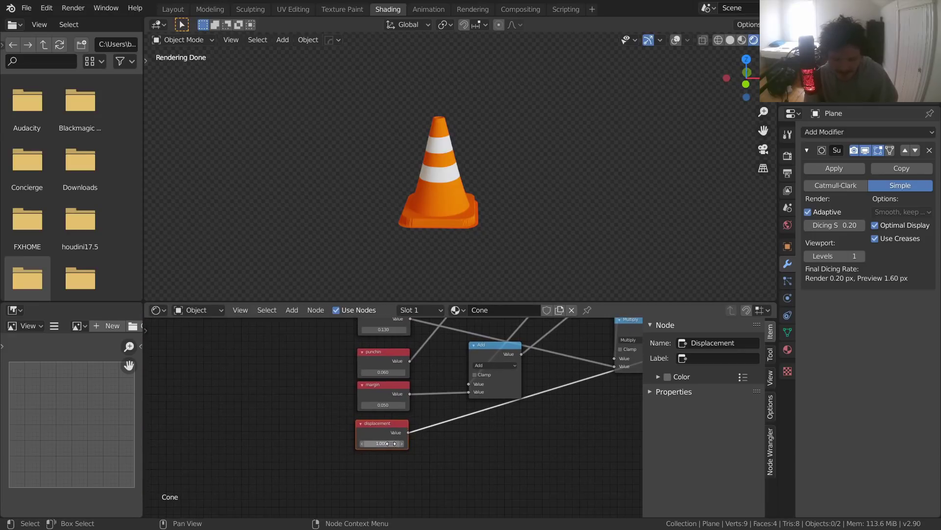
# Step: Test the displacement value at 0, then bring it back to 1
pyautogui.write('0')
pyautogui.press('Return')
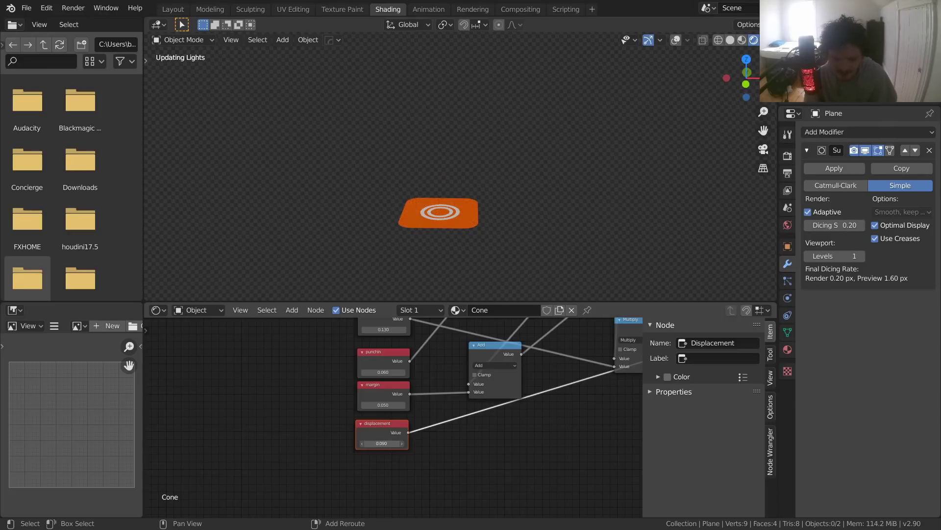
pyautogui.moveTo(382, 444); pyautogui.dragTo(428, 444)
pyautogui.scroll(-3, 478, 428)
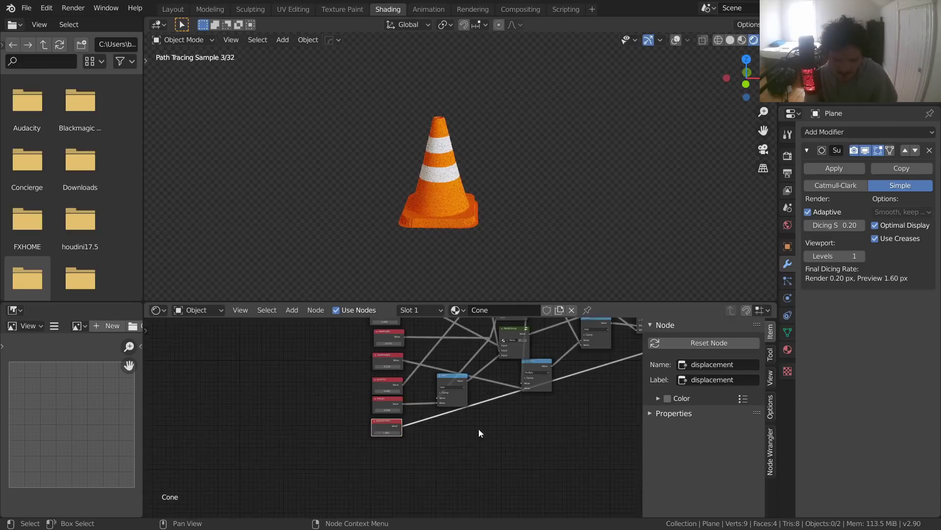
# Step: Shift the Mix Shader and Material Output group, then the Diffuse BSDF node, away from the Mix node to free space
pyautogui.scroll(-1, 478, 428)
pyautogui.moveTo(598, 390); pyautogui.dragTo(281, 458, button='middle')
pyautogui.moveTo(388, 341); pyautogui.dragTo(433, 410, button='middle')
pyautogui.scroll(5, 432, 410)
pyautogui.moveTo(406, 375); pyautogui.dragTo(360, 401, button='middle')
pyautogui.moveTo(566, 500); pyautogui.dragTo(452, 380)
pyautogui.press('g')
pyautogui.click(518, 398)
pyautogui.moveTo(357, 372); pyautogui.dragTo(420, 376)
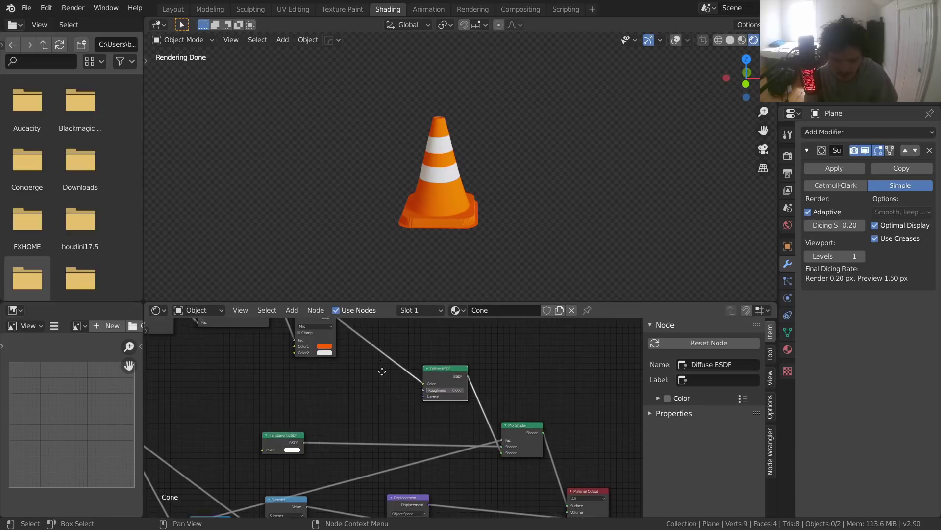
# Step: Duplicate the Mix node and insert the copy into the link between the Mix and Diffuse BSDF nodes
pyautogui.moveTo(319, 306); pyautogui.dragTo(334, 361, button='middle')
pyautogui.click(335, 362)
pyautogui.hotkey('shift', 'd')
pyautogui.click(402, 386)
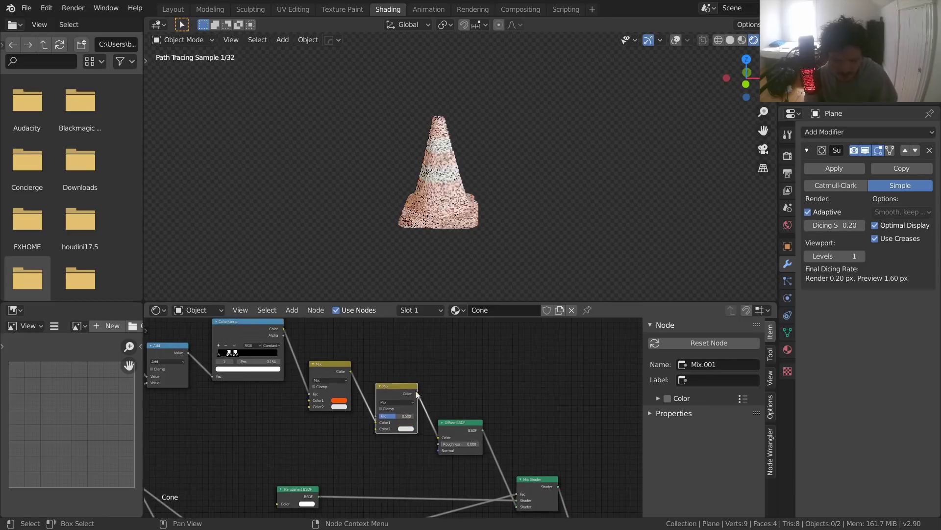
# Step: Set the second Mix node's Color2 to full-brightness white
pyautogui.scroll(2, 416, 415)
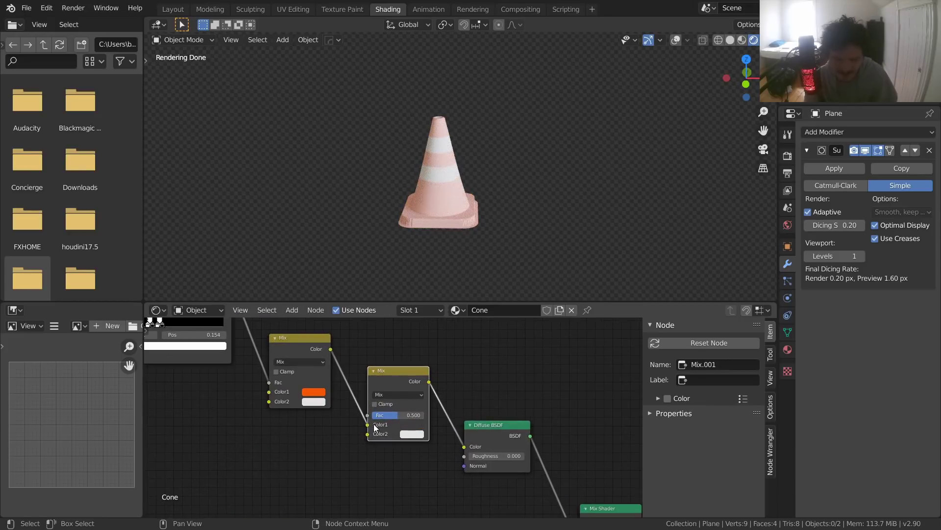
pyautogui.scroll(-2, 365, 418)
pyautogui.scroll(1, 376, 414)
pyautogui.click(412, 433)
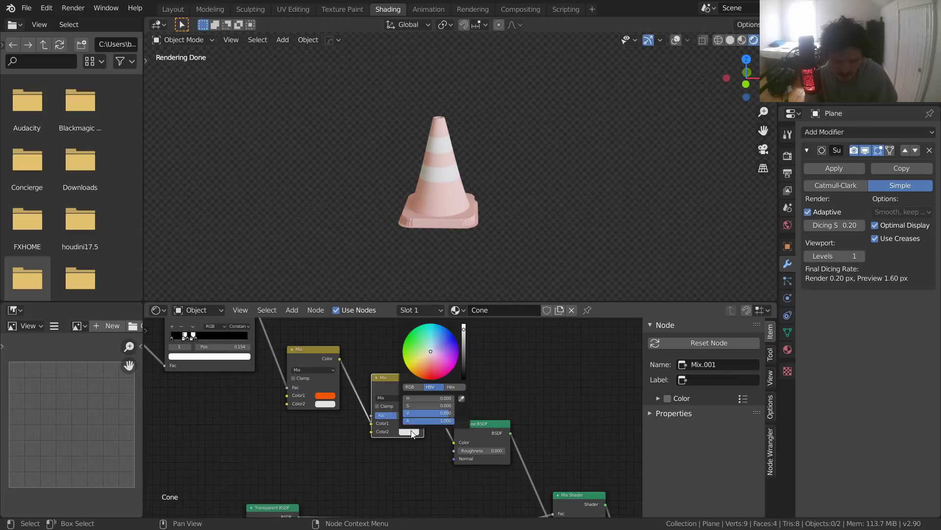
pyautogui.moveTo(464, 331); pyautogui.dragTo(464, 321)
# Step: Connect the displacement value node to the second Mix node's Fac input and save the file
pyautogui.scroll(-5, 287, 427)
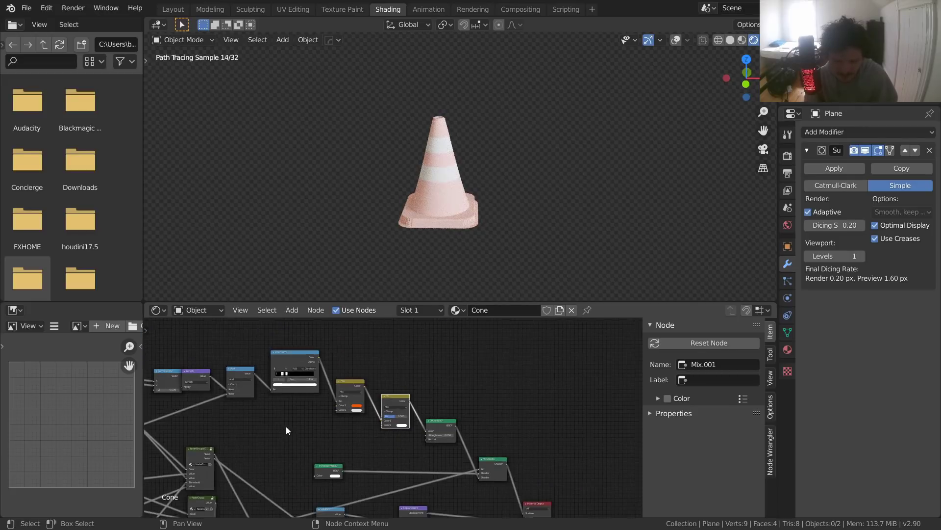
pyautogui.moveTo(288, 433); pyautogui.dragTo(377, 376, button='middle')
pyautogui.click(283, 496)
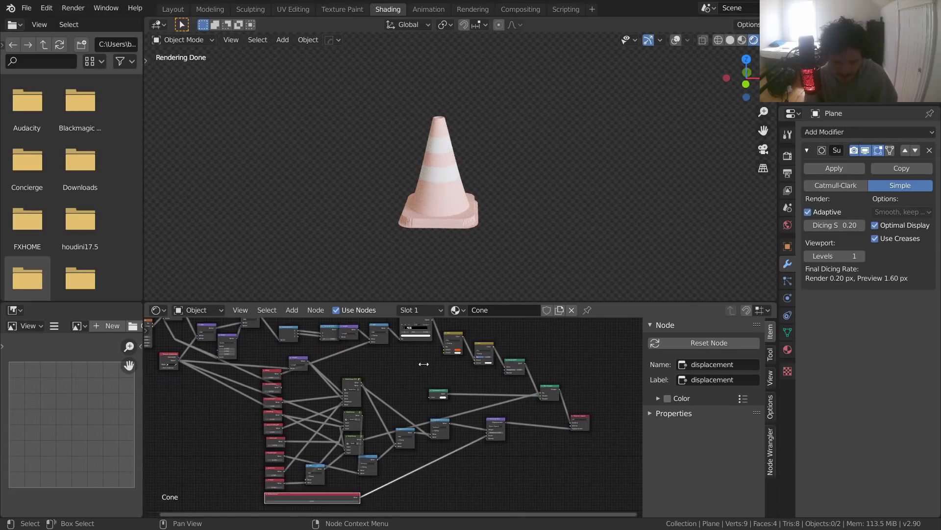
pyautogui.moveTo(360, 497); pyautogui.dragTo(474, 358)
pyautogui.hotkey('ctrl', 's')
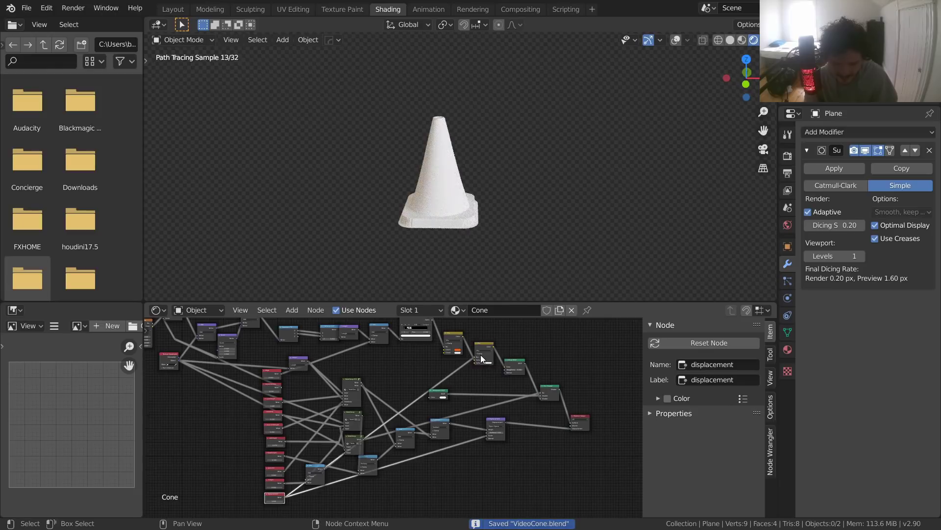
# Step: Move the first Mix node's link from Color1 to Color2 on the second Mix node, then save the file
pyautogui.scroll(3, 476, 364)
pyautogui.moveTo(477, 363); pyautogui.dragTo(287, 423, button='middle')
pyautogui.scroll(4, 294, 412)
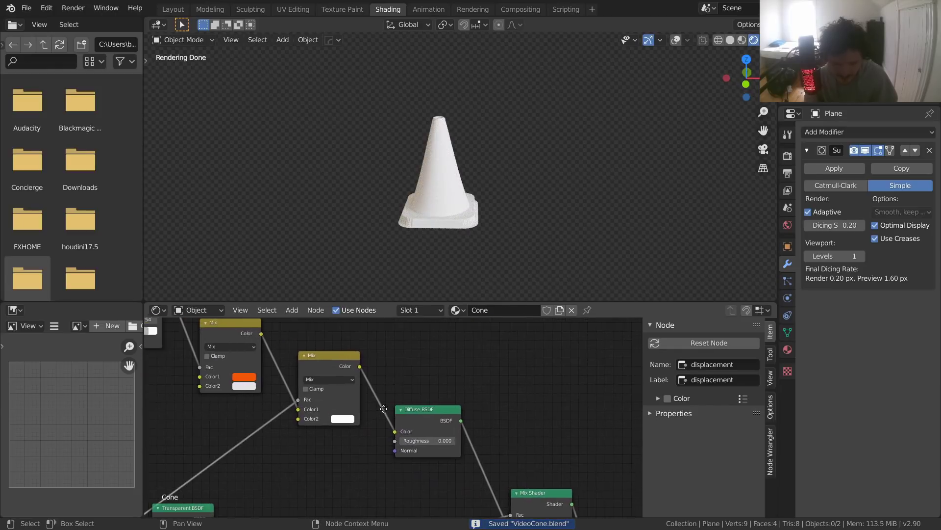
pyautogui.click(327, 357)
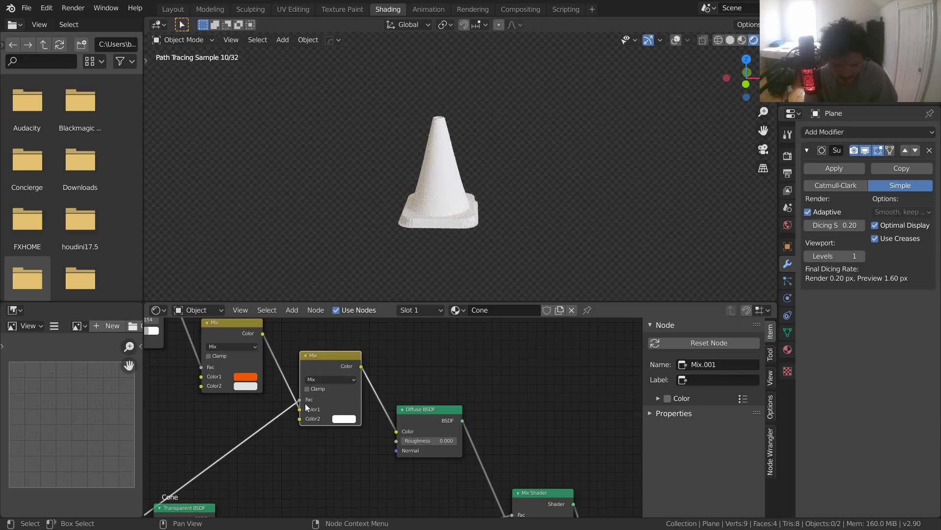
pyautogui.moveTo(301, 400); pyautogui.dragTo(337, 408, button='middle')
pyautogui.moveTo(340, 407); pyautogui.dragTo(338, 417)
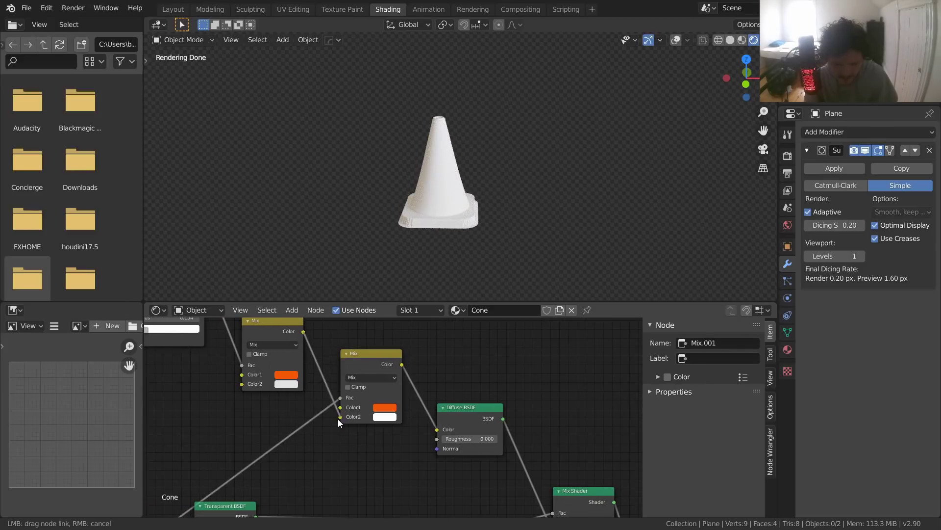
pyautogui.moveTo(337, 419); pyautogui.dragTo(437, 330, button='middle')
pyautogui.scroll(-8, 402, 393)
pyautogui.scroll(8, 382, 413)
pyautogui.scroll(6, 361, 413)
pyautogui.moveTo(462, 219); pyautogui.dragTo(455, 192, button='middle')
pyautogui.scroll(1, 455, 193)
pyautogui.hotkey('ctrl', 's')
# Step: Lower the displacement value to 0 to check the flattened cone's colour
pyautogui.scroll(2, 455, 193)
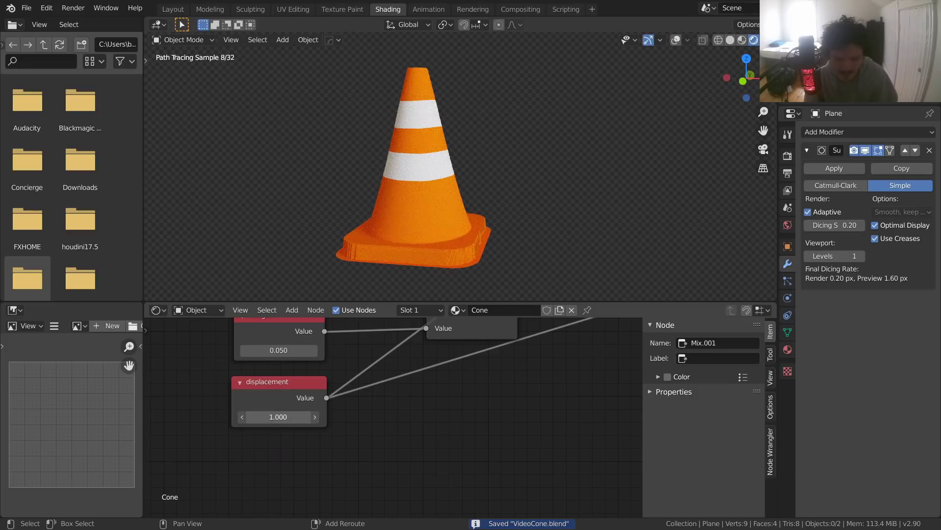
pyautogui.moveTo(278, 417); pyautogui.dragTo(268, 417)
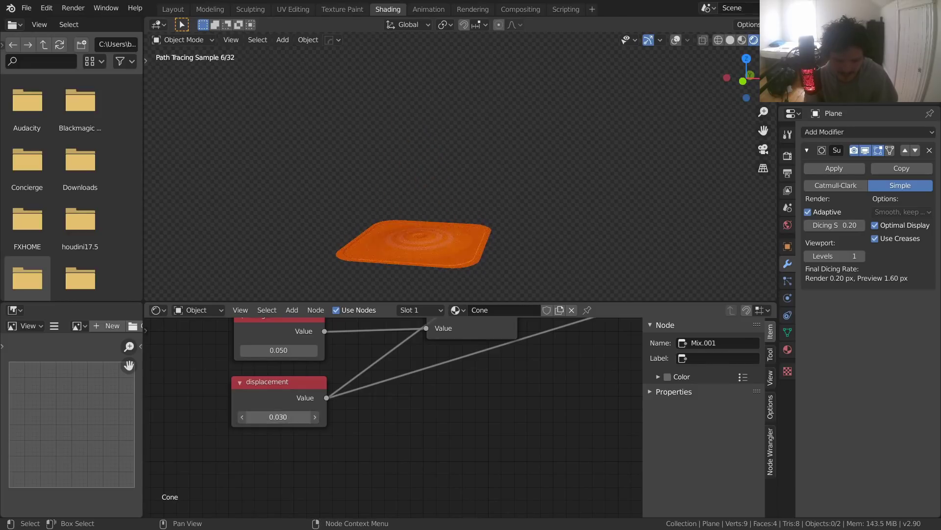
pyautogui.click(297, 417)
# Step: Change the second Mix node's Color1 to white by reducing its saturation to 0
pyautogui.scroll(-6, 374, 457)
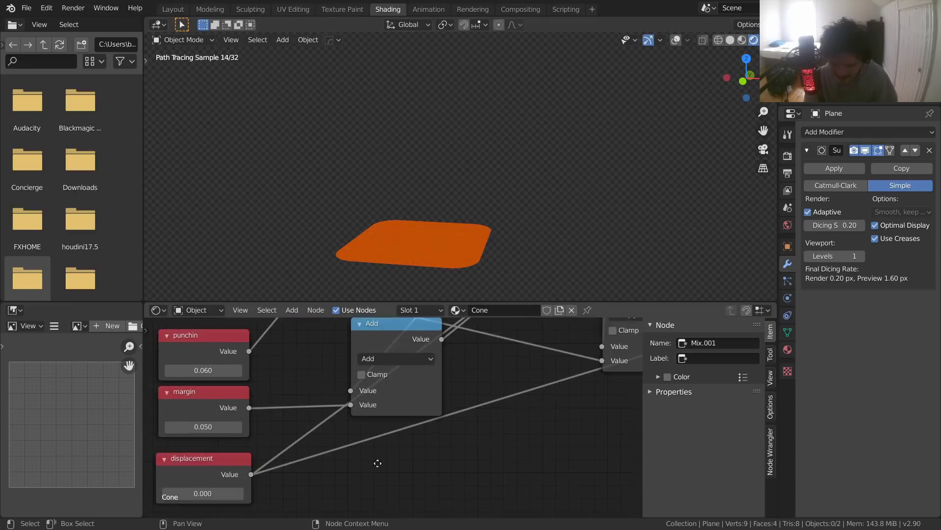
pyautogui.scroll(6, 377, 421)
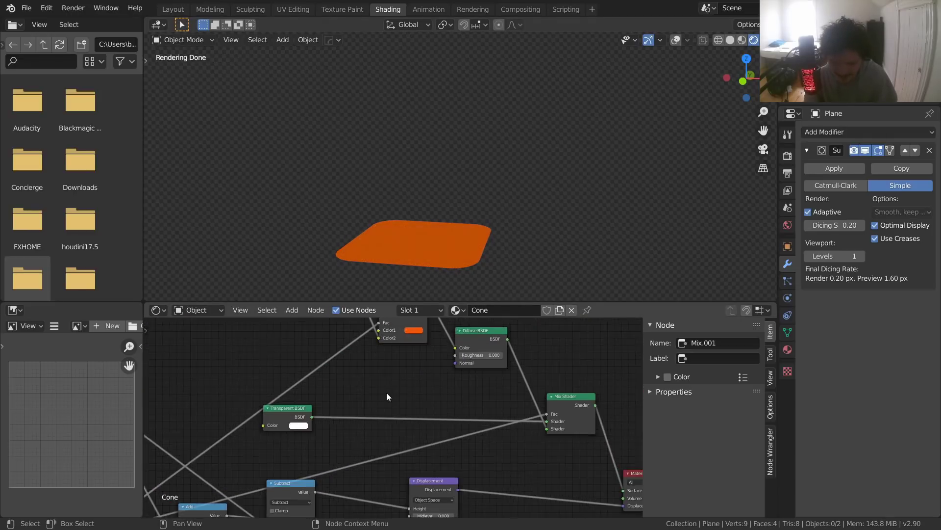
pyautogui.click(376, 423)
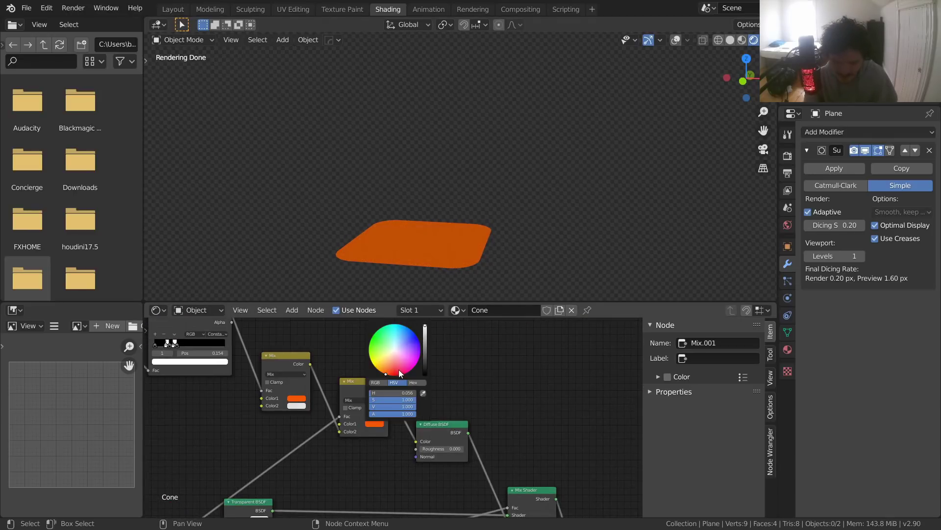
pyautogui.moveTo(393, 401); pyautogui.dragTo(372, 401)
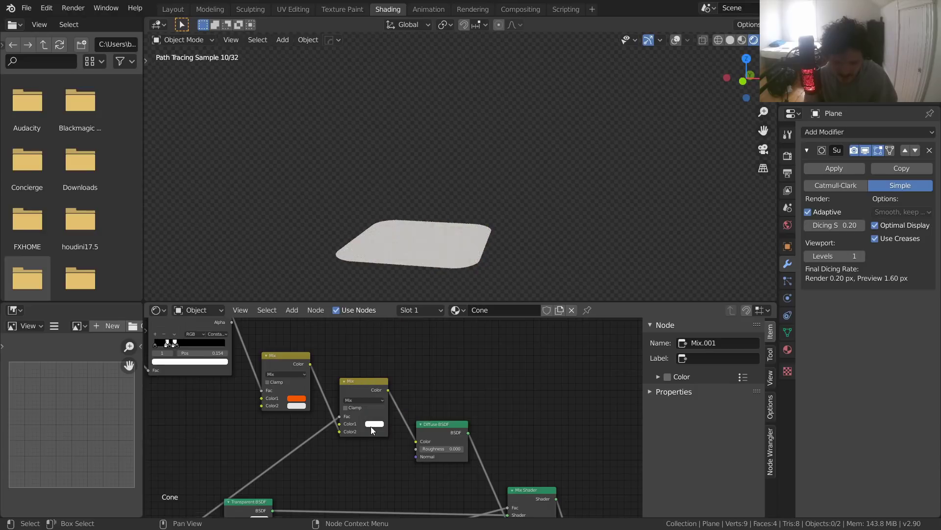
# Step: Test how the colour fades at different displacement values and finish with the value at 1
pyautogui.scroll(-6, 371, 426)
pyautogui.scroll(5, 444, 363)
pyautogui.moveTo(469, 416); pyautogui.dragTo(339, 427, button='middle')
pyautogui.write('6')
pyautogui.press('Return')
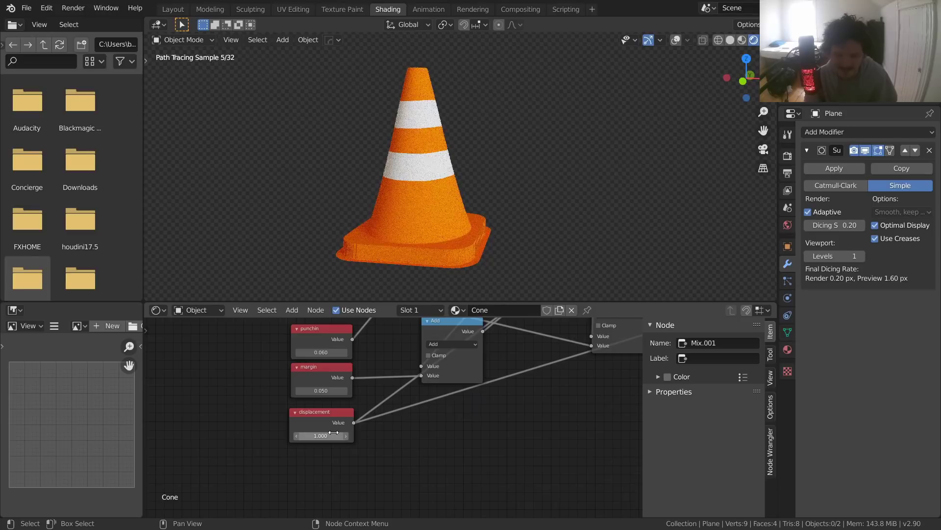
pyautogui.moveTo(320, 435)
pyautogui.mouseDown()
pyautogui.moveTo(299, 435)
pyautogui.moveTo(330, 436)
pyautogui.mouseUp()
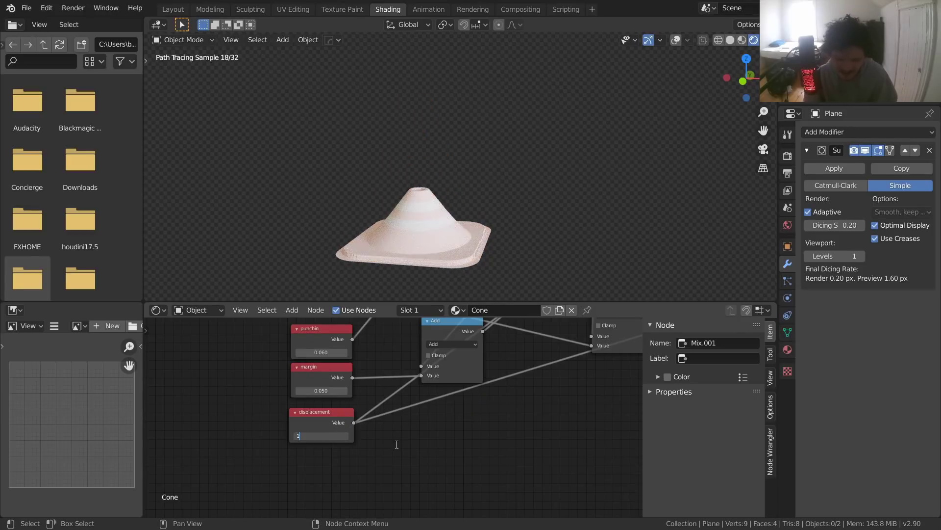
pyautogui.press('Return')
# Step: Move the Mix Shader node slightly closer to the Diffuse BSDF node and save the file
pyautogui.scroll(-5, 403, 439)
pyautogui.moveTo(532, 401); pyautogui.dragTo(275, 497, button='middle')
pyautogui.moveTo(528, 373); pyautogui.dragTo(416, 418, button='middle')
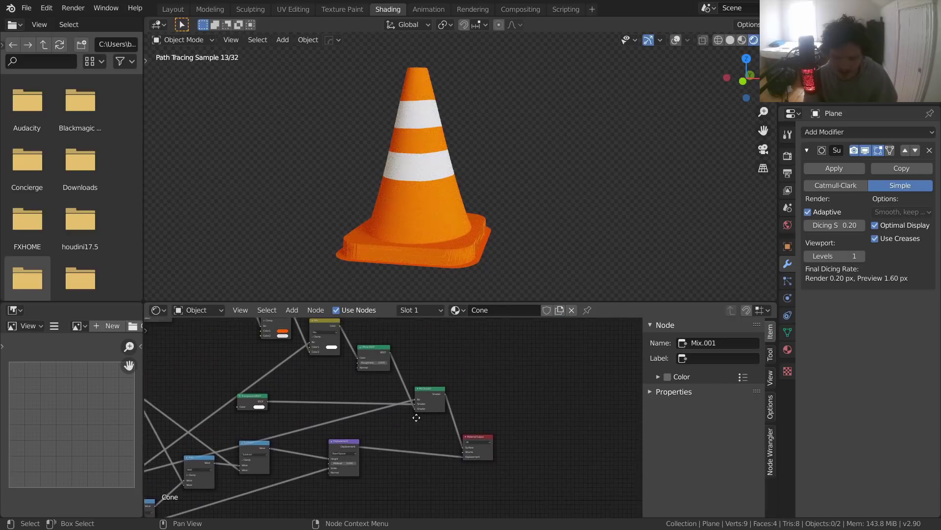
pyautogui.scroll(2, 444, 421)
pyautogui.moveTo(436, 376); pyautogui.dragTo(420, 379)
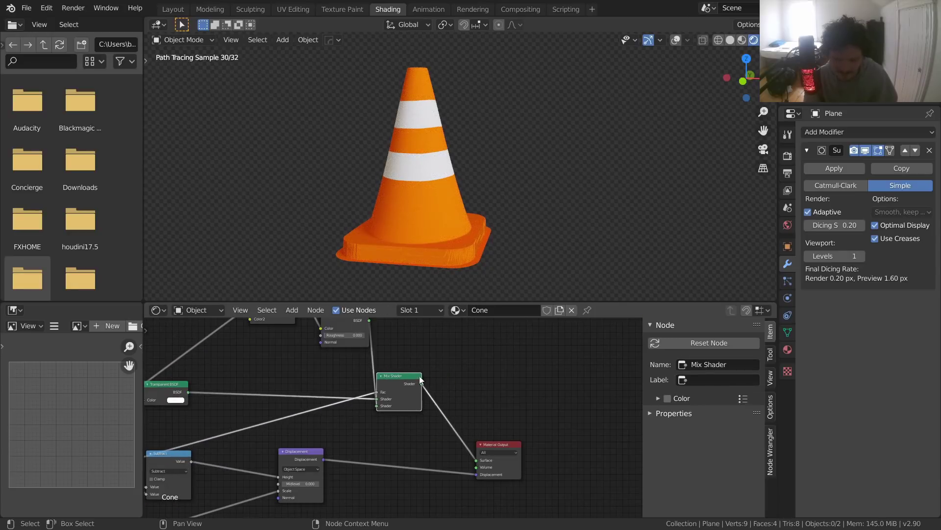
pyautogui.hotkey('ctrl', 's')
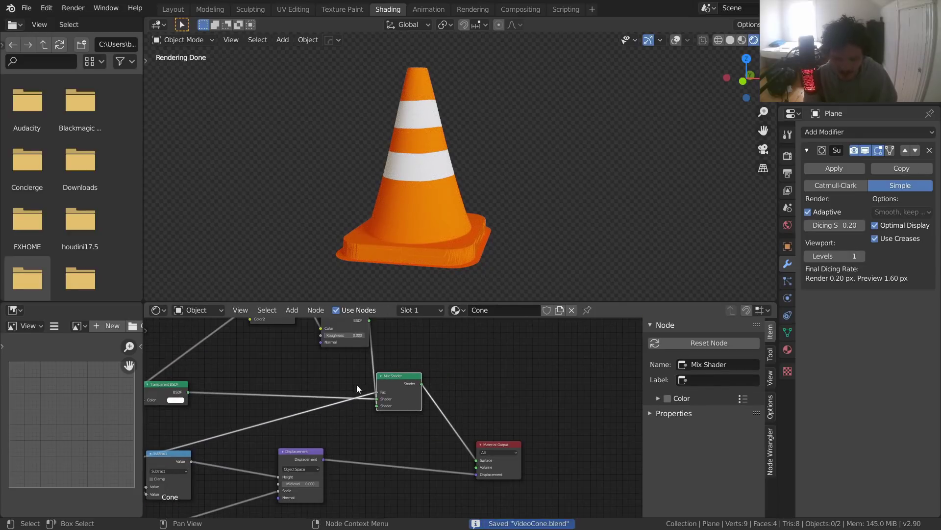
# Step: Add a Math node to the link feeding the Mix Shader's Fac input
pyautogui.moveTo(357, 384); pyautogui.dragTo(568, 309, button='middle')
pyautogui.moveTo(468, 402); pyautogui.dragTo(227, 464, button='middle')
pyautogui.moveTo(236, 380); pyautogui.dragTo(393, 384, button='middle')
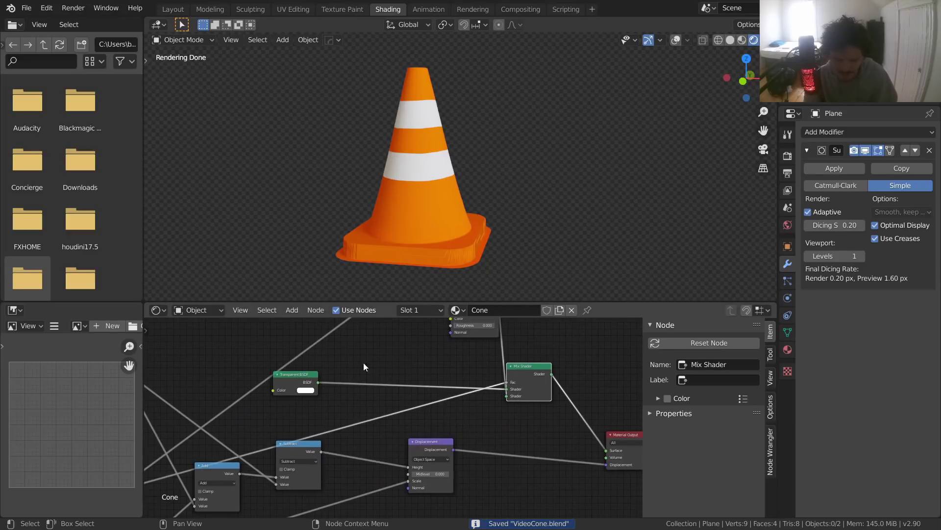
pyautogui.hotkey('shift', 'a')
pyautogui.click(373, 348)
pyautogui.write('math')
pyautogui.press('Return')
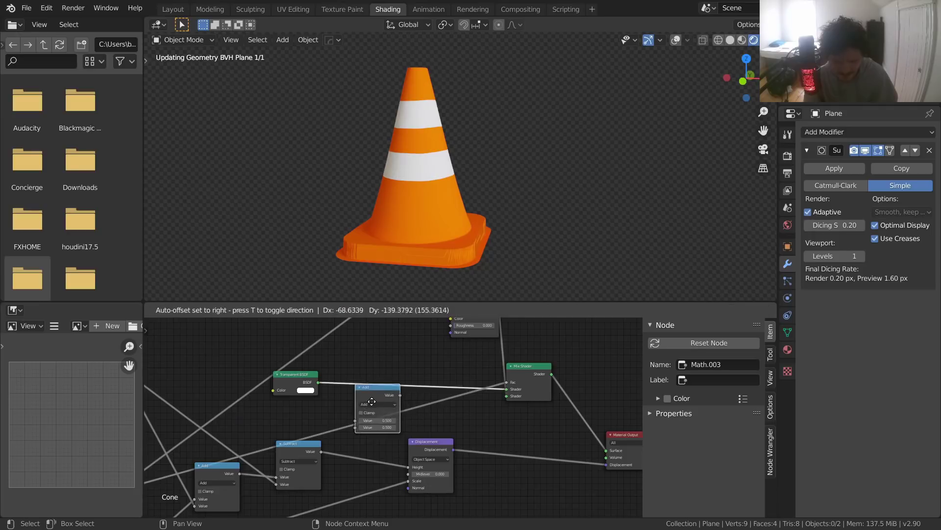
pyautogui.click(374, 411)
# Step: Connect the displacement value to the new Math node's second input and set its operation to Subtract
pyautogui.scroll(-3, 367, 417)
pyautogui.moveTo(280, 431); pyautogui.dragTo(446, 363, button='middle')
pyautogui.scroll(-2, 431, 382)
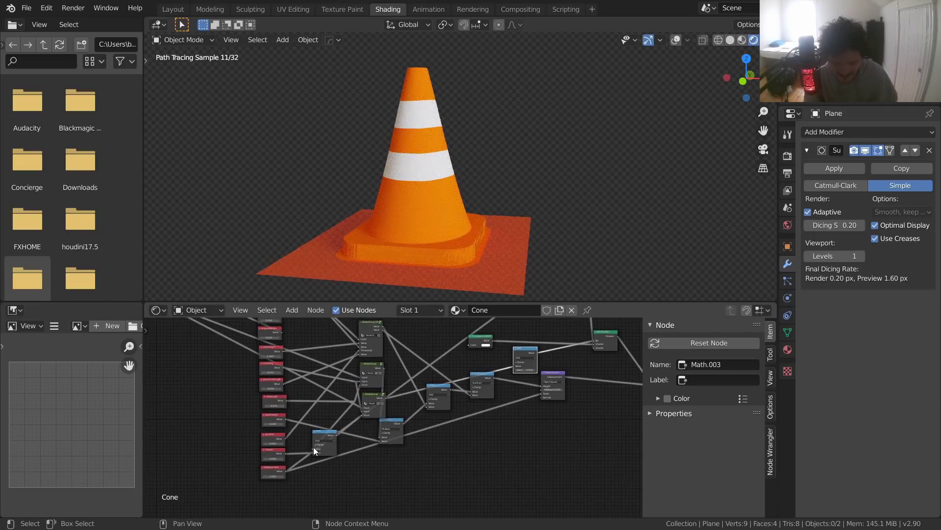
pyautogui.moveTo(286, 471); pyautogui.dragTo(511, 372)
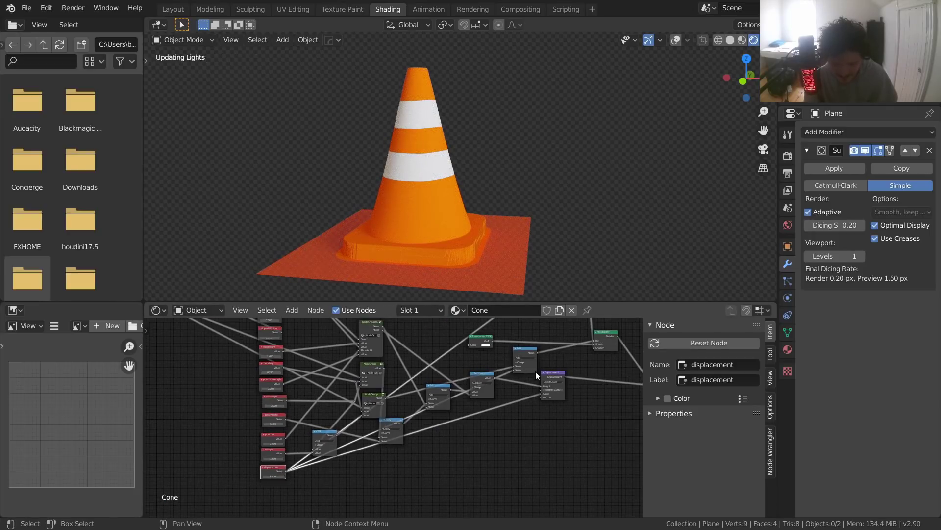
pyautogui.scroll(2, 533, 371)
pyautogui.moveTo(540, 362); pyautogui.dragTo(480, 394, button='middle')
pyautogui.click(501, 373)
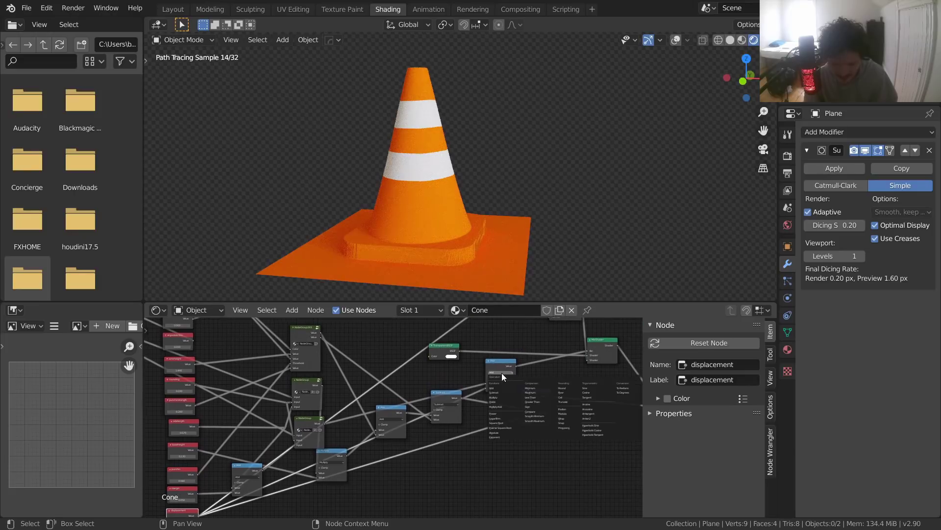
pyautogui.press('s')
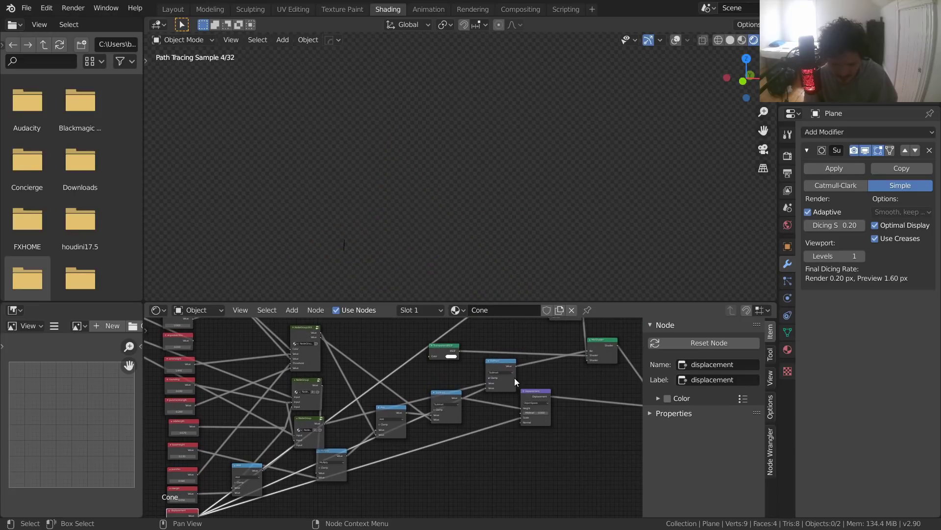
# Step: Delete the Subtract node feeding the Mix Shader's Fac while keeping the original link, and save the file
pyautogui.click(500, 369)
pyautogui.press('x')
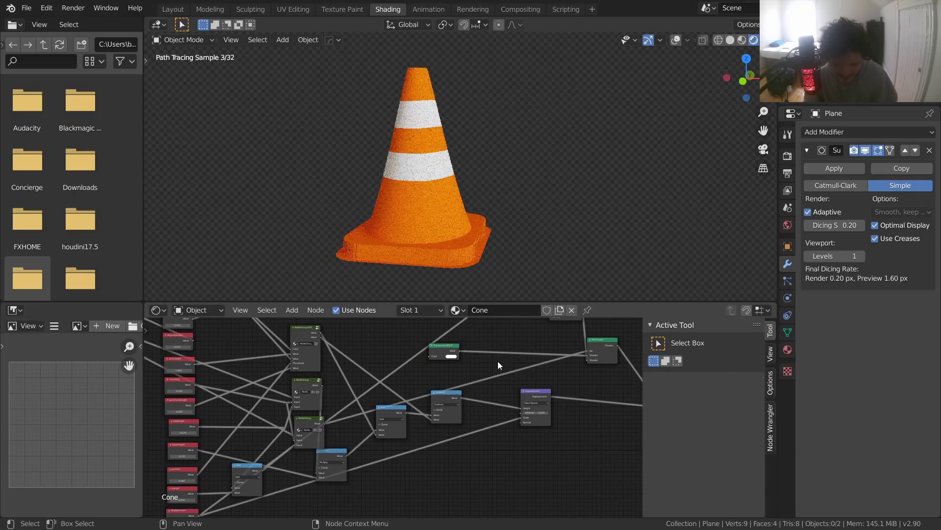
pyautogui.hotkey('ctrl', 's')
# Step: Rename the displacement Value node and its label to "transition" and save the file
pyautogui.moveTo(554, 361); pyautogui.dragTo(484, 389, button='middle')
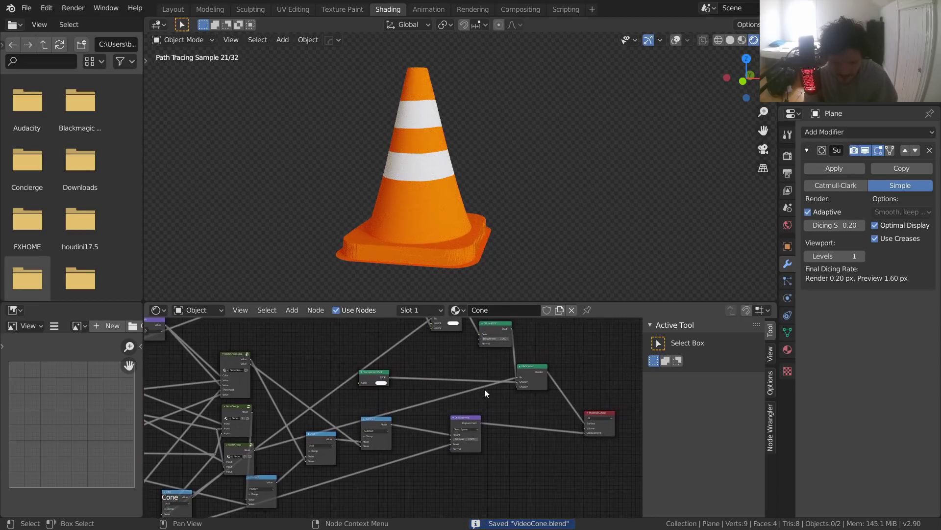
pyautogui.scroll(-2, 463, 228)
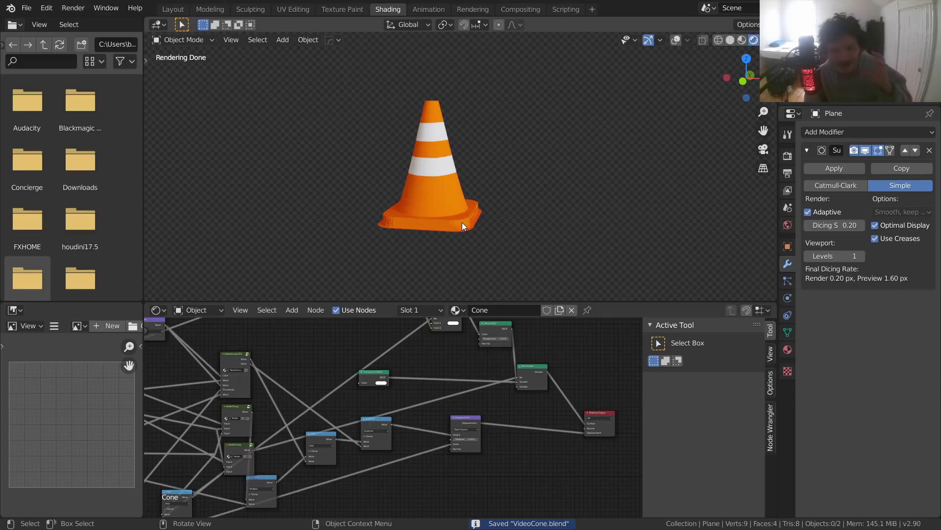
pyautogui.scroll(-1, 396, 387)
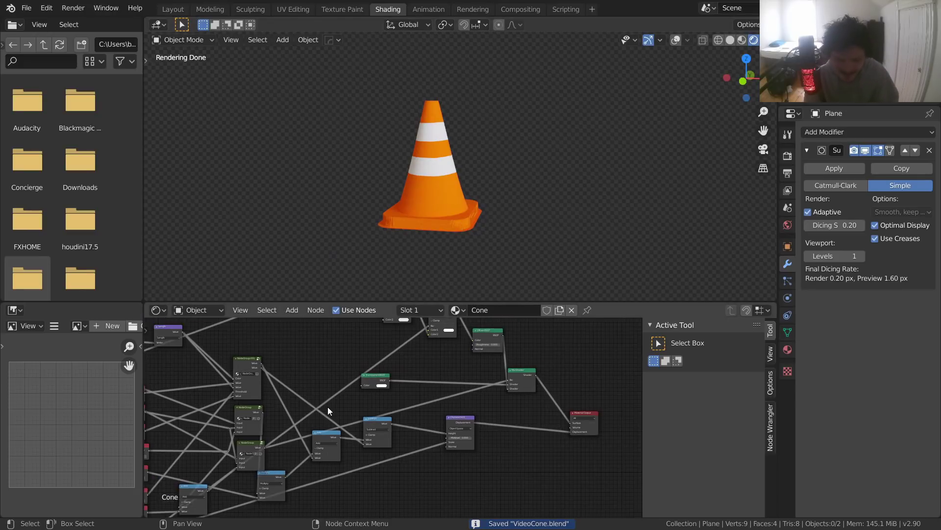
pyautogui.moveTo(236, 412); pyautogui.dragTo(478, 330, button='middle')
pyautogui.scroll(5, 422, 431)
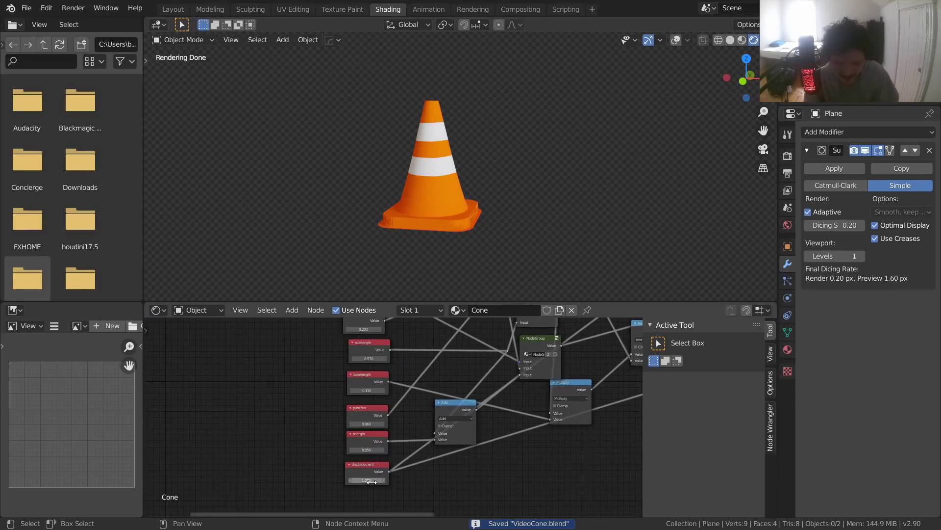
pyautogui.click(365, 466)
pyautogui.click(721, 369)
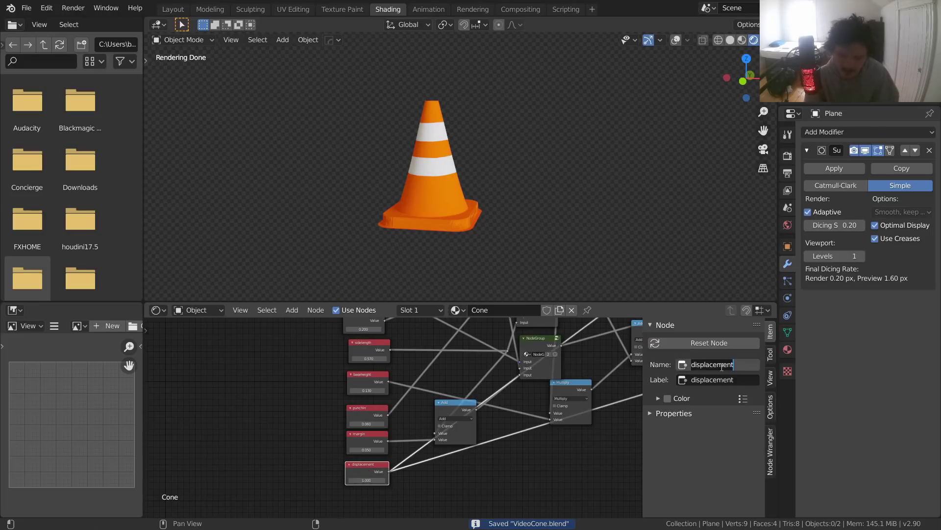
pyautogui.write('transition')
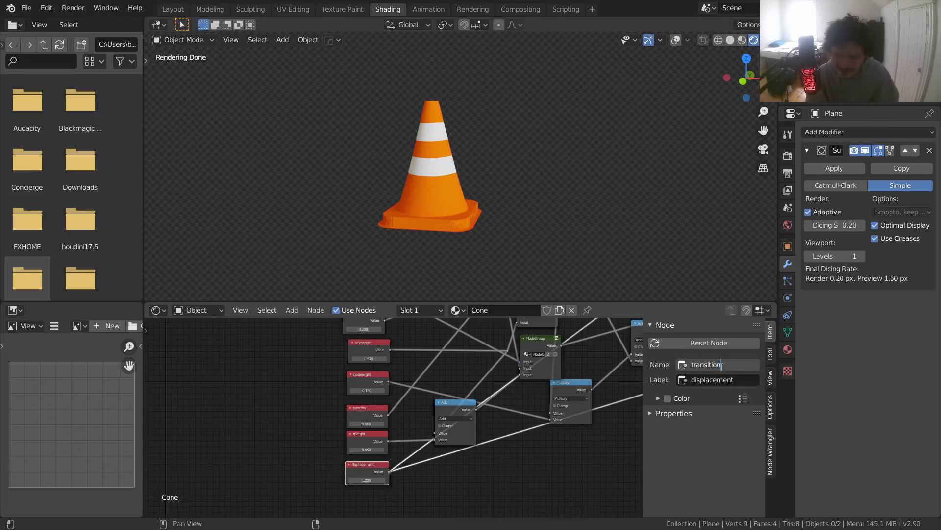
pyautogui.press('Return')
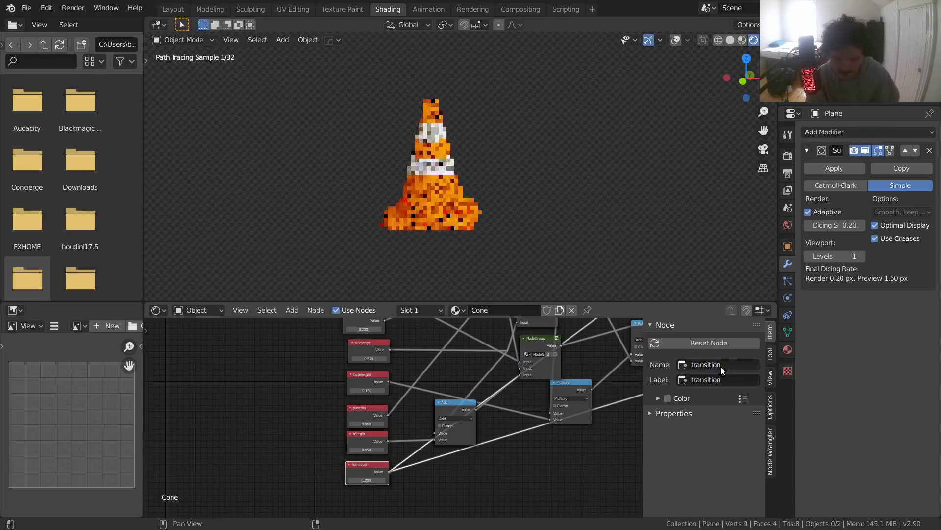
pyautogui.hotkey('ctrl', 's')
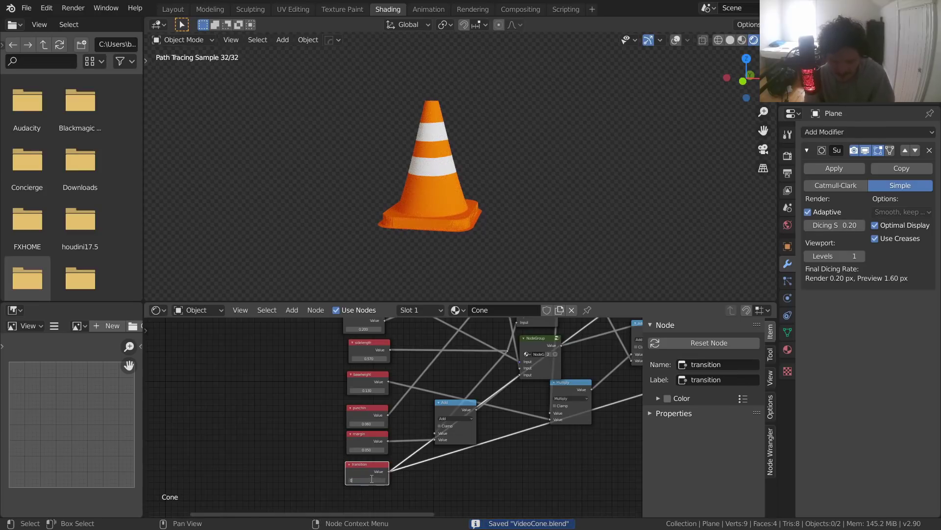
# Step: Test a different value on the transition node and restore it to 1.000
pyautogui.press('Return')
pyautogui.moveTo(379, 480); pyautogui.dragTo(331, 480)
pyautogui.press('Return')
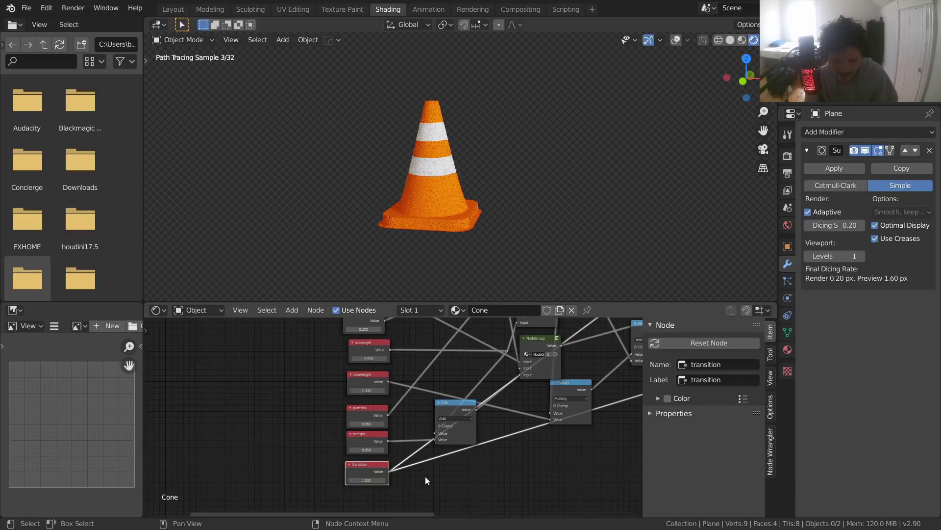
# Step: Tidy the stripe nodes by moving the Length node and the vector Add and Scale nodes closer to the Separate XYZ node
pyautogui.scroll(-5, 425, 475)
pyautogui.scroll(5, 366, 439)
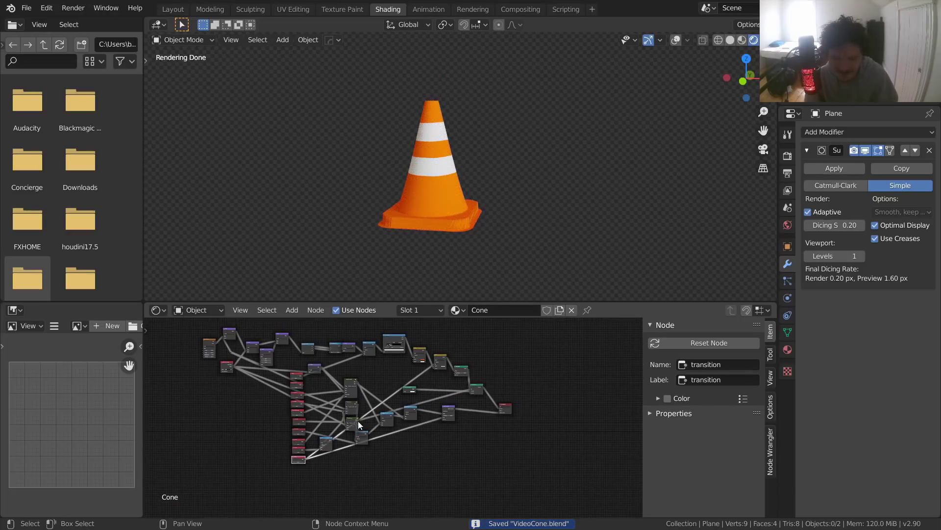
pyautogui.scroll(5, 354, 445)
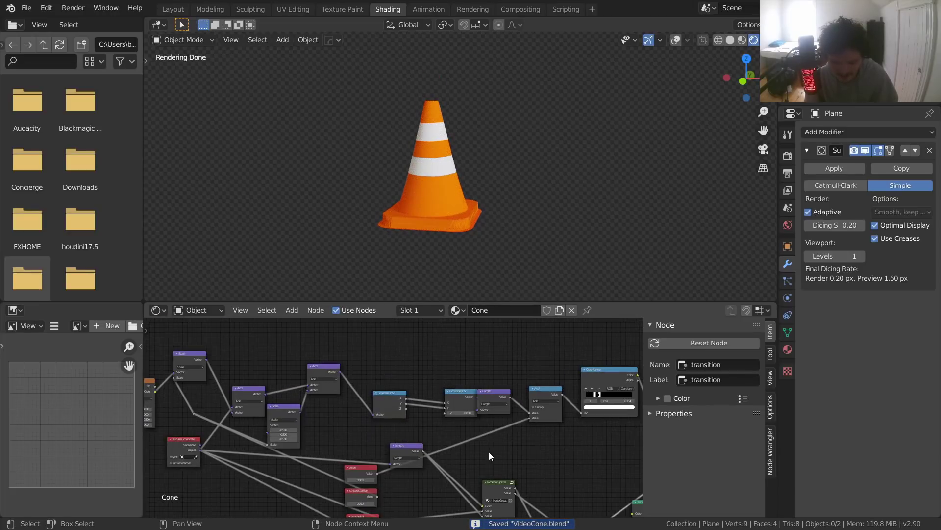
pyautogui.moveTo(398, 462)
pyautogui.mouseDown()
pyautogui.moveTo(456, 455)
pyautogui.moveTo(366, 395)
pyautogui.mouseUp()
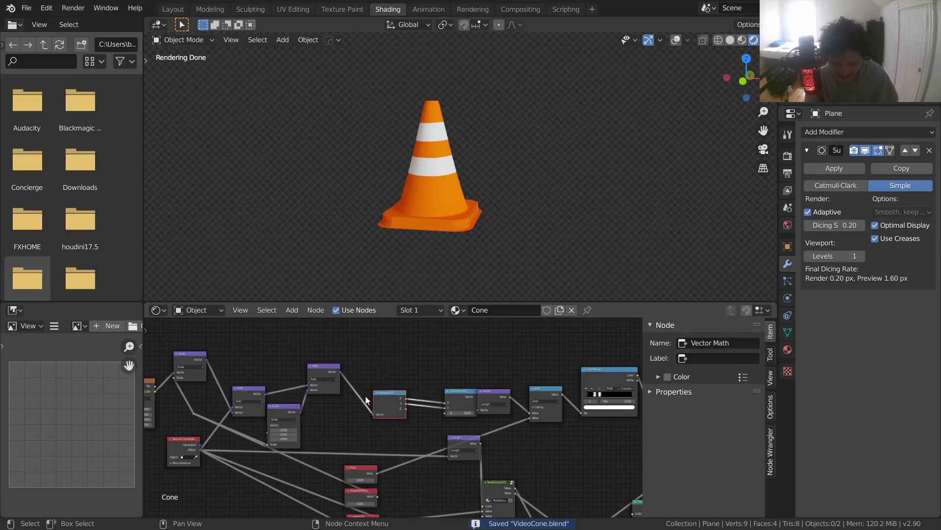
pyautogui.press('g')
pyautogui.click(392, 398)
pyautogui.moveTo(329, 394); pyautogui.dragTo(422, 419, button='middle')
pyautogui.moveTo(448, 461); pyautogui.dragTo(287, 368)
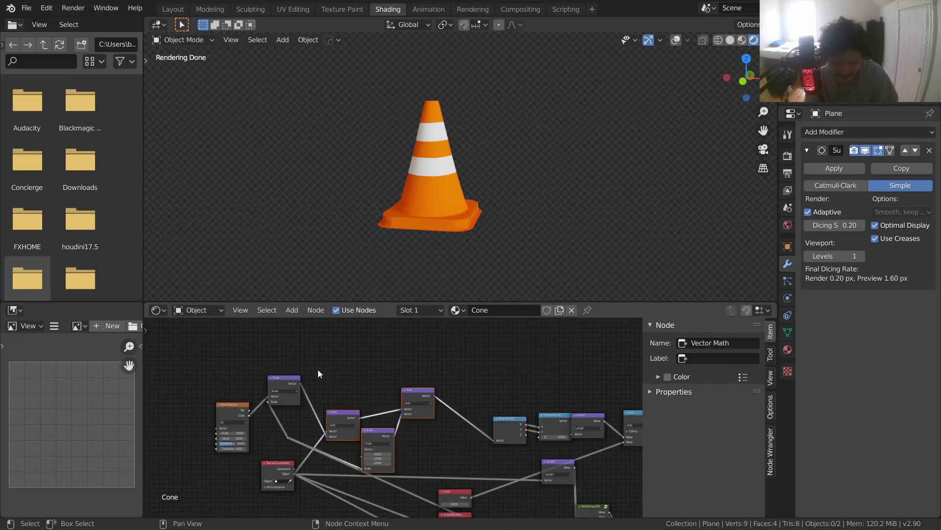
pyautogui.press('g')
pyautogui.click(360, 404)
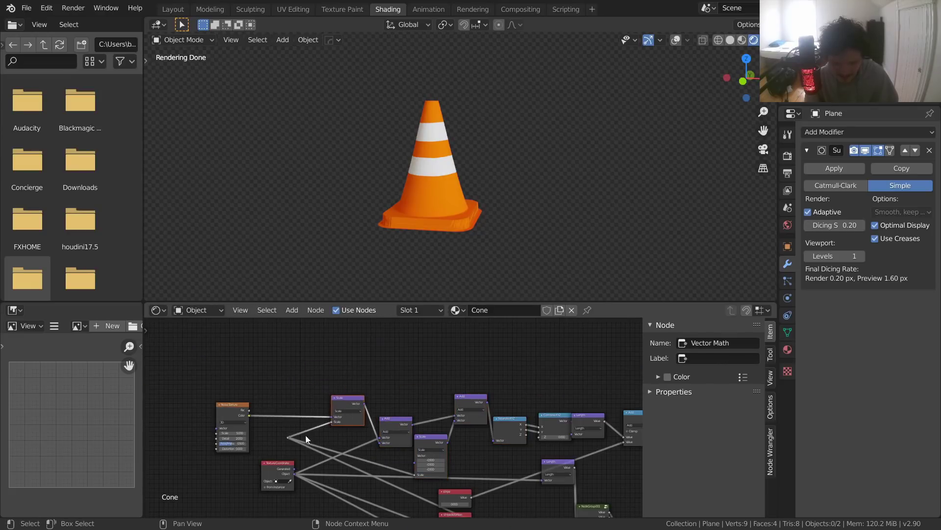
# Step: Move the Scale input's reroute and the Noise Texture closer to the Scale node, and set the Texture Coordinate node apart
pyautogui.moveTo(281, 445); pyautogui.dragTo(309, 430)
pyautogui.press('g')
pyautogui.click(363, 441)
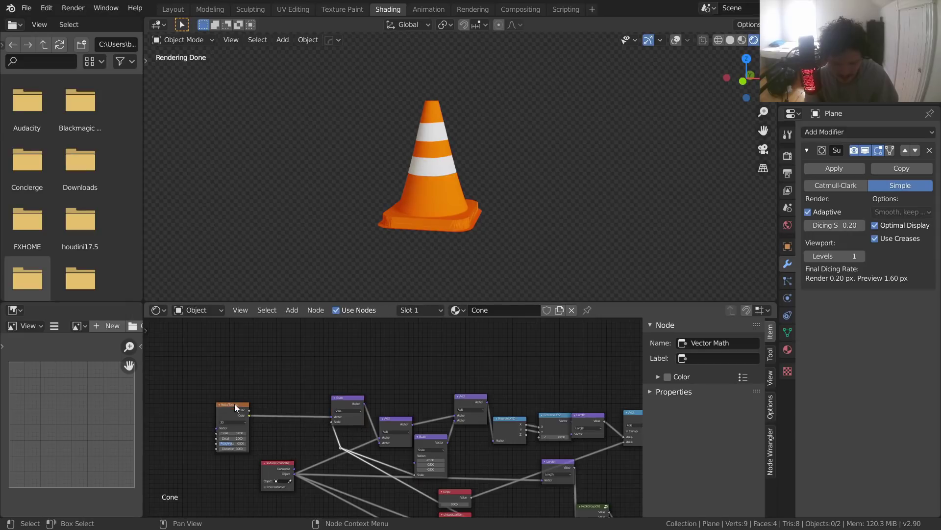
pyautogui.moveTo(234, 404); pyautogui.dragTo(301, 363)
pyautogui.scroll(-3, 297, 407)
pyautogui.moveTo(298, 408); pyautogui.dragTo(292, 370, button='middle')
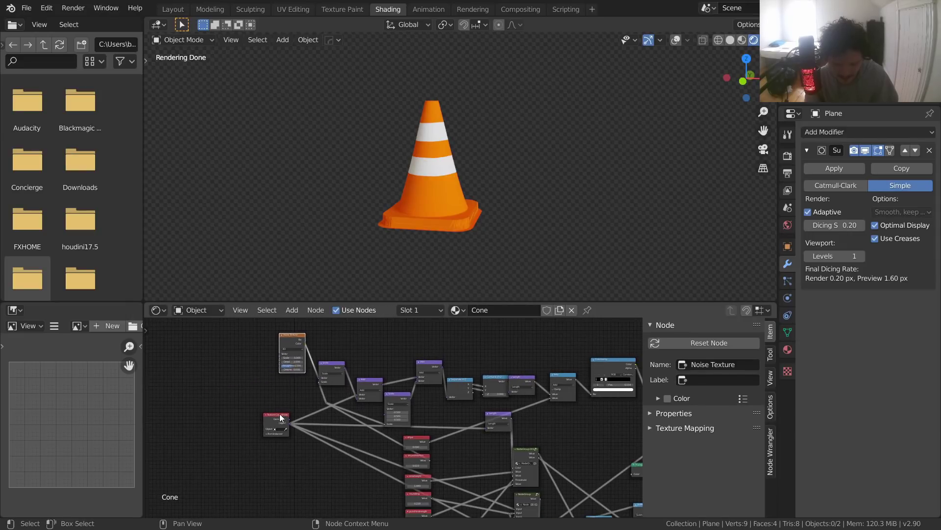
pyautogui.moveTo(279, 415); pyautogui.dragTo(213, 410)
# Step: Group the stripe nodes from the Noise Texture through the ColorRamp, including the lower Length node, and return to the main node tree
pyautogui.moveTo(416, 440); pyautogui.dragTo(387, 386, button='middle')
pyautogui.moveTo(348, 388); pyautogui.dragTo(393, 510)
pyautogui.click(350, 458)
pyautogui.moveTo(304, 380); pyautogui.dragTo(289, 451, button='middle')
pyautogui.scroll(-2, 289, 450)
pyautogui.moveTo(274, 347); pyautogui.dragTo(491, 422)
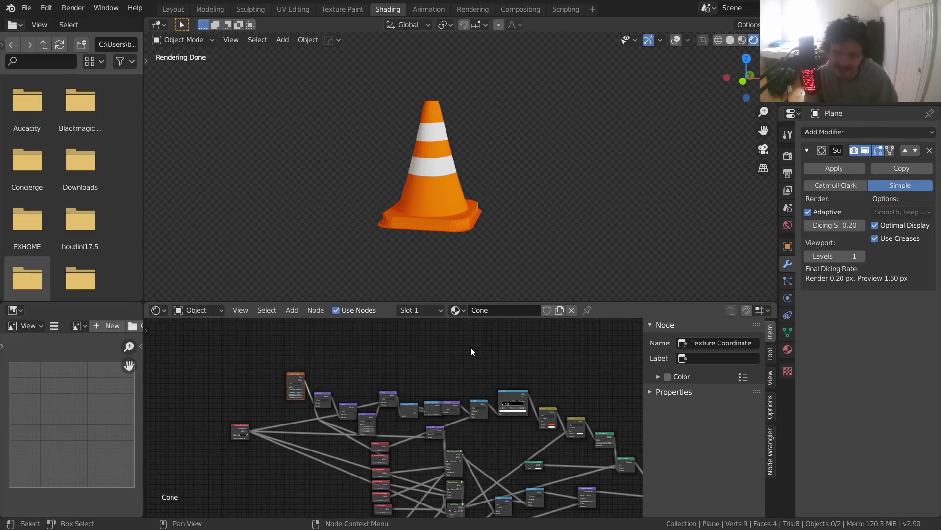
pyautogui.scroll(2, 524, 364)
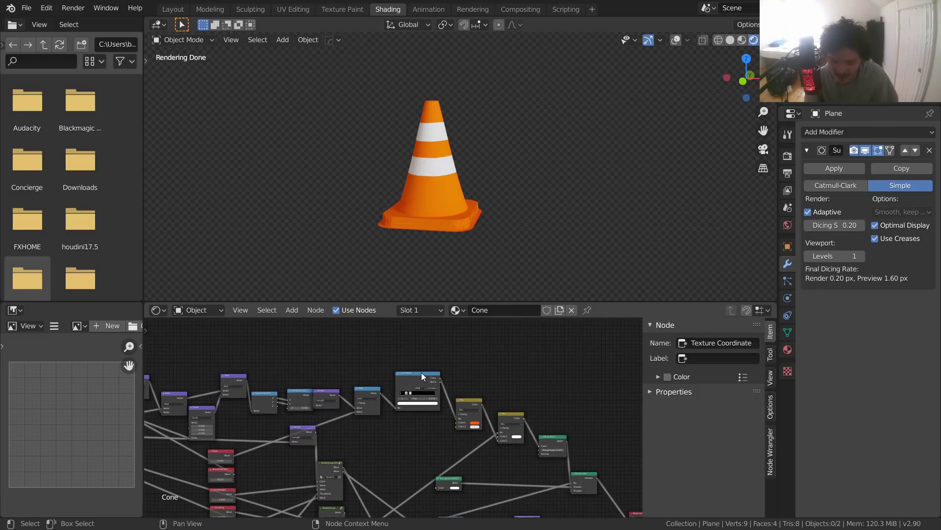
pyautogui.scroll(-3, 421, 374)
pyautogui.moveTo(450, 367); pyautogui.dragTo(237, 446)
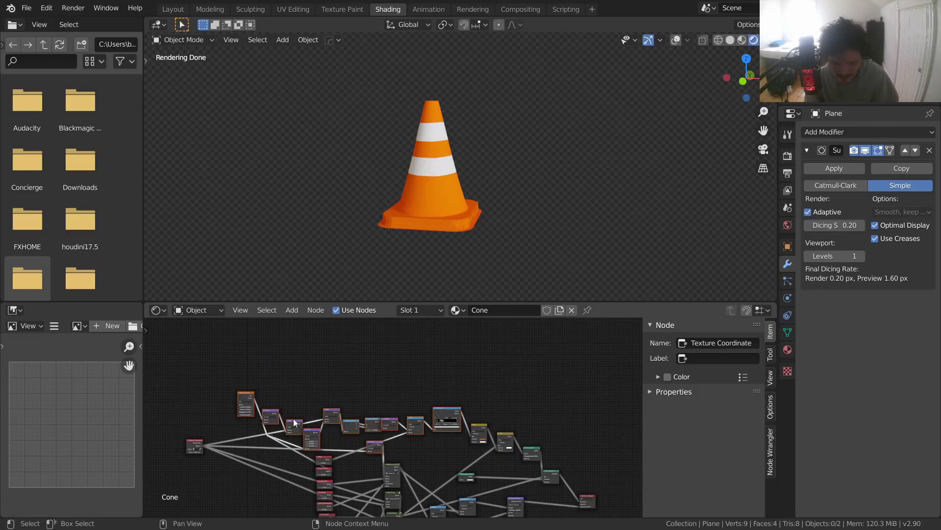
pyautogui.hotkey('ctrl', 'g')
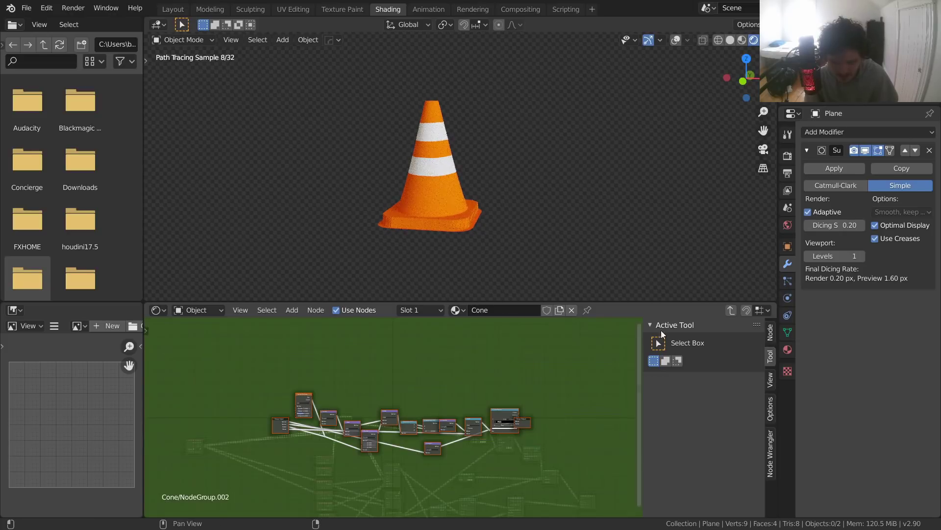
pyautogui.click(730, 312)
# Step: Place the new stripe group above the other node groups and bring the Texture Coordinate node closer to the Value nodes
pyautogui.scroll(4, 384, 412)
pyautogui.press('g')
pyautogui.click(374, 466)
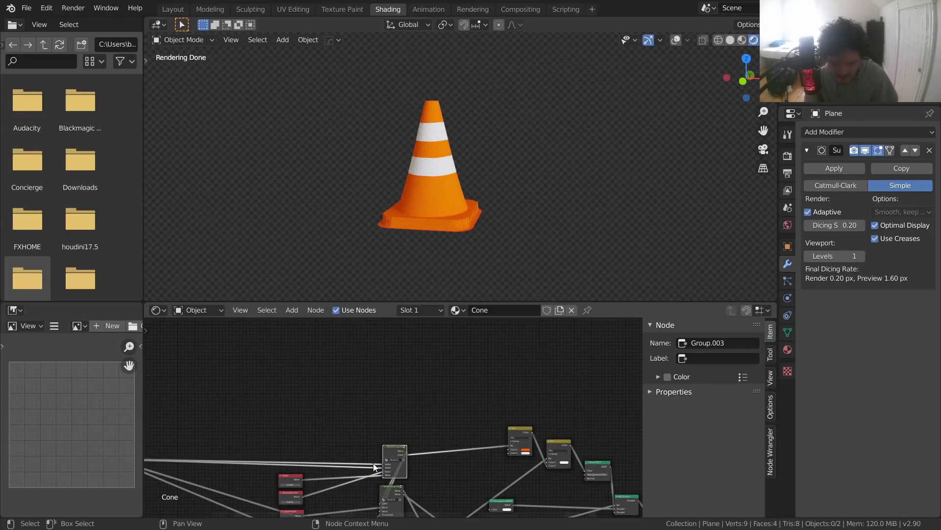
pyautogui.moveTo(373, 464); pyautogui.dragTo(489, 410, button='middle')
pyautogui.click(219, 400)
pyautogui.press('g')
pyautogui.click(383, 370)
pyautogui.scroll(7, 390, 409)
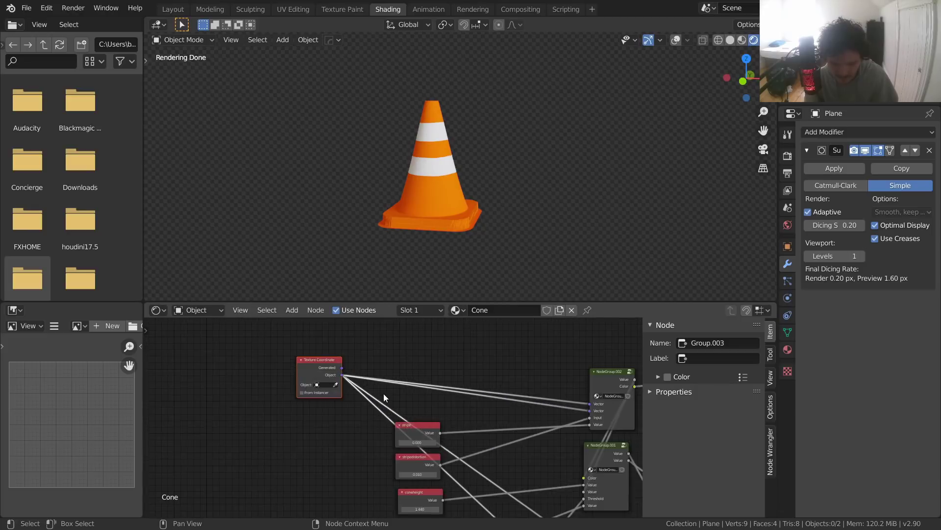
# Step: Add a reroute to the links from the Texture Coordinate's Object output and position it nearer the node groups
pyautogui.scroll(5, 387, 402)
pyautogui.moveTo(366, 422); pyautogui.dragTo(346, 437, button='middle')
pyautogui.keyDown('shift'); pyautogui.moveTo(346, 441); pyautogui.dragTo(364, 369, button='right'); pyautogui.keyUp('shift')
pyautogui.press('g')
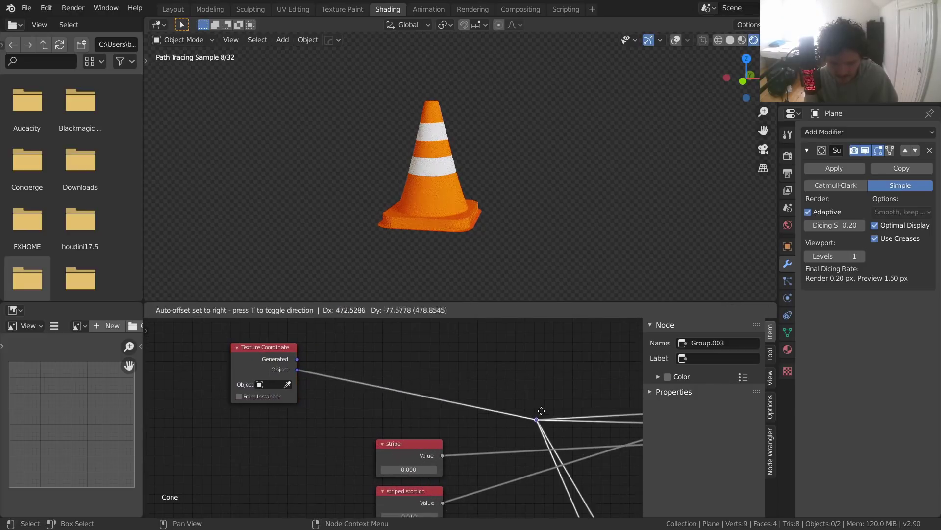
pyautogui.click(541, 410)
# Step: Align the Texture Coordinate node above the column of Value nodes and save the file
pyautogui.scroll(-4, 489, 402)
pyautogui.moveTo(252, 449); pyautogui.dragTo(343, 377)
pyautogui.press('g')
pyautogui.click(411, 385)
pyautogui.scroll(-3, 327, 346)
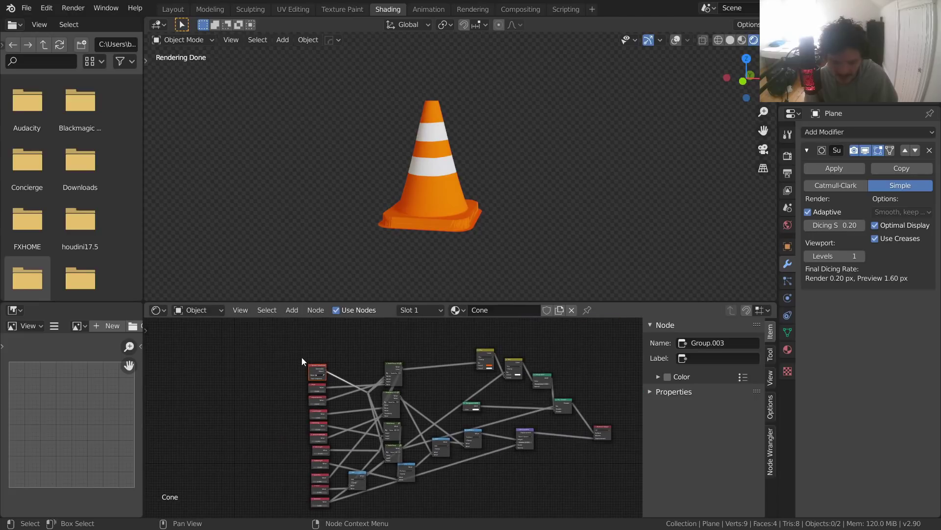
pyautogui.scroll(2, 363, 399)
pyautogui.hotkey('ctrl', 's')
# Step: Preview the stripe group's Value and Color outputs through the viewer, with the Displacement link to the Material Output cut
pyautogui.keyDown('ctrl'); pyautogui.keyDown('shift'); pyautogui.click(398, 334); pyautogui.keyUp('shift'); pyautogui.keyUp('ctrl')
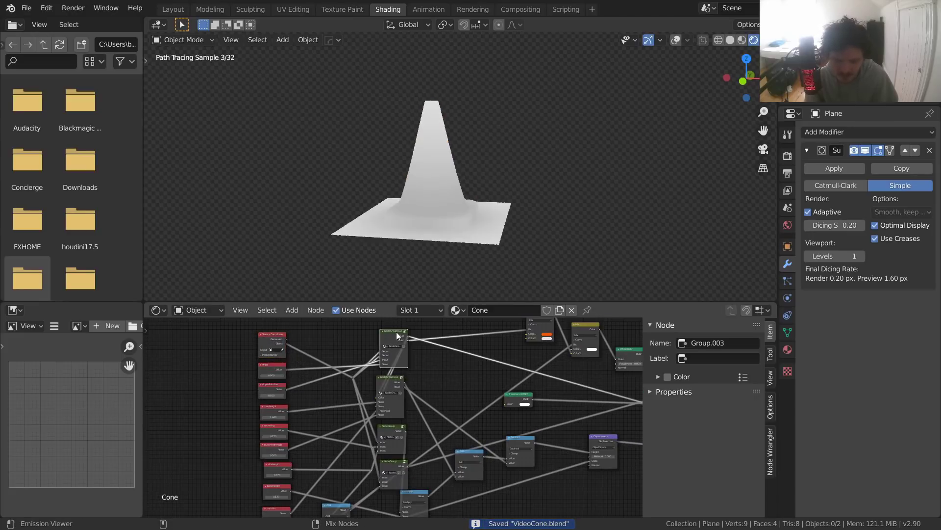
pyautogui.moveTo(519, 363); pyautogui.dragTo(336, 367, button='middle')
pyautogui.keyDown('ctrl'); pyautogui.moveTo(475, 470); pyautogui.dragTo(437, 428, button='right'); pyautogui.keyUp('ctrl')
pyautogui.moveTo(307, 382); pyautogui.dragTo(419, 385, button='middle')
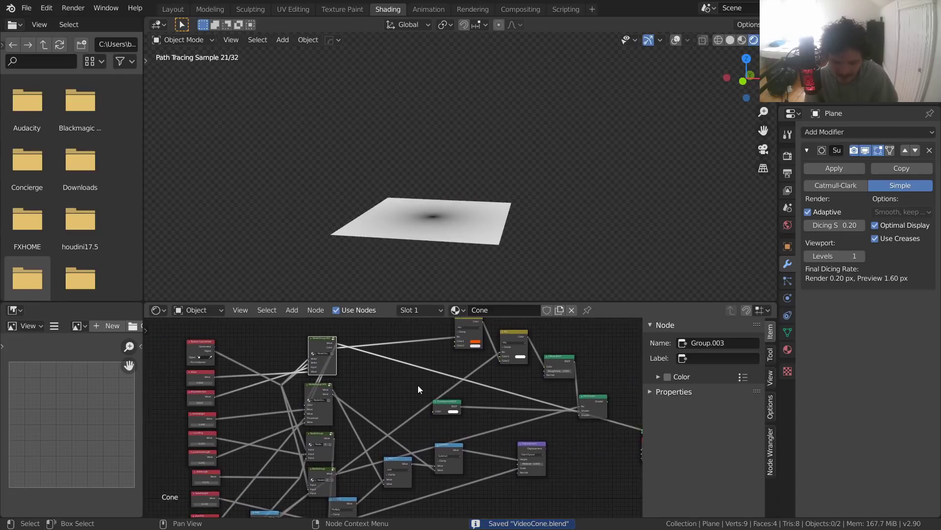
pyautogui.scroll(3, 311, 354)
pyautogui.moveTo(326, 354); pyautogui.dragTo(333, 384, button='middle')
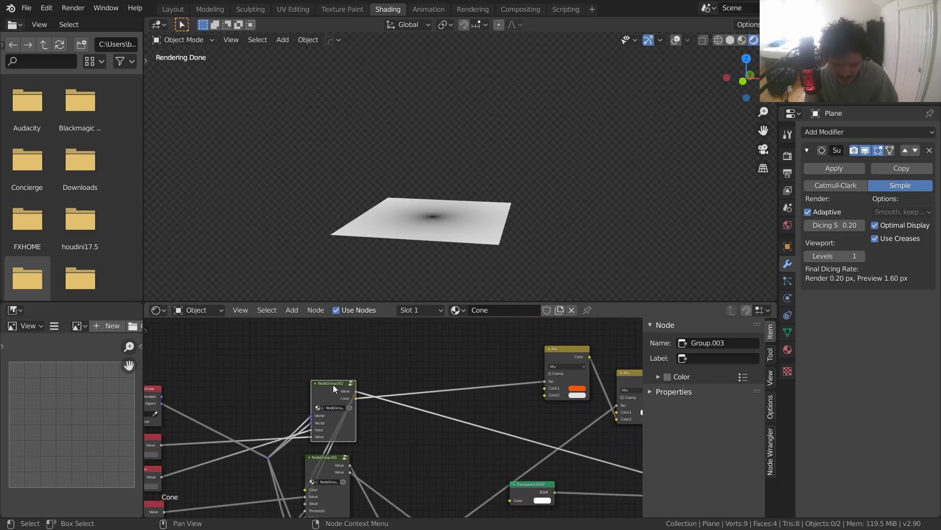
pyautogui.keyDown('ctrl'); pyautogui.keyDown('shift'); pyautogui.click(333, 385); pyautogui.keyUp('shift'); pyautogui.keyUp('ctrl')
pyautogui.moveTo(413, 54); pyautogui.dragTo(448, 319, button='middle')
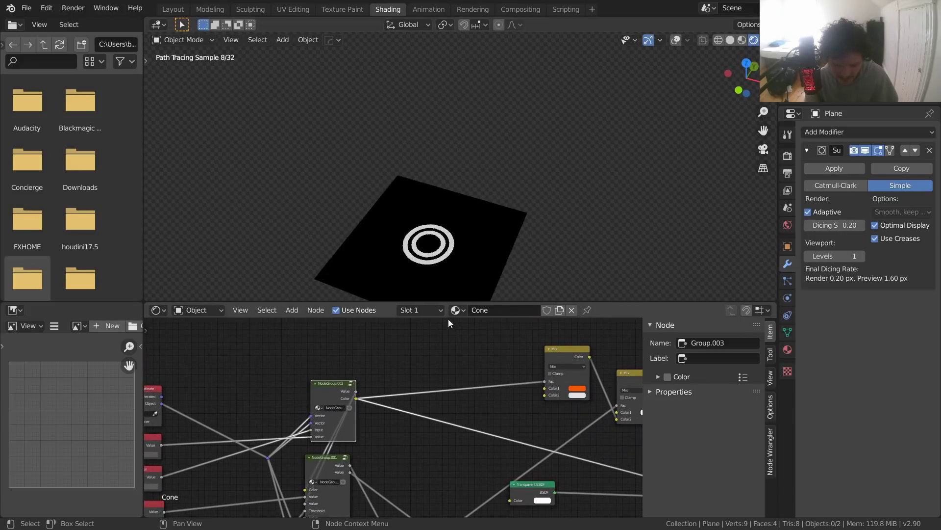
# Step: Preview the output of each of the three remaining node groups on the flat plane
pyautogui.moveTo(356, 426); pyautogui.dragTo(370, 355, button='middle')
pyautogui.scroll(-4, 348, 387)
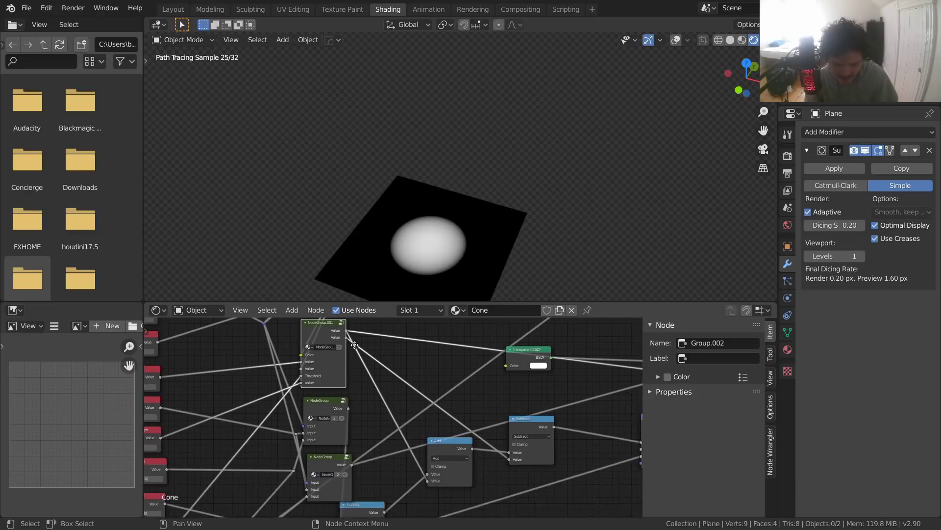
pyautogui.keyDown('ctrl'); pyautogui.keyDown('shift'); pyautogui.click(328, 400); pyautogui.keyUp('shift'); pyautogui.keyUp('ctrl')
pyautogui.moveTo(363, 439); pyautogui.dragTo(357, 375, button='middle')
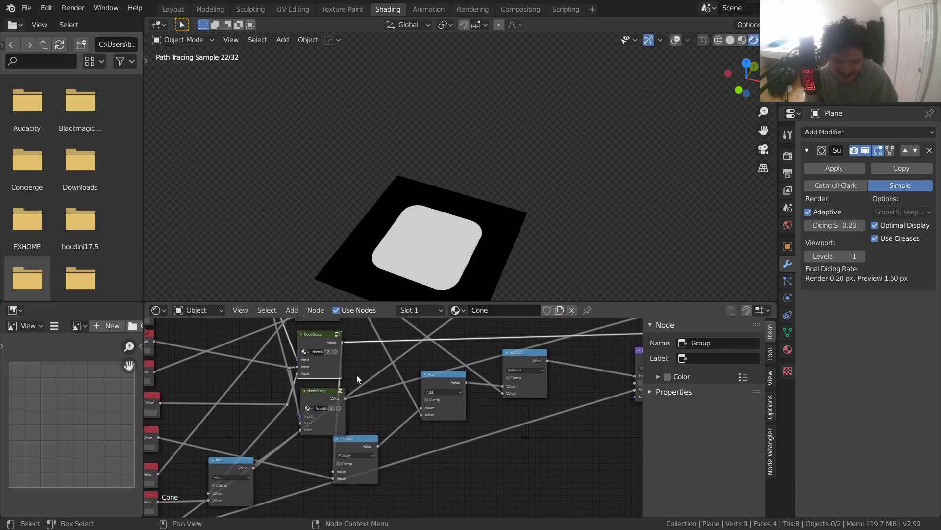
pyautogui.keyDown('ctrl'); pyautogui.keyDown('shift'); pyautogui.click(317, 393); pyautogui.keyUp('shift'); pyautogui.keyUp('ctrl')
pyautogui.scroll(-7, 378, 394)
pyautogui.moveTo(426, 391); pyautogui.dragTo(313, 433, button='middle')
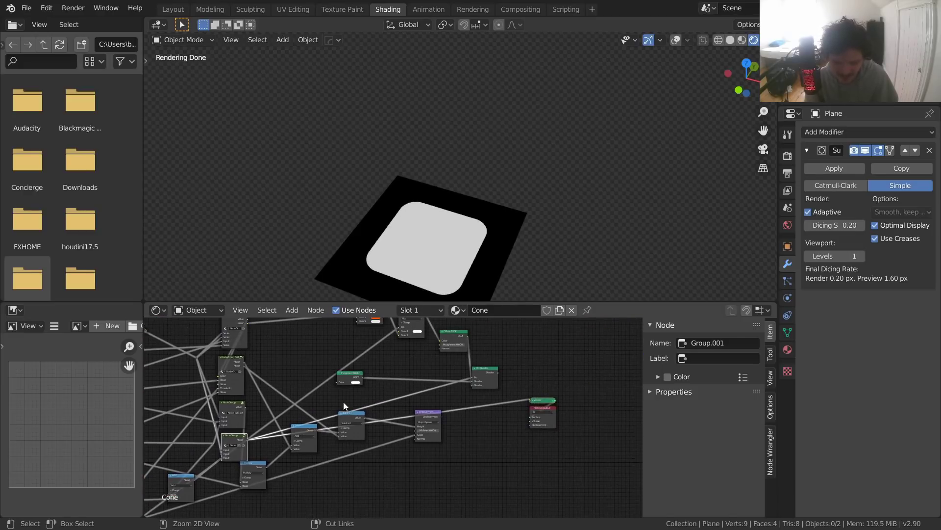
# Step: Route the Mix Shader back to the Material Output, reconnect the Displacement node, and save the file
pyautogui.hotkey('ctrl', 's')
pyautogui.keyDown('ctrl'); pyautogui.keyDown('shift'); pyautogui.click(436, 414); pyautogui.keyUp('shift'); pyautogui.keyUp('ctrl')
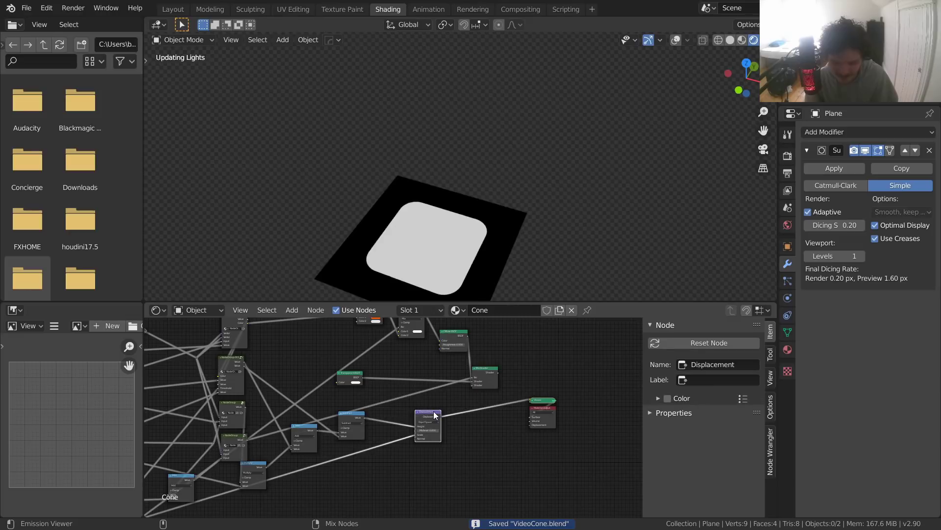
pyautogui.keyDown('ctrl'); pyautogui.keyDown('shift'); pyautogui.click(489, 374); pyautogui.keyUp('shift'); pyautogui.keyUp('ctrl')
pyautogui.scroll(2, 494, 380)
pyautogui.moveTo(464, 416); pyautogui.dragTo(594, 428)
pyautogui.scroll(-3, 593, 427)
pyautogui.moveTo(417, 216); pyautogui.dragTo(417, 216, button='middle')
pyautogui.hotkey('ctrl', 's')
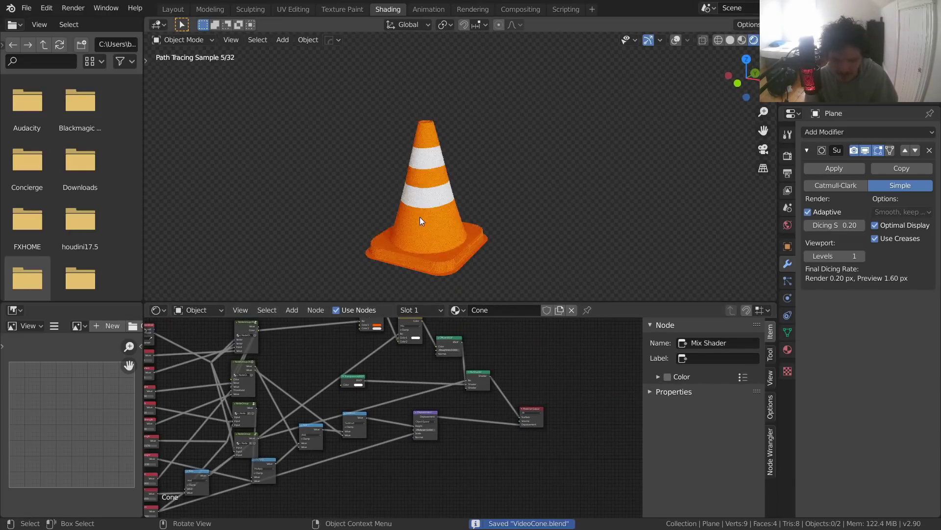
pyautogui.scroll(-5, 421, 219)
pyautogui.scroll(4, 439, 216)
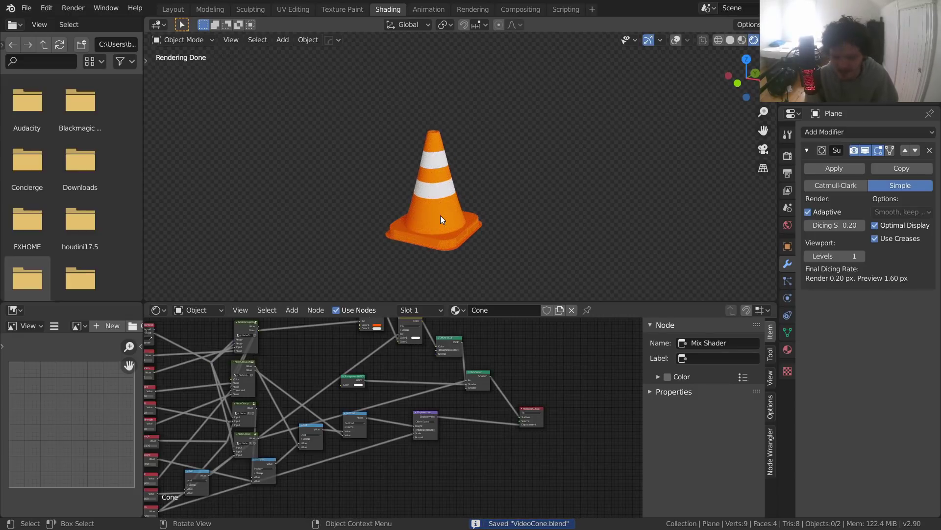
pyautogui.press('Home')
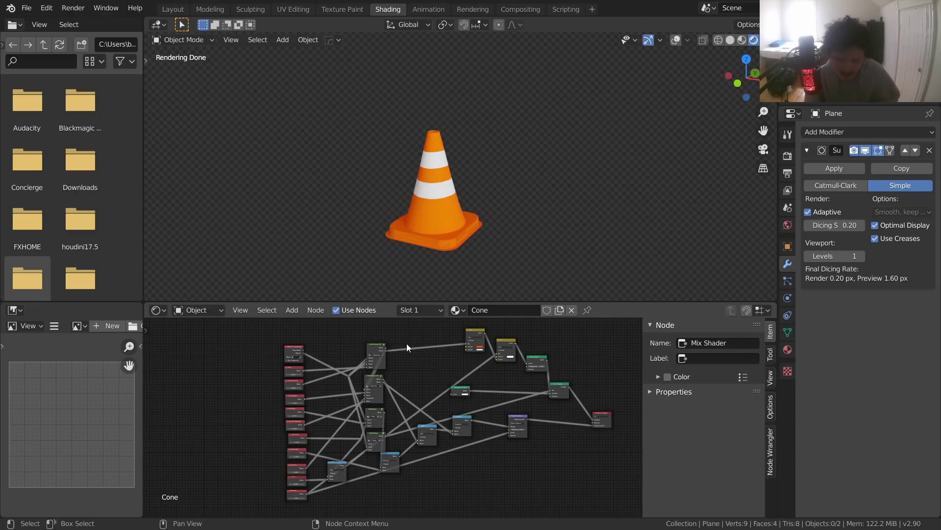
# Step: Save the file and set the baseheight value to 0.150
pyautogui.scroll(7, 265, 394)
pyautogui.moveTo(251, 397); pyautogui.dragTo(428, 354, button='middle')
pyautogui.scroll(3, 372, 439)
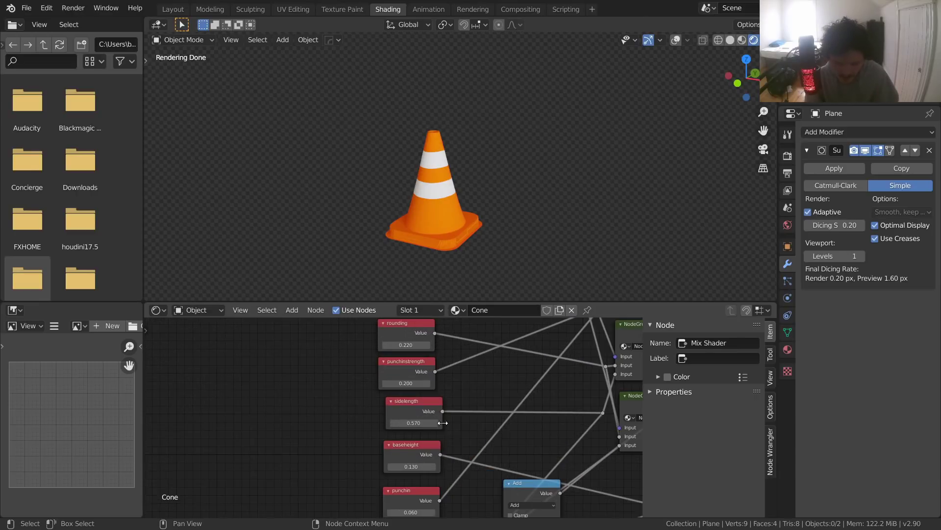
pyautogui.click(737, 83)
pyautogui.moveTo(463, 423); pyautogui.dragTo(453, 374, button='middle')
pyautogui.hotkey('ctrl', 's')
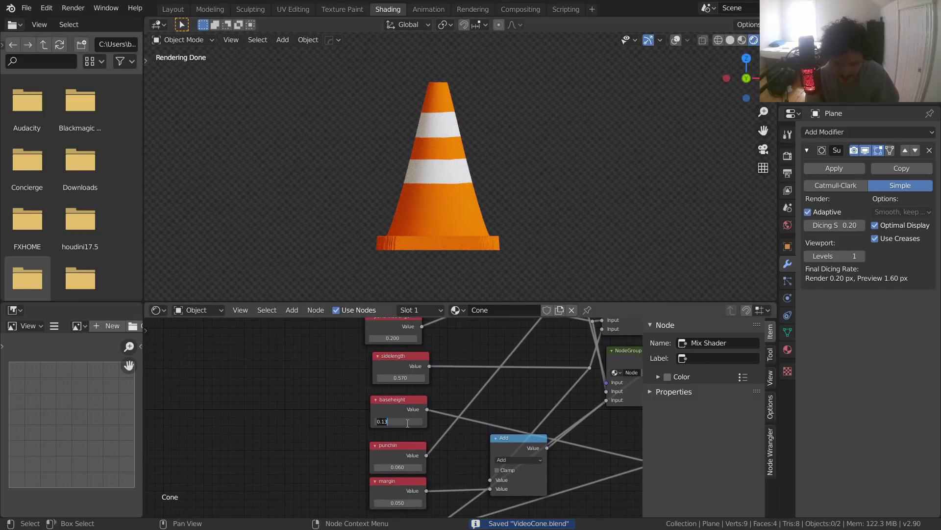
pyautogui.press('Return')
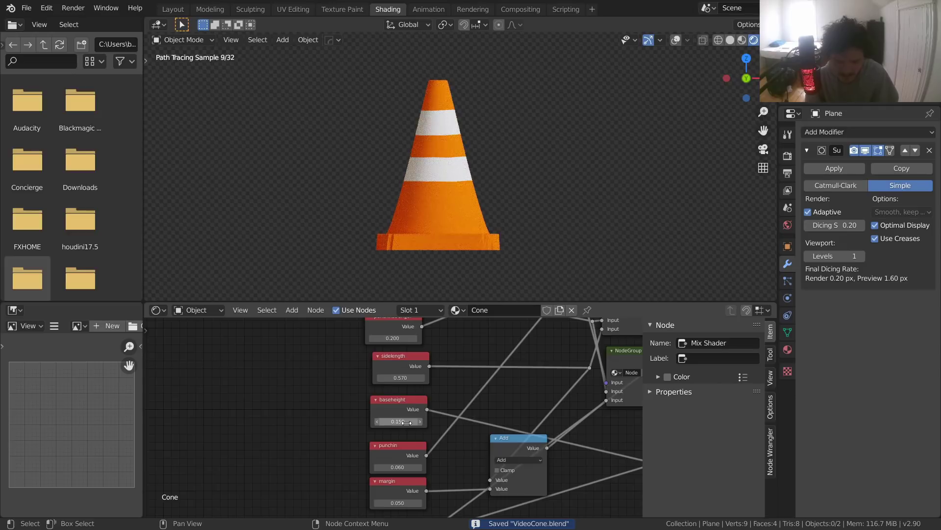
pyautogui.moveTo(478, 185); pyautogui.dragTo(416, 208, button='middle')
pyautogui.scroll(-3, 458, 194)
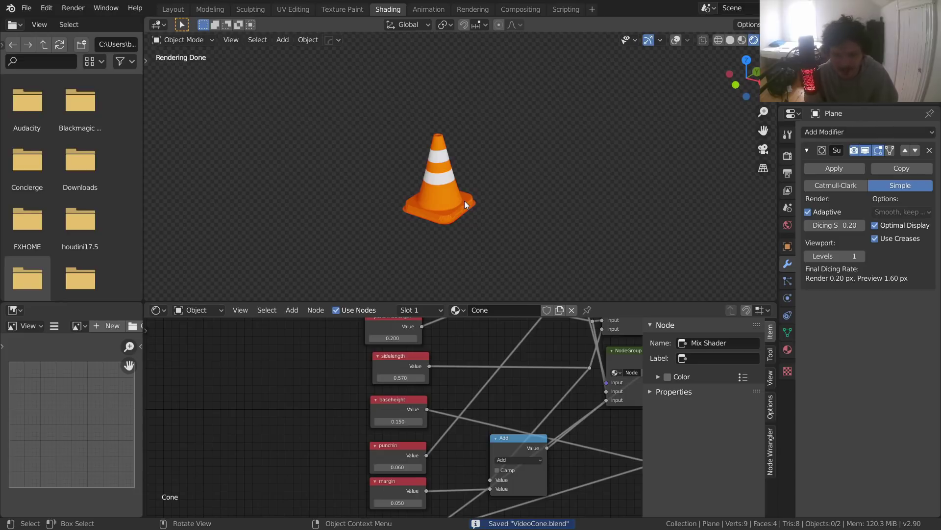
pyautogui.scroll(-5, 516, 378)
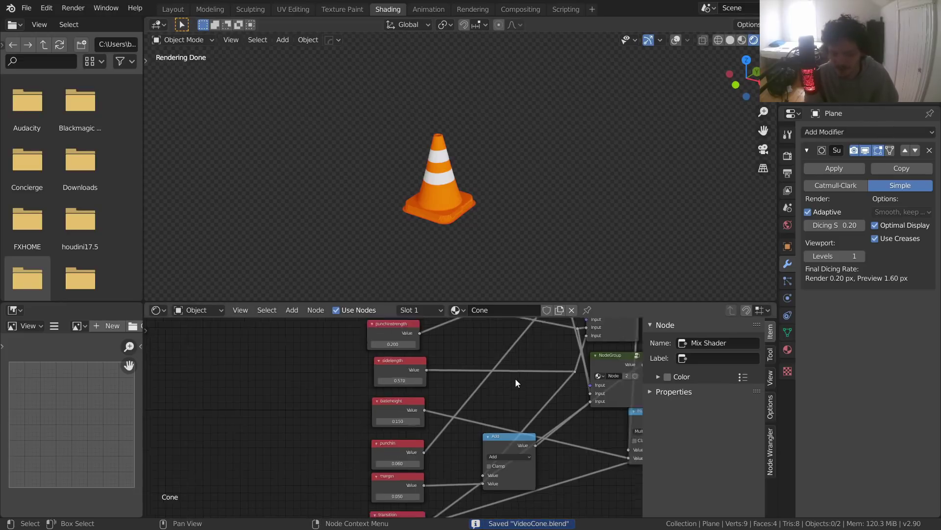
pyautogui.moveTo(549, 374); pyautogui.dragTo(315, 415, button='middle')
pyautogui.scroll(-4, 343, 422)
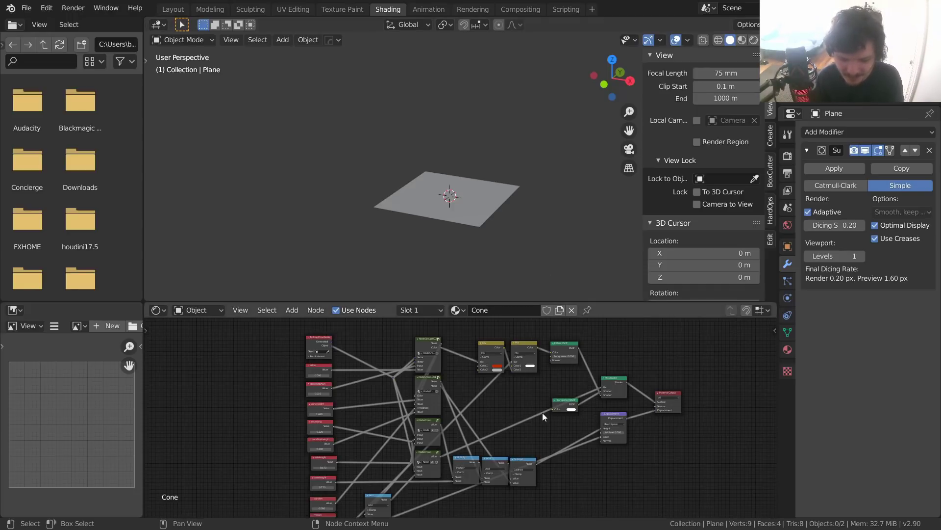
# Step: Look inside NodeGroup.001 and the NodeGroup below it, returning to the main node tree after each
pyautogui.moveTo(542, 413); pyautogui.dragTo(487, 399, button='middle')
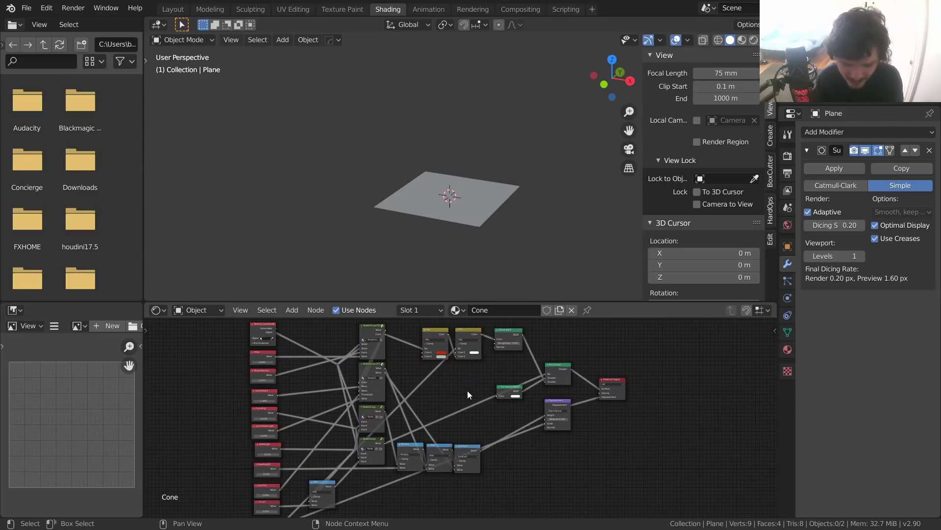
pyautogui.moveTo(469, 379); pyautogui.dragTo(478, 424, button='middle')
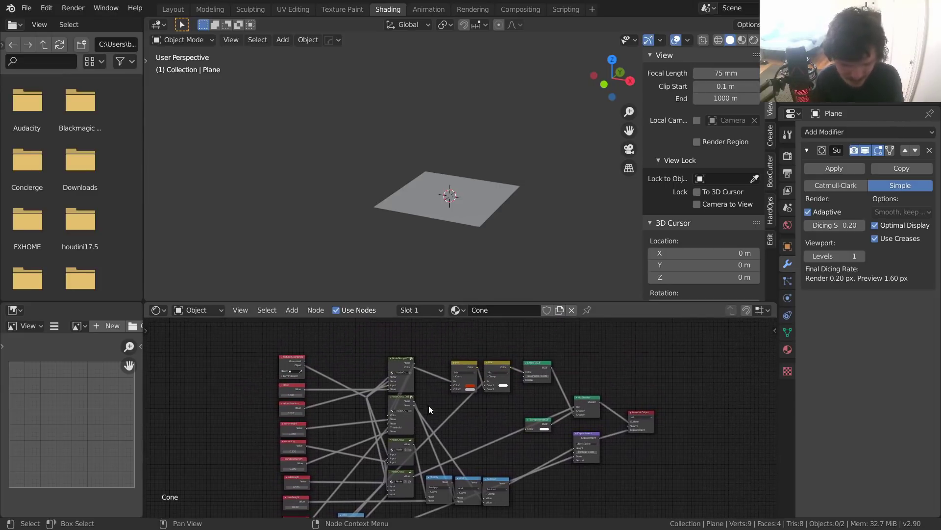
pyautogui.scroll(6, 385, 388)
pyautogui.click(384, 385)
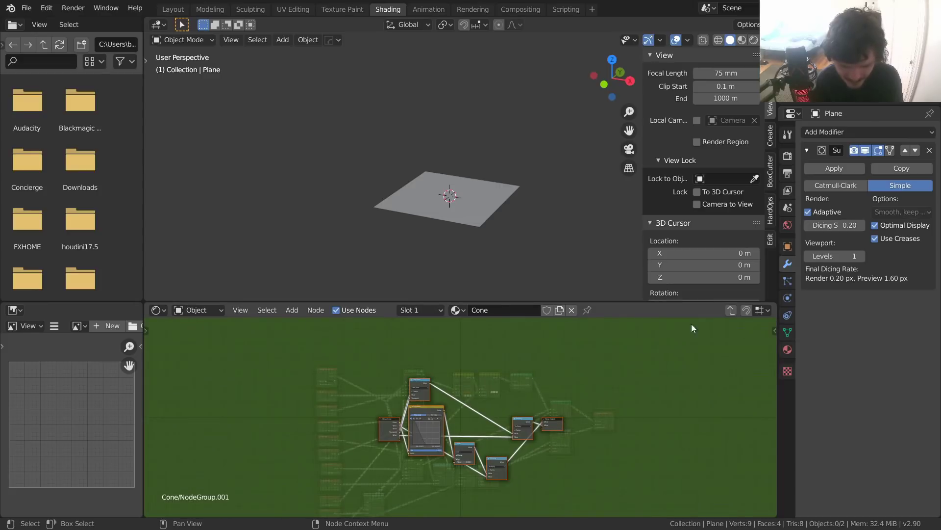
pyautogui.click(730, 310)
pyautogui.click(400, 443)
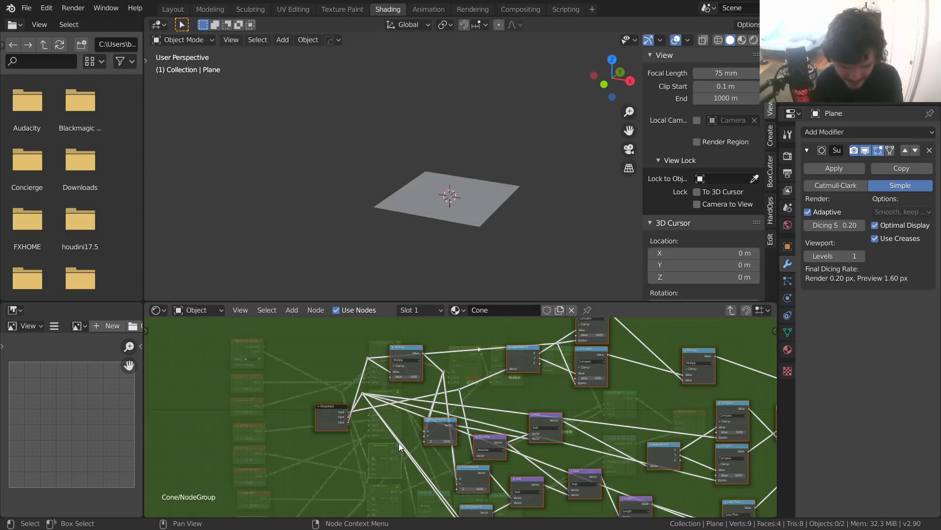
pyautogui.press('Tab')
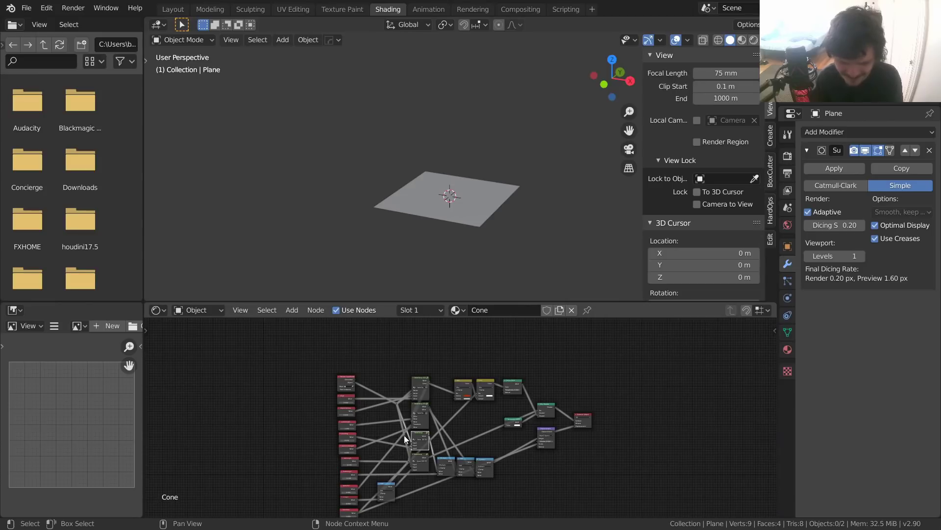
pyautogui.moveTo(440, 429); pyautogui.dragTo(435, 408, button='middle')
pyautogui.scroll(3, 458, 405)
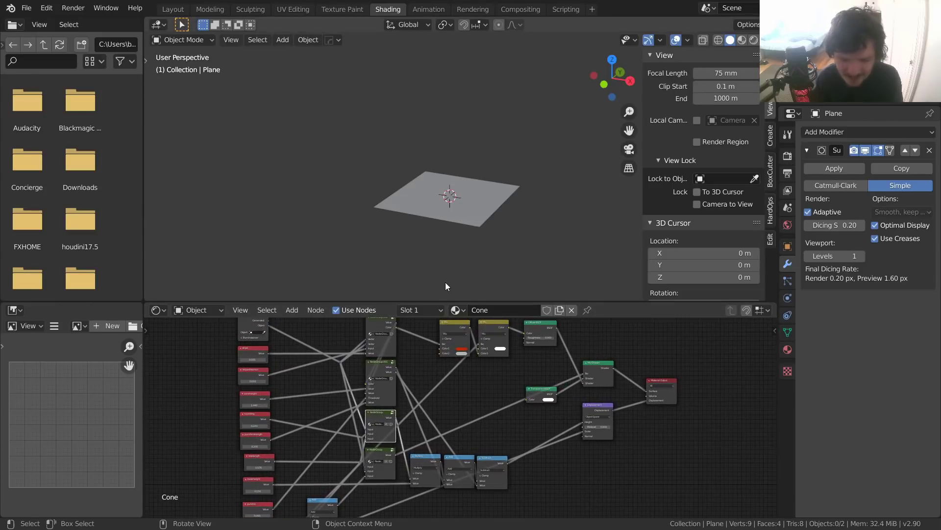
# Step: Switch the viewport to rendered shading and preview the outputs of NodeGroup.002 through the viewer
pyautogui.click(754, 39)
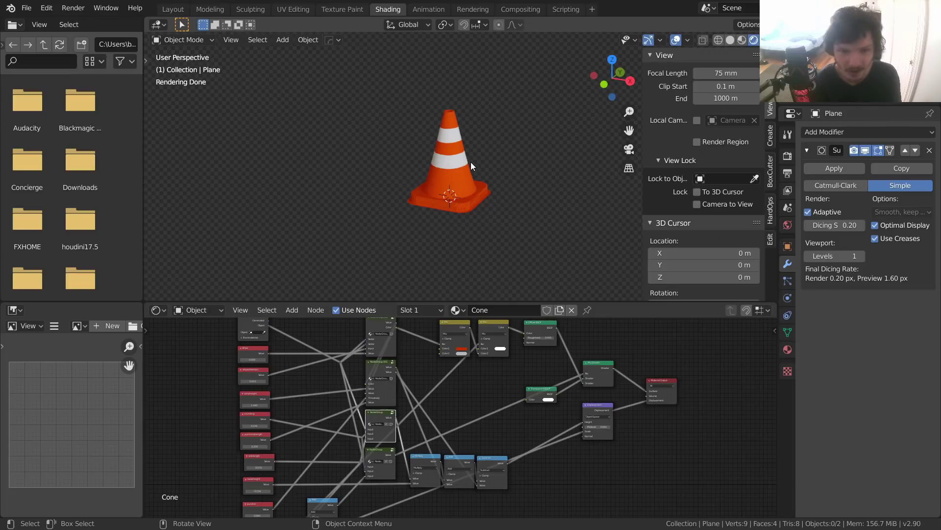
pyautogui.scroll(3, 434, 170)
pyautogui.moveTo(389, 395); pyautogui.dragTo(382, 416, button='middle')
pyautogui.scroll(1, 408, 399)
pyautogui.scroll(5, 407, 399)
pyautogui.keyDown('ctrl'); pyautogui.keyDown('shift'); pyautogui.click(368, 381); pyautogui.keyUp('shift'); pyautogui.keyUp('ctrl')
pyautogui.keyDown('ctrl'); pyautogui.keyDown('shift'); pyautogui.click(368, 381); pyautogui.keyUp('shift'); pyautogui.keyUp('ctrl')
# Step: Preview both Value outputs of NodeGroup.001 on the flat plane, with the Displacement link to the Material Output cut
pyautogui.keyDown('ctrl'); pyautogui.keyDown('shift'); pyautogui.click(375, 414); pyautogui.keyUp('shift'); pyautogui.keyUp('ctrl')
pyautogui.keyDown('ctrl'); pyautogui.keyDown('shift'); pyautogui.click(375, 415); pyautogui.keyUp('shift'); pyautogui.keyUp('ctrl')
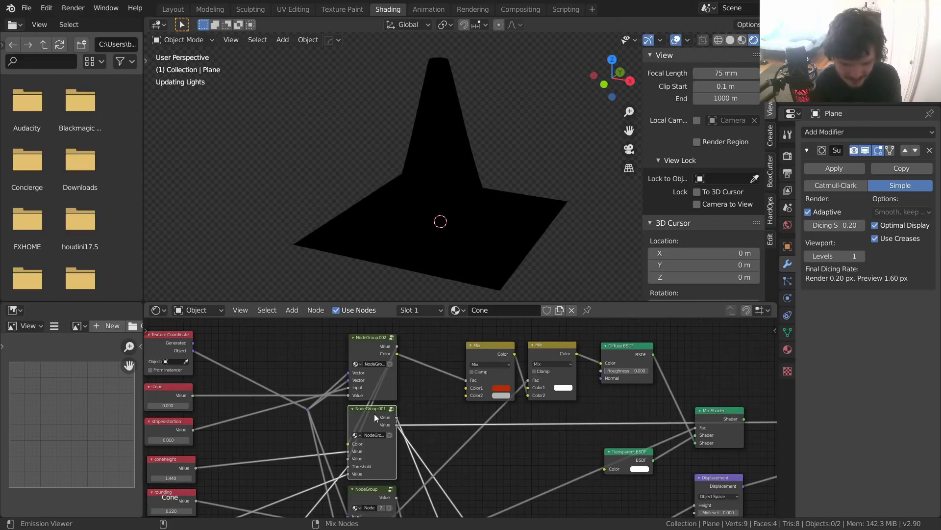
pyautogui.moveTo(546, 455); pyautogui.dragTo(396, 397, button='middle')
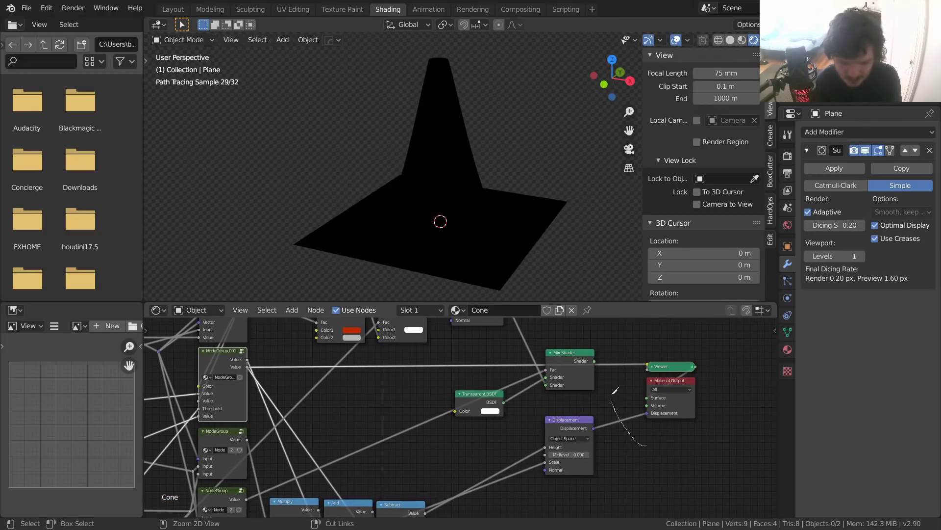
pyautogui.keyDown('ctrl'); pyautogui.moveTo(613, 394); pyautogui.dragTo(613, 393, button='right'); pyautogui.keyUp('ctrl')
pyautogui.keyDown('ctrl'); pyautogui.keyDown('shift'); pyautogui.click(231, 354); pyautogui.keyUp('shift'); pyautogui.keyUp('ctrl')
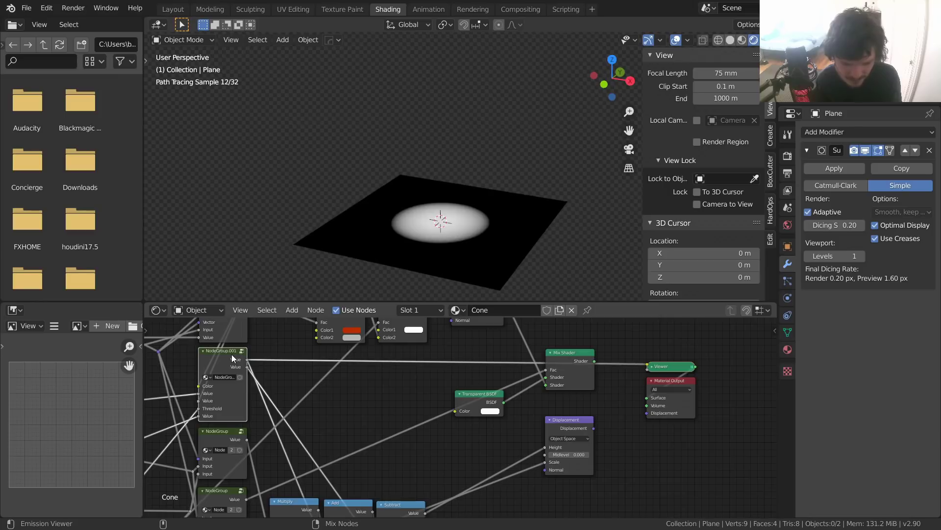
pyautogui.keyDown('ctrl'); pyautogui.keyDown('shift'); pyautogui.click(231, 354); pyautogui.keyUp('shift'); pyautogui.keyUp('ctrl')
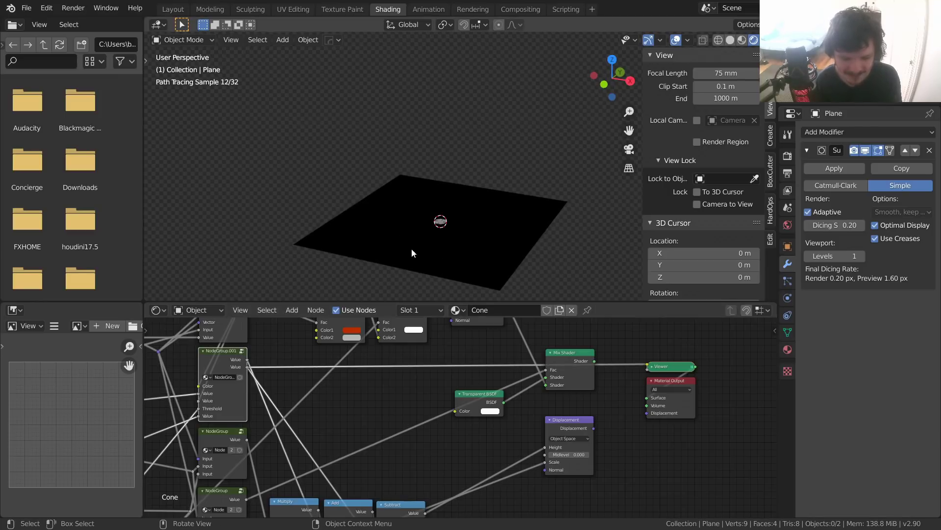
# Step: Preview the Value output of each of the two NodeGroup nodes below NodeGroup.001
pyautogui.moveTo(273, 375); pyautogui.dragTo(340, 342, button='middle')
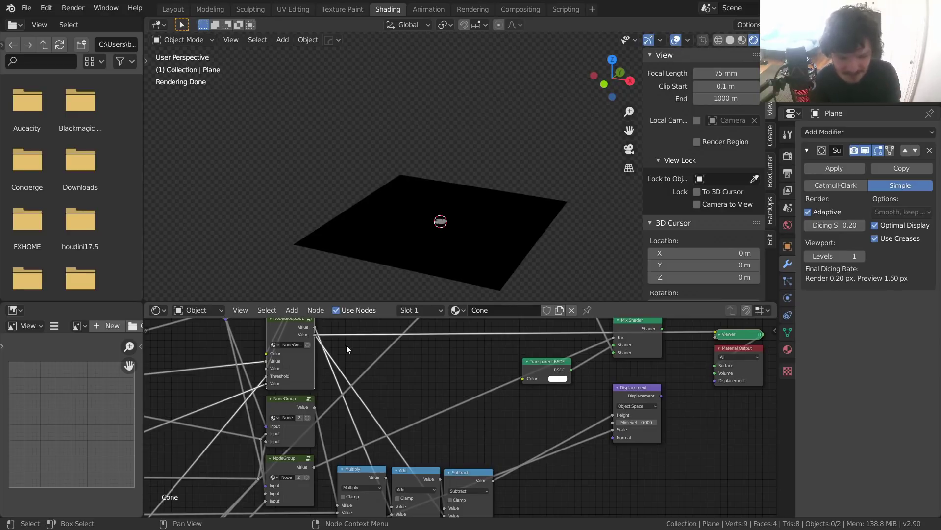
pyautogui.moveTo(382, 415); pyautogui.dragTo(483, 440, button='middle')
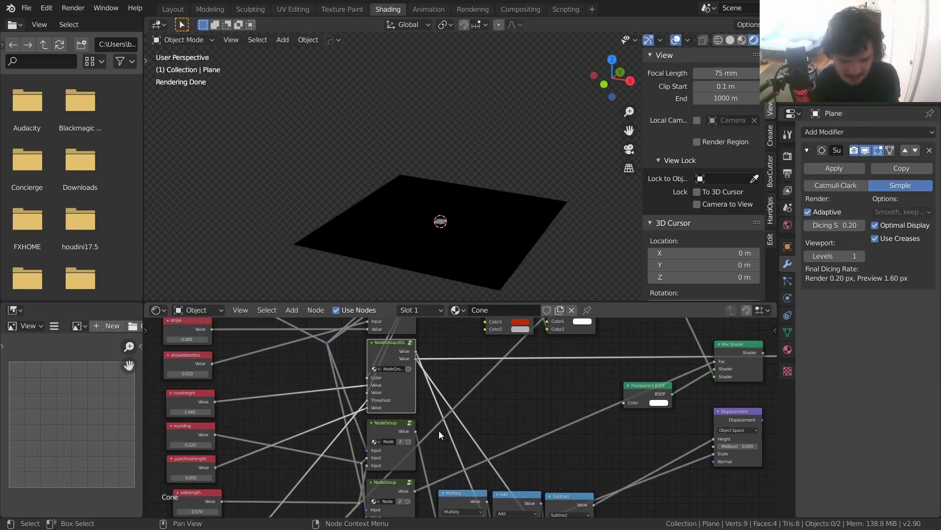
pyautogui.scroll(2, 439, 430)
pyautogui.moveTo(387, 429); pyautogui.dragTo(413, 430, button='middle')
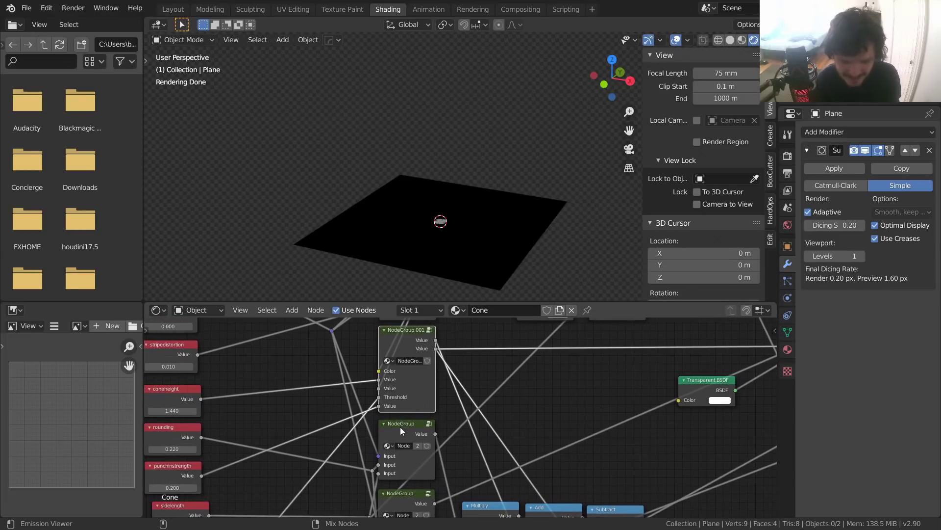
pyautogui.keyDown('ctrl'); pyautogui.keyDown('shift'); pyautogui.click(400, 426); pyautogui.keyUp('shift'); pyautogui.keyUp('ctrl')
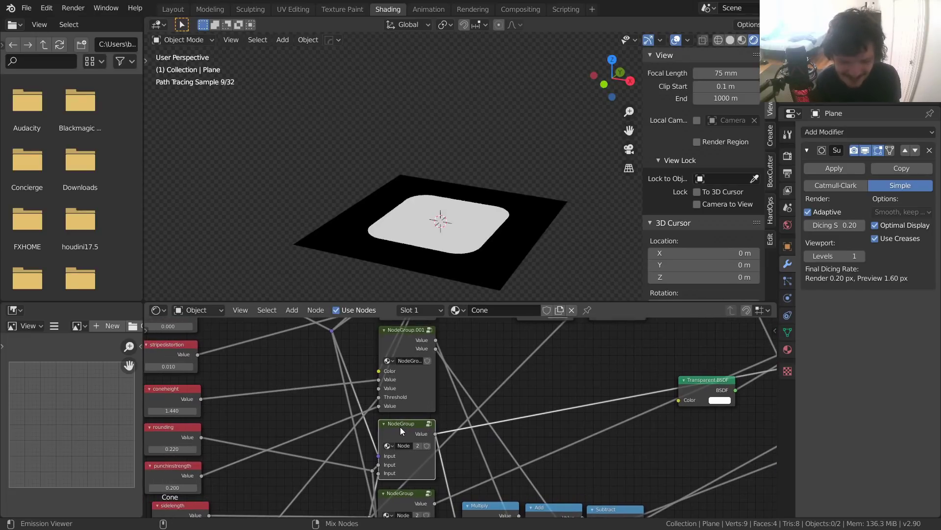
pyautogui.moveTo(407, 440); pyautogui.dragTo(397, 367, button='middle')
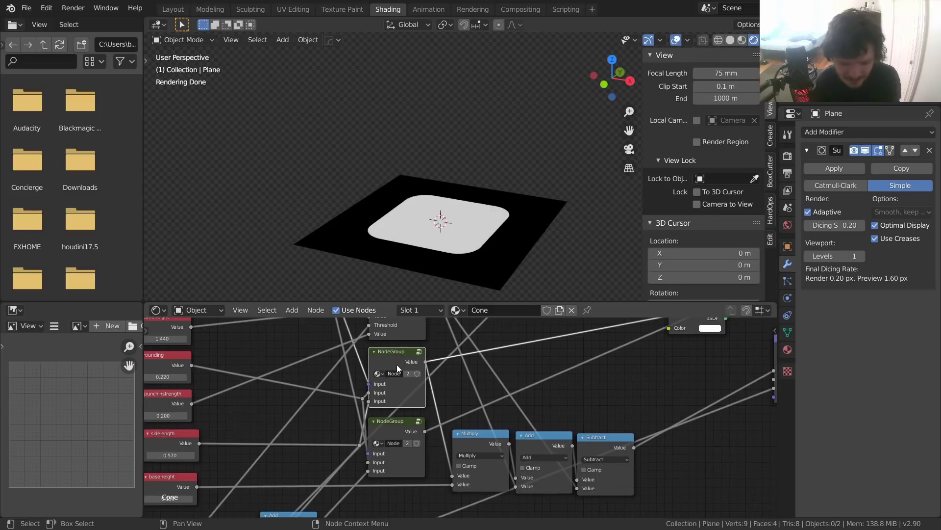
pyautogui.keyDown('ctrl'); pyautogui.keyDown('shift'); pyautogui.click(407, 426); pyautogui.keyUp('shift'); pyautogui.keyUp('ctrl')
# Step: Route the Mix Shader back to the Material Output and reconnect the Displacement node to its Displacement input
pyautogui.moveTo(571, 398); pyautogui.dragTo(464, 475, button='middle')
pyautogui.moveTo(464, 411); pyautogui.dragTo(198, 442, button='middle')
pyautogui.keyDown('ctrl'); pyautogui.keyDown('shift'); pyautogui.click(428, 364); pyautogui.keyUp('shift'); pyautogui.keyUp('ctrl')
pyautogui.moveTo(375, 377); pyautogui.dragTo(524, 410, button='middle')
pyautogui.scroll(-3, 569, 406)
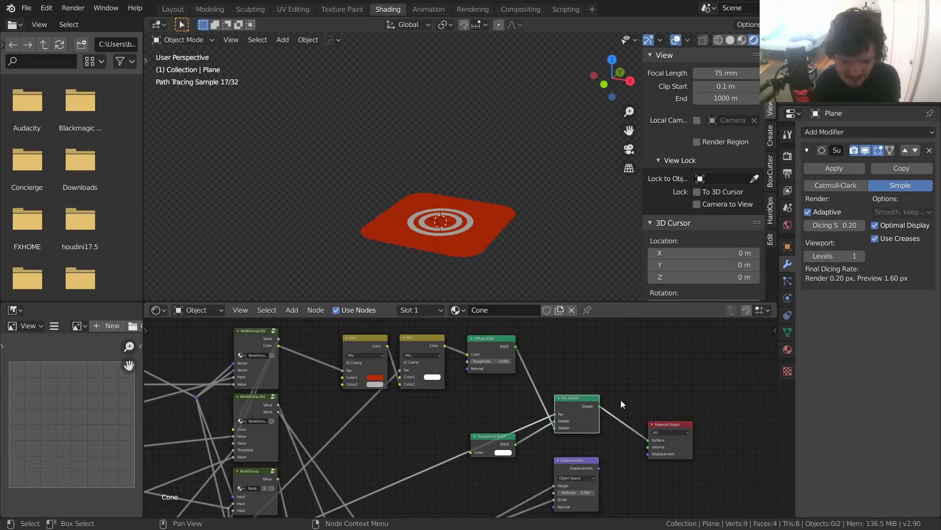
pyautogui.moveTo(598, 468); pyautogui.dragTo(647, 454)
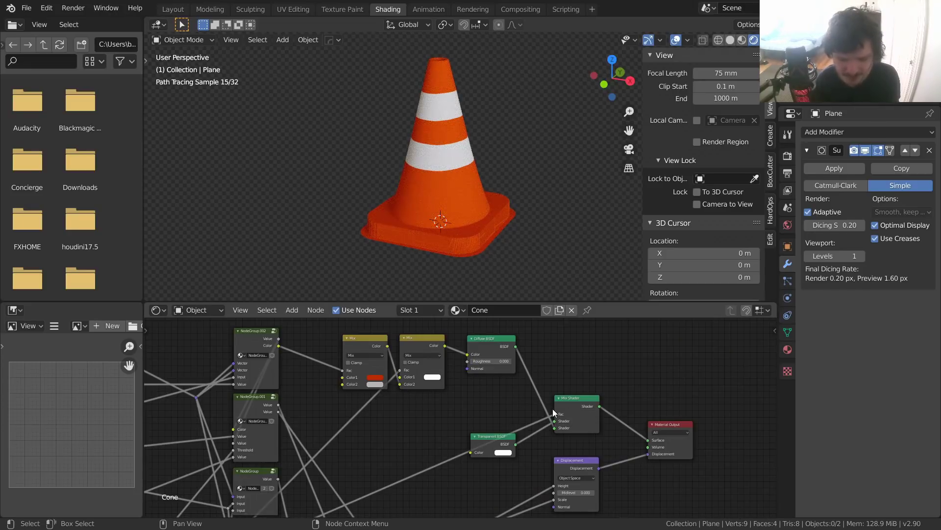
pyautogui.scroll(-1, 552, 408)
pyautogui.scroll(-2, 475, 160)
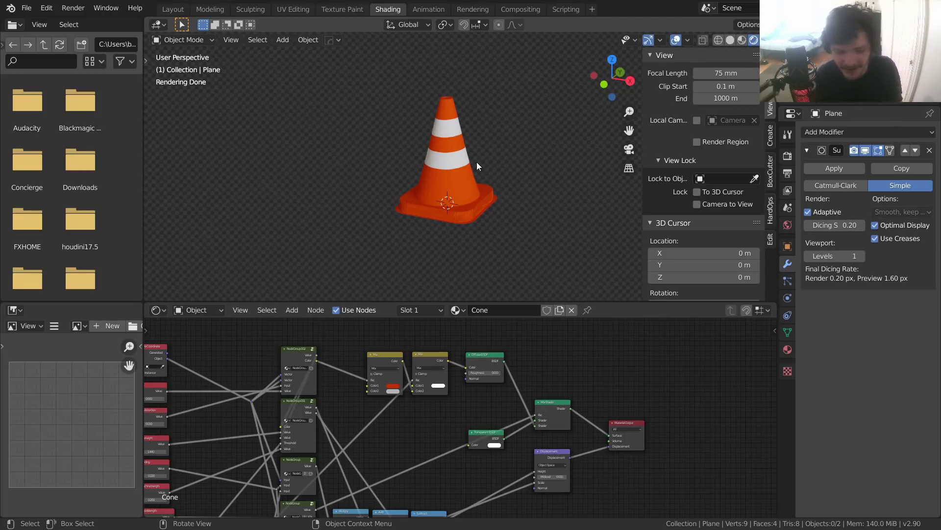
# Step: Delete the Diffuse BSDF node and add a Principled BSDF node beside the second Mix node
pyautogui.scroll(3, 505, 368)
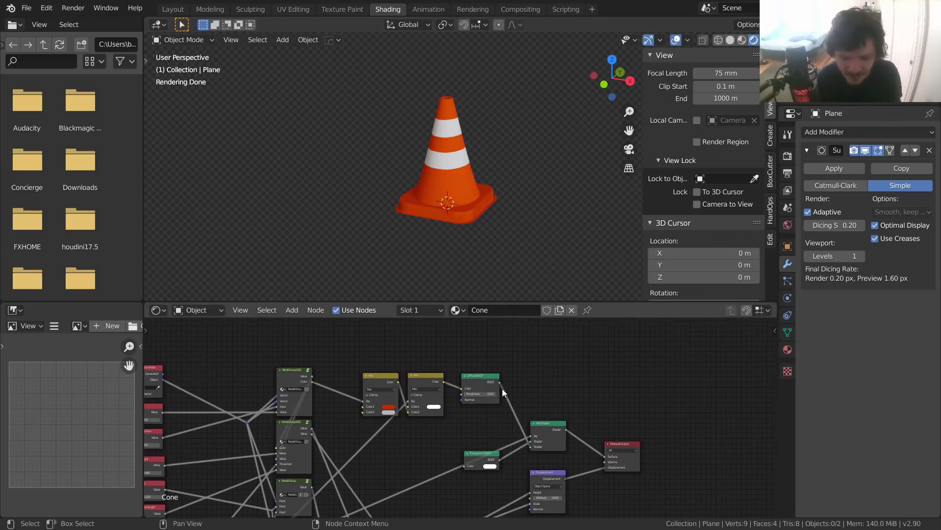
pyautogui.moveTo(479, 392); pyautogui.dragTo(486, 375)
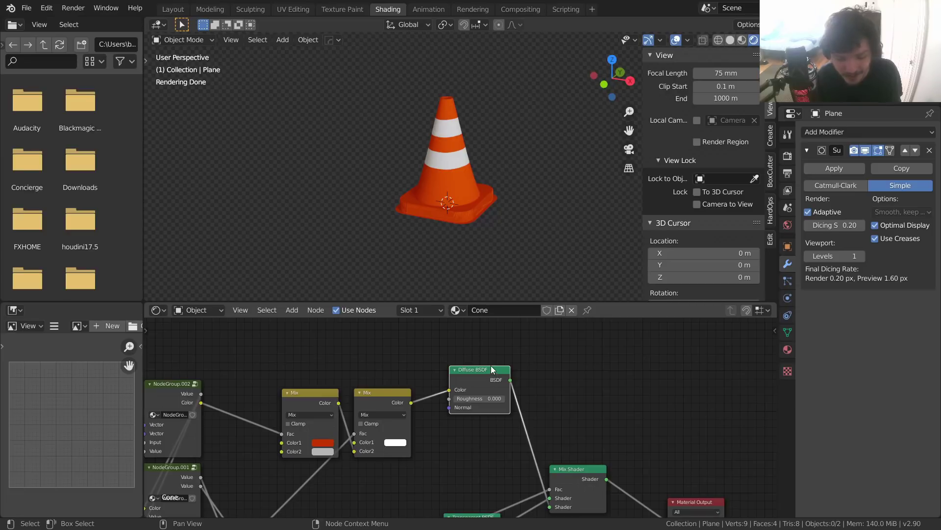
pyautogui.press('x')
pyautogui.moveTo(494, 368); pyautogui.dragTo(489, 385, button='middle')
pyautogui.hotkey('shift', 'a')
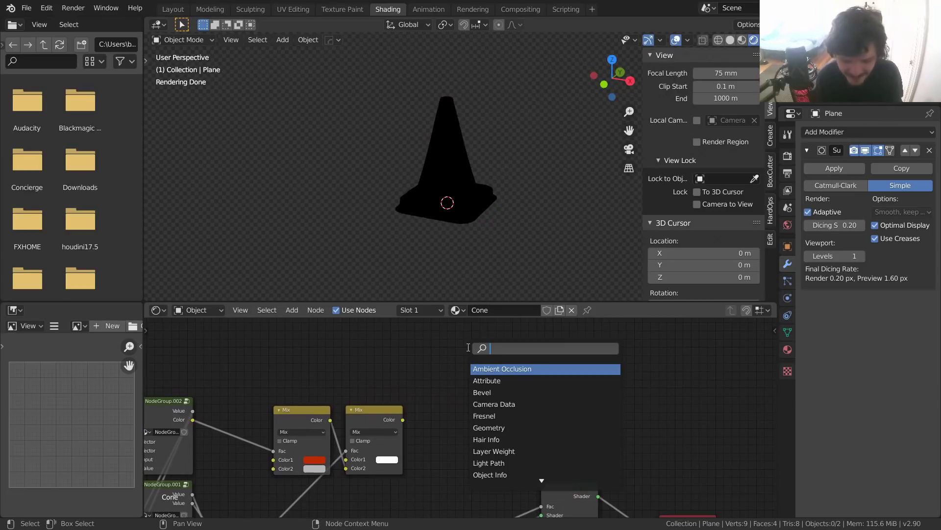
pyautogui.write('prin')
pyautogui.press('Return')
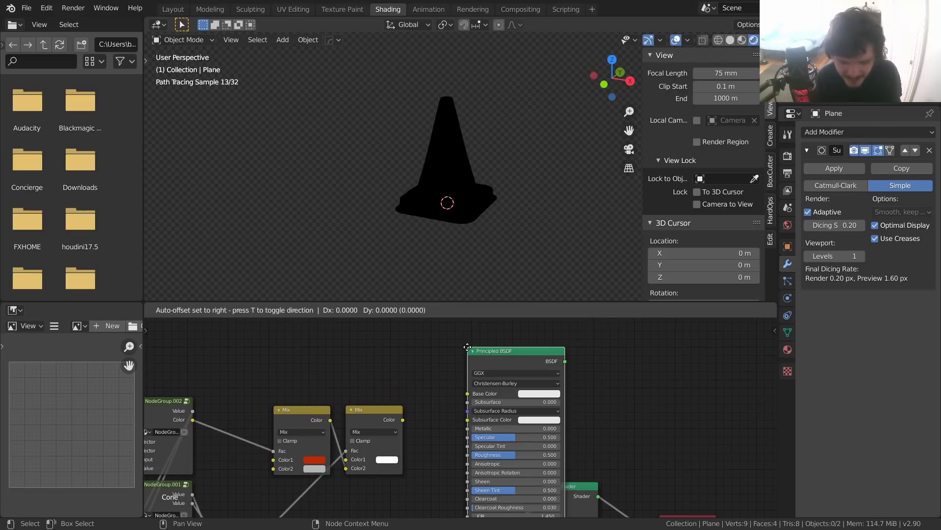
pyautogui.click(426, 257)
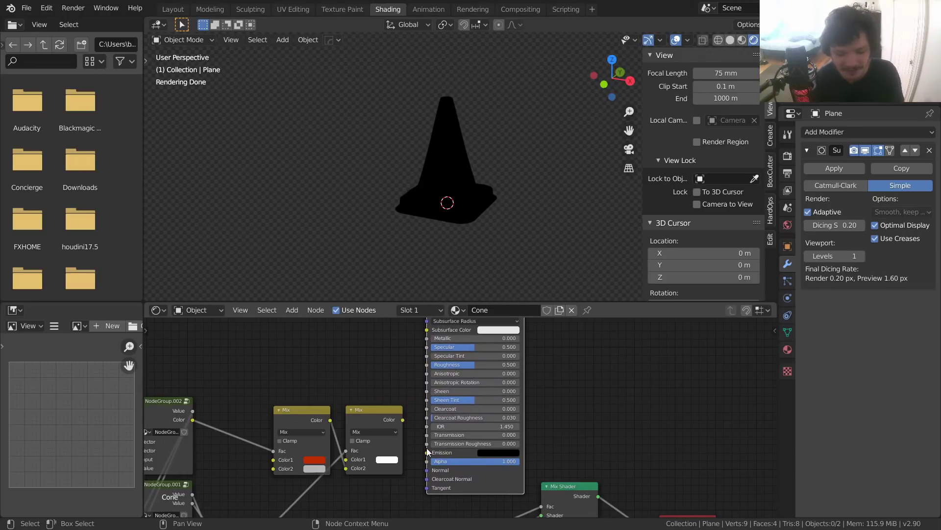
# Step: Connect the second Mix node's Color to the Principled BSDF's Base Color and the Principled BSDF to the Mix Shader
pyautogui.moveTo(427, 445); pyautogui.dragTo(431, 430, button='middle')
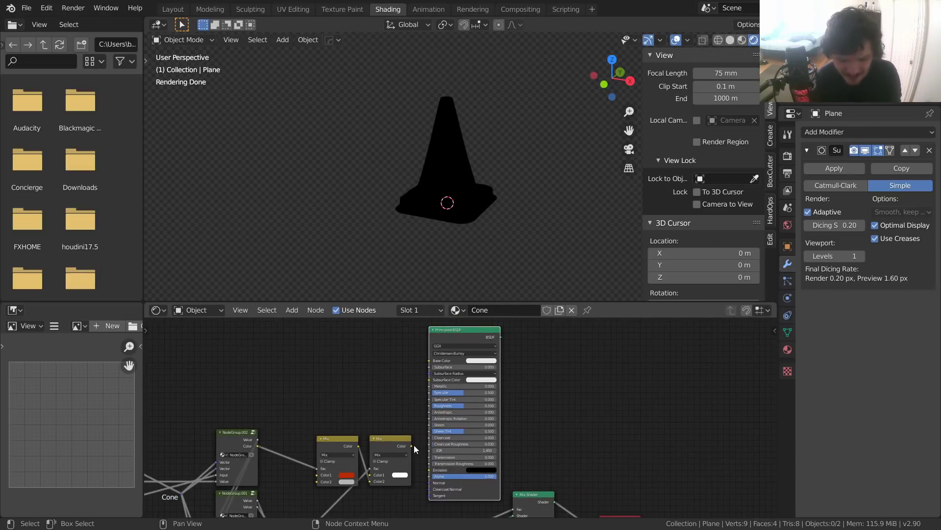
pyautogui.scroll(1, 414, 445)
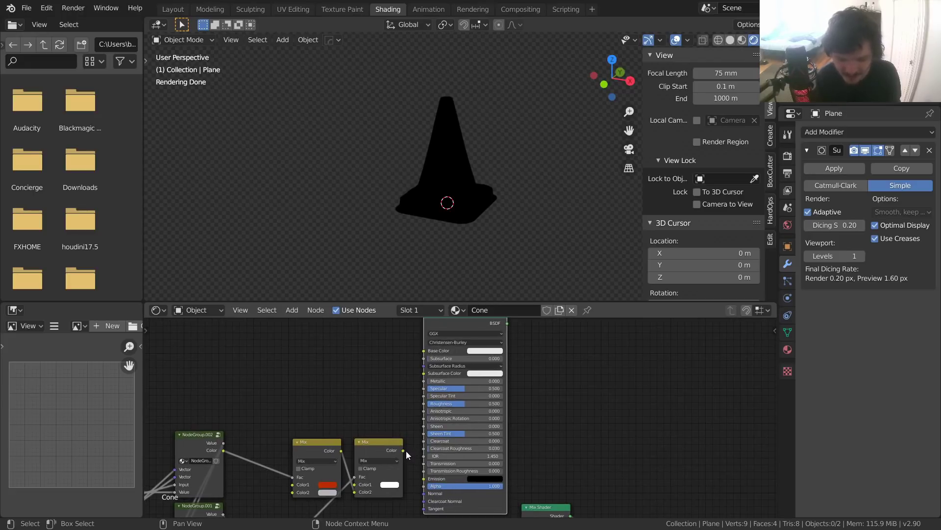
pyautogui.moveTo(404, 451); pyautogui.dragTo(424, 352)
pyautogui.scroll(-2, 426, 354)
pyautogui.keyDown('alt'); pyautogui.moveTo(490, 353); pyautogui.dragTo(523, 492, button='right'); pyautogui.keyUp('alt')
pyautogui.moveTo(537, 496); pyautogui.dragTo(519, 436, button='middle')
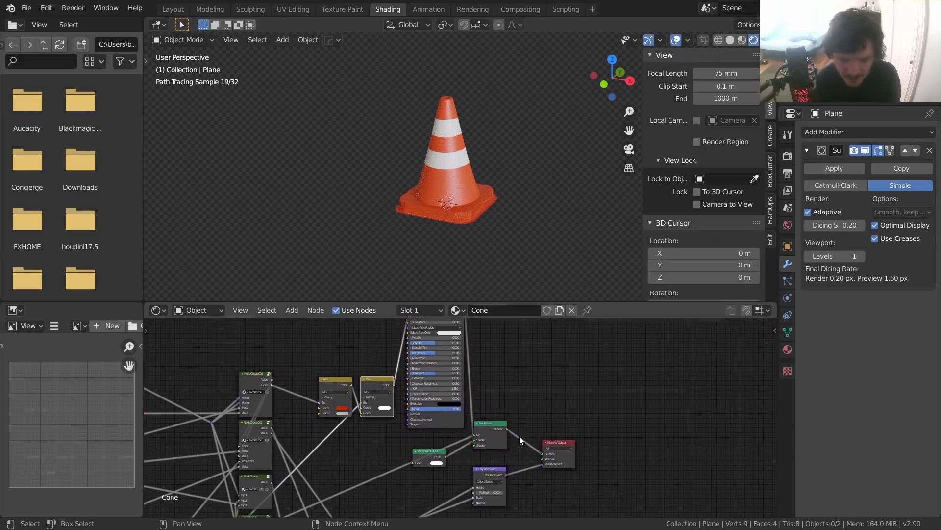
pyautogui.scroll(1, 500, 160)
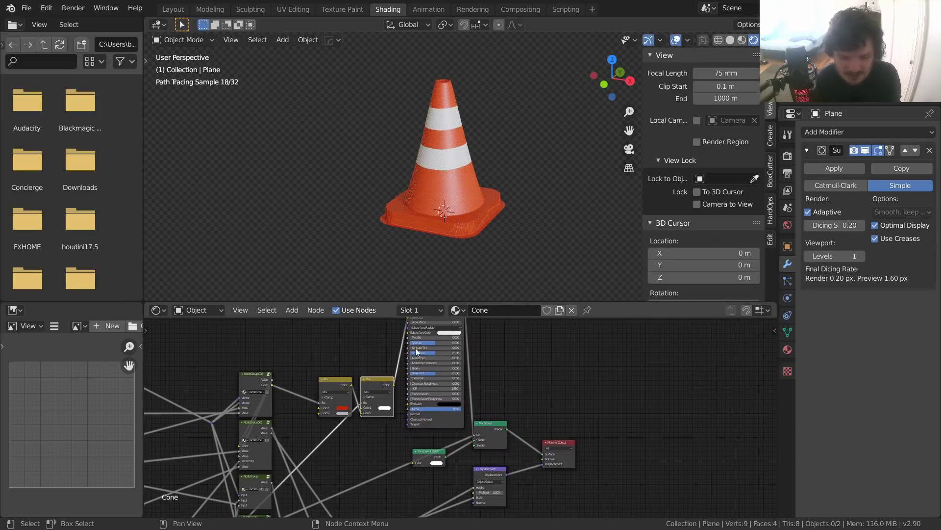
# Step: Move the Mix Shader, Displacement, Material Output and Principled BSDF nodes farther from the Mix nodes to make room between them
pyautogui.moveTo(595, 496); pyautogui.dragTo(477, 429)
pyautogui.press('g')
pyautogui.click(636, 432)
pyautogui.scroll(1, 504, 370)
pyautogui.moveTo(504, 368); pyautogui.dragTo(513, 416, button='middle')
pyautogui.click(458, 360)
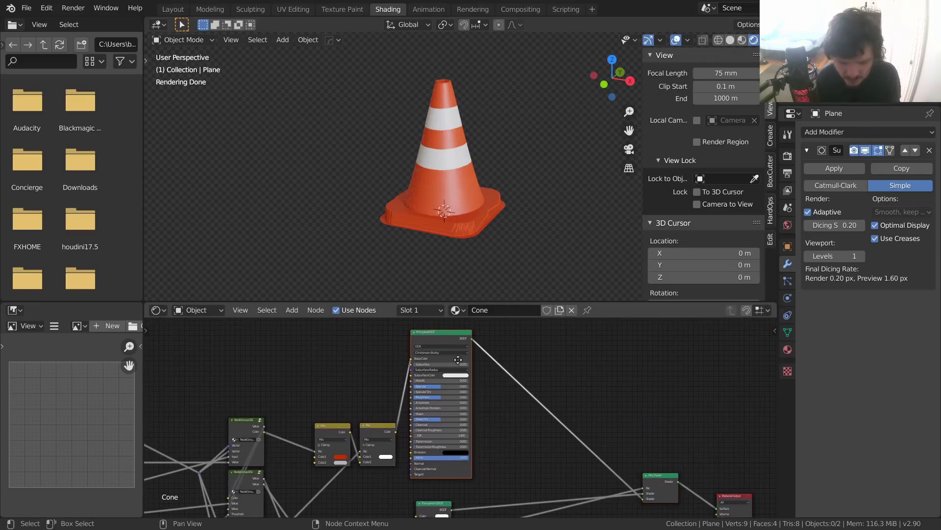
pyautogui.press('g')
pyautogui.click(563, 359)
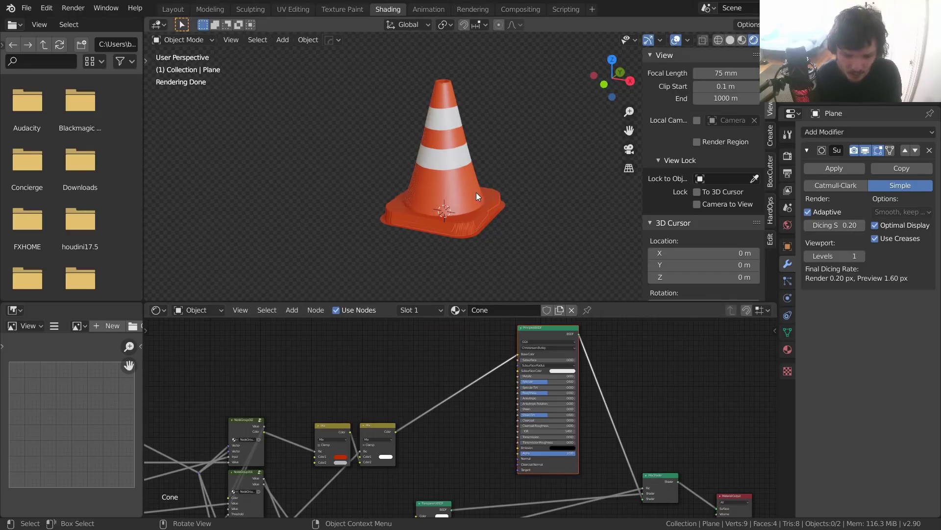
# Step: Try Roughness values of 0 and 1 on the Principled BSDF and compare the cone's reflections
pyautogui.moveTo(454, 174)
pyautogui.mouseDown(button='middle')
pyautogui.moveTo(469, 144)
pyautogui.moveTo(511, 149)
pyautogui.moveTo(457, 186)
pyautogui.moveTo(447, 163)
pyautogui.mouseUp(button='middle')
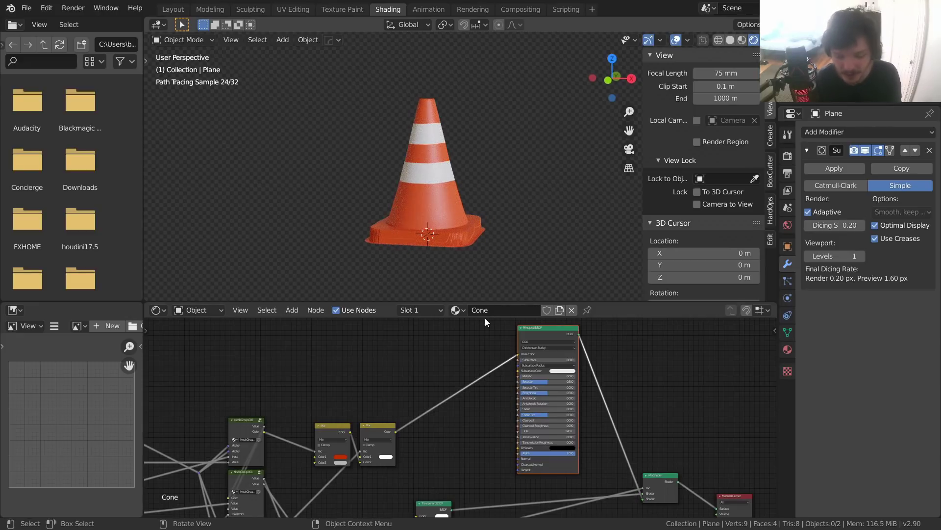
pyautogui.scroll(3, 493, 407)
pyautogui.moveTo(493, 407); pyautogui.dragTo(399, 443, button='middle')
pyautogui.moveTo(486, 420)
pyautogui.mouseDown()
pyautogui.moveTo(525, 420)
pyautogui.moveTo(447, 420)
pyautogui.mouseUp()
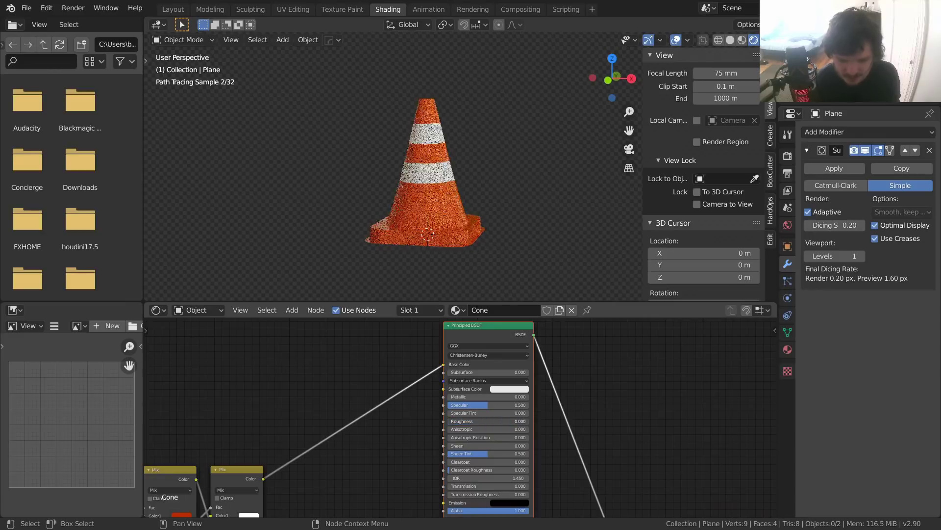
pyautogui.scroll(5, 430, 217)
pyautogui.moveTo(428, 214); pyautogui.dragTo(413, 198, button='middle')
pyautogui.scroll(-3, 378, 183)
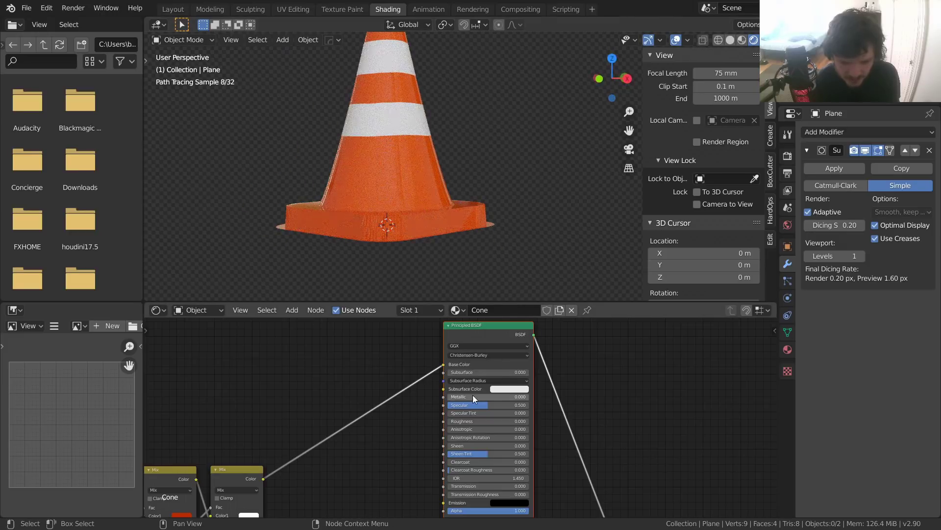
pyautogui.moveTo(470, 422); pyautogui.dragTo(545, 421)
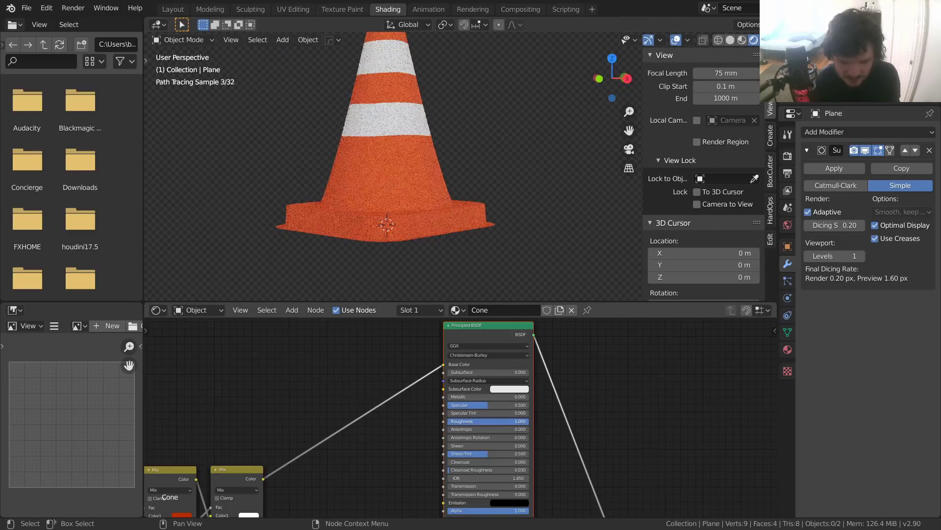
# Step: Set the Principled BSDF's Roughness to 0.8
pyautogui.click(522, 421)
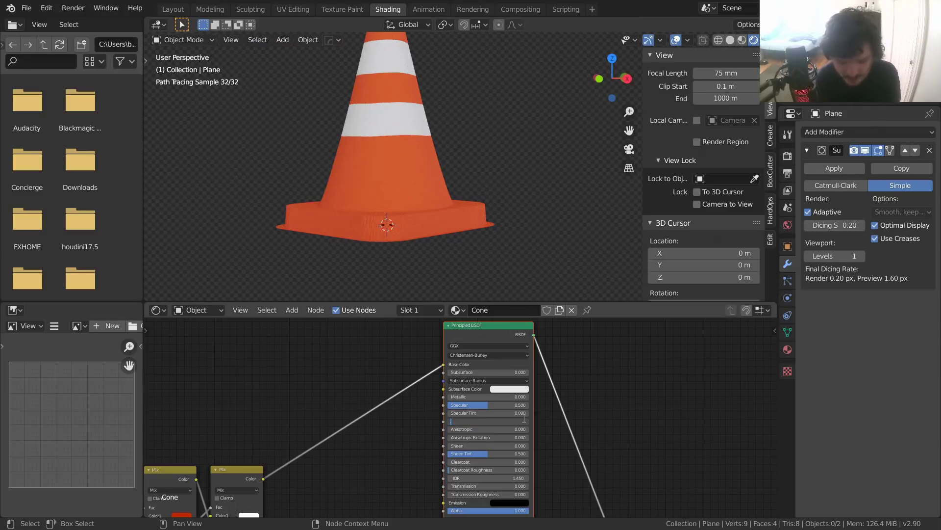
pyautogui.write('0.8')
pyautogui.press('Return')
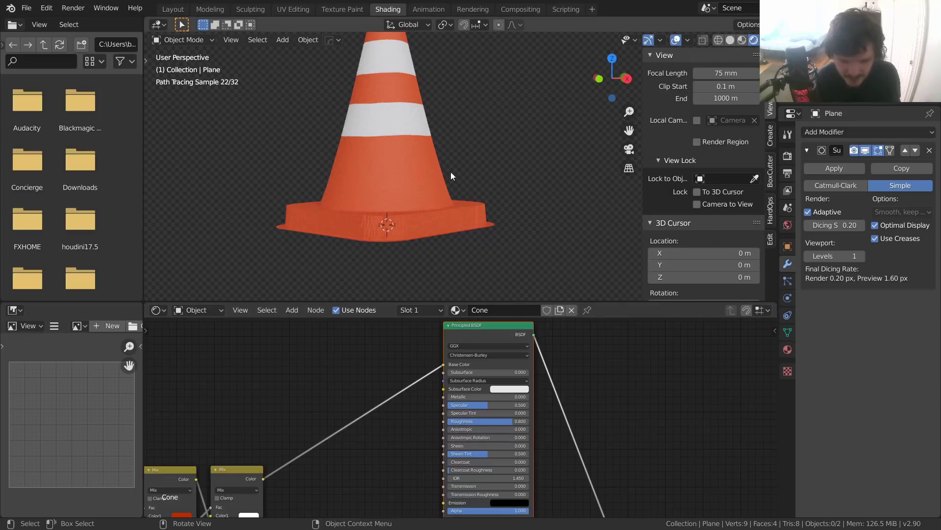
# Step: Preview the Color output of NodeGroup.002 on the cone
pyautogui.moveTo(307, 418); pyautogui.dragTo(616, 336, button='middle')
pyautogui.keyDown('ctrl'); pyautogui.keyDown('shift'); pyautogui.click(366, 384); pyautogui.keyUp('shift'); pyautogui.keyUp('ctrl')
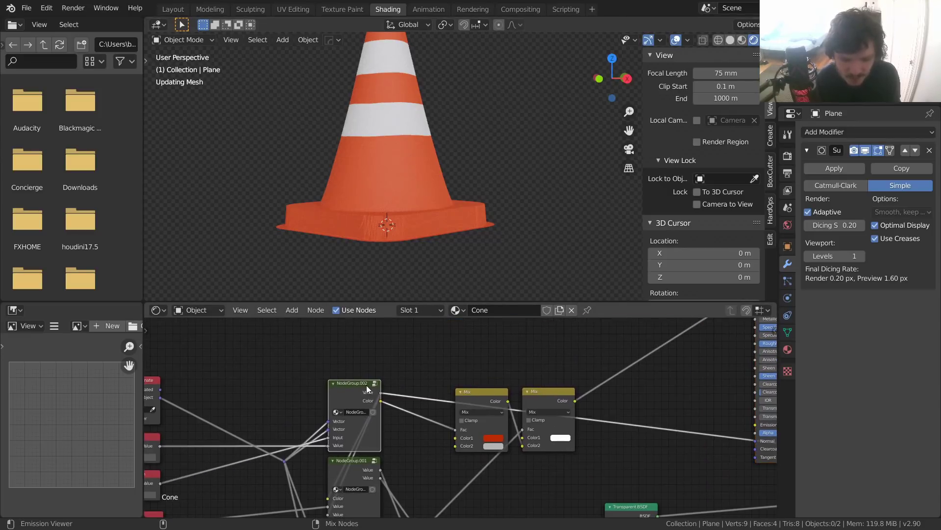
pyautogui.keyDown('ctrl'); pyautogui.keyDown('shift'); pyautogui.click(367, 385); pyautogui.keyUp('shift'); pyautogui.keyUp('ctrl')
pyautogui.moveTo(389, 158)
pyautogui.keyDown('shift'); pyautogui.mouseDown(button='middle')
pyautogui.moveTo(437, 200)
pyautogui.moveTo(450, 231)
pyautogui.mouseUp(button='middle'); pyautogui.keyUp('shift')
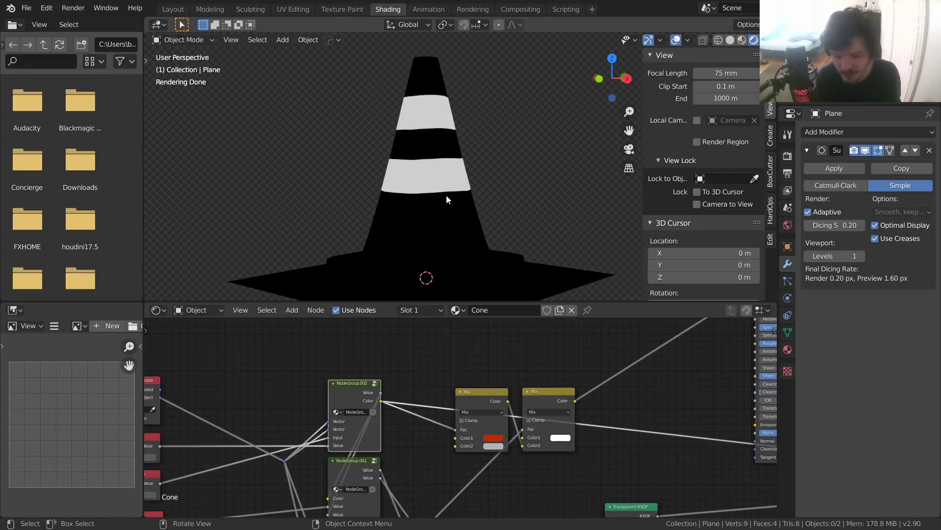
# Step: Move NodeGroup.002 away from the Mix nodes and insert a ColorRamp node on its Color output's preview link
pyautogui.moveTo(636, 382); pyautogui.dragTo(575, 385, button='middle')
pyautogui.press('g')
pyautogui.click(348, 364)
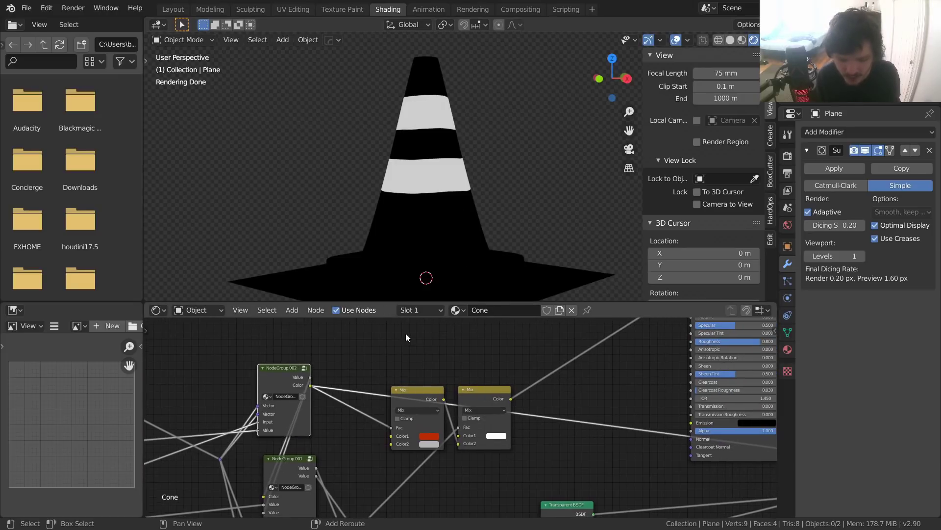
pyautogui.hotkey('shift', 'a')
pyautogui.click(405, 333)
pyautogui.write('colo')
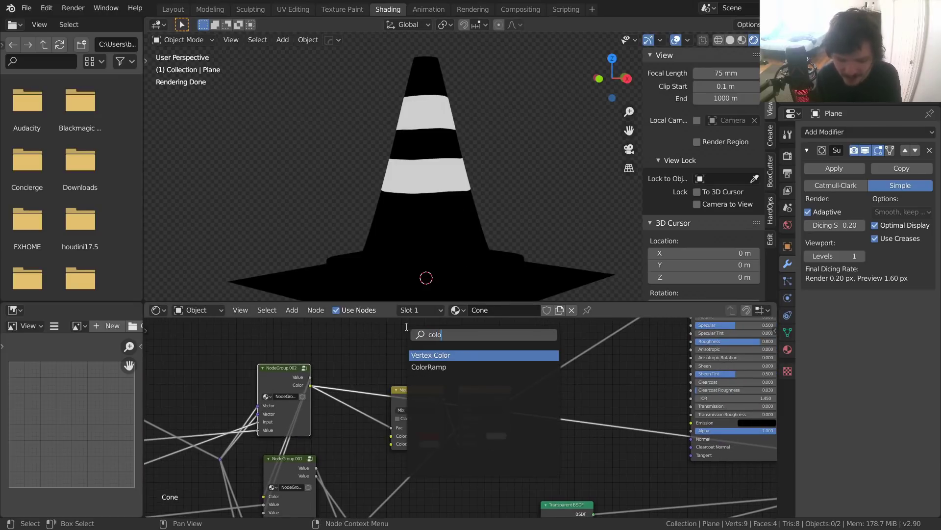
pyautogui.click(428, 363)
pyautogui.click(573, 420)
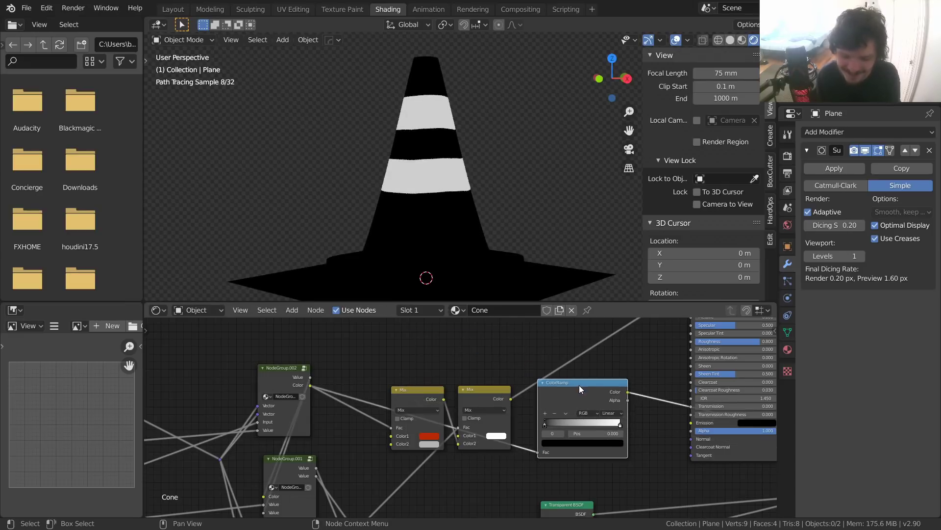
# Step: Set the ColorRamp's black stop to a grey with Value 0.75 and make the white stop active
pyautogui.scroll(2, 624, 396)
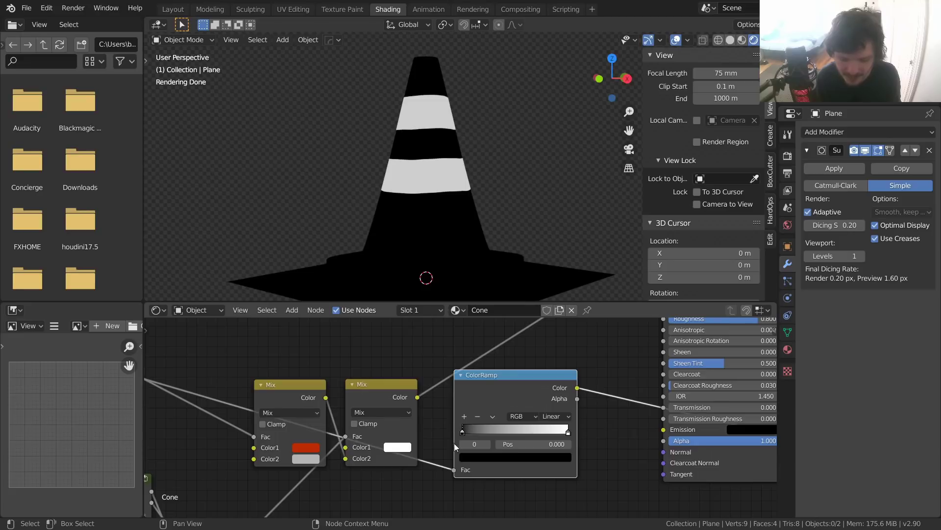
pyautogui.click(513, 460)
pyautogui.moveTo(548, 343)
pyautogui.mouseDown()
pyautogui.moveTo(548, 333)
pyautogui.moveTo(548, 344)
pyautogui.mouseUp()
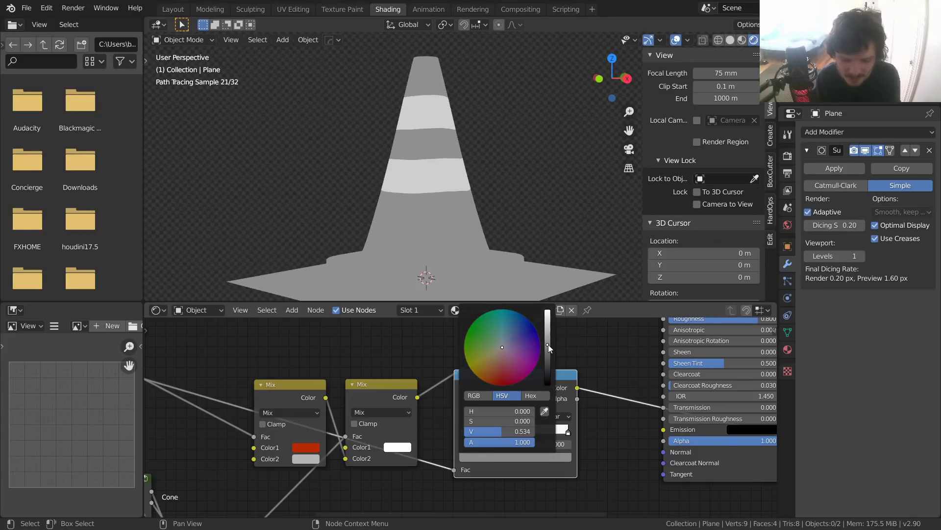
pyautogui.click(523, 430)
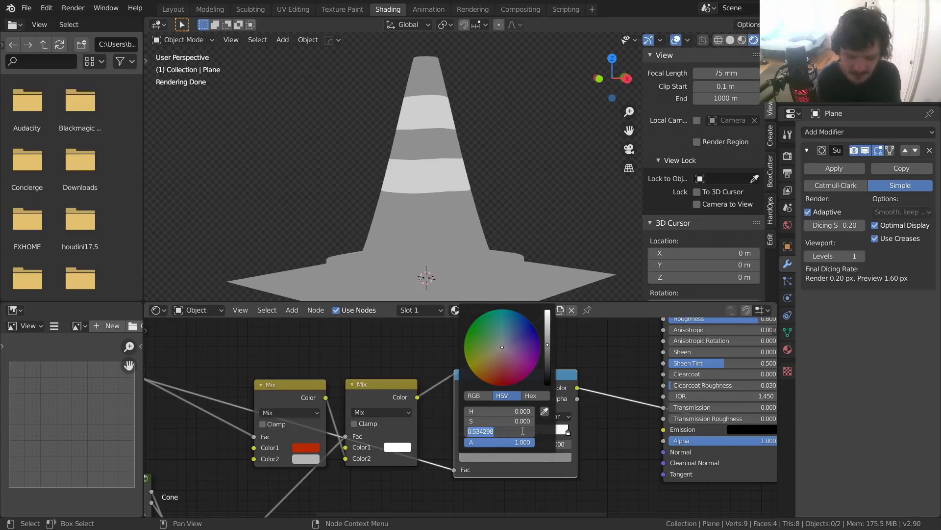
pyautogui.press('BackSpace')
pyautogui.write('.75')
pyautogui.press('Return')
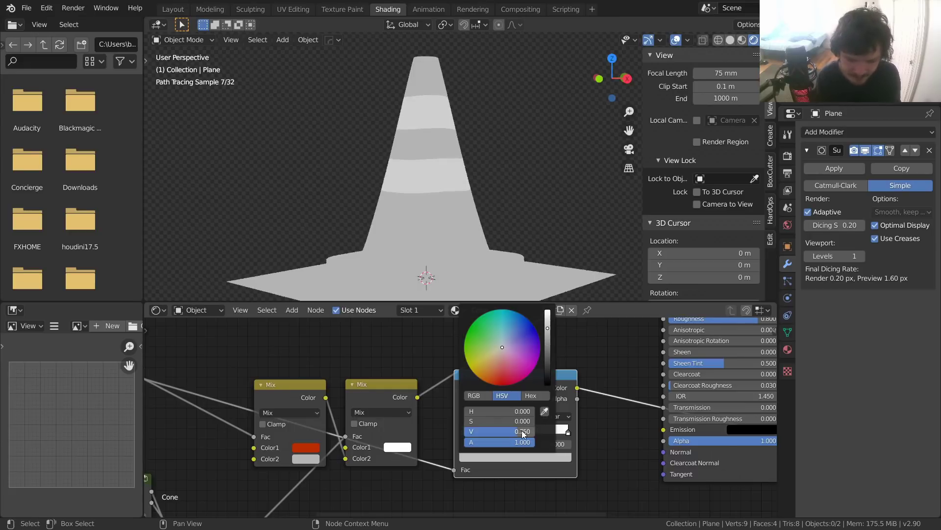
pyautogui.click(487, 443)
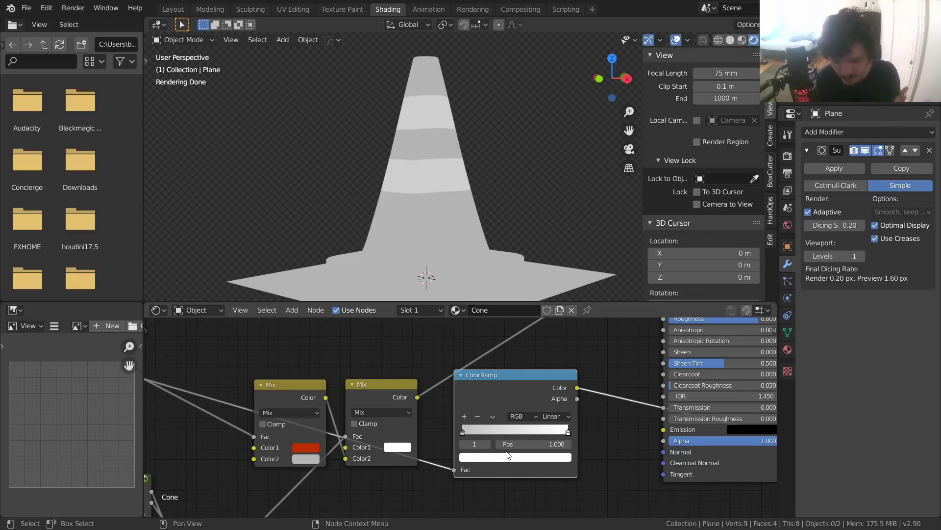
pyautogui.click(507, 452)
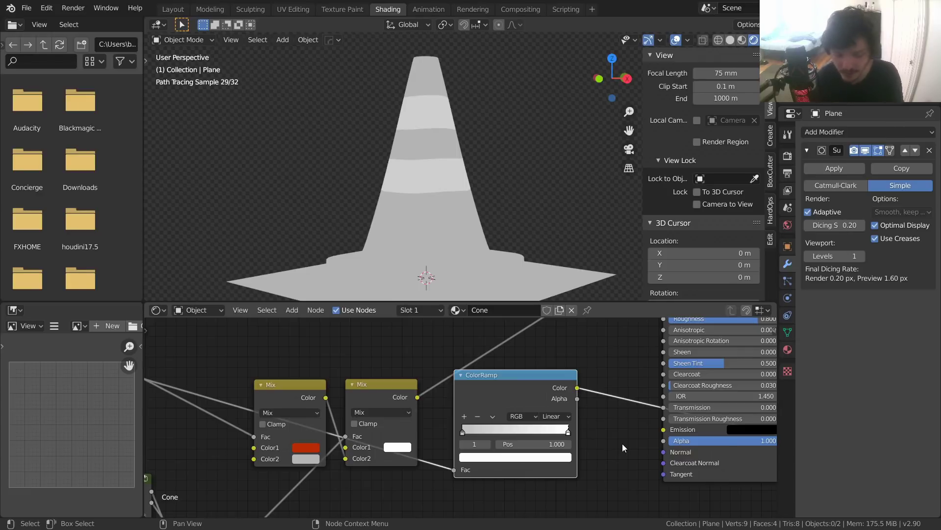
# Step: Connect the ColorRamp's Color output to the Principled BSDF's Roughness input
pyautogui.scroll(-4, 635, 386)
pyautogui.moveTo(635, 385); pyautogui.dragTo(527, 401, button='middle')
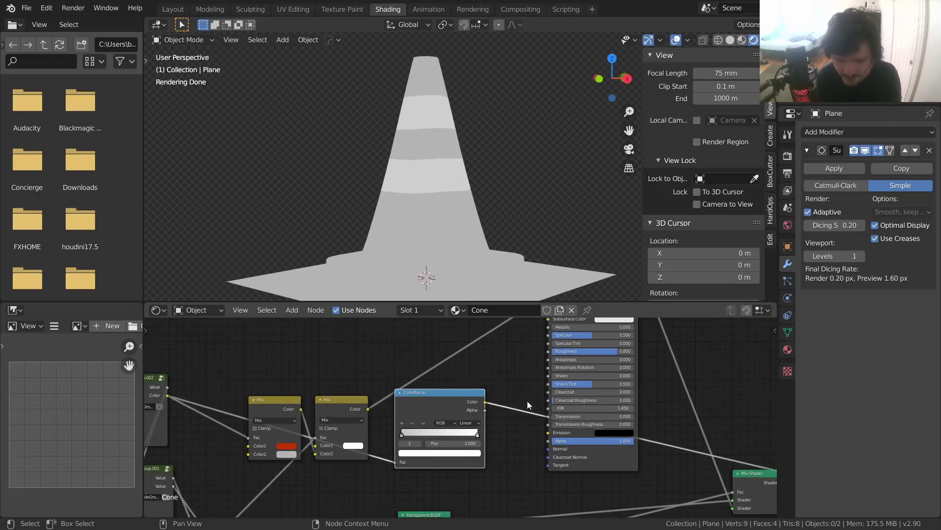
pyautogui.moveTo(485, 402); pyautogui.dragTo(548, 351)
# Step: Route the Mix Shader back to the Material Output's surface and save the file
pyautogui.moveTo(602, 354); pyautogui.dragTo(515, 419, button='middle')
pyautogui.scroll(-5, 514, 418)
pyautogui.moveTo(625, 495); pyautogui.dragTo(572, 420, button='middle')
pyautogui.keyDown('ctrl'); pyautogui.keyDown('shift'); pyautogui.click(572, 423); pyautogui.keyUp('shift'); pyautogui.keyUp('ctrl')
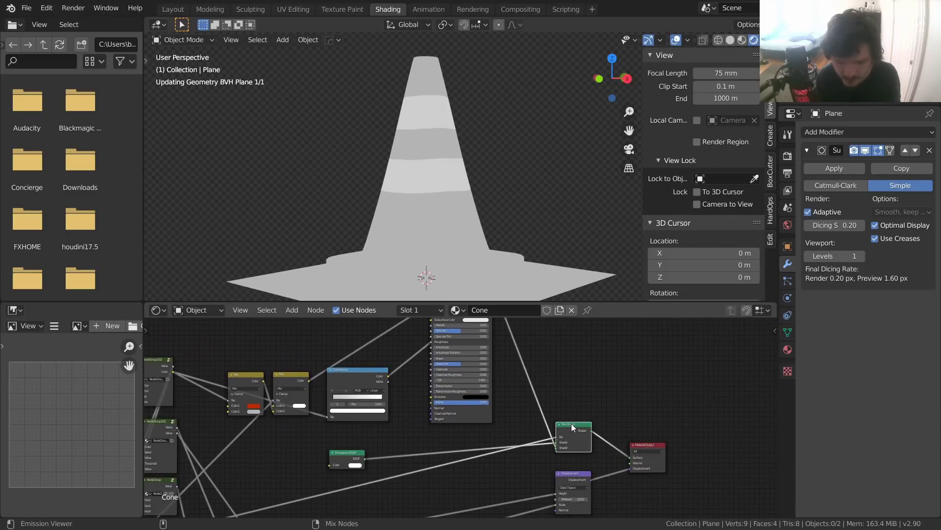
pyautogui.hotkey('ctrl', 's')
# Step: Examine the cone's shading up close, from several angles and in the front view
pyautogui.scroll(-2, 466, 213)
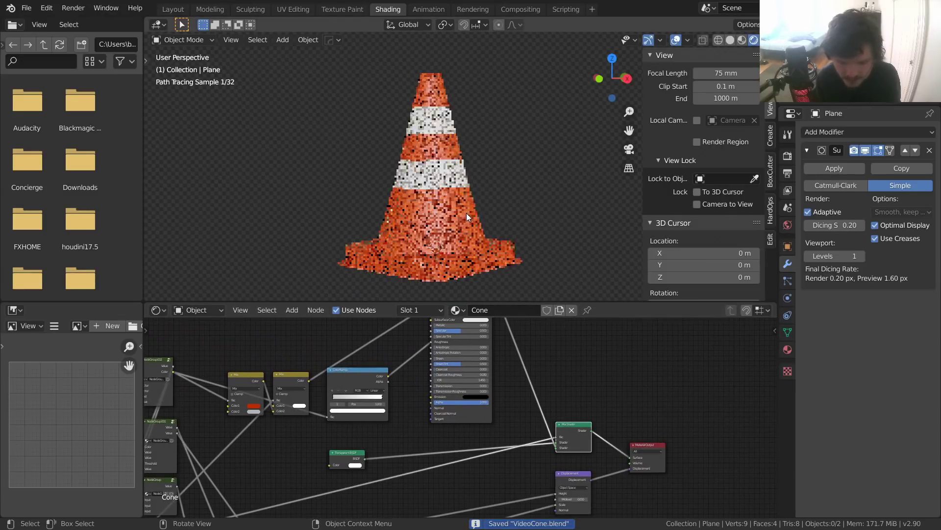
pyautogui.moveTo(466, 213); pyautogui.dragTo(477, 225, button='middle')
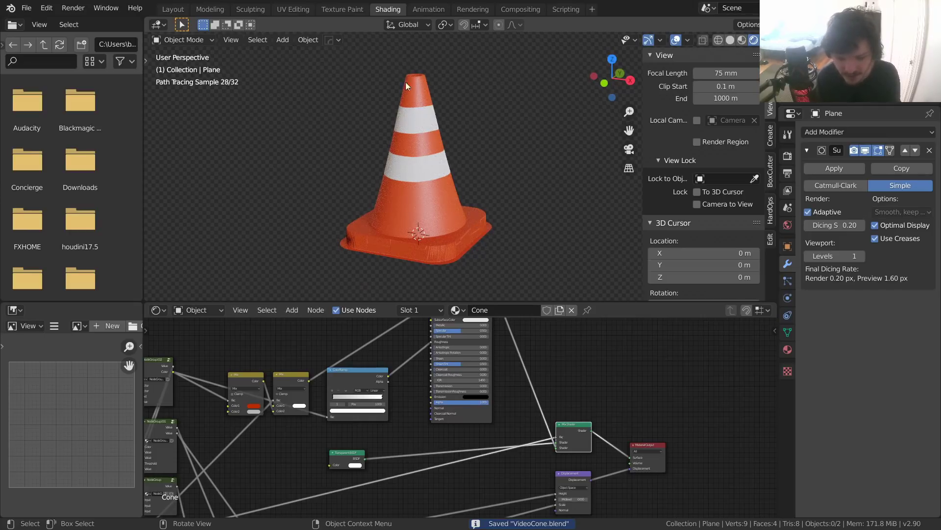
pyautogui.scroll(4, 399, 156)
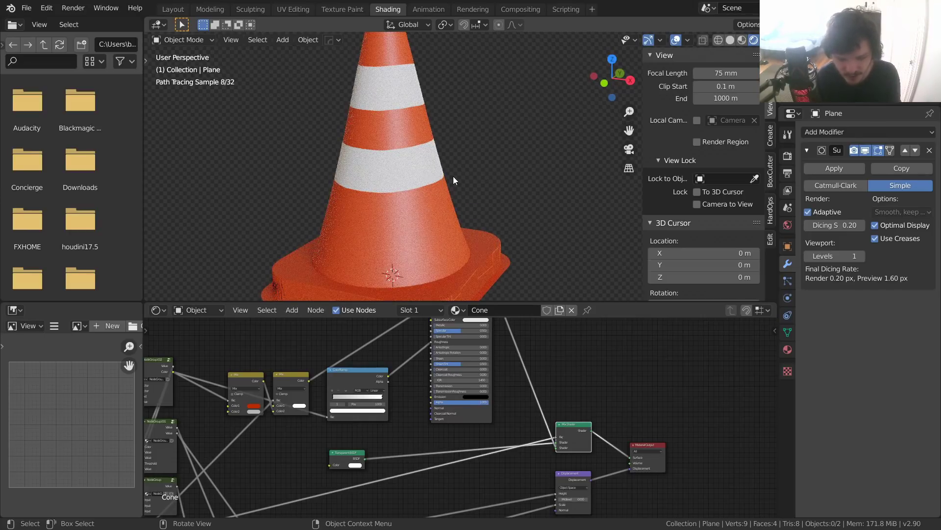
pyautogui.scroll(-4, 455, 181)
pyautogui.moveTo(427, 144); pyautogui.dragTo(419, 164, button='middle')
pyautogui.scroll(3, 457, 428)
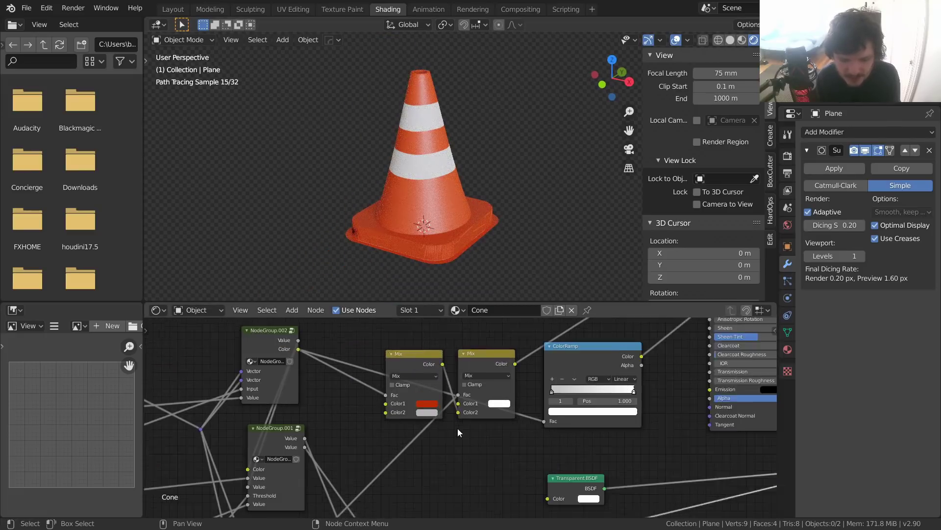
pyautogui.scroll(2, 458, 432)
pyautogui.click(601, 85)
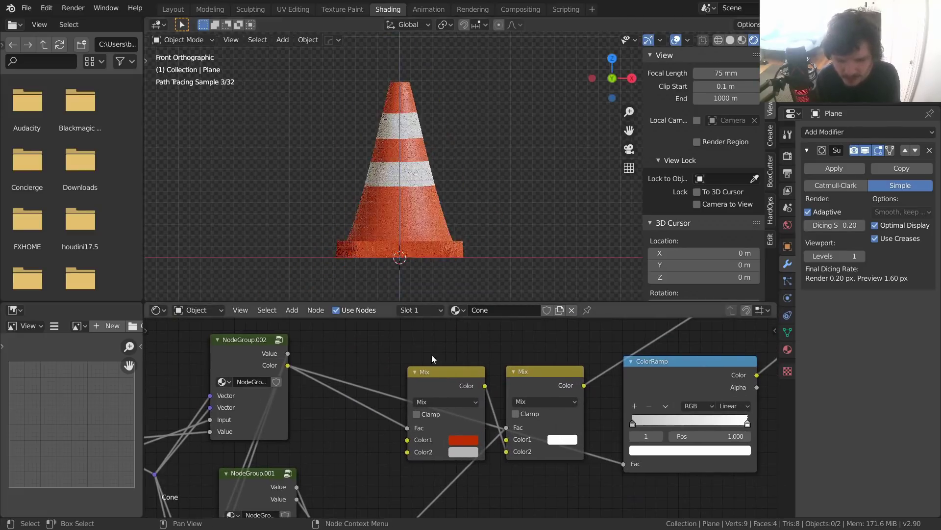
# Step: Set the first Mix node's orange Color1 to a Hue of about 0.043 and a Saturation of 0.9
pyautogui.click(463, 441)
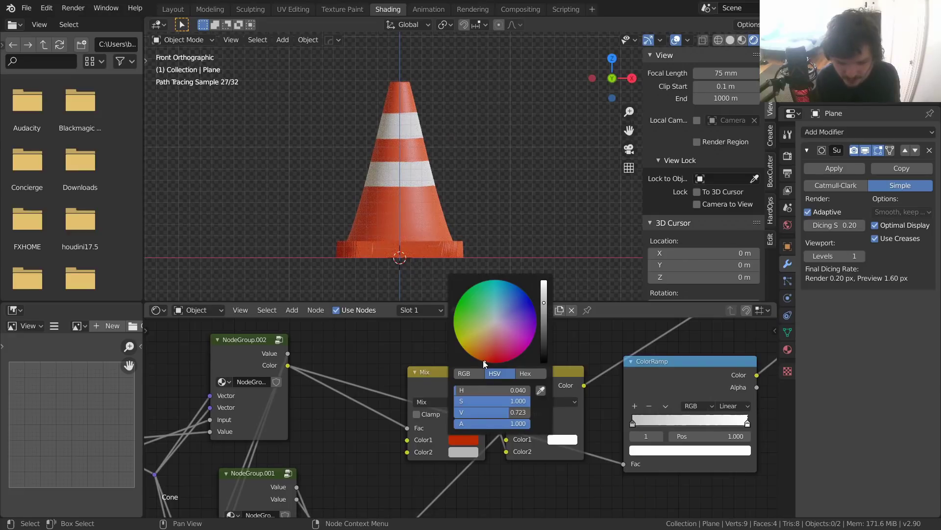
pyautogui.moveTo(483, 360); pyautogui.dragTo(485, 361)
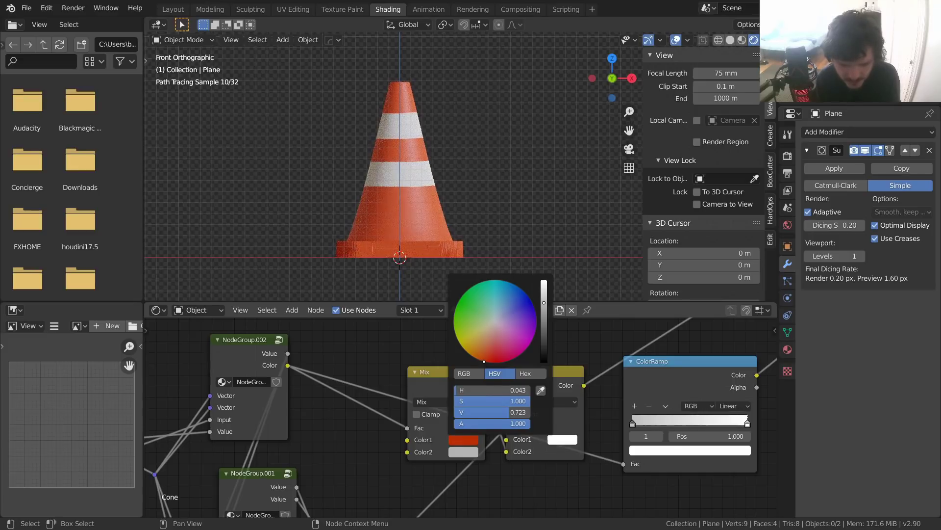
pyautogui.moveTo(531, 401); pyautogui.dragTo(527, 401)
pyautogui.click(527, 401)
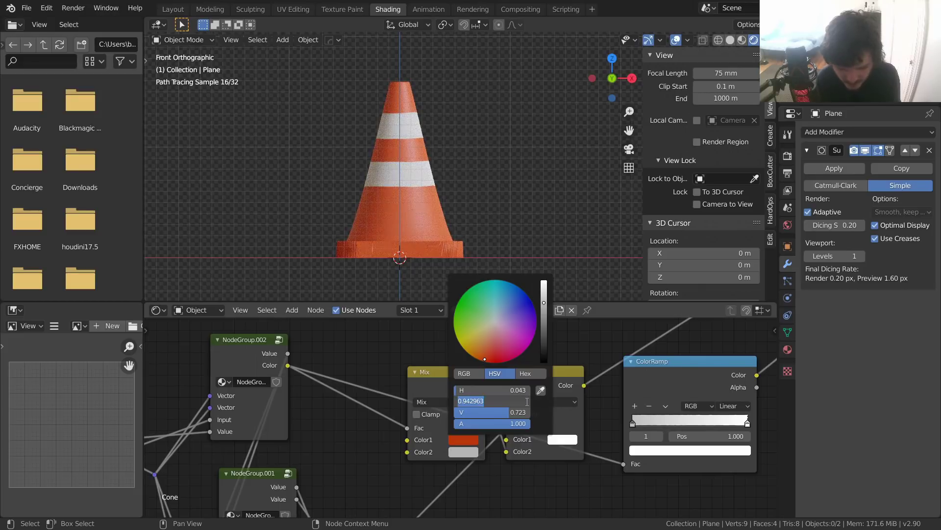
pyautogui.write('.9')
pyautogui.press('Return')
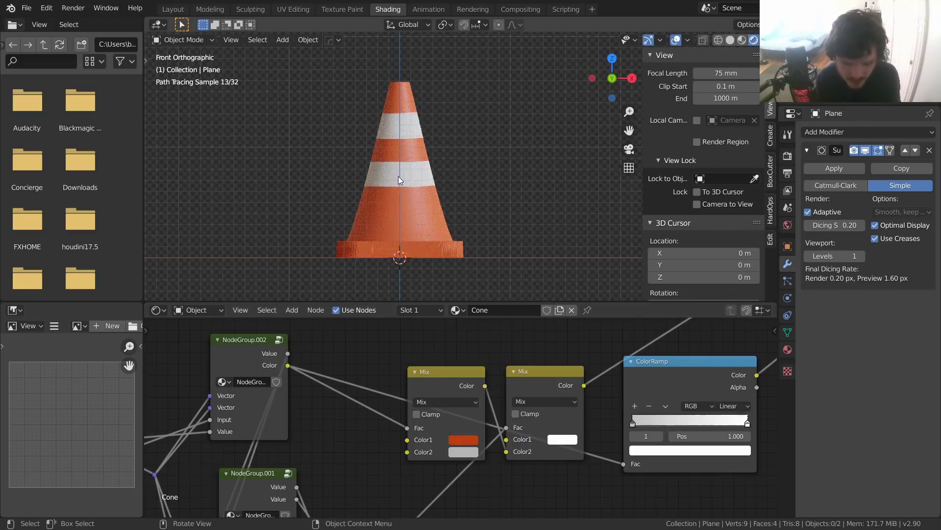
# Step: Shift the first Mix node's Color1 slightly toward red on the colour wheel and save the file
pyautogui.moveTo(399, 179); pyautogui.dragTo(369, 202, button='middle')
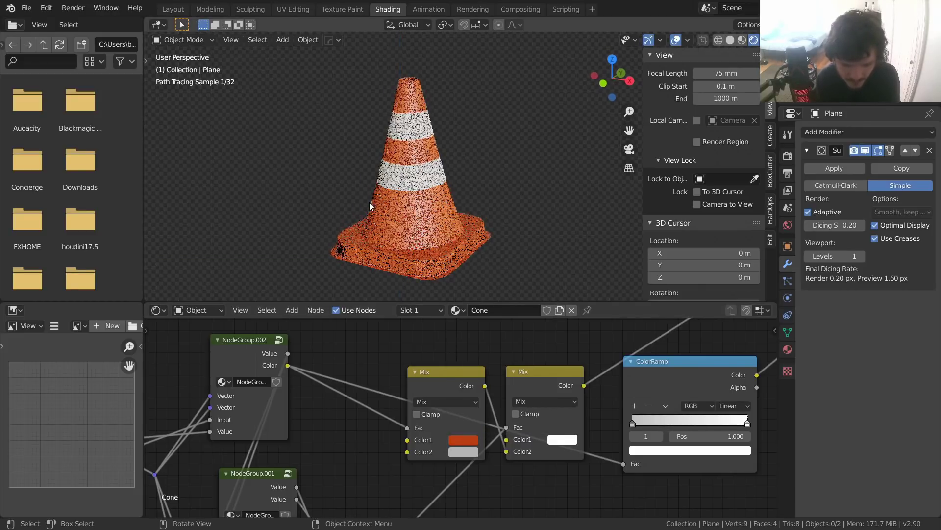
pyautogui.click(475, 439)
pyautogui.moveTo(484, 356); pyautogui.dragTo(487, 358)
pyautogui.hotkey('ctrl', 's')
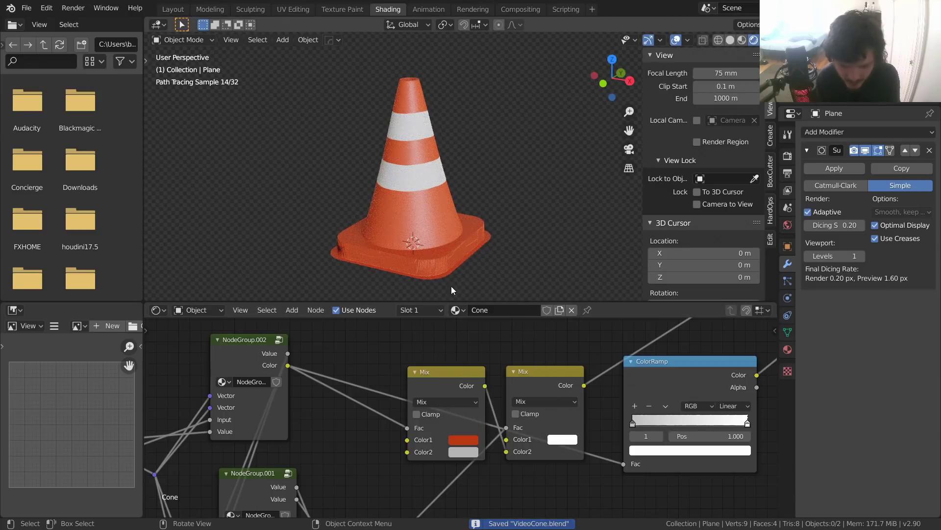
# Step: Save the file again and try adjusting the Principled BSDF's Subsurface amount
pyautogui.scroll(-3, 576, 401)
pyautogui.moveTo(602, 388); pyautogui.dragTo(524, 429, button='middle')
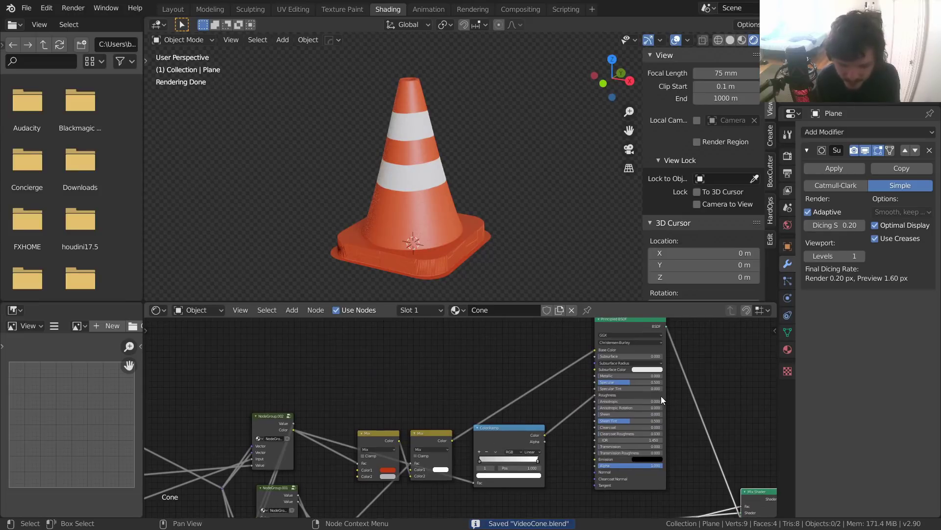
pyautogui.moveTo(657, 405); pyautogui.dragTo(572, 443, button='middle')
pyautogui.scroll(2, 566, 404)
pyautogui.hotkey('ctrl', 's')
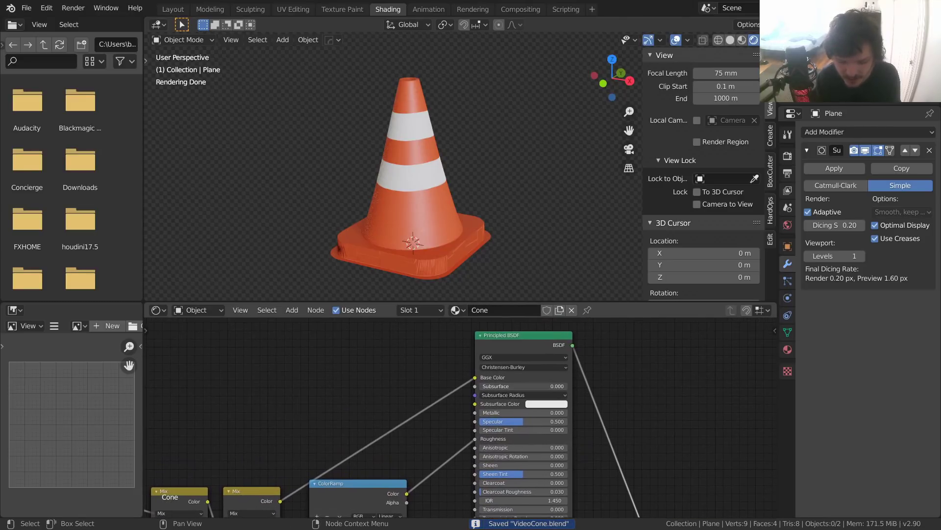
pyautogui.moveTo(520, 386); pyautogui.dragTo(475, 389)
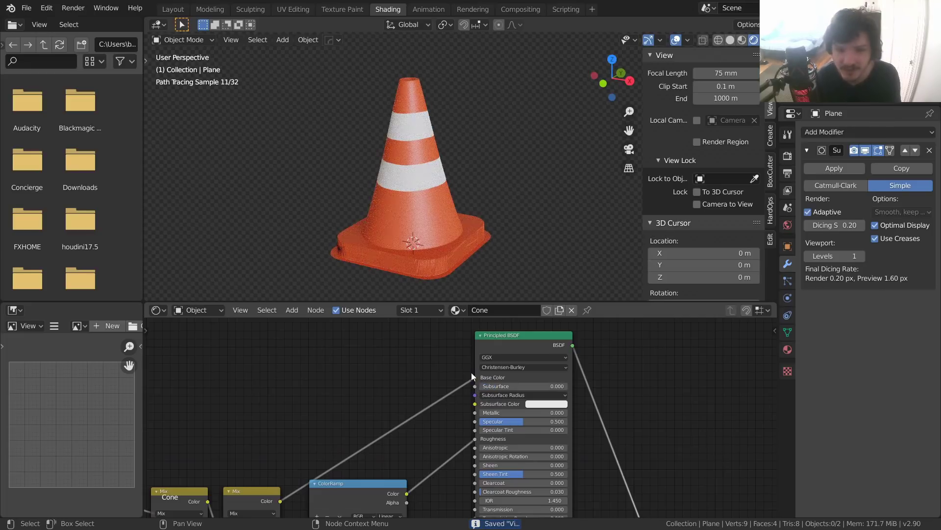
# Step: Try adjusting the Principled BSDF's Specular value and undo the change
pyautogui.moveTo(452, 430); pyautogui.dragTo(426, 395, button='middle')
pyautogui.scroll(1, 427, 394)
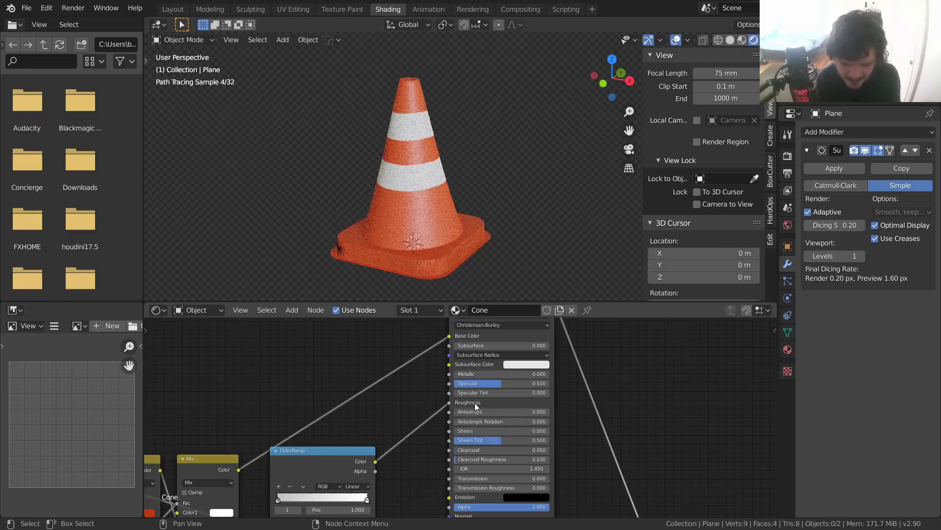
pyautogui.moveTo(461, 383)
pyautogui.mouseDown()
pyautogui.moveTo(439, 383)
pyautogui.moveTo(466, 383)
pyautogui.mouseUp()
pyautogui.hotkey('ctrl', 'z')
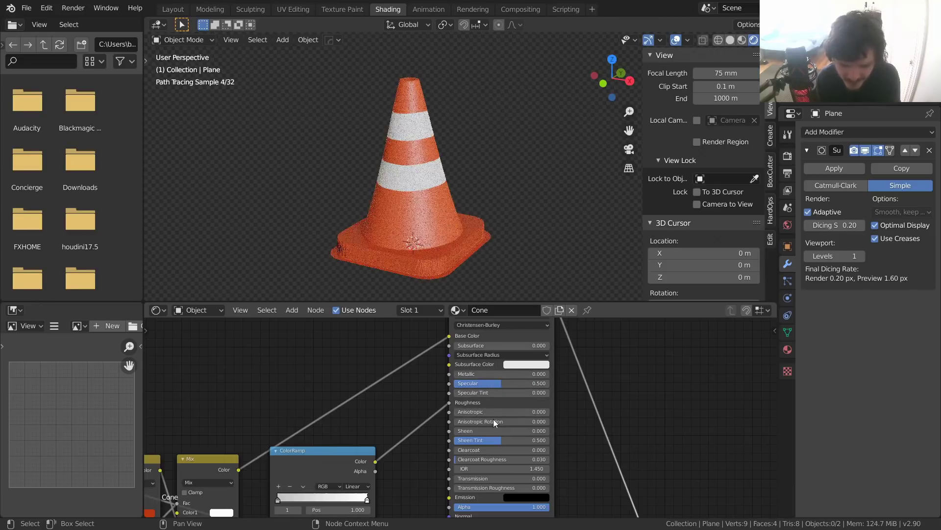
# Step: Try a Clearcoat of 1 on the Principled BSDF and undo it
pyautogui.click(478, 450)
pyautogui.write('1')
pyautogui.press('Return')
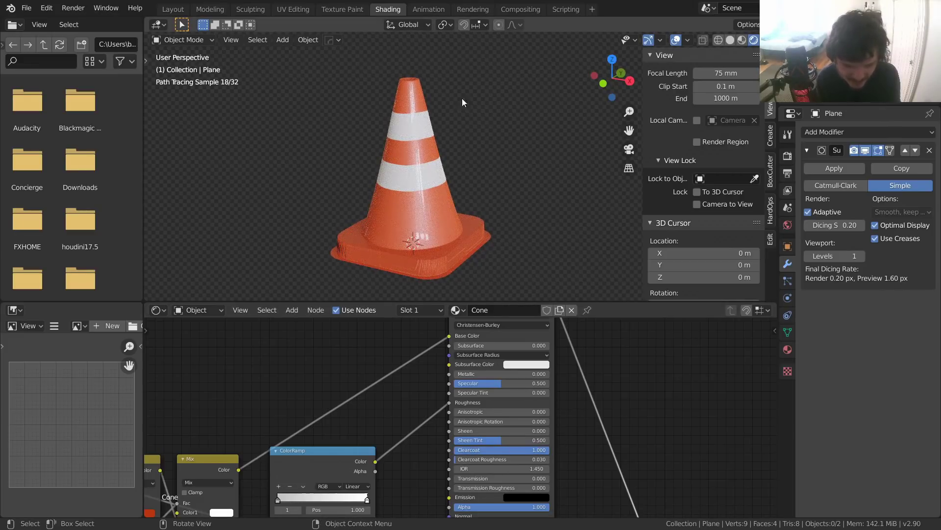
pyautogui.hotkey('ctrl', 'z')
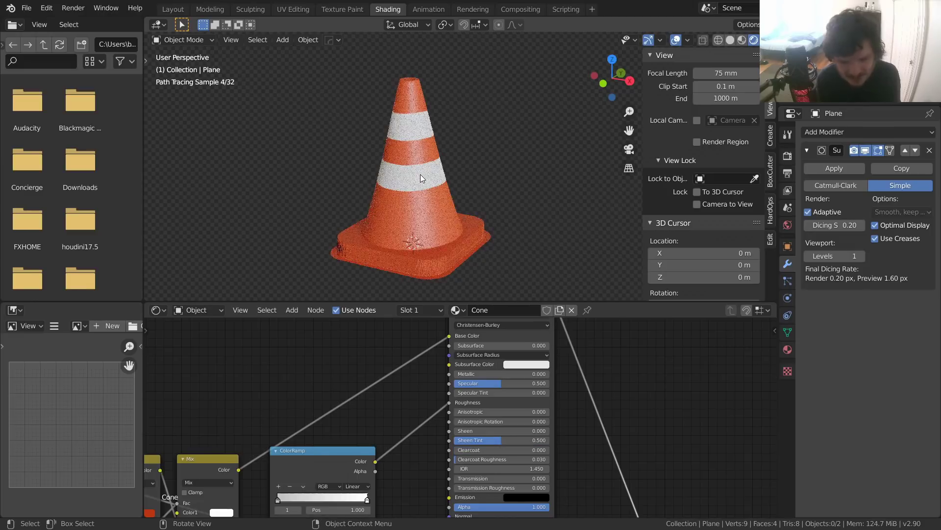
# Step: Save the file and move the first Mix node slightly up and away from the second Mix node
pyautogui.hotkey('ctrl', 's')
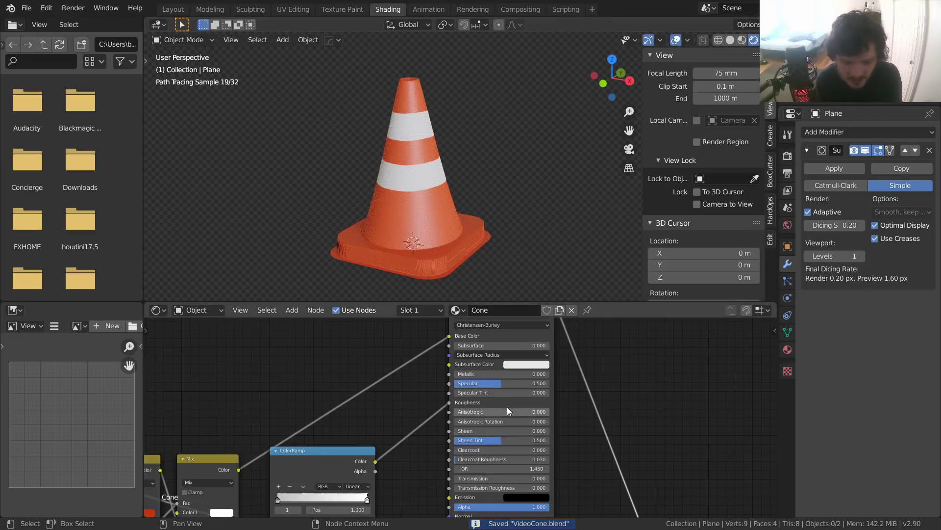
pyautogui.scroll(-1, 507, 407)
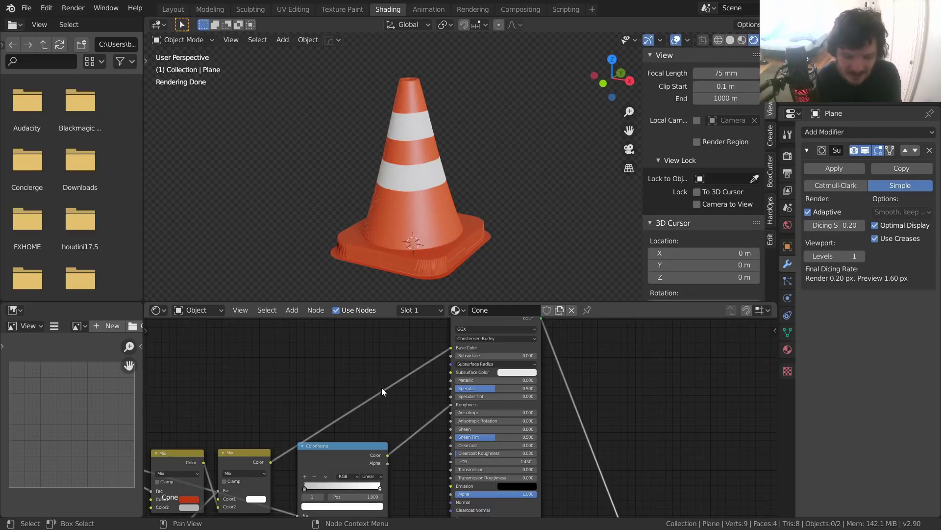
pyautogui.moveTo(304, 416); pyautogui.dragTo(393, 393, button='middle')
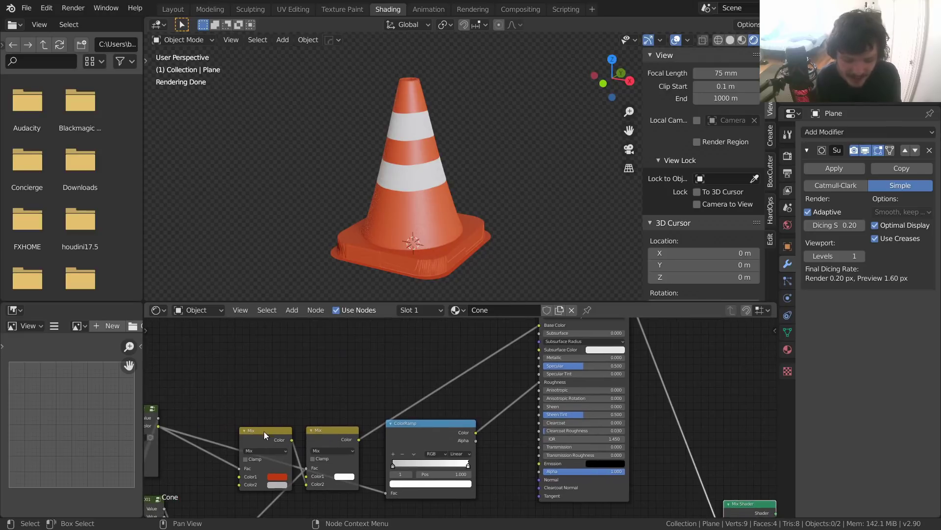
pyautogui.moveTo(263, 431); pyautogui.dragTo(252, 419)
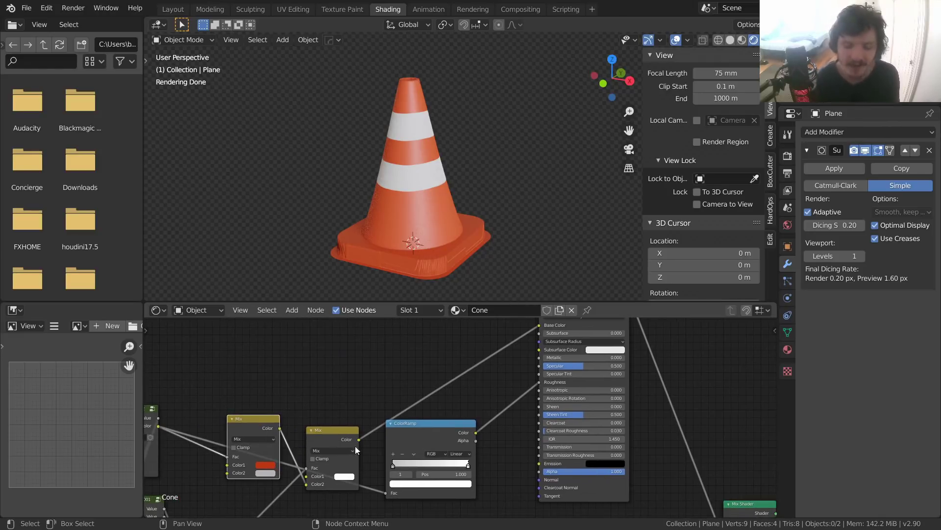
# Step: Save the file and insert a duplicate of the red-and-grey Mix node between it and the final Mix node
pyautogui.moveTo(355, 446); pyautogui.dragTo(323, 402, button='middle')
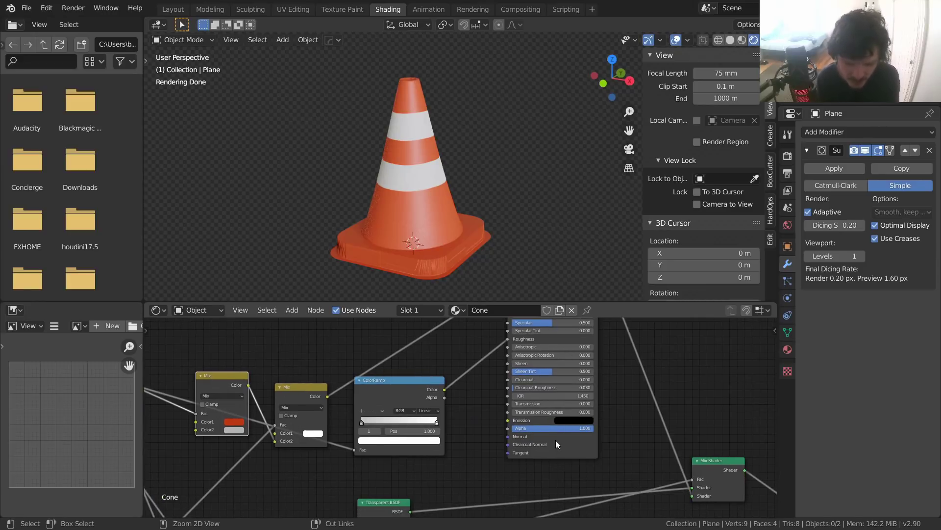
pyautogui.hotkey('ctrl', 's')
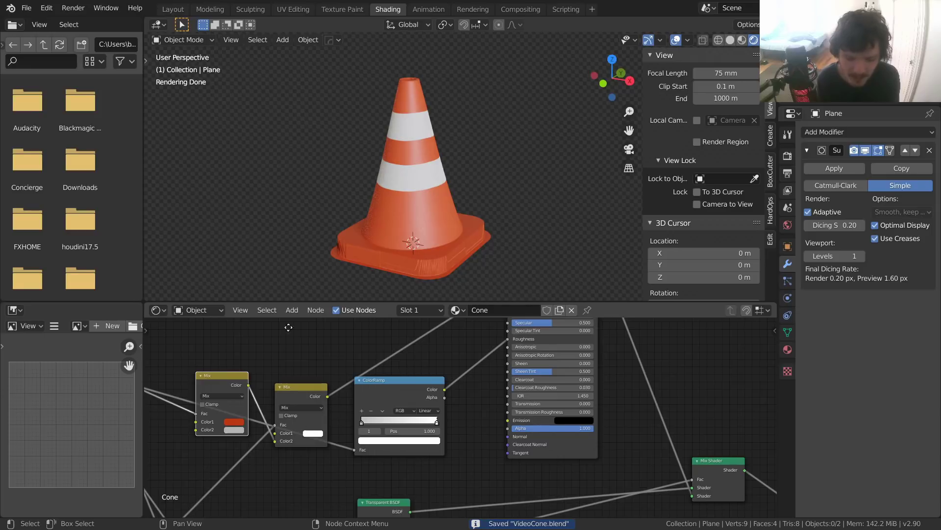
pyautogui.moveTo(288, 327); pyautogui.dragTo(531, 423, button='middle')
pyautogui.moveTo(475, 382); pyautogui.dragTo(505, 361, button='middle')
pyautogui.moveTo(499, 454); pyautogui.dragTo(461, 373)
pyautogui.hotkey('shift', 'd')
pyautogui.click(530, 403)
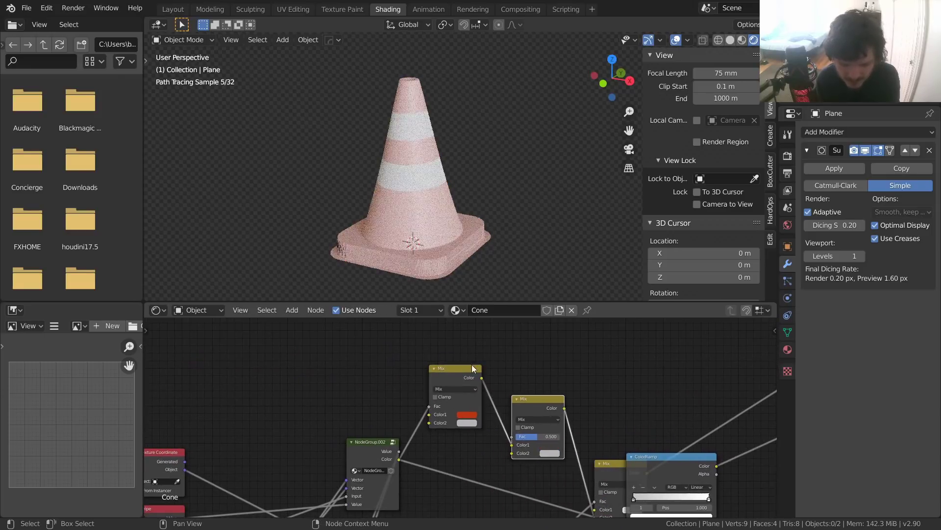
pyautogui.moveTo(548, 401); pyautogui.dragTo(518, 375, button='middle')
pyautogui.moveTo(582, 446); pyautogui.dragTo(592, 371)
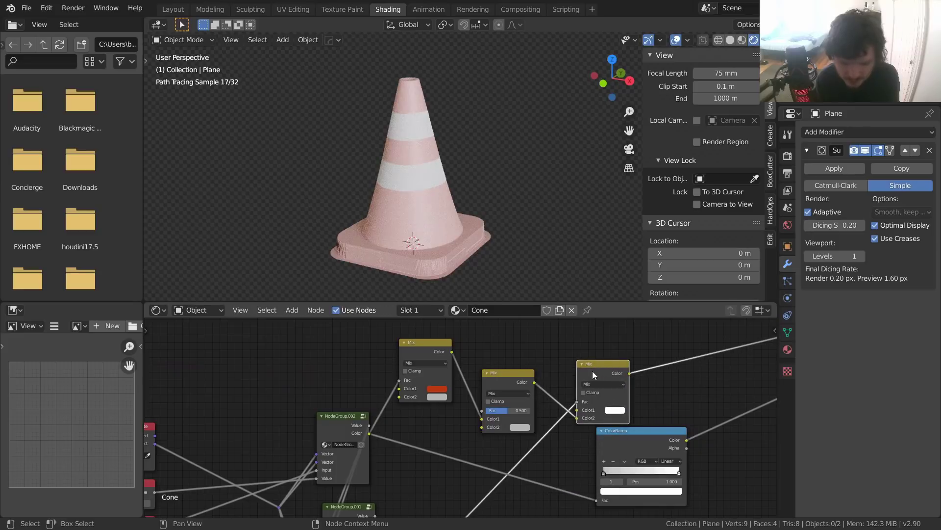
# Step: Preview the color output of each of the three Mix nodes in turn
pyautogui.keyDown('ctrl'); pyautogui.keyDown('shift'); pyautogui.click(435, 342); pyautogui.keyUp('shift'); pyautogui.keyUp('ctrl')
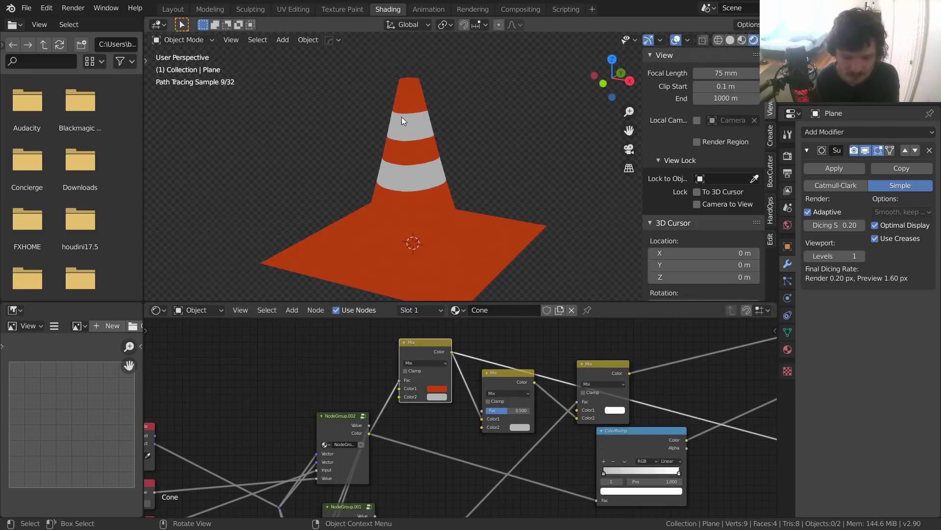
pyautogui.keyDown('ctrl'); pyautogui.keyDown('shift'); pyautogui.click(502, 378); pyautogui.keyUp('shift'); pyautogui.keyUp('ctrl')
pyautogui.moveTo(495, 384); pyautogui.dragTo(433, 389, button='middle')
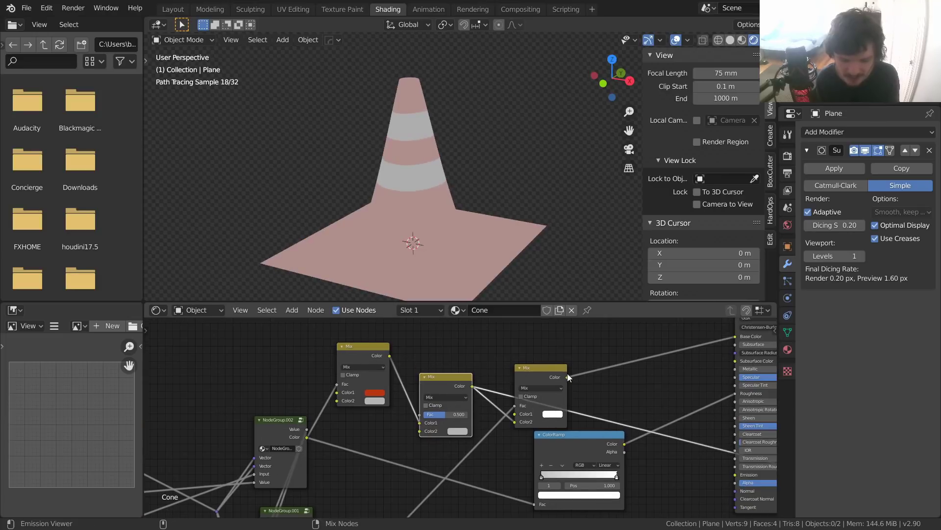
pyautogui.keyDown('ctrl'); pyautogui.keyDown('shift'); pyautogui.click(548, 370); pyautogui.keyUp('shift'); pyautogui.keyUp('ctrl')
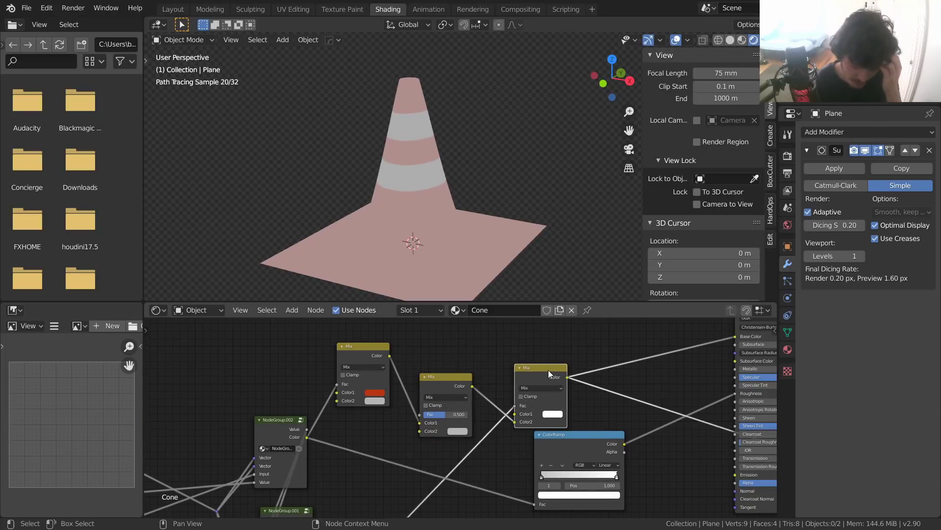
# Step: Set the lowest red Value node in the node tree to 1
pyautogui.scroll(-8, 446, 390)
pyautogui.moveTo(446, 390); pyautogui.dragTo(608, 243, button='middle')
pyautogui.scroll(4, 445, 458)
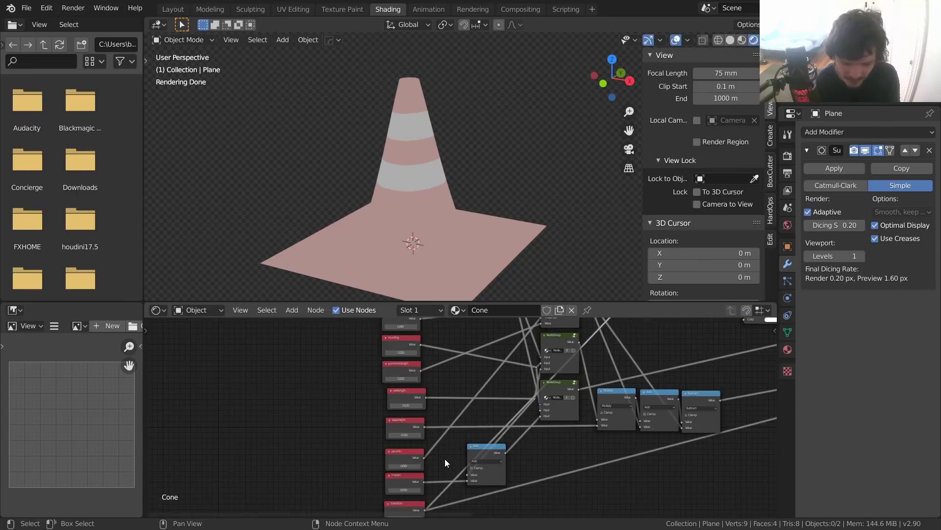
pyautogui.moveTo(430, 511); pyautogui.dragTo(489, 404, button='middle')
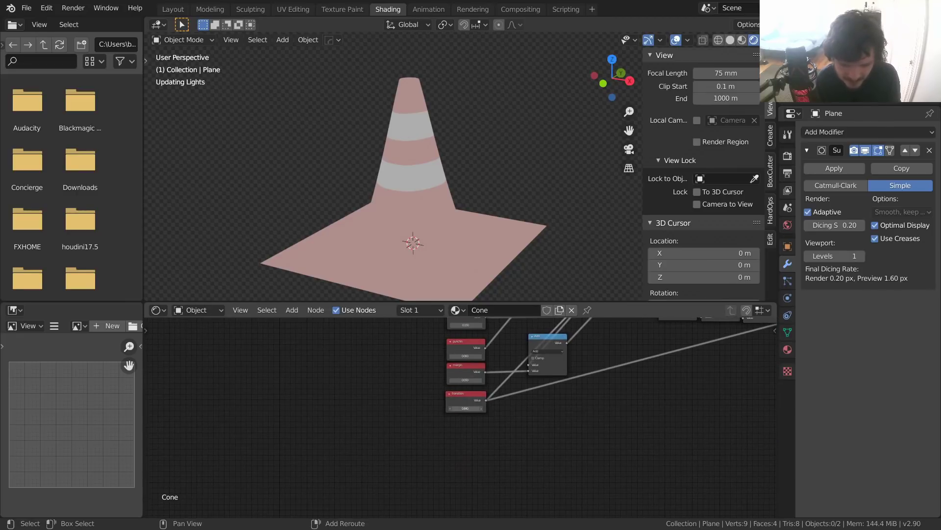
pyautogui.click(468, 409)
pyautogui.write('1')
pyautogui.press('Return')
pyautogui.moveTo(659, 358); pyautogui.dragTo(348, 516, button='middle')
pyautogui.moveTo(618, 325); pyautogui.dragTo(387, 476, button='middle')
pyautogui.moveTo(385, 424); pyautogui.dragTo(493, 409, button='middle')
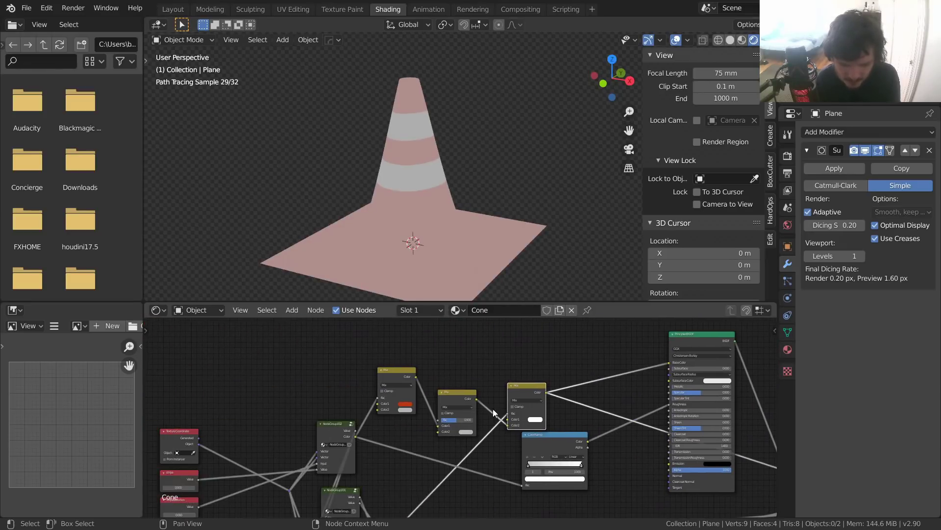
# Step: Set the duplicated Mix node's Color2 to dark brown (HSV 0.061, 0.760, 0.106) and its factor to 1.000
pyautogui.scroll(6, 493, 409)
pyautogui.moveTo(427, 389); pyautogui.dragTo(493, 406, button='middle')
pyautogui.moveTo(493, 407); pyautogui.dragTo(504, 369)
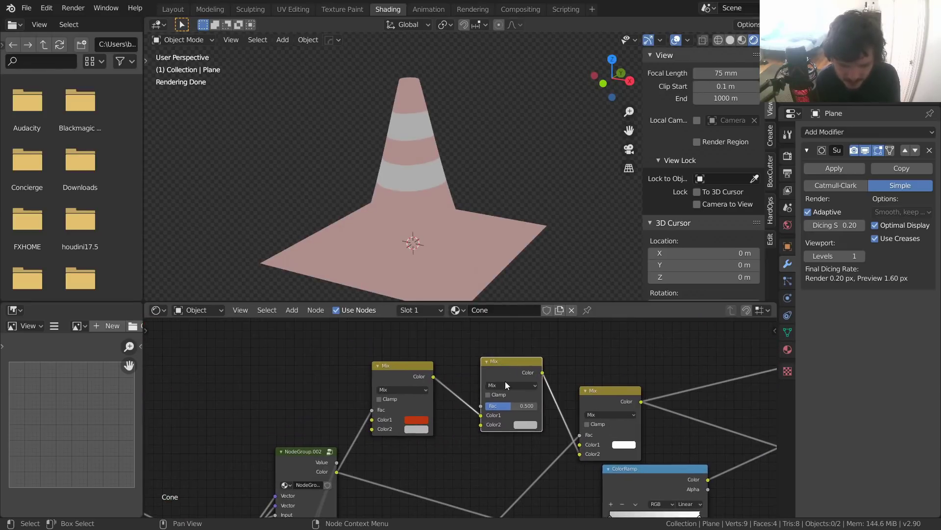
pyautogui.click(522, 424)
pyautogui.click(541, 354)
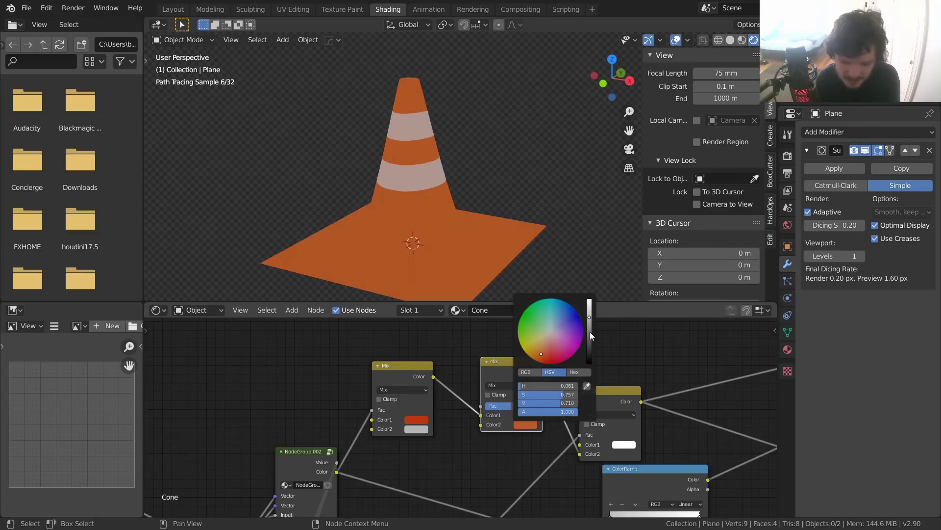
pyautogui.moveTo(589, 331); pyautogui.dragTo(589, 353)
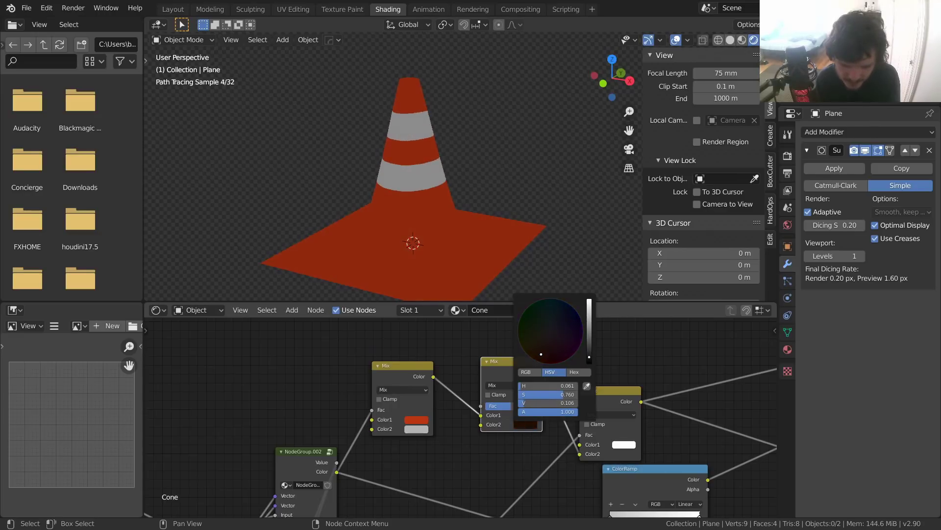
pyautogui.moveTo(517, 405)
pyautogui.mouseDown()
pyautogui.moveTo(537, 405)
pyautogui.moveTo(517, 400)
pyautogui.mouseUp()
pyautogui.moveTo(508, 361); pyautogui.dragTo(506, 347)
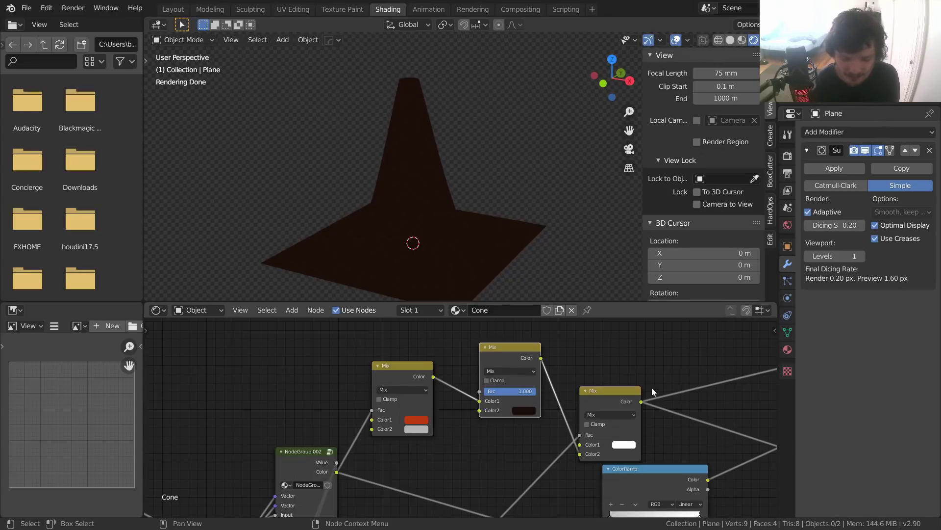
# Step: Preview the Mix Shader output on the cone and save the file
pyautogui.moveTo(663, 406); pyautogui.dragTo(381, 320, button='middle')
pyautogui.scroll(-1, 451, 476)
pyautogui.moveTo(636, 443); pyautogui.dragTo(532, 414, button='middle')
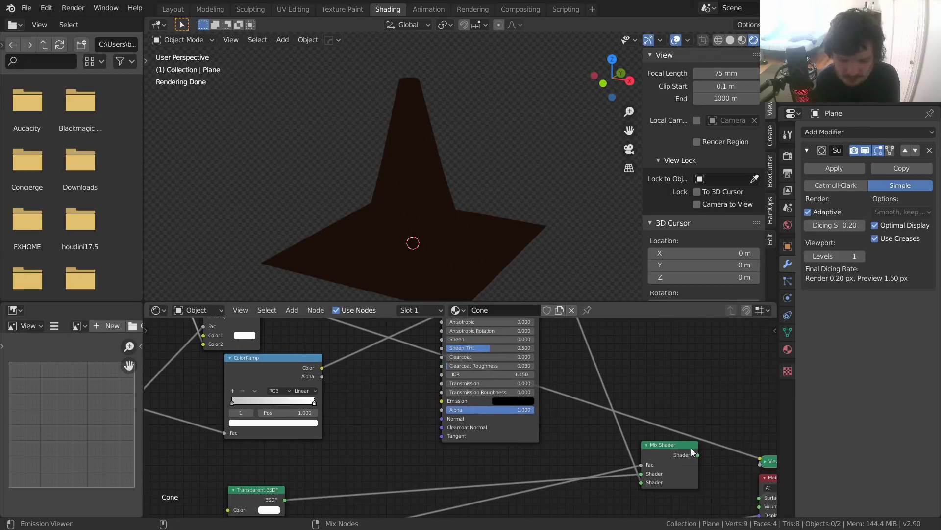
pyautogui.keyDown('ctrl'); pyautogui.keyDown('shift'); pyautogui.click(646, 447); pyautogui.keyUp('shift'); pyautogui.keyUp('ctrl')
pyautogui.moveTo(363, 388); pyautogui.dragTo(637, 451, button='middle')
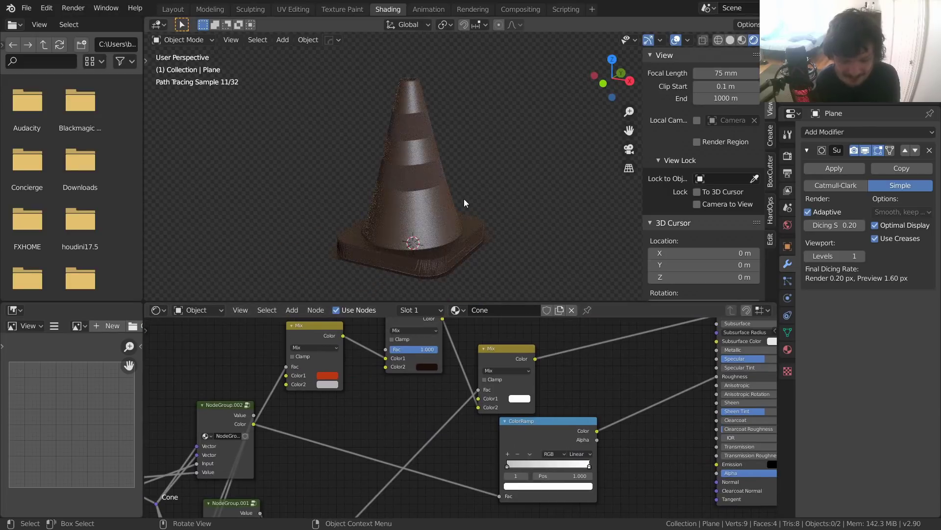
pyautogui.hotkey('ctrl', 's')
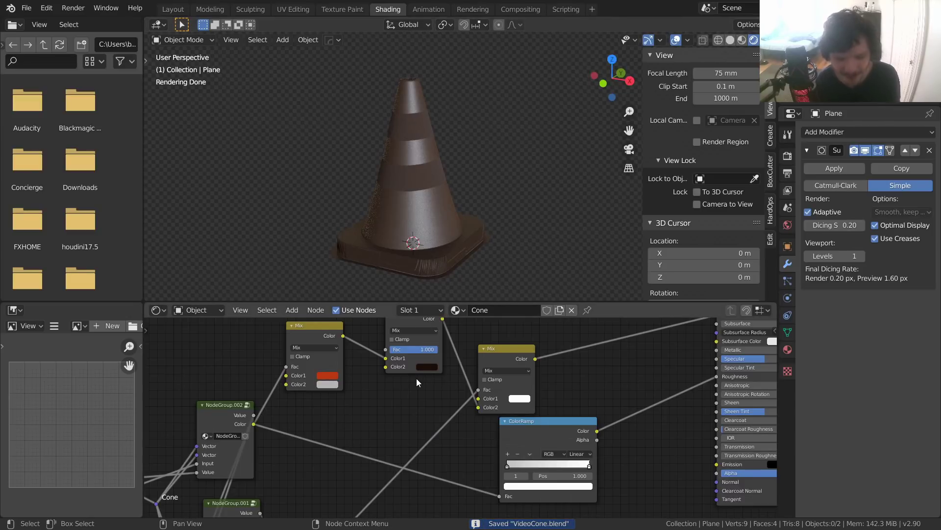
# Step: Add a Noise Texture node and connect its Fac output to the dark brown Mix node's factor
pyautogui.moveTo(420, 377); pyautogui.dragTo(499, 463, button='middle')
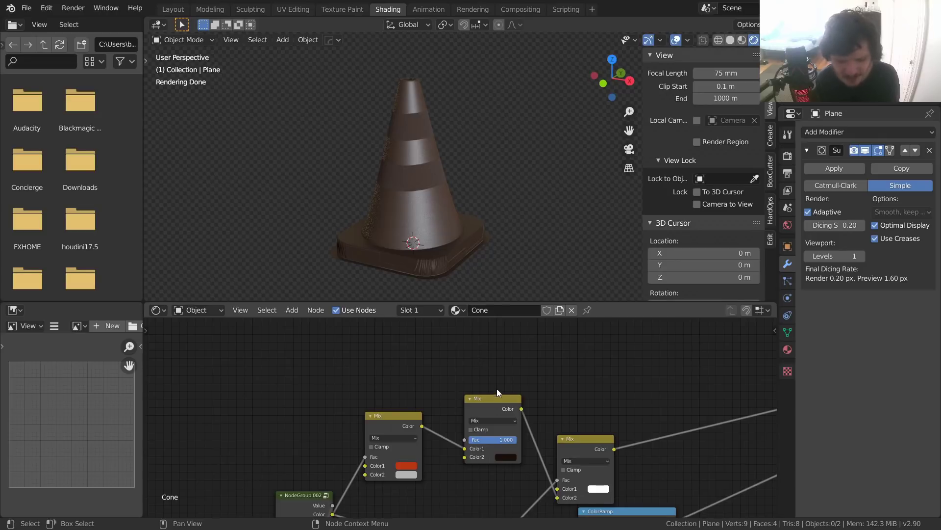
pyautogui.moveTo(492, 399); pyautogui.dragTo(496, 373)
pyautogui.moveTo(359, 339); pyautogui.dragTo(435, 380, button='middle')
pyautogui.hotkey('shift', 'a')
pyautogui.click(382, 343)
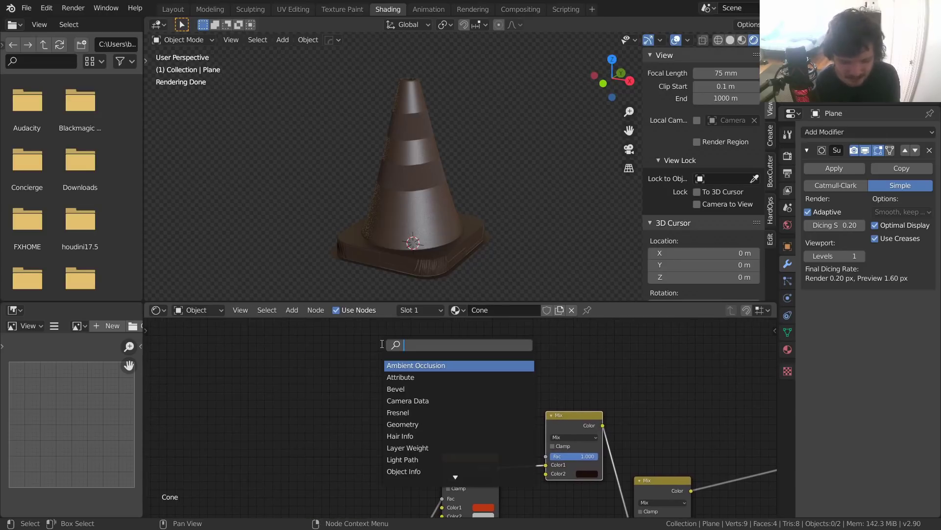
pyautogui.write('noise')
pyautogui.press('Return')
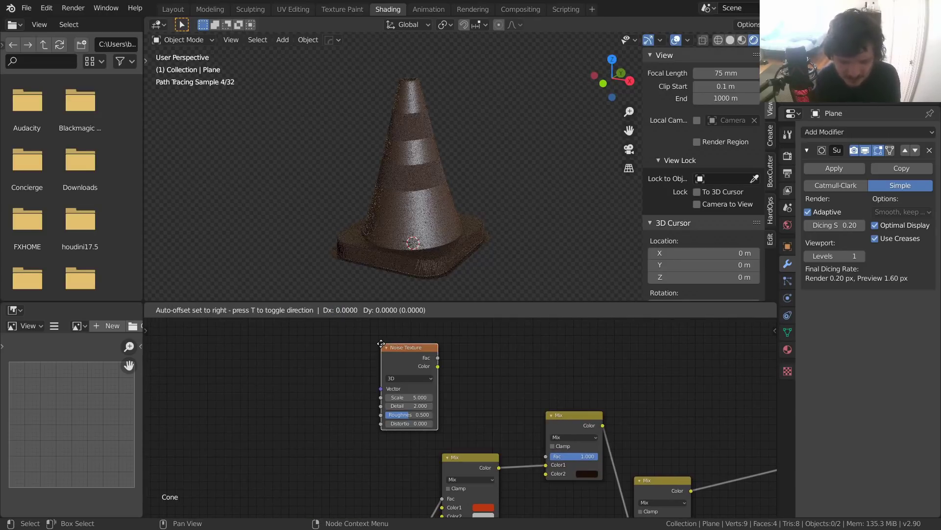
pyautogui.click(414, 351)
pyautogui.moveTo(438, 357); pyautogui.dragTo(550, 454)
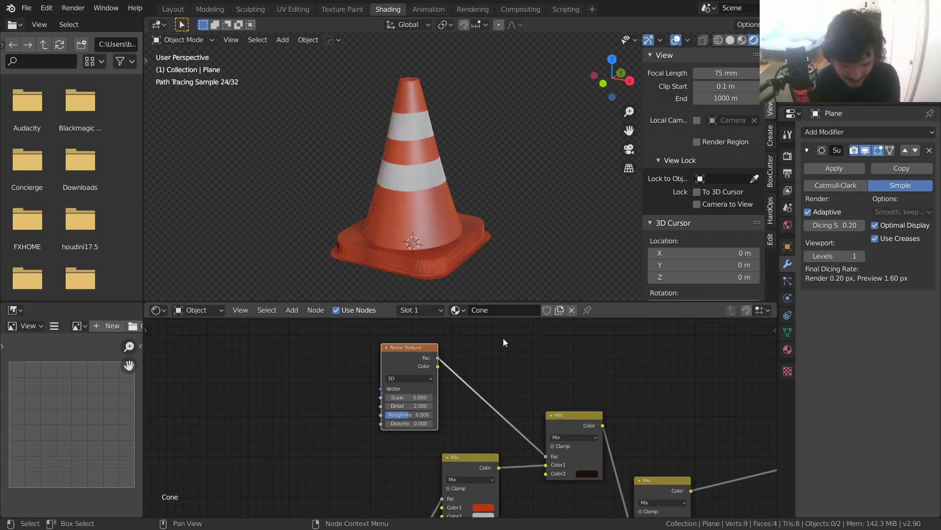
# Step: Adjust the dark brown Color2 of the Mix node driven by the Noise Texture
pyautogui.scroll(6, 441, 206)
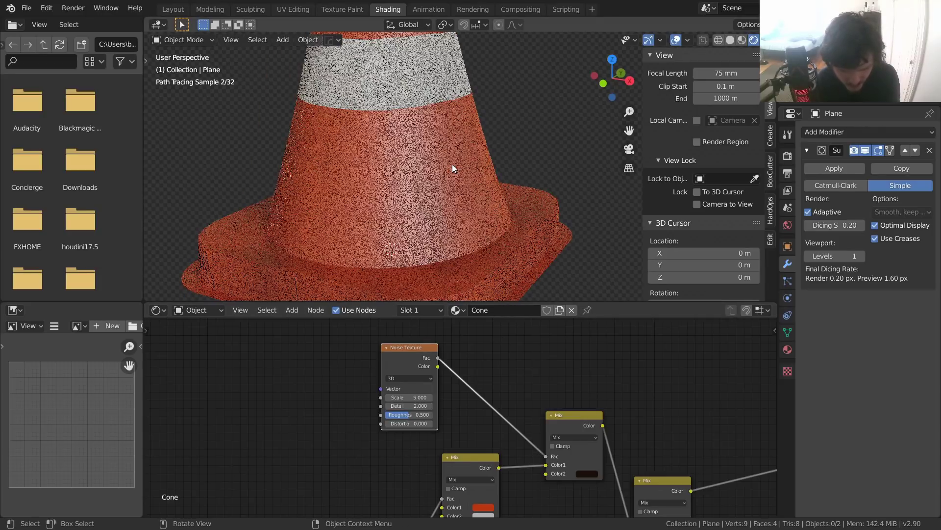
pyautogui.moveTo(473, 425); pyautogui.dragTo(425, 393, button='middle')
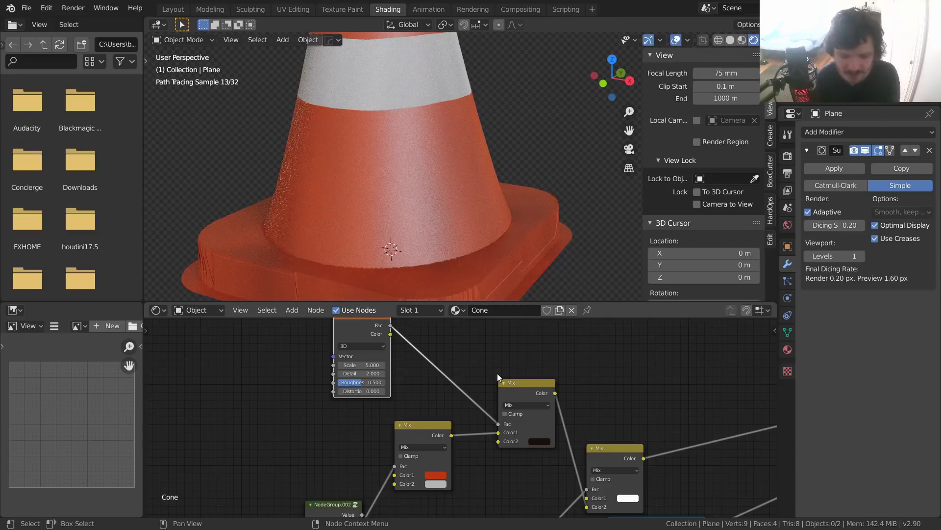
pyautogui.click(541, 442)
pyautogui.moveTo(598, 380); pyautogui.dragTo(601, 377)
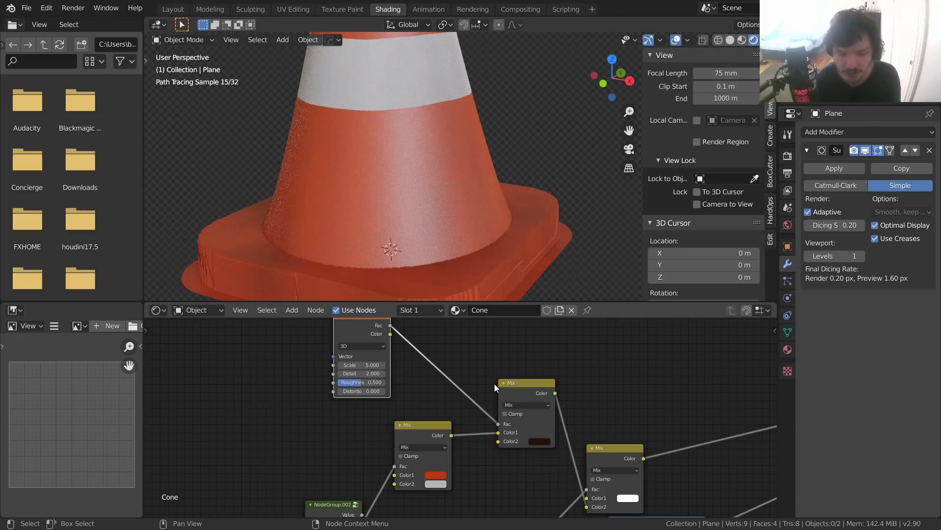
# Step: Preview the Noise Texture on its own and move its node farther from the Mix nodes
pyautogui.moveTo(472, 374); pyautogui.dragTo(559, 425, button='middle')
pyautogui.keyDown('ctrl'); pyautogui.keyDown('shift'); pyautogui.click(454, 366); pyautogui.keyUp('shift'); pyautogui.keyUp('ctrl')
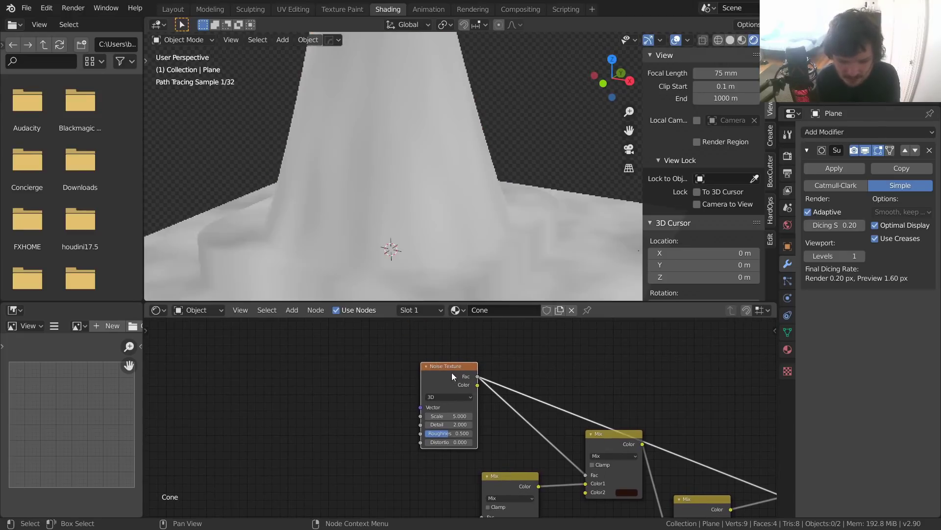
pyautogui.moveTo(452, 373); pyautogui.dragTo(335, 361)
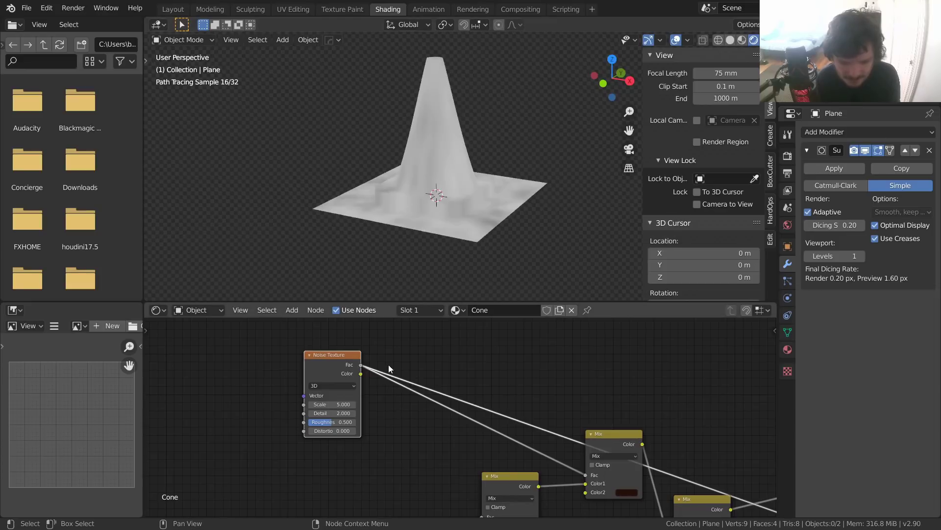
# Step: Add a ColorRamp node beside the Noise Texture and feed it with the noise's Fac output
pyautogui.hotkey('shift', 'a')
pyautogui.click(433, 344)
pyautogui.write('ramp')
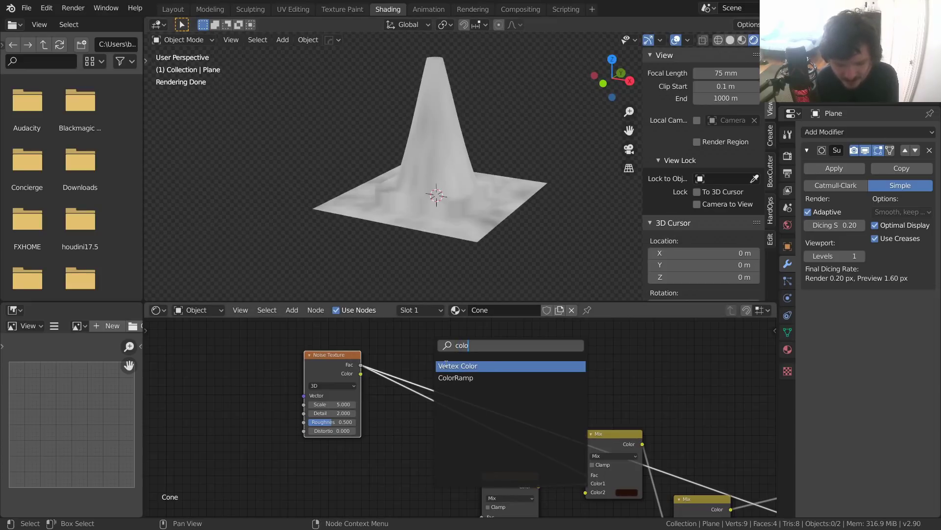
pyautogui.press('Return')
pyautogui.click(483, 386)
pyautogui.moveTo(497, 371); pyautogui.dragTo(469, 324)
# Step: Switch the material preview back to the Mix Shader output
pyautogui.scroll(-7, 603, 397)
pyautogui.moveTo(696, 421); pyautogui.dragTo(496, 376, button='middle')
pyautogui.moveTo(611, 452); pyautogui.dragTo(584, 384, button='middle')
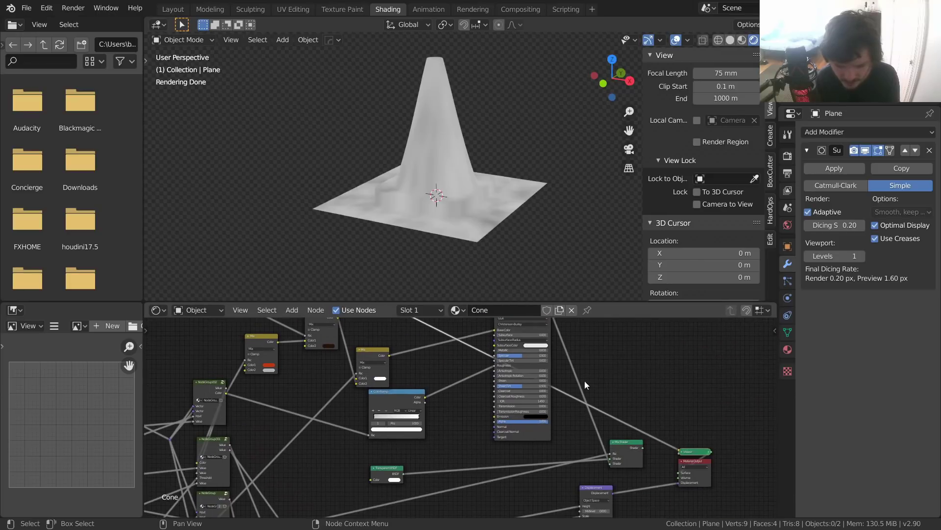
pyautogui.keyDown('ctrl'); pyautogui.keyDown('shift'); pyautogui.click(632, 444); pyautogui.keyUp('shift'); pyautogui.keyUp('ctrl')
pyautogui.moveTo(390, 385); pyautogui.dragTo(604, 475, button='middle')
pyautogui.scroll(6, 471, 393)
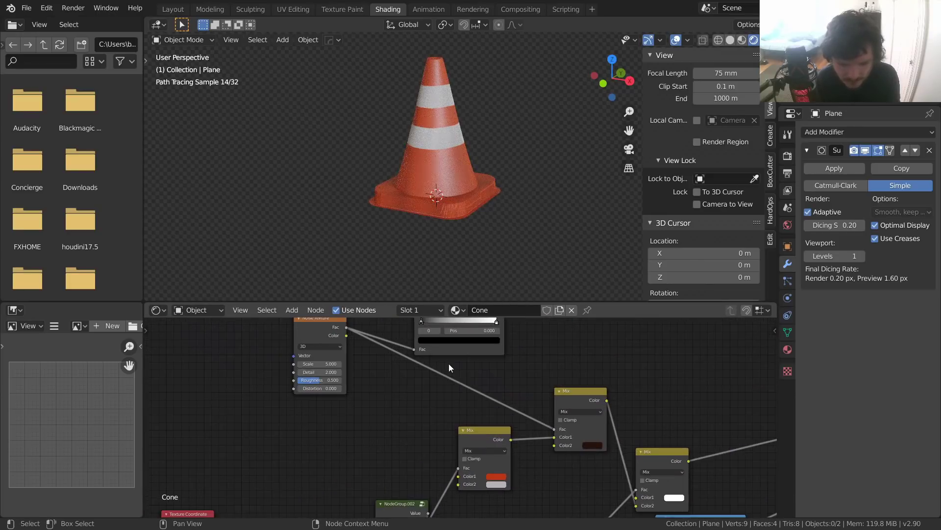
# Step: Place the new ColorRamp's black stop at 0.380 and white stop at 0.610, and link its Color output to the dark brown Mix node's factor
pyautogui.moveTo(449, 365); pyautogui.dragTo(446, 435, button='middle')
pyautogui.moveTo(465, 401)
pyautogui.mouseDown()
pyautogui.moveTo(485, 400)
pyautogui.moveTo(447, 401)
pyautogui.mouseUp()
pyautogui.click(434, 402)
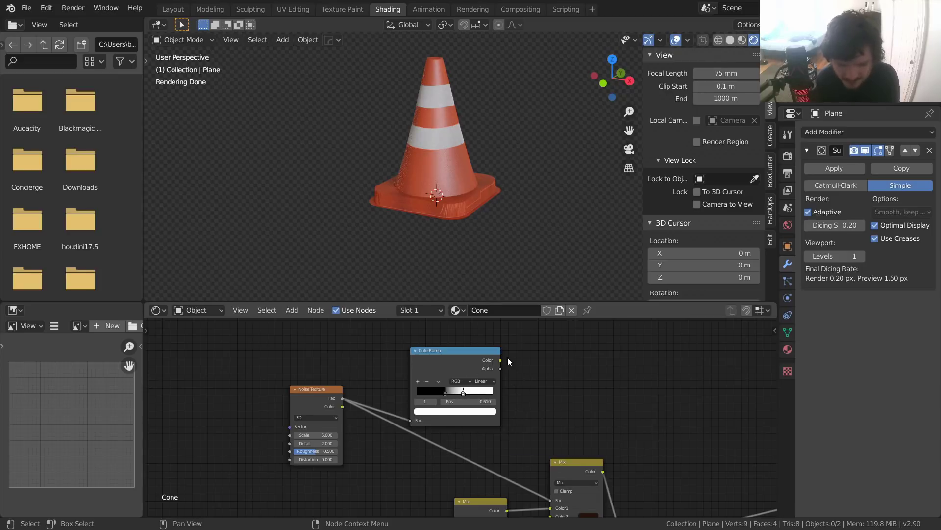
pyautogui.moveTo(500, 360); pyautogui.dragTo(552, 499)
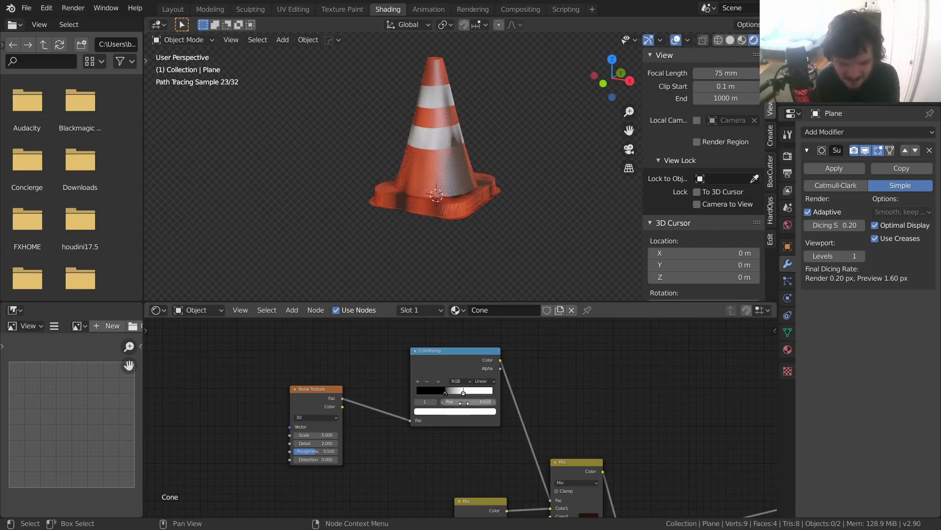
pyautogui.moveTo(464, 401)
pyautogui.mouseDown()
pyautogui.moveTo(516, 401)
pyautogui.moveTo(416, 403)
pyautogui.moveTo(474, 403)
pyautogui.mouseUp()
pyautogui.click(417, 402)
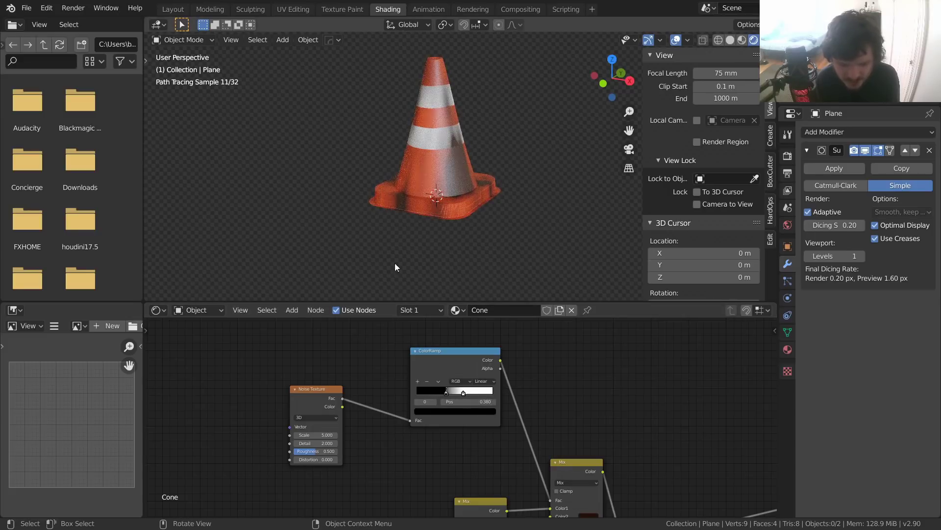
# Step: Set the Noise Texture's detail to 16 and its roughness to about 0.733
pyautogui.scroll(4, 434, 166)
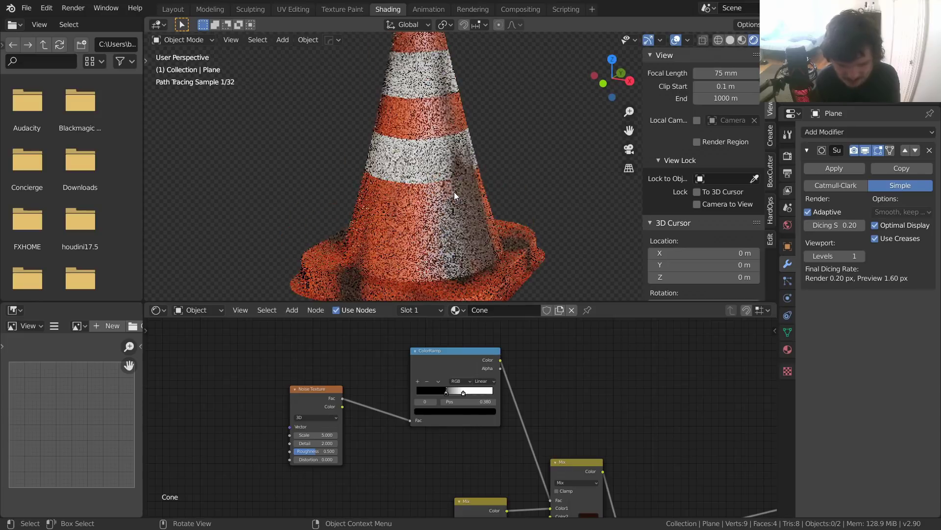
pyautogui.scroll(2, 357, 445)
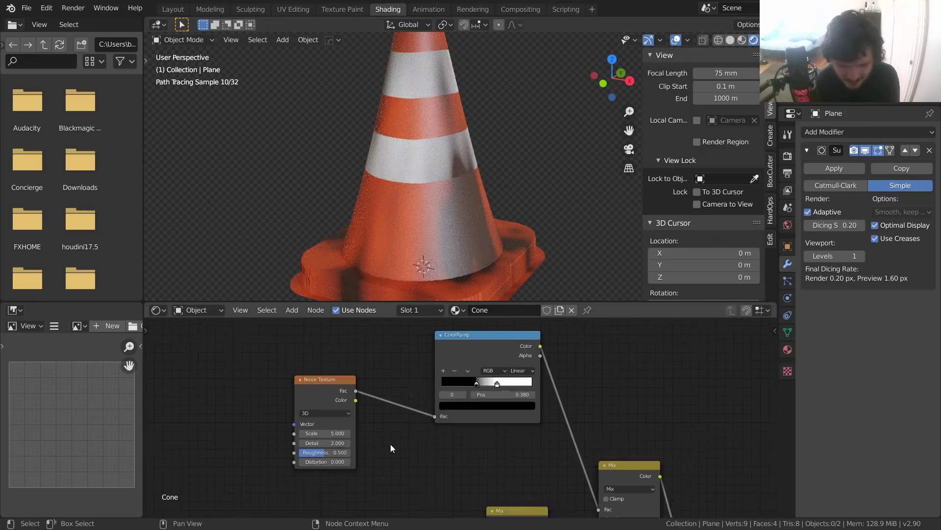
pyautogui.scroll(1, 390, 443)
pyautogui.click(304, 448)
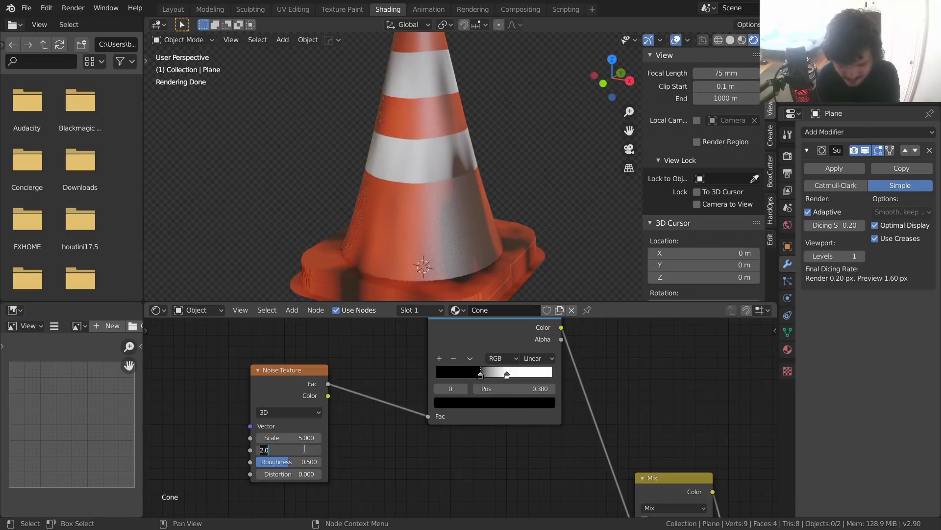
pyautogui.write('16')
pyautogui.press('Return')
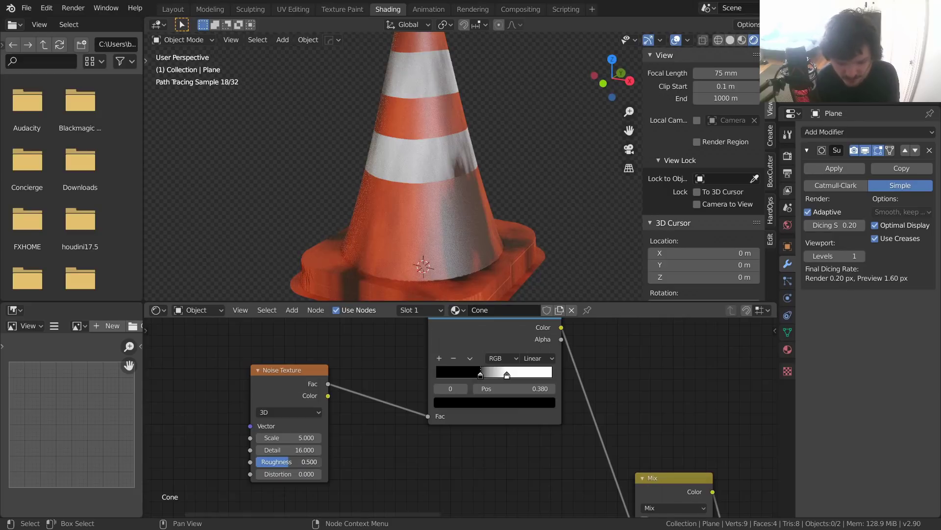
pyautogui.moveTo(293, 463)
pyautogui.mouseDown()
pyautogui.moveTo(270, 463)
pyautogui.moveTo(322, 462)
pyautogui.moveTo(304, 462)
pyautogui.mouseUp()
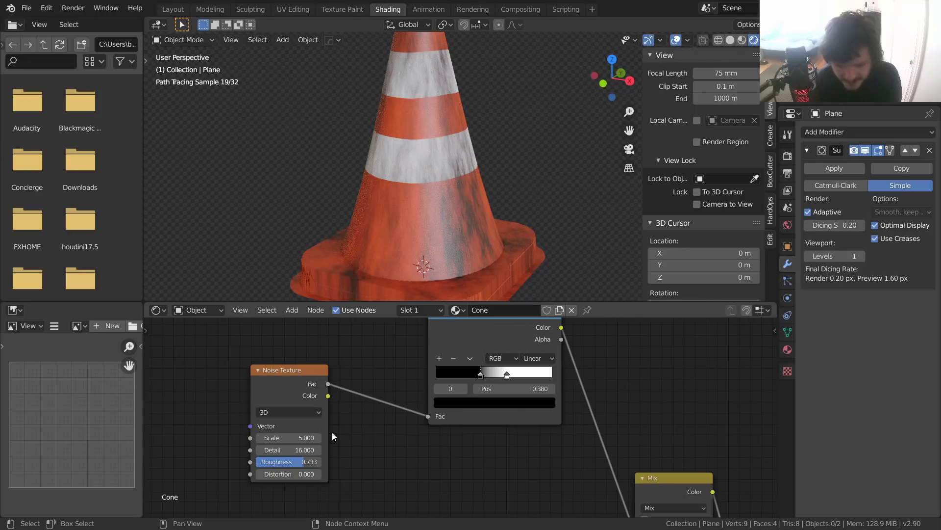
# Step: Try Noise Texture scale values of 2, 3 and 6 on the cone's dirt
pyautogui.click(298, 437)
pyautogui.write('2')
pyautogui.press('Return')
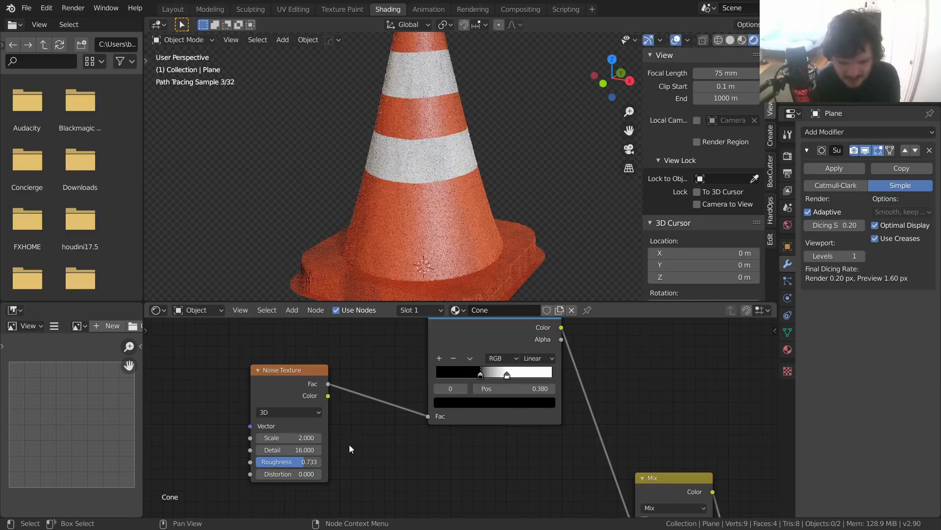
pyautogui.click(296, 438)
pyautogui.write('3')
pyautogui.press('Return')
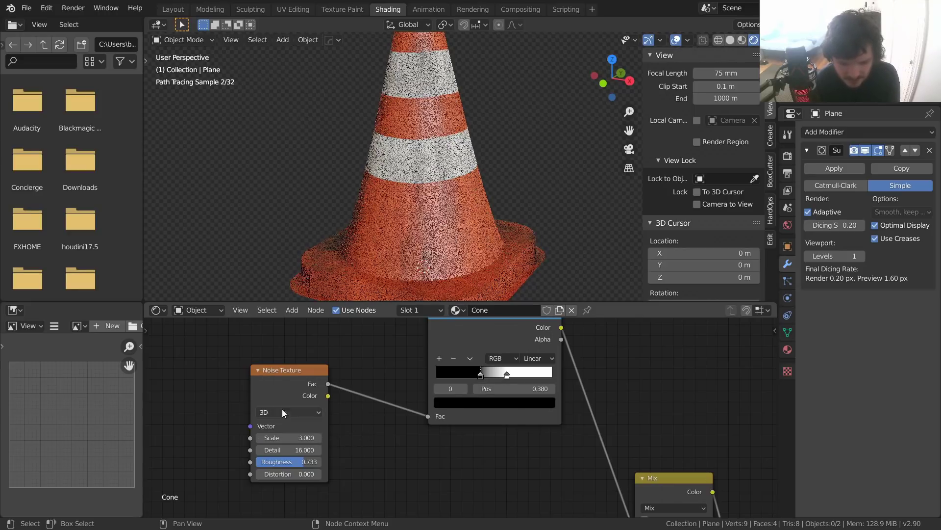
pyautogui.moveTo(416, 211)
pyautogui.mouseDown(button='middle')
pyautogui.moveTo(464, 192)
pyautogui.moveTo(528, 225)
pyautogui.moveTo(540, 246)
pyautogui.moveTo(556, 210)
pyautogui.moveTo(466, 204)
pyautogui.moveTo(427, 178)
pyautogui.moveTo(408, 198)
pyautogui.mouseUp(button='middle')
pyautogui.doubleClick(292, 438)
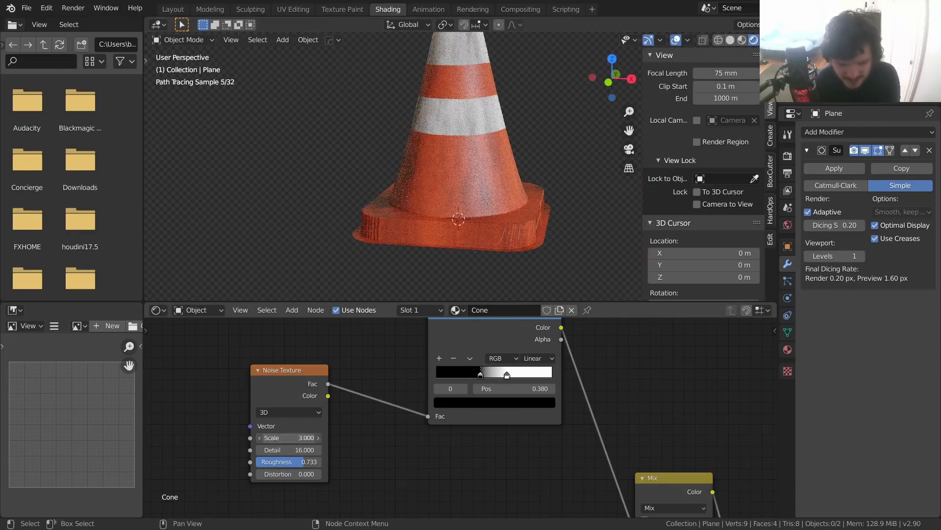
pyautogui.write('6')
pyautogui.press('Return')
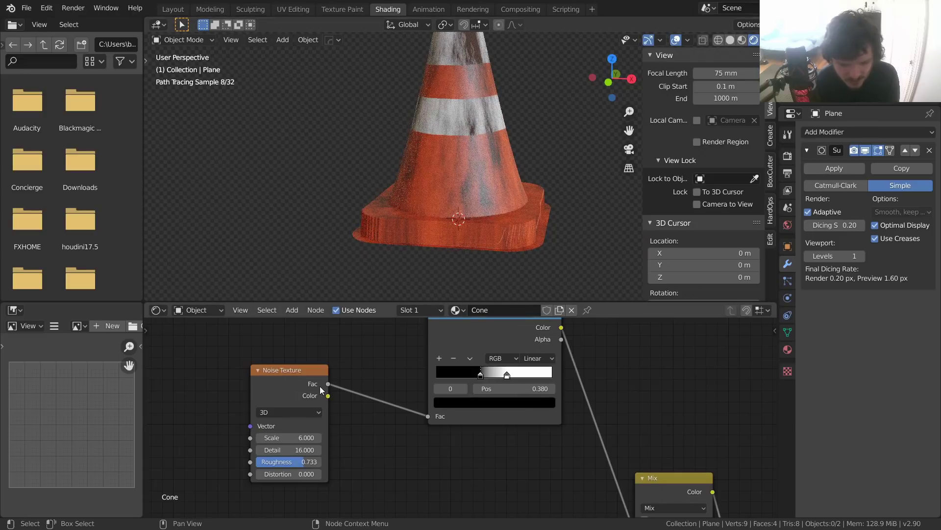
# Step: Try a finer Noise Texture scale of 15, return it to 6 and check the dirt around the cone
pyautogui.doubleClick(308, 438)
pyautogui.write('15')
pyautogui.press('Return')
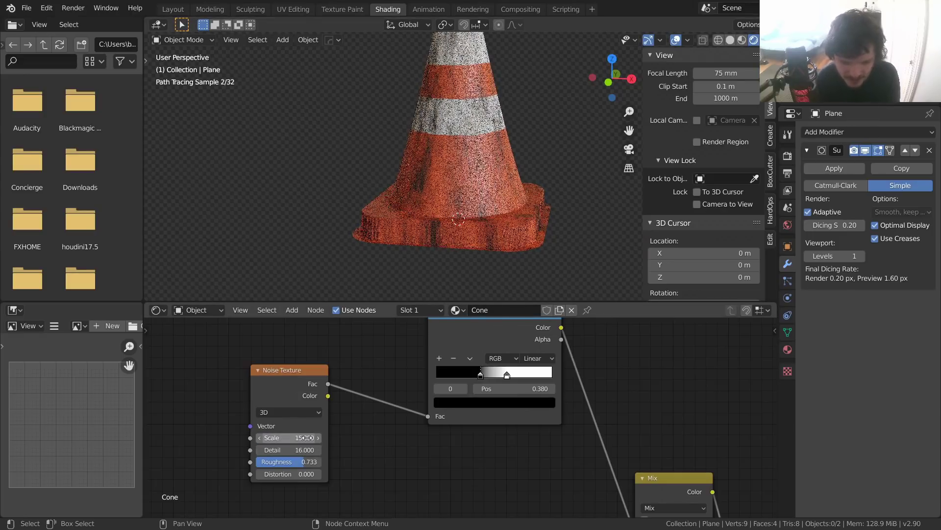
pyautogui.moveTo(416, 95); pyautogui.dragTo(464, 120, button='middle')
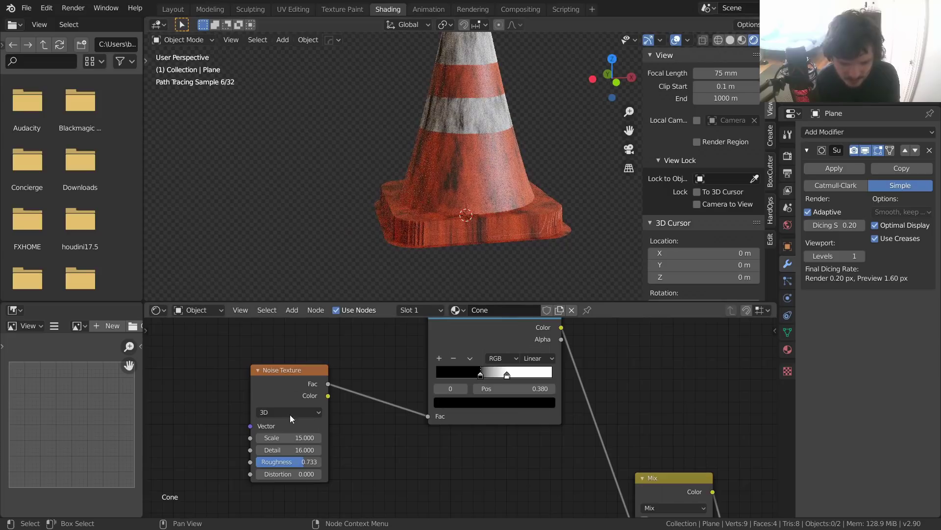
pyautogui.doubleClick(293, 438)
pyautogui.write('6')
pyautogui.press('Return')
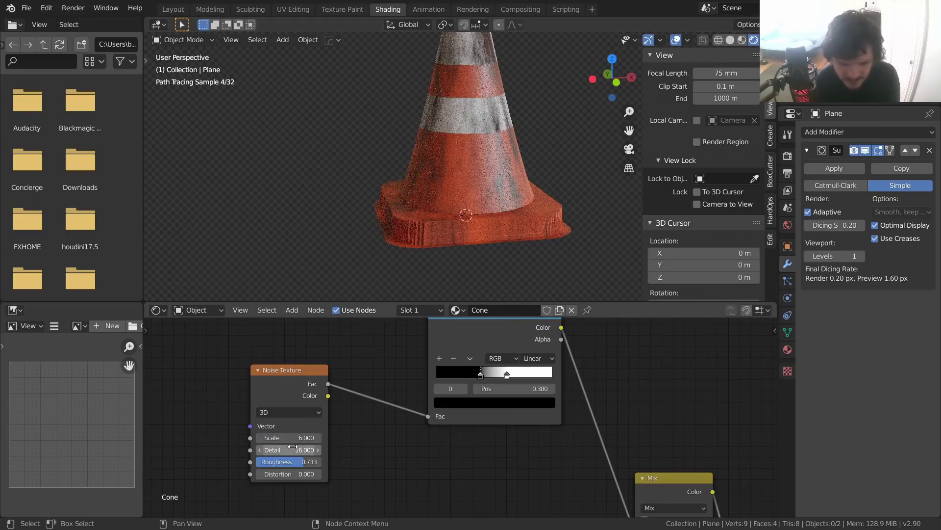
pyautogui.moveTo(499, 144); pyautogui.dragTo(437, 166, button='middle')
pyautogui.scroll(-1, 474, 147)
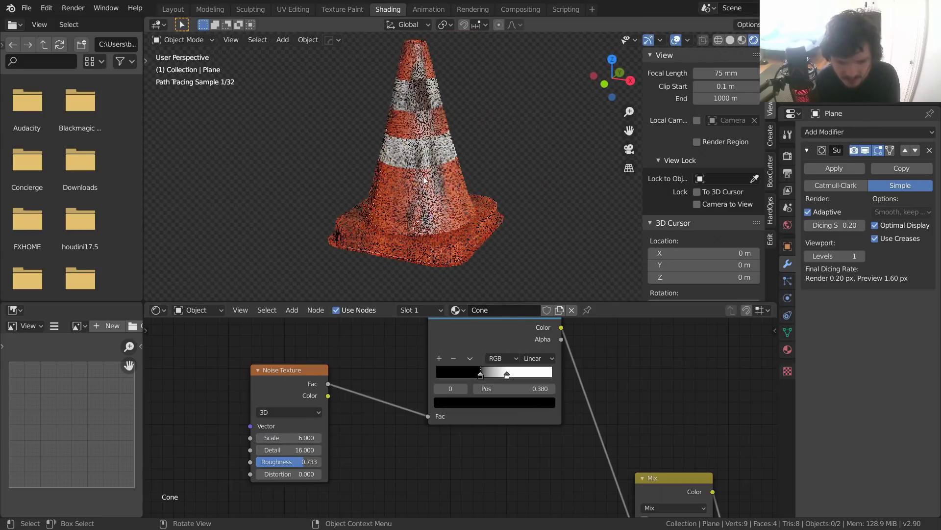
# Step: Set the Noise Texture's scale to 4 and save the file
pyautogui.doubleClick(290, 437)
pyautogui.write('4')
pyautogui.press('Return')
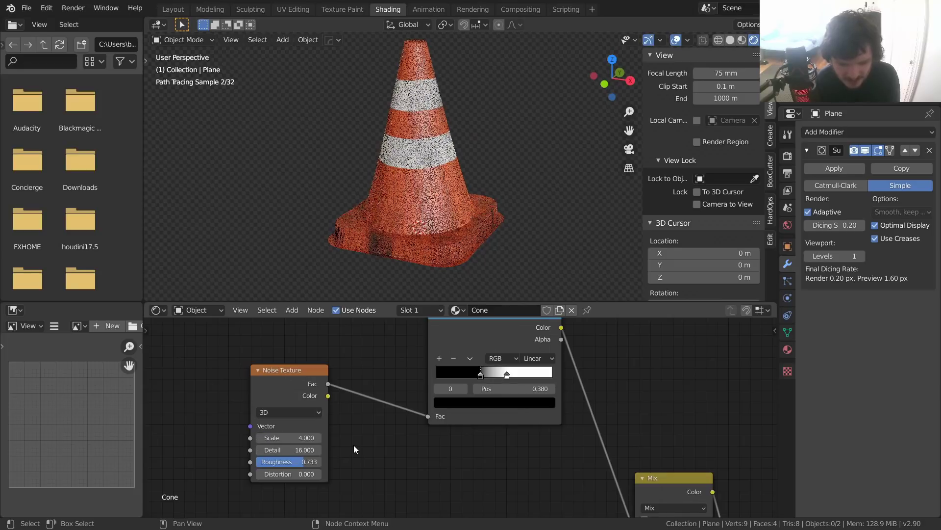
pyautogui.hotkey('ctrl', 's')
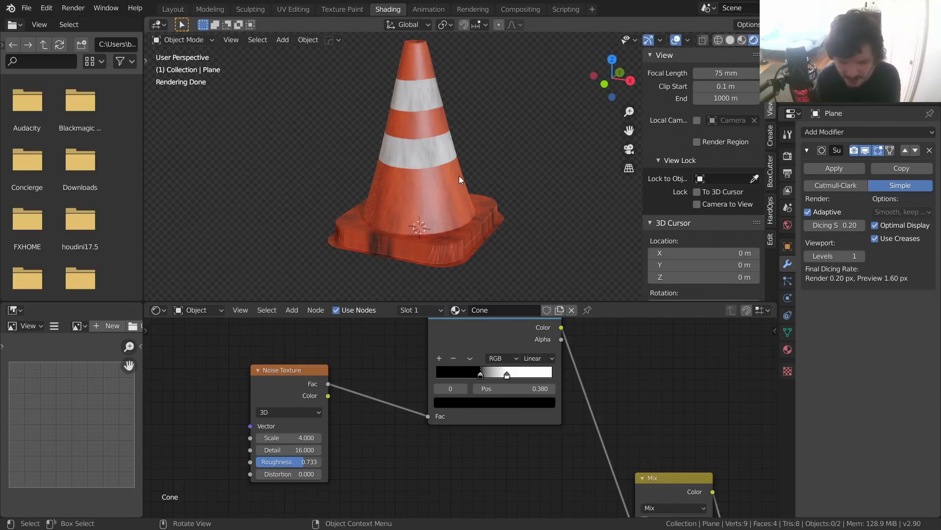
pyautogui.moveTo(459, 176); pyautogui.dragTo(440, 187, button='middle')
pyautogui.scroll(-5, 454, 188)
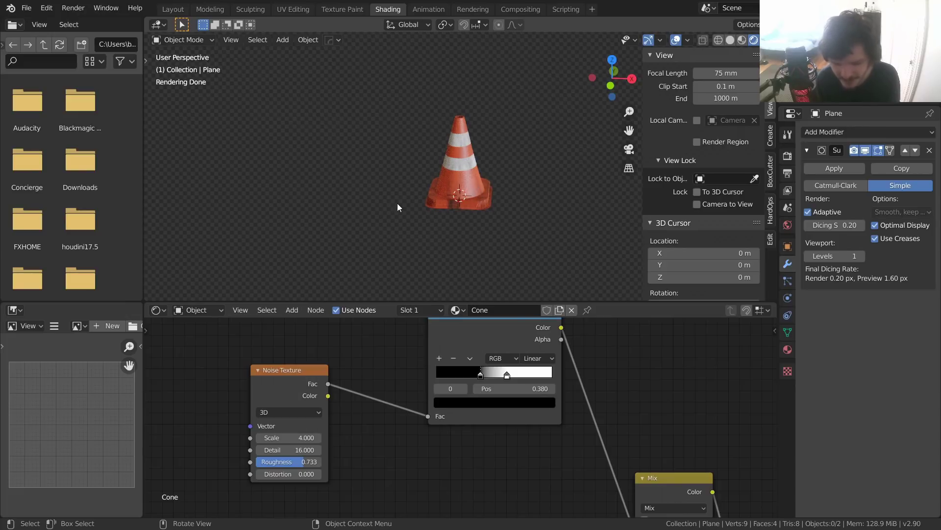
pyautogui.hotkey('ctrl', 's')
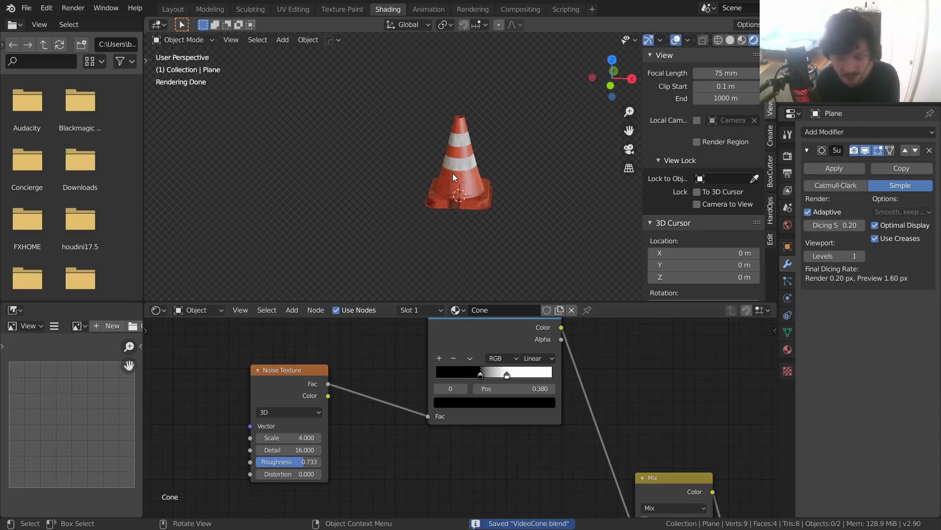
pyautogui.keyDown('shift'); pyautogui.moveTo(452, 172); pyautogui.dragTo(411, 176, button='middle'); pyautogui.keyUp('shift')
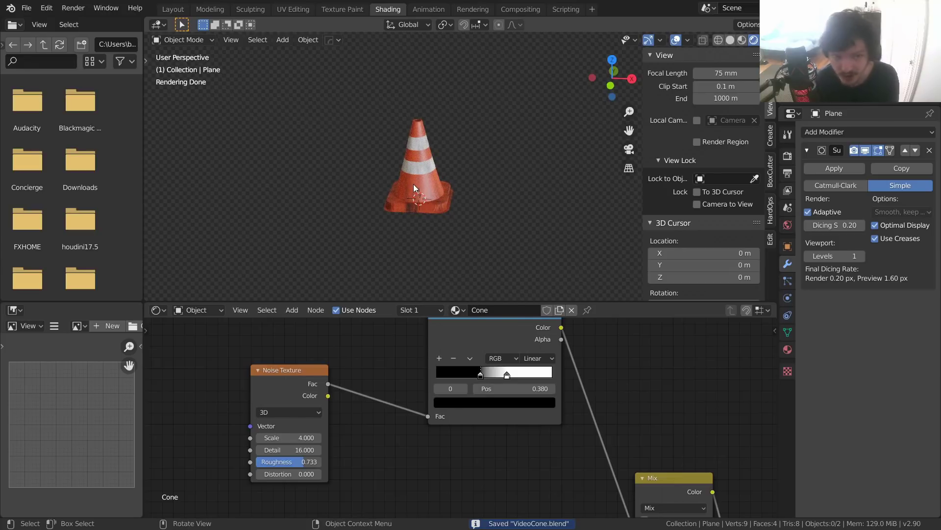
pyautogui.scroll(2, 431, 161)
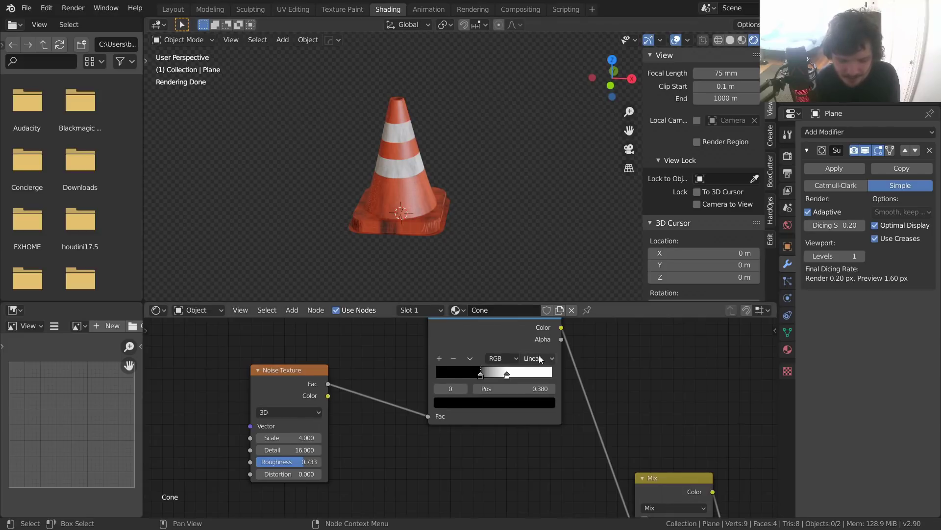
# Step: Tidy the layout by shifting the last Mix node and the roughness ColorRamp slightly in front of the Principled BSDF
pyautogui.scroll(-4, 459, 371)
pyautogui.moveTo(459, 372); pyautogui.dragTo(388, 347, button='middle')
pyautogui.moveTo(430, 402); pyautogui.dragTo(431, 378)
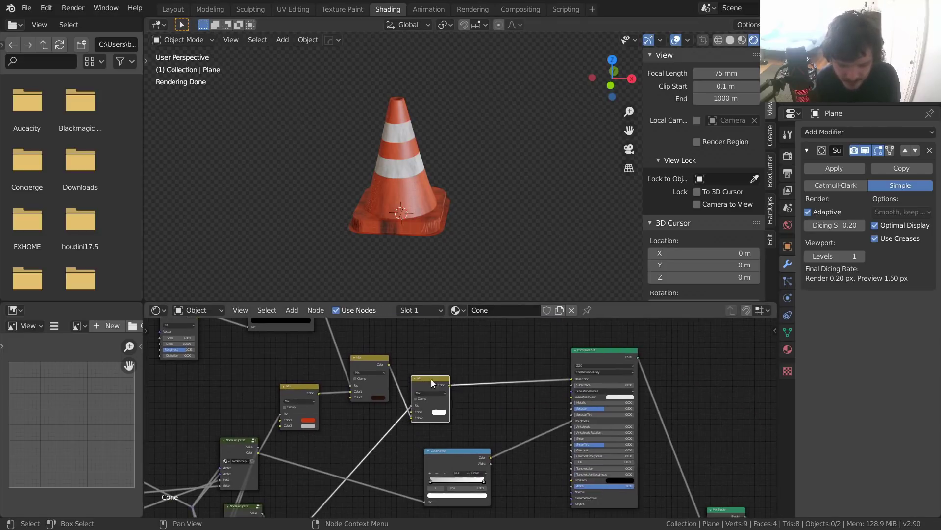
pyautogui.moveTo(460, 458); pyautogui.dragTo(442, 453)
pyautogui.moveTo(439, 457); pyautogui.dragTo(402, 451, button='middle')
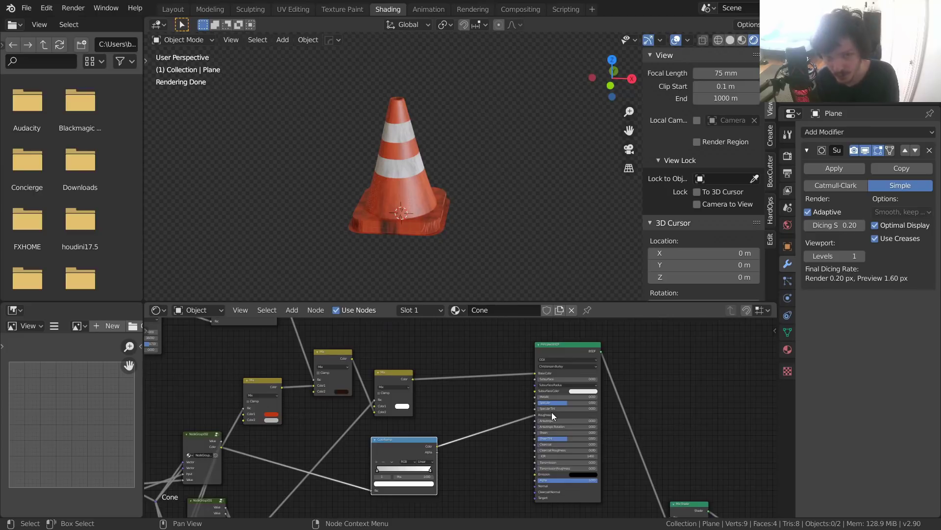
# Step: Preview the dirt noise's ColorRamp output on its own
pyautogui.scroll(2, 429, 401)
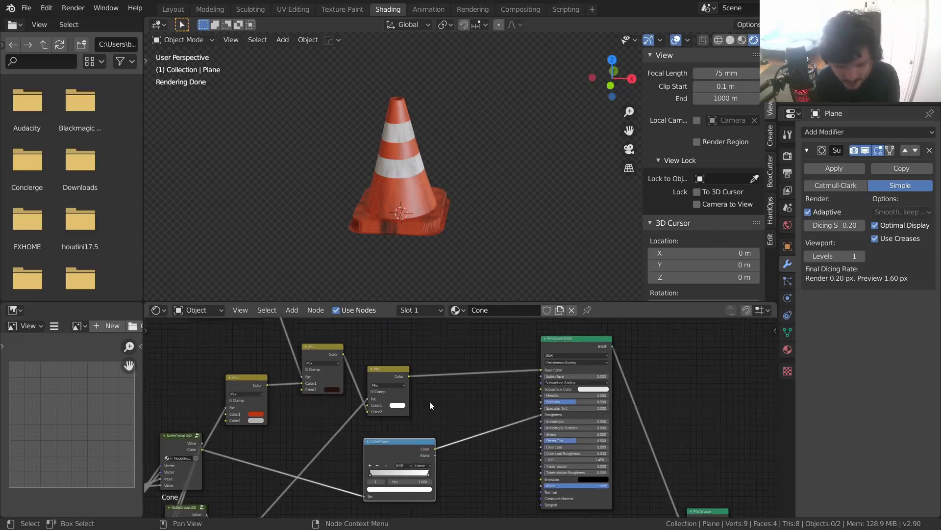
pyautogui.moveTo(368, 362); pyautogui.dragTo(575, 438, button='middle')
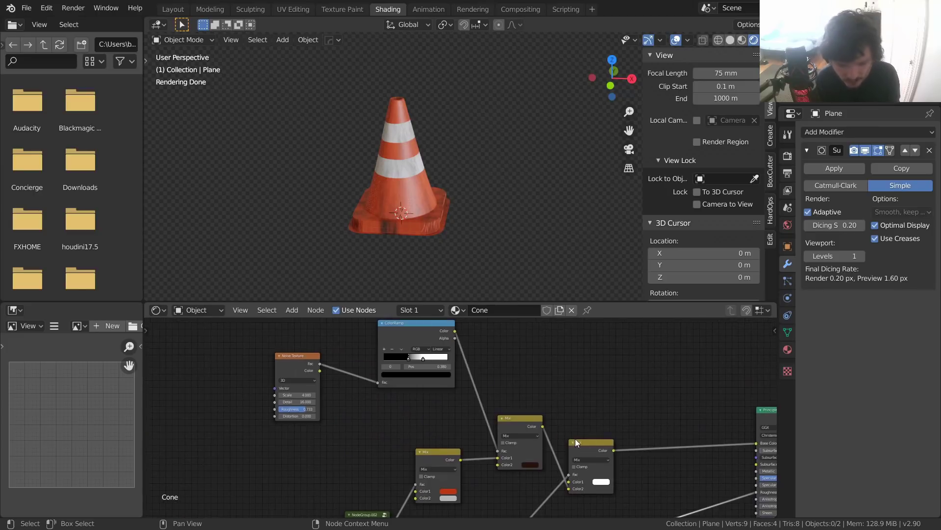
pyautogui.keyDown('ctrl'); pyautogui.keyDown('shift'); pyautogui.click(423, 324); pyautogui.keyUp('shift'); pyautogui.keyUp('ctrl')
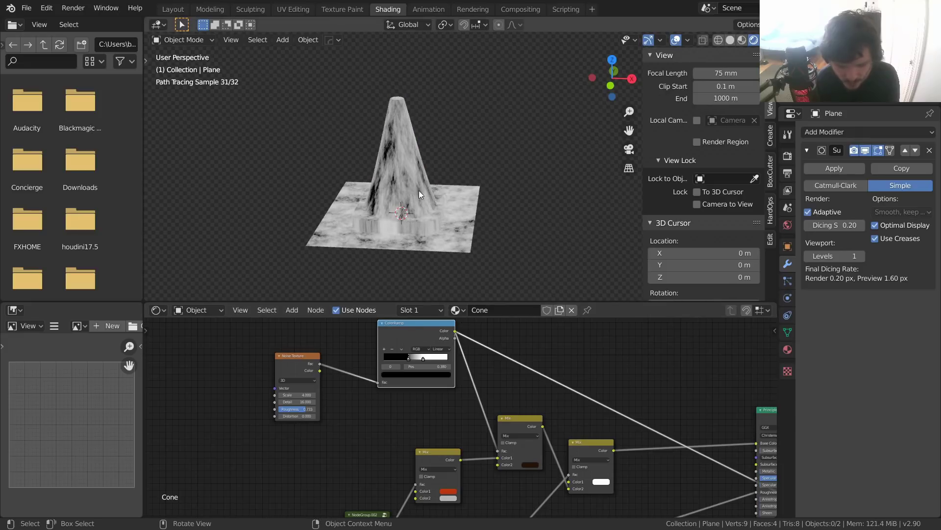
# Step: Insert a Math node set to Add between the roughness ColorRamp and the Principled BSDF's Roughness input
pyautogui.moveTo(522, 410); pyautogui.dragTo(303, 313, button='middle')
pyautogui.hotkey('shift', 'a')
pyautogui.write('mat')
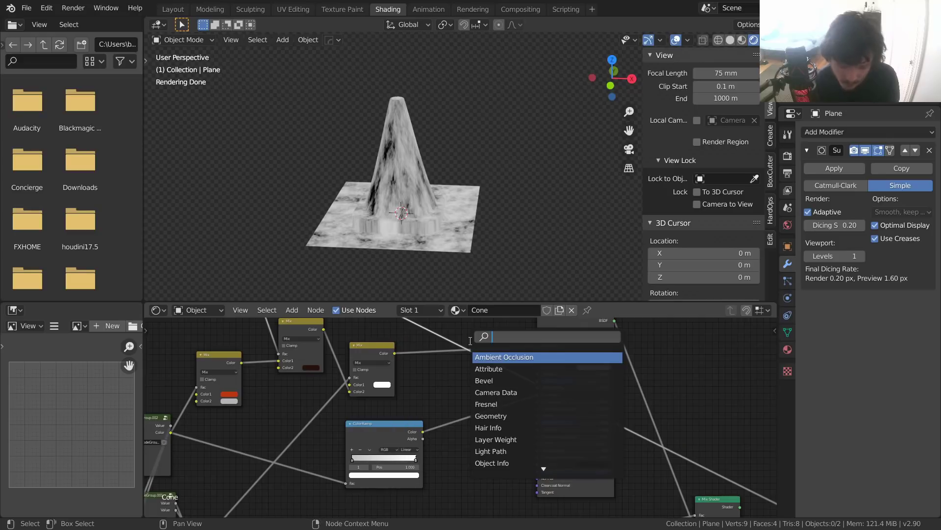
pyautogui.write('h')
pyautogui.press('Return')
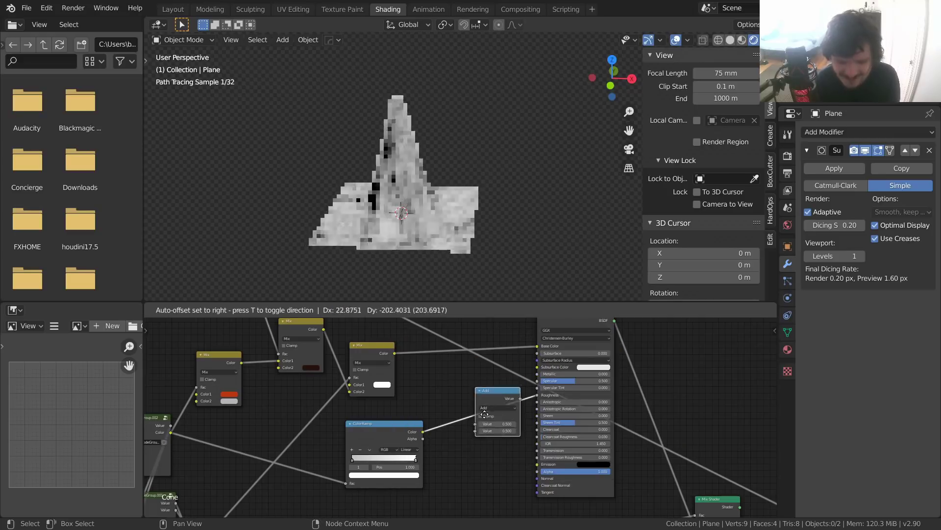
pyautogui.click(502, 422)
# Step: Link the dirt ColorRamp's Color output to the second Value input of the Add node
pyautogui.scroll(4, 497, 427)
pyautogui.moveTo(445, 364); pyautogui.dragTo(499, 417, button='middle')
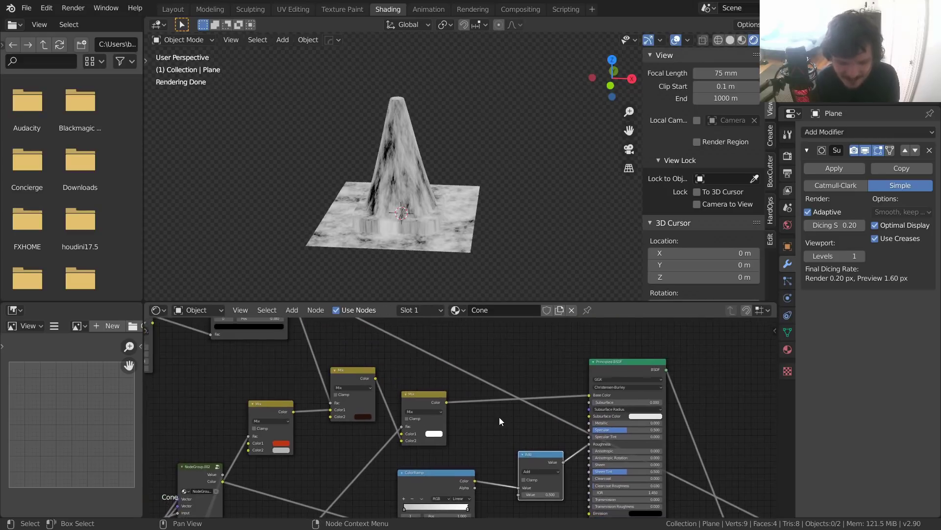
pyautogui.scroll(-4, 485, 417)
pyautogui.moveTo(335, 320); pyautogui.dragTo(504, 474)
pyautogui.moveTo(478, 439); pyautogui.dragTo(508, 450, button='middle')
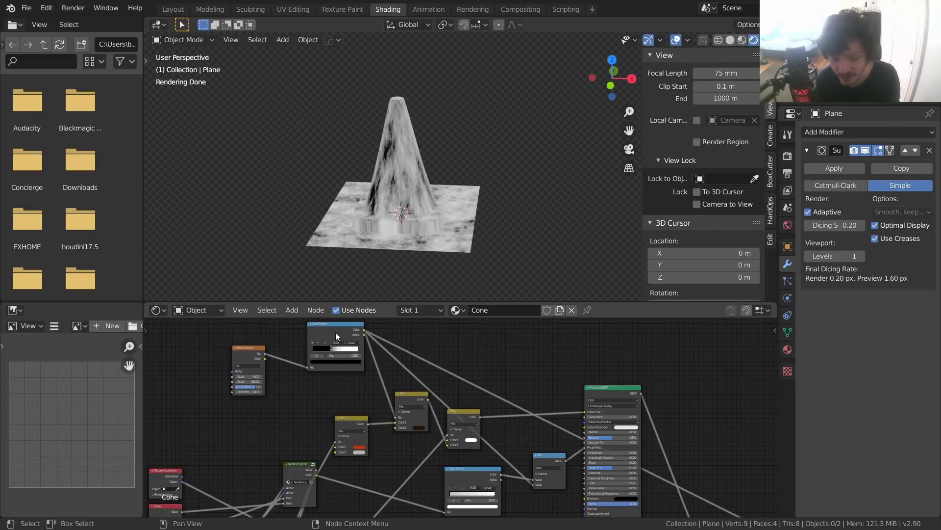
# Step: Switch the material preview back to the Mix Shader output, inspect the cone and save the file
pyautogui.moveTo(729, 427); pyautogui.dragTo(572, 515, button='middle')
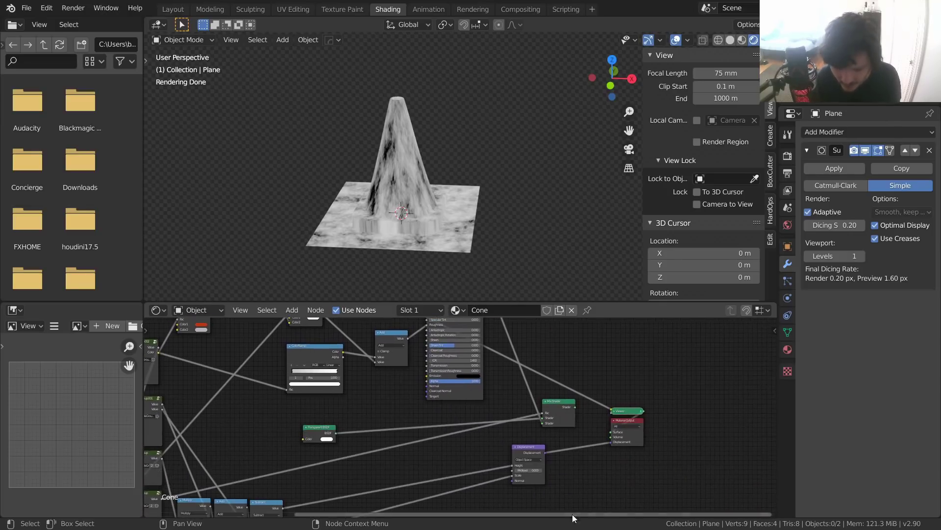
pyautogui.keyDown('ctrl'); pyautogui.keyDown('shift'); pyautogui.click(557, 399); pyautogui.keyUp('shift'); pyautogui.keyUp('ctrl')
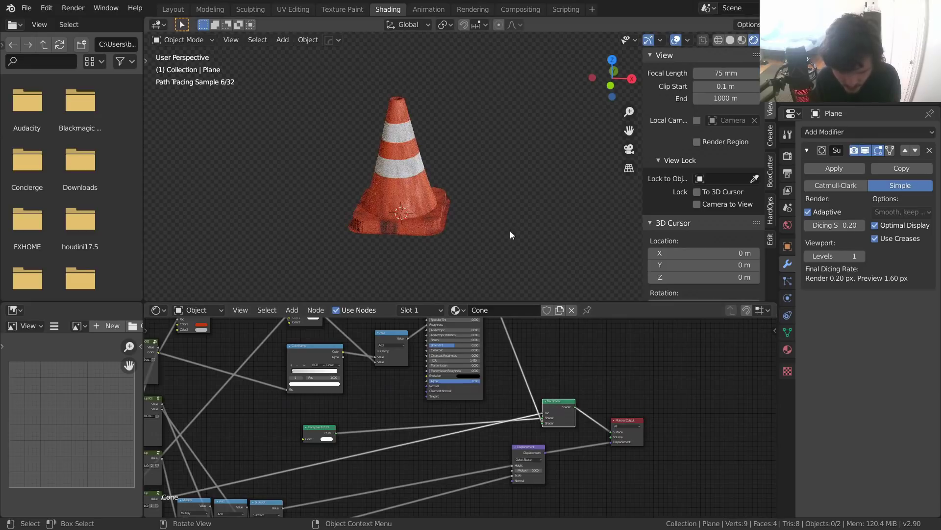
pyautogui.scroll(3, 444, 195)
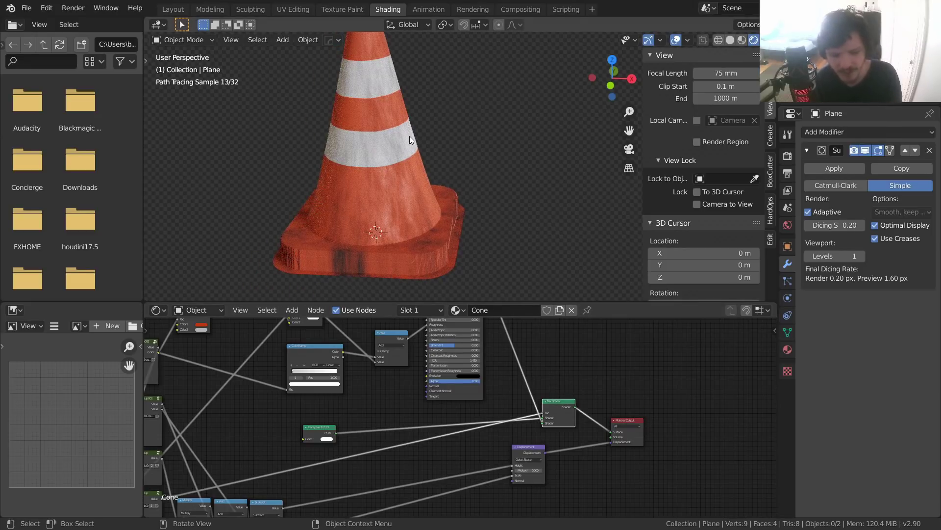
pyautogui.moveTo(416, 178); pyautogui.dragTo(393, 163, button='middle')
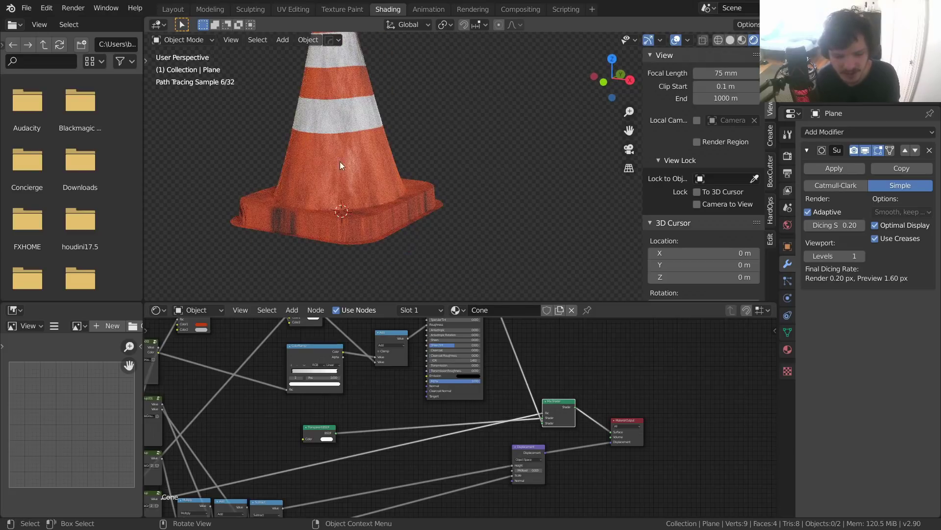
pyautogui.hotkey('shift', 'c')
pyautogui.hotkey('ctrl', 's')
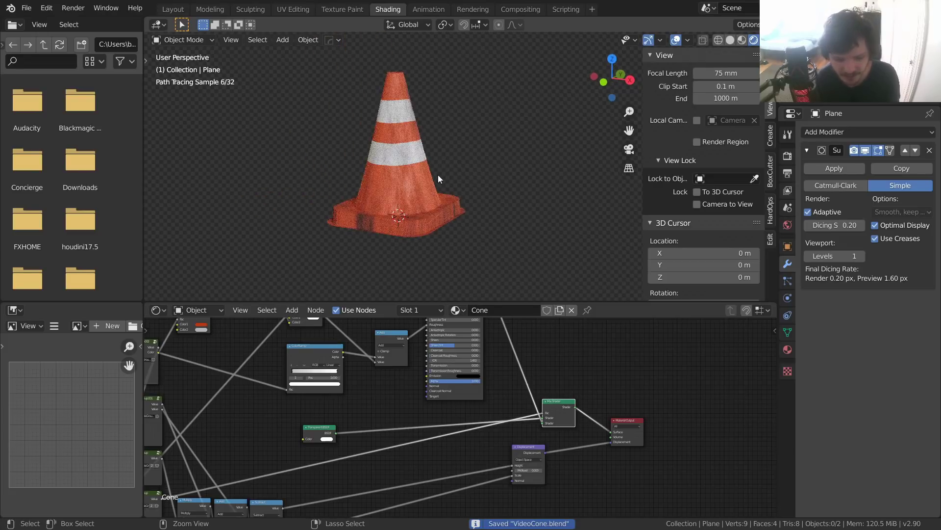
pyautogui.moveTo(407, 208); pyautogui.dragTo(436, 231, button='middle')
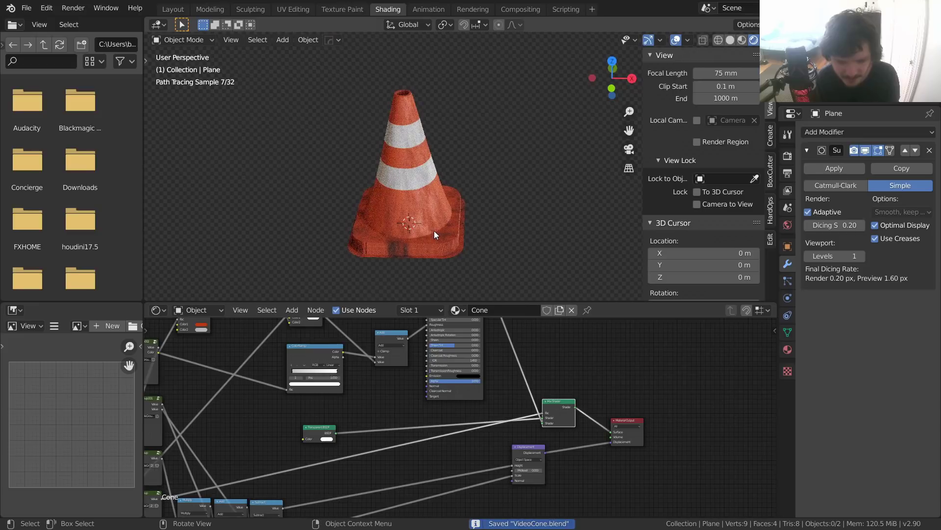
pyautogui.moveTo(363, 343); pyautogui.dragTo(321, 399, button='middle')
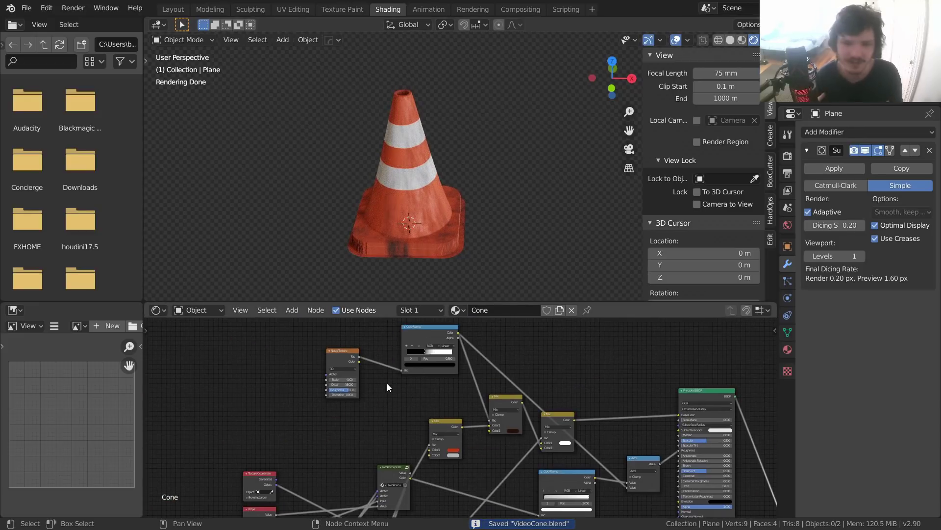
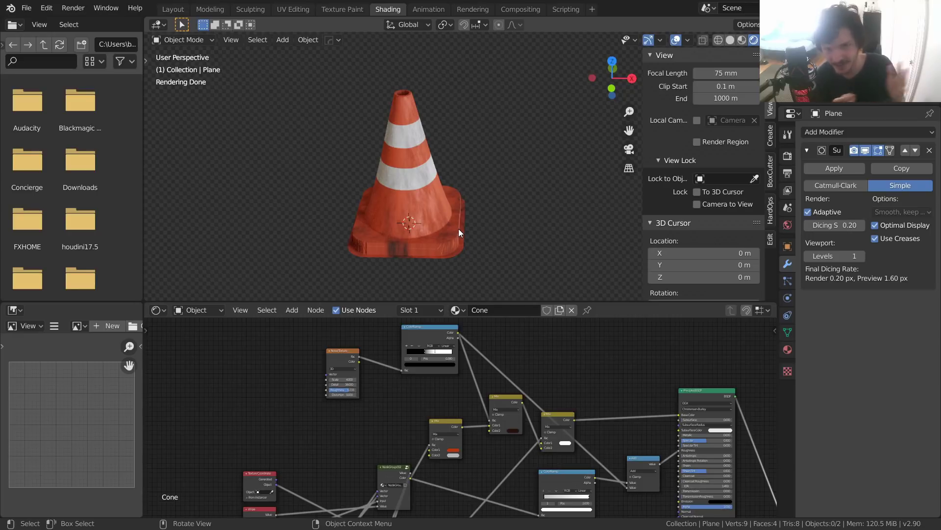
# Step: Examine the dirt on the cone up close at its base and at the tip
pyautogui.moveTo(366, 389); pyautogui.dragTo(390, 440, button='middle')
pyautogui.scroll(5, 418, 201)
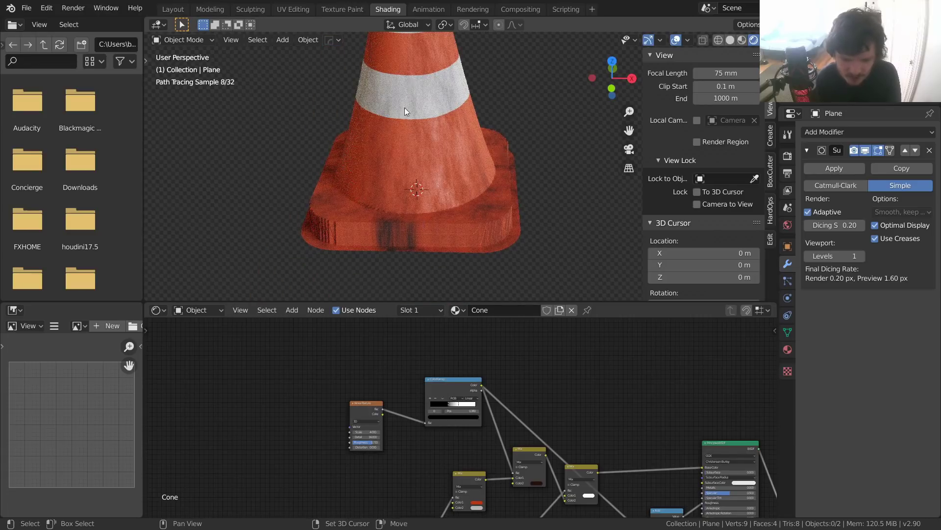
pyautogui.keyDown('shift'); pyautogui.moveTo(404, 108); pyautogui.dragTo(416, 223, button='middle'); pyautogui.keyUp('shift')
pyautogui.scroll(3, 388, 164)
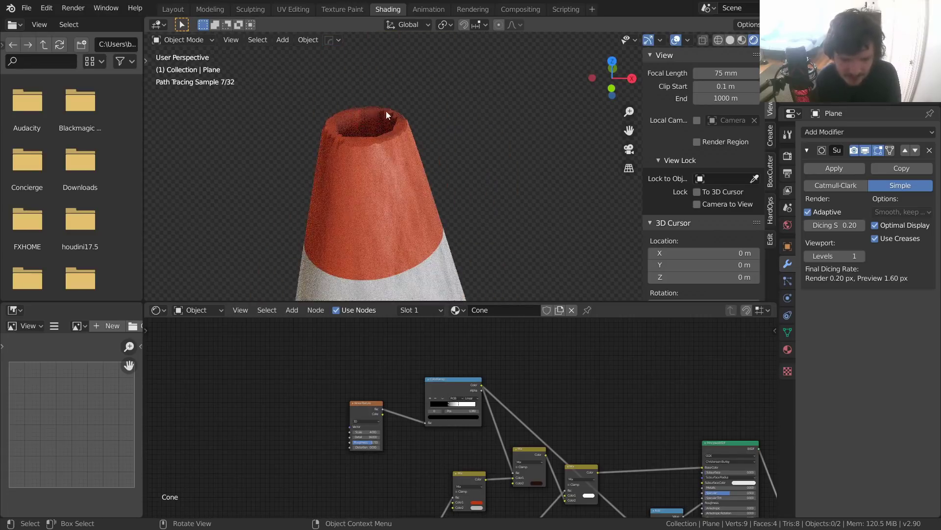
pyautogui.scroll(-8, 379, 130)
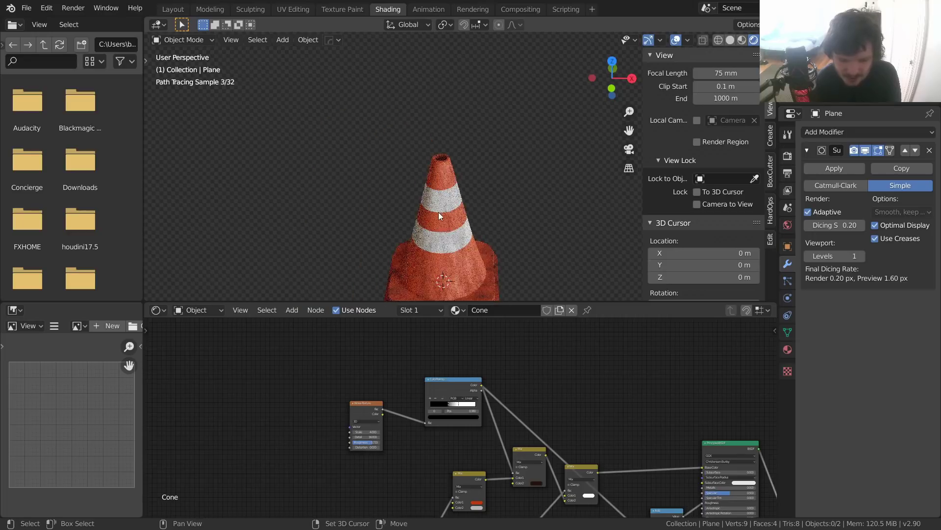
pyautogui.keyDown('shift'); pyautogui.moveTo(439, 212); pyautogui.dragTo(372, 78, button='middle'); pyautogui.keyUp('shift')
pyautogui.keyDown('shift'); pyautogui.moveTo(408, 149); pyautogui.dragTo(432, 198, button='middle'); pyautogui.keyUp('shift')
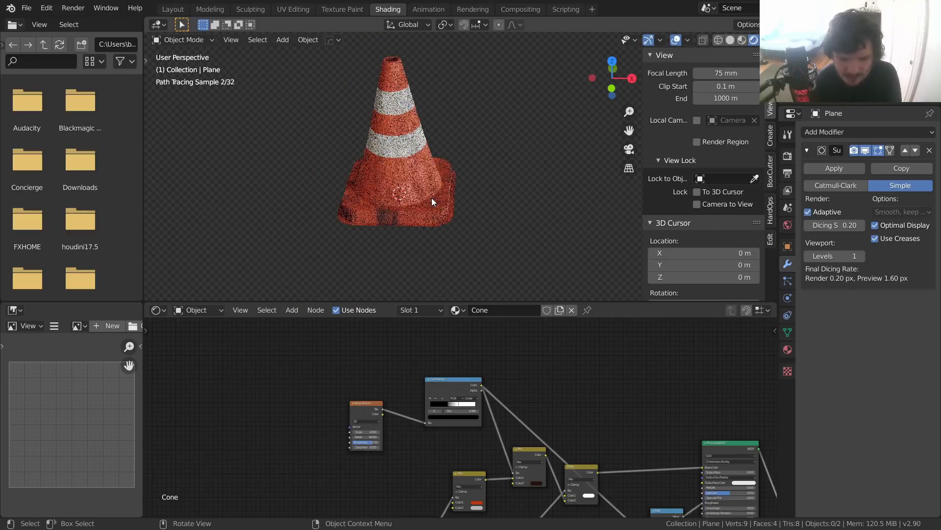
# Step: Add a Geometry node above the dirt Noise Texture and save the file
pyautogui.moveTo(376, 358); pyautogui.dragTo(401, 385, button='middle')
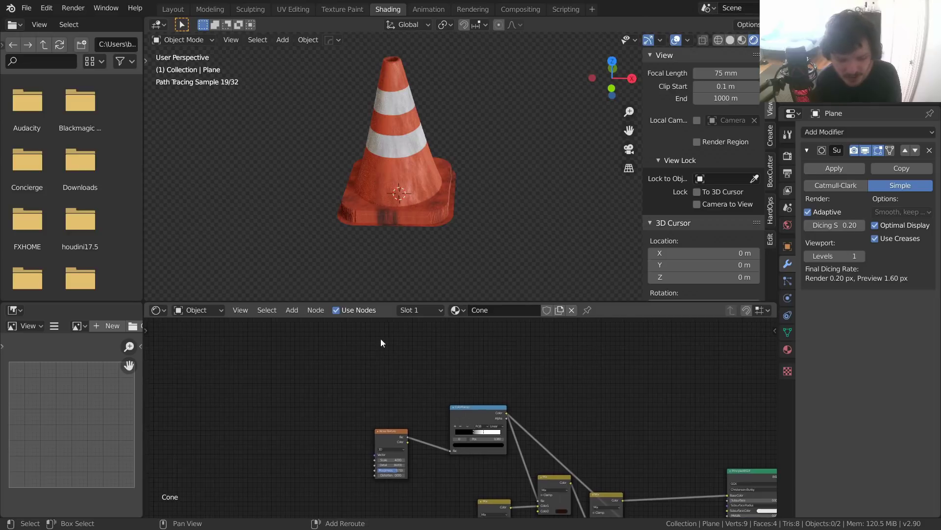
pyautogui.hotkey('shift', 'a')
pyautogui.write('ge')
pyautogui.press('Return')
pyautogui.click(349, 363)
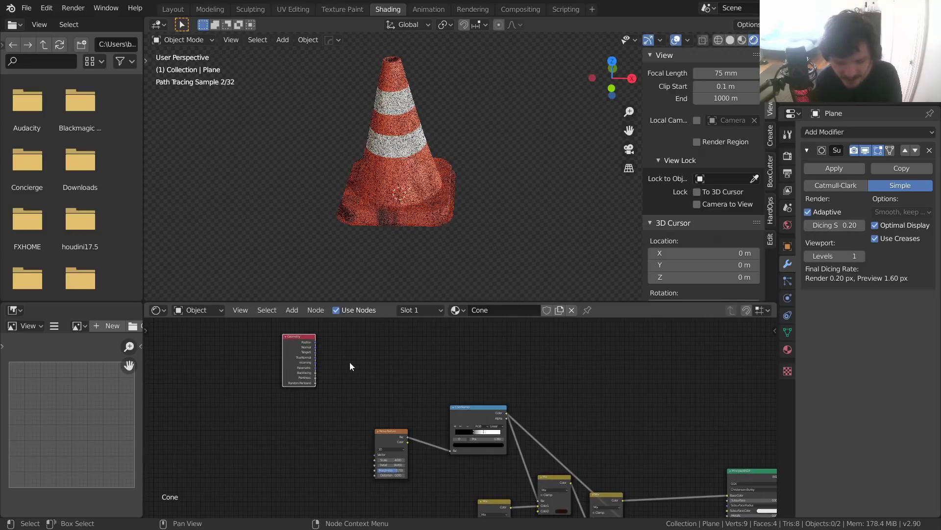
pyautogui.hotkey('ctrl', 's')
# Step: Preview the Geometry node's outputs one by one up to Pointiness, view the result on the cone and delete the node
pyautogui.scroll(3, 343, 363)
pyautogui.moveTo(342, 376); pyautogui.dragTo(397, 414, button='middle')
pyautogui.scroll(5, 340, 381)
pyautogui.keyDown('ctrl'); pyautogui.keyDown('shift'); pyautogui.click(287, 360); pyautogui.keyUp('shift'); pyautogui.keyUp('ctrl')
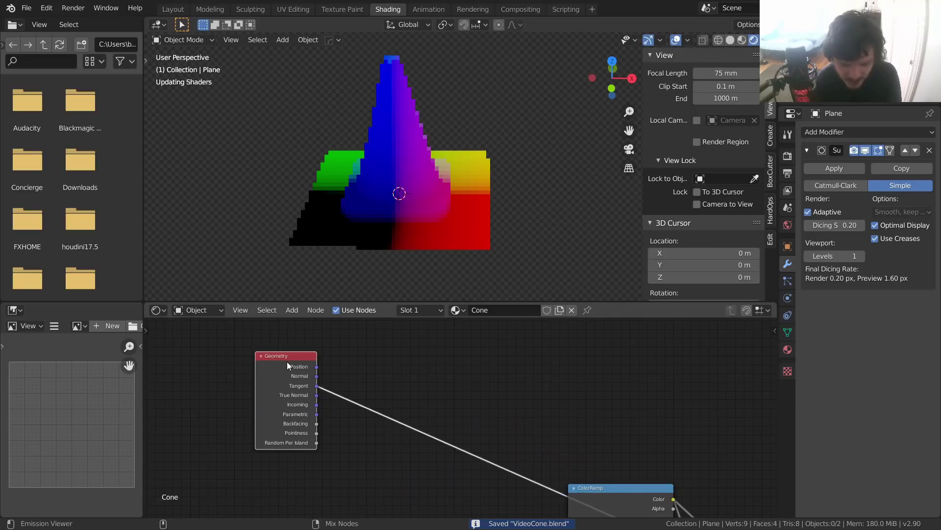
pyautogui.keyDown('ctrl'); pyautogui.keyDown('shift'); pyautogui.click(287, 360); pyautogui.keyUp('shift'); pyautogui.keyUp('ctrl')
pyautogui.keyDown('ctrl'); pyautogui.keyDown('shift'); pyautogui.click(286, 361); pyautogui.keyUp('shift'); pyautogui.keyUp('ctrl')
pyautogui.keyDown('ctrl'); pyautogui.keyDown('shift'); pyautogui.click(287, 361); pyautogui.keyUp('shift'); pyautogui.keyUp('ctrl')
pyautogui.keyDown('ctrl'); pyautogui.keyDown('shift'); pyautogui.click(287, 360); pyautogui.keyUp('shift'); pyautogui.keyUp('ctrl')
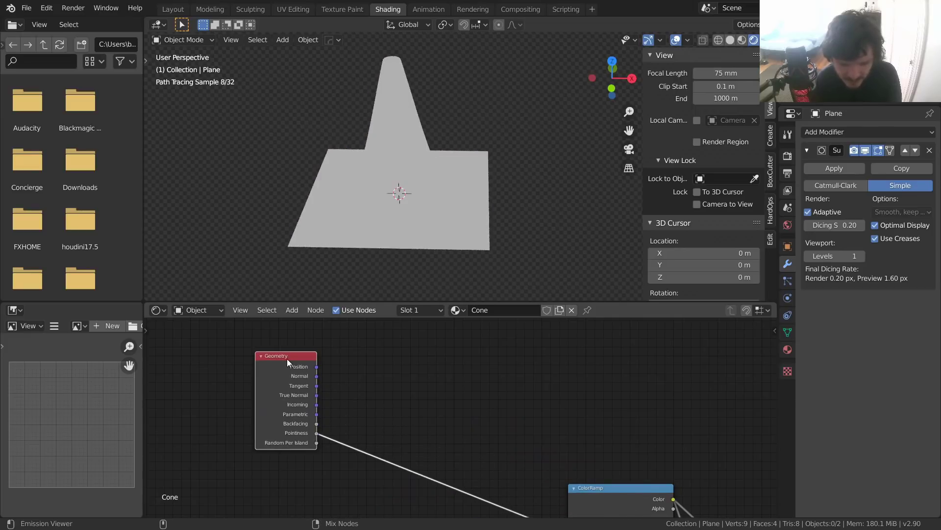
pyautogui.moveTo(448, 214); pyautogui.dragTo(449, 210, button='middle')
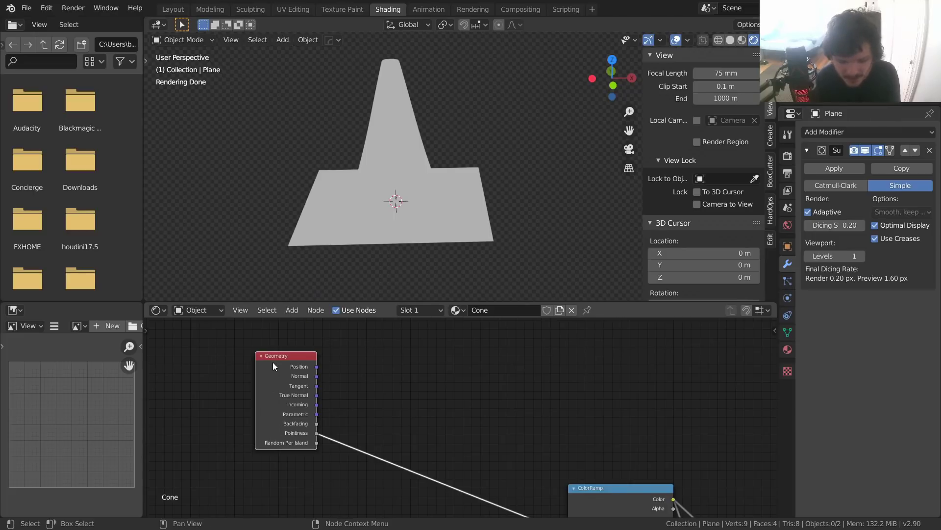
pyautogui.press('x')
# Step: Add an Ambient Occlusion node above the dirt Noise Texture and save the file
pyautogui.moveTo(466, 375); pyautogui.dragTo(349, 347, button='middle')
pyautogui.hotkey('shift', 'a')
pyautogui.click(340, 343)
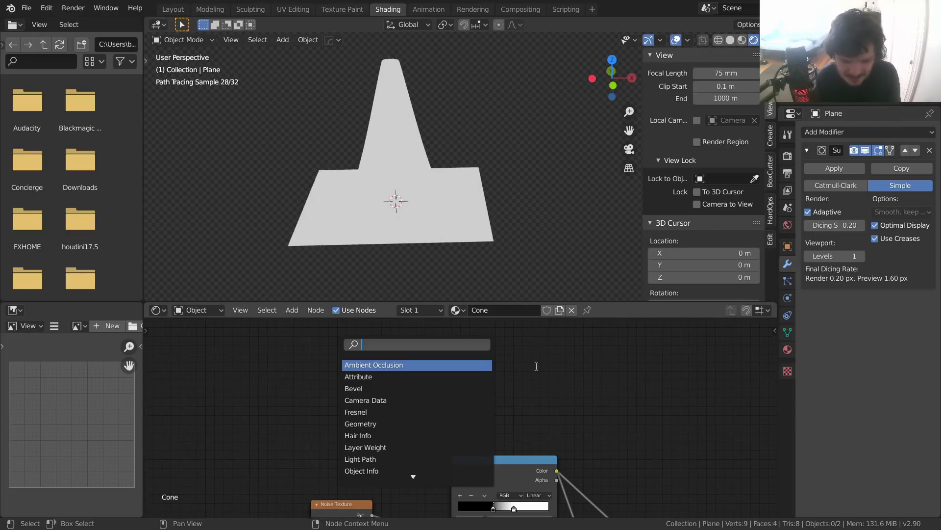
pyautogui.write('ambient')
pyautogui.press('Return')
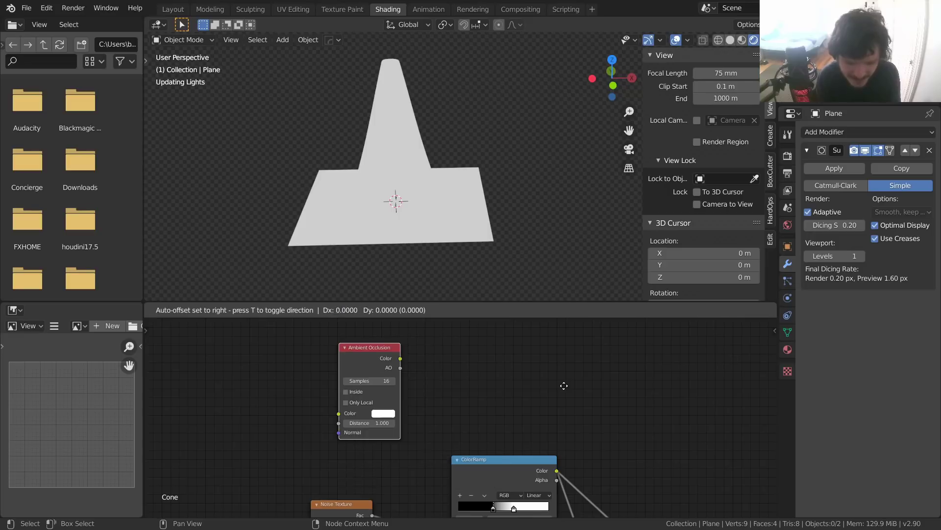
pyautogui.click(552, 388)
pyautogui.hotkey('ctrl', 's')
# Step: Switch the material preview back to the Mix Shader output to view the full cone material
pyautogui.scroll(-5, 550, 388)
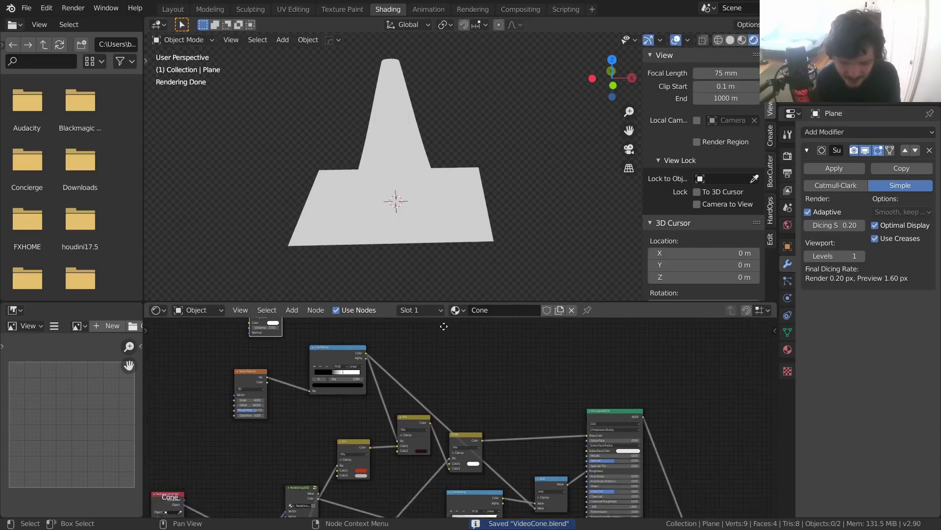
pyautogui.moveTo(549, 384); pyautogui.dragTo(493, 306, button='middle')
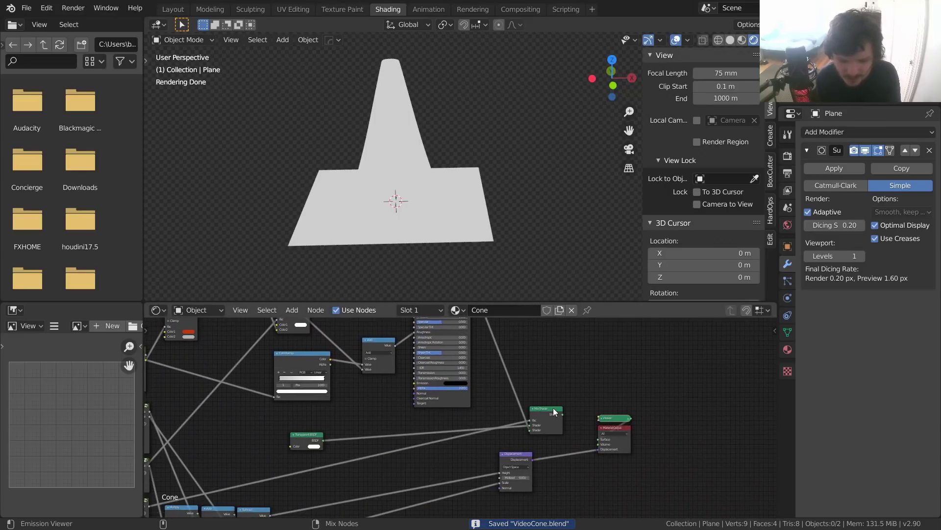
pyautogui.keyDown('ctrl'); pyautogui.keyDown('shift'); pyautogui.click(553, 407); pyautogui.keyUp('shift'); pyautogui.keyUp('ctrl')
pyautogui.moveTo(414, 369); pyautogui.dragTo(614, 480, button='middle')
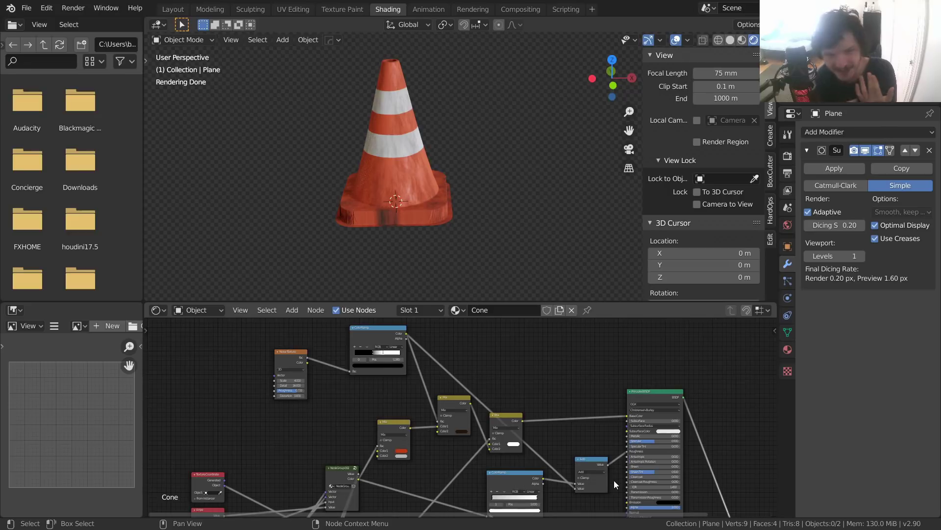
pyautogui.moveTo(411, 380); pyautogui.dragTo(505, 415, button='middle')
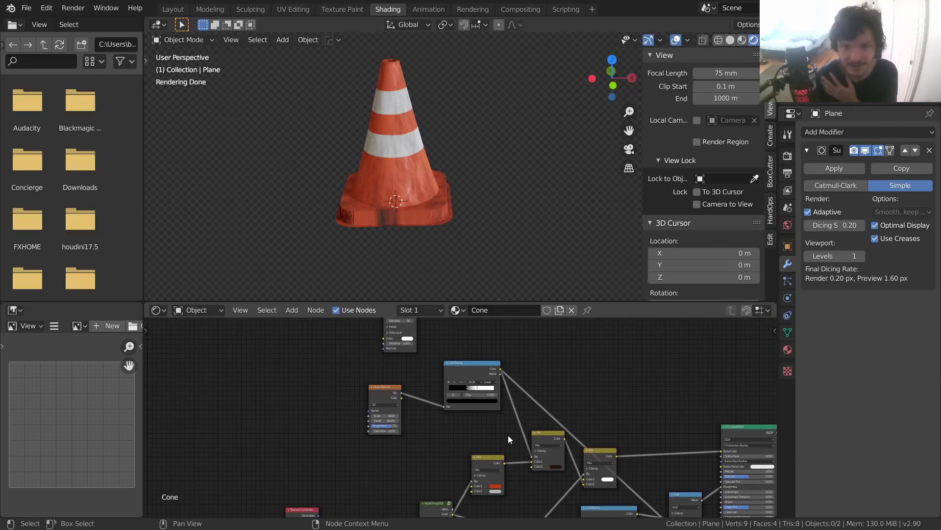
# Step: Save the file, preview the Ambient Occlusion node's Color output and examine the shading around the cone's base
pyautogui.scroll(4, 467, 417)
pyautogui.moveTo(453, 366); pyautogui.dragTo(440, 411, button='middle')
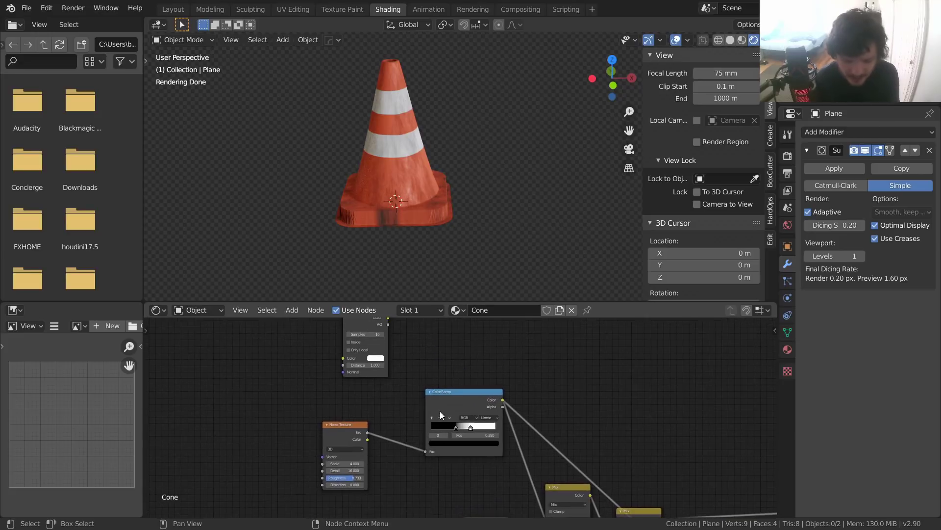
pyautogui.hotkey('ctrl', 's')
pyautogui.moveTo(402, 381); pyautogui.dragTo(414, 402, button='middle')
pyautogui.scroll(3, 414, 403)
pyautogui.keyDown('ctrl'); pyautogui.keyDown('shift'); pyautogui.click(385, 363); pyautogui.keyUp('shift'); pyautogui.keyUp('ctrl')
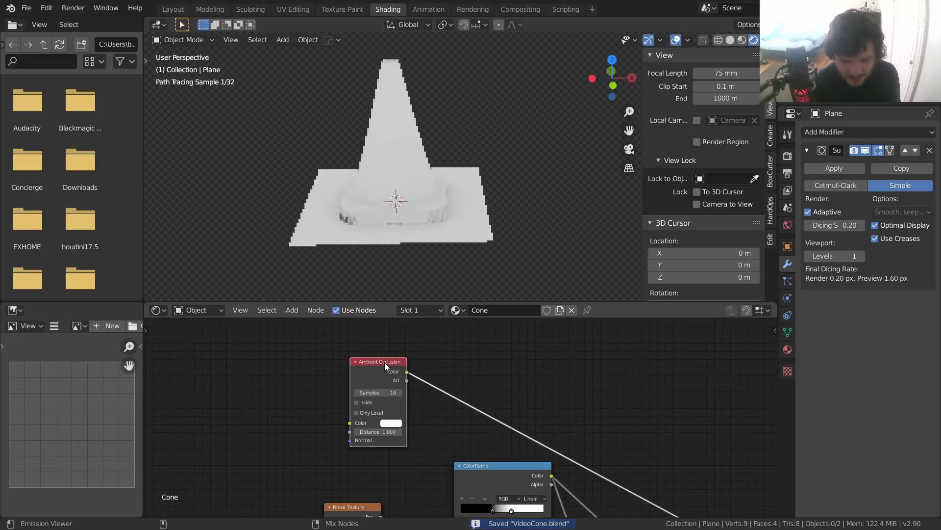
pyautogui.scroll(4, 389, 187)
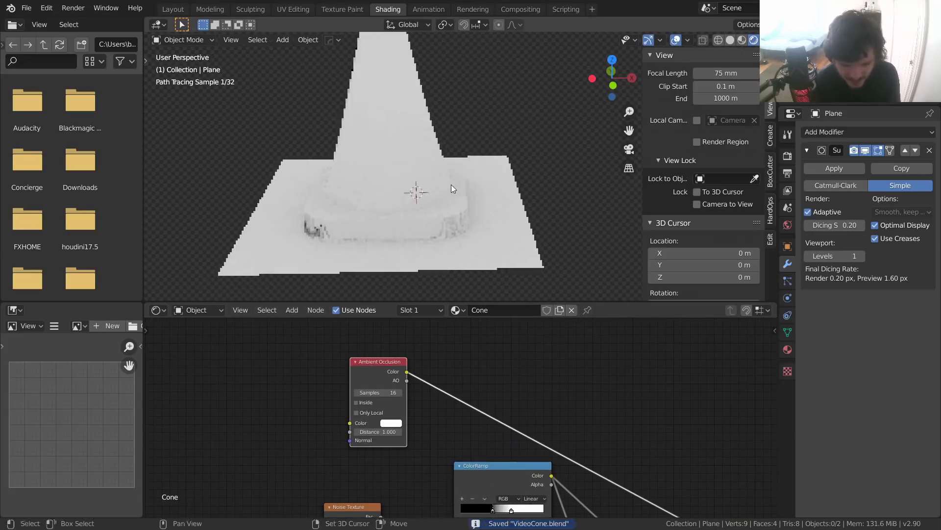
pyautogui.scroll(6, 439, 200)
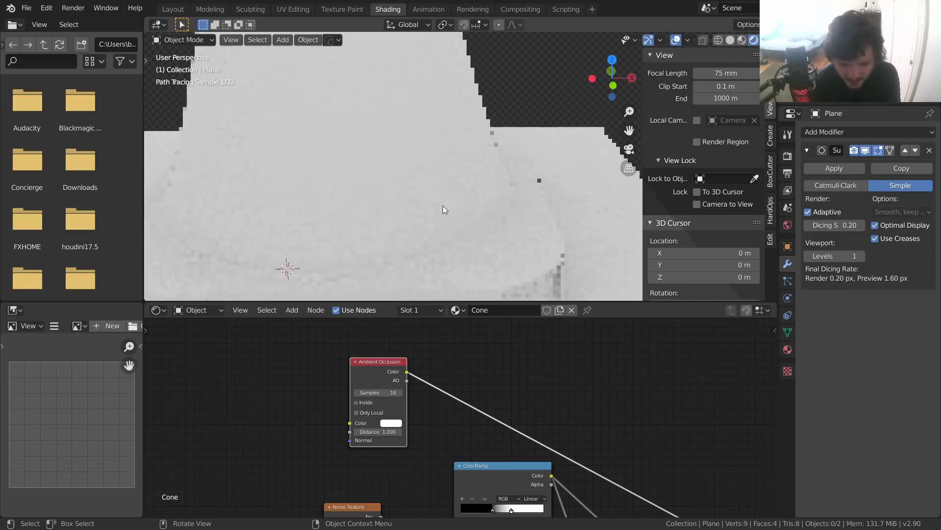
pyautogui.scroll(-8, 514, 216)
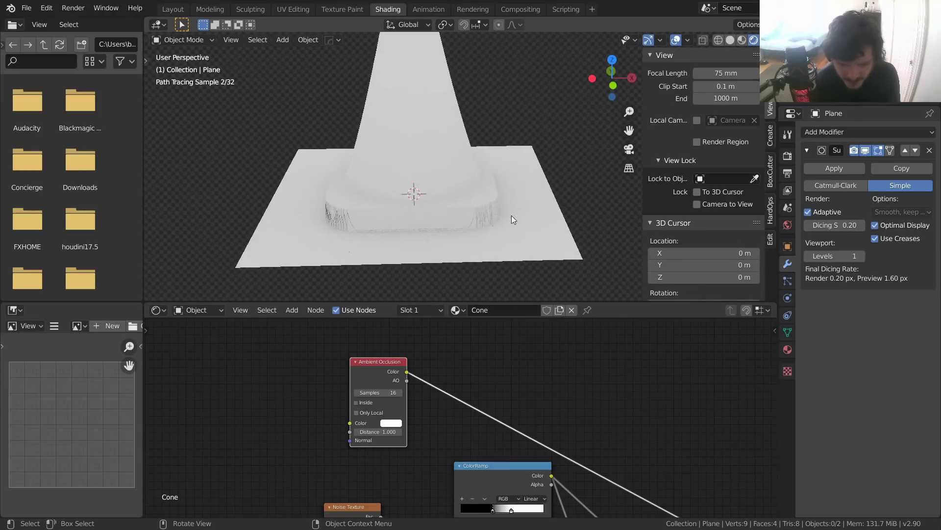
pyautogui.scroll(4, 481, 223)
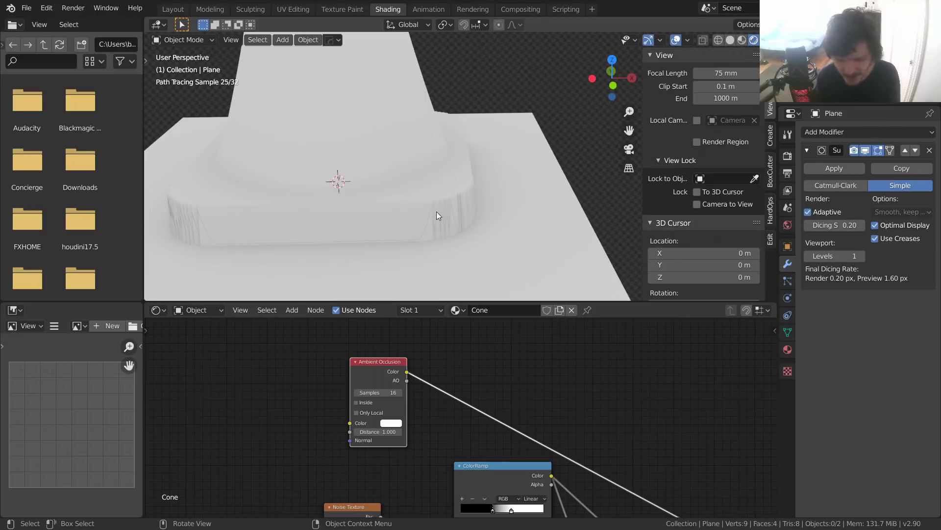
pyautogui.scroll(-6, 437, 211)
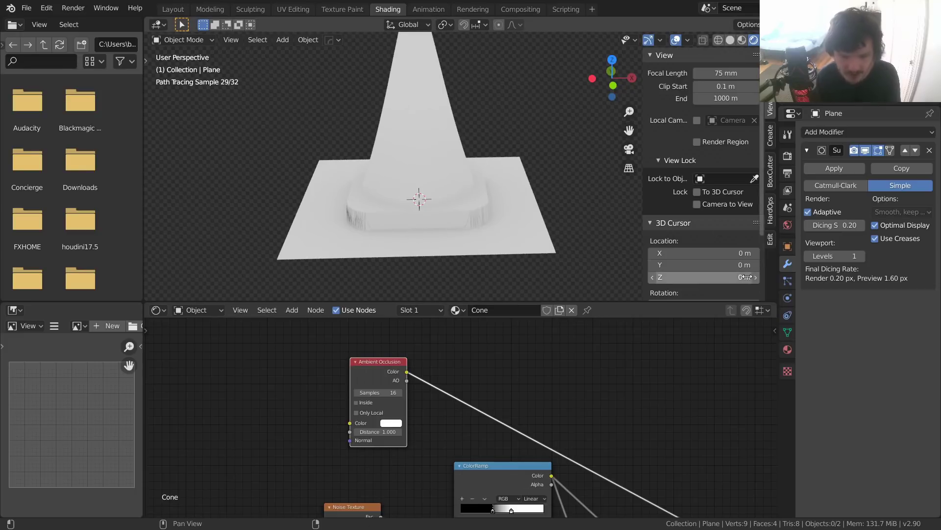
# Step: Try a Multiply Math node with a value of 5 on the Ambient Occlusion node's Color output and remove it
pyautogui.scroll(2, 377, 367)
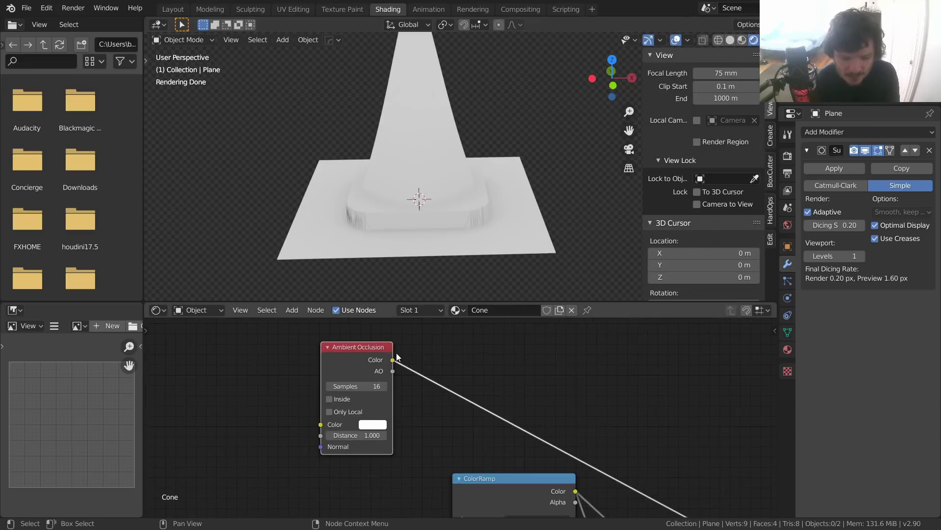
pyautogui.moveTo(356, 346); pyautogui.dragTo(360, 338)
pyautogui.moveTo(474, 338); pyautogui.dragTo(418, 349, button='middle')
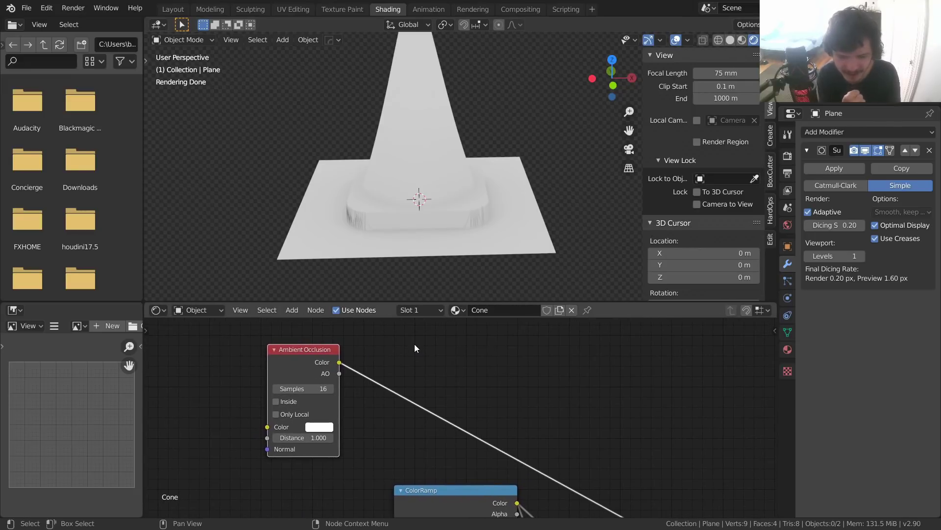
pyautogui.hotkey('shift', 'a')
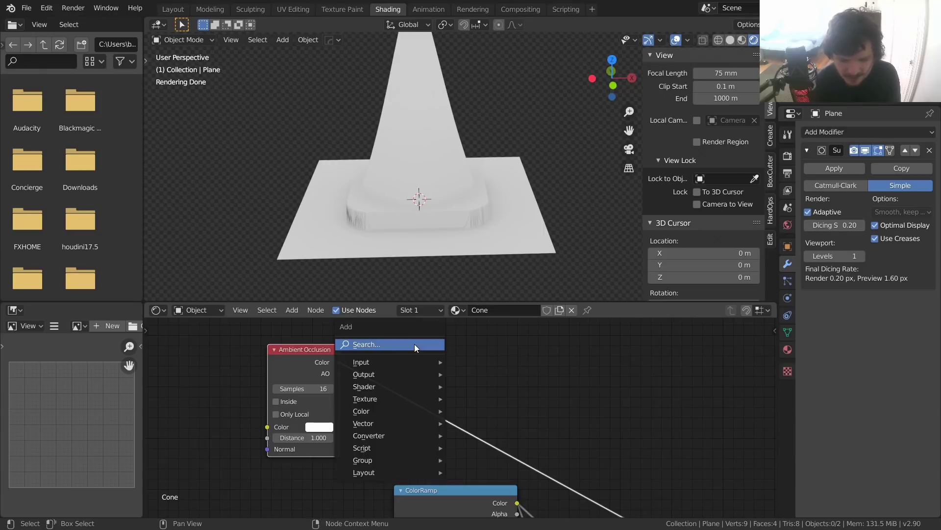
pyautogui.write('math')
pyautogui.click(441, 368)
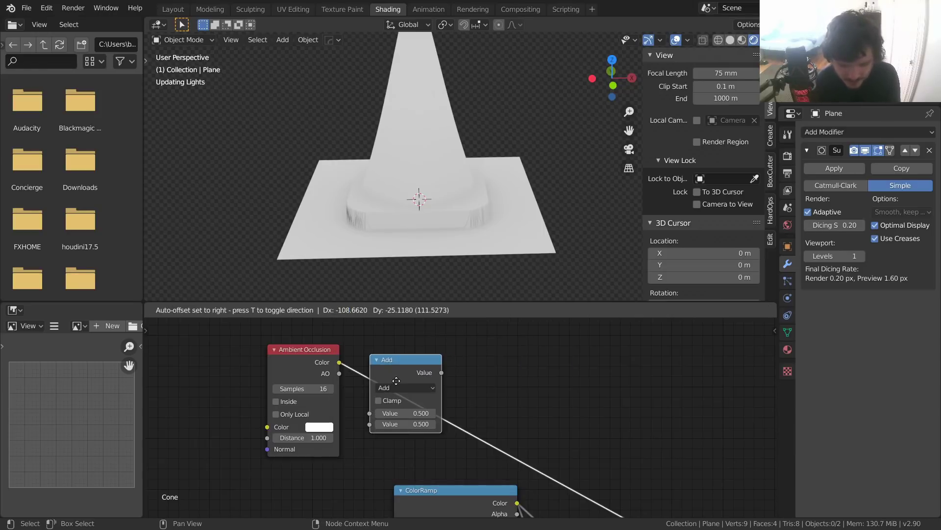
pyautogui.click(396, 381)
pyautogui.click(407, 386)
pyautogui.press('m')
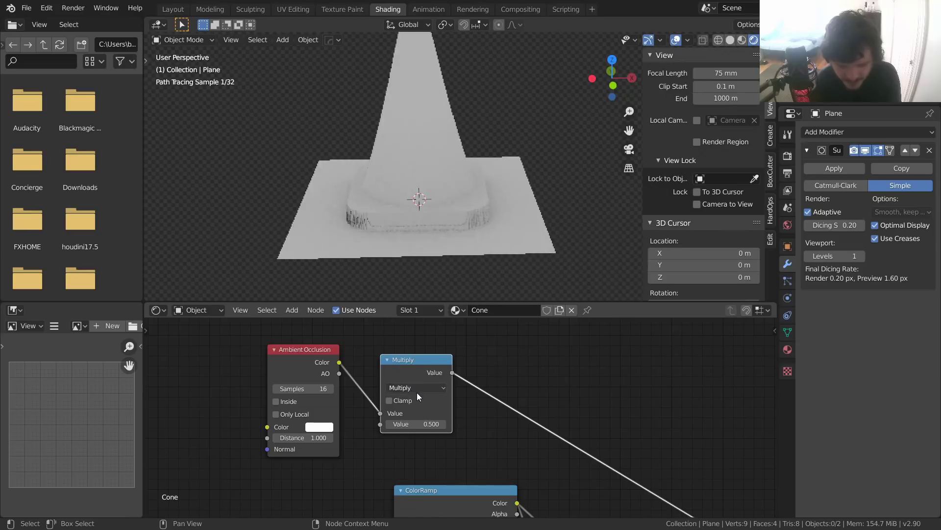
pyautogui.doubleClick(423, 425)
pyautogui.write('5')
pyautogui.press('Return')
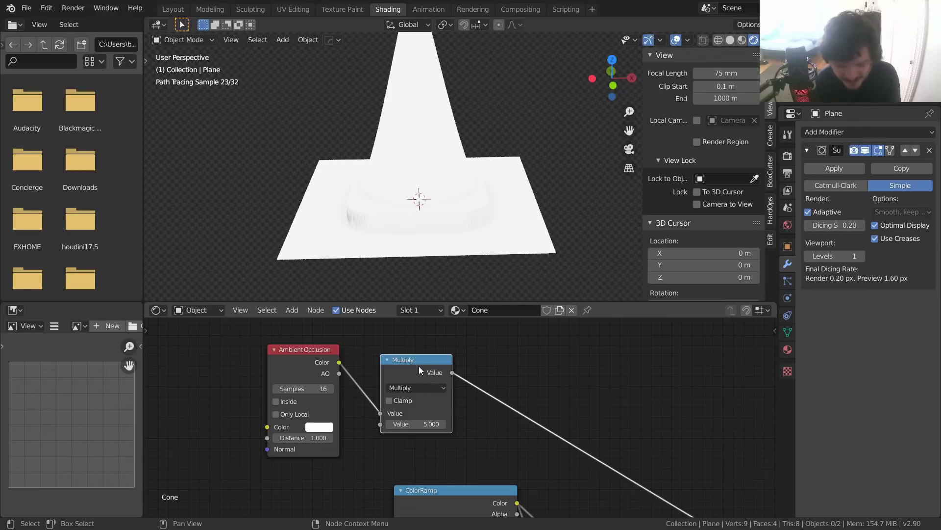
pyautogui.hotkey('ctrl', 'x')
# Step: Insert a Math node set to Power on the Ambient Occlusion node's previewed Color link
pyautogui.hotkey('shift', 'a')
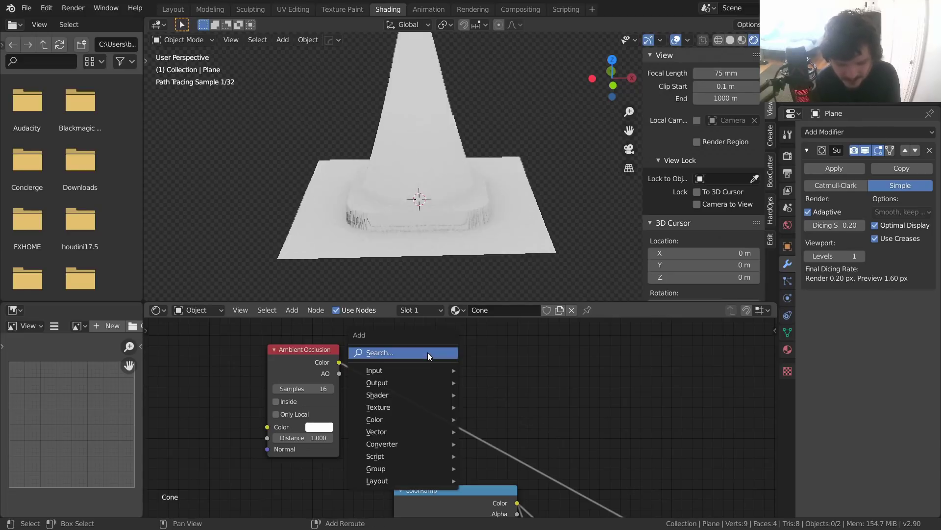
pyautogui.click(427, 352)
pyautogui.write('math')
pyautogui.press('Return')
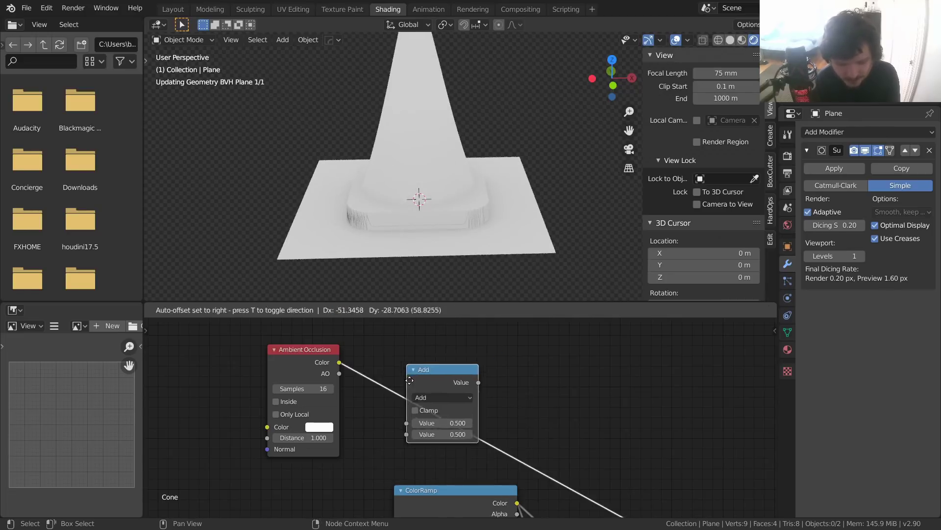
pyautogui.click(427, 395)
pyautogui.click(428, 395)
pyautogui.press('p')
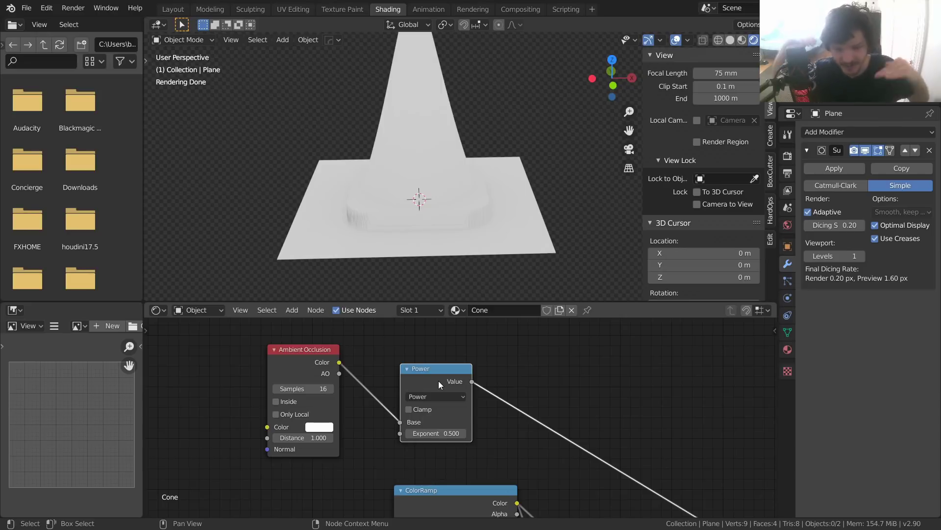
# Step: Try exponents of 1 and 2 on the Power node to compare the occlusion contrast
pyautogui.doubleClick(435, 433)
pyautogui.write('1')
pyautogui.press('Return')
pyautogui.moveTo(531, 422); pyautogui.dragTo(507, 430, button='middle')
pyautogui.scroll(-1, 396, 116)
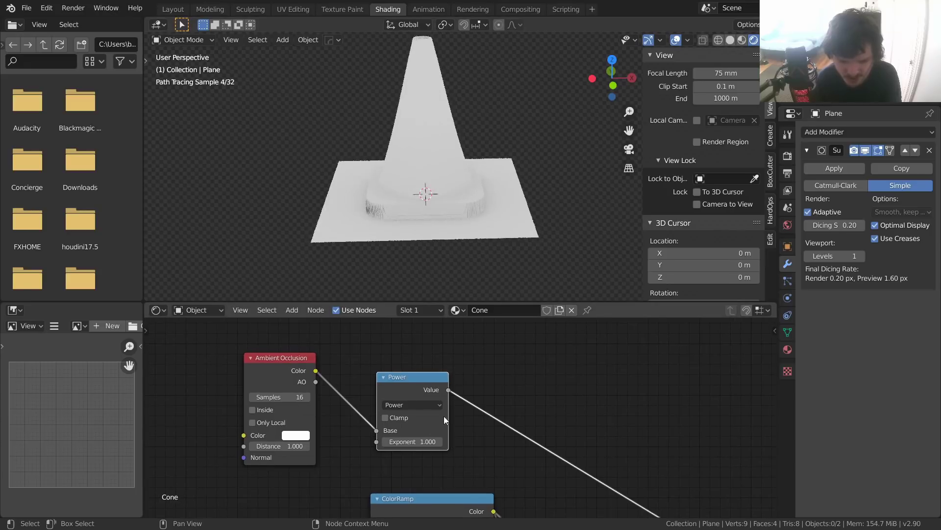
pyautogui.doubleClick(425, 441)
pyautogui.write('2')
pyautogui.press('Return')
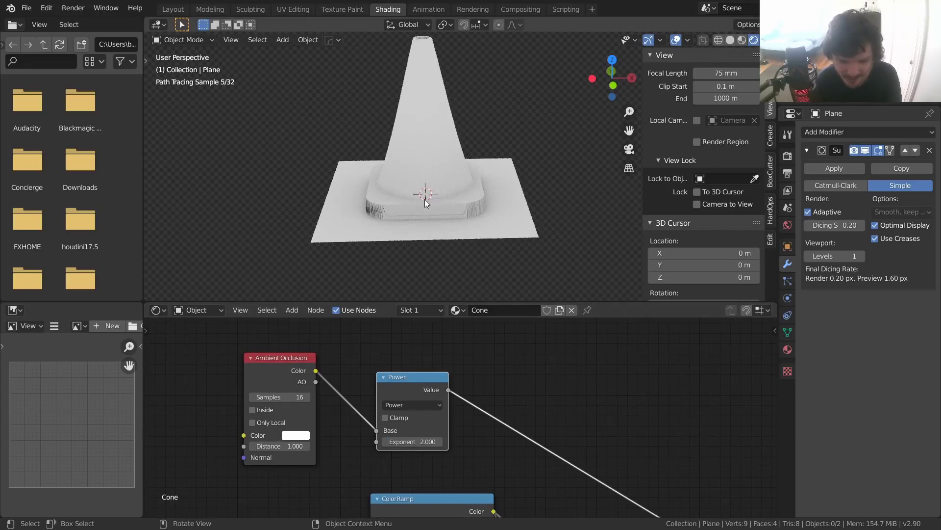
# Step: Set the Power node's exponent to 3
pyautogui.doubleClick(434, 442)
pyautogui.write('3')
pyautogui.press('Return')
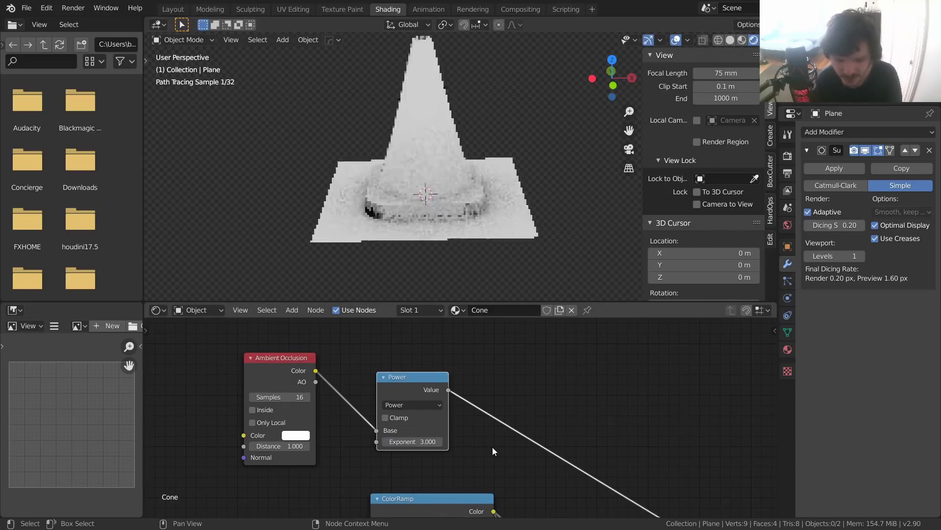
# Step: Try exponents of 4 and 5 on the Power node to strengthen the occlusion contrast
pyautogui.doubleClick(436, 443)
pyautogui.write('4')
pyautogui.press('Return')
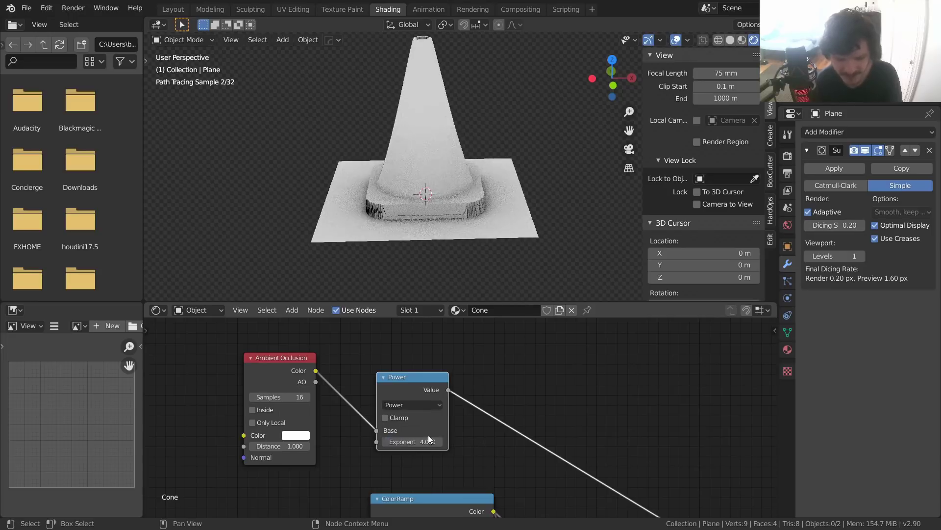
pyautogui.doubleClick(428, 441)
pyautogui.write('5')
pyautogui.press('Return')
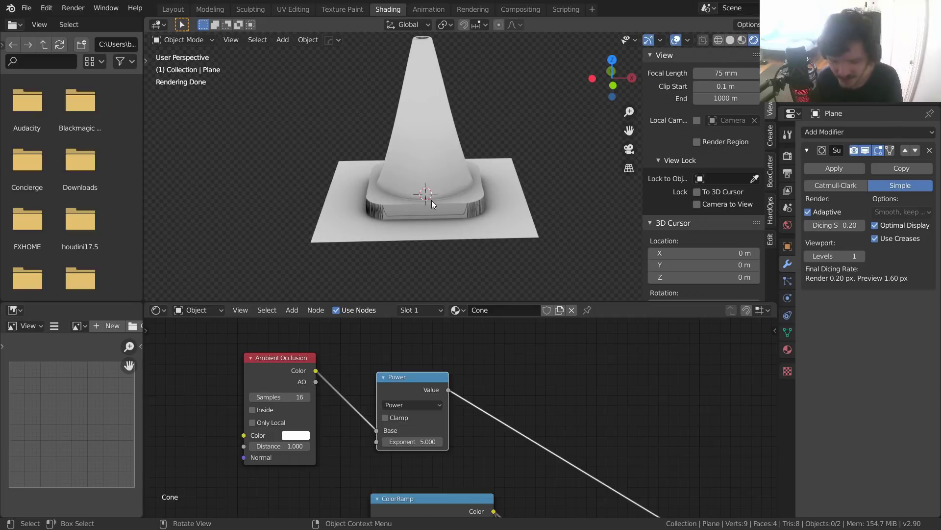
# Step: Inspect the occlusion shading at the cone's open tip and around its base, and save the file
pyautogui.moveTo(443, 126)
pyautogui.mouseDown(button='middle')
pyautogui.moveTo(452, 133)
pyautogui.moveTo(423, 113)
pyautogui.moveTo(452, 137)
pyautogui.moveTo(426, 183)
pyautogui.moveTo(432, 213)
pyautogui.moveTo(428, 169)
pyautogui.moveTo(363, 180)
pyautogui.mouseUp(button='middle')
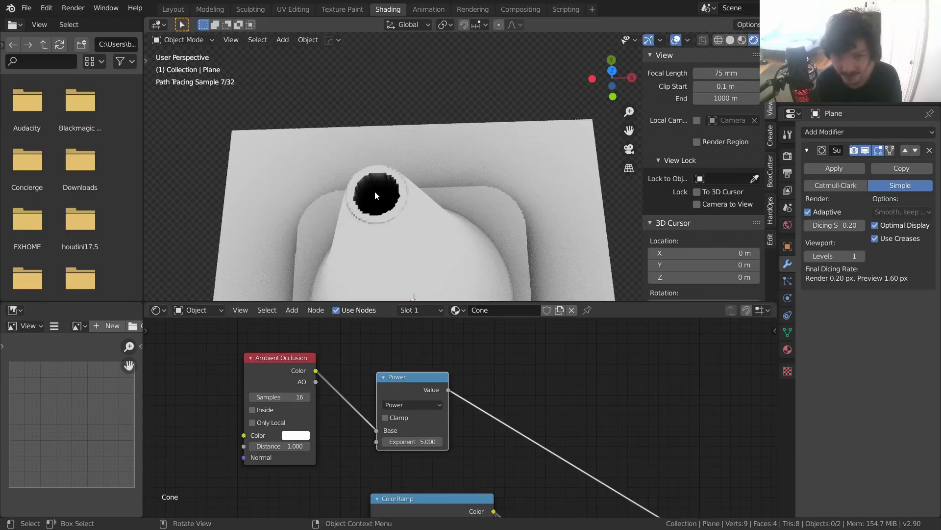
pyautogui.scroll(-5, 392, 191)
pyautogui.keyDown('shift'); pyautogui.moveTo(426, 215); pyautogui.dragTo(433, 172, button='middle'); pyautogui.keyUp('shift')
pyautogui.scroll(5, 402, 184)
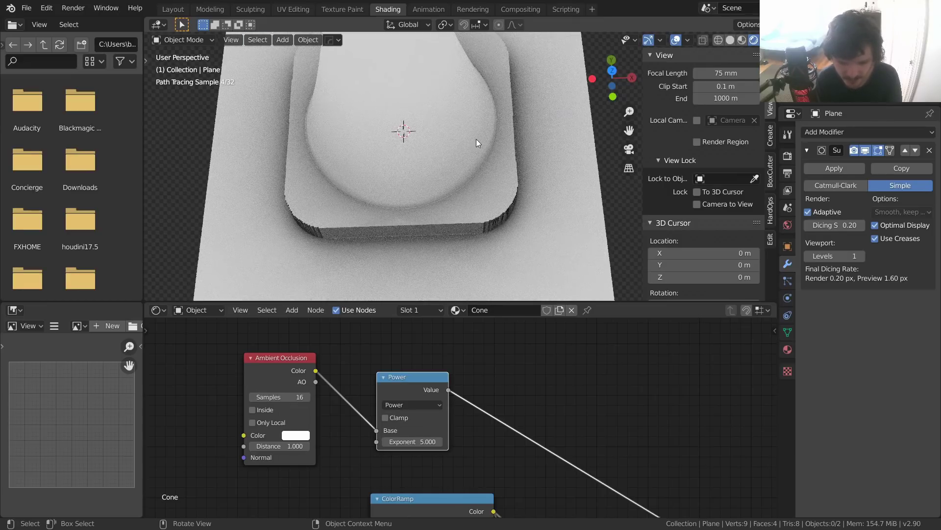
pyautogui.moveTo(476, 140); pyautogui.dragTo(455, 122, button='middle')
pyautogui.scroll(-5, 449, 117)
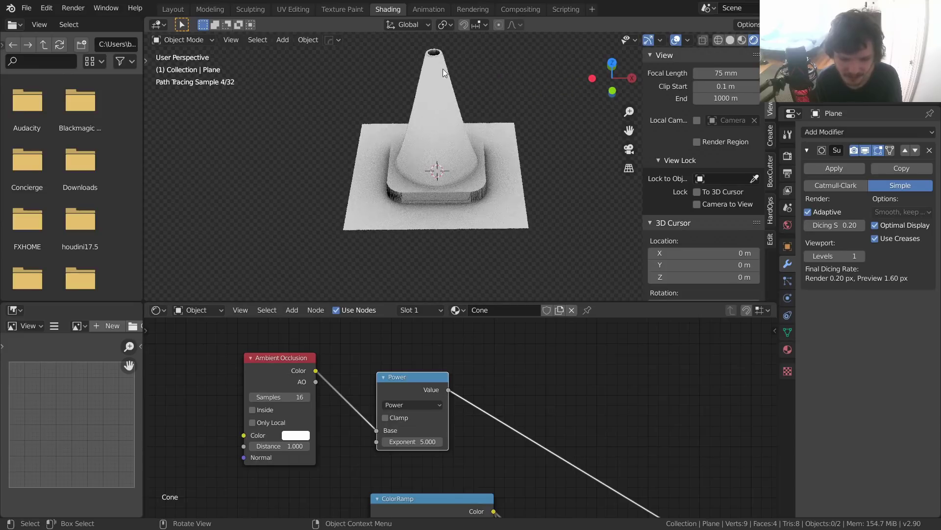
pyautogui.hotkey('ctrl', 's')
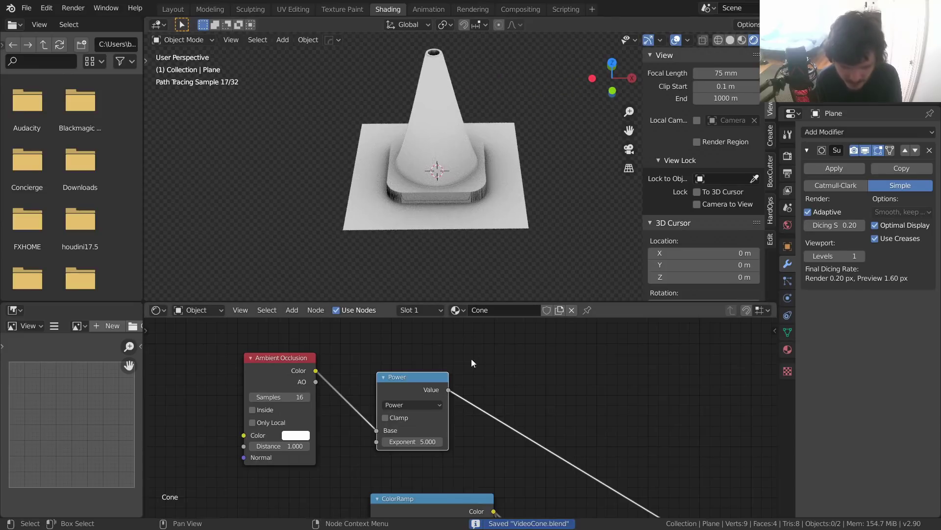
# Step: Reposition the Power node beside the Ambient Occlusion node above the ColorRamp and save the file
pyautogui.scroll(-2, 470, 414)
pyautogui.moveTo(471, 414); pyautogui.dragTo(452, 369, button='middle')
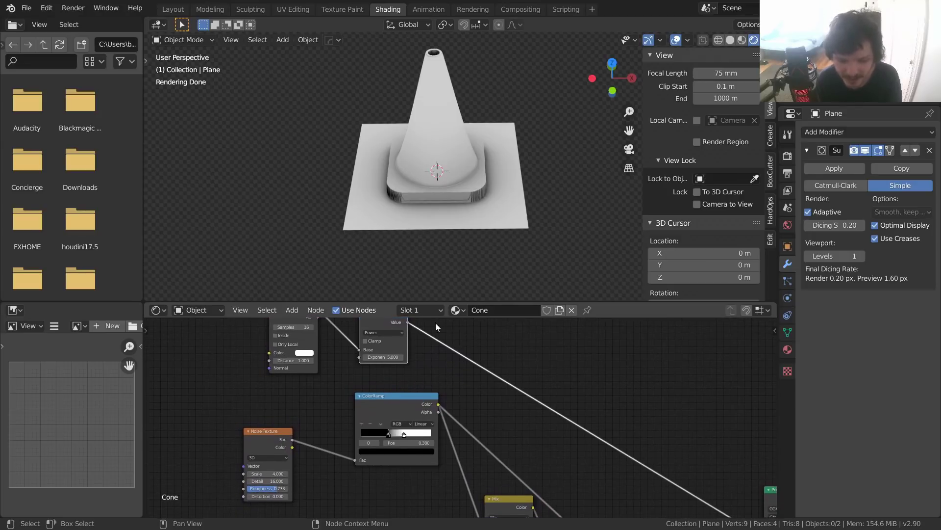
pyautogui.moveTo(382, 357); pyautogui.dragTo(379, 404, button='middle')
pyautogui.moveTo(386, 355); pyautogui.dragTo(424, 355)
pyautogui.click(403, 446)
pyautogui.moveTo(476, 447); pyautogui.dragTo(412, 400)
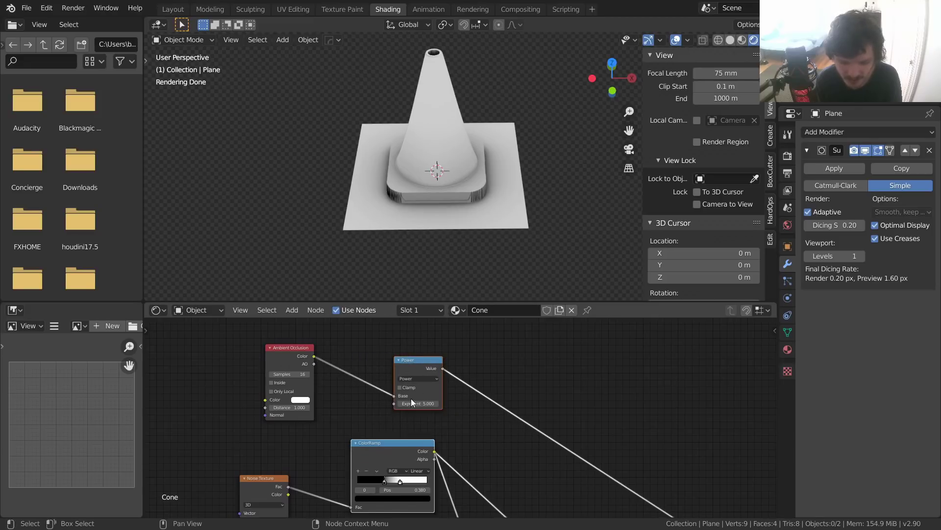
pyautogui.click(481, 426)
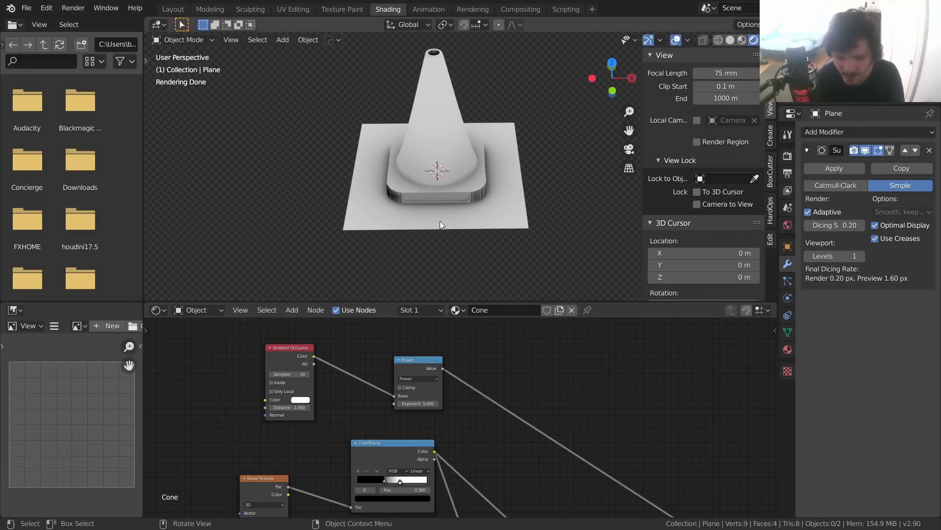
pyautogui.scroll(3, 442, 181)
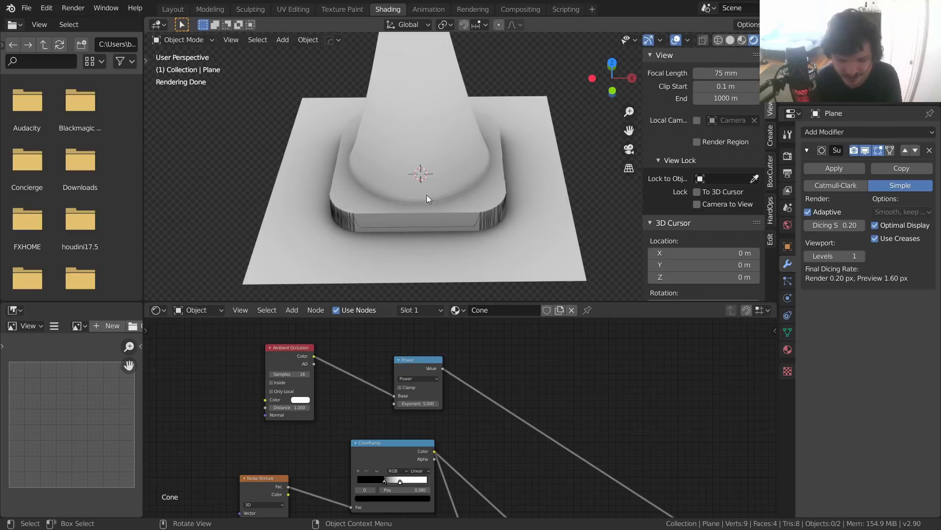
pyautogui.moveTo(428, 365); pyautogui.dragTo(400, 355)
pyautogui.hotkey('ctrl', 's')
# Step: Try an Invert node on the Power node's output link and remove it
pyautogui.scroll(2, 489, 345)
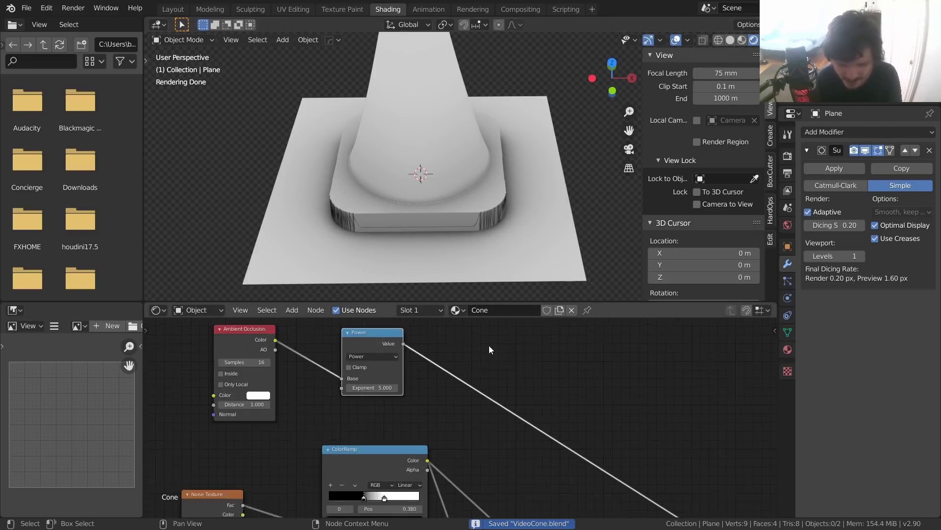
pyautogui.hotkey('shift', 'a')
pyautogui.write('inv')
pyautogui.press('Return')
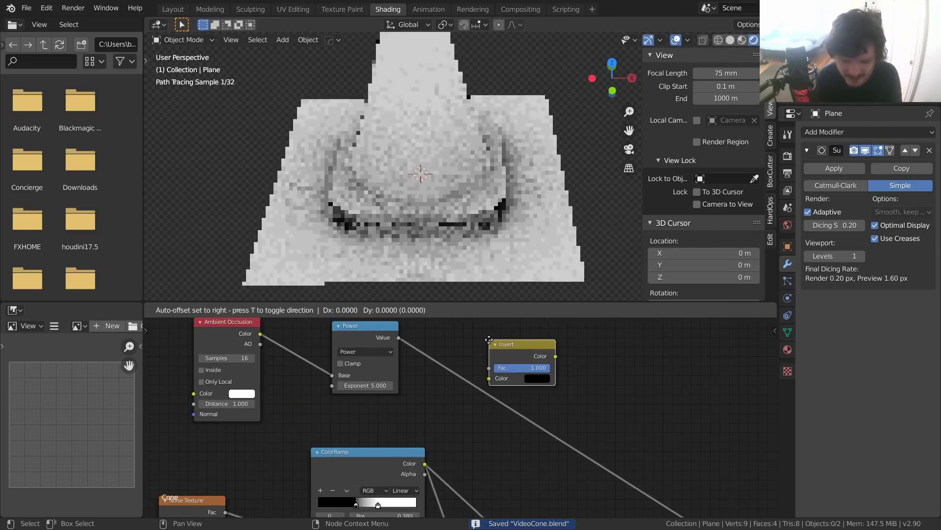
pyautogui.click(448, 339)
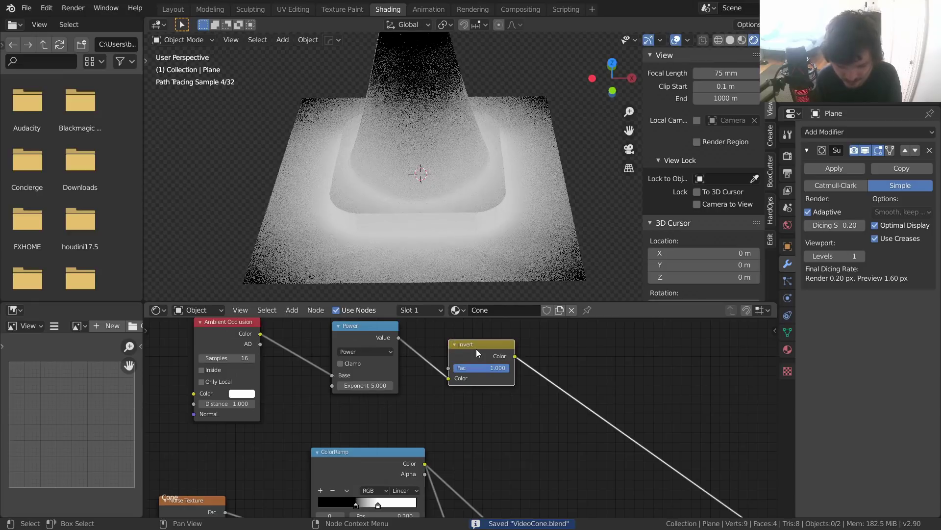
pyautogui.hotkey('ctrl', 'x')
# Step: Move the Power node closer to the Ambient Occlusion node and enable its Clamp option, saving the file
pyautogui.moveTo(459, 347); pyautogui.dragTo(462, 376, button='middle')
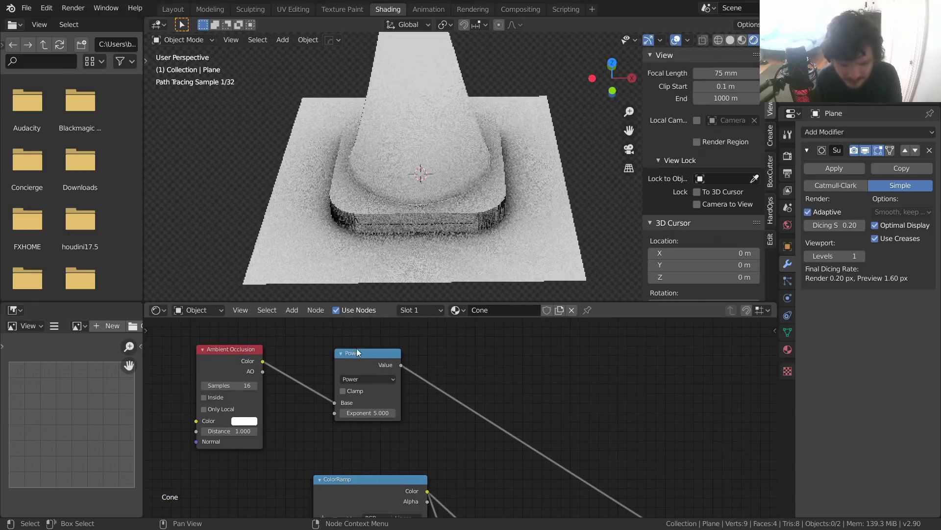
pyautogui.moveTo(355, 354); pyautogui.dragTo(344, 349)
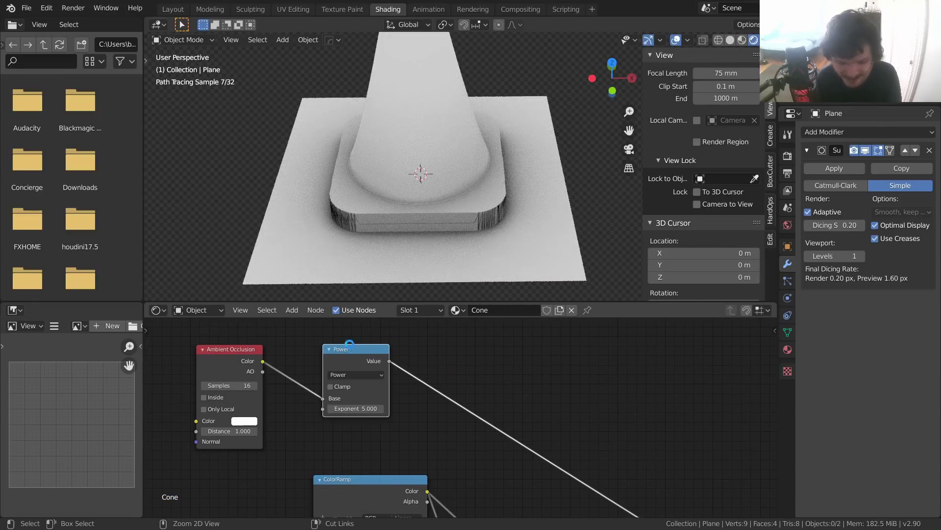
pyautogui.hotkey('ctrl', 's')
pyautogui.click(332, 388)
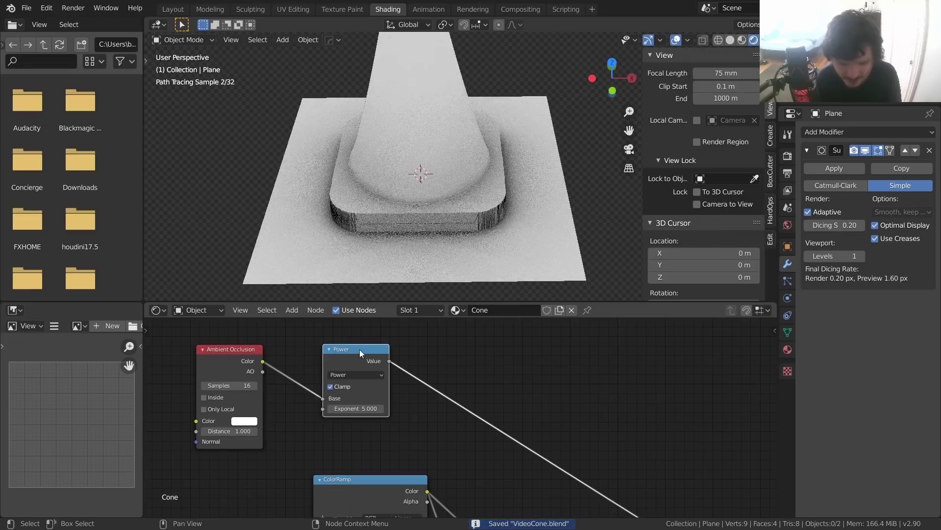
pyautogui.moveTo(360, 349); pyautogui.dragTo(337, 349)
pyautogui.moveTo(336, 349); pyautogui.dragTo(298, 358, button='middle')
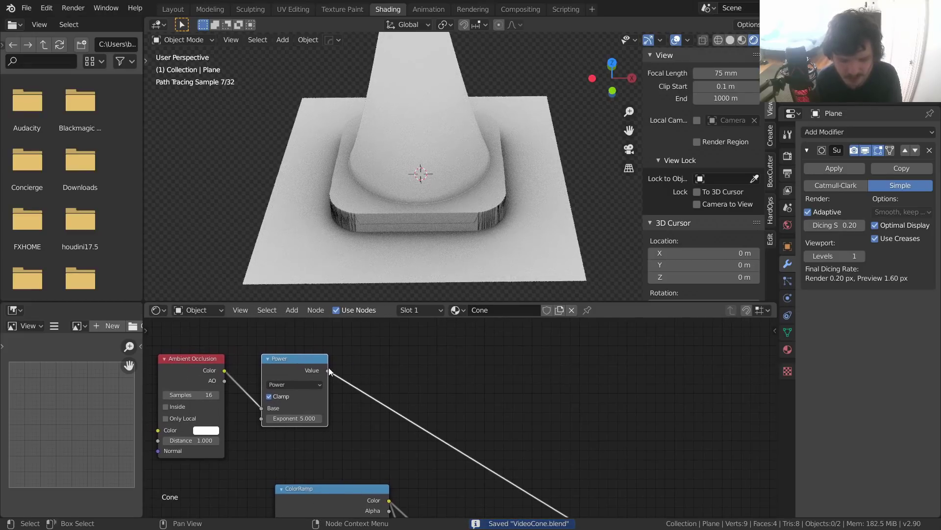
pyautogui.scroll(-2, 452, 149)
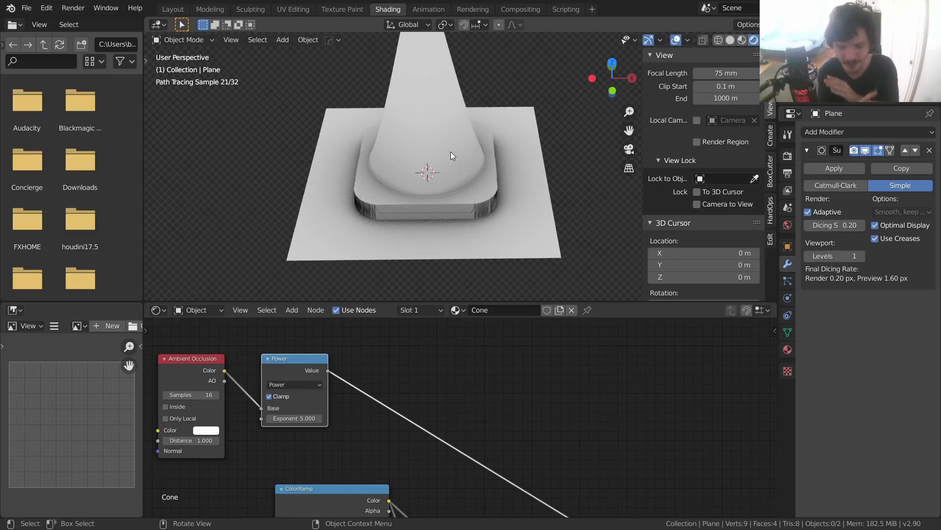
# Step: Insert a Math node after the Power node, set to Multiply with a value of -1
pyautogui.hotkey('shift', 'a')
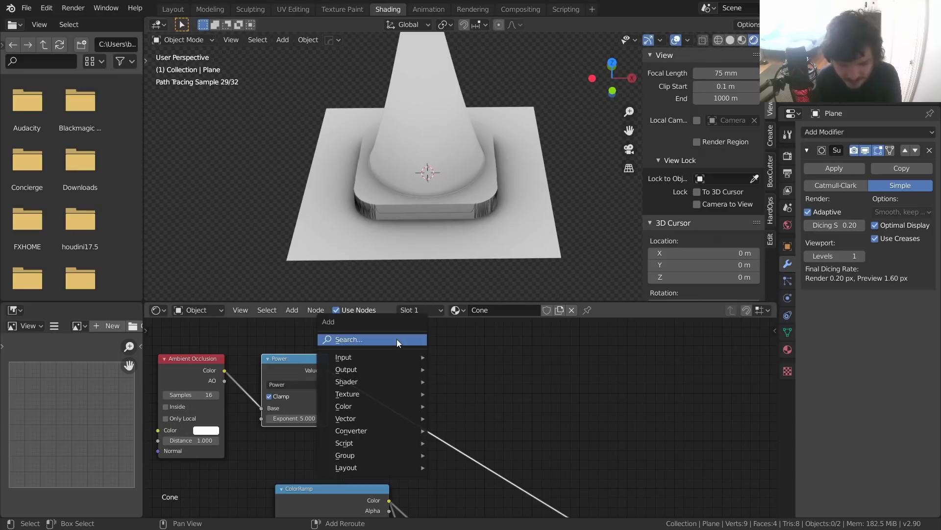
pyautogui.click(396, 340)
pyautogui.write('math')
pyautogui.press('Return')
pyautogui.click(379, 406)
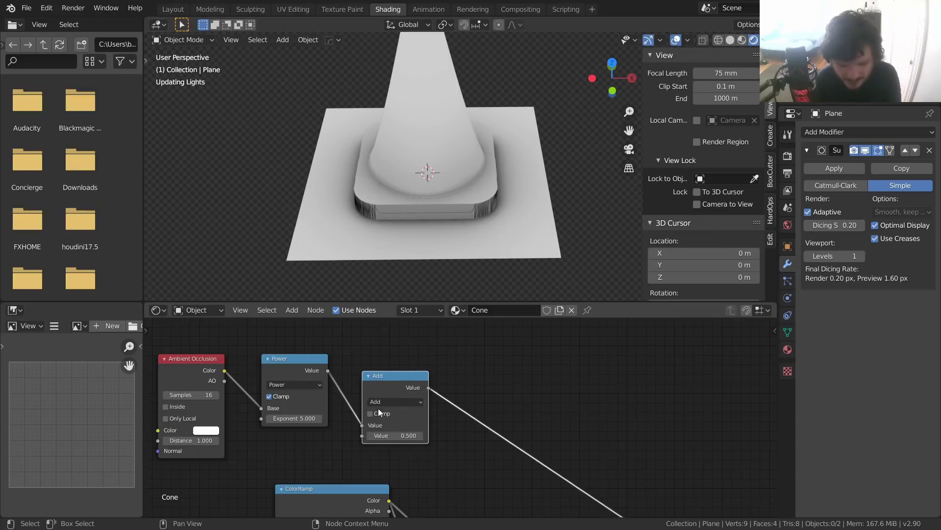
pyautogui.click(381, 404)
pyautogui.press('m')
pyautogui.doubleClick(403, 435)
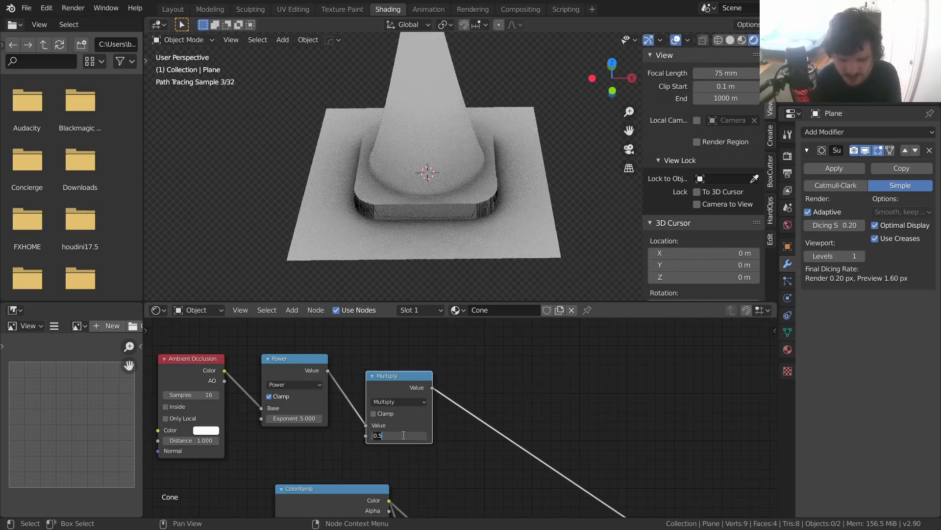
pyautogui.write('-1')
pyautogui.press('Return')
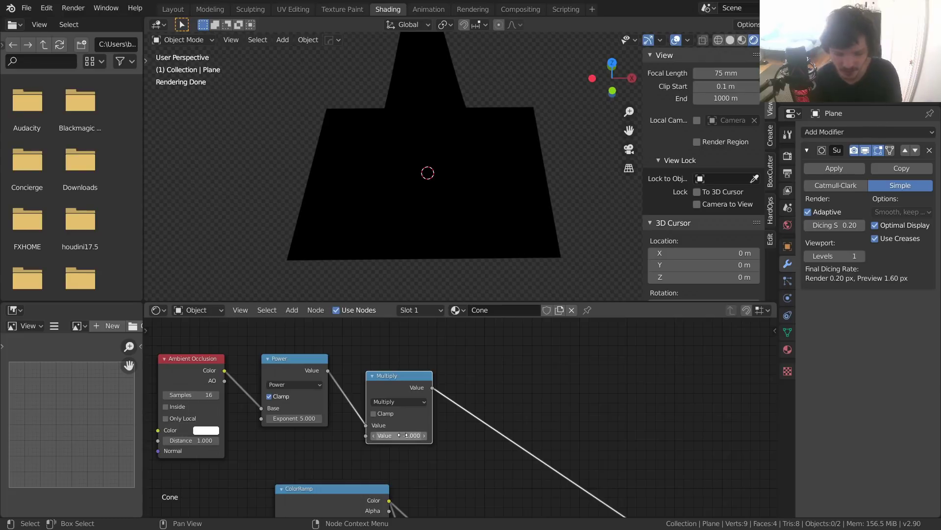
# Step: Insert a duplicate of the Multiply node after it, changed to Add with a value of 1
pyautogui.hotkey('shift', 'd')
pyautogui.click(493, 421)
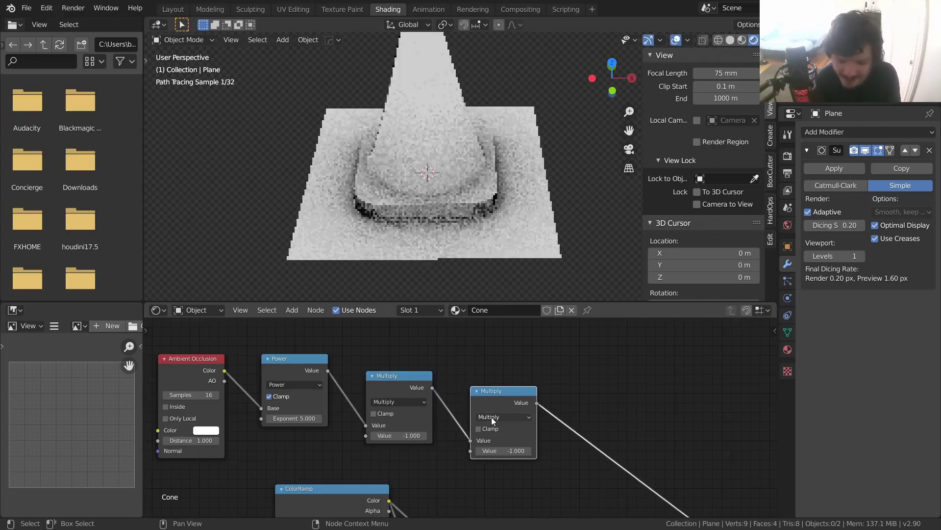
pyautogui.keyDown('ctrl'); pyautogui.scroll(2, 492, 418); pyautogui.keyUp('ctrl')
pyautogui.press('-')
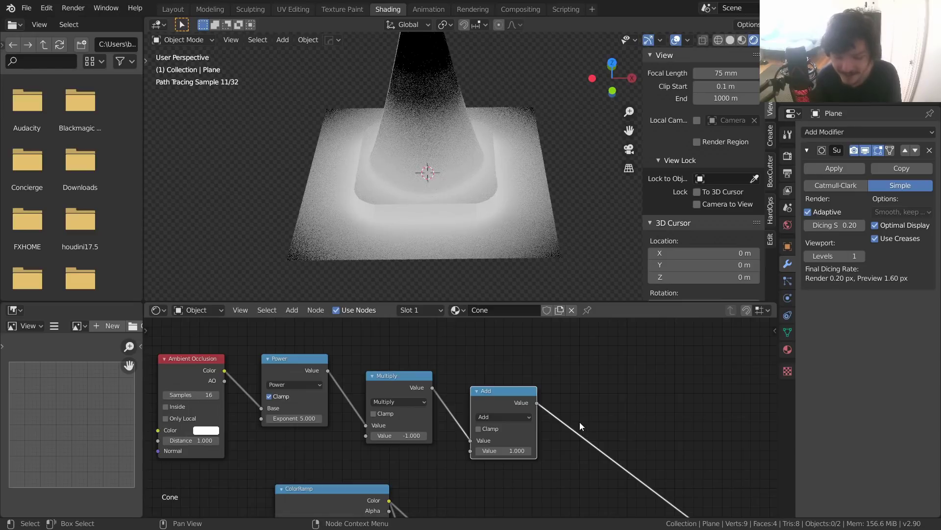
# Step: Line up the Multiply and Add nodes beside the Power node and save the file
pyautogui.moveTo(409, 381); pyautogui.dragTo(393, 363)
pyautogui.moveTo(511, 393); pyautogui.dragTo(464, 367)
pyautogui.hotkey('ctrl', 's')
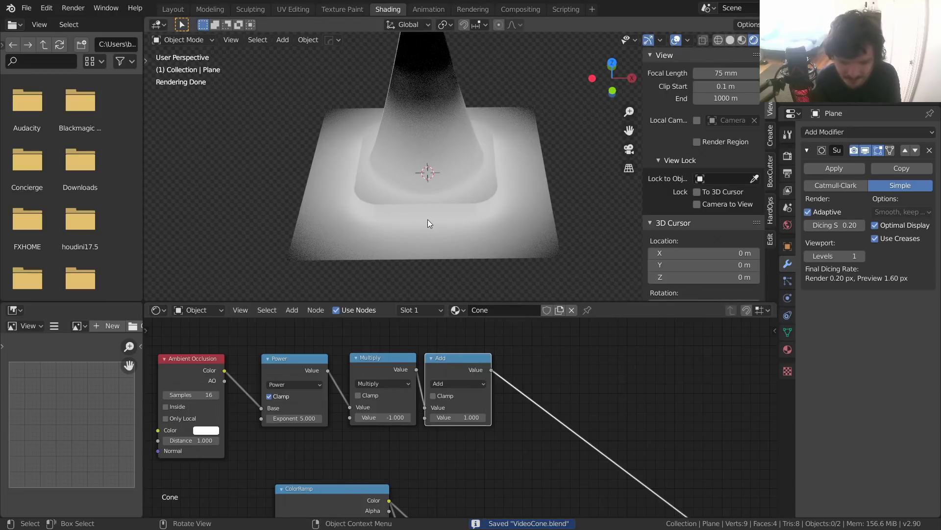
# Step: Try exponents of 1 and 3 on the Power node to compare the inverted occlusion mask over the whole cone
pyautogui.moveTo(419, 209)
pyautogui.mouseDown(button='middle')
pyautogui.moveTo(426, 193)
pyautogui.moveTo(455, 215)
pyautogui.moveTo(429, 110)
pyautogui.moveTo(420, 98)
pyautogui.moveTo(415, 109)
pyautogui.mouseUp(button='middle')
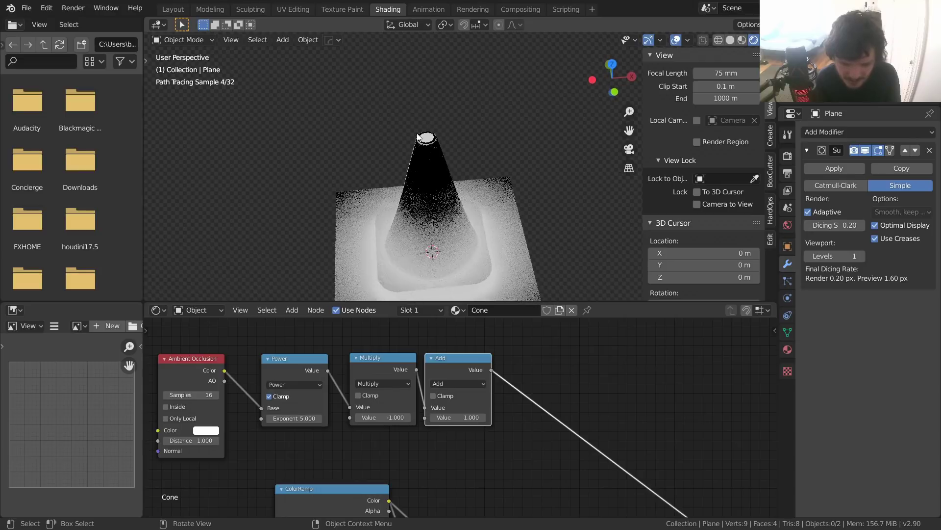
pyautogui.keyDown('shift'); pyautogui.moveTo(482, 232); pyautogui.dragTo(484, 185, button='middle'); pyautogui.keyUp('shift')
pyautogui.doubleClick(294, 418)
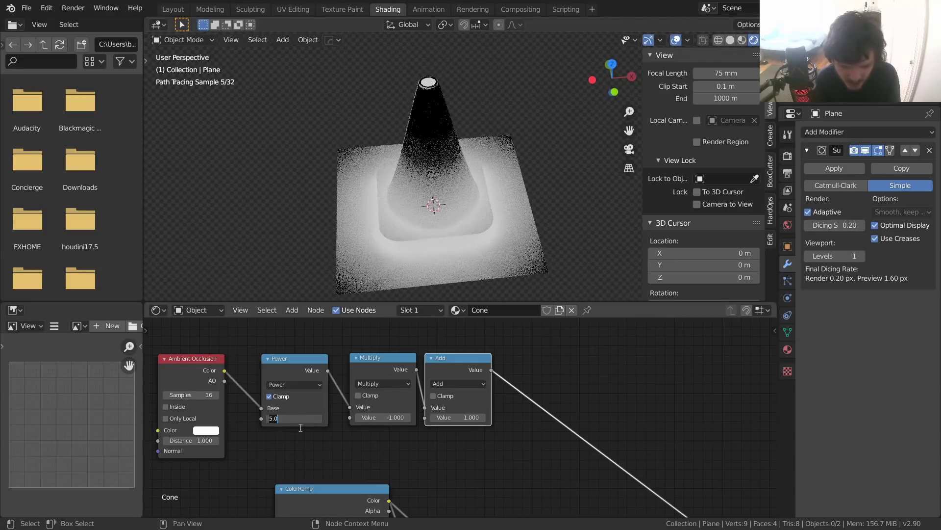
pyautogui.write('2')
pyautogui.press('Return')
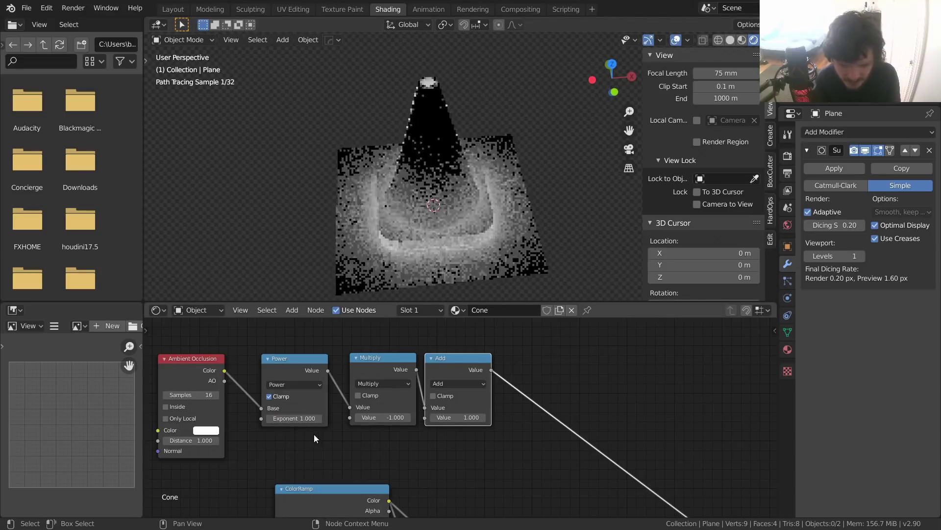
pyautogui.doubleClick(303, 419)
pyautogui.write('1.0')
pyautogui.press('Return')
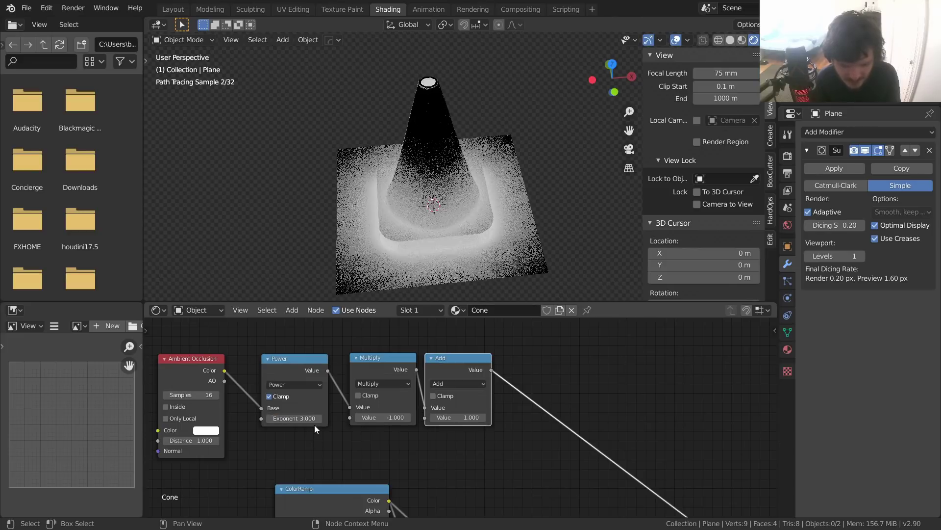
# Step: Set the Power node's exponent to 4 and save the file
pyautogui.doubleClick(296, 418)
pyautogui.write('4')
pyautogui.press('Return')
pyautogui.scroll(-2, 363, 424)
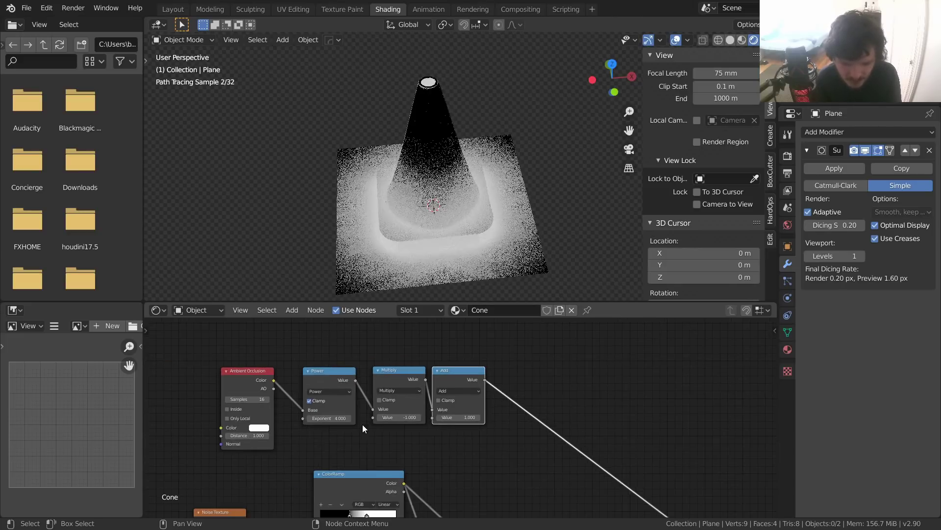
pyautogui.hotkey('ctrl', 's')
# Step: Preview the ColorRamp's noise mask on the cone and return the preview to the Add node's occlusion mask
pyautogui.scroll(1, 400, 427)
pyautogui.moveTo(399, 443); pyautogui.dragTo(370, 416, button='middle')
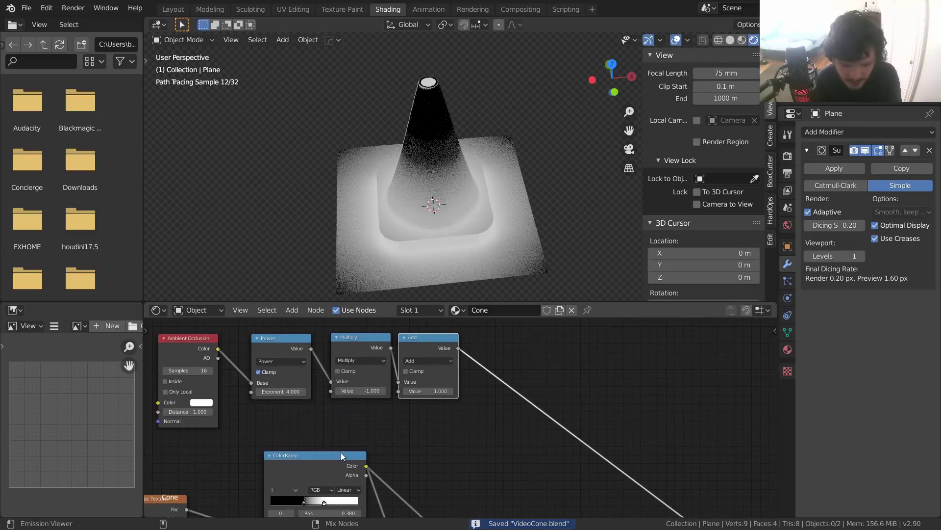
pyautogui.keyDown('ctrl'); pyautogui.keyDown('shift'); pyautogui.click(342, 460); pyautogui.keyUp('shift'); pyautogui.keyUp('ctrl')
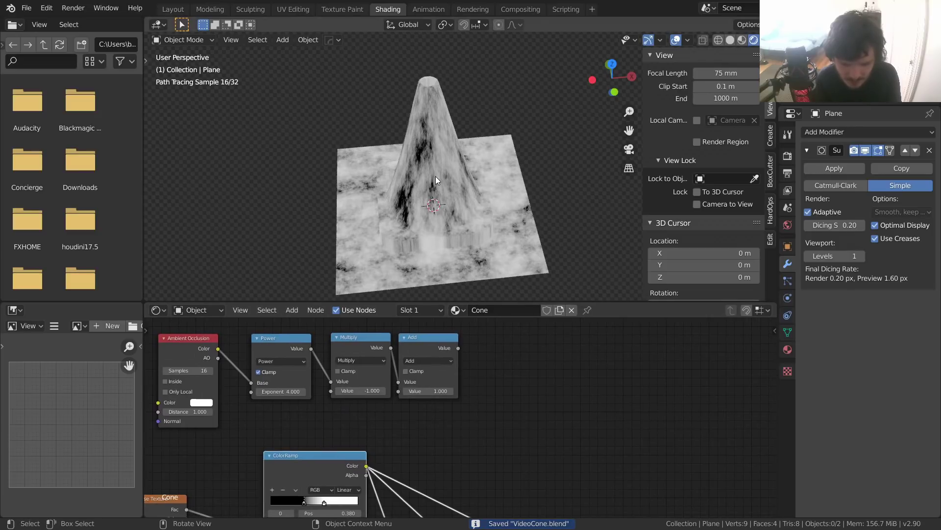
pyautogui.keyDown('ctrl'); pyautogui.keyDown('shift'); pyautogui.click(433, 338); pyautogui.keyUp('shift'); pyautogui.keyUp('ctrl')
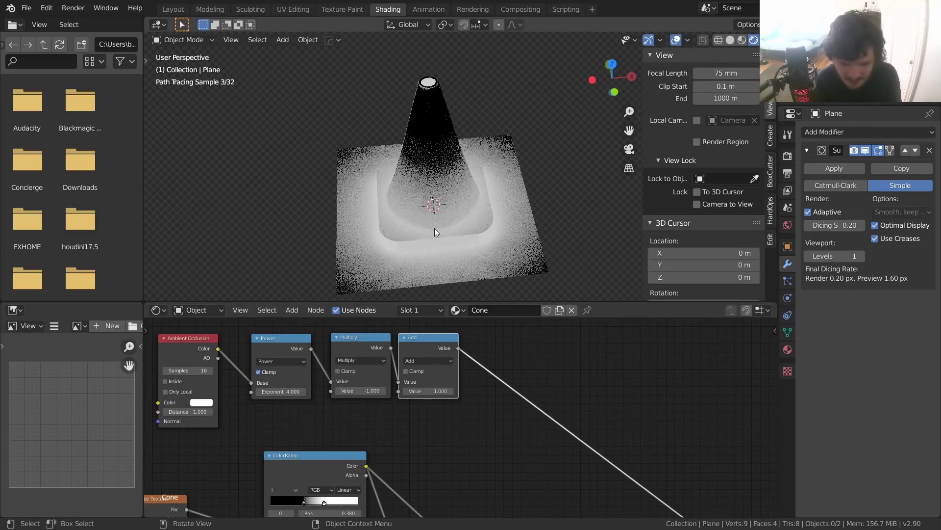
# Step: Insert a duplicate of the Add node after it and change its operation to Multiply
pyautogui.hotkey('shift', 'd')
pyautogui.click(521, 387)
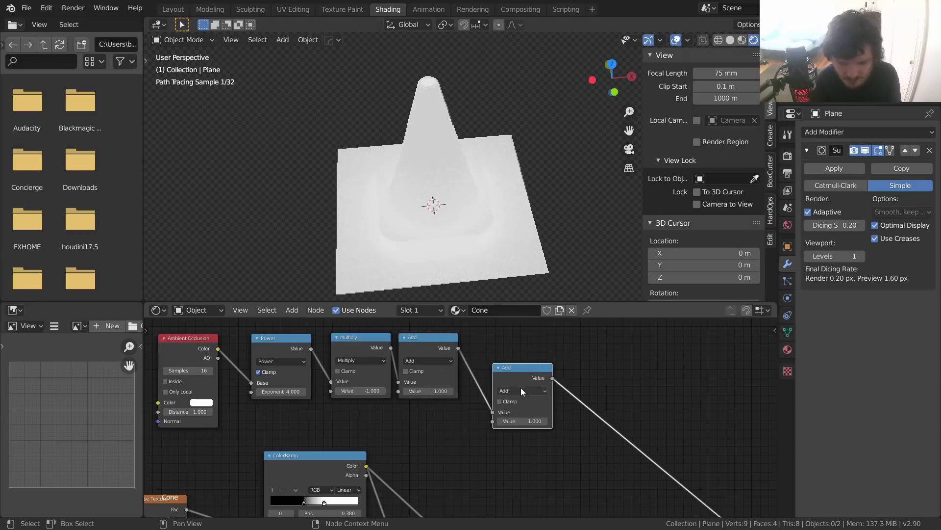
pyautogui.click(521, 391)
pyautogui.click(524, 401)
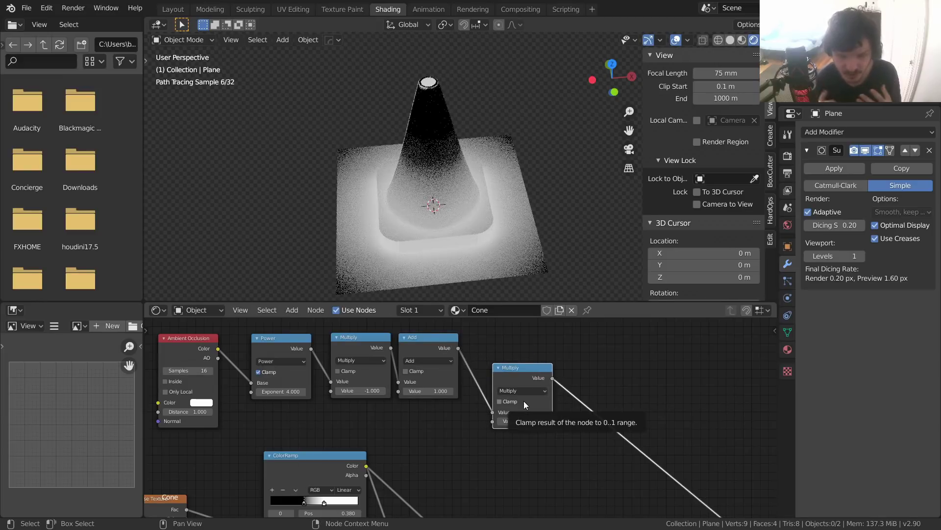
# Step: Multiply the occlusion mask by the ColorRamp's color output and feed the result into the dirt Mix node's factor
pyautogui.click(377, 460)
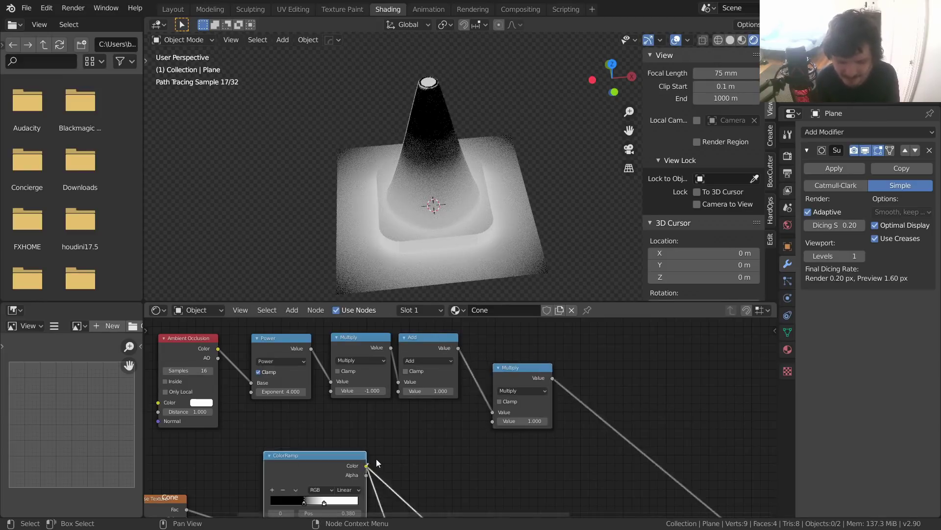
pyautogui.moveTo(376, 460); pyautogui.dragTo(492, 420)
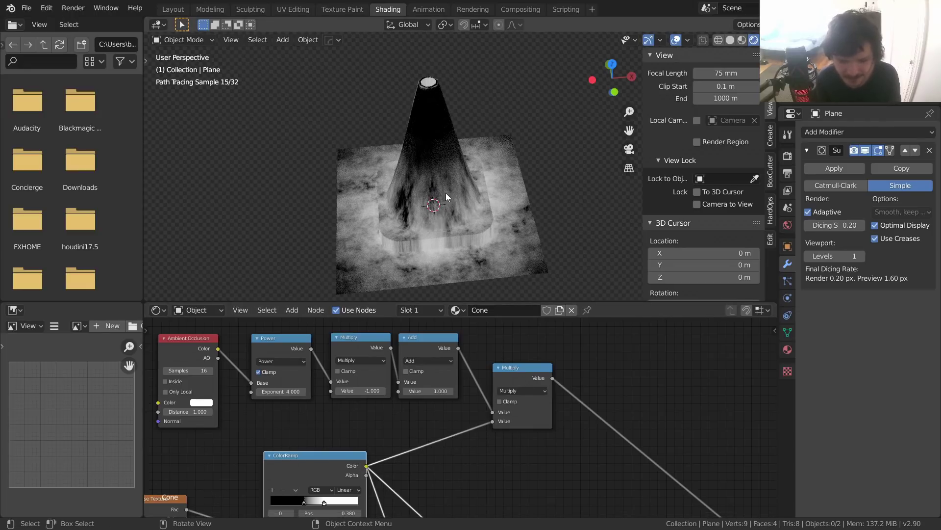
pyautogui.scroll(-2, 530, 350)
pyautogui.moveTo(499, 346); pyautogui.dragTo(482, 314, button='middle')
pyautogui.scroll(-1, 481, 334)
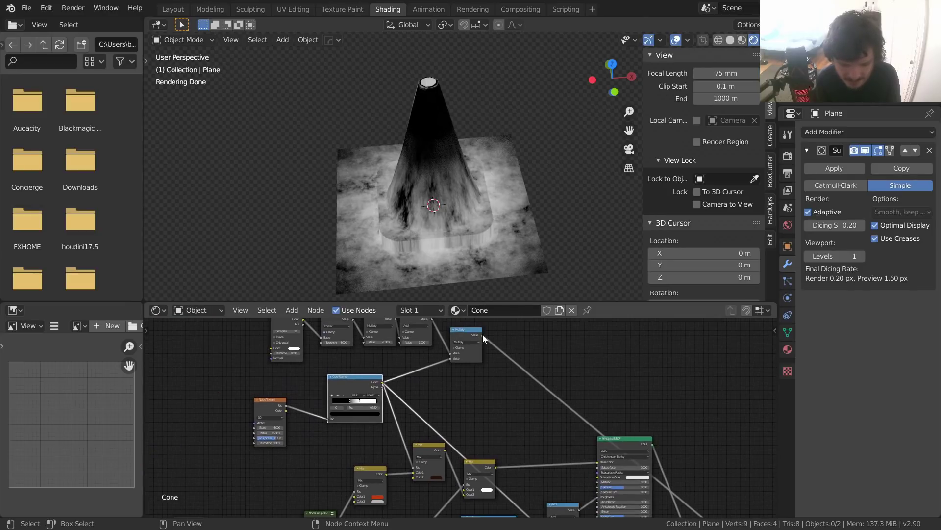
pyautogui.moveTo(483, 338)
pyautogui.mouseDown()
pyautogui.moveTo(426, 432)
pyautogui.moveTo(414, 472)
pyautogui.mouseUp()
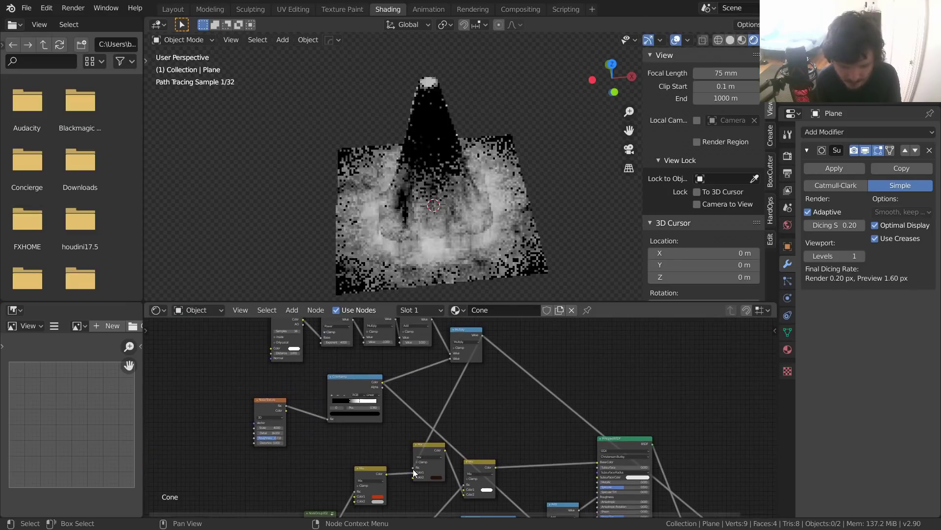
pyautogui.moveTo(498, 431); pyautogui.dragTo(489, 374, button='middle')
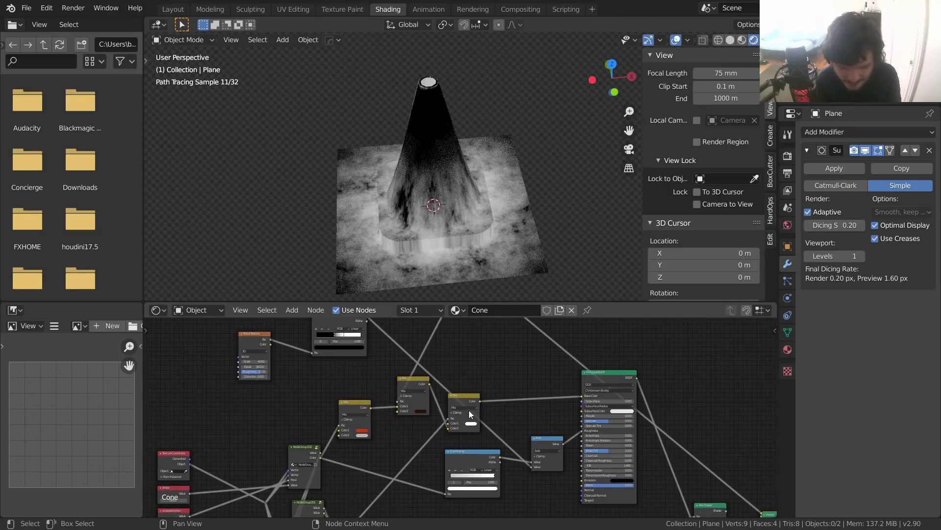
# Step: Connect the combined mask's Multiply output to the lower input of the math node feeding the Principled BSDF's roughness
pyautogui.moveTo(540, 440); pyautogui.dragTo(534, 426)
pyautogui.scroll(-5, 507, 361)
pyautogui.moveTo(506, 362); pyautogui.dragTo(486, 394, button='middle')
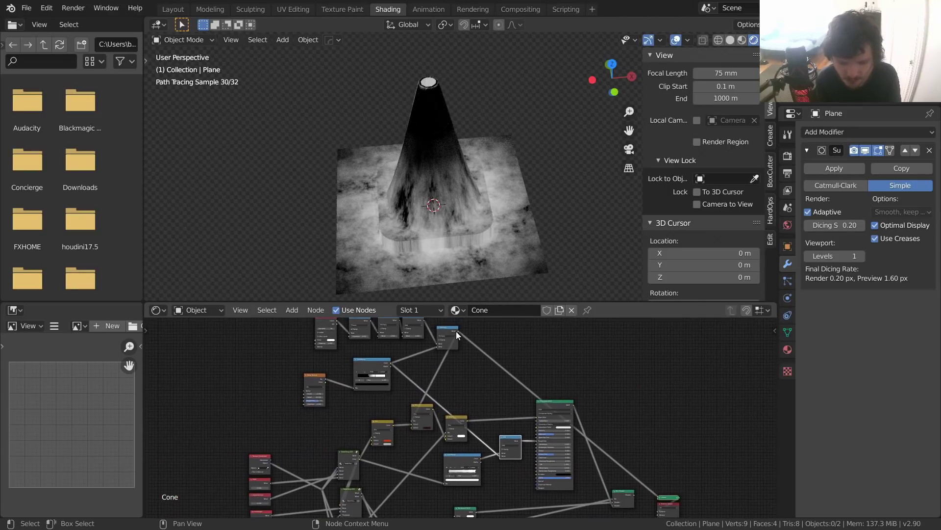
pyautogui.click(385, 359)
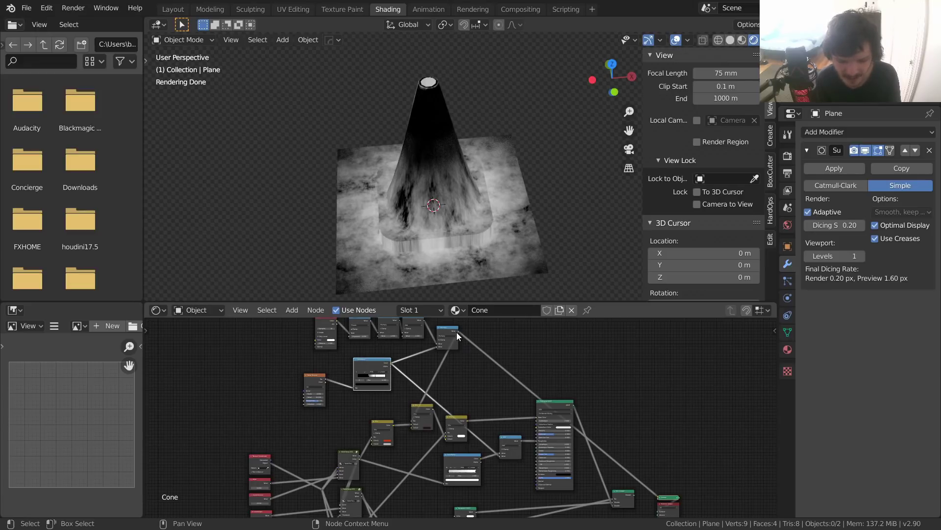
pyautogui.moveTo(458, 331); pyautogui.dragTo(500, 455)
pyautogui.moveTo(504, 455); pyautogui.dragTo(456, 428, button='middle')
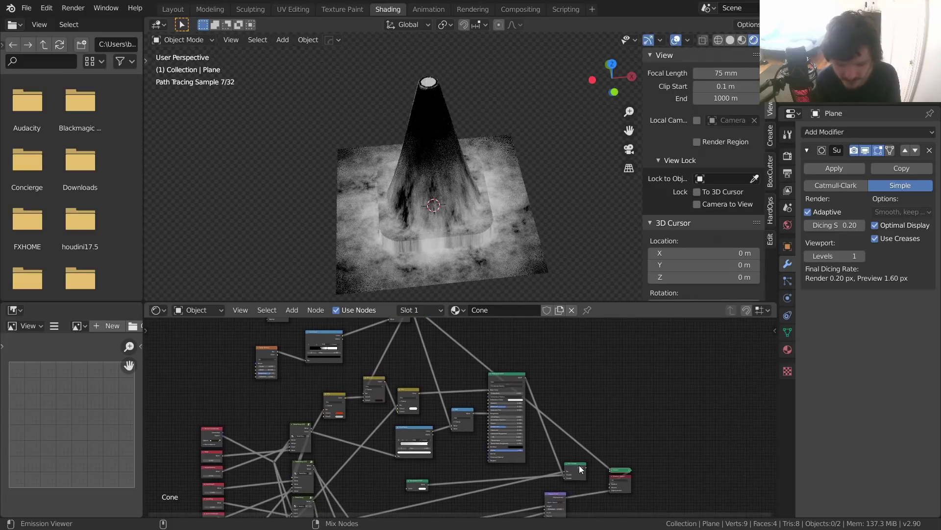
# Step: Preview the full cone material from the Mix Shader and save the file
pyautogui.click(533, 239)
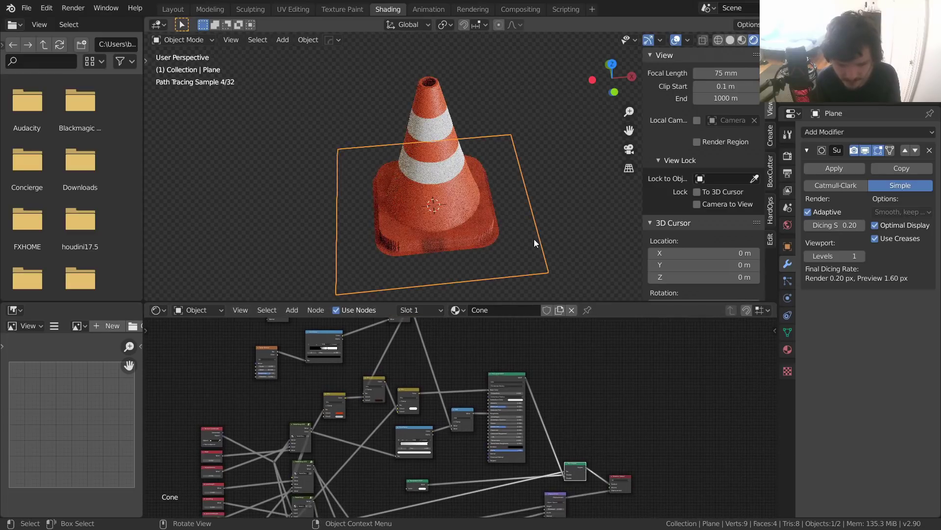
pyautogui.click(566, 150)
pyautogui.moveTo(525, 192)
pyautogui.mouseDown(button='middle')
pyautogui.moveTo(492, 173)
pyautogui.moveTo(393, 190)
pyautogui.moveTo(546, 197)
pyautogui.mouseUp(button='middle')
pyautogui.scroll(3, 525, 191)
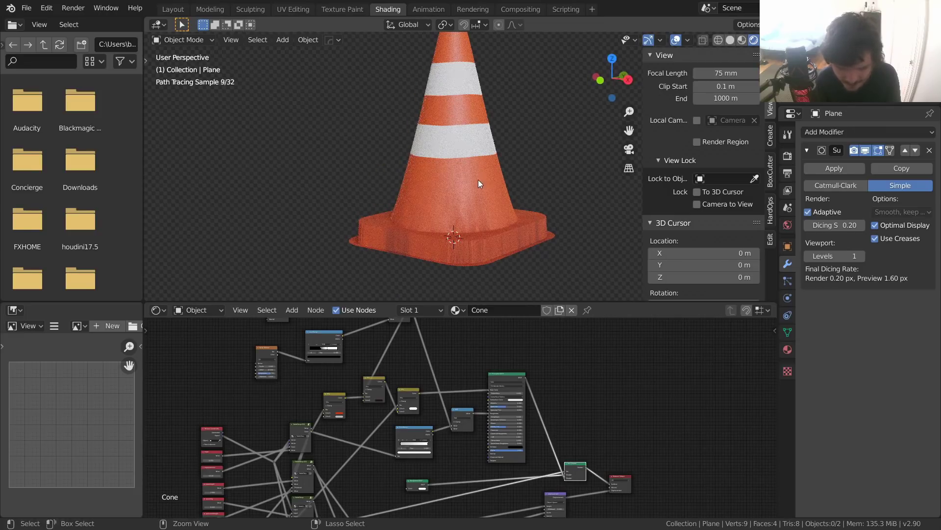
pyautogui.hotkey('ctrl', 's')
pyautogui.moveTo(416, 157)
pyautogui.mouseDown(button='middle')
pyautogui.moveTo(438, 134)
pyautogui.moveTo(472, 169)
pyautogui.moveTo(452, 171)
pyautogui.moveTo(446, 183)
pyautogui.moveTo(452, 221)
pyautogui.moveTo(446, 181)
pyautogui.mouseUp(button='middle')
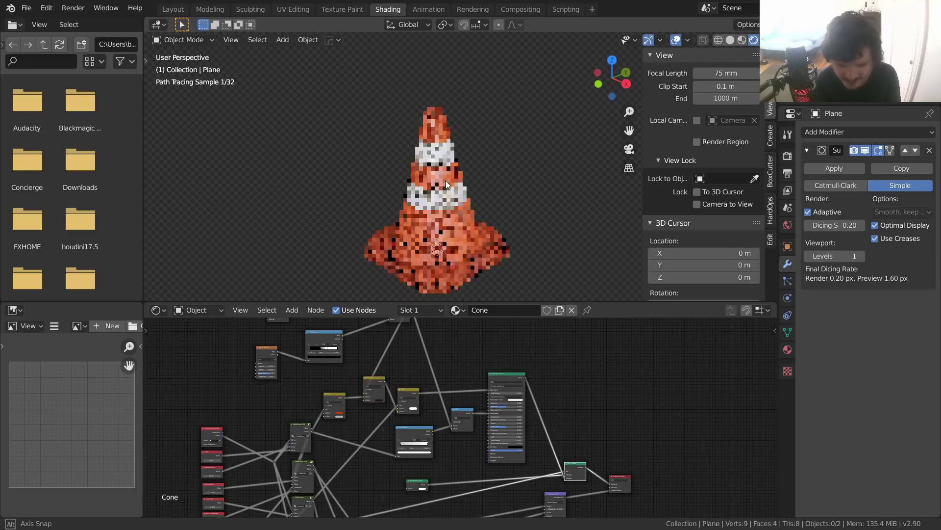
# Step: Add a reroute across the Multiply output's links and move the occlusion and ColorRamp mask nodes to tidy the layout
pyautogui.moveTo(365, 404); pyautogui.dragTo(436, 448, button='middle')
pyautogui.scroll(9, 471, 370)
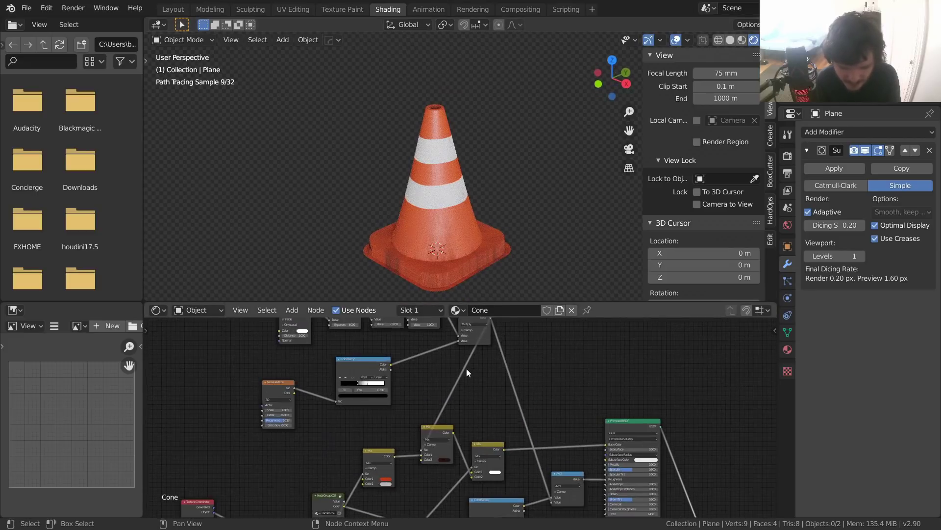
pyautogui.moveTo(465, 373); pyautogui.dragTo(444, 482, button='middle')
pyautogui.moveTo(449, 387); pyautogui.dragTo(434, 381)
pyautogui.keyDown('shift'); pyautogui.moveTo(418, 456); pyautogui.dragTo(551, 424, button='right'); pyautogui.keyUp('shift')
pyautogui.moveTo(449, 374); pyautogui.dragTo(454, 367)
pyautogui.moveTo(504, 427); pyautogui.dragTo(229, 348)
pyautogui.press('g')
pyautogui.click(369, 366)
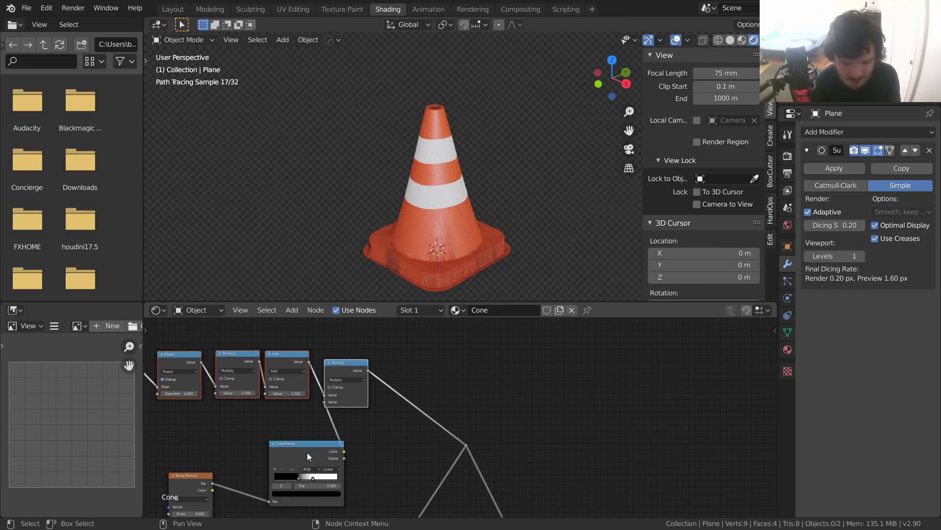
pyautogui.moveTo(307, 452); pyautogui.dragTo(266, 429)
pyautogui.scroll(-2, 413, 455)
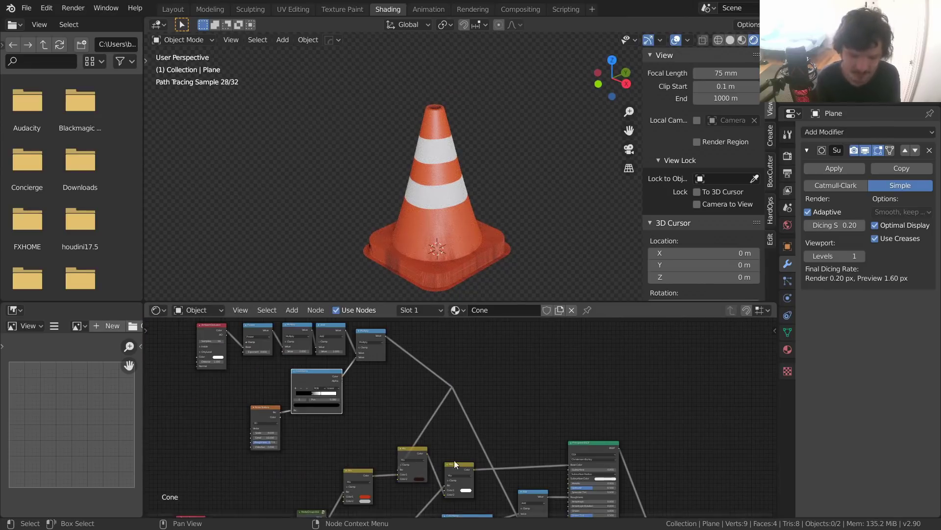
# Step: Insert a duplicate of the mask's Multiply node between the reroute and the dirt Mix node
pyautogui.moveTo(411, 460)
pyautogui.mouseDown(button='middle')
pyautogui.moveTo(425, 440)
pyautogui.moveTo(463, 462)
pyautogui.mouseUp(button='middle')
pyautogui.scroll(5, 462, 408)
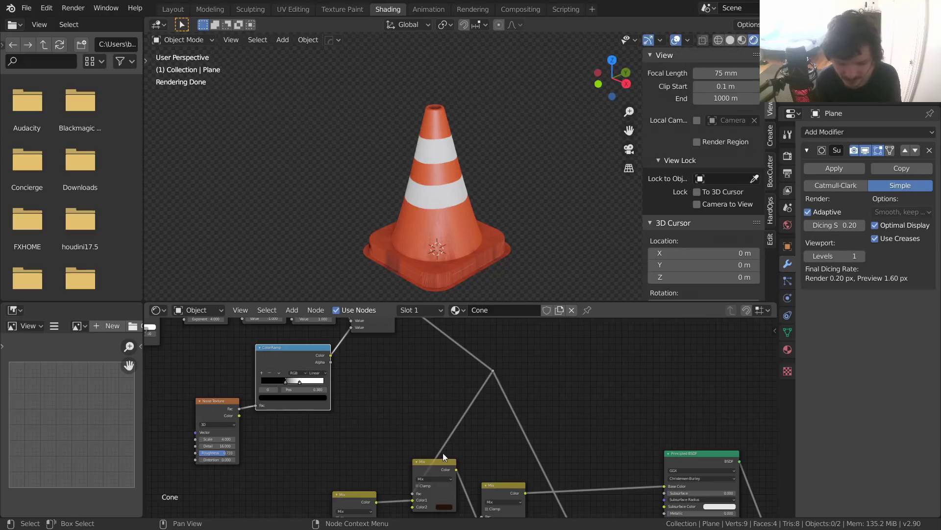
pyautogui.scroll(-5, 476, 365)
pyautogui.moveTo(524, 434); pyautogui.dragTo(475, 481, button='middle')
pyautogui.scroll(5, 465, 407)
pyautogui.click(357, 328)
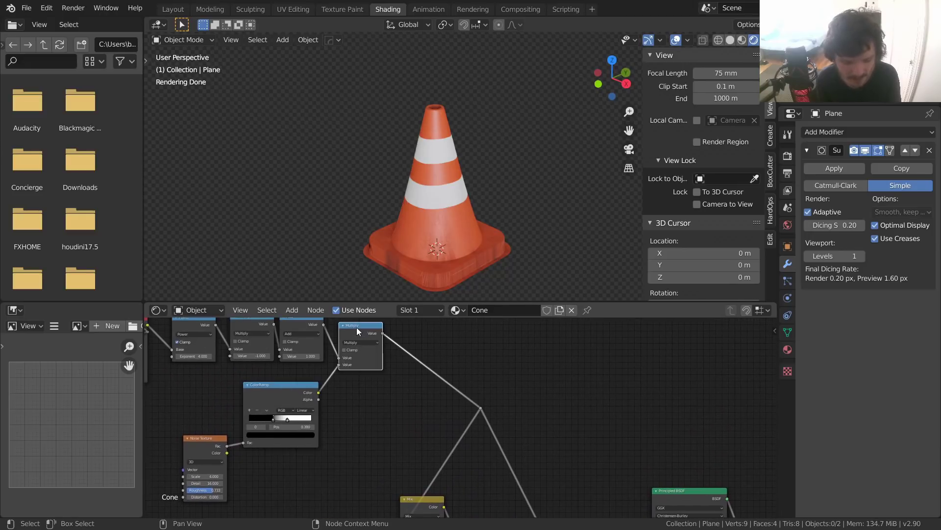
pyautogui.hotkey('shift', 'd')
pyautogui.click(535, 396)
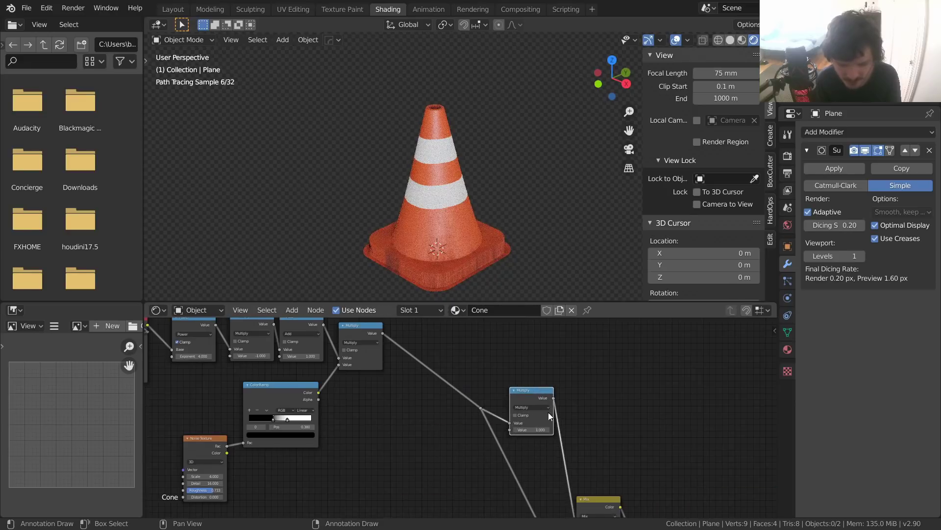
# Step: Try a multiplier of 3 on the inserted Multiply node
pyautogui.scroll(3, 564, 417)
pyautogui.moveTo(586, 426); pyautogui.dragTo(460, 424, button='middle')
pyautogui.click(461, 435)
pyautogui.write('5')
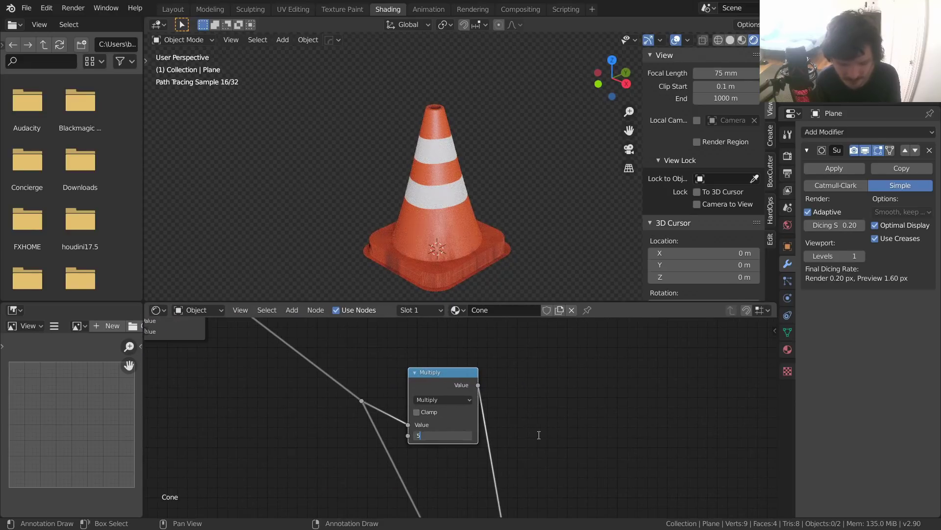
pyautogui.press('Return')
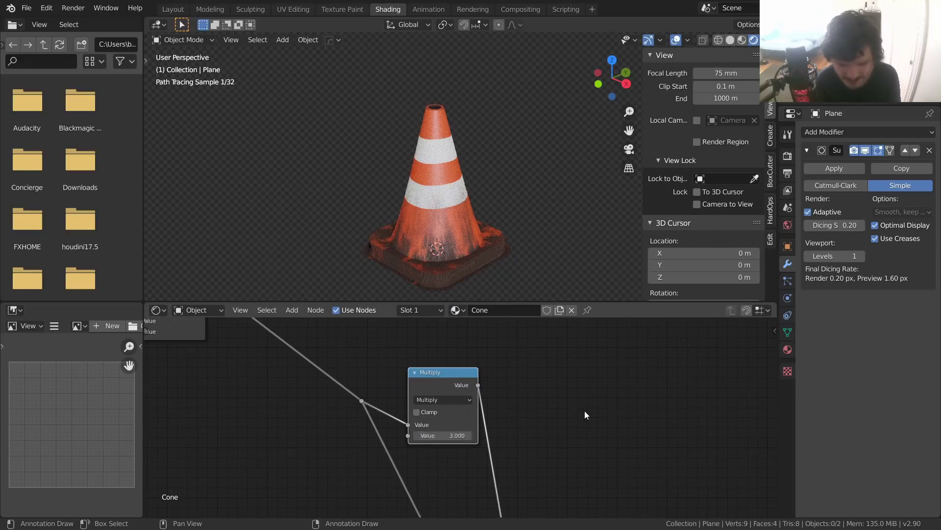
# Step: Add a Value node and connect it to the second input of the inserted Multiply node
pyautogui.moveTo(525, 408); pyautogui.dragTo(622, 405, button='middle')
pyautogui.hotkey('shift', 'a')
pyautogui.click(523, 355)
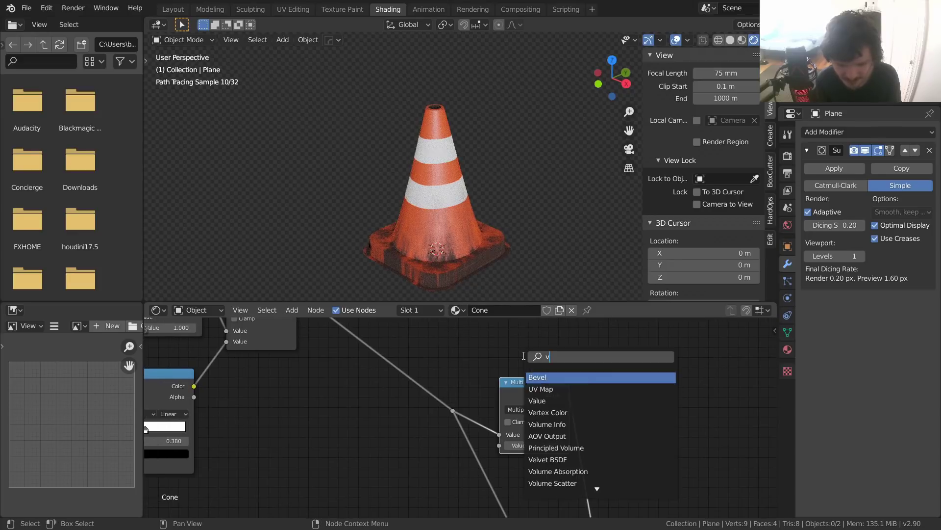
pyautogui.write('val')
pyautogui.press('Return')
pyautogui.click(375, 442)
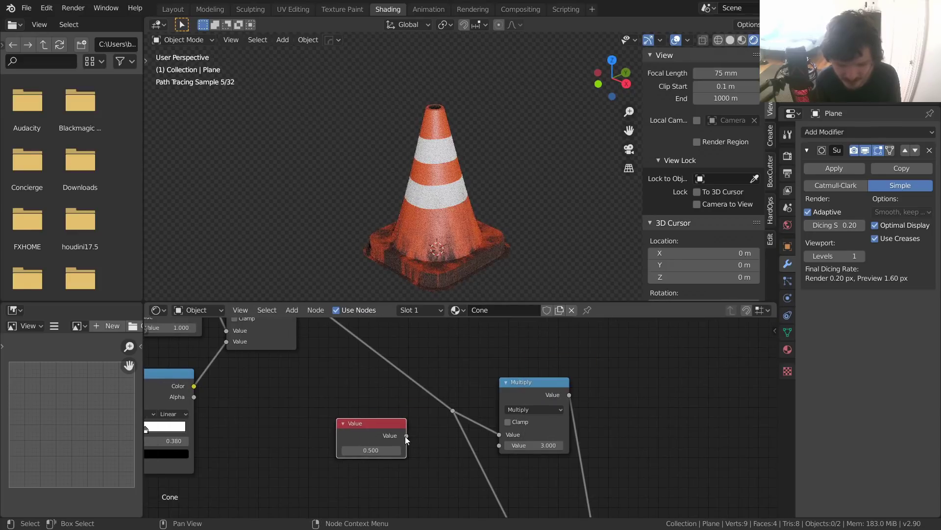
pyautogui.moveTo(406, 435); pyautogui.dragTo(500, 446)
# Step: Set both the name and the label of the Value node to "dirt"
pyautogui.press('n')
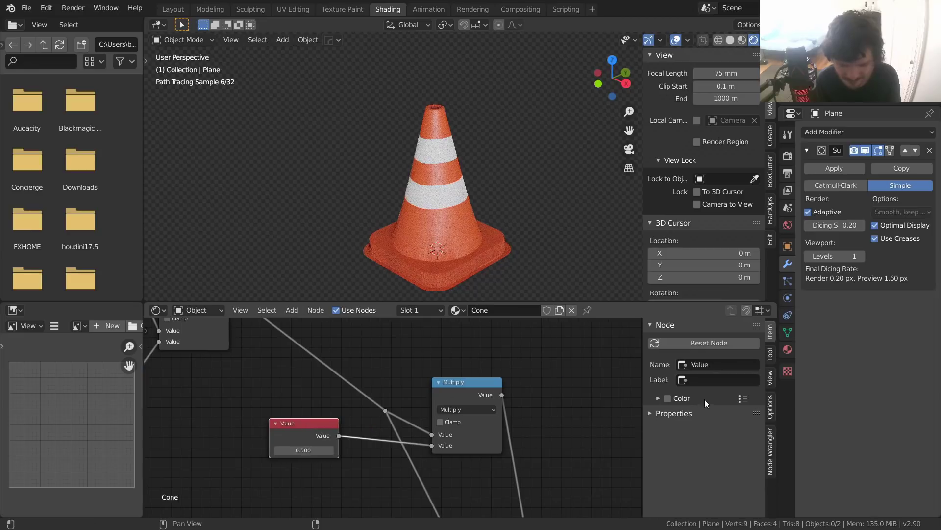
pyautogui.click(704, 366)
pyautogui.write('dirt')
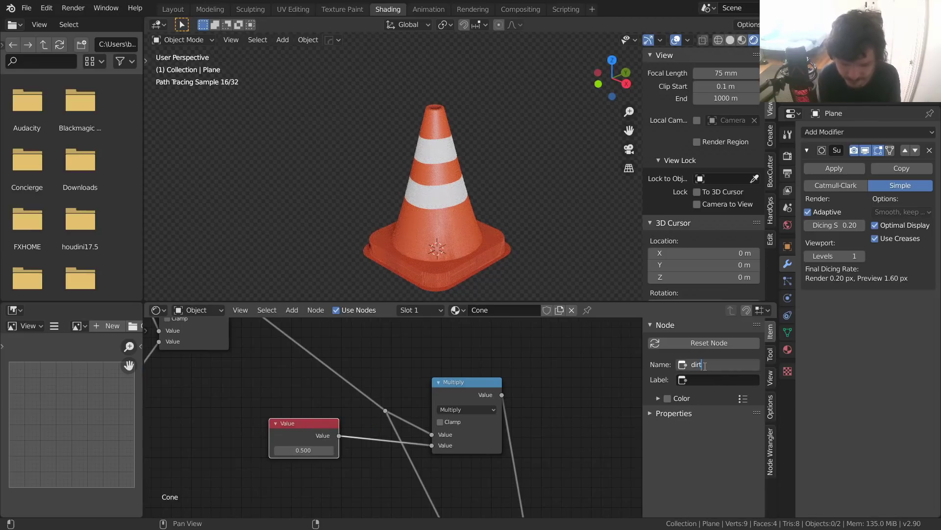
pyautogui.press('Tab')
pyautogui.write('dirt')
pyautogui.press('Return')
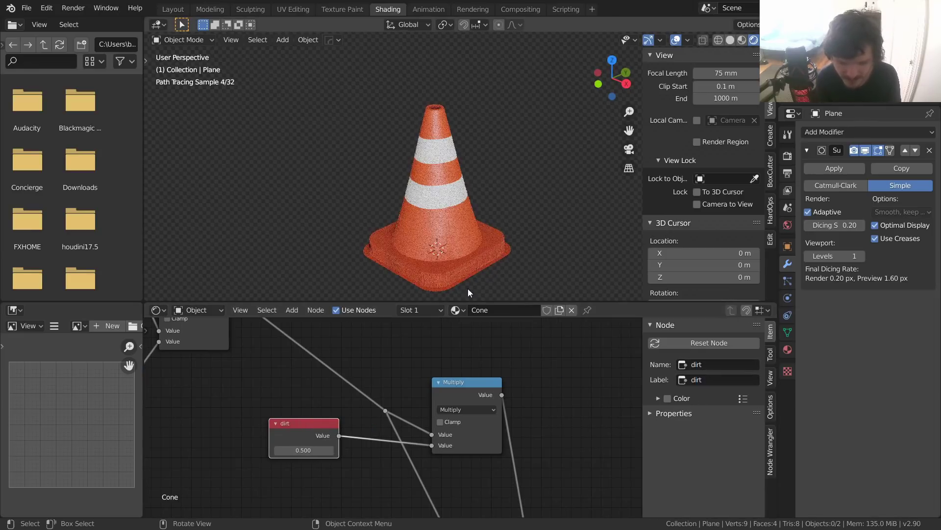
# Step: Move the dirt value node in between the Texture Coordinate node and the stripe value node
pyautogui.scroll(-3, 379, 349)
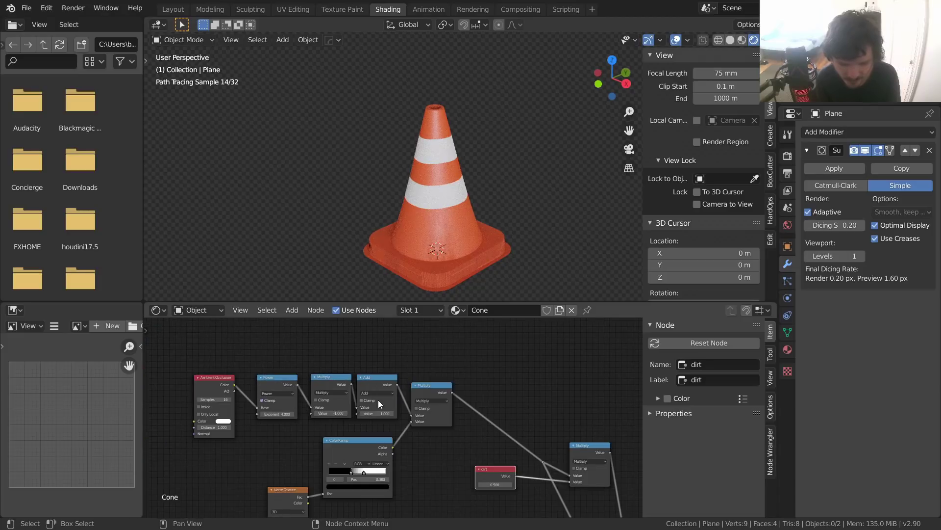
pyautogui.press('g')
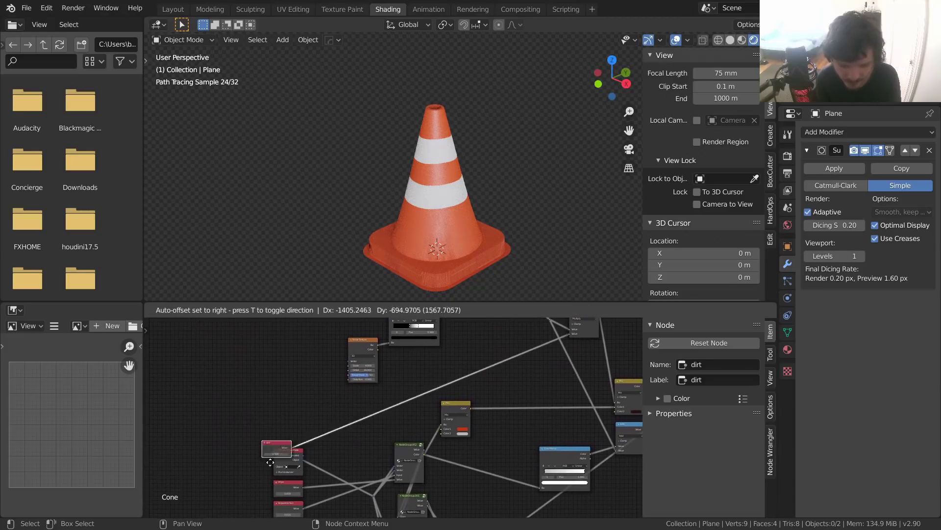
pyautogui.click(242, 499)
pyautogui.scroll(6, 279, 455)
pyautogui.moveTo(280, 455); pyautogui.dragTo(466, 418, button='middle')
pyautogui.moveTo(402, 432); pyautogui.dragTo(408, 381)
pyautogui.moveTo(337, 483); pyautogui.dragTo(410, 445)
# Step: Test the dirt value at 0 and set it to 4
pyautogui.click(420, 465)
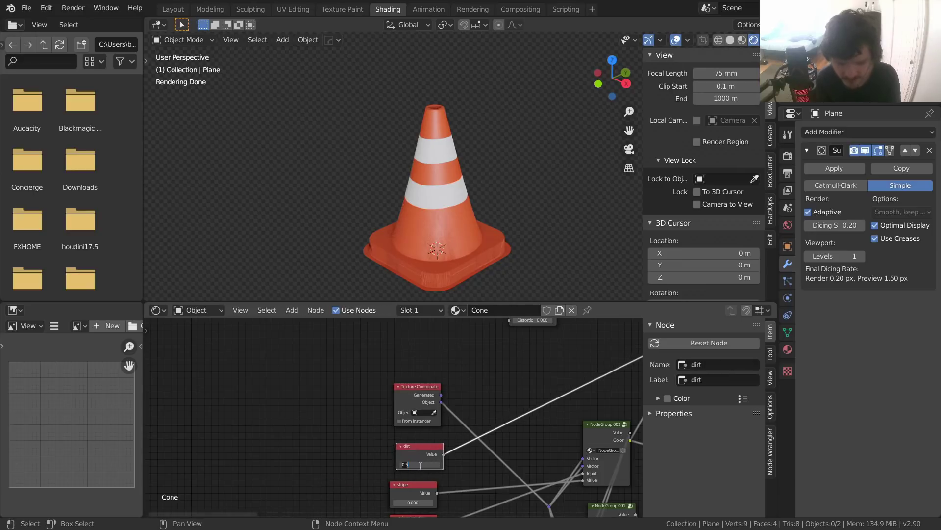
pyautogui.write('0')
pyautogui.press('Return')
pyautogui.click(420, 465)
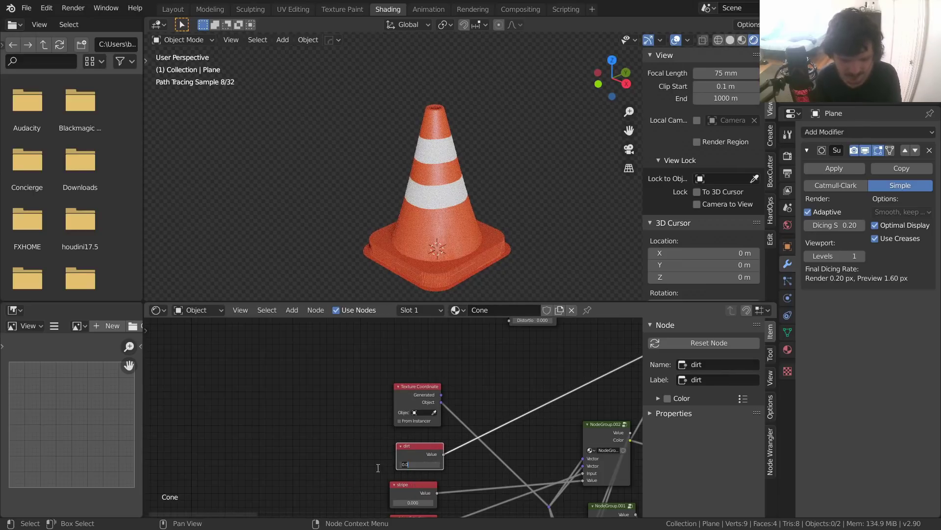
pyautogui.write('4')
pyautogui.press('Return')
# Step: Try other dirt values such as 2 and return the dirt value to 4
pyautogui.click(421, 465)
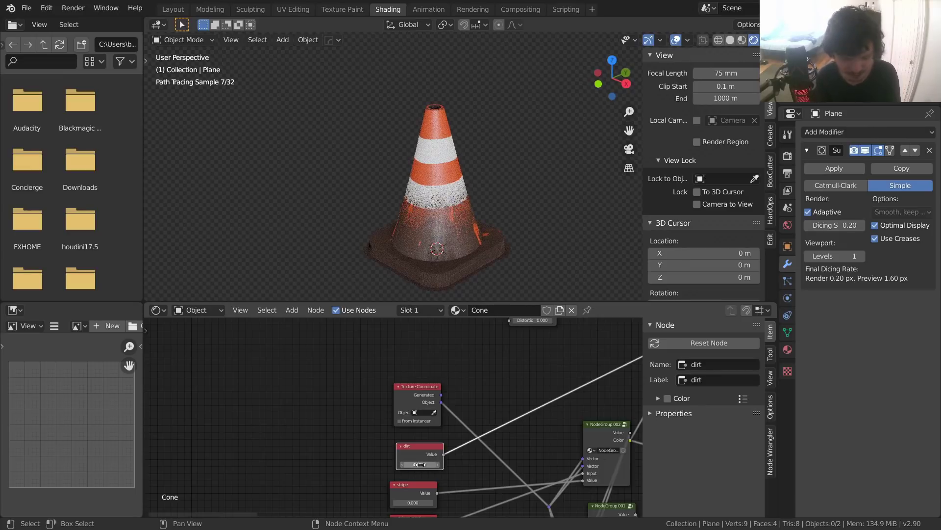
pyautogui.click(420, 465)
pyautogui.press('Return')
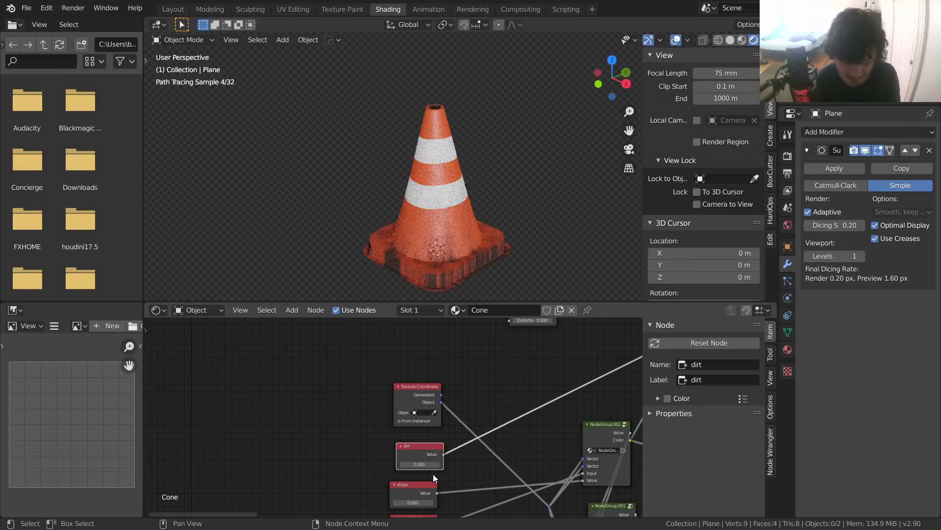
pyautogui.hotkey('ctrl', 'z')
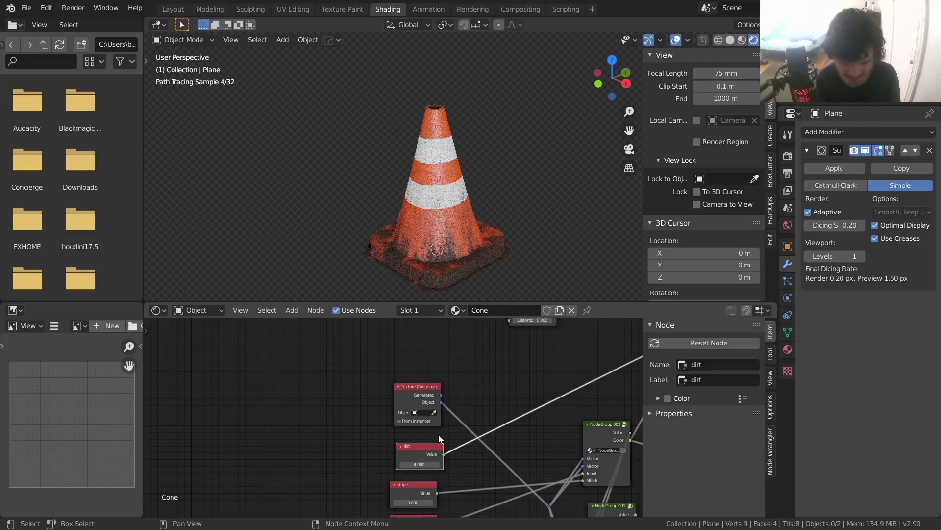
# Step: Align the dirt and Texture Coordinate nodes with the stripe node and save the file
pyautogui.moveTo(421, 452); pyautogui.dragTo(413, 458)
pyautogui.moveTo(417, 393); pyautogui.dragTo(407, 403)
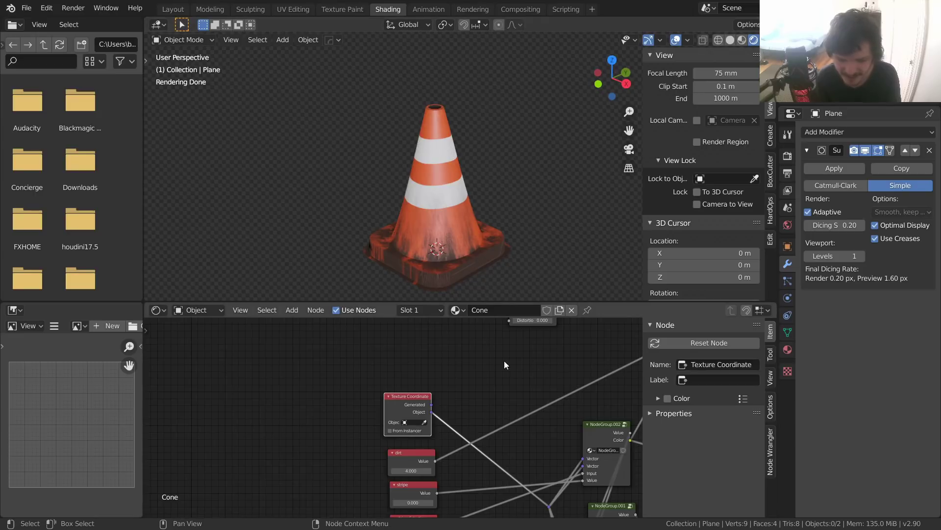
pyautogui.scroll(-8, 521, 390)
pyautogui.moveTo(600, 410); pyautogui.dragTo(283, 450, button='middle')
pyautogui.moveTo(305, 363); pyautogui.dragTo(439, 431, button='middle')
pyautogui.hotkey('ctrl', 's')
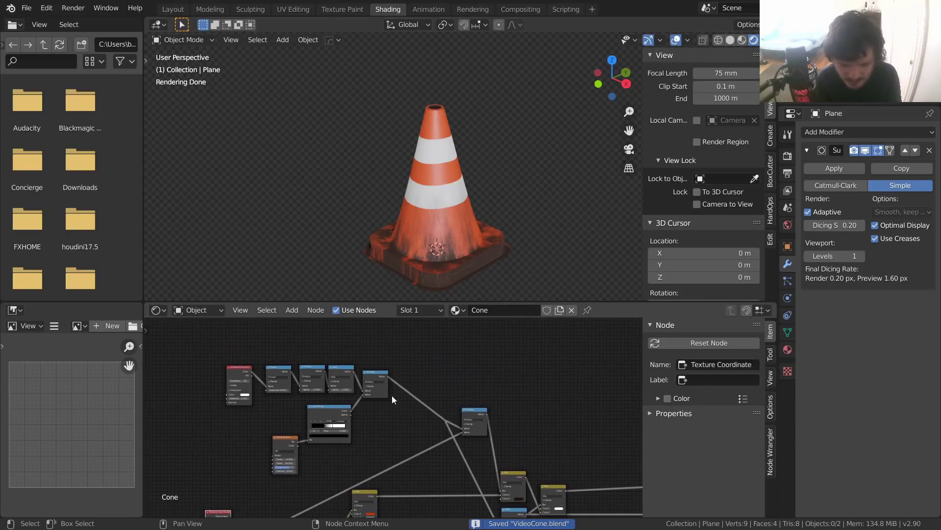
# Step: Move the mask-combining Multiply node away from the Add node and preview the Add node's occlusion mask on the cone
pyautogui.scroll(4, 390, 393)
pyautogui.moveTo(368, 380); pyautogui.dragTo(478, 406)
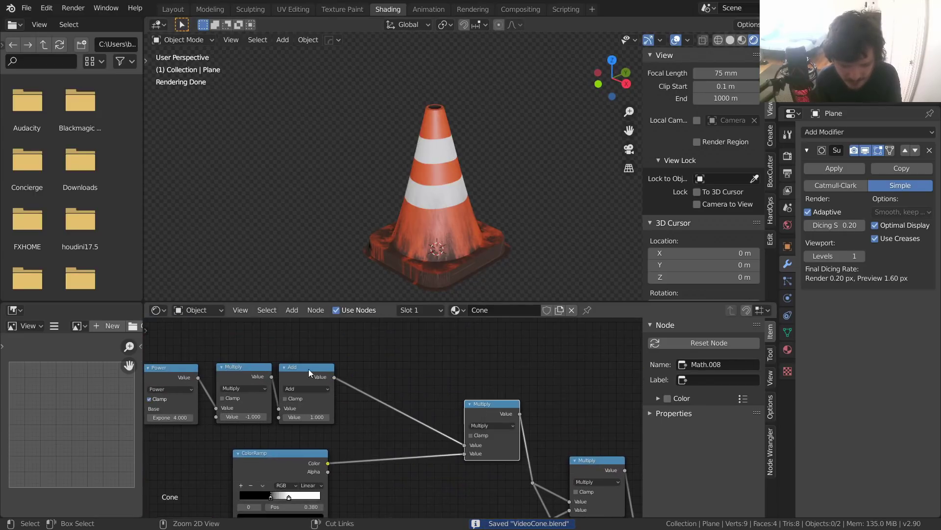
pyautogui.keyDown('ctrl'); pyautogui.keyDown('shift'); pyautogui.click(310, 366); pyautogui.keyUp('shift'); pyautogui.keyUp('ctrl')
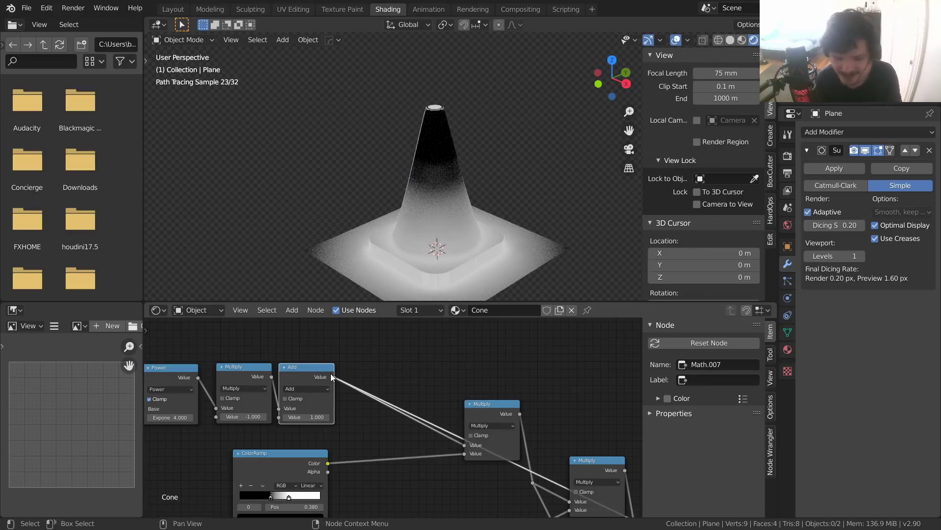
# Step: Duplicate the Add node into the link between the existing Add and the mask-combining Multiply node, and set its second value to 0
pyautogui.moveTo(496, 404); pyautogui.dragTo(520, 364)
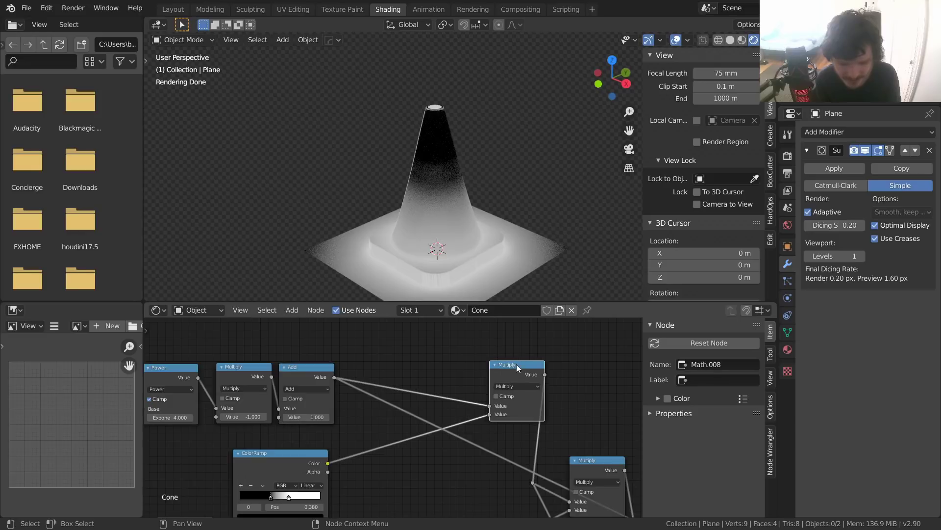
pyautogui.click(295, 366)
pyautogui.hotkey('shift', 'd')
pyautogui.click(419, 345)
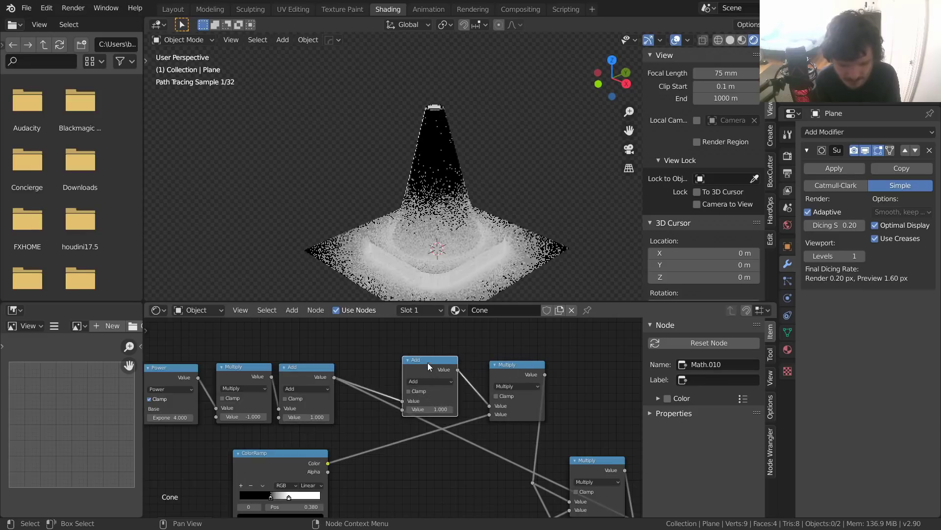
pyautogui.click(434, 394)
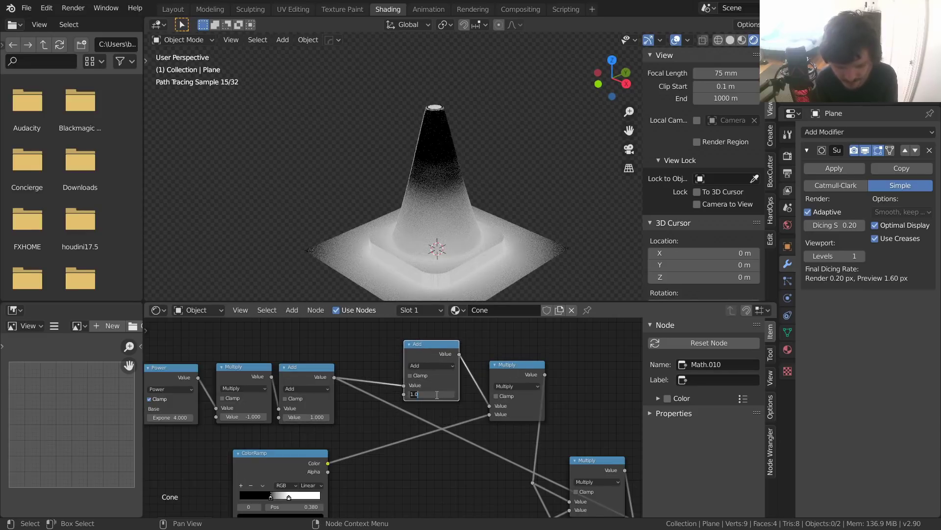
pyautogui.write('0')
pyautogui.press('Return')
# Step: Preview the duplicated Add node on the cone and try its second value at 0.5 and 0.1
pyautogui.keyDown('ctrl'); pyautogui.keyDown('shift'); pyautogui.click(431, 346); pyautogui.keyUp('shift'); pyautogui.keyUp('ctrl')
pyautogui.scroll(2, 436, 382)
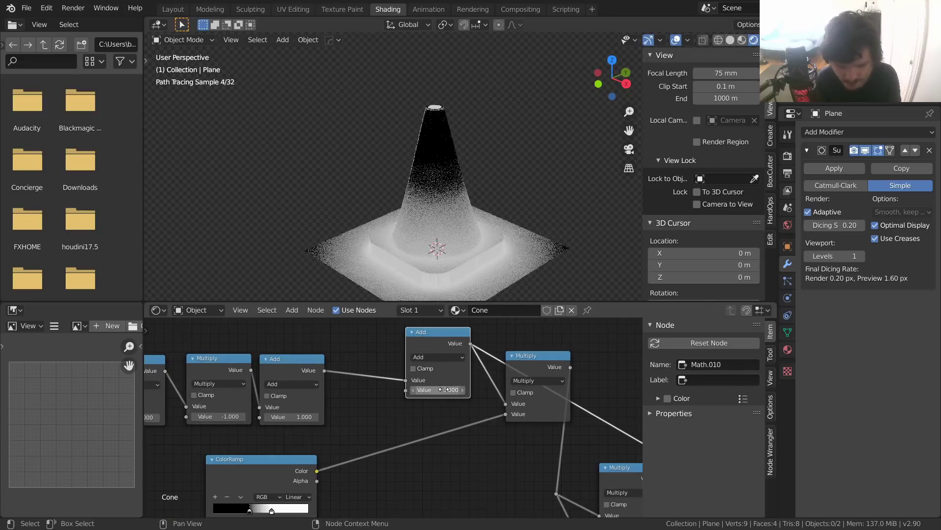
pyautogui.click(445, 389)
pyautogui.write('0.5')
pyautogui.press('Return')
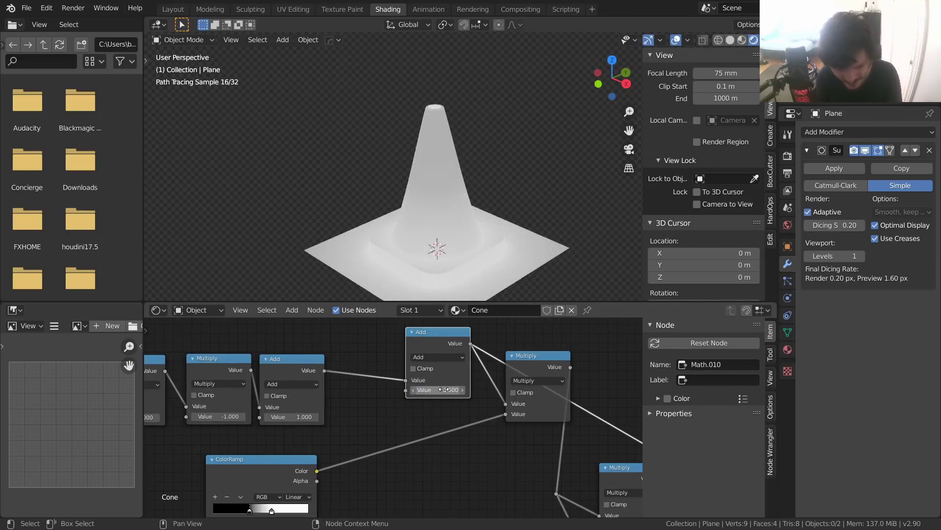
pyautogui.click(445, 389)
pyautogui.write('0.1')
pyautogui.press('Return')
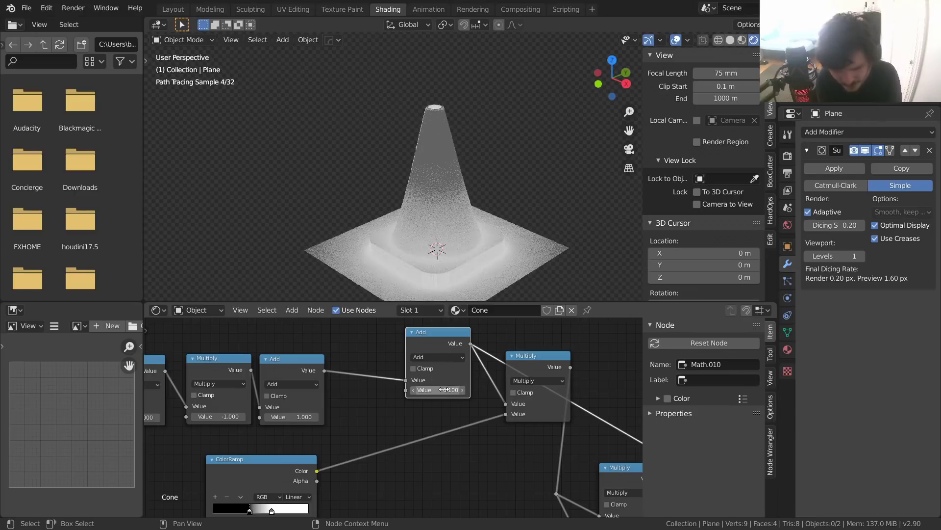
# Step: Add a Value node above the occlusion nodes and connect it to the duplicated Add node's second value input
pyautogui.moveTo(355, 346); pyautogui.dragTo(466, 409, button='middle')
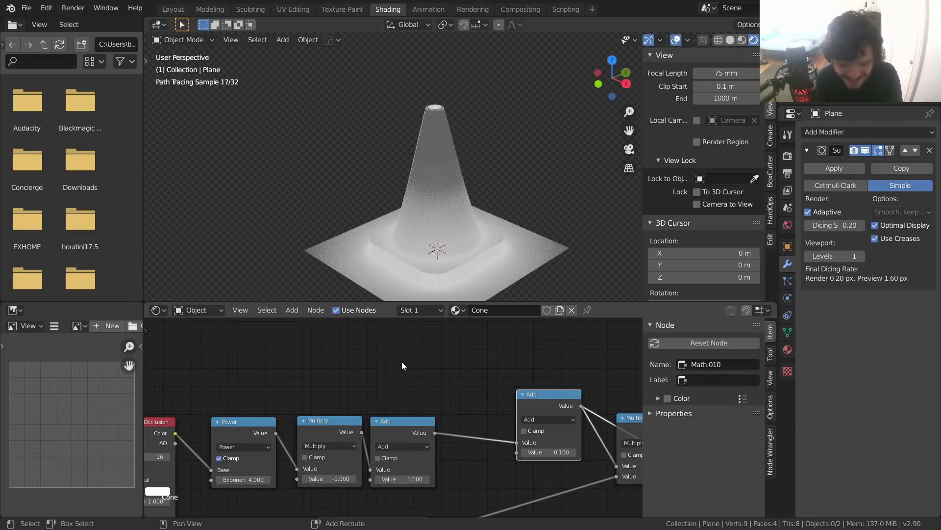
pyautogui.hotkey('shift', 'a')
pyautogui.click(401, 359)
pyautogui.write('val')
pyautogui.press('Return')
pyautogui.click(369, 363)
pyautogui.moveTo(410, 367); pyautogui.dragTo(516, 451)
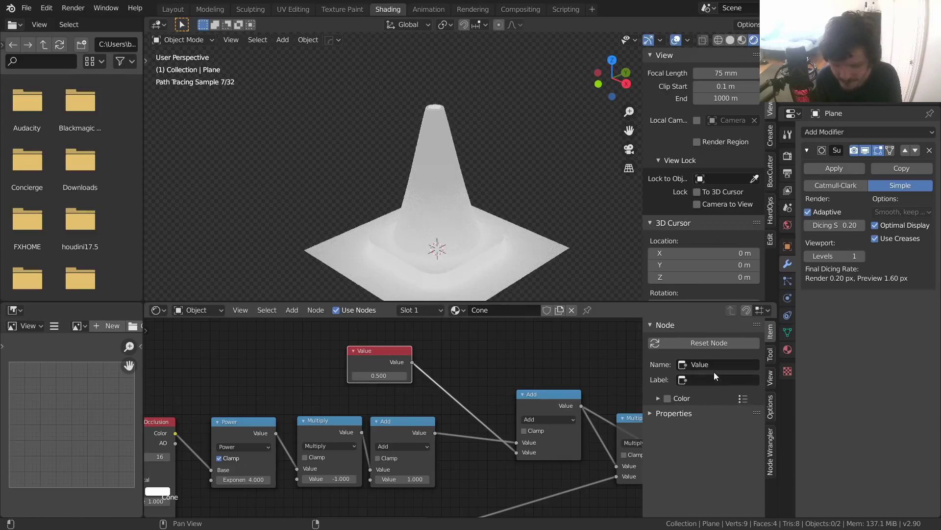
# Step: Name and label the new Value node dirtmidlevel
pyautogui.click(716, 367)
pyautogui.write('dirtmidlevel')
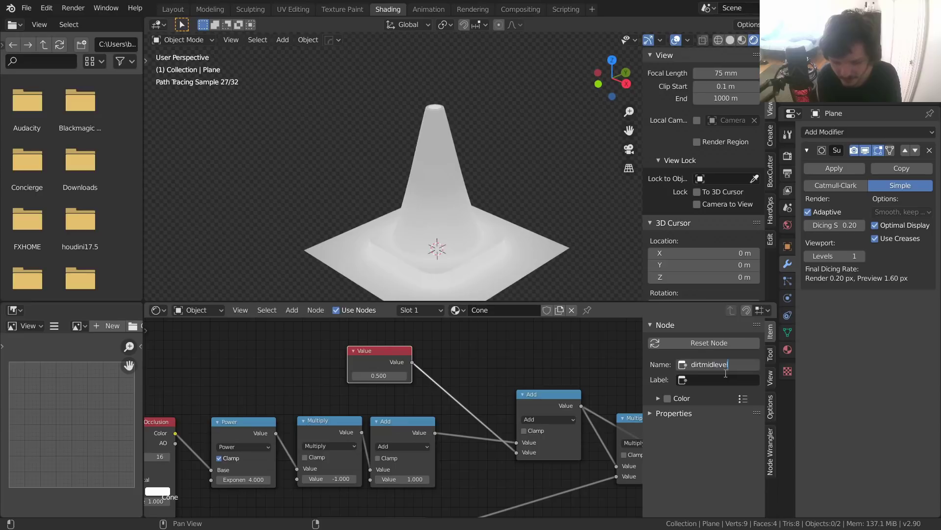
pyautogui.press('Tab')
pyautogui.write('dir')
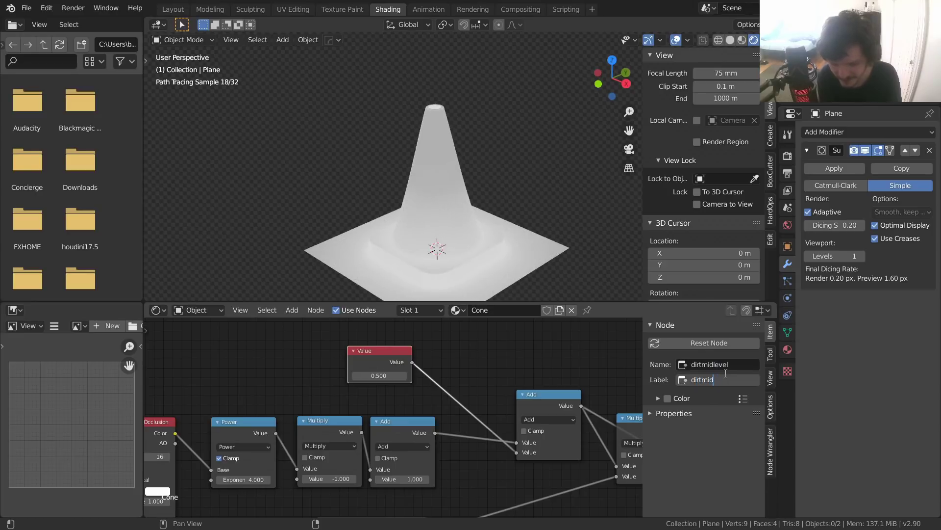
pyautogui.press('Return')
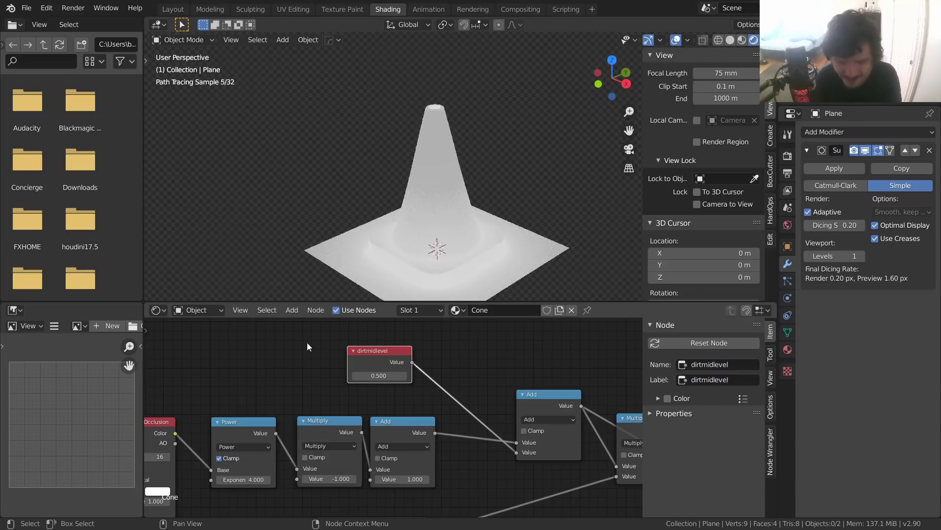
# Step: Move the dirtmidlevel node down beside the column of material input nodes
pyautogui.scroll(-3, 307, 342)
pyautogui.moveTo(354, 389); pyautogui.dragTo(451, 334, button='middle')
pyautogui.press('g')
pyautogui.click(290, 479)
pyautogui.moveTo(319, 489); pyautogui.dragTo(390, 354, button='middle')
pyautogui.click(347, 445)
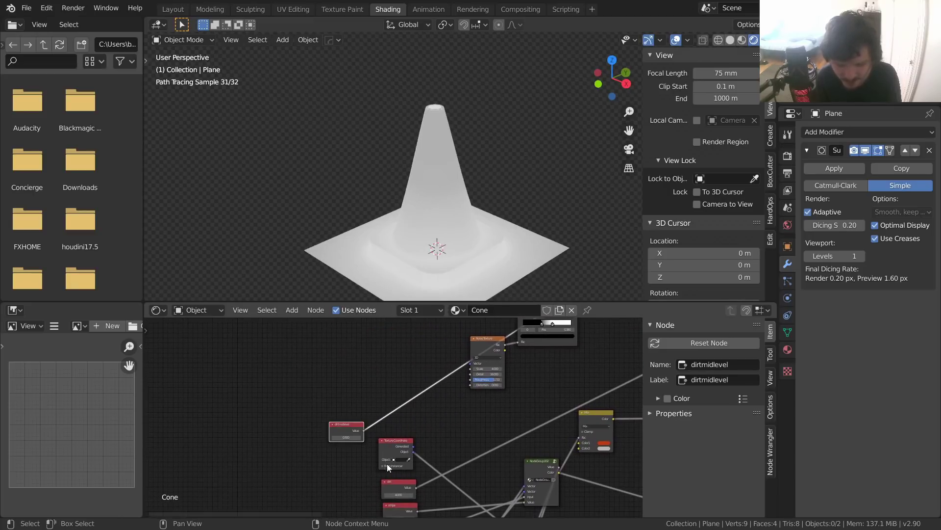
# Step: Raise the Texture Coordinate node and place the dirtmidlevel node between it and the dirt node
pyautogui.click(393, 440)
pyautogui.moveTo(393, 440); pyautogui.dragTo(395, 422)
pyautogui.scroll(2, 392, 422)
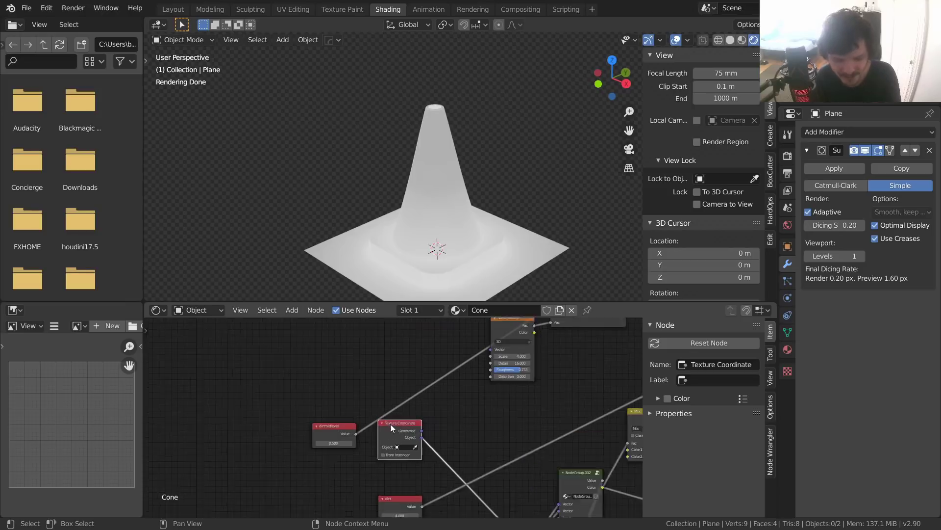
pyautogui.press('g')
pyautogui.click(325, 390)
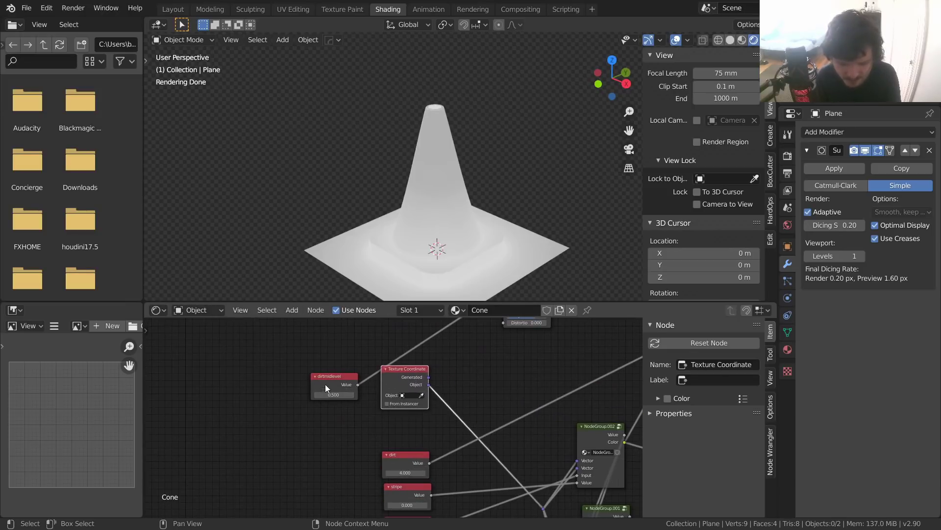
pyautogui.click(326, 378)
pyautogui.press('g')
pyautogui.click(366, 422)
pyautogui.scroll(-5, 343, 422)
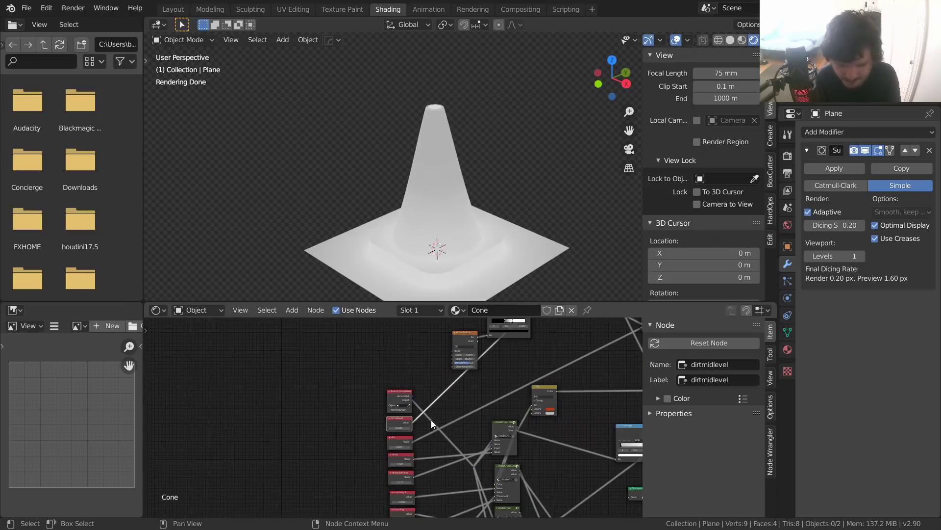
# Step: Preview the Mix Shader node to show the full material on the cone again
pyautogui.moveTo(463, 401); pyautogui.dragTo(452, 398, button='middle')
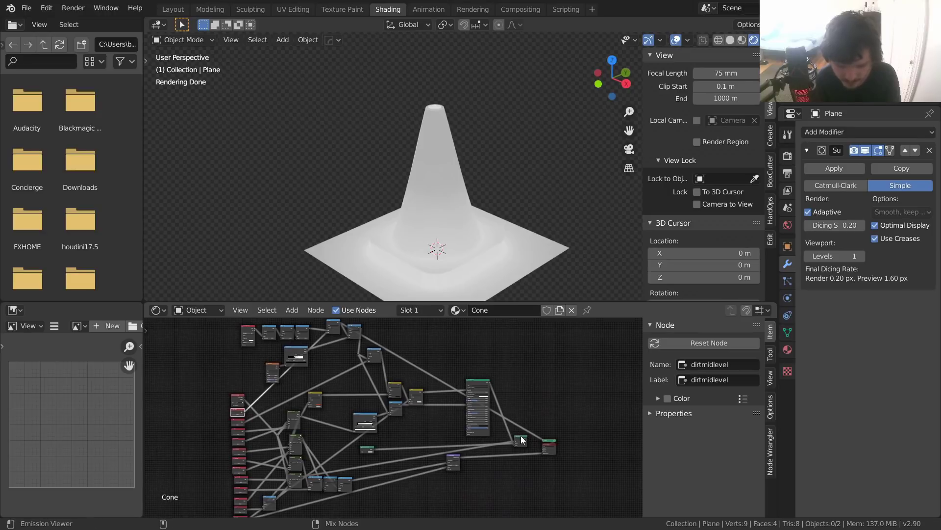
pyautogui.keyDown('ctrl'); pyautogui.keyDown('shift'); pyautogui.click(522, 440); pyautogui.keyUp('shift'); pyautogui.keyUp('ctrl')
pyautogui.moveTo(308, 374); pyautogui.dragTo(424, 378, button='middle')
pyautogui.scroll(8, 388, 376)
pyautogui.moveTo(316, 410); pyautogui.dragTo(412, 403, button='middle')
pyautogui.scroll(2, 446, 219)
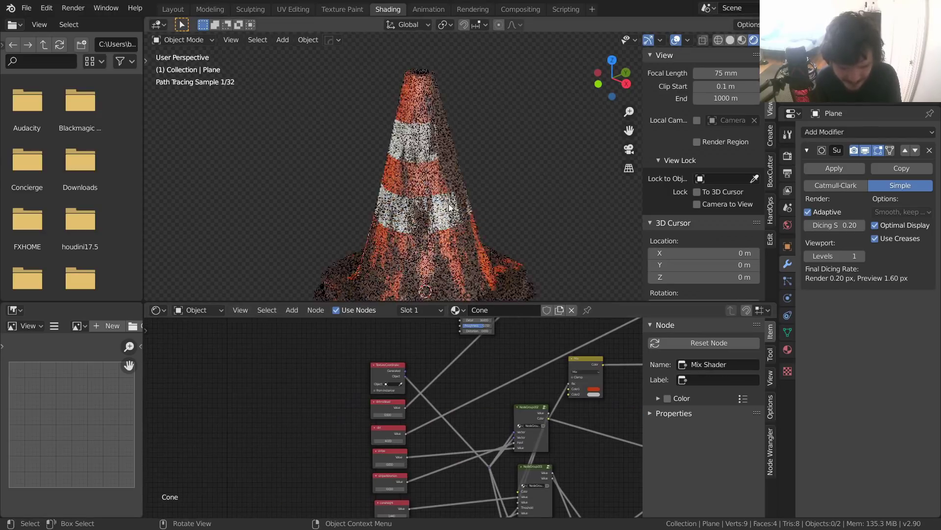
pyautogui.moveTo(450, 207); pyautogui.dragTo(445, 202, button='middle')
pyautogui.scroll(3, 395, 419)
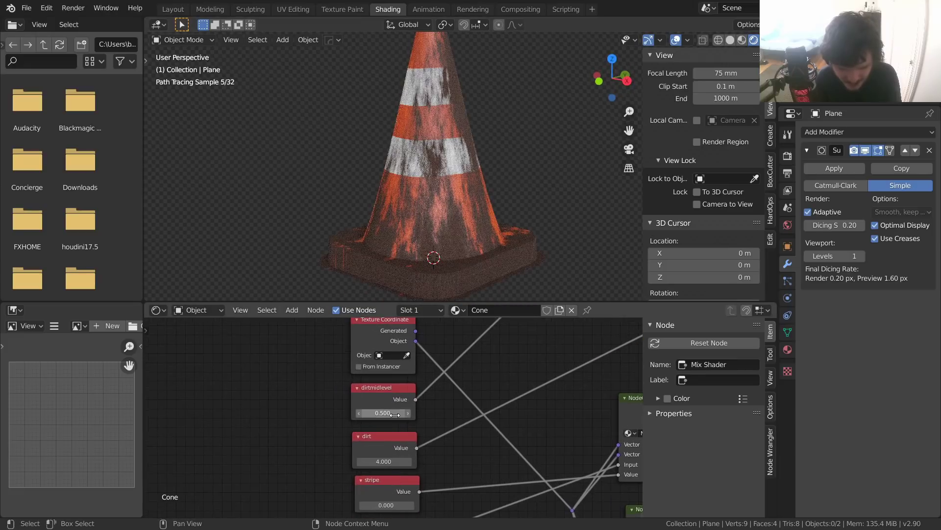
# Step: Test the dirtmidlevel value at 0 and set it to 0.2
pyautogui.click(395, 413)
pyautogui.write('0')
pyautogui.press('Return')
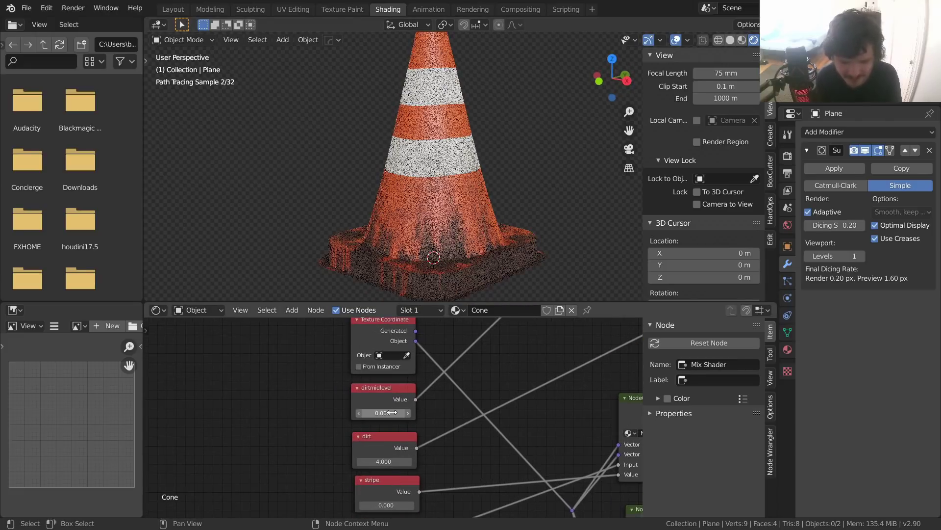
pyautogui.click(381, 410)
pyautogui.write('0.2')
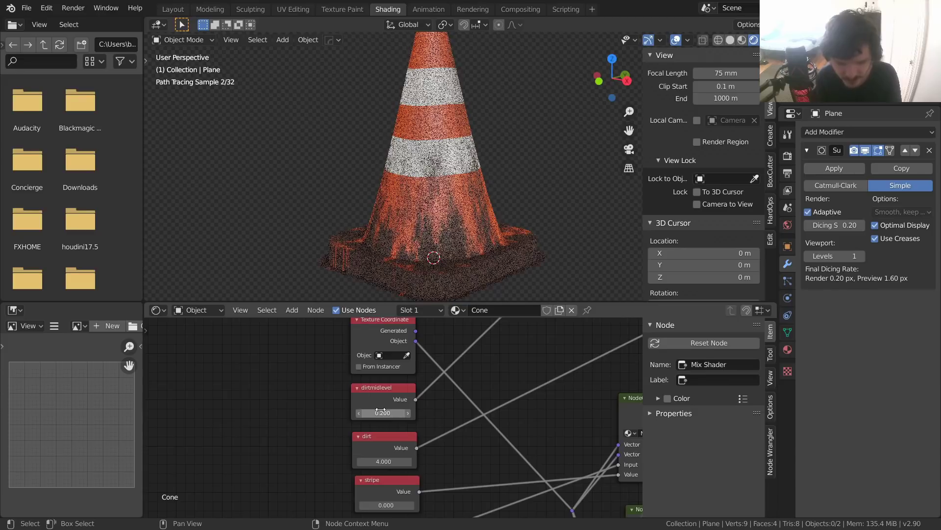
pyautogui.press('Return')
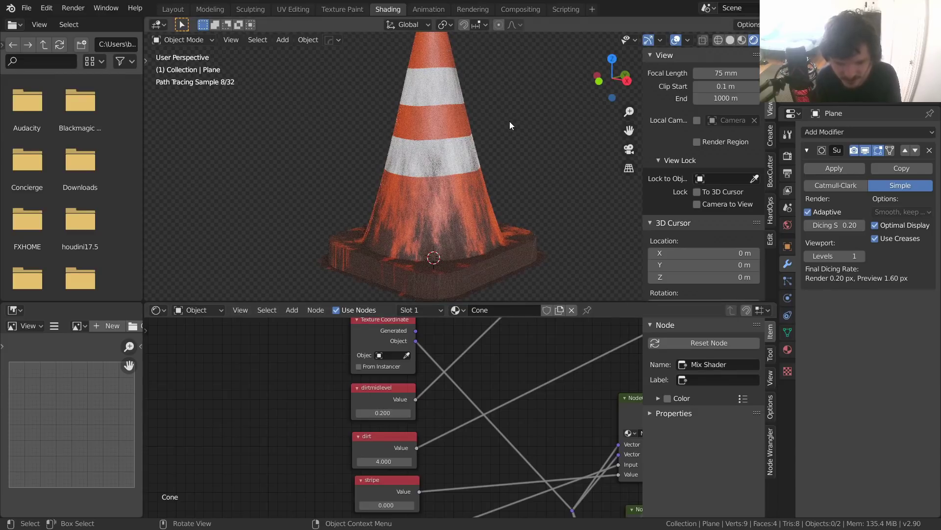
# Step: Try dirt values of 2 and 3, and return the dirt value to 4
pyautogui.click(397, 460)
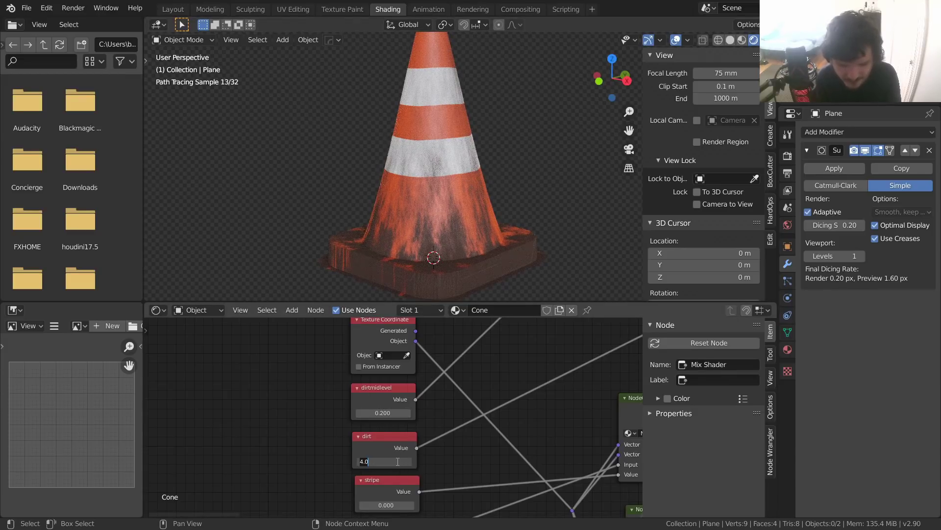
pyautogui.write('3')
pyautogui.press('Return')
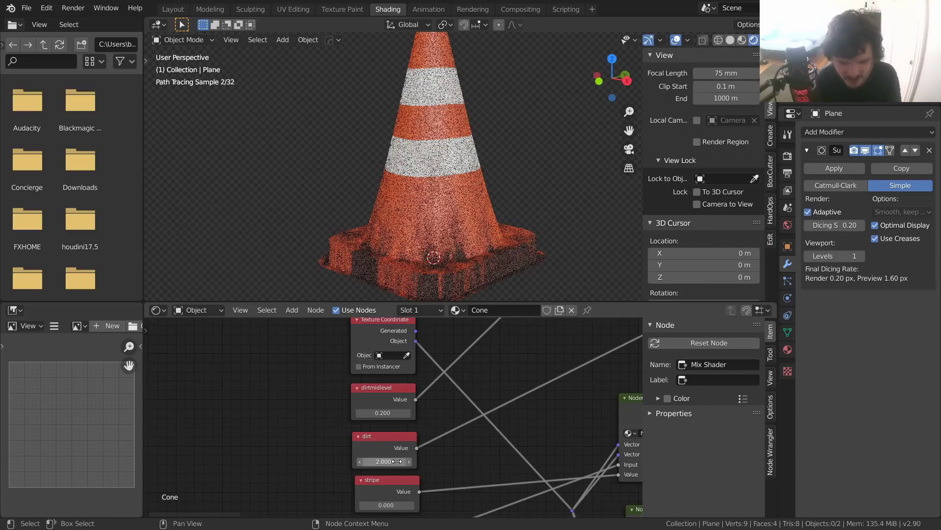
pyautogui.click(397, 461)
pyautogui.write('3')
pyautogui.press('Return')
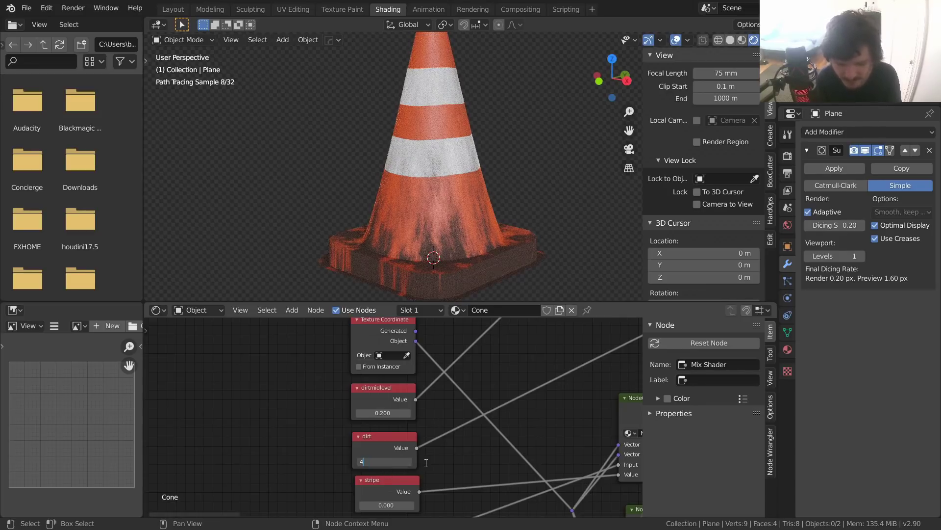
pyautogui.press('Return')
# Step: Try the exponent of the Power node after Ambient Occlusion at 2 and 1
pyautogui.scroll(-8, 466, 434)
pyautogui.moveTo(618, 418); pyautogui.dragTo(389, 404, button='middle')
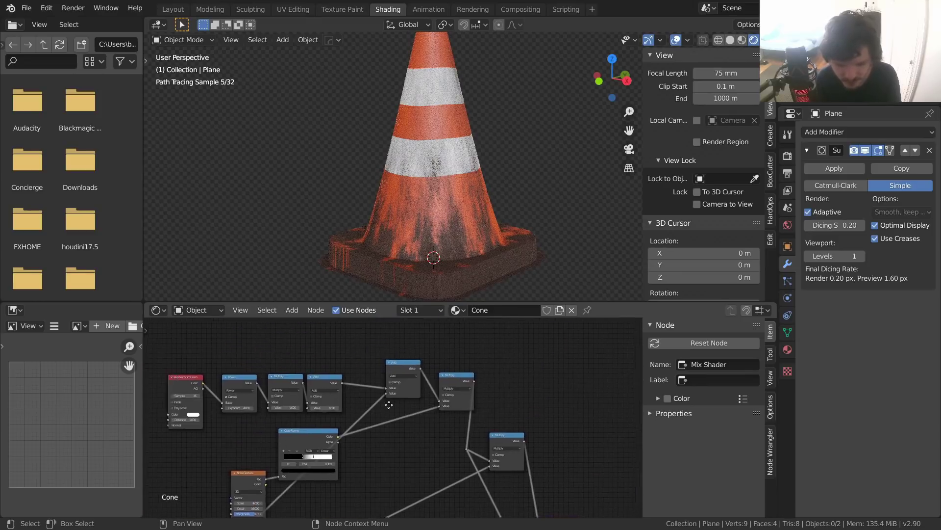
pyautogui.scroll(5, 407, 422)
pyautogui.click(387, 443)
pyautogui.write('2')
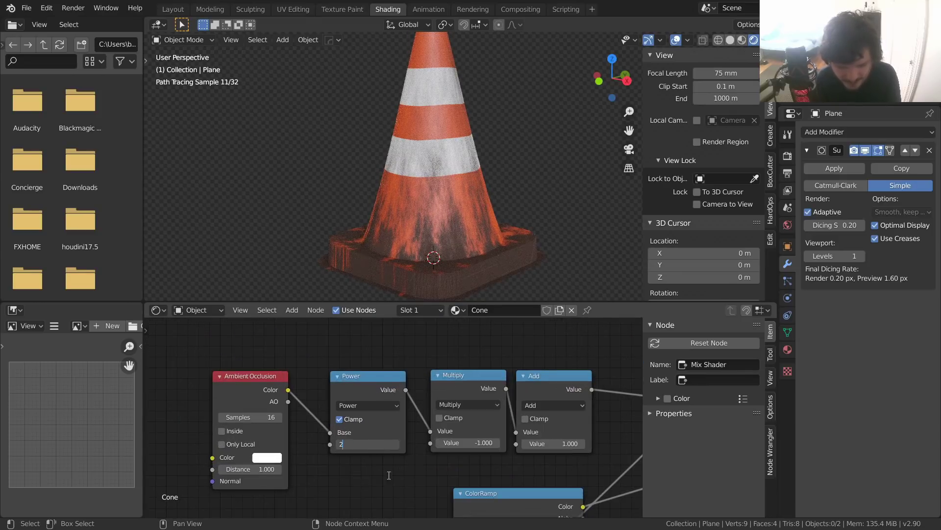
pyautogui.press('Return')
pyautogui.click(386, 444)
pyautogui.write('1')
pyautogui.press('Return')
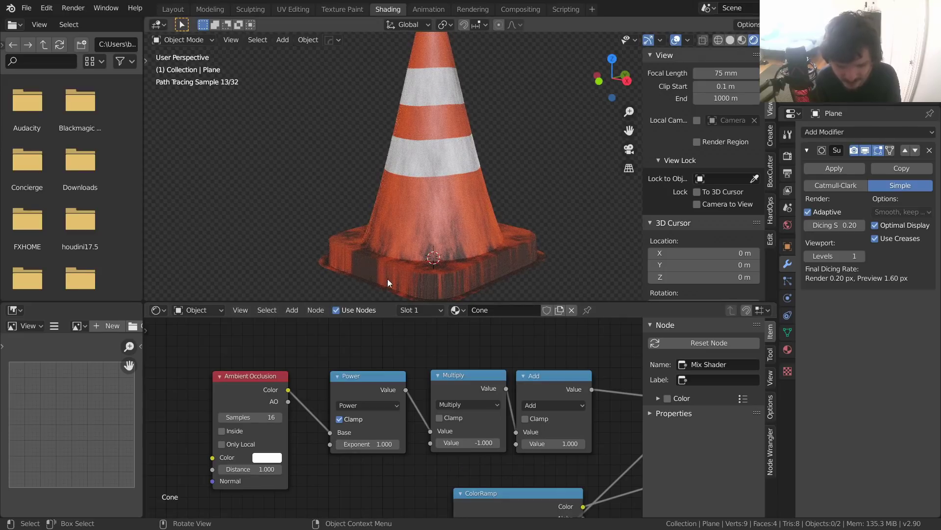
# Step: Test the Power node's exponent at 3 and set it to 2
pyautogui.click(381, 443)
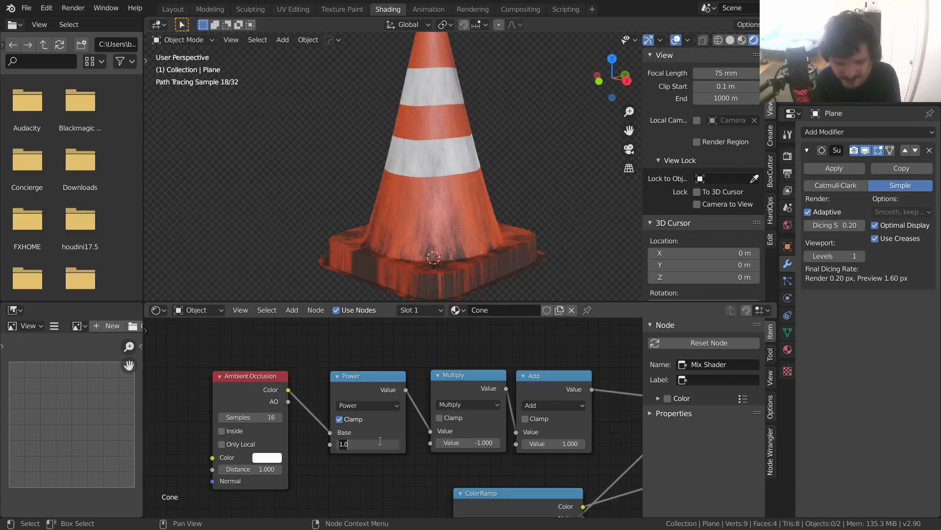
pyautogui.write('3')
pyautogui.press('Return')
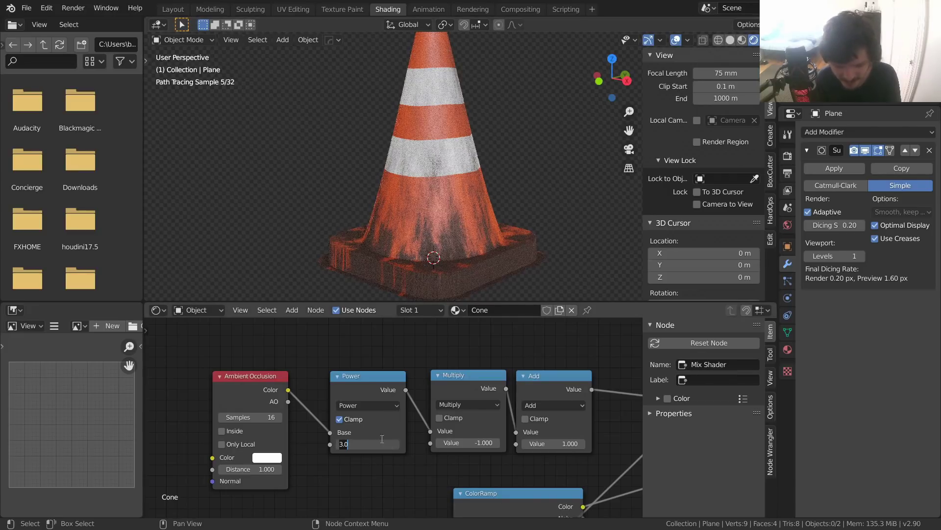
pyautogui.press('Return')
pyautogui.scroll(-3, 466, 202)
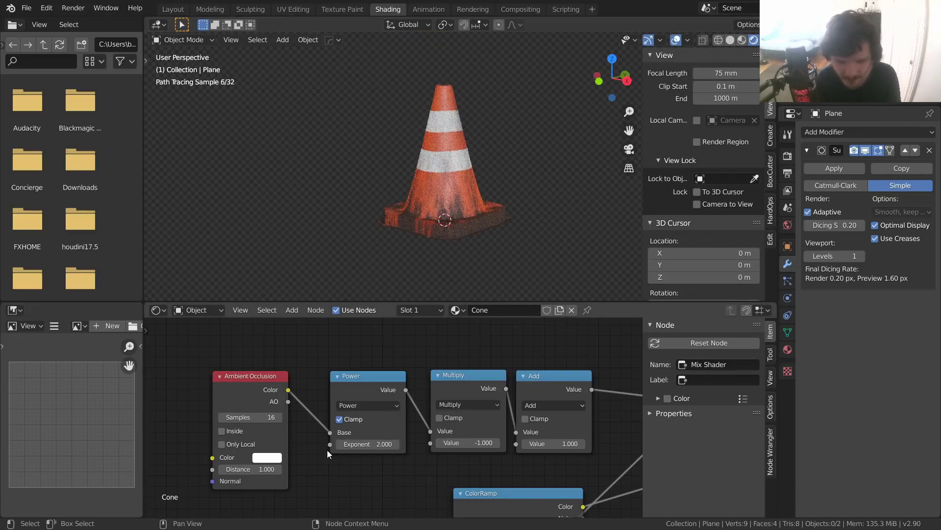
# Step: Set the dirt value to 3, check the cone from other angles and save the file
pyautogui.moveTo(328, 449); pyautogui.dragTo(376, 367, button='middle')
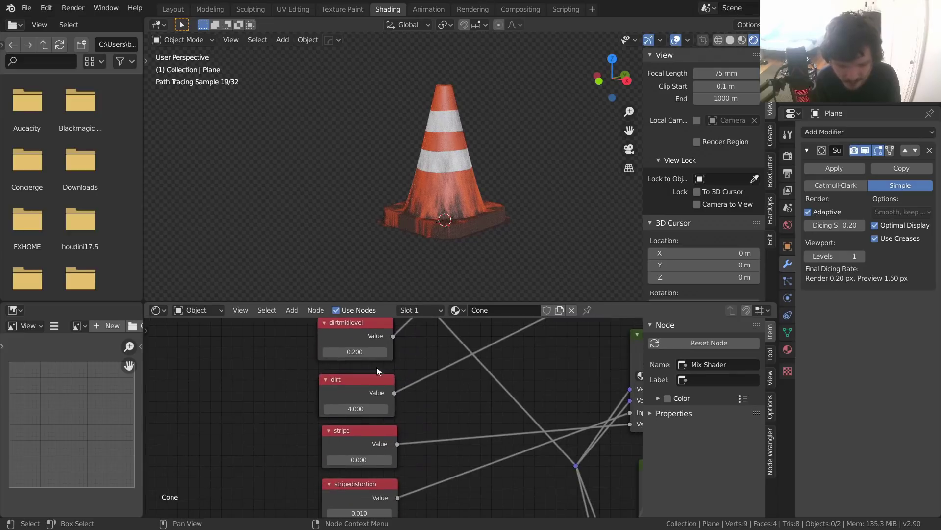
pyautogui.click(352, 407)
pyautogui.write('3')
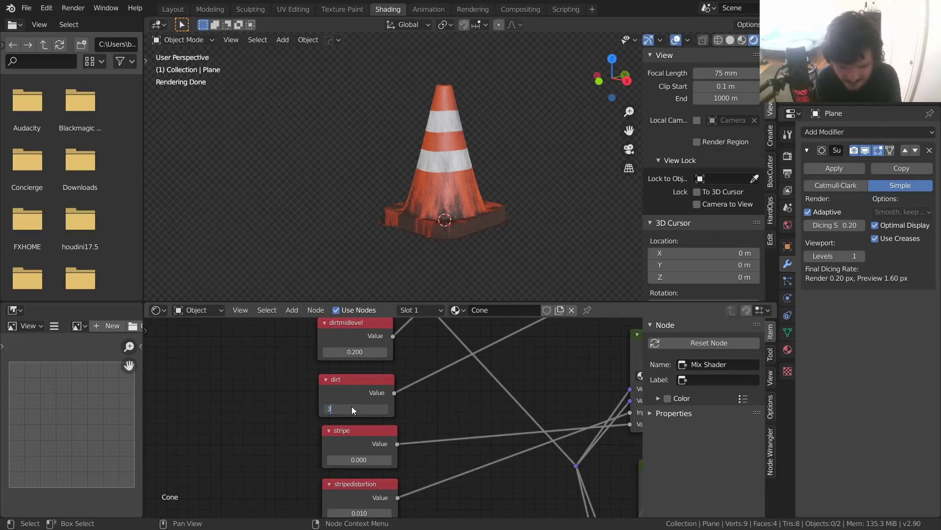
pyautogui.press('Return')
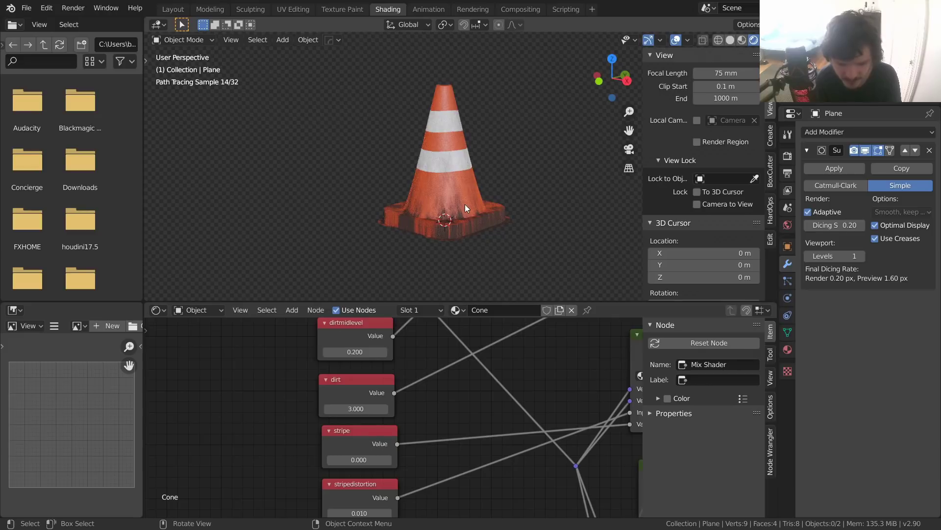
pyautogui.moveTo(465, 204); pyautogui.dragTo(485, 210, button='middle')
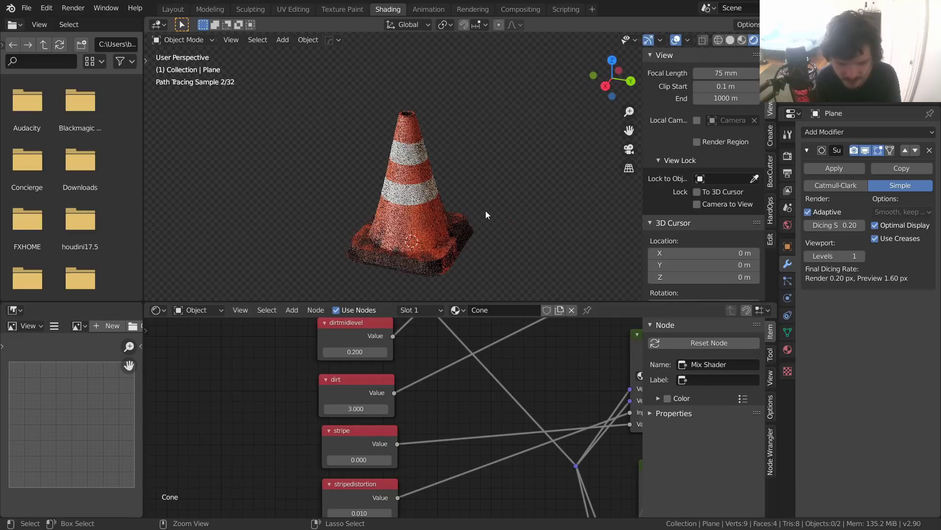
pyautogui.hotkey('ctrl', 's')
pyautogui.moveTo(424, 202); pyautogui.dragTo(482, 283, button='middle')
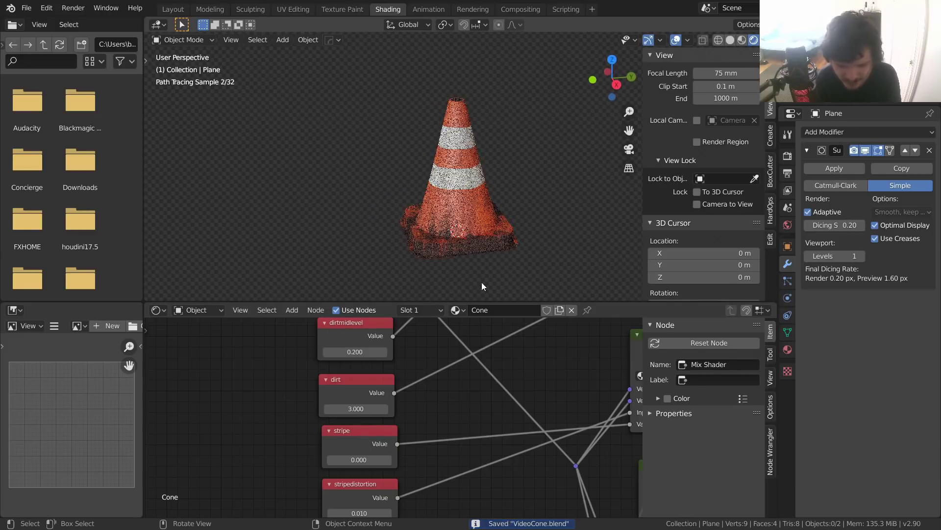
# Step: Add a Bump node beside the Principled BSDF and connect its Normal output to the shader's Normal input
pyautogui.scroll(-7, 532, 376)
pyautogui.moveTo(551, 381); pyautogui.dragTo(415, 457, button='middle')
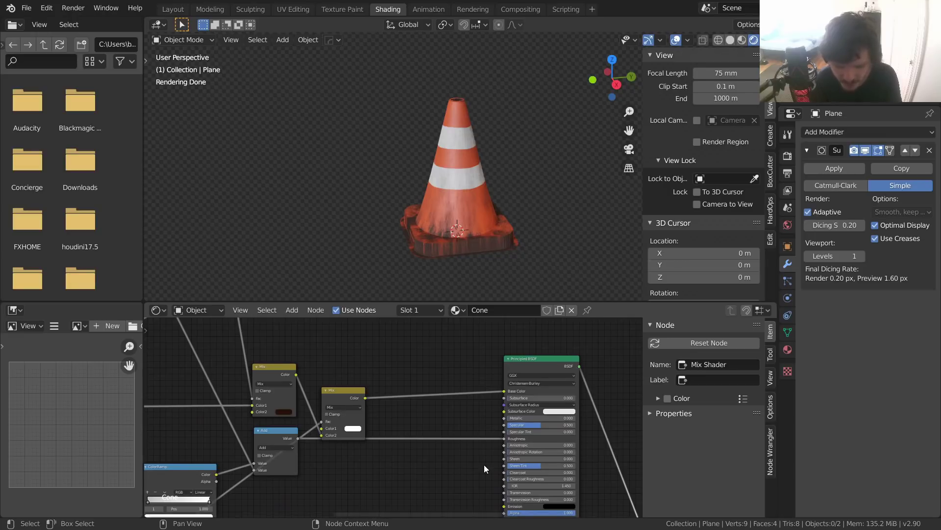
pyautogui.moveTo(484, 464); pyautogui.dragTo(464, 417, button='middle')
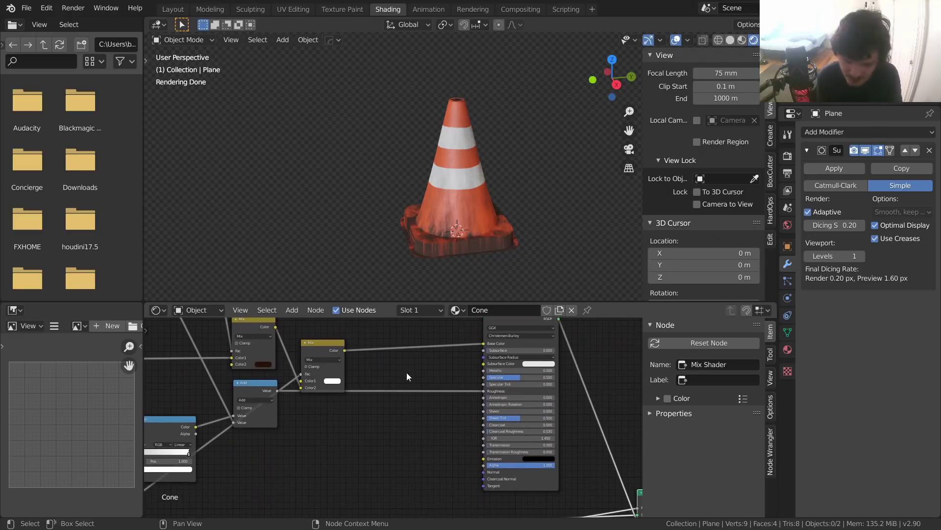
pyautogui.hotkey('shift', 'a')
pyautogui.click(411, 356)
pyautogui.write('bump')
pyautogui.press('Return')
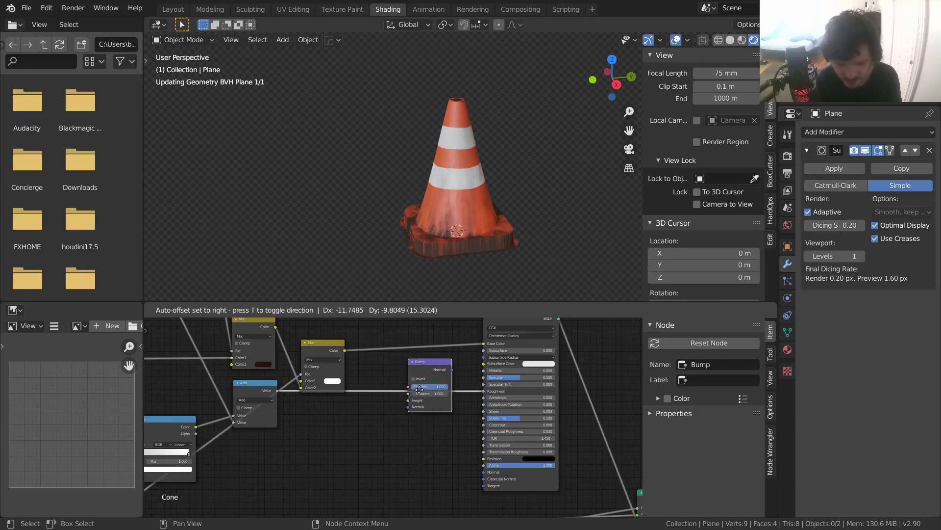
pyautogui.click(378, 486)
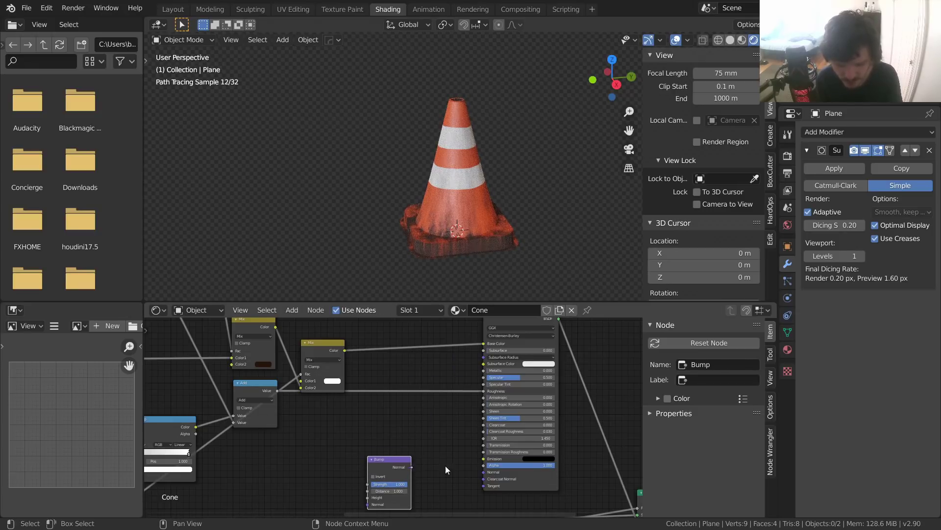
pyautogui.moveTo(412, 466); pyautogui.dragTo(490, 474)
pyautogui.moveTo(387, 461); pyautogui.dragTo(437, 430)
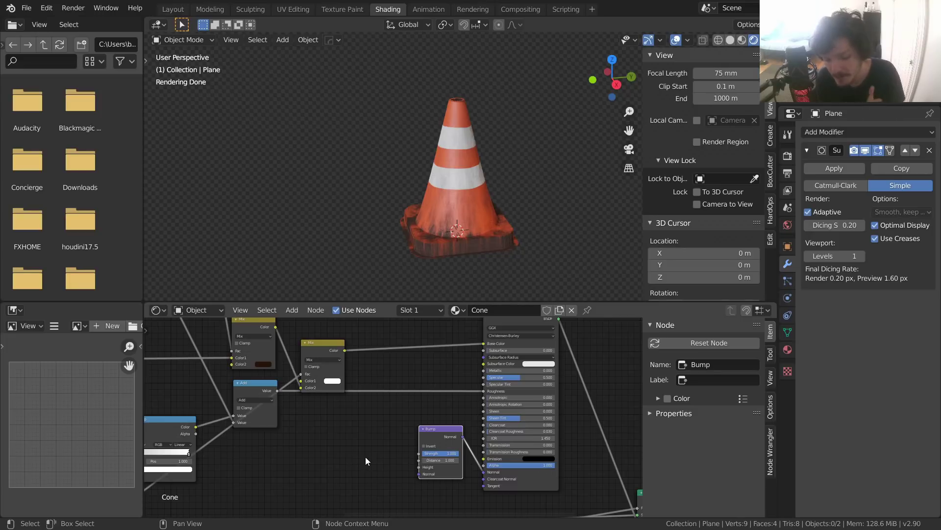
# Step: Inspect the cone's stripes up close and save the file
pyautogui.scroll(5, 463, 169)
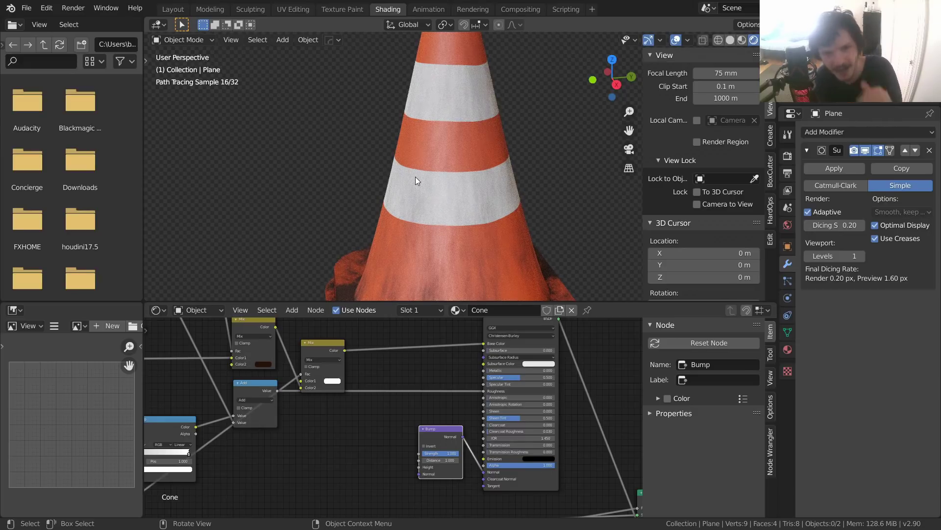
pyautogui.hotkey('ctrl', 's')
pyautogui.moveTo(327, 412); pyautogui.dragTo(439, 412, button='middle')
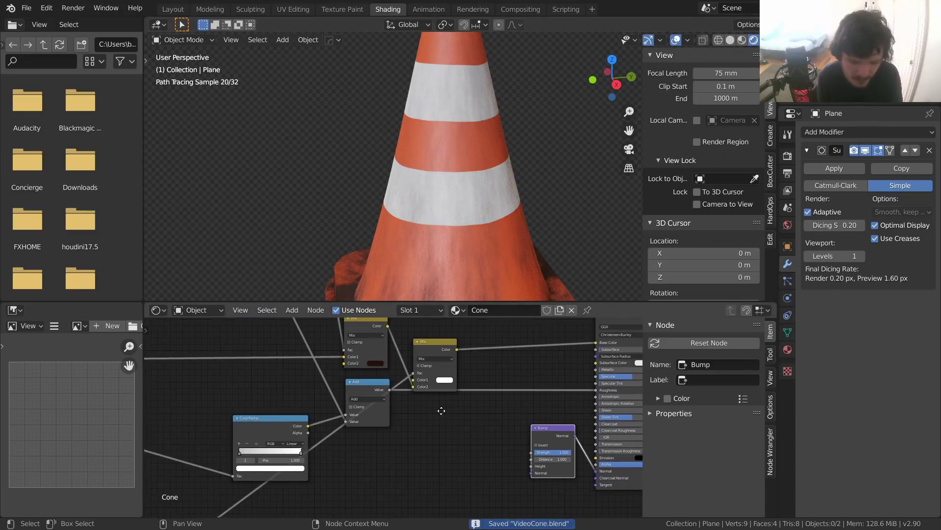
pyautogui.scroll(-5, 477, 216)
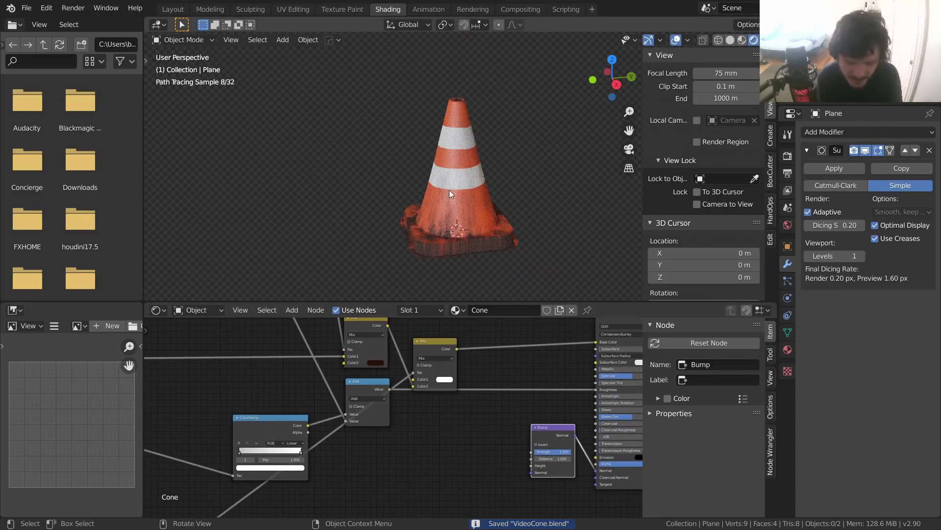
# Step: Preview the output of the Multiply node that produces the dirt mask on the cone
pyautogui.moveTo(350, 379); pyautogui.dragTo(393, 407, button='middle')
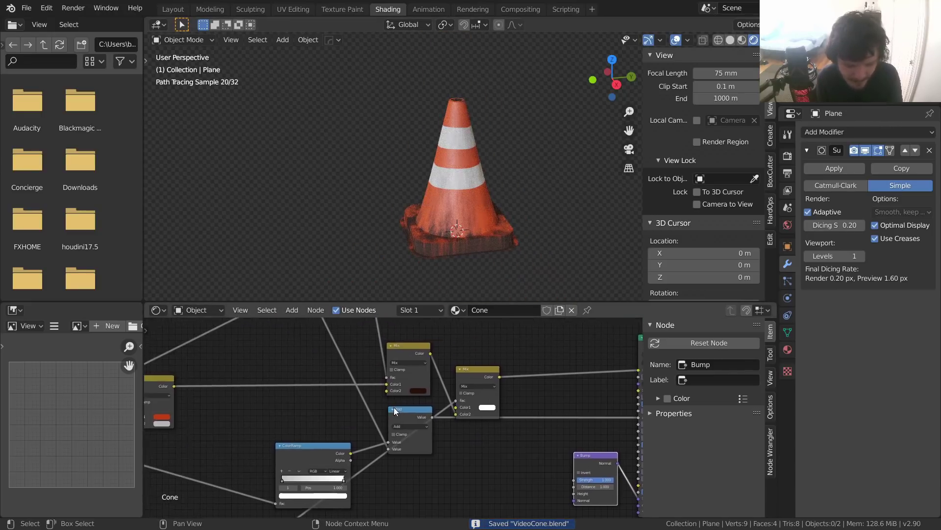
pyautogui.scroll(-3, 407, 372)
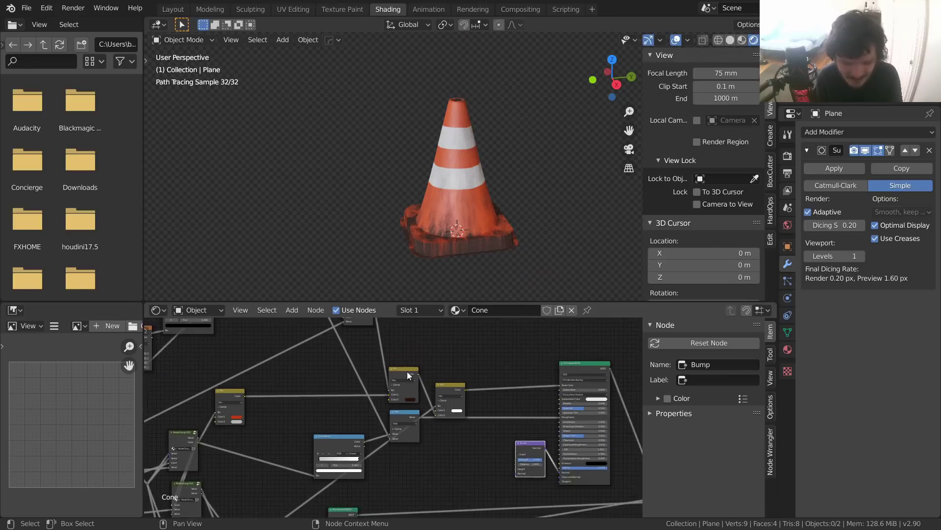
pyautogui.scroll(3, 440, 352)
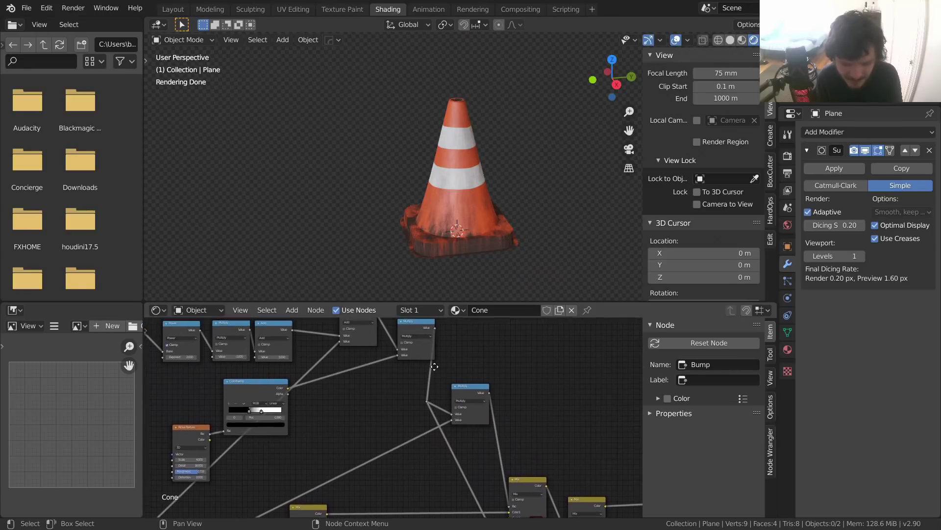
pyautogui.keyDown('ctrl'); pyautogui.keyDown('shift'); pyautogui.click(420, 348); pyautogui.keyUp('shift'); pyautogui.keyUp('ctrl')
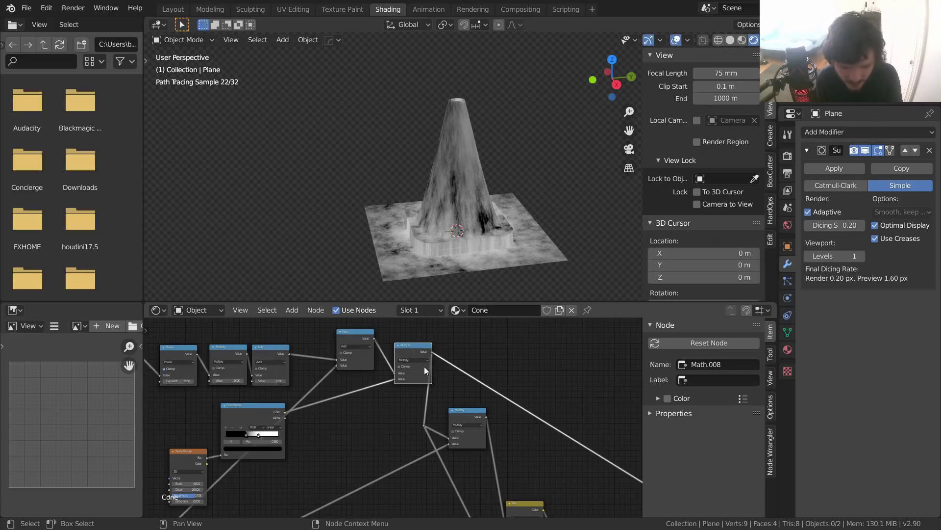
pyautogui.moveTo(428, 385)
pyautogui.mouseDown(button='middle')
pyautogui.moveTo(443, 361)
pyautogui.moveTo(426, 347)
pyautogui.moveTo(412, 382)
pyautogui.mouseUp(button='middle')
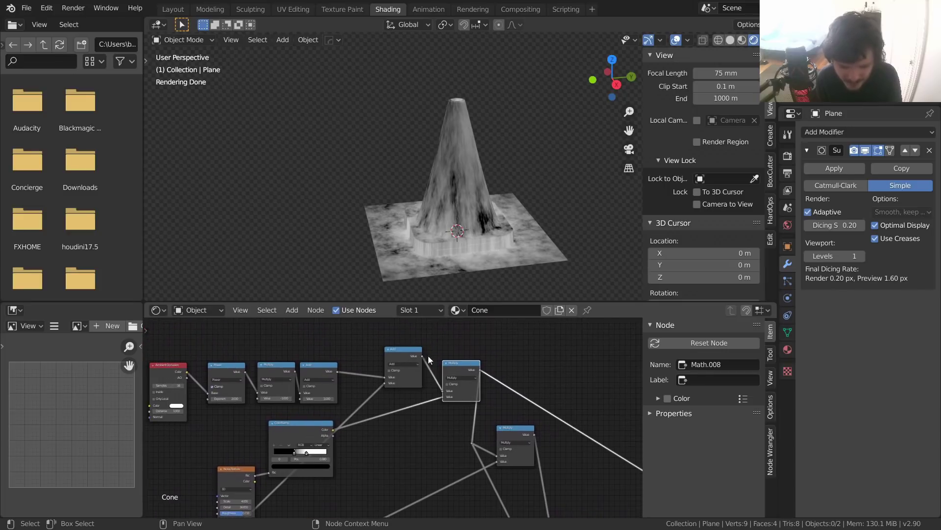
pyautogui.moveTo(505, 364); pyautogui.dragTo(451, 301, button='middle')
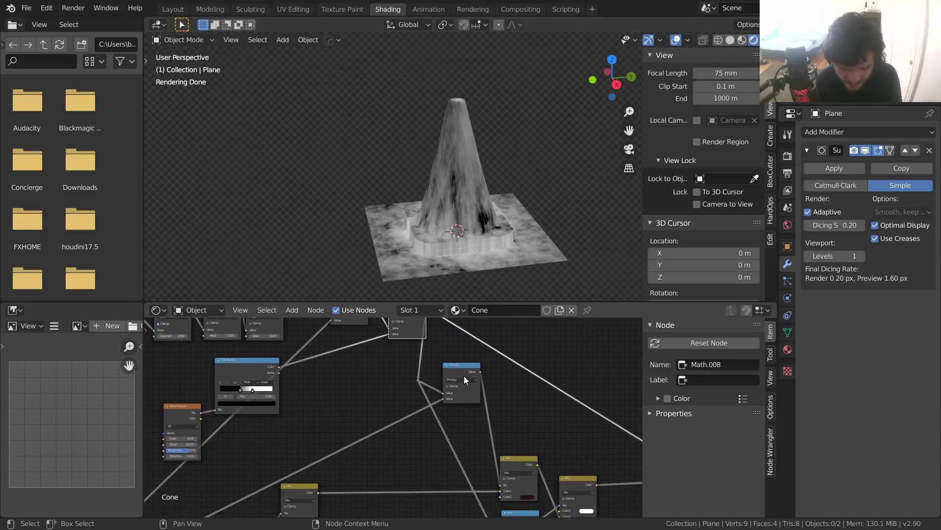
# Step: Shift the second dirt Multiply node down and connect the dirt mask's Multiply output to the Bump node's Height
pyautogui.moveTo(460, 367); pyautogui.dragTo(480, 393)
pyautogui.scroll(-5, 479, 414)
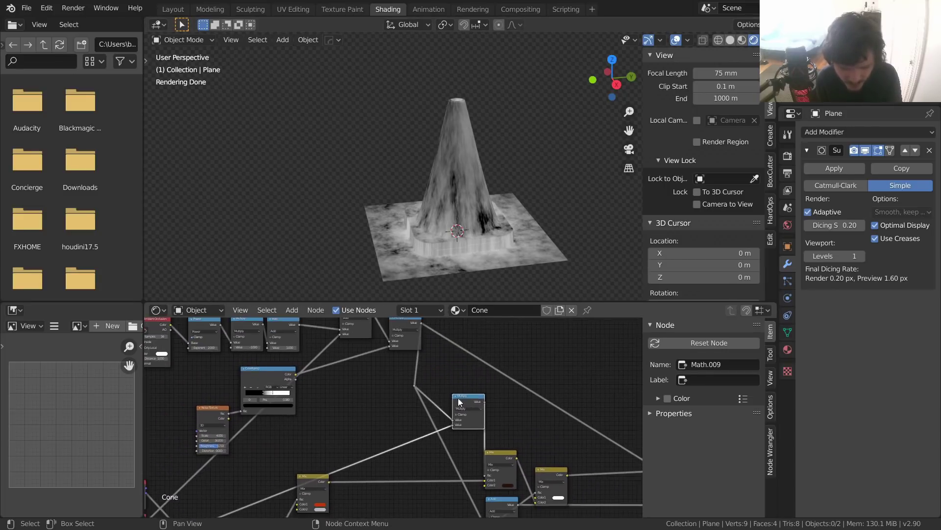
pyautogui.moveTo(515, 435); pyautogui.dragTo(430, 410, button='middle')
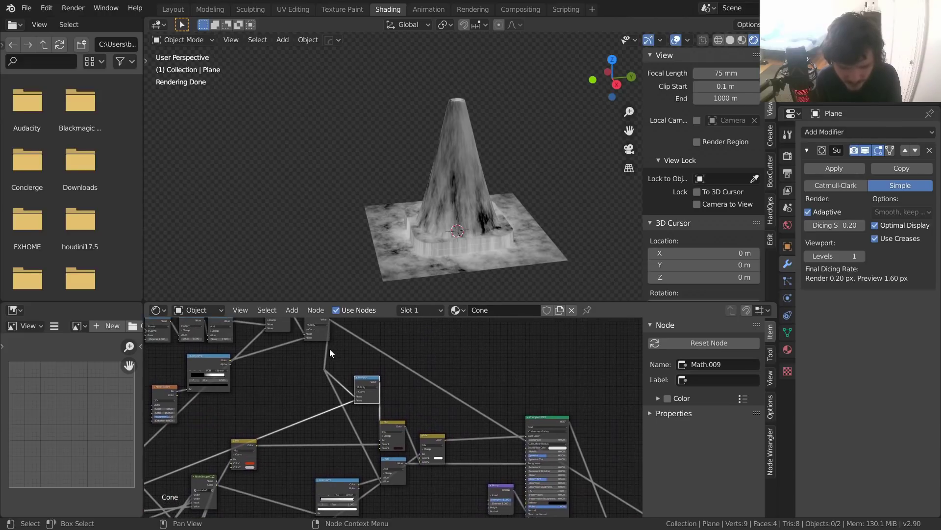
pyautogui.scroll(-1, 333, 341)
pyautogui.keyDown('alt'); pyautogui.moveTo(339, 333); pyautogui.dragTo(493, 495, button='right'); pyautogui.keyUp('alt')
pyautogui.moveTo(480, 480); pyautogui.dragTo(446, 430, button='middle')
pyautogui.scroll(10, 456, 432)
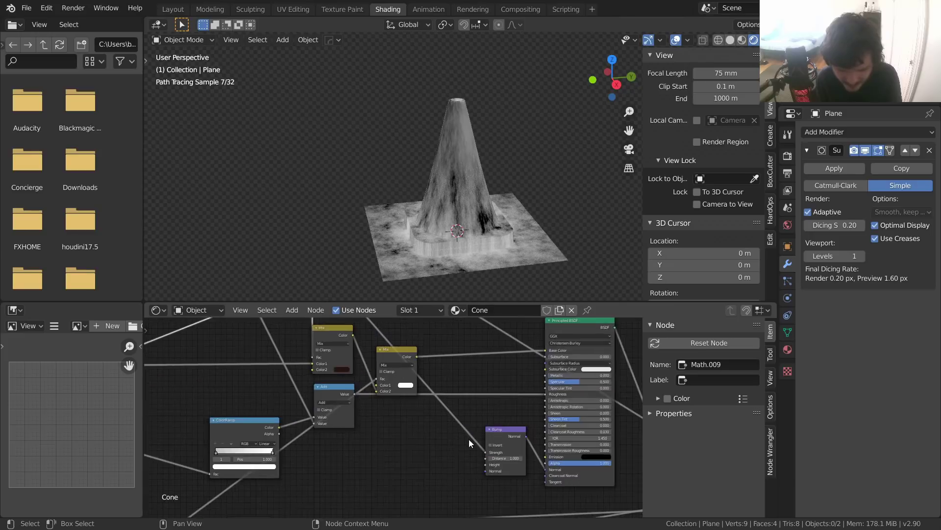
pyautogui.moveTo(525, 442); pyautogui.dragTo(410, 408, button='middle')
pyautogui.moveTo(428, 438); pyautogui.dragTo(428, 455)
pyautogui.scroll(-4, 436, 447)
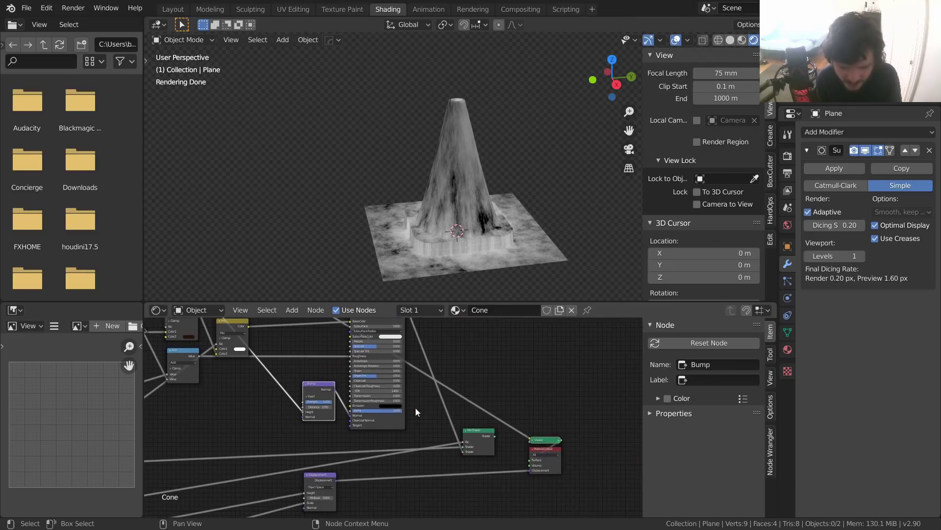
# Step: Route the Mix Shader back to the Material Output and inspect the bump on the cone's base
pyautogui.keyDown('ctrl'); pyautogui.keyDown('shift'); pyautogui.click(479, 433); pyautogui.keyUp('shift'); pyautogui.keyUp('ctrl')
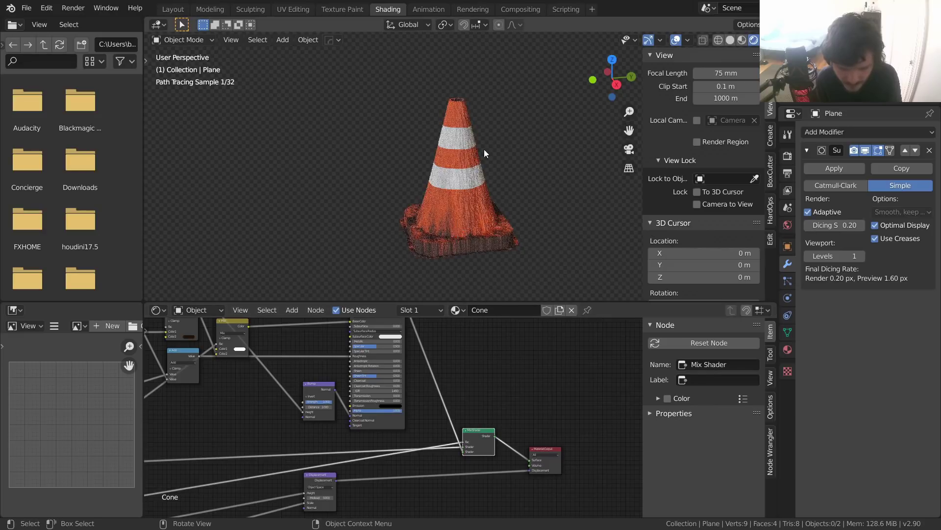
pyautogui.scroll(6, 484, 149)
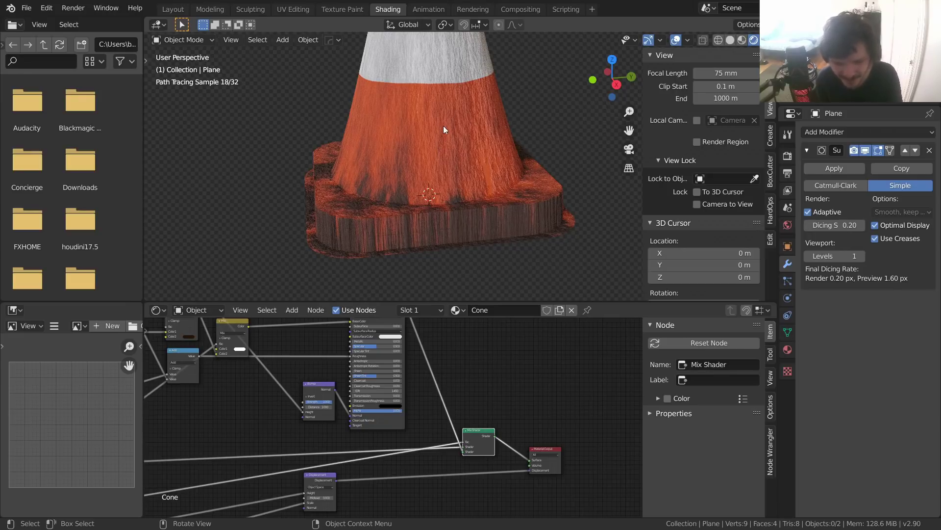
pyautogui.scroll(-5, 465, 129)
# Step: Add a reroute on the dirt mask link and connect it to the Bump node's Strength as well
pyautogui.moveTo(275, 373); pyautogui.dragTo(474, 374, button='middle')
pyautogui.scroll(5, 475, 375)
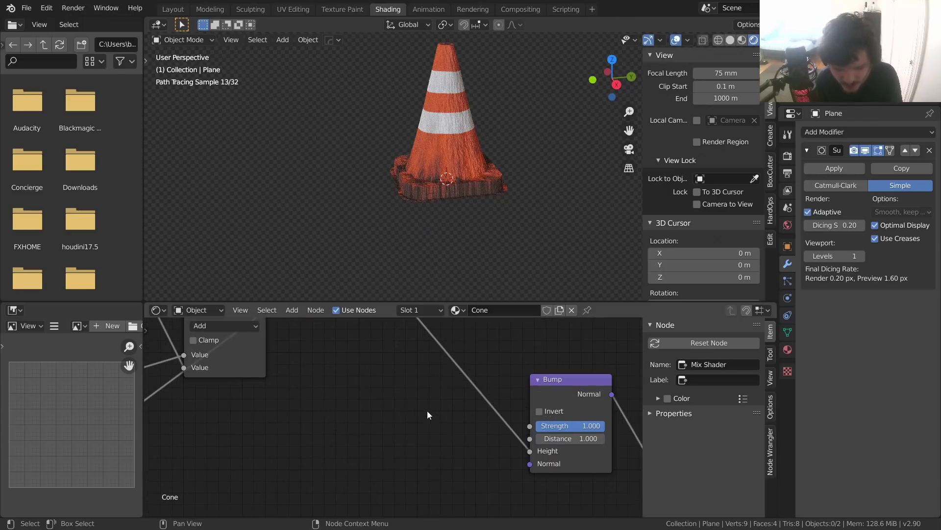
pyautogui.keyDown('shift'); pyautogui.moveTo(463, 351); pyautogui.dragTo(457, 395, button='right'); pyautogui.keyUp('shift')
pyautogui.moveTo(459, 372); pyautogui.dragTo(531, 428)
pyautogui.scroll(2, 445, 140)
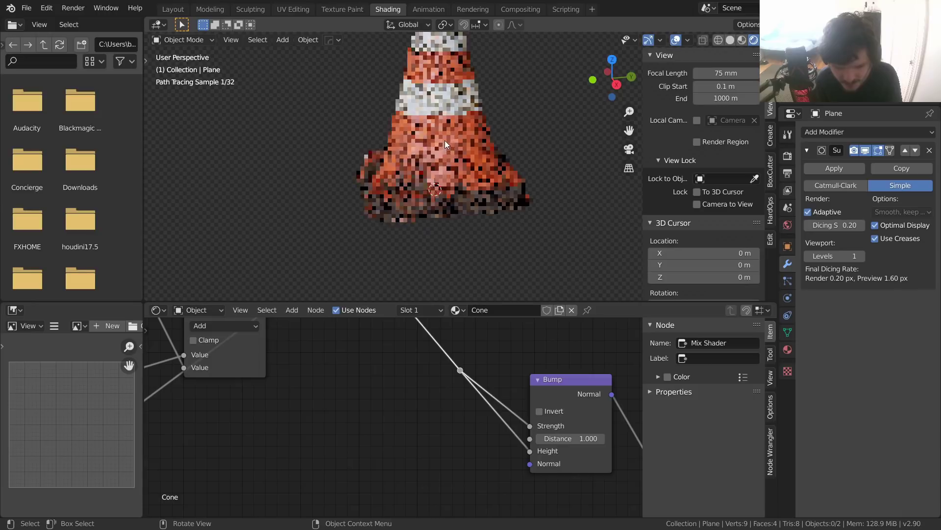
pyautogui.scroll(1, 446, 138)
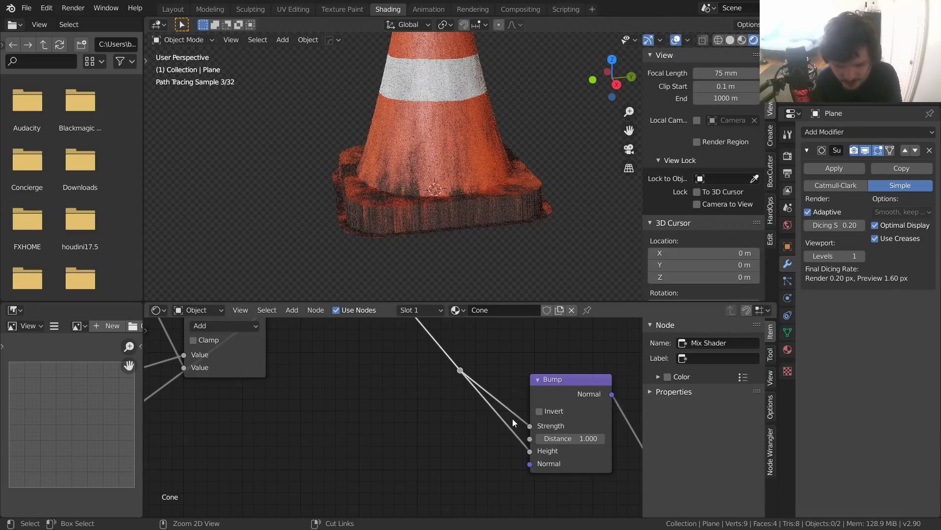
# Step: Cut the mask link to the Bump node's Strength for comparison and reconnect it from the reroute
pyautogui.keyDown('ctrl'); pyautogui.moveTo(512, 418); pyautogui.dragTo(496, 383, button='right'); pyautogui.keyUp('ctrl')
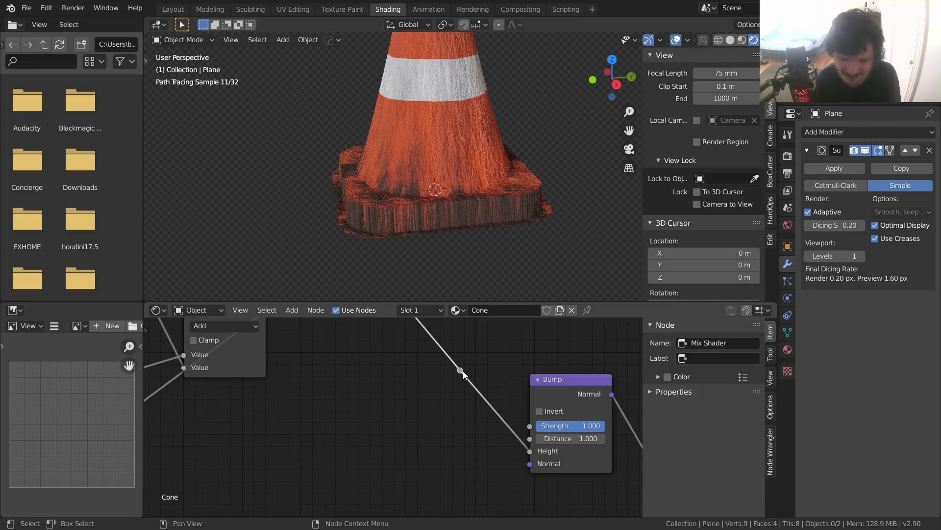
pyautogui.click(457, 362)
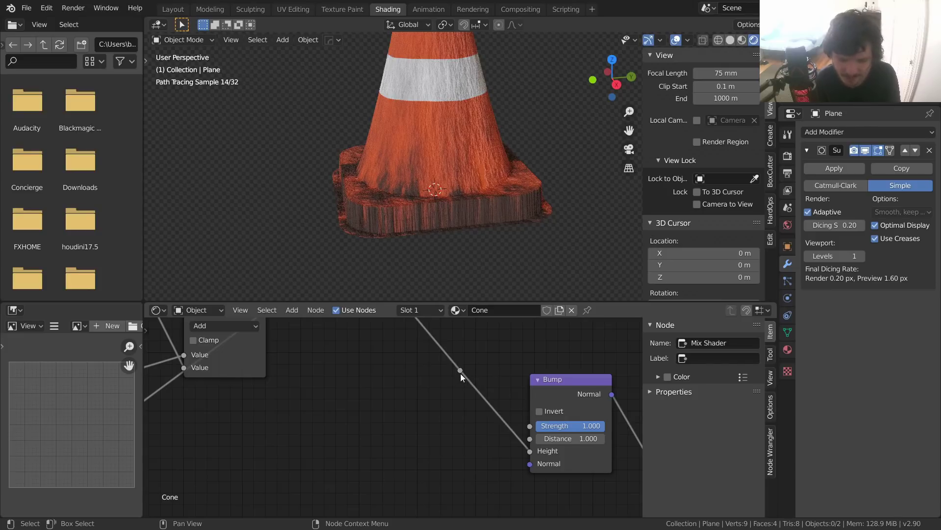
pyautogui.moveTo(461, 374); pyautogui.dragTo(517, 385)
pyautogui.moveTo(528, 428); pyautogui.dragTo(529, 426)
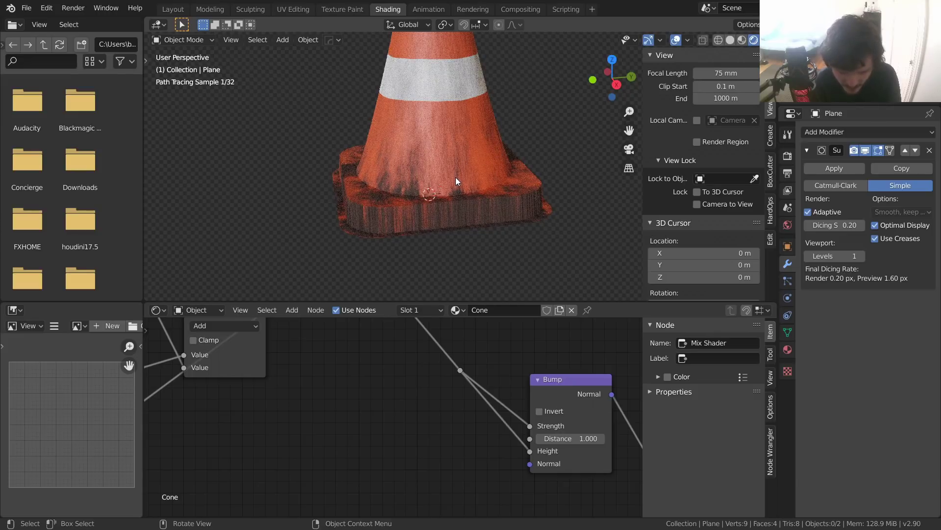
# Step: Check the dirt bump on the whole cone from another angle and save the file
pyautogui.scroll(1, 492, 193)
pyautogui.scroll(-3, 464, 178)
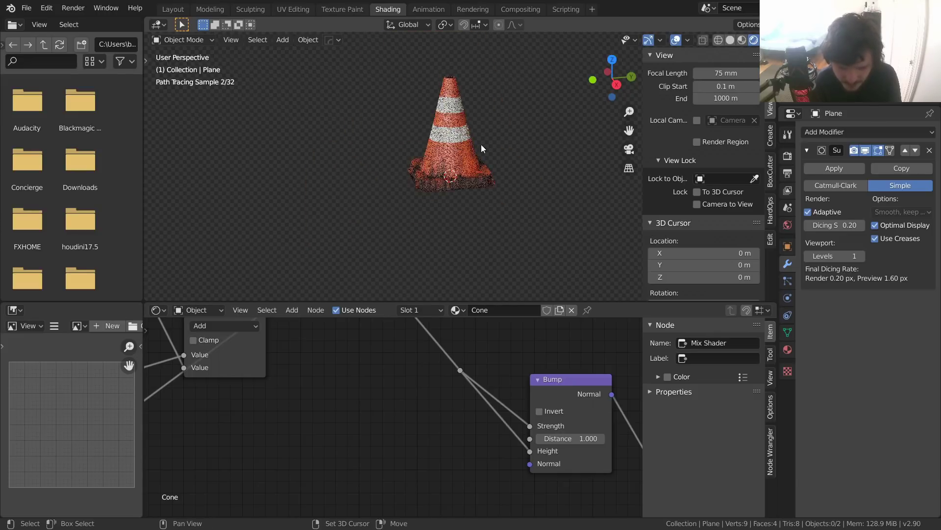
pyautogui.click(489, 181)
pyautogui.click(510, 158)
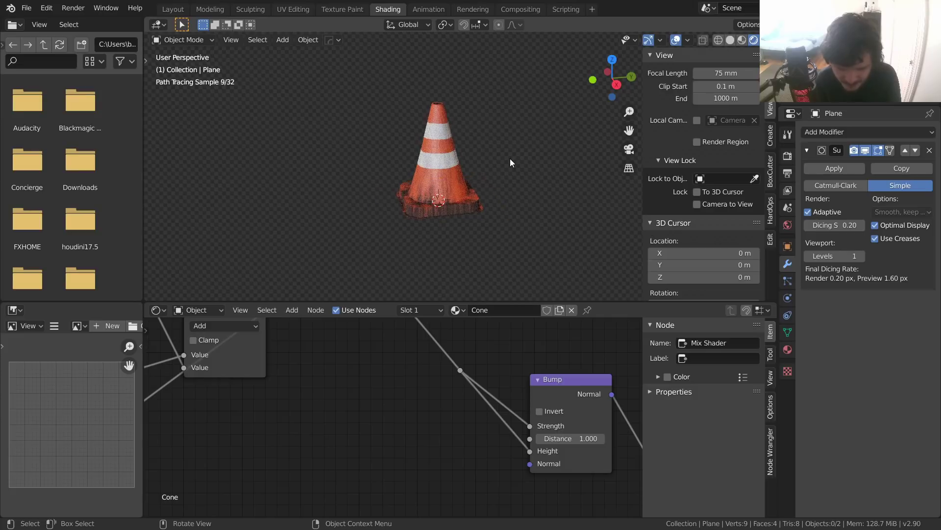
pyautogui.moveTo(468, 169); pyautogui.dragTo(429, 178, button='middle')
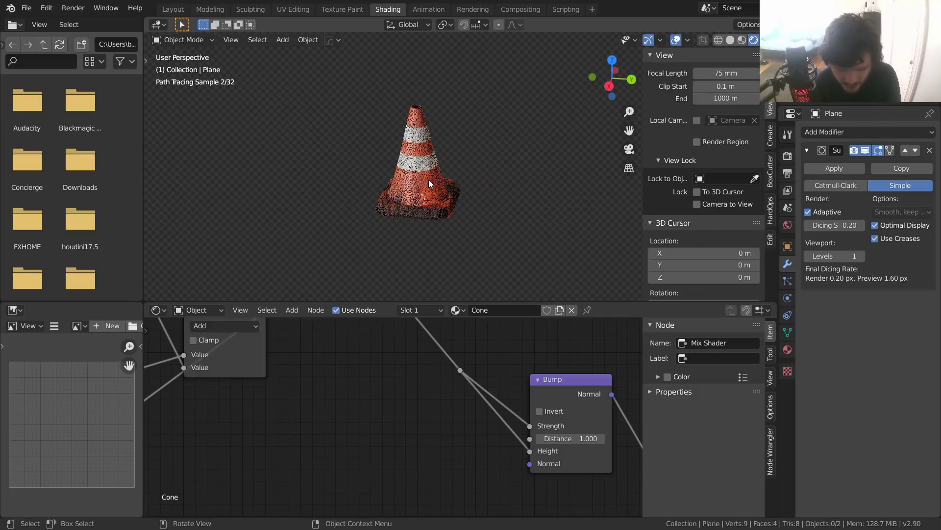
pyautogui.hotkey('ctrl', 's')
# Step: Reposition the reroute before the Bump node and preview the stripe mask node group's output on the cone
pyautogui.scroll(-3, 478, 392)
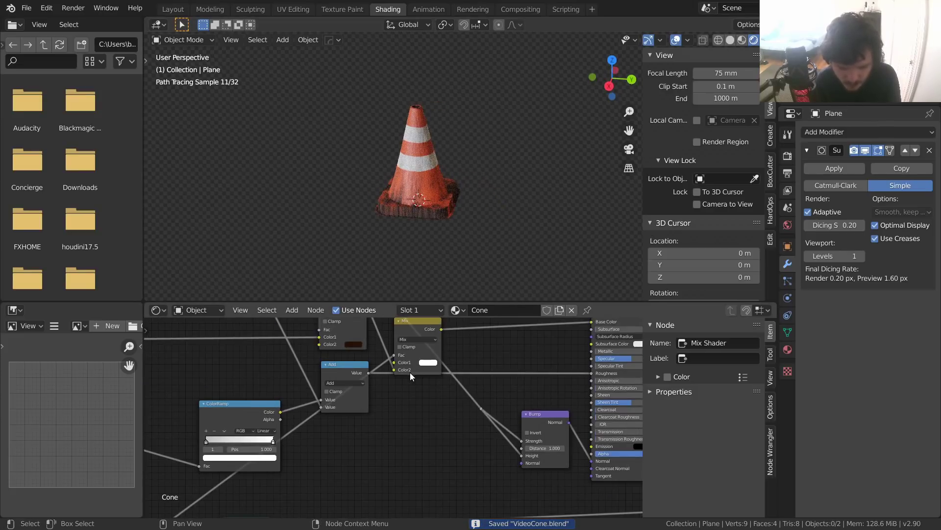
pyautogui.moveTo(410, 372); pyautogui.dragTo(412, 380, button='middle')
pyautogui.moveTo(485, 410); pyautogui.dragTo(499, 424)
pyautogui.scroll(-3, 457, 425)
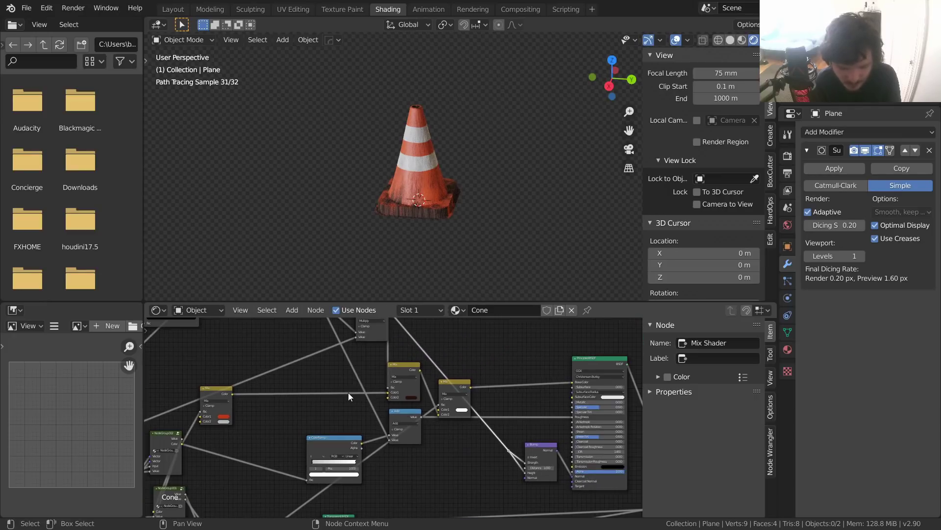
pyautogui.moveTo(348, 392); pyautogui.dragTo(489, 368, button='middle')
pyautogui.keyDown('ctrl'); pyautogui.keyDown('shift'); pyautogui.click(315, 411); pyautogui.keyUp('shift'); pyautogui.keyUp('ctrl')
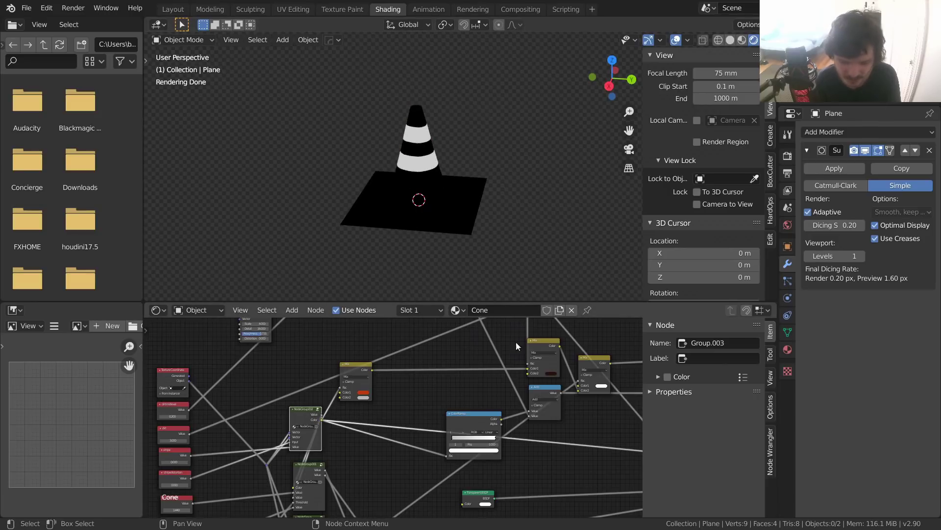
# Step: Add a Math node set to Add on the link between the dirt mask reroute and the Bump node's Height
pyautogui.moveTo(530, 394); pyautogui.dragTo(413, 366, button='middle')
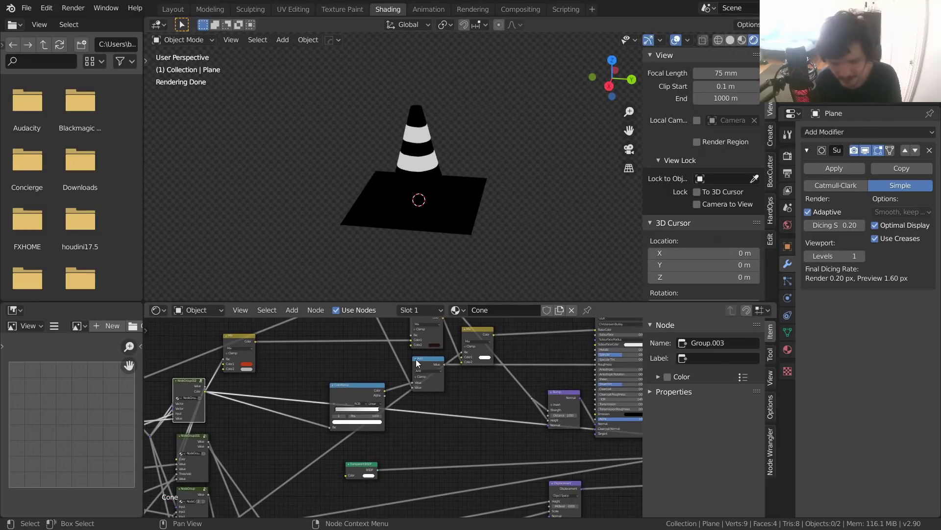
pyautogui.scroll(4, 489, 407)
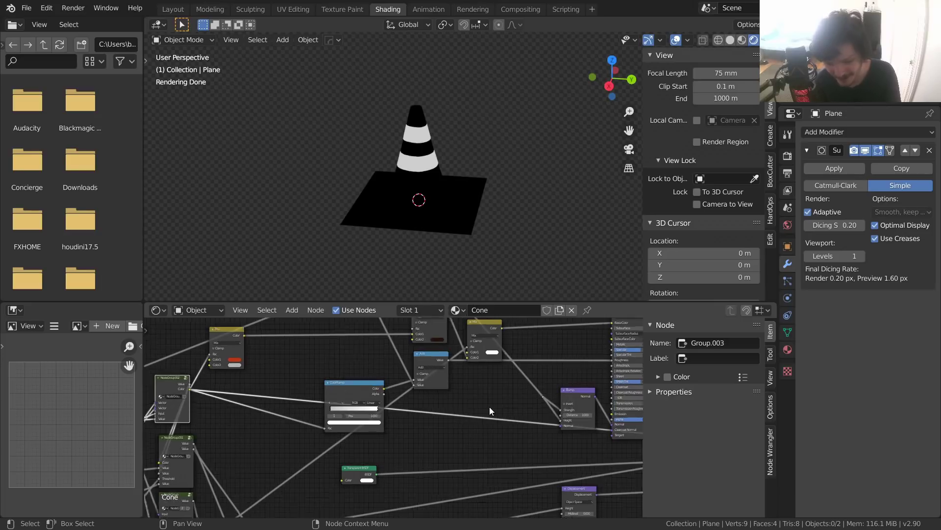
pyautogui.hotkey('shift', 'a')
pyautogui.click(500, 382)
pyautogui.write('math')
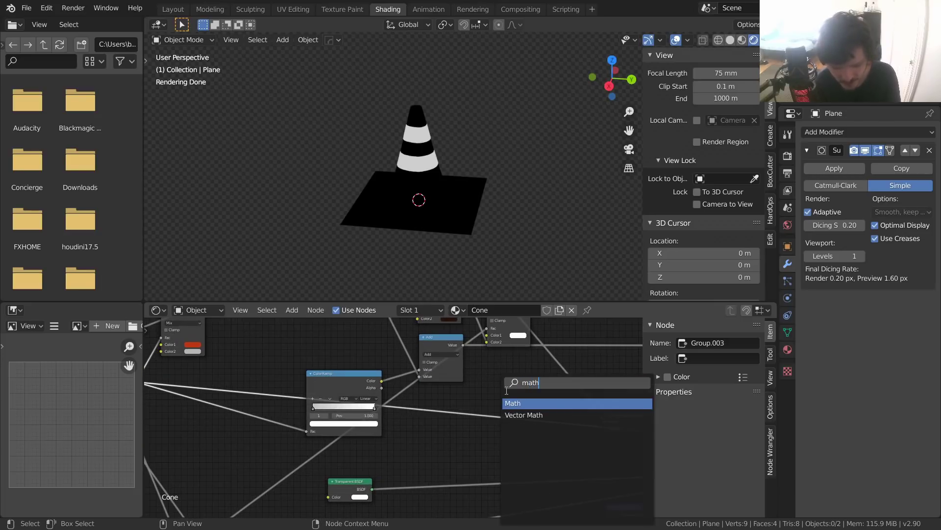
pyautogui.press('Return')
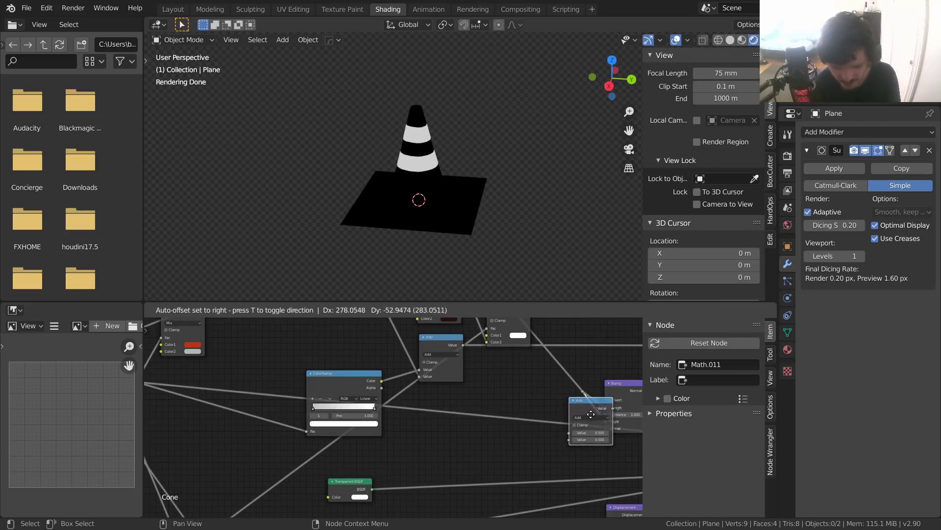
pyautogui.click(585, 414)
pyautogui.moveTo(586, 411); pyautogui.dragTo(530, 407, button='middle')
pyautogui.scroll(-3, 531, 408)
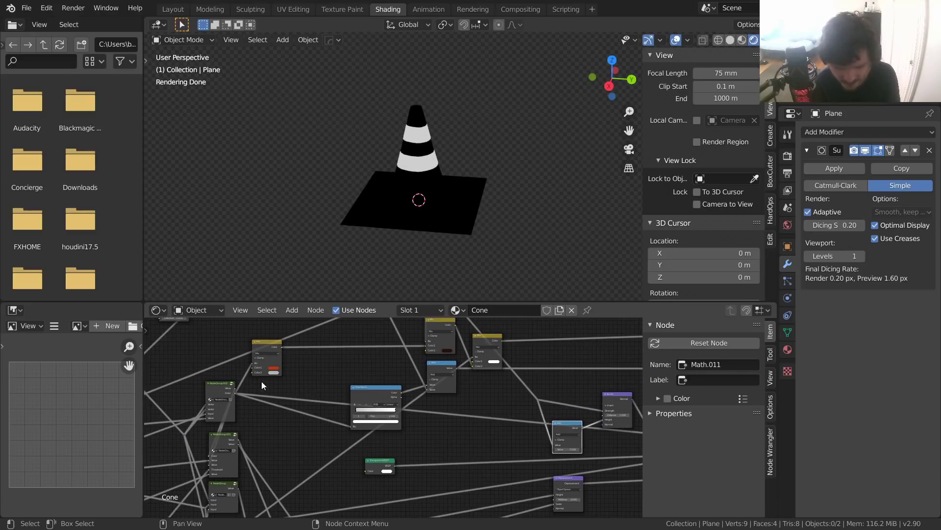
# Step: Connect the stripe mask node group's Color output to the Add node's second value and preview the combined mask on the cone
pyautogui.moveTo(261, 382); pyautogui.dragTo(227, 380, button='middle')
pyautogui.moveTo(184, 387); pyautogui.dragTo(505, 442)
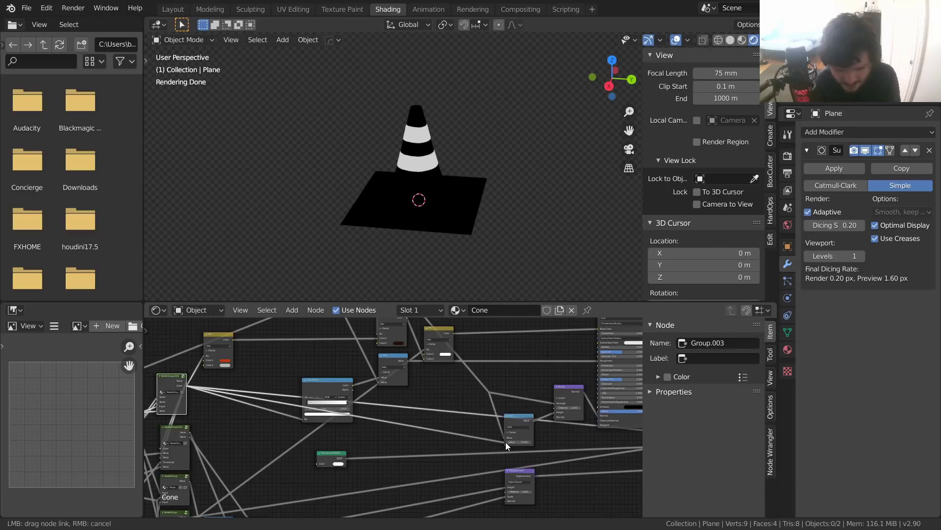
pyautogui.click(523, 417)
pyautogui.scroll(5, 376, 157)
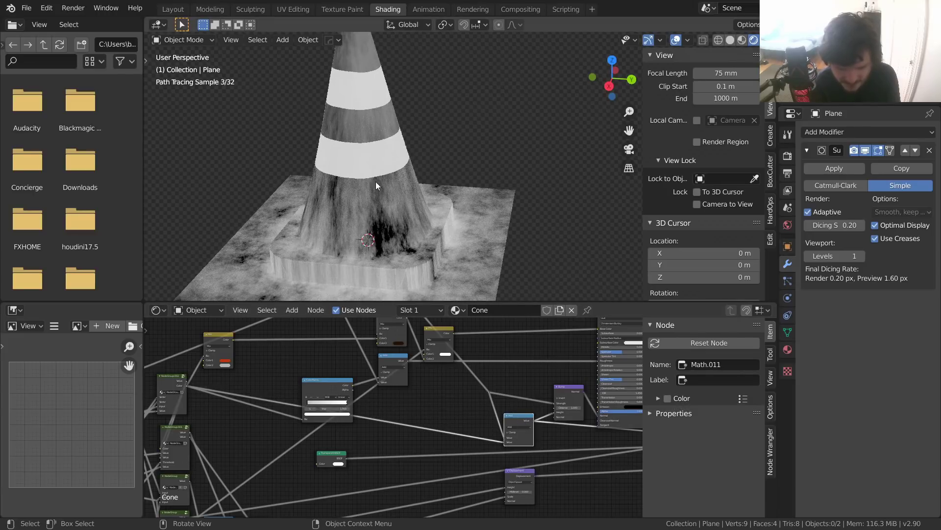
# Step: Move the Material Output and Mix Shader nodes apart, reconnect the Mix Shader to the output, and save the file
pyautogui.moveTo(531, 345); pyautogui.dragTo(420, 394, button='middle')
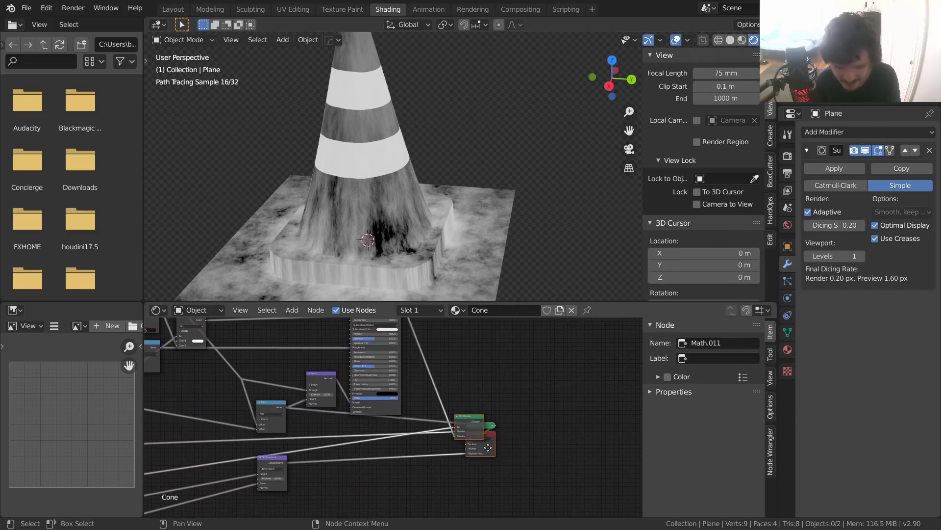
pyautogui.moveTo(488, 447); pyautogui.dragTo(416, 404)
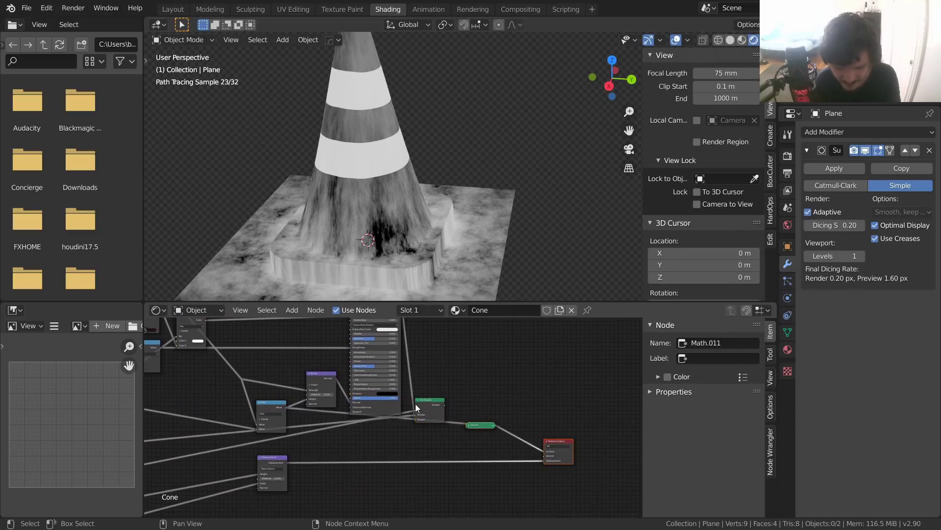
pyautogui.keyDown('ctrl'); pyautogui.keyDown('shift'); pyautogui.click(416, 404); pyautogui.keyUp('shift'); pyautogui.keyUp('ctrl')
pyautogui.hotkey('ctrl', 's')
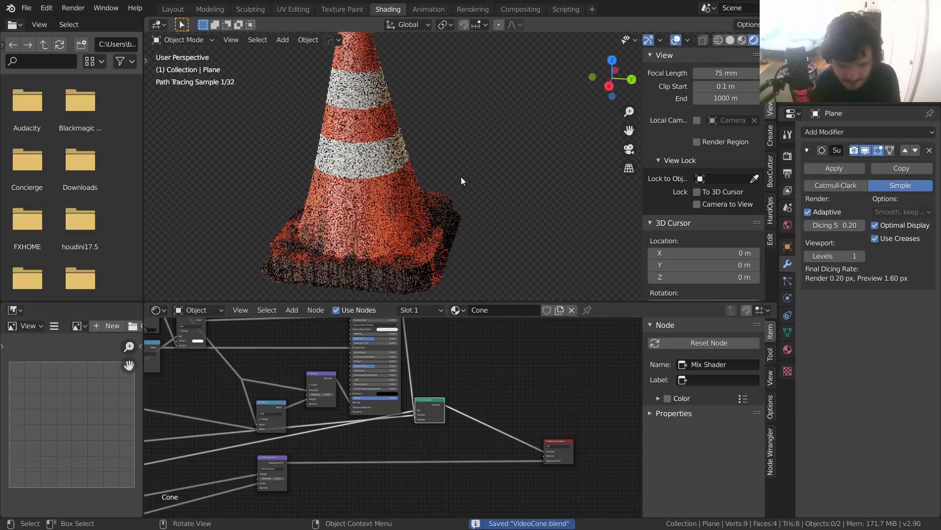
# Step: Check the full cone material from another angle and save the file
pyautogui.scroll(-4, 463, 163)
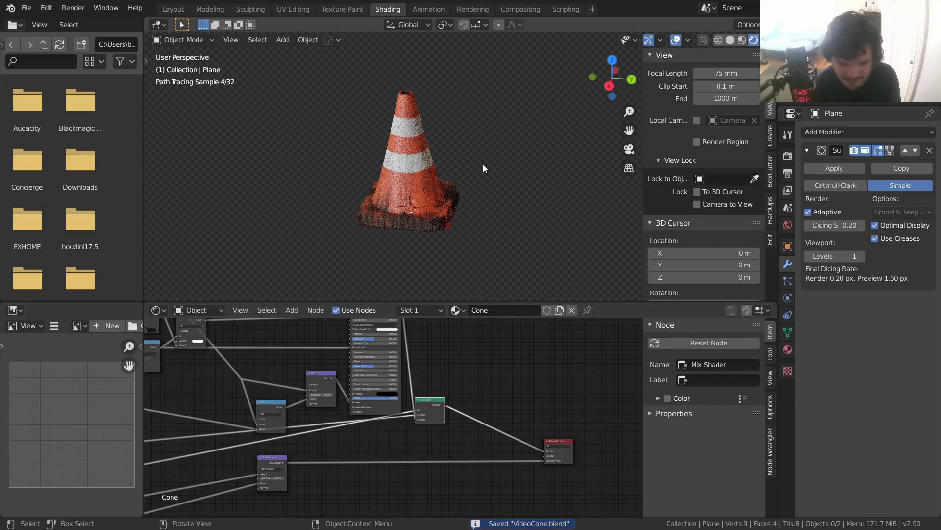
pyautogui.moveTo(483, 164); pyautogui.dragTo(464, 187, button='middle')
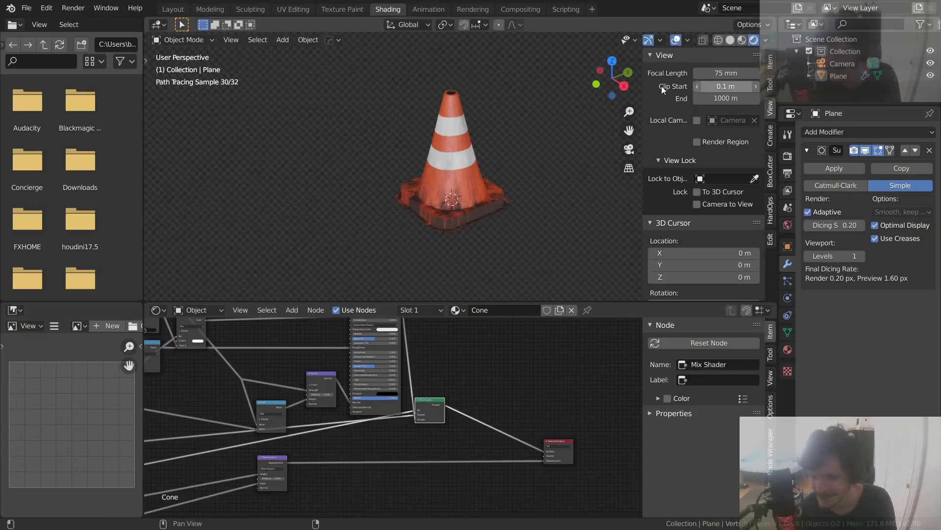
pyautogui.scroll(1, 457, 180)
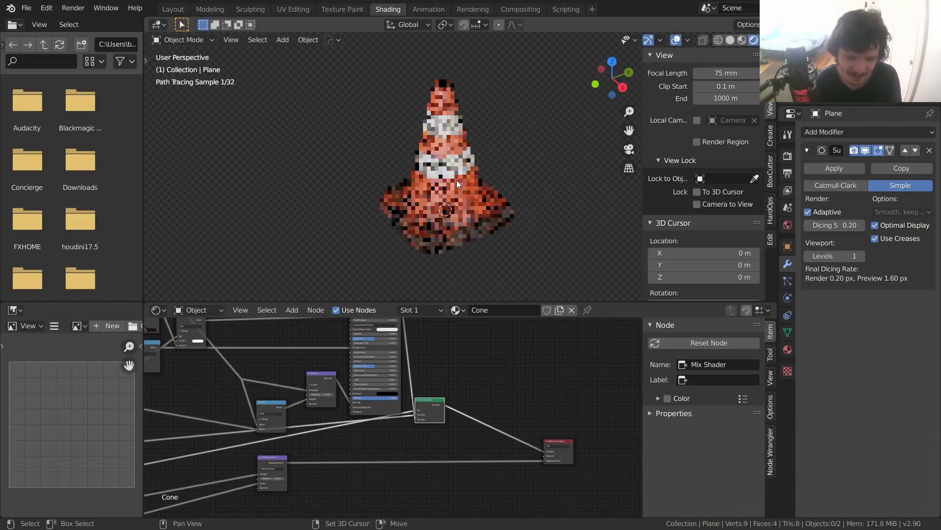
pyautogui.hotkey('ctrl', 's')
# Step: Shift Color1 of the stripe Mix node to a slightly more orange hue and save the file
pyautogui.moveTo(327, 399); pyautogui.dragTo(525, 444, button='middle')
pyautogui.moveTo(298, 362); pyautogui.dragTo(412, 410, button='middle')
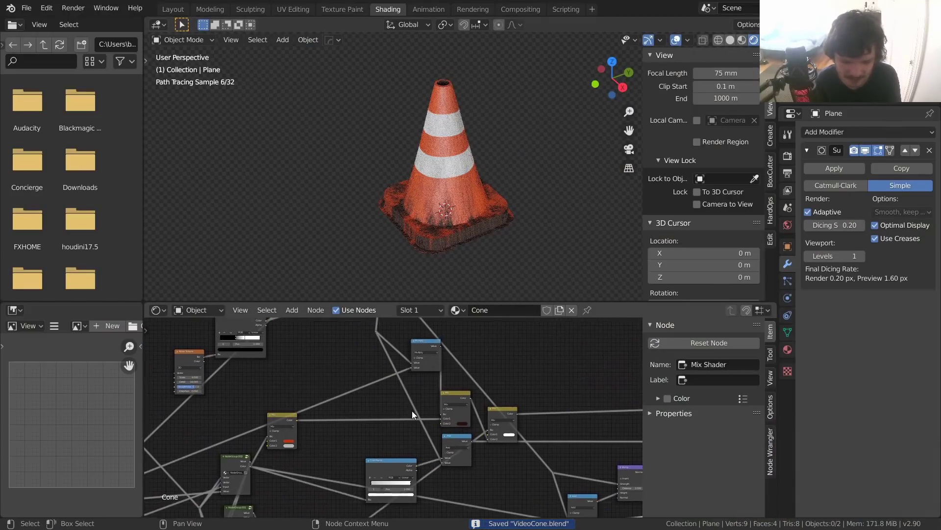
pyautogui.scroll(4, 412, 410)
pyautogui.click(308, 426)
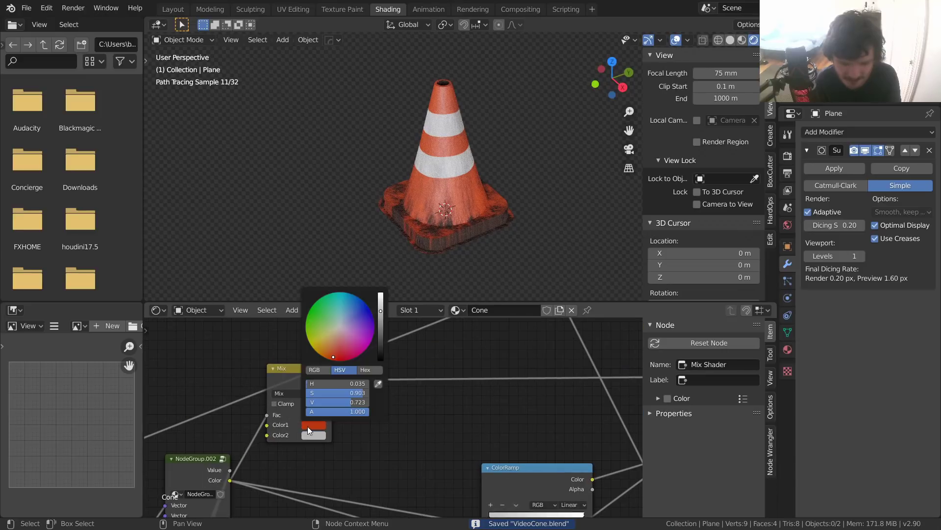
pyautogui.moveTo(334, 357); pyautogui.dragTo(330, 355)
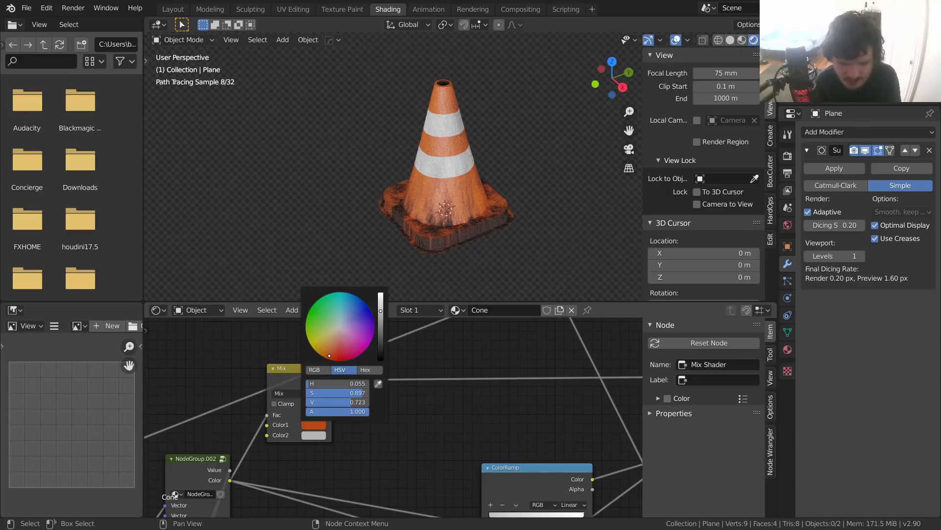
pyautogui.moveTo(329, 355); pyautogui.dragTo(332, 357)
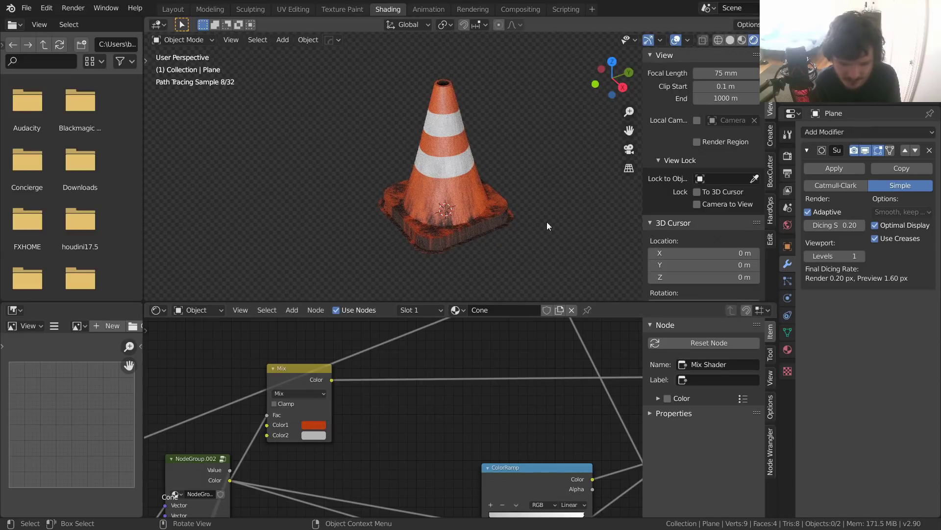
pyautogui.moveTo(461, 213); pyautogui.dragTo(486, 192, button='middle')
pyautogui.hotkey('ctrl', 's')
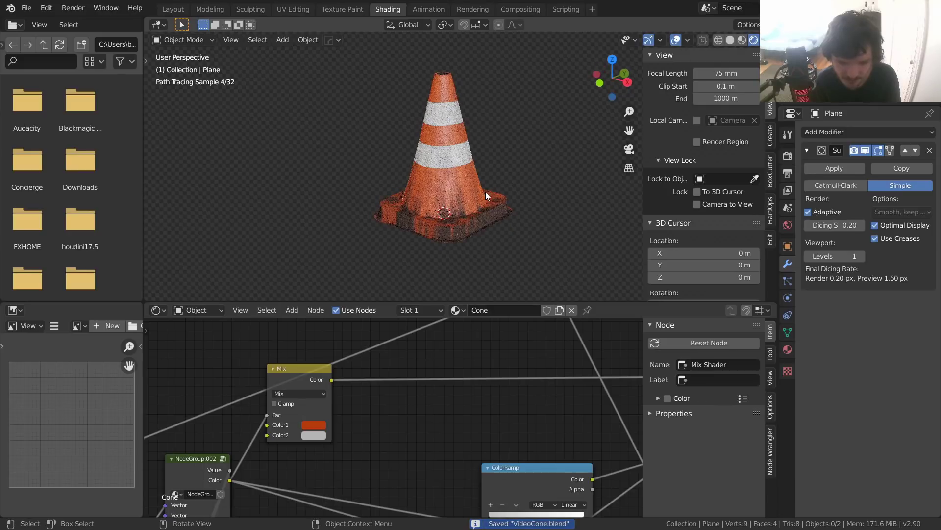
# Step: Select the plane that generates the cone to show its real outline
pyautogui.scroll(-2, 484, 195)
pyautogui.click(468, 225)
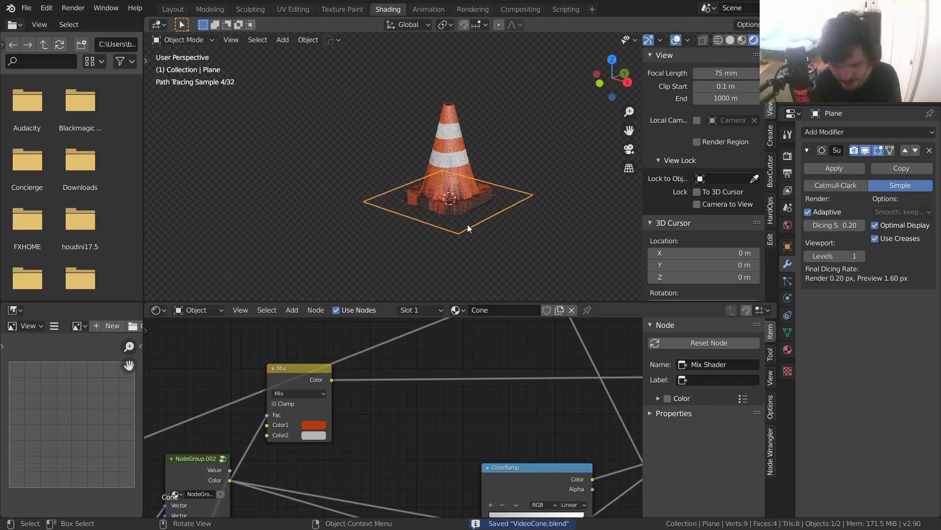
pyautogui.click(505, 250)
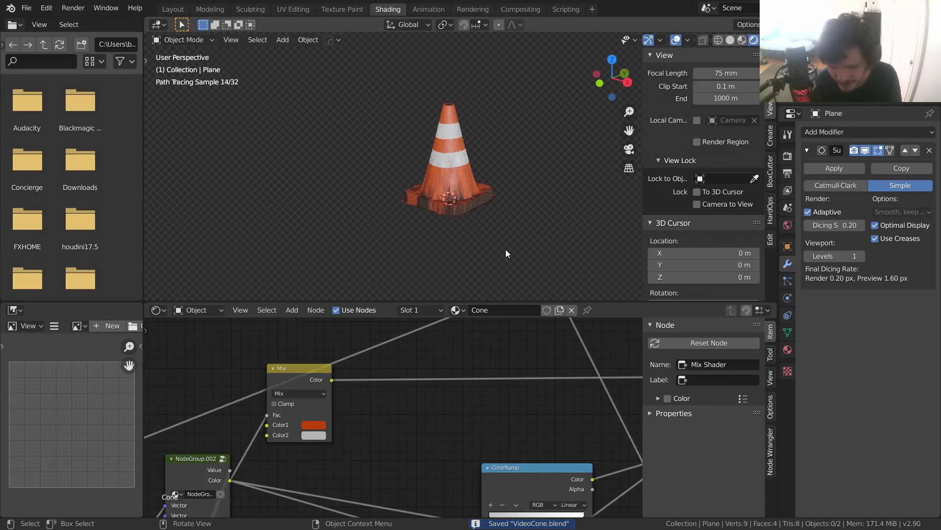
pyautogui.click(456, 228)
pyautogui.scroll(-2, 456, 228)
# Step: Set the transition value to 0 to show the flattened shape, and restore it to 1
pyautogui.moveTo(395, 381); pyautogui.dragTo(225, 511, button='middle')
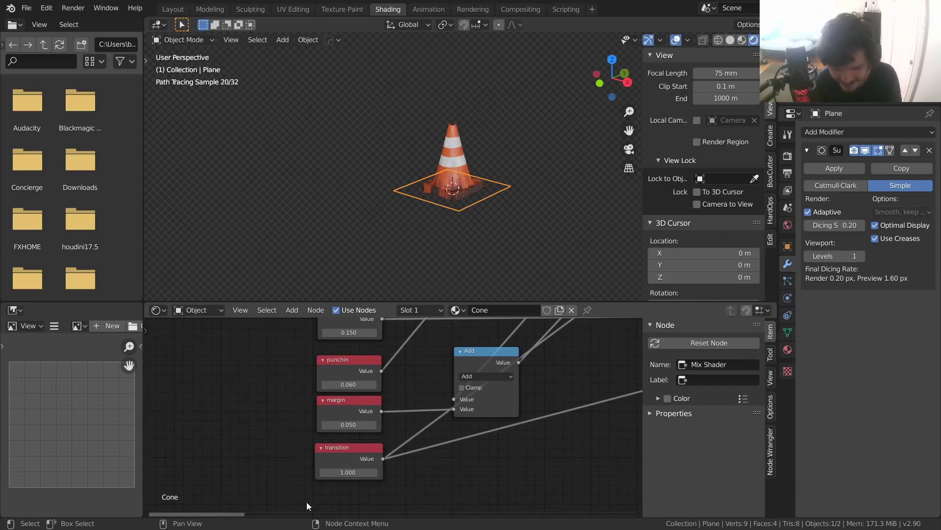
pyautogui.click(338, 472)
pyautogui.write('0')
pyautogui.press('Return')
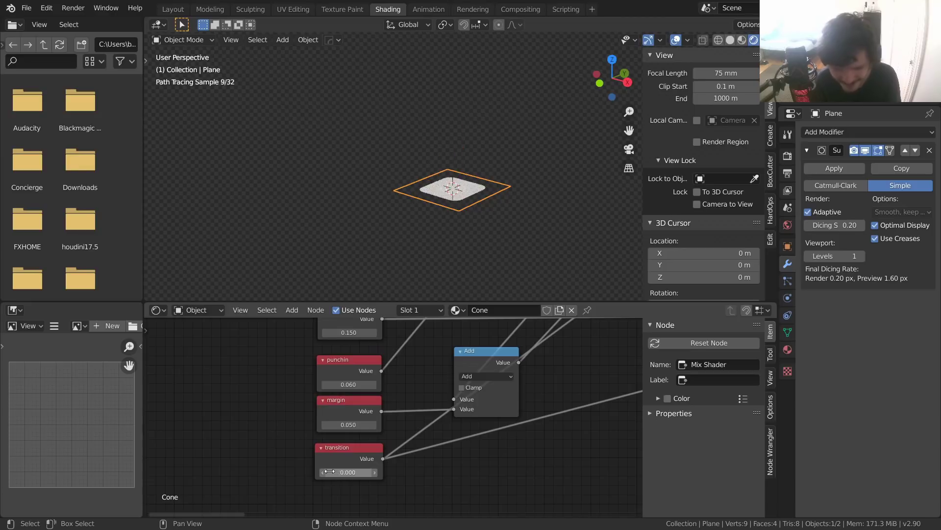
pyautogui.click(378, 473)
pyautogui.write('1')
pyautogui.press('Return')
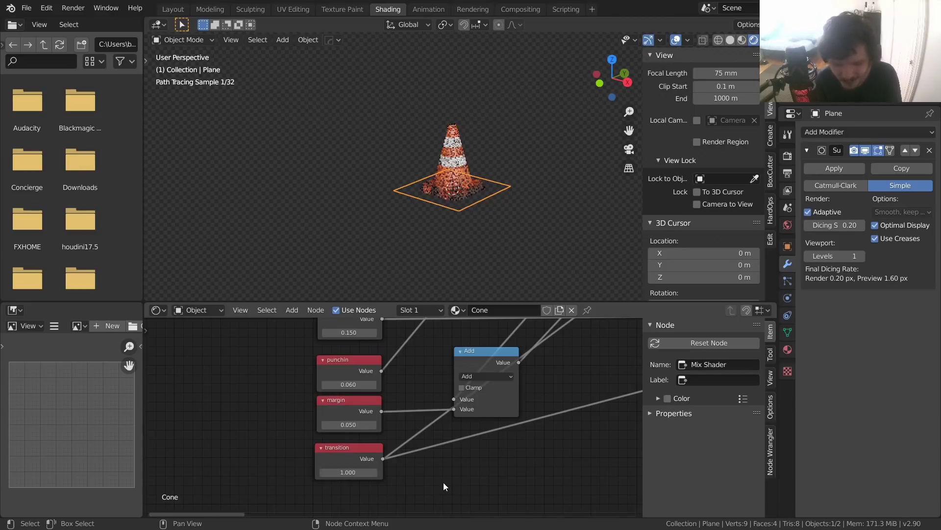
# Step: Brighten Color2 of the stripe Mix node to a value of 0.890 and tint it to a slightly warm off-white
pyautogui.scroll(-2, 460, 407)
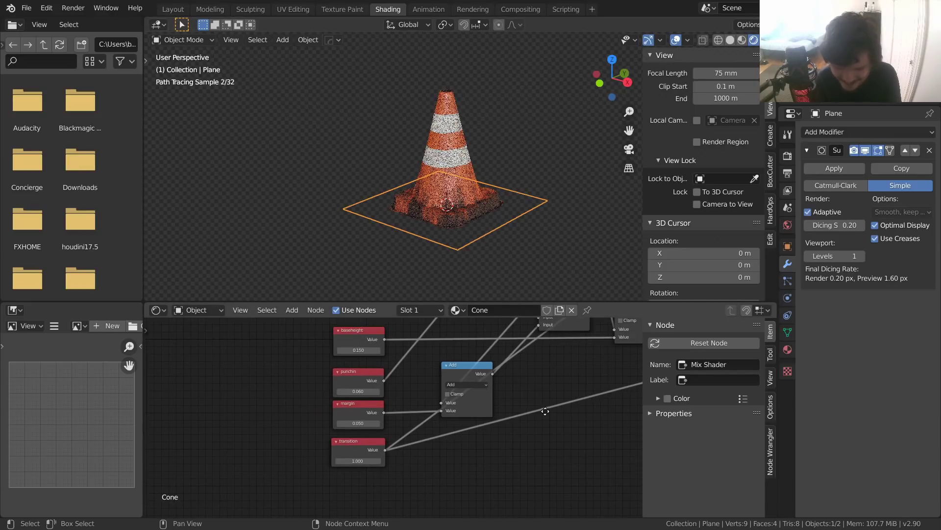
pyautogui.moveTo(546, 411); pyautogui.dragTo(528, 376, button='middle')
pyautogui.scroll(-5, 370, 387)
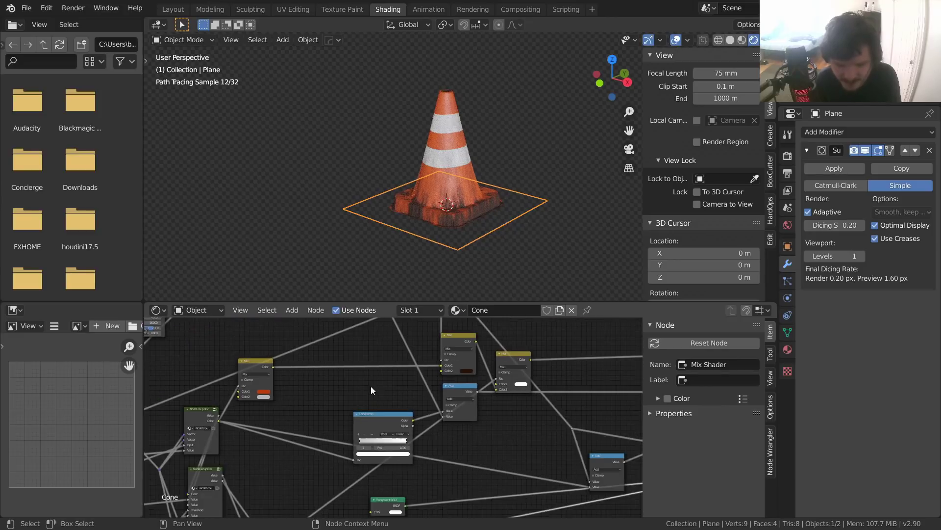
pyautogui.moveTo(395, 396); pyautogui.dragTo(514, 432, button='middle')
pyautogui.scroll(9, 382, 408)
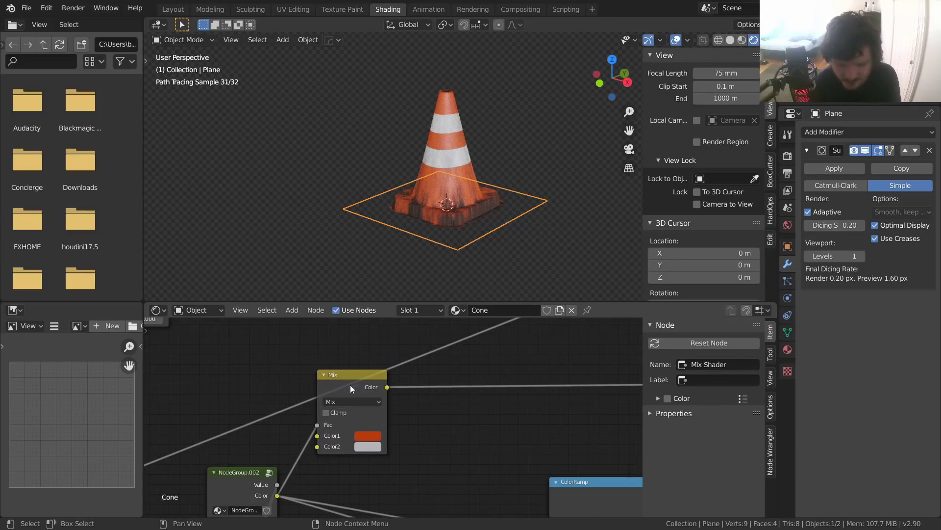
pyautogui.moveTo(350, 385); pyautogui.dragTo(368, 378)
pyautogui.click(389, 439)
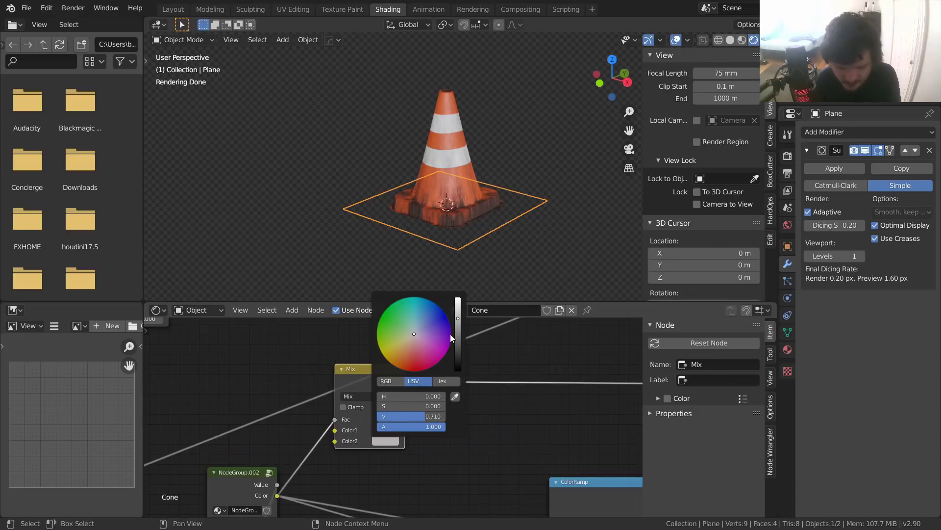
pyautogui.moveTo(457, 334); pyautogui.dragTo(458, 304)
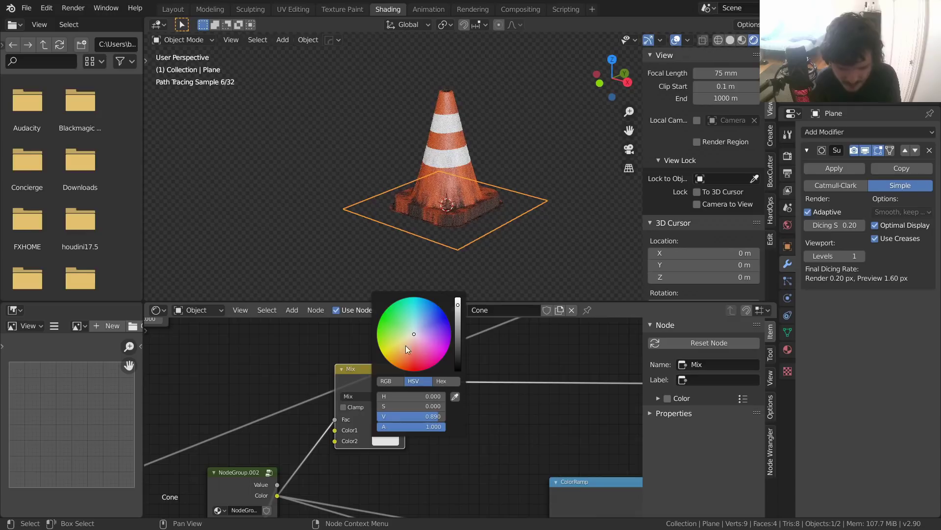
pyautogui.moveTo(413, 334); pyautogui.dragTo(411, 335)
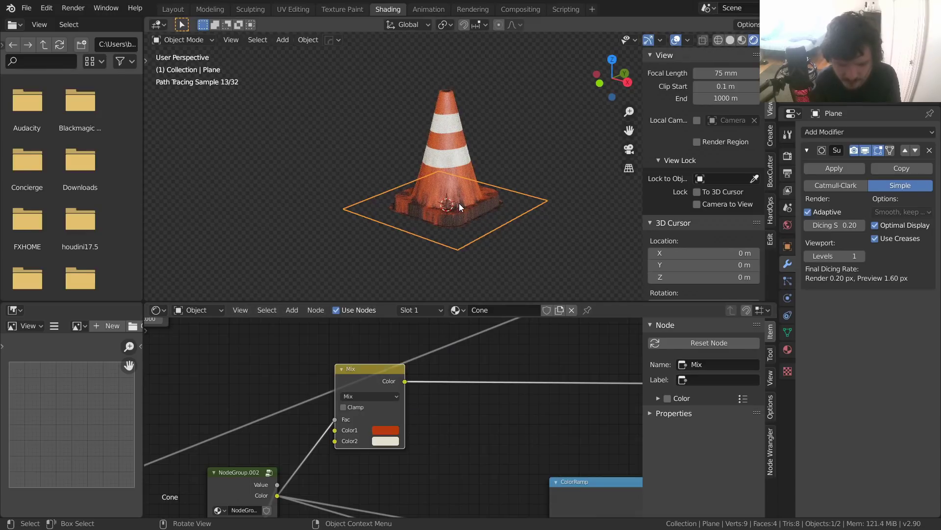
# Step: Check the new stripe color on the cone with the plane deselected, reselect the plane, and save the file
pyautogui.scroll(-4, 475, 198)
pyautogui.hotkey('alt', 'a')
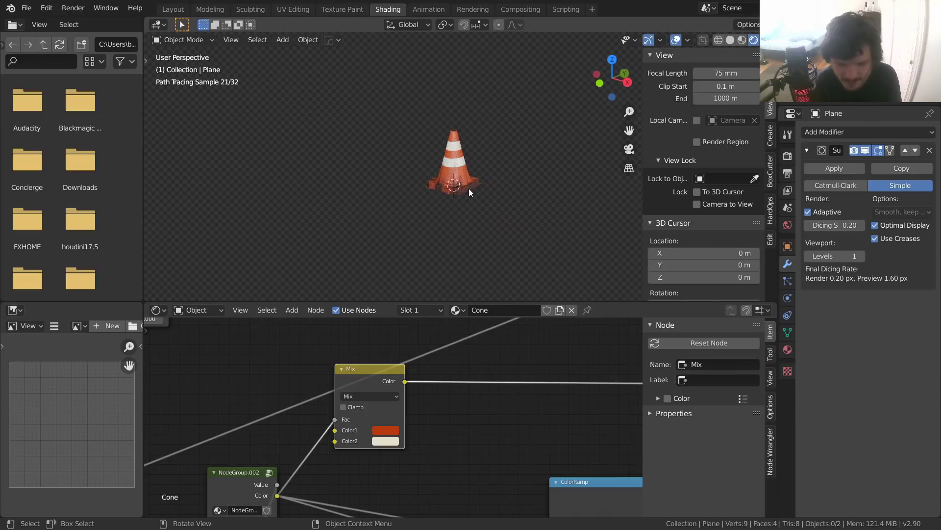
pyautogui.scroll(4, 469, 189)
pyautogui.click(467, 218)
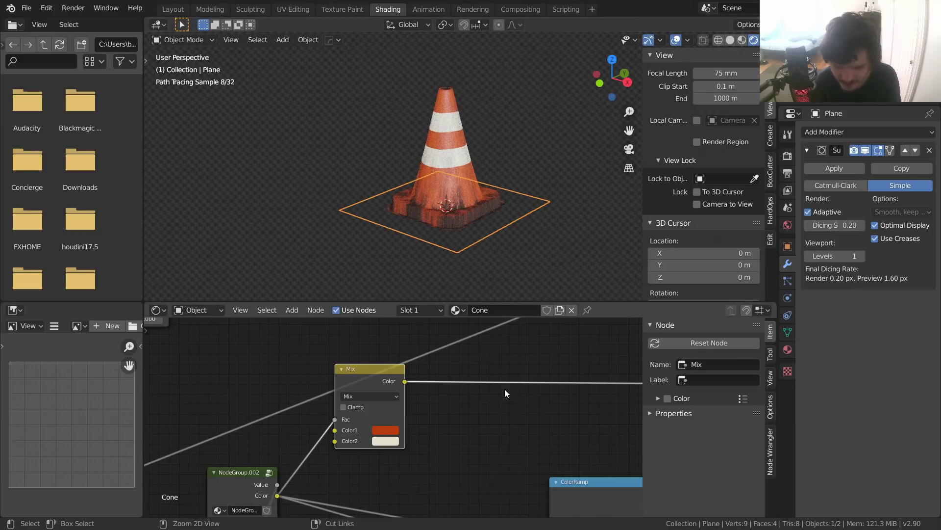
pyautogui.hotkey('ctrl', 's')
# Step: Move the Mix node feeding the Principled BSDF's Base Color clear of the neighbouring color nodes
pyautogui.scroll(-6, 507, 396)
pyautogui.moveTo(513, 407); pyautogui.dragTo(435, 394, button='middle')
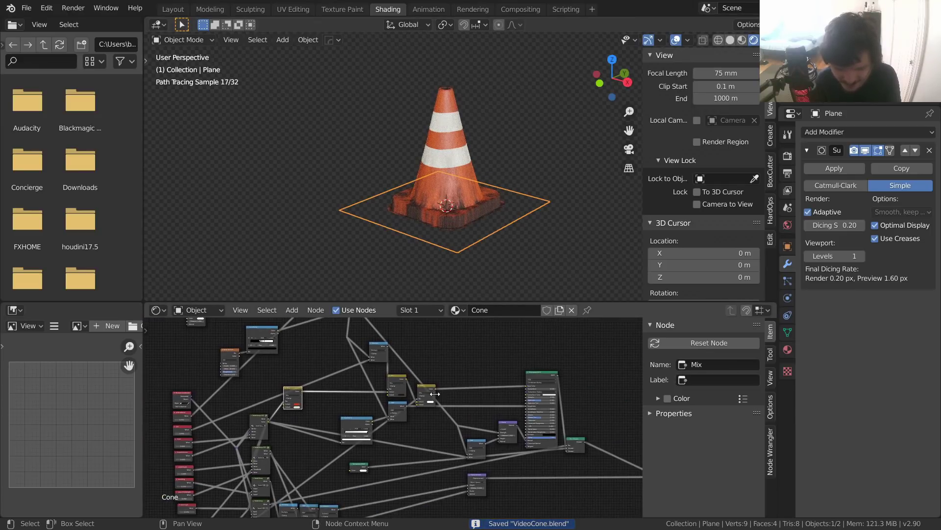
pyautogui.click(428, 392)
pyautogui.scroll(4, 481, 376)
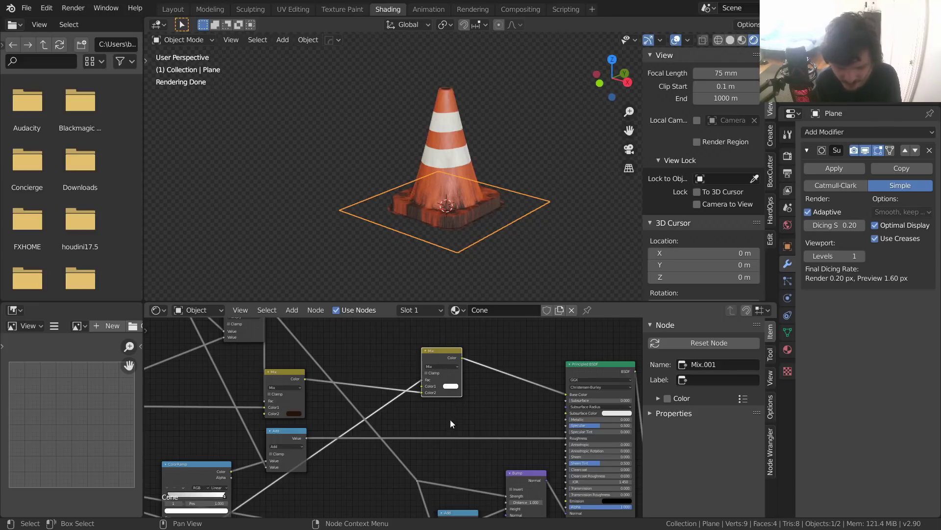
pyautogui.scroll(-2, 459, 398)
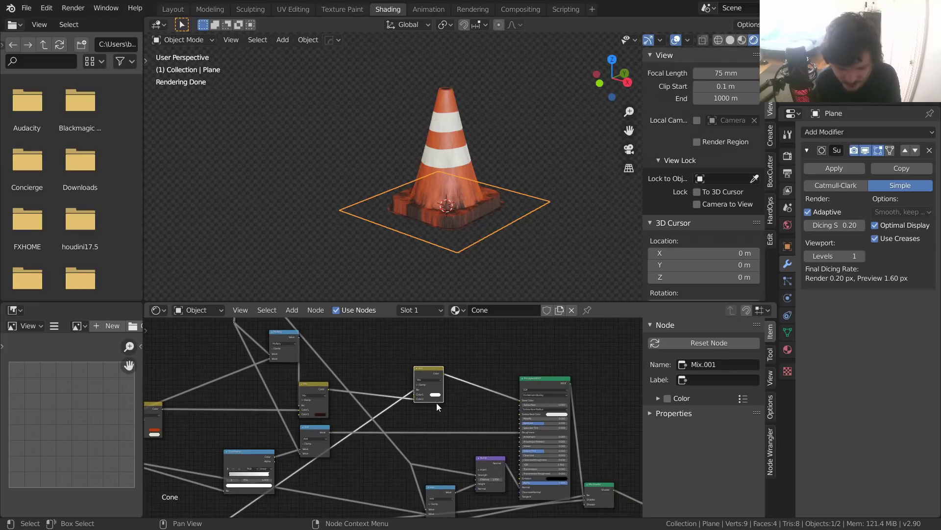
pyautogui.moveTo(429, 410); pyautogui.dragTo(398, 481, button='middle')
pyautogui.scroll(6, 429, 421)
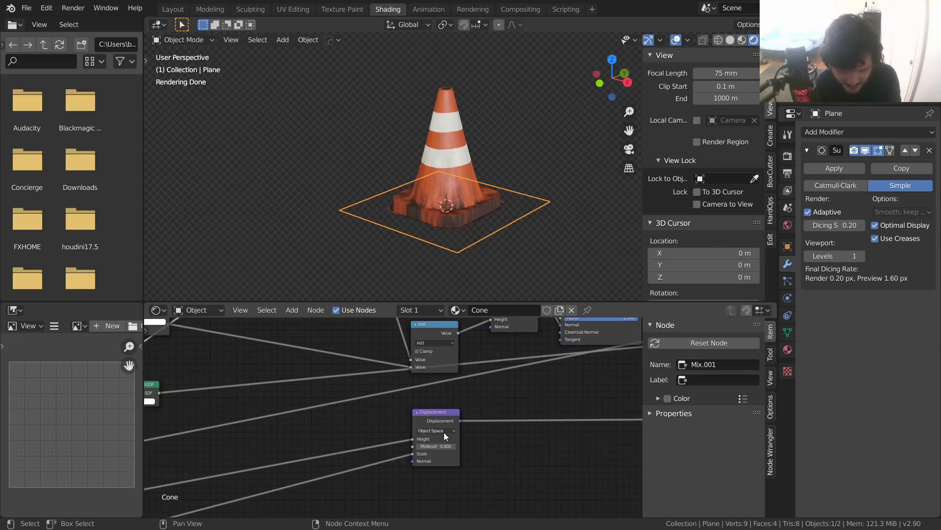
# Step: Set the transition value to 0 and view the surface of the flattened plane up close
pyautogui.click(438, 436)
pyautogui.moveTo(288, 451); pyautogui.dragTo(466, 373, button='middle')
pyautogui.scroll(-3, 456, 380)
pyautogui.moveTo(329, 423); pyautogui.dragTo(534, 362, button='middle')
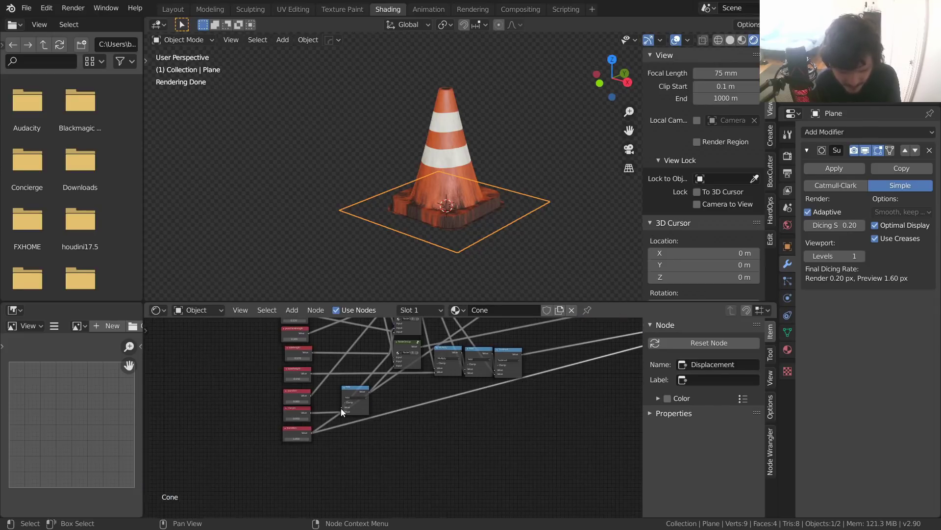
pyautogui.click(304, 428)
pyautogui.moveTo(397, 446); pyautogui.dragTo(284, 484, button='middle')
pyautogui.scroll(-1, 412, 443)
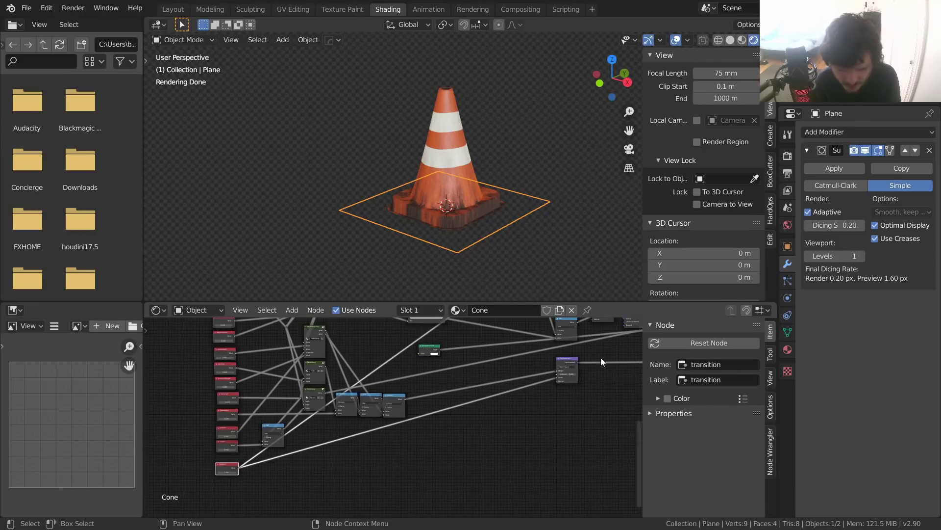
pyautogui.moveTo(539, 402); pyautogui.dragTo(442, 498, button='middle')
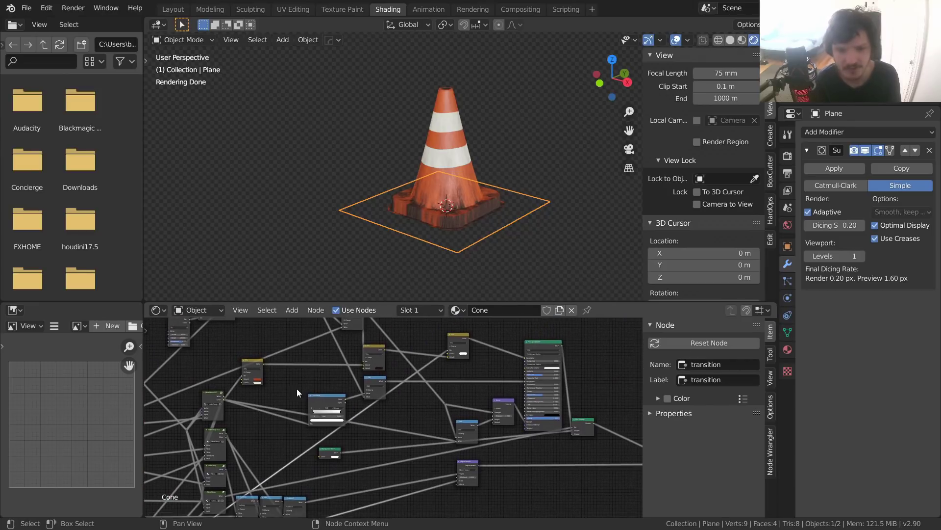
pyautogui.moveTo(278, 445); pyautogui.dragTo(507, 348, button='middle')
pyautogui.scroll(5, 395, 421)
pyautogui.moveTo(339, 464); pyautogui.dragTo(365, 371, button='middle')
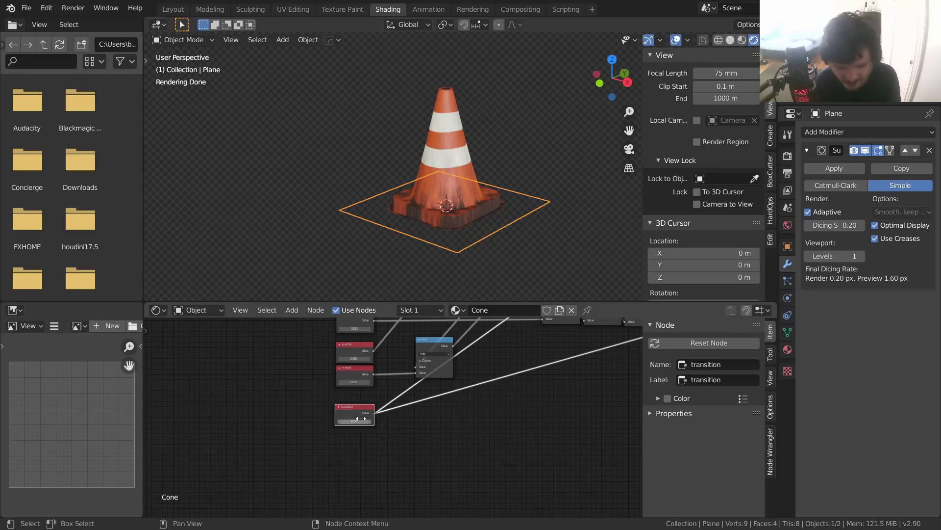
pyautogui.moveTo(361, 418); pyautogui.dragTo(362, 418)
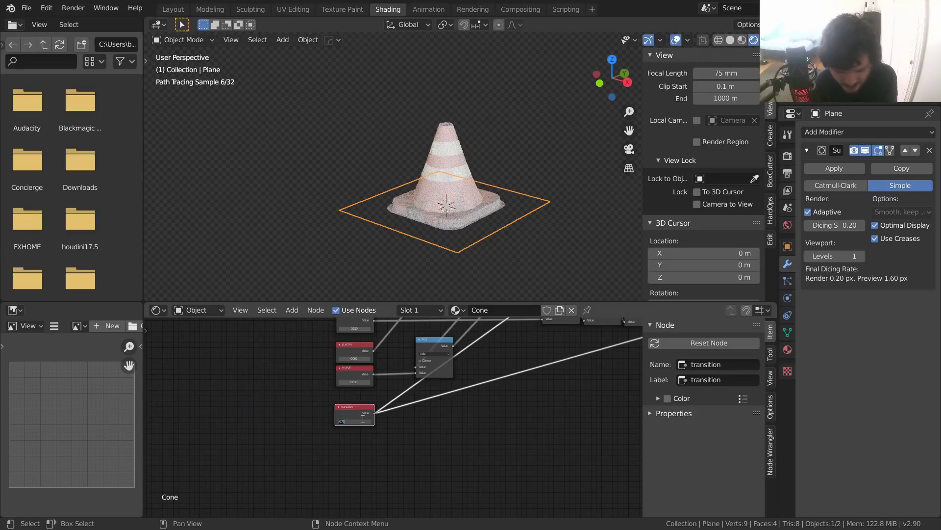
pyautogui.write('0')
pyautogui.press('Return')
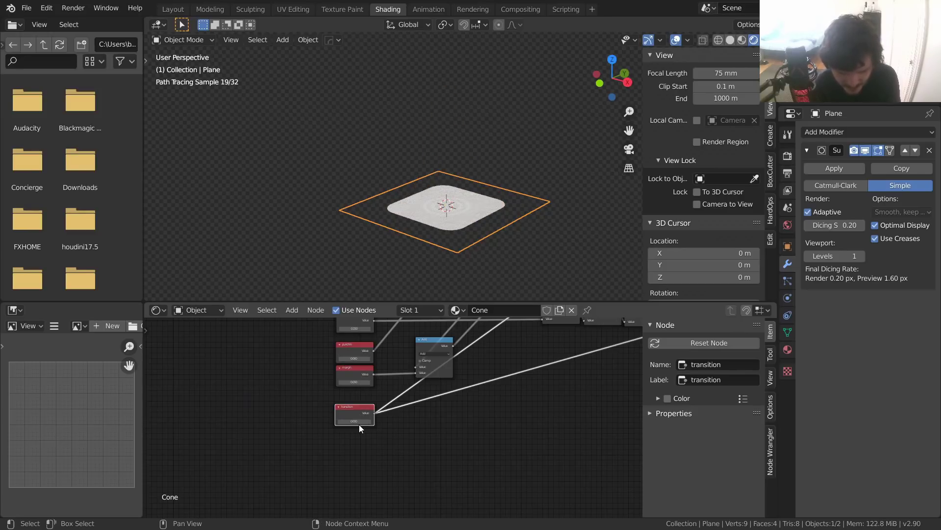
pyautogui.scroll(4, 453, 234)
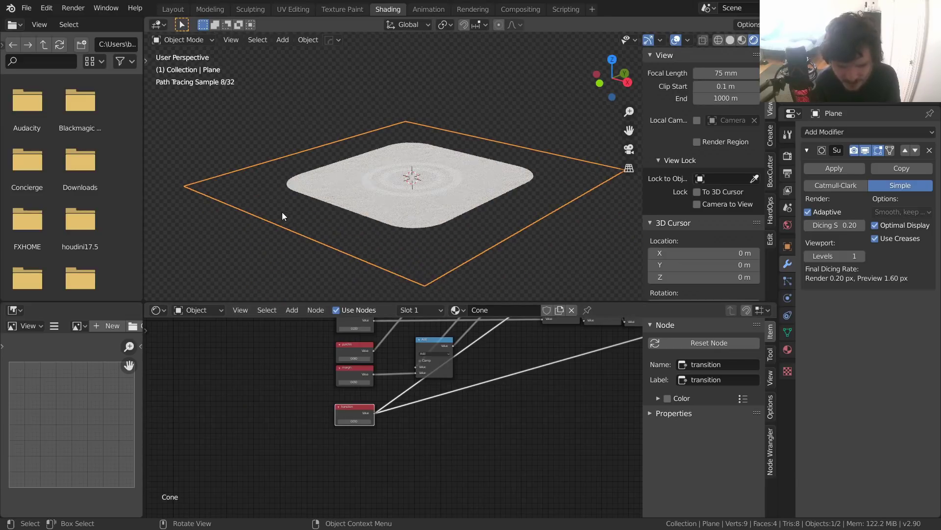
pyautogui.scroll(3, 437, 175)
pyautogui.moveTo(424, 176); pyautogui.dragTo(400, 218, button='middle')
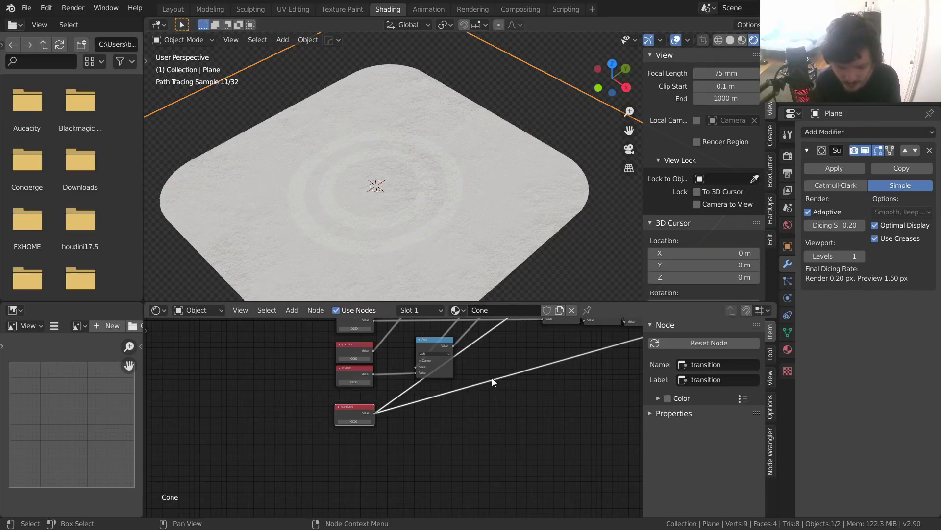
# Step: Remove the Mix node feeding the Principled BSDF's Base Color and link the preceding dark-color Mix node's Color output there instead
pyautogui.scroll(-1, 495, 368)
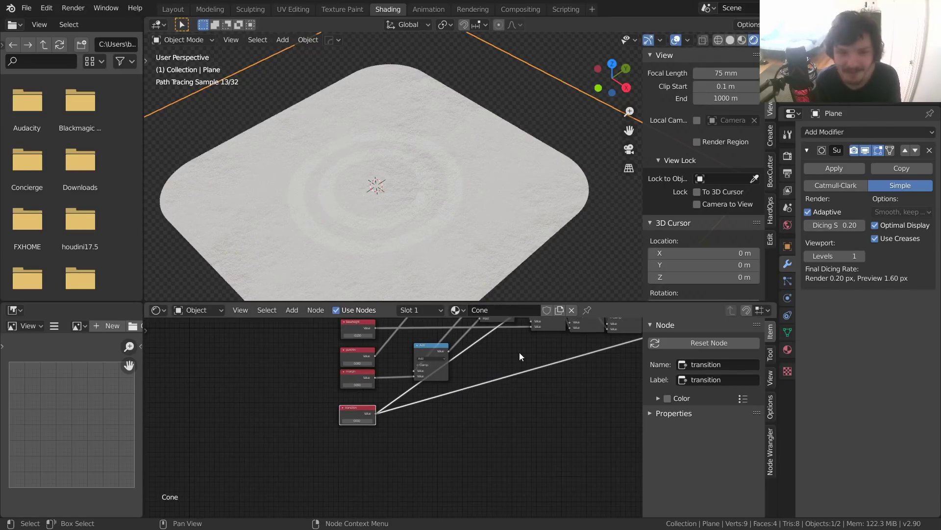
pyautogui.scroll(-3, 550, 371)
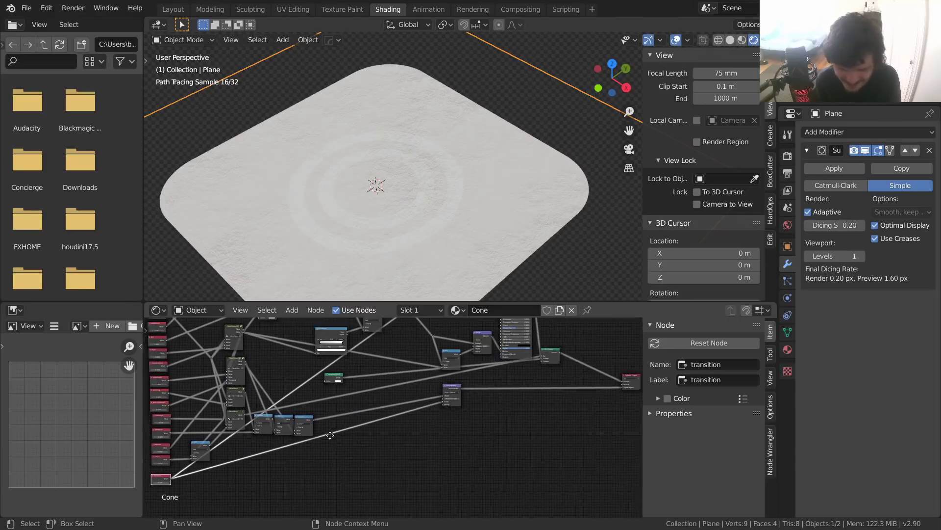
pyautogui.moveTo(427, 373); pyautogui.dragTo(407, 423, button='middle')
pyautogui.scroll(3, 364, 375)
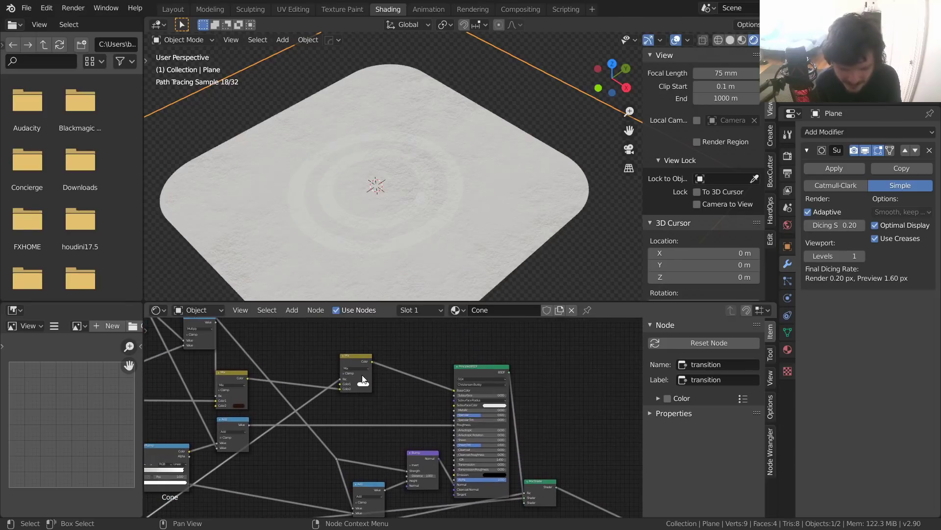
pyautogui.click(356, 358)
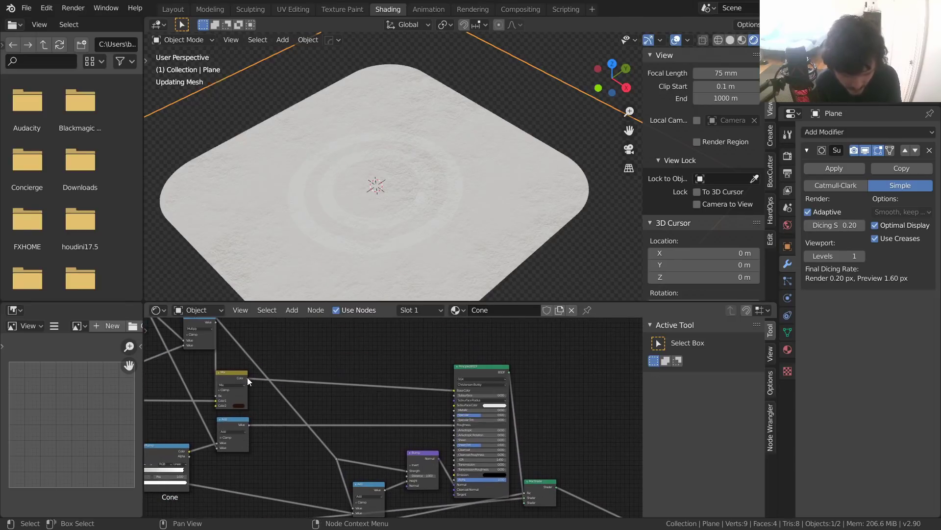
pyautogui.moveTo(423, 392); pyautogui.dragTo(335, 322, button='middle')
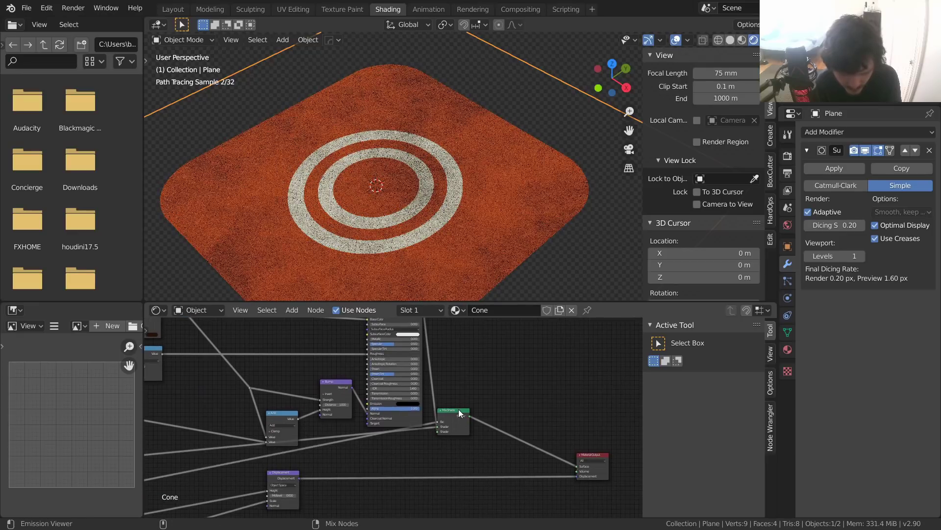
# Step: Restore the transition value to 1 and save the file
pyautogui.moveTo(283, 419); pyautogui.dragTo(535, 430, button='middle')
pyautogui.press('Return')
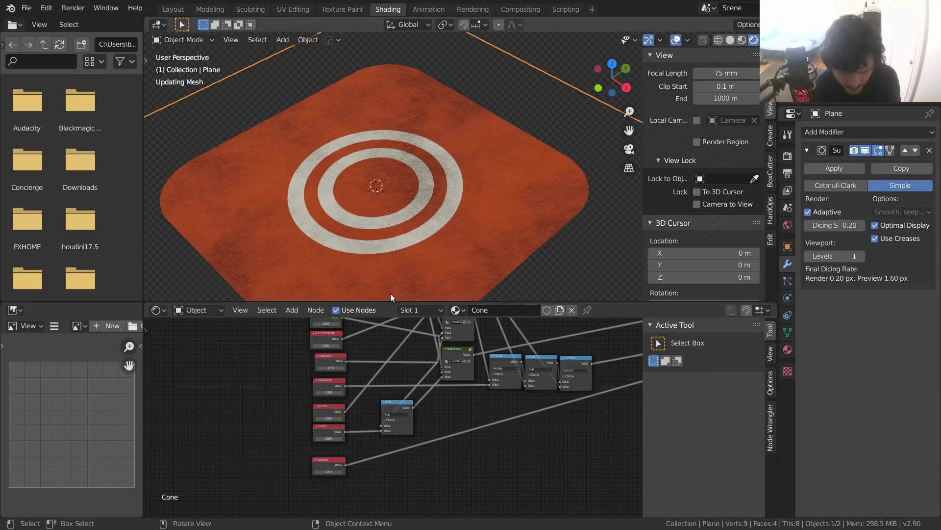
pyautogui.scroll(-6, 403, 183)
pyautogui.hotkey('ctrl', 's')
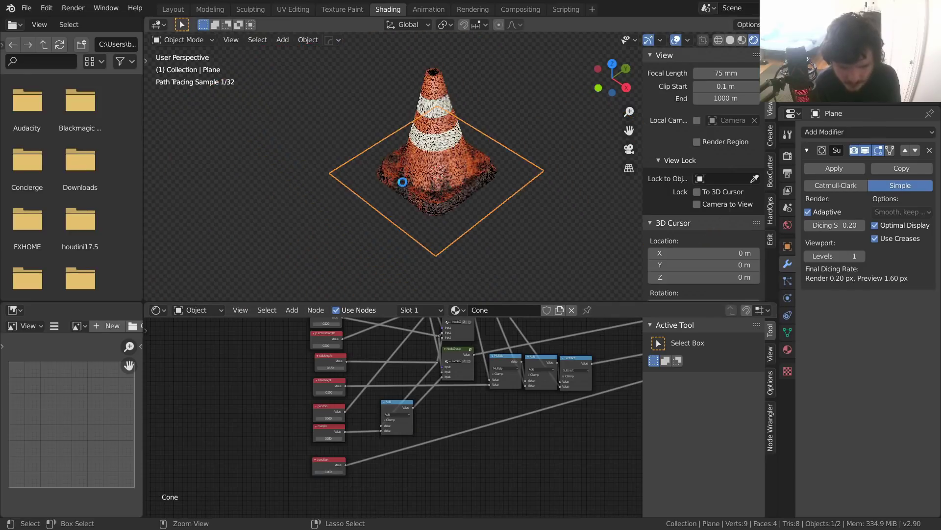
pyautogui.moveTo(560, 486); pyautogui.dragTo(295, 328, button='middle')
pyautogui.moveTo(540, 364); pyautogui.dragTo(308, 442, button='middle')
pyautogui.hotkey('ctrl', 's')
# Step: Move the Mix Shader node farther away from the Principled BSDF
pyautogui.moveTo(516, 383); pyautogui.dragTo(360, 406, button='middle')
pyautogui.click(368, 405)
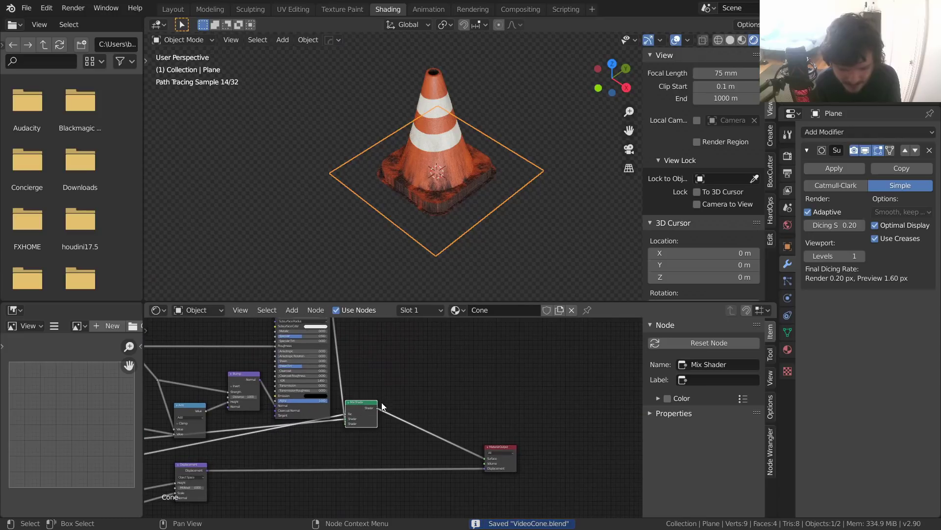
pyautogui.moveTo(362, 405); pyautogui.dragTo(383, 393)
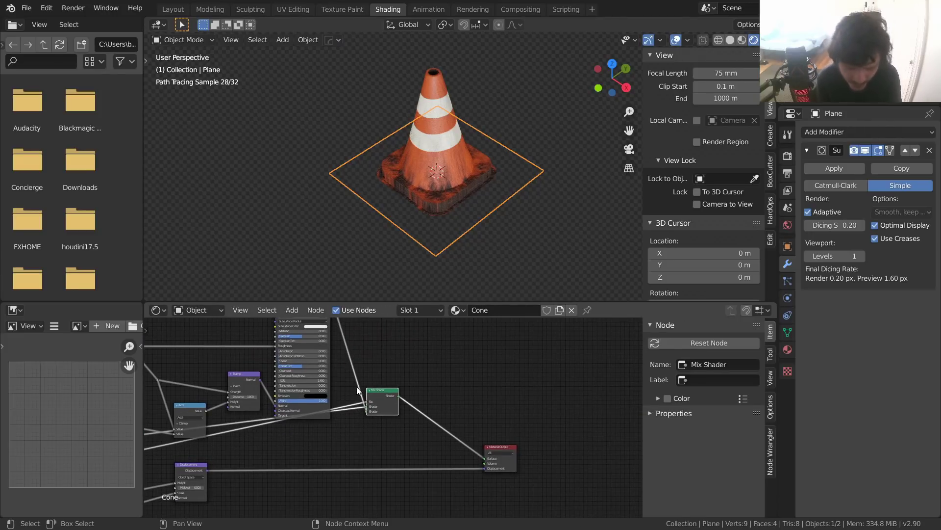
# Step: Survey the whole node tree by selecting the value nodes and neighbouring node groups in turn, and deselect everything
pyautogui.scroll(-2, 397, 416)
pyautogui.press('Home')
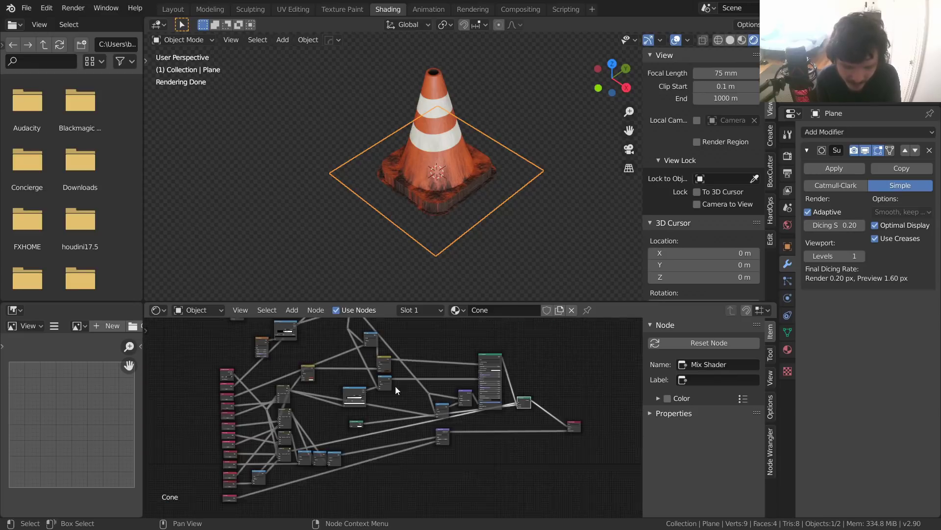
pyautogui.moveTo(219, 363); pyautogui.dragTo(243, 499)
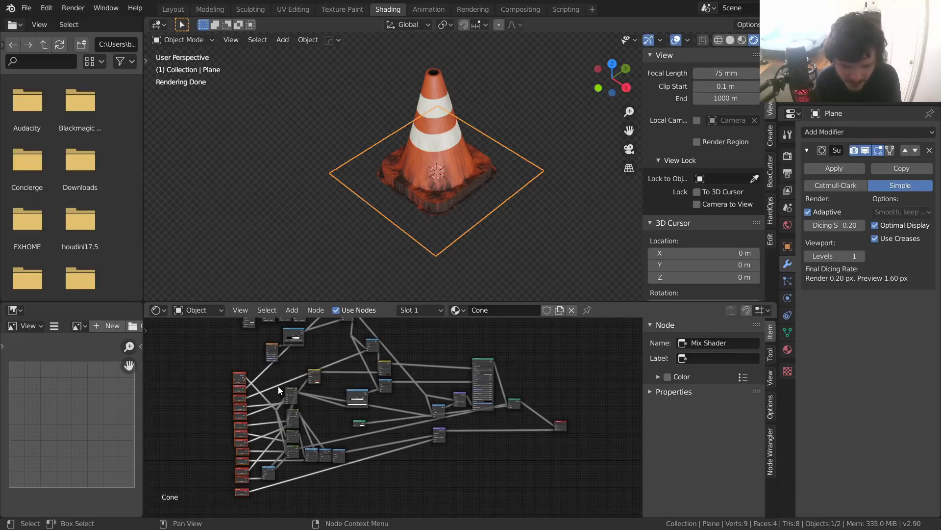
pyautogui.moveTo(278, 384); pyautogui.dragTo(296, 450)
pyautogui.moveTo(349, 332); pyautogui.dragTo(383, 453)
pyautogui.moveTo(447, 334); pyautogui.dragTo(489, 446)
pyautogui.click(505, 463)
pyautogui.moveTo(529, 412); pyautogui.dragTo(442, 416, button='middle')
pyautogui.scroll(6, 442, 417)
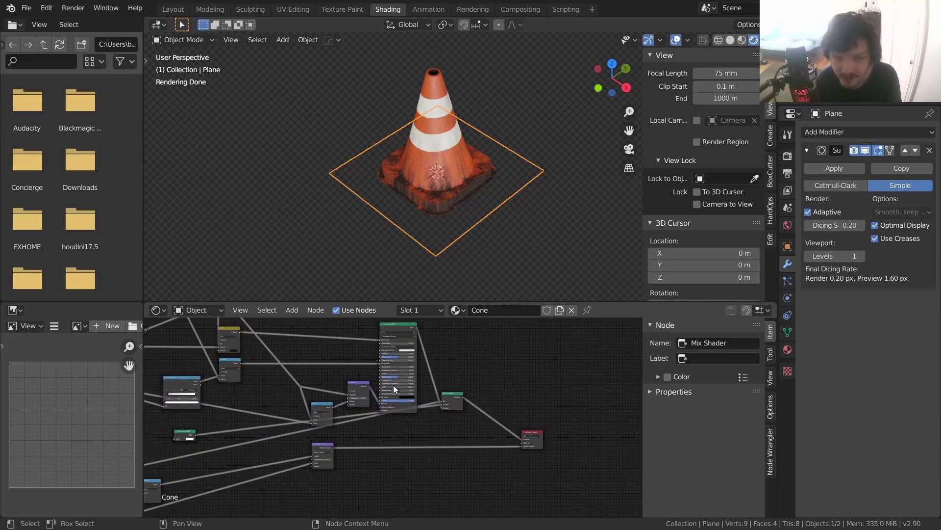
# Step: Duplicate the Mix Shader and insert the copy between the original and the Material Output
pyautogui.scroll(2, 394, 388)
pyautogui.click(474, 385)
pyautogui.hotkey('shift', 'd')
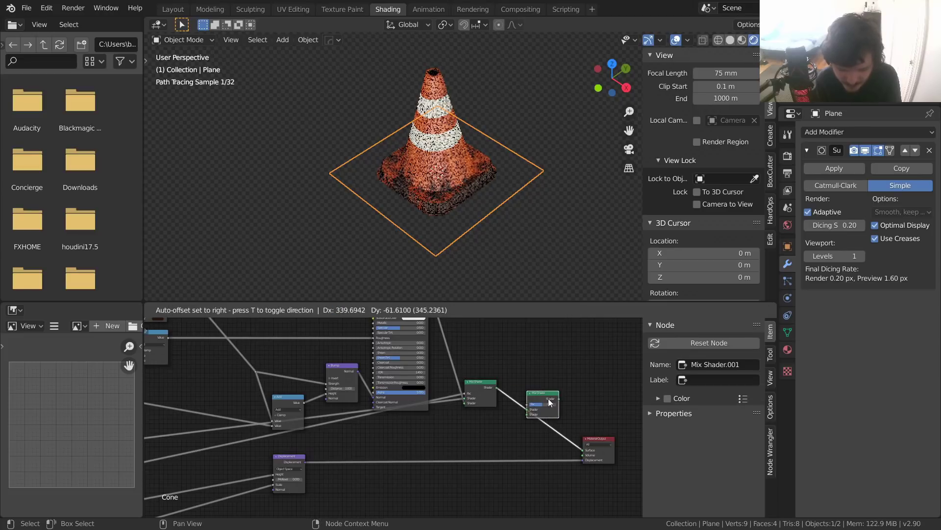
pyautogui.click(549, 402)
pyautogui.scroll(2, 549, 402)
# Step: Add a Diffuse BSDF below the first Mix Shader and connect it to the new Mix Shader's second shader input
pyautogui.hotkey('ctrl', 'f')
pyautogui.write('di')
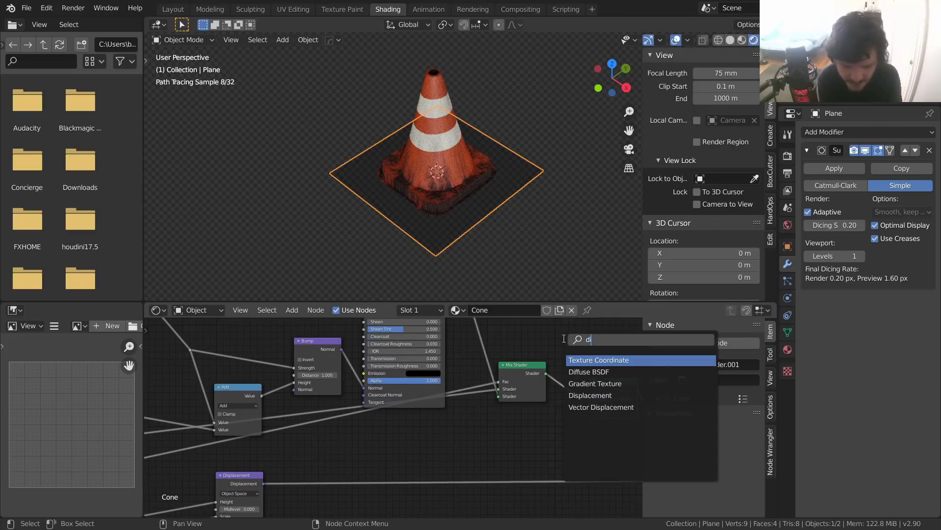
pyautogui.click(589, 372)
pyautogui.click(534, 393)
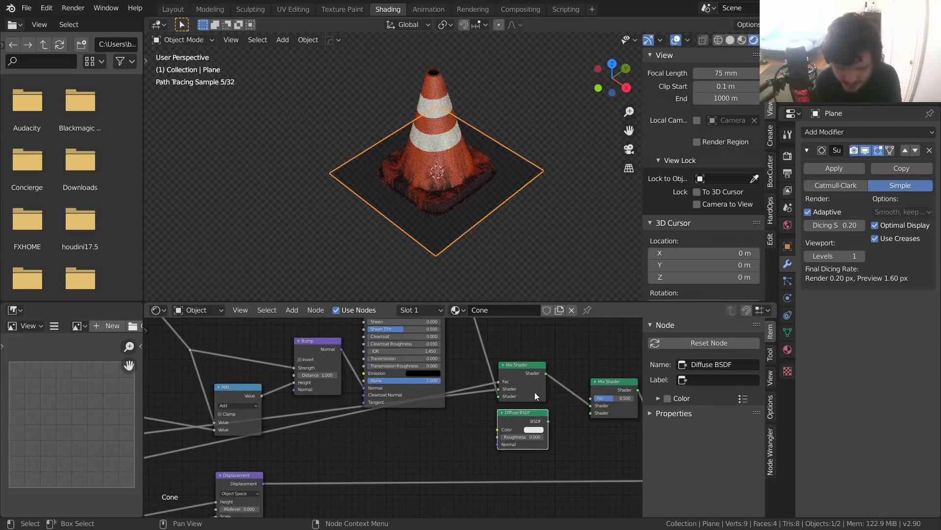
pyautogui.moveTo(534, 393); pyautogui.dragTo(466, 434, button='middle')
pyautogui.moveTo(470, 435); pyautogui.dragTo(514, 427)
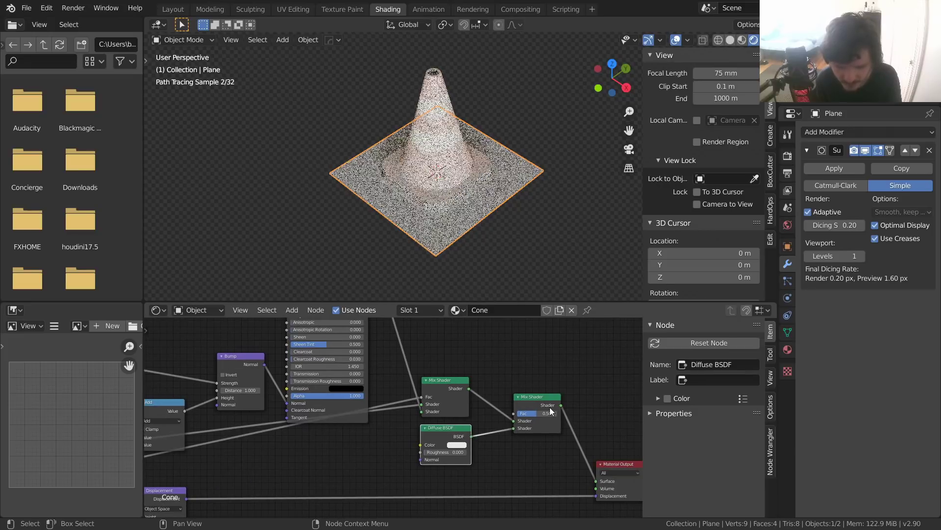
# Step: Set the new Mix Shader's factor to 1 and move the first Mix Shader clear of the Diffuse BSDF
pyautogui.moveTo(560, 406); pyautogui.dragTo(559, 411)
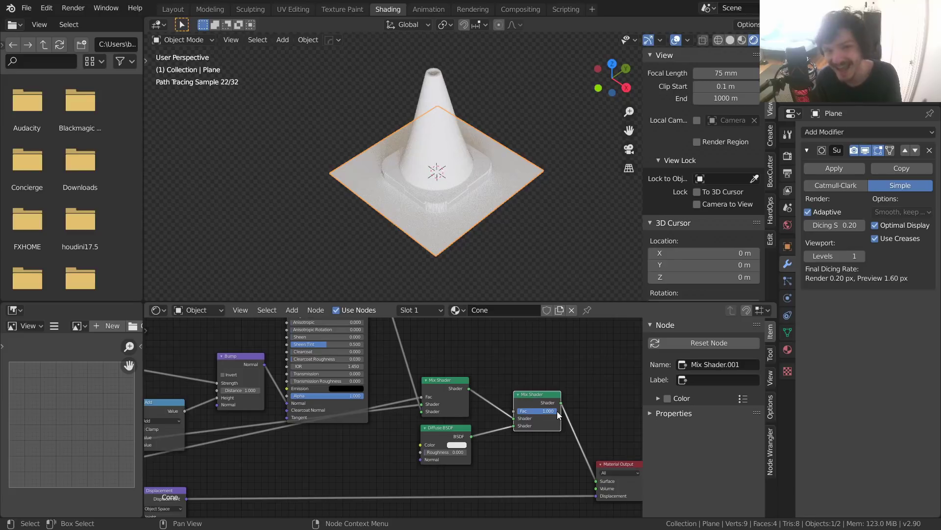
pyautogui.moveTo(440, 383); pyautogui.dragTo(507, 393, button='middle')
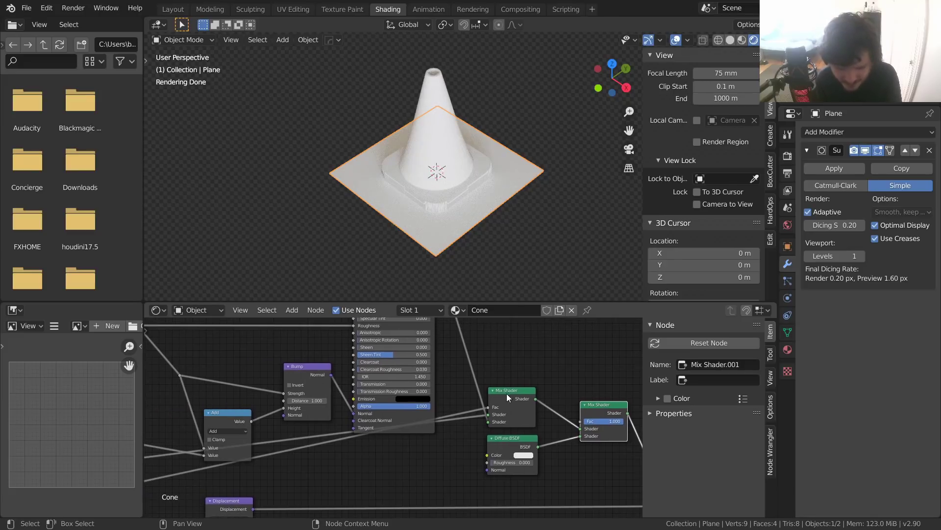
pyautogui.moveTo(507, 393); pyautogui.dragTo(492, 366)
pyautogui.moveTo(515, 388); pyautogui.dragTo(409, 382, button='middle')
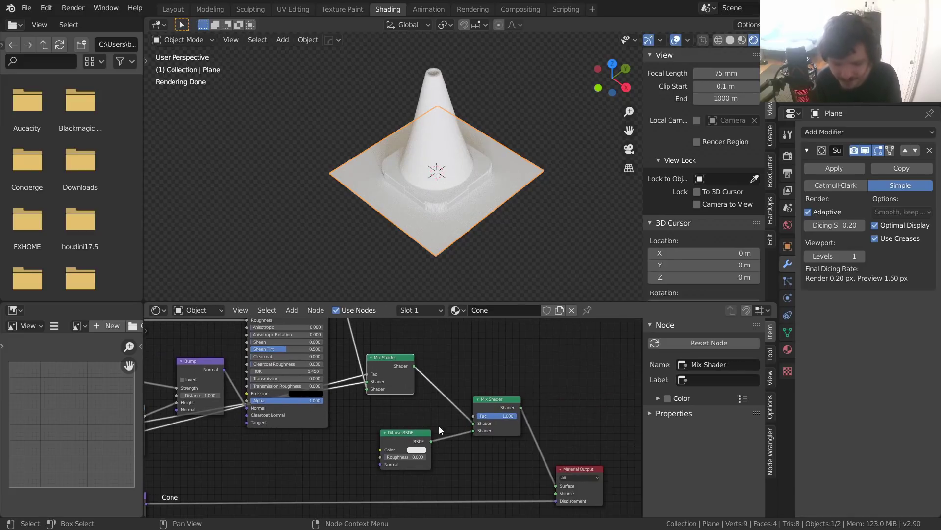
pyautogui.moveTo(505, 416)
pyautogui.mouseDown()
pyautogui.moveTo(477, 416)
pyautogui.moveTo(517, 415)
pyautogui.mouseUp()
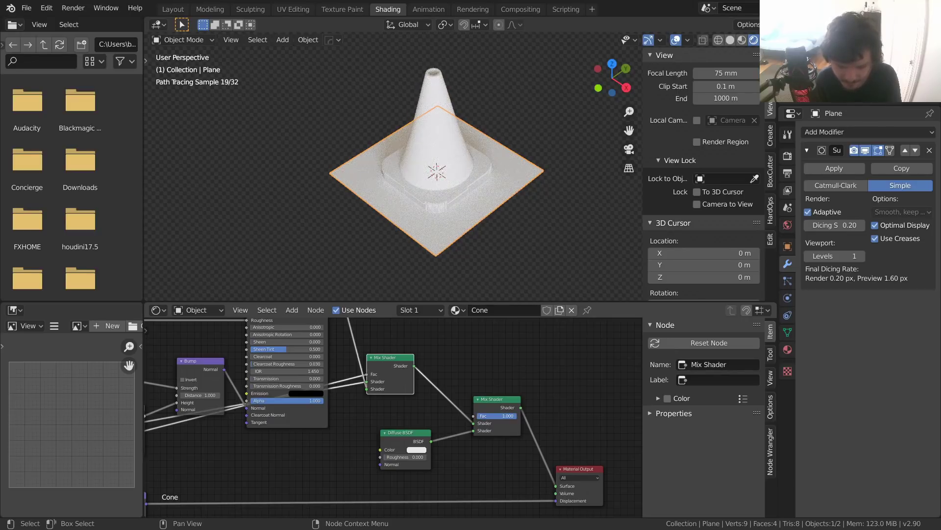
# Step: Connect the transition value node to the Fac input of the new Mix Shader
pyautogui.scroll(-5, 431, 426)
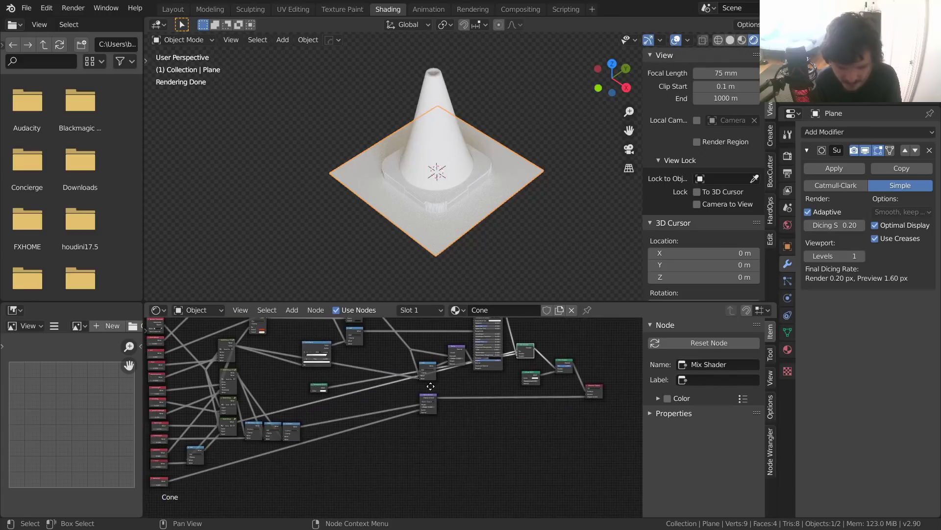
pyautogui.moveTo(201, 475); pyautogui.dragTo(589, 362)
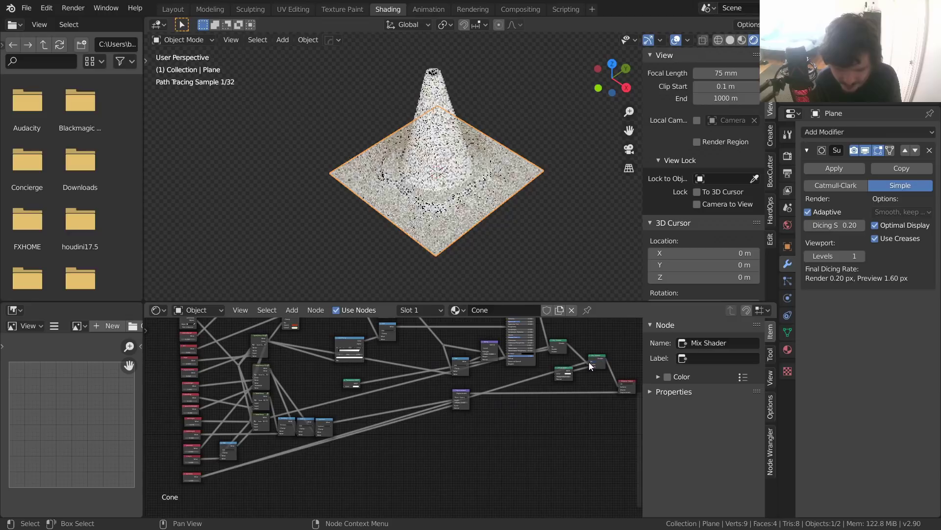
pyautogui.moveTo(589, 362); pyautogui.dragTo(442, 396, button='middle')
pyautogui.scroll(2, 390, 404)
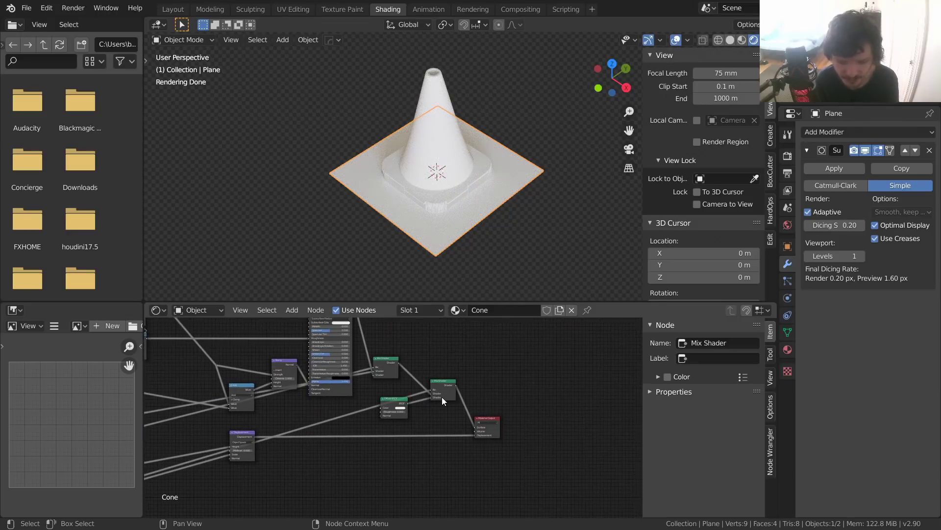
# Step: Move the new Mix Shader away from the Diffuse BSDF and swap its two shader inputs
pyautogui.scroll(5, 443, 395)
pyautogui.click(413, 405)
pyautogui.moveTo(413, 404); pyautogui.dragTo(430, 363)
pyautogui.hotkey('alt', 's')
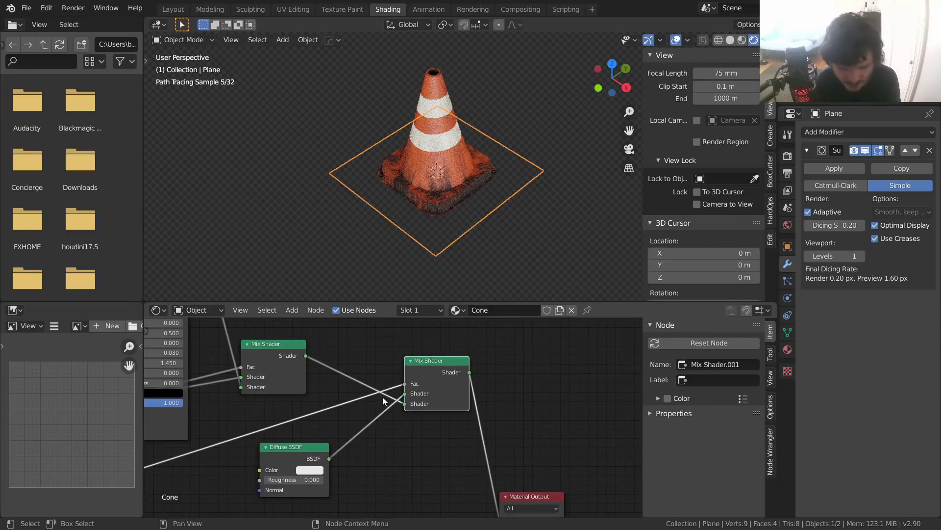
# Step: Switch the viewport to the camera view of the cone and save the file
pyautogui.moveTo(341, 405); pyautogui.dragTo(406, 367, button='middle')
pyautogui.scroll(-5, 453, 169)
pyautogui.moveTo(330, 411); pyautogui.dragTo(560, 333, button='middle')
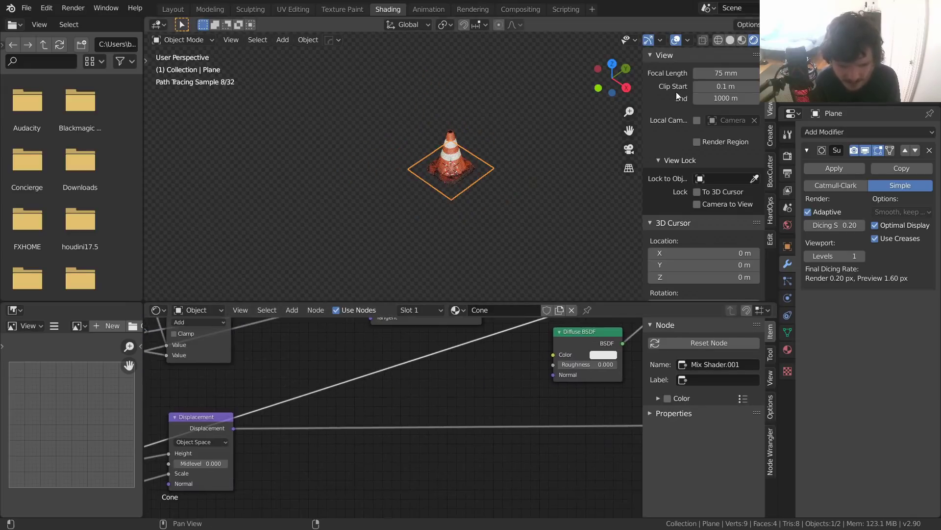
pyautogui.click(626, 148)
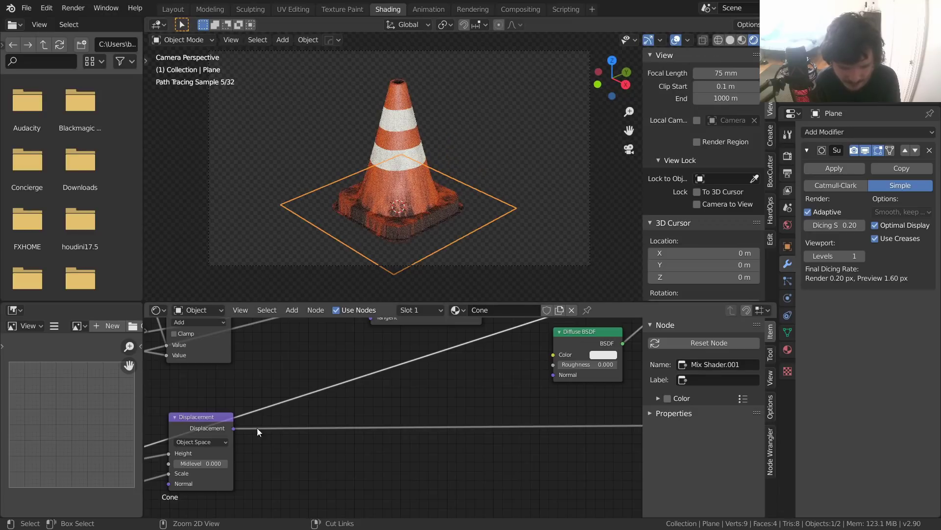
pyautogui.hotkey('ctrl', 's')
pyautogui.moveTo(257, 428); pyautogui.dragTo(578, 343, button='middle')
pyautogui.scroll(-3, 352, 392)
pyautogui.moveTo(352, 389); pyautogui.dragTo(474, 374, button='middle')
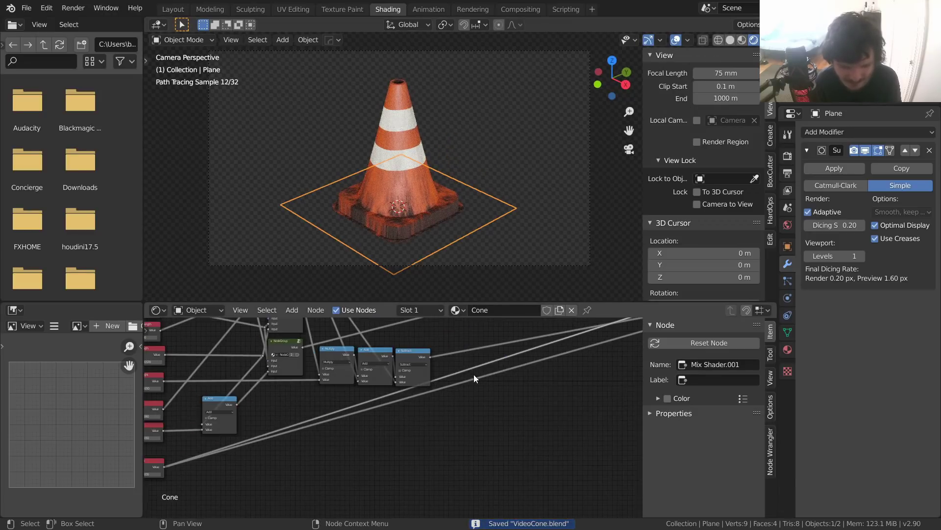
# Step: Reset the transition value to 0, try raising it to about 1.03, undo that change and save the file
pyautogui.scroll(3, 470, 383)
pyautogui.scroll(1, 332, 464)
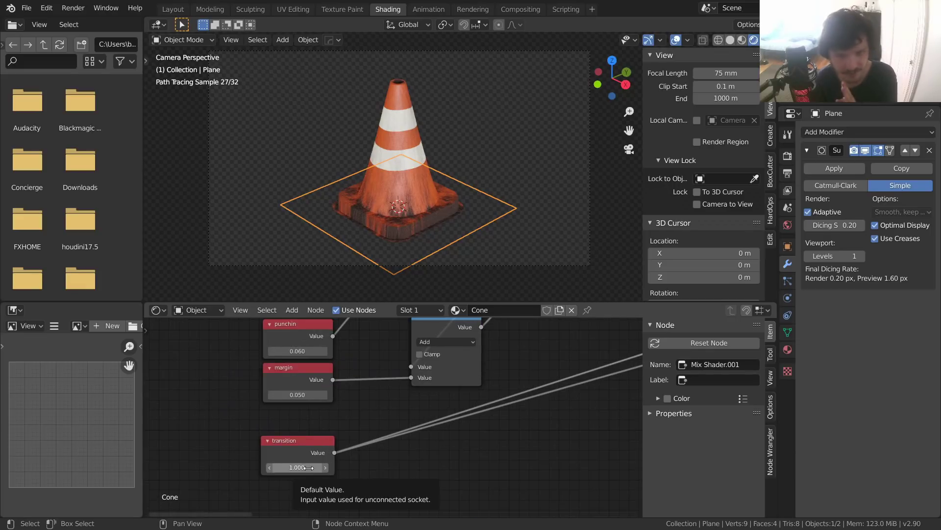
pyautogui.press('BackSpace')
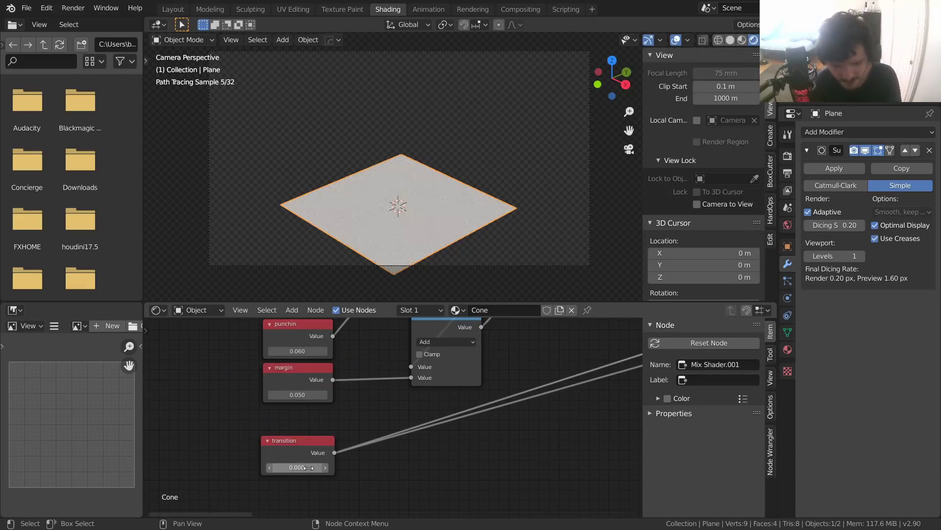
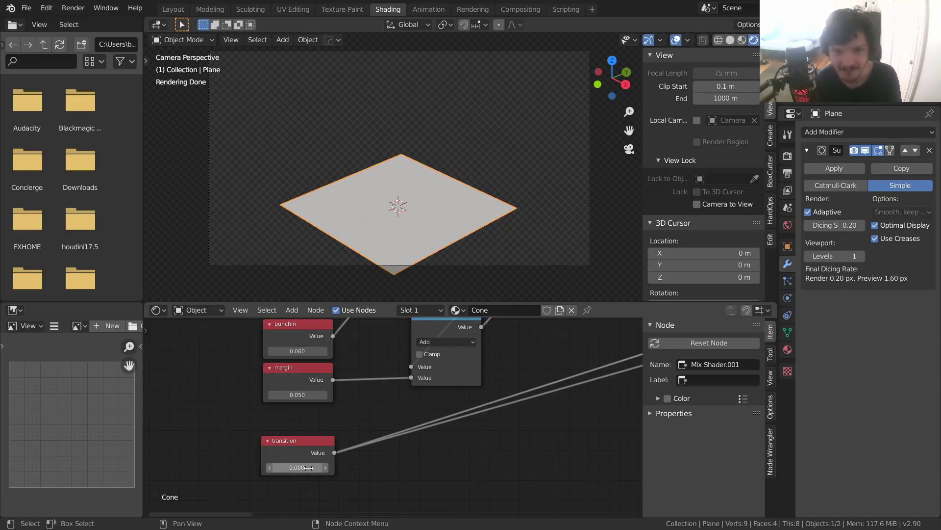
pyautogui.keyDown('shift'); pyautogui.moveTo(306, 468); pyautogui.dragTo(327, 468); pyautogui.keyUp('shift')
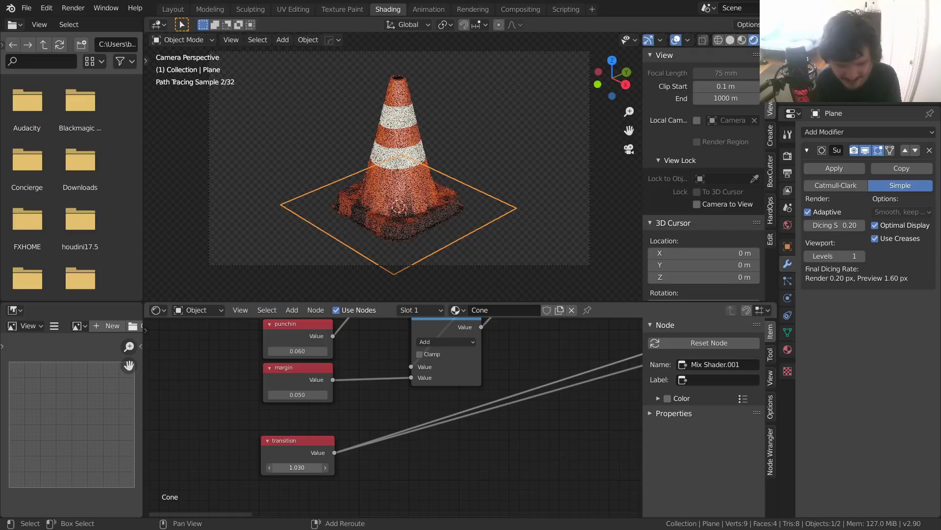
pyautogui.hotkey('ctrl', 'z')
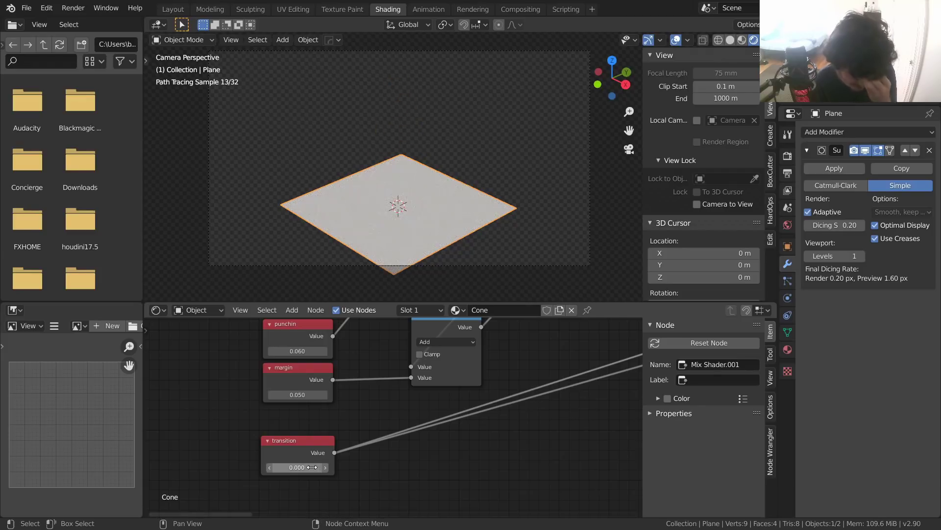
pyautogui.hotkey('ctrl', 's')
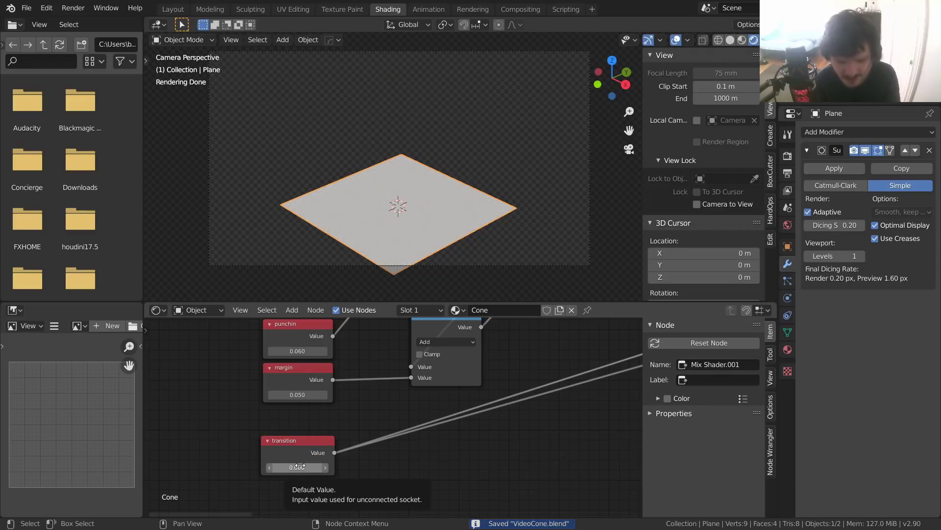
# Step: Preview the cone's growth with the transition value set to 0.2, 0.4 and 0.6 in turn
pyautogui.click(299, 466)
pyautogui.write('.2')
pyautogui.press('Return')
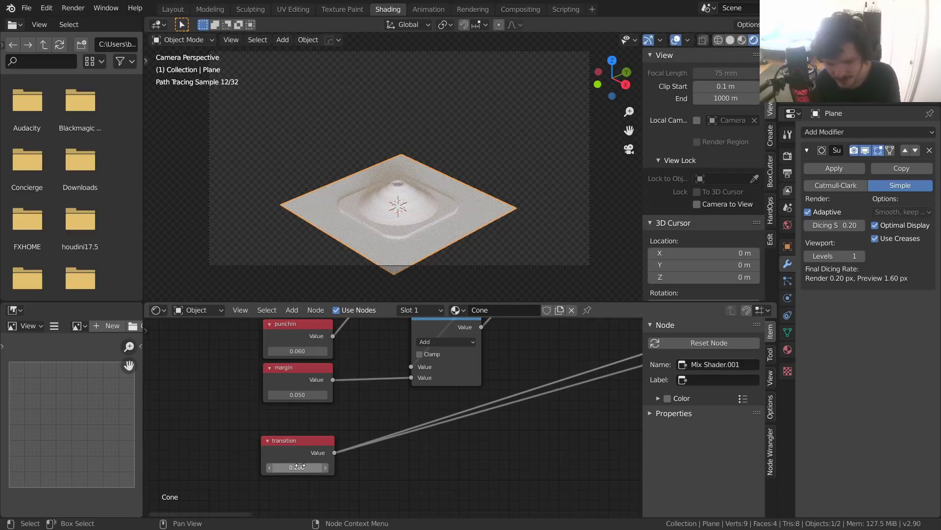
pyautogui.click(301, 466)
pyautogui.write('.4')
pyautogui.press('Return')
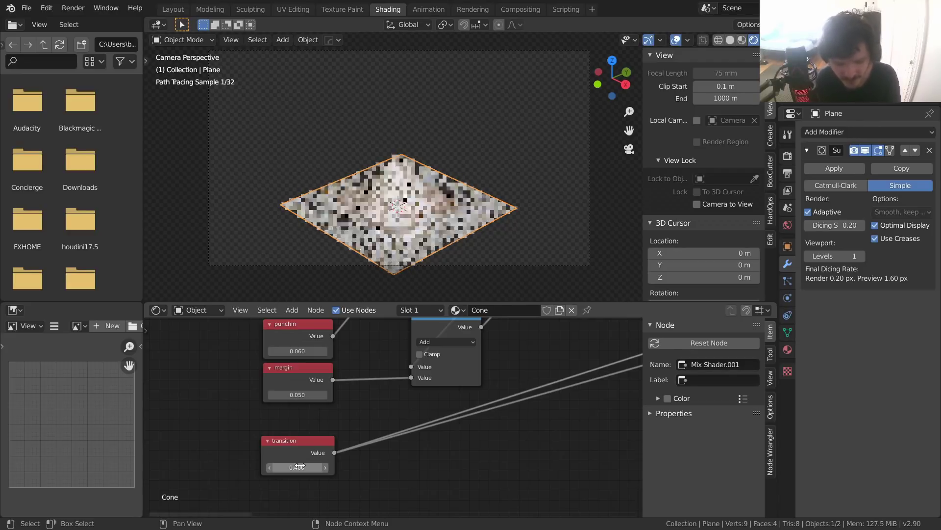
pyautogui.click(300, 467)
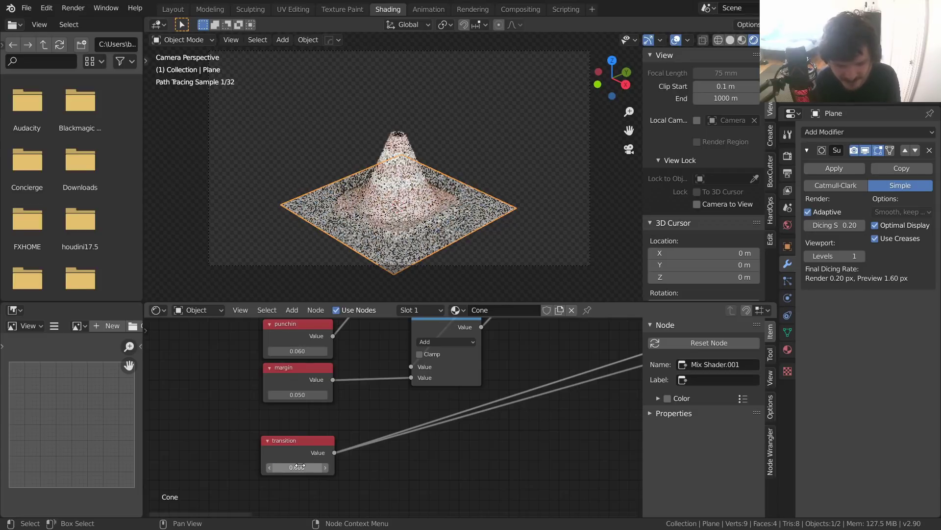
# Step: Preview the shader blend with the transition value set to 0.8 and 0.9 in turn
pyautogui.click(300, 466)
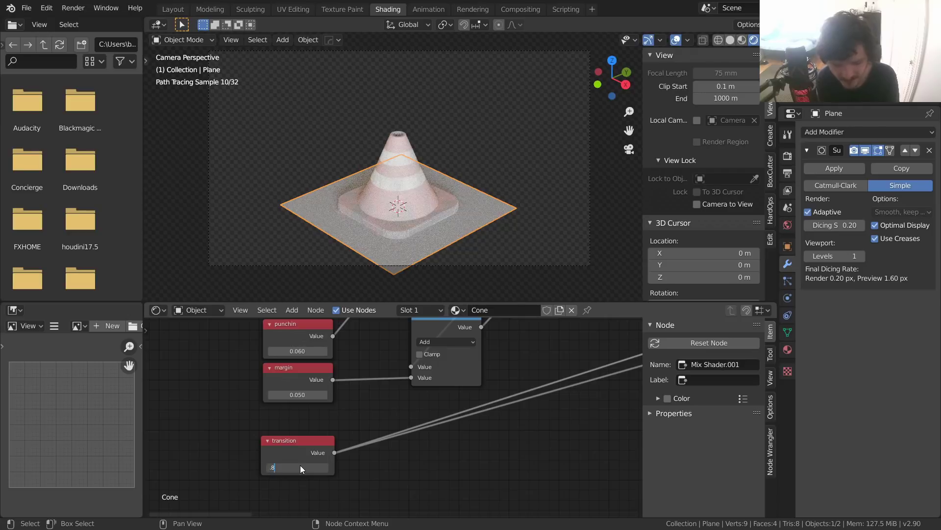
pyautogui.write('.8')
pyautogui.press('Return')
pyautogui.click(301, 467)
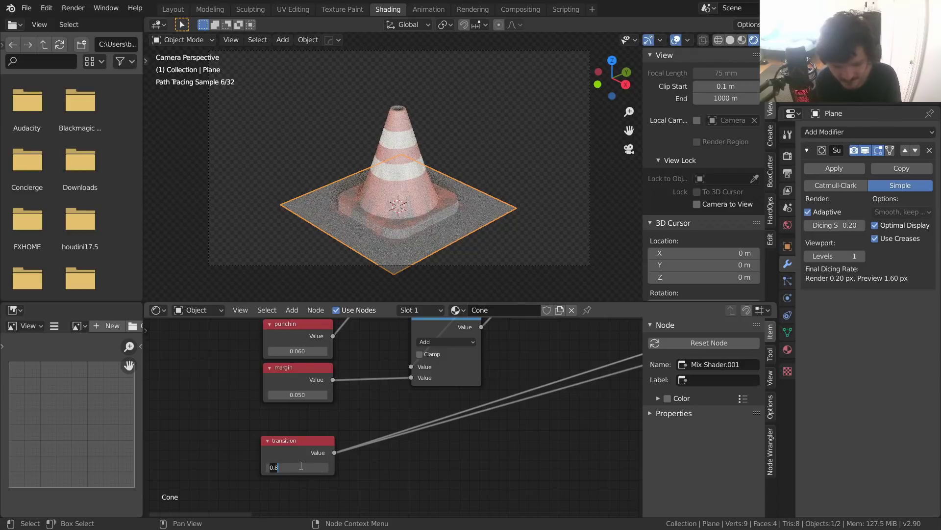
pyautogui.write('.9')
pyautogui.press('Return')
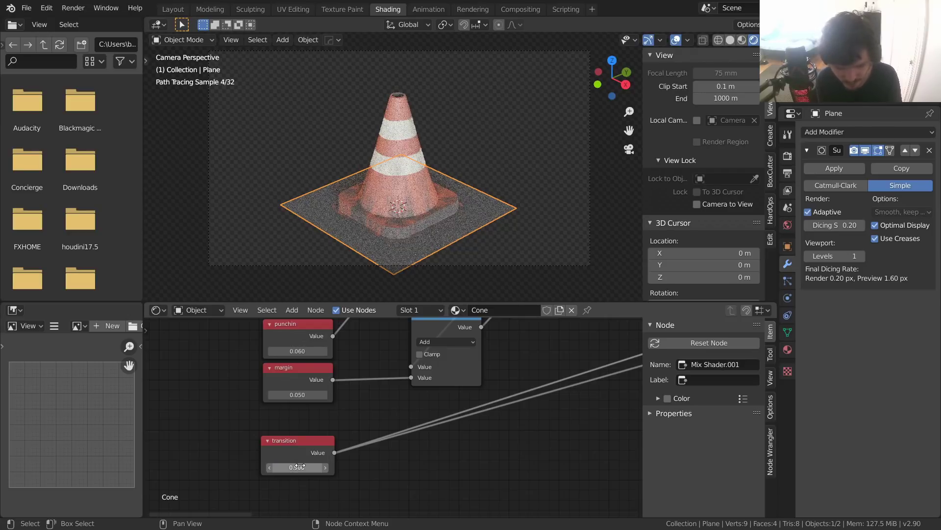
# Step: Set the transition value to 1, deselect the plane and save the file
pyautogui.click(300, 466)
pyautogui.write('1')
pyautogui.press('Return')
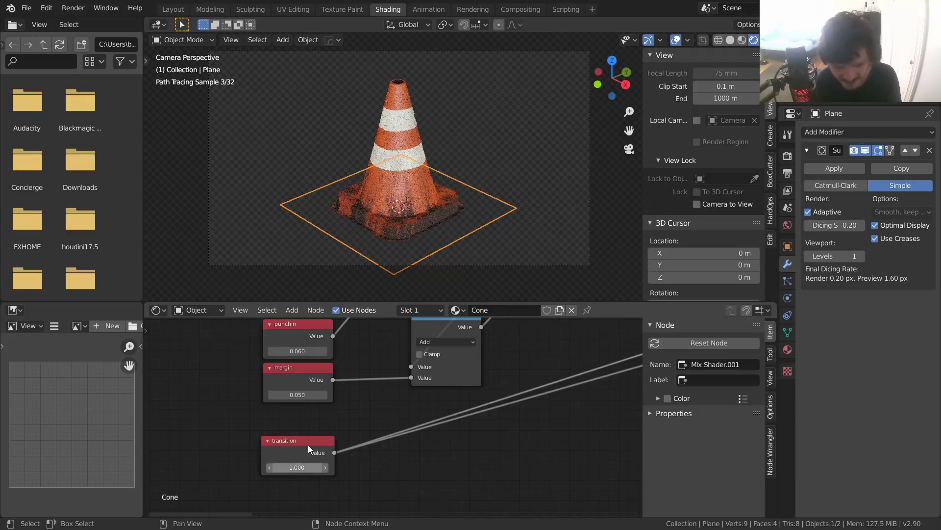
pyautogui.click(512, 134)
pyautogui.hotkey('ctrl', 's')
# Step: Look over the whole Cone node tree with nothing selected and save the file
pyautogui.scroll(-3, 469, 359)
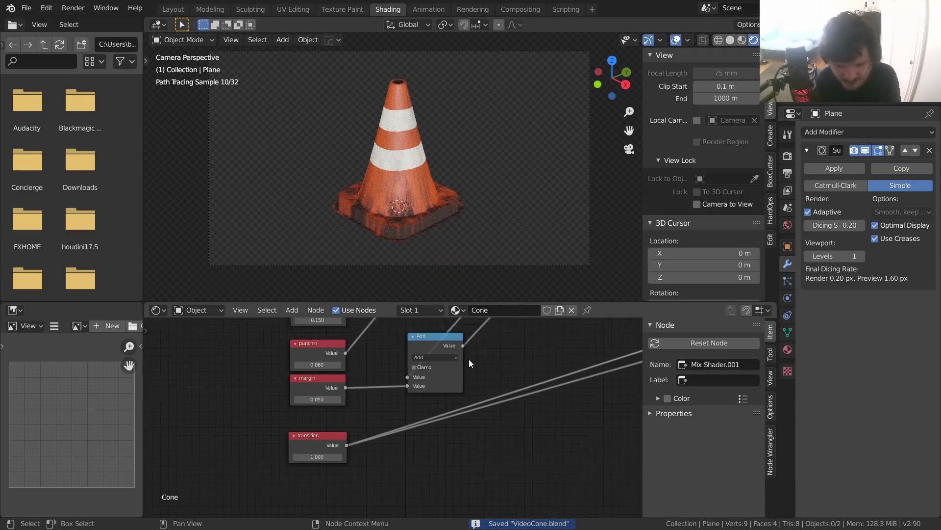
pyautogui.moveTo(557, 356); pyautogui.dragTo(146, 513, button='middle')
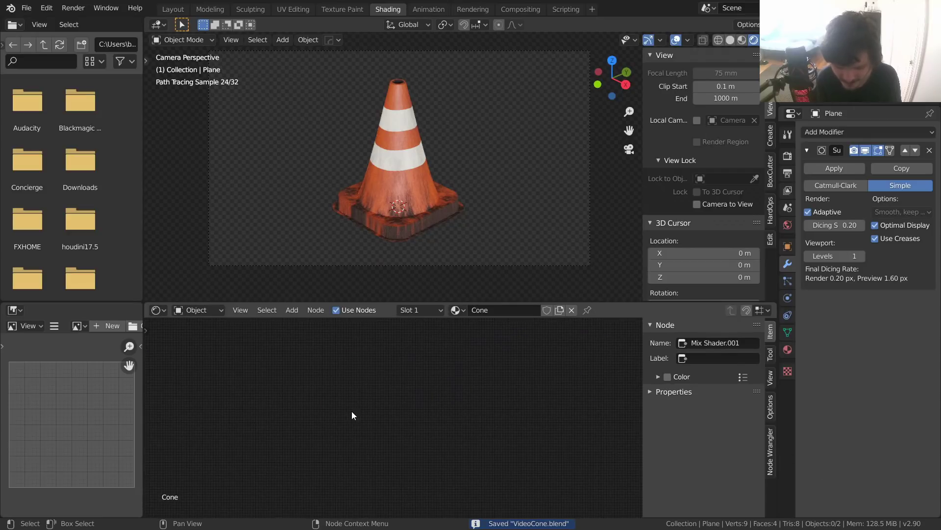
pyautogui.press('Home')
pyautogui.hotkey('alt', 'a')
pyautogui.scroll(12, 446, 410)
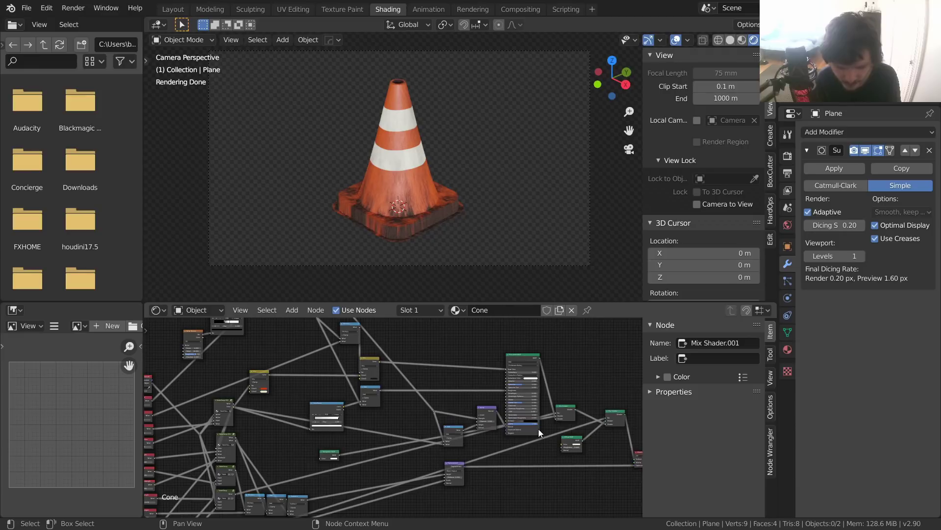
pyautogui.scroll(-3, 461, 409)
pyautogui.hotkey('ctrl', 's')
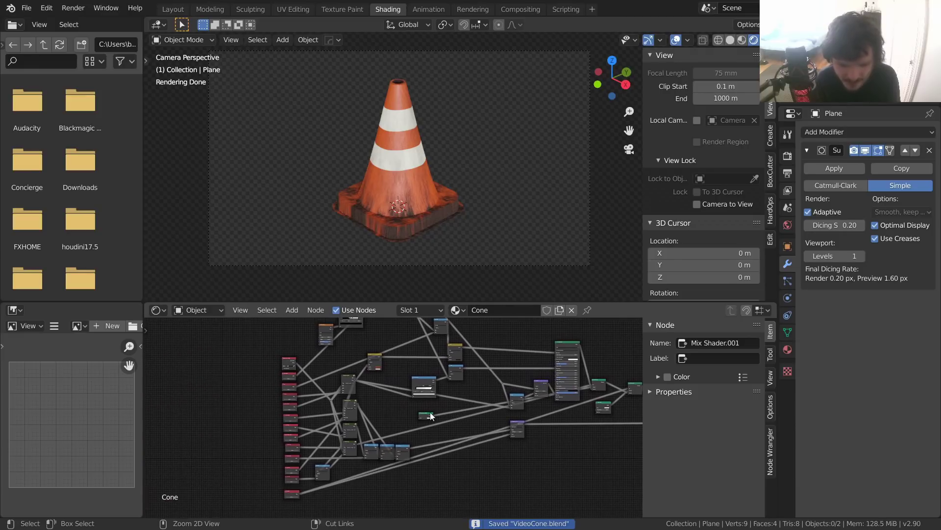
# Step: Try a lower transition value, restore it to 1 and save the file
pyautogui.scroll(6, 430, 415)
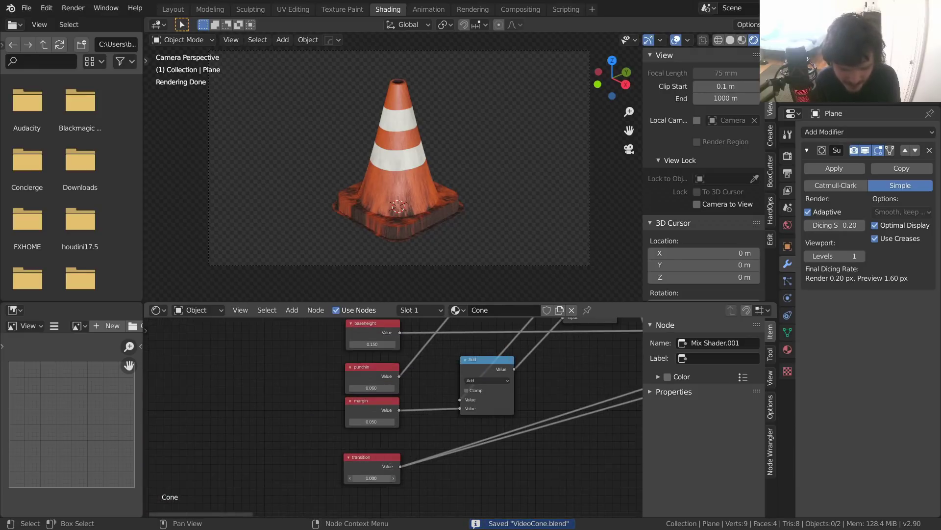
pyautogui.moveTo(377, 478); pyautogui.dragTo(425, 478)
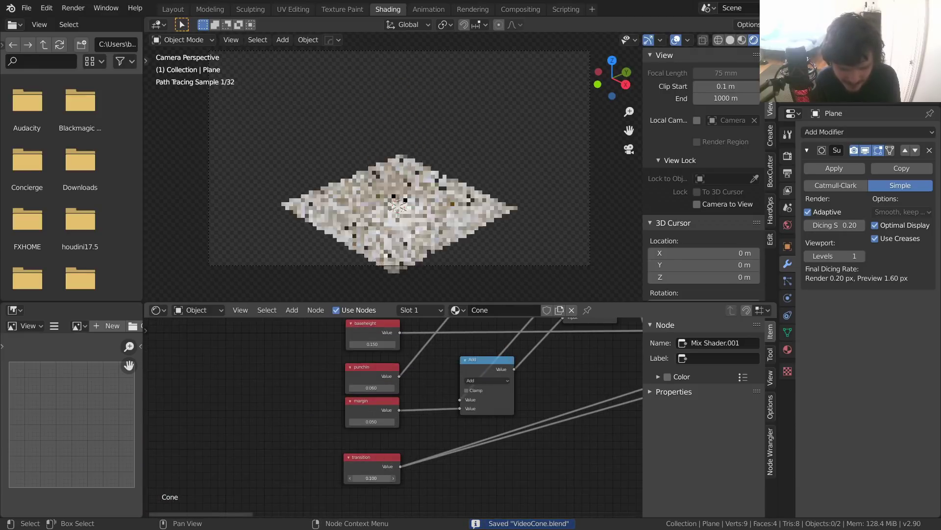
pyautogui.click(376, 478)
pyautogui.write('1')
pyautogui.press('Return')
pyautogui.rightClick(417, 484)
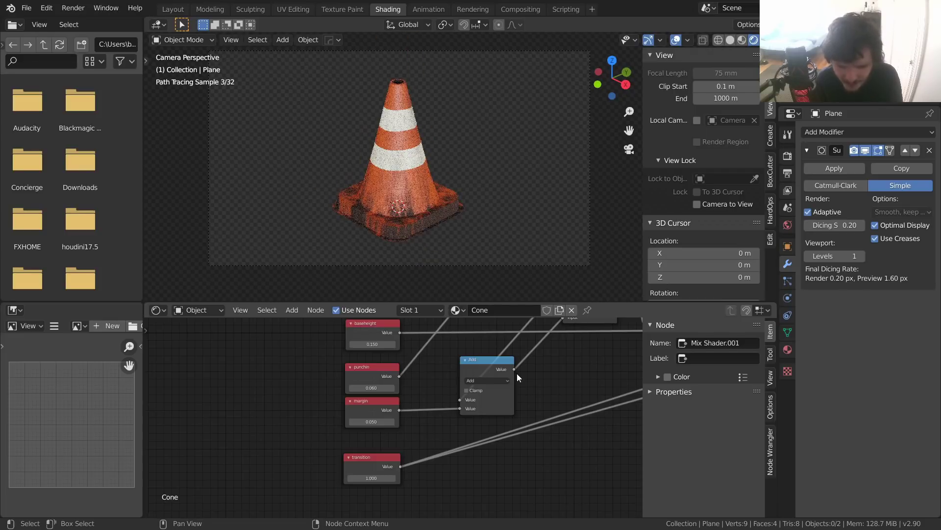
pyautogui.scroll(-2, 466, 187)
pyautogui.hotkey('ctrl', 's')
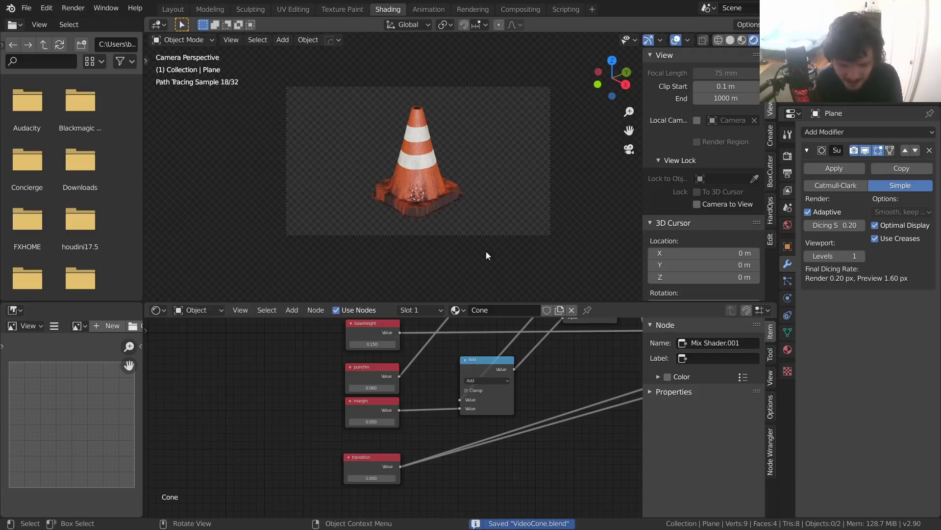
# Step: Move the Principled BSDF node upward, farther from the Bump and Mix Shader nodes
pyautogui.moveTo(549, 388); pyautogui.dragTo(315, 433, button='middle')
pyautogui.scroll(-8, 316, 430)
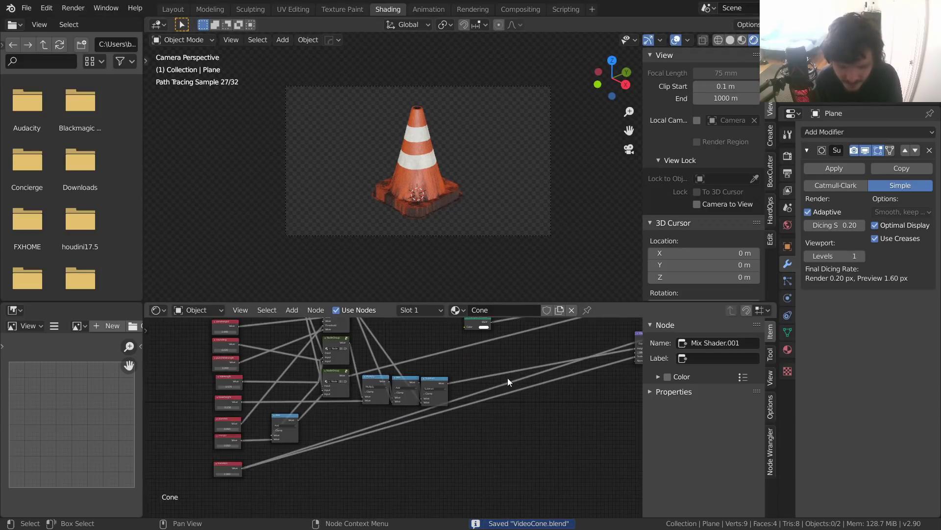
pyautogui.moveTo(613, 344); pyautogui.dragTo(436, 396, button='middle')
pyautogui.moveTo(519, 383); pyautogui.dragTo(387, 464, button='middle')
pyautogui.scroll(4, 432, 365)
pyautogui.moveTo(431, 366); pyautogui.dragTo(423, 468, button='middle')
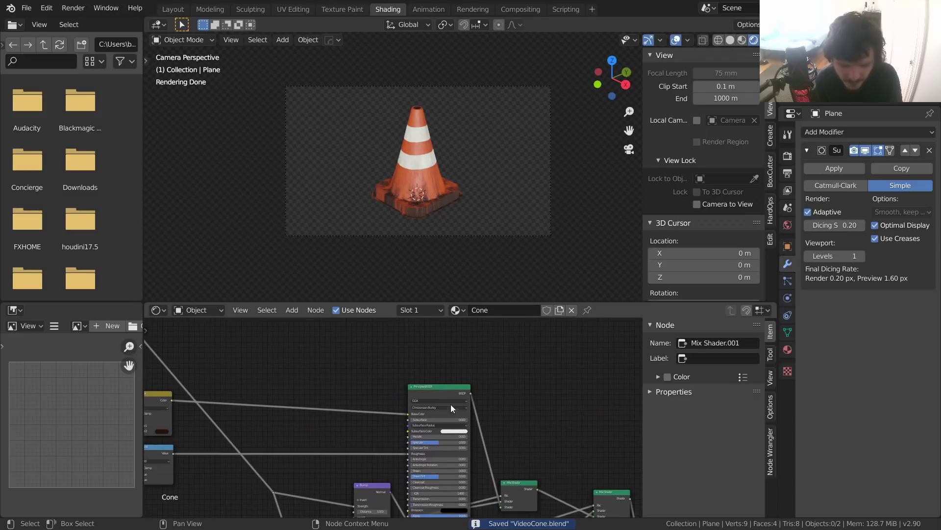
pyautogui.moveTo(443, 384); pyautogui.dragTo(448, 336)
# Step: Examine the Principled BSDF settings, the Displacement node's connections and the upstream nodes of the cone material
pyautogui.scroll(2, 444, 396)
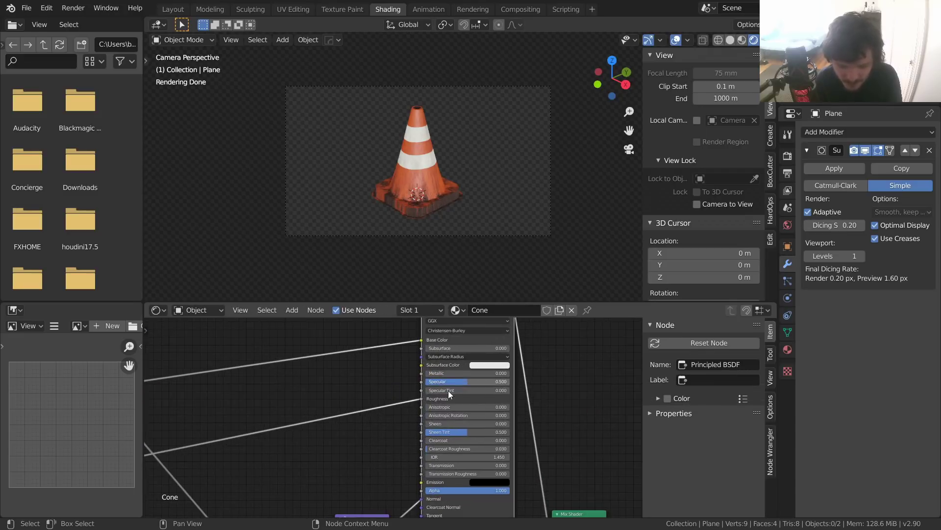
pyautogui.moveTo(391, 455); pyautogui.dragTo(362, 379, button='middle')
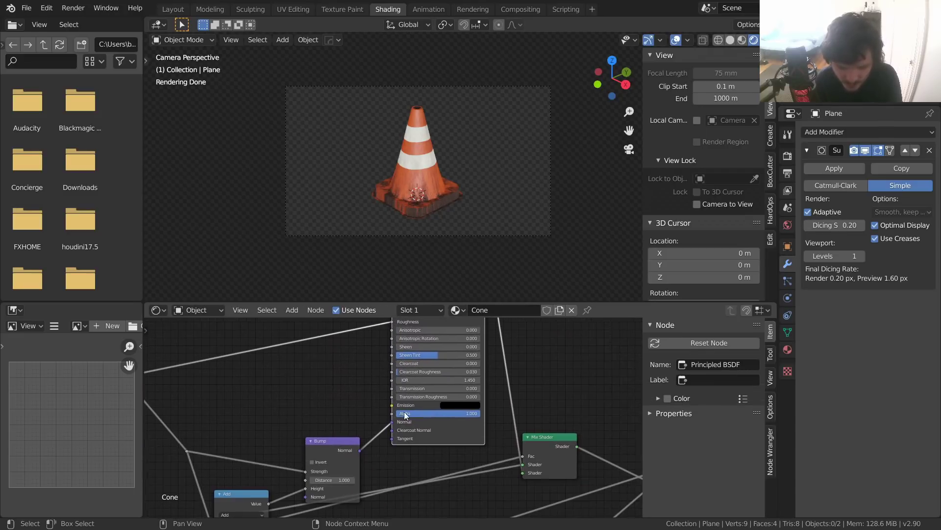
pyautogui.scroll(-3, 407, 430)
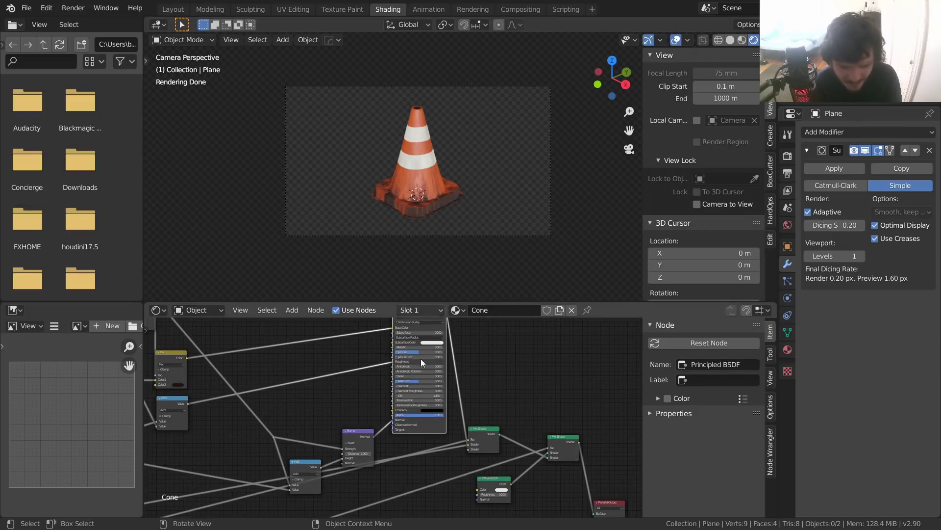
pyautogui.scroll(2, 442, 187)
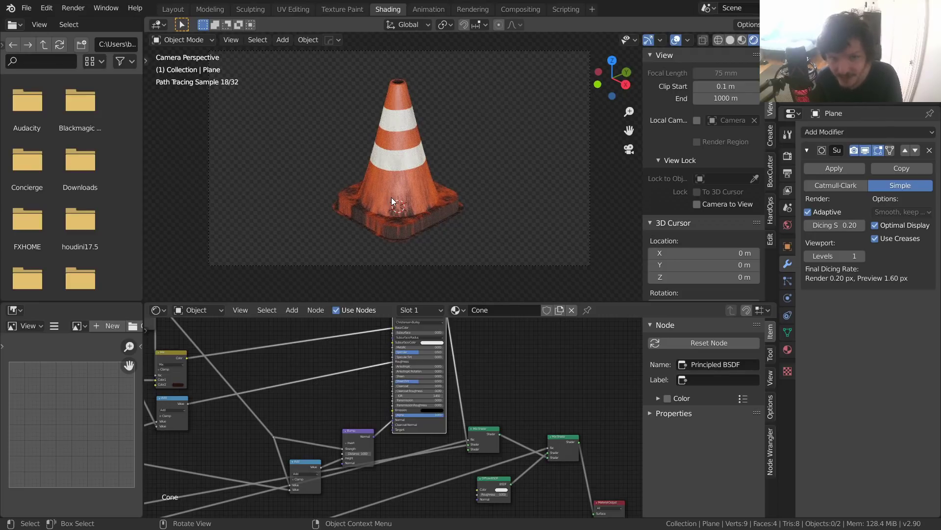
pyautogui.moveTo(337, 416); pyautogui.dragTo(375, 323, button='middle')
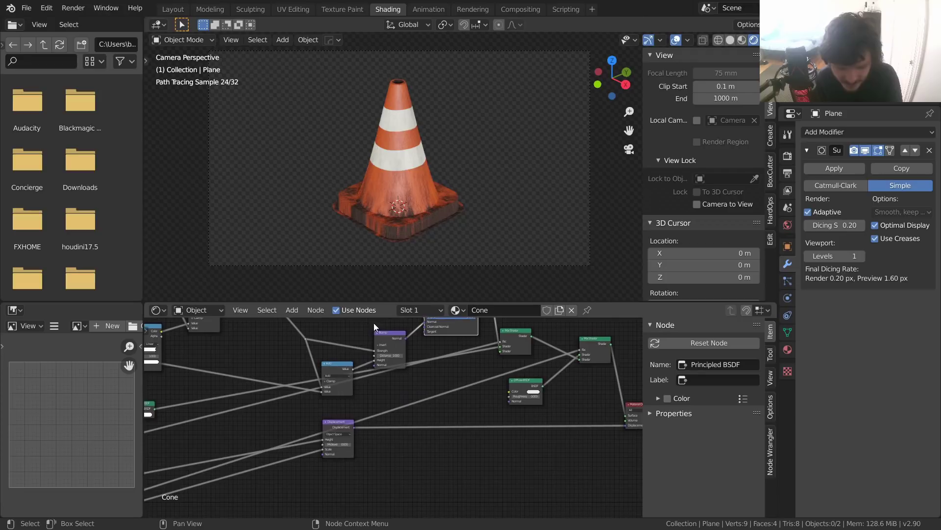
pyautogui.click(343, 421)
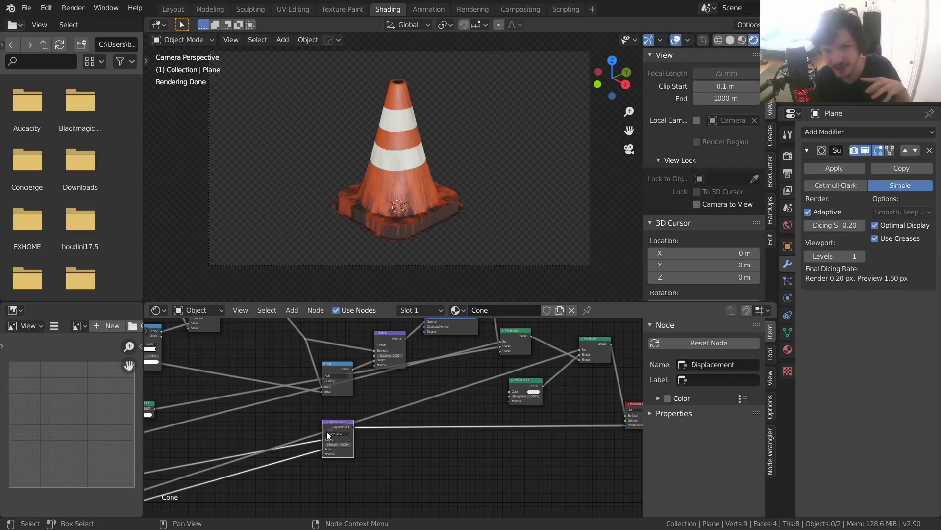
pyautogui.moveTo(199, 345); pyautogui.dragTo(396, 434, button='middle')
pyautogui.scroll(-7, 395, 434)
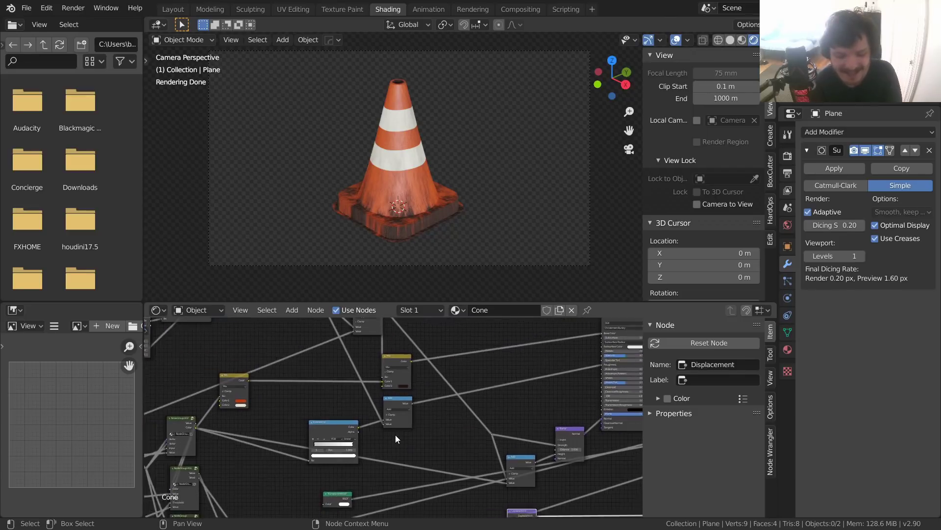
pyautogui.moveTo(331, 361); pyautogui.dragTo(406, 424, button='middle')
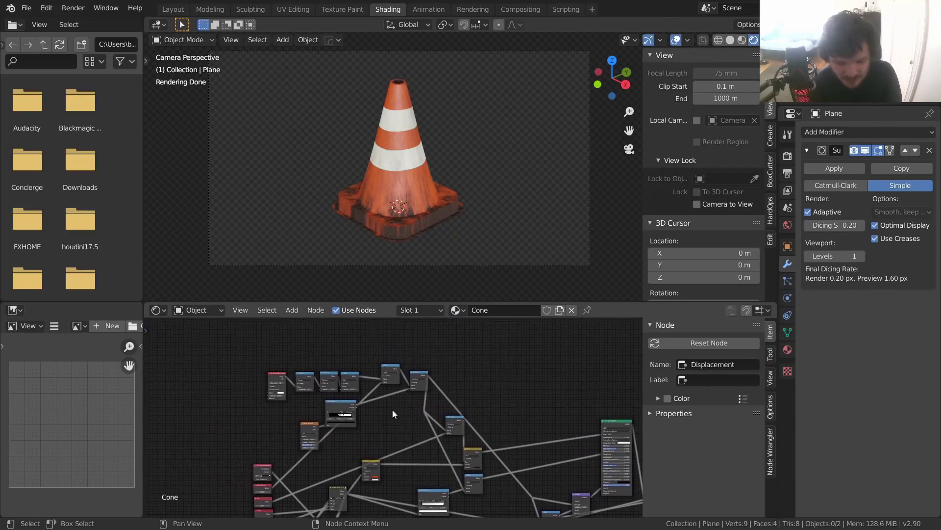
# Step: Preview the Noise Texture alone on the plane, restore the final Mix Shader to the output, save, and view the cone from another angle
pyautogui.scroll(5, 392, 411)
pyautogui.keyDown('ctrl'); pyautogui.keyDown('shift'); pyautogui.click(268, 428); pyautogui.keyUp('shift'); pyautogui.keyUp('ctrl')
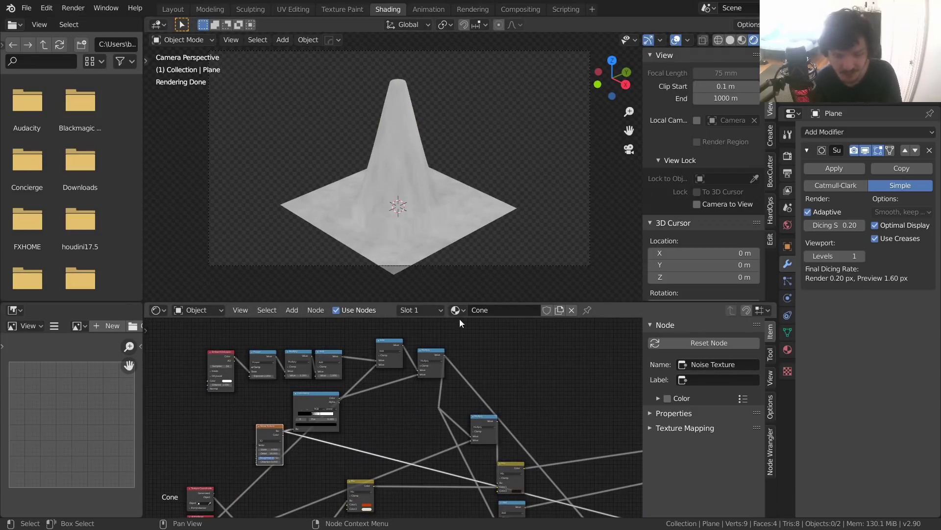
pyautogui.moveTo(548, 401); pyautogui.dragTo(378, 368, button='middle')
pyautogui.moveTo(483, 380); pyautogui.dragTo(312, 306, button='middle')
pyautogui.keyDown('ctrl'); pyautogui.keyDown('shift'); pyautogui.click(510, 436); pyautogui.keyUp('shift'); pyautogui.keyUp('ctrl')
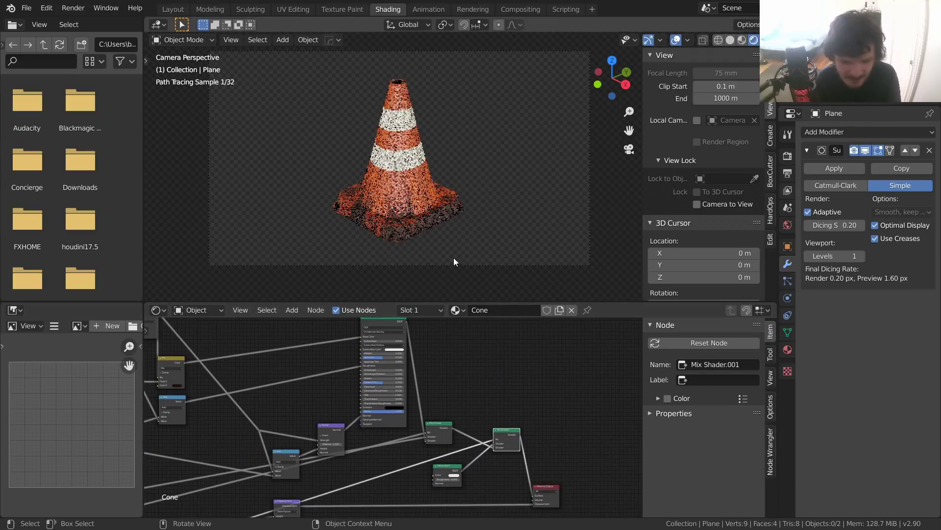
pyautogui.hotkey('ctrl', 's')
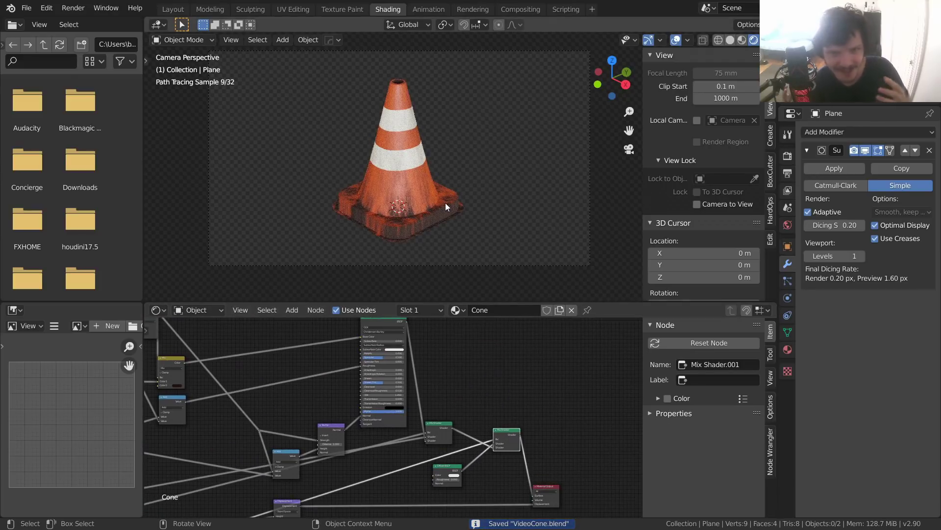
pyautogui.moveTo(415, 211)
pyautogui.mouseDown(button='middle')
pyautogui.moveTo(451, 242)
pyautogui.moveTo(424, 201)
pyautogui.mouseUp(button='middle')
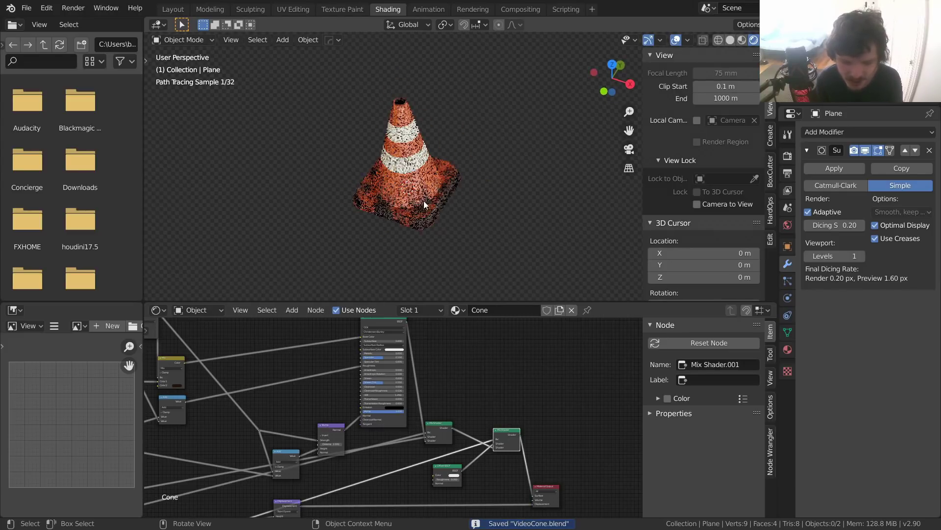
# Step: Select the cone's plane, examine the node tree back to the labelled input value nodes, and save the file
pyautogui.click(426, 226)
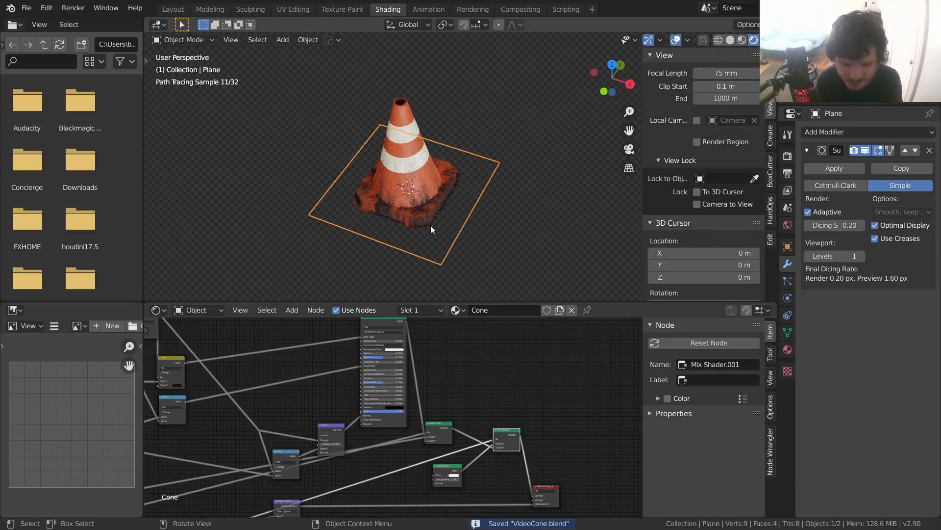
pyautogui.moveTo(431, 225); pyautogui.dragTo(392, 204, button='middle')
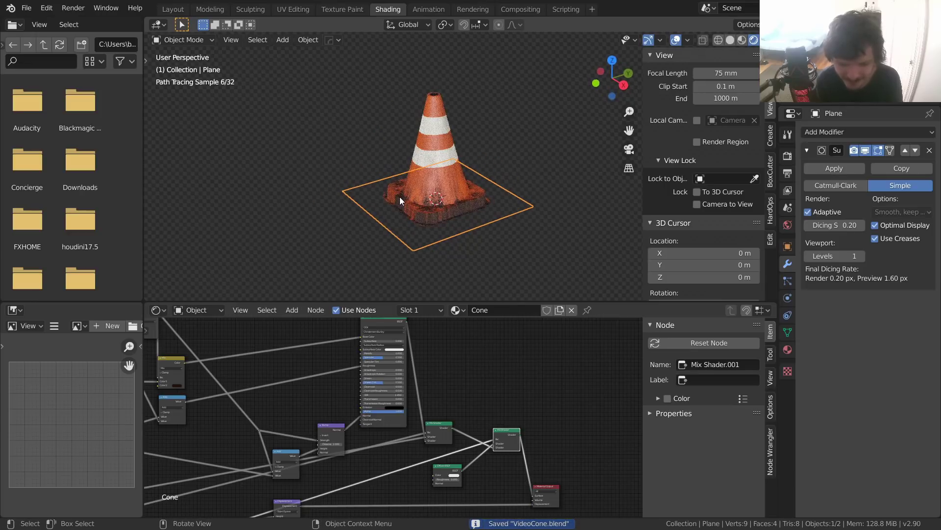
pyautogui.moveTo(262, 431); pyautogui.dragTo(392, 384, button='middle')
pyautogui.scroll(-8, 393, 383)
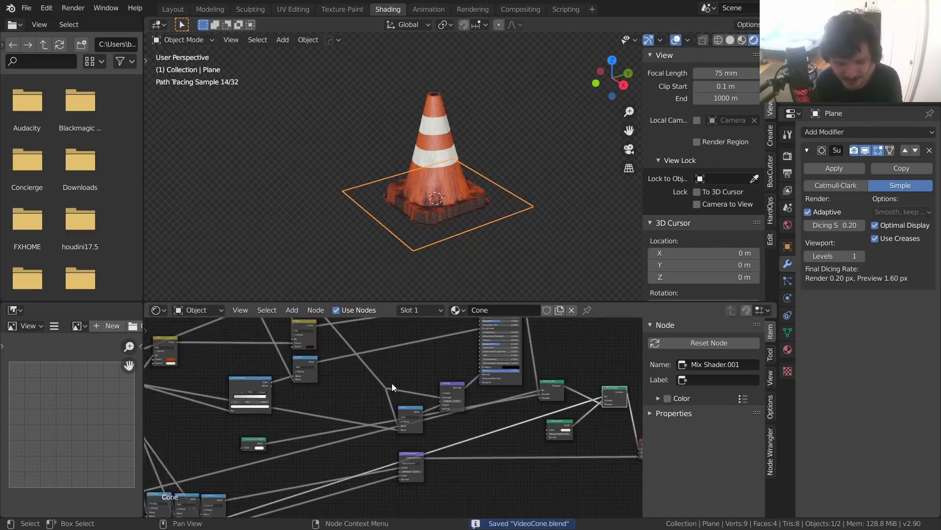
pyautogui.moveTo(308, 385); pyautogui.dragTo(346, 331, button='middle')
pyautogui.scroll(6, 340, 377)
pyautogui.scroll(-6, 346, 331)
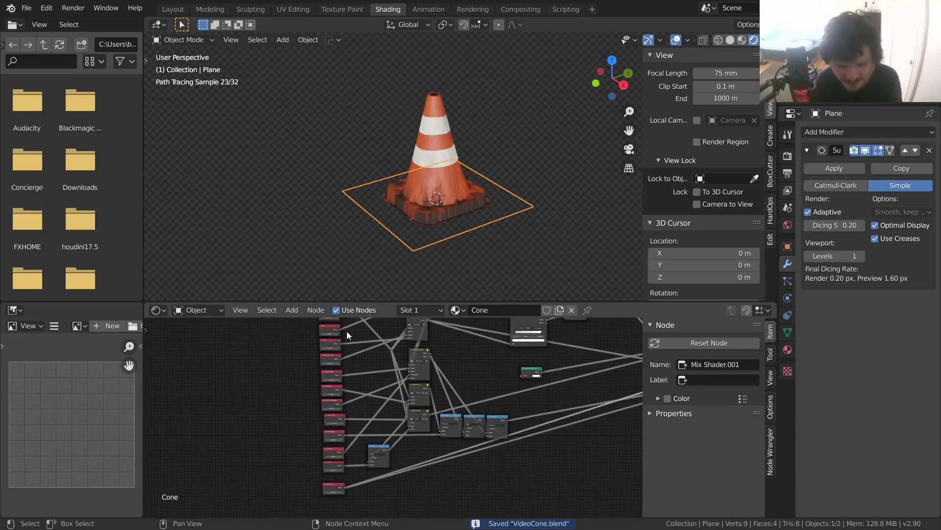
pyautogui.moveTo(357, 432); pyautogui.dragTo(375, 484, button='middle')
pyautogui.keyDown('ctrl'); pyautogui.moveTo(370, 448); pyautogui.dragTo(367, 399, button='middle'); pyautogui.keyUp('ctrl')
pyautogui.moveTo(367, 400); pyautogui.dragTo(392, 410, button='middle')
pyautogui.hotkey('ctrl', 's')
# Step: Try a dirtmidlevel value of 0.5 on the cone material and undo the change, keeping dirt at 3
pyautogui.click(358, 405)
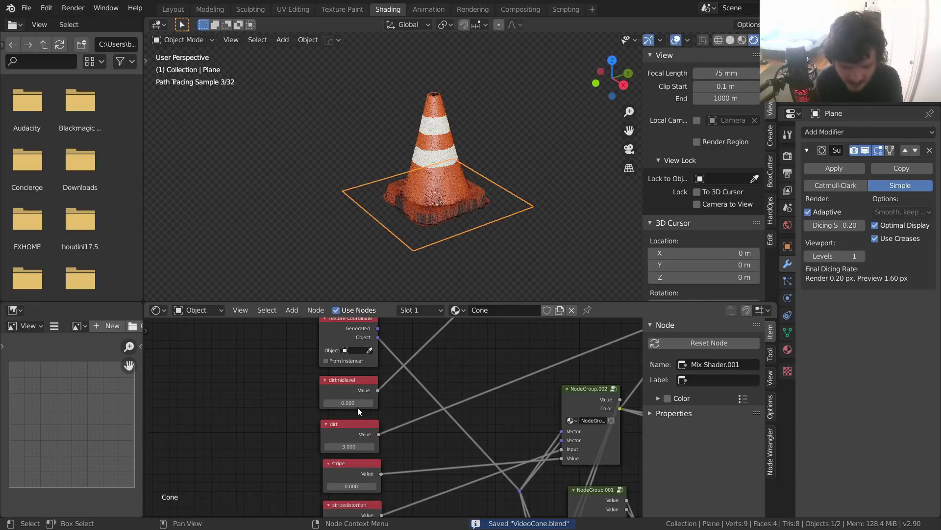
pyautogui.write('0.0')
pyautogui.write('0.5')
pyautogui.press('Return')
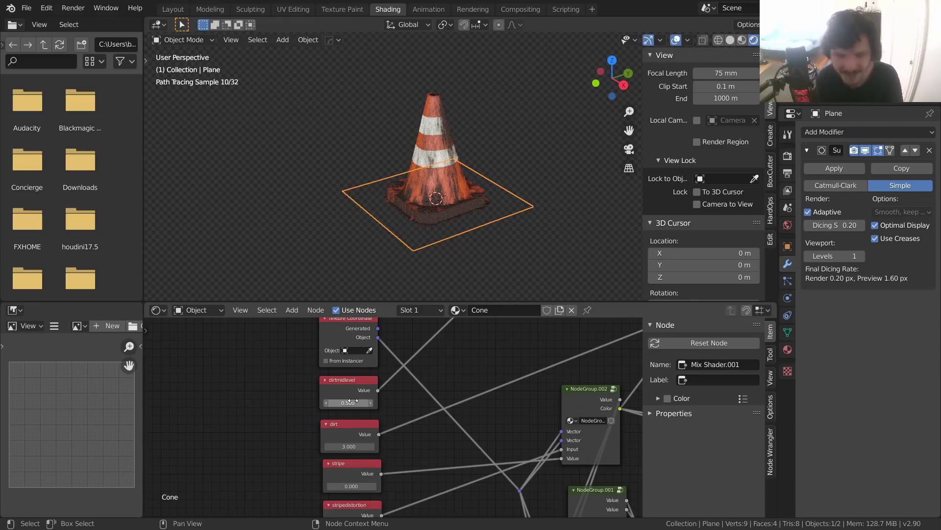
pyautogui.hotkey('ctrl', 'z')
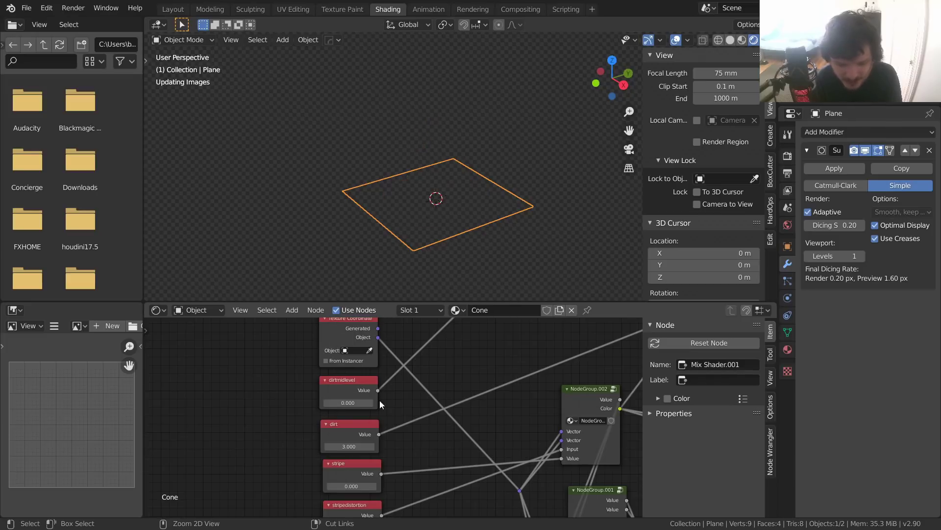
pyautogui.hotkey('ctrl', 'z')
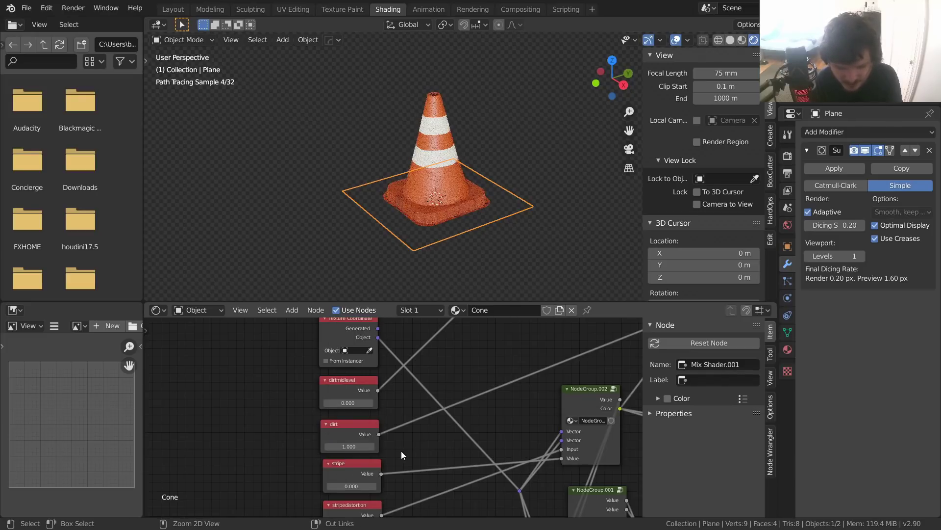
pyautogui.hotkey('ctrl', 'shift', 'z')
# Step: Try higher stripe values such as 0.13 and 0.09 to shift the white bands, undoing each change
pyautogui.moveTo(399, 458); pyautogui.dragTo(392, 427, button='middle')
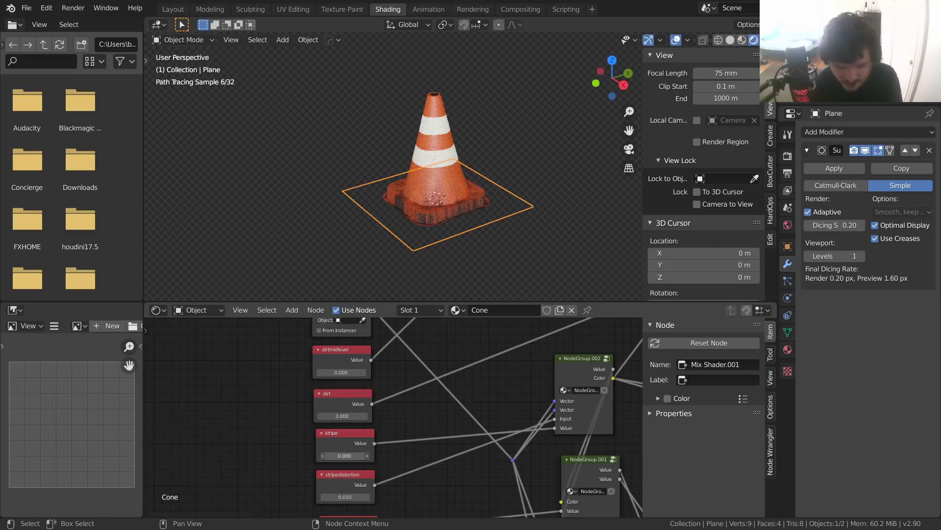
pyautogui.moveTo(344, 456); pyautogui.dragTo(364, 455)
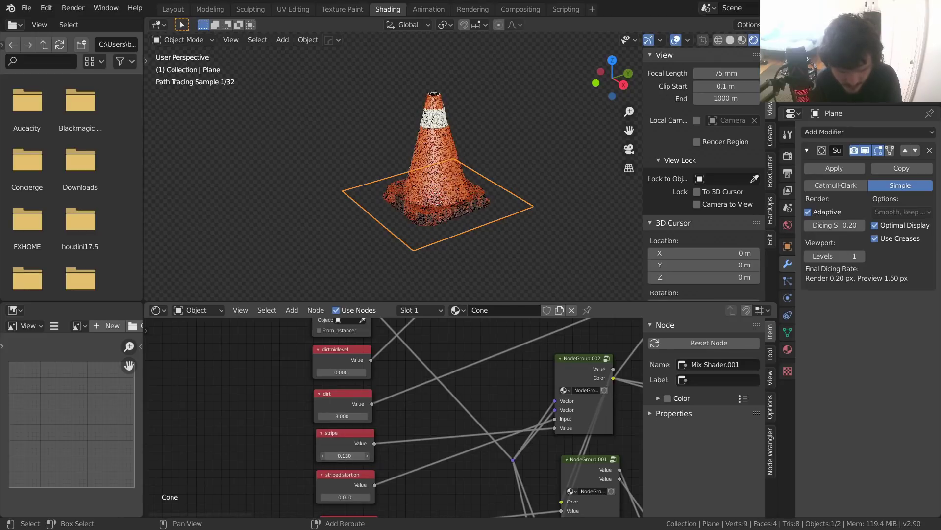
pyautogui.keyDown('ctrl'); pyautogui.moveTo(356, 456); pyautogui.dragTo(374, 458); pyautogui.keyUp('ctrl')
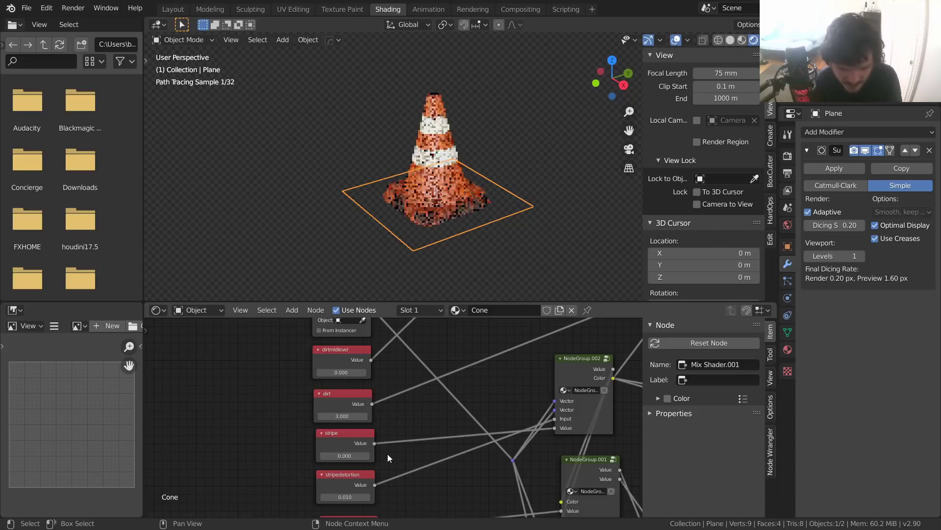
pyautogui.click(349, 461)
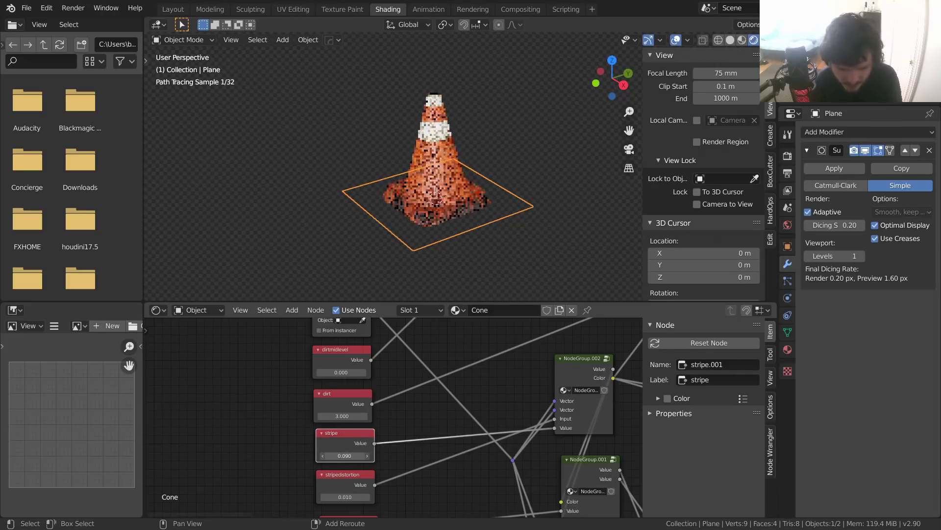
pyautogui.hotkey('ctrl', 'z')
# Step: Try a different stripedistortion value and undo the change
pyautogui.moveTo(372, 466); pyautogui.dragTo(373, 448, button='middle')
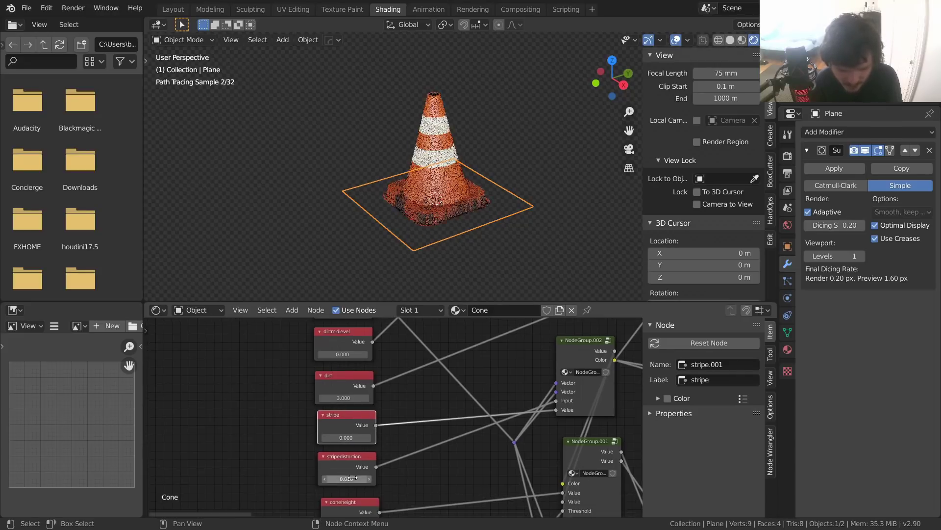
pyautogui.moveTo(327, 479); pyautogui.dragTo(347, 479)
pyautogui.hotkey('ctrl', 'z')
# Step: Try a coneheight value of 1.39, undo the change and save the file
pyautogui.moveTo(391, 472); pyautogui.dragTo(385, 414, button='middle')
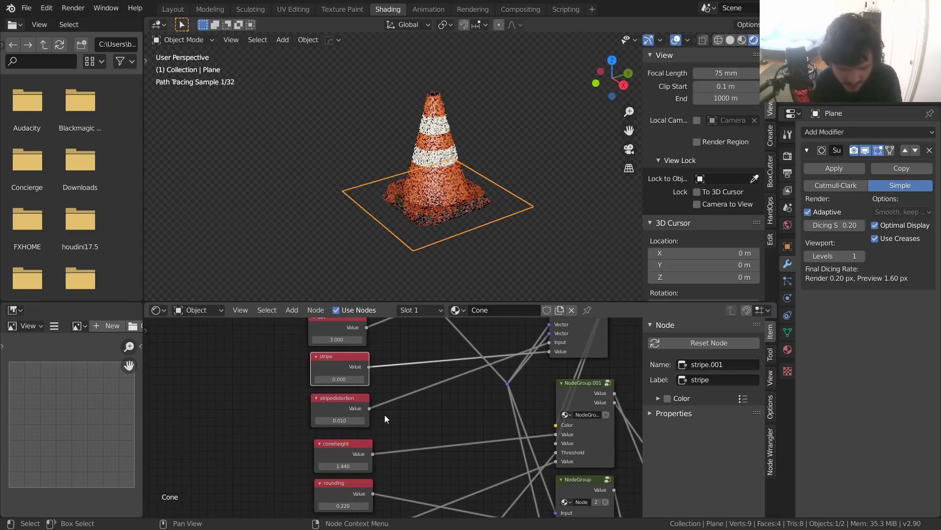
pyautogui.moveTo(348, 466); pyautogui.dragTo(333, 465)
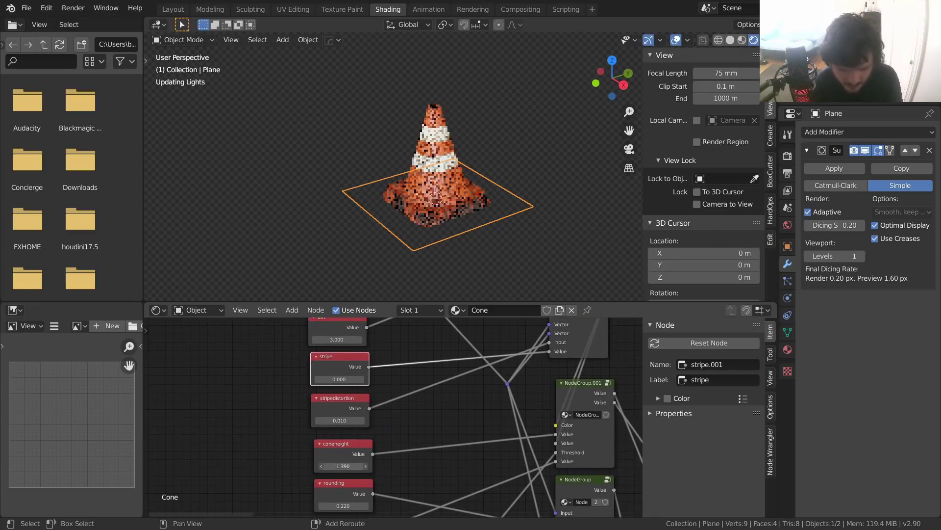
pyautogui.hotkey('ctrl', 'z')
pyautogui.moveTo(400, 452); pyautogui.dragTo(390, 414, button='middle')
pyautogui.hotkey('ctrl', 's')
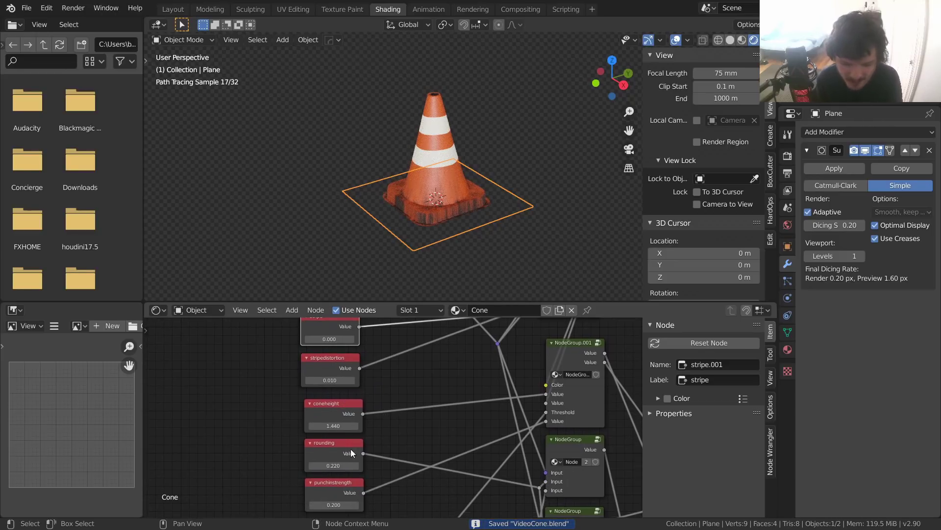
# Step: Try a rounding value of -0.78 to sharpen the base corners, and undo the test changes
pyautogui.scroll(1, 351, 452)
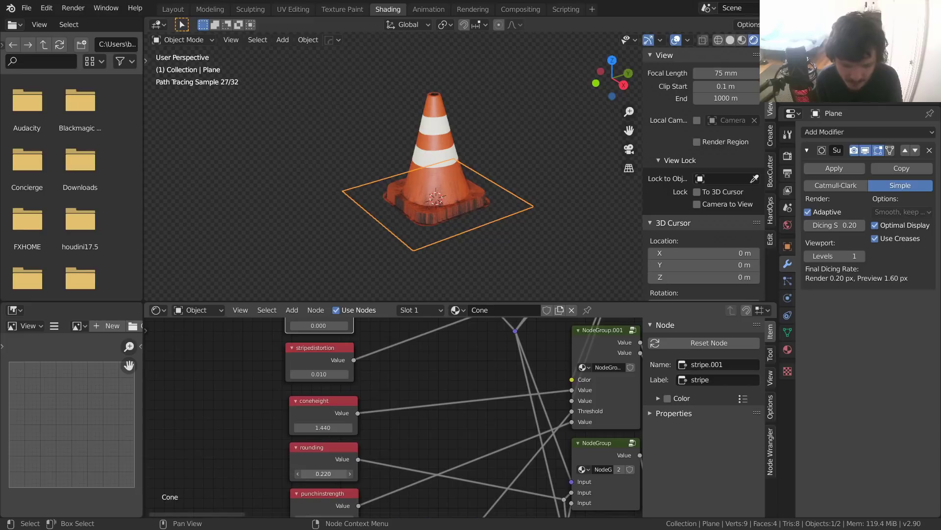
pyautogui.moveTo(324, 474); pyautogui.dragTo(235, 474)
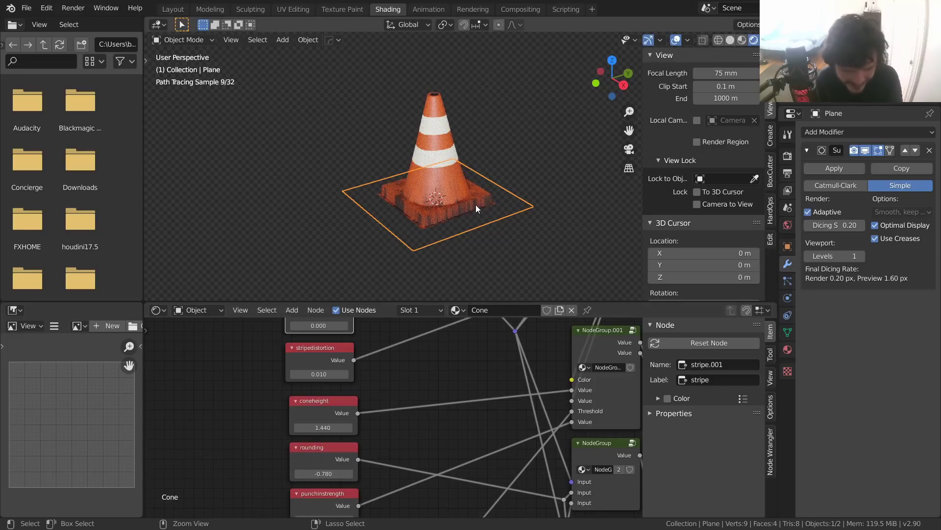
pyautogui.hotkey('ctrl', 'z')
pyautogui.moveTo(341, 483); pyautogui.dragTo(354, 393, button='middle')
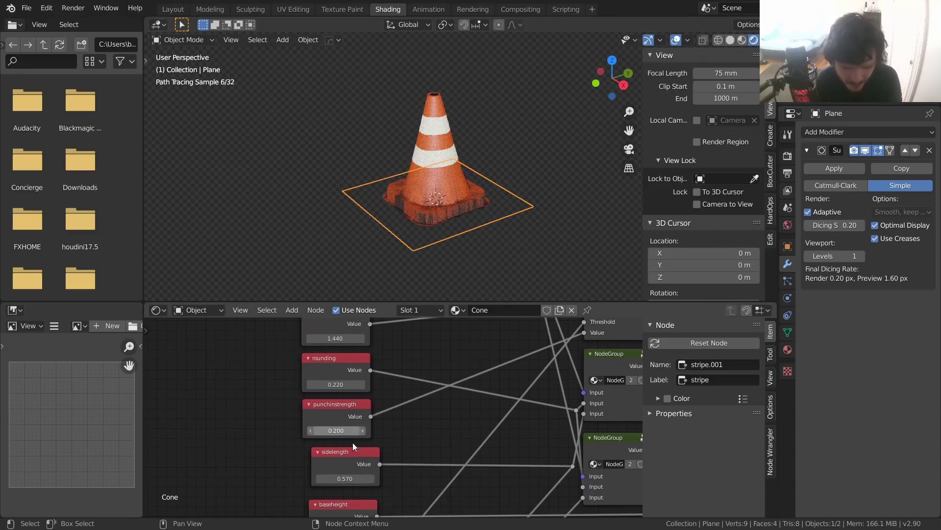
pyautogui.hotkey('ctrl', 'z')
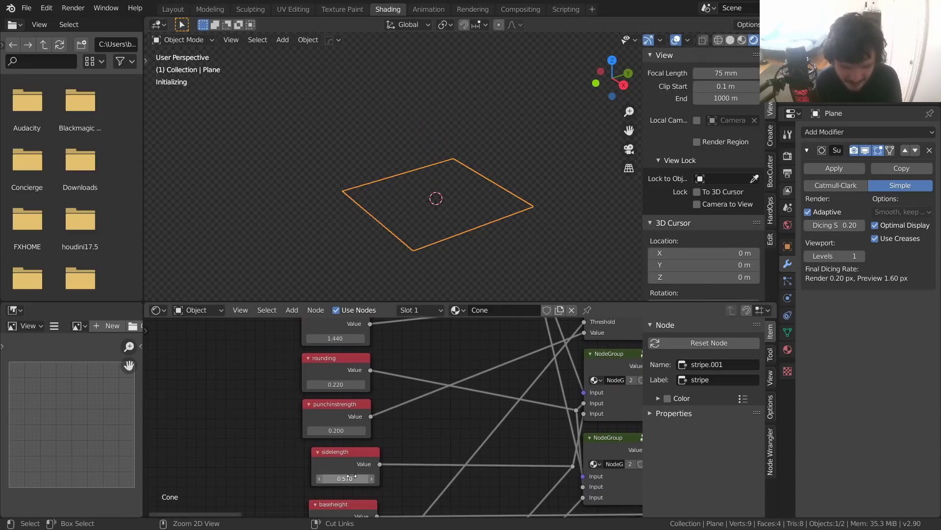
# Step: Try a baseheight value of 1.95 to stretch the cone's base, undo the change and save the file
pyautogui.moveTo(352, 477); pyautogui.dragTo(344, 412, button='middle')
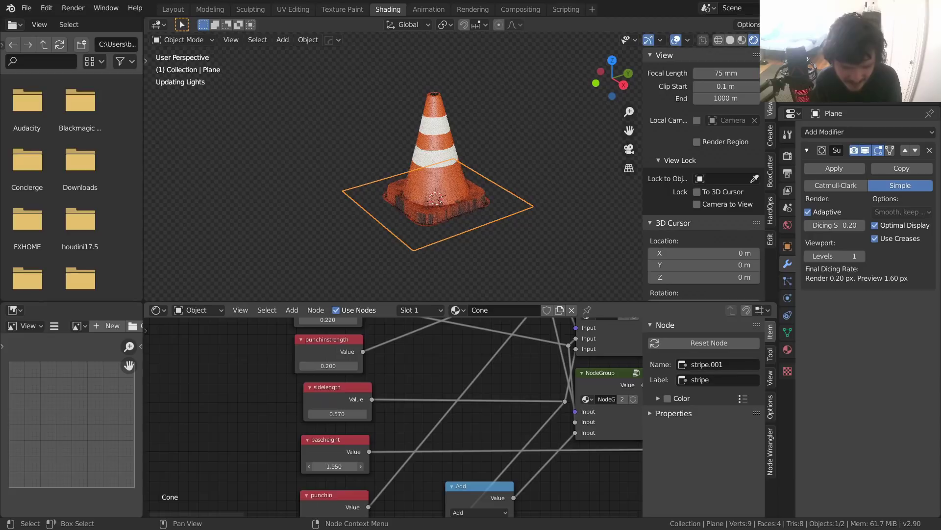
pyautogui.keyDown('ctrl'); pyautogui.moveTo(465, 98); pyautogui.dragTo(466, 133, button='middle'); pyautogui.keyUp('ctrl')
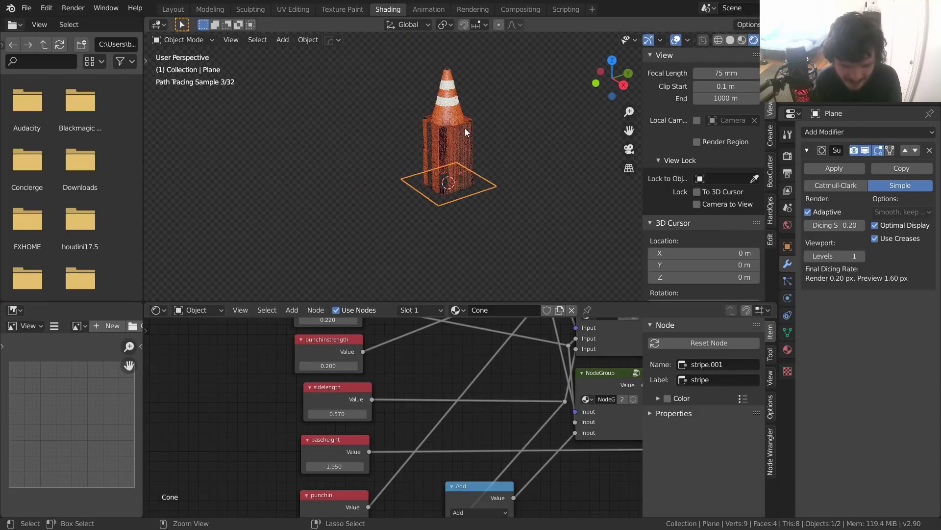
pyautogui.hotkey('ctrl', 'z')
pyautogui.moveTo(378, 425); pyautogui.dragTo(400, 341, button='middle')
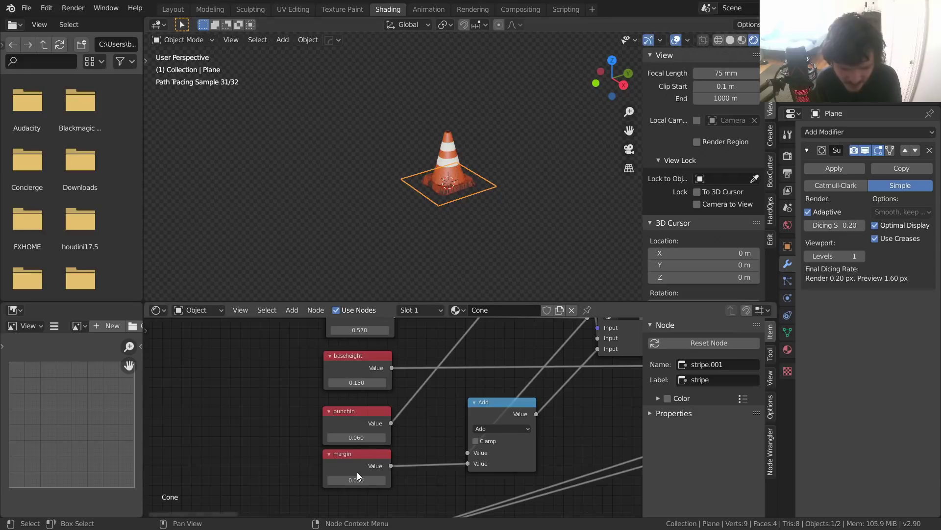
pyautogui.scroll(1, 462, 187)
pyautogui.hotkey('ctrl', 's')
# Step: Move the Texture Coordinate node away from the value nodes, add a reroute point on its Object link, and save the file
pyautogui.scroll(-6, 409, 443)
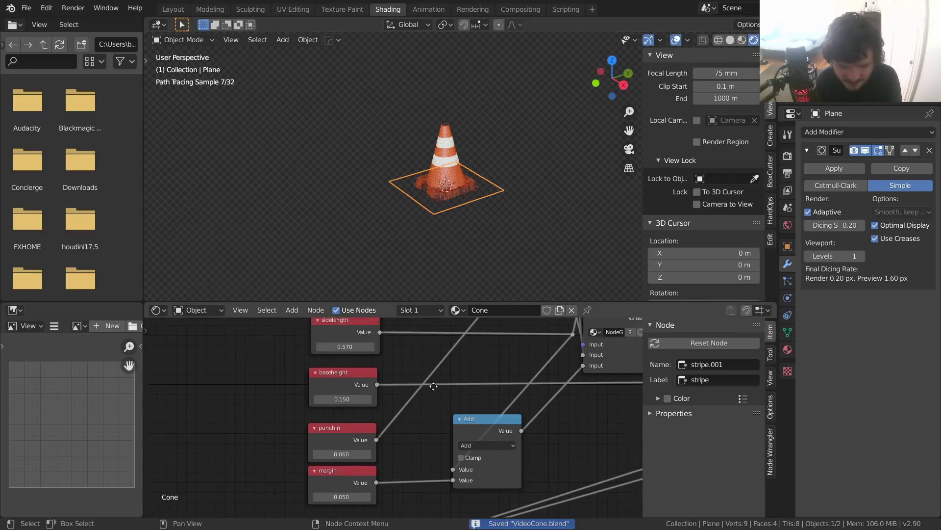
pyautogui.scroll(5, 409, 443)
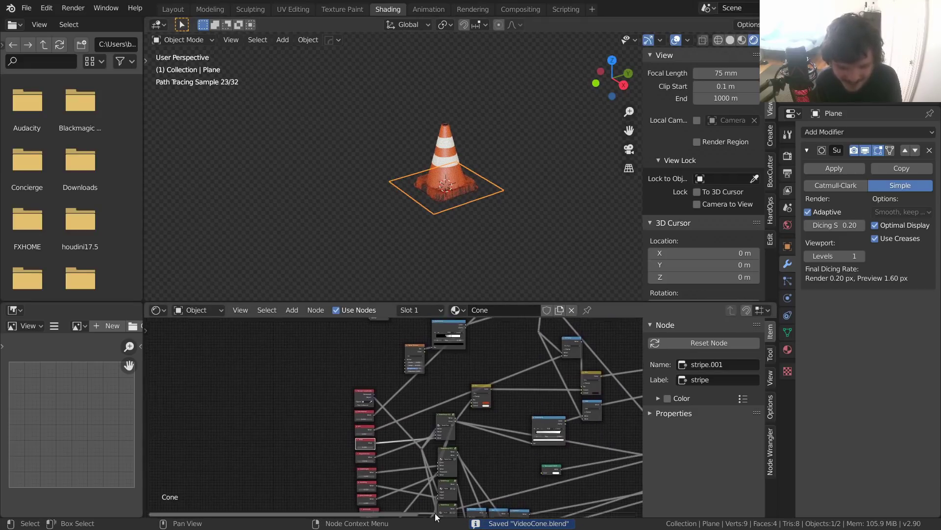
pyautogui.scroll(1, 385, 349)
pyautogui.scroll(2, 369, 364)
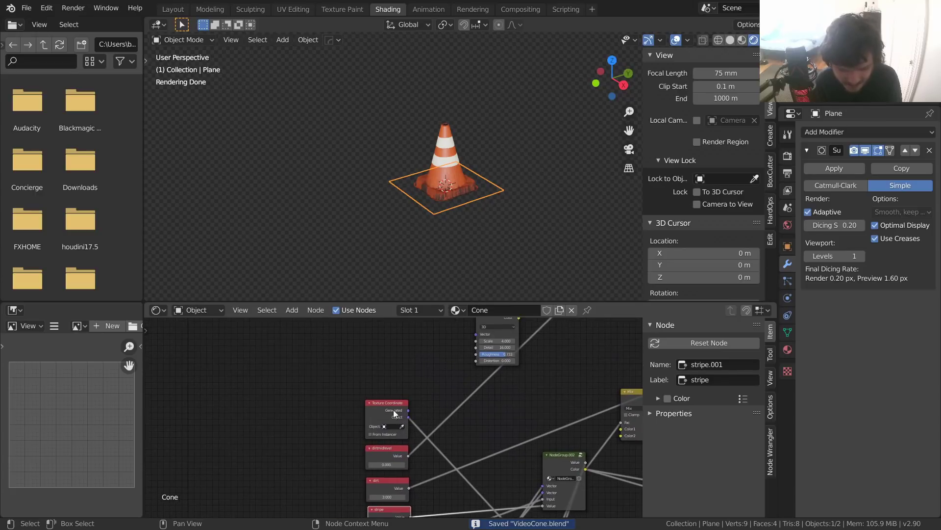
pyautogui.moveTo(389, 407); pyautogui.dragTo(156, 388)
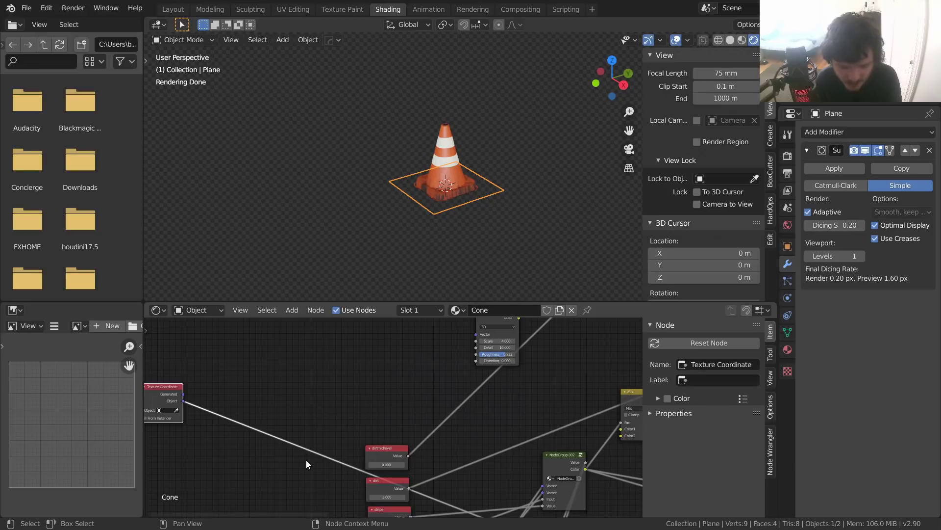
pyautogui.keyDown('shift'); pyautogui.moveTo(306, 463); pyautogui.dragTo(299, 417, button='right'); pyautogui.keyUp('shift')
pyautogui.moveTo(275, 399); pyautogui.dragTo(397, 417, button='middle')
pyautogui.hotkey('ctrl', 's')
# Step: Insert a Vector Math Add node after the Texture Coordinate node, test offsetting the cone with its first vector value, and delete the node
pyautogui.hotkey('shift', 'a')
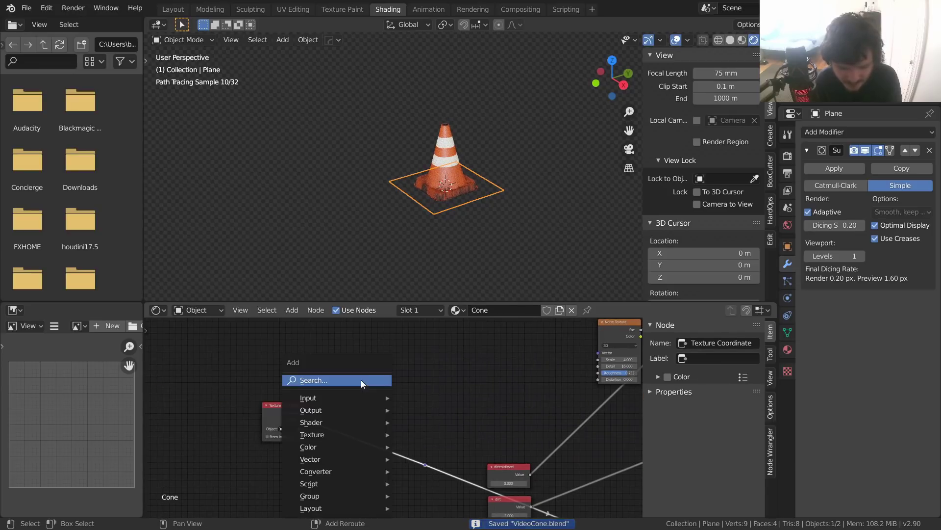
pyautogui.write('vect')
pyautogui.click(396, 449)
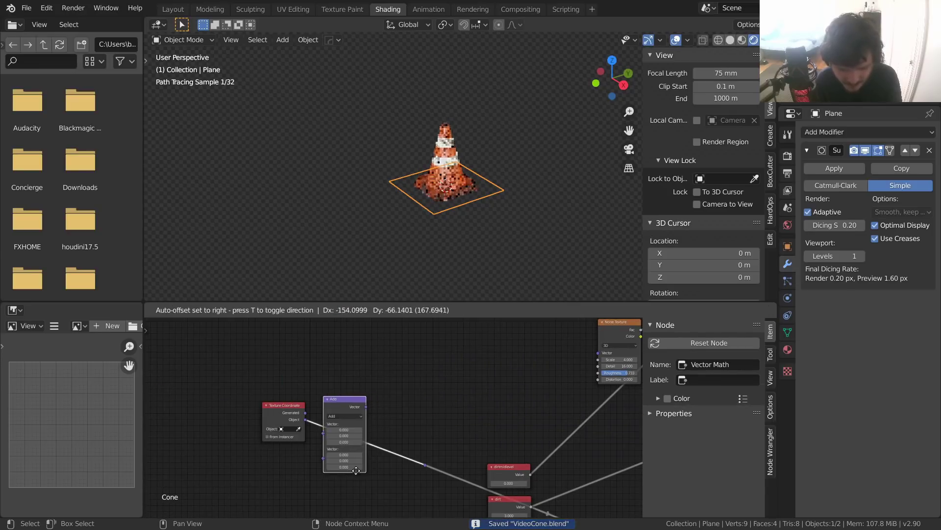
pyautogui.click(368, 437)
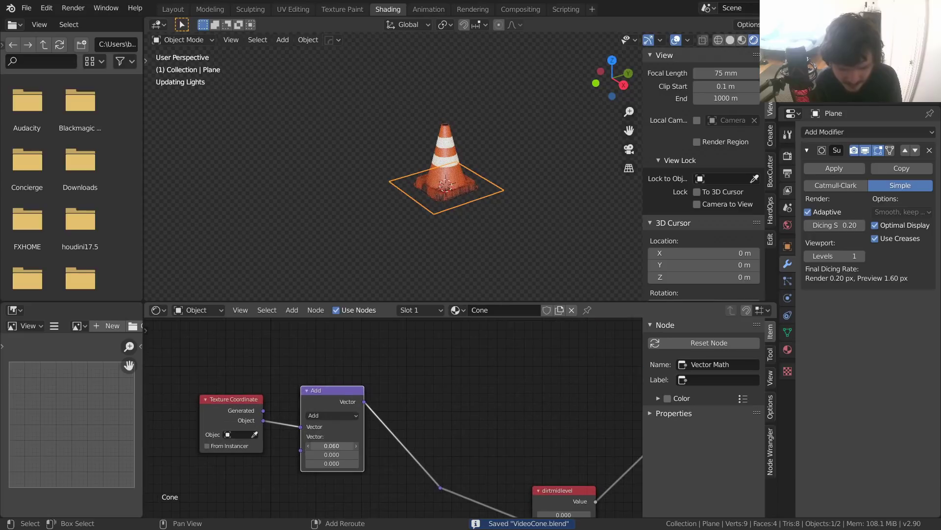
pyautogui.moveTo(333, 446)
pyautogui.mouseDown()
pyautogui.moveTo(366, 446)
pyautogui.moveTo(317, 446)
pyautogui.mouseUp()
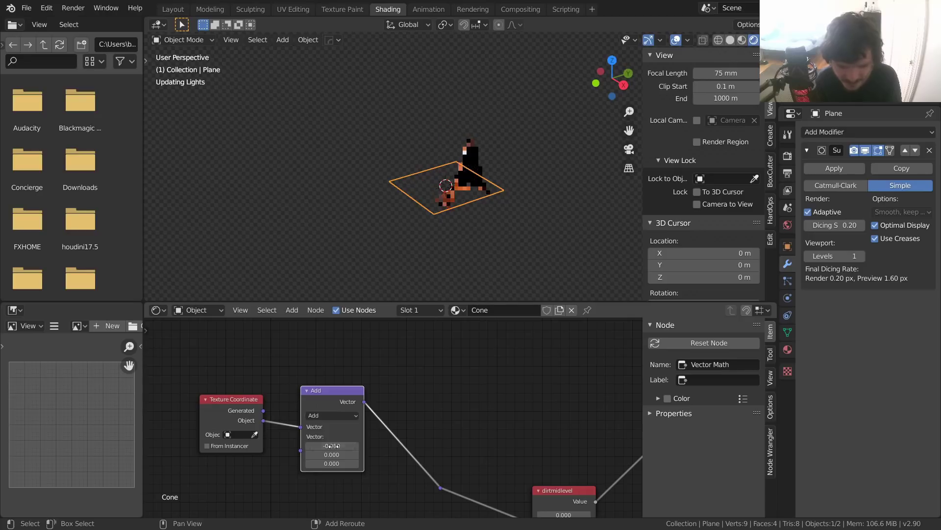
pyautogui.hotkey('ctrl', 'x')
pyautogui.hotkey('shift', 'a')
pyautogui.click(337, 372)
pyautogui.write('v')
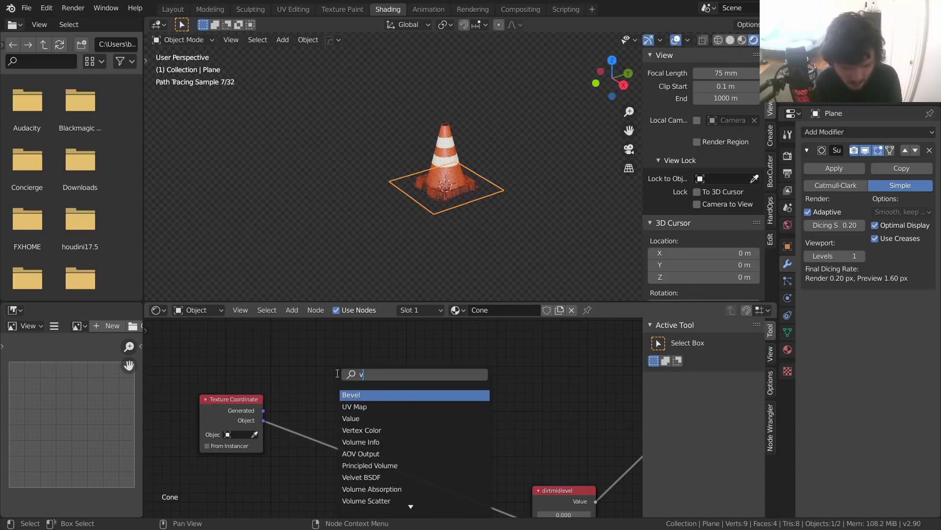
pyautogui.write('ect')
pyautogui.click(373, 442)
pyautogui.click(351, 446)
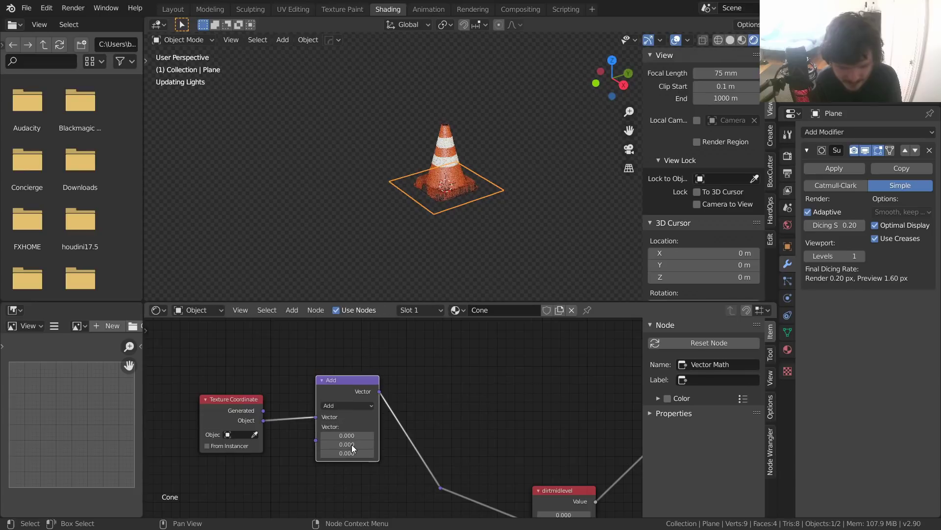
pyautogui.hotkey('ctrl', 'x')
# Step: Insert a Vector Rotate node after the Texture Coordinate node, test rotating the cone with an angle of 64.4°, and delete the node
pyautogui.hotkey('shift', 'a')
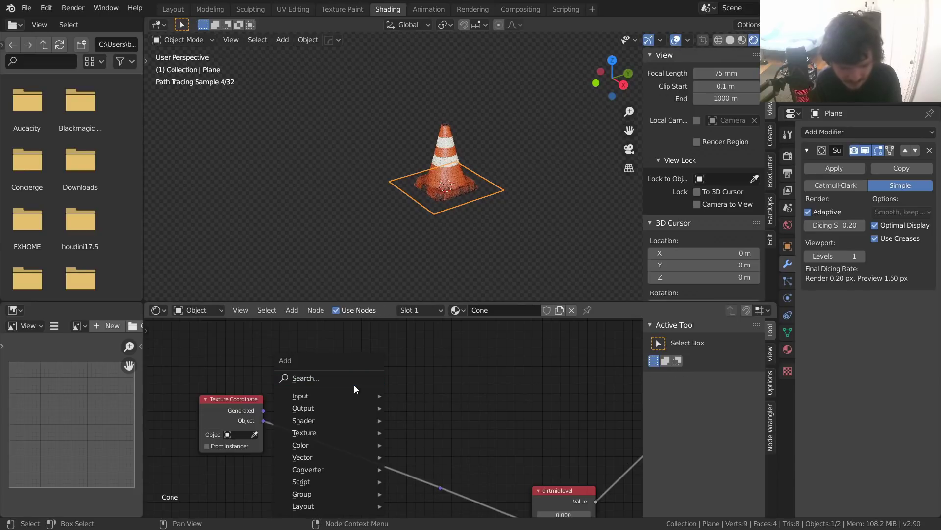
pyautogui.click(350, 377)
pyautogui.write('rotat')
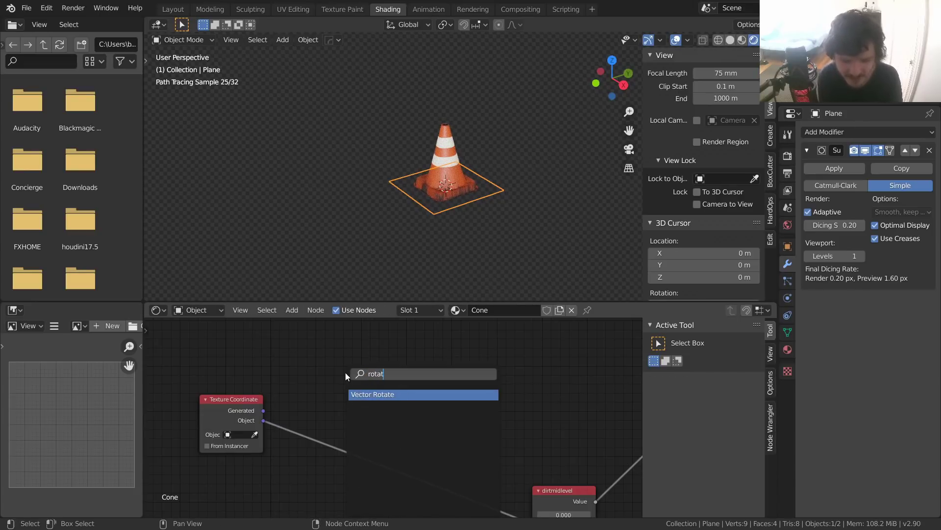
pyautogui.press('Return')
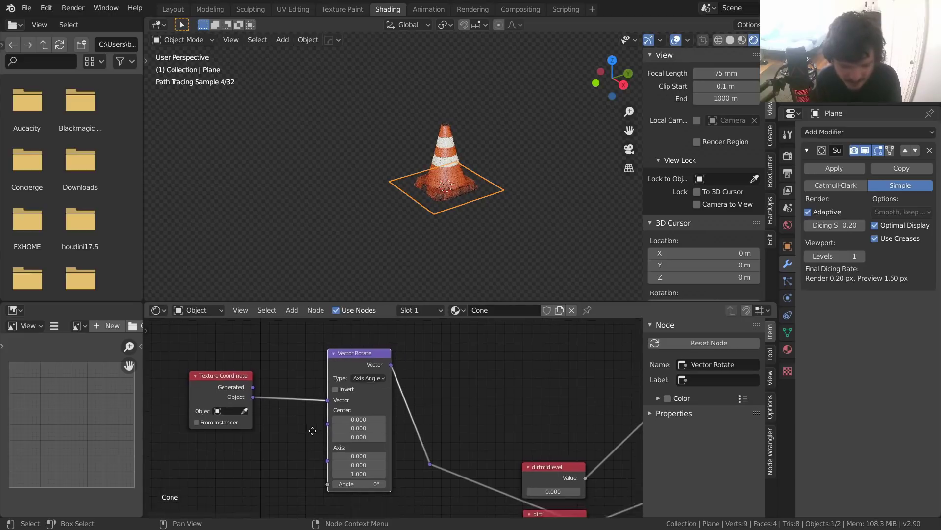
pyautogui.click(353, 483)
pyautogui.moveTo(360, 487); pyautogui.dragTo(393, 487)
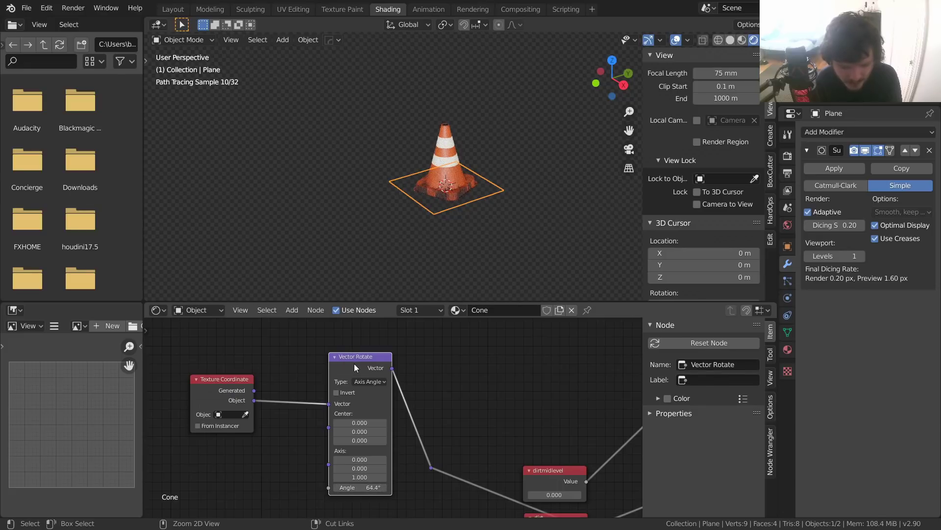
pyautogui.hotkey('ctrl', 'x')
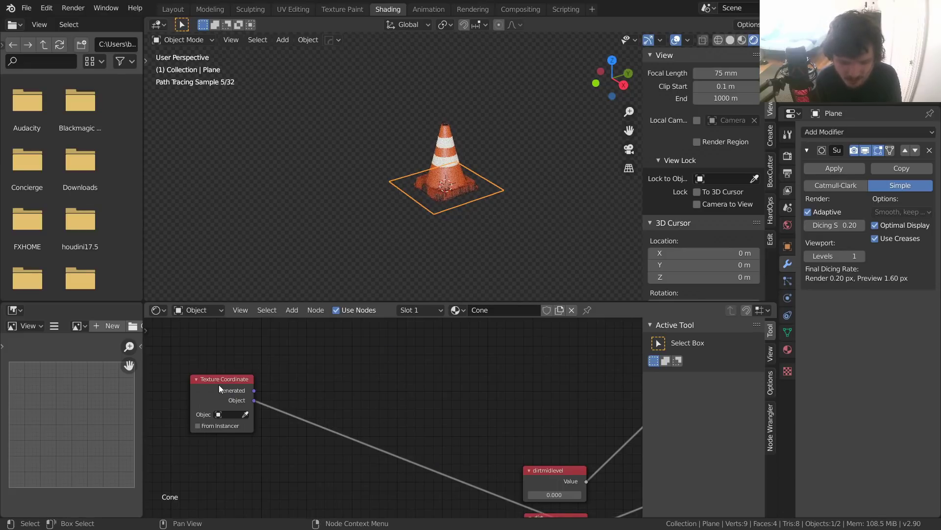
# Step: Move the Texture Coordinate node back to just above the dirtmidlevel value node and save the file
pyautogui.moveTo(219, 389); pyautogui.dragTo(542, 401)
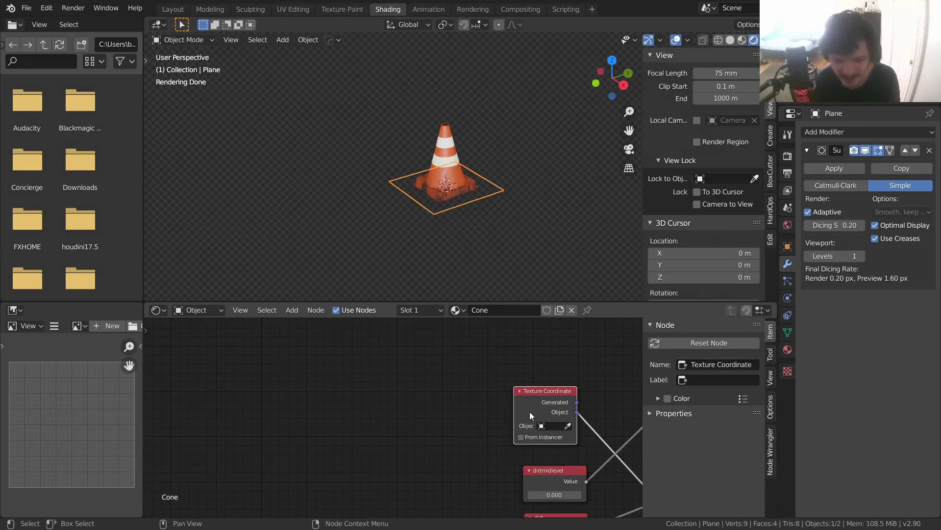
pyautogui.scroll(-8, 527, 427)
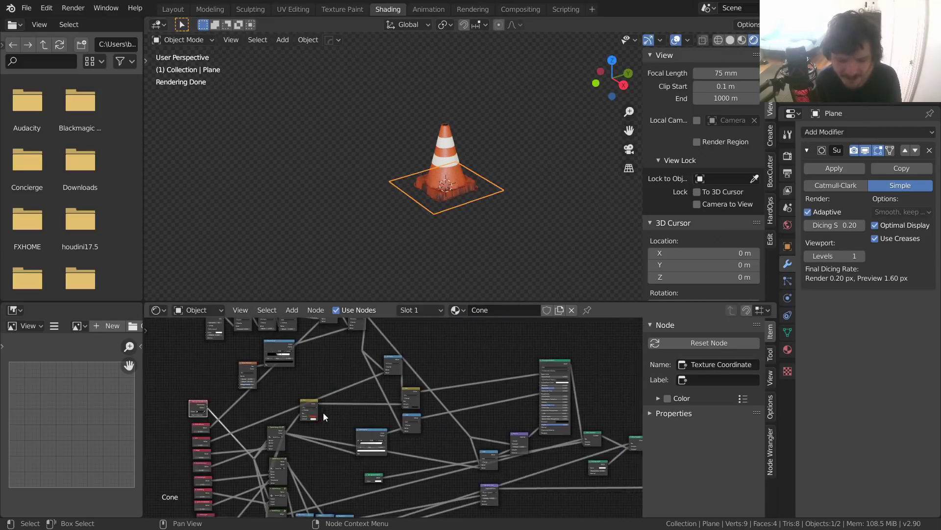
pyautogui.hotkey('ctrl', 's')
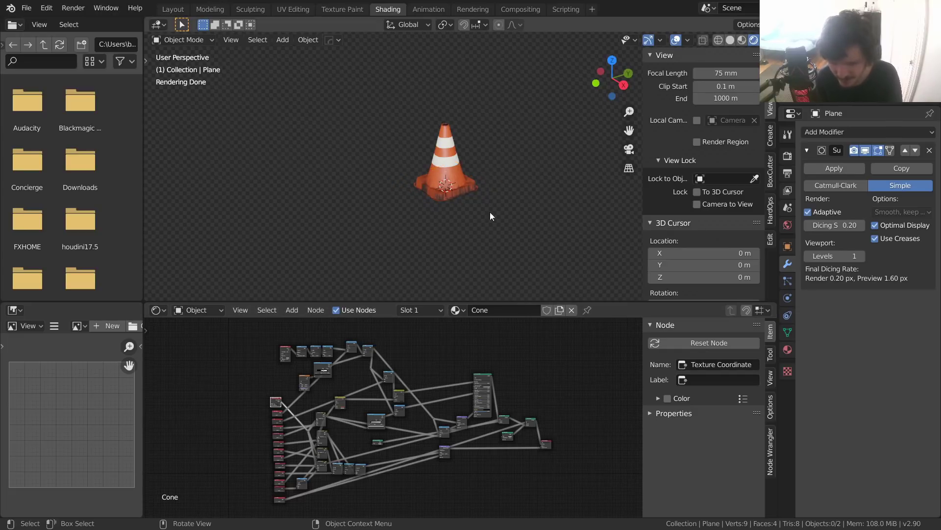
pyautogui.scroll(3, 490, 198)
pyautogui.hotkey('ctrl', 's')
pyautogui.keyDown('shift'); pyautogui.moveTo(464, 180); pyautogui.dragTo(457, 198, button='middle'); pyautogui.keyUp('shift')
pyautogui.hotkey('ctrl', 's')
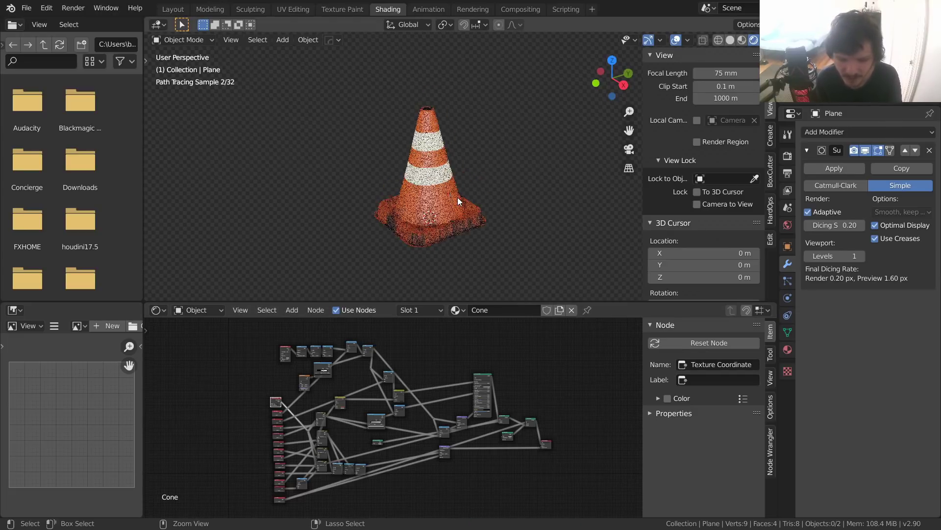
pyautogui.hotkey('ctrl', 's')
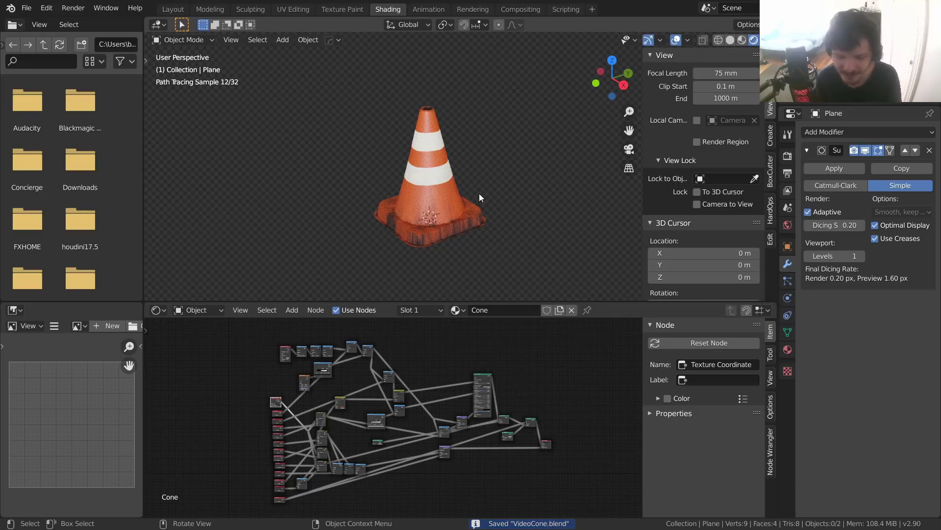